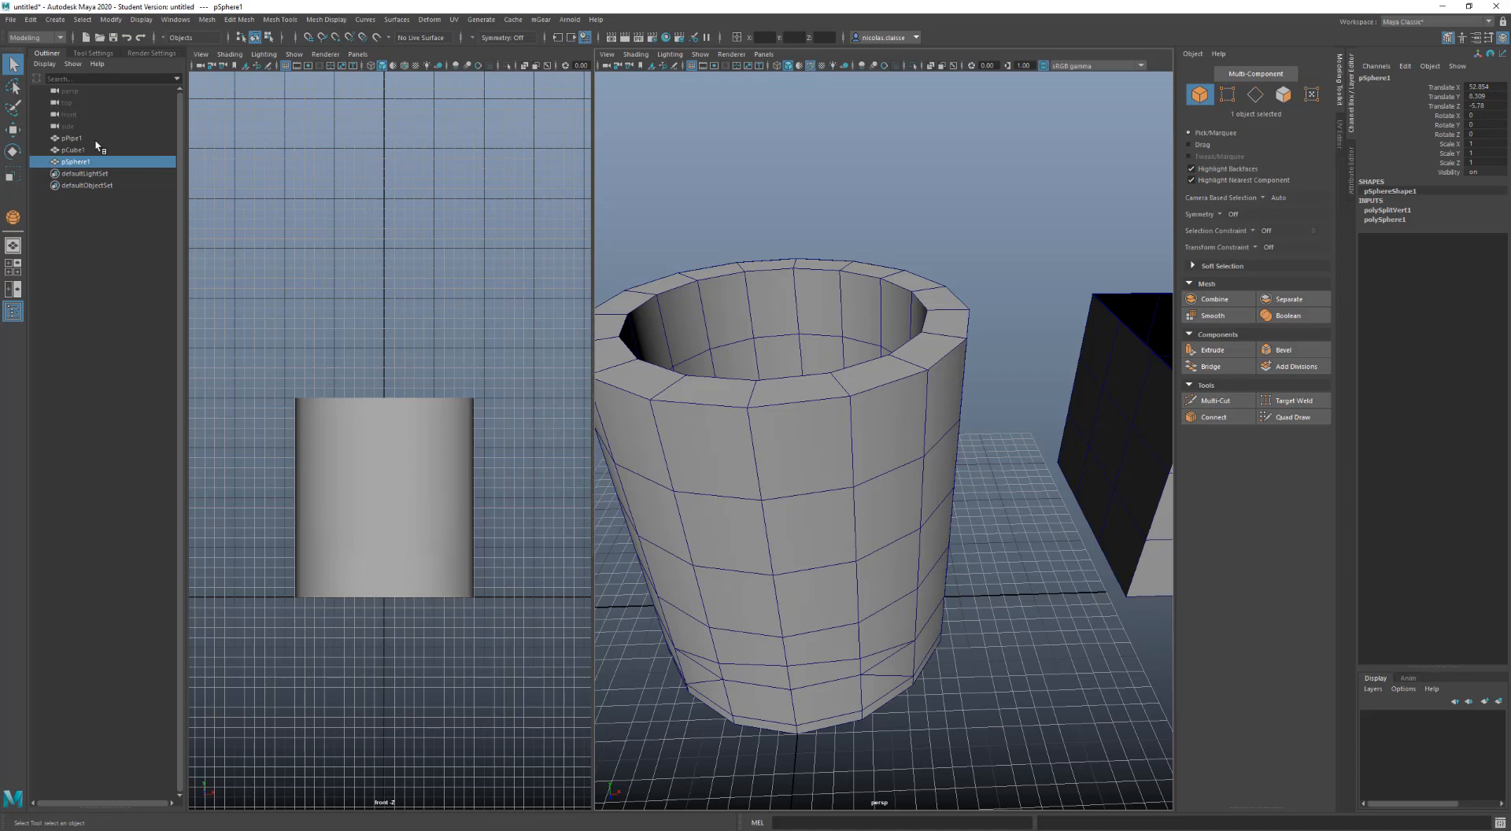
Select the cube in the Outliner and add the pipe to the selection
left_click(94, 139)
left_click(94, 150)
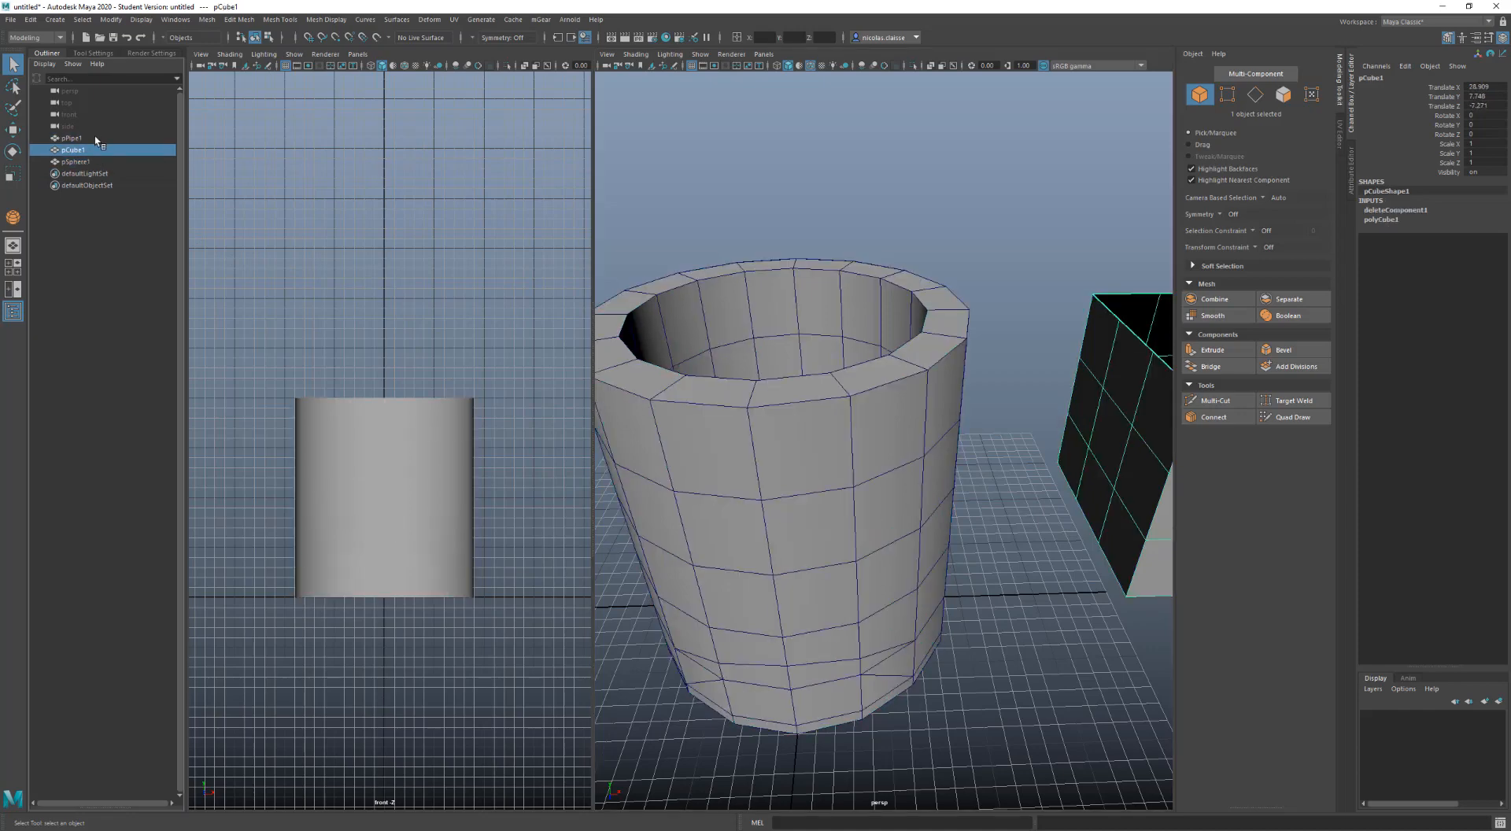
left_click(95, 139, "ctrl")
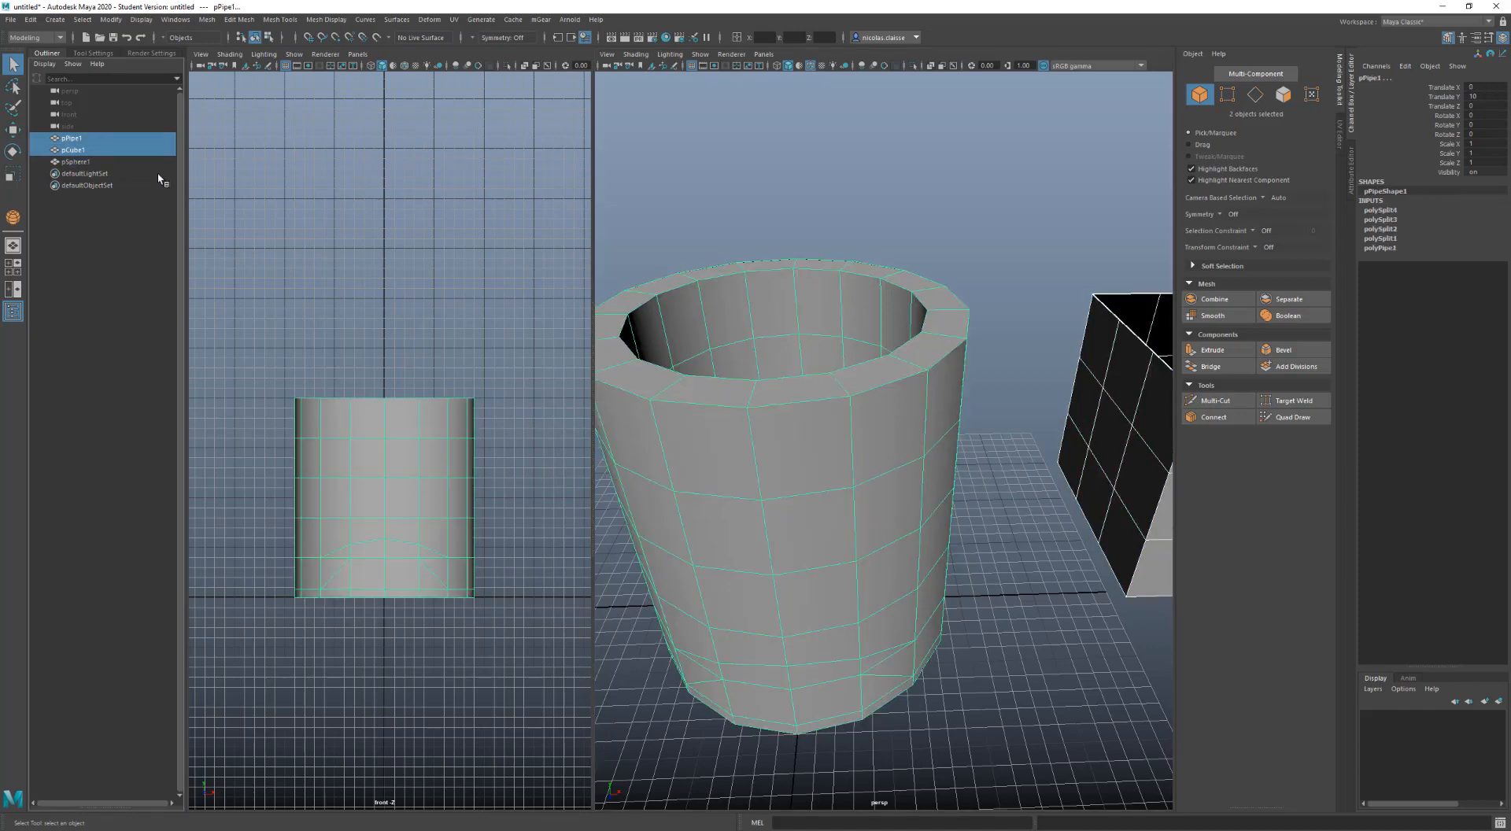
Toggle the selection of the cube and sphere in the front view so that only the pipe stays selected
scroll(425, 400, "down", 5)
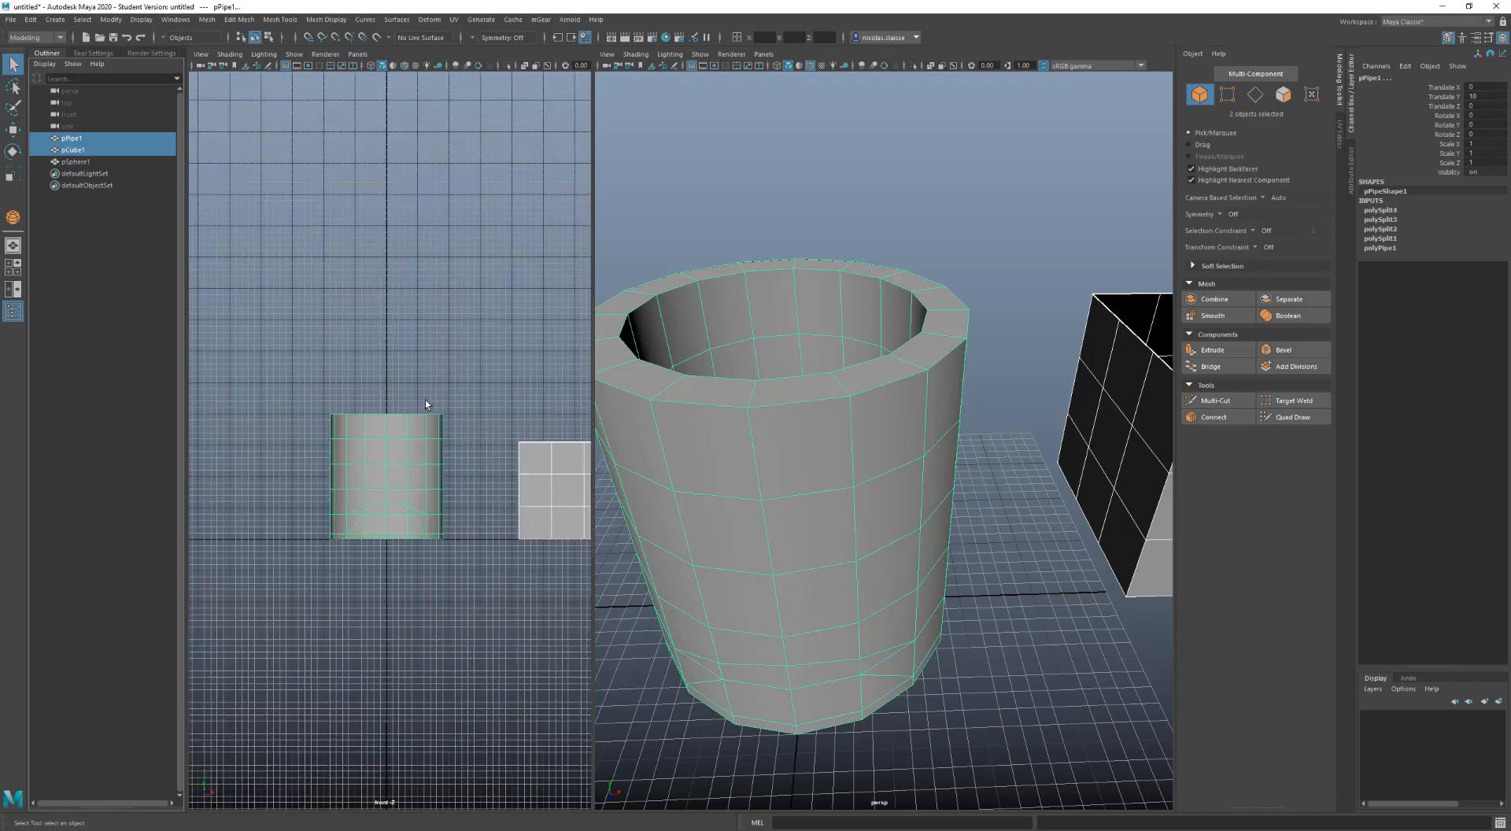
middle_click_drag(427, 401, 297, 381, "alt")
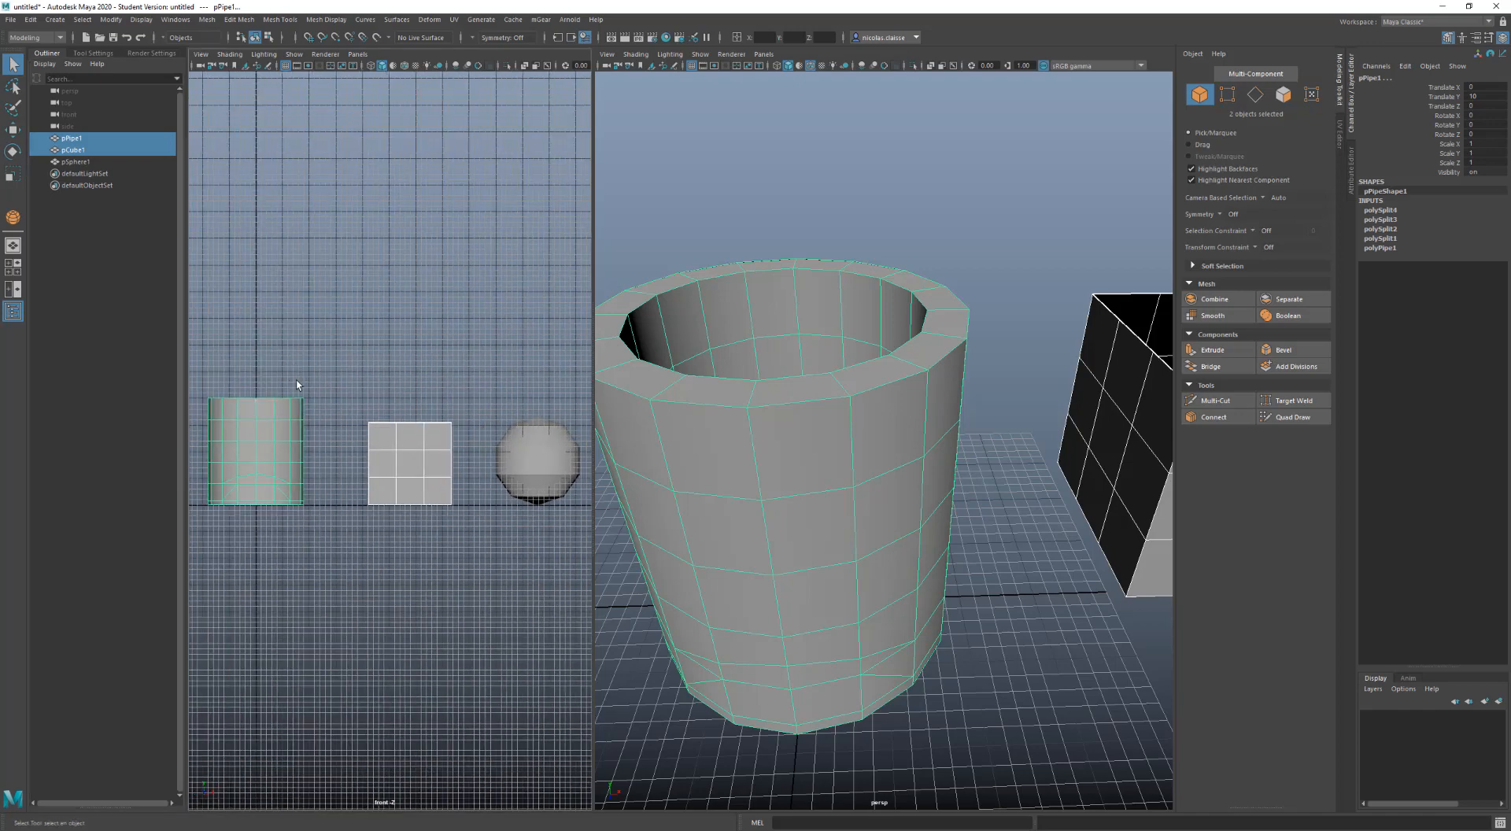
scroll(271, 396, "down", 1)
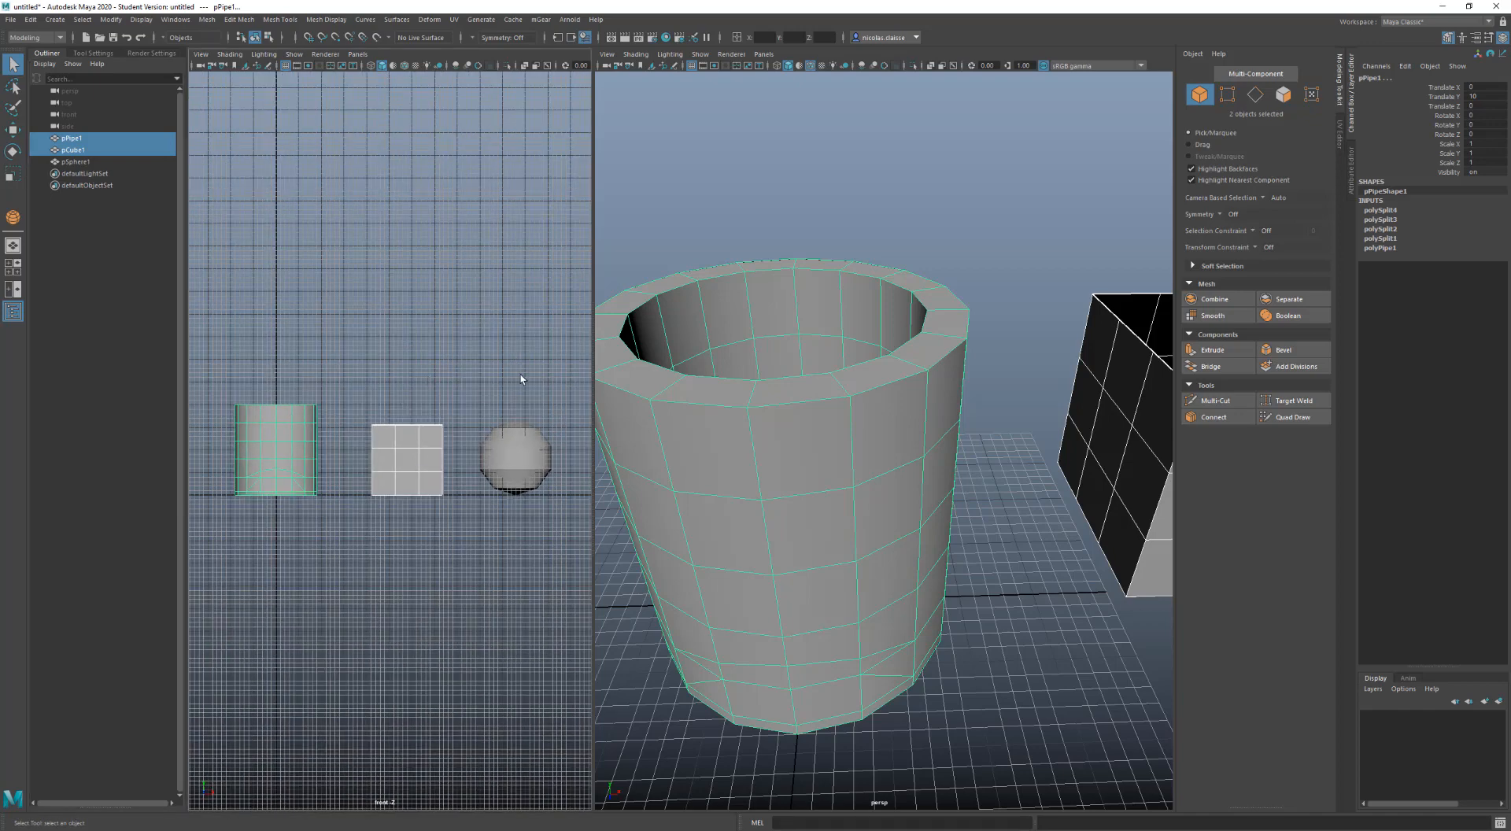
left_click_drag(532, 377, 426, 538, "shift")
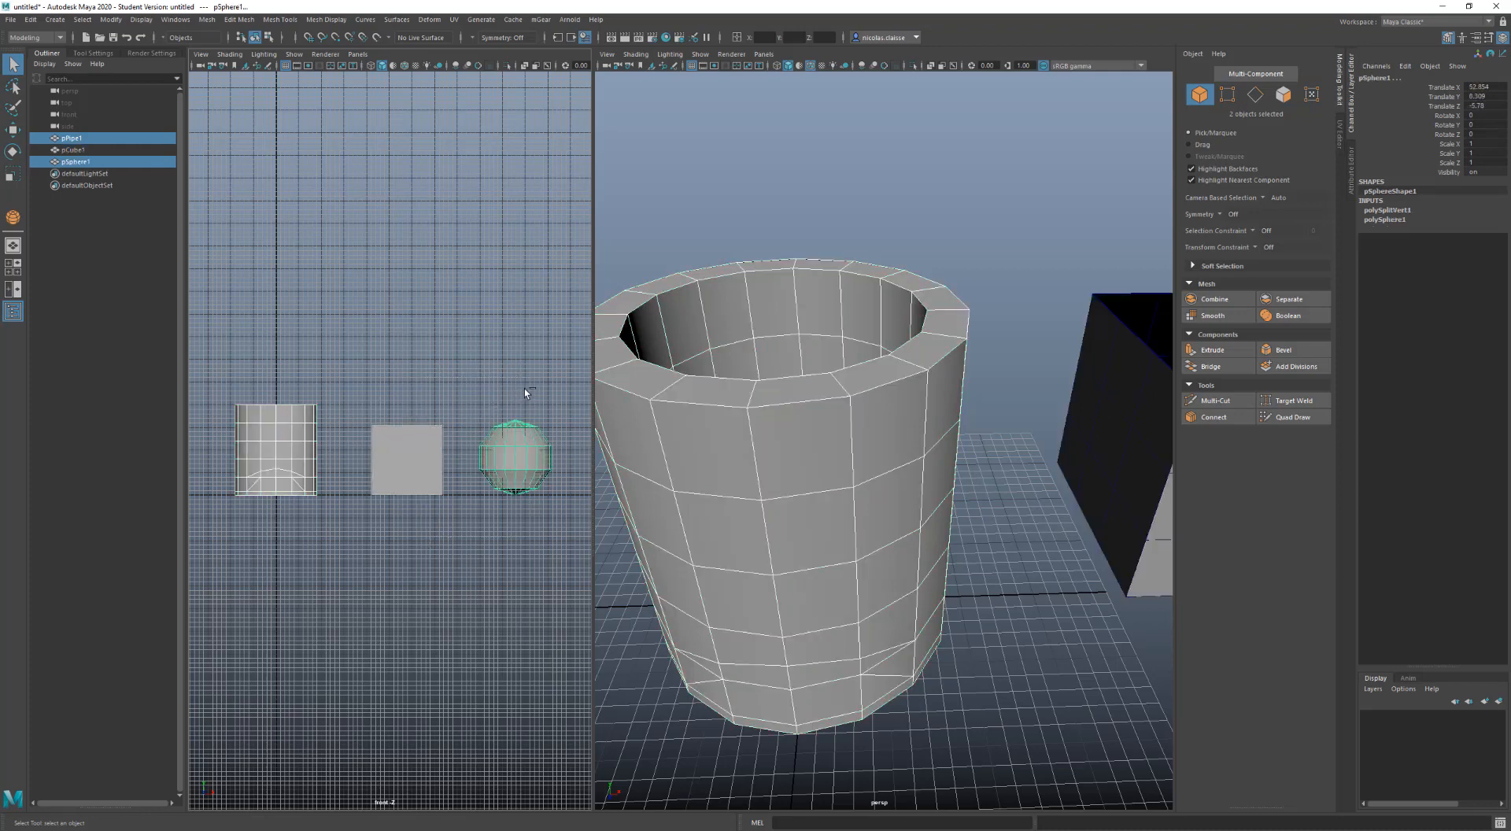
left_click(505, 447, "shift")
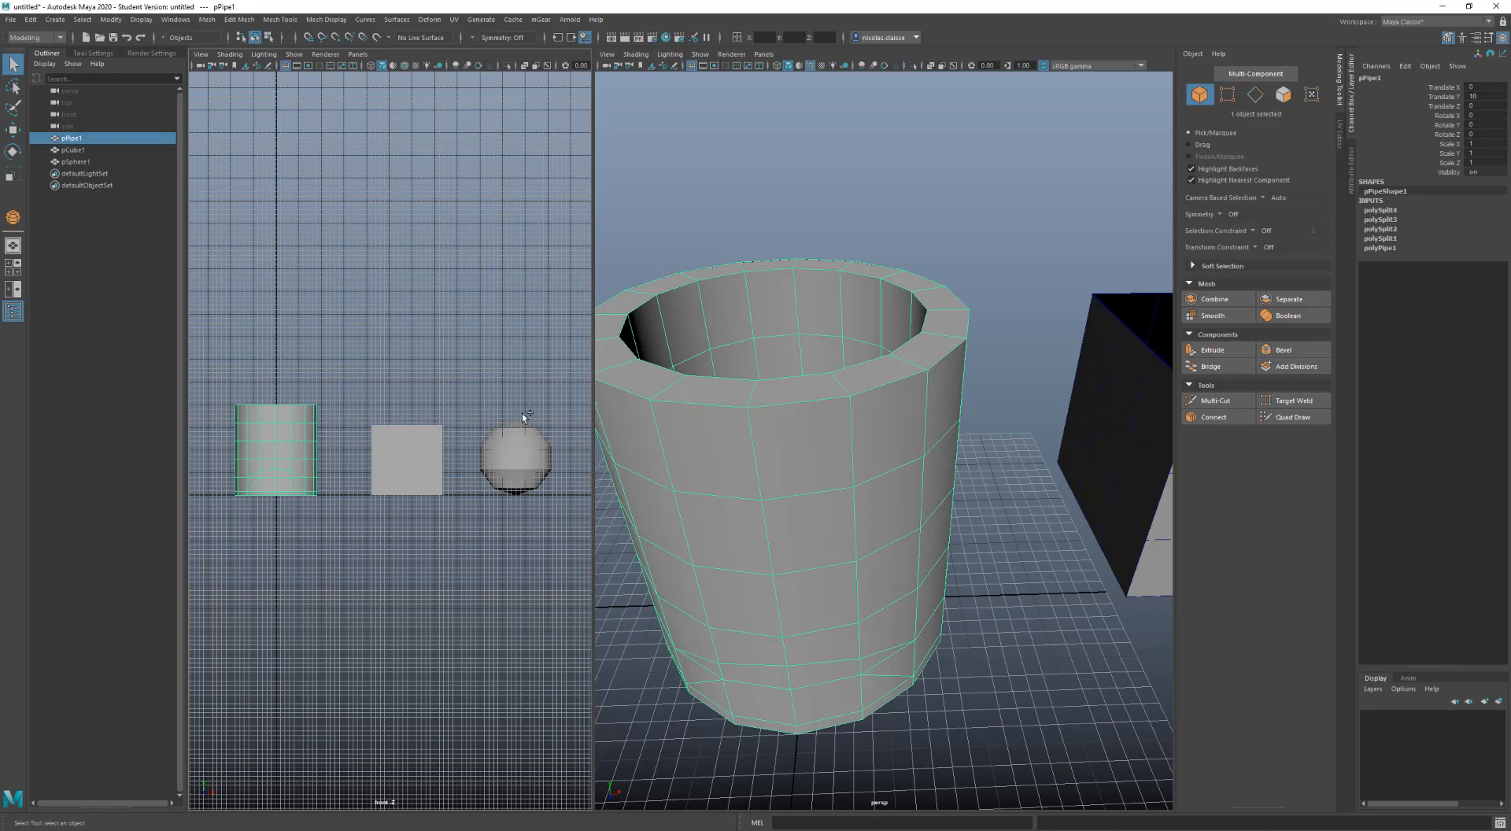
Add the cube and sphere to the selected pipe and display pPipe1's attributes in the Channel Box
left_click_drag(528, 397, 397, 555, "ctrl+shift")
left_click_drag(426, 362, 272, 607, "ctrl+shift")
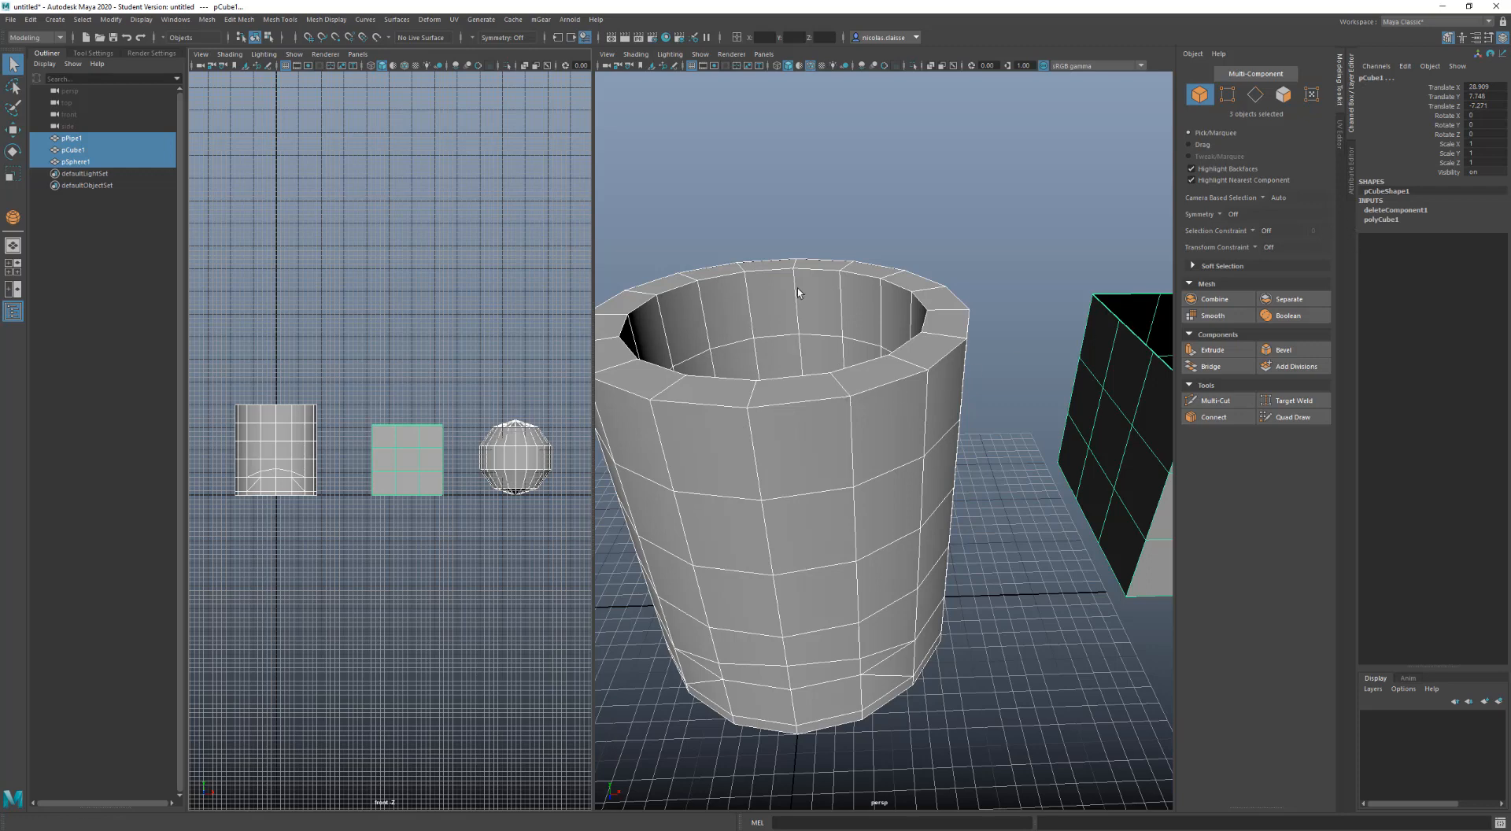
left_click(1429, 67)
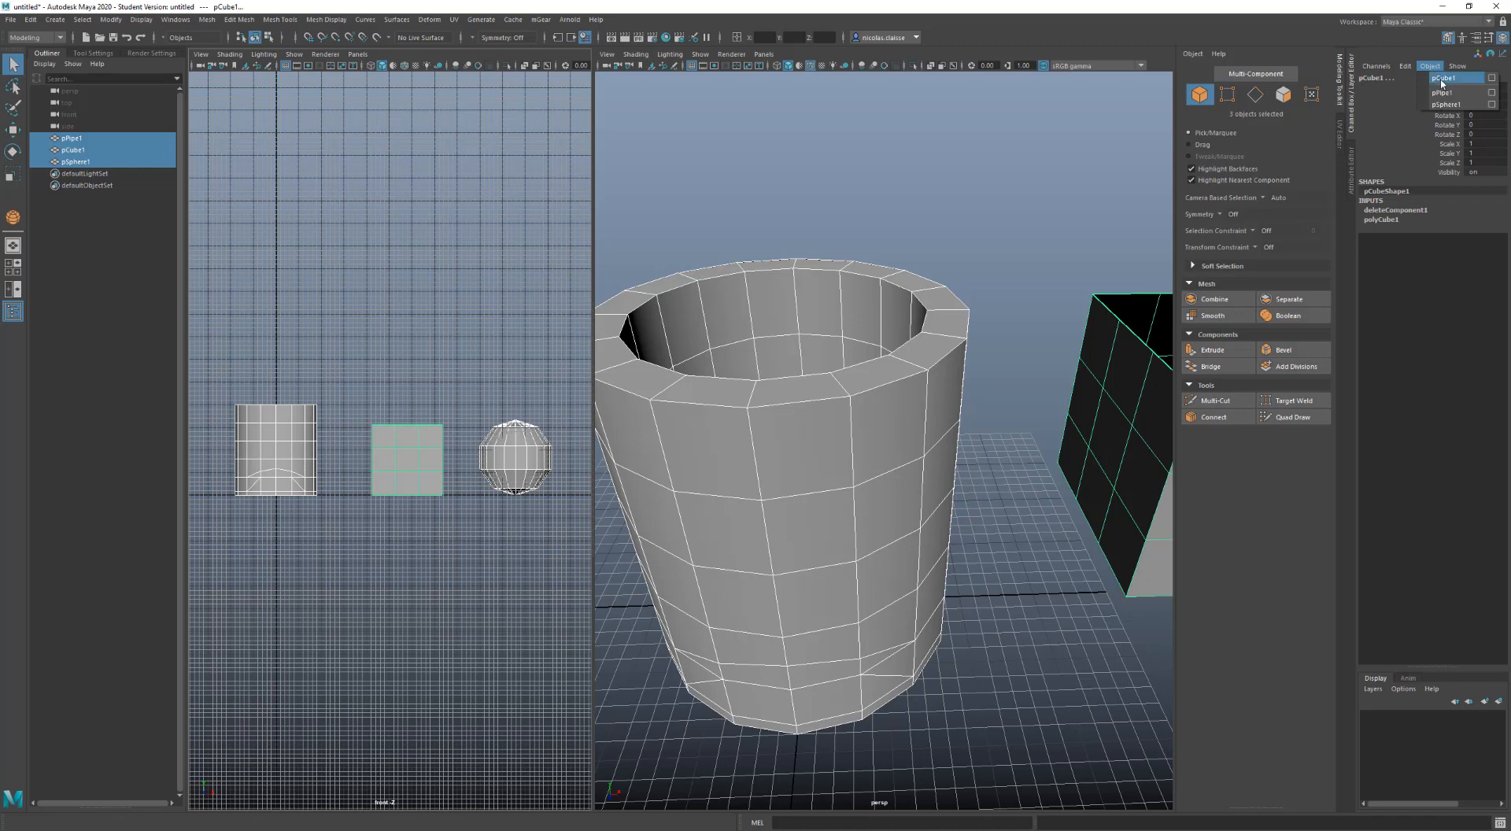
left_click(1443, 93)
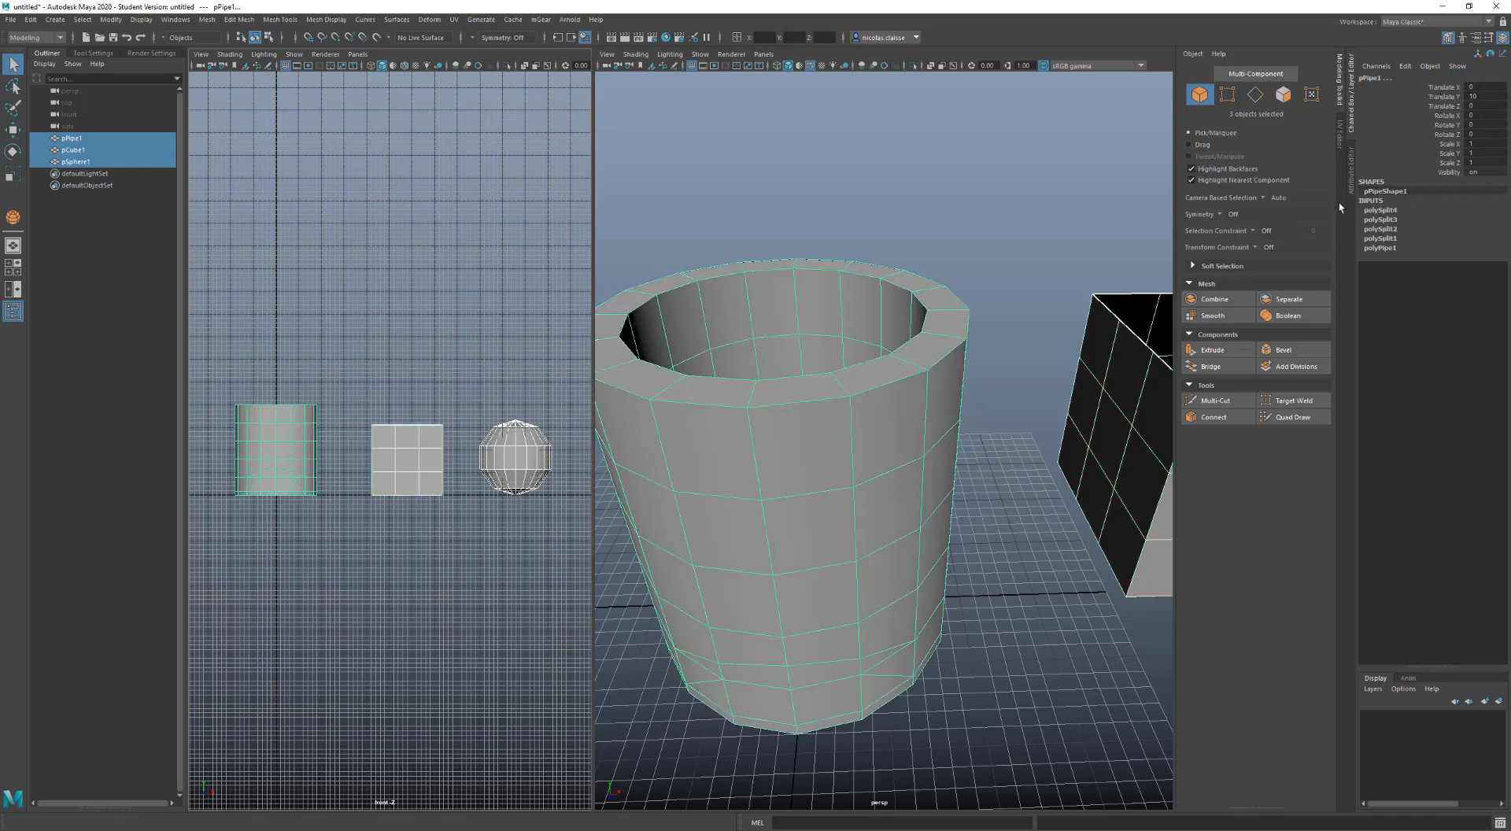
Cycle the three selected objects through vertex, edge and face selection and back to object selection
left_click(1227, 94)
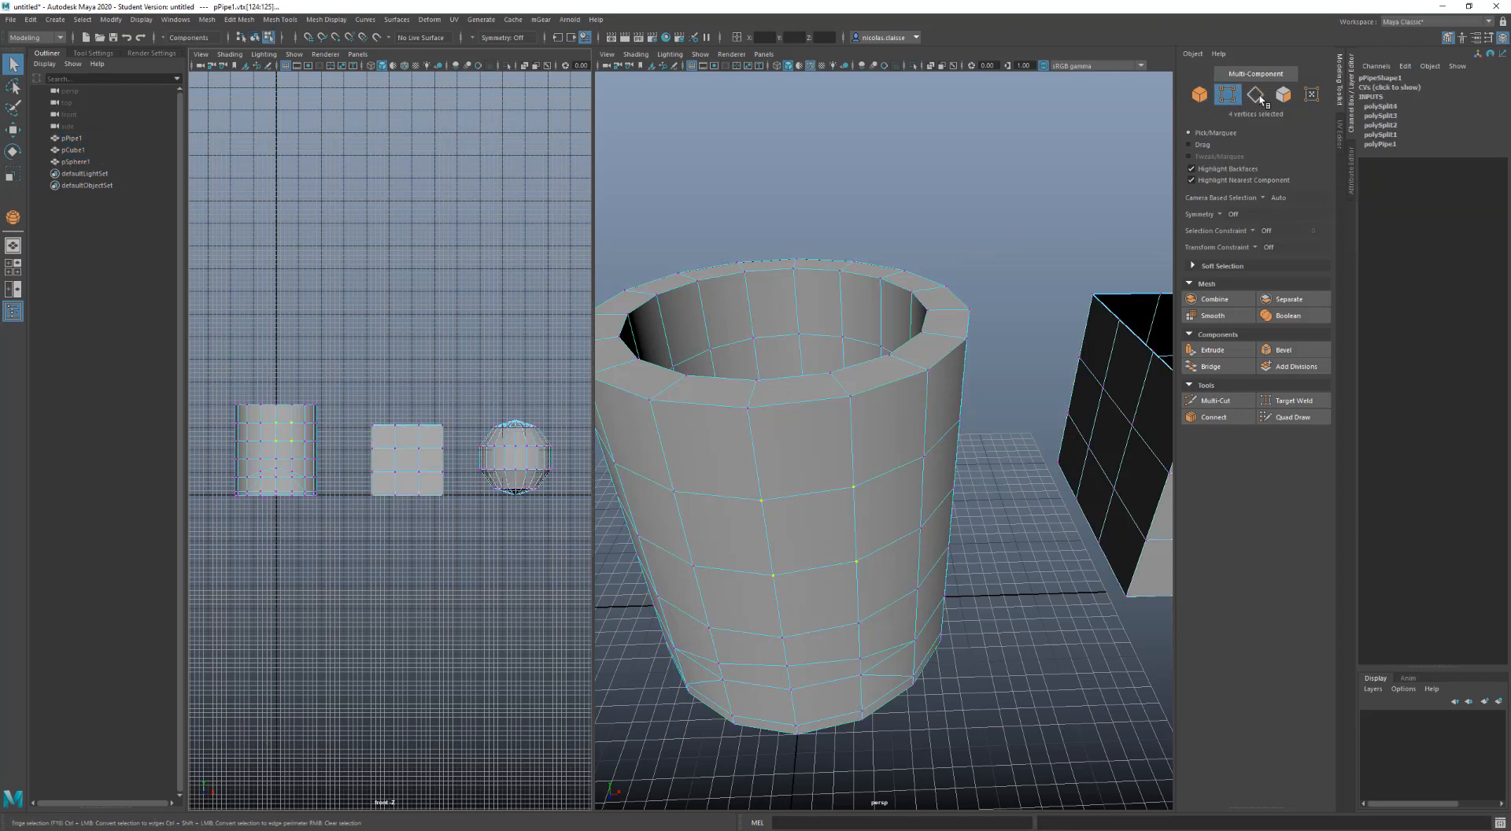
left_click(1256, 94)
left_click(1283, 95)
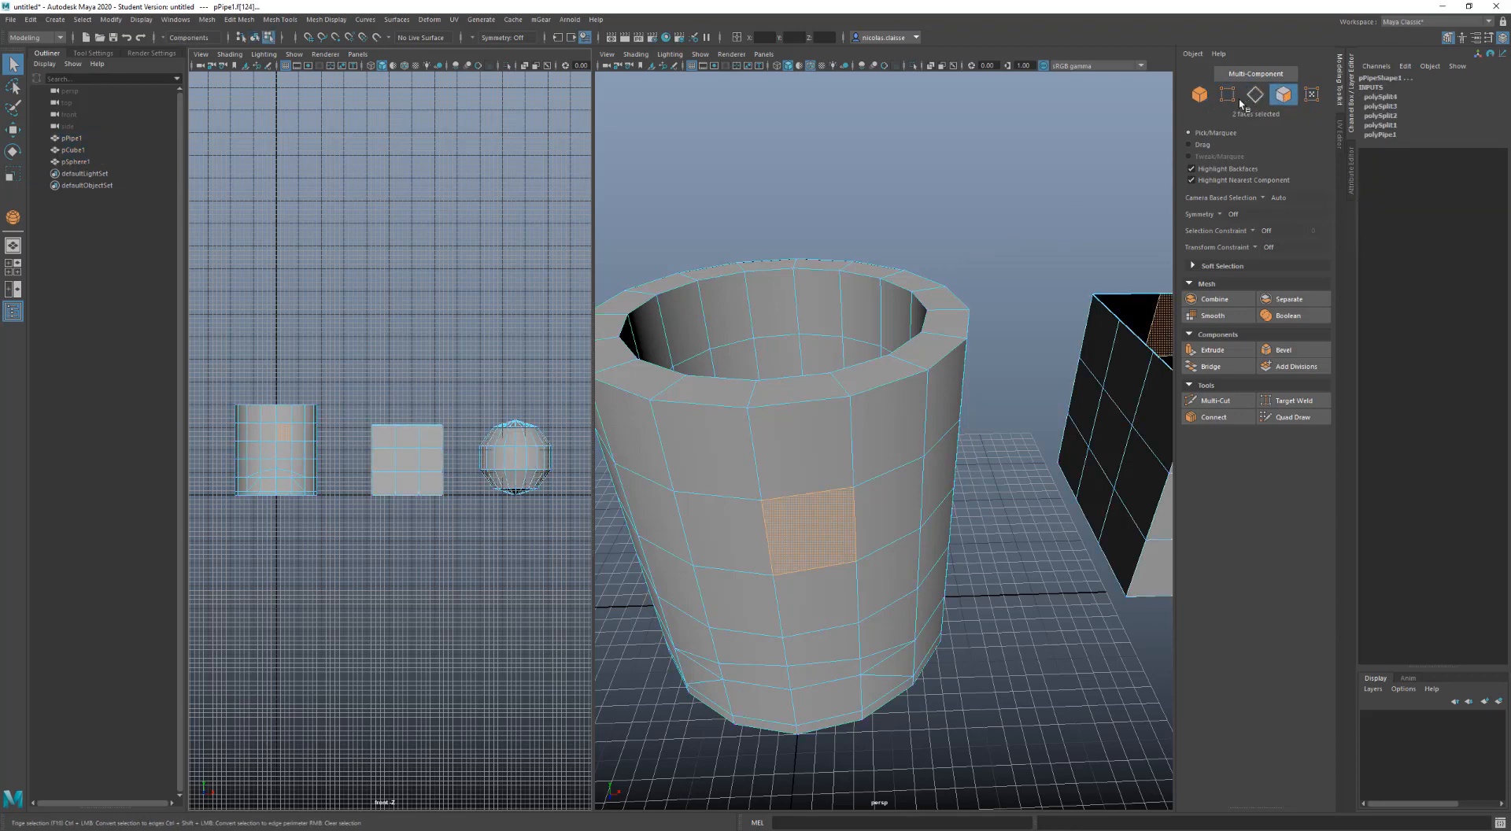
left_click(1200, 95)
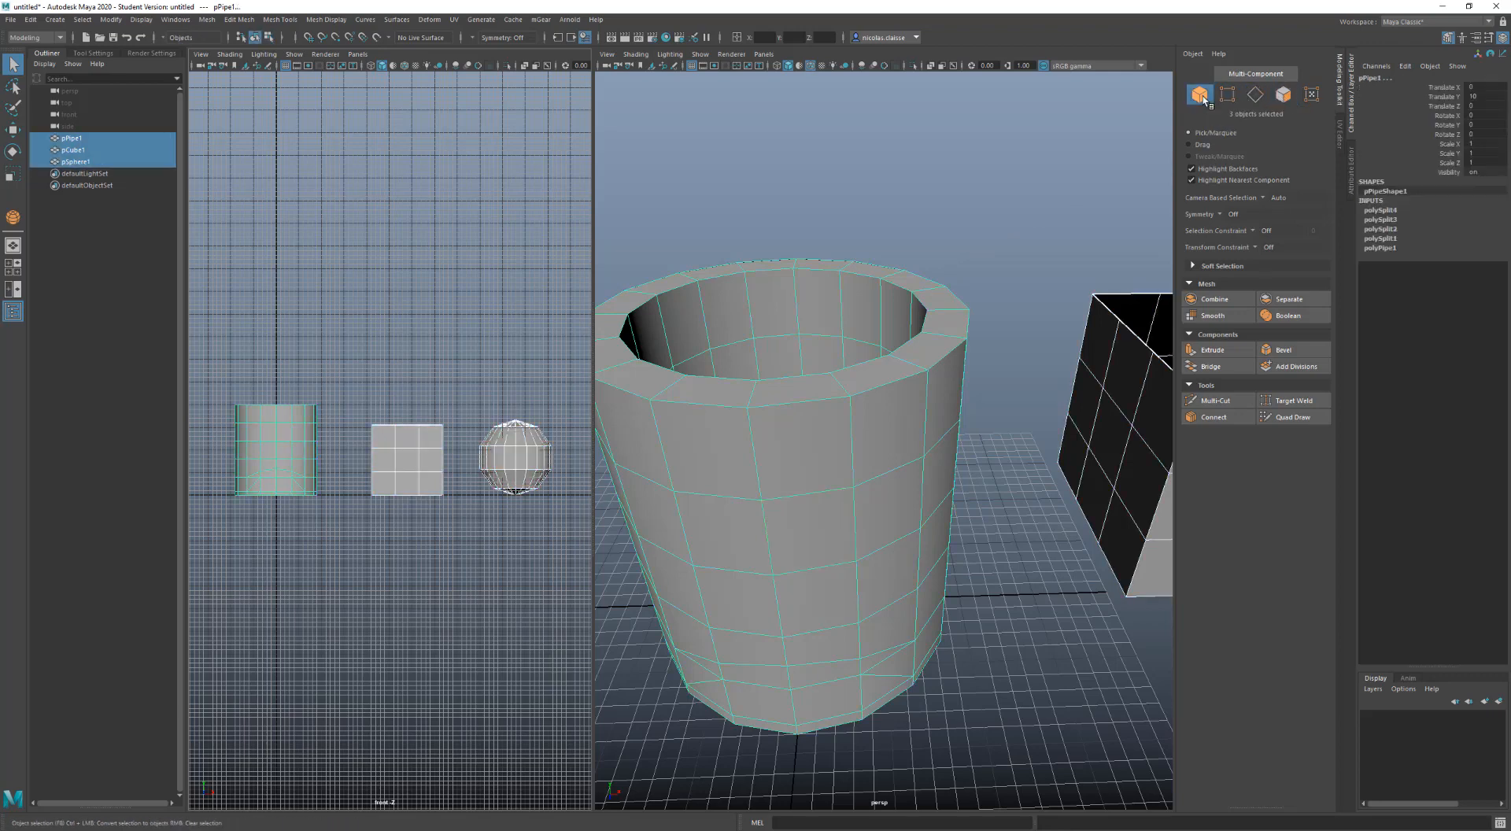
Switch the three objects from object selection through vertex and edge to face selection
left_click(1226, 95)
left_click(1255, 94)
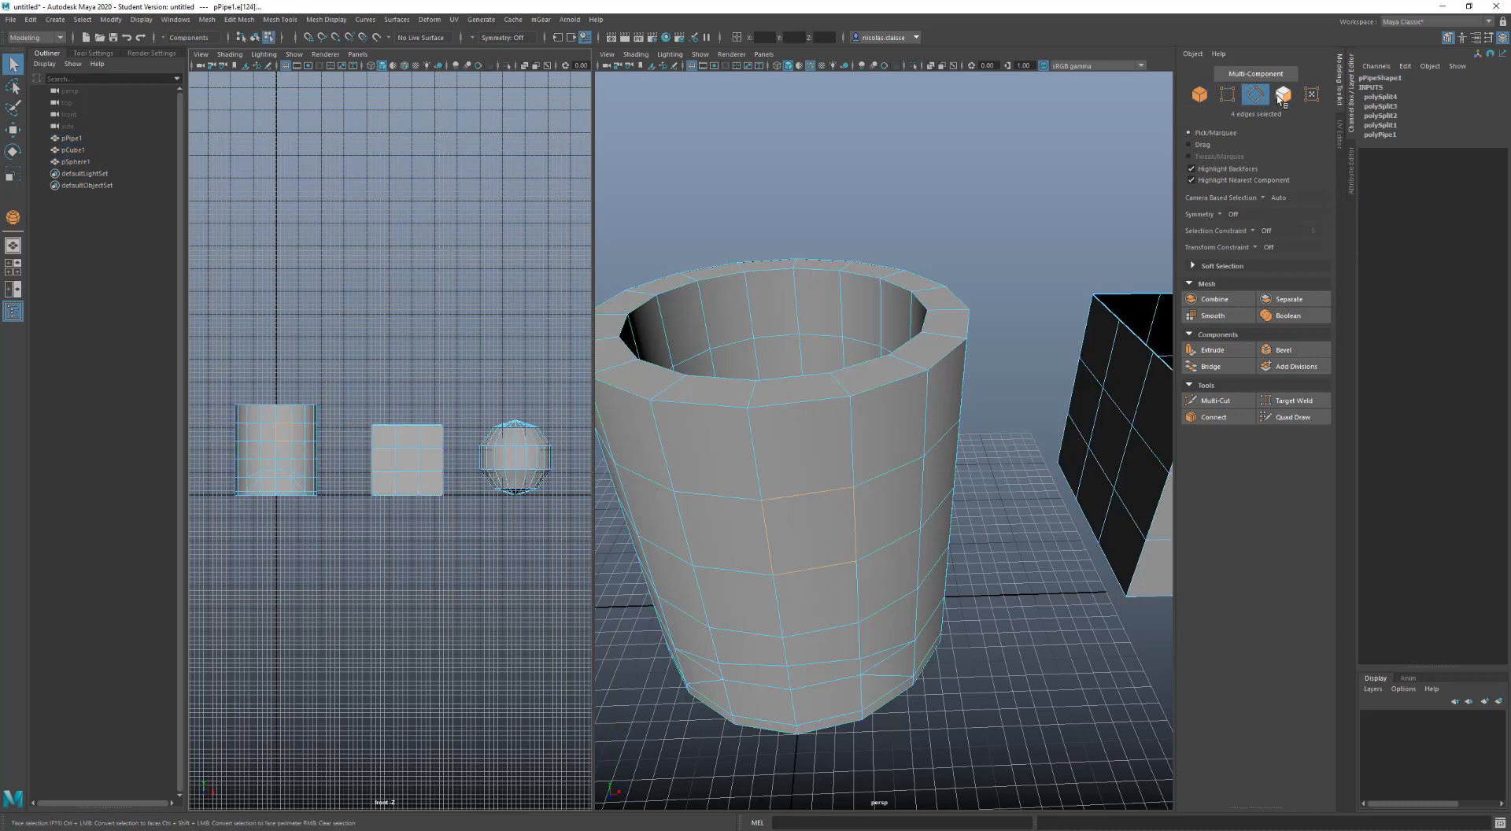
left_click(1283, 96)
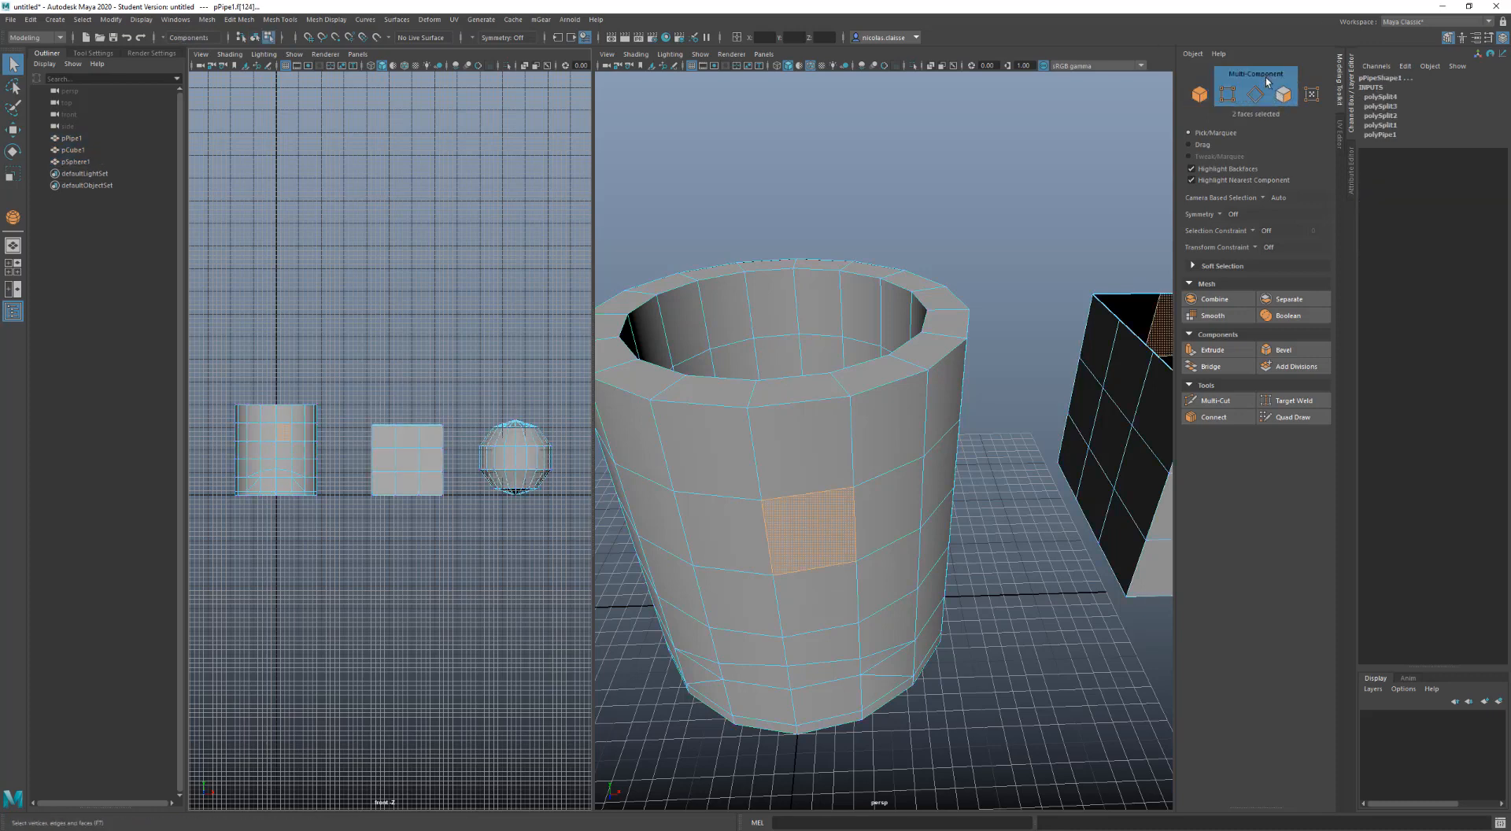
Switch to UV selection and examine the objects' UV layout in the UV Editor before collapsing it
left_click(1312, 97)
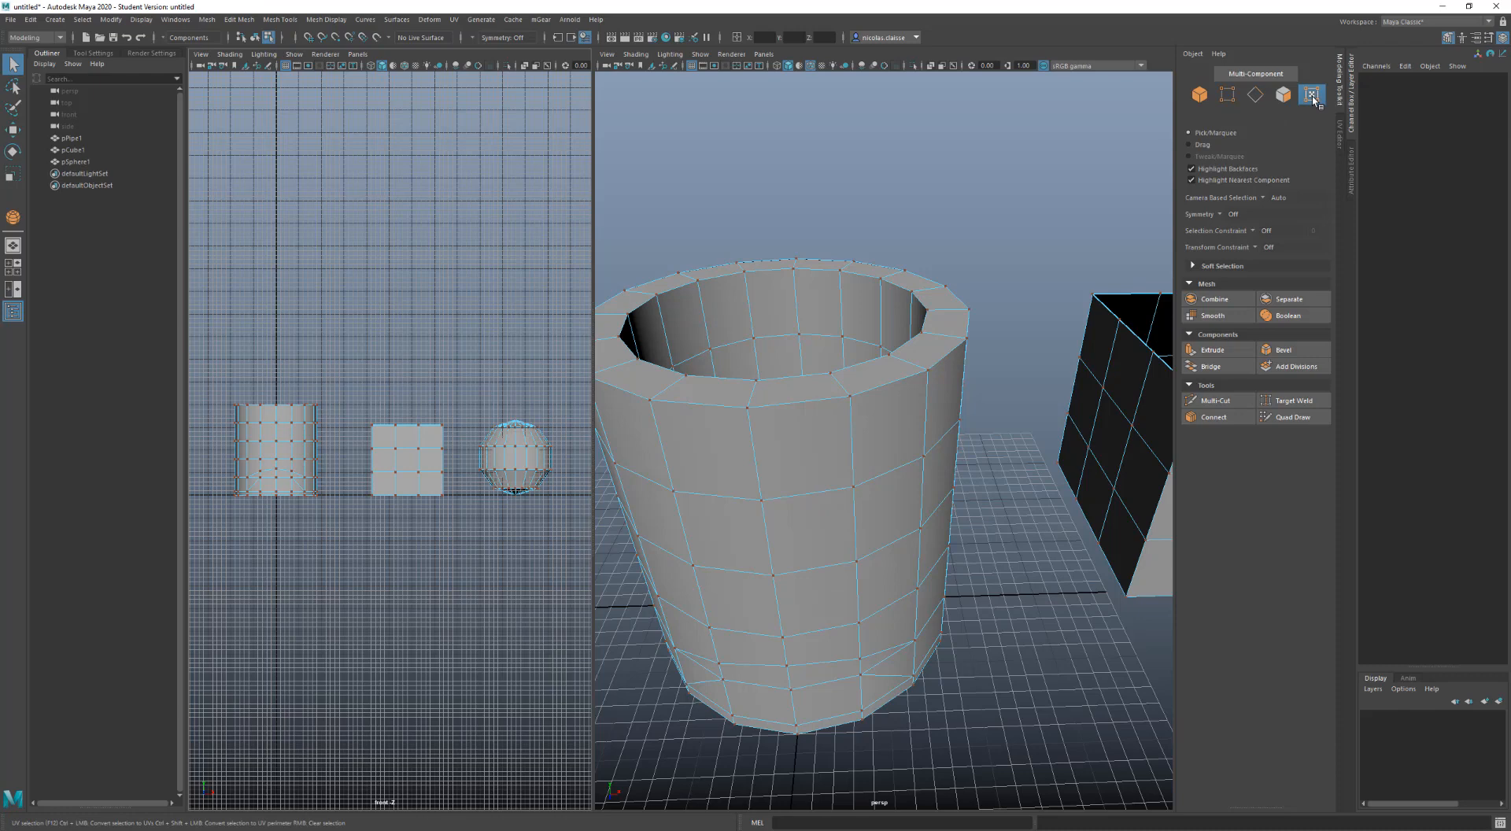
left_click(1341, 133)
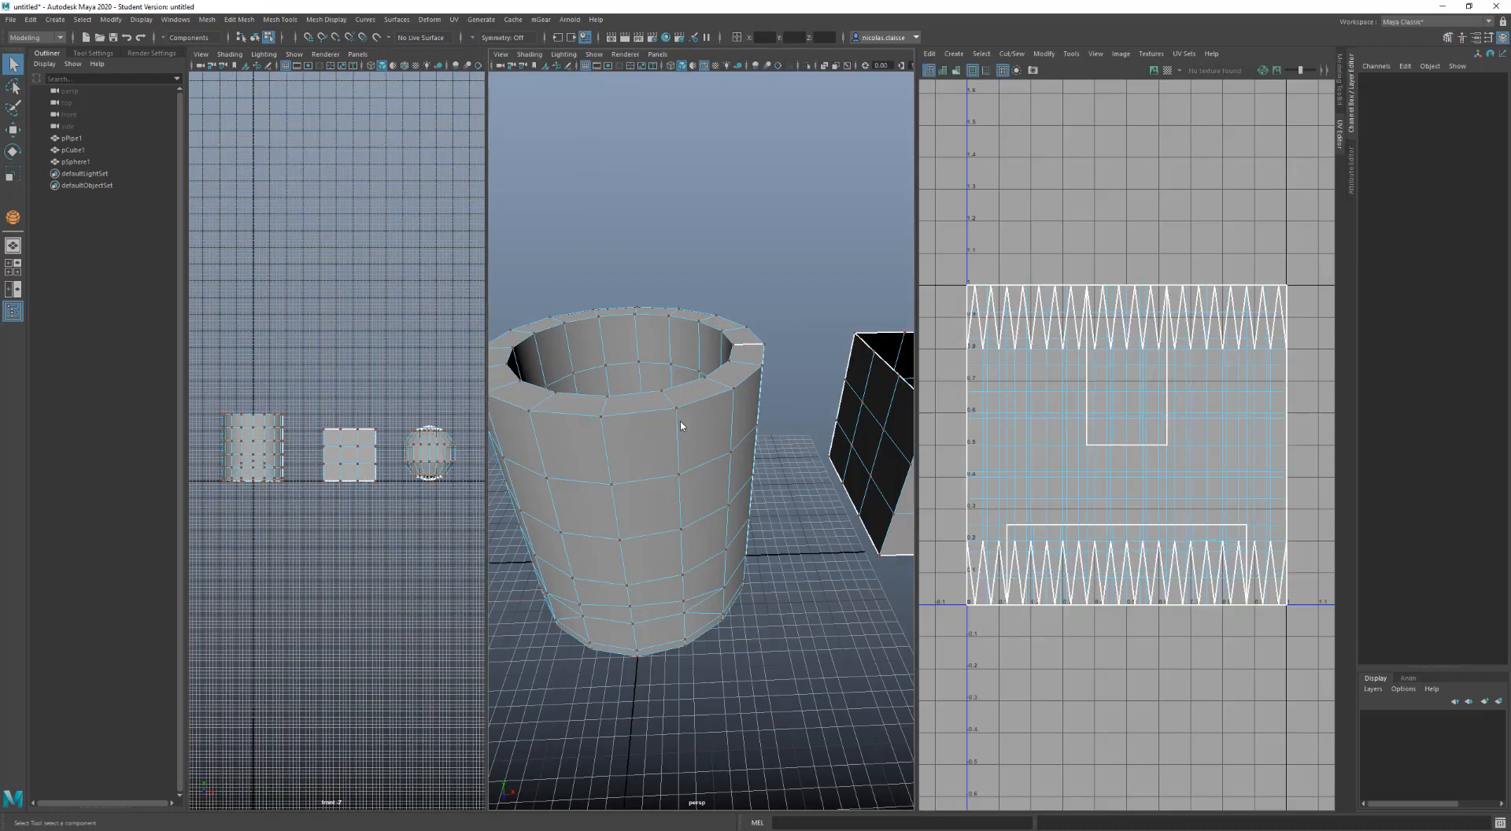
left_click(1340, 134)
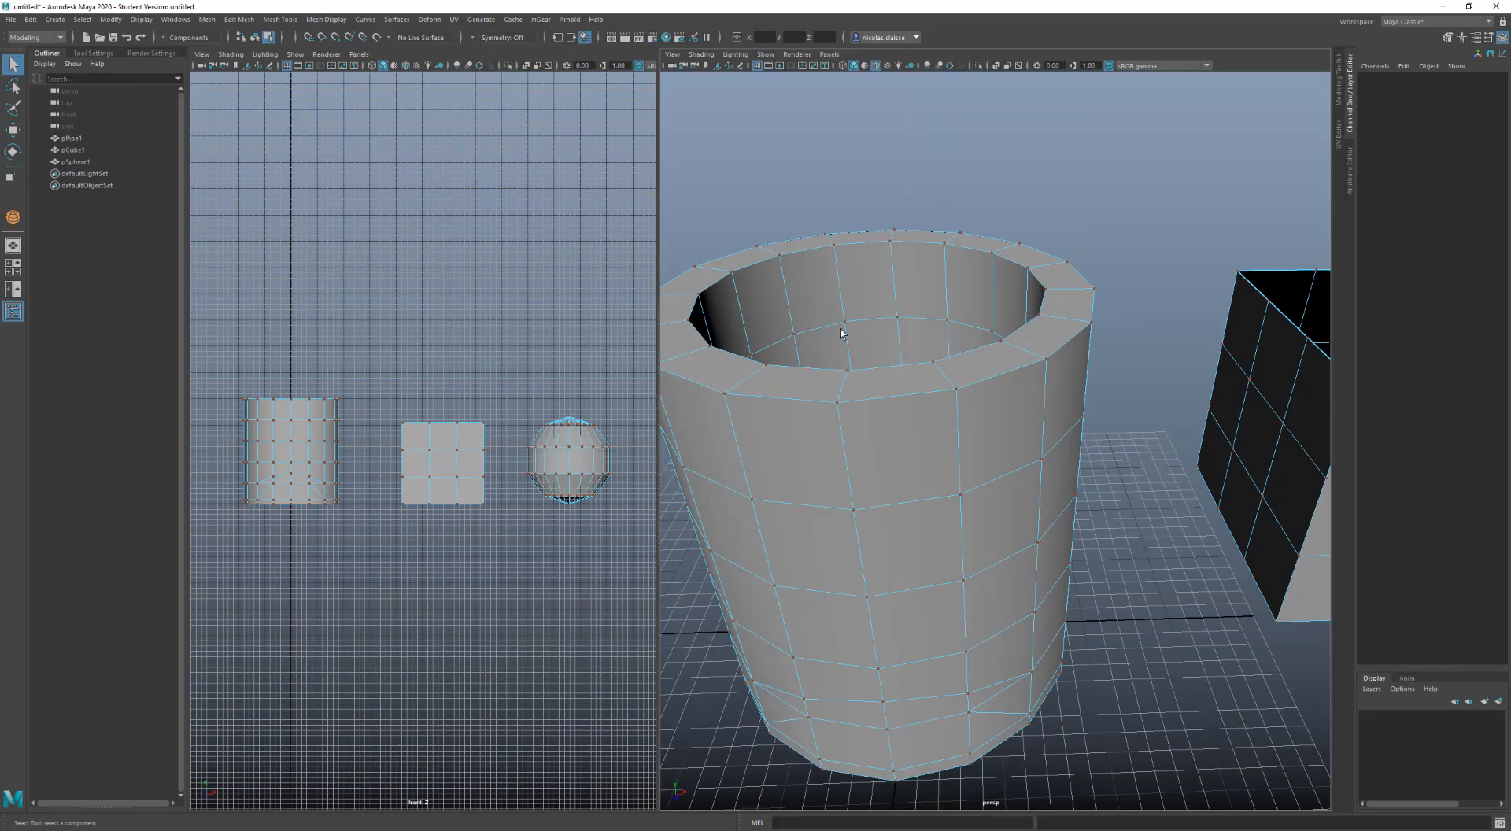
Return the pipe to object mode in the perspective view
left_click_drag(872, 397, 934, 371, "alt")
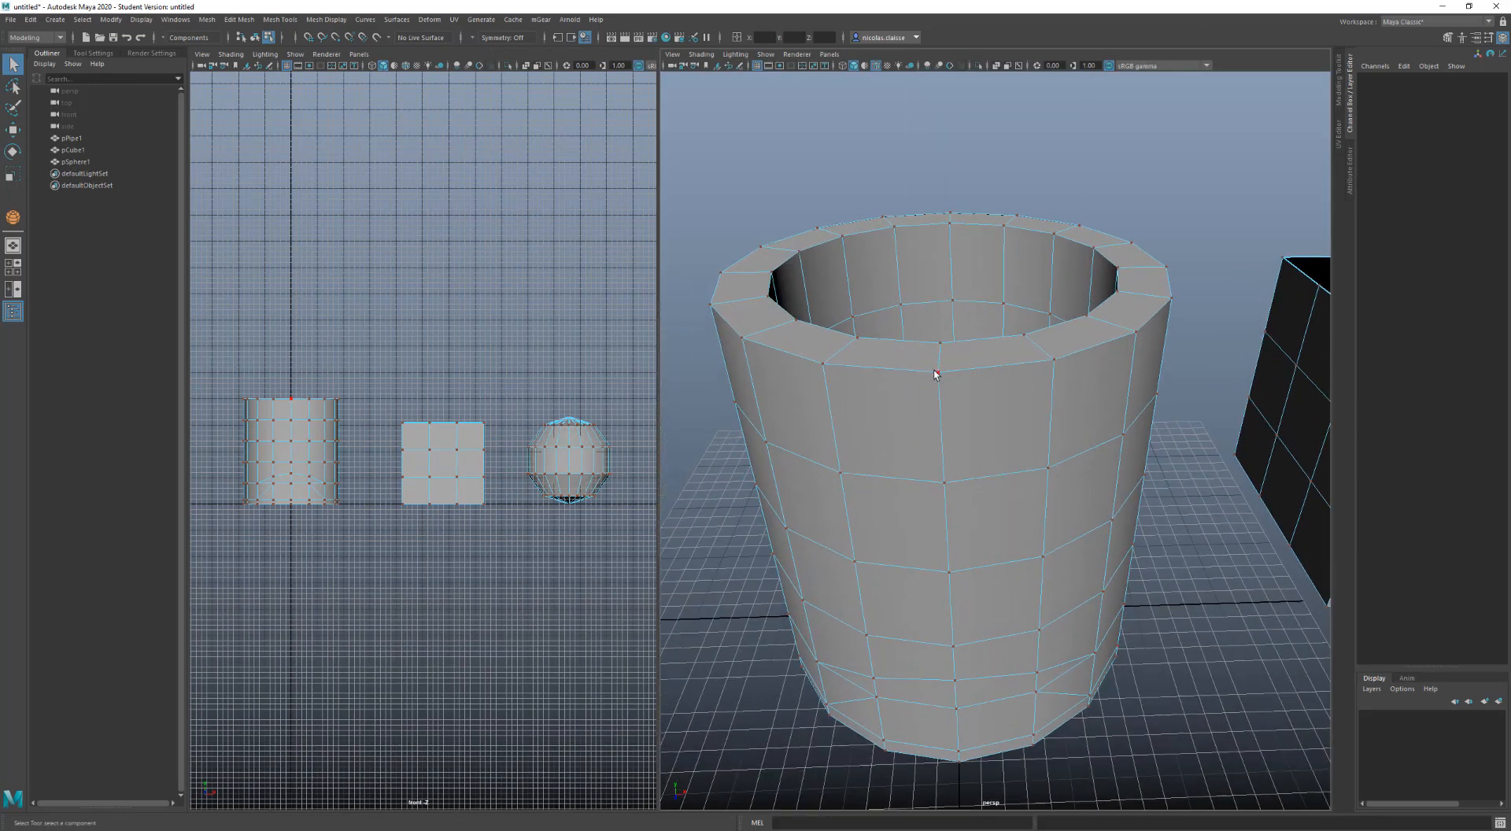
right_click(992, 386)
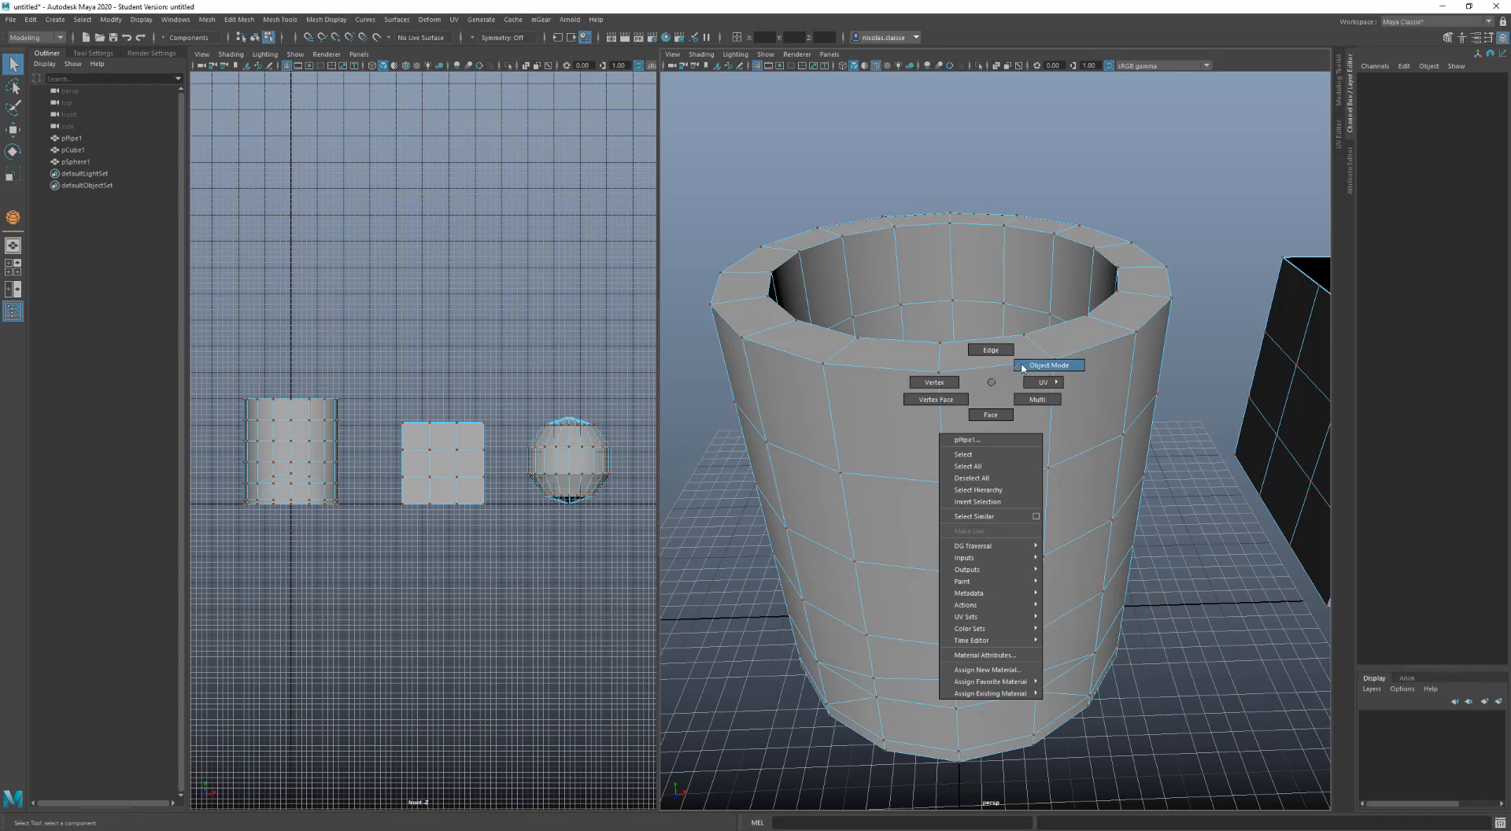
left_click(1023, 366)
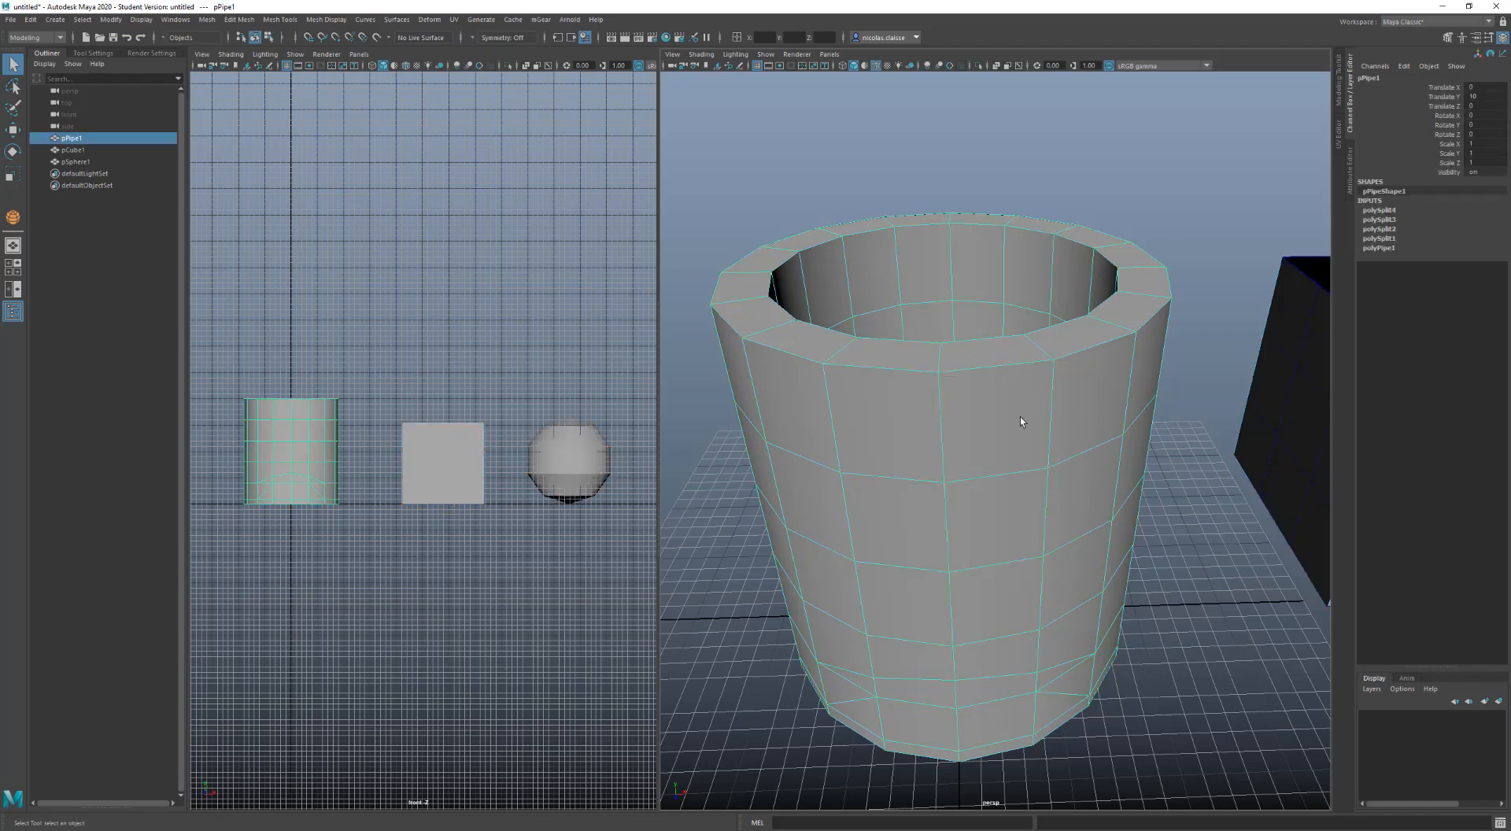
Change the pipe's component mode to edge, then vertex, and finally face
right_click(1020, 417)
left_click(1020, 370)
left_click(1051, 385)
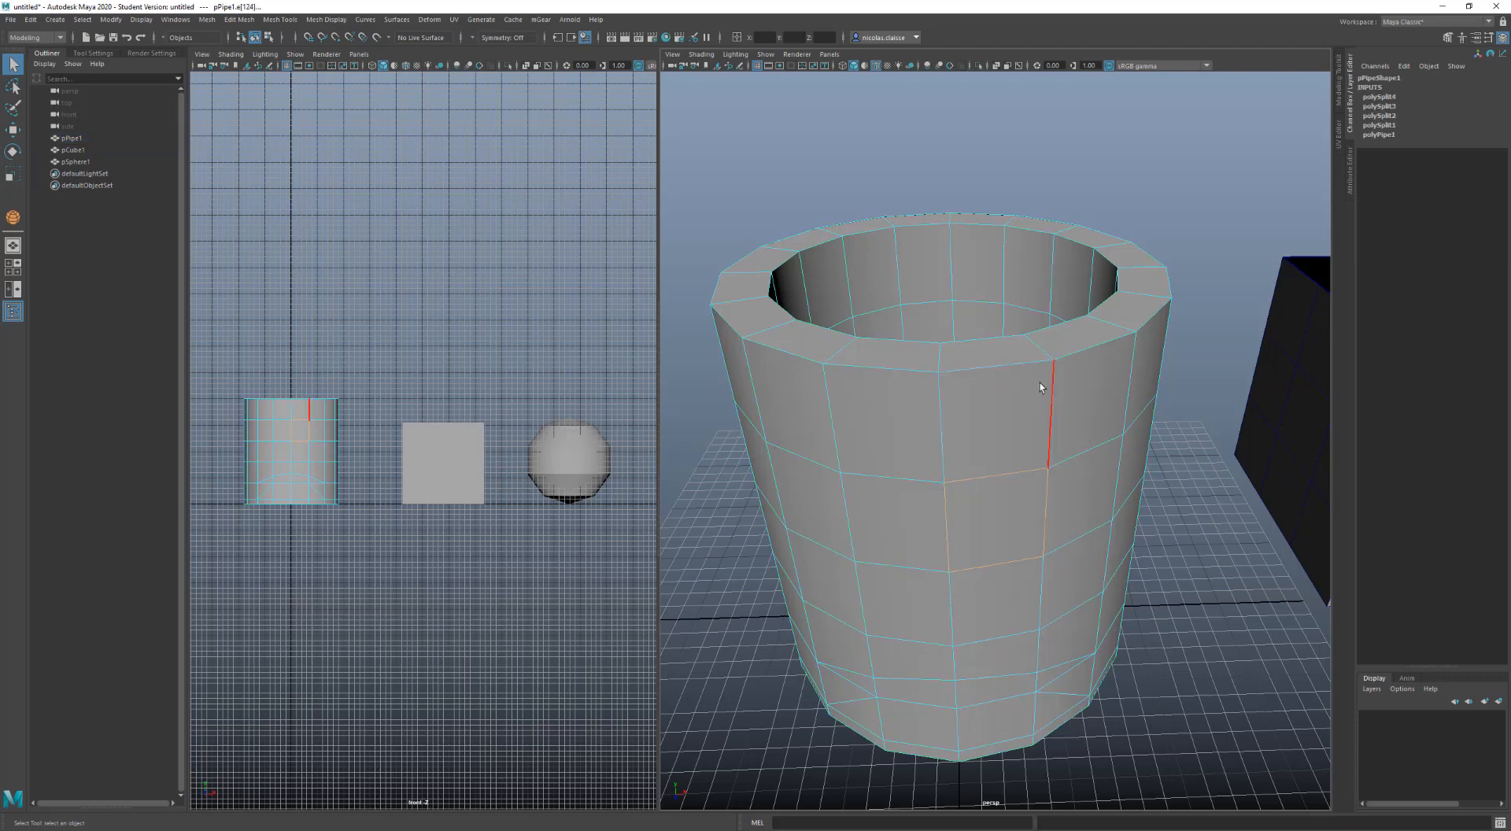
right_click(1040, 384)
left_click(986, 388)
right_click(1009, 368)
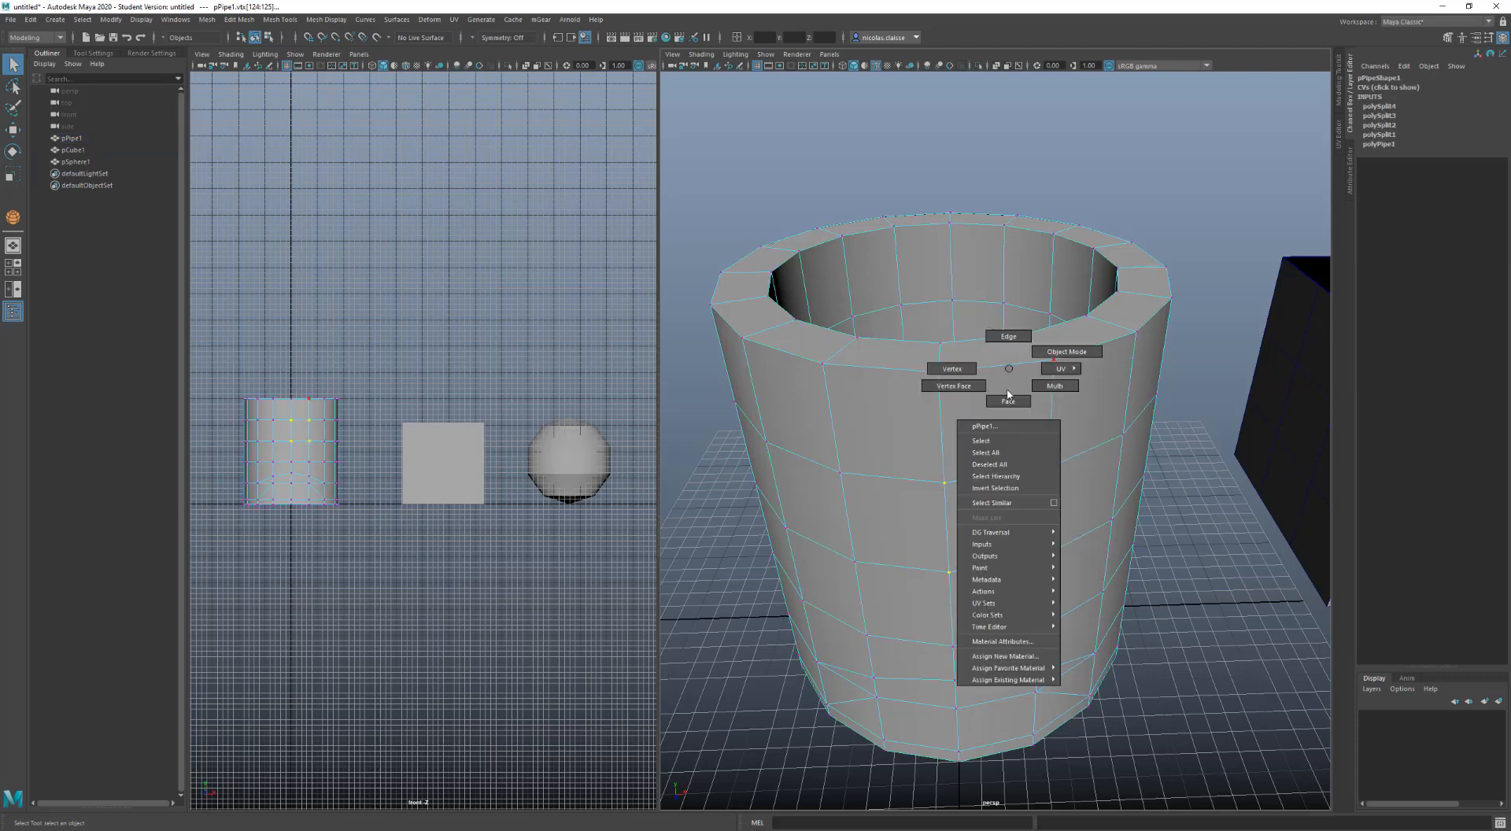
left_click(1009, 403)
Change the pipe from face mode through edge and vertex modes back to object mode
right_click_drag(1015, 346, 1015, 267)
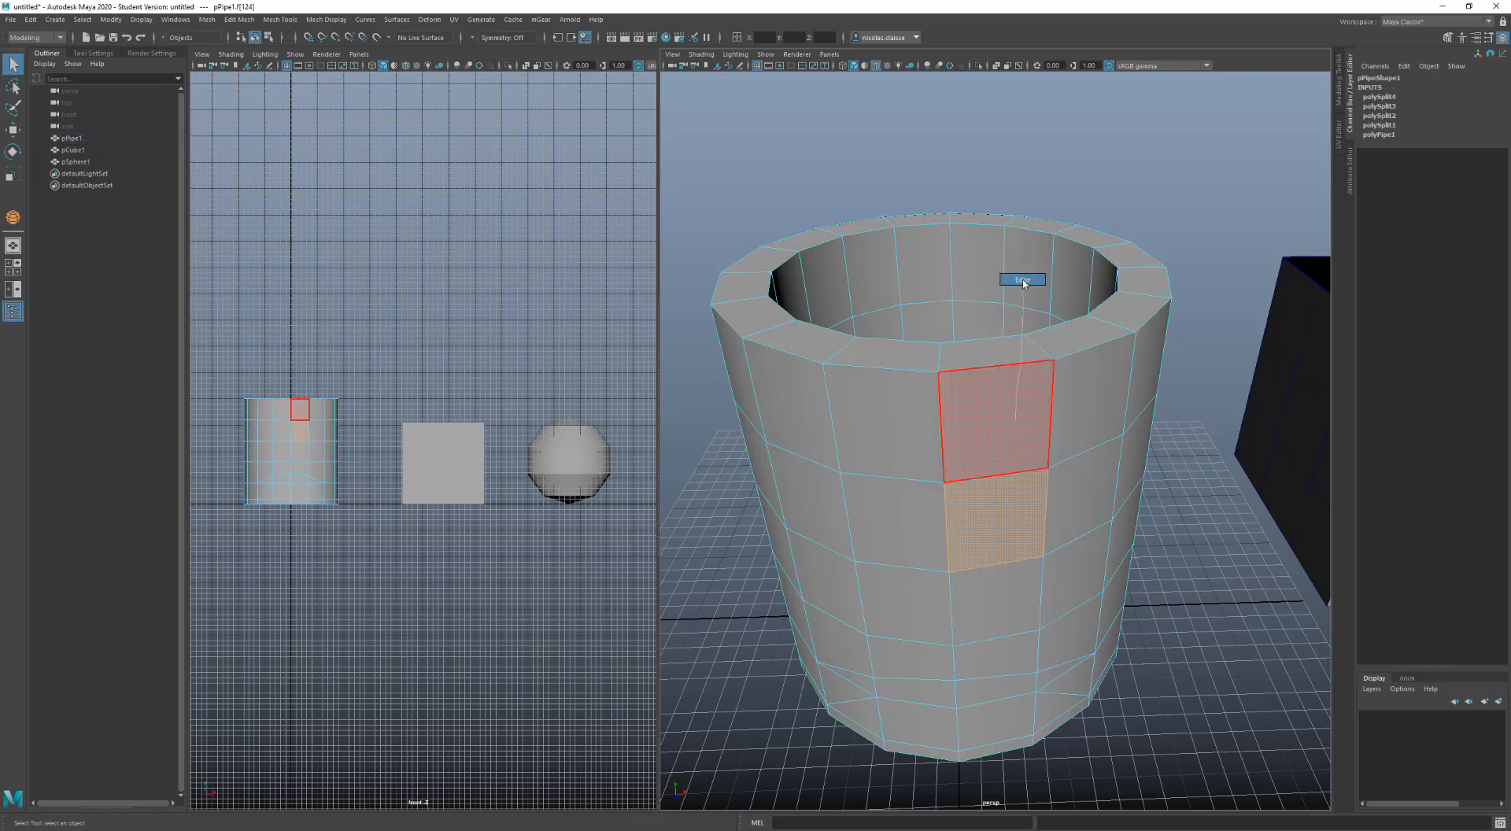
key("F11")
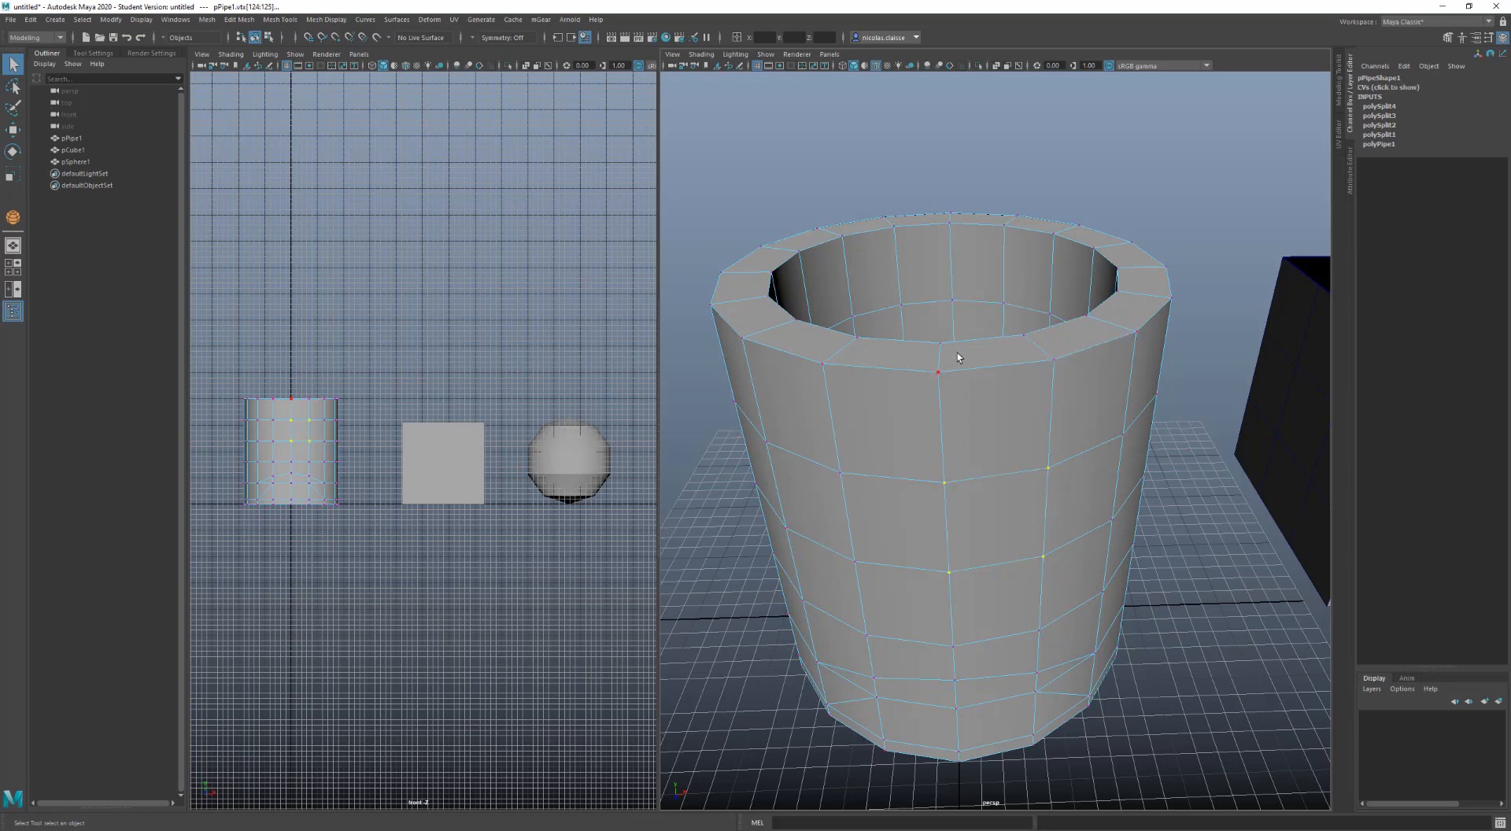
left_click(953, 404)
key("F8")
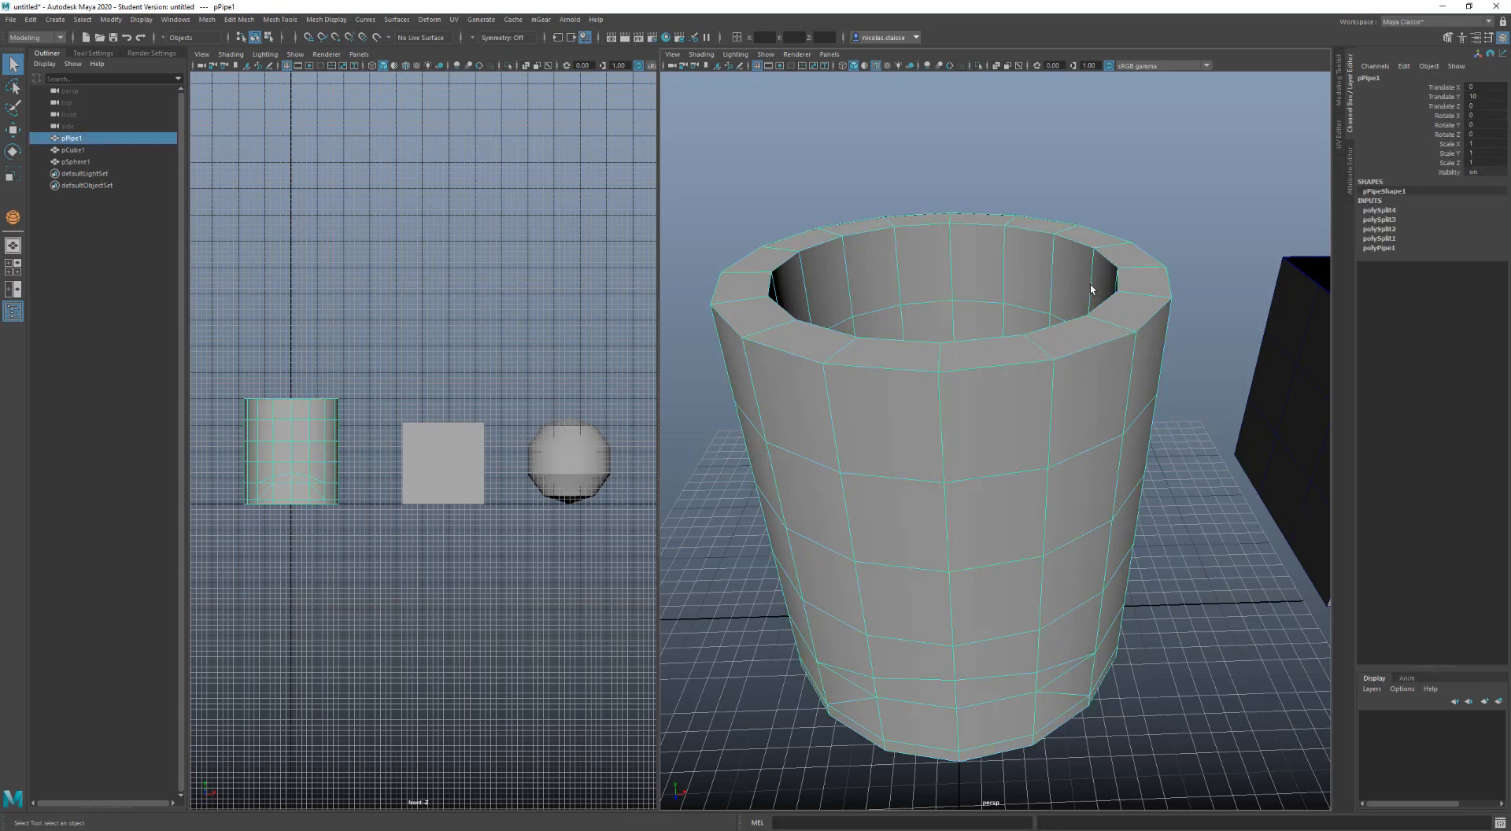
Switch the pipe to vertex and then face selection, and display the Modeling Toolkit
key("F9")
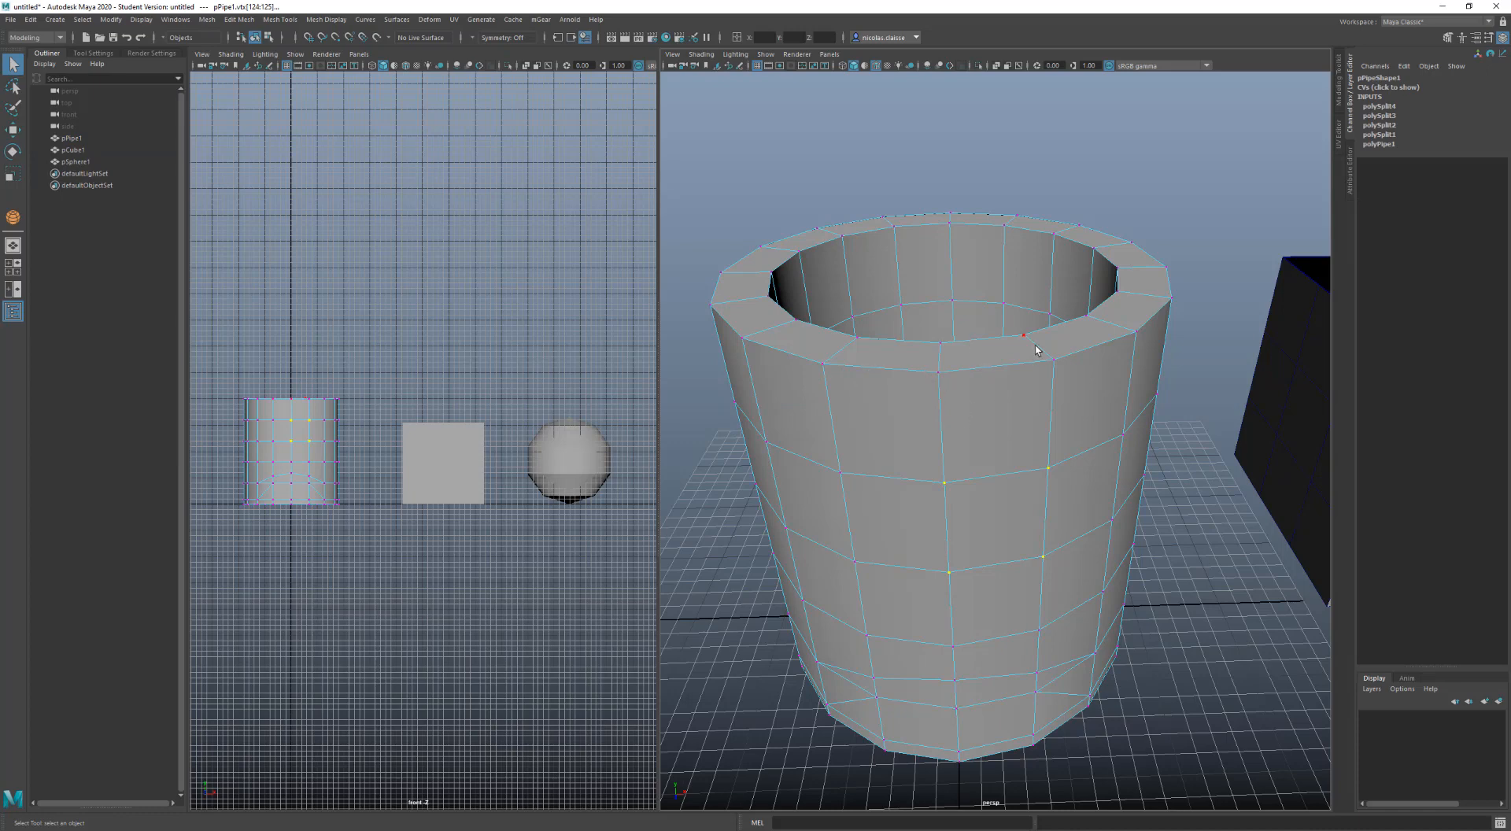
key("F11")
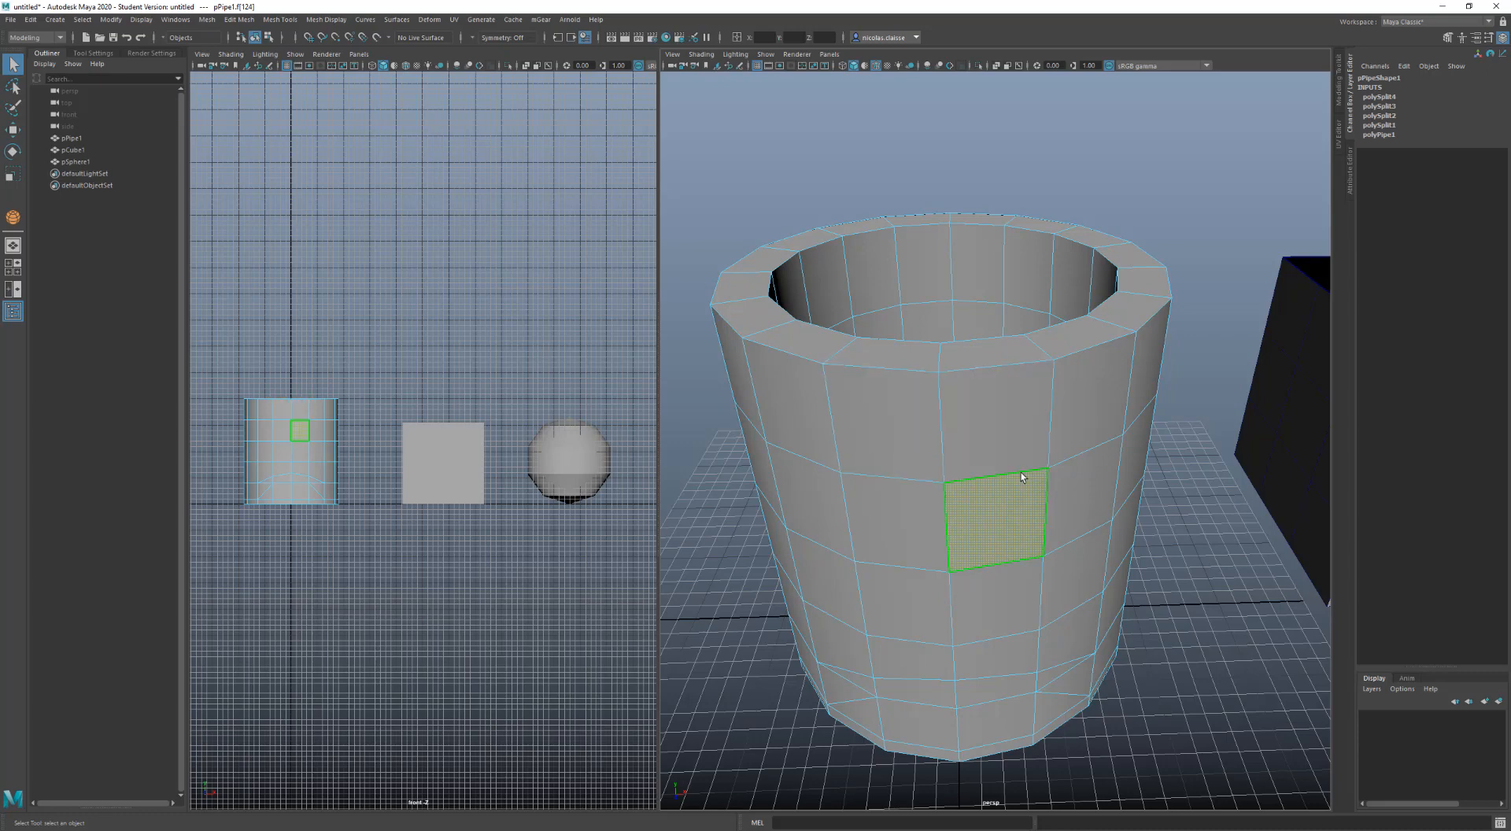
left_click(1340, 92)
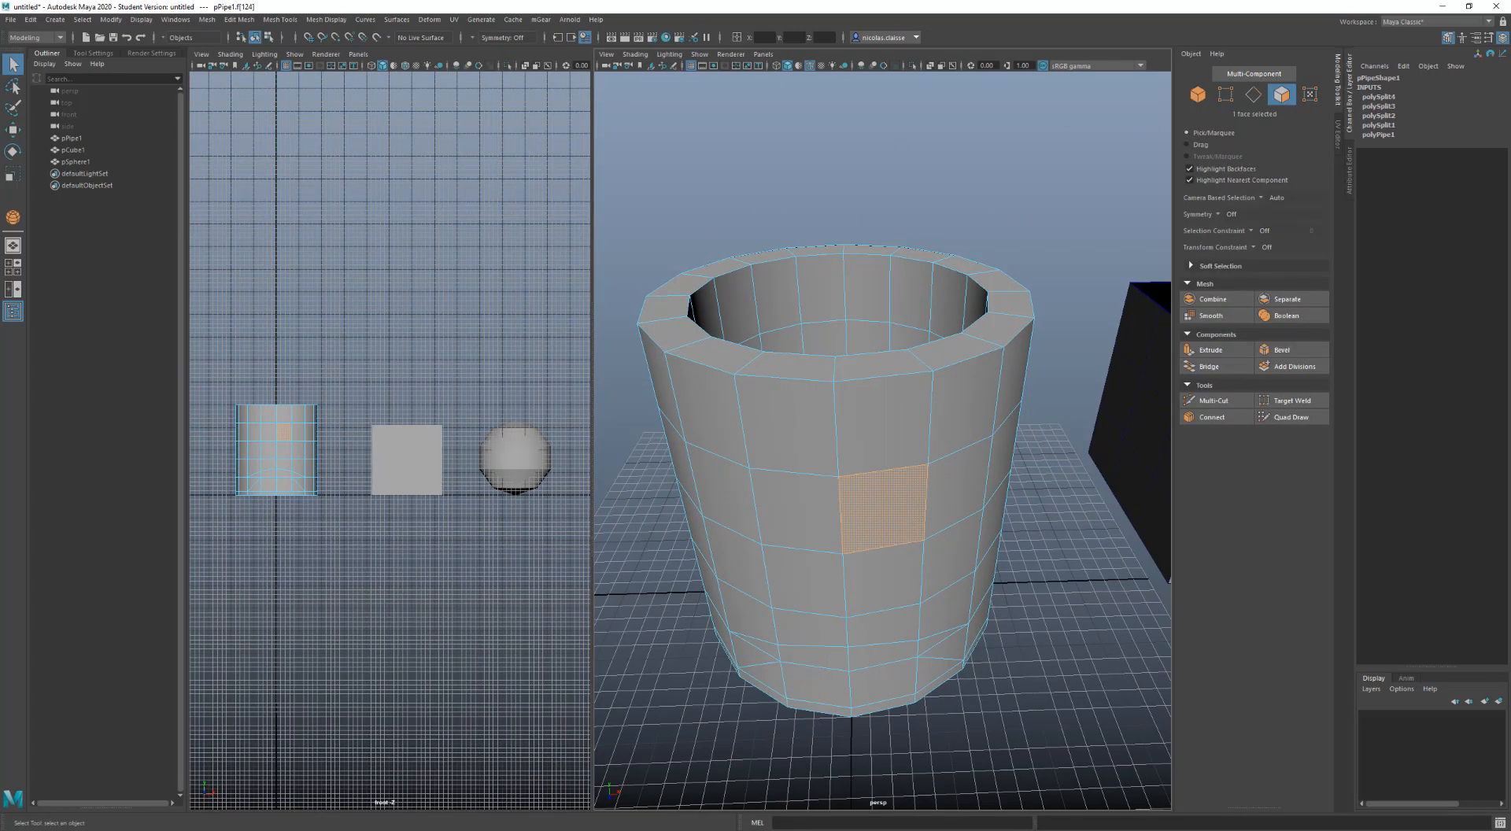
Show the Select tool's settings and the Common Selection Options in the Move tool's settings
double_click(13, 65)
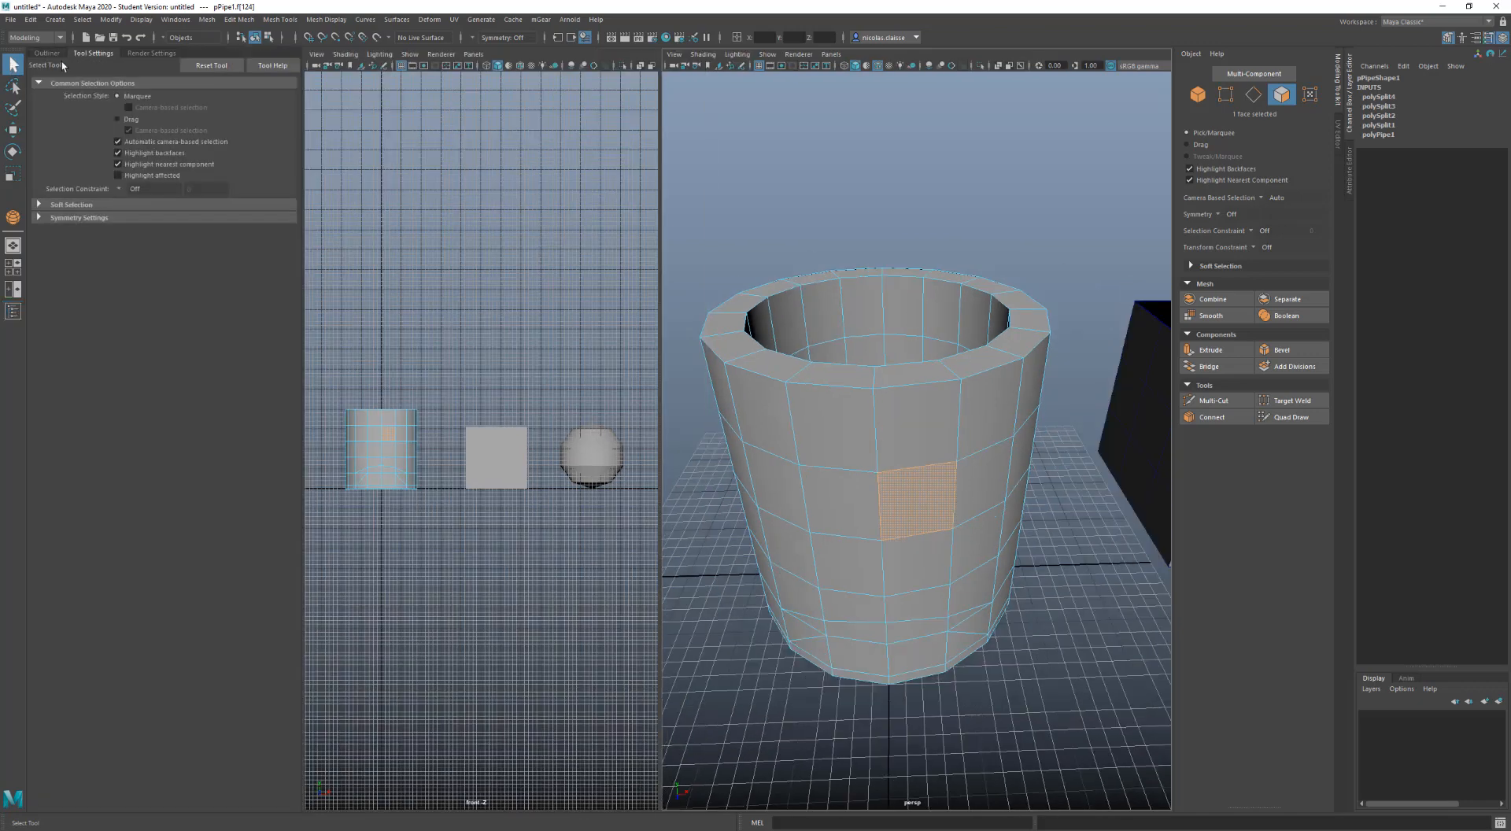
left_click(13, 130)
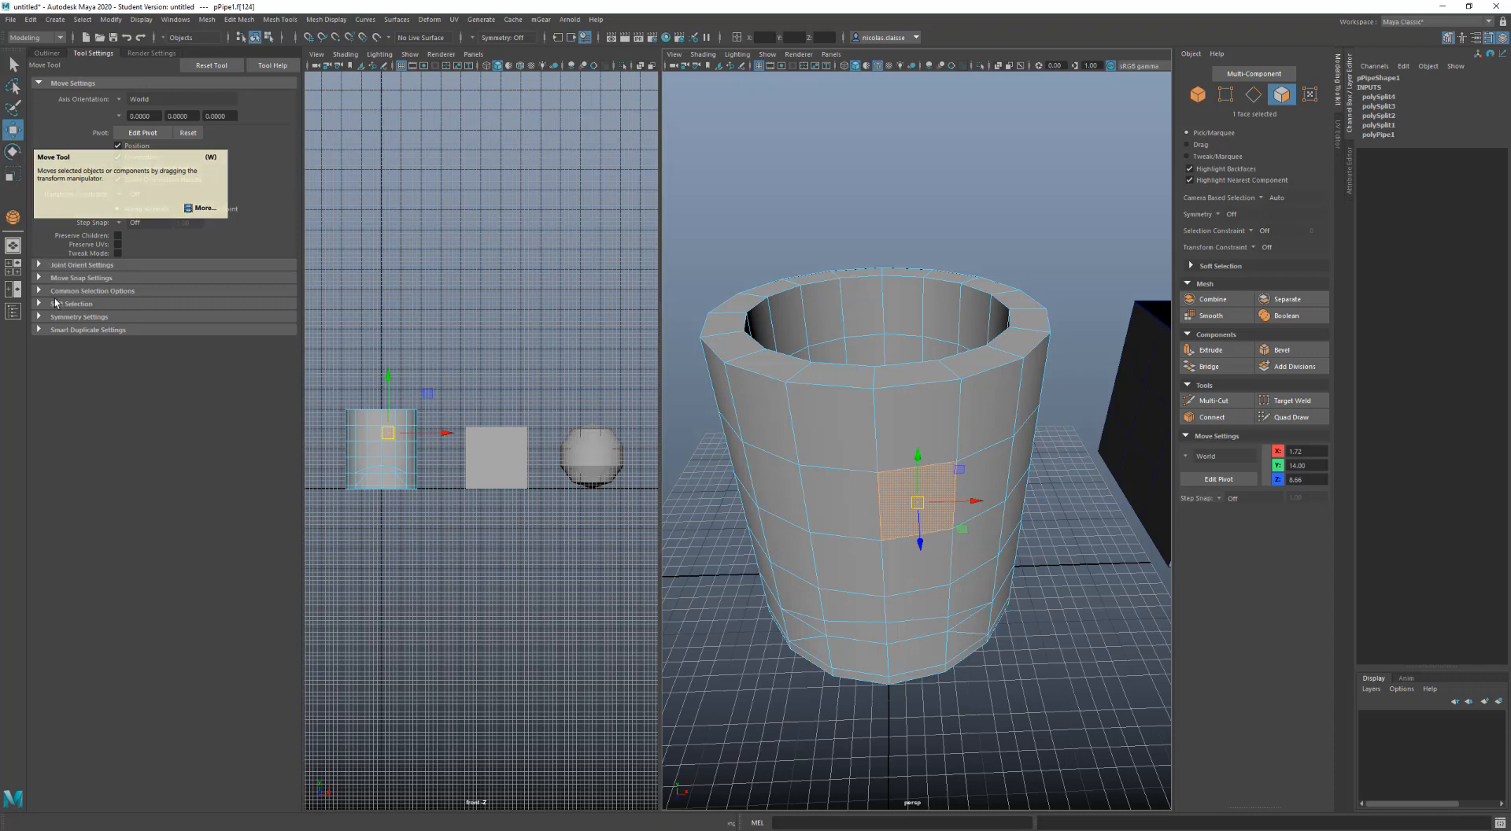
left_click(96, 290)
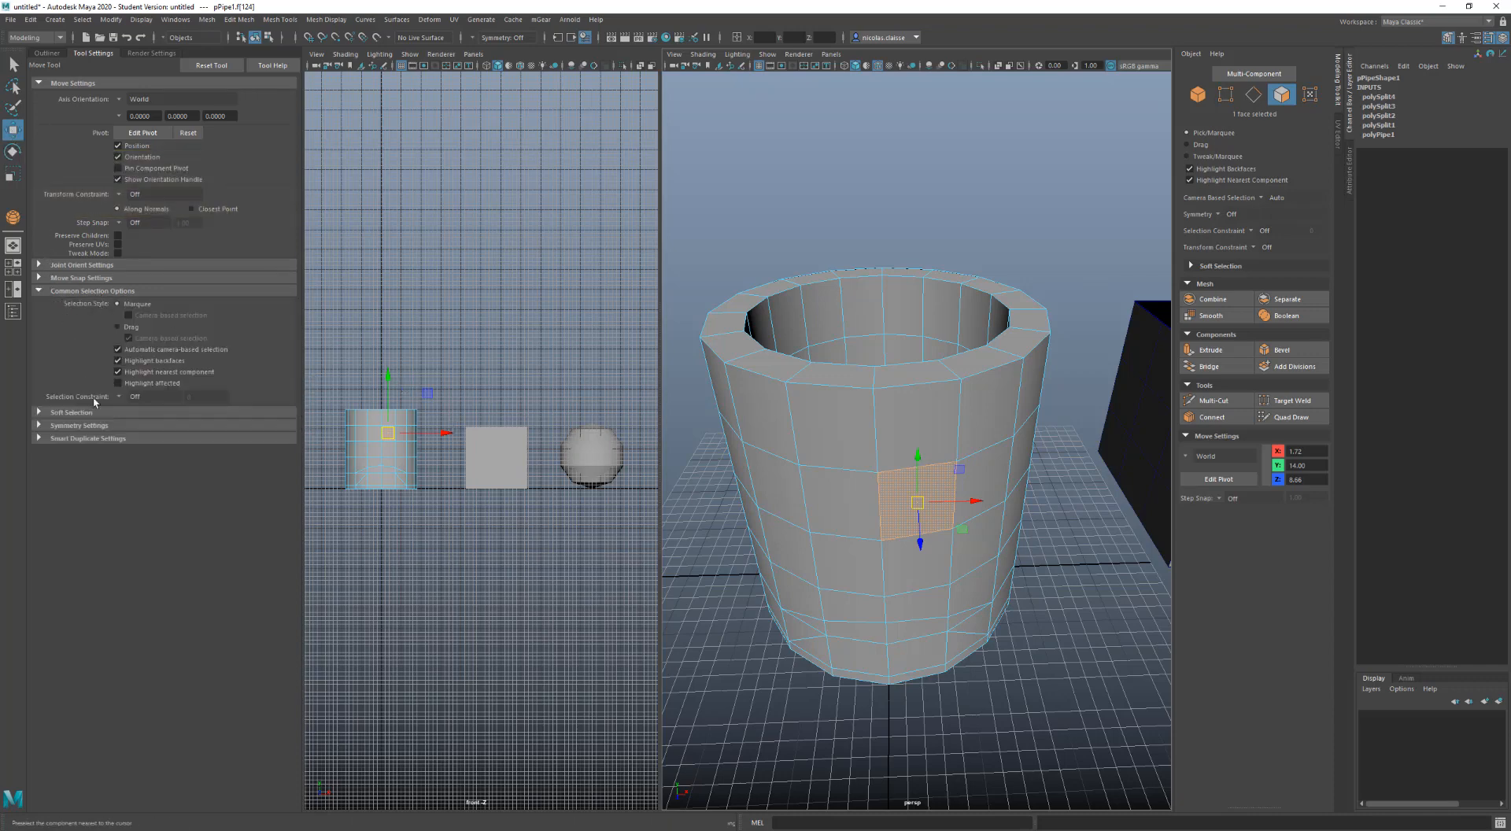
Review the Select tool's settings again and expand the Common Selection Options for the Rotate tool
left_click(12, 65)
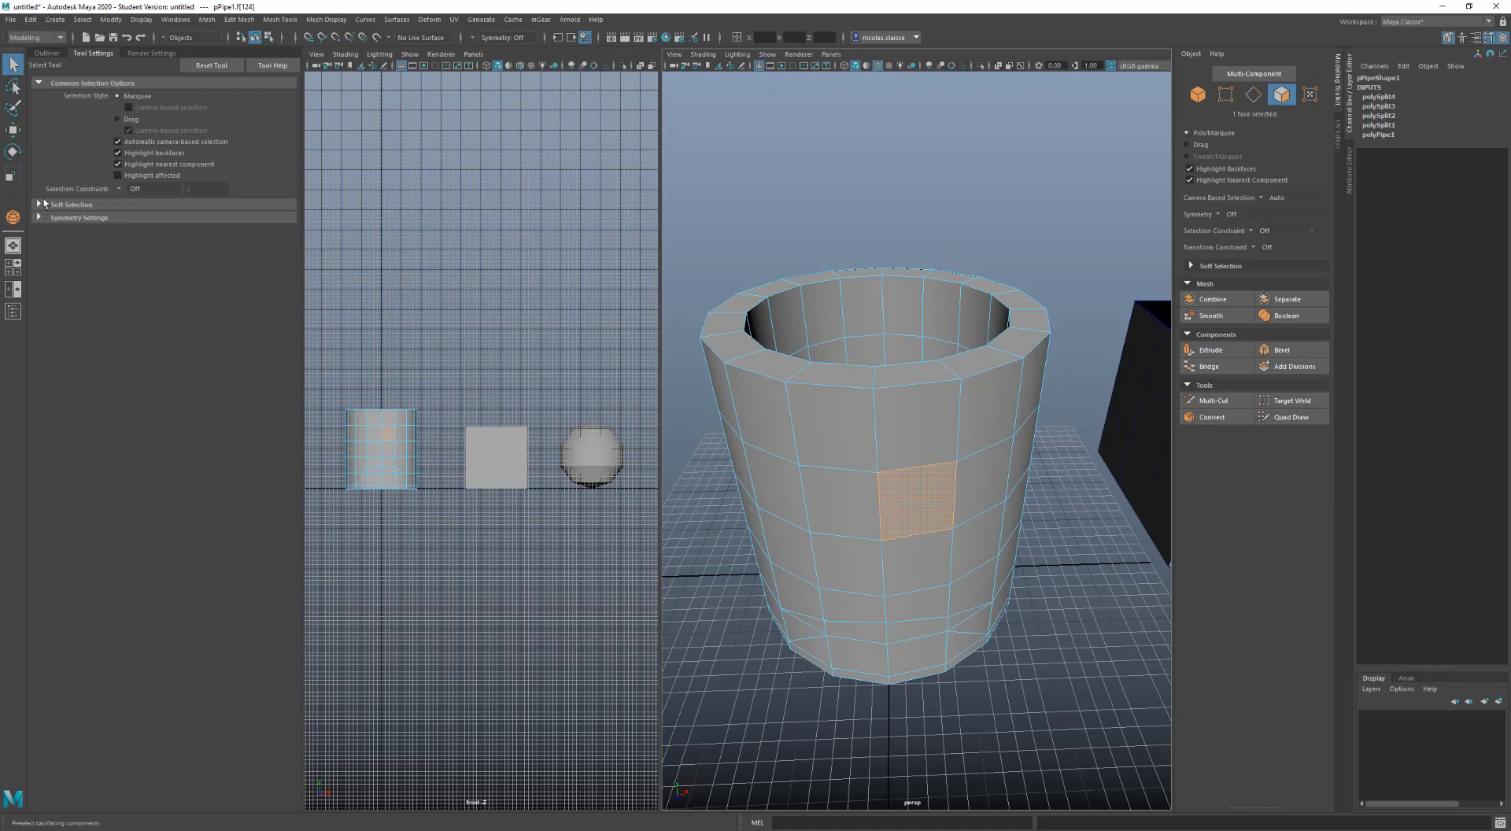
left_click(12, 149)
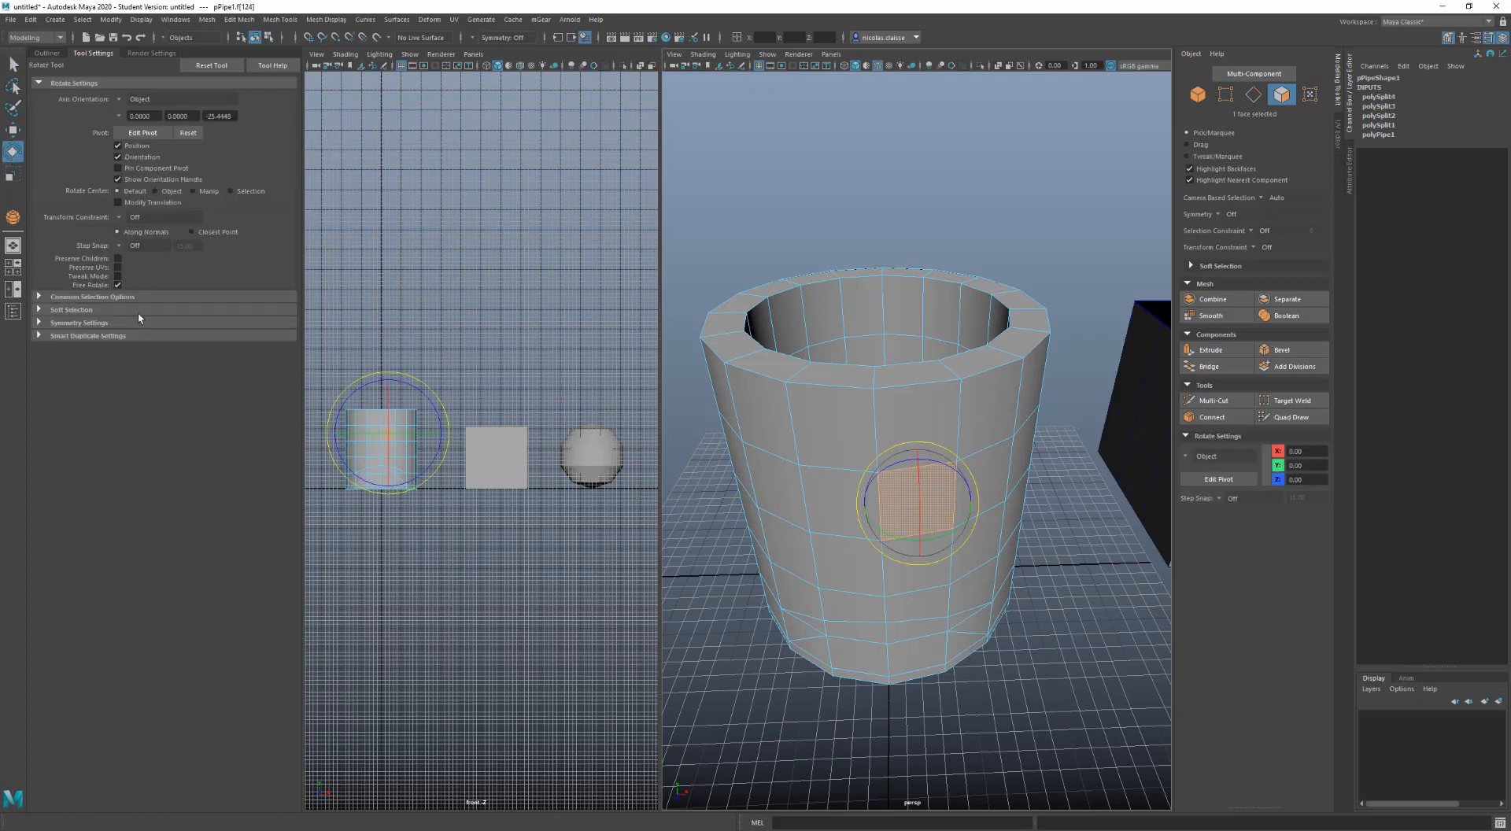
left_click(94, 297)
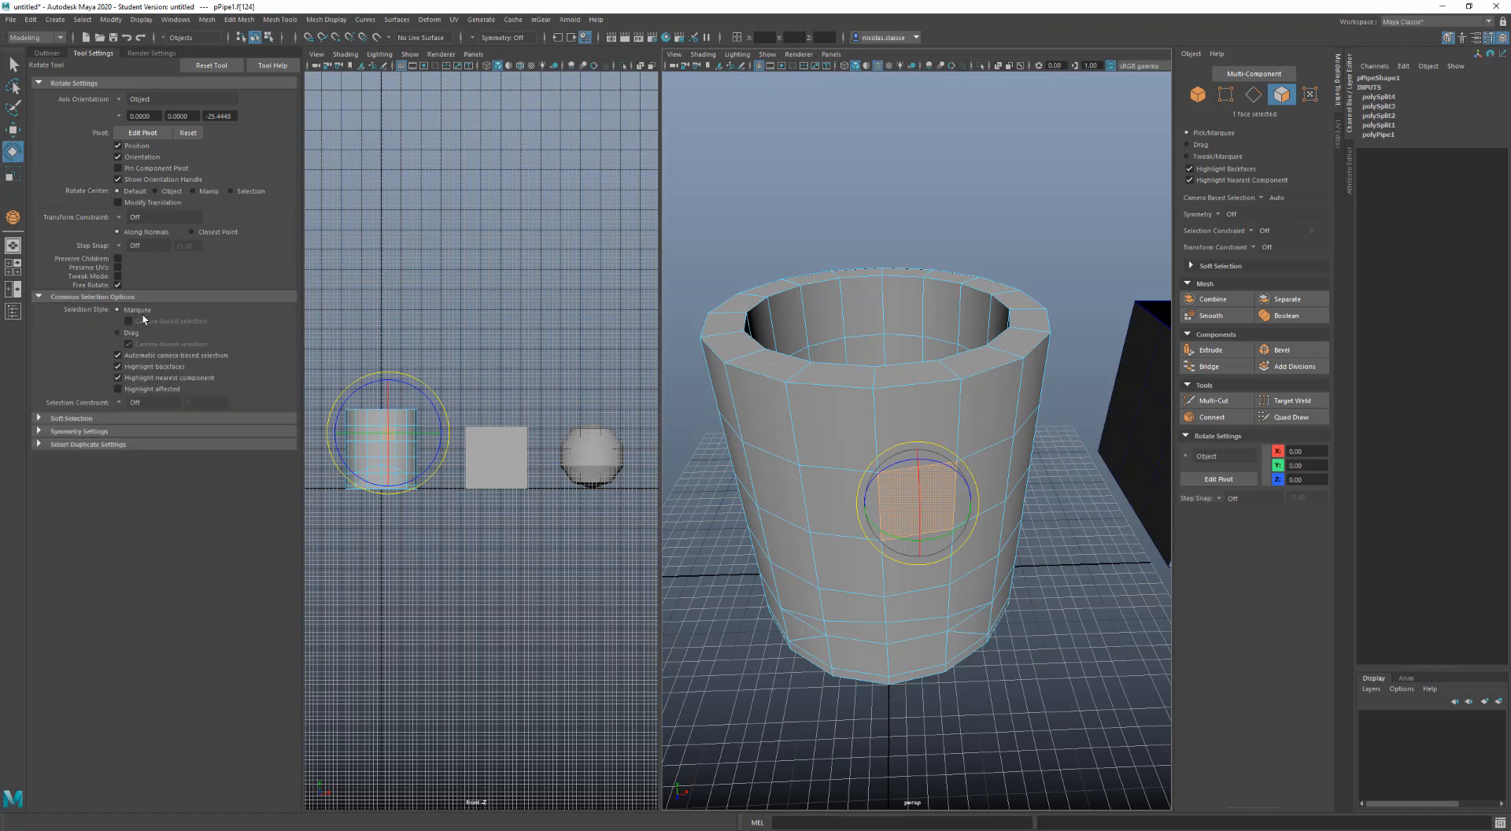
Activate the Select tool, pick a face on the pipe's outer wall, and switch the pipe to edge selection
left_click(13, 64)
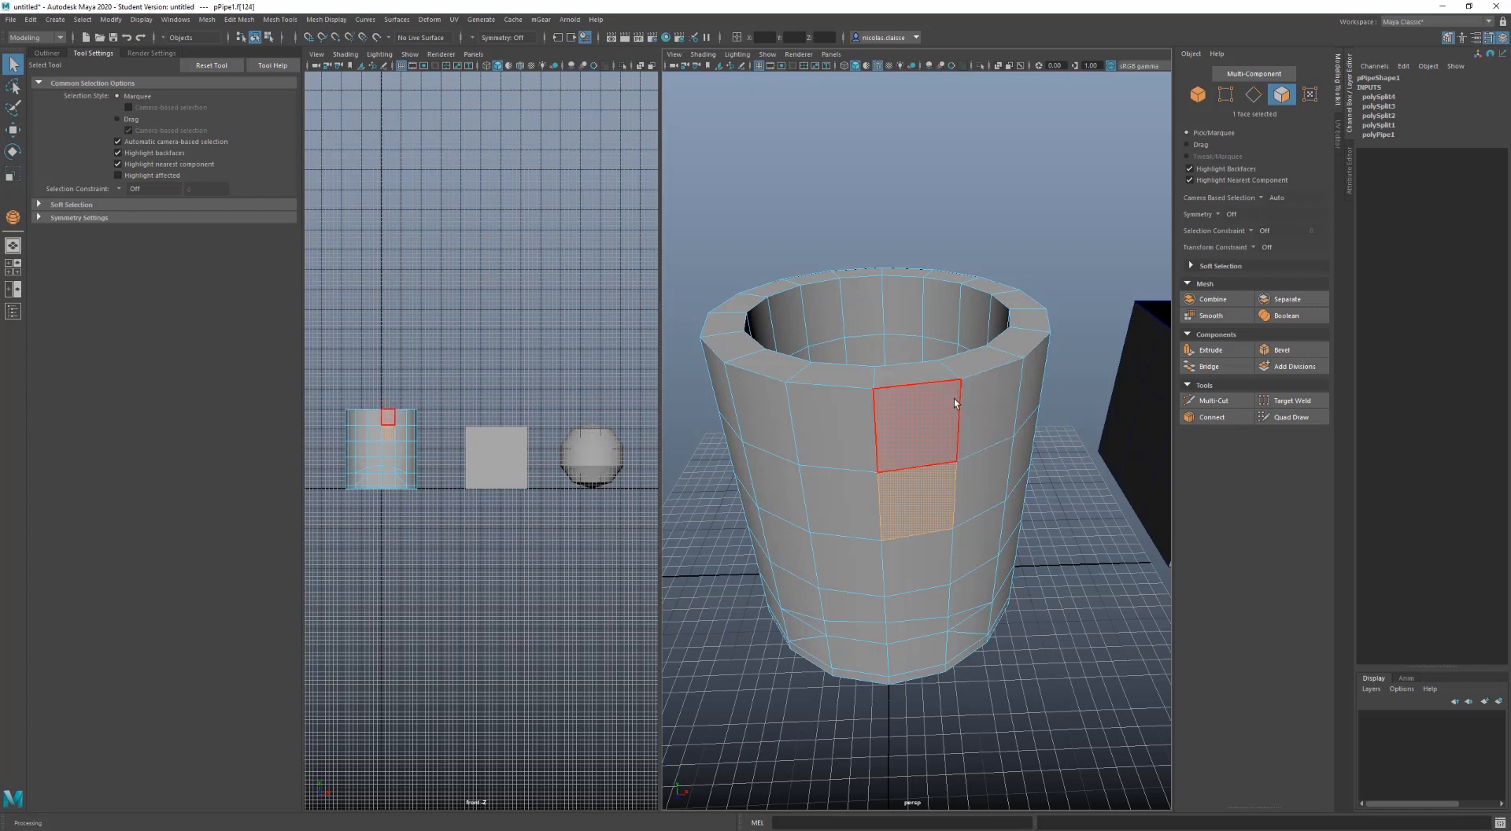
left_click(971, 480)
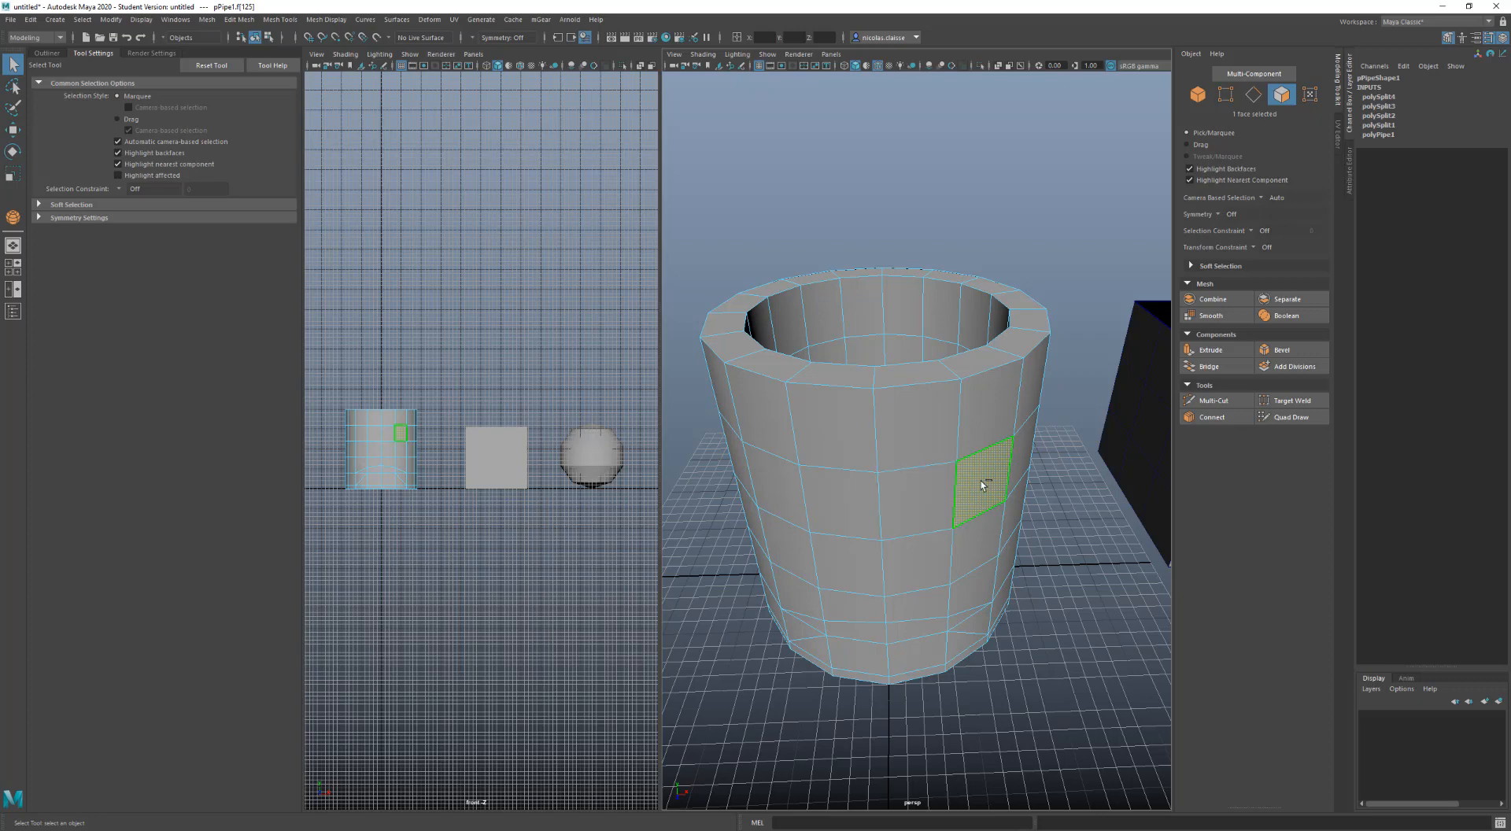
right_click(910, 487)
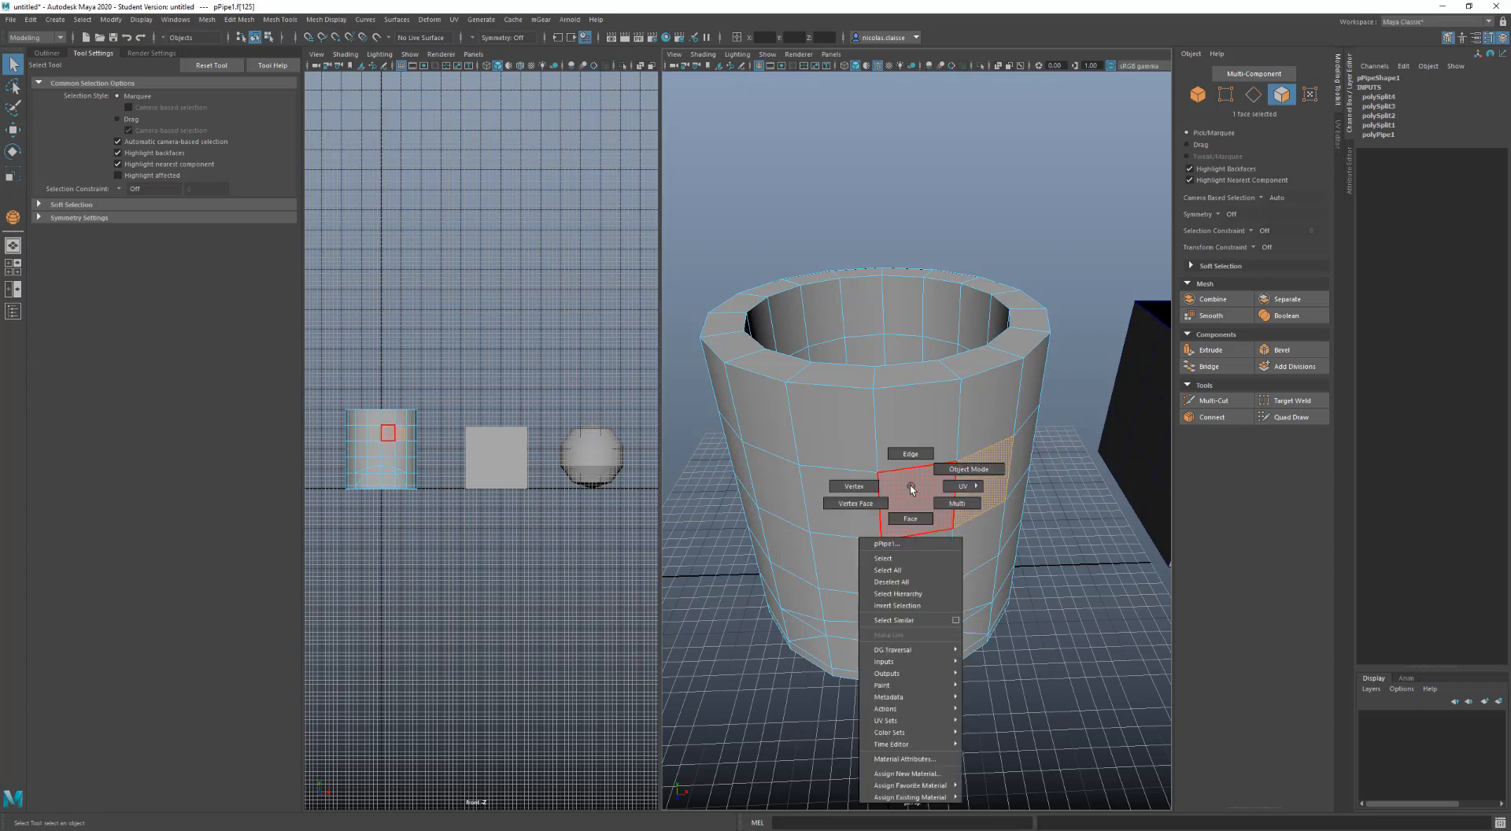
left_click(910, 454)
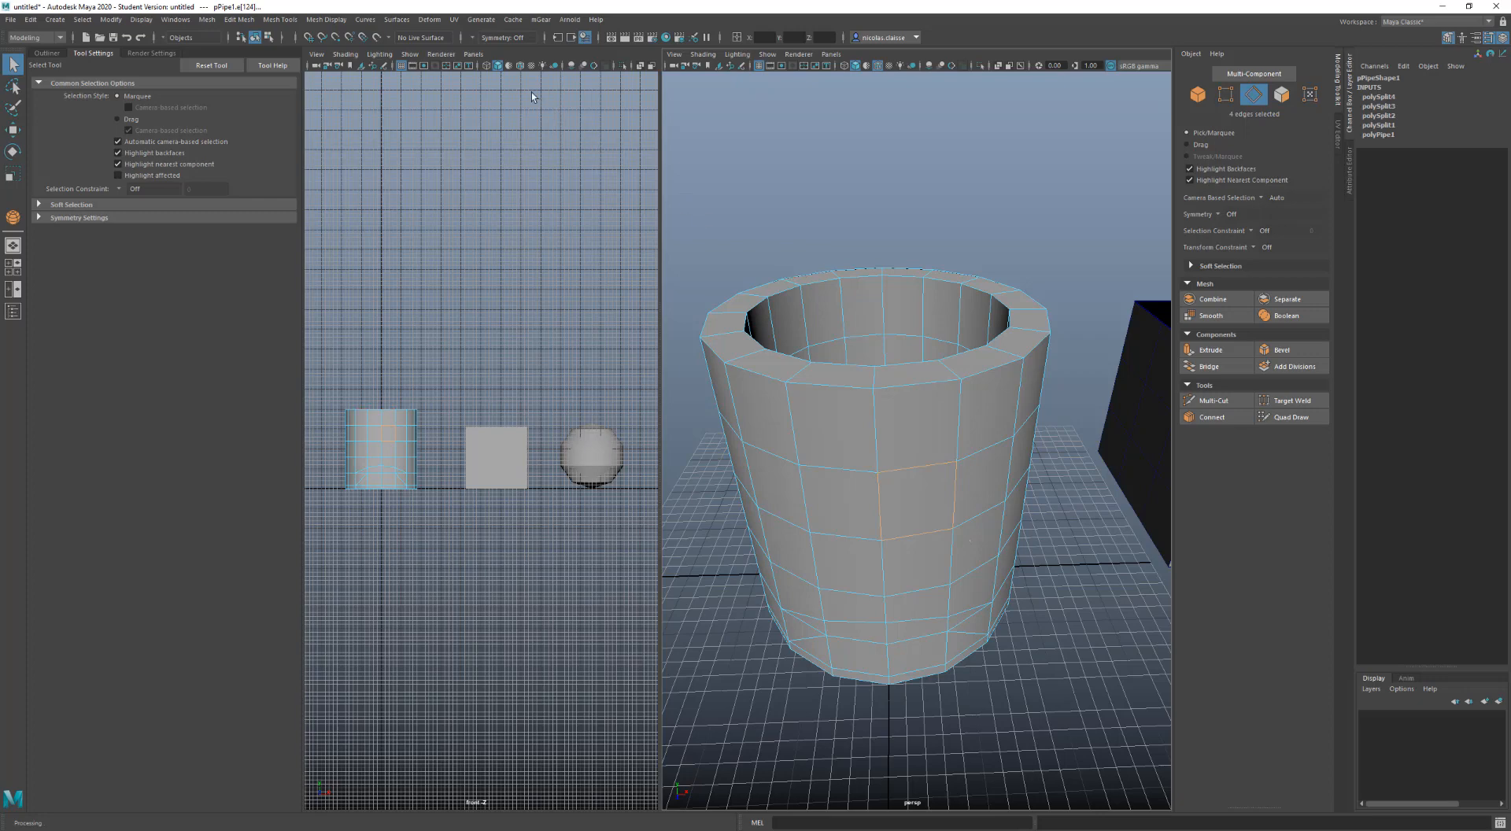
Add three edges to the pipe's edge selection with Object X symmetry, and set symmetry back to Off
left_click(474, 38)
left_click(501, 55)
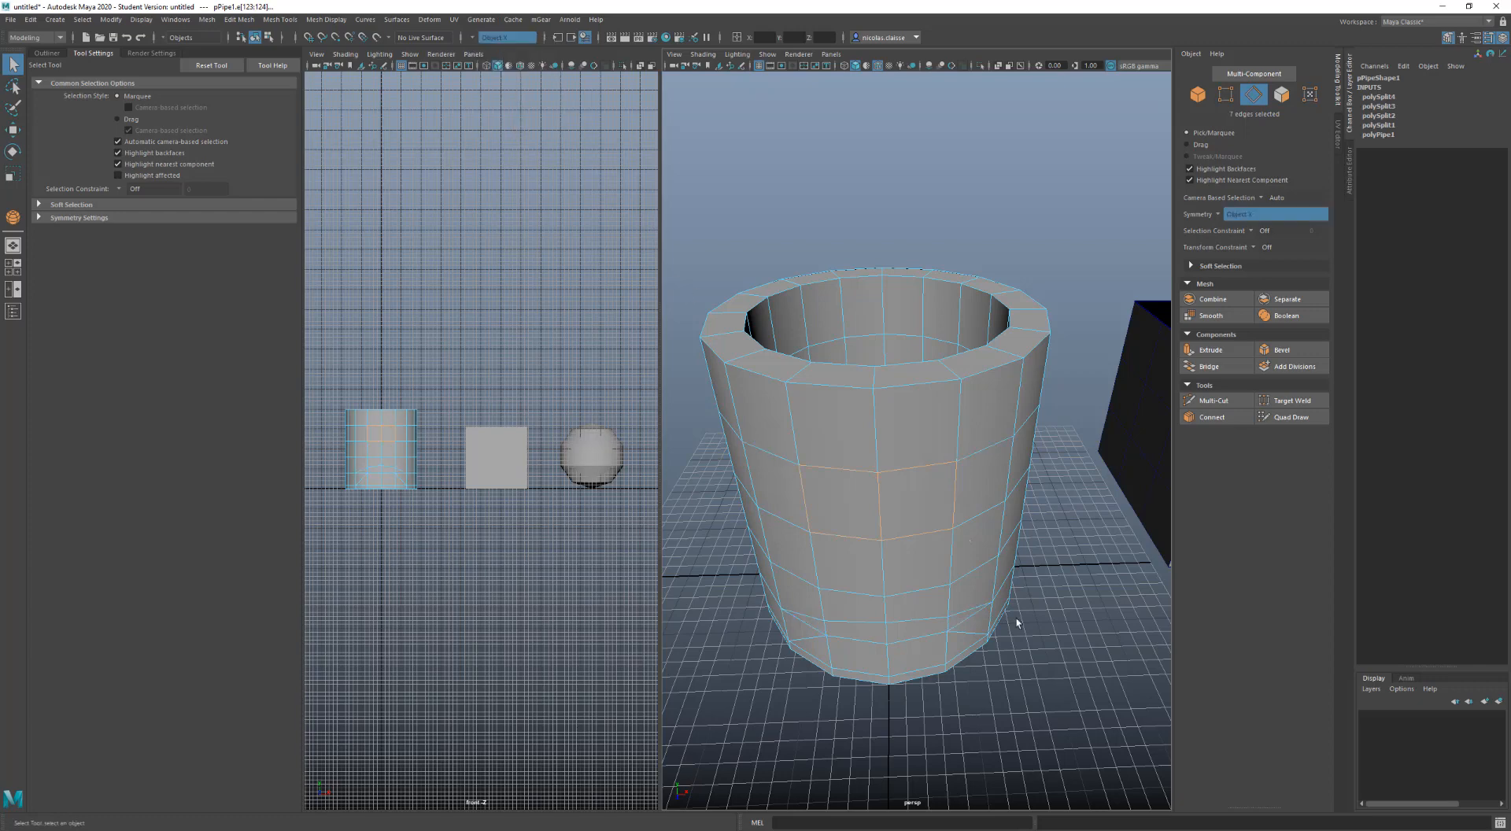
left_click(960, 429, "shift")
left_click(988, 448, "shift")
left_click(996, 503, "shift")
left_click(472, 43)
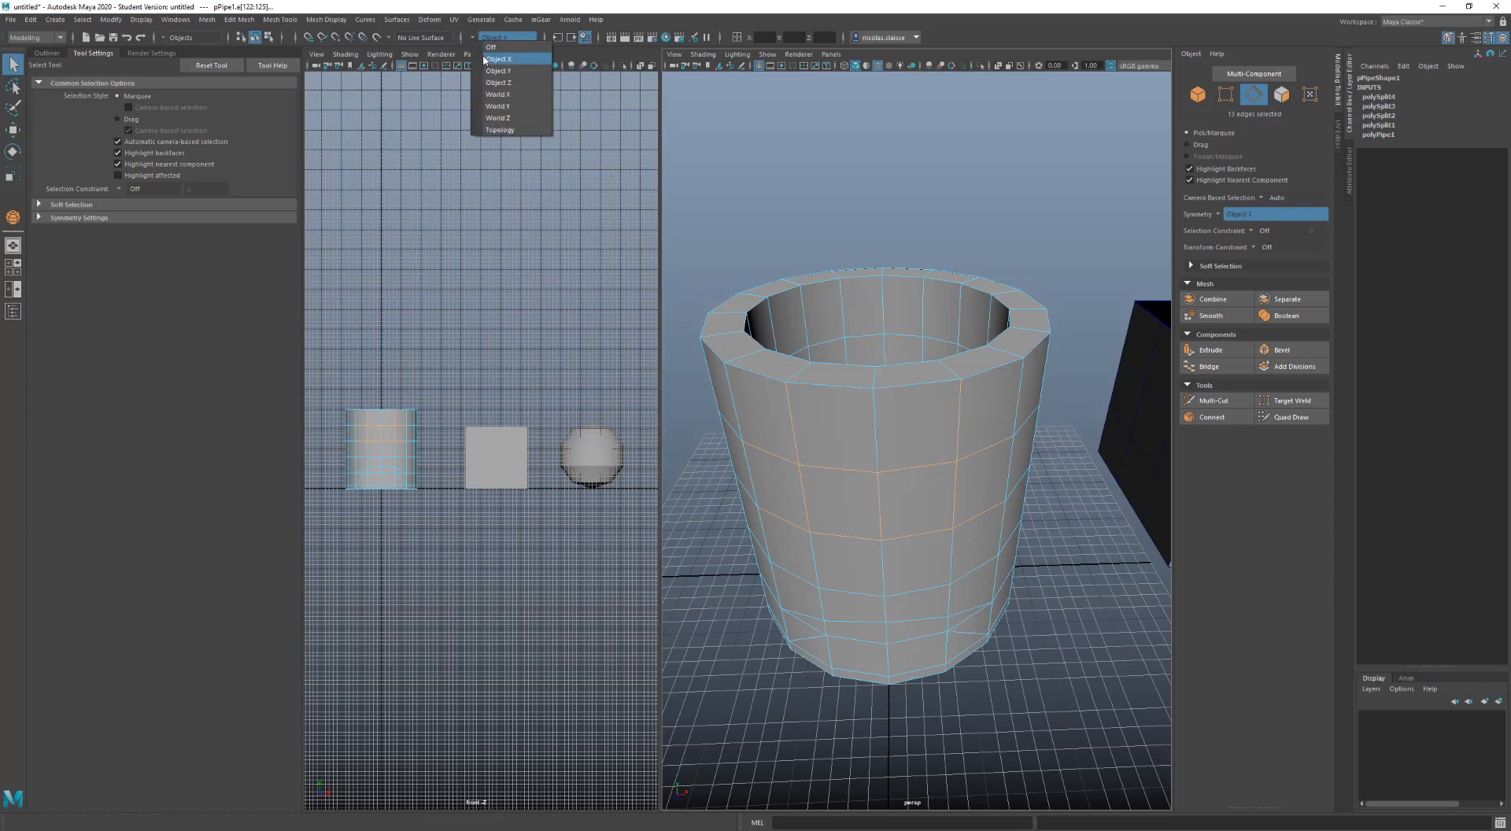
left_click(486, 47)
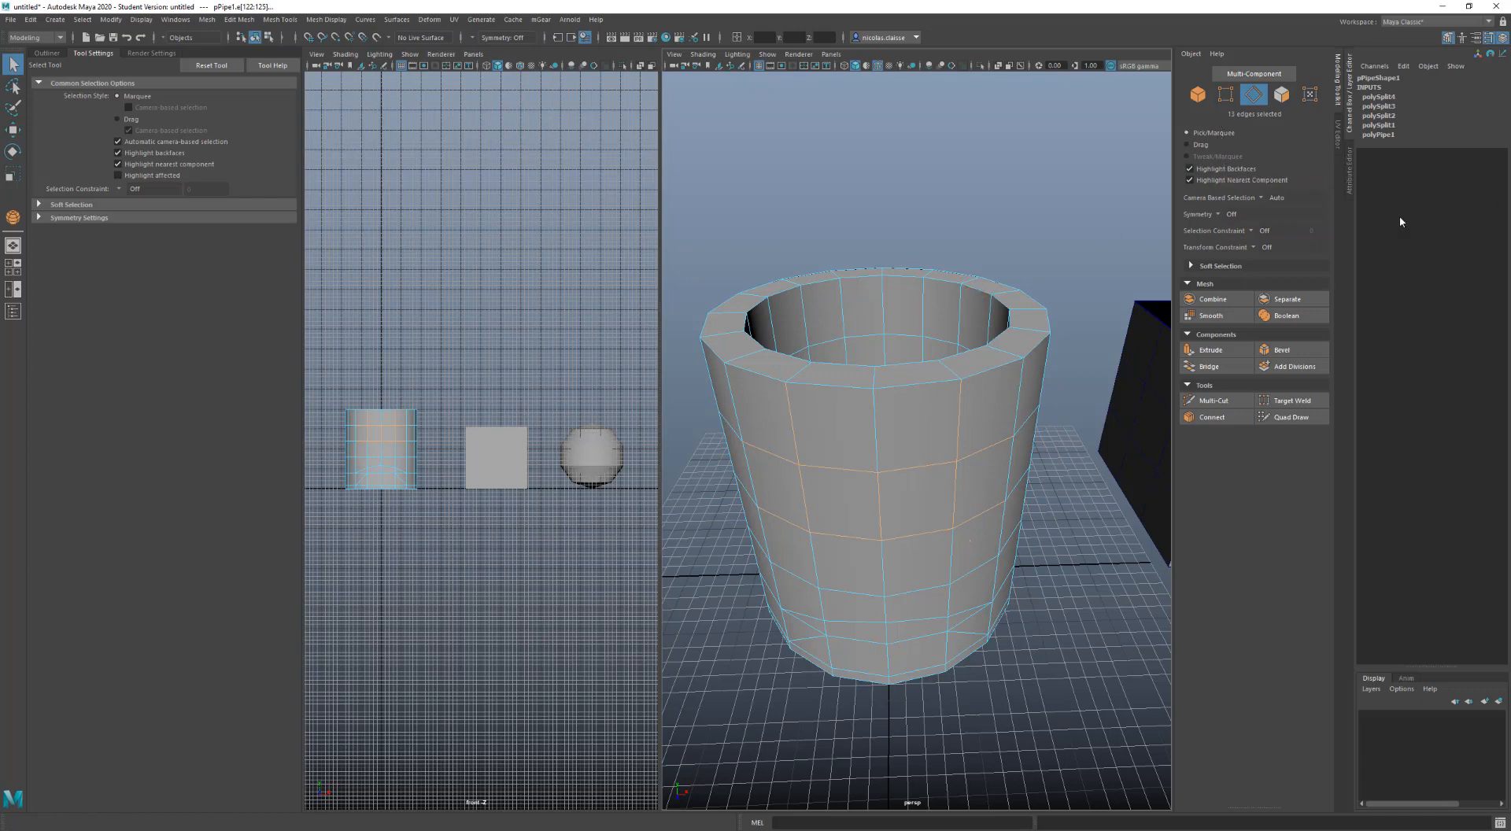
Switch the open cube from edge to face selection and pick faces on its inner back wall and outer front wall
middle_click_drag(999, 280, 677, 250, "alt")
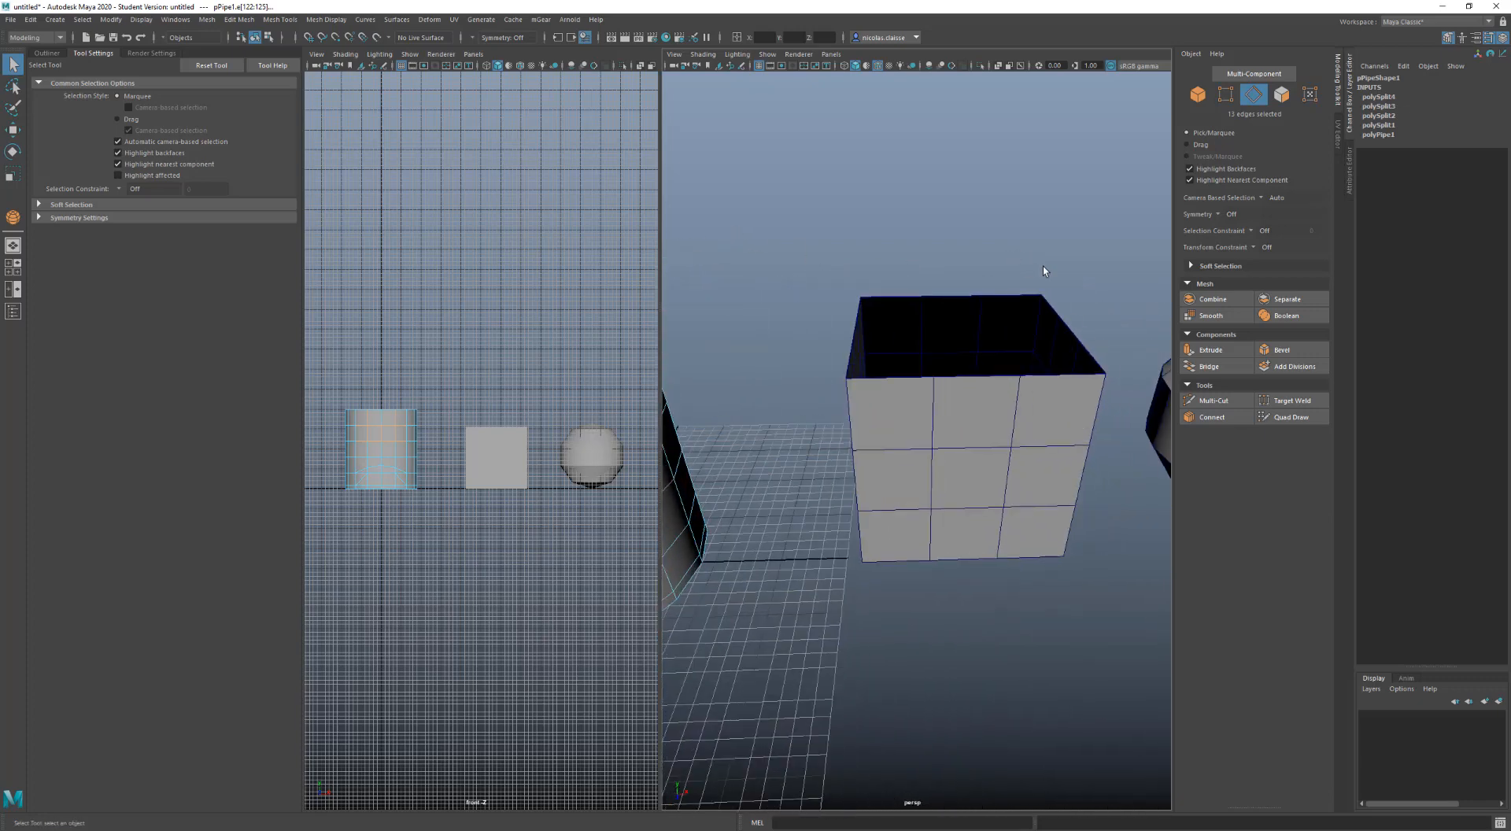
left_click_drag(1012, 312, 856, 294, "alt")
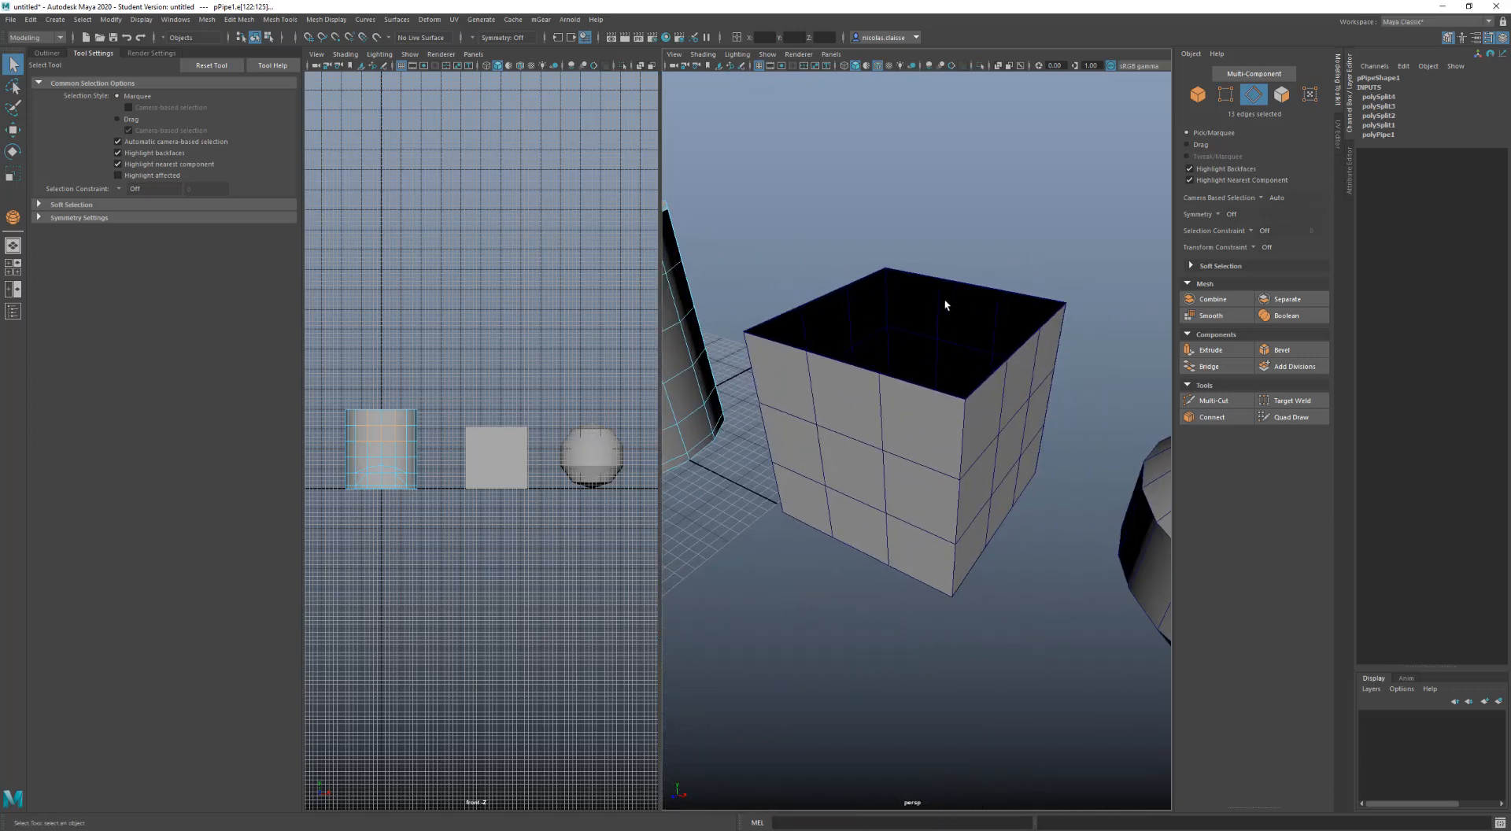
right_click_drag(985, 353, 973, 326)
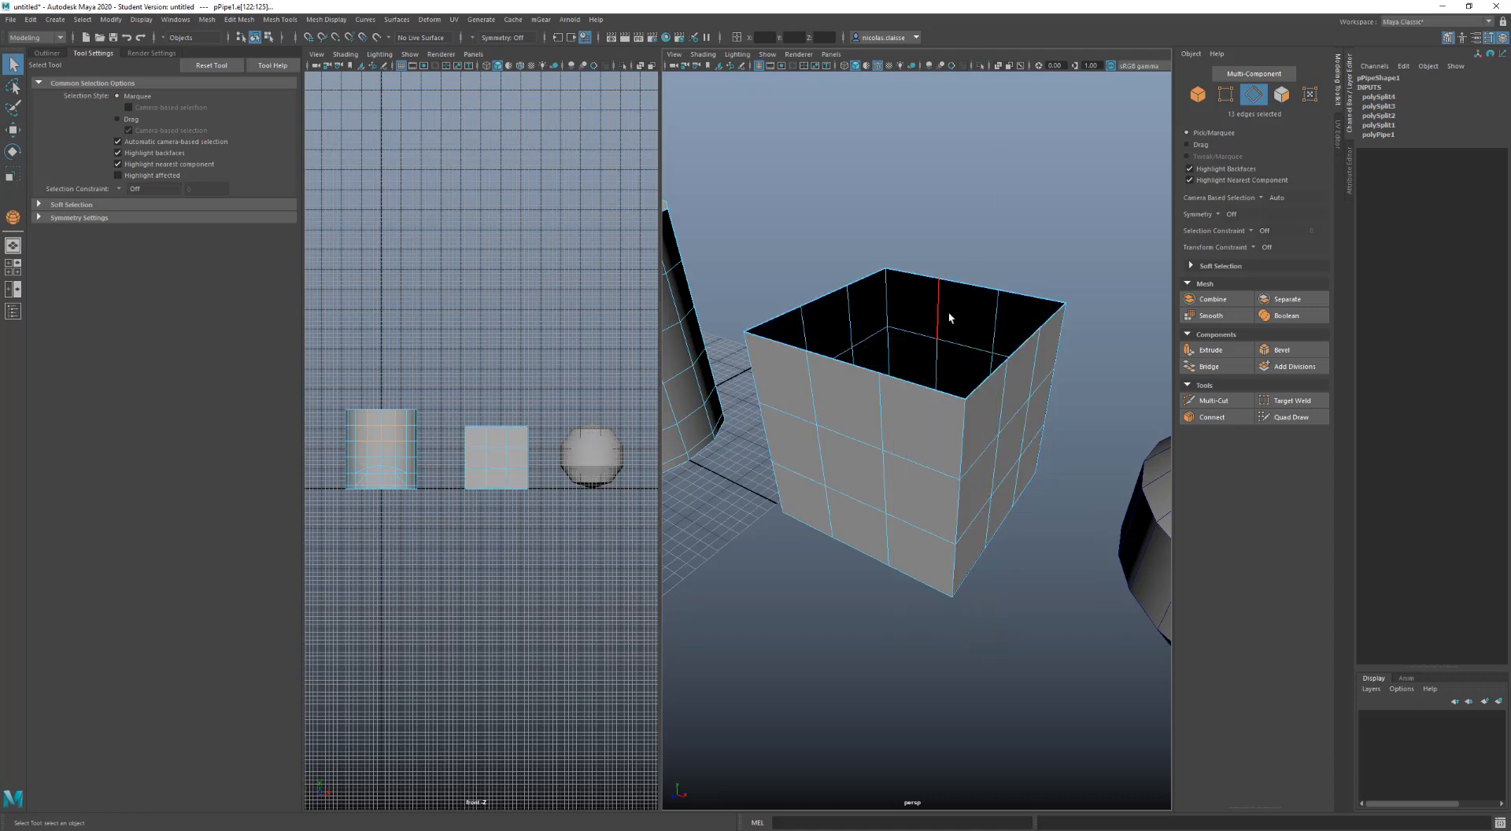
key("F11")
left_click(948, 313)
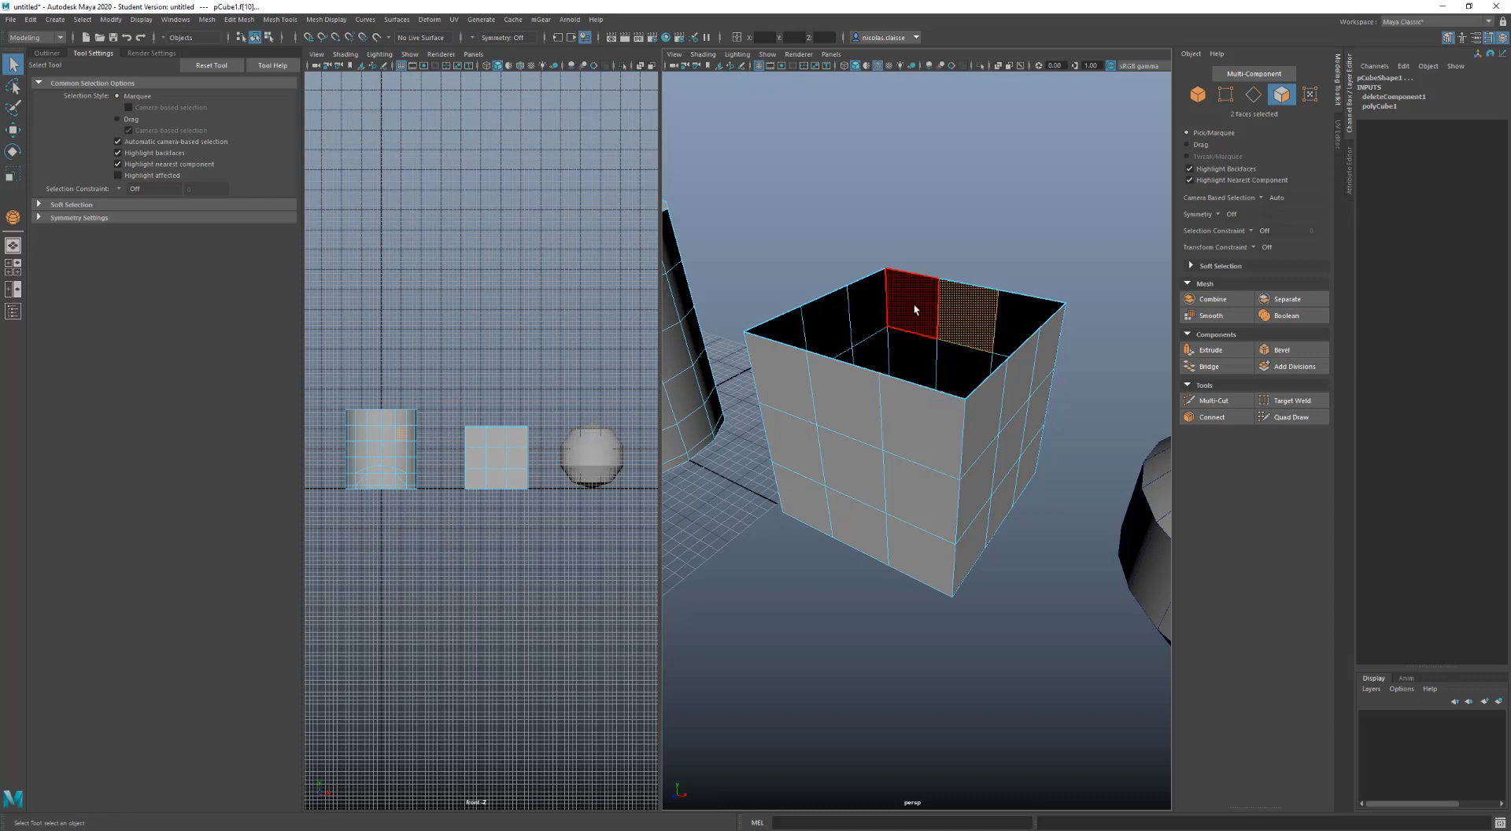
left_click(914, 310)
left_click(910, 414)
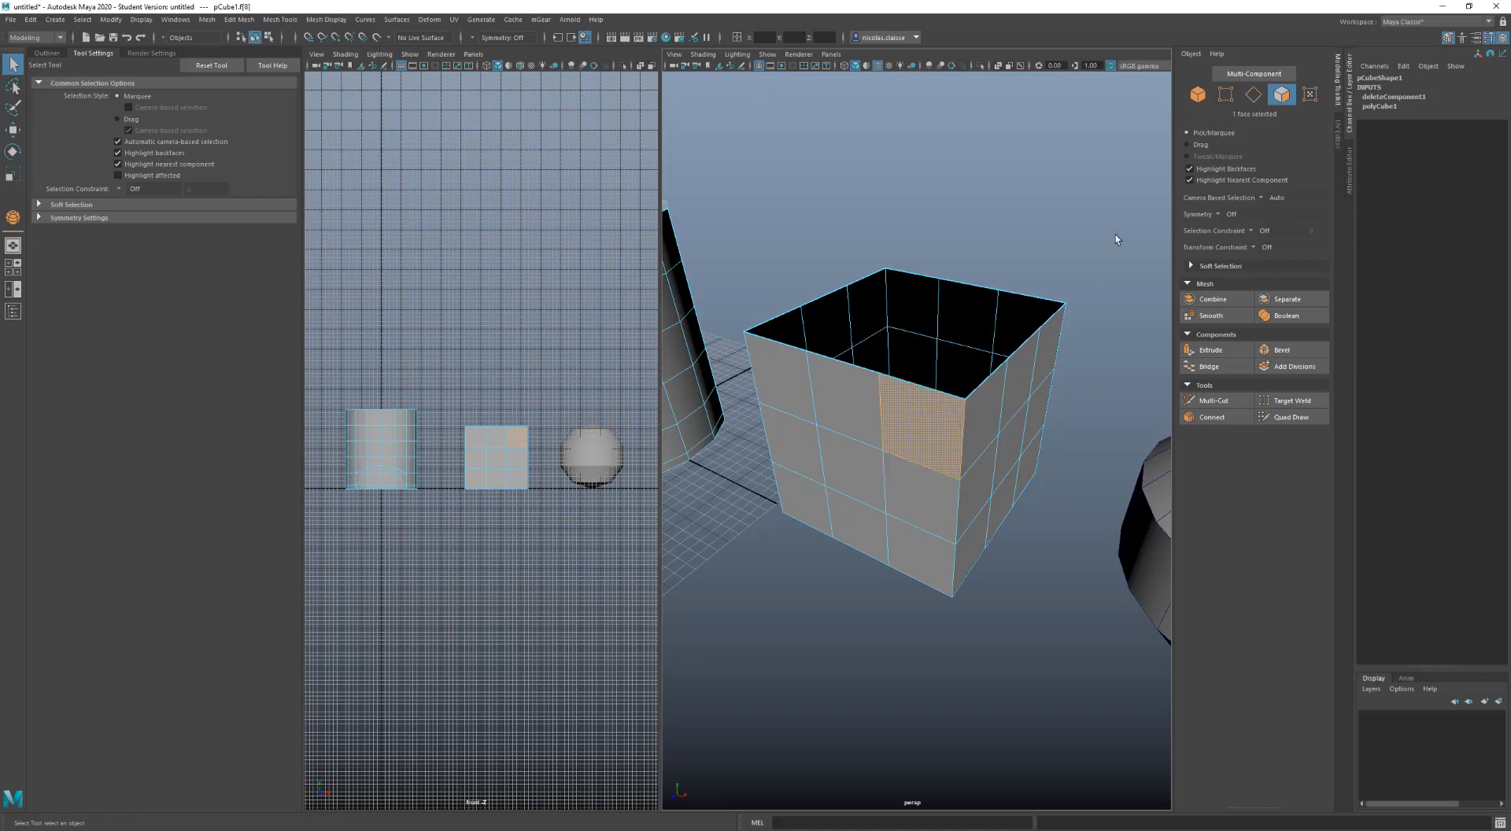
Turn off Highlight Backfaces and Highlight Nearest Component, picking a face on the cube's inner back wall in between
left_click(1203, 170)
left_click(919, 300)
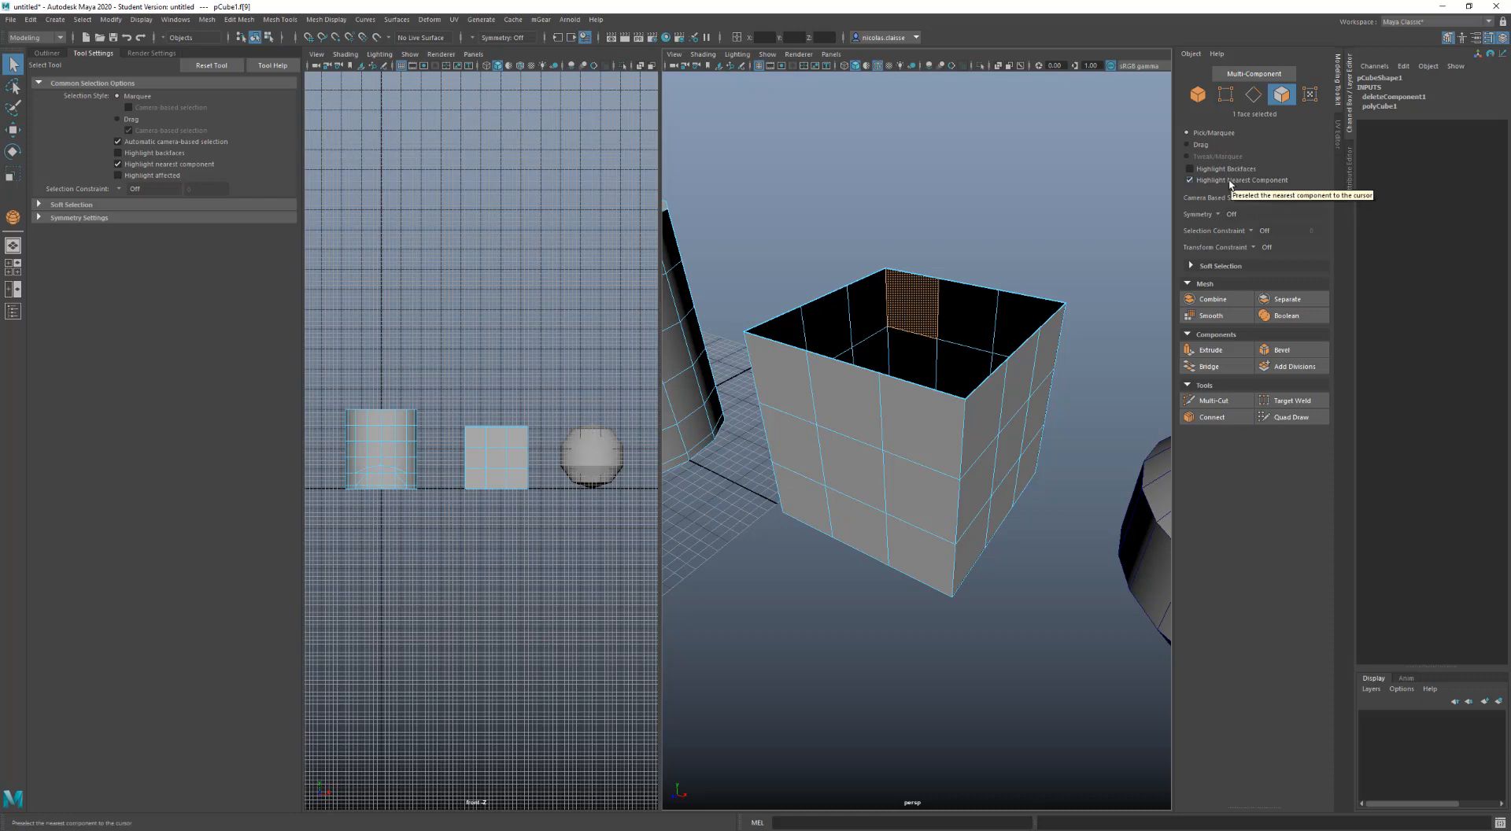
left_click(1230, 181)
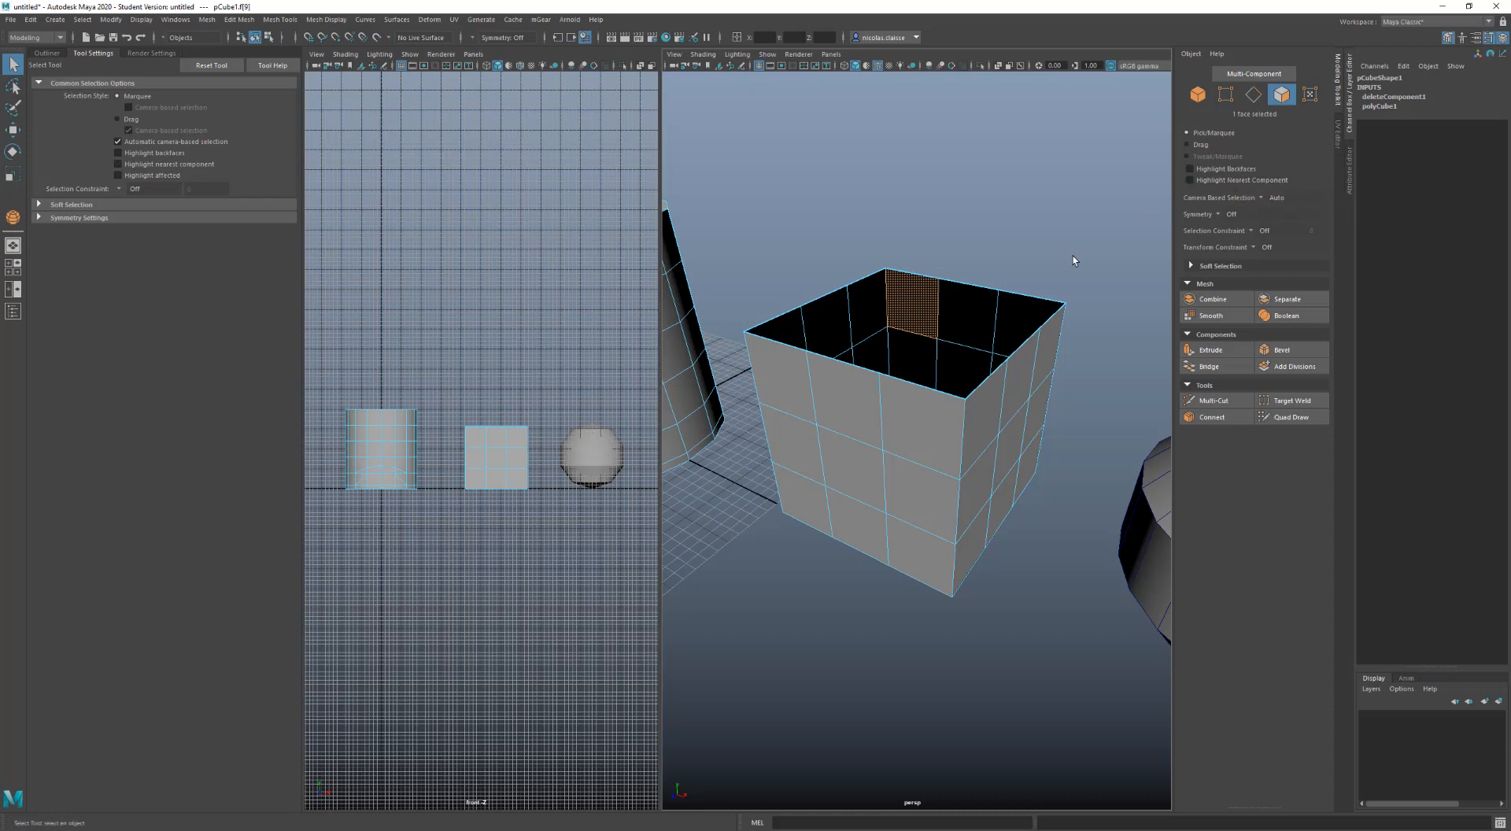
Switch the sphere to vertex selection and raise a vertex at its top pole to about Y 18.19 with the Move tool
middle_click_drag(1069, 280, 804, 222, "alt")
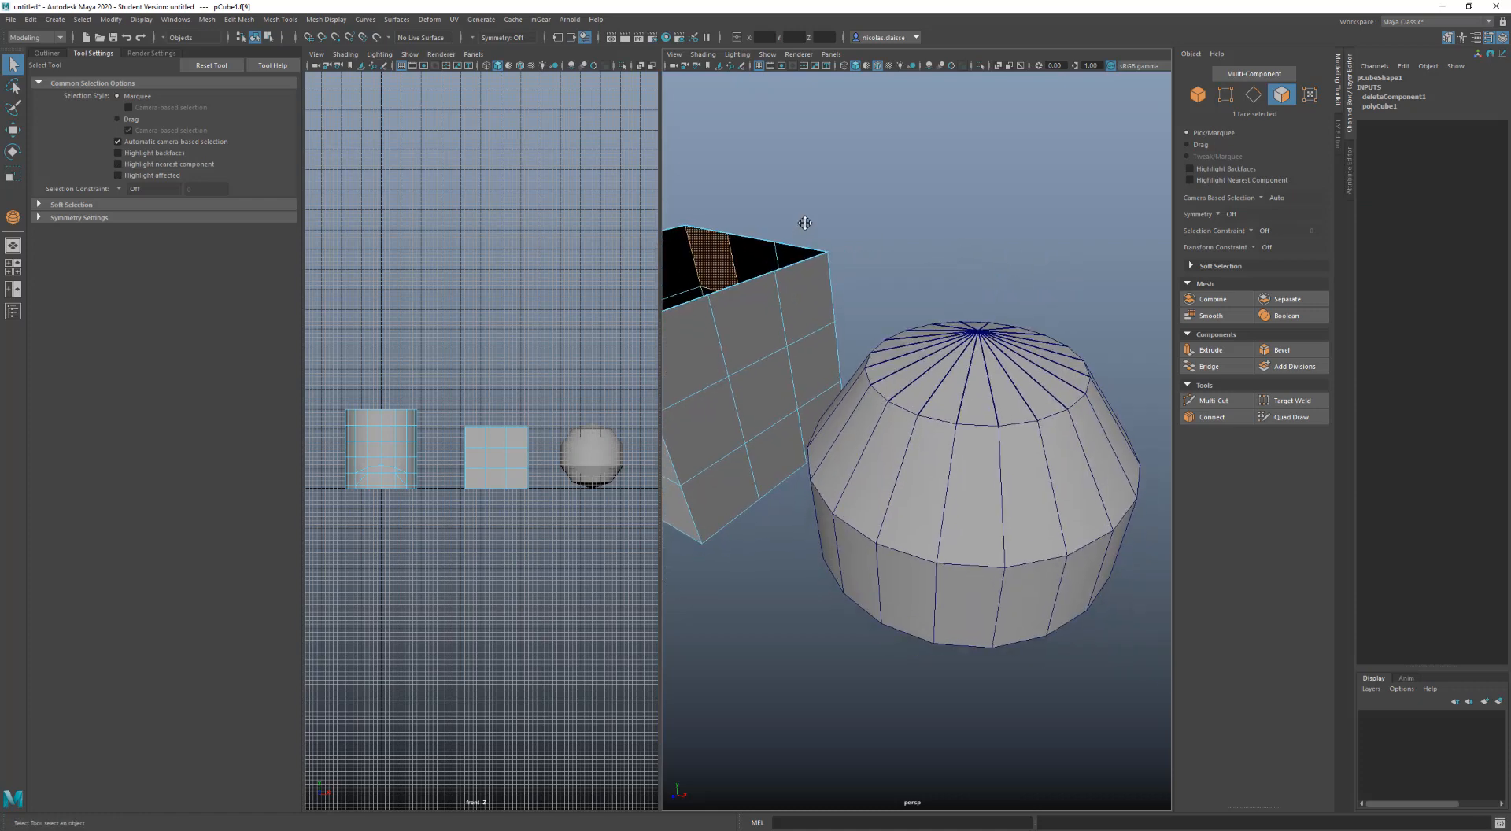
left_click_drag(896, 371, 948, 387, "alt")
middle_click_drag(981, 399, 950, 385, "alt")
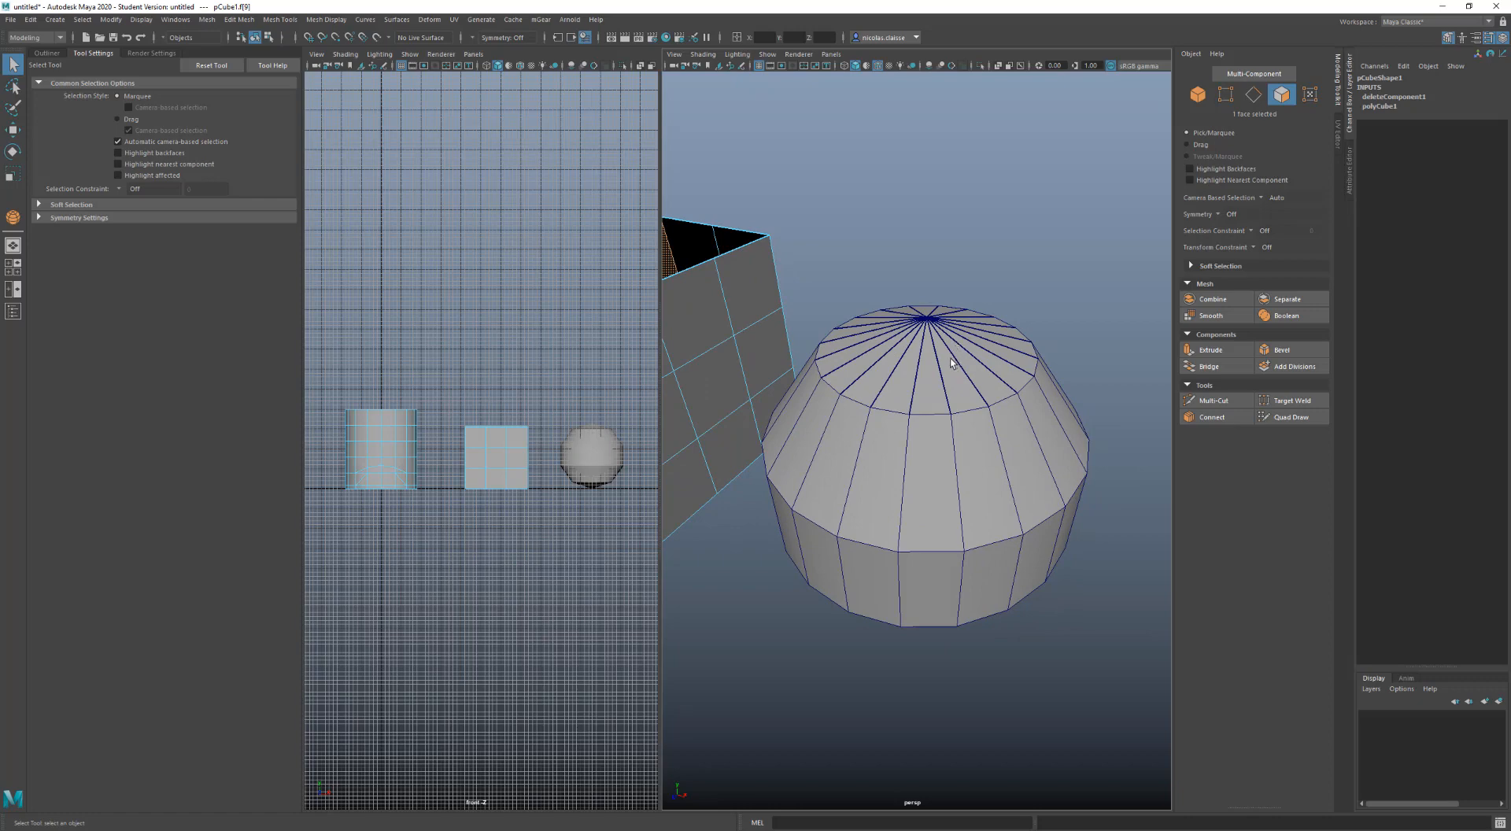
right_click_drag(950, 359, 913, 358)
left_click(927, 341)
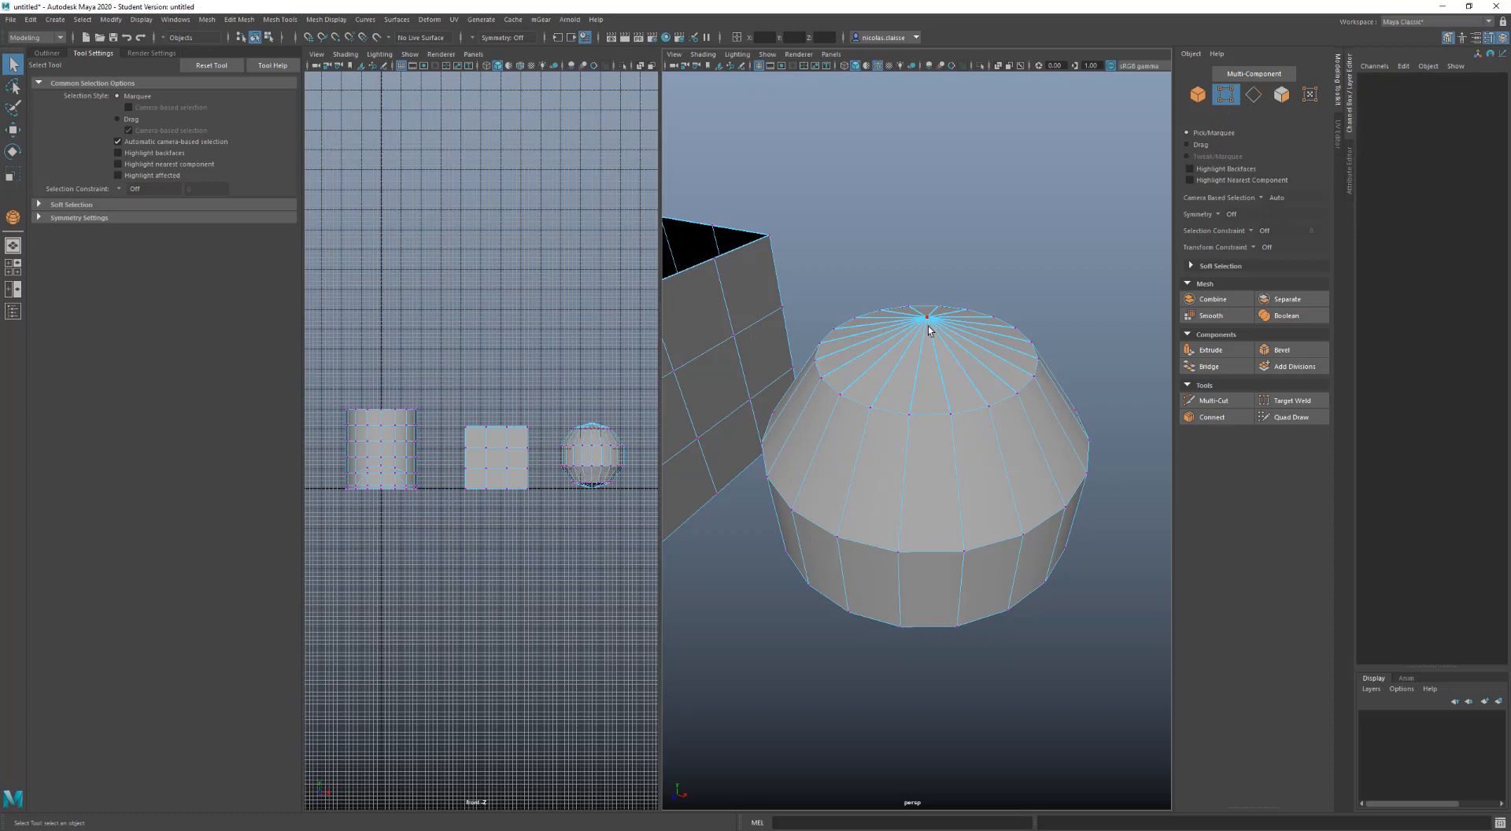
left_click(927, 318)
key("w")
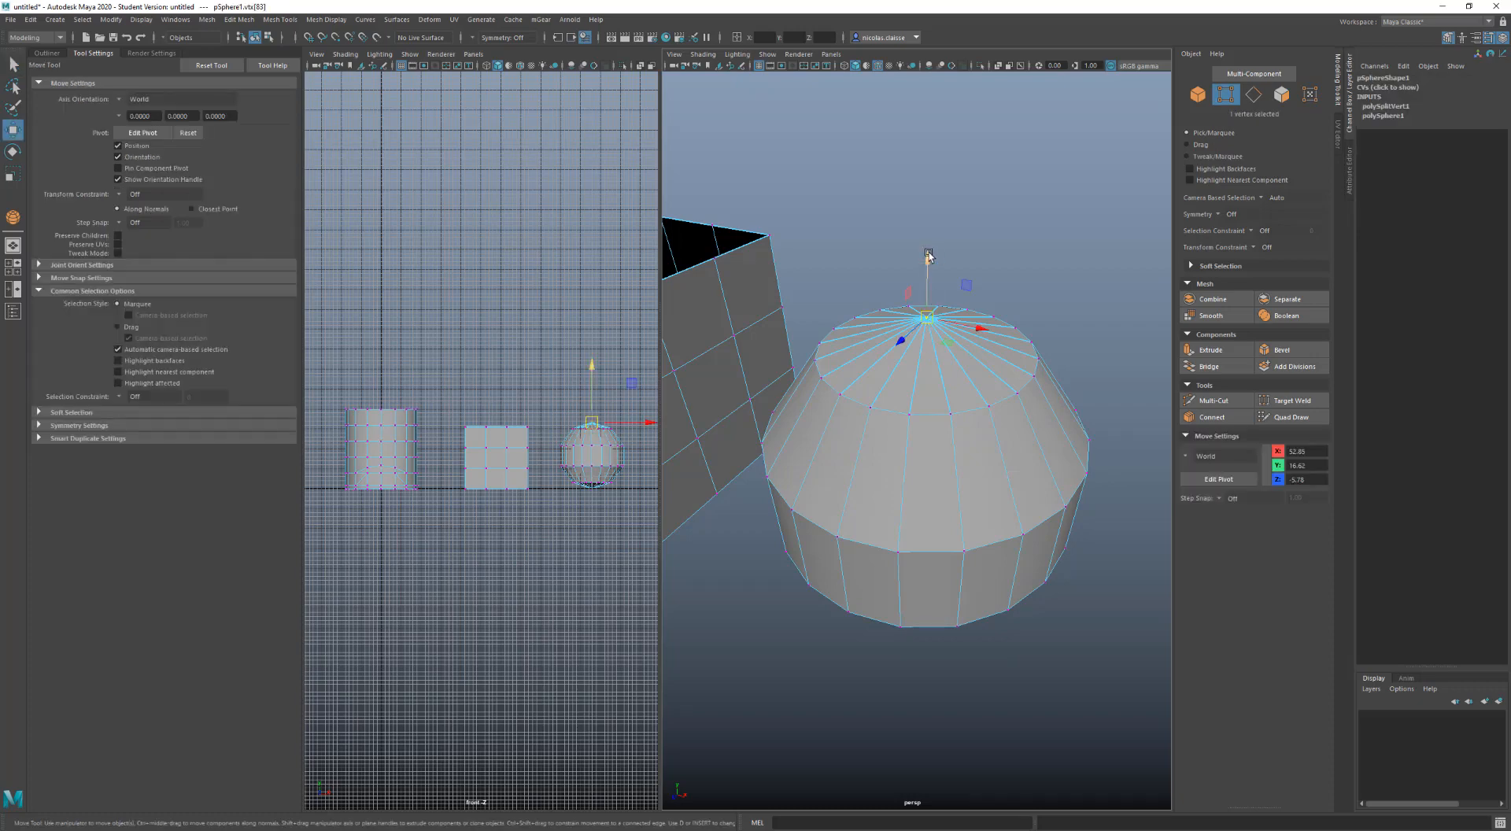
left_click_drag(927, 256, 926, 224)
Select two more of the overlapping vertices at the sphere's pole one after the other and raise each to about Y 17
left_click_drag(937, 377, 936, 449, "alt")
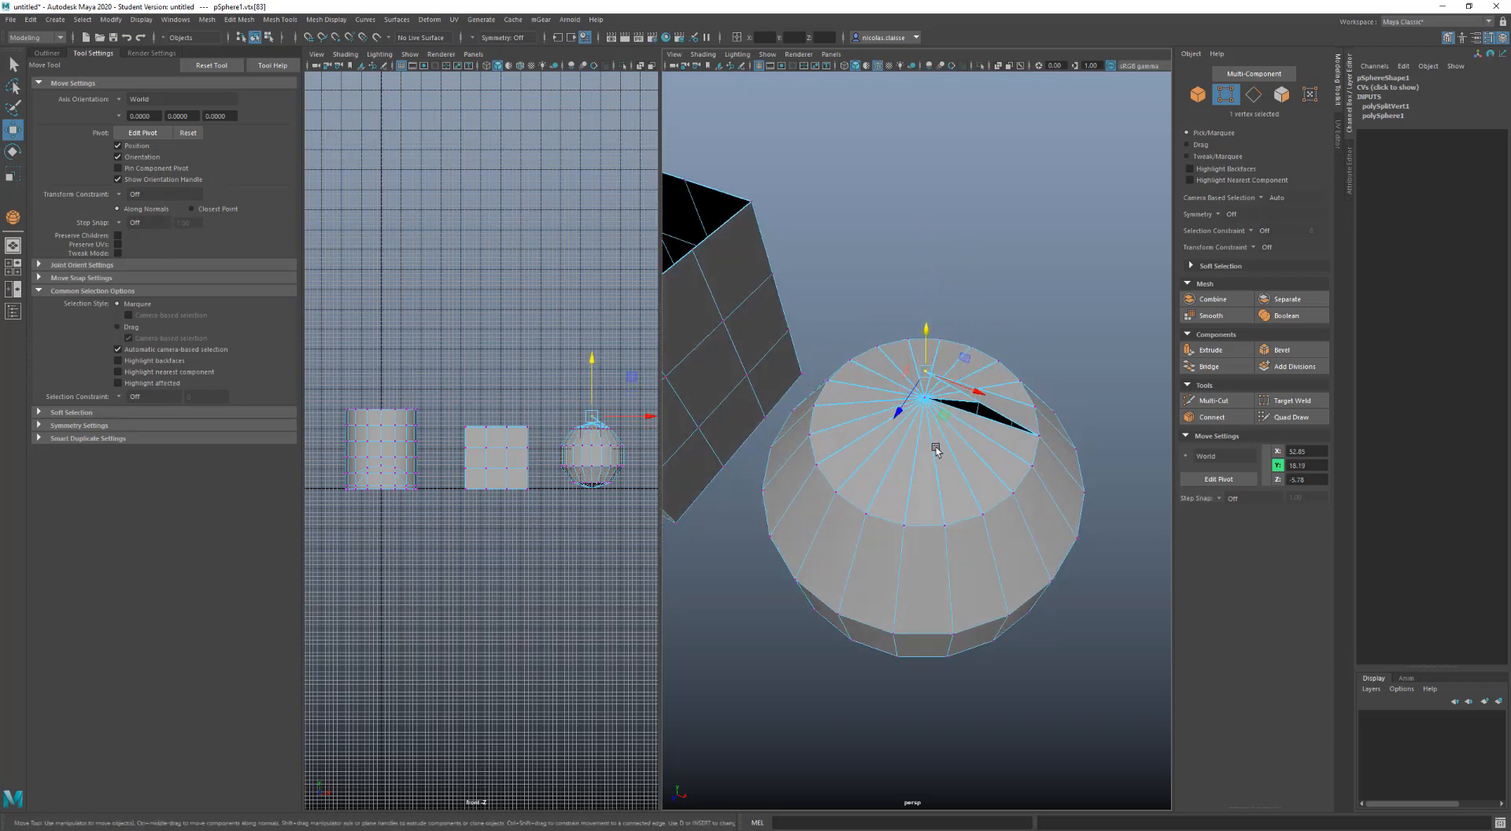
right_click_drag(936, 450, 975, 553, "alt")
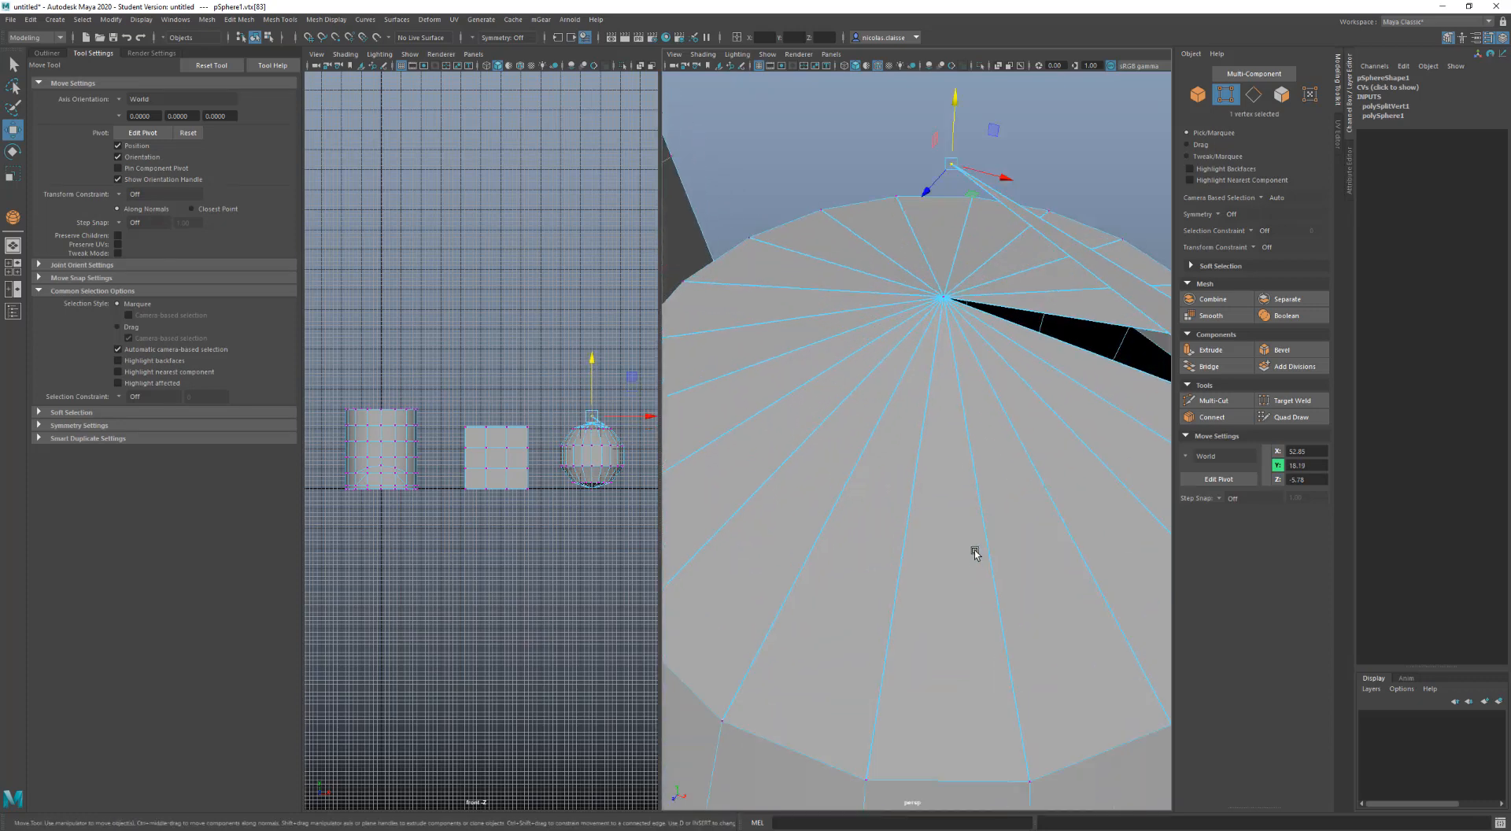
left_click(942, 370)
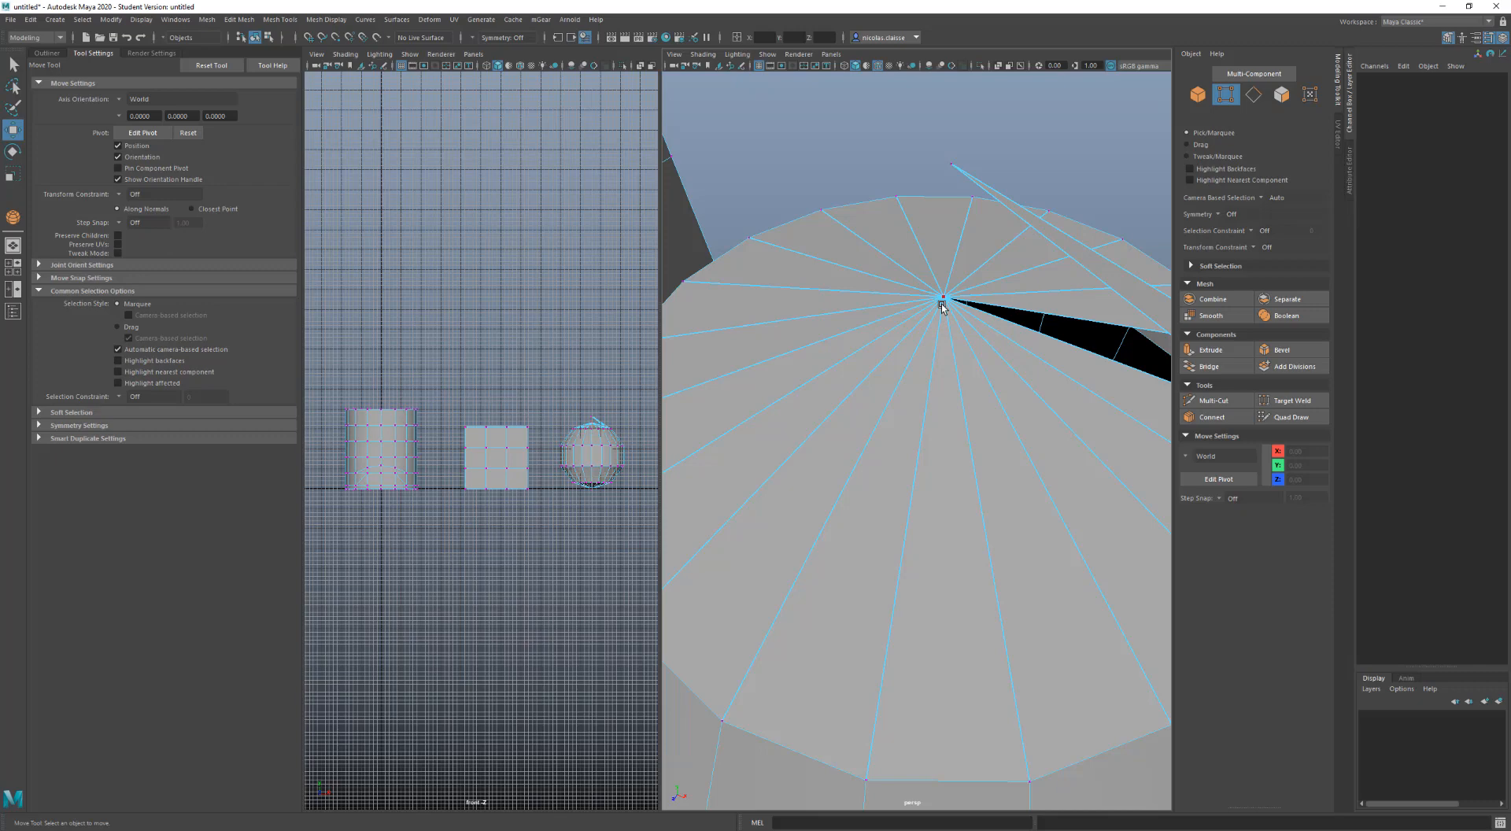
left_click(942, 304)
mouse_move(942, 262)
left_mouse_down()
mouse_move(947, 209)
mouse_move(945, 270)
left_mouse_up()
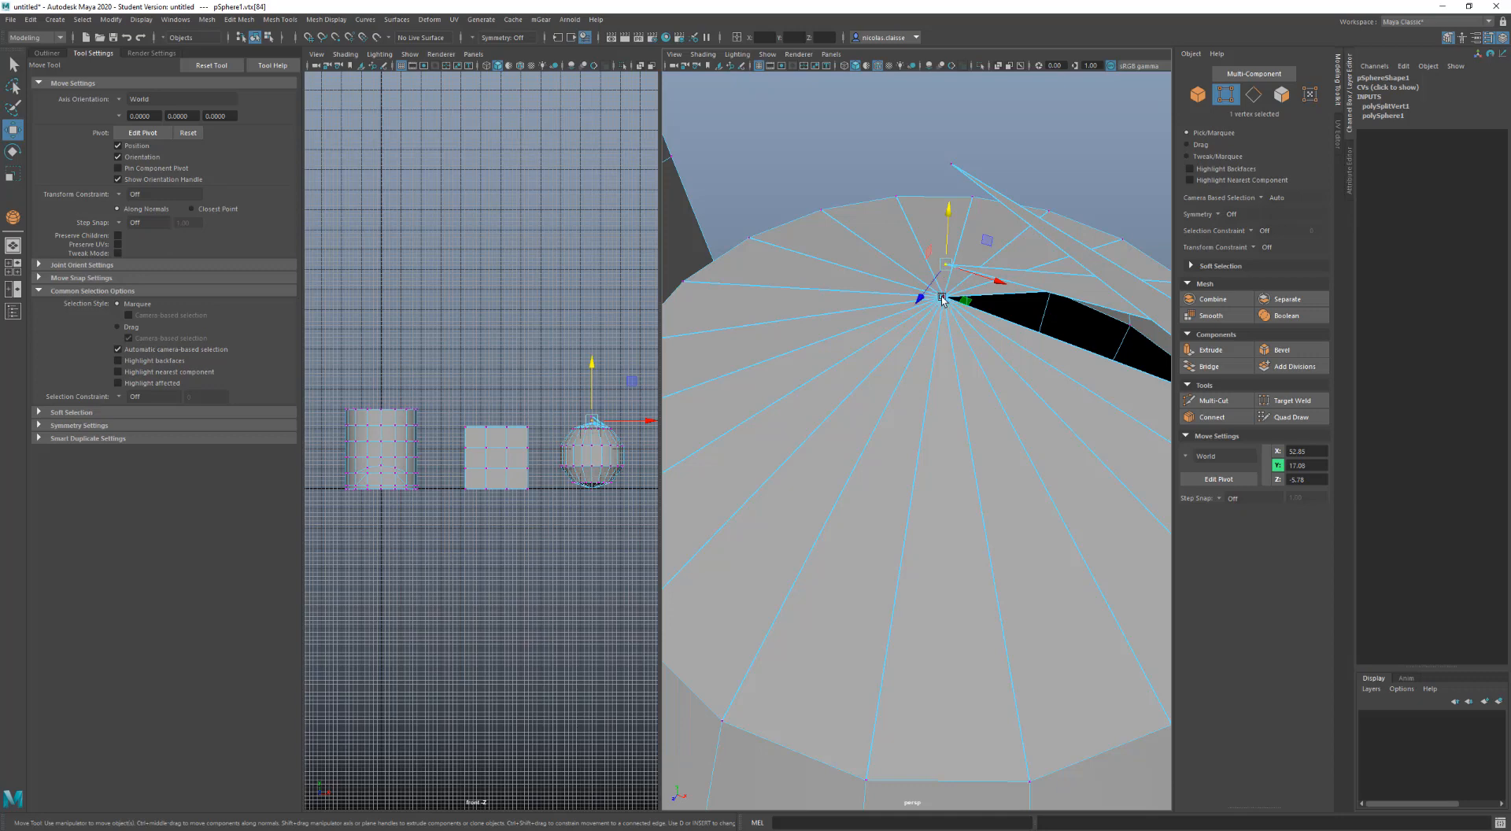
left_click_drag(942, 300, 944, 257)
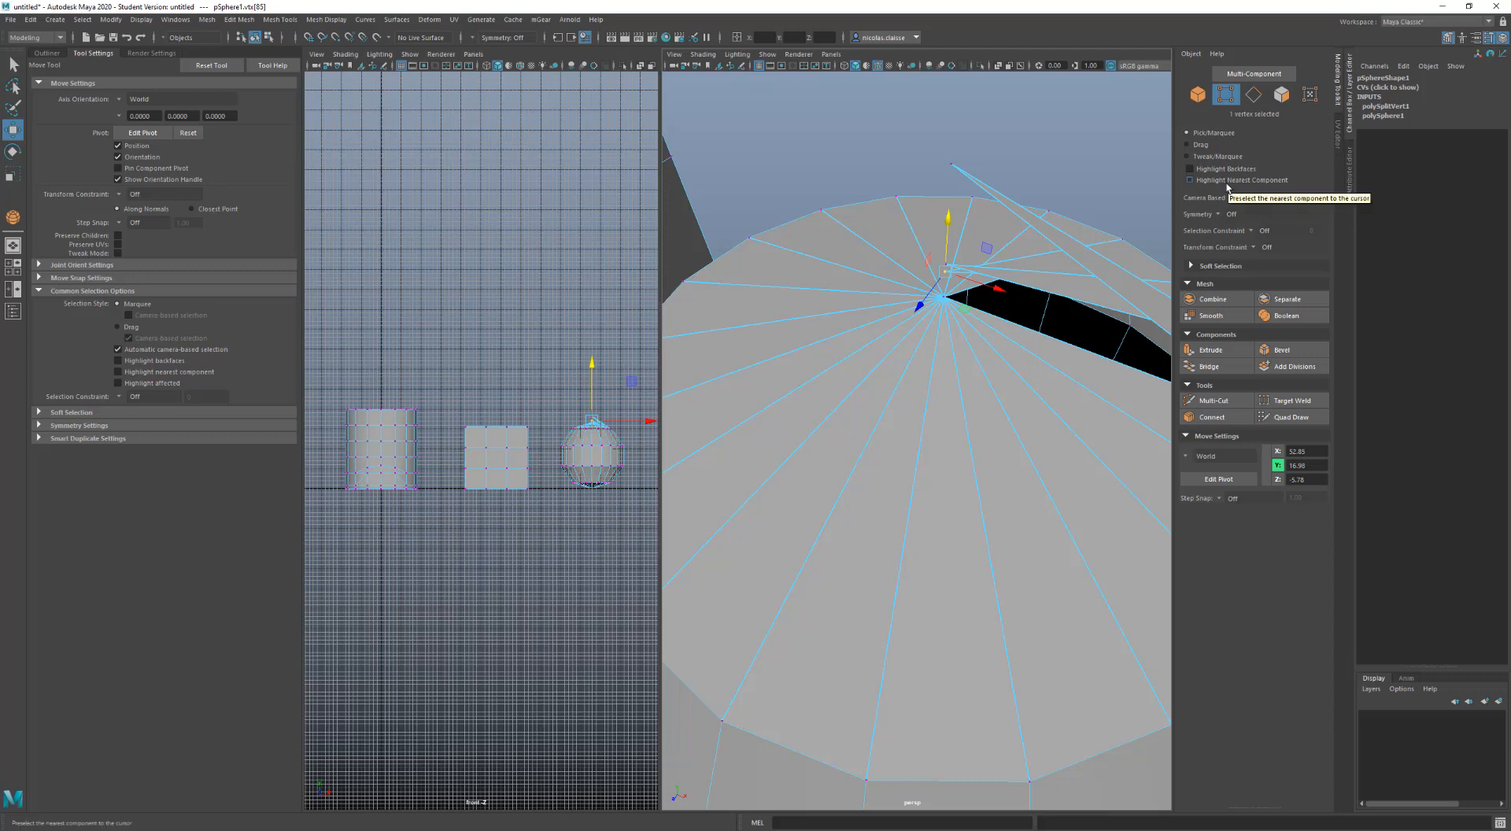
Turn on Highlight Nearest Component and move two more of the sphere's overlapping pole vertices upward
left_click(1225, 181)
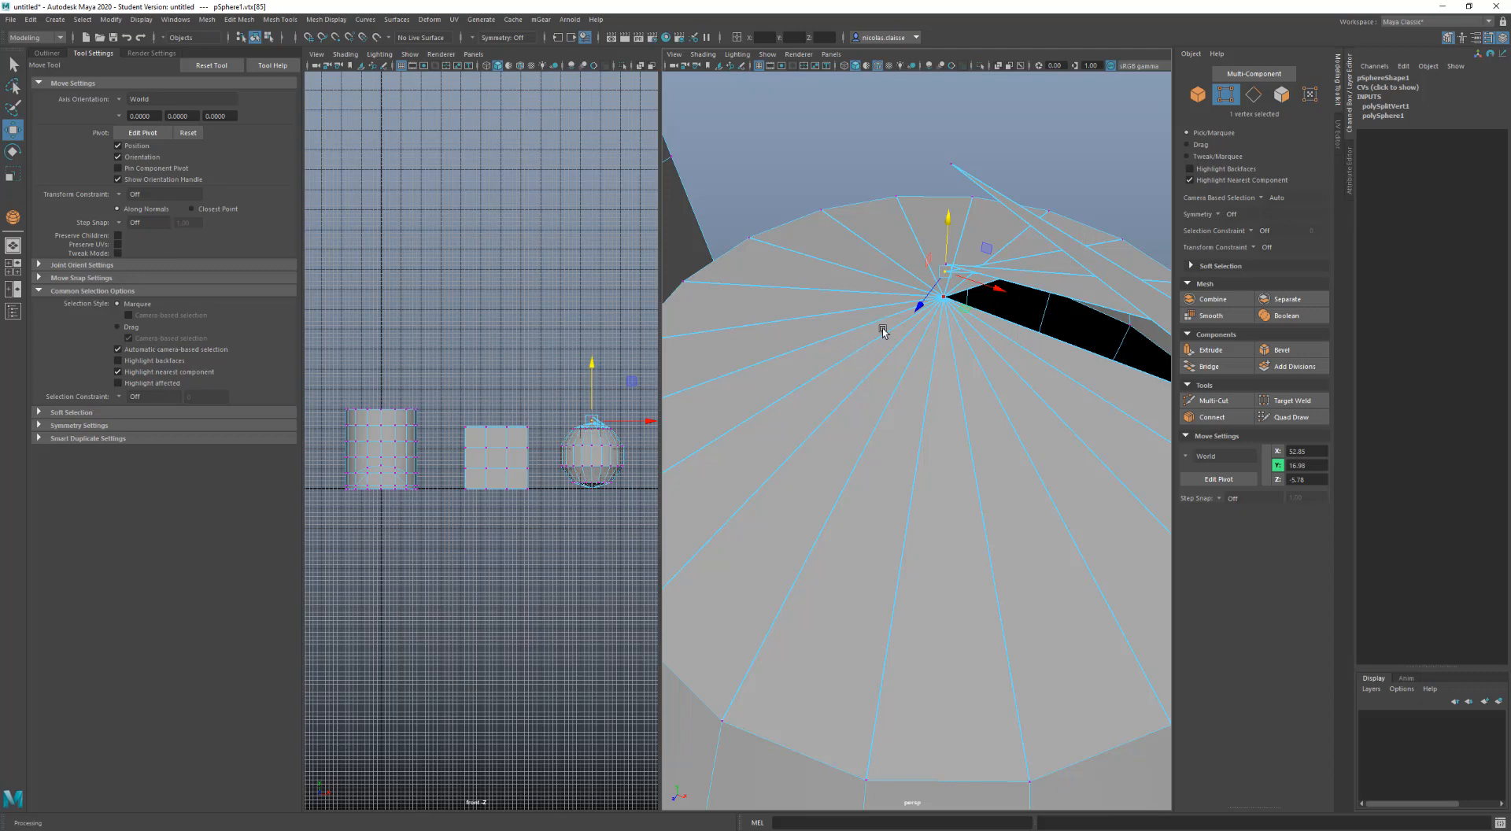
left_click(850, 156)
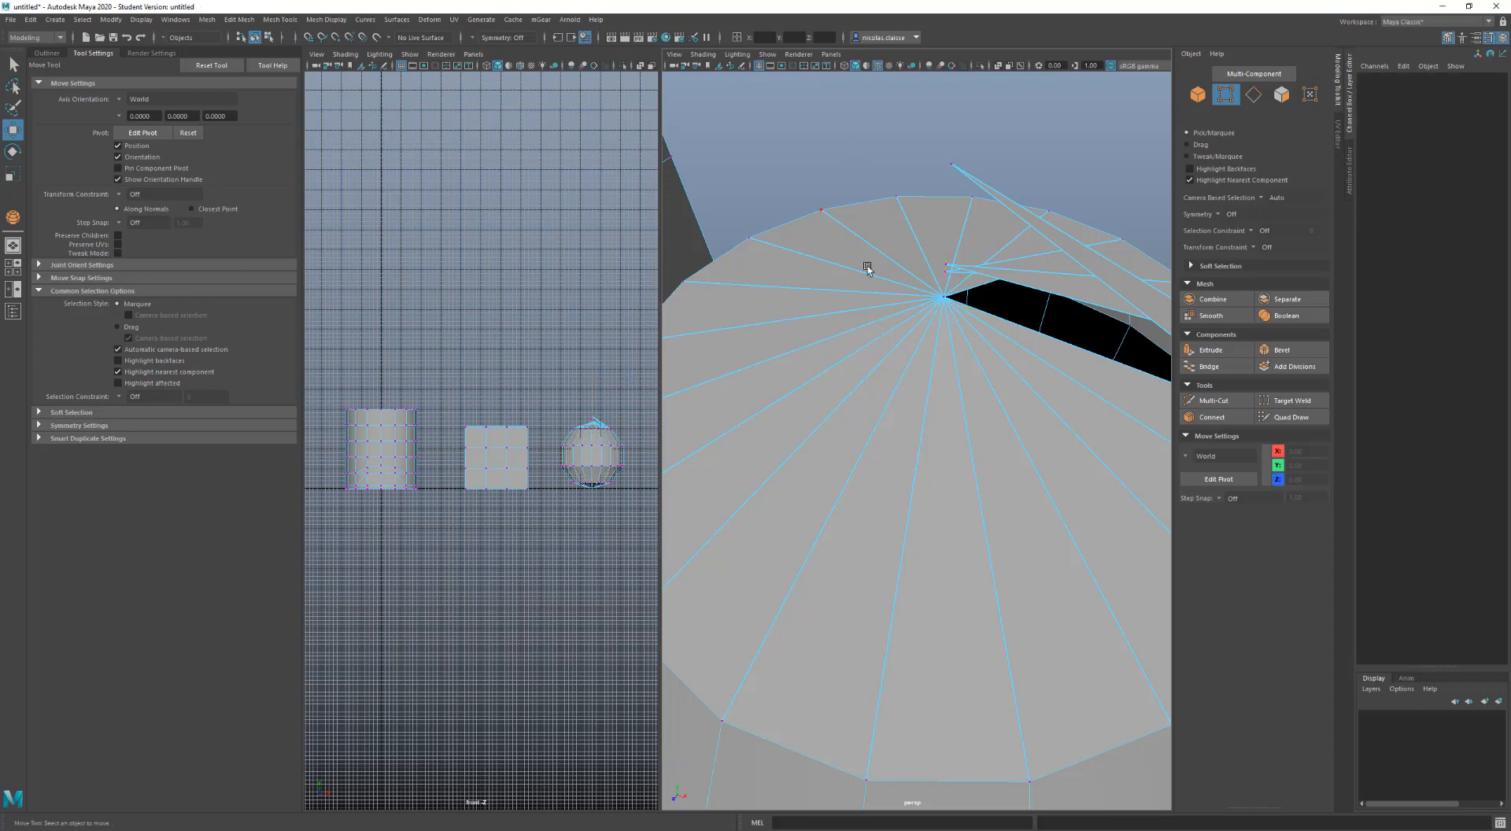
left_click(899, 312)
left_click_drag(947, 248, 951, 175)
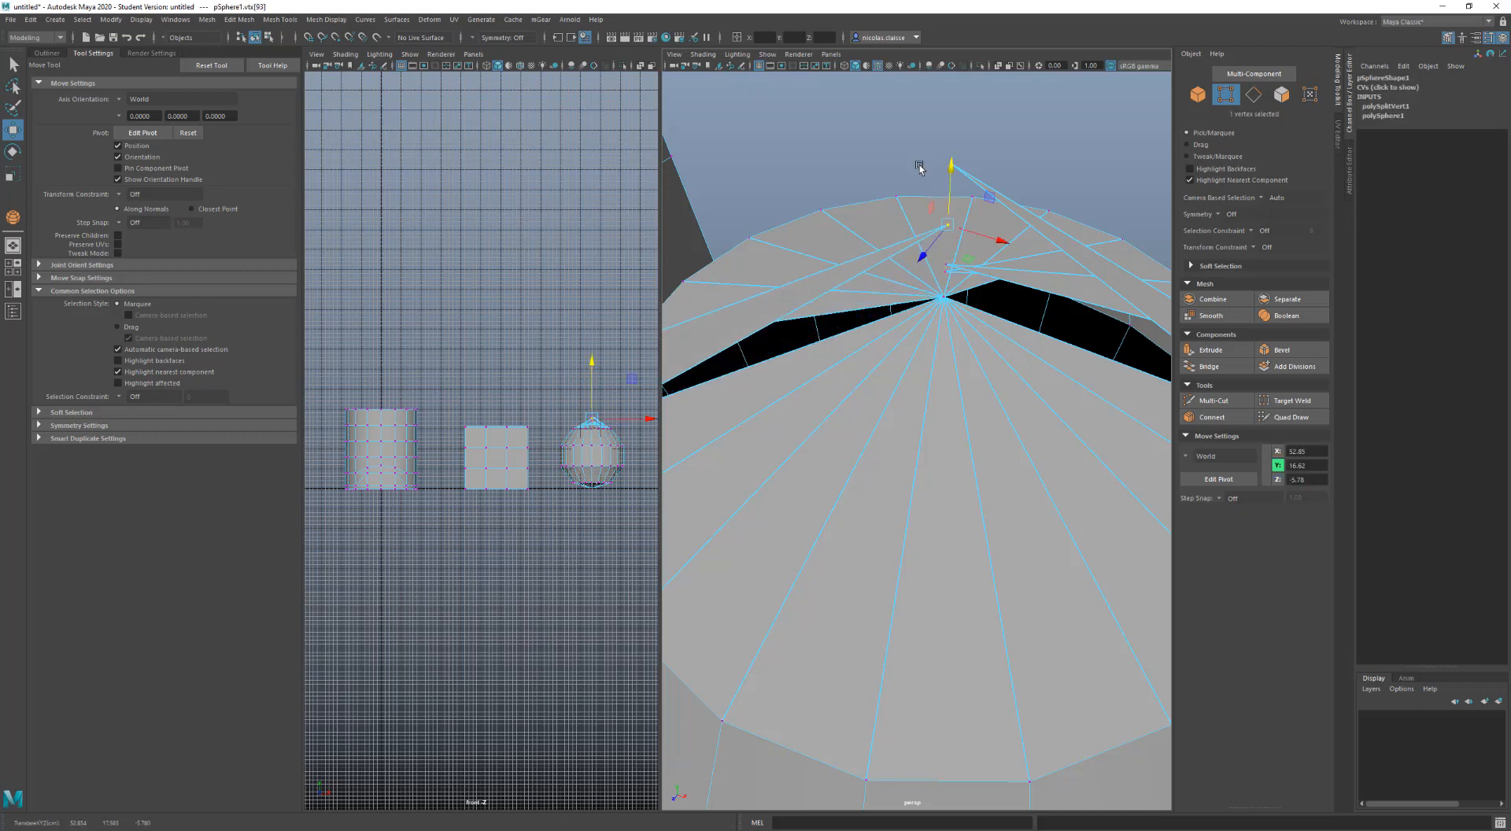
left_click(929, 342)
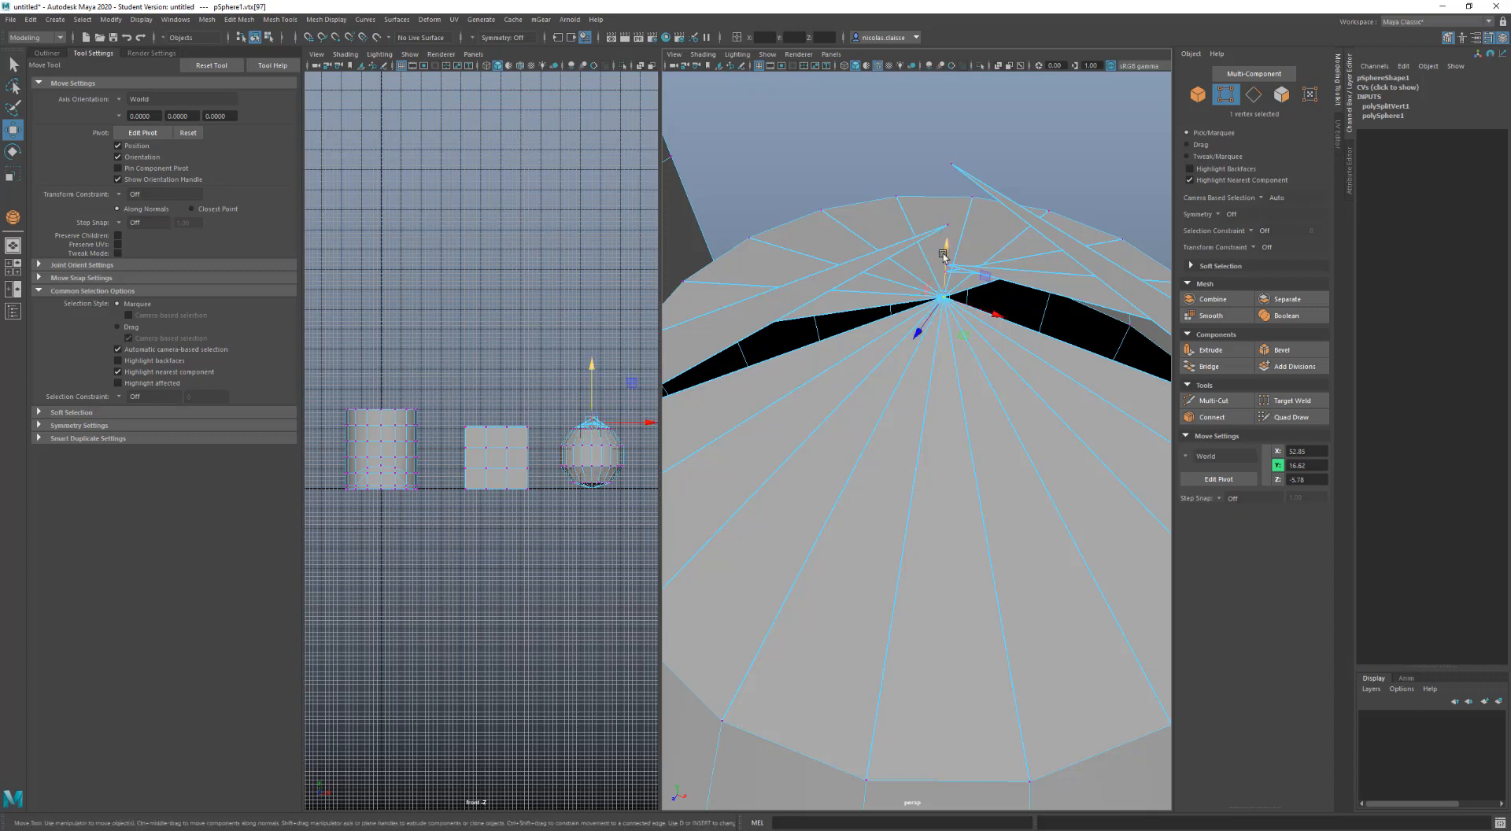
mouse_move(947, 238)
left_mouse_down()
mouse_move(947, 223)
mouse_move(944, 277)
mouse_move(934, 232)
left_mouse_up()
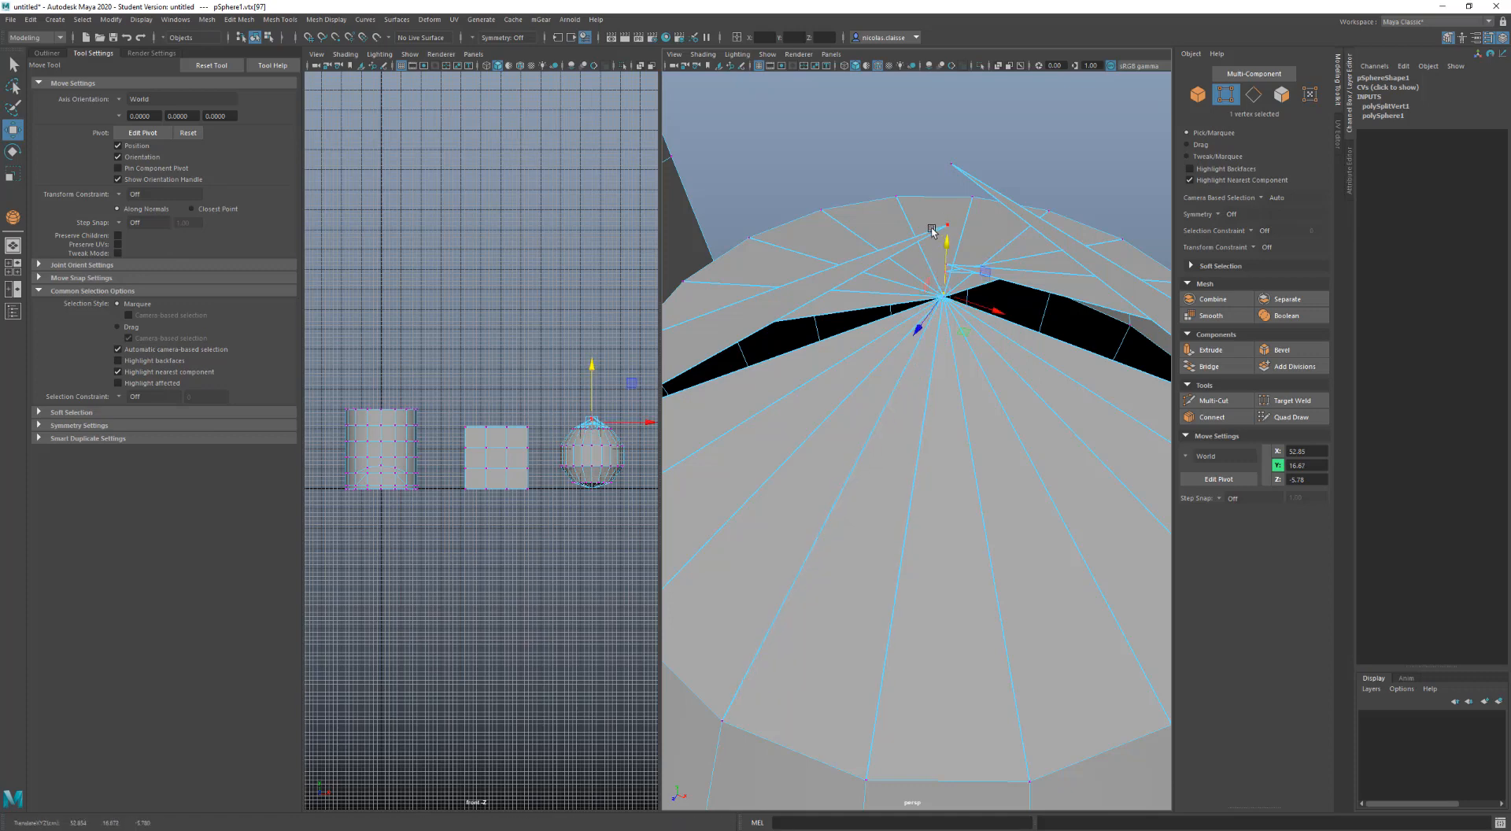
Select a raised pole vertex and several middle-ring vertices of the sphere, using Highlight Nearest Component on and off
left_click(937, 231)
scroll(925, 500, "down", 5)
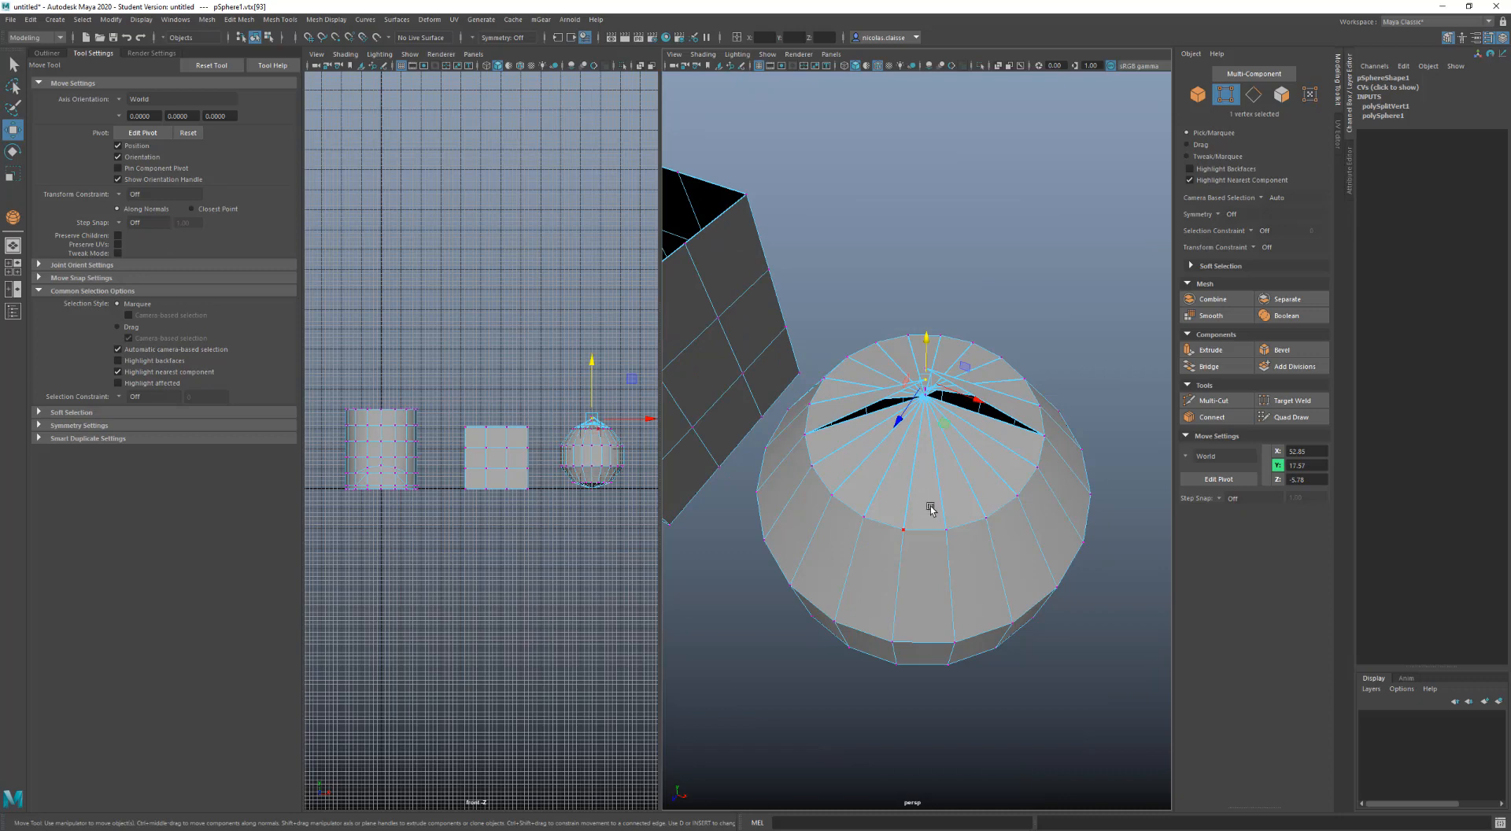
left_click_drag(931, 506, 907, 480, "alt")
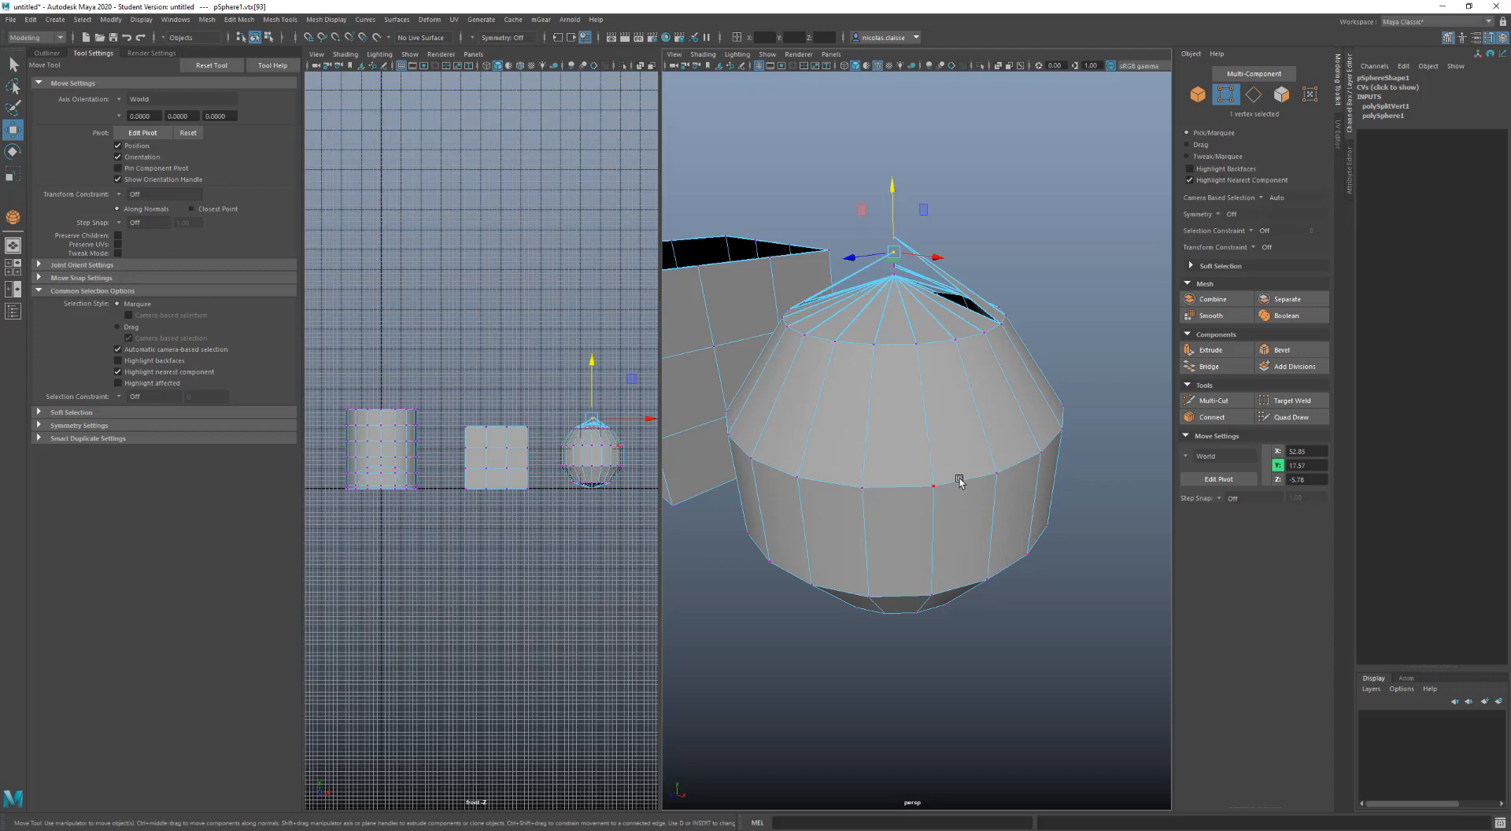
left_click(954, 429)
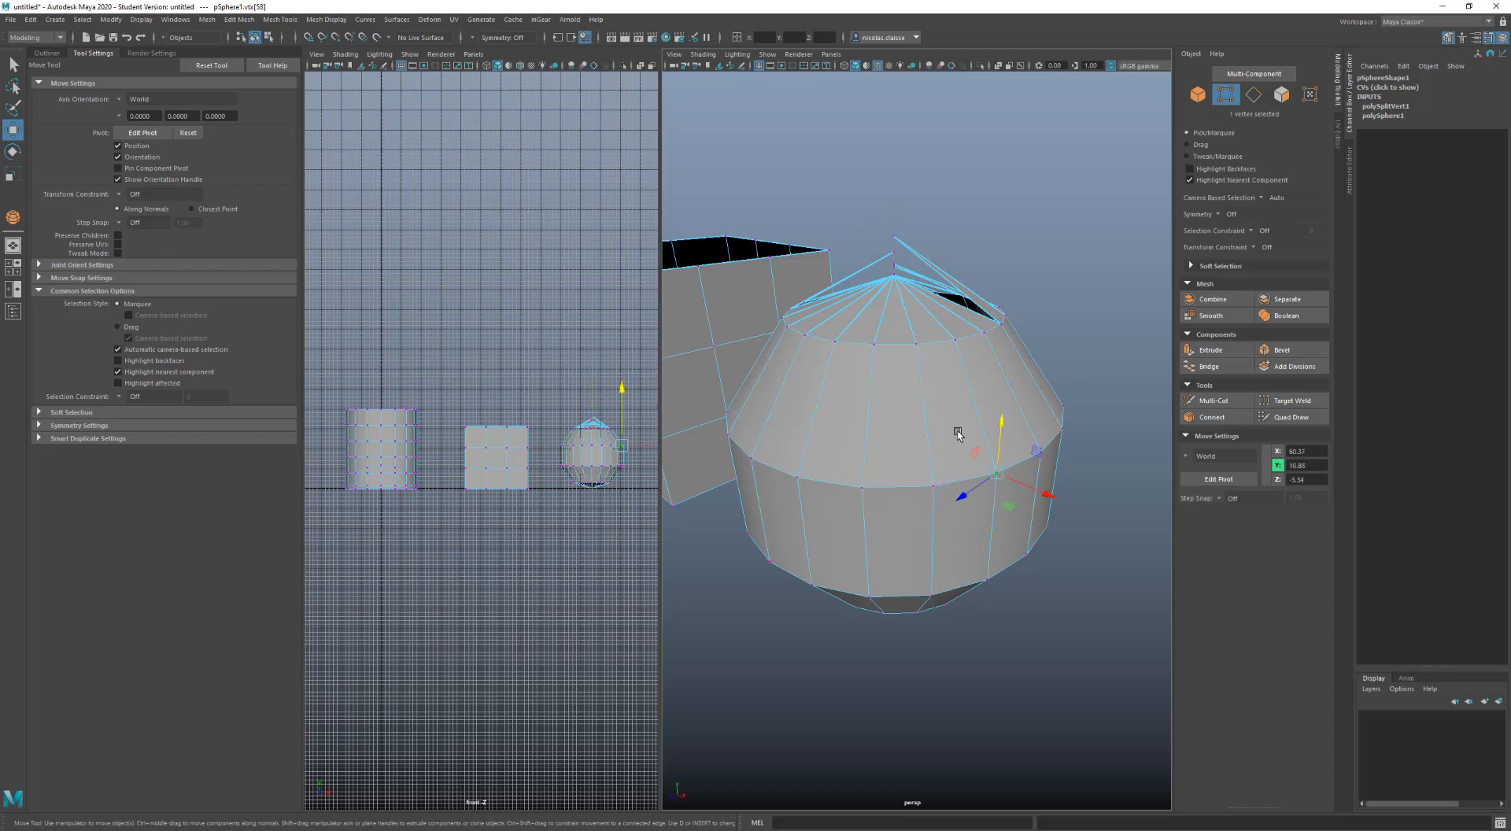
left_click(887, 439)
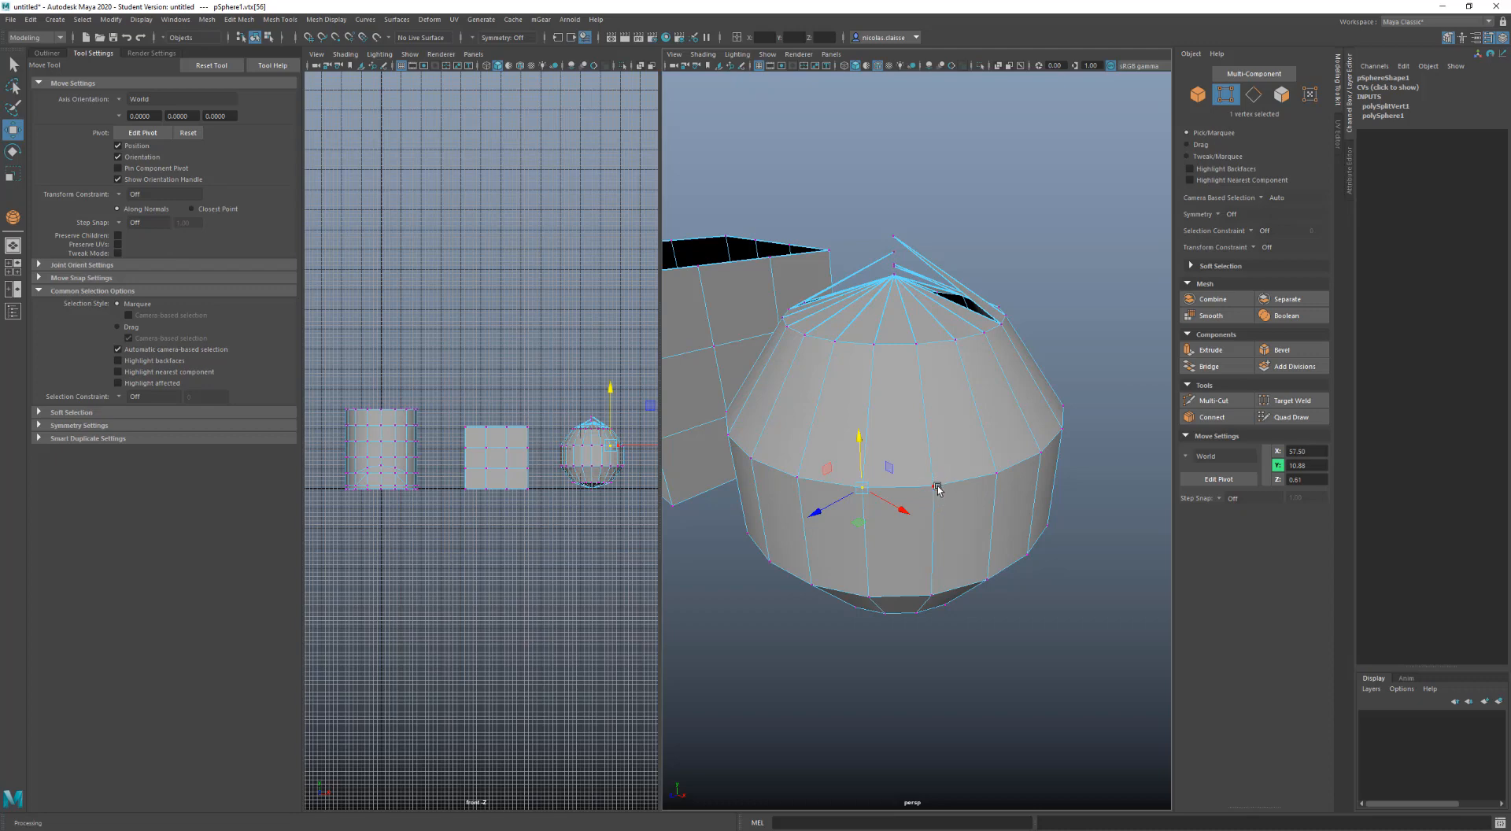
left_click(934, 485)
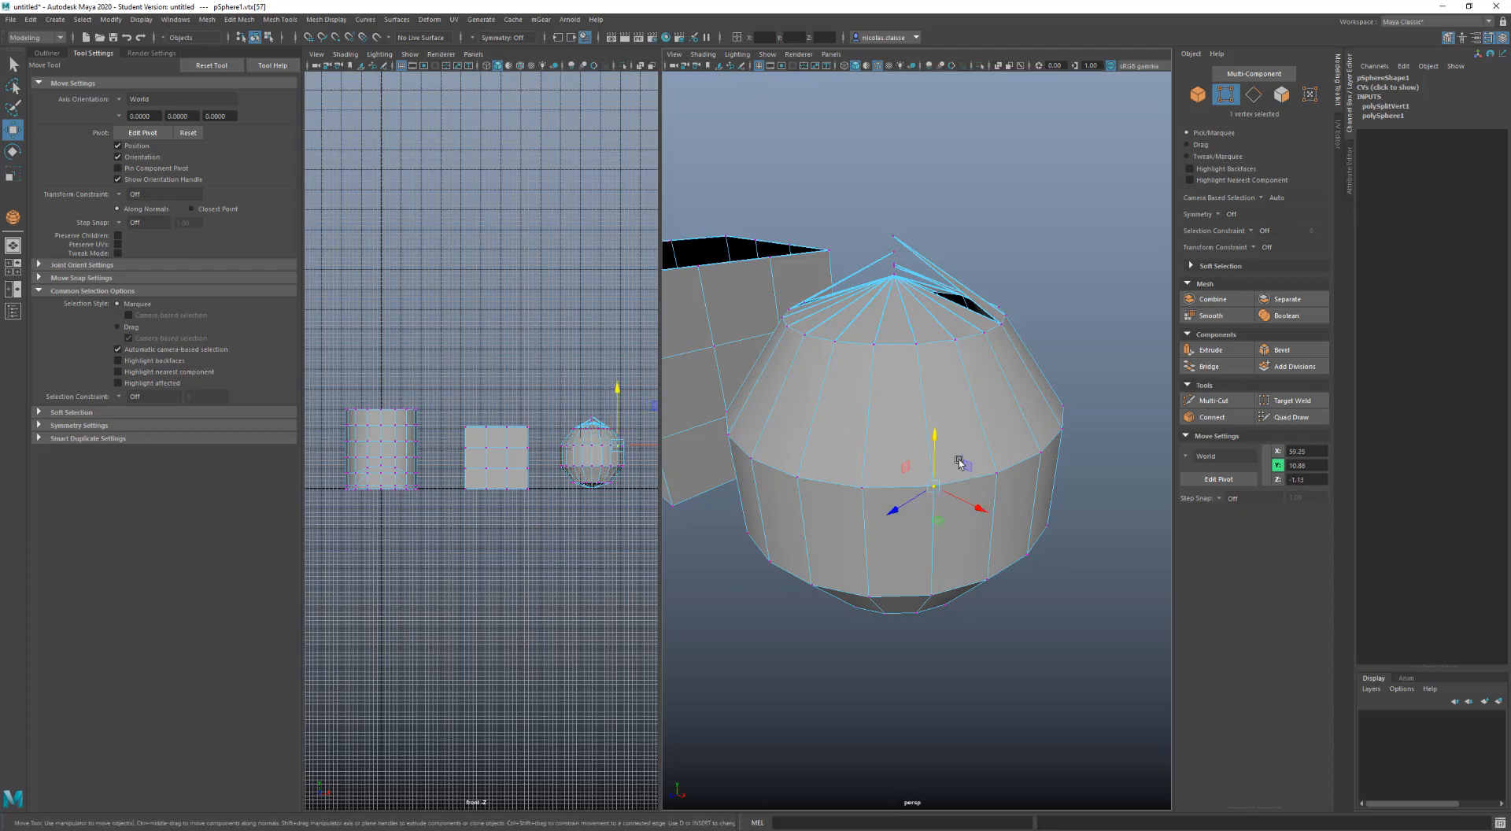
Turn Highlight Nearest Component back on and select the whole sphere object
left_click_drag(899, 280, 920, 341, "alt")
right_click_drag(920, 341, 930, 272, "alt")
middle_click_drag(928, 252, 950, 353, "alt")
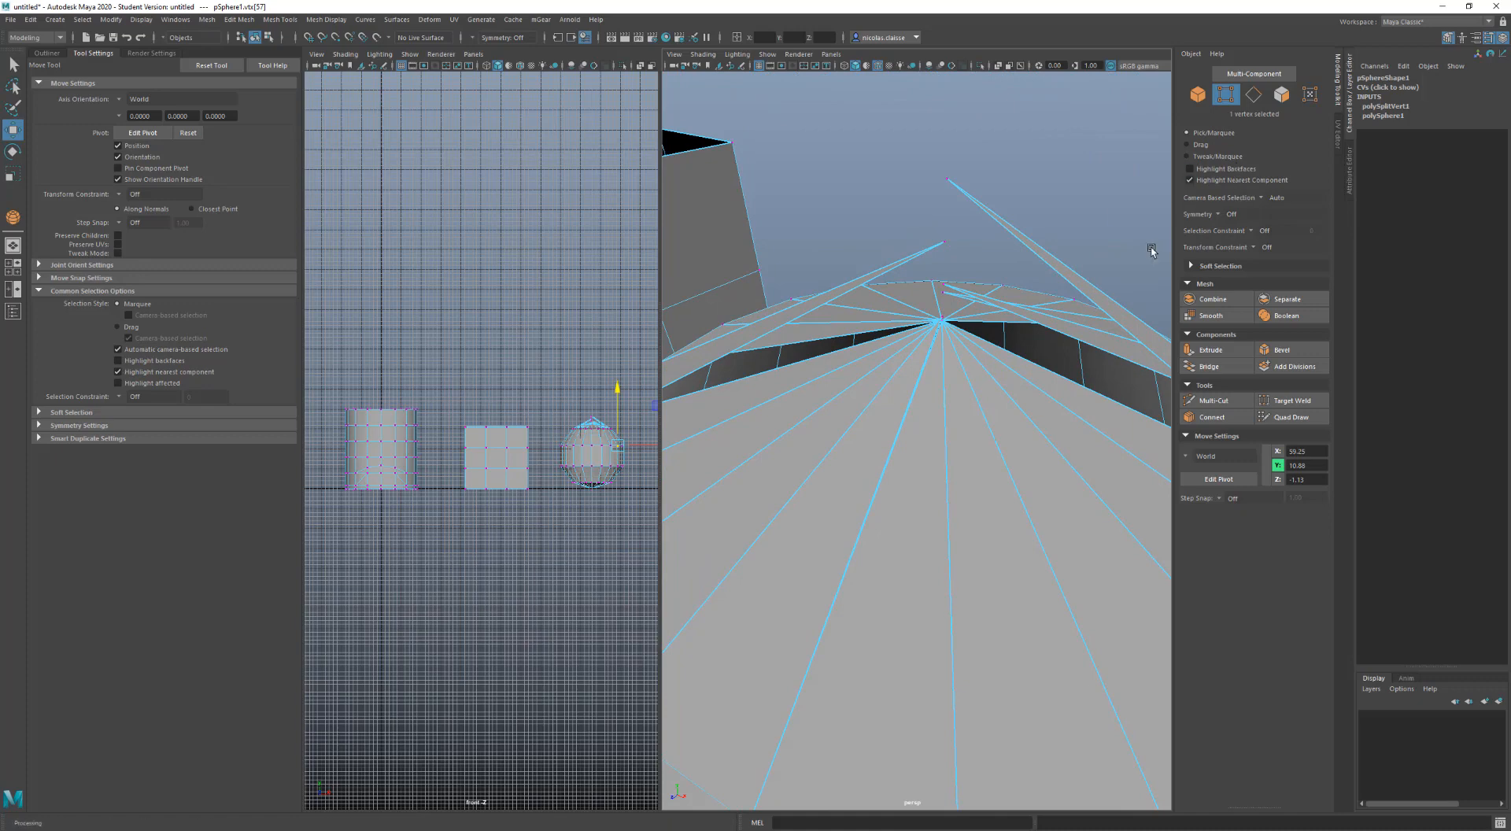
left_click(1034, 284)
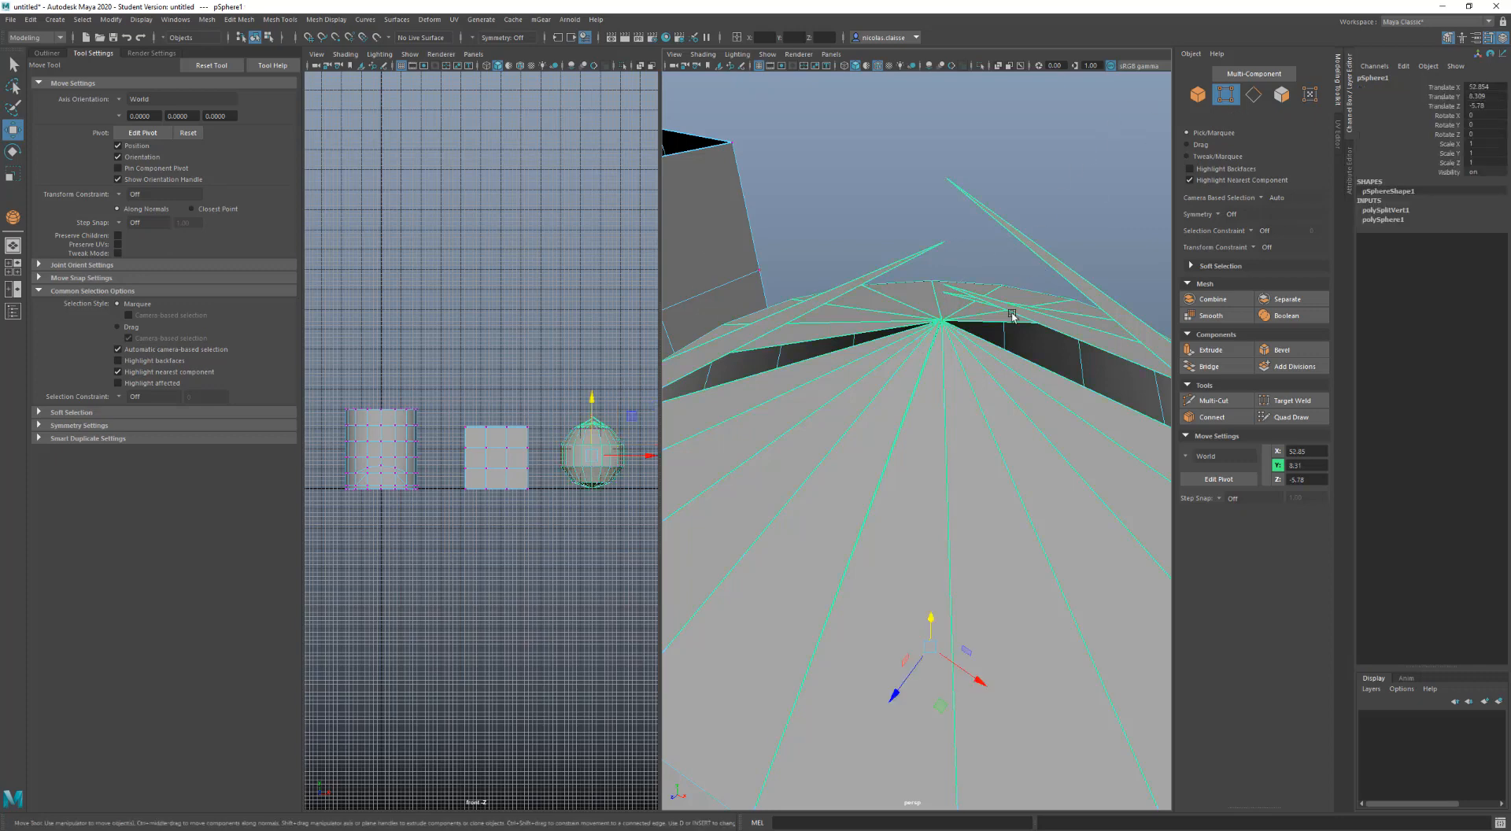
Delete the sphere, select a single vertex on the cube's side and frame the open cube in the perspective view
key("Delete")
left_click(685, 282)
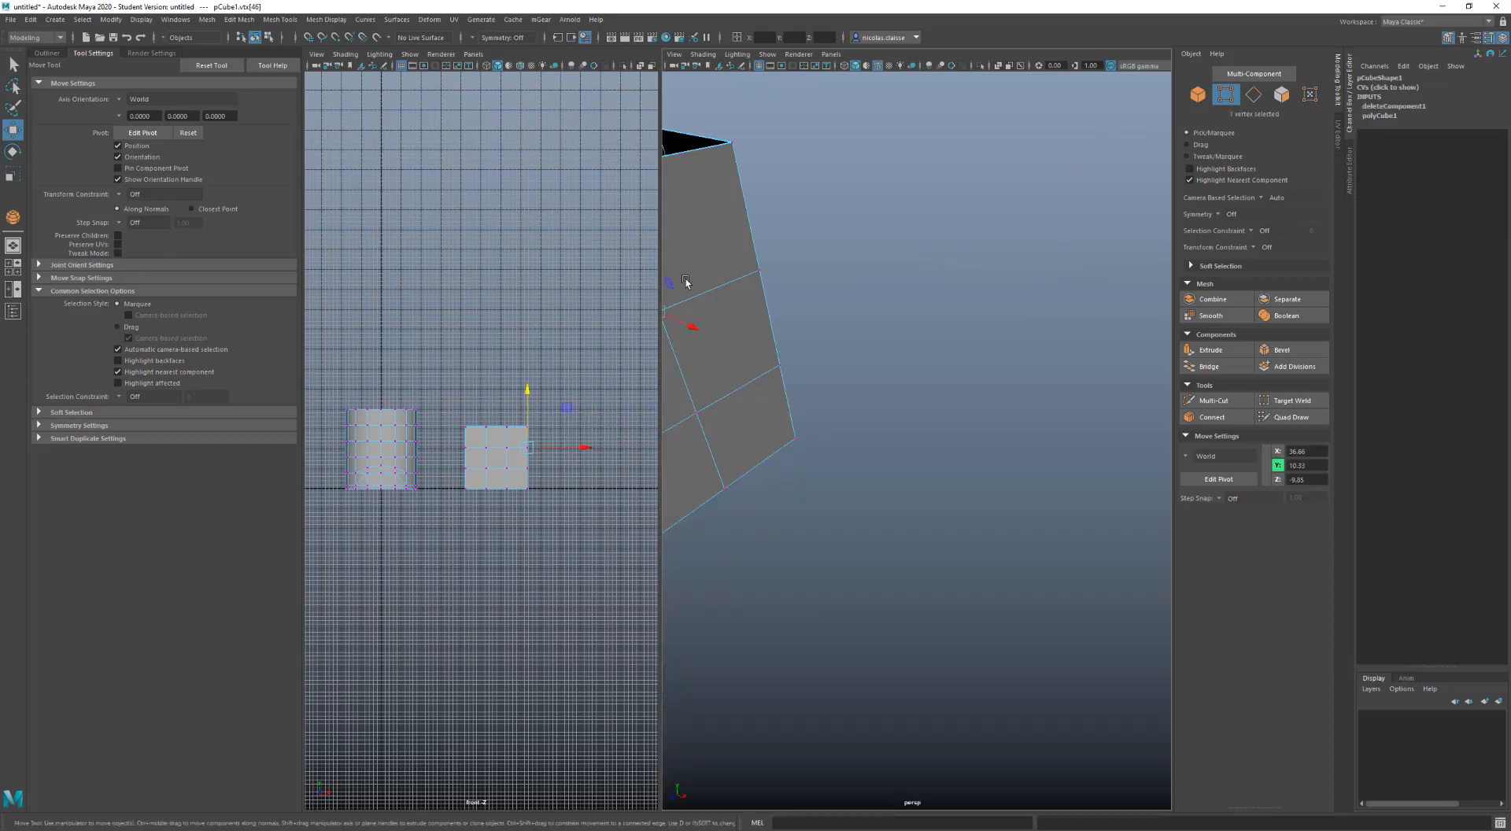
key("f")
scroll(804, 306, "down", 4)
scroll(745, 349, "down", 1)
middle_click_drag(751, 349, 797, 354, "alt")
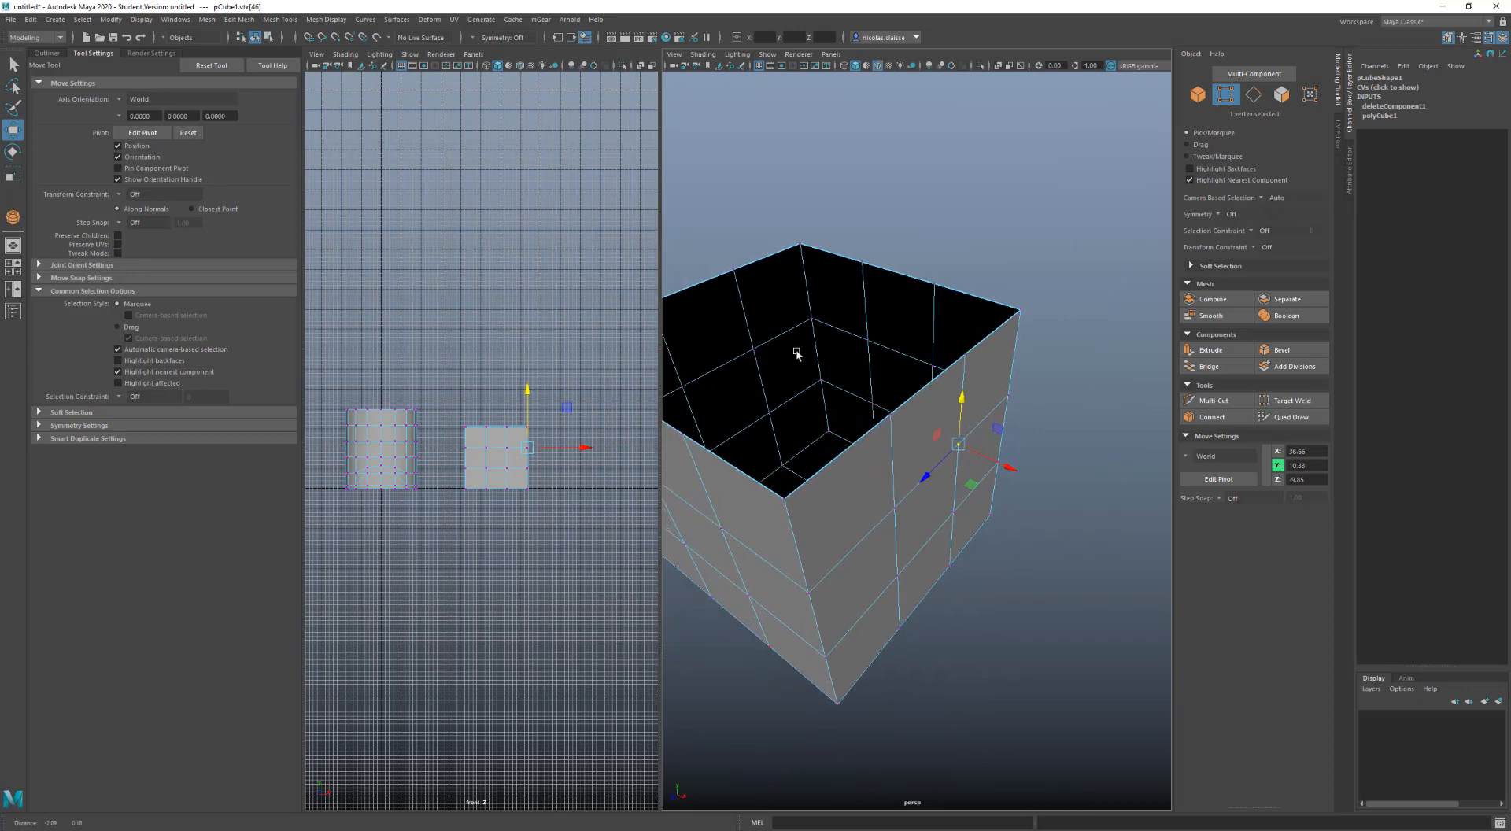
scroll(884, 331, "up", 2)
mouse_move(883, 331)
left_mouse_down("alt")
mouse_move(911, 330)
mouse_move(881, 344)
mouse_move(910, 341)
left_mouse_up("alt")
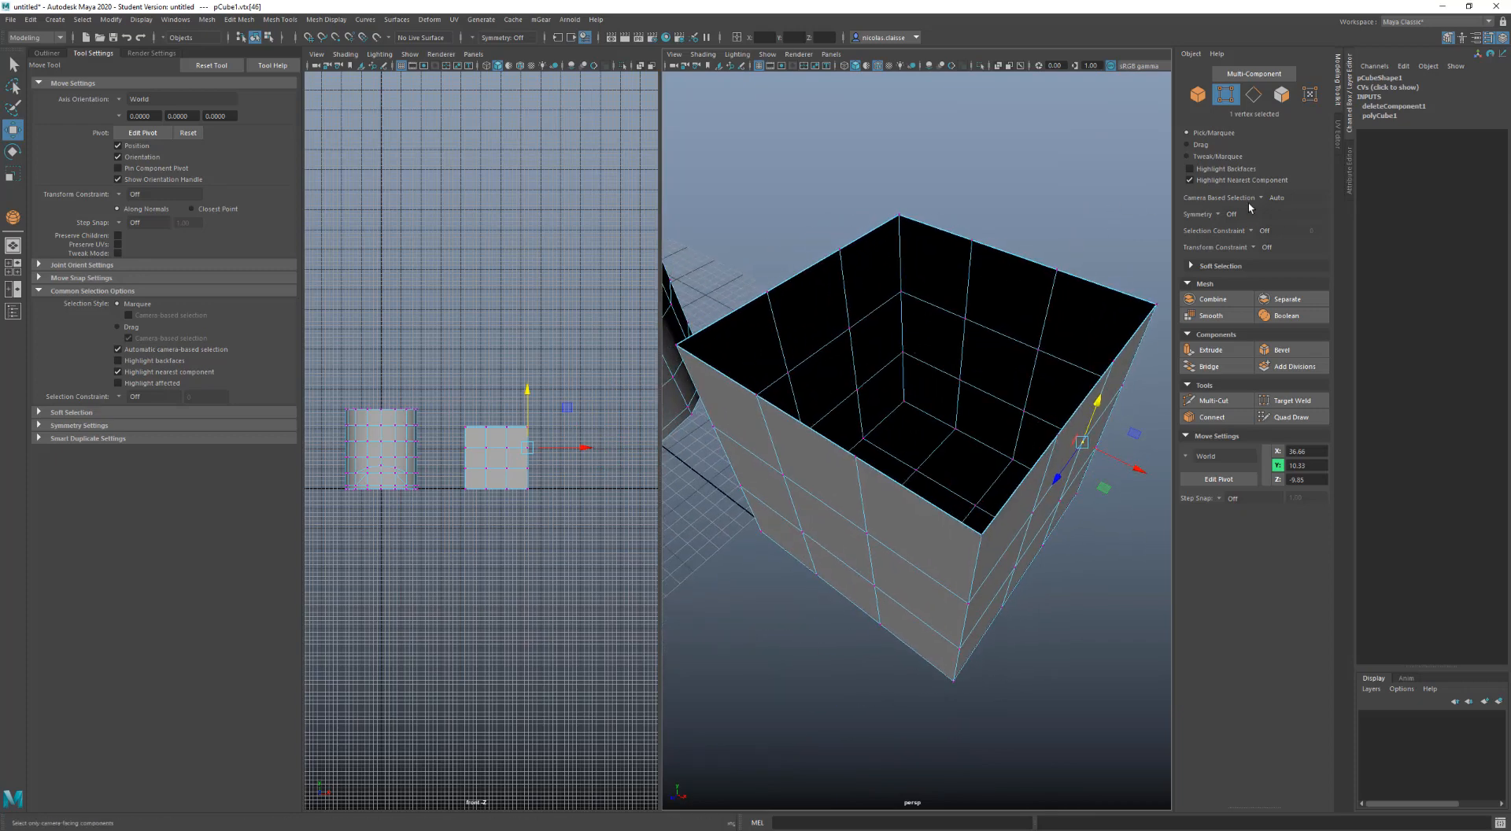
Set Camera Based Selection to Off and marquee-select the vertices across the cube's upper part in the perspective view
left_click(1274, 198)
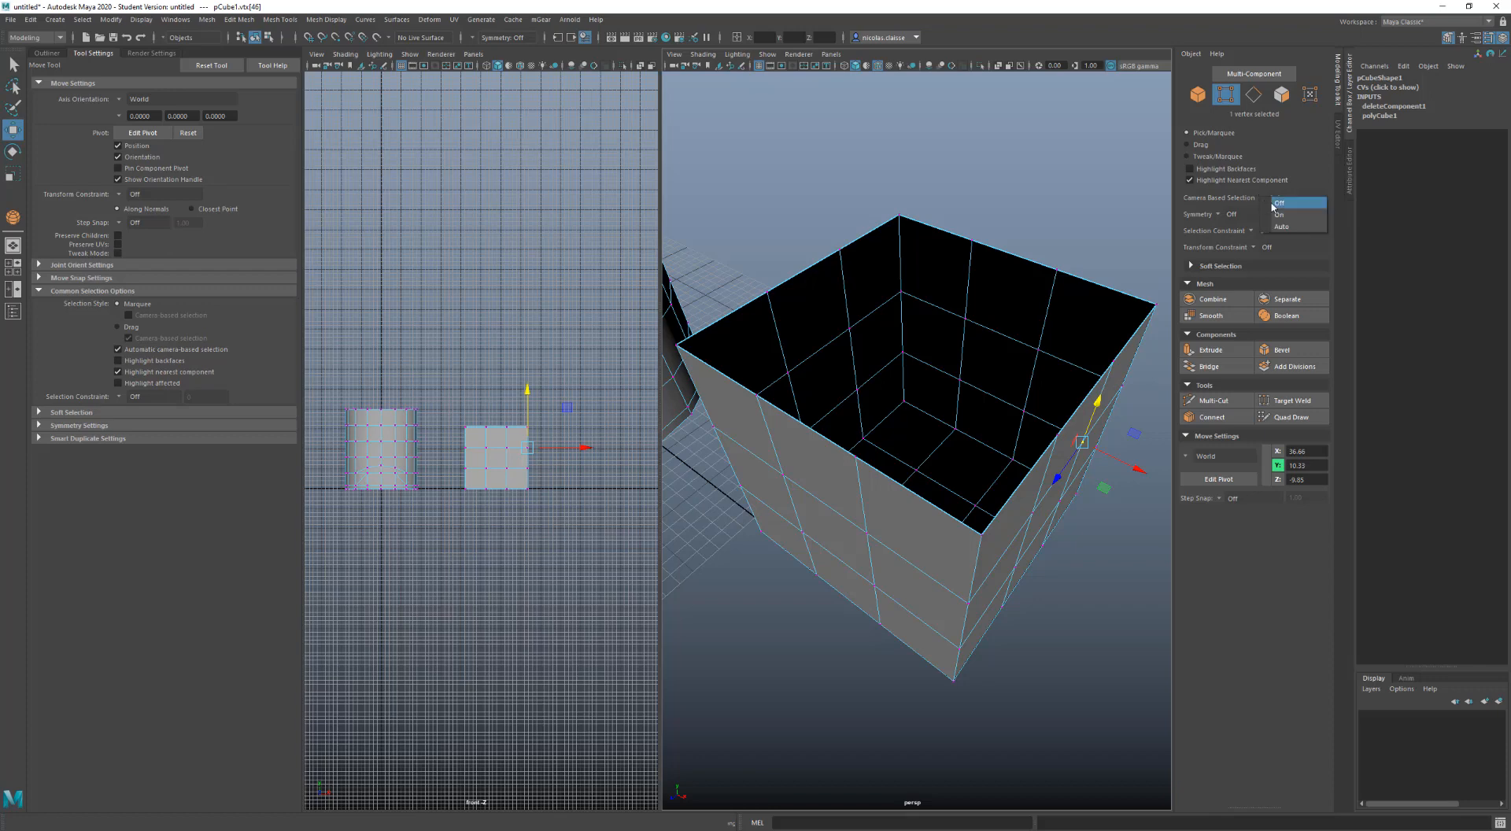
left_click(1278, 203)
left_click_drag(1094, 409, 1091, 361, "alt")
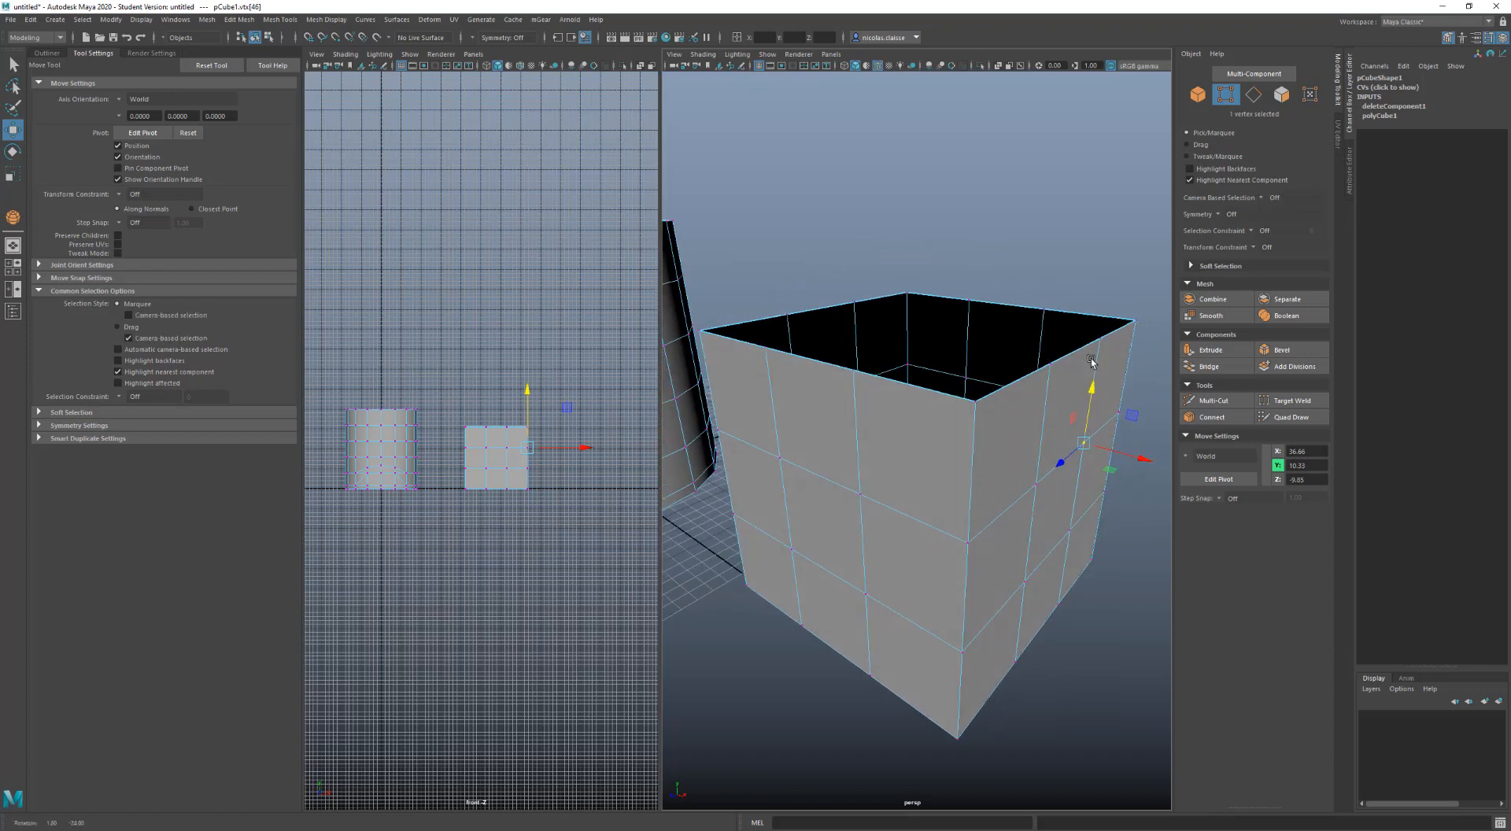
left_click_drag(1157, 257, 944, 431)
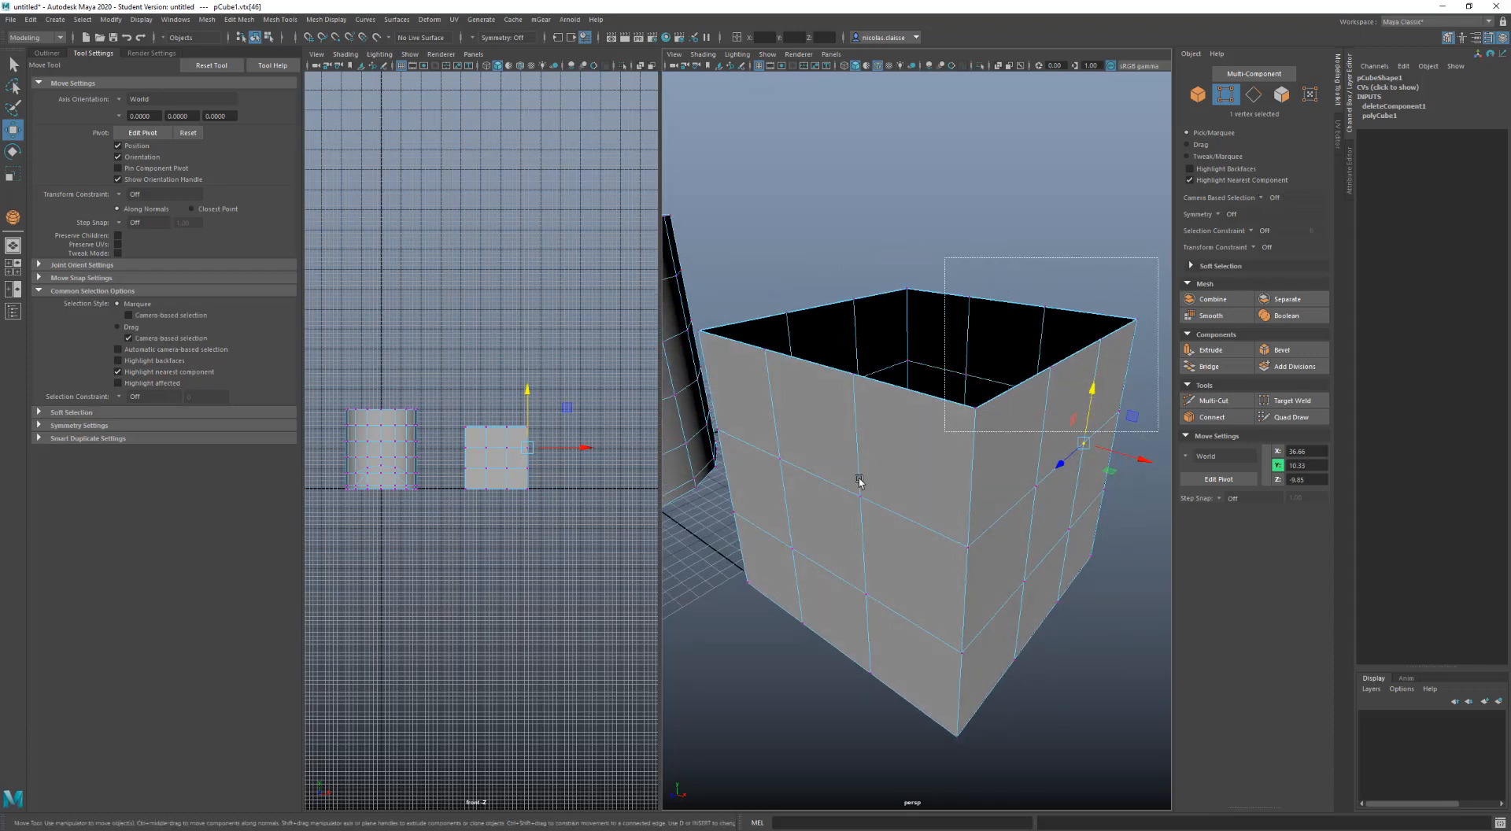
left_click_drag(860, 481, 664, 513)
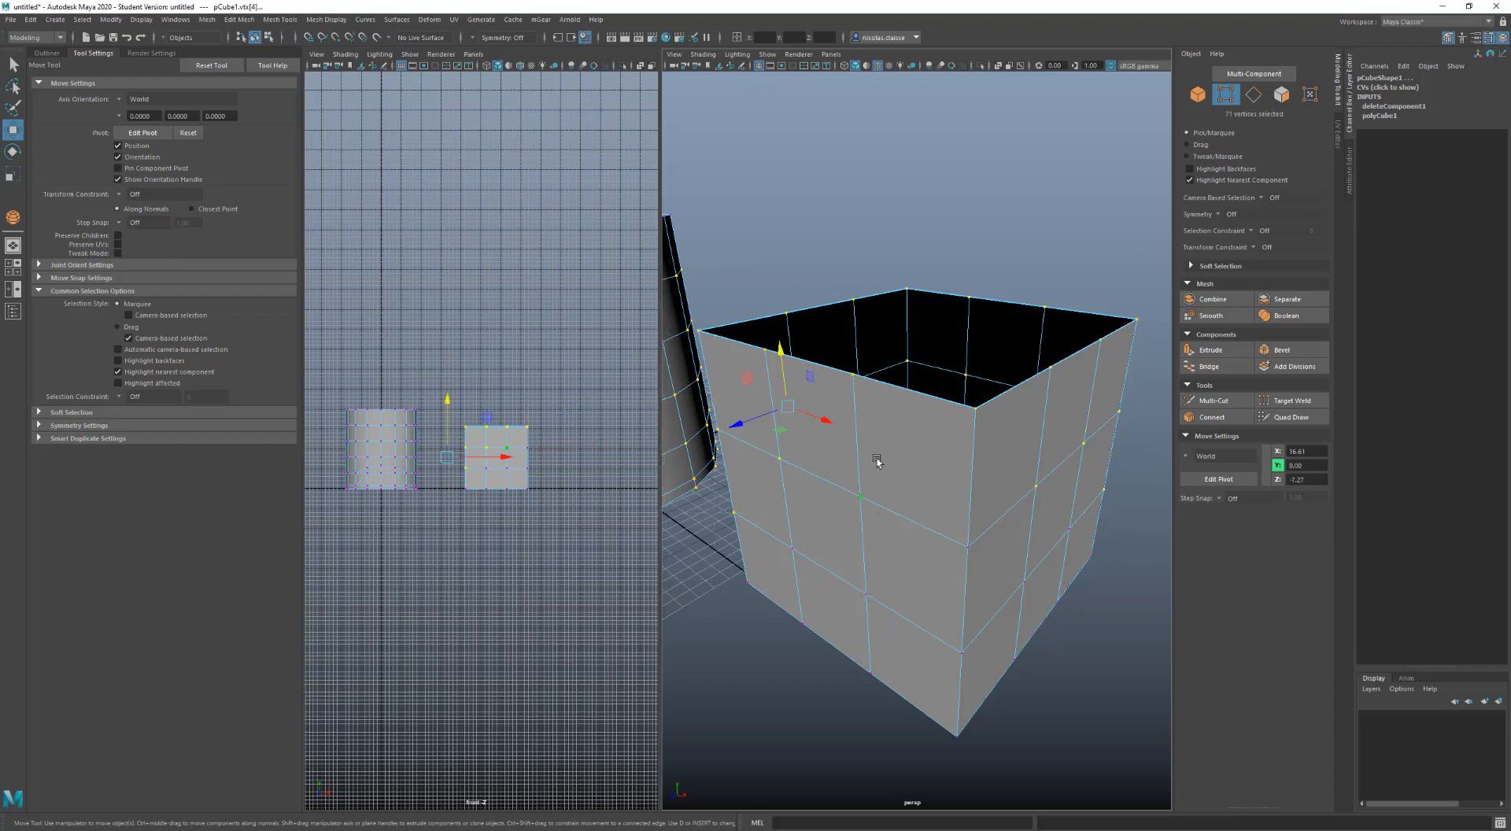
Marquee-select all of the cube's vertices, front and back, and inspect the selection from another angle
scroll(990, 555, "down", 5)
left_click_drag(958, 554, 1020, 563, "alt")
left_click_drag(1031, 561, 815, 331)
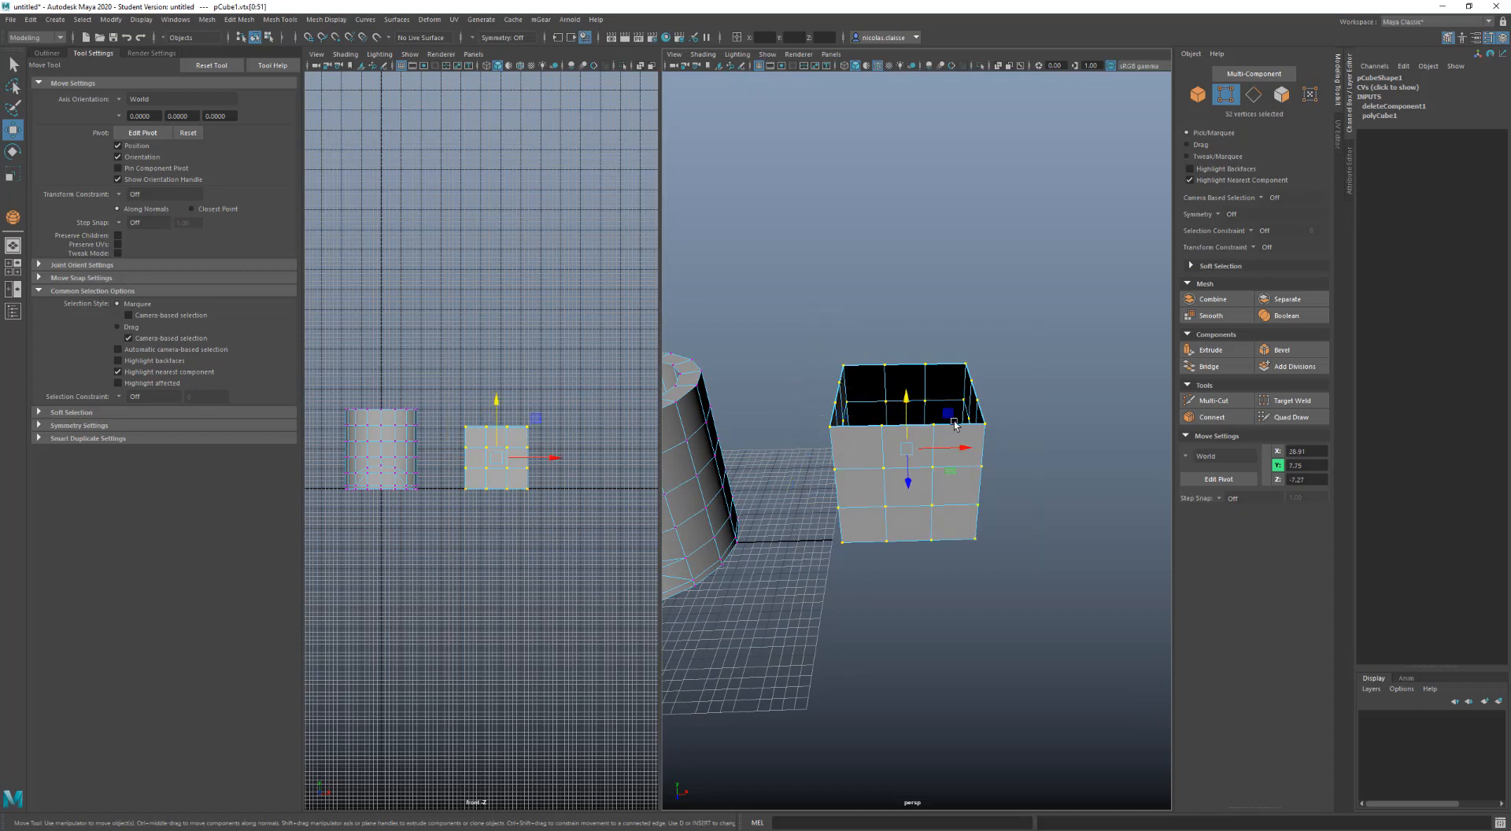
left_click_drag(955, 425, 811, 378, "alt")
Switch the cube to object mode and delete it
middle_click_drag(787, 352, 857, 322, "alt")
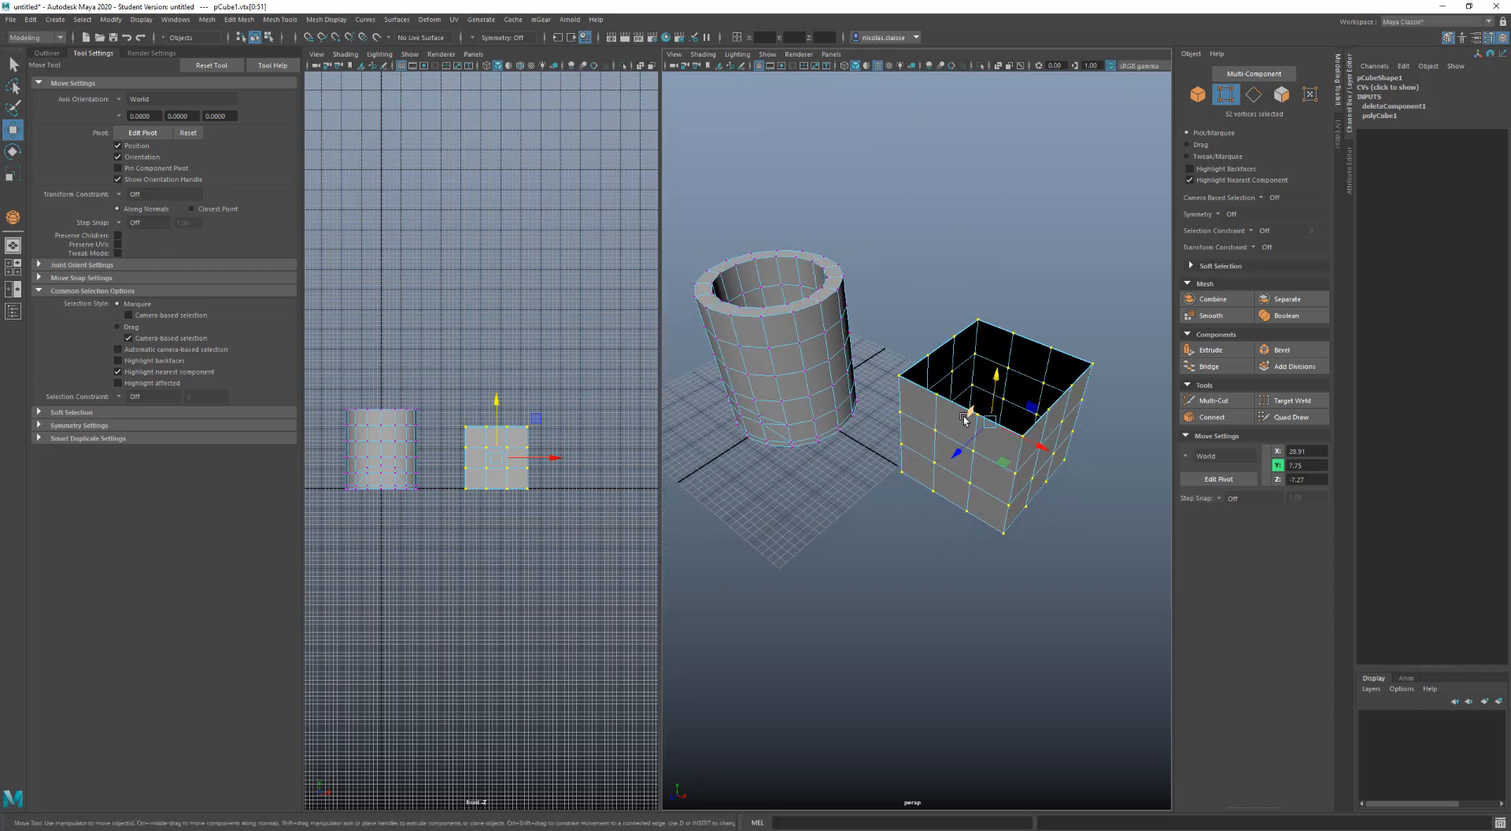
right_click_drag(980, 413, 1060, 299)
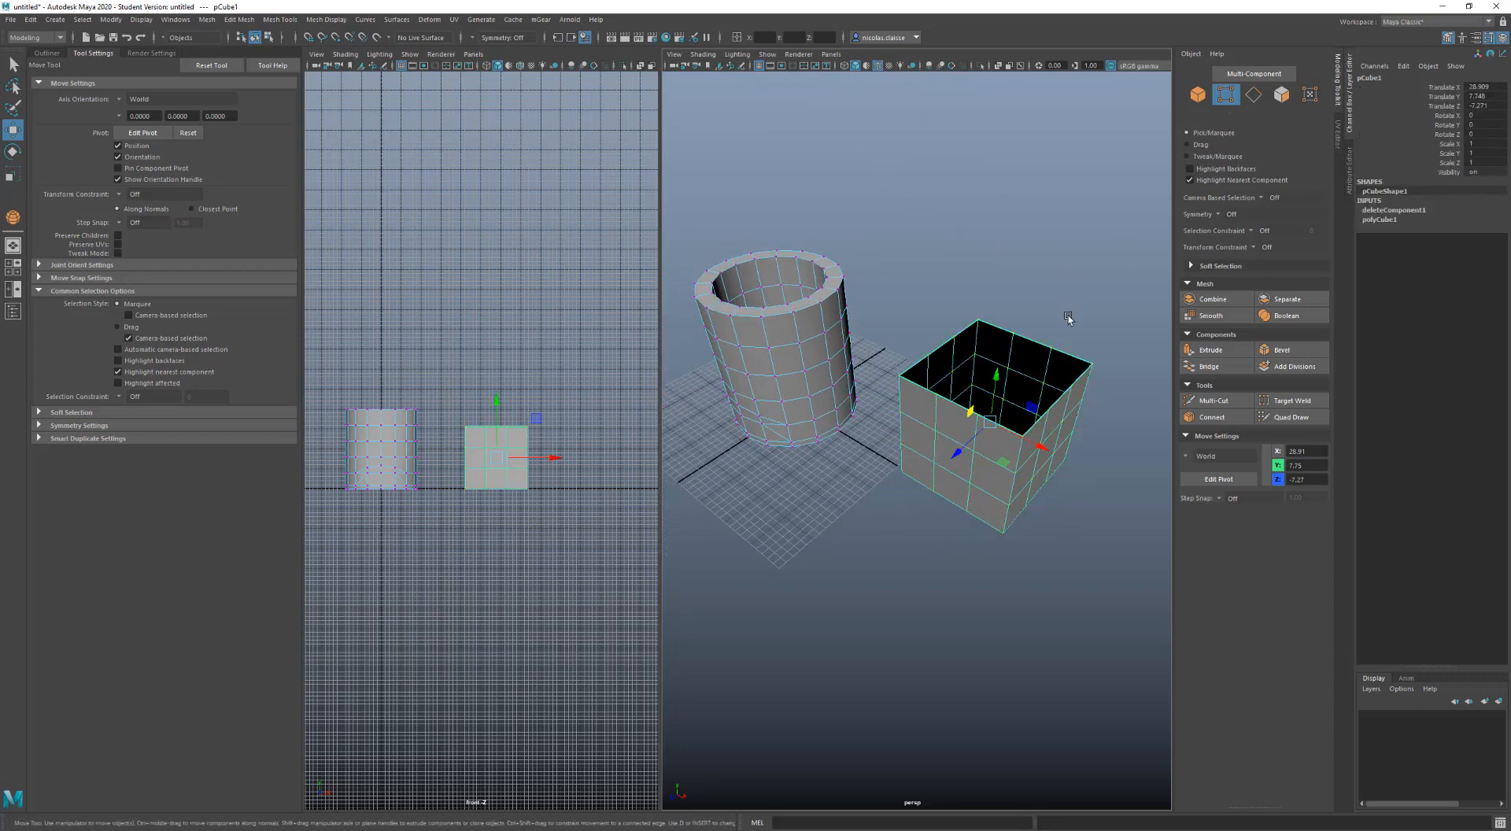
key("Delete")
Marquee-select all of the pipe's vertices in the front view with Camera Based Selection off
middle_click_drag(470, 464, 577, 432, "alt")
scroll(533, 442, "up", 5)
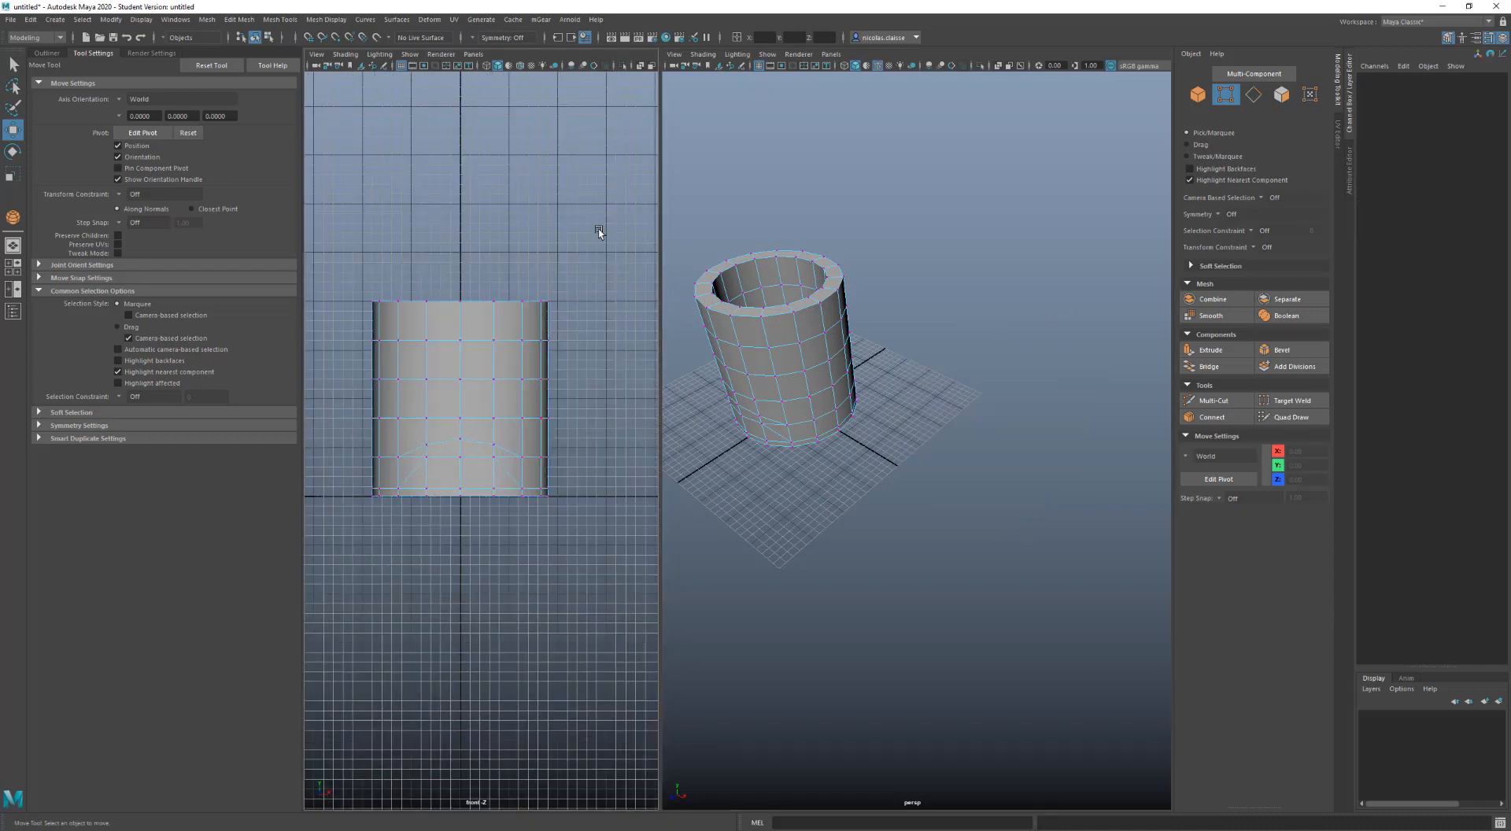
left_click_drag(598, 232, 335, 545)
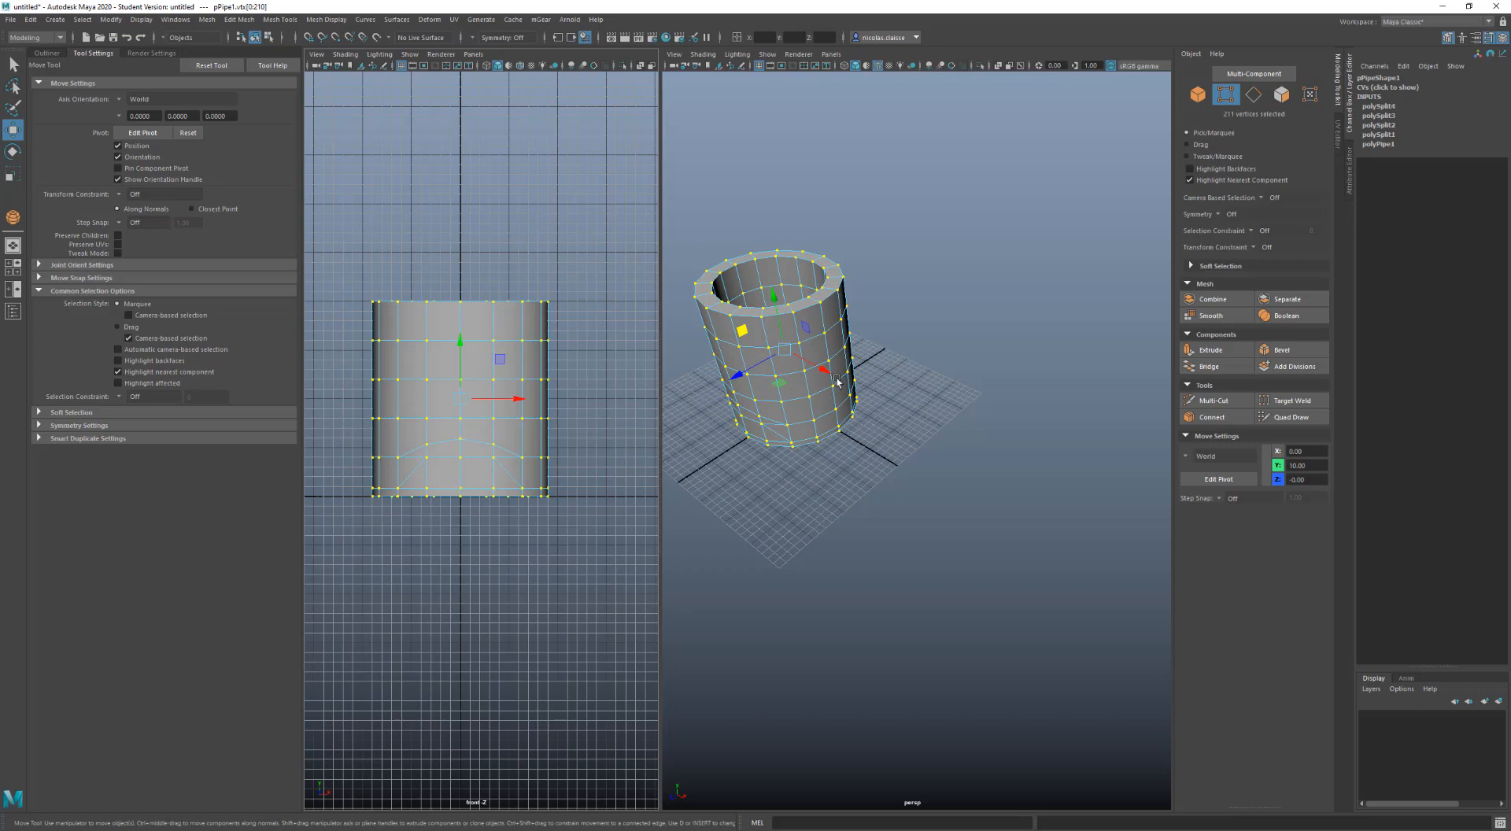
mouse_move(837, 382)
left_mouse_down("alt")
mouse_move(828, 432)
mouse_move(813, 381)
left_mouse_up("alt")
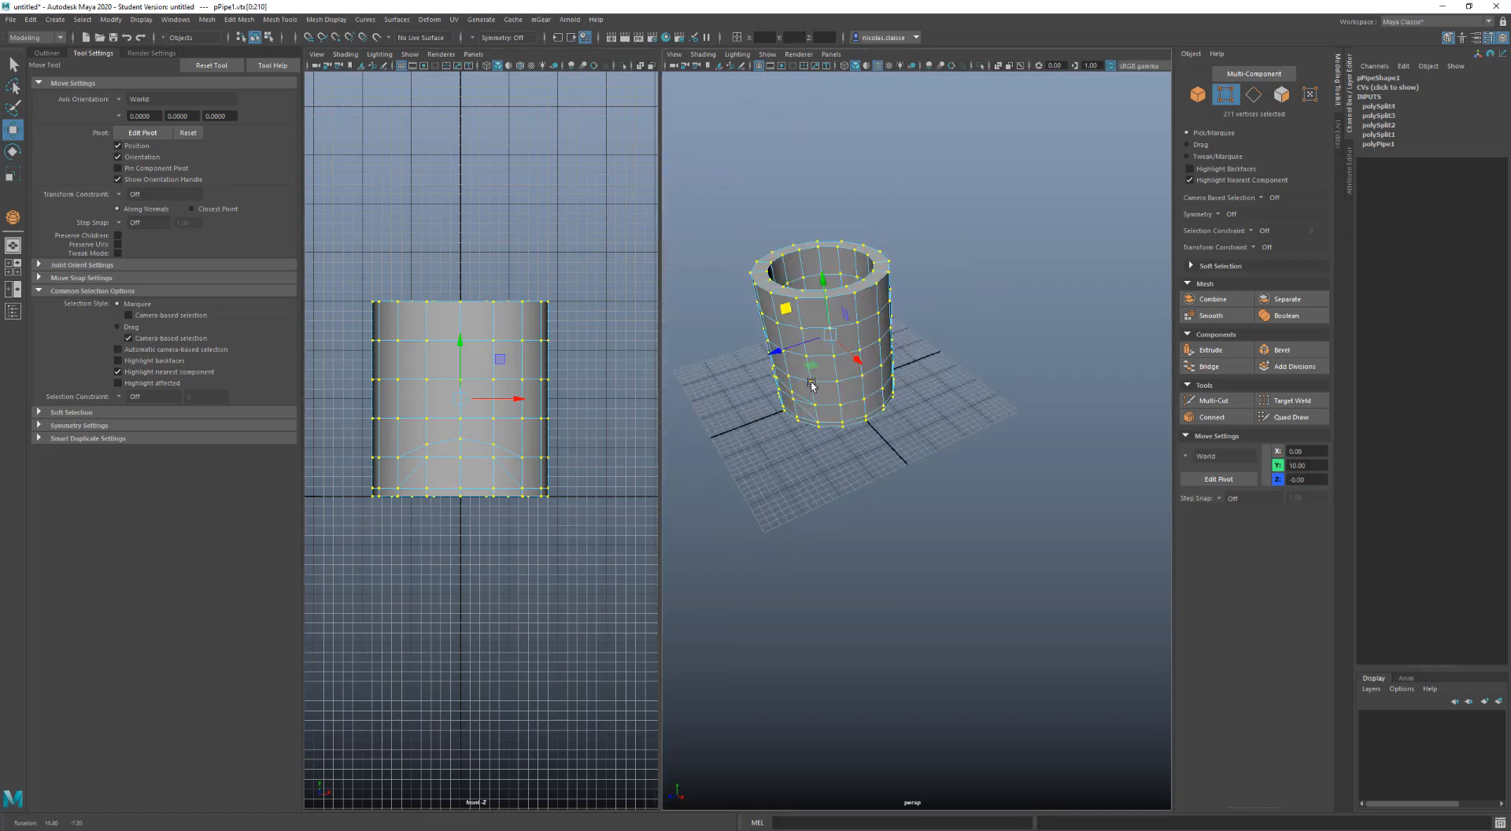
Set Camera Based Selection to On, marquee-select the whole pipe in the front view and inspect the selected vertices in perspective
left_click(1262, 201)
left_click_drag(589, 226, 320, 565)
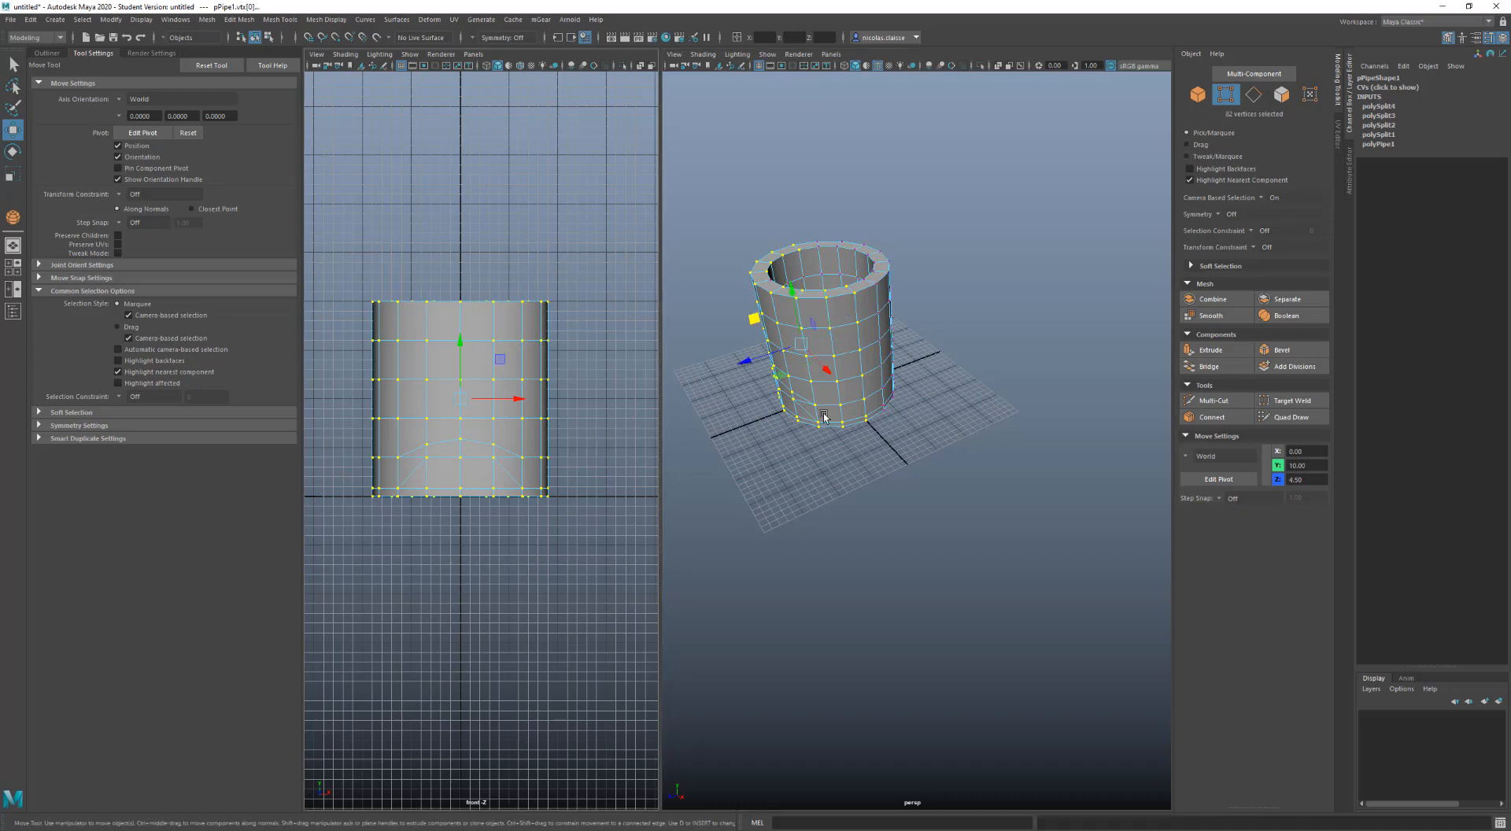
left_click_drag(932, 415, 968, 422, "alt")
middle_click_drag(947, 381, 1027, 363, "alt")
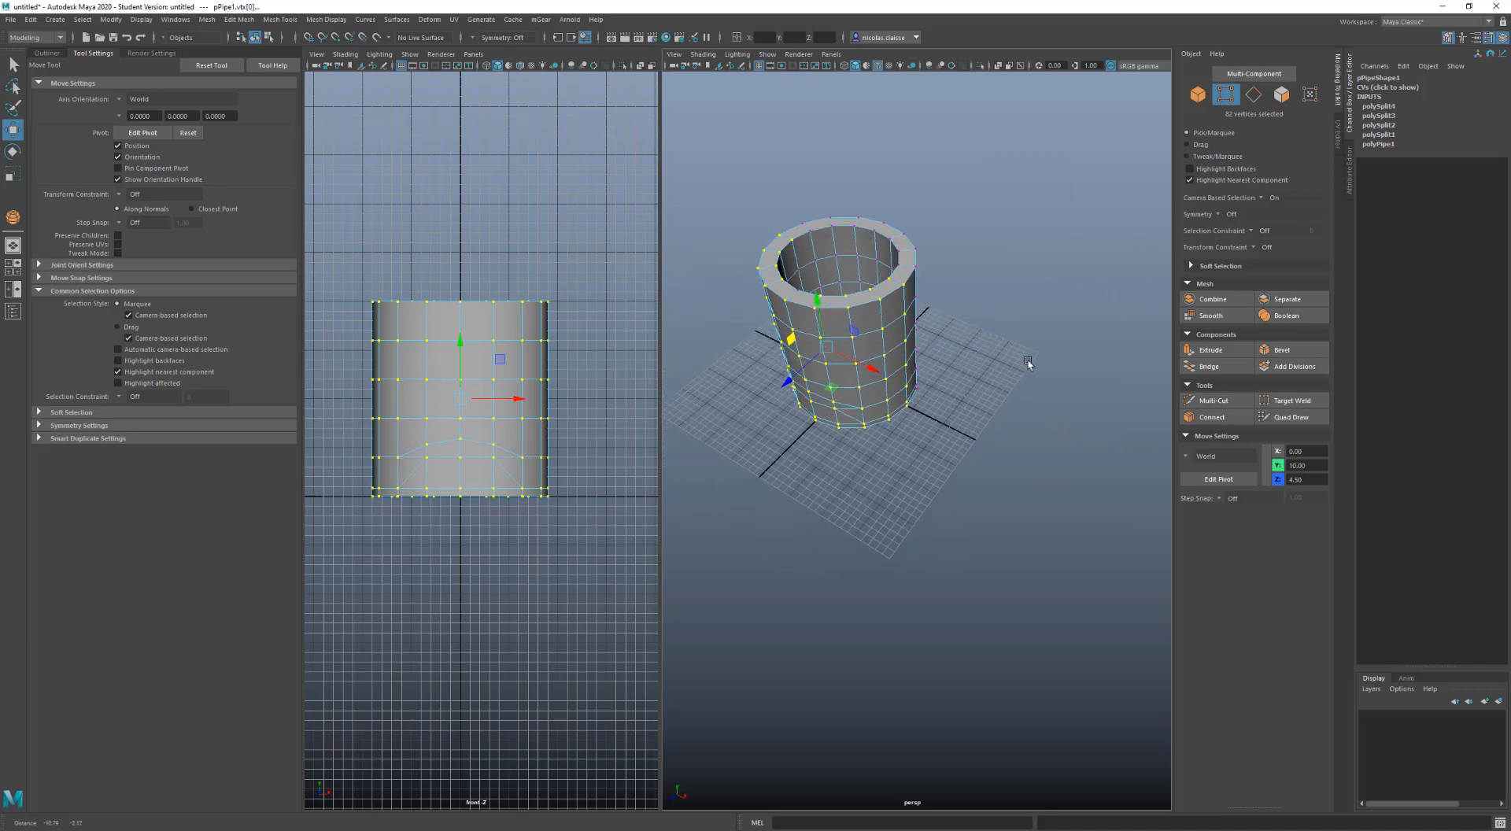
left_click_drag(990, 358, 935, 270, "alt")
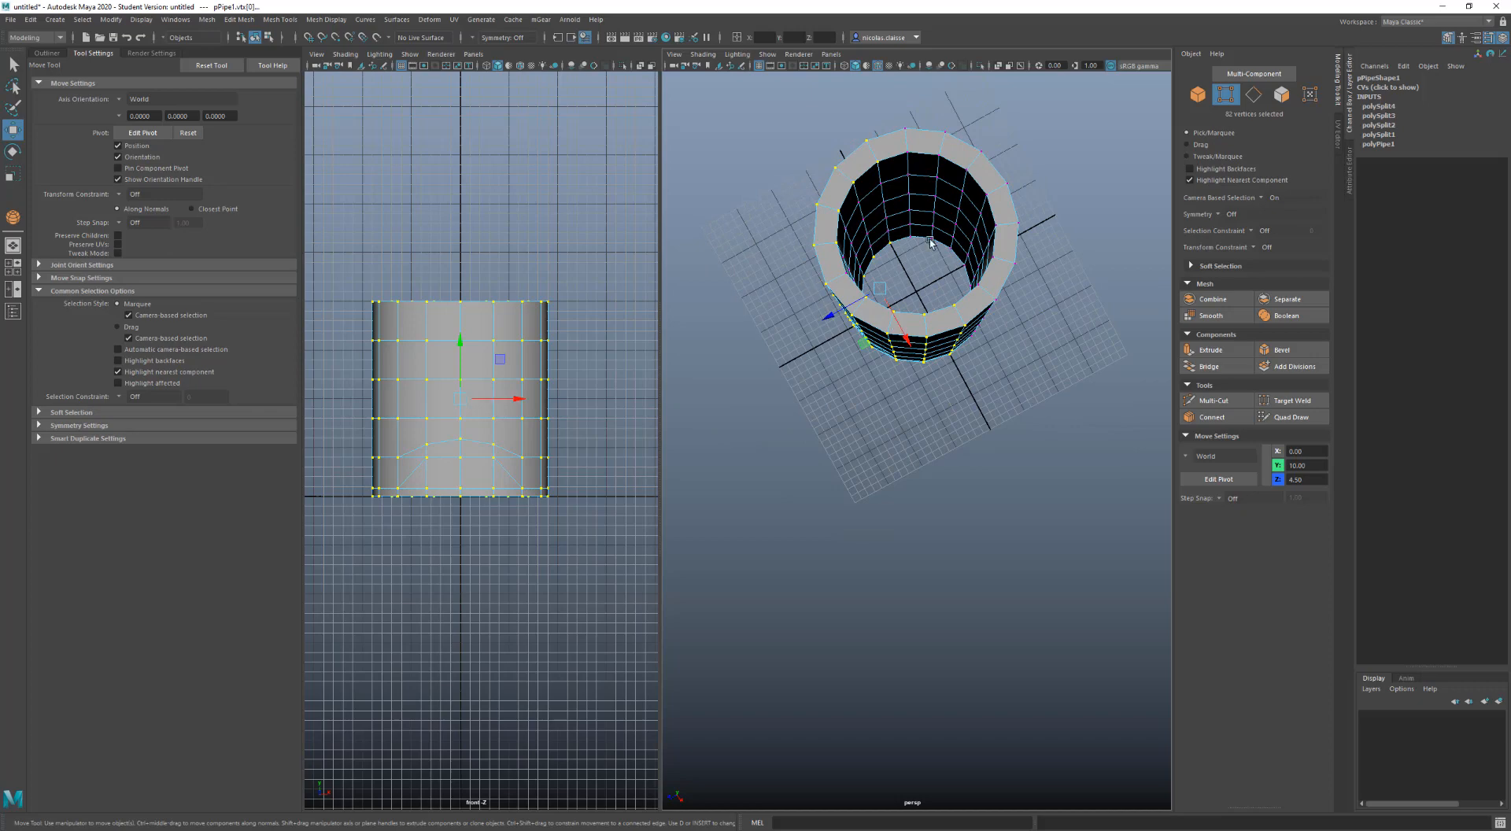
left_click_drag(826, 351, 800, 330, "alt")
middle_click_drag(845, 331, 910, 425, "alt")
scroll(909, 425, "up", 3)
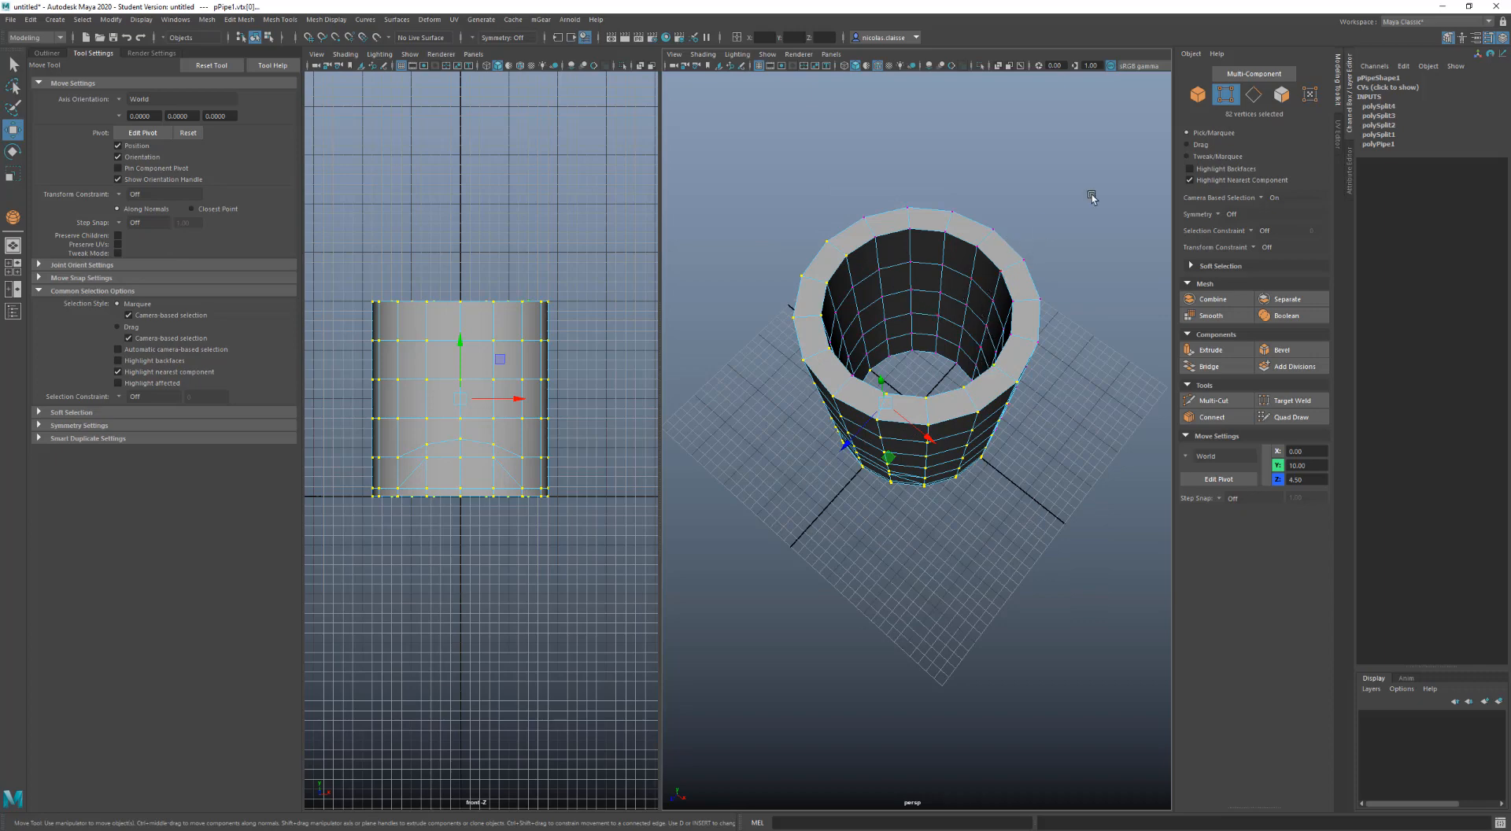
scroll(811, 540, "down", 3)
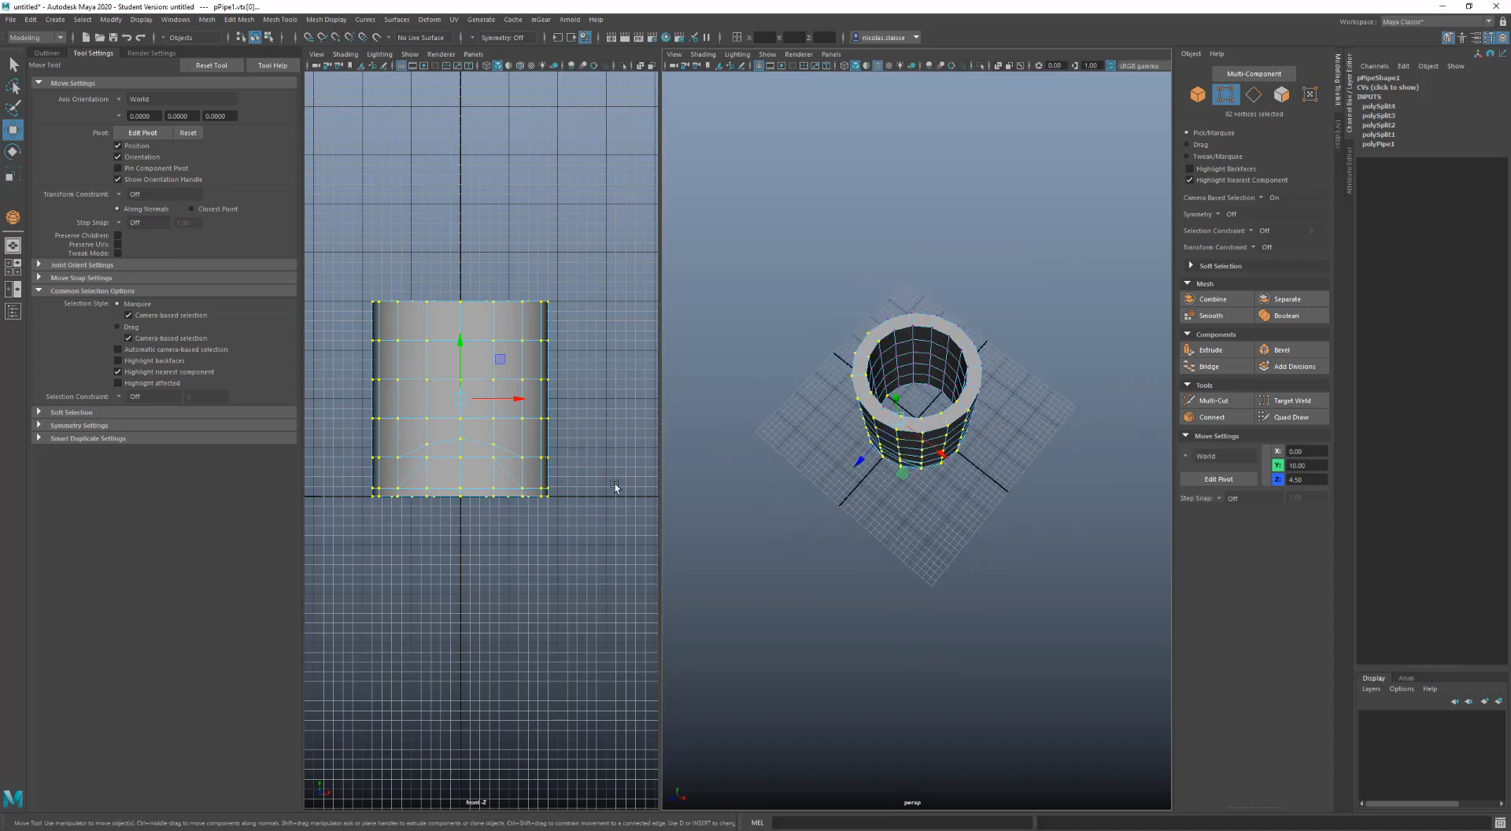
Clear the selection and marquee-select the two middle vertex rows of the pipe in the front view
left_click(583, 432)
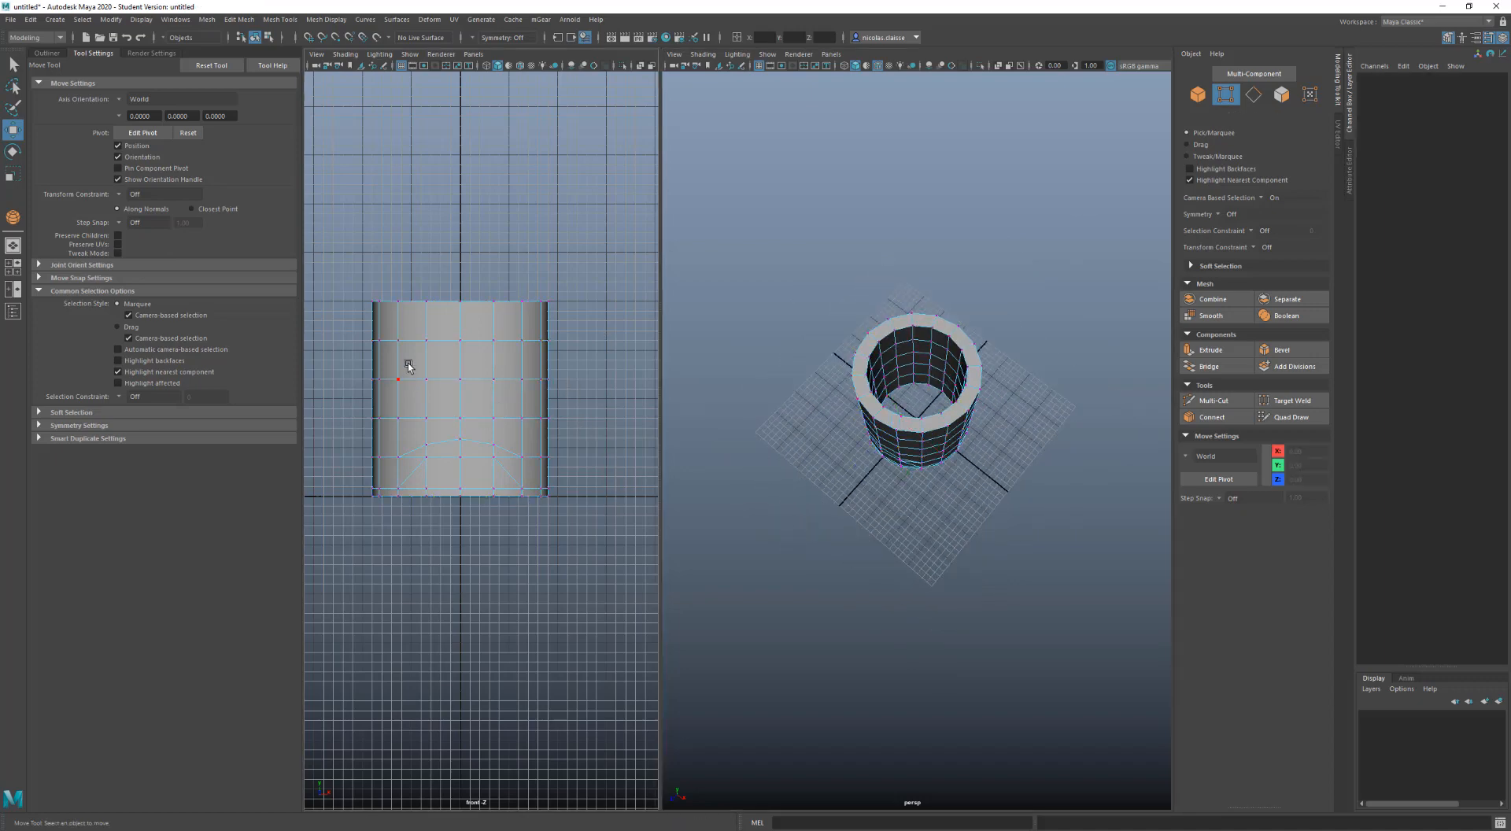
left_click_drag(343, 362, 598, 427)
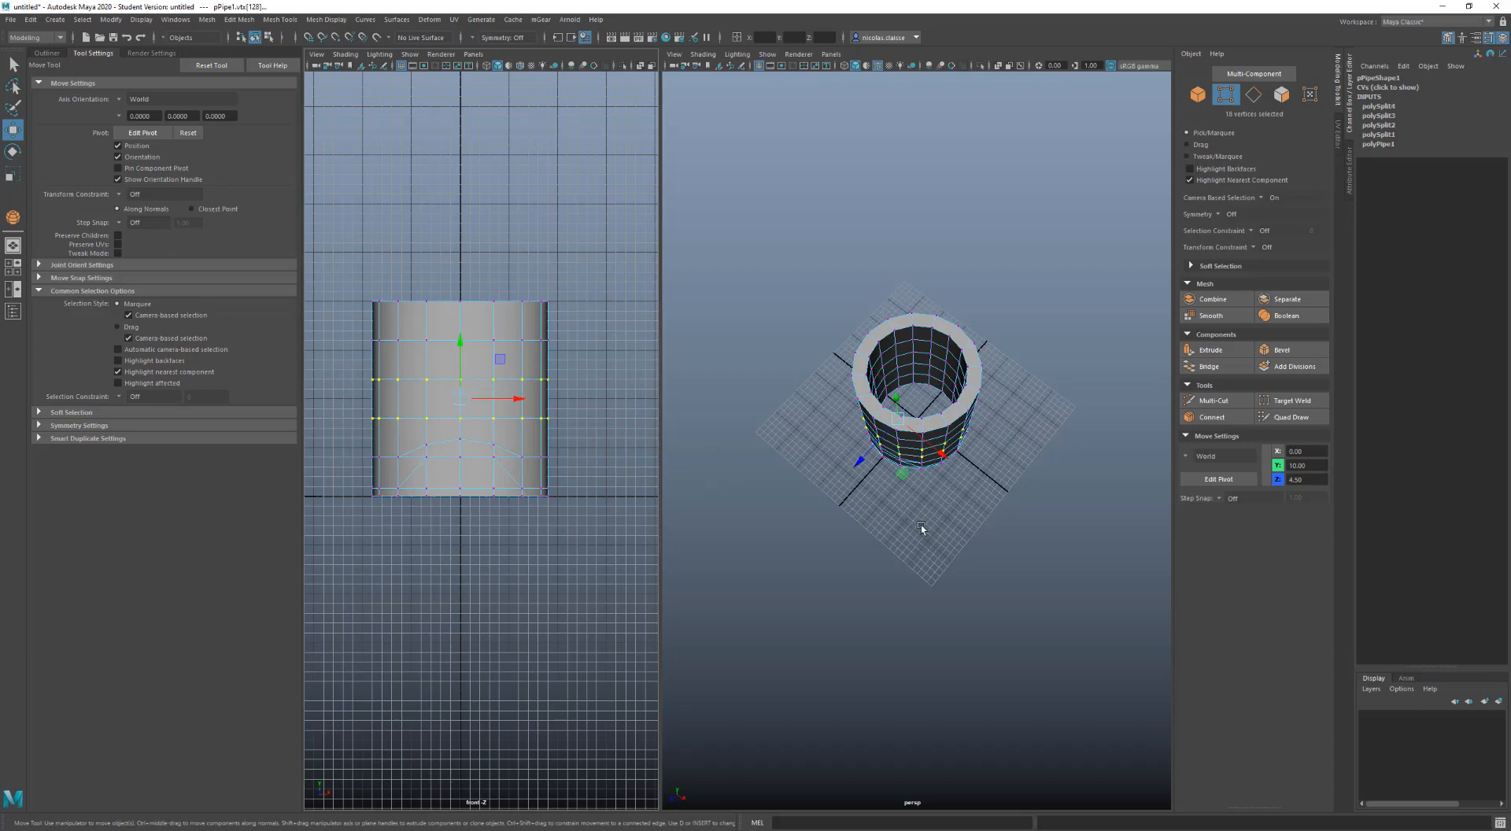
left_click_drag(923, 477, 956, 442, "alt")
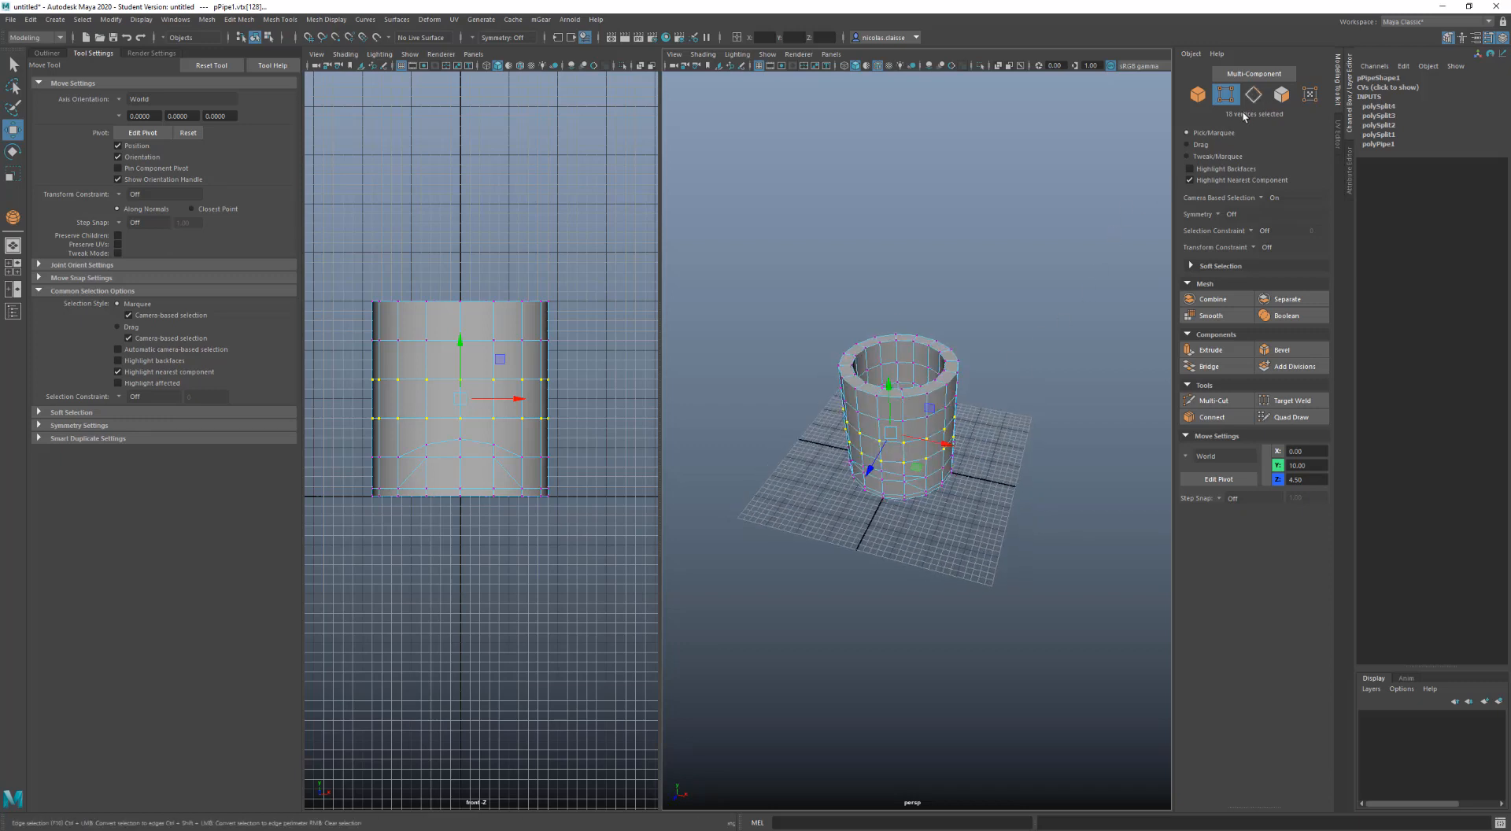
Set Camera Based Selection to Auto and marquee-select the whole pipe's vertices in the front view
left_click(1261, 199)
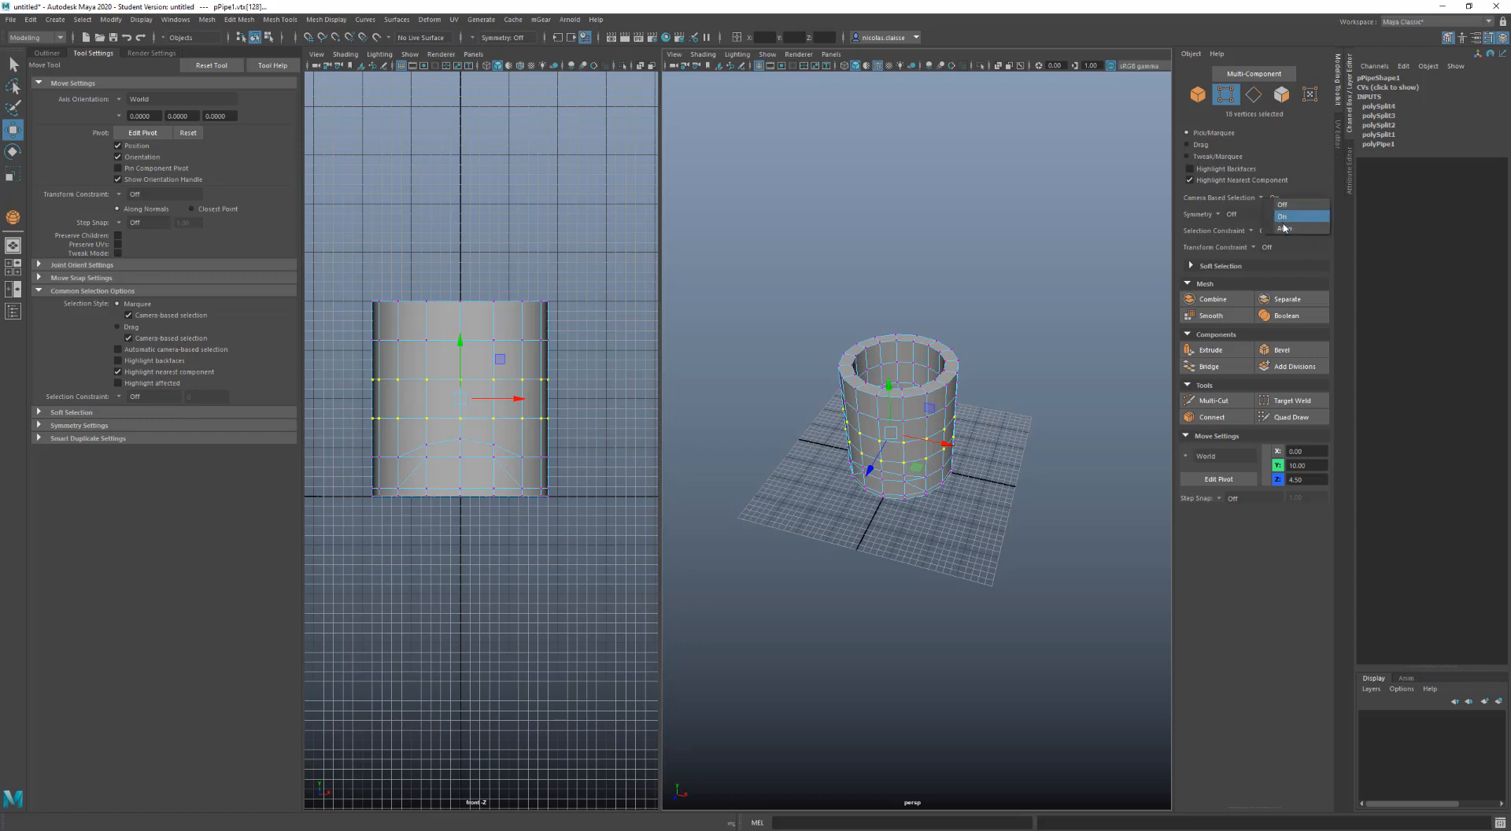
left_click(1285, 227)
left_click(586, 267)
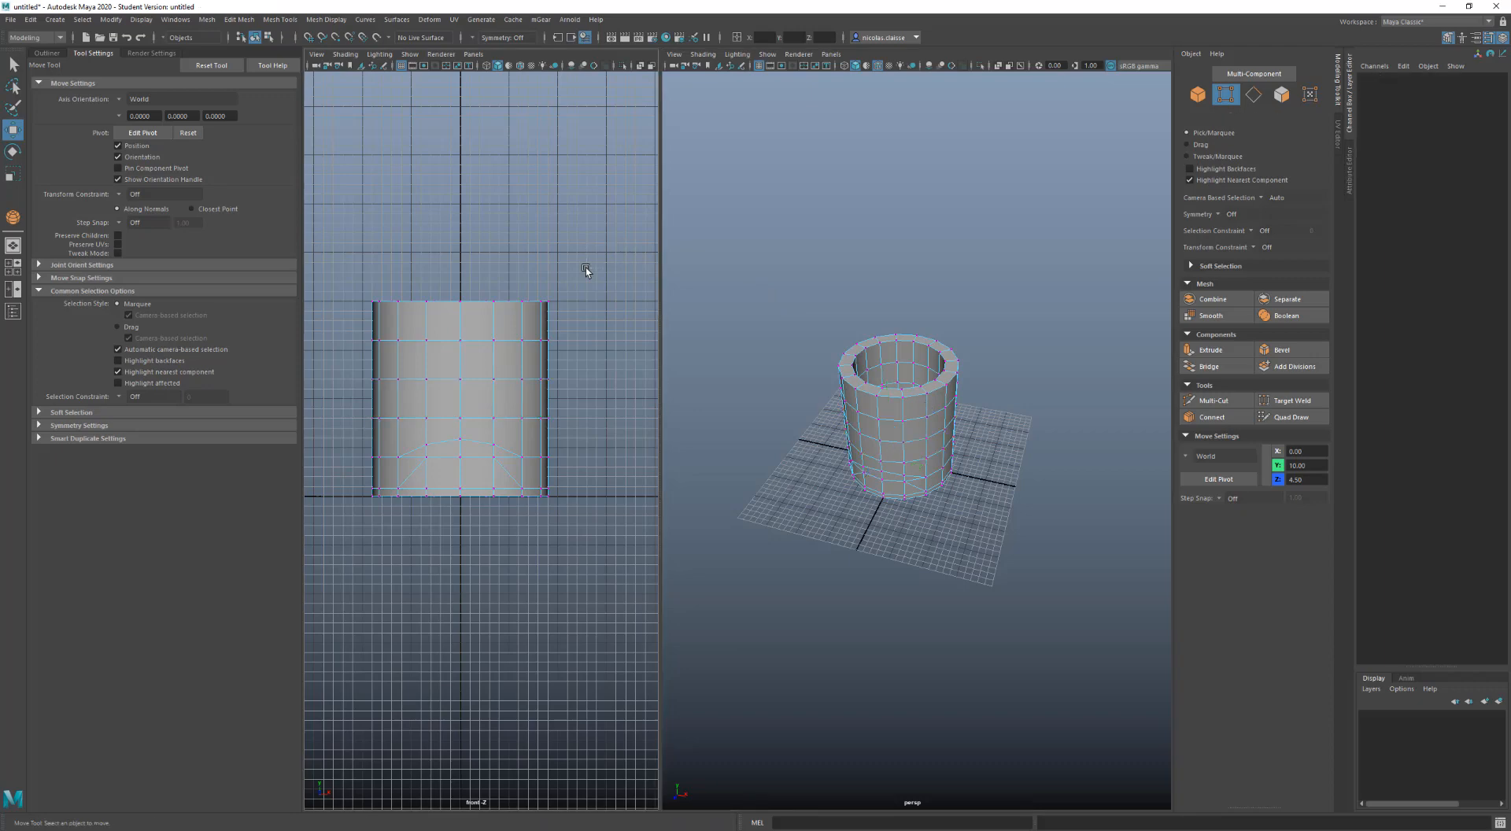
left_click_drag(529, 282, 490, 333)
left_click_drag(323, 271, 654, 631)
mouse_move(983, 487)
left_mouse_down("alt")
mouse_move(819, 523)
mouse_move(780, 496)
mouse_move(837, 476)
mouse_move(964, 473)
left_mouse_up("alt")
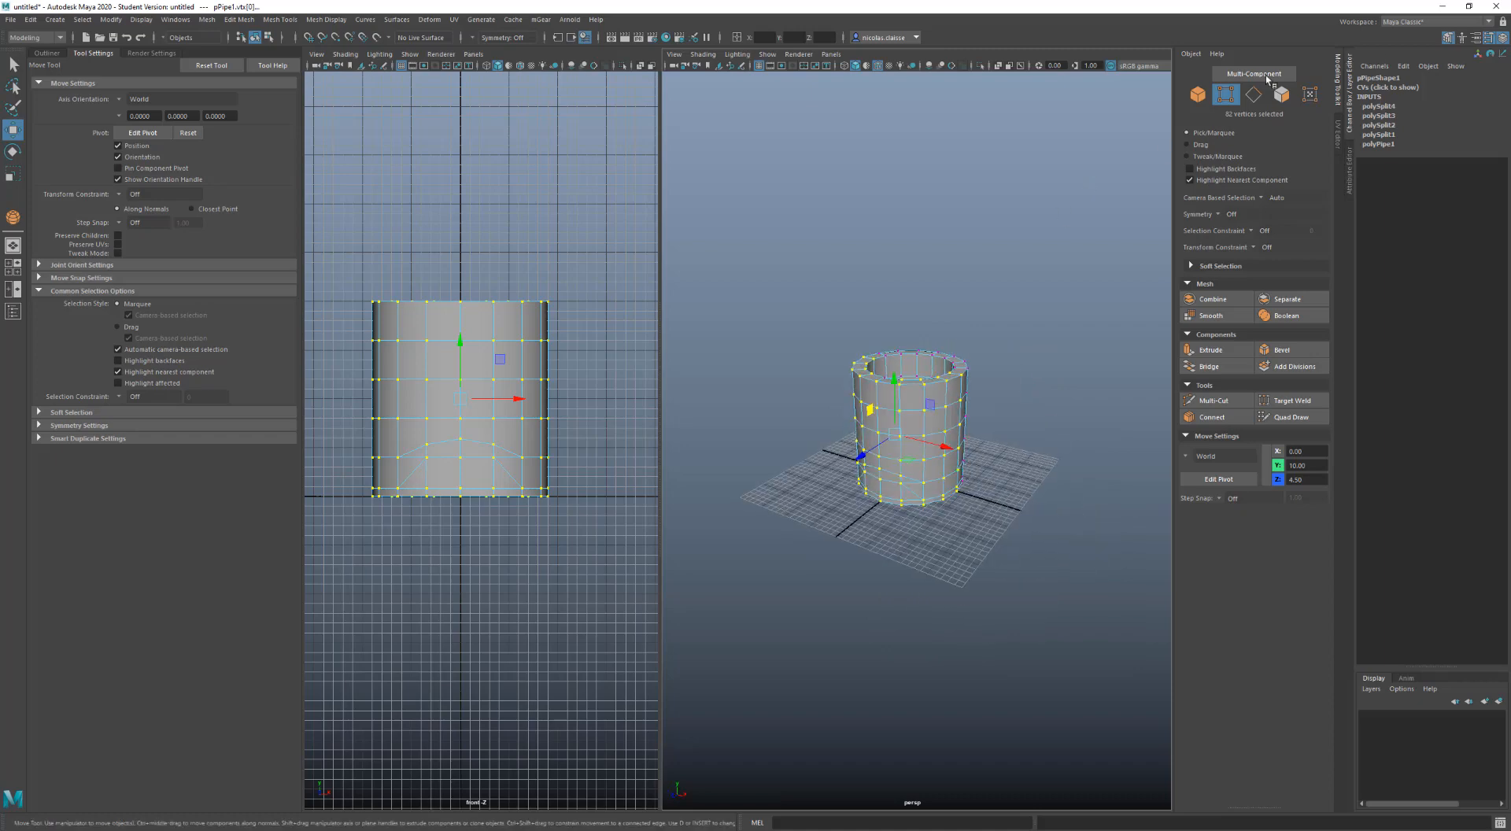
Set Camera Based Selection back to Off and marquee-select the pipe's vertex ring just below the top rim in the front view
left_click(1263, 198)
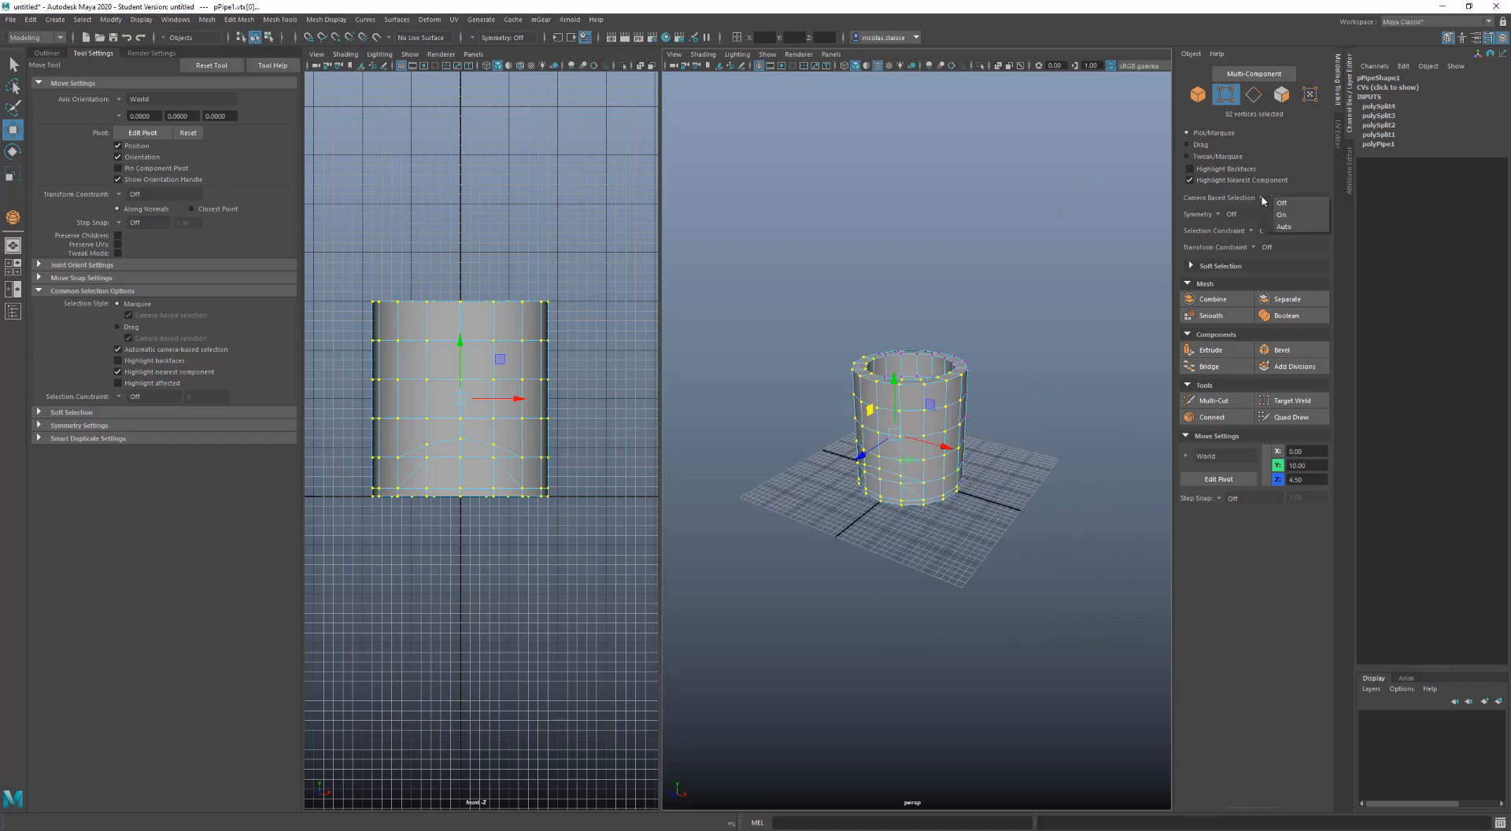
left_click(1283, 203)
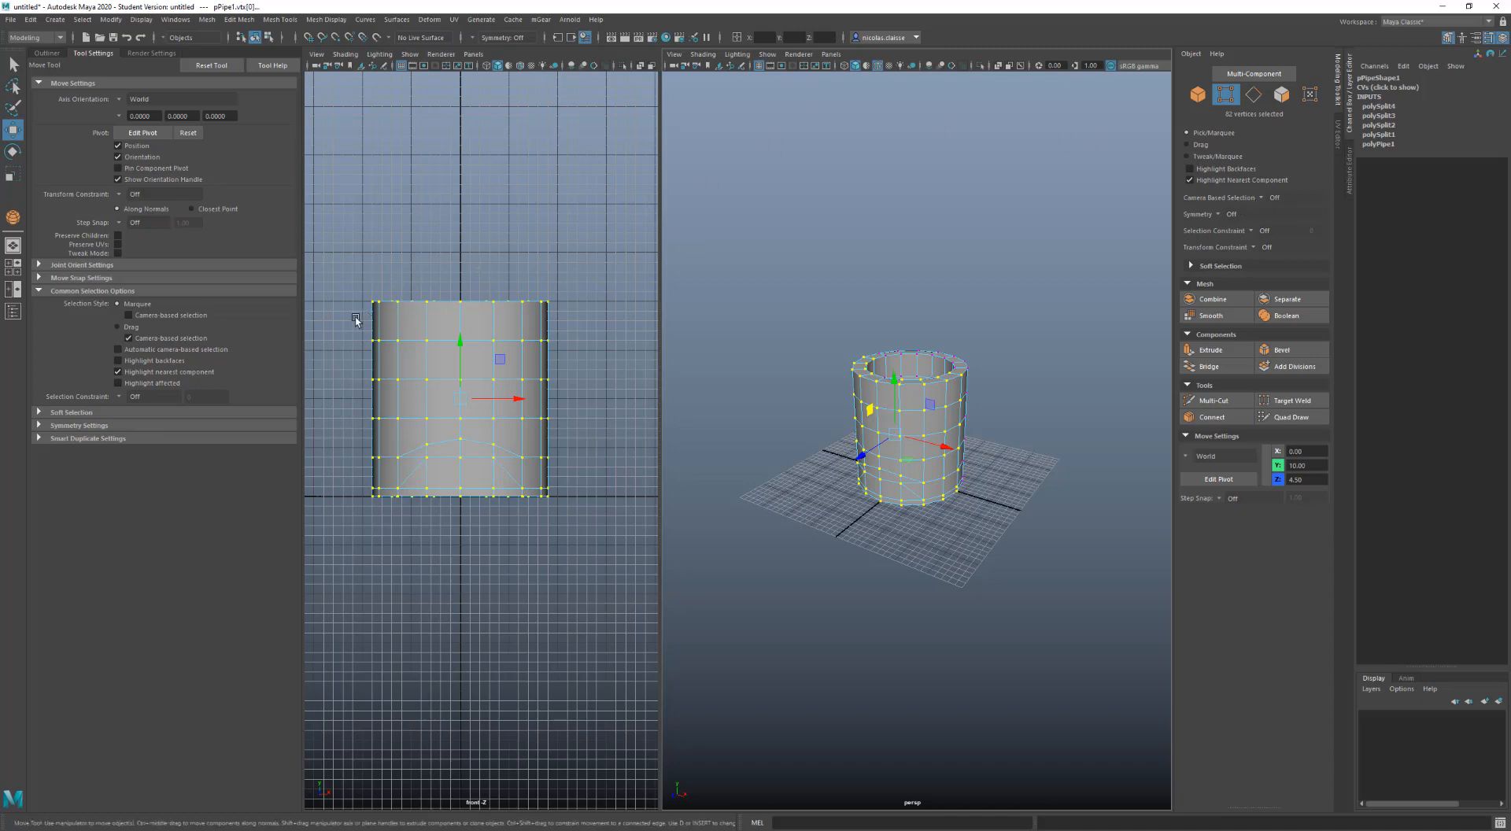
left_click_drag(356, 320, 605, 347)
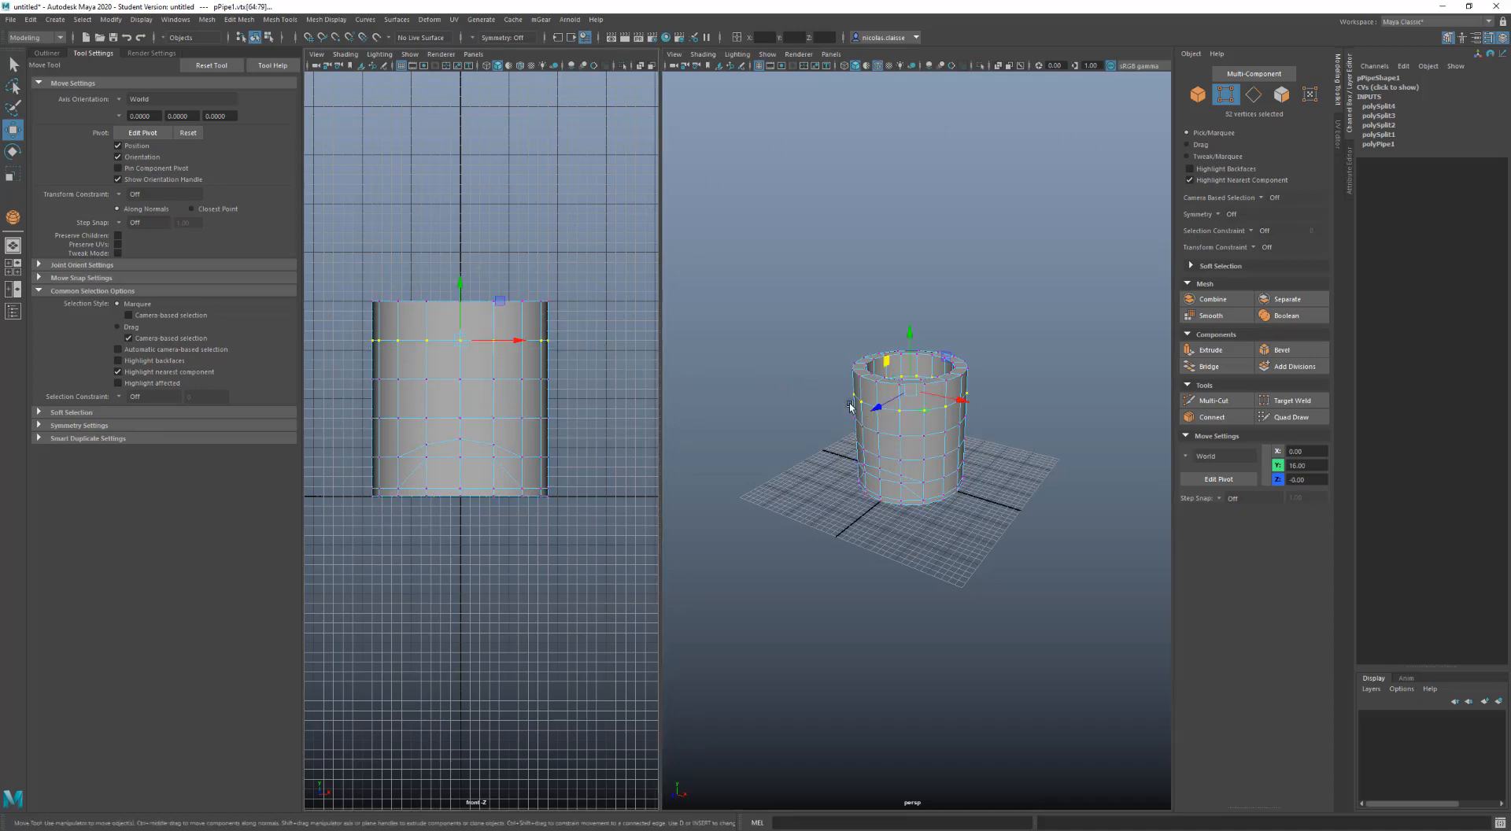
left_click_drag(850, 406, 912, 416, "alt")
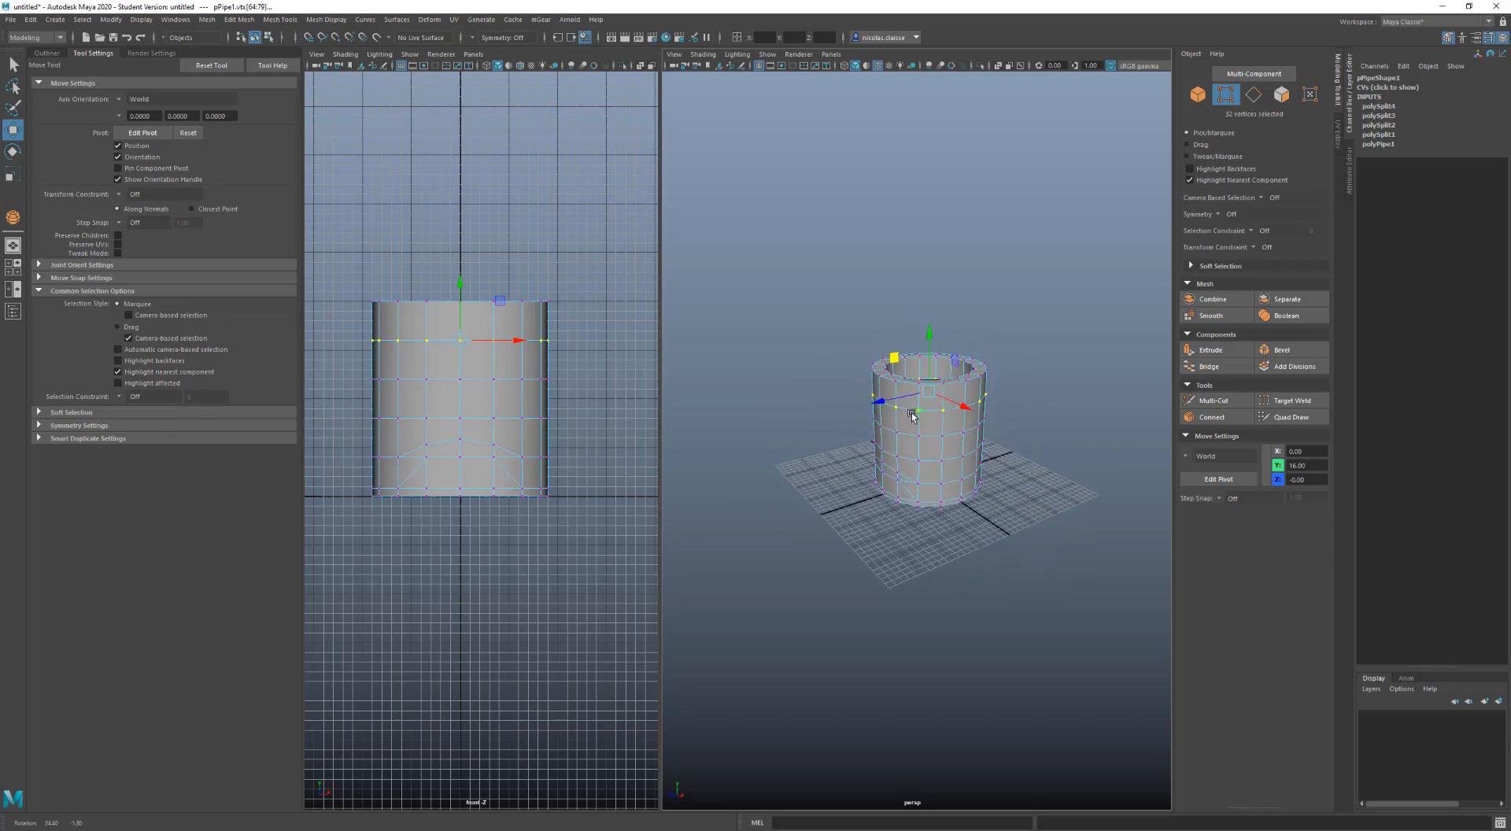
right_click_drag(912, 415, 1043, 511, "alt")
middle_click_drag(990, 275, 974, 346, "alt")
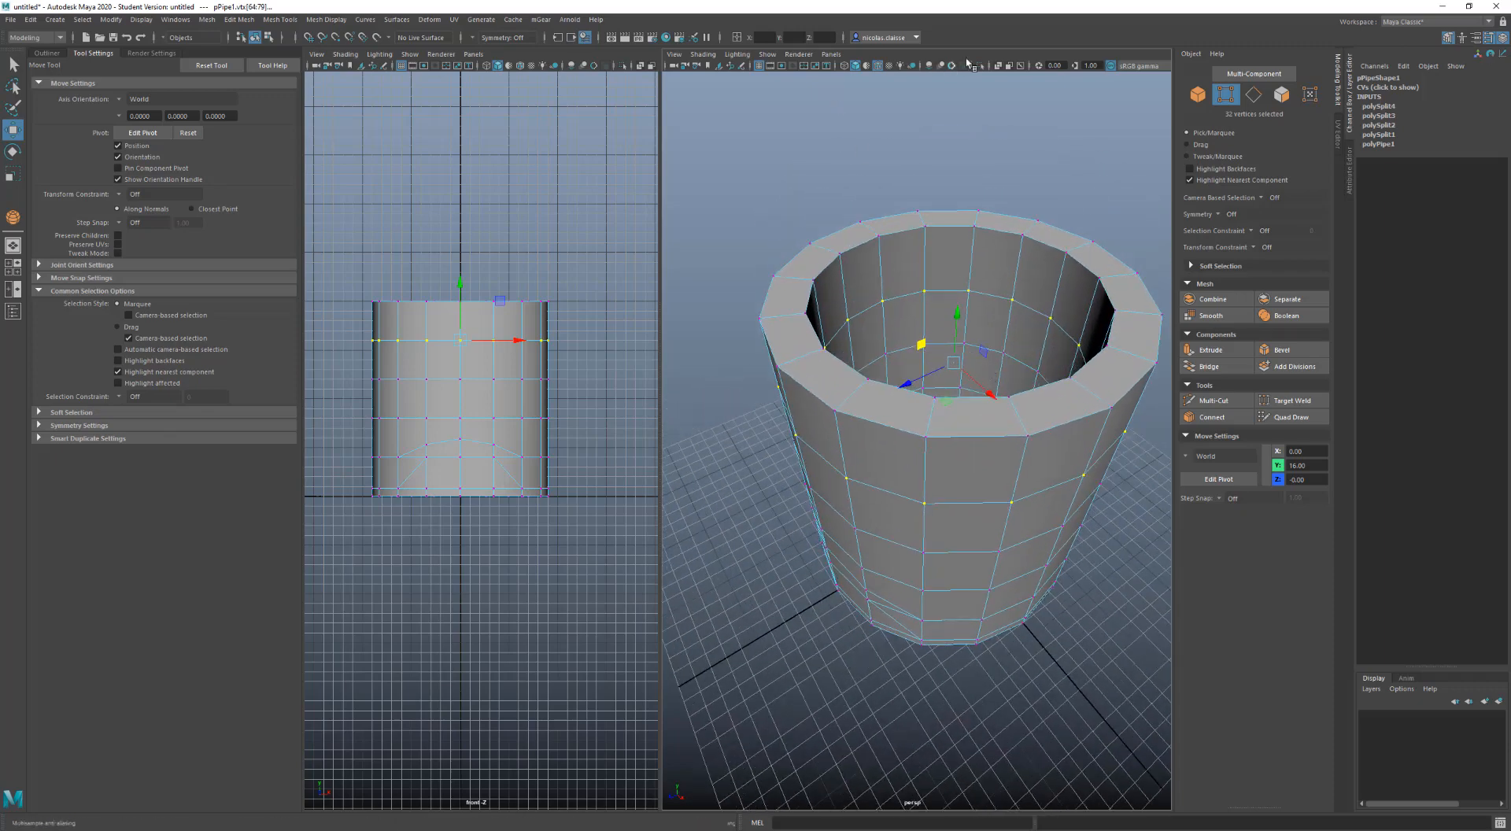
Turn on X-Ray display in the perspective view and marquee-select the pipe's second vertex ring below the rim
left_click(997, 66)
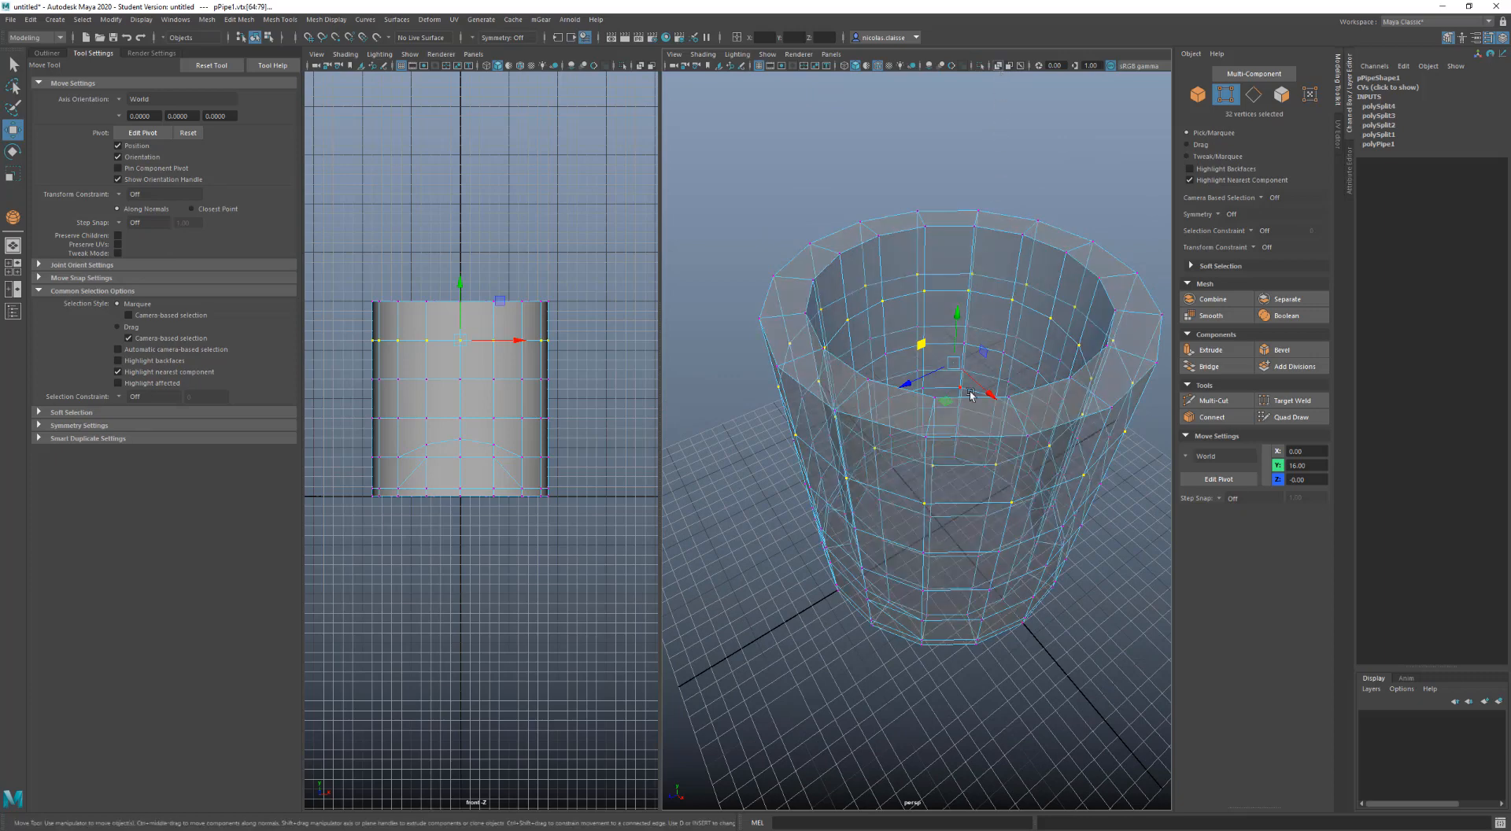
left_click_drag(984, 299, 974, 358, "alt")
left_click_drag(936, 496, 935, 479, "alt")
left_click_drag(760, 435, 1144, 495)
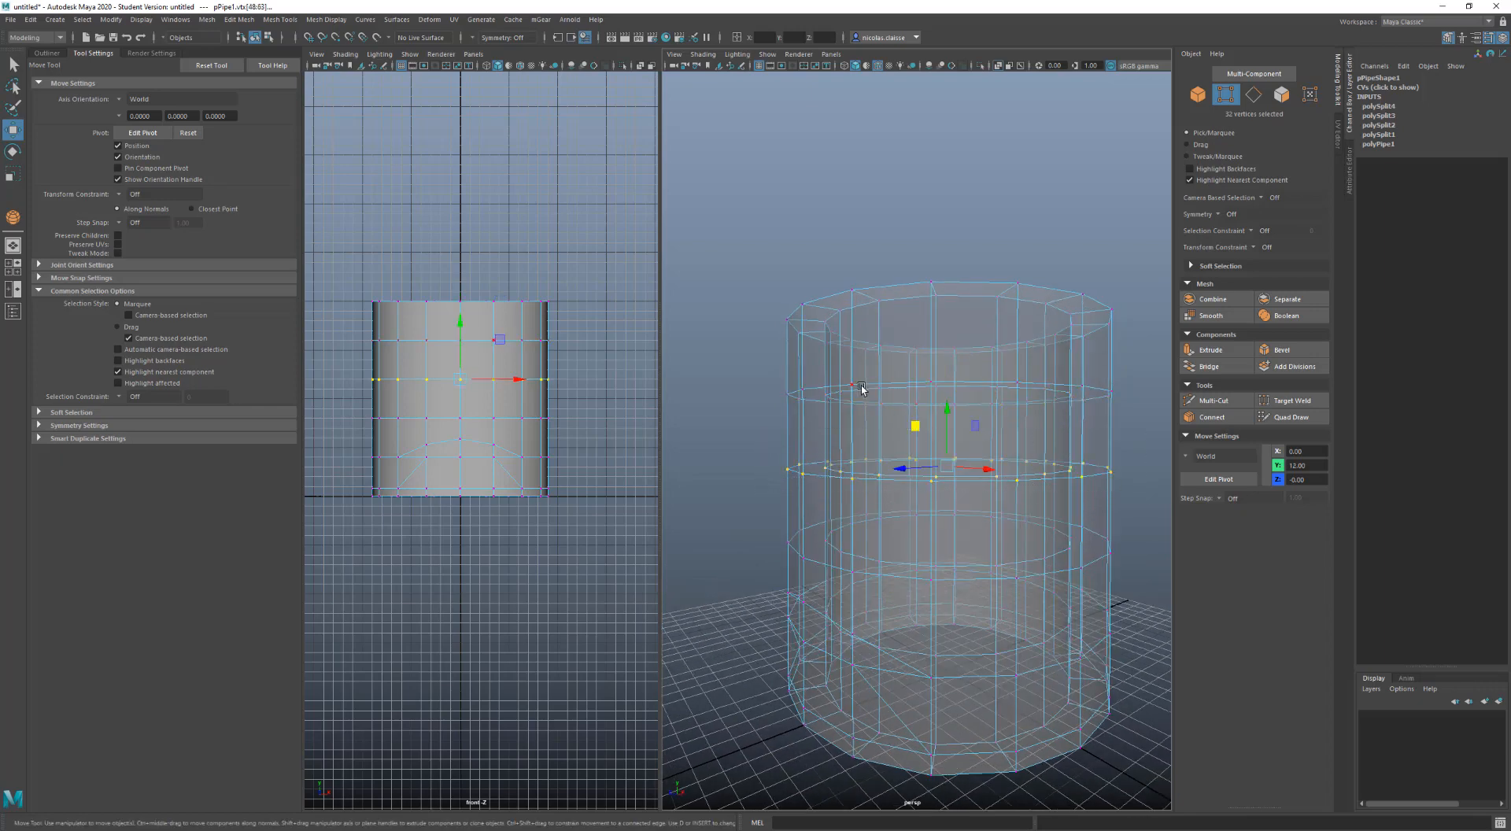
left_click_drag(869, 400, 868, 396, "alt")
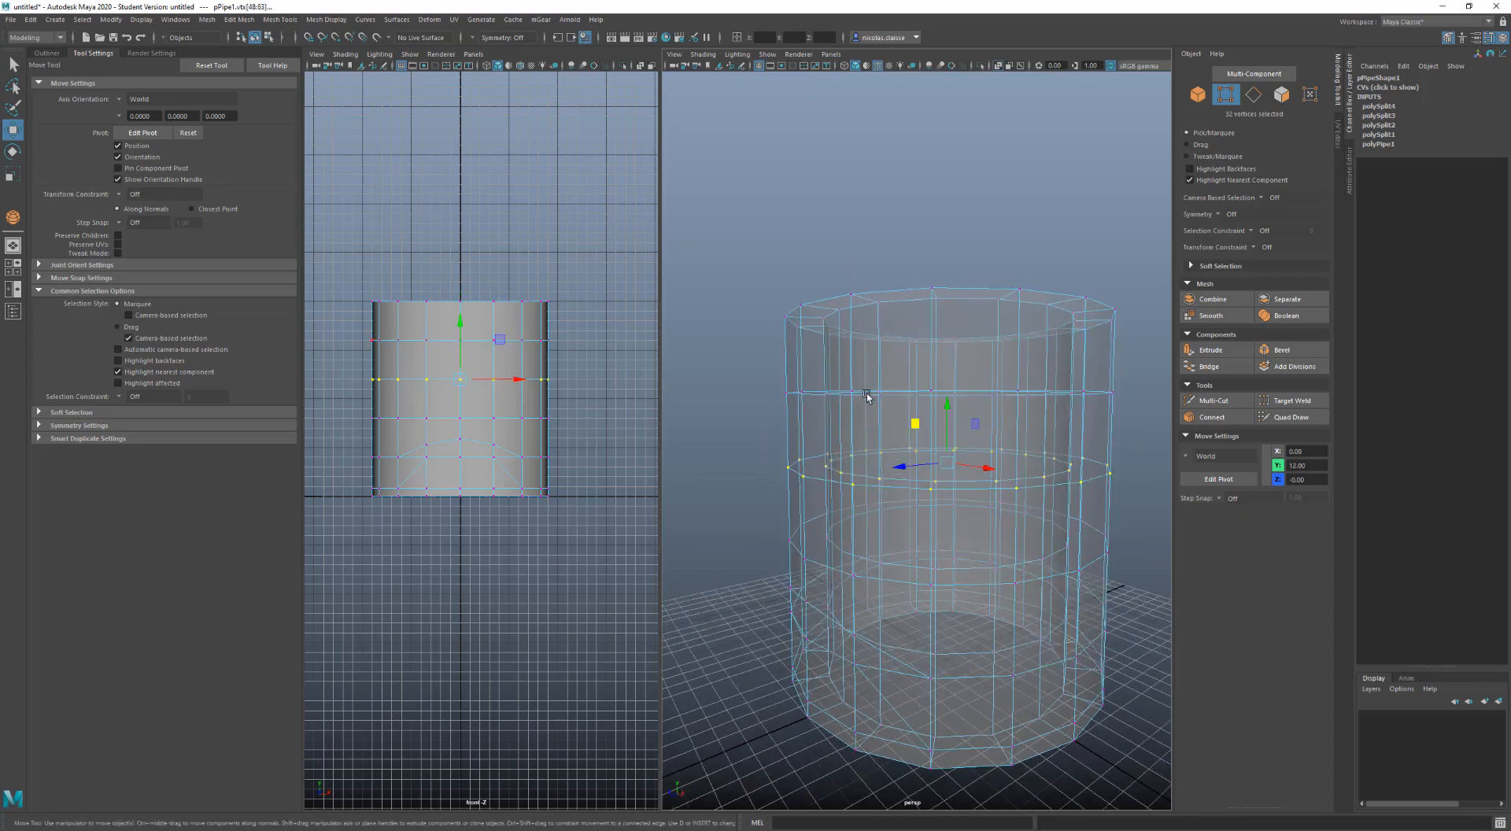
Switch the perspective view to wireframe and marquee-select the pipe's first vertex ring below the rim
left_click(844, 69)
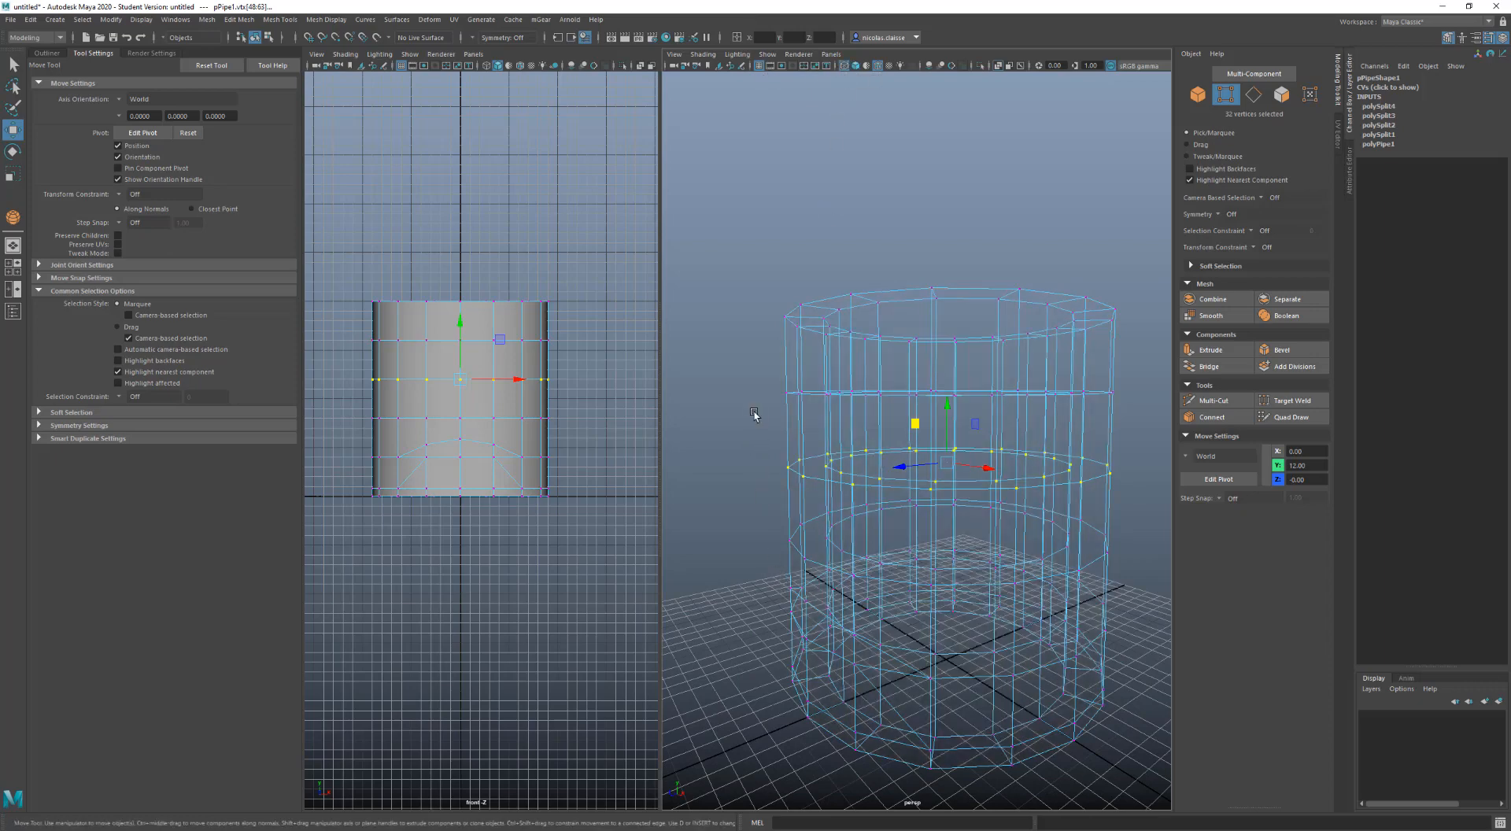
left_click_drag(753, 411, 1169, 361)
mouse_move(956, 425)
left_mouse_down("alt")
mouse_move(975, 420)
mouse_move(958, 415)
left_mouse_up("alt")
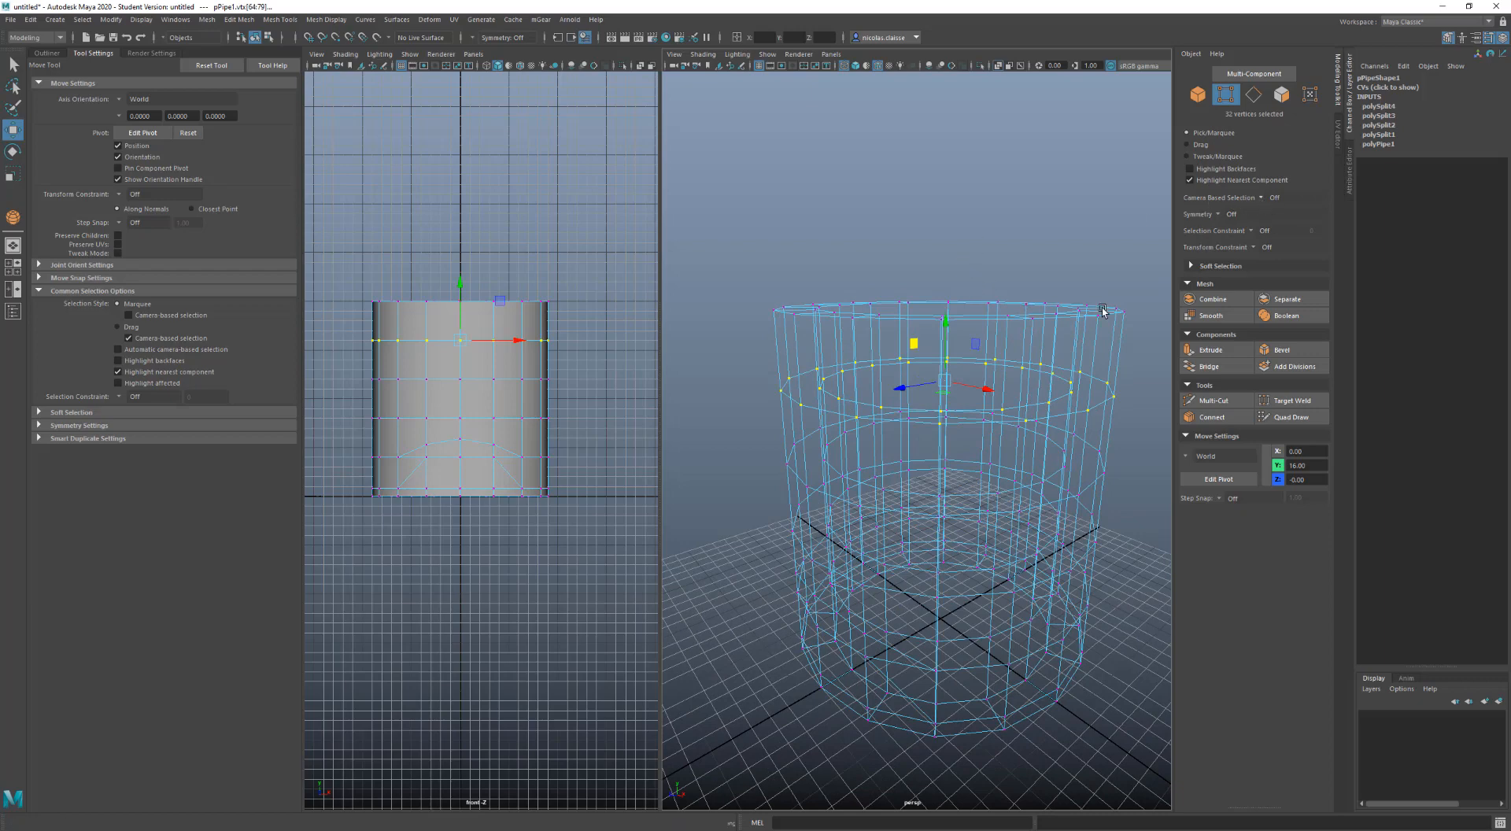
left_click_drag(931, 418, 914, 347, "alt")
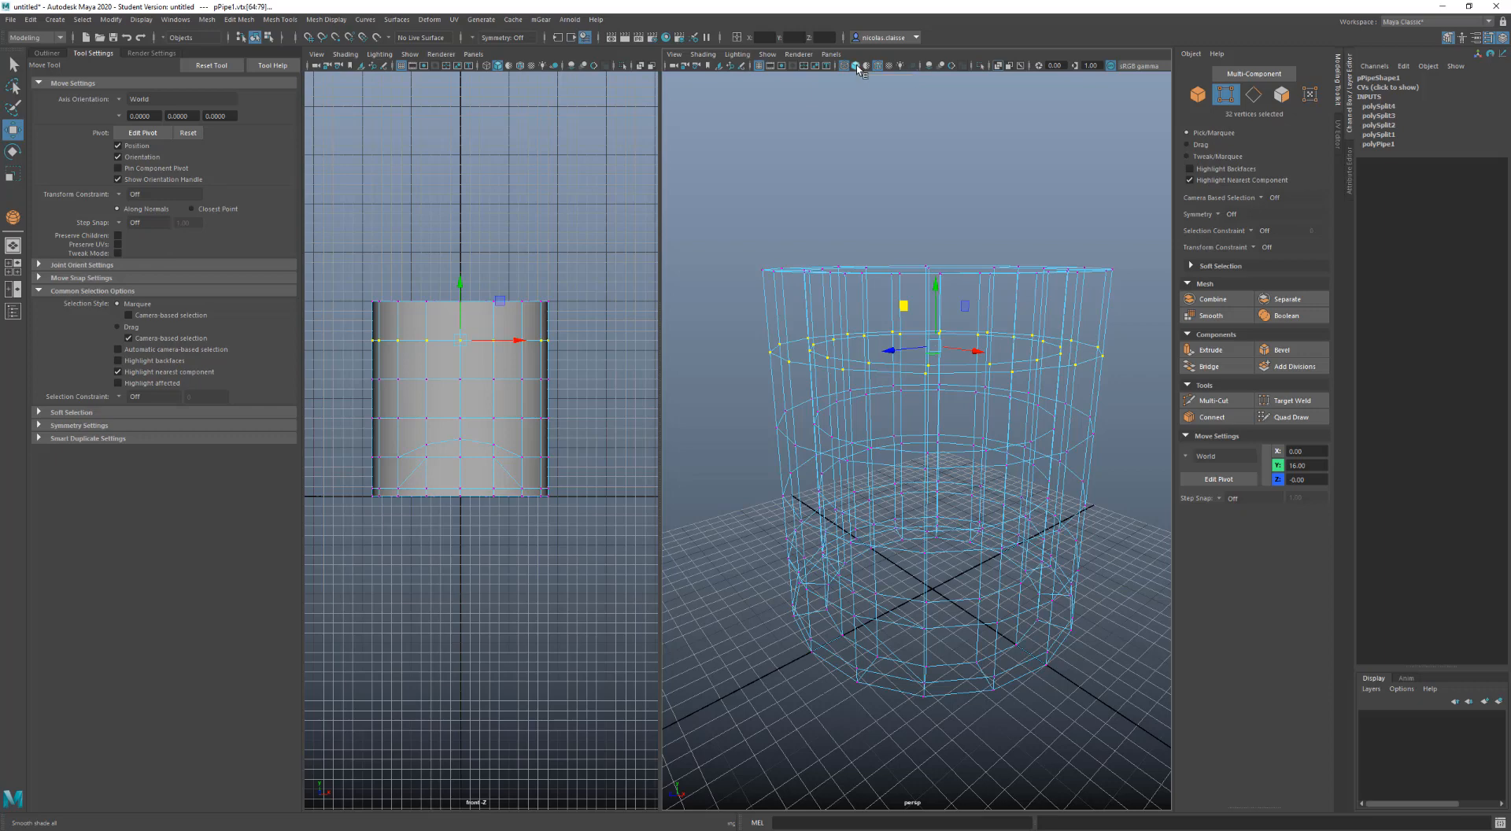
Turn Camera Based Selection on and return the perspective view to opaque shaded display
left_click(1264, 200)
left_click(1278, 214)
left_click_drag(849, 450, 855, 480, "alt")
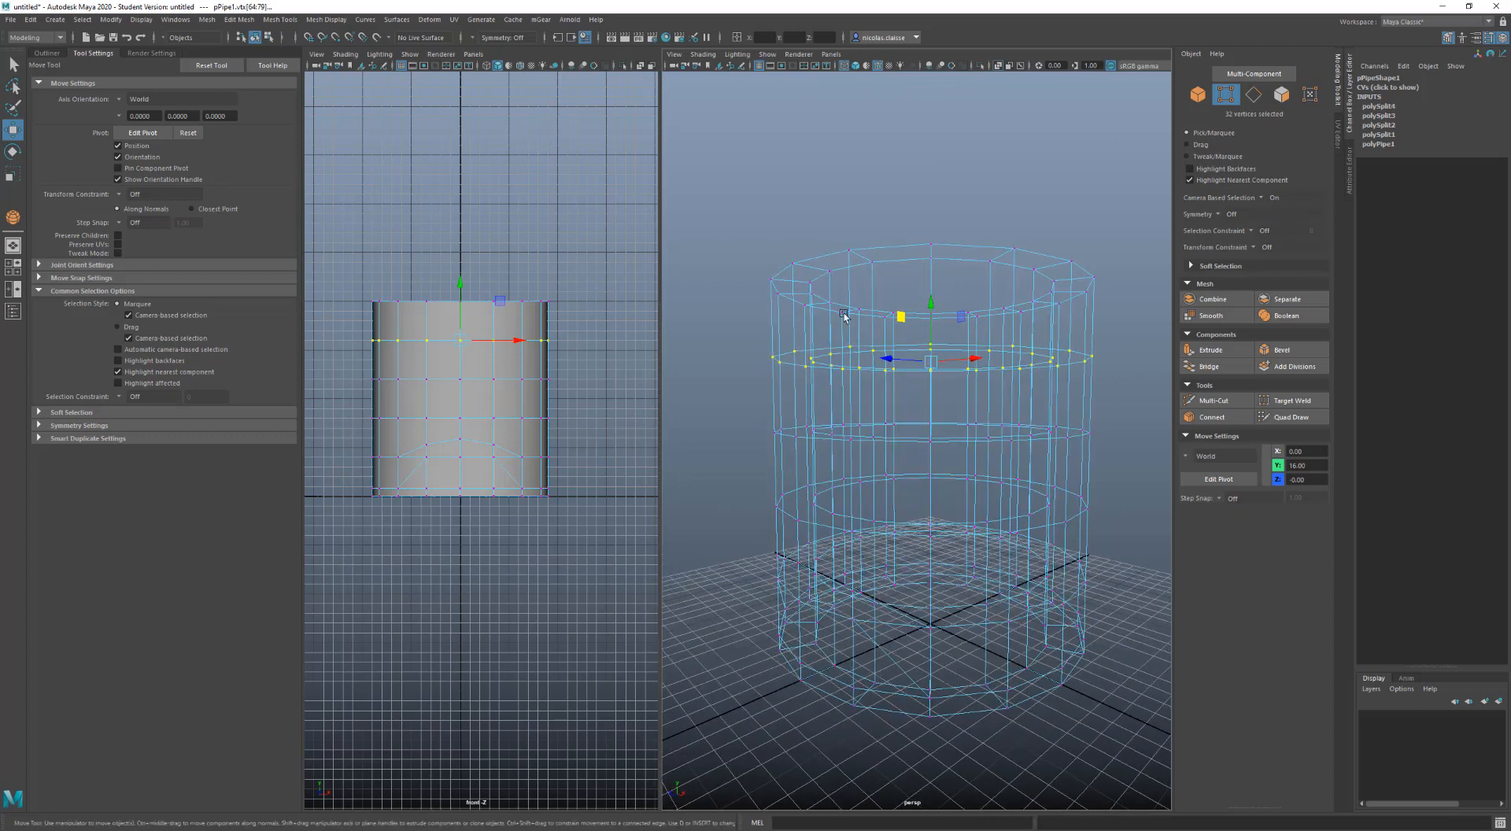
left_click(856, 66)
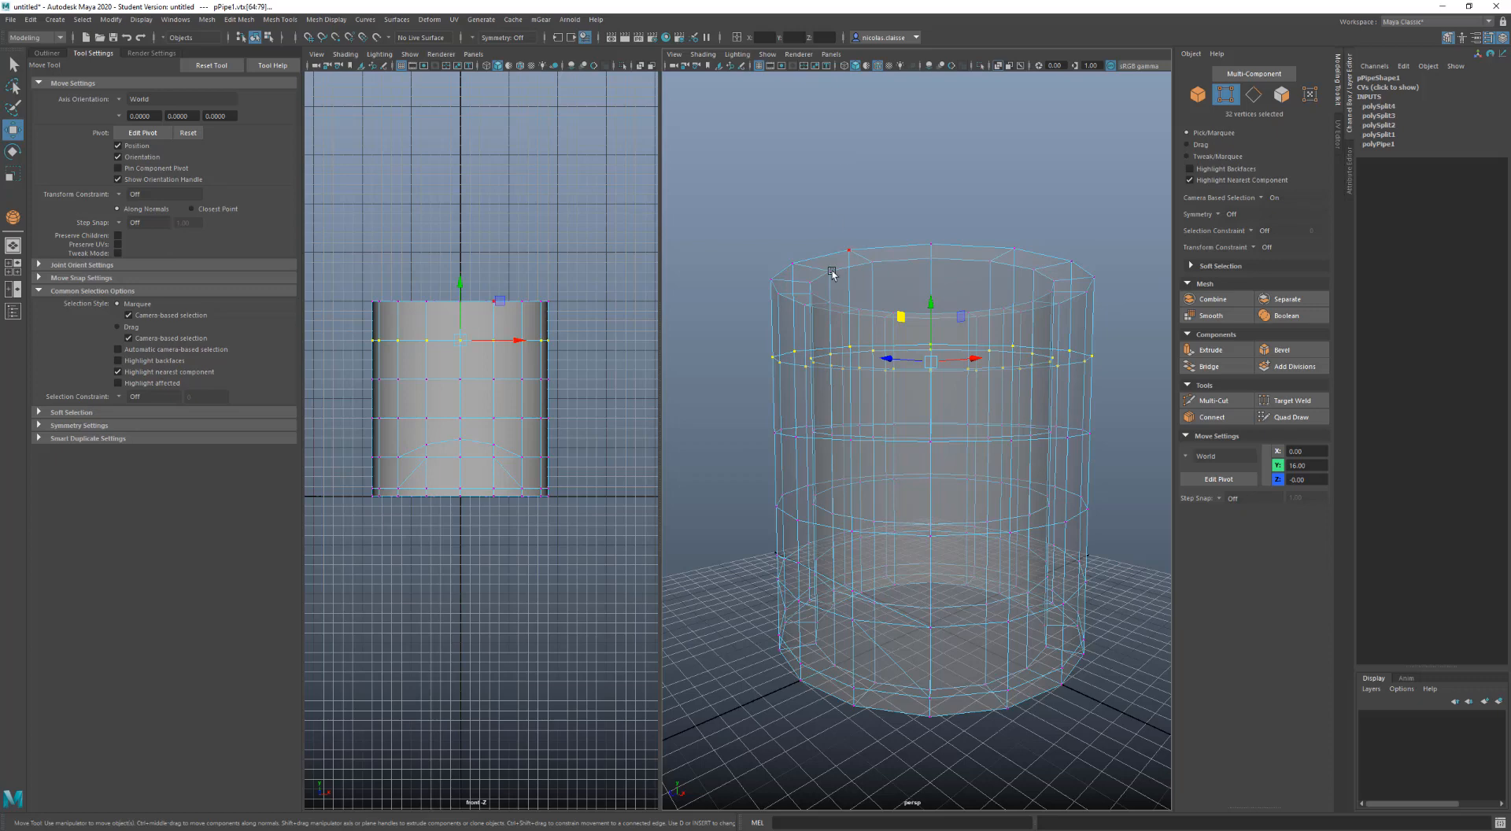
left_click(1009, 65)
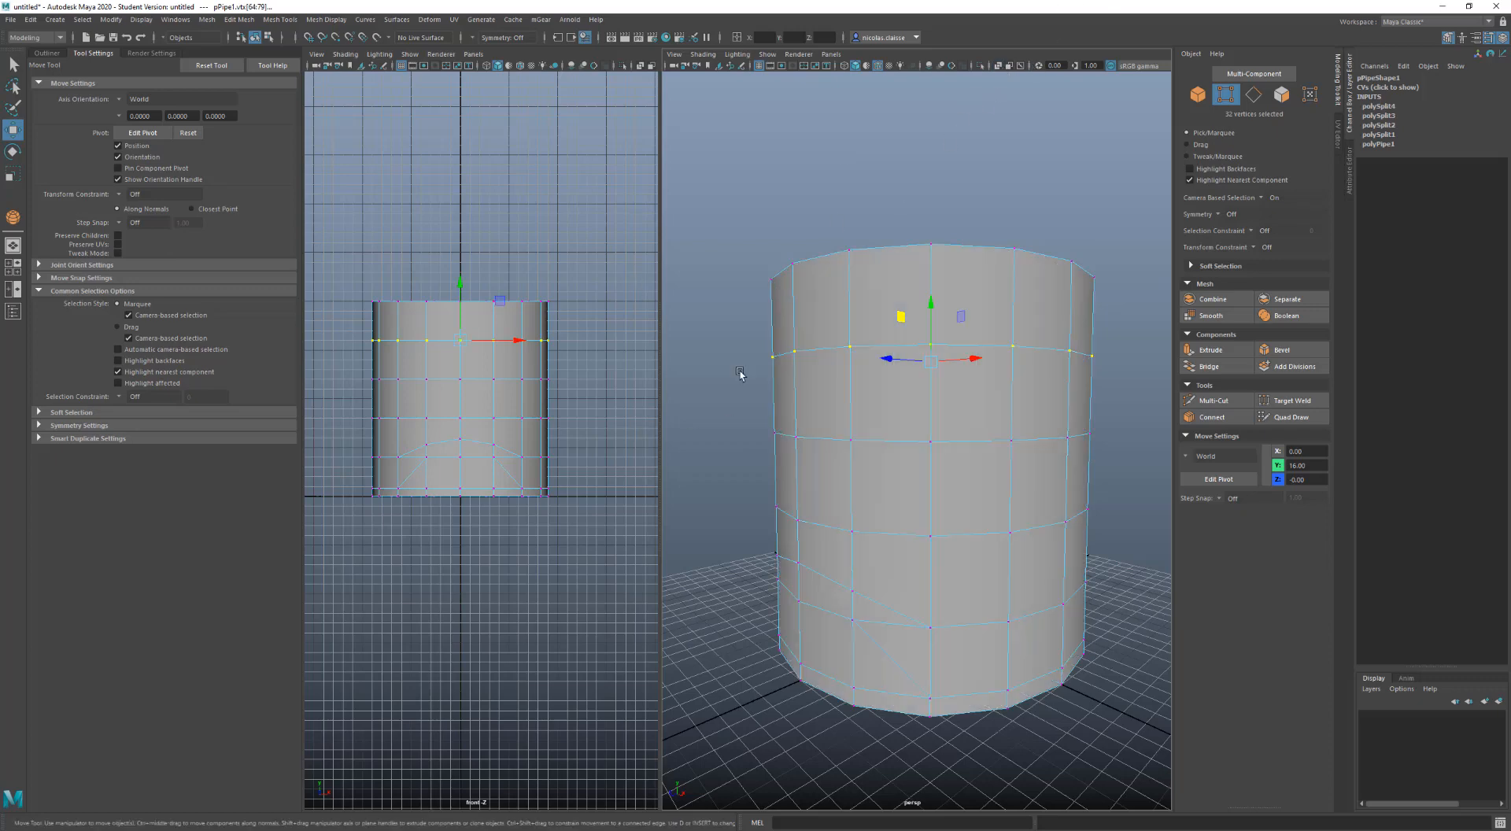
Marquee-select the camera-facing vertices of the pipe's second ring below the rim, try moving them upward, and undo the move
left_click_drag(734, 397, 1105, 450)
left_click_drag(935, 375, 935, 358)
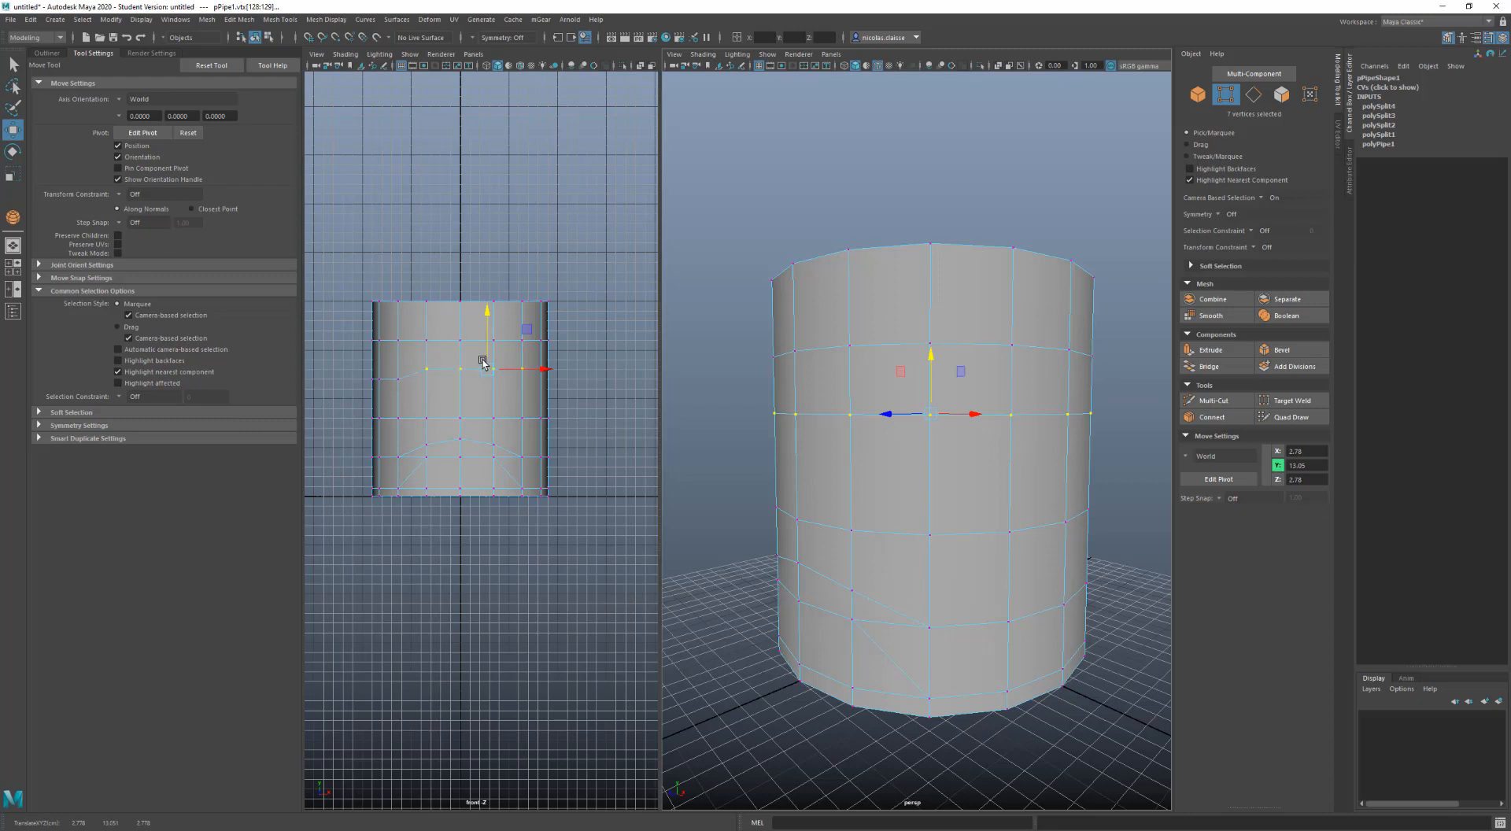
key("ctrl+z")
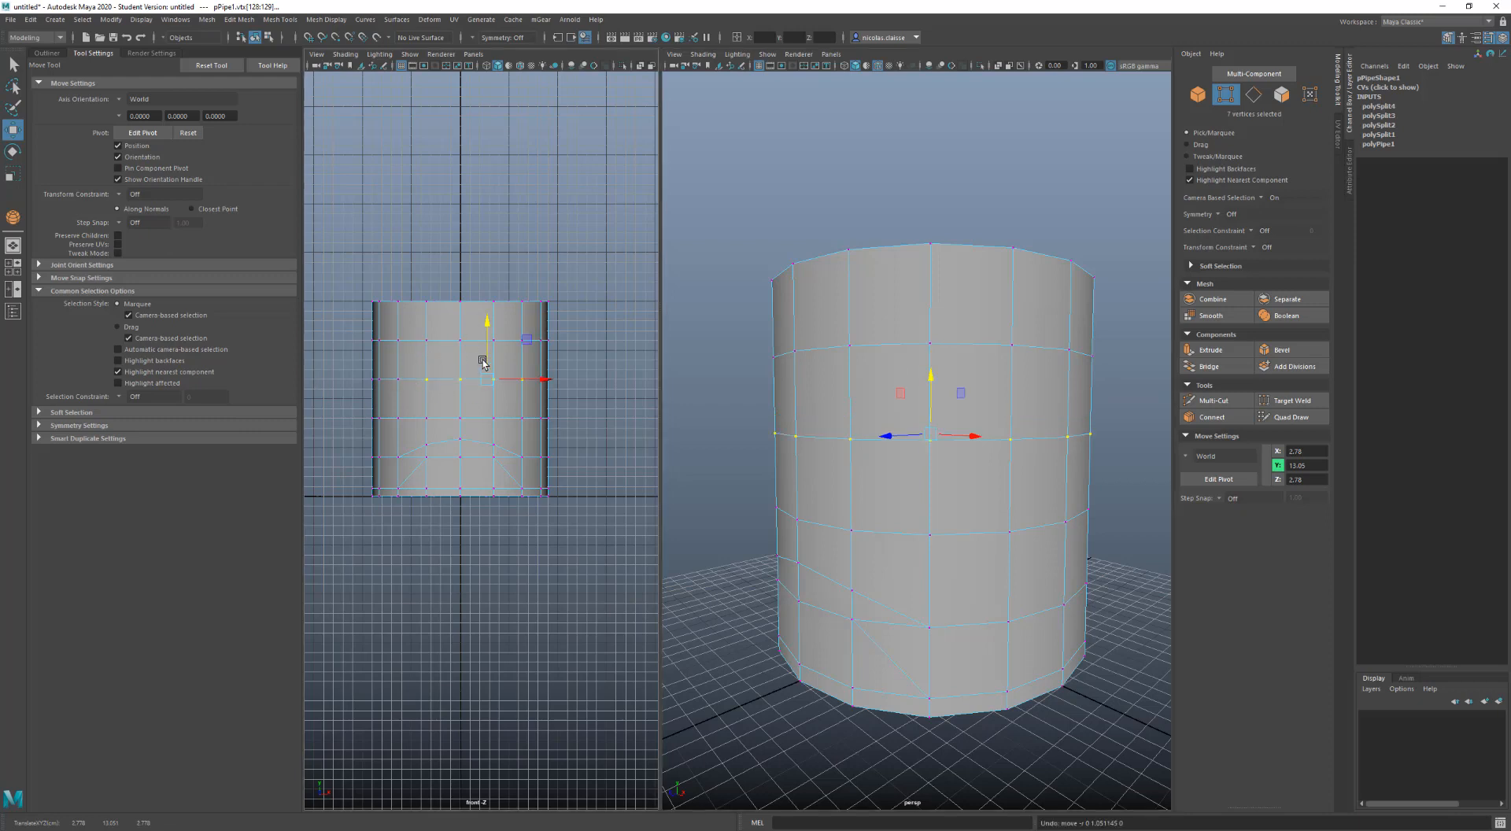
Turn Camera Based Selection off and switch the perspective view to X-Ray and wireframe display
left_click(1261, 198)
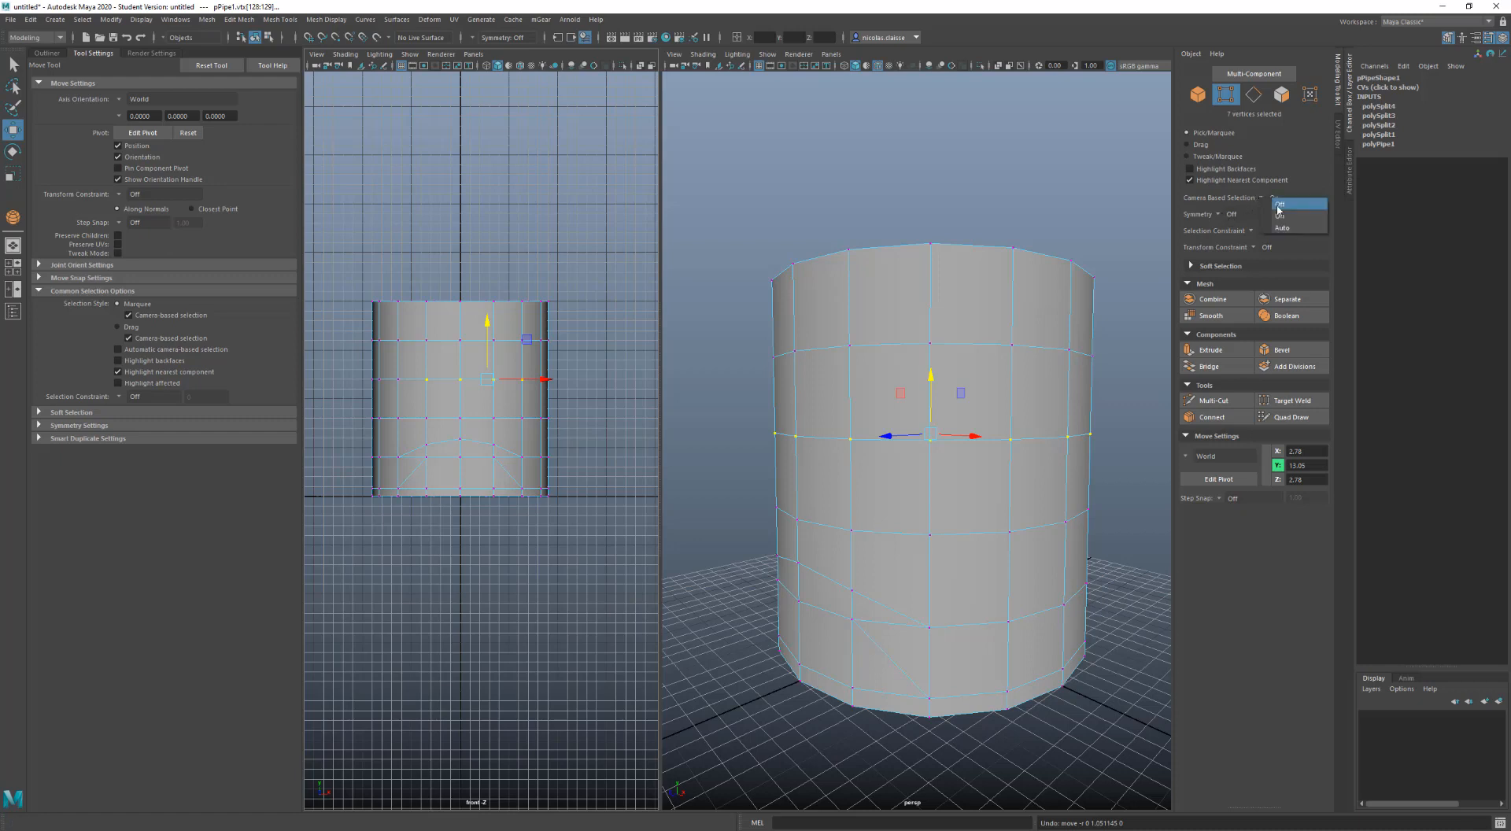
left_click(1276, 205)
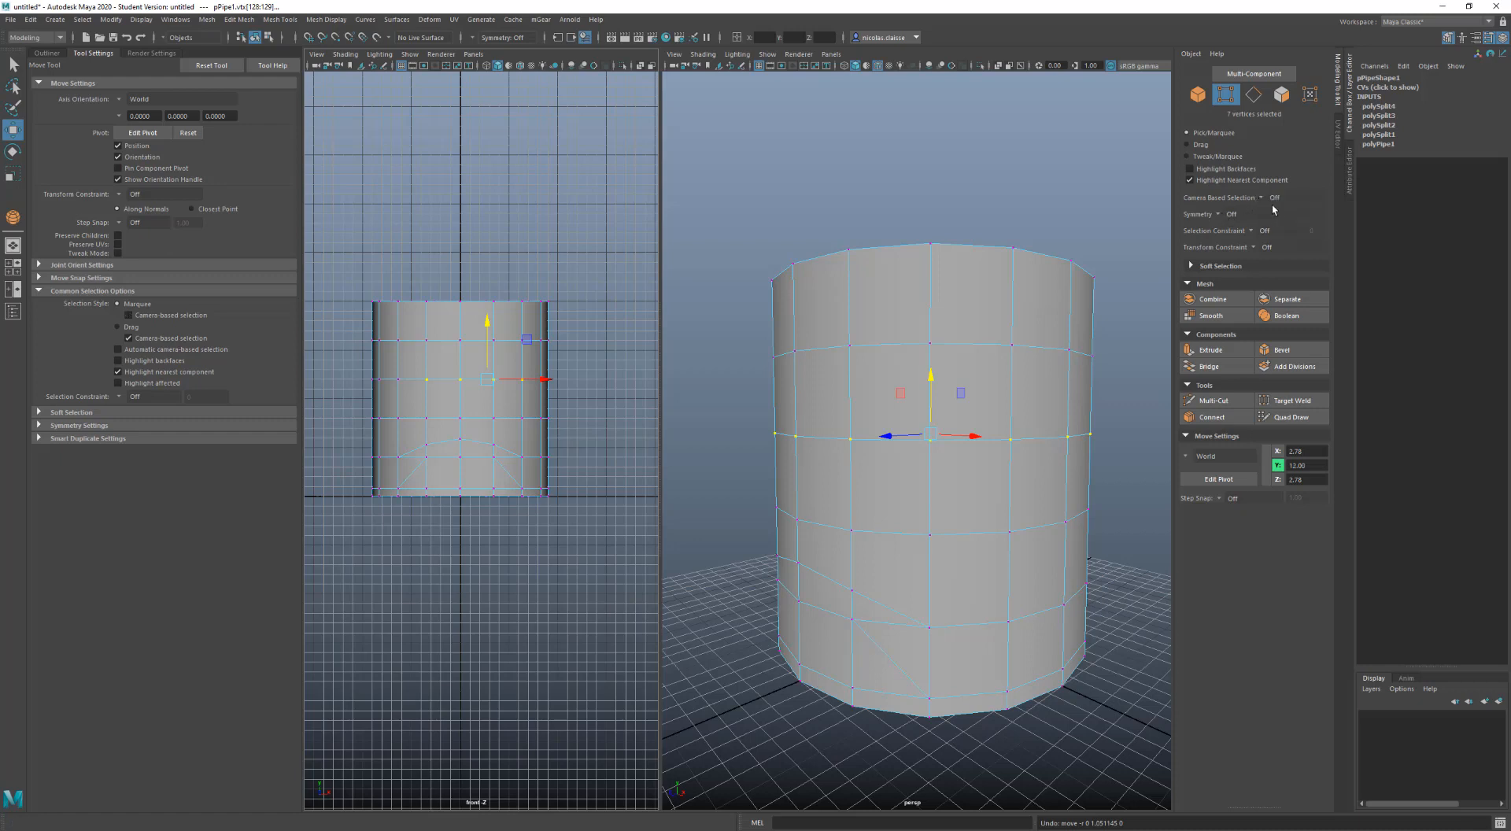
left_click(995, 66)
left_click_drag(945, 374, 927, 346, "alt")
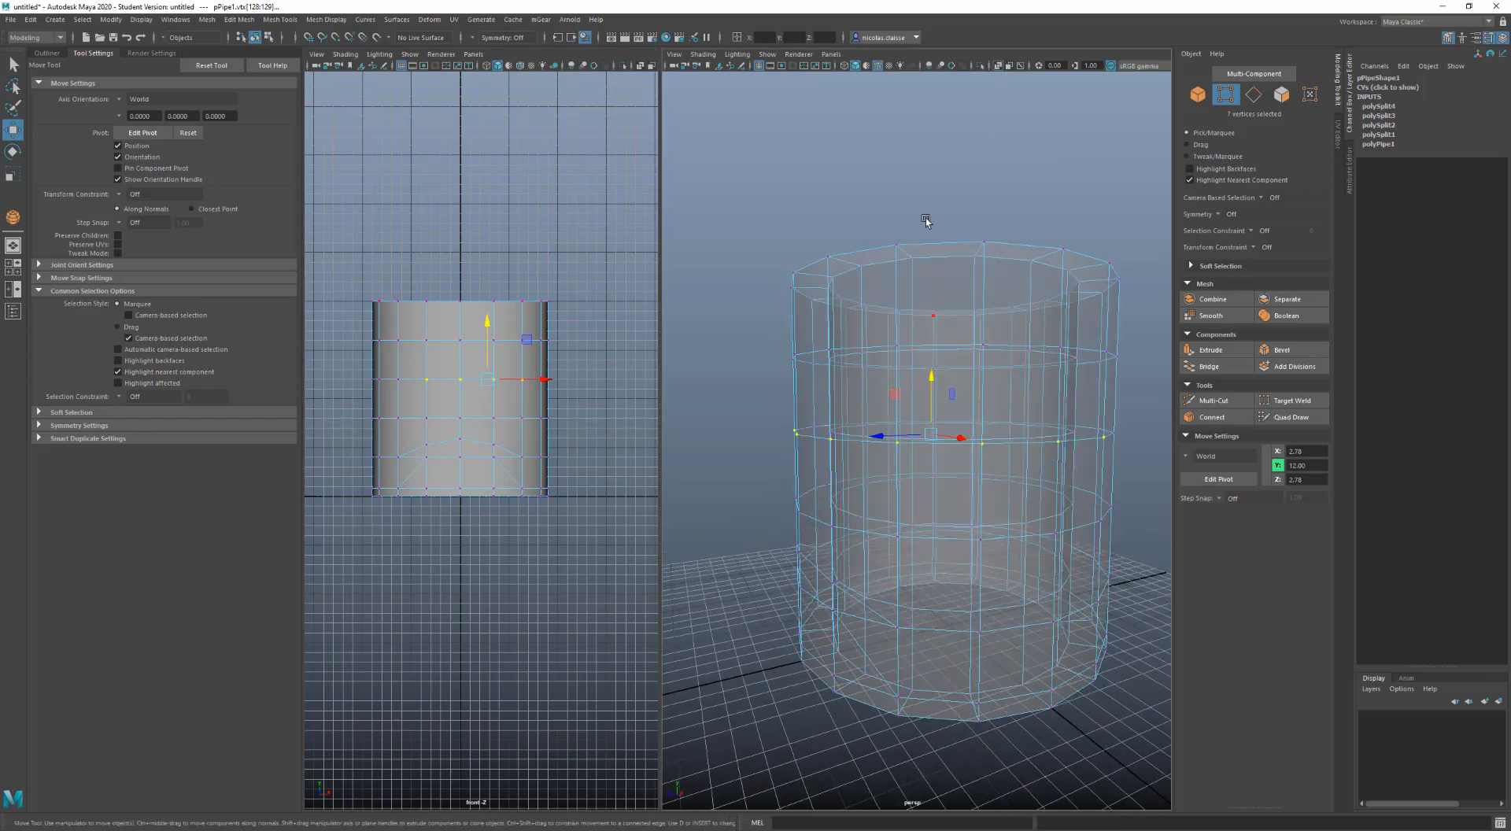
left_click(844, 66)
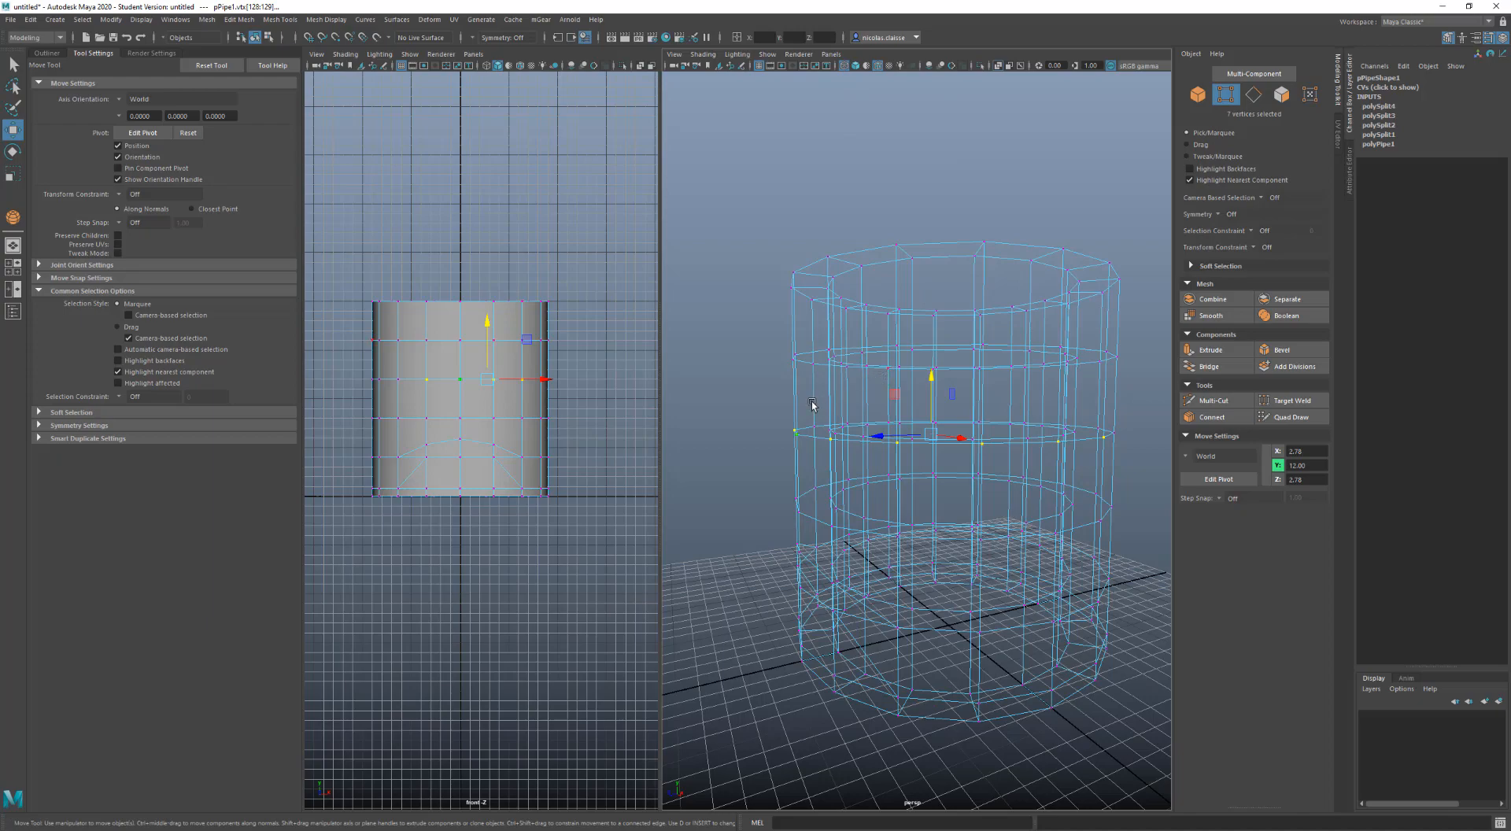
Marquee-select the pipe's second vertex ring below the rim through the wireframe, inspect it, and clear the selection
left_click_drag(756, 406, 1131, 446)
left_click_drag(1002, 398, 960, 439, "alt")
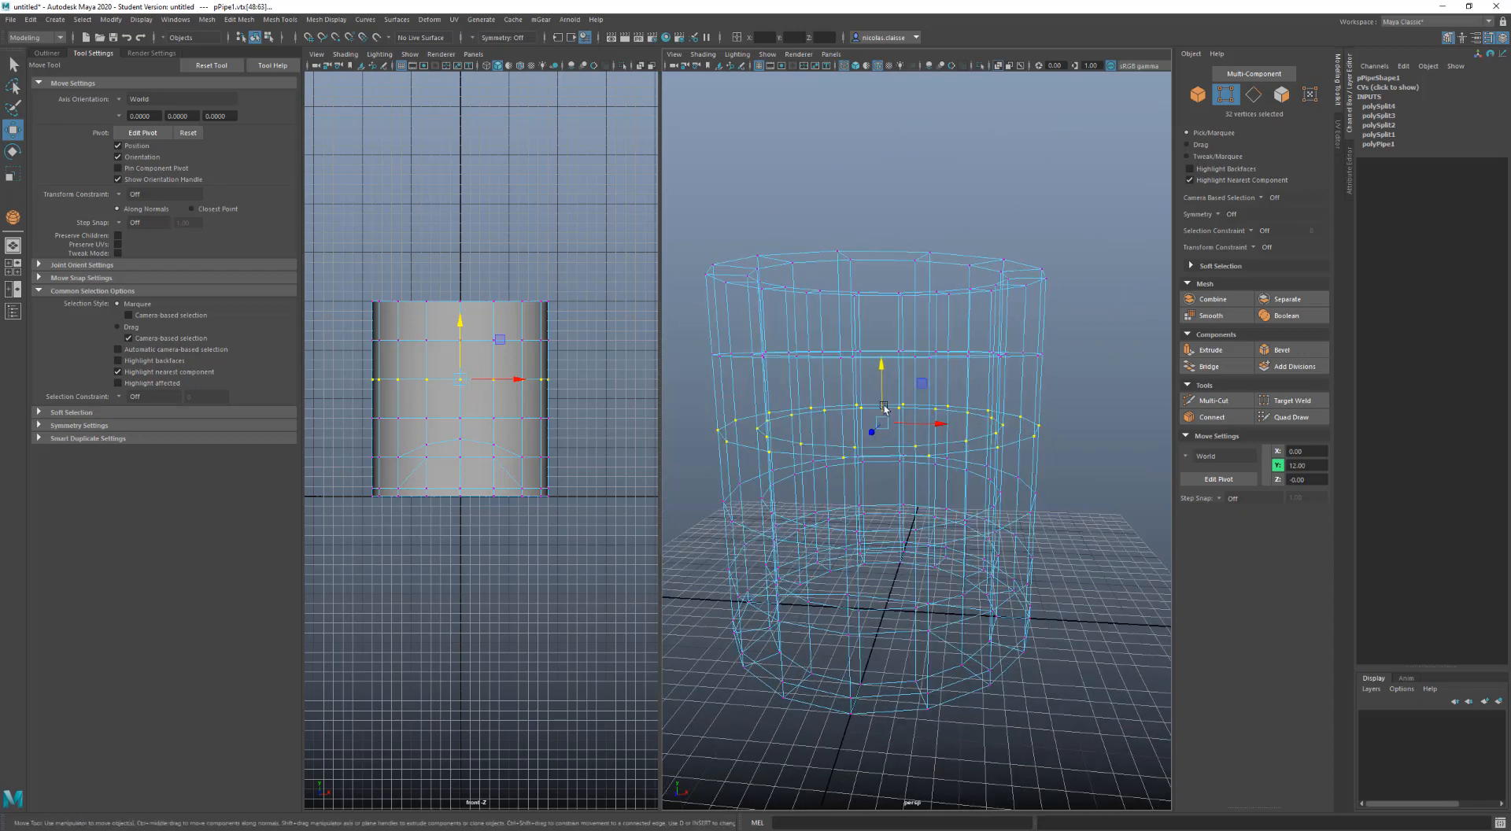
left_click(1082, 392)
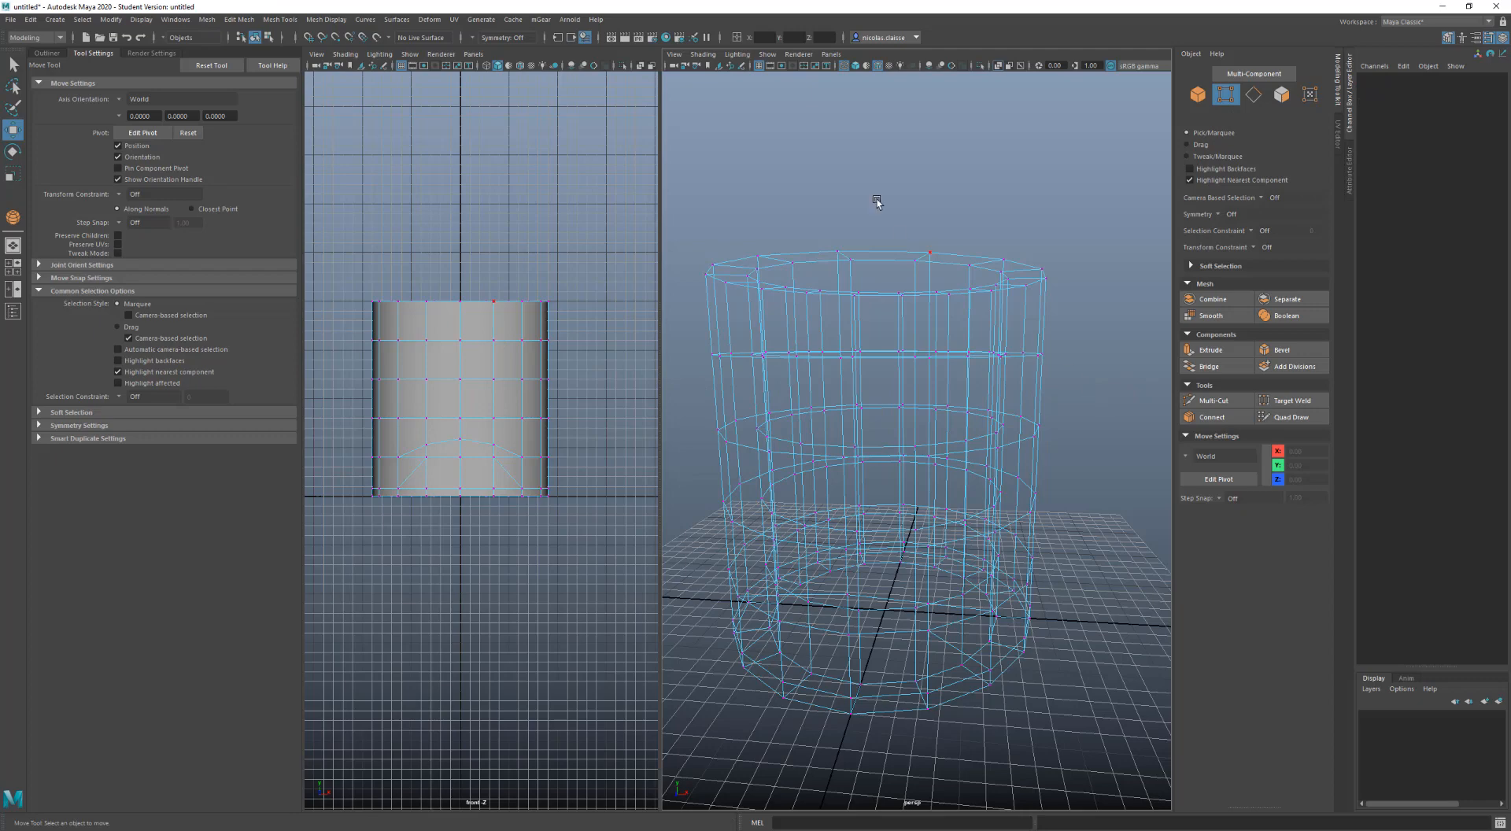
Return the perspective view to opaque shaded display and marquee a wide band around the pipe's second vertex ring, inspecting the selection from several angles
left_click(856, 66)
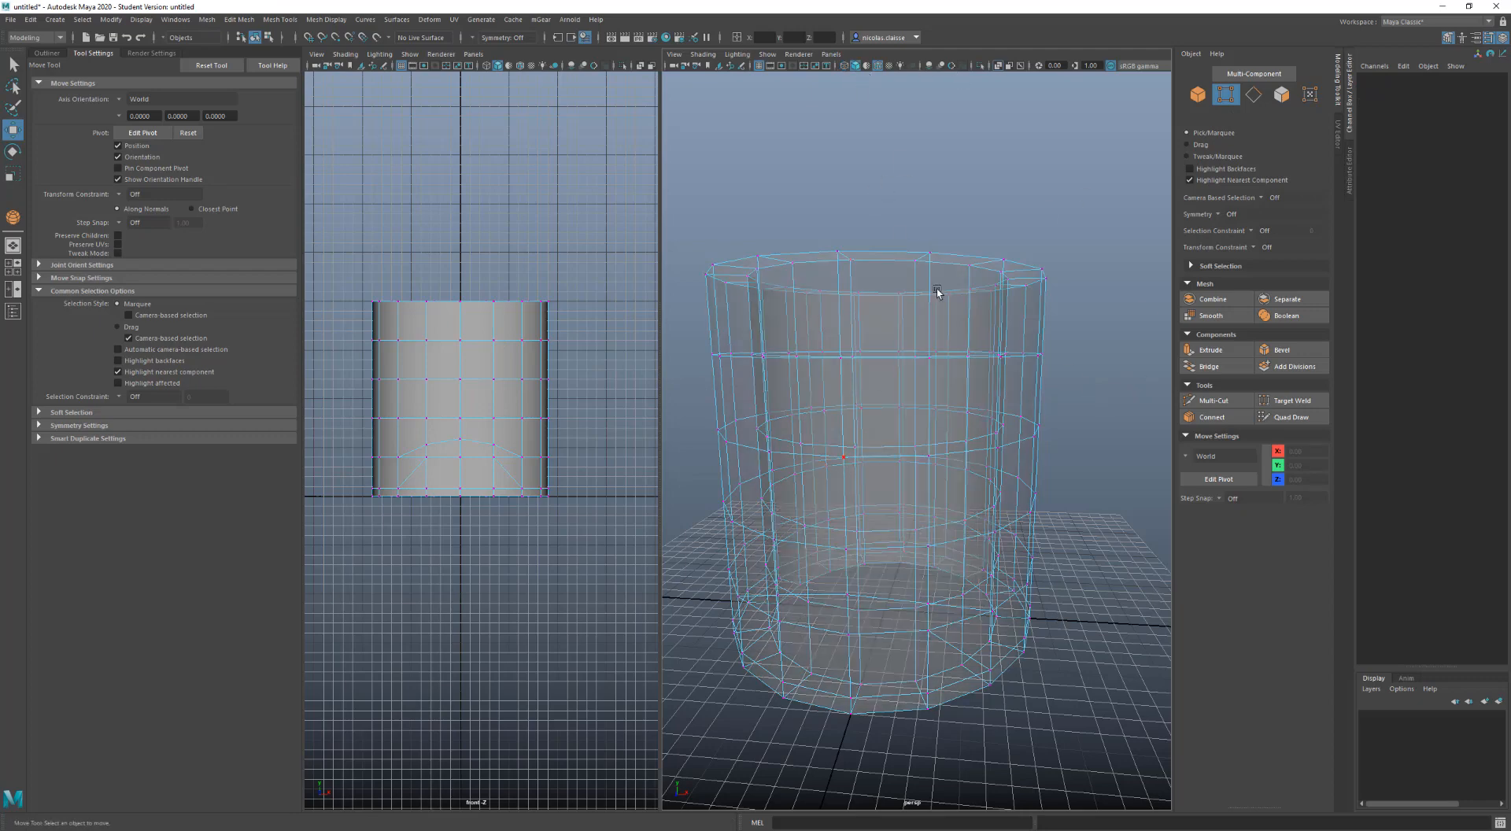
left_click(1000, 67)
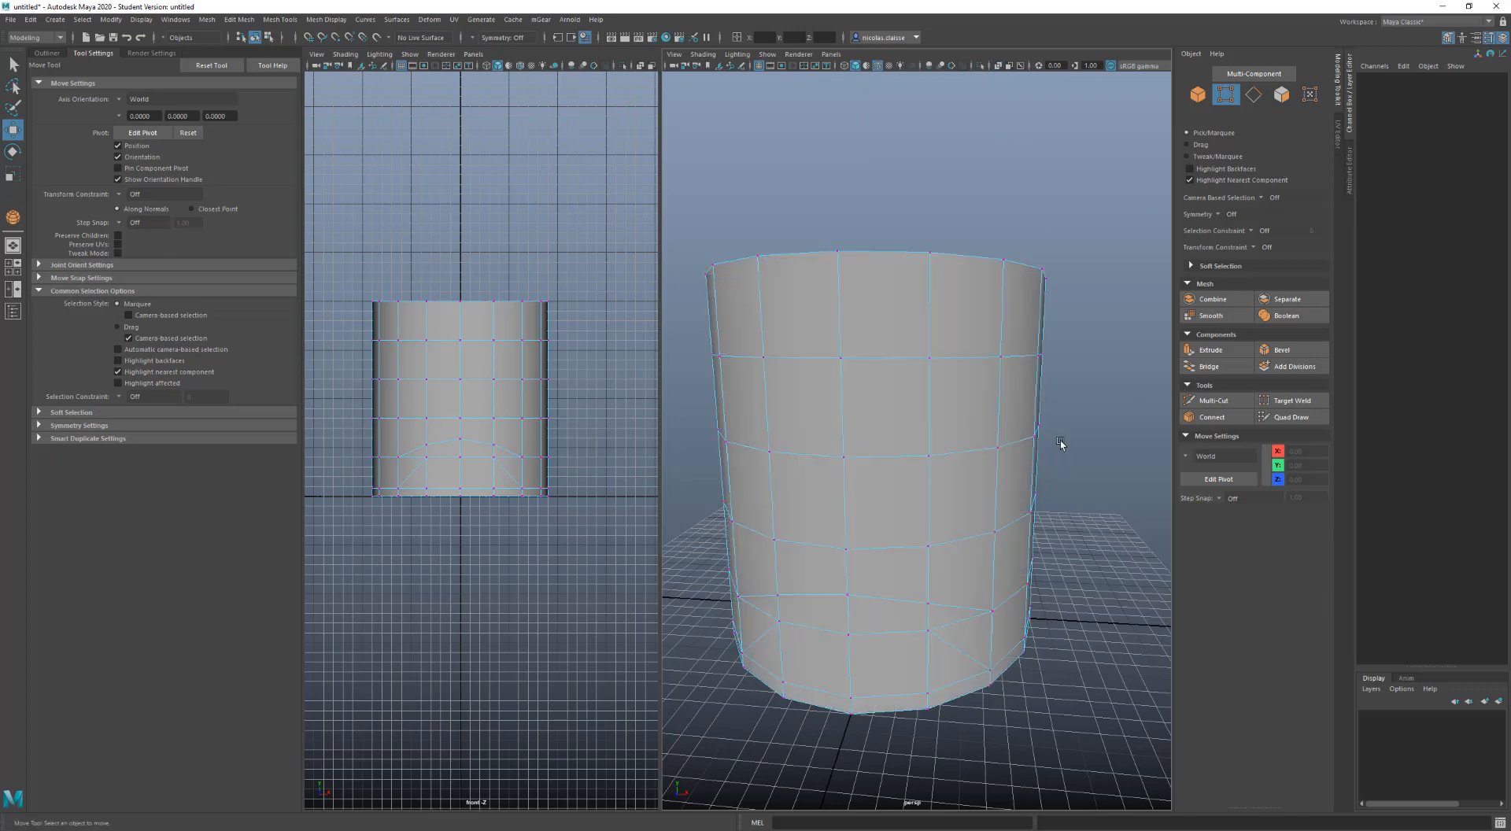
left_click_drag(1076, 388, 680, 481)
left_click_drag(934, 505, 759, 503, "alt")
scroll(979, 528, "down", 5)
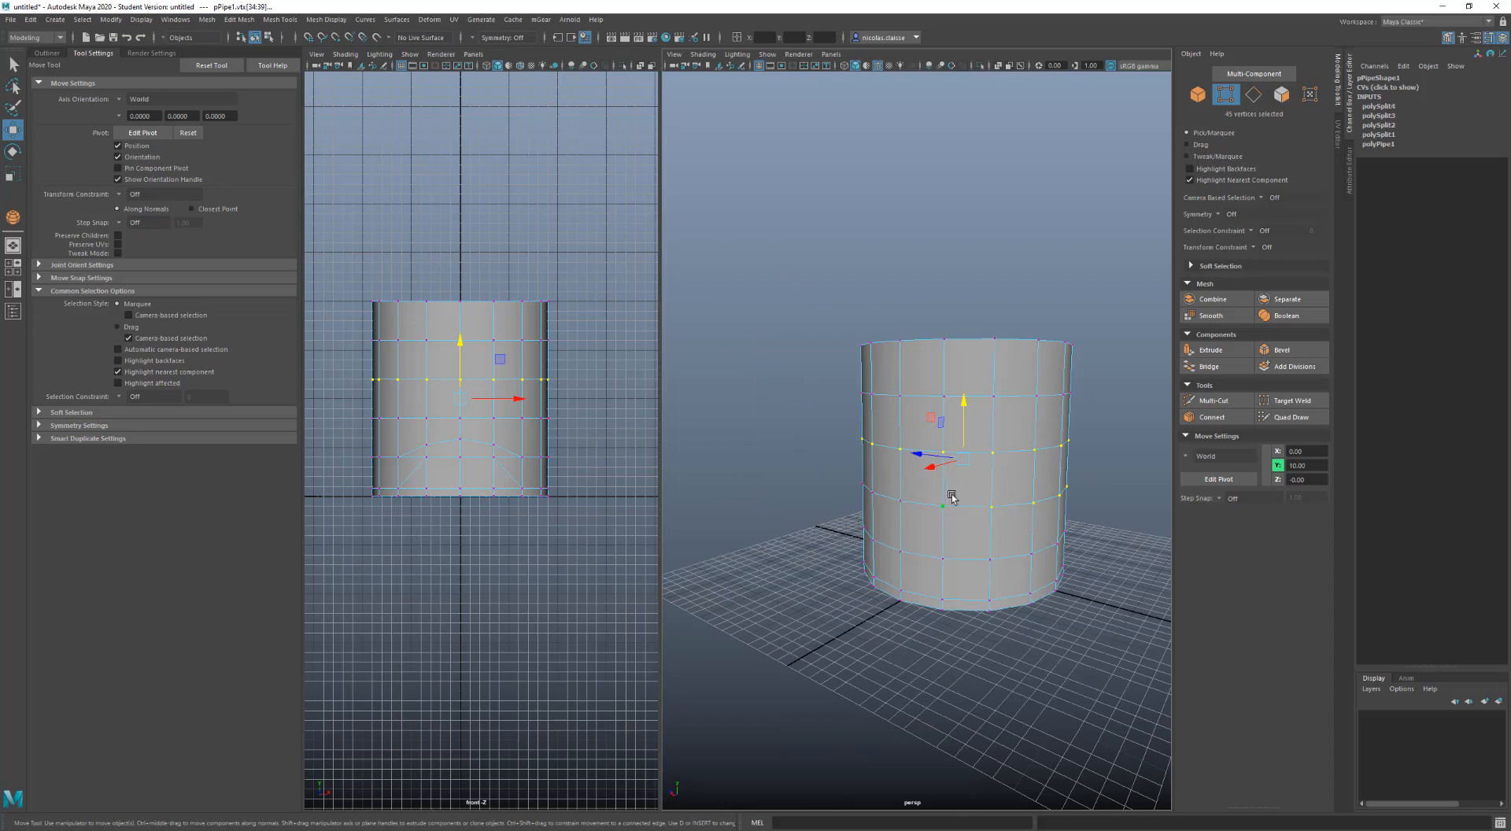
left_click_drag(952, 496, 1046, 499, "alt")
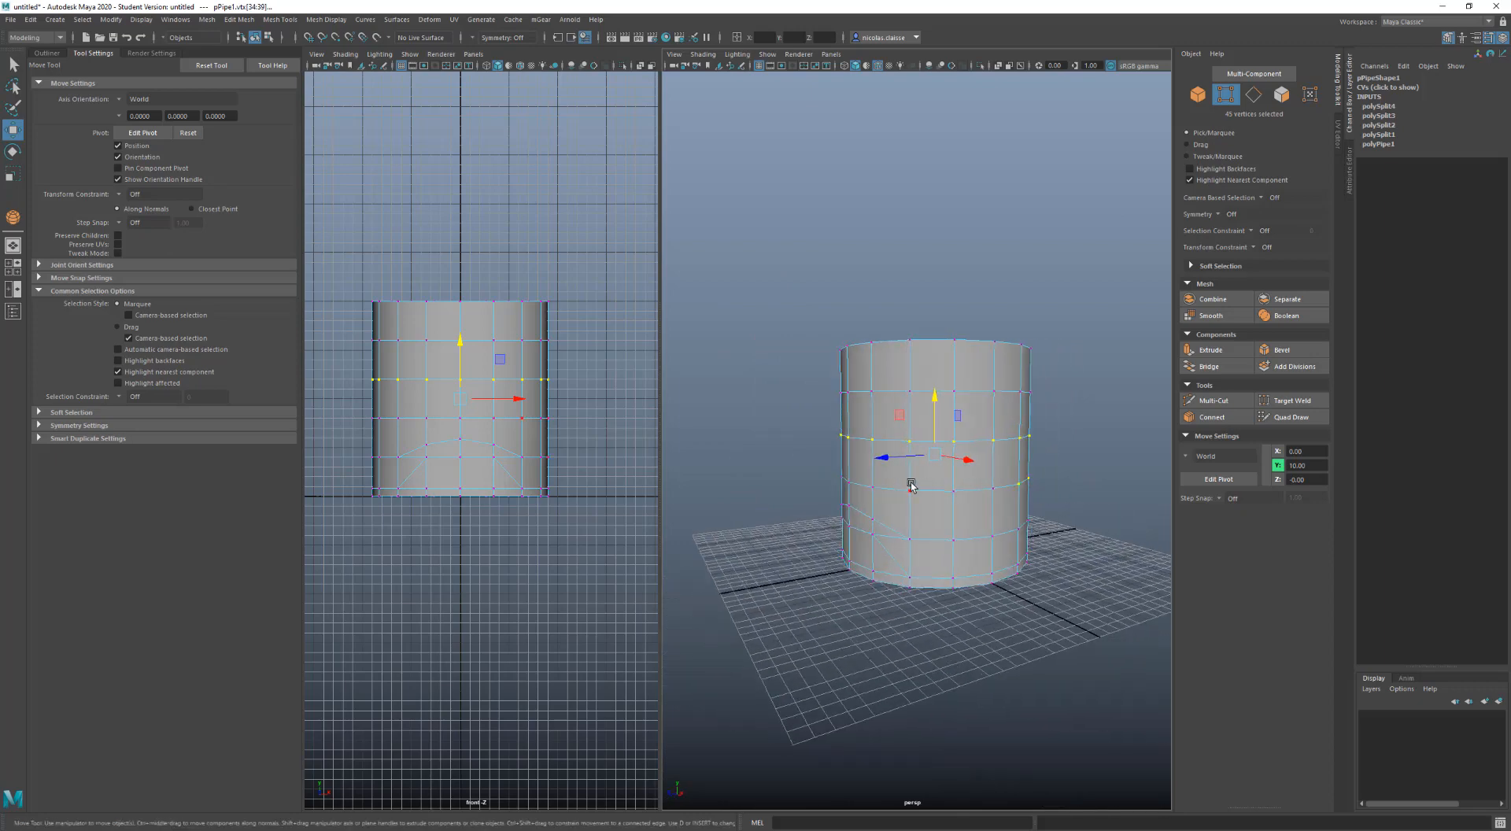
left_click_drag(910, 485, 961, 483, "alt")
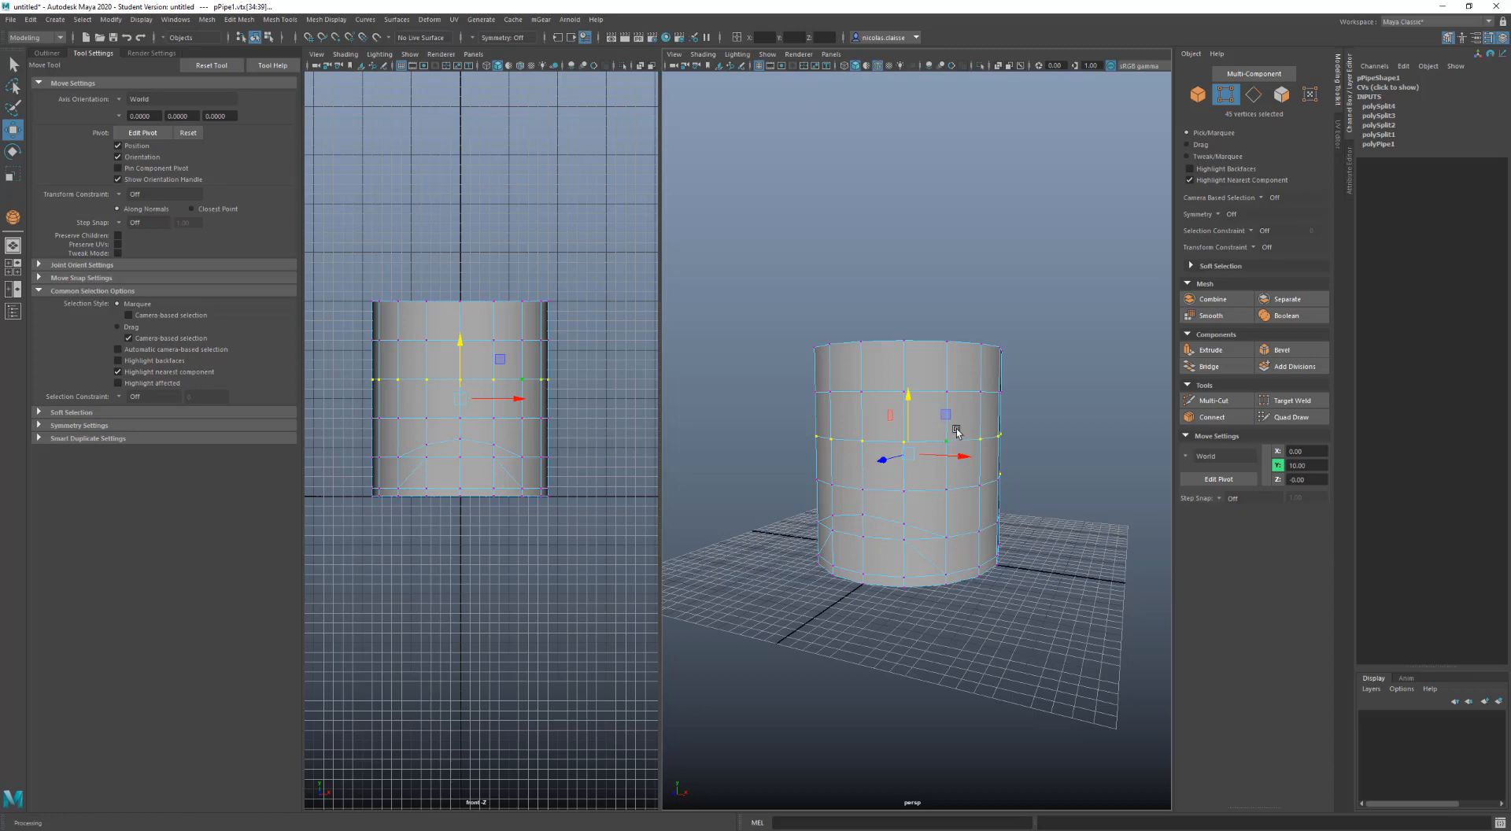
left_click_drag(910, 466, 906, 463, "alt")
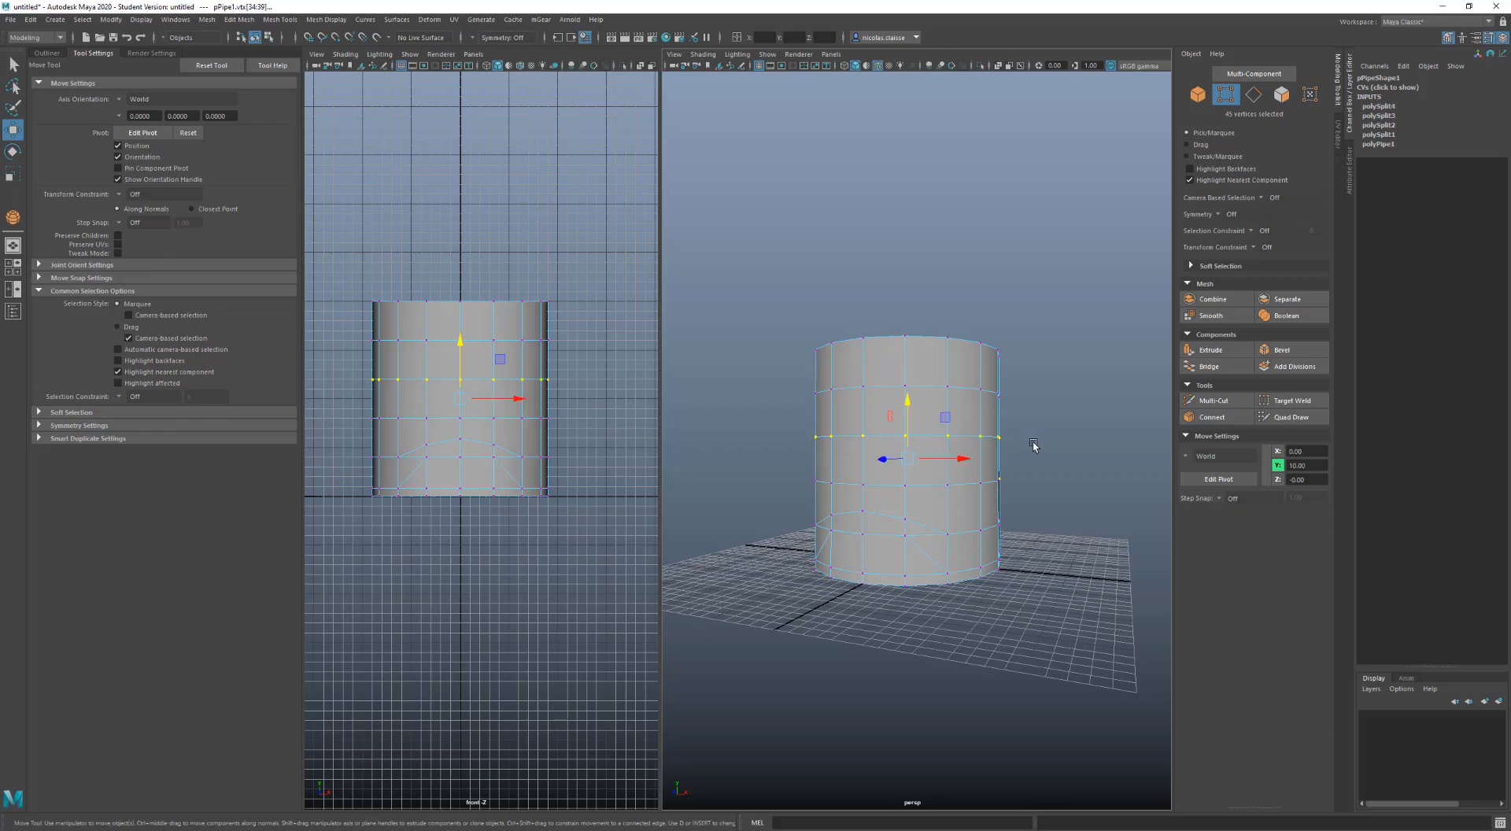
Marquee-select only the pipe's second vertex ring below the rim from a level view and inspect it from above
left_click_drag(1010, 447, 826, 439)
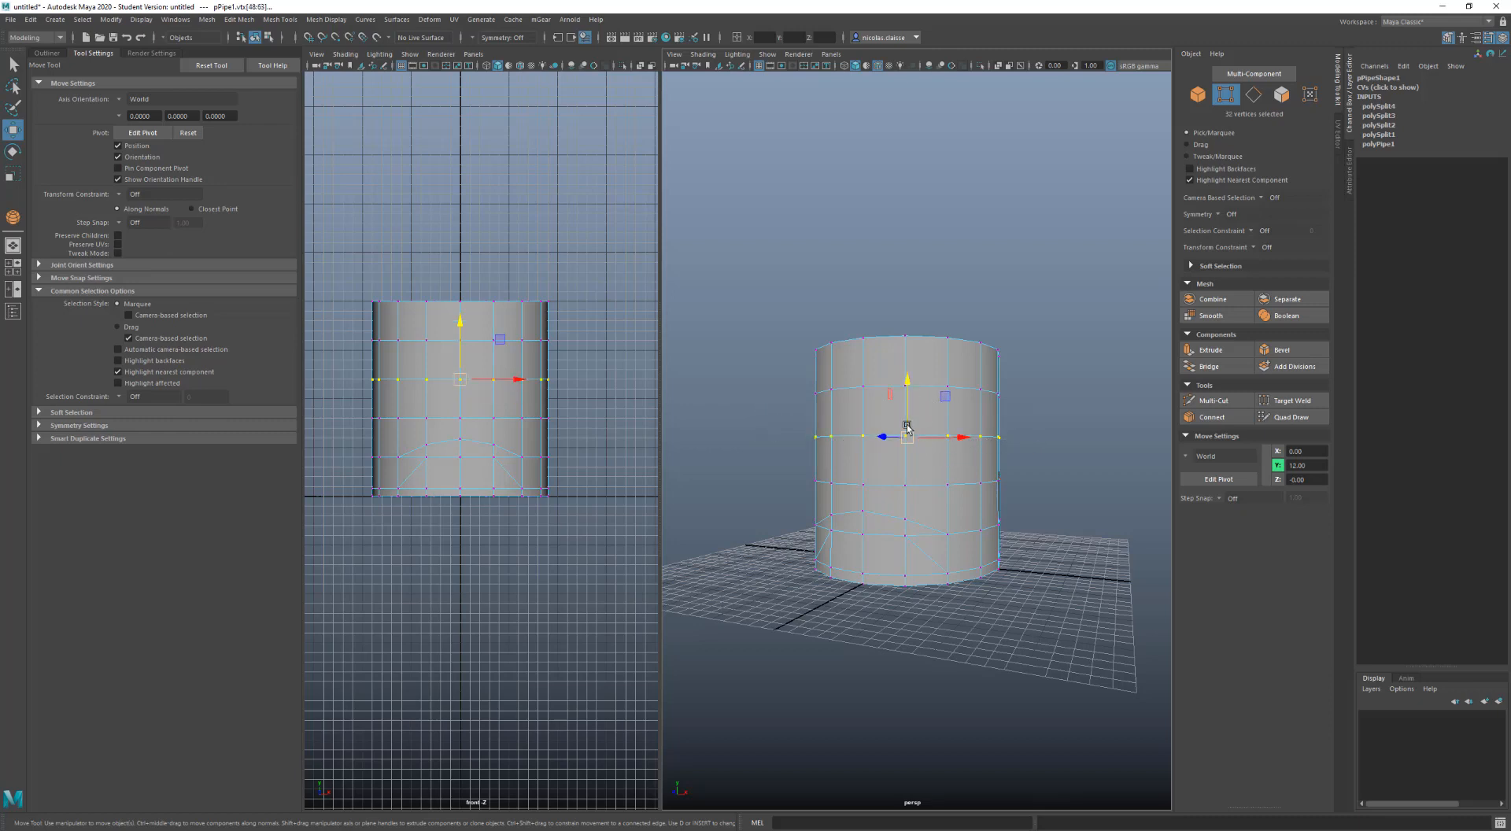
left_click_drag(905, 441, 897, 484, "alt")
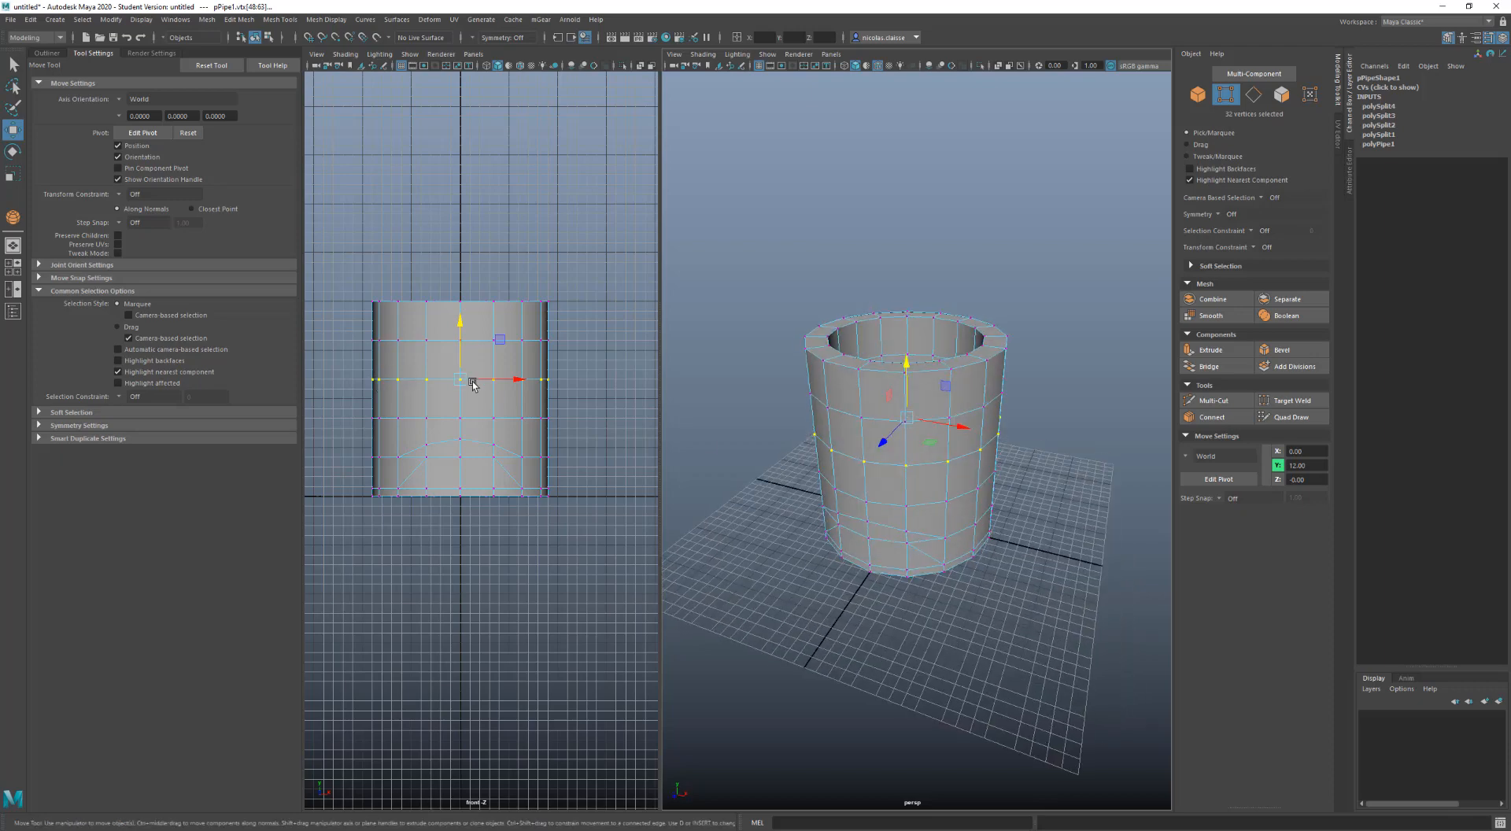
left_click_drag(864, 472, 833, 471, "alt")
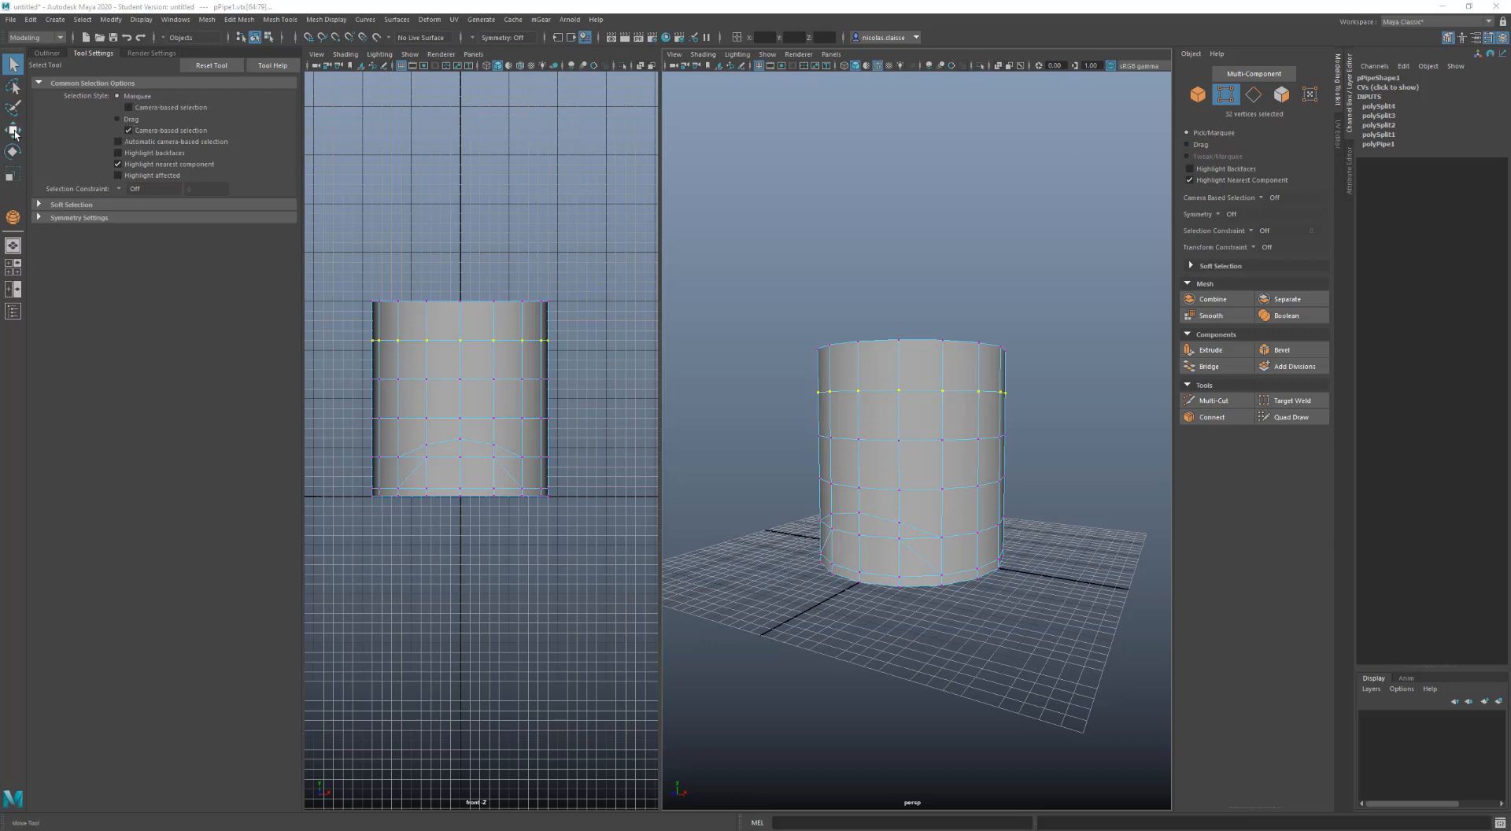
Activate the Move tool, switch the pipe to face selection, and pick two neighbouring second-row faces one at a time
key("w")
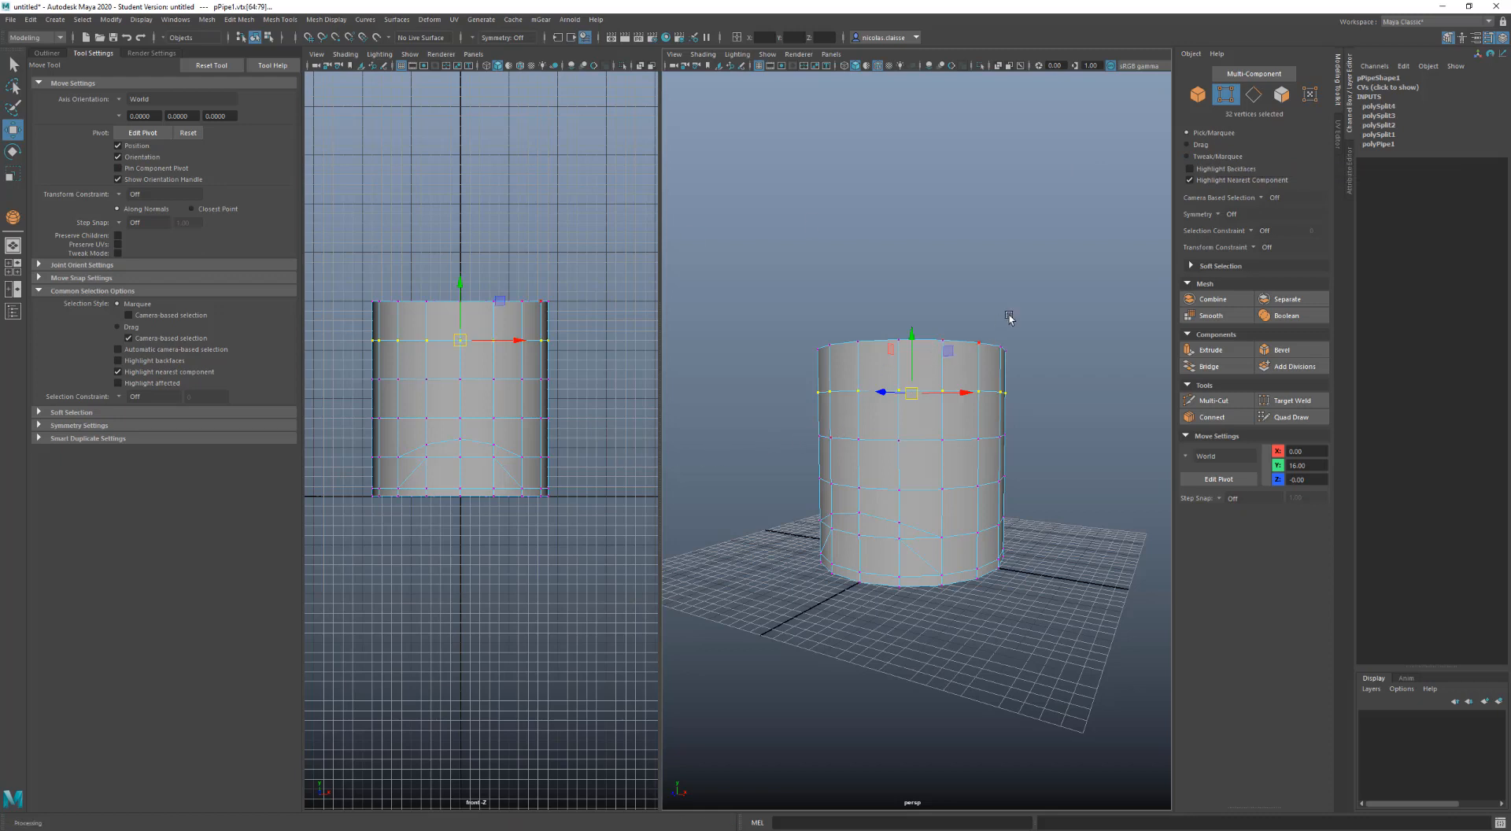
left_click(978, 350)
right_click_drag(956, 370, 953, 408)
left_click(958, 419)
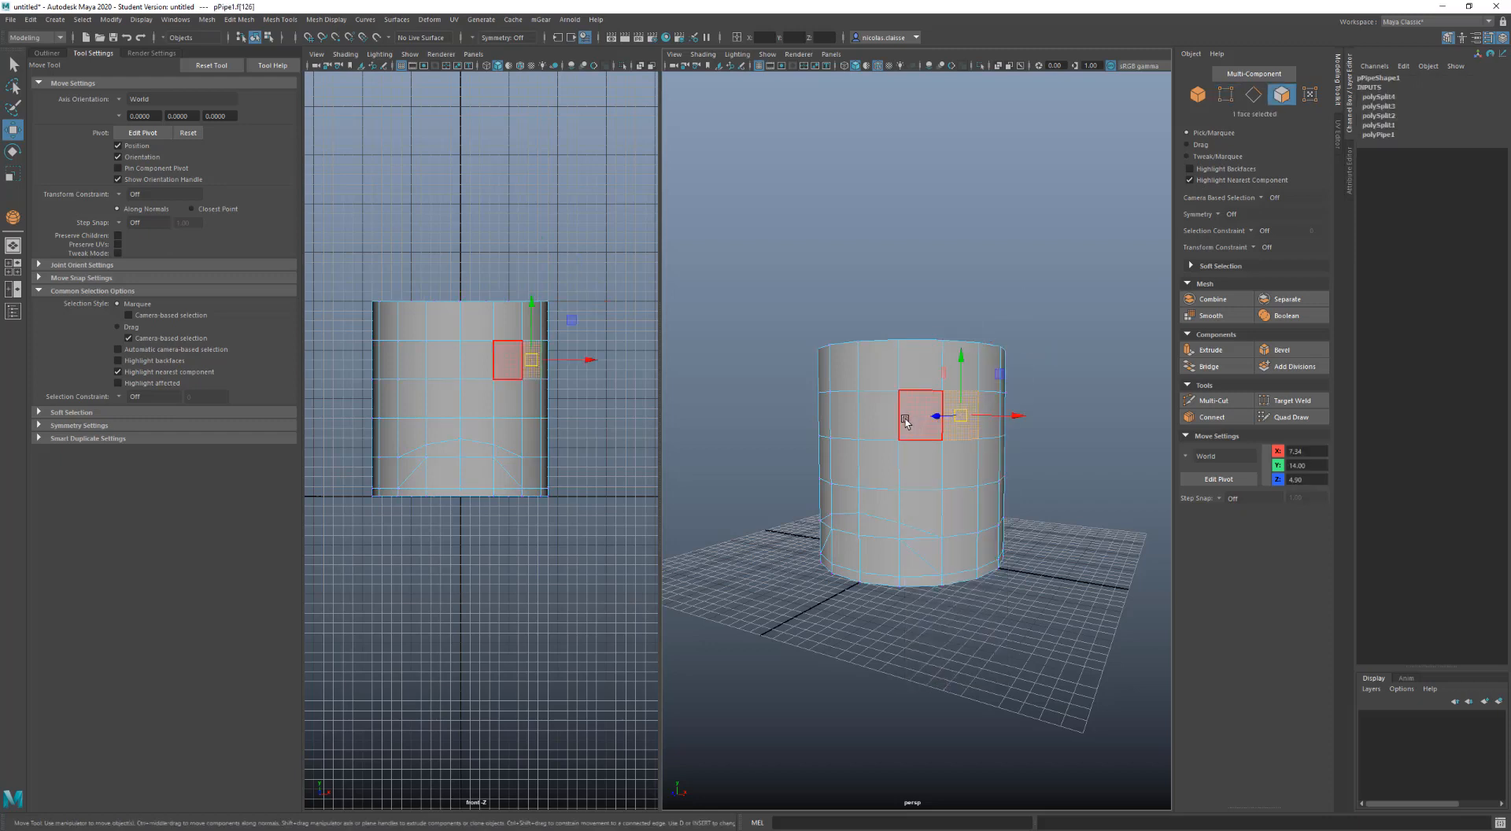
left_click(905, 419)
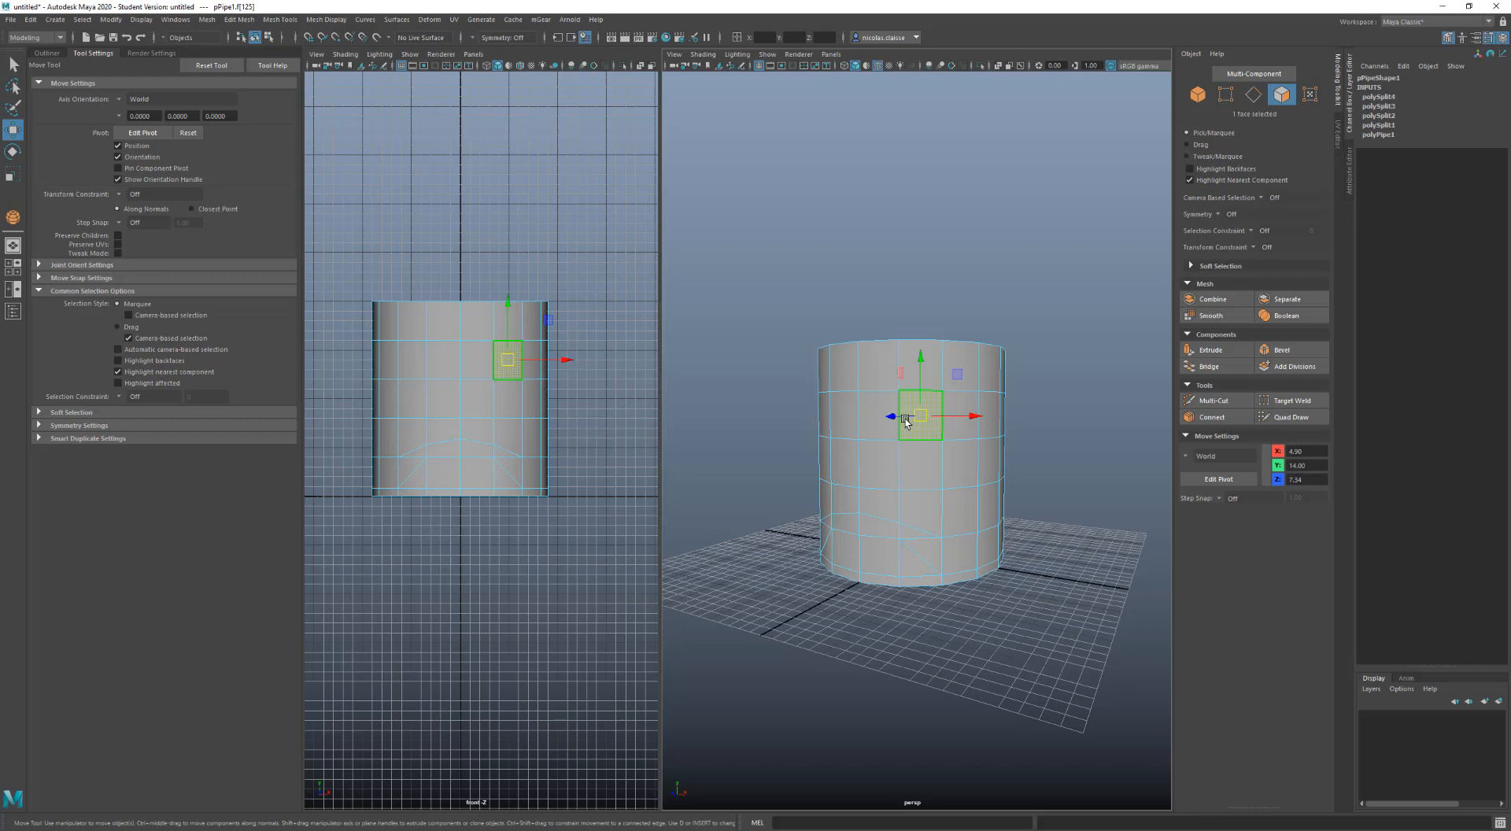
Marquee-select faces in the pipe's second row, add faces from the row below, and remove a column from the selection
left_click_drag(1037, 414, 921, 430)
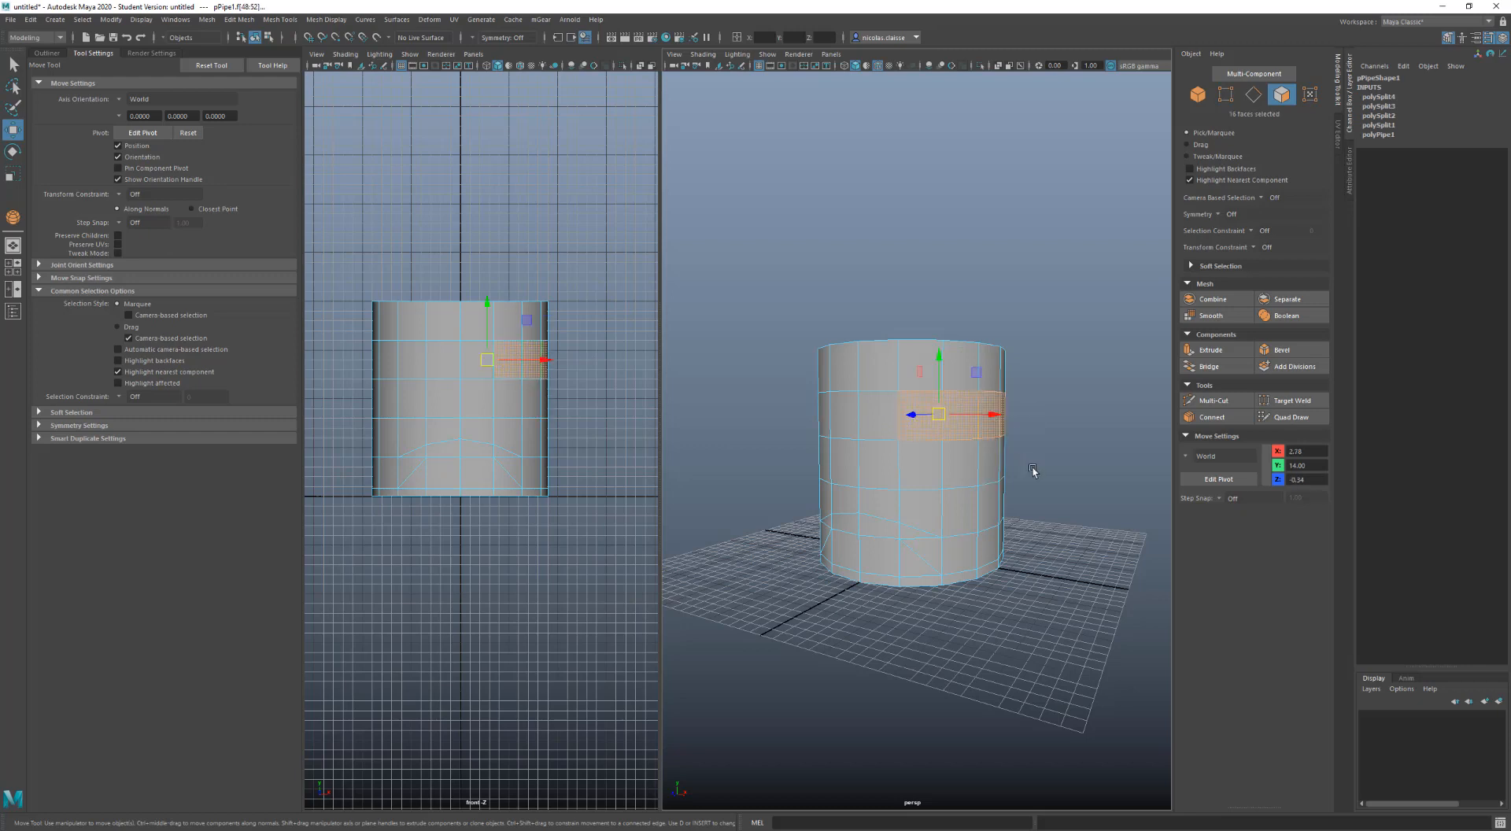
left_click_drag(1031, 465, 984, 425, "shift")
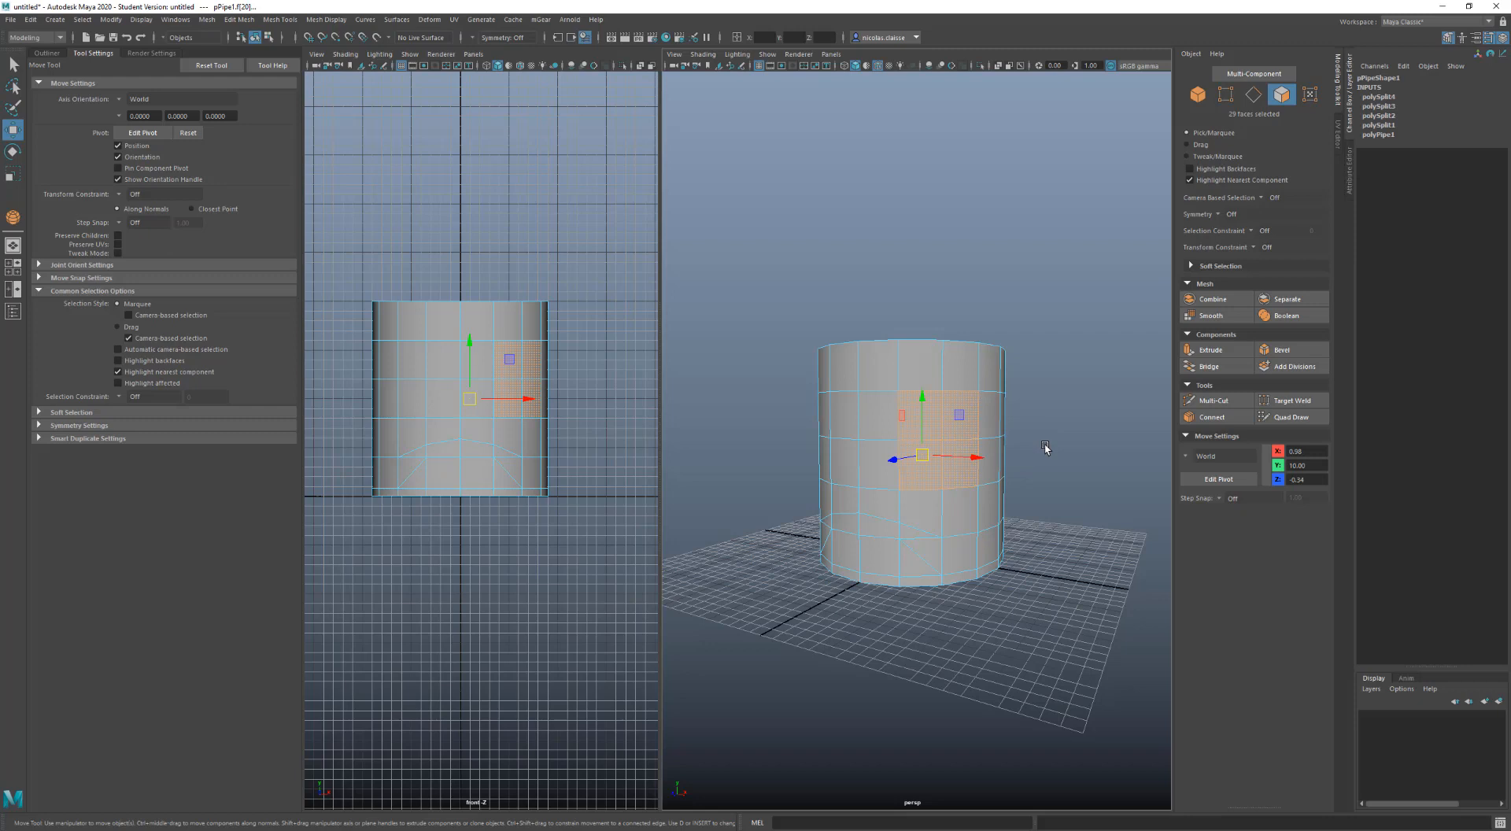
left_click_drag(1037, 454, 941, 391, "ctrl")
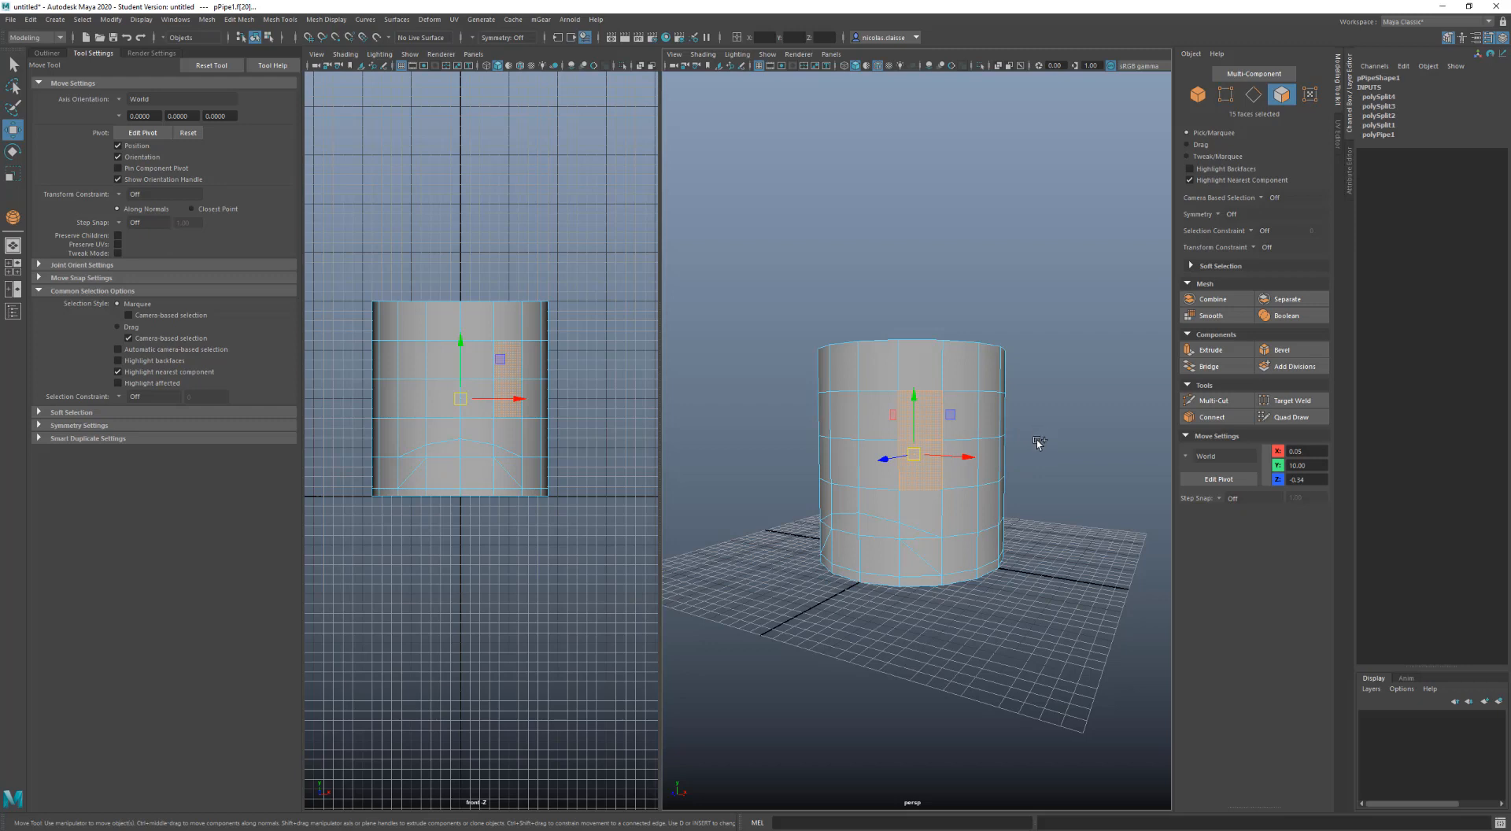
Add the faces along the pipe's side edge by marquee and two stacked faces on its opposite side individually
left_click_drag(1034, 456, 986, 411, "shift")
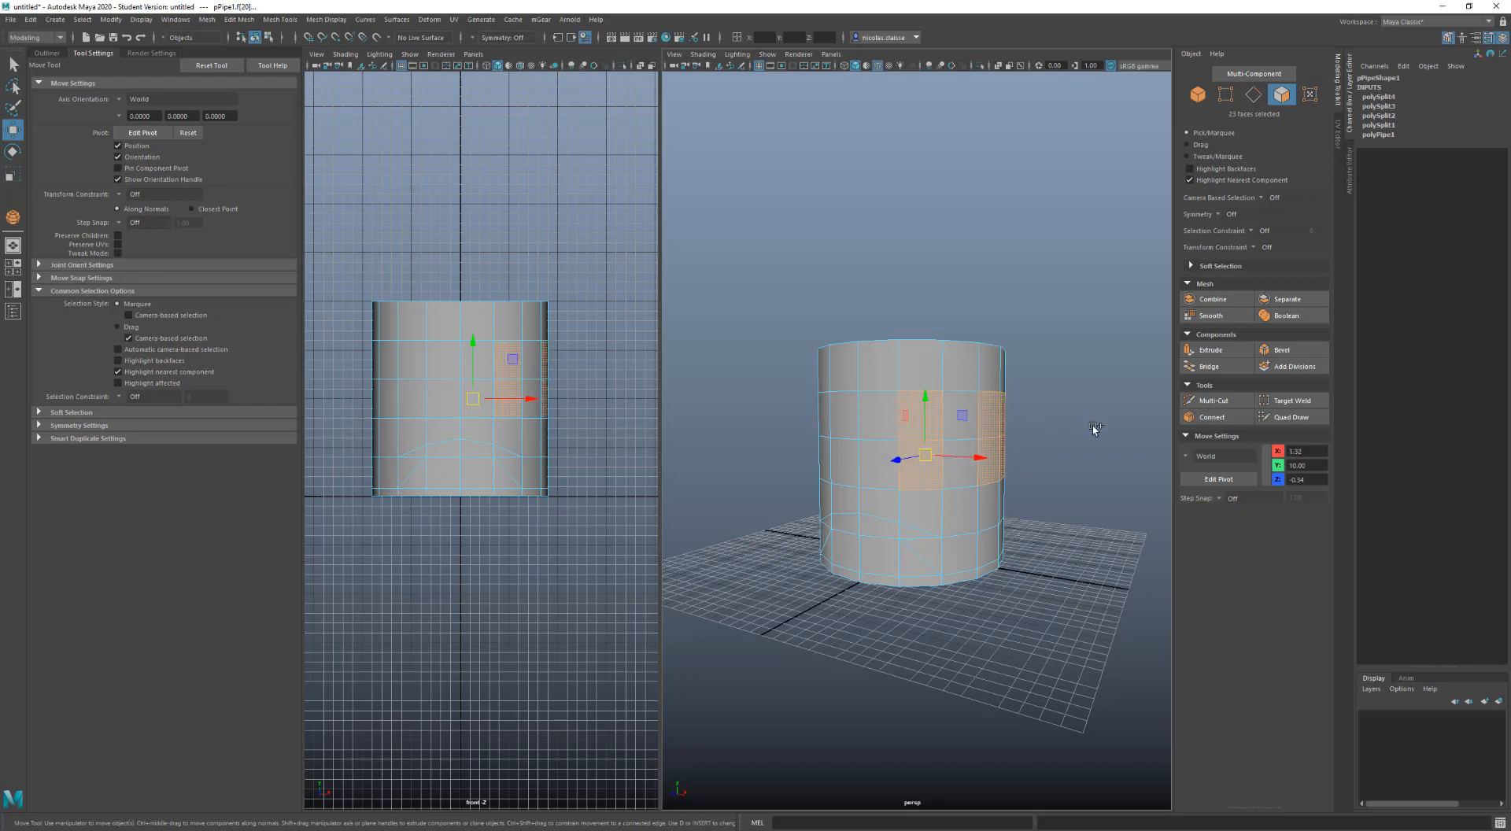
left_click(847, 426, "shift")
left_click(844, 463, "shift")
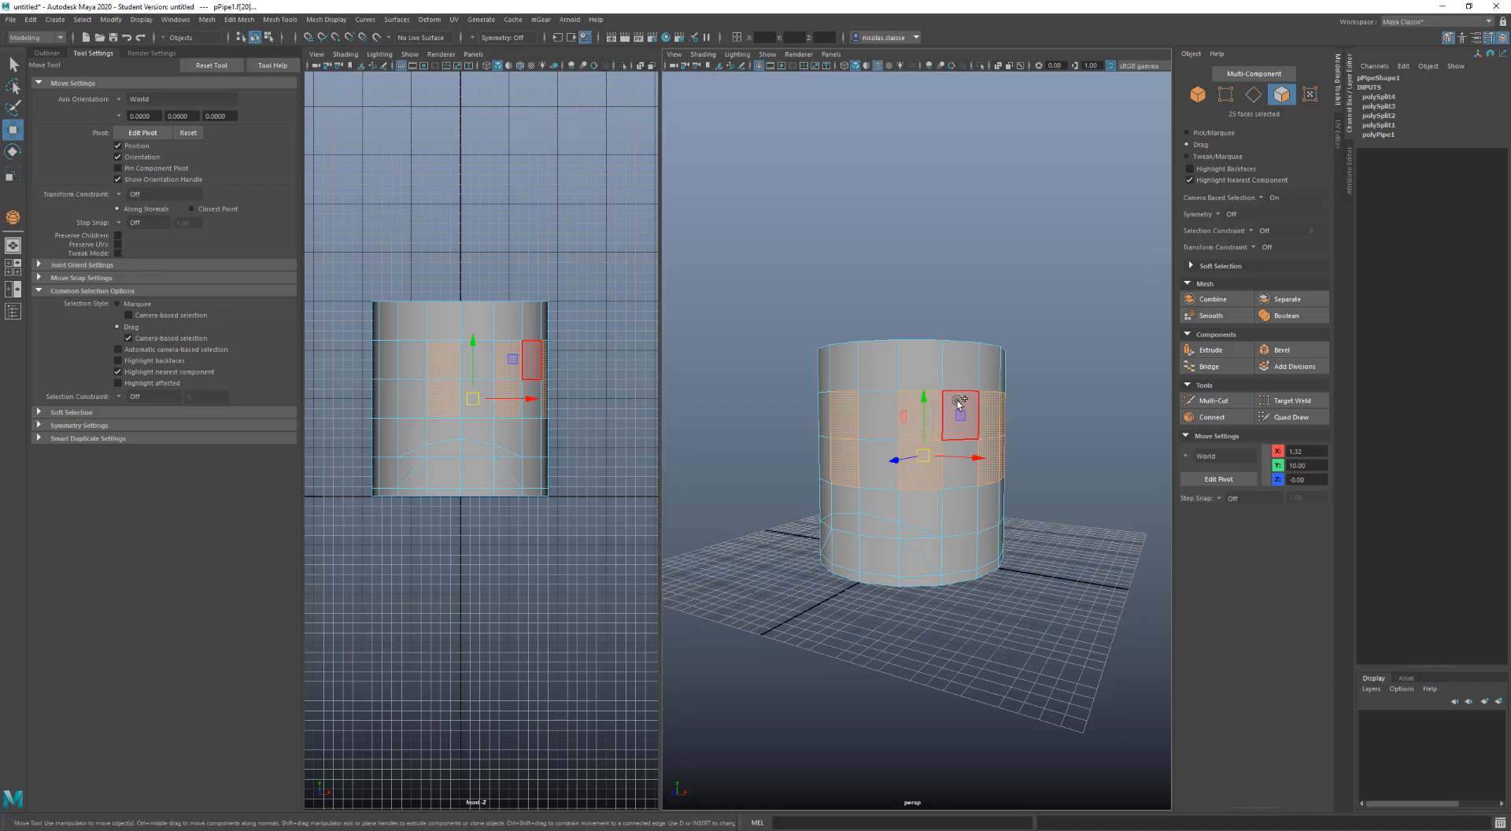
Use Drag selection to paint more pipe faces into the selection, paint out the middle ones, and add the row below again
mouse_move(959, 403)
left_mouse_down()
mouse_move(954, 380)
mouse_move(897, 381)
mouse_move(884, 407)
left_mouse_up()
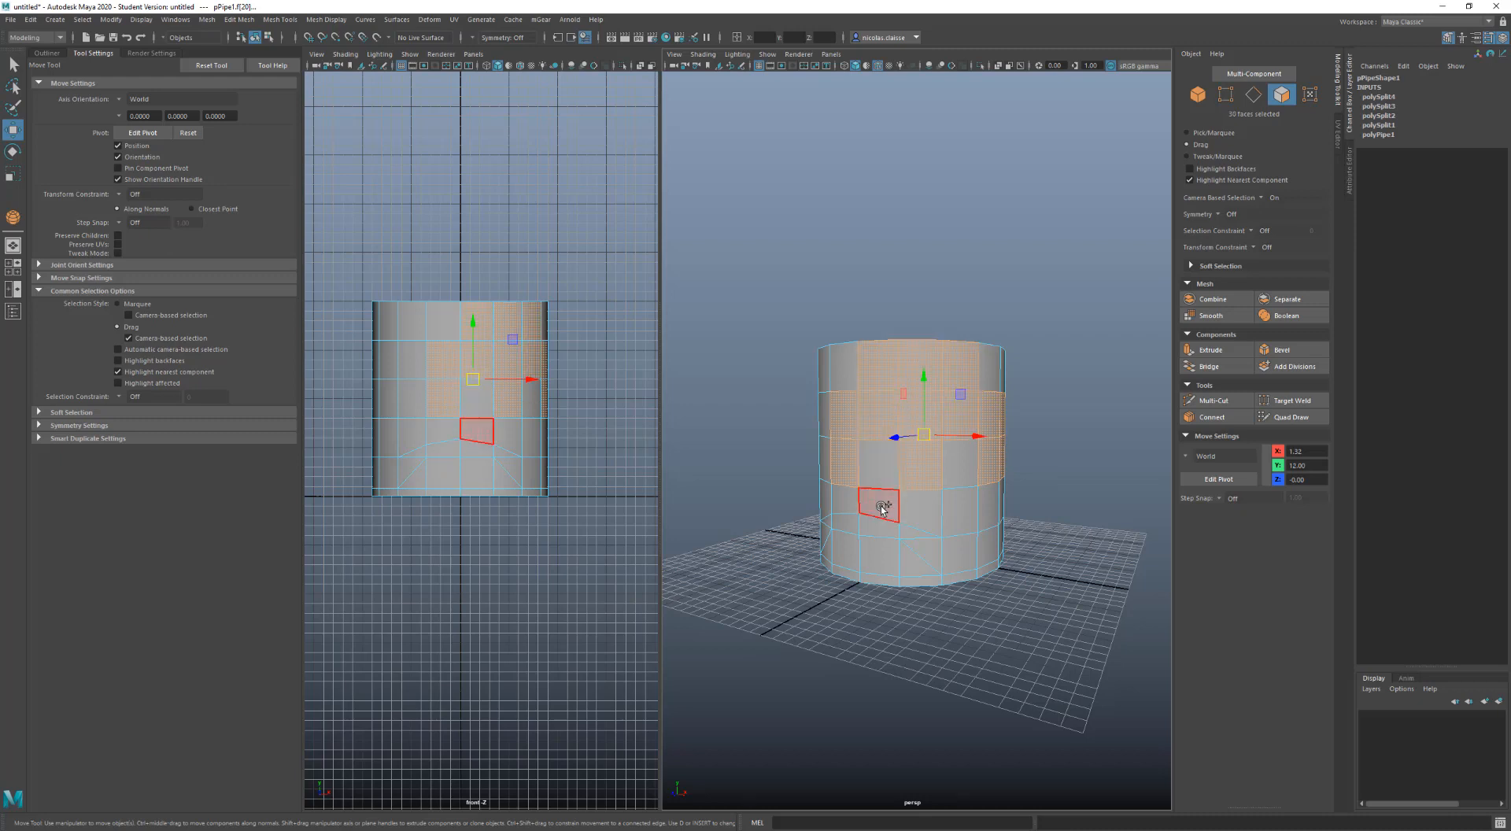
mouse_move(882, 508)
left_mouse_down()
mouse_move(951, 519)
mouse_move(958, 481)
left_mouse_up()
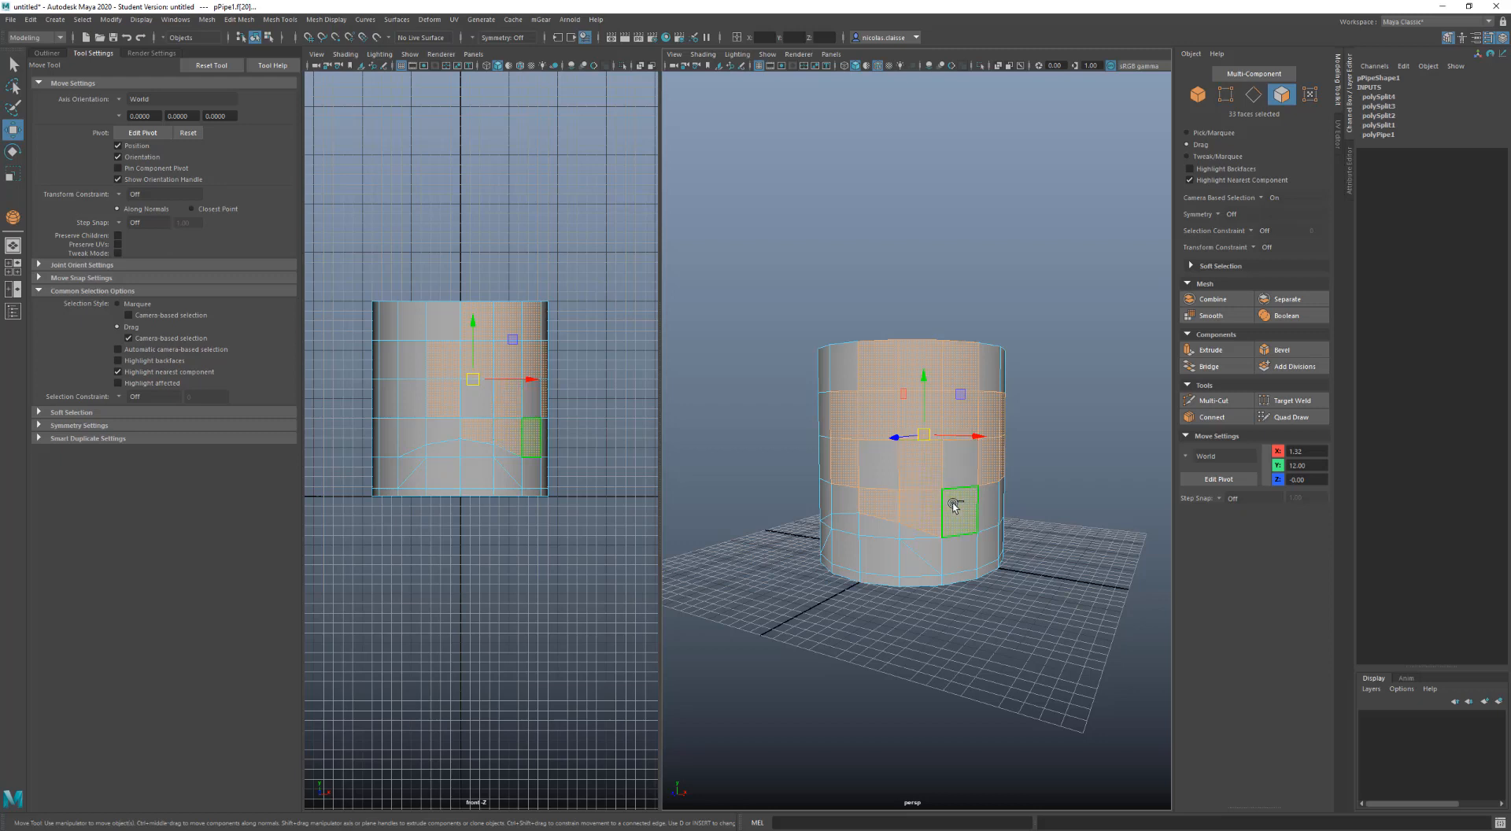
mouse_move(954, 505)
left_mouse_down()
mouse_move(925, 504)
mouse_move(915, 441)
mouse_move(884, 424)
left_mouse_up()
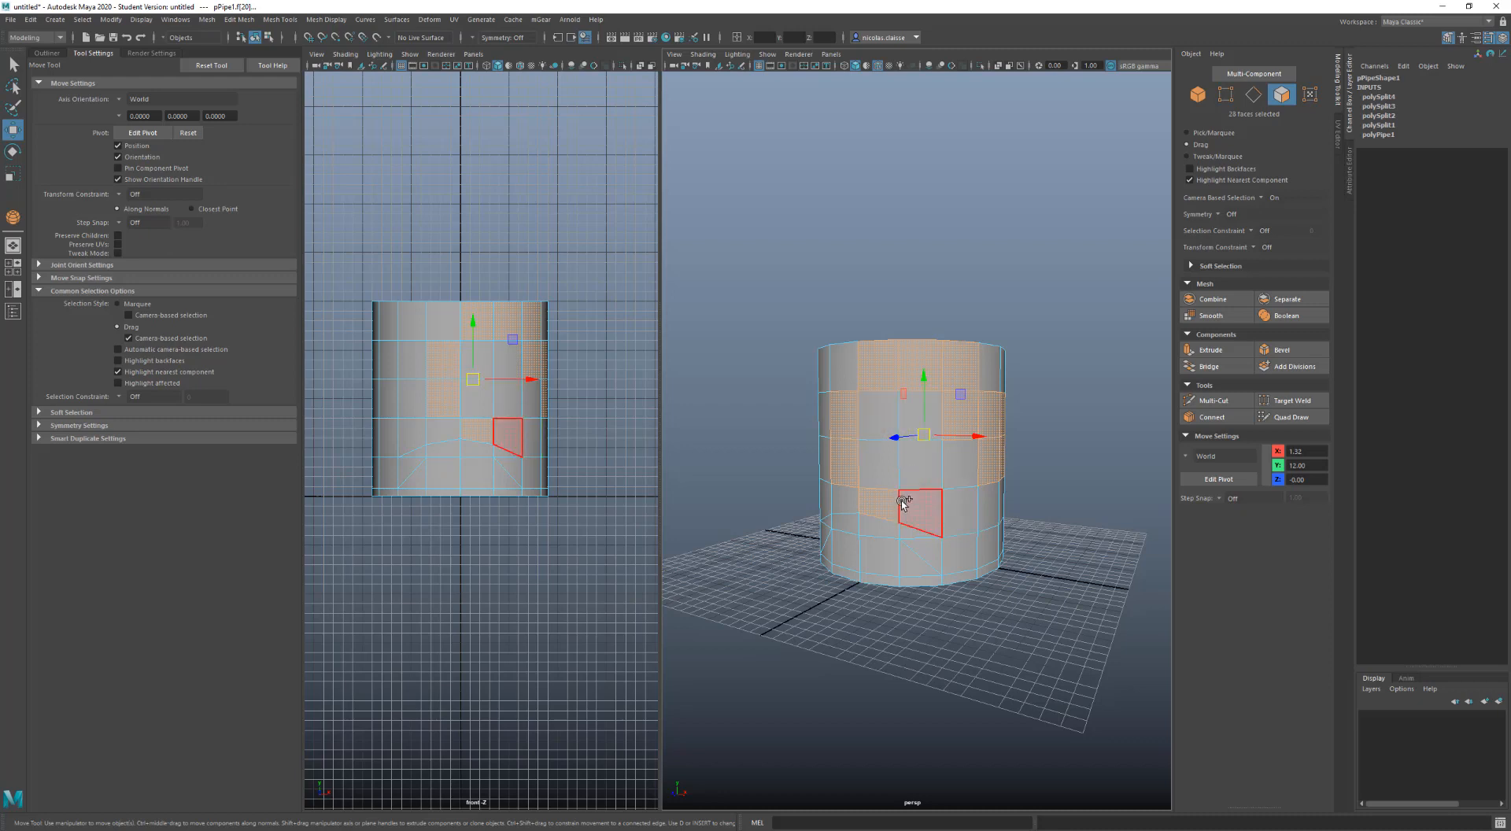
left_click_drag(936, 509, 985, 505, "shift")
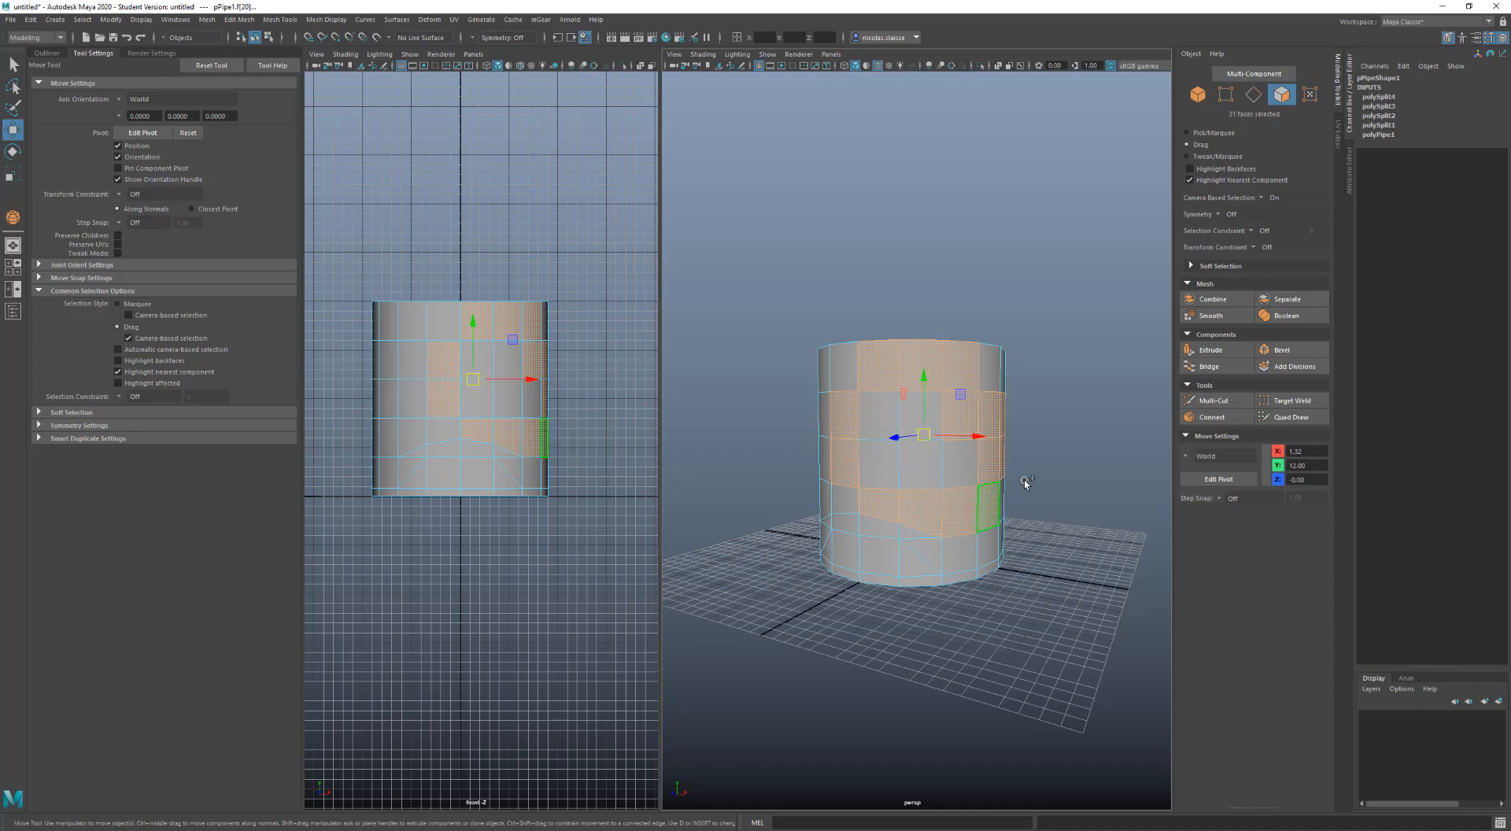
Switch the selection style to Drag and back to Pick/Marquee
left_click(1214, 134)
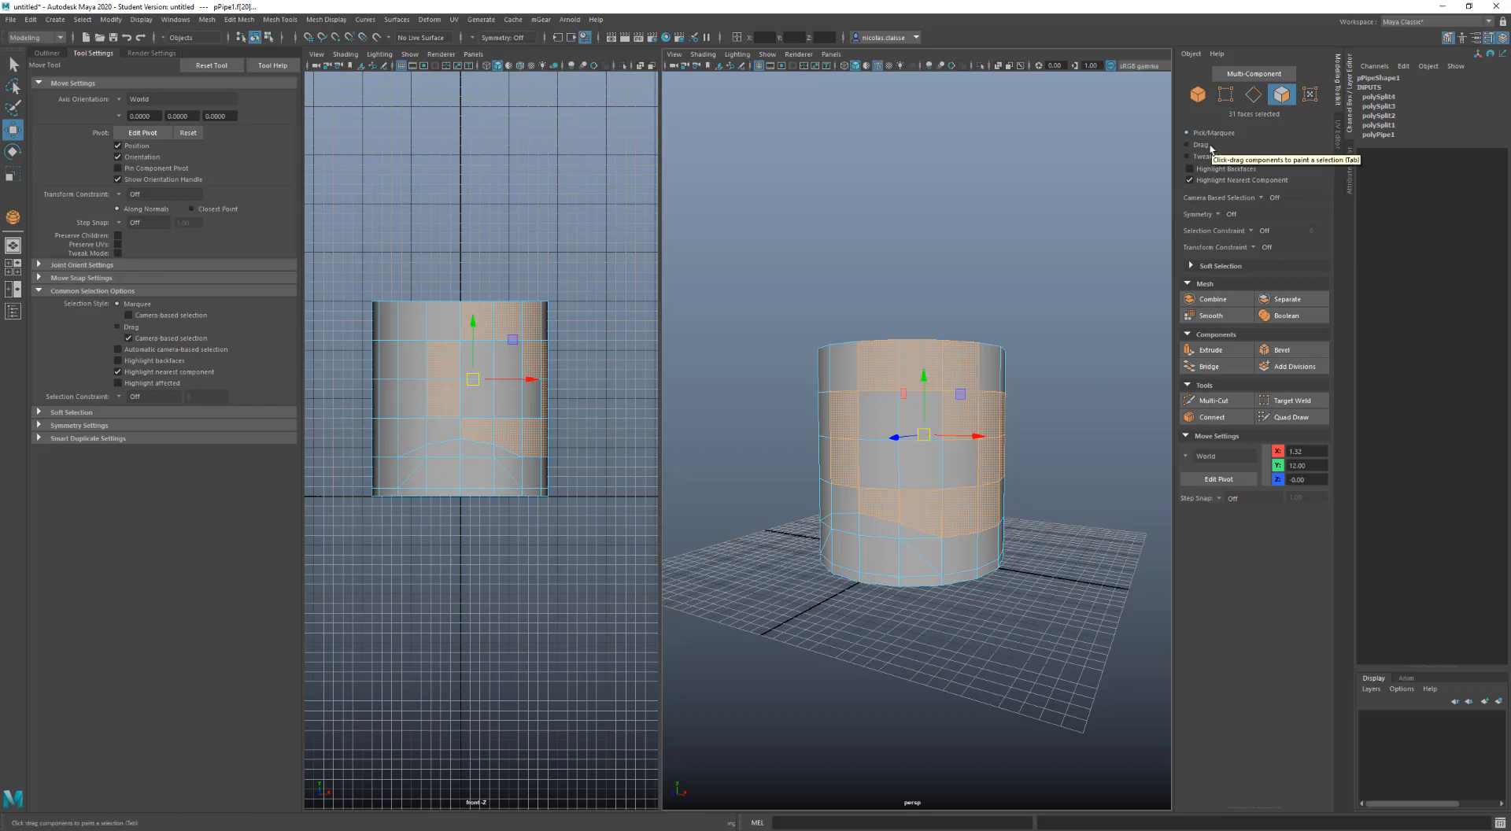
left_click(1209, 147)
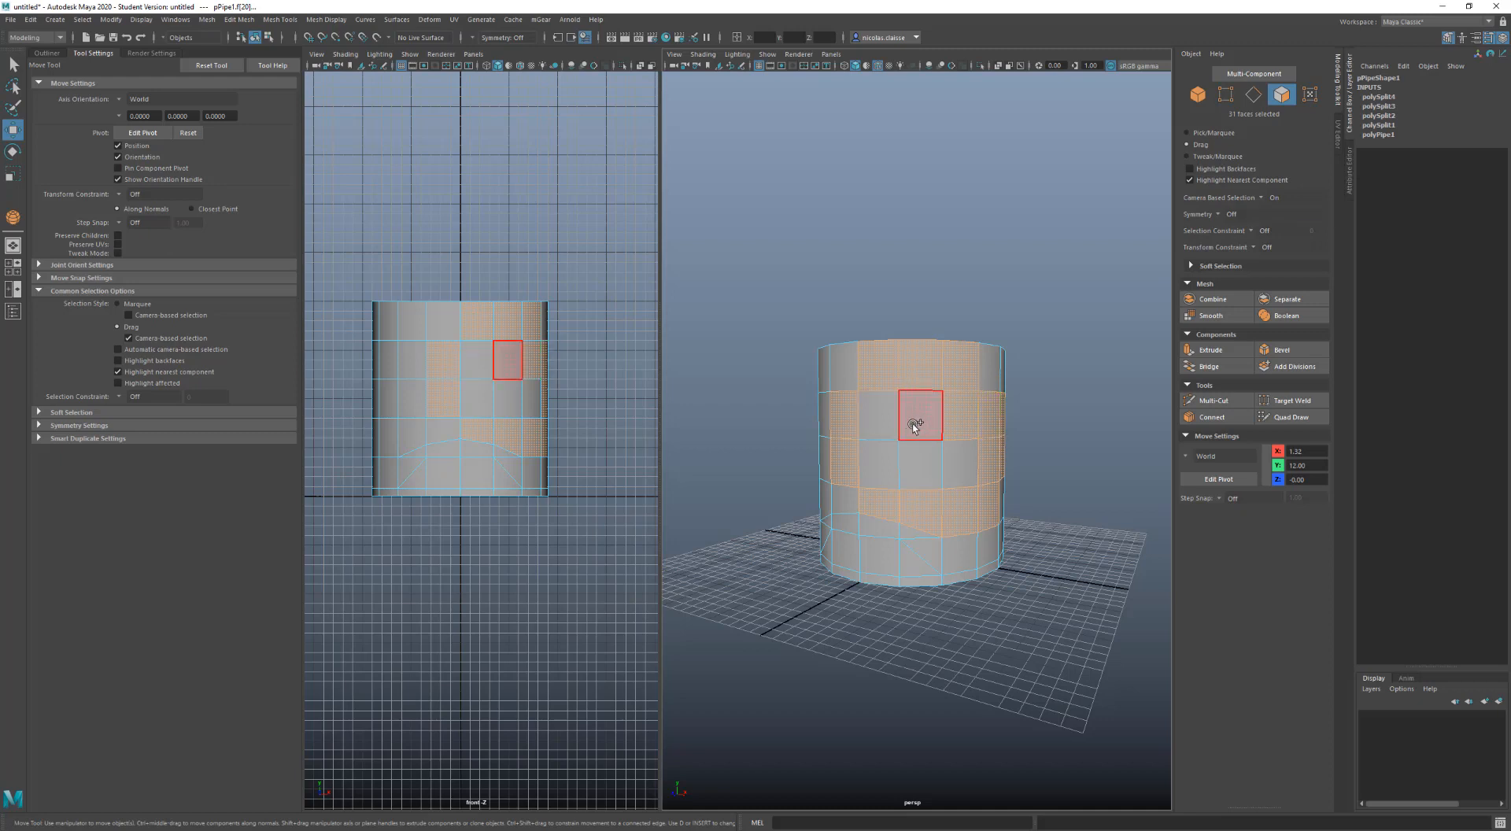
left_click(1210, 132)
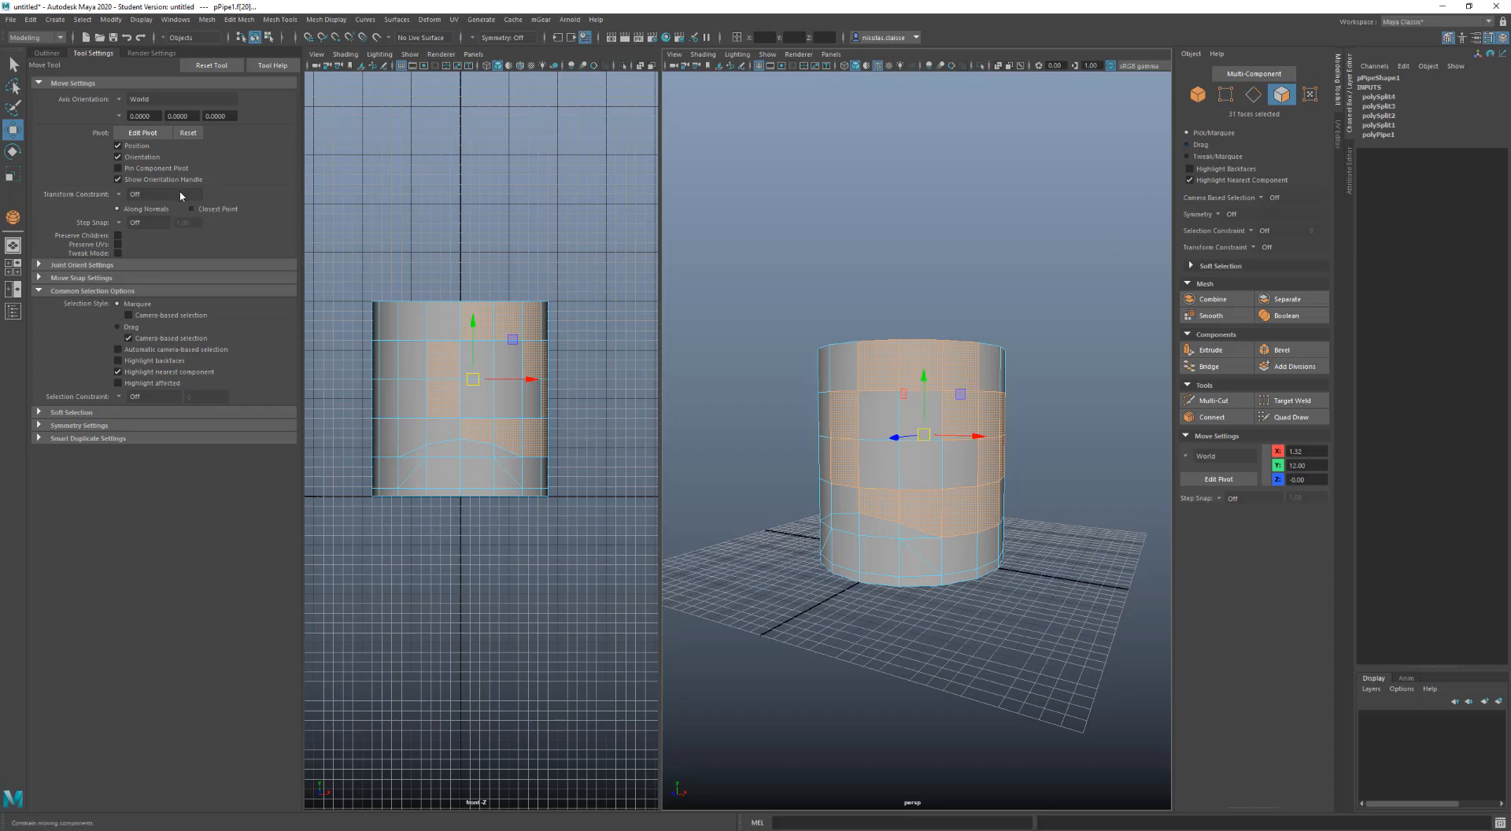
Add more faces on the pipe's outer wall to the selection and paint over faces on its top rim with Drag selection
left_click(144, 329)
mouse_move(872, 406)
left_mouse_down()
mouse_move(918, 412)
mouse_move(913, 466)
mouse_move(1012, 474)
left_mouse_up()
scroll(946, 468, "down", 3)
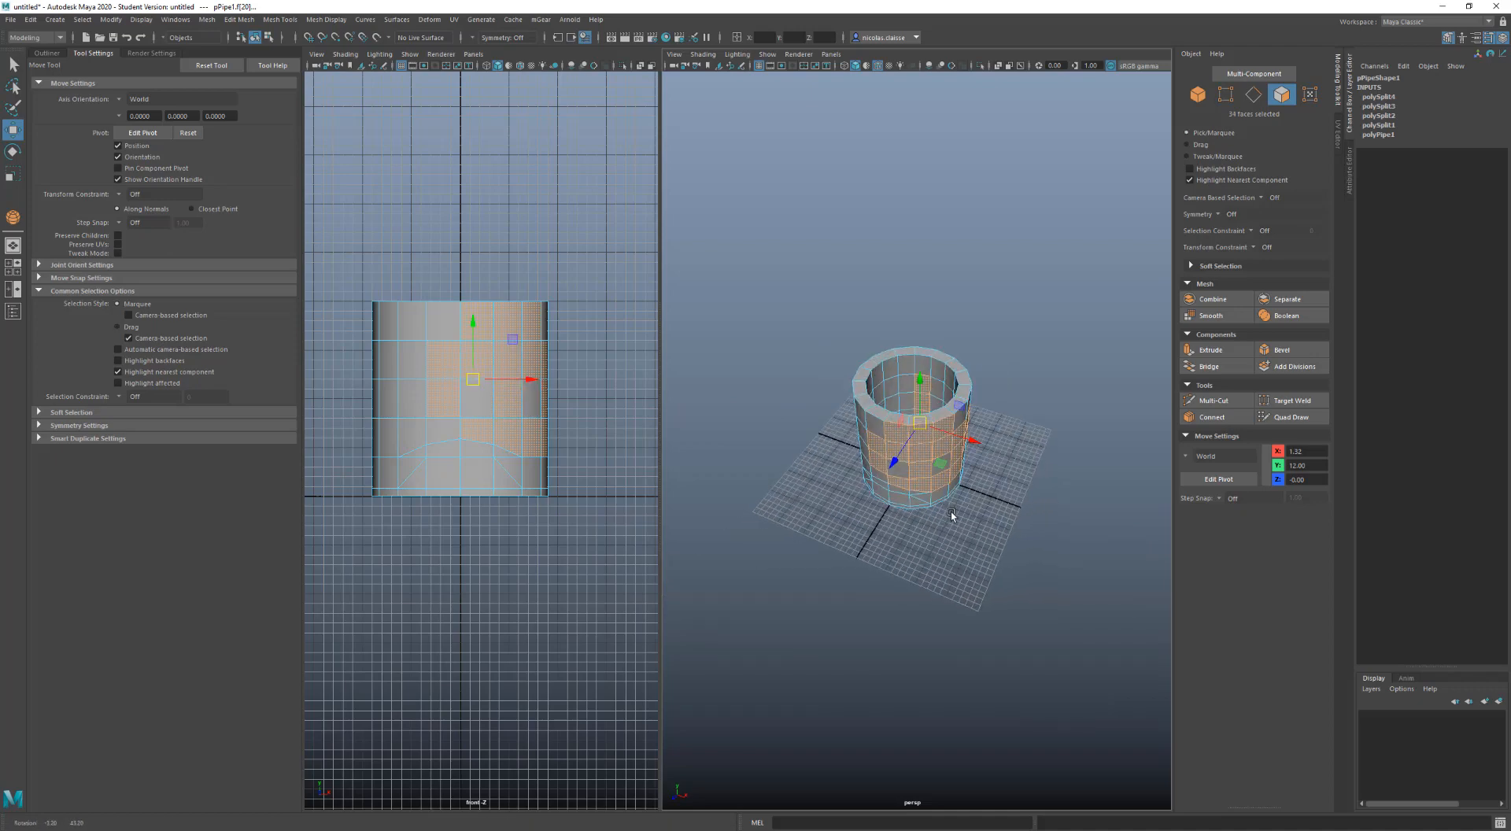
key("Tab")
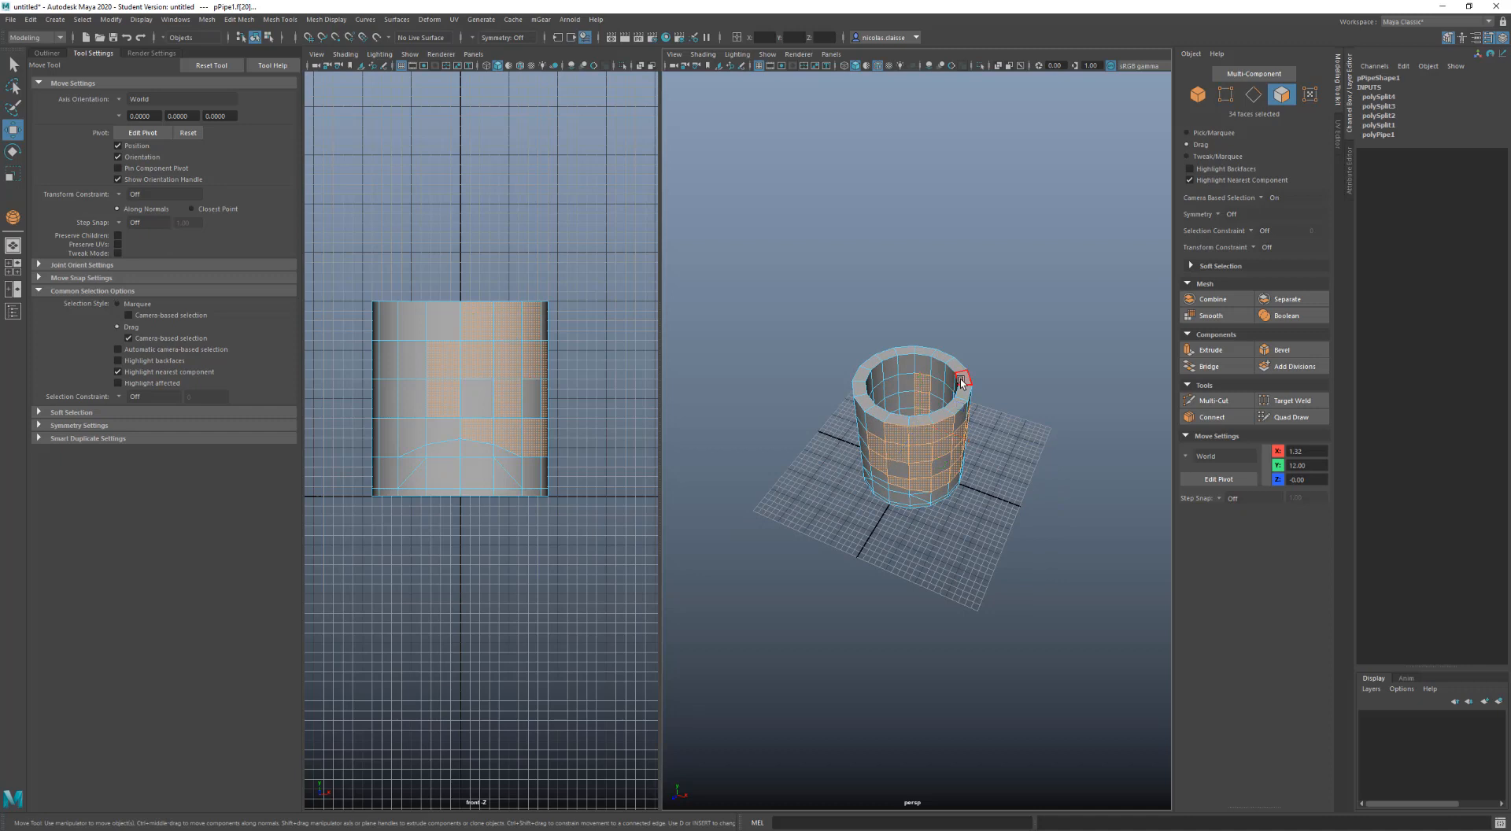
mouse_move(959, 373)
left_mouse_down()
mouse_move(903, 348)
mouse_move(867, 366)
mouse_move(861, 402)
mouse_move(948, 417)
mouse_move(970, 393)
left_mouse_up()
Clear the selection, paint-select four faces along the pipe's top rim, and activate the Select tool
left_click(1007, 549)
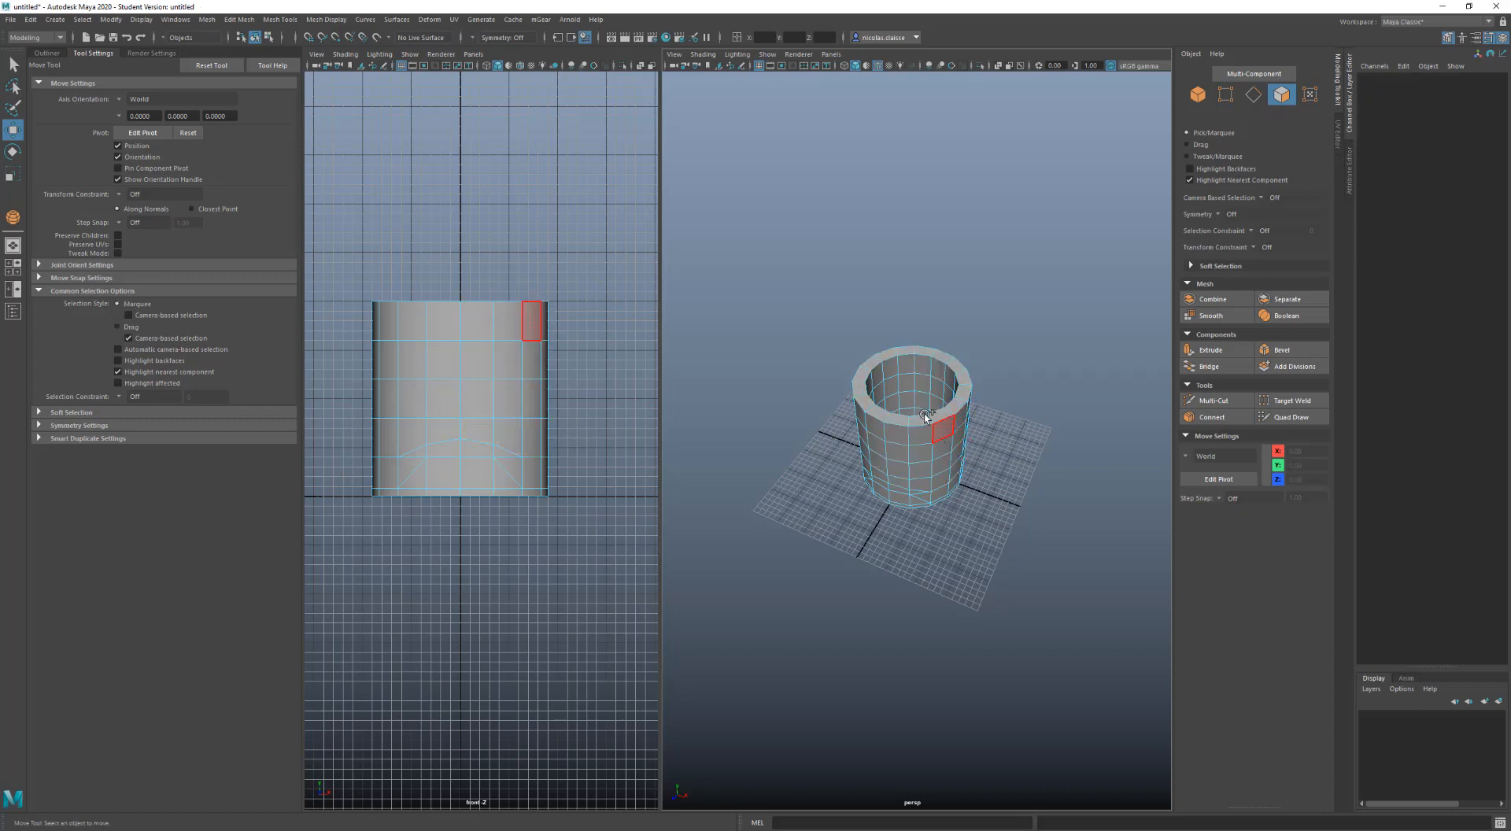
left_click_drag(933, 417, 966, 389)
key("q")
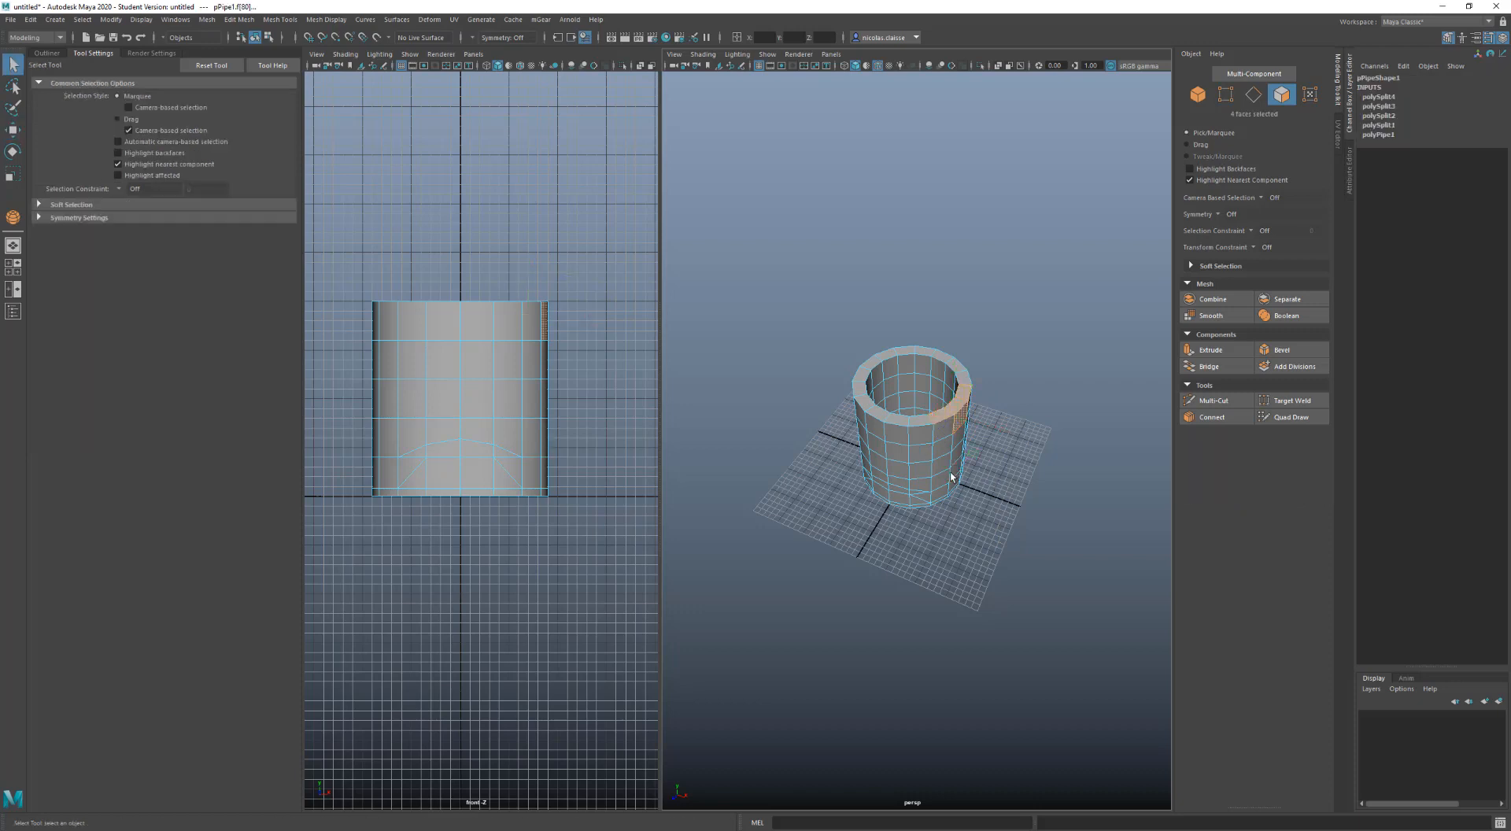
Deselect the rim faces and create a polygon sphere beside the pipe with a radius of about 10
right_click(999, 513, "shift")
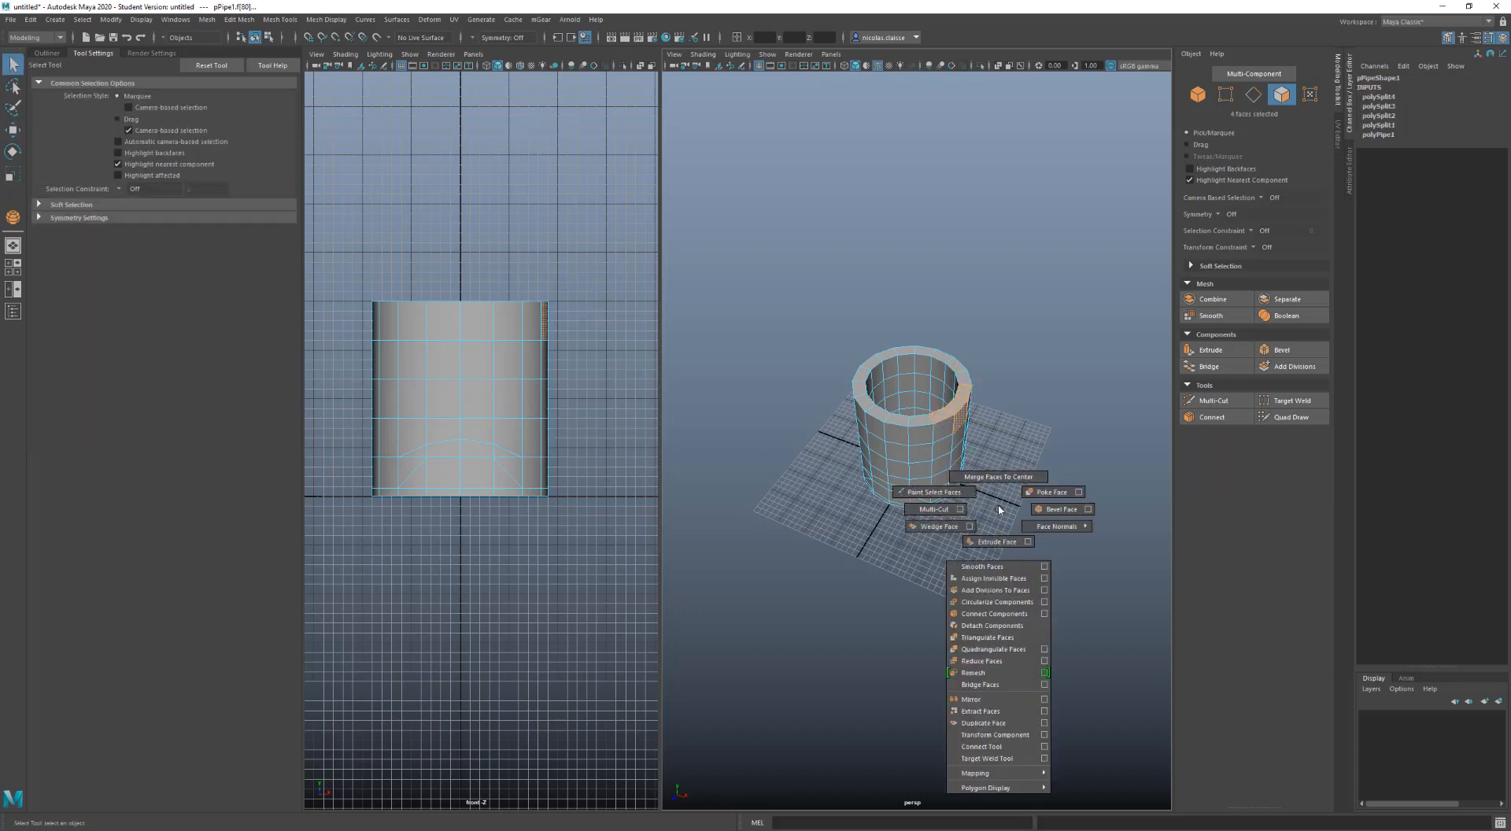
left_click(998, 509)
right_click(999, 510, "shift")
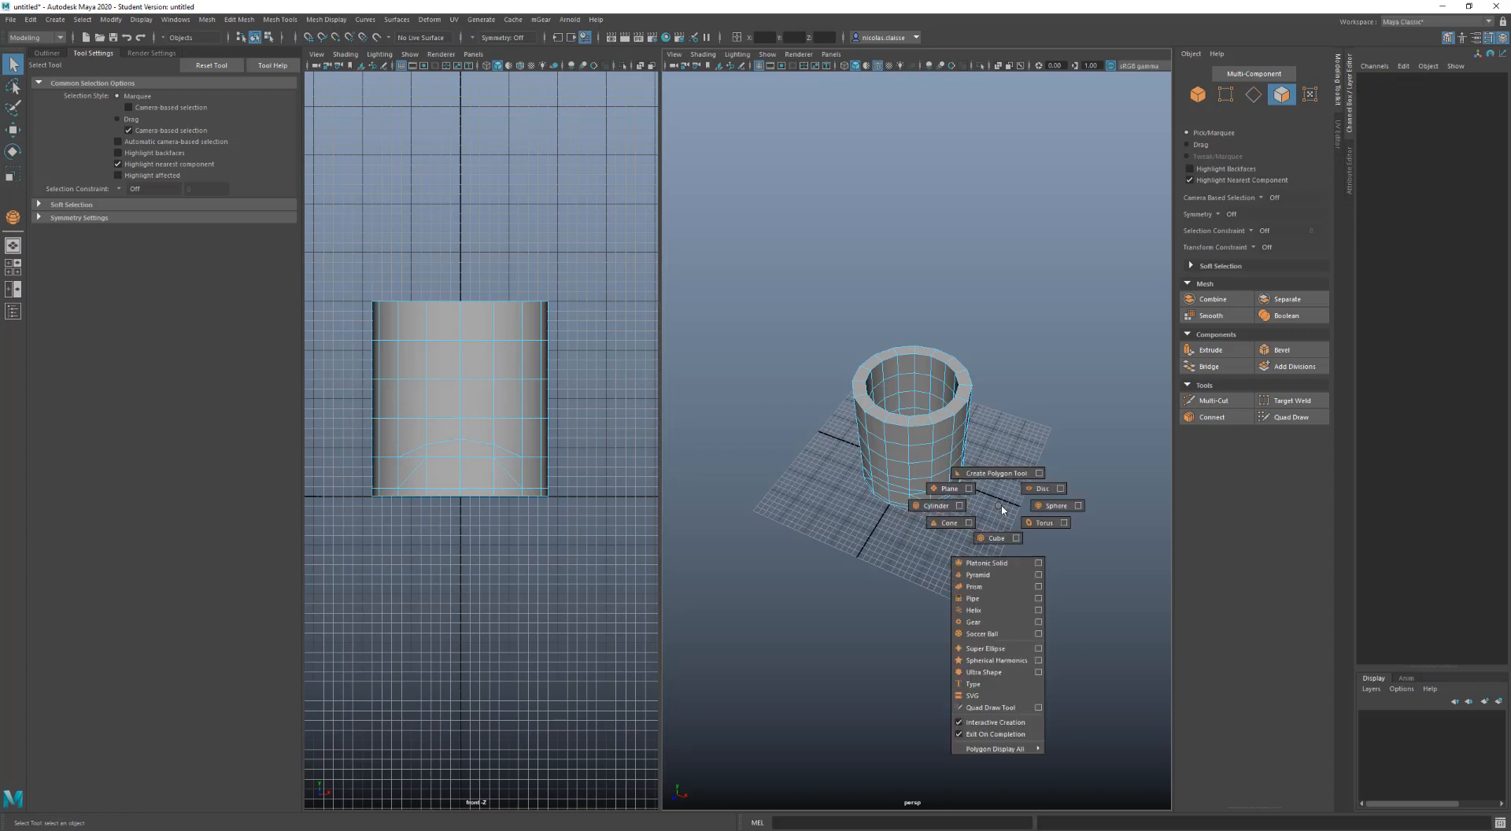
right_click_drag(1002, 506, 1045, 506, "shift")
left_click_drag(1048, 512, 1037, 446)
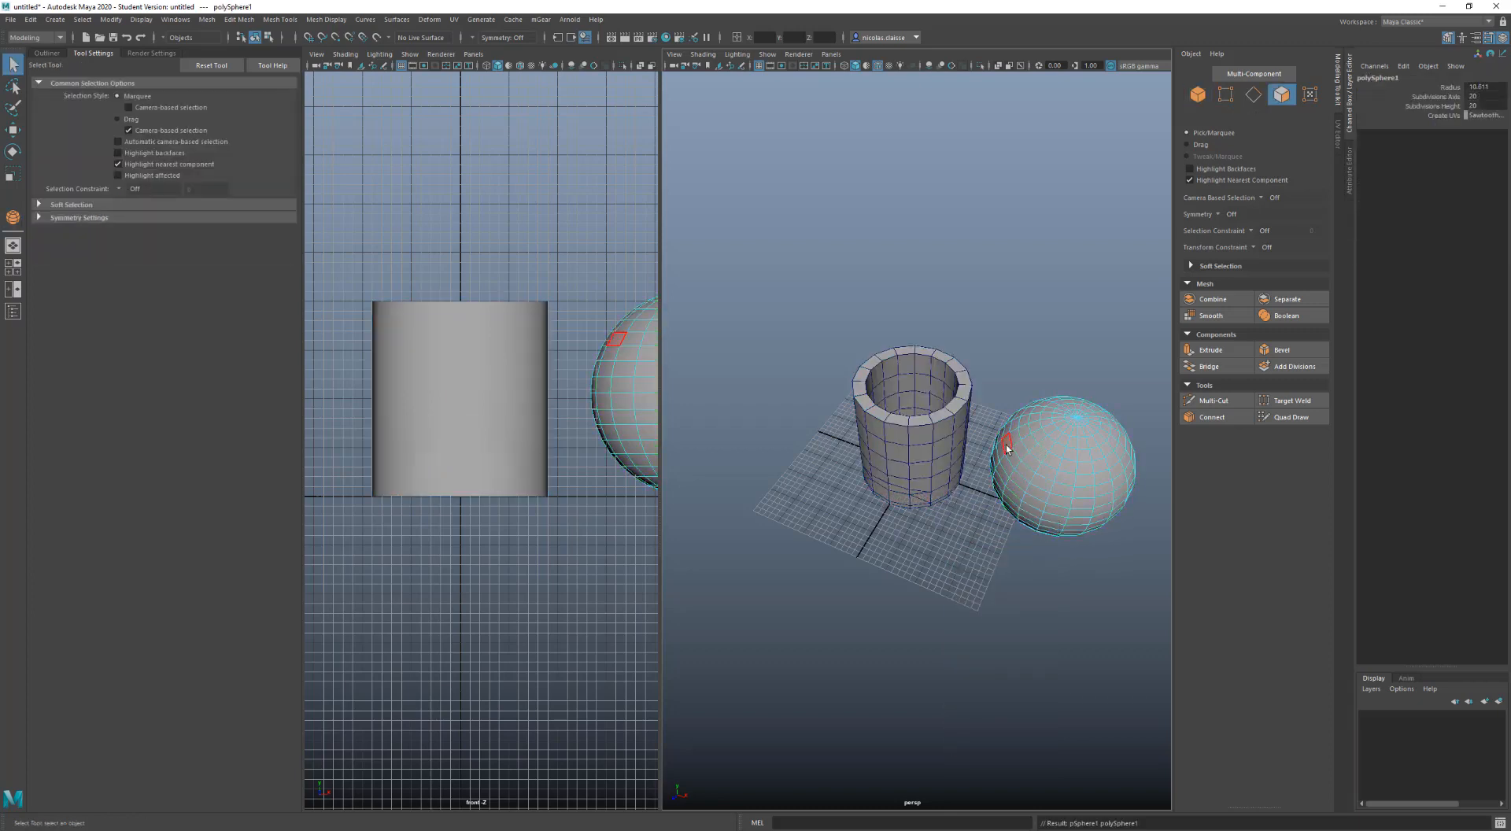
Paint-select the triangular faces around the sphere's top pole with Drag selection, frame them in the view, and clear the selection
right_click_drag(1065, 482, 1169, 464, "alt")
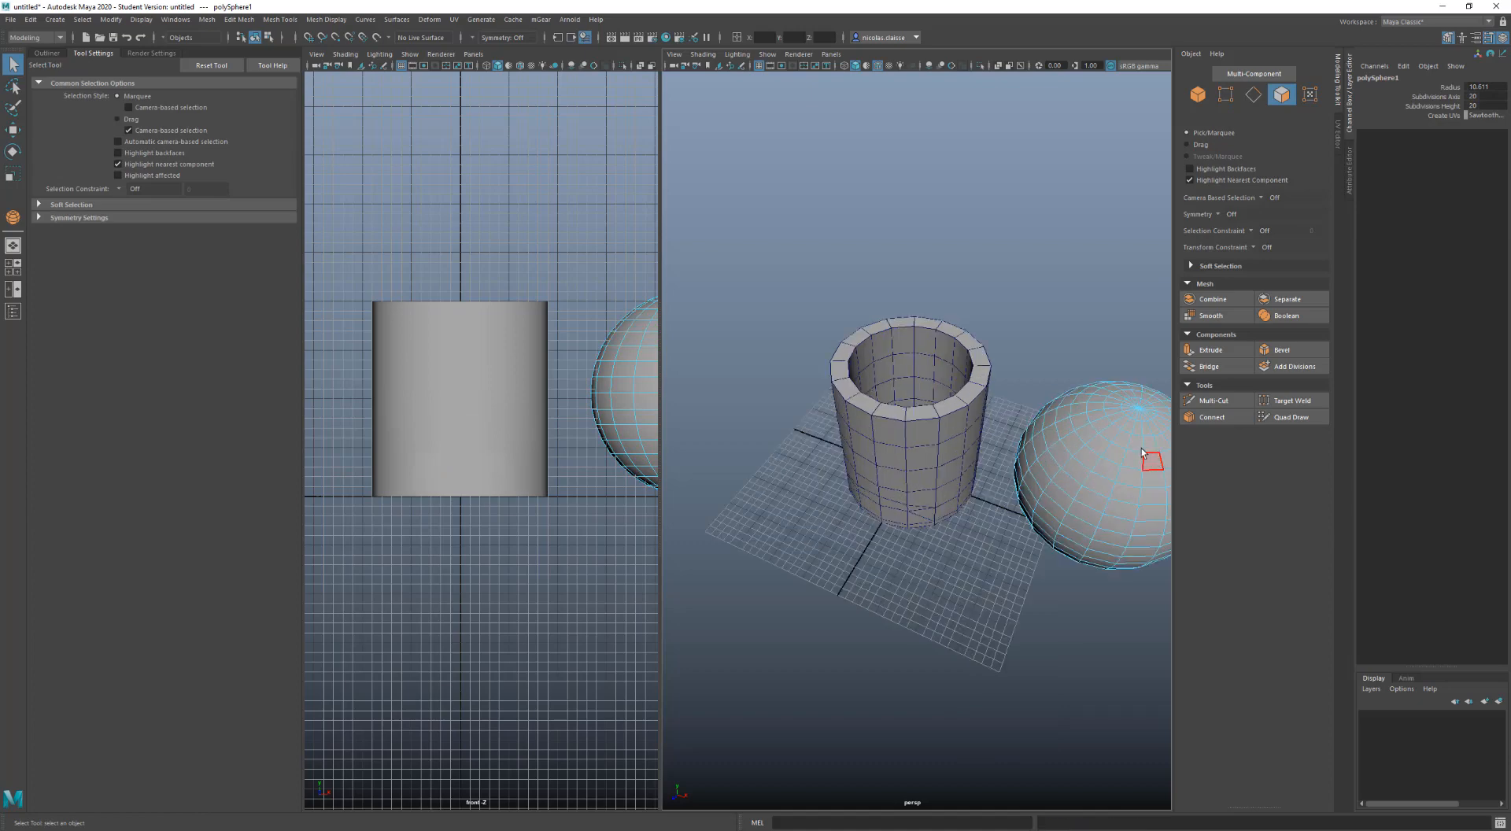
mouse_move(1081, 427)
left_mouse_down("alt")
mouse_move(988, 454)
mouse_move(997, 441)
left_mouse_up("alt")
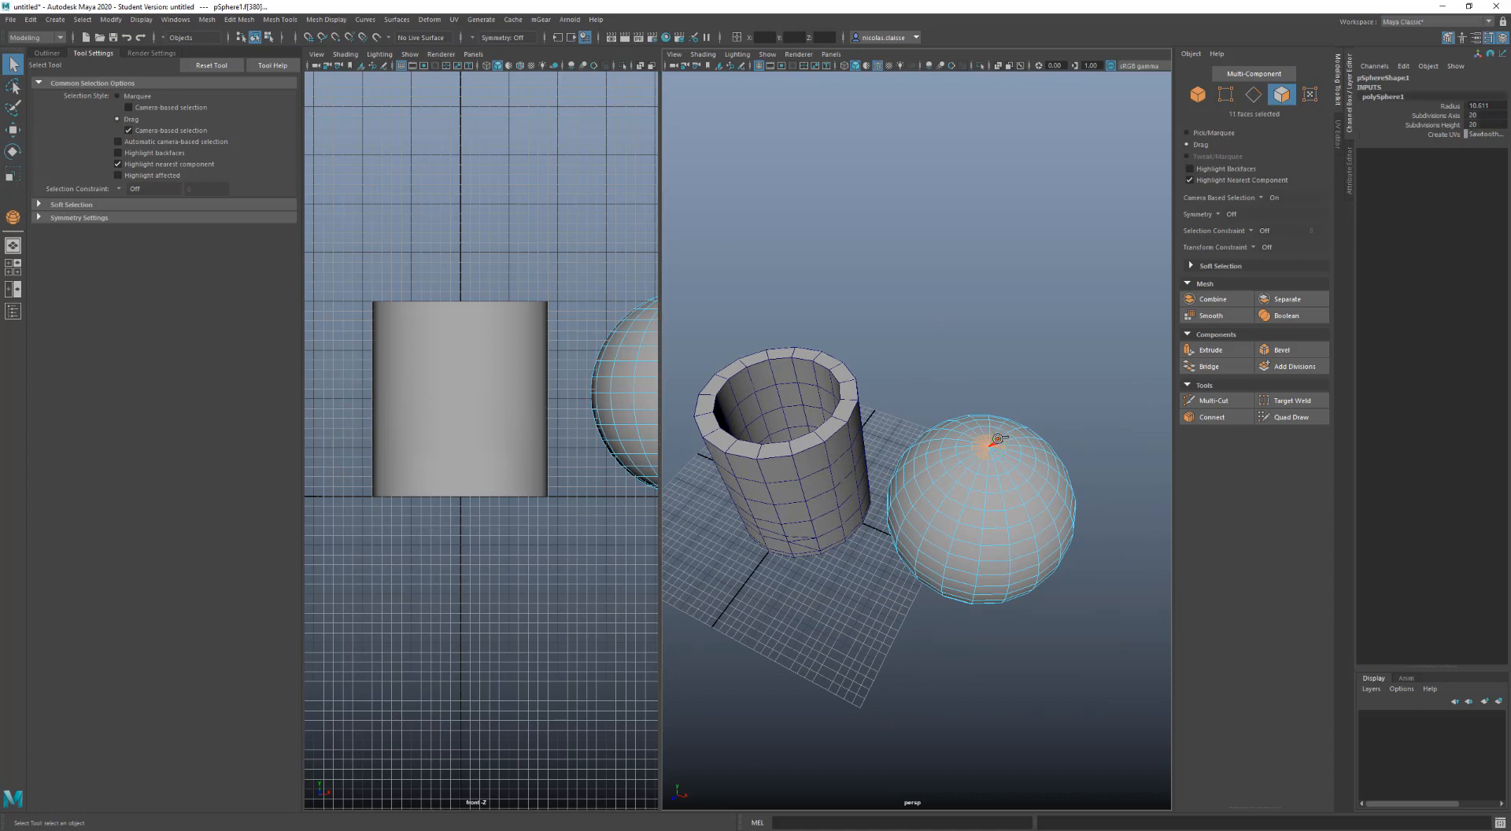
scroll(999, 443, "up", 10)
scroll(1005, 446, "down", 6)
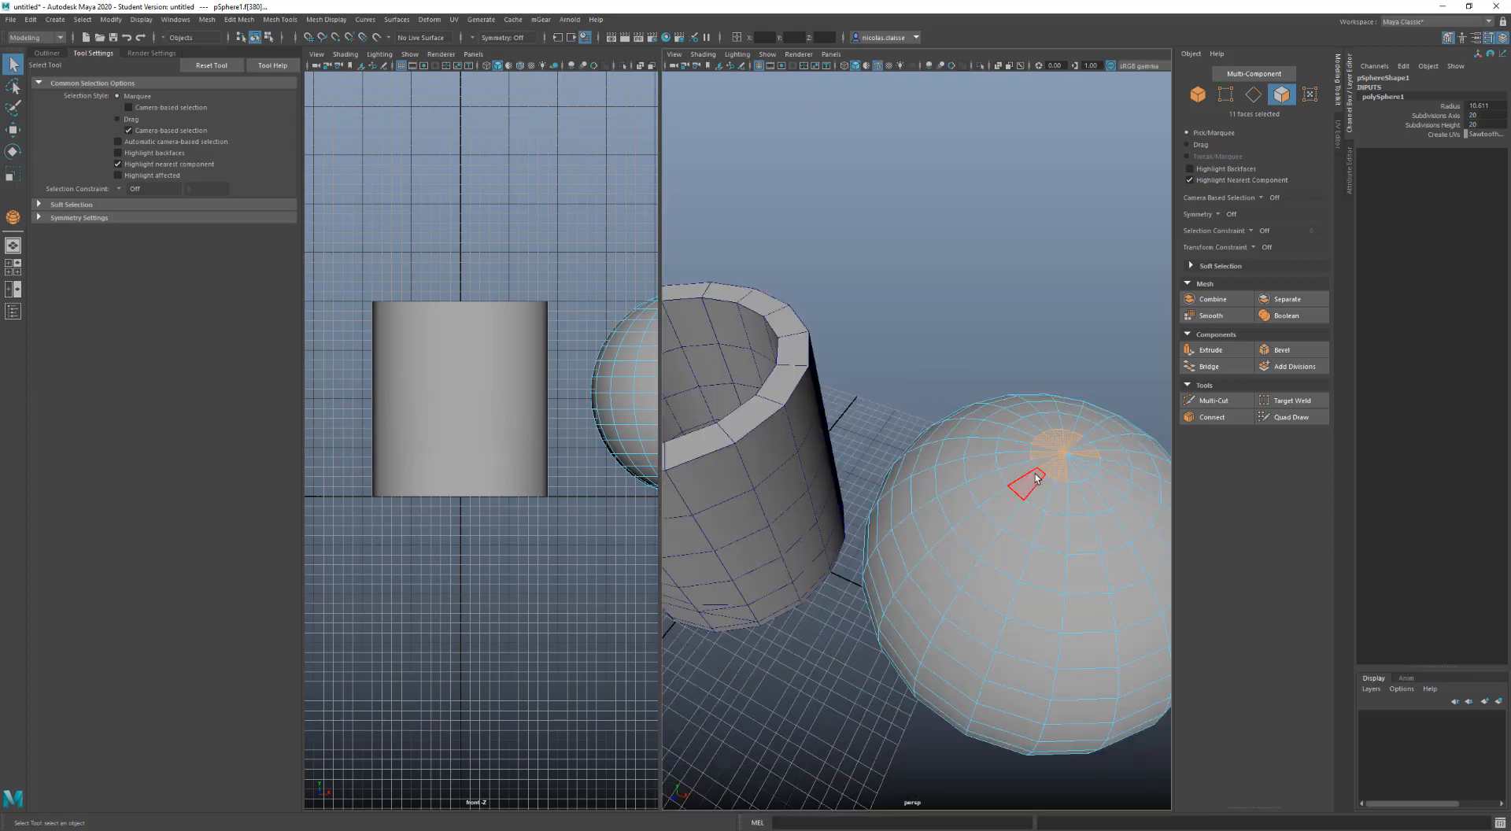
scroll(1027, 472, "down", 2)
key("f")
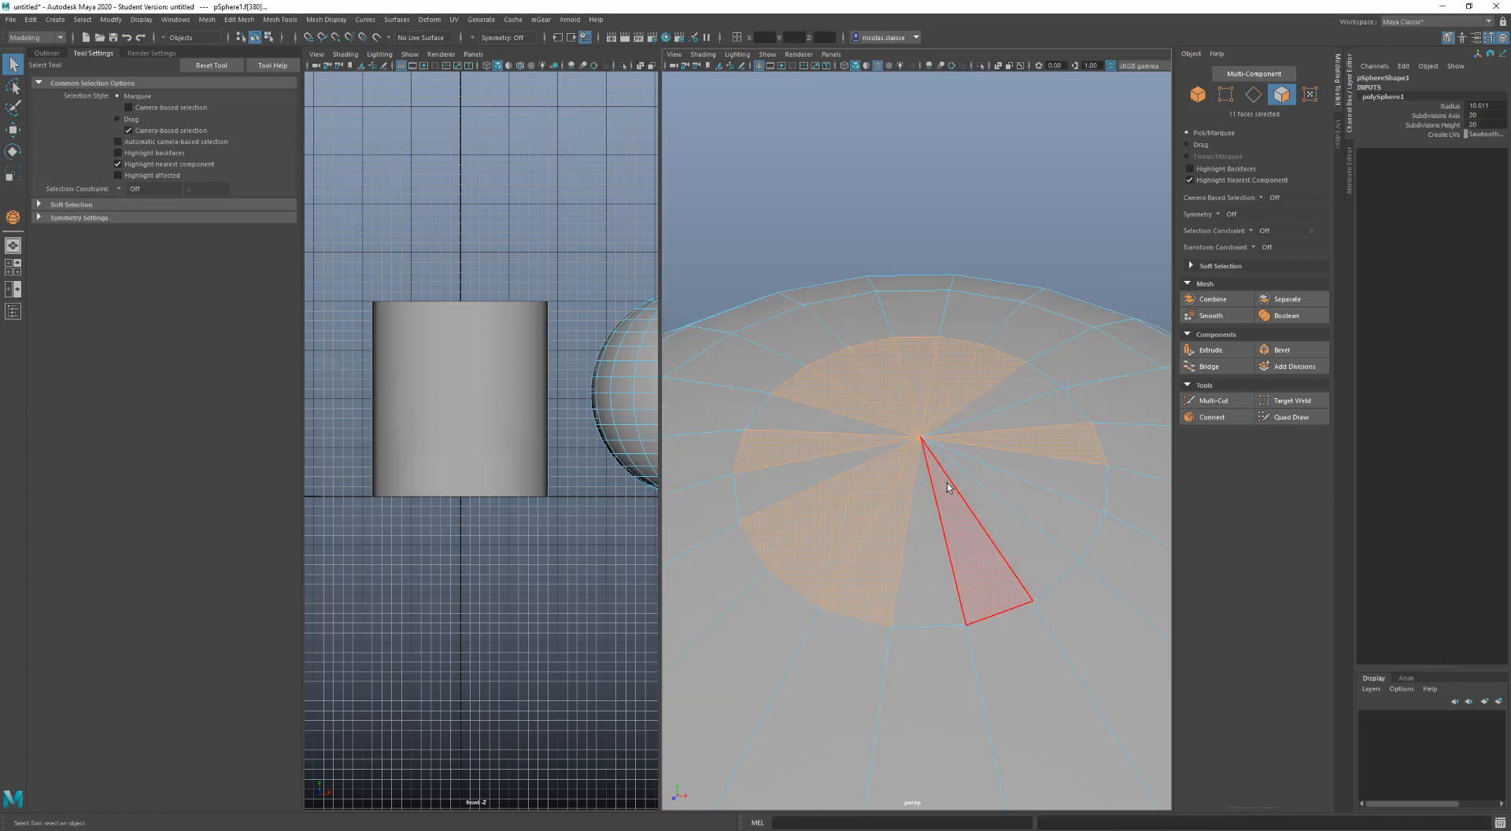
mouse_move(947, 482)
left_mouse_down()
mouse_move(931, 488)
mouse_move(984, 449)
mouse_move(965, 408)
mouse_move(866, 415)
mouse_move(854, 461)
mouse_move(961, 496)
mouse_move(978, 419)
mouse_move(895, 432)
mouse_move(881, 487)
mouse_move(855, 458)
left_mouse_up()
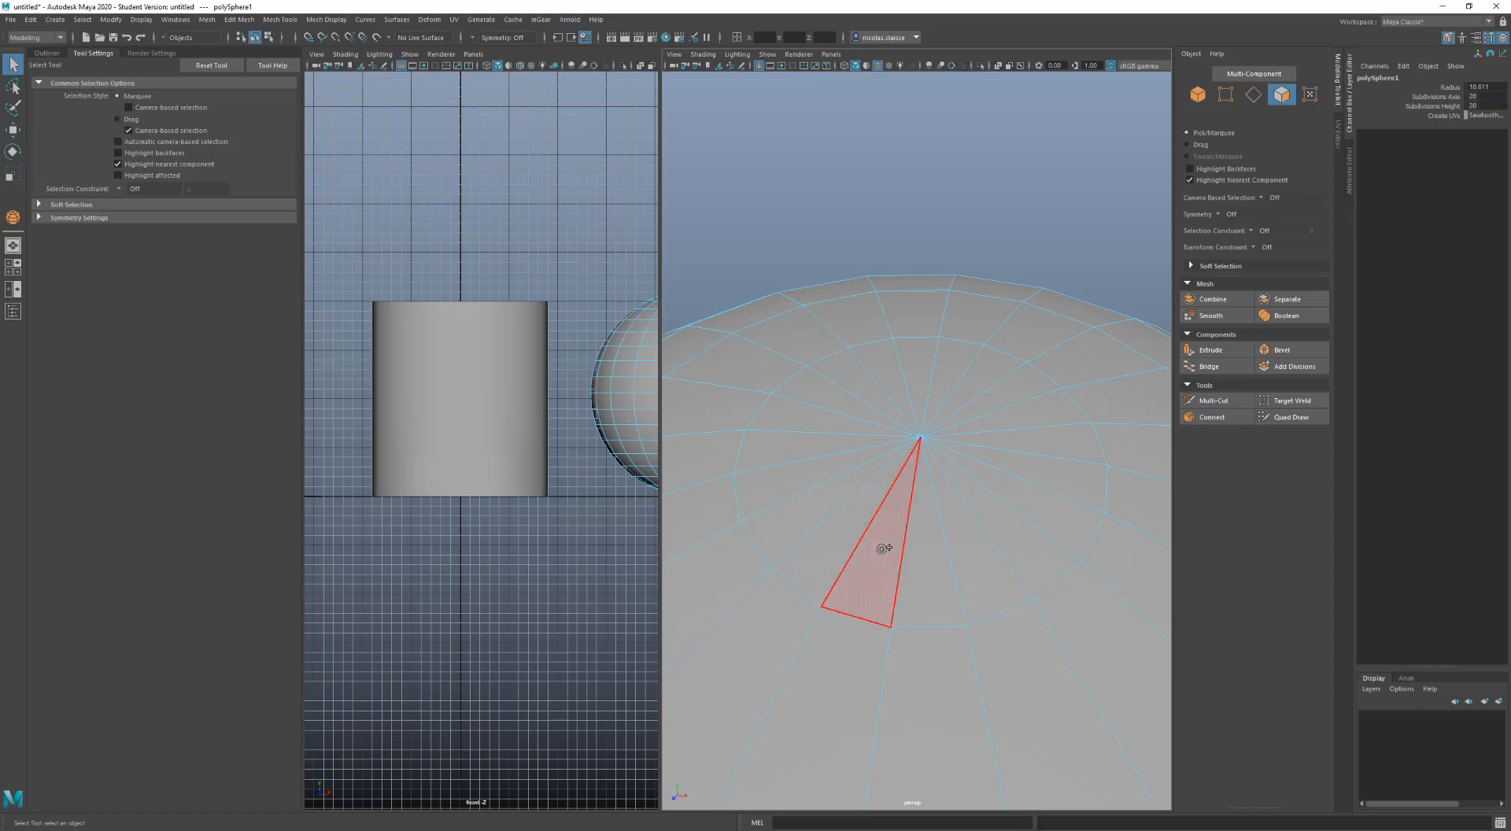
Return to object selection and delete the sphere beside the pipe
scroll(891, 543, "down", 6)
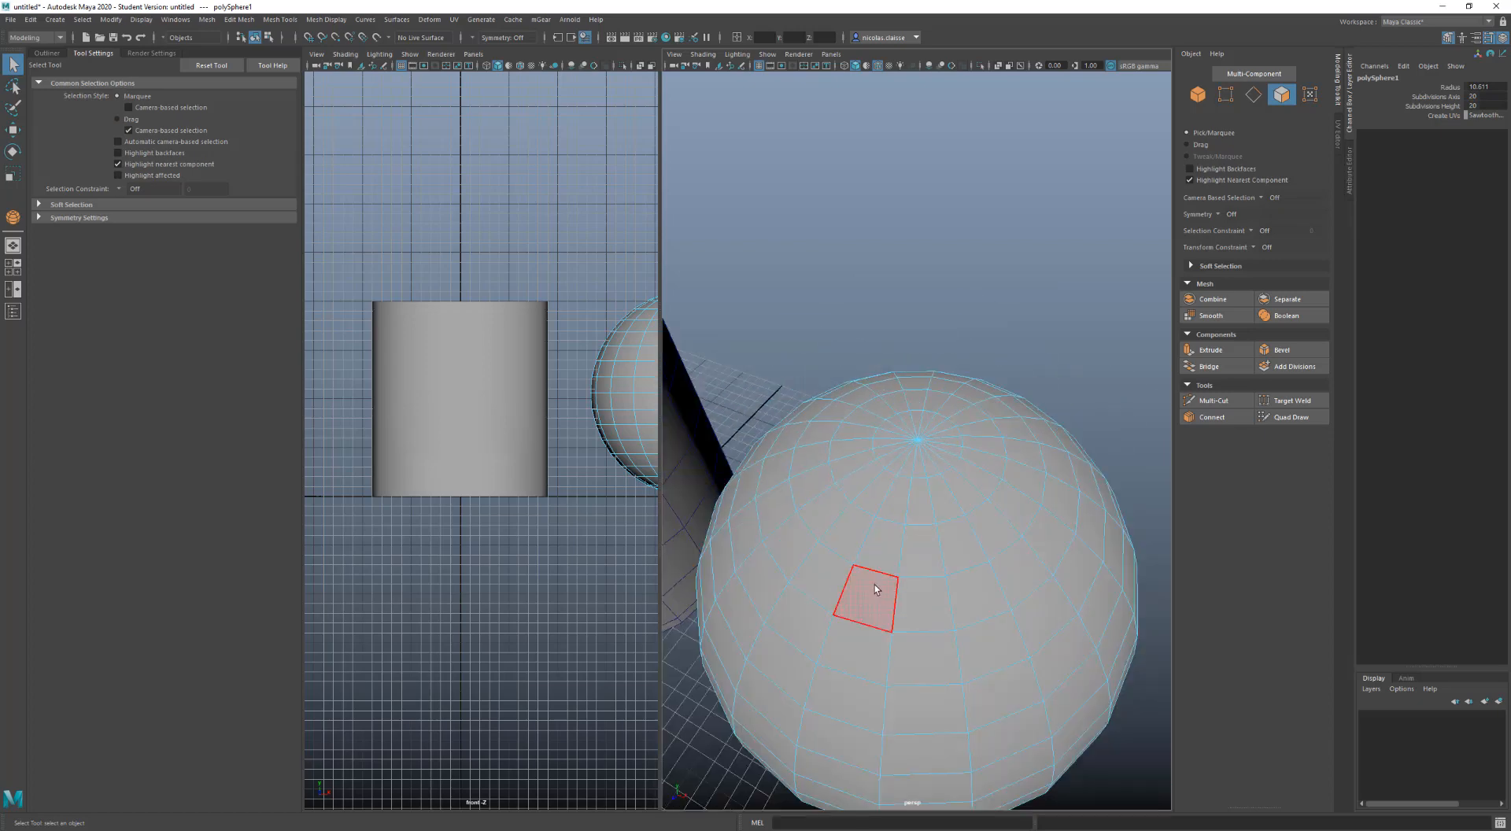
scroll(942, 525, "down", 2)
left_click_drag(942, 525, 1285, 522, "alt")
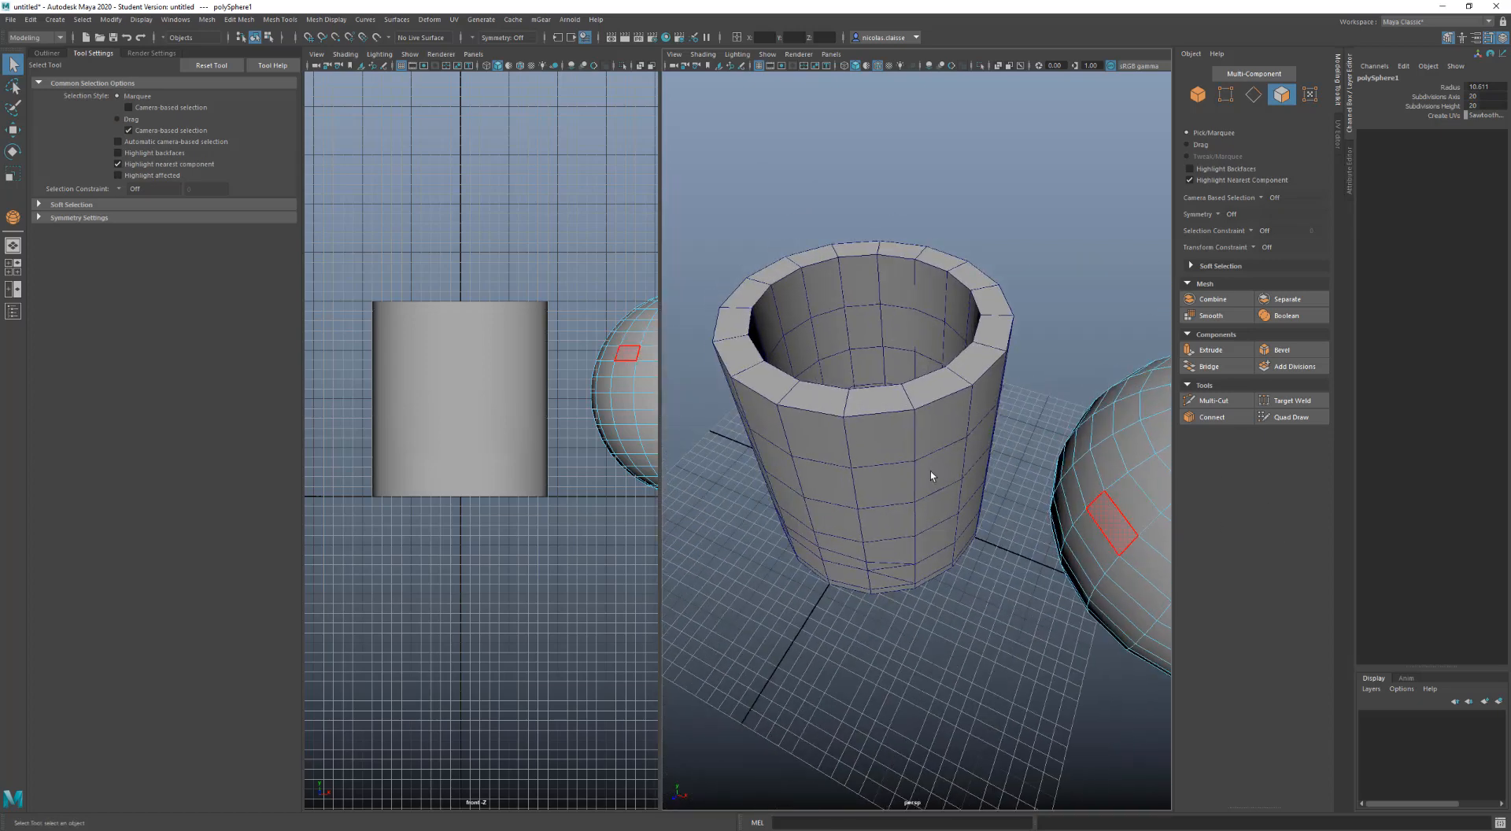
key("F10")
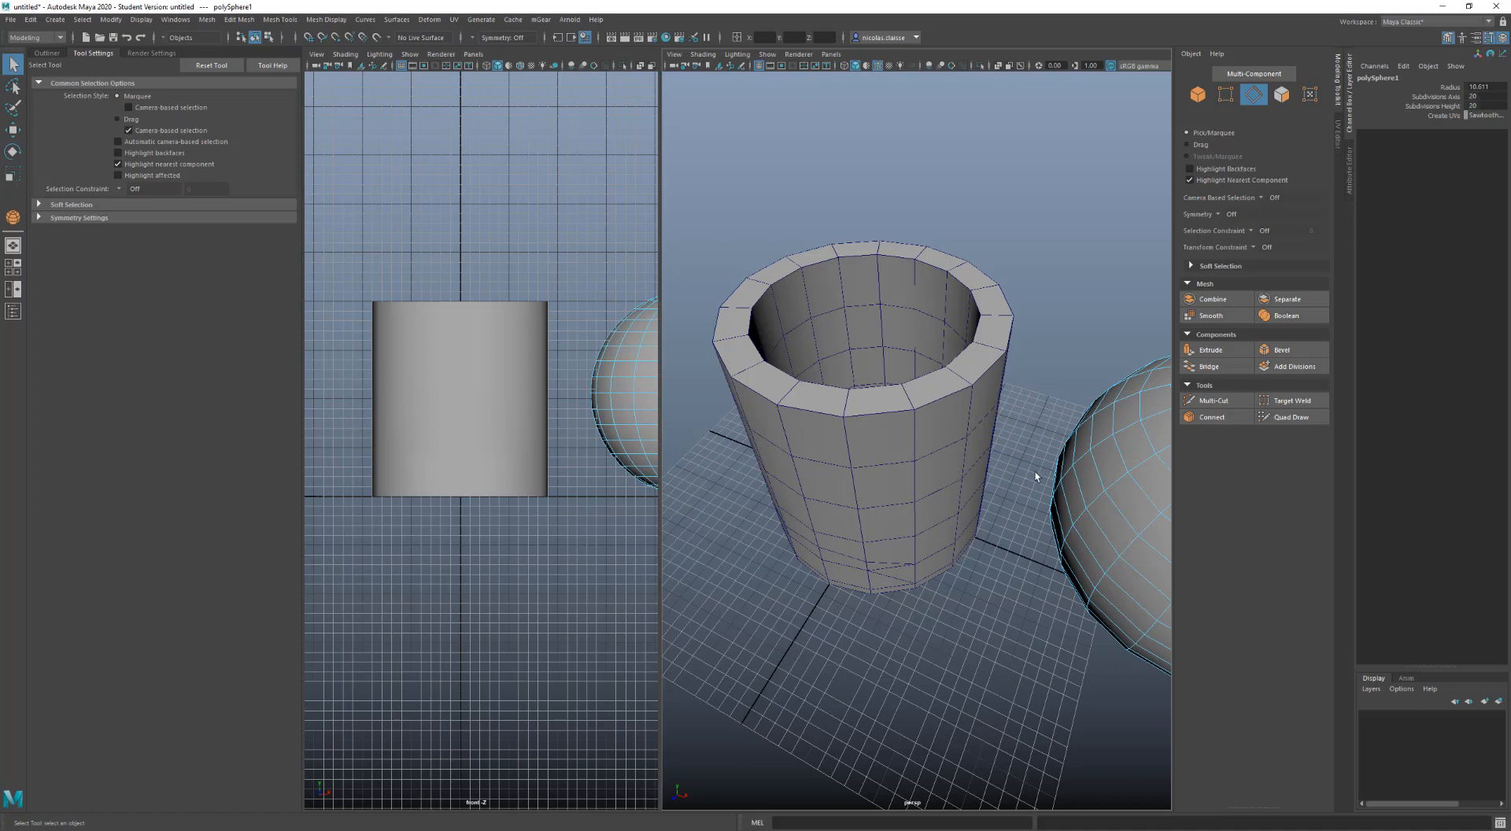
left_click(1070, 467)
key("Delete")
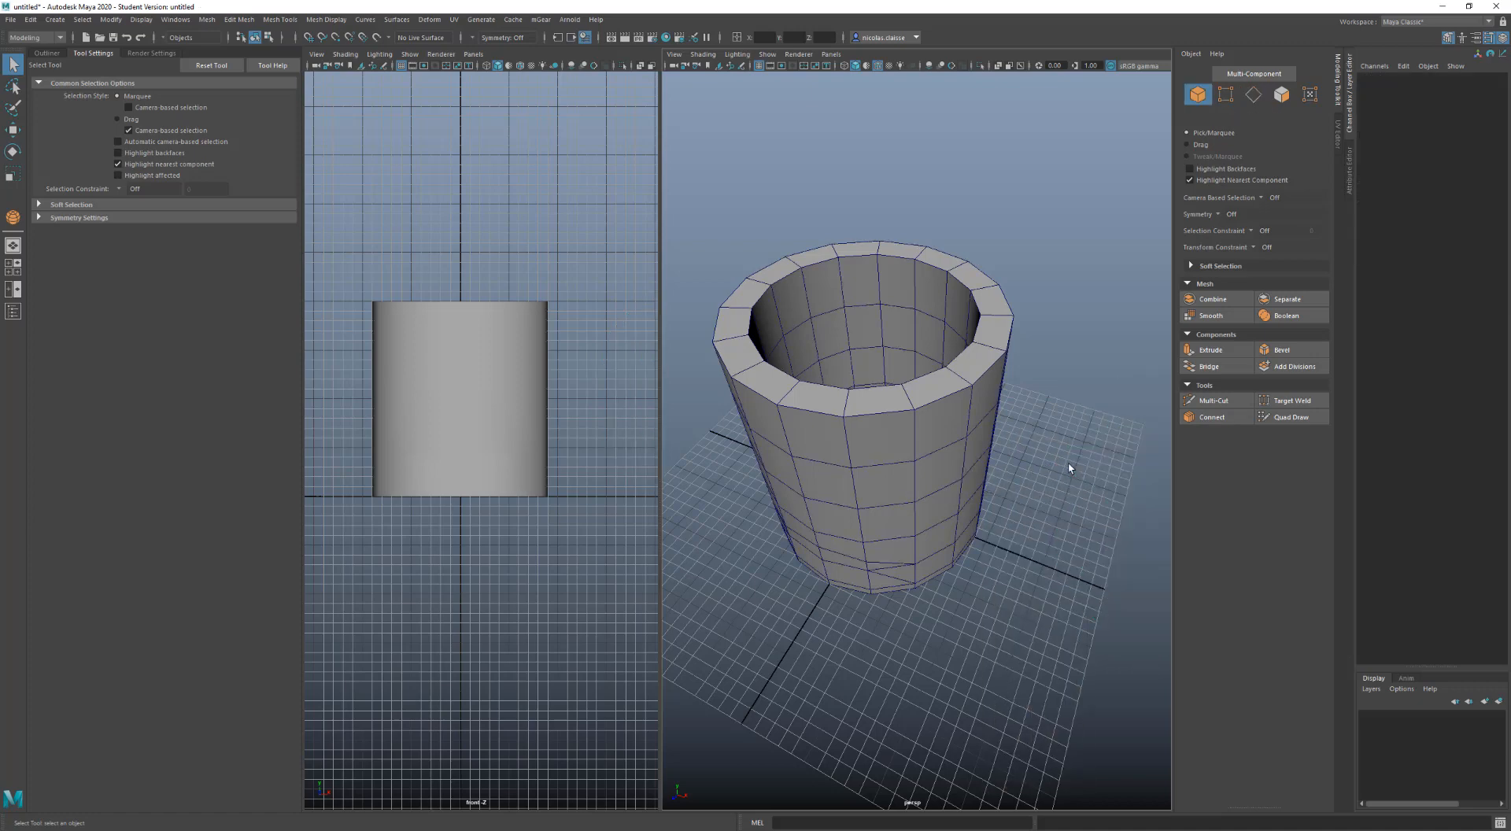
Switch the pipe to face mode and marquee-select its whole top row of faces in the front view
left_click(750, 436)
right_click_drag(852, 438, 870, 618)
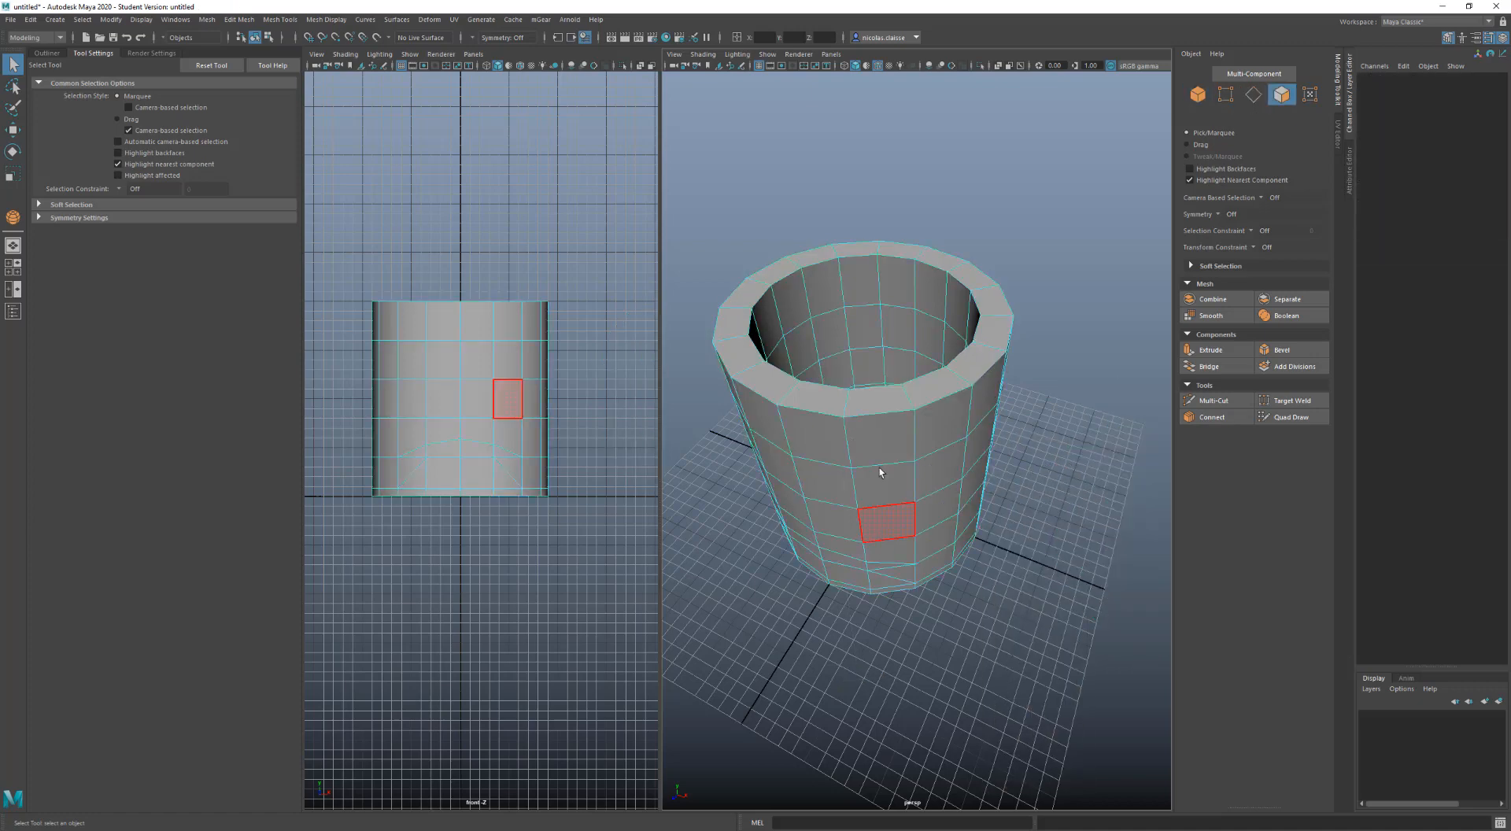
left_click_drag(880, 432, 893, 468, "alt")
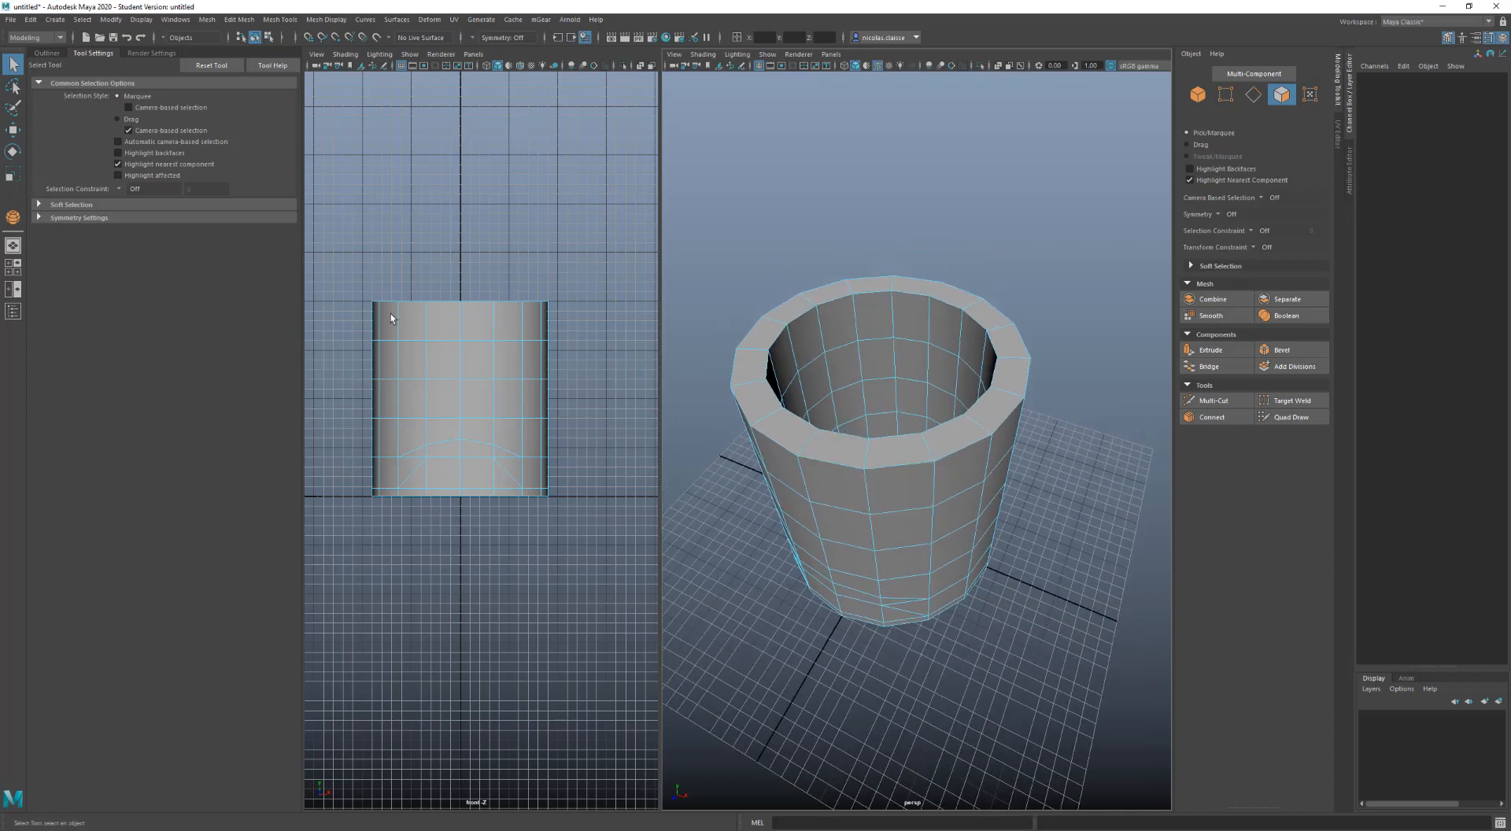
left_click_drag(352, 319, 585, 325)
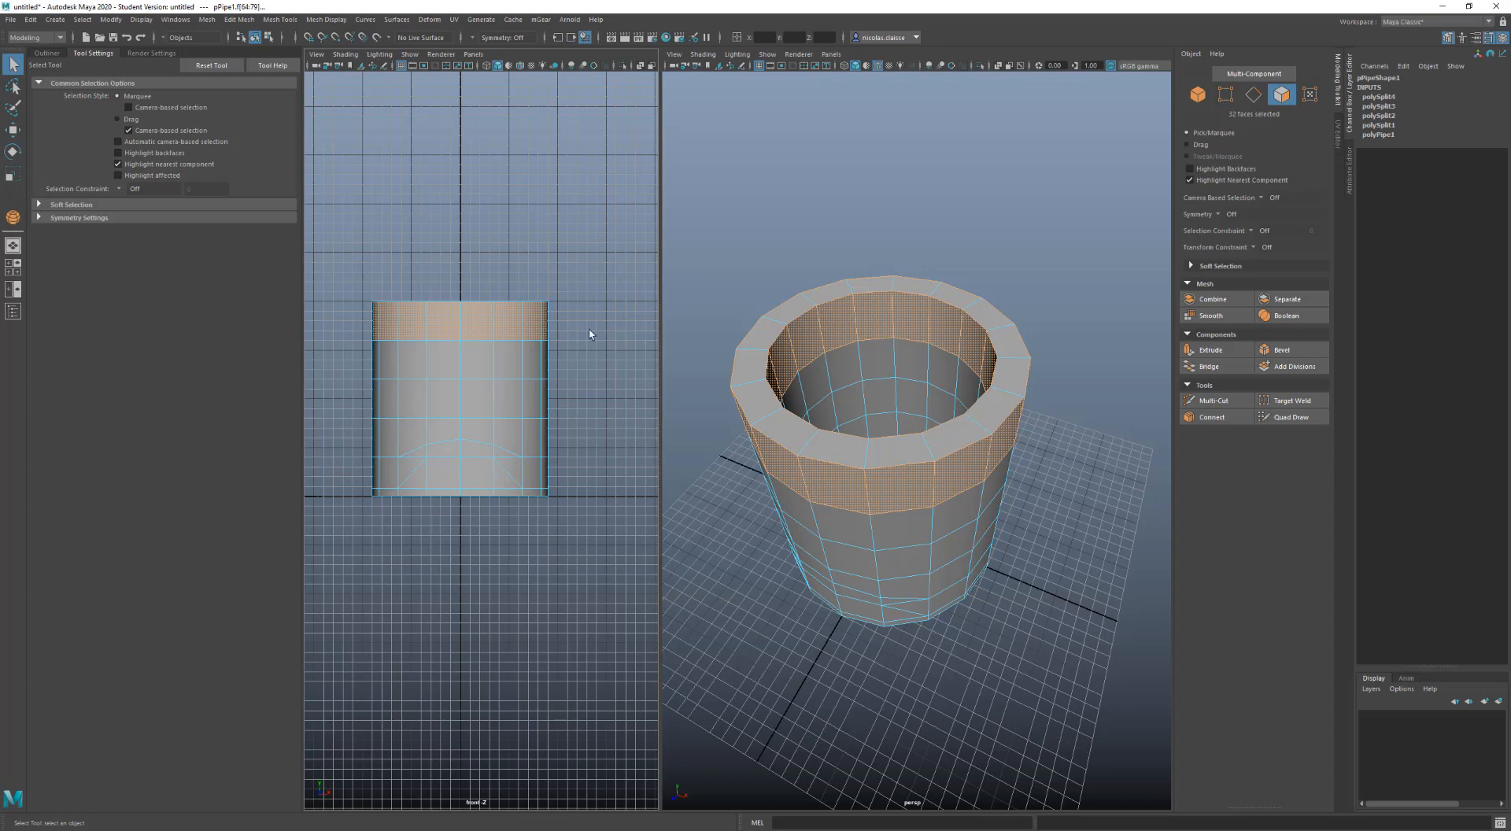
Select a single face on the pipe's side edge, marquee-select all its wall faces, and clear the selection
left_click(551, 311)
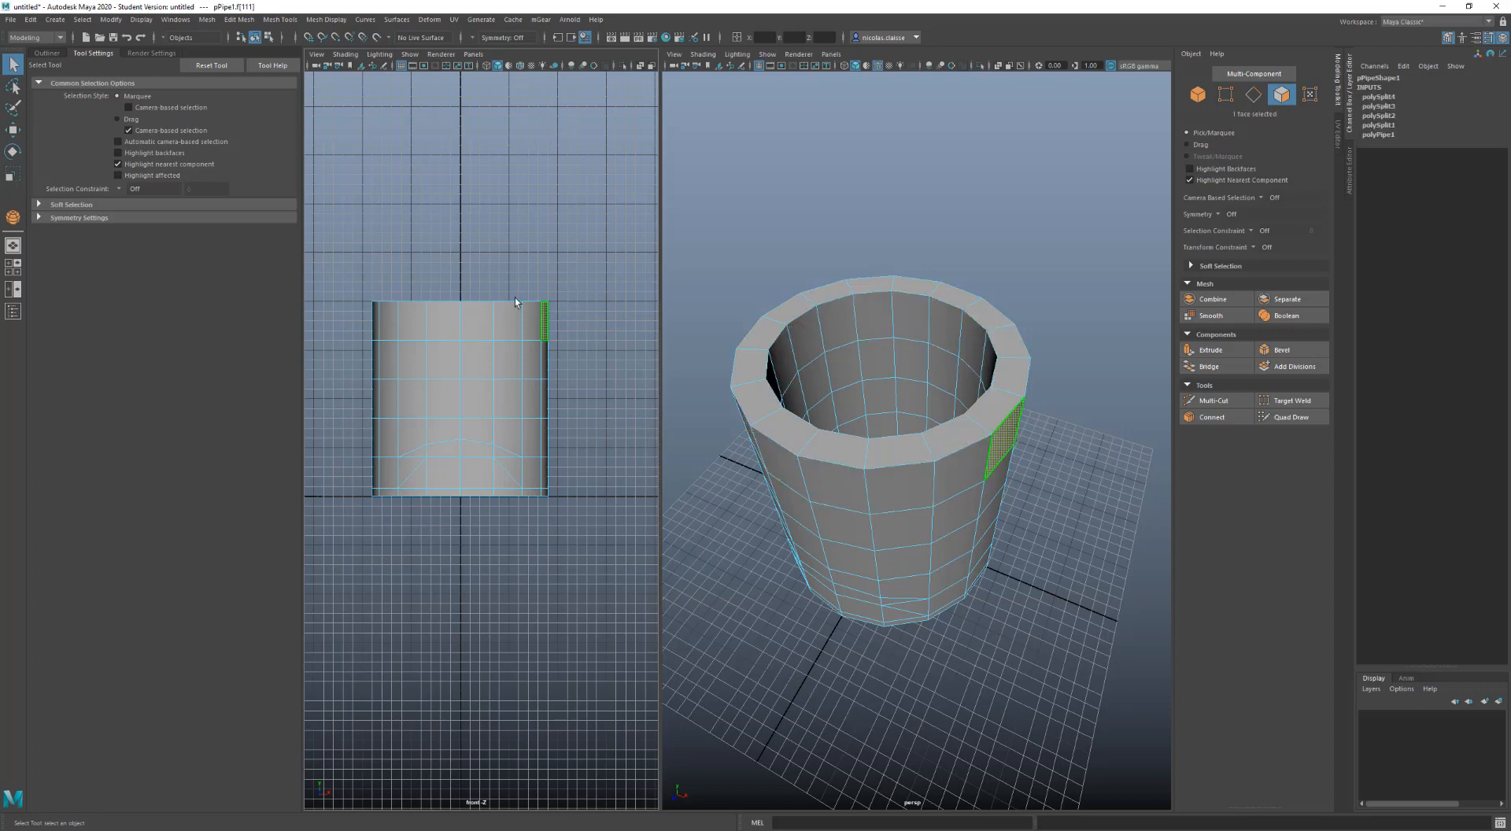
left_click_drag(341, 282, 321, 491)
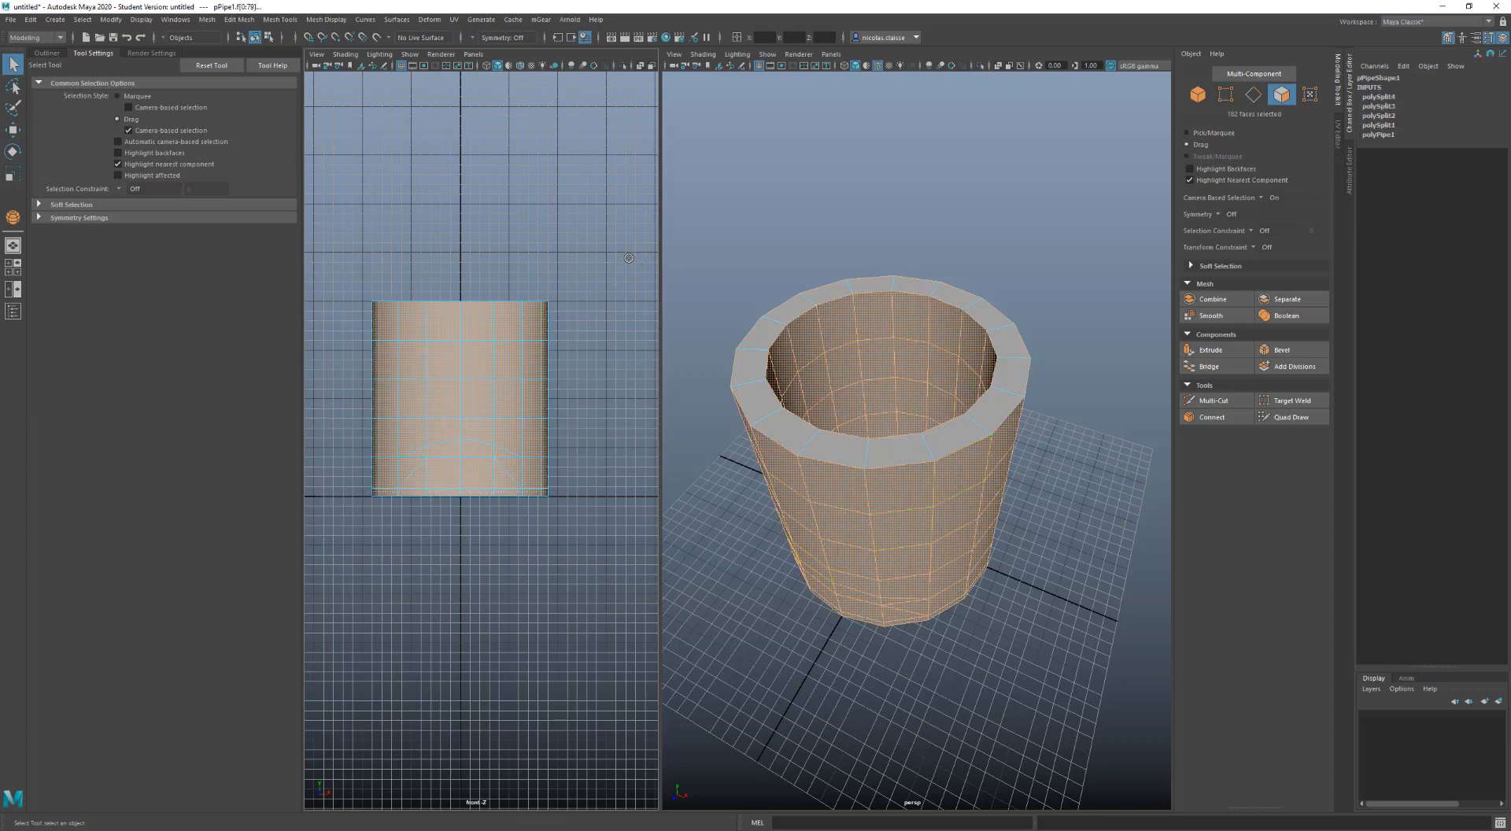
left_click(591, 288)
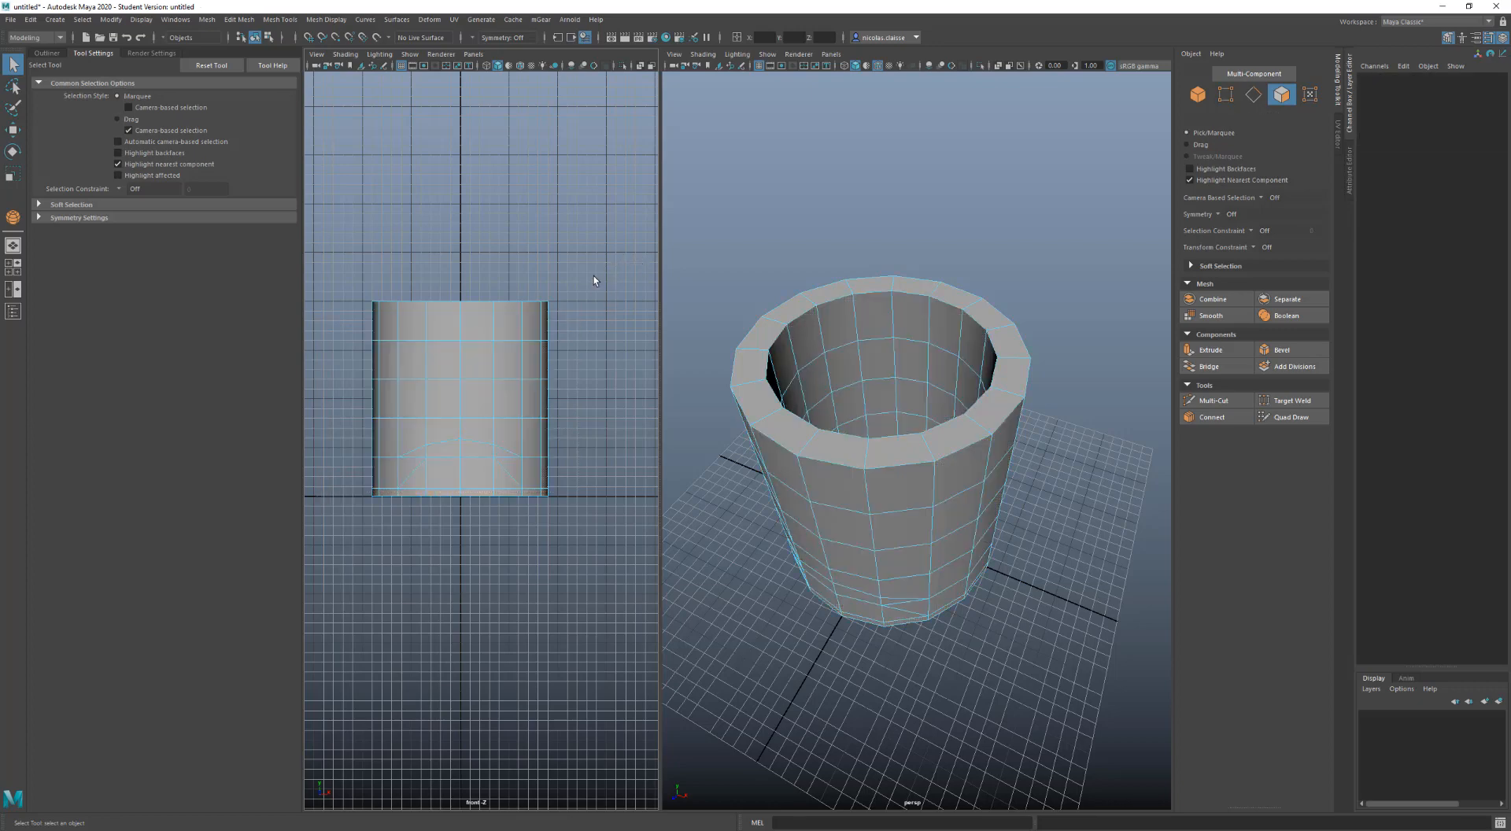
Marquee-select the pipe's wall faces in the front view and toggle the whole pipe so only its end-ring faces stay selected
left_click_drag(594, 275, 315, 552)
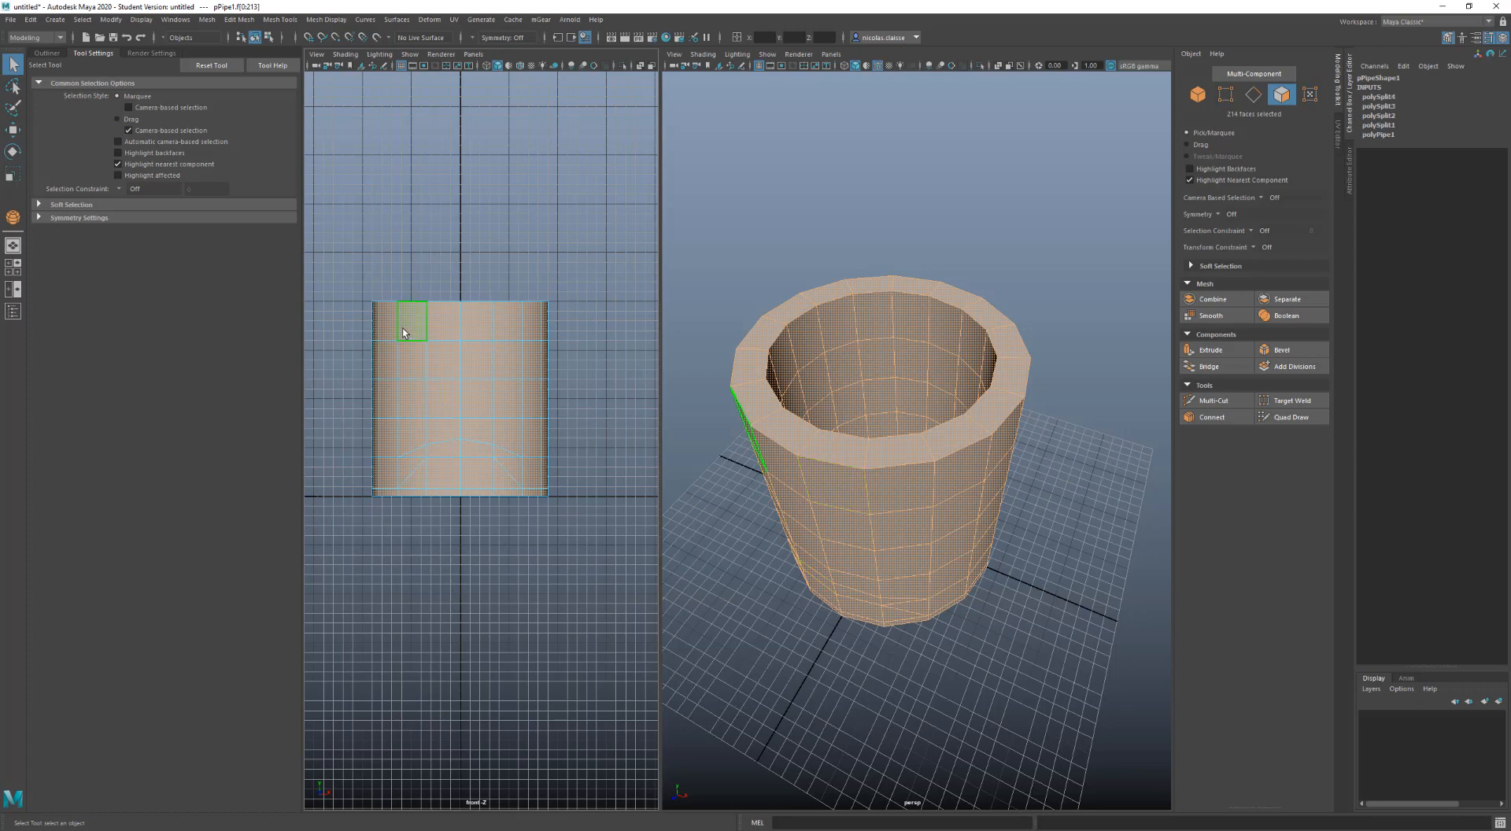
left_click_drag(357, 321, 581, 496)
left_click_drag(604, 271, 287, 594, "shift")
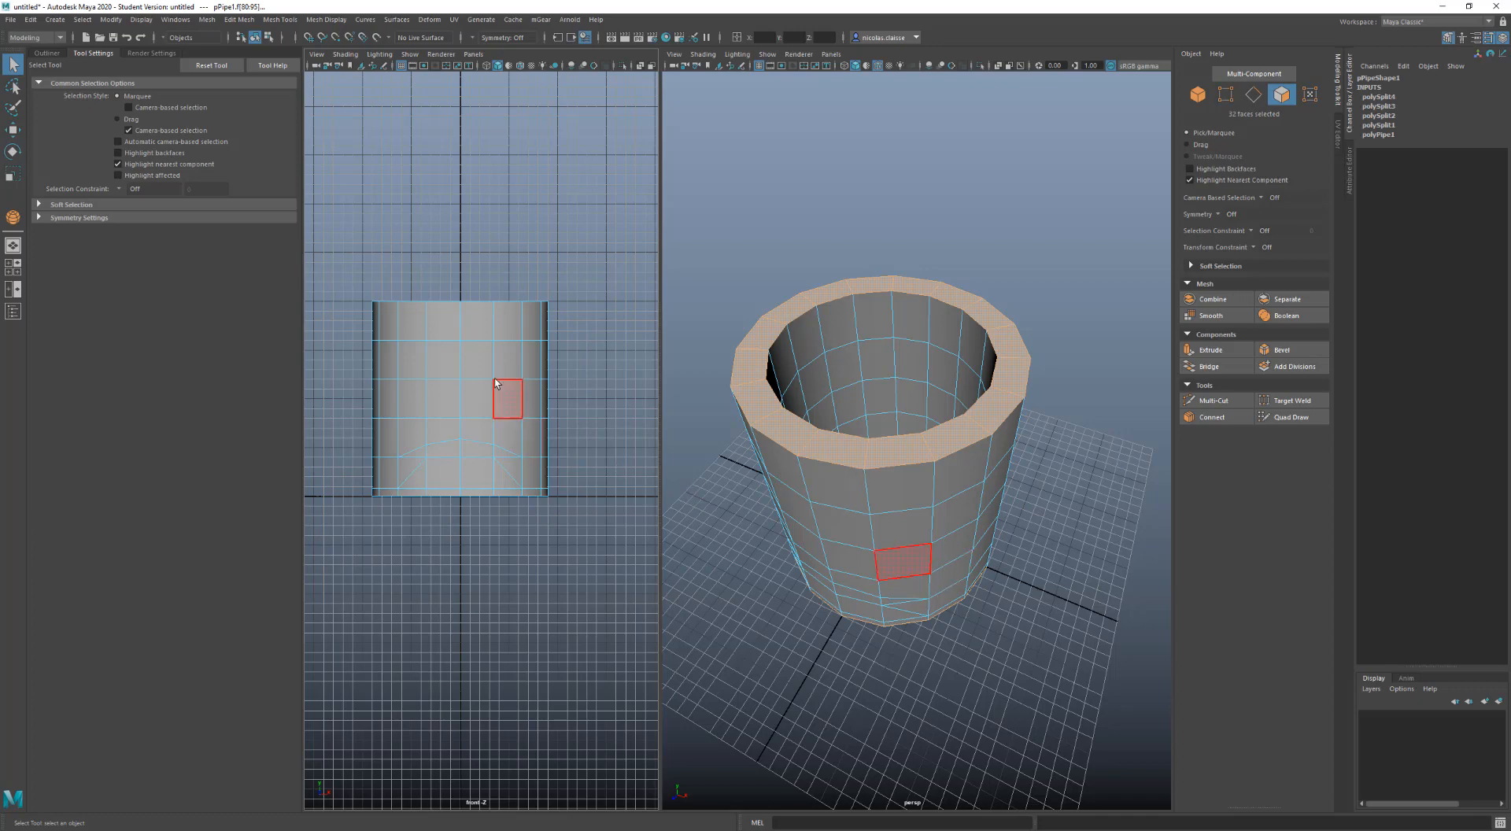
left_click_drag(853, 497, 868, 448, "alt")
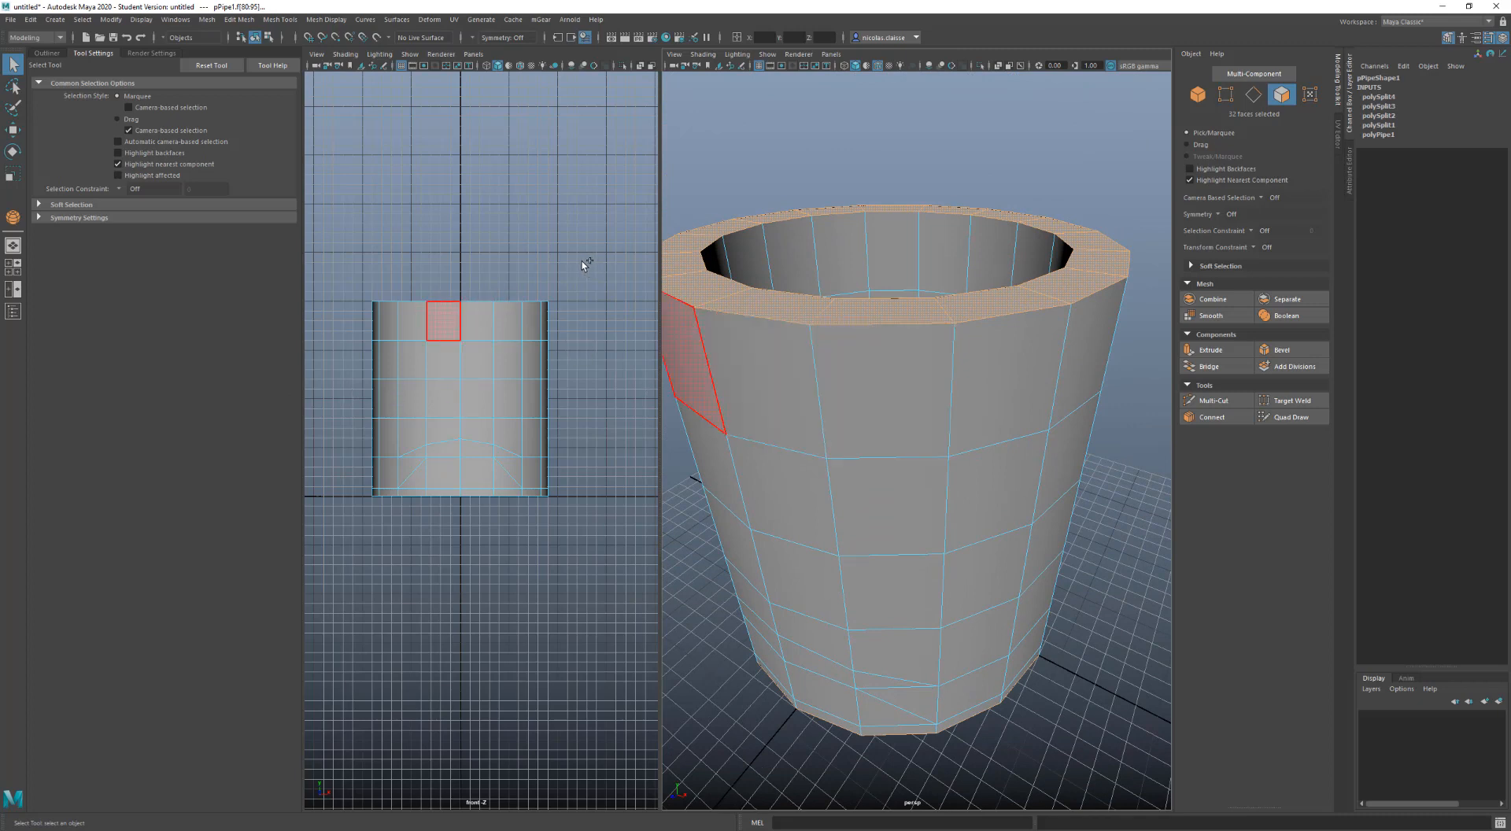
Marquee-select the pipe's wall faces, extend the marquee to all its faces, and clear the selection
left_click_drag(578, 266, 355, 552)
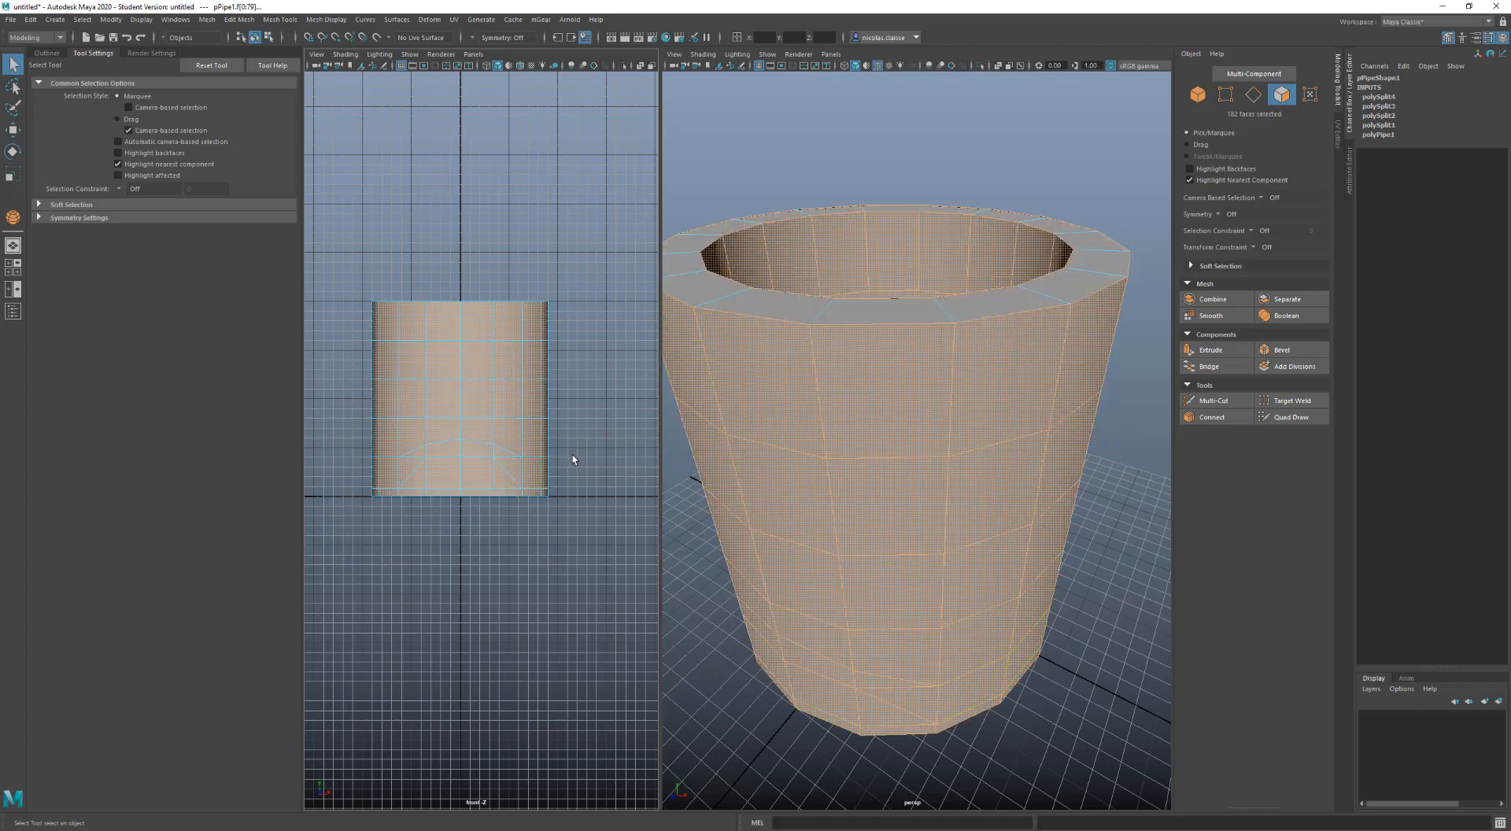
left_click_drag(551, 300, 380, 602)
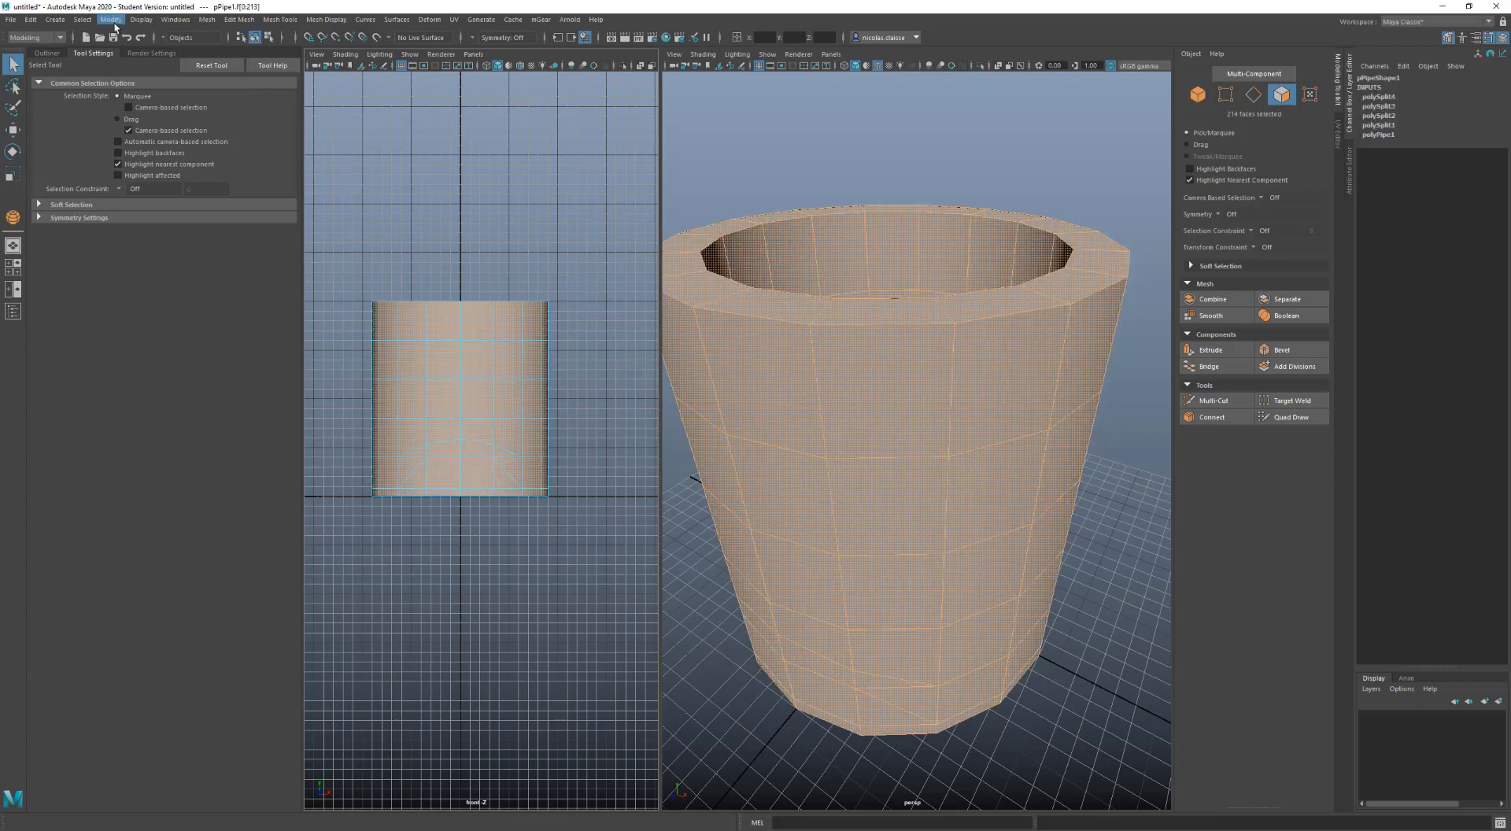
left_click(83, 19)
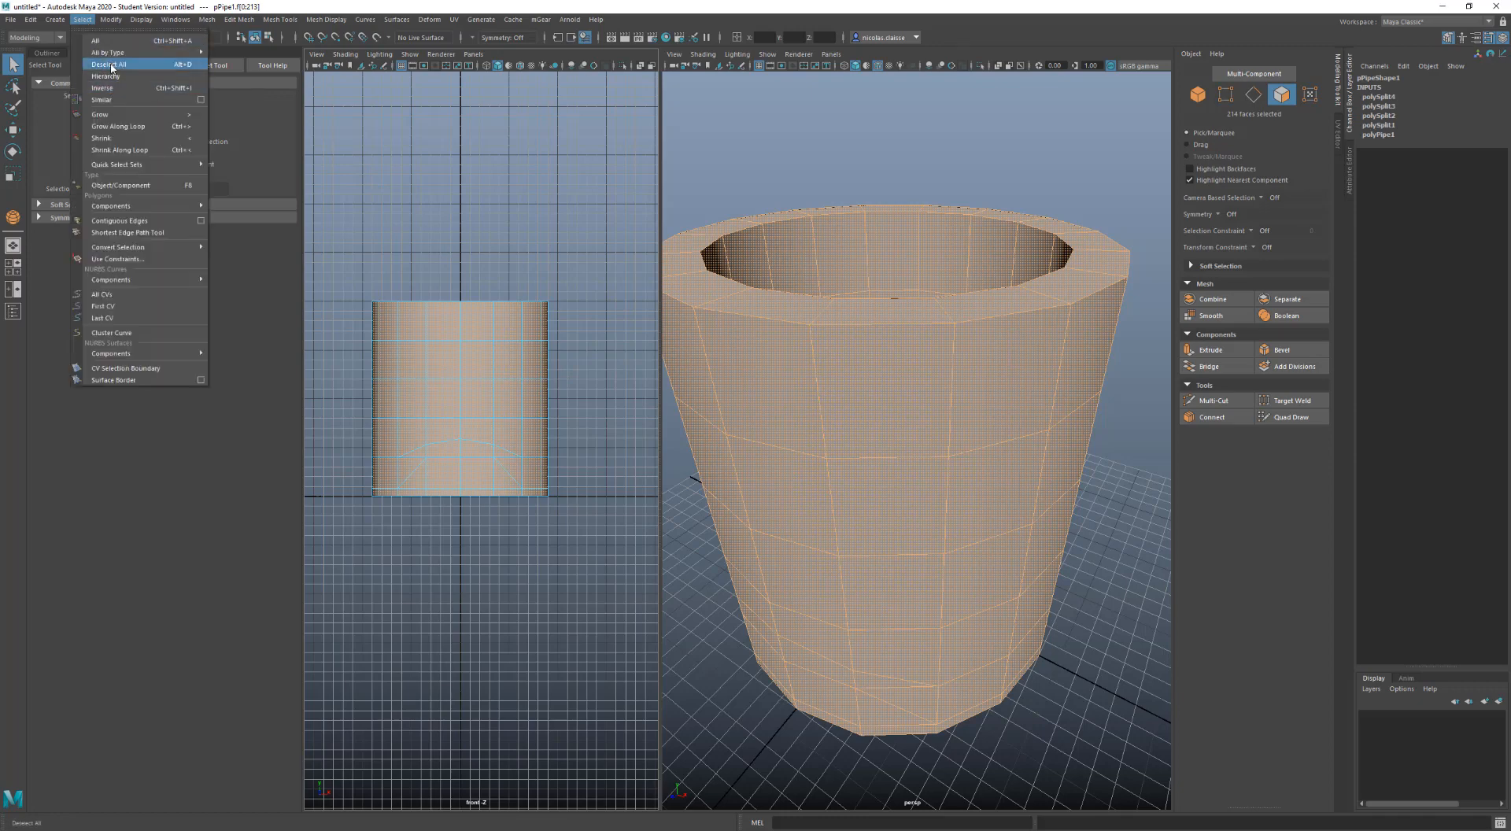
left_click(577, 275)
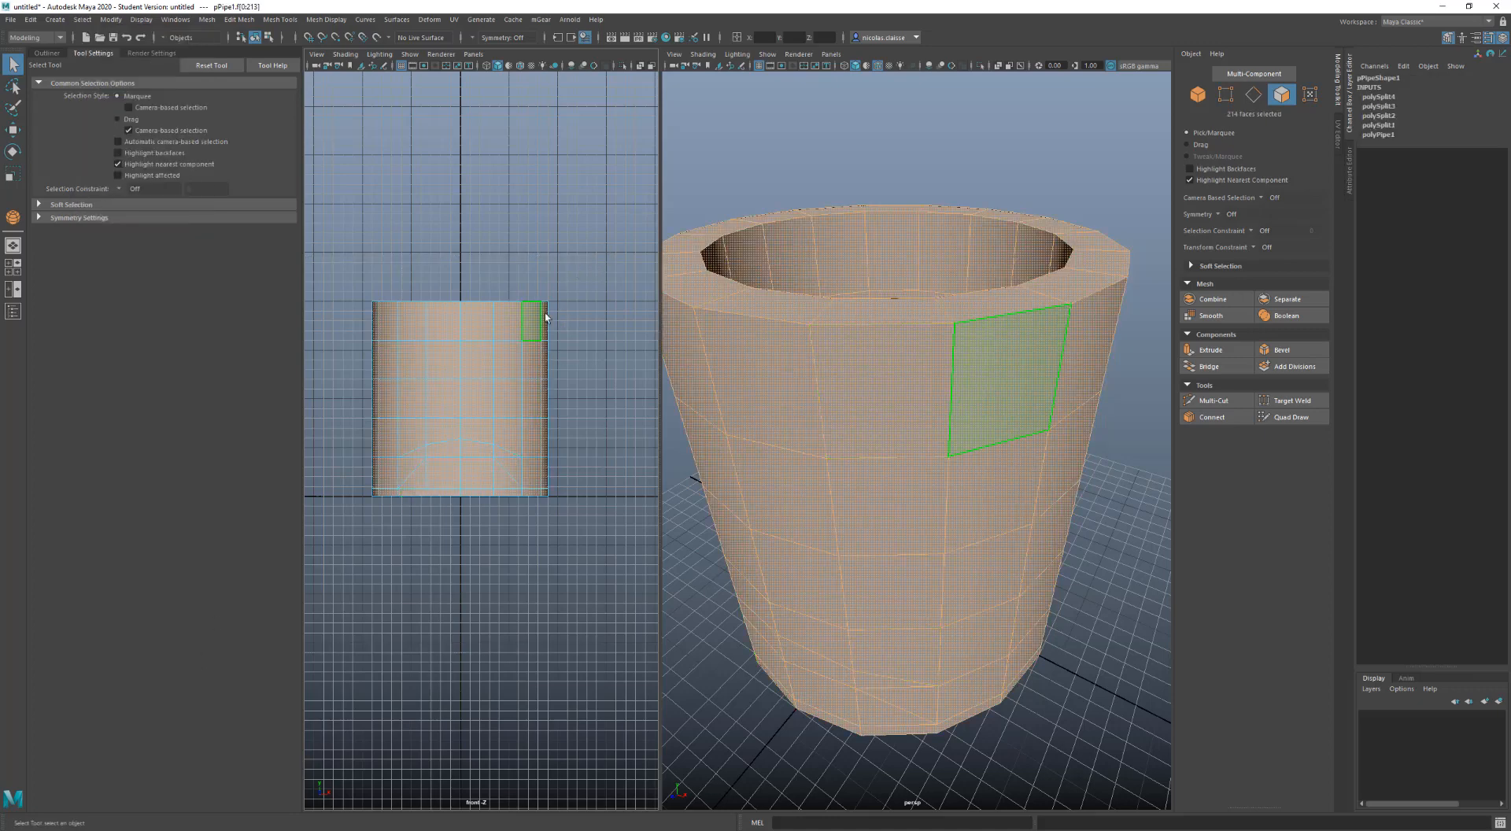
left_click(575, 294)
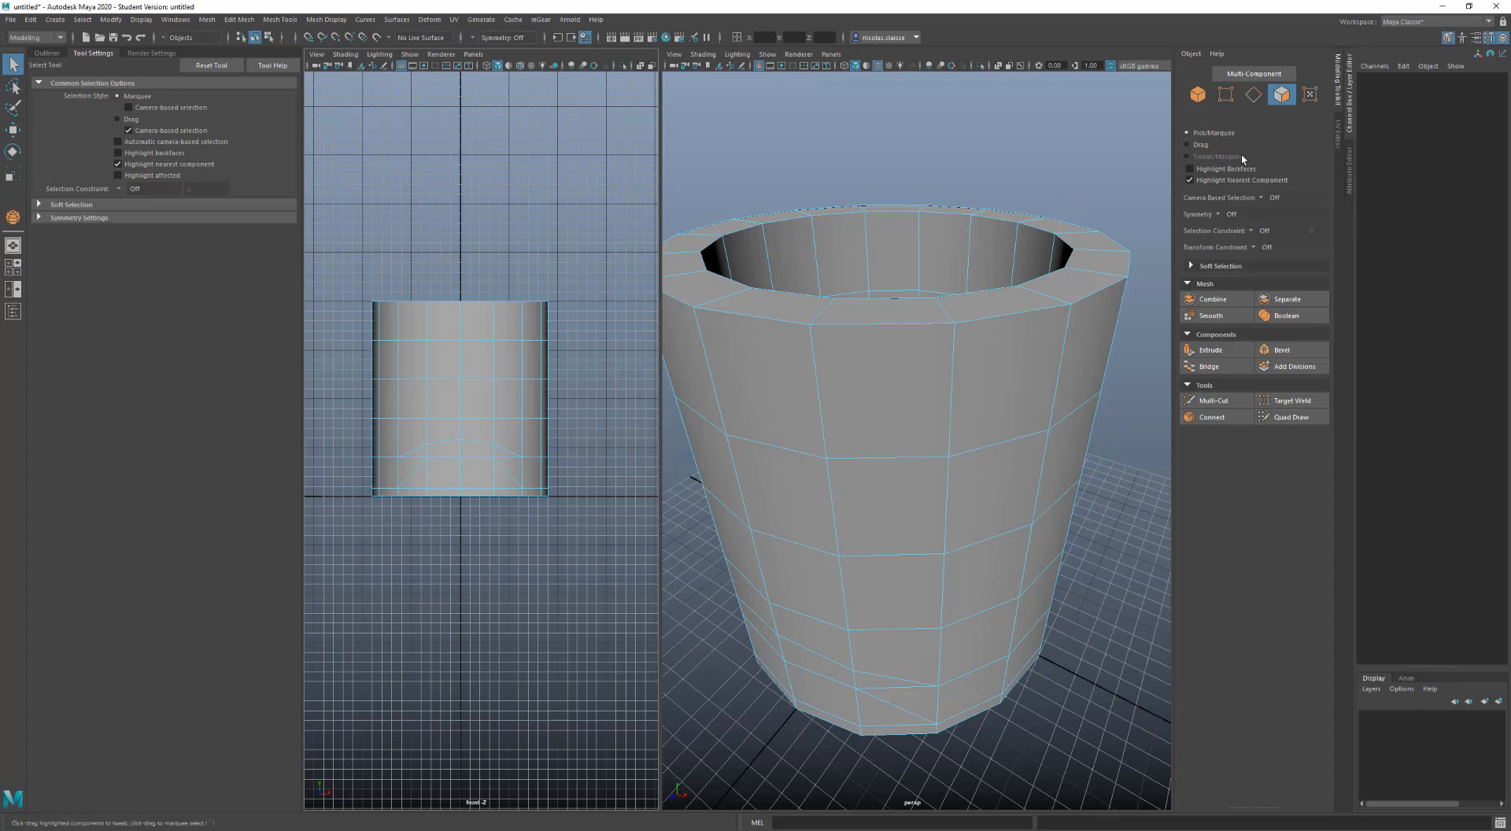
Reduce the Paint Selection tool's upper brush radius to about 5.56 and paint-select faces across the pipe's outer wall
left_click(13, 108)
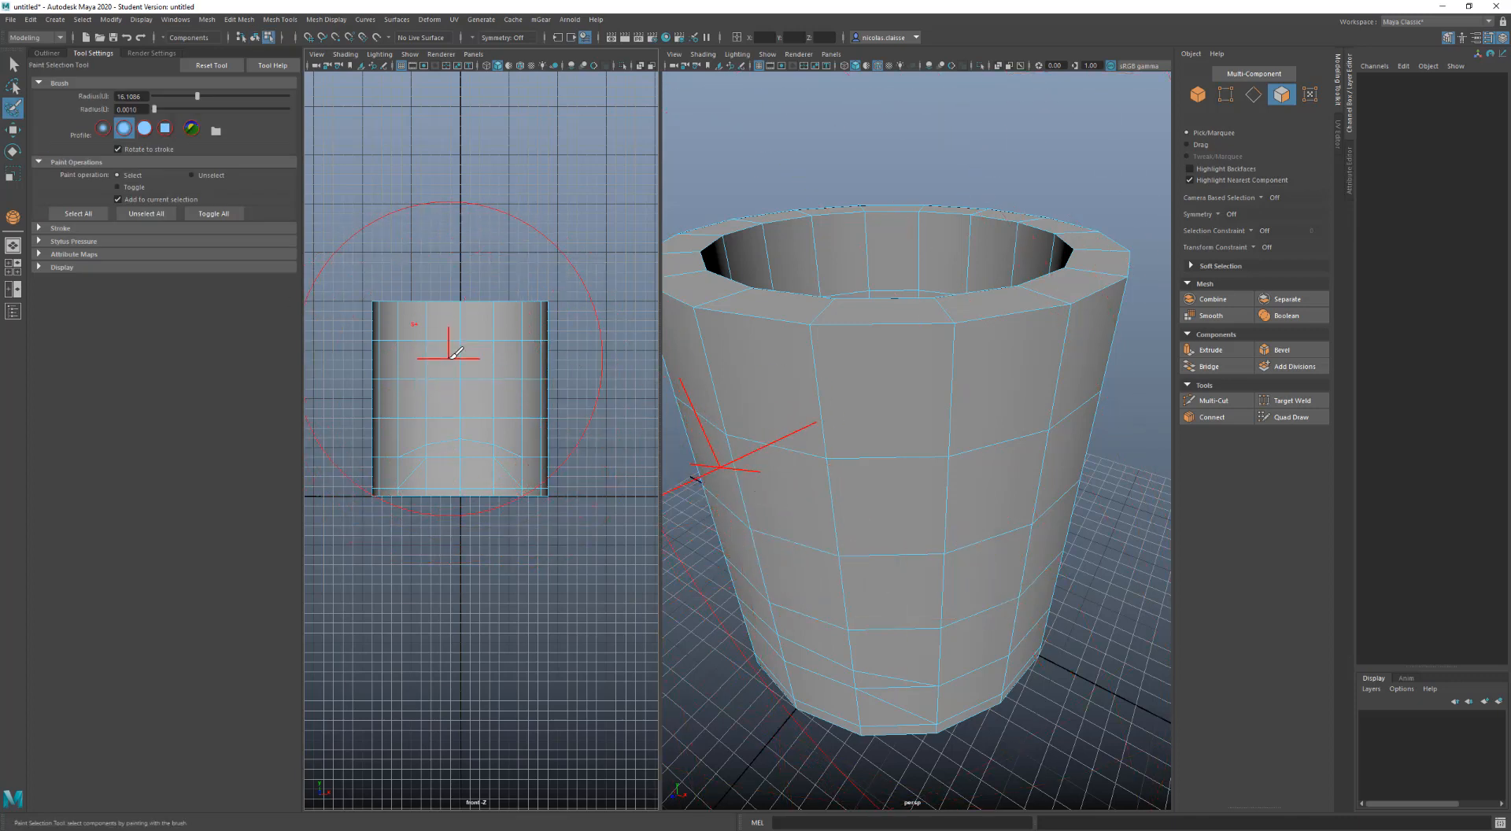
key("b")
left_click_drag(450, 358, 431, 339)
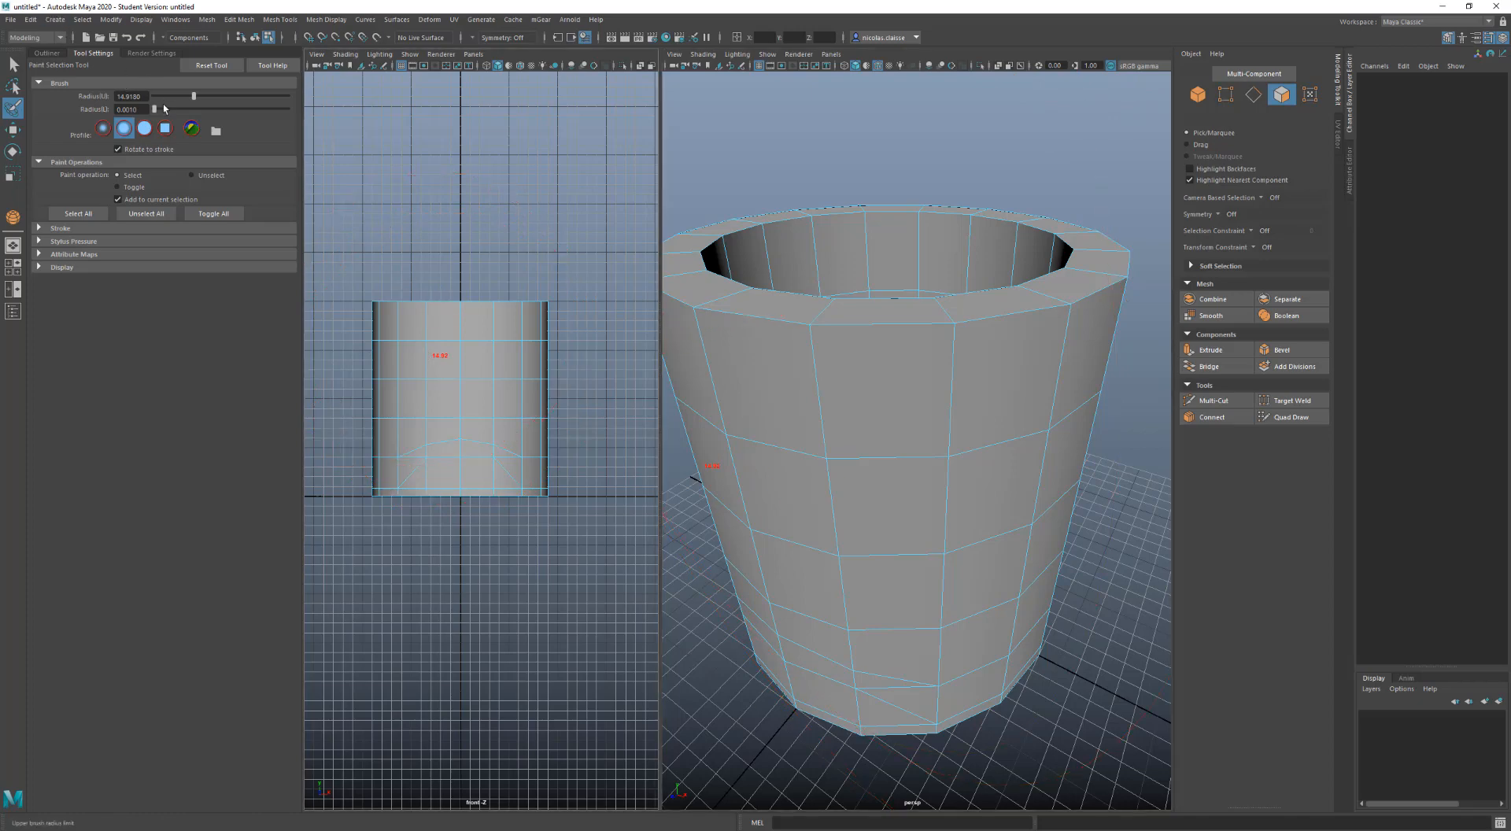
left_click_drag(192, 97, 180, 97)
mouse_move(905, 432)
left_mouse_down()
mouse_move(925, 514)
mouse_move(804, 548)
mouse_move(979, 522)
mouse_move(661, 495)
mouse_move(884, 595)
mouse_move(1022, 600)
mouse_move(1037, 425)
mouse_move(751, 332)
left_mouse_up()
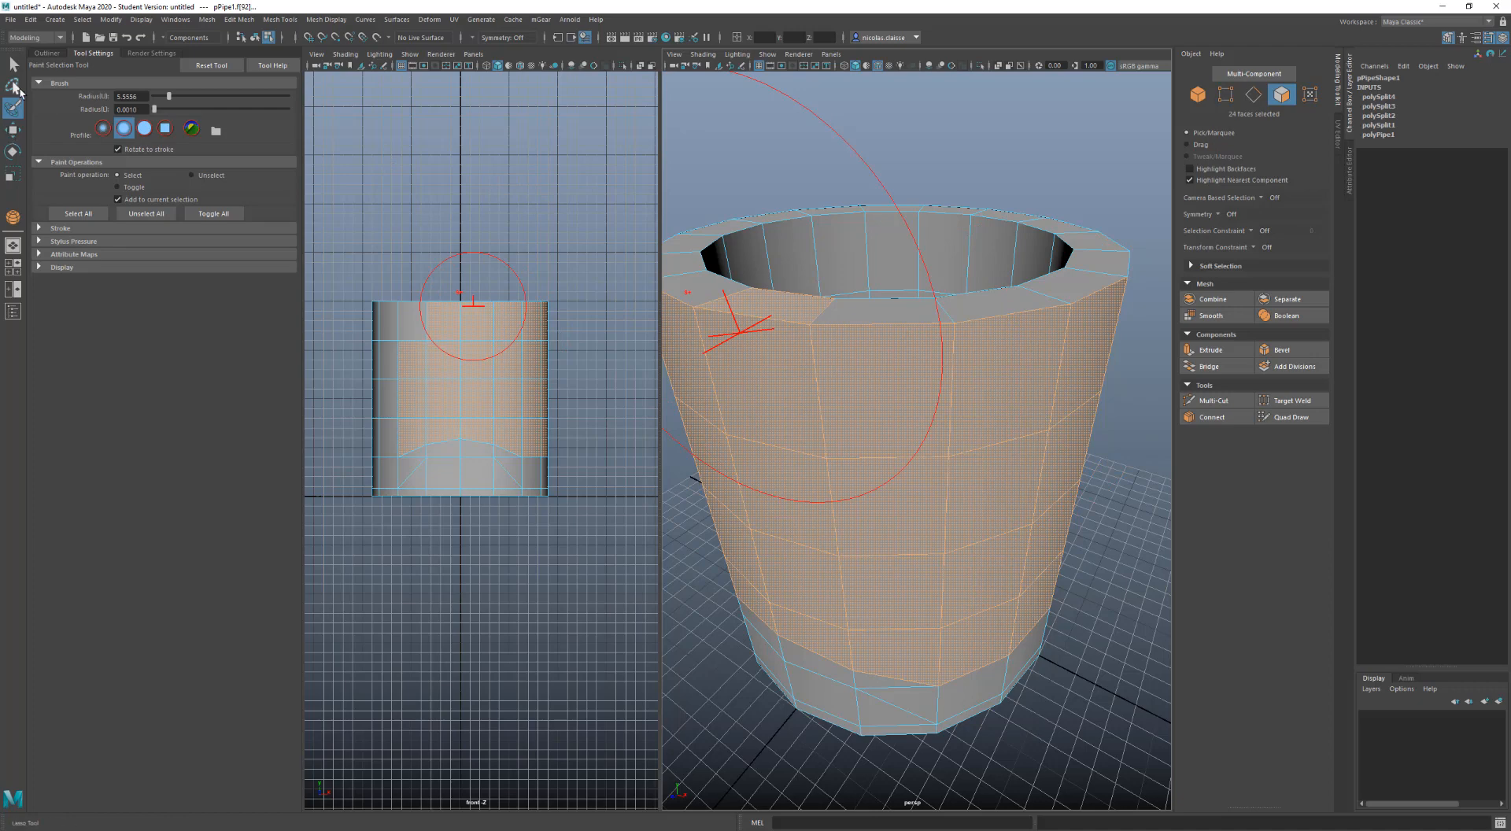
Select faces at one side of the pipe's top rim and upper inner wall with the Lasso tool
left_click(15, 87)
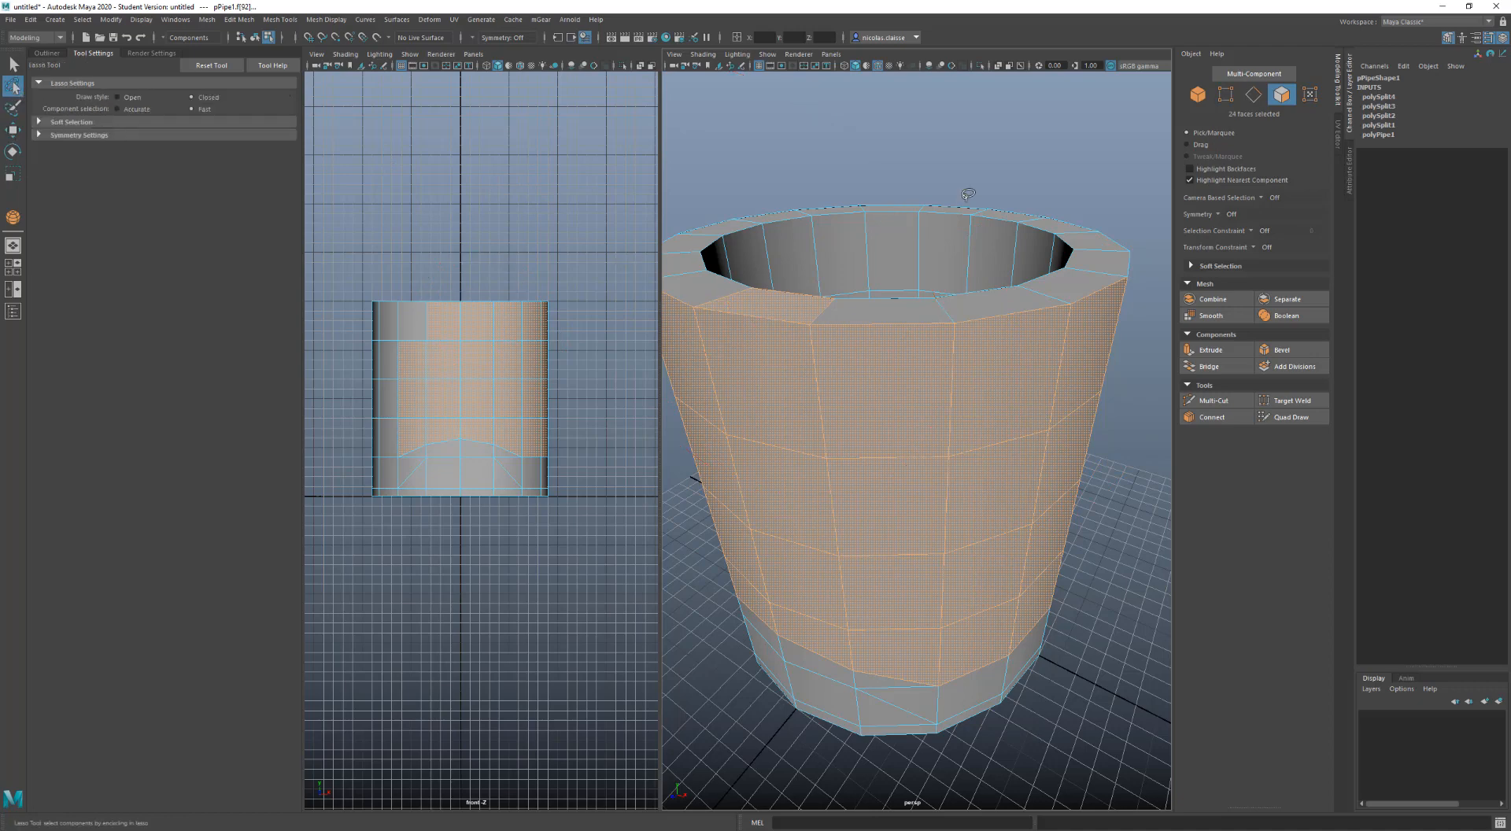
mouse_move(932, 160)
left_mouse_down()
mouse_move(1001, 250)
mouse_move(1185, 311)
mouse_move(1149, 175)
mouse_move(976, 167)
mouse_move(1009, 160)
left_mouse_up()
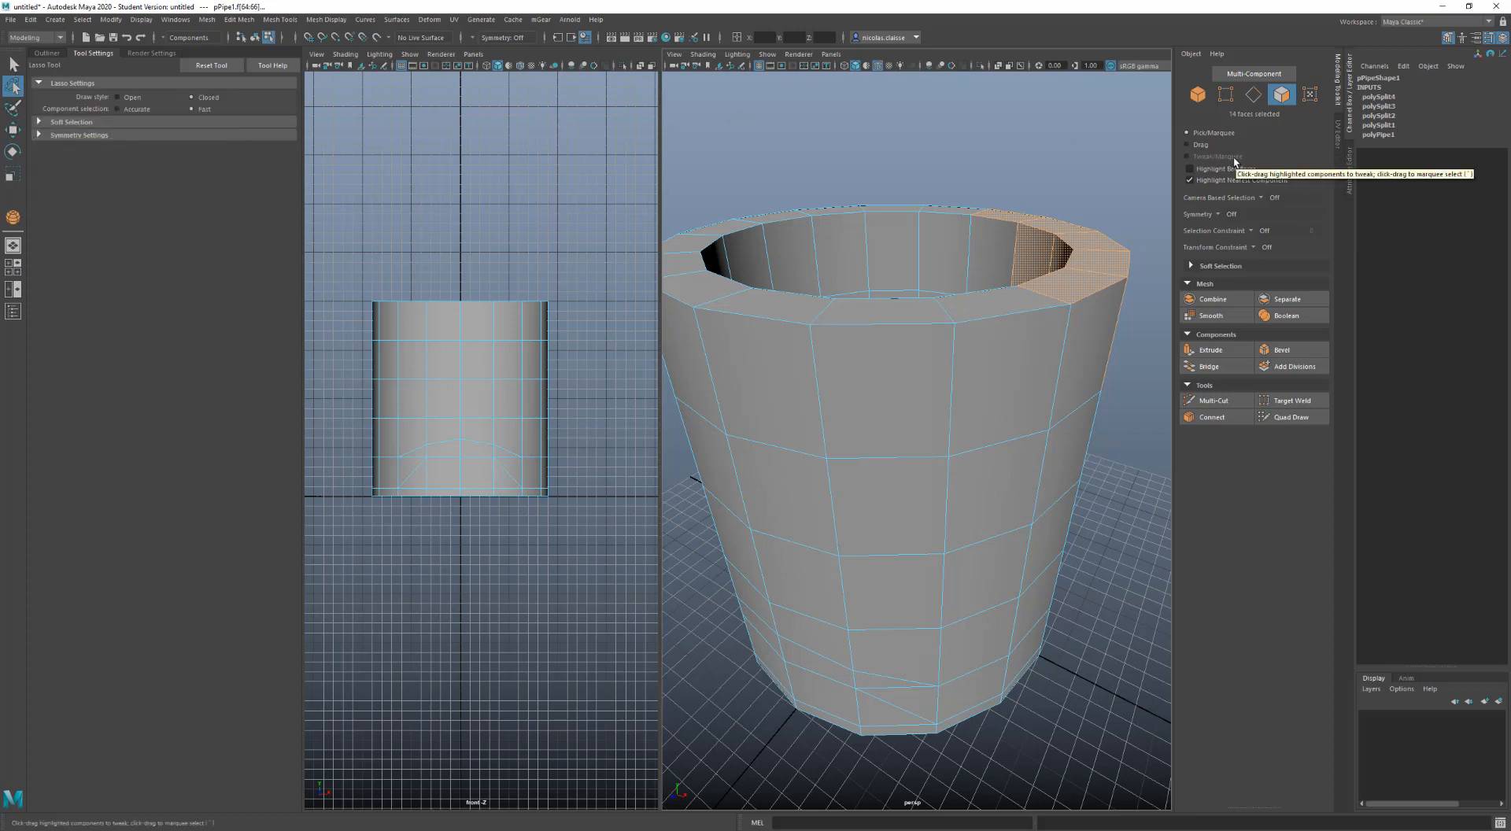
Activate the Move tool and set the component selection mode to Tweak/Marquee
left_click(14, 67)
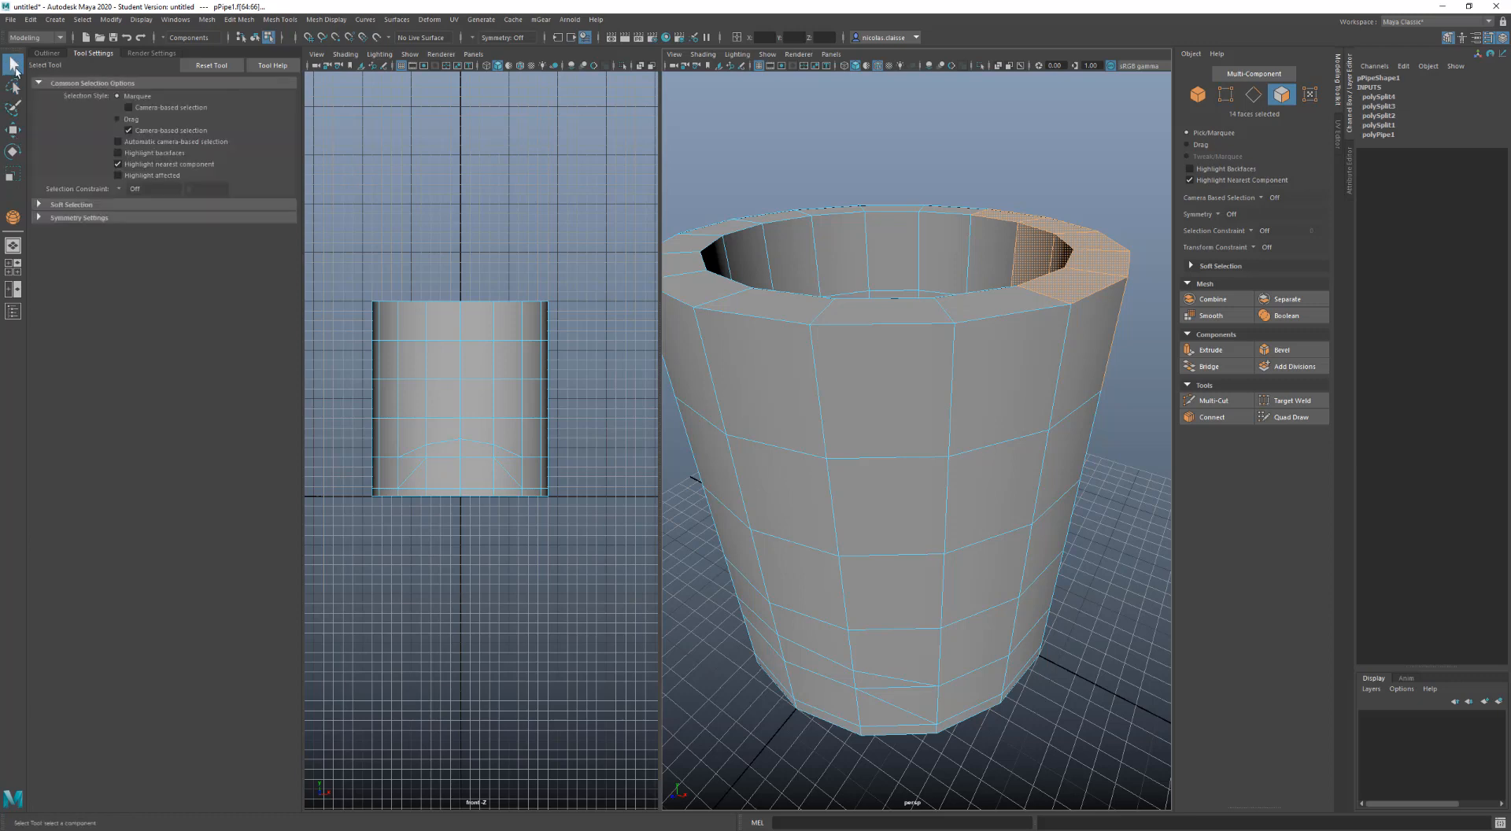
left_click(14, 131)
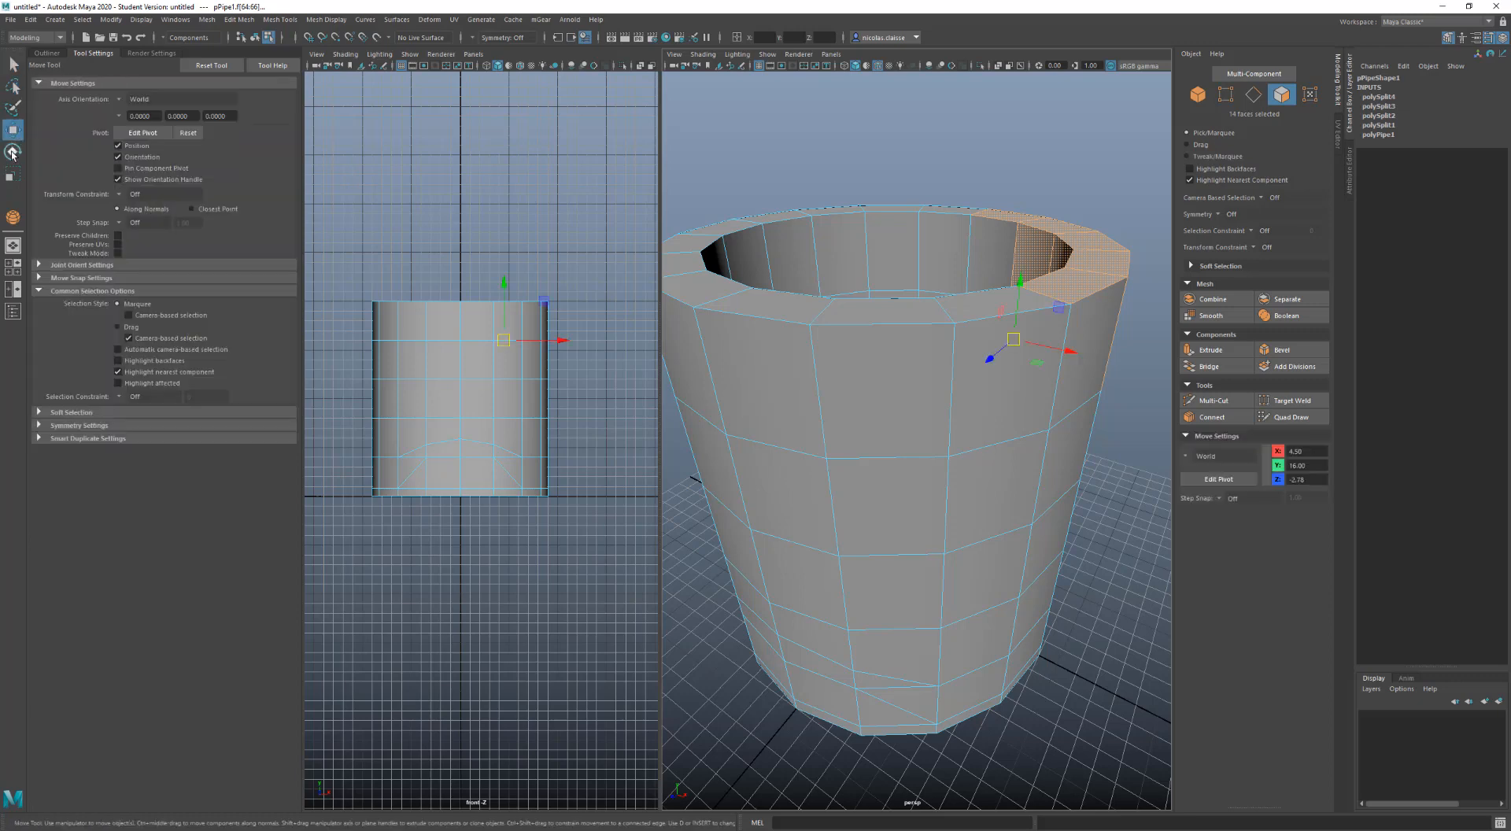
left_click(13, 151)
left_click(13, 130)
left_click(1208, 157)
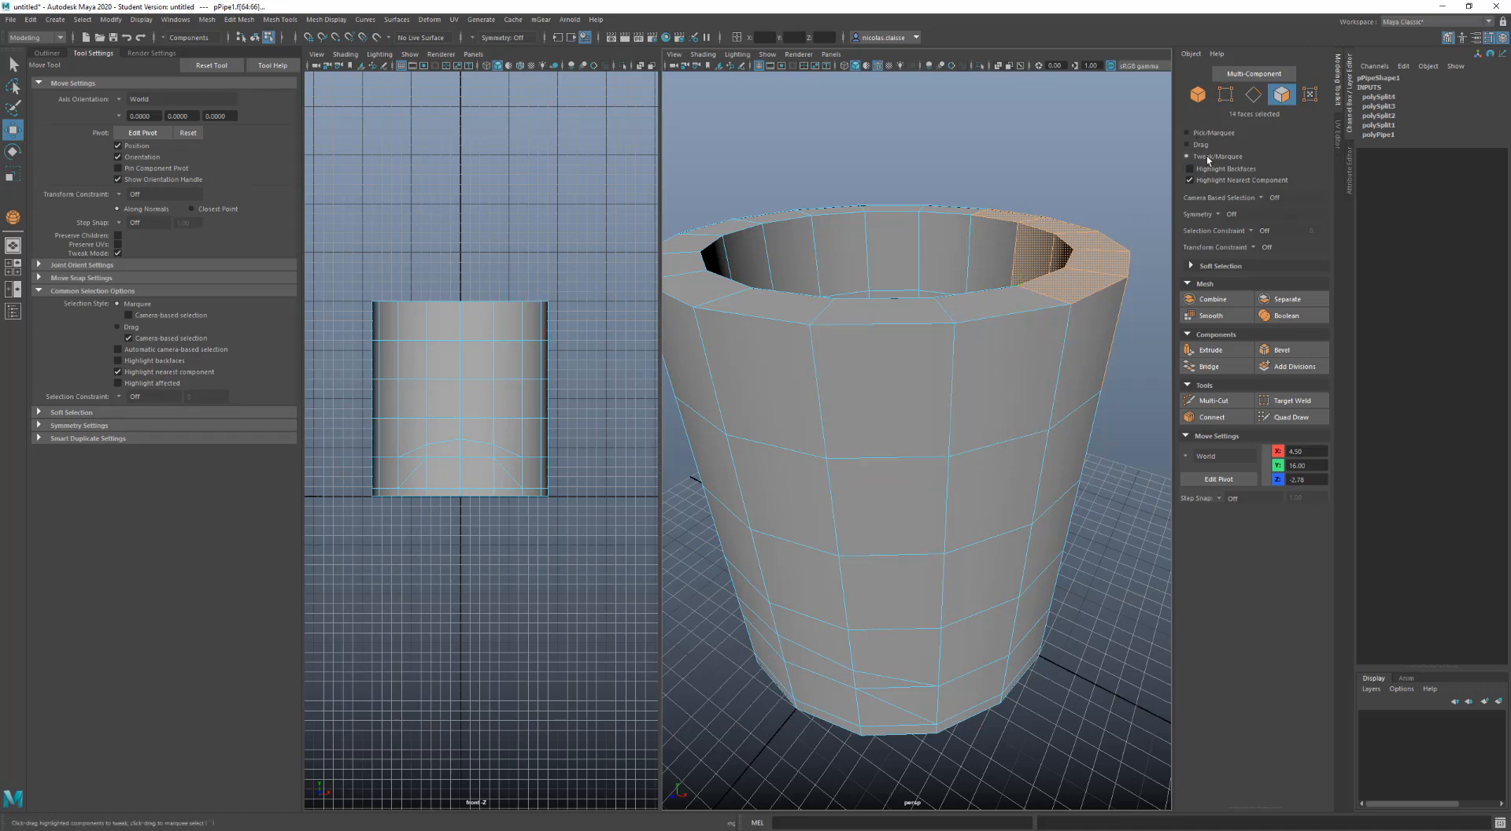
left_click(1199, 134)
left_click(1202, 156)
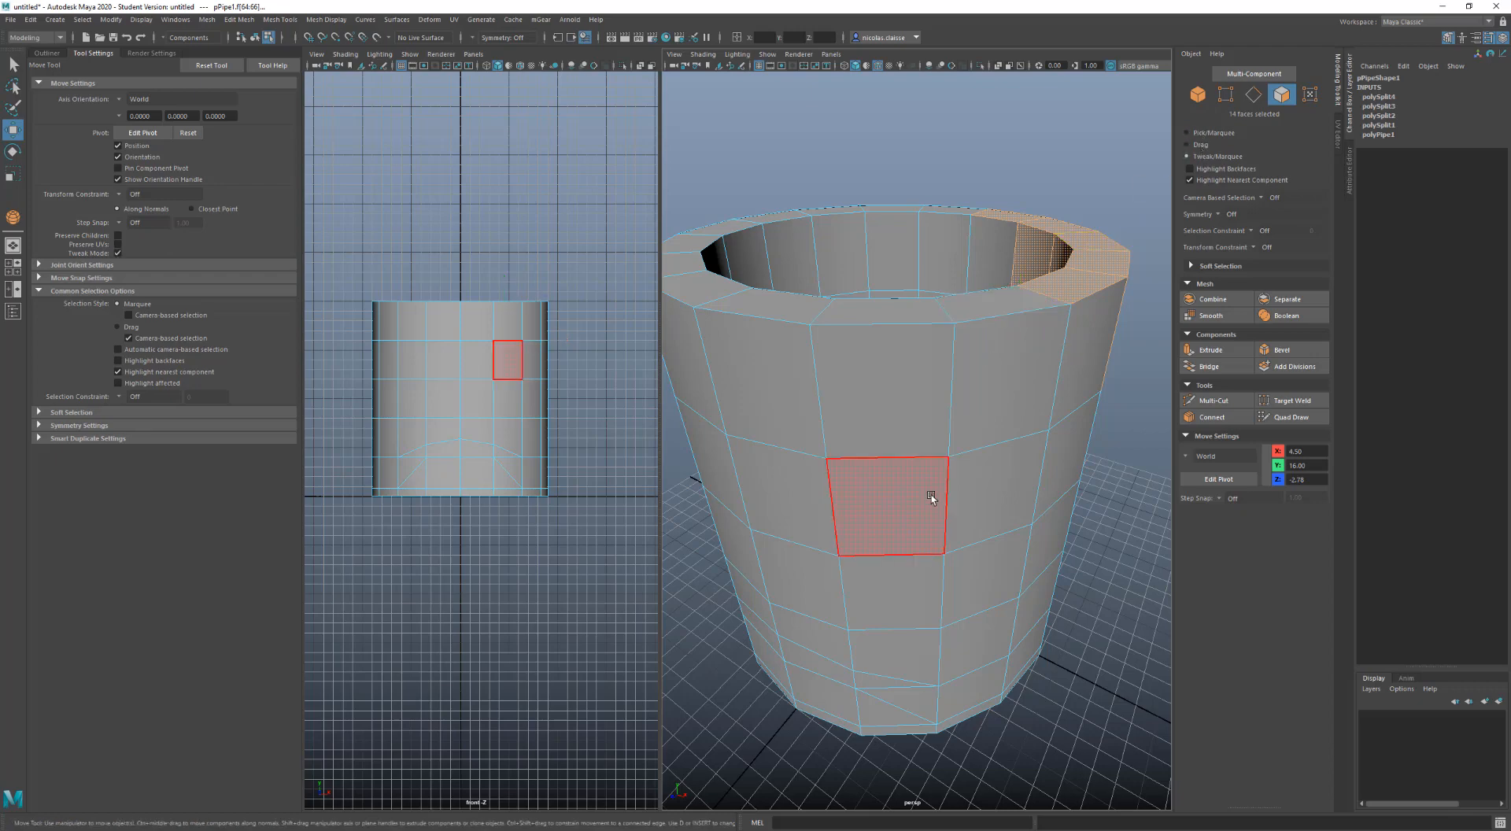
Tweak one face of the pipe's outer wall freely in the perspective view and undo the move
left_click(991, 157)
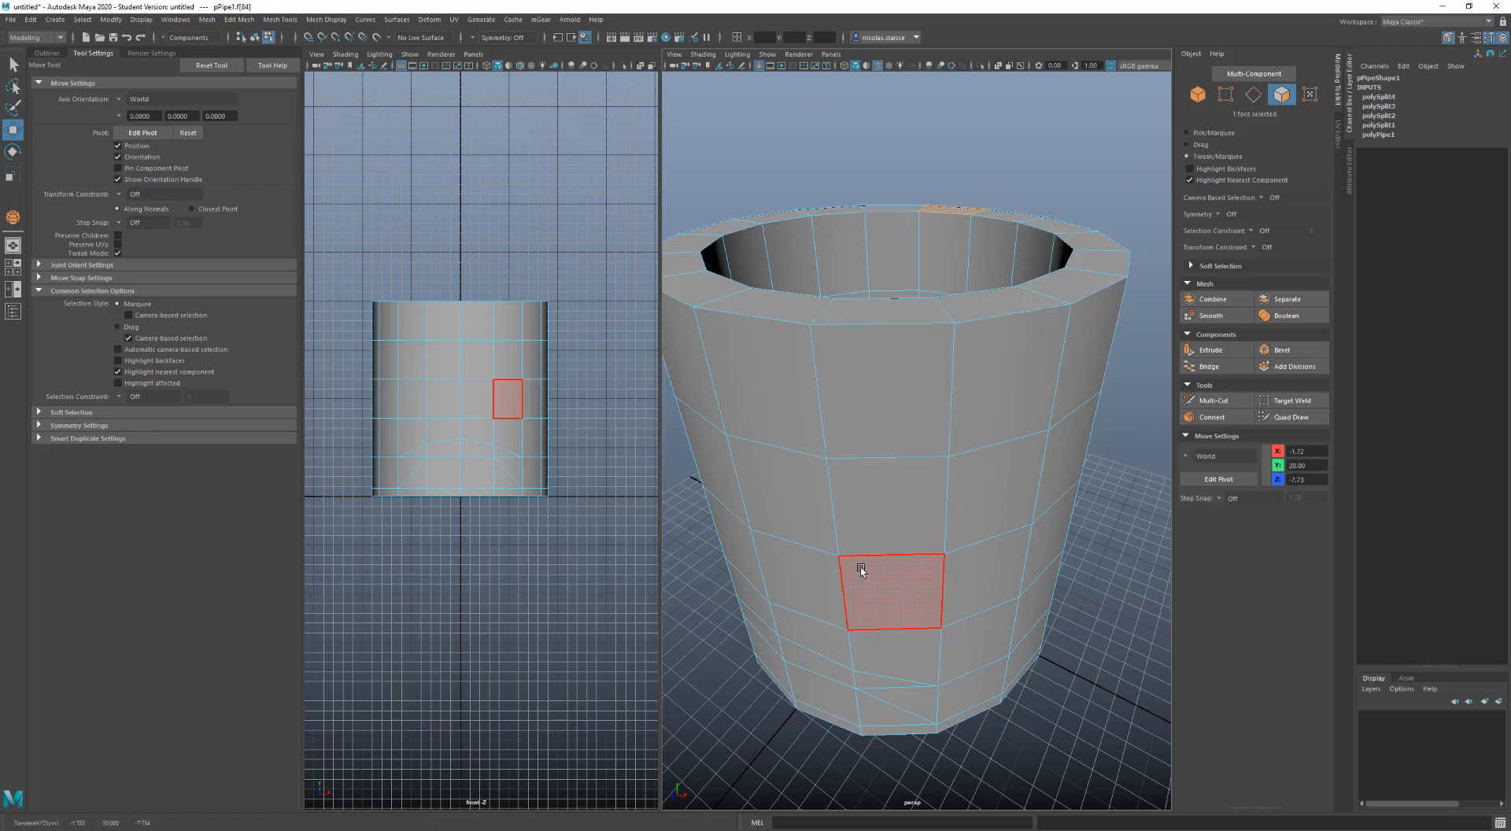
left_click(902, 517)
left_click_drag(902, 517, 942, 570)
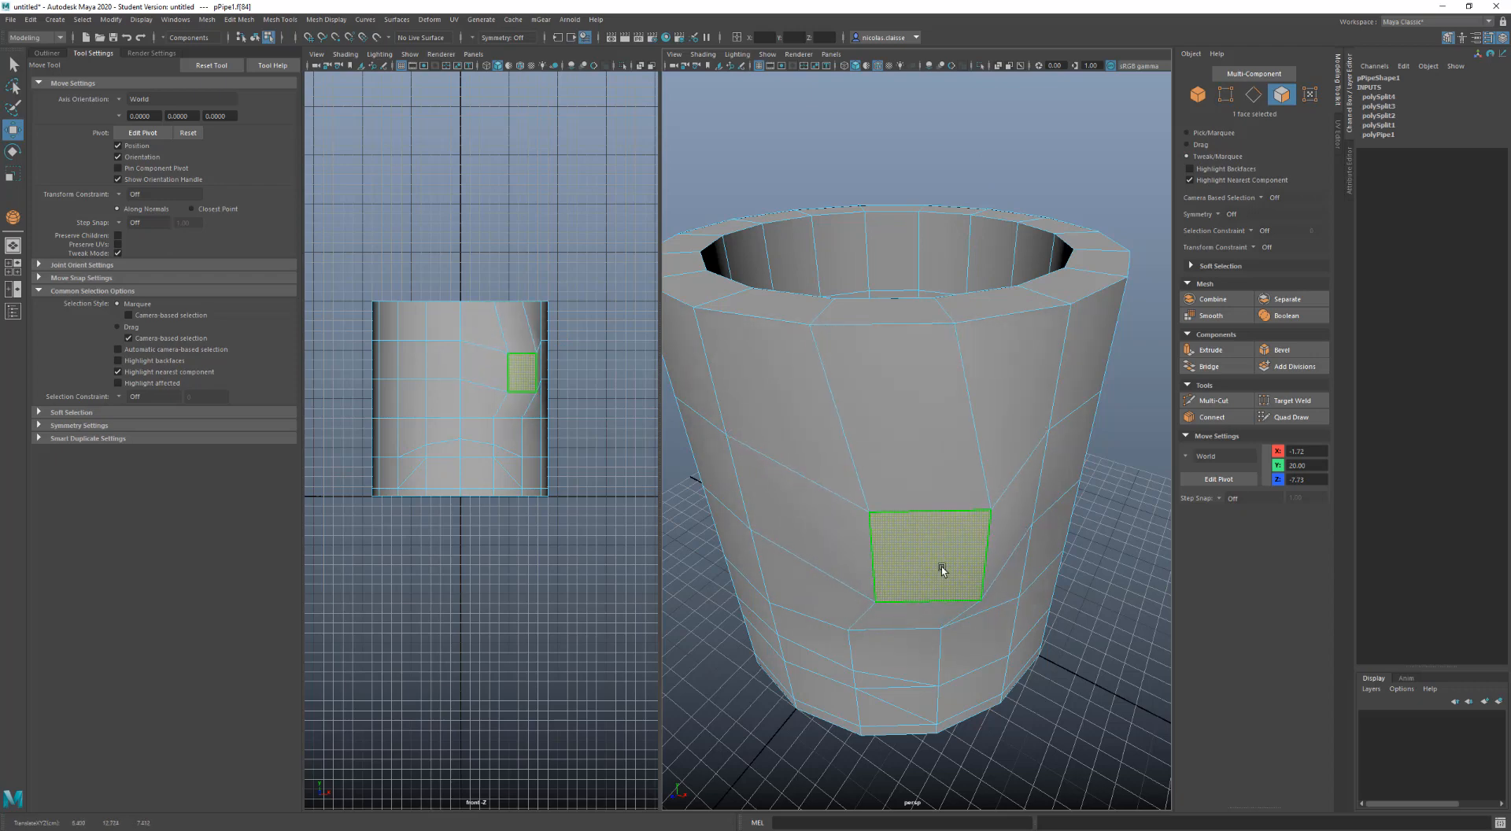
key("ctrl+z")
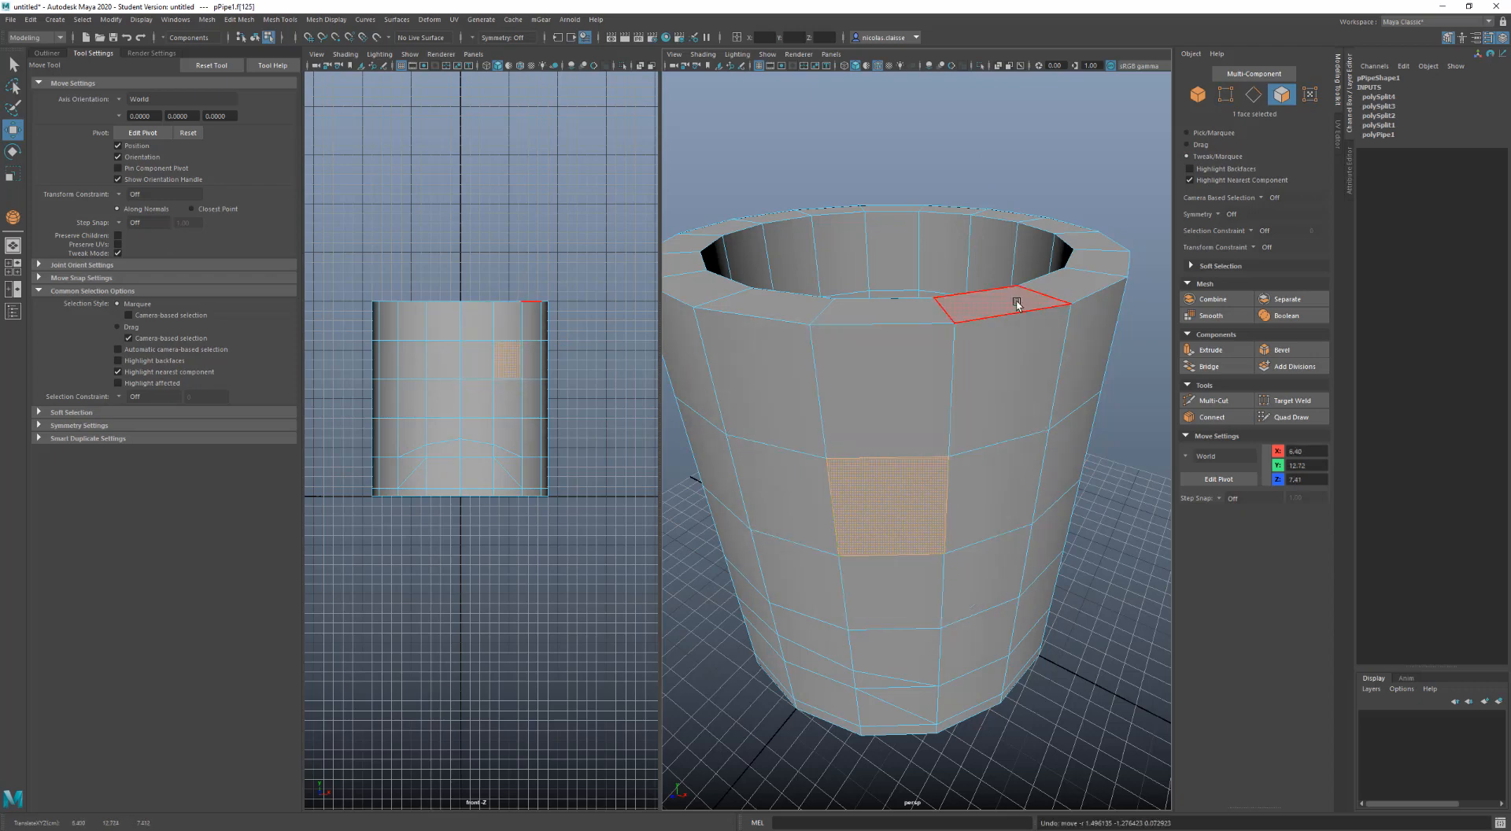
Limit component movement to the Y axis and tweak several outer-wall faces of the pipe up and down
left_click(1278, 454)
left_click(1278, 466)
left_click_drag(867, 507, 903, 499)
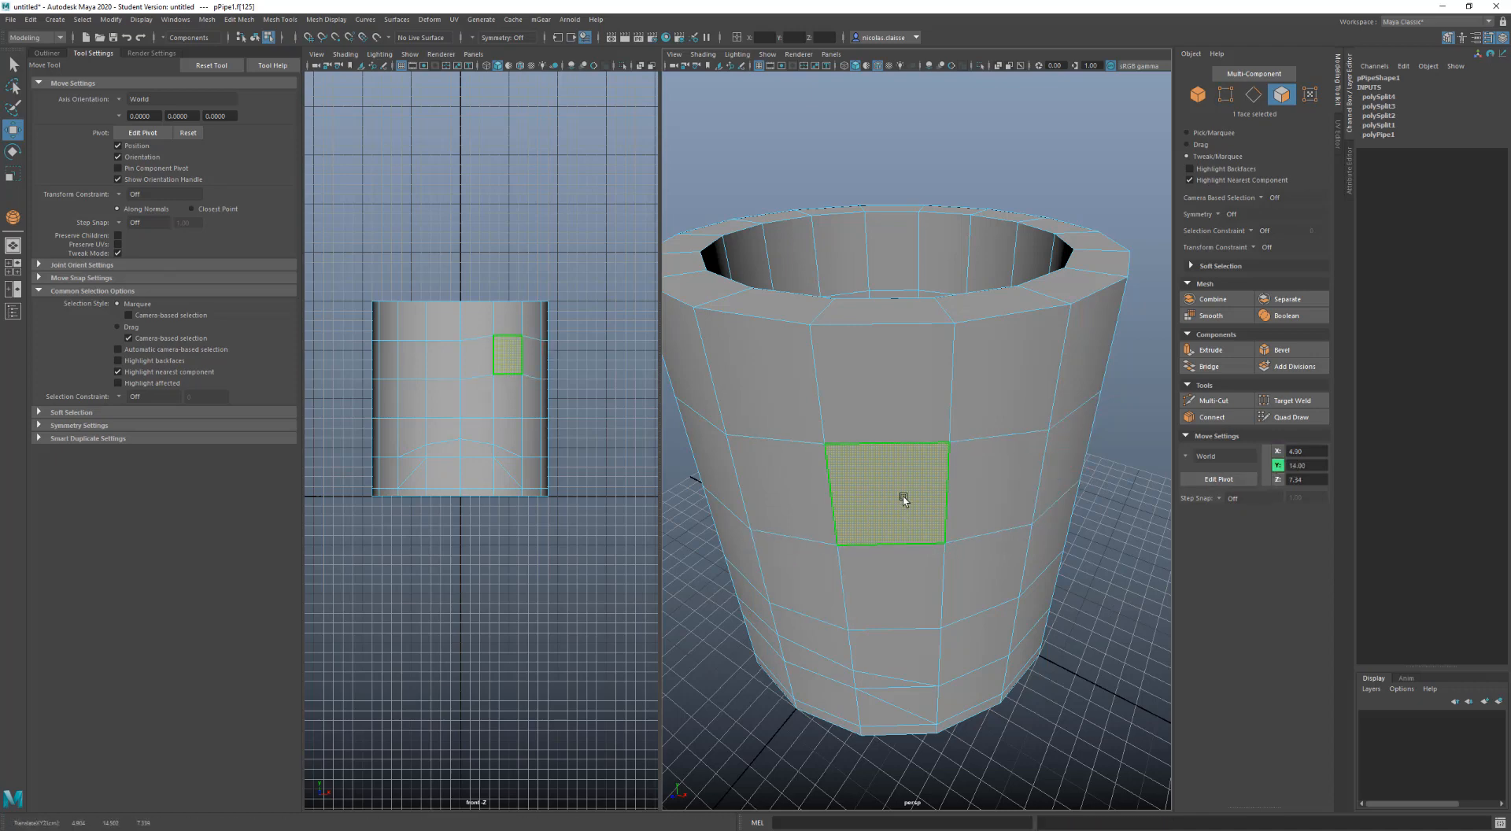
left_click(1046, 482)
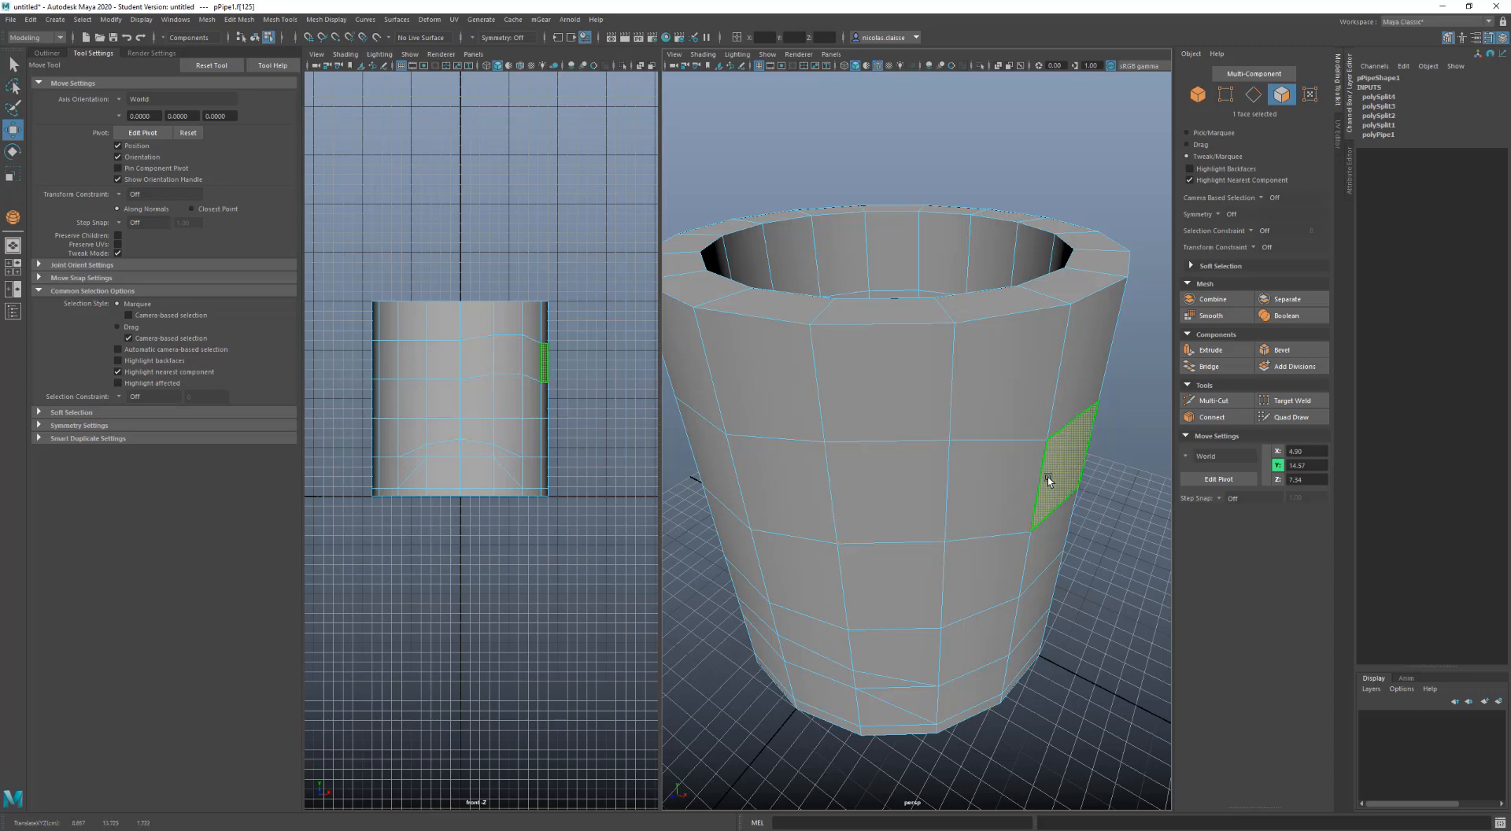
left_click(898, 558)
left_click(790, 484)
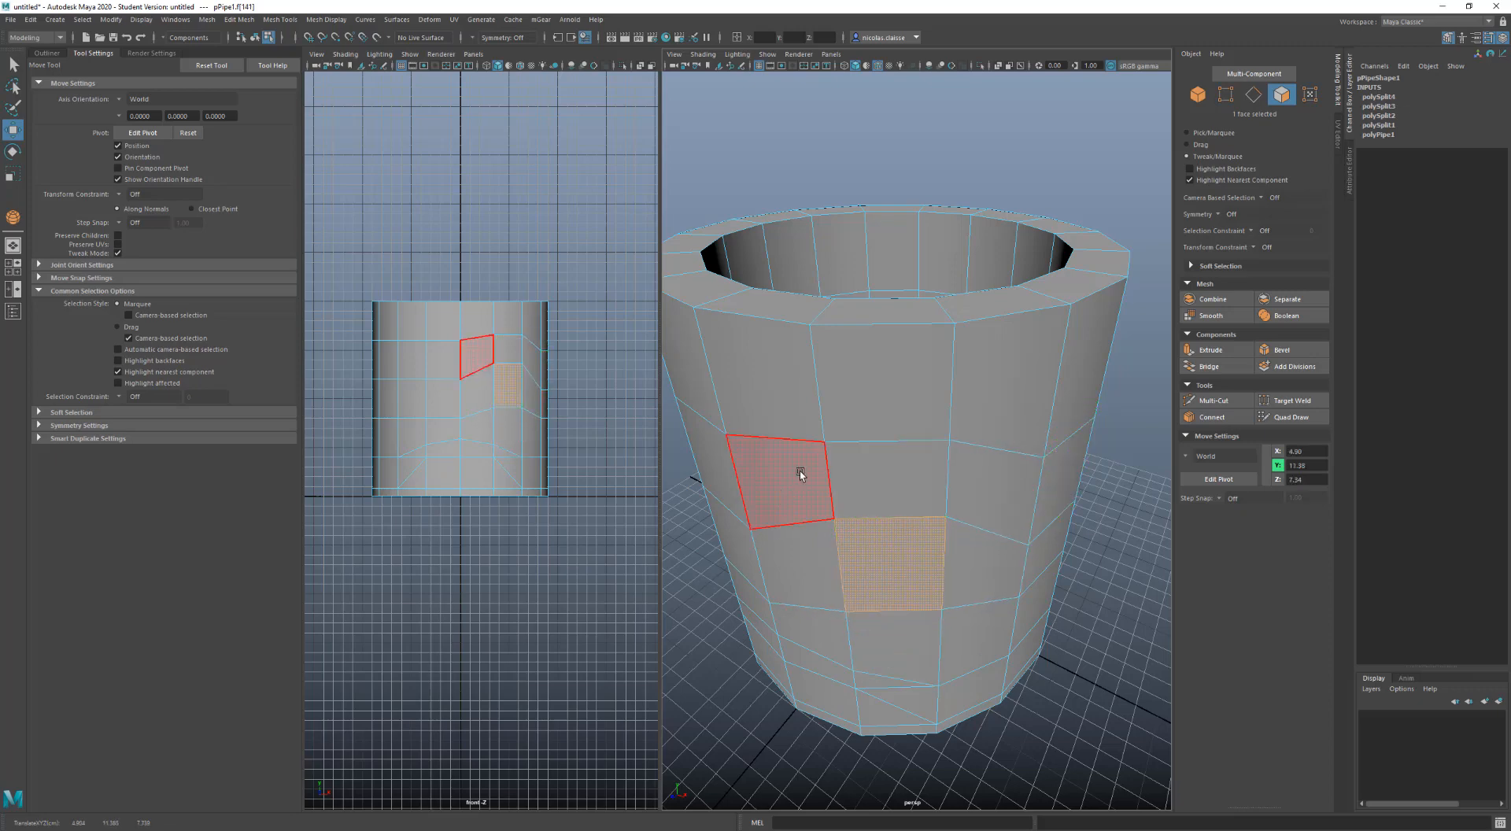
Tweak neighbouring outer-wall faces vertically and undo all the vertical face moves
key("f")
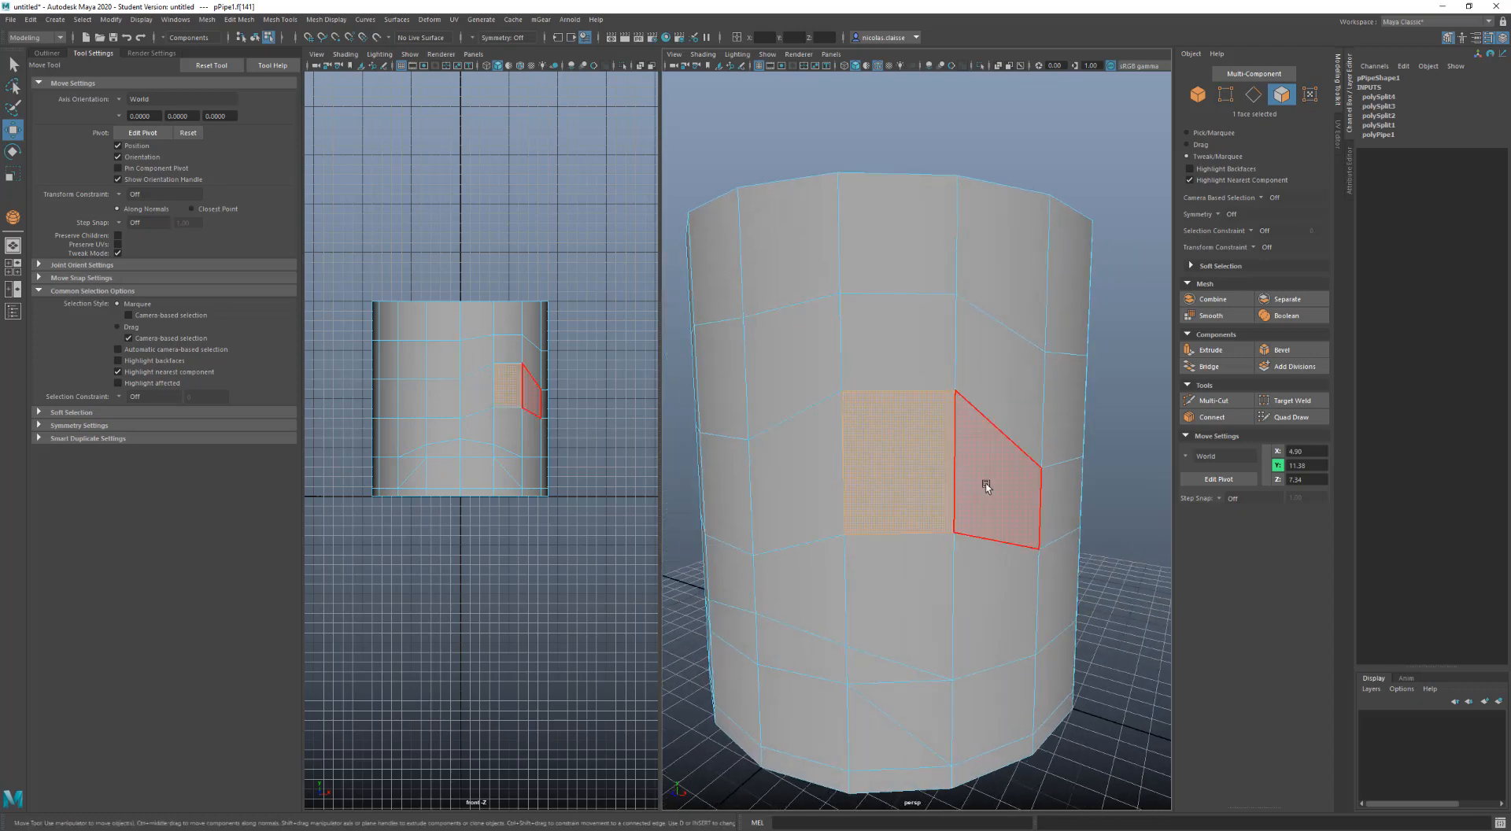
left_click(984, 484)
left_click_drag(985, 485, 984, 478)
left_click(820, 466)
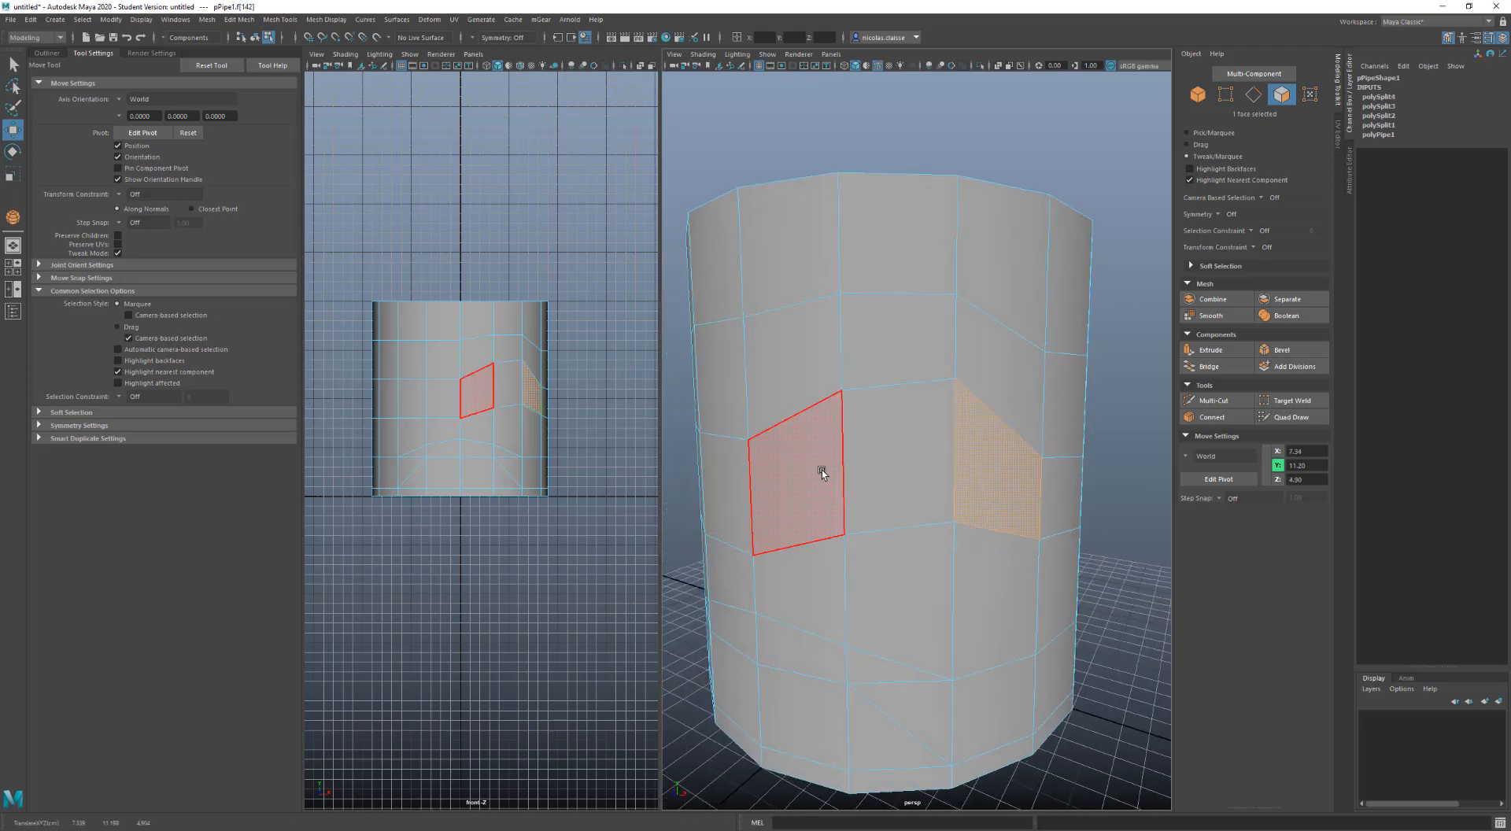
left_click(716, 491)
left_click_drag(715, 489, 721, 466)
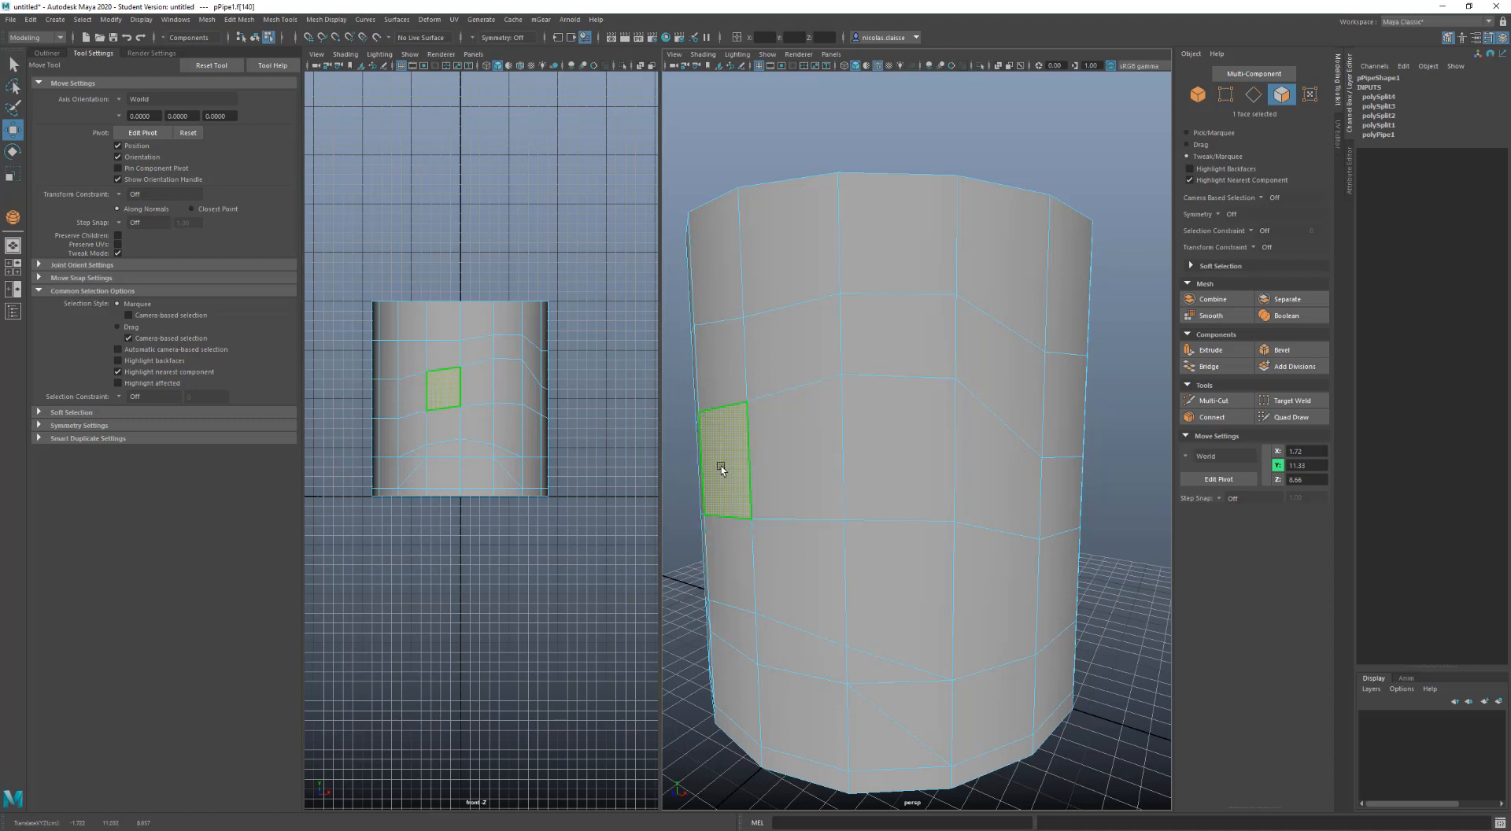
key("ctrl+z")
key("ctrl+z")
key("ctrl+z")
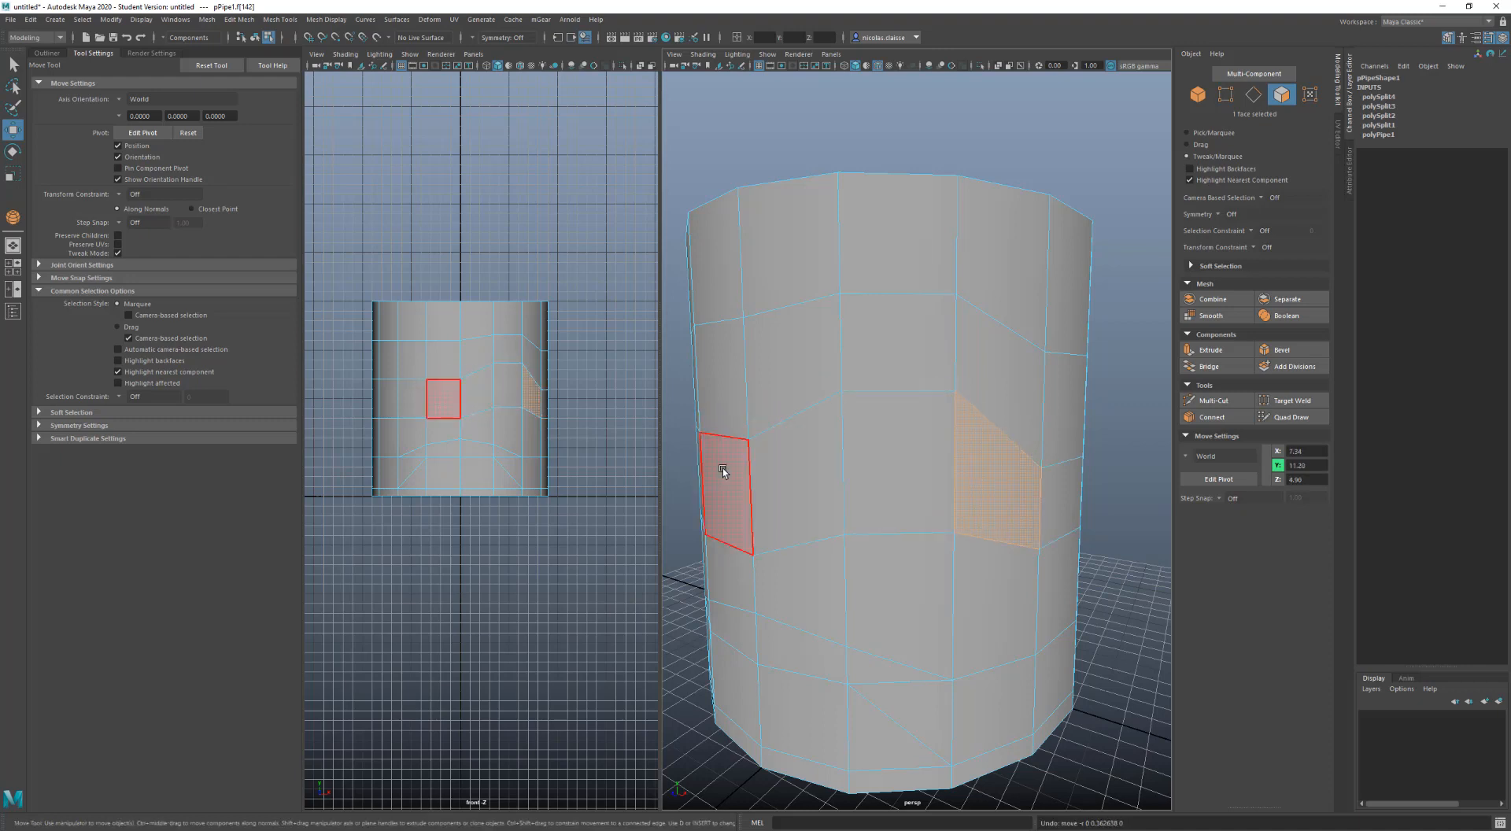
key("ctrl+z")
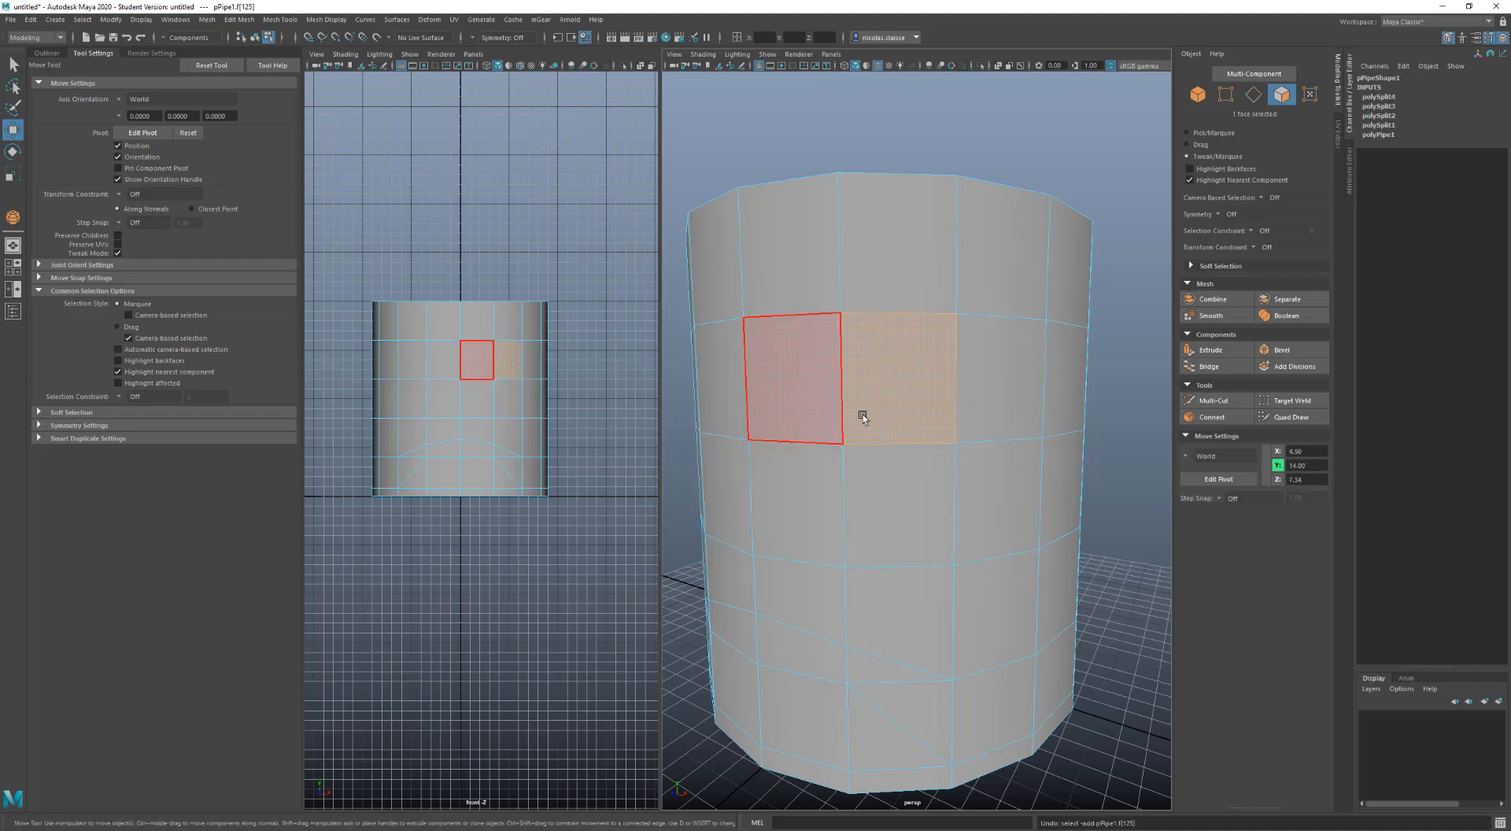
Switch to vertex selection and tweak a row of vertices around the pipe's outer wall upward along Y
right_click_drag(863, 414, 795, 429)
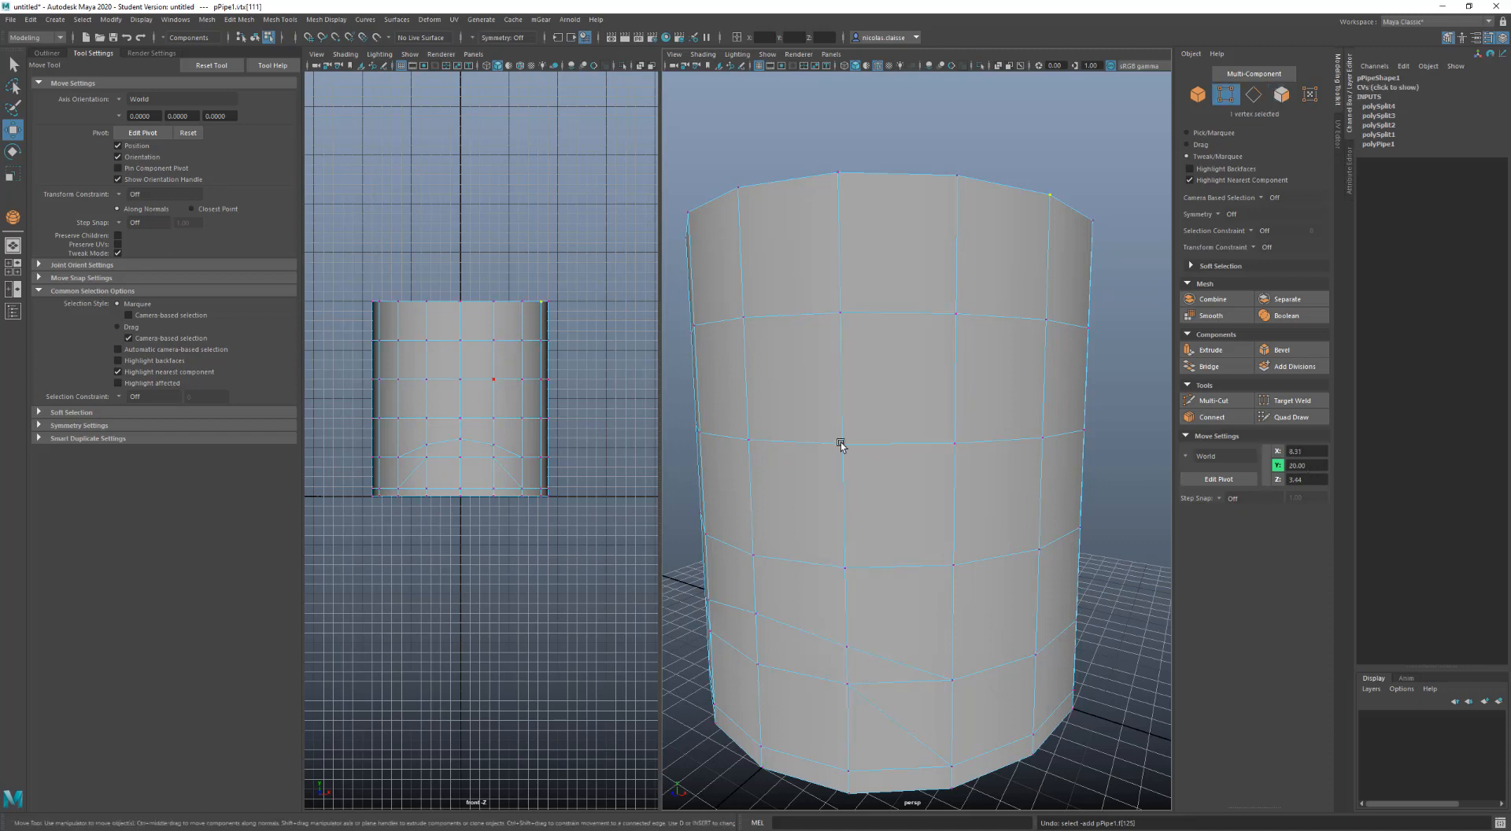
left_click_drag(840, 443, 838, 399)
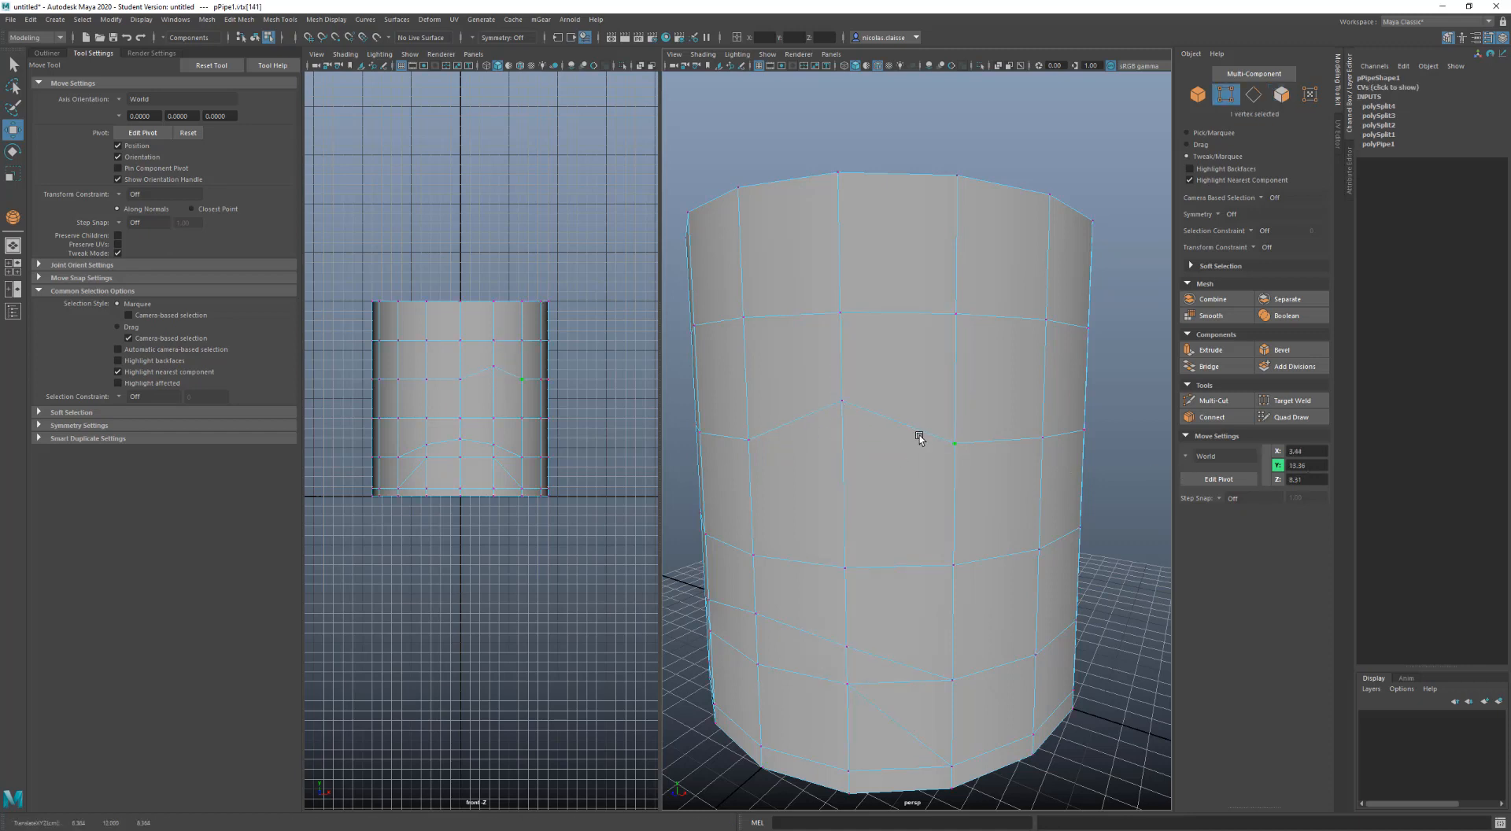
left_click(919, 438)
left_click_drag(972, 455, 955, 395)
left_click_drag(1048, 440, 1041, 396)
left_click_drag(1067, 458, 913, 485, "alt")
left_click(1032, 476)
left_click_drag(1033, 475, 984, 477)
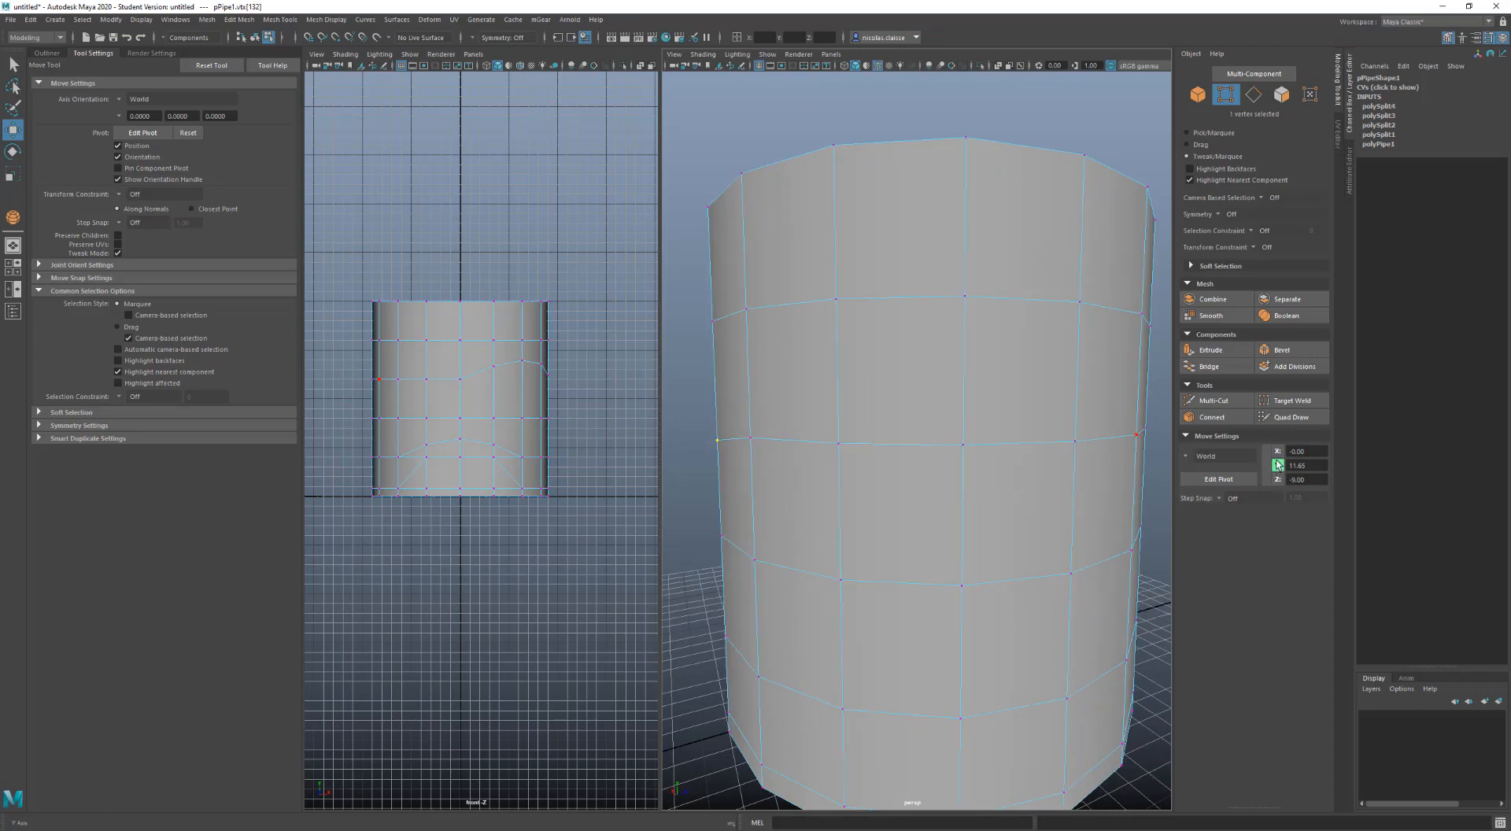
left_click_drag(1121, 471, 973, 449, "alt")
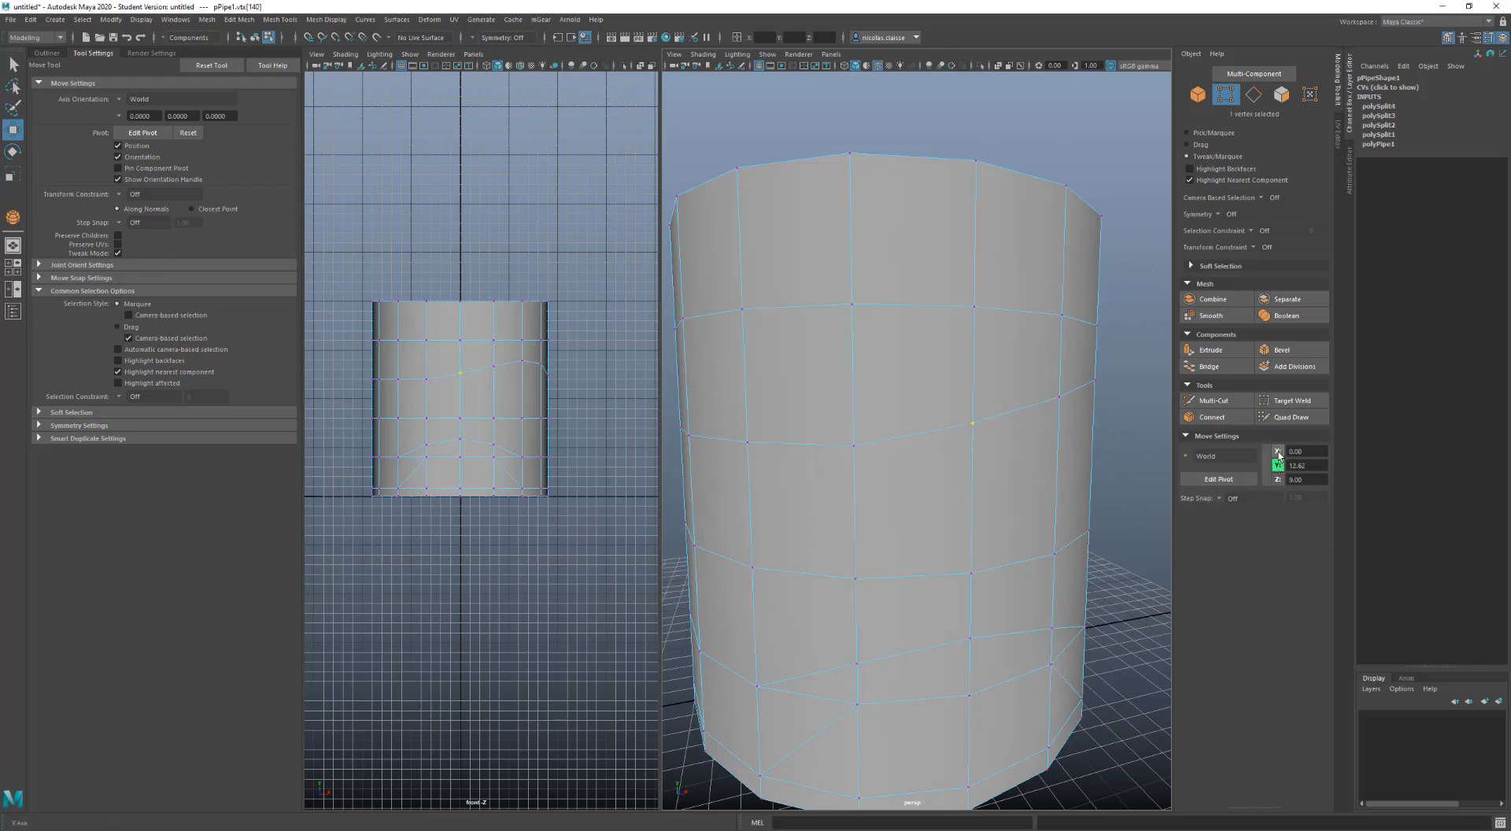
Limit movement to the X and Z axes, slide a vertex on the pipe's inner top rim sideways, and undo it
left_click(1265, 472)
key("ctrl+z")
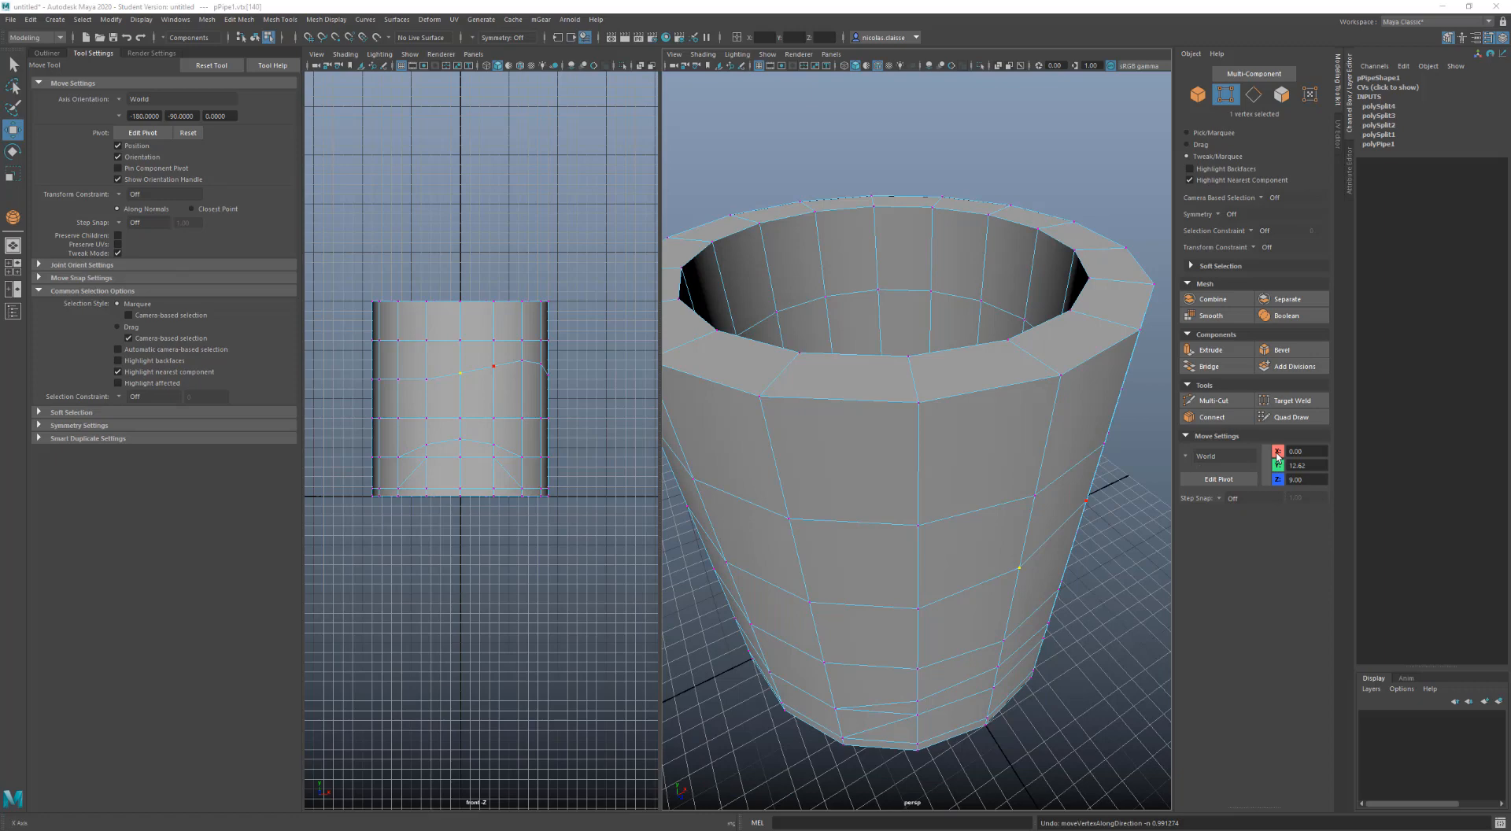
left_click(1276, 454)
left_click(1277, 481, "shift")
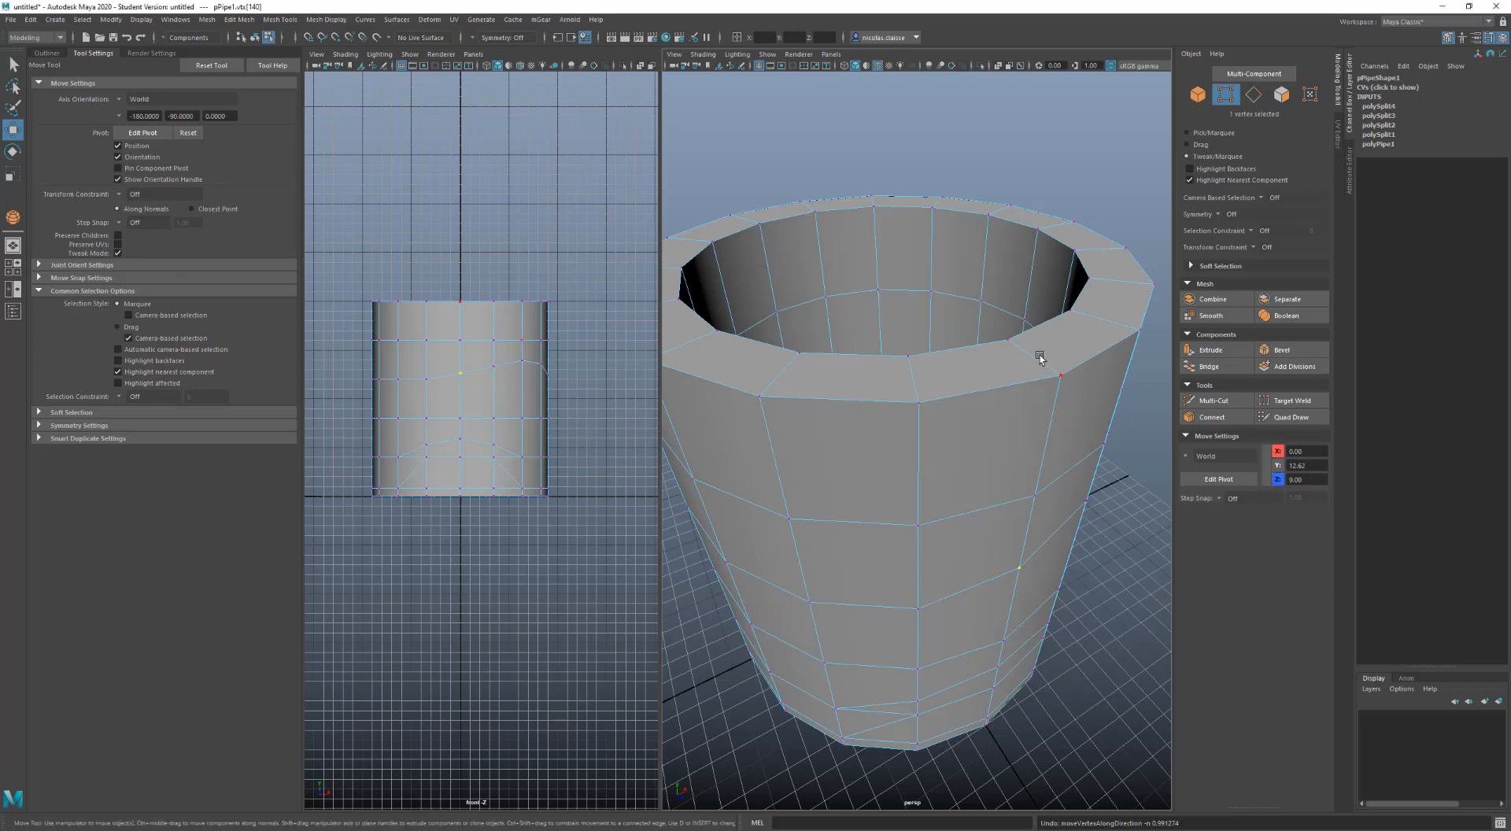
left_click_drag(1009, 338, 1044, 294)
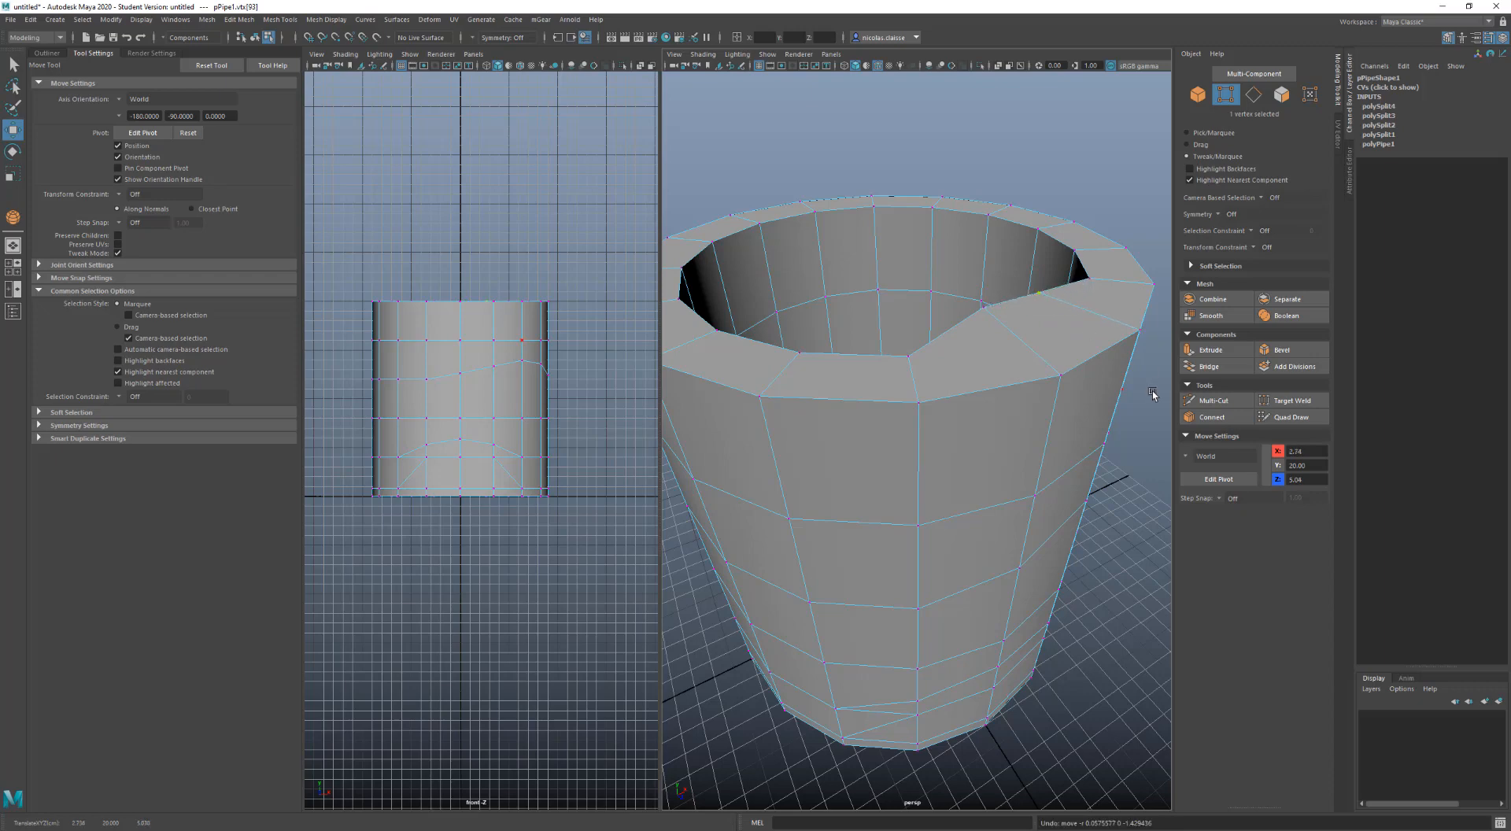
key("ctrl+z")
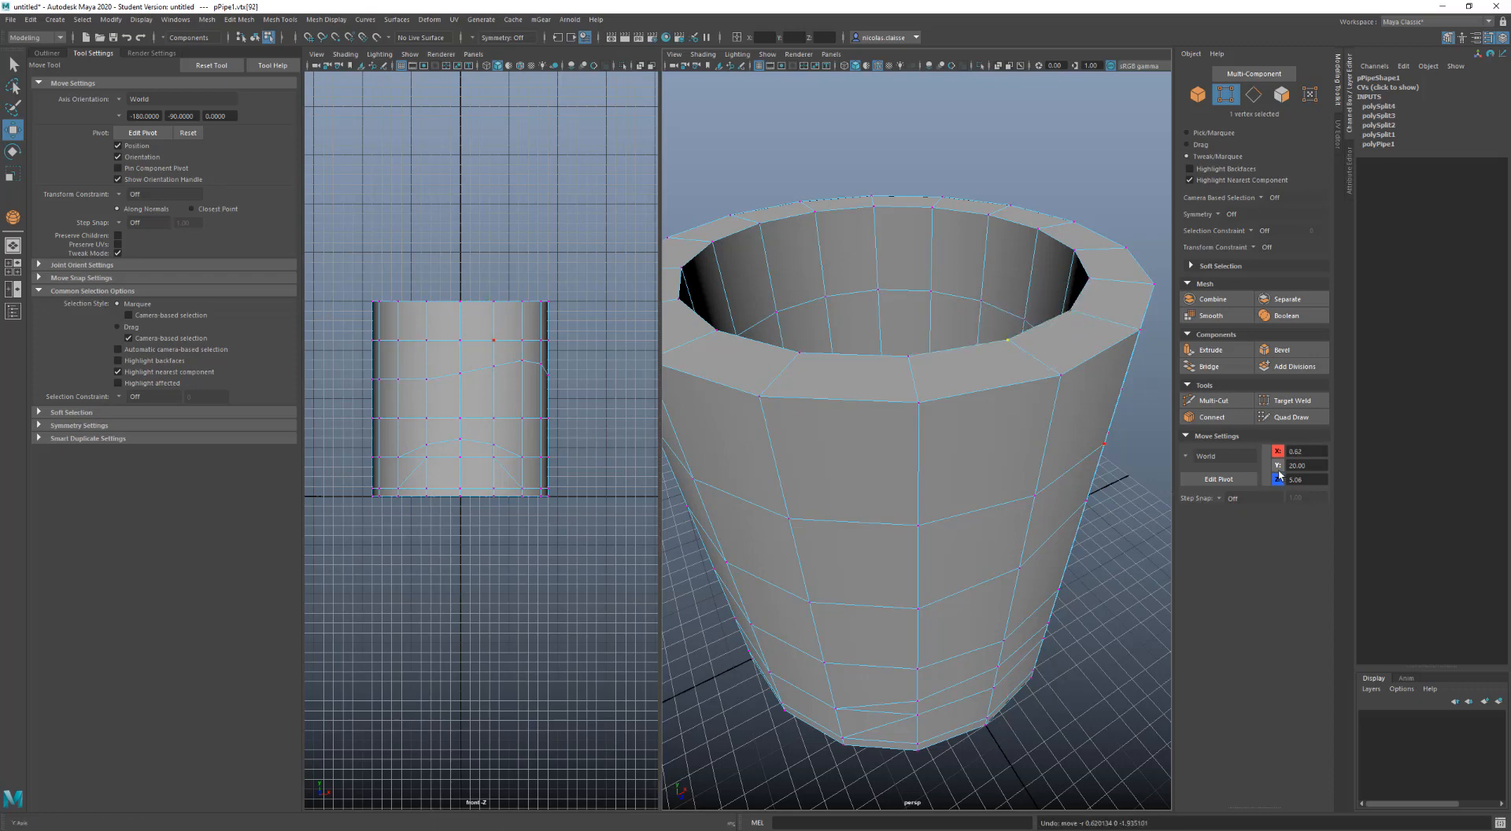
Allow movement on all three axes, tweak a vertex on the outer top rim freely, and undo the move
left_click(871, 520)
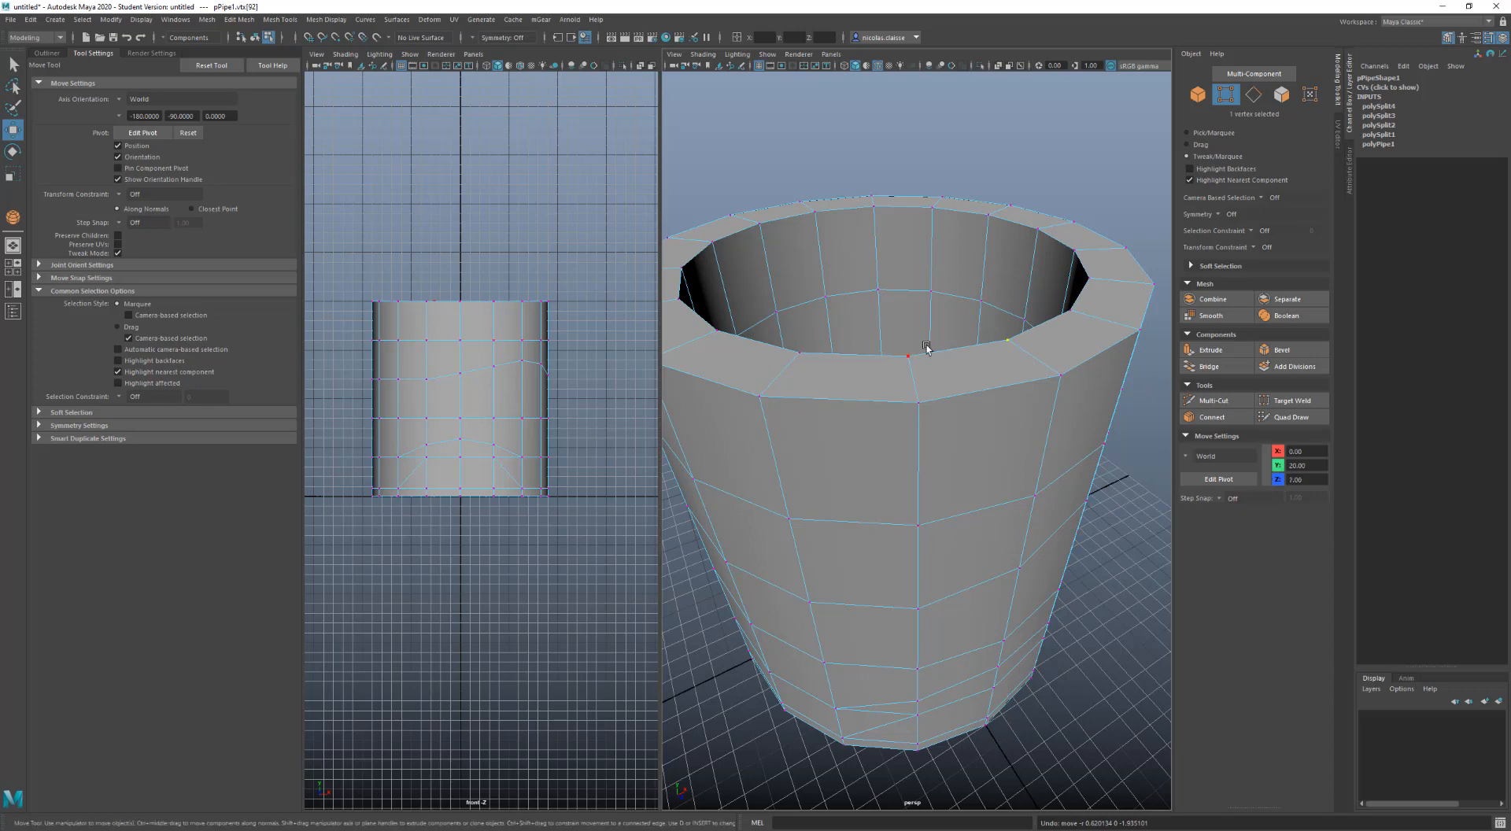
left_click_drag(917, 402, 883, 417)
left_click(882, 417)
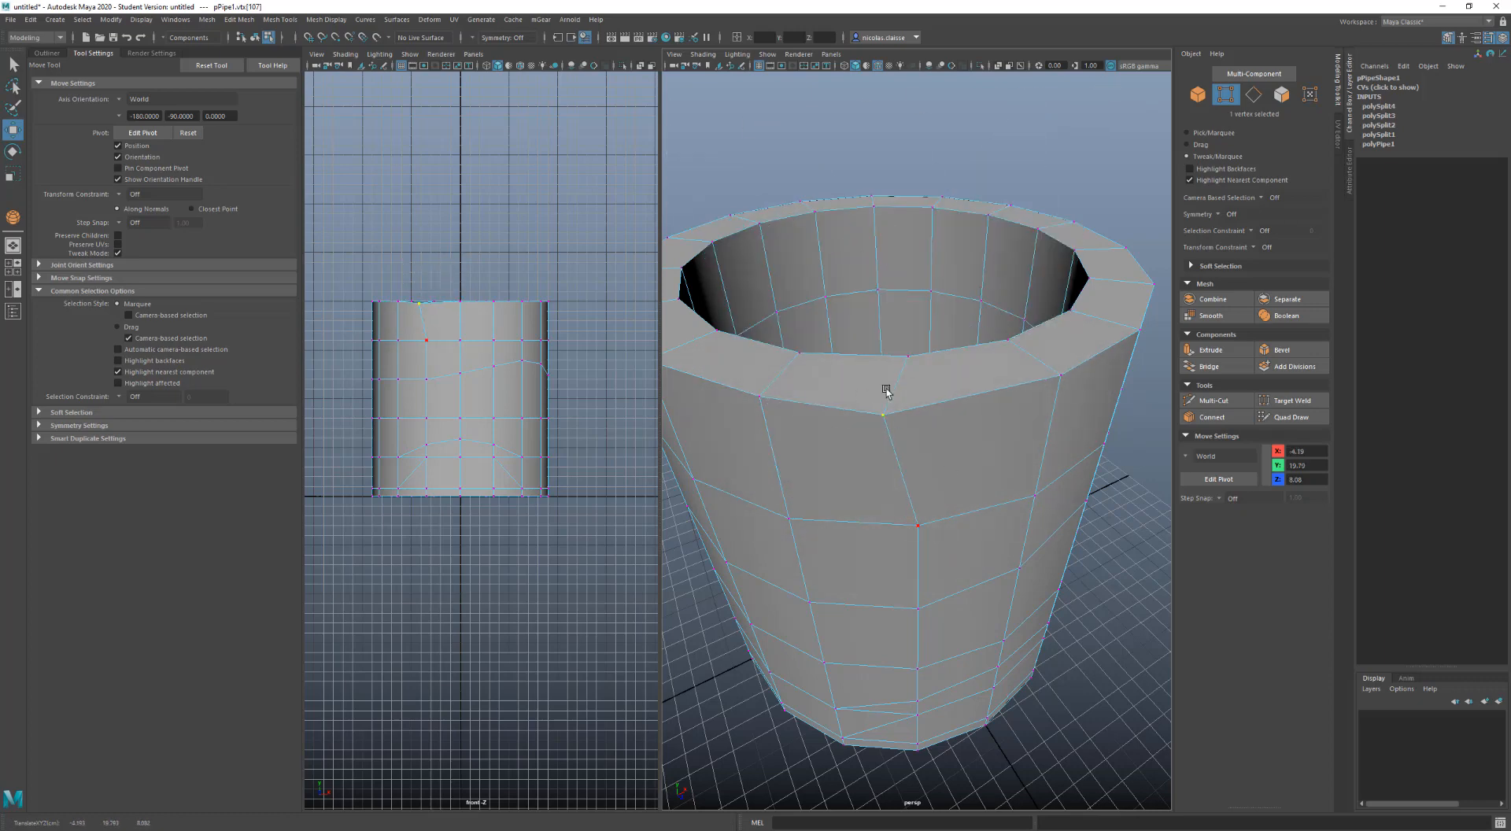
key("ctrl+z")
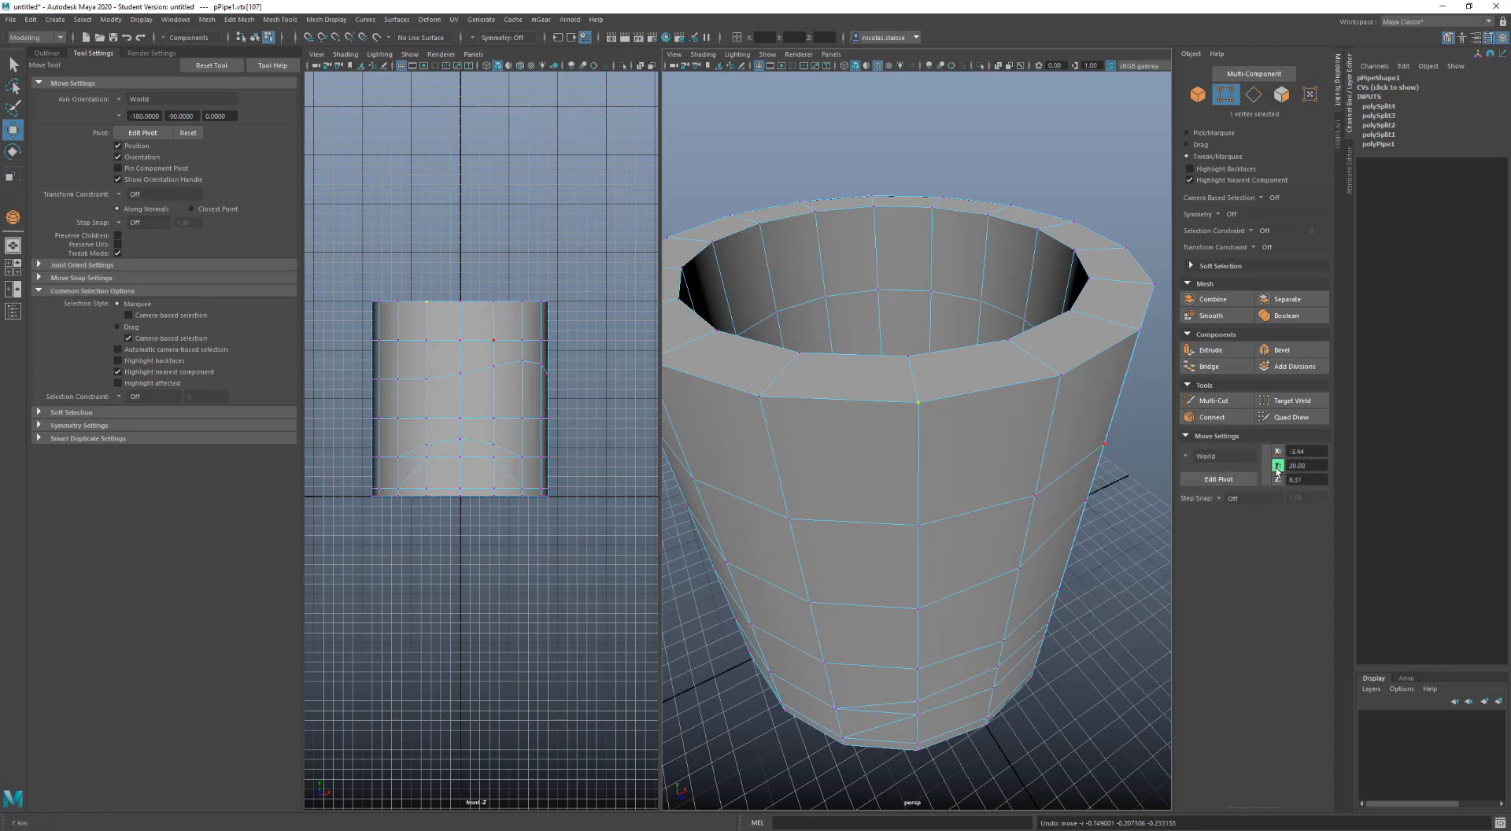
Limit movement to the Y axis and try vertical tweaks on outer-wall vertices just below the top rim
left_click(909, 482)
mouse_move(914, 512)
left_mouse_down()
mouse_move(914, 530)
mouse_move(911, 513)
left_mouse_up()
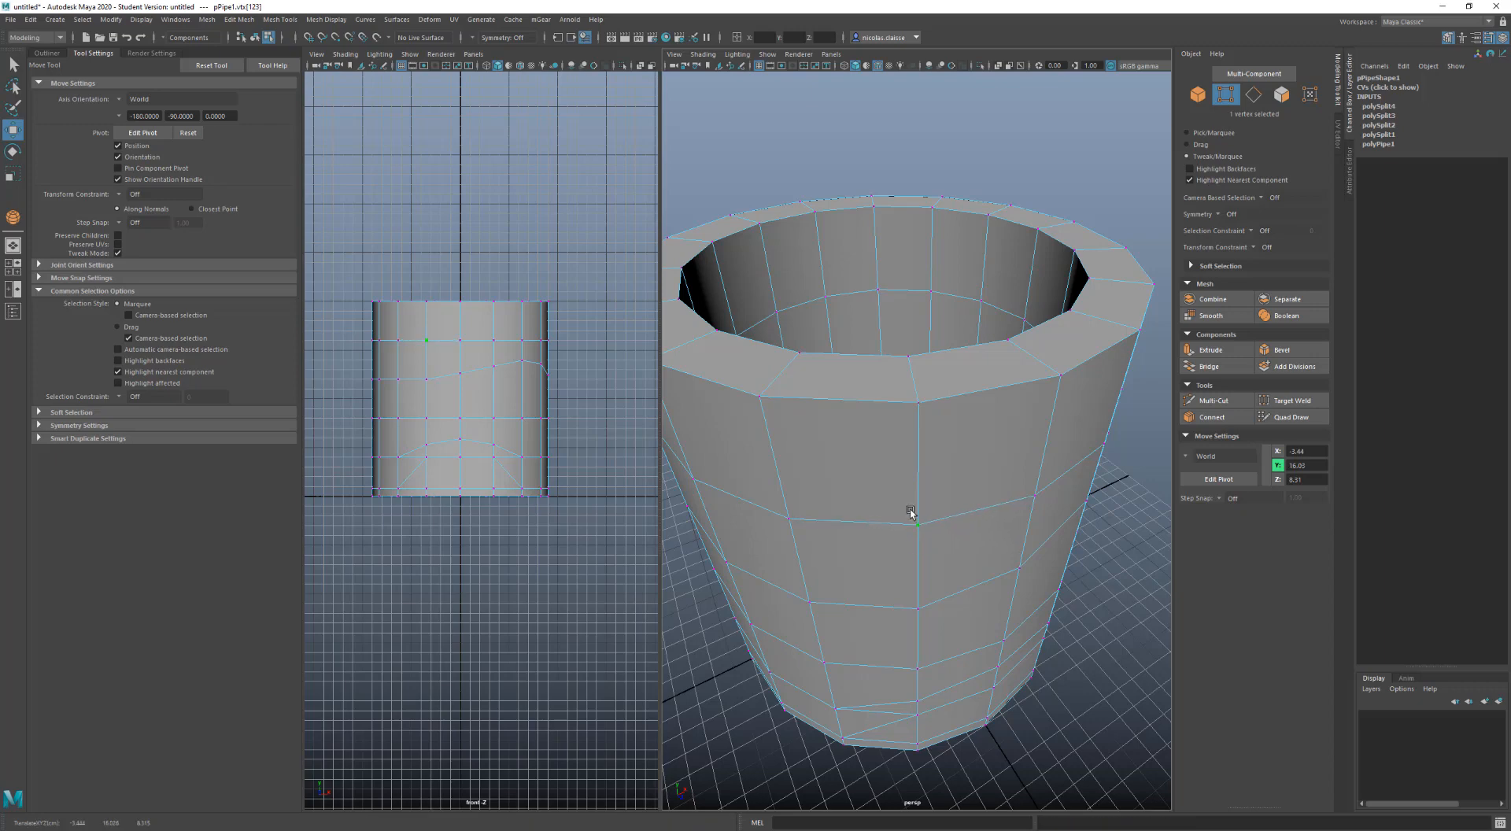
key("ctrl+z")
left_click(1041, 492)
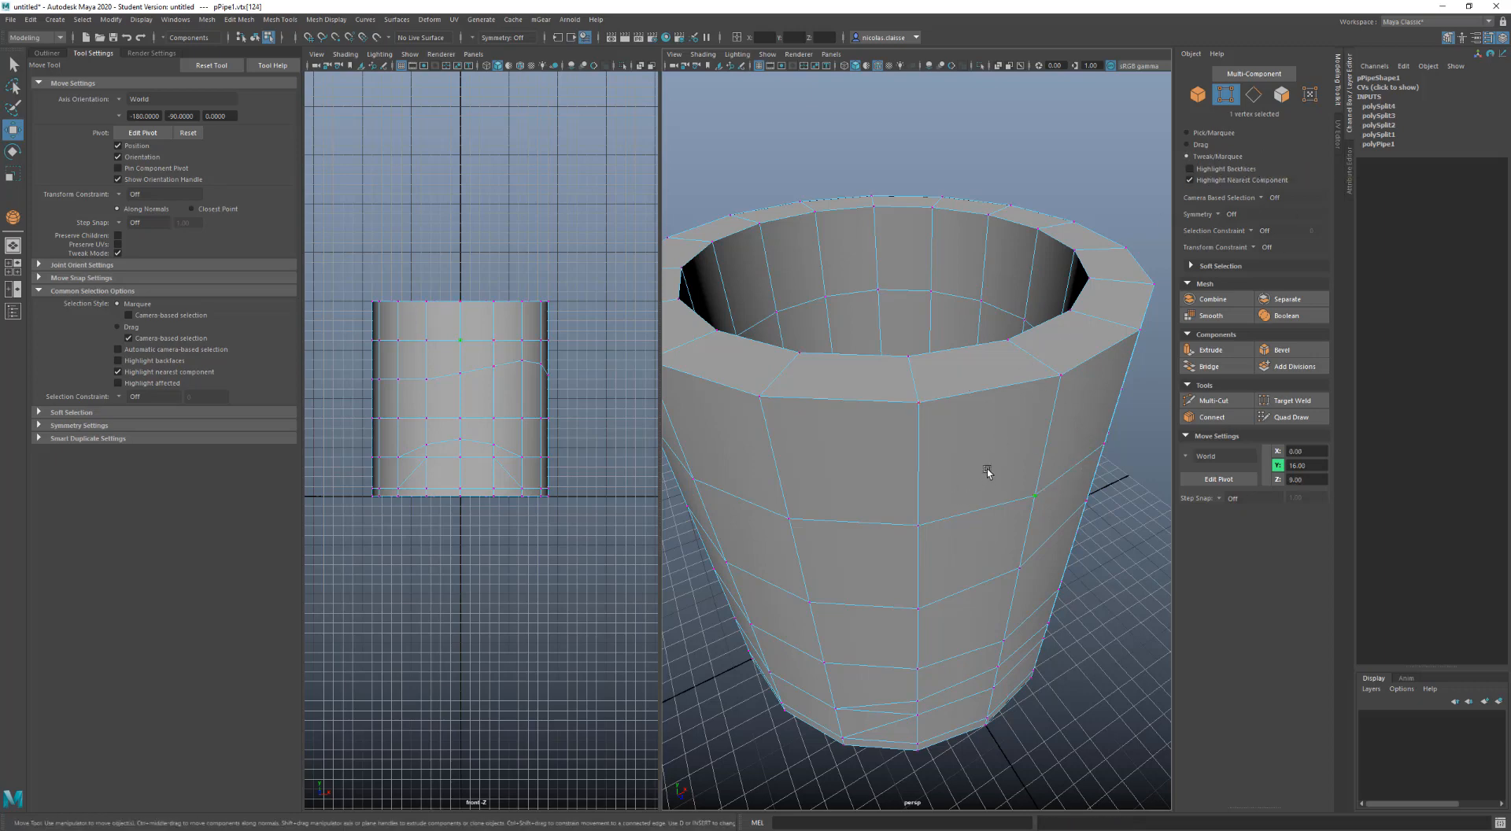
Marquee-select all vertices of the pipe's top rim, raise them along Y to about 25.3, and clear the selection
scroll(984, 443, "up", 5)
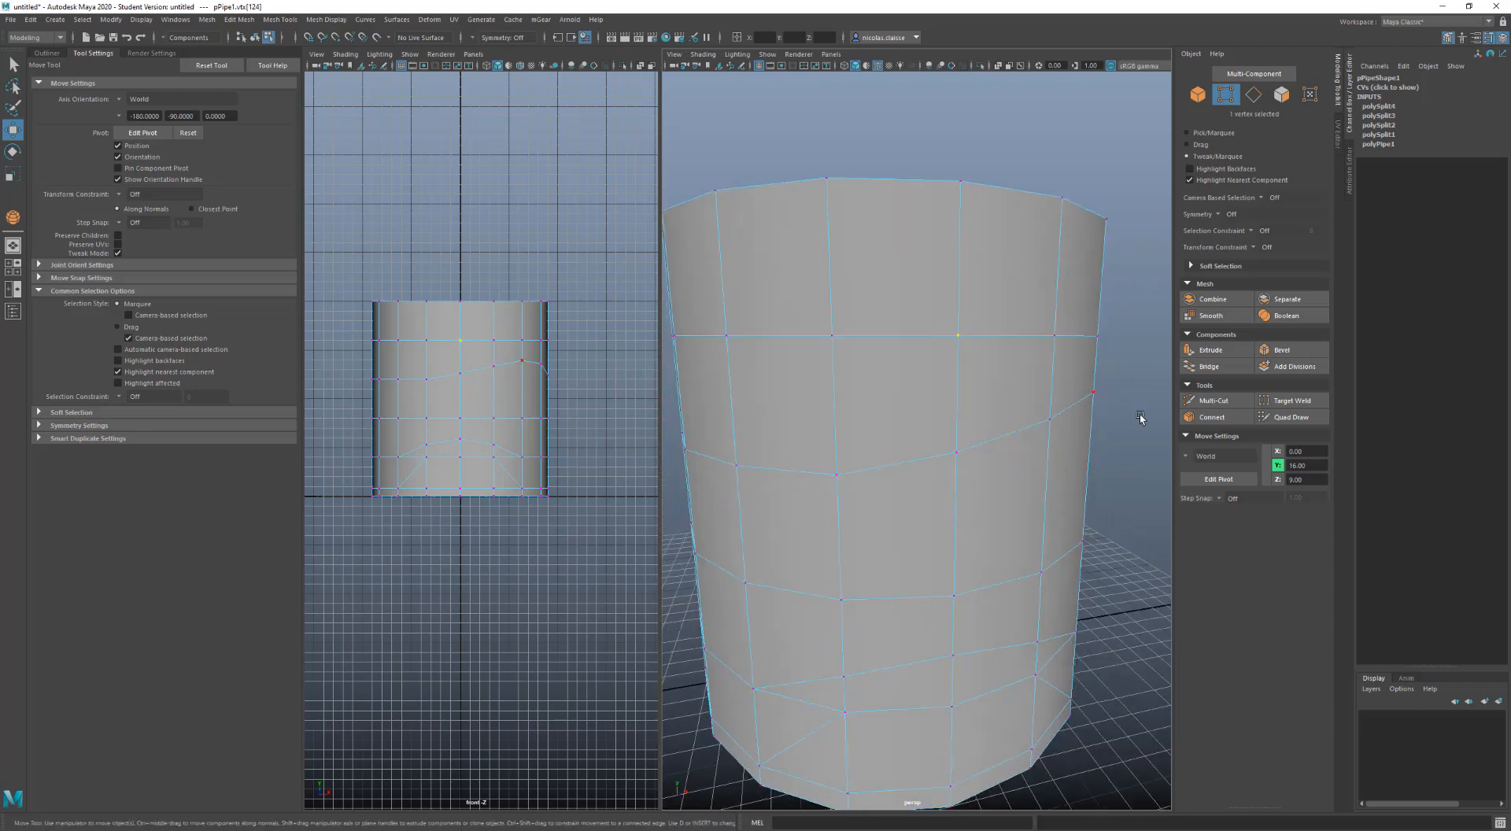
scroll(1098, 407, "down", 5)
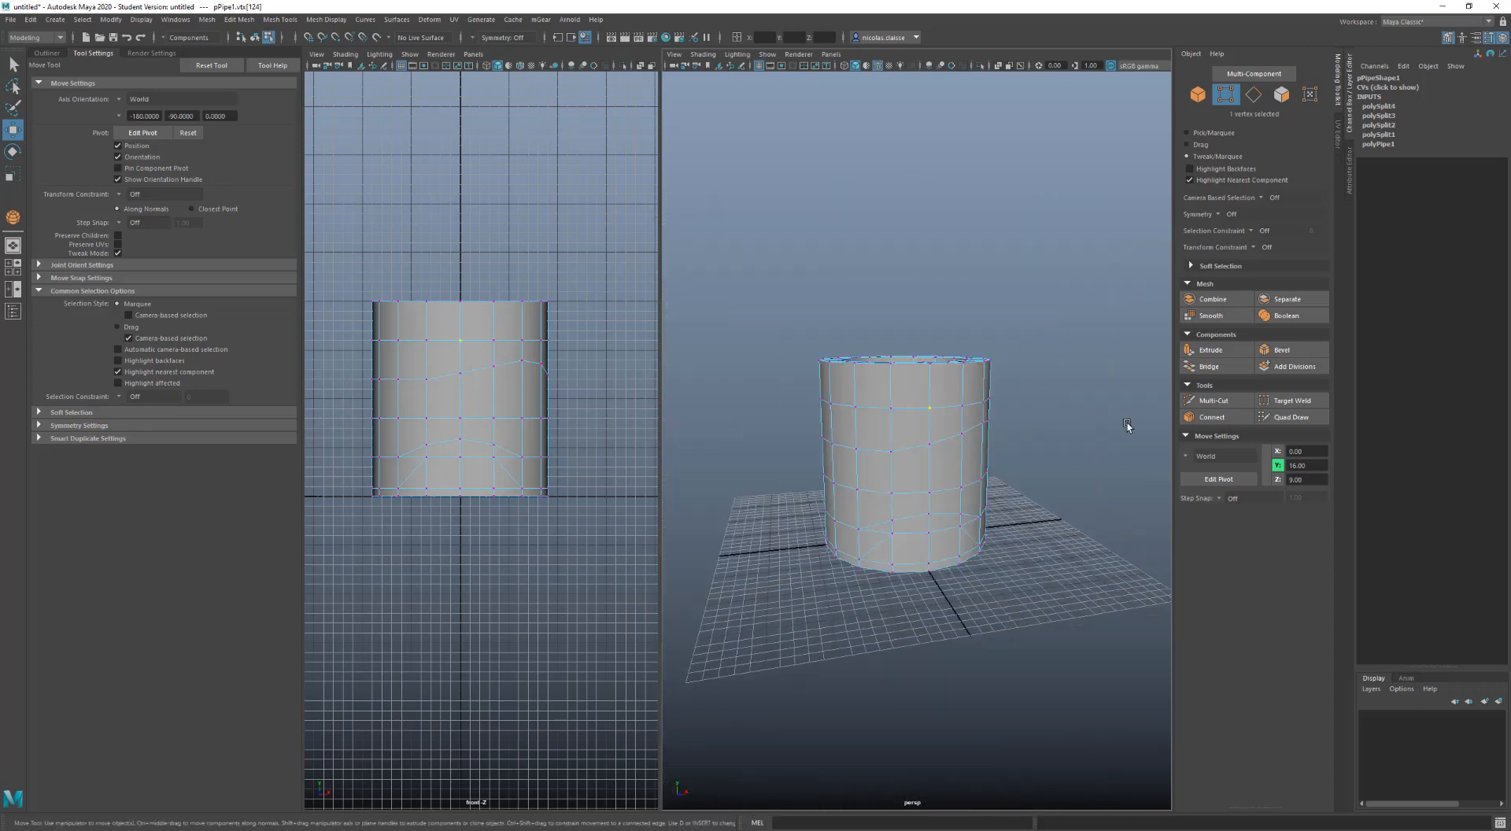
left_click(1126, 423)
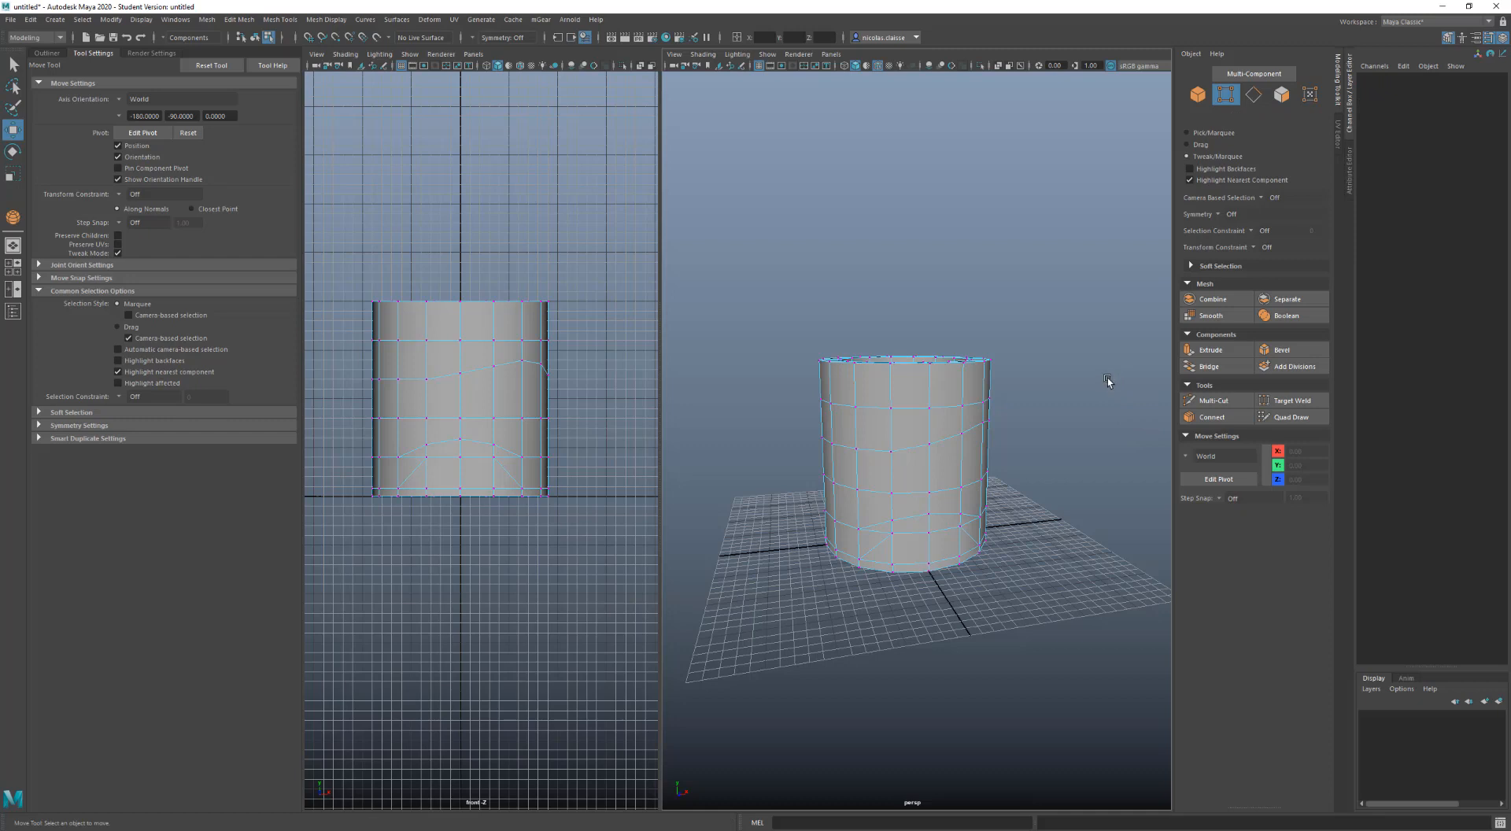
left_click_drag(1108, 378, 745, 314)
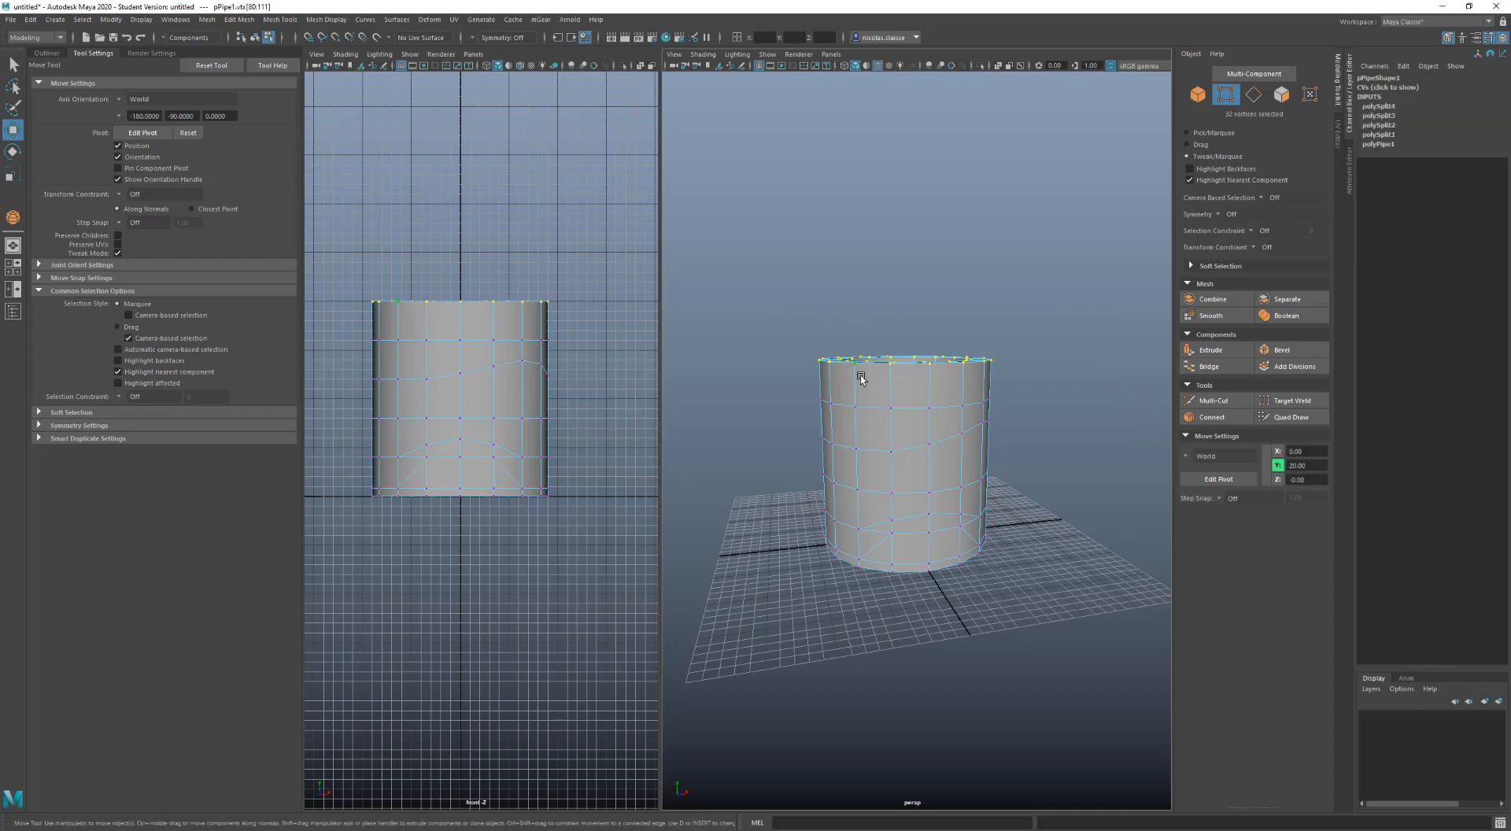
left_click_drag(865, 367, 864, 311)
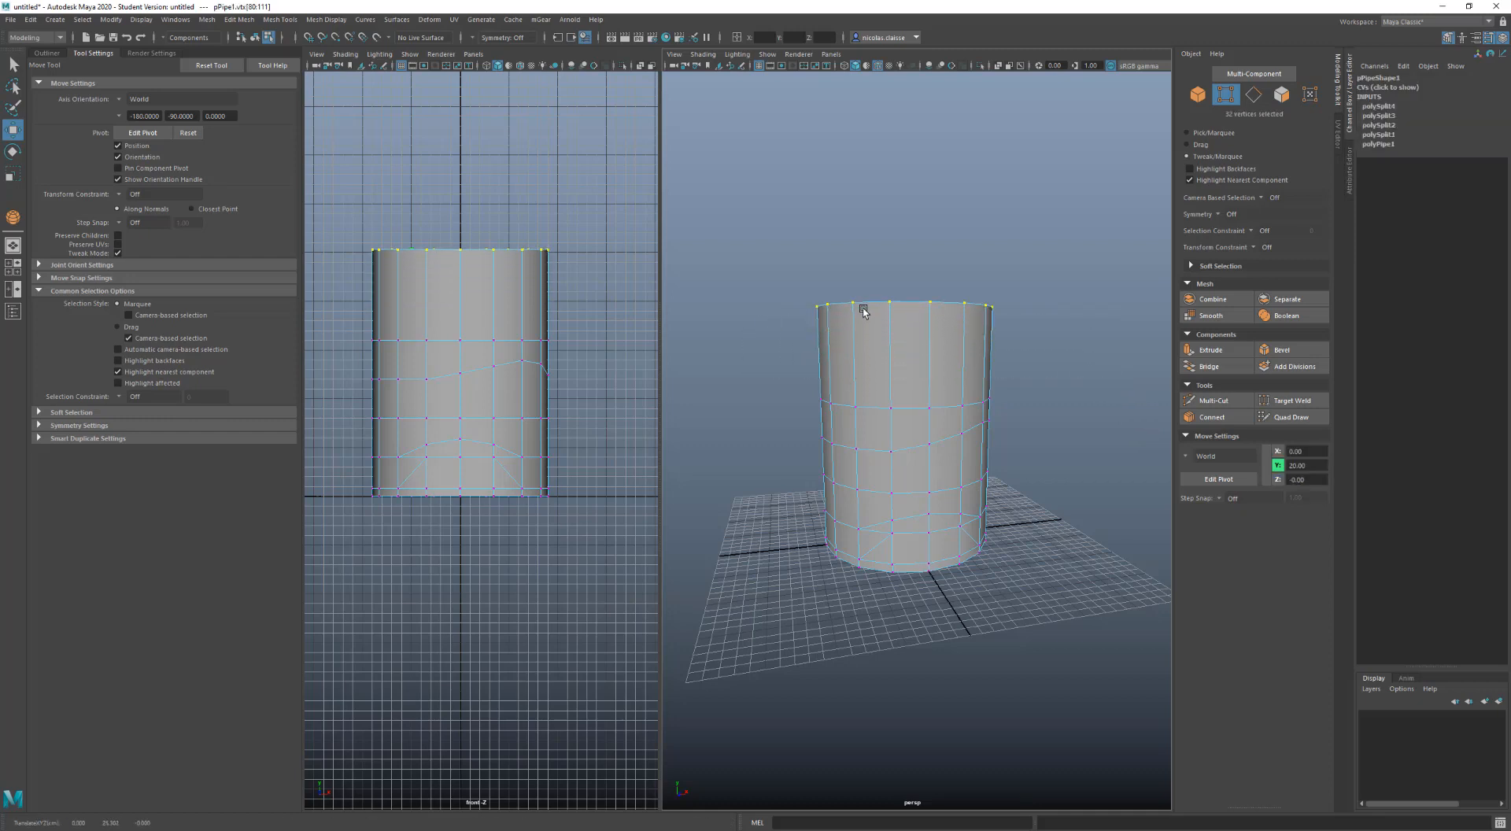
left_click_drag(1036, 408, 1026, 449, "alt")
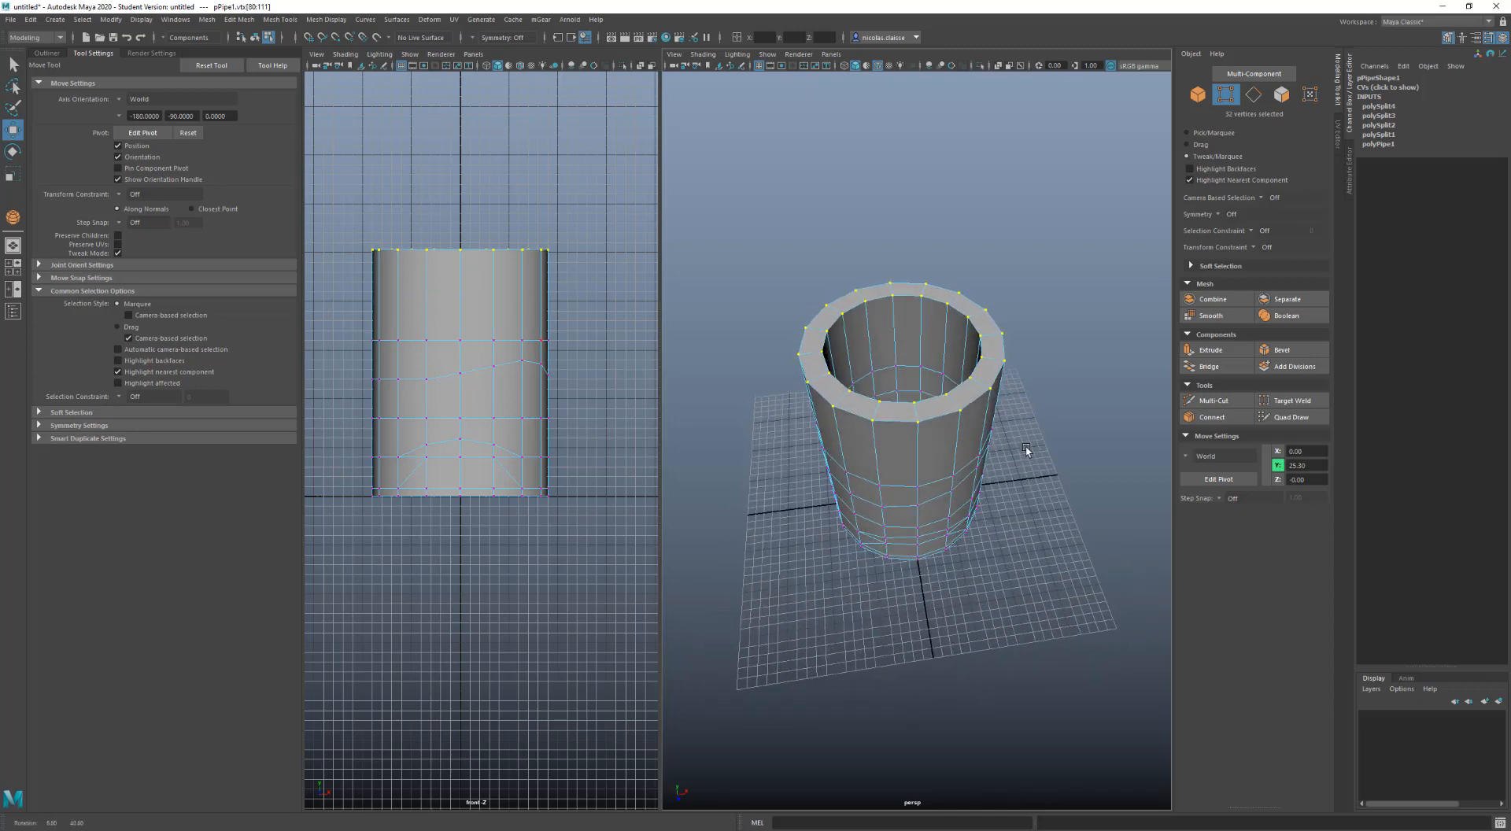
left_click(1122, 396)
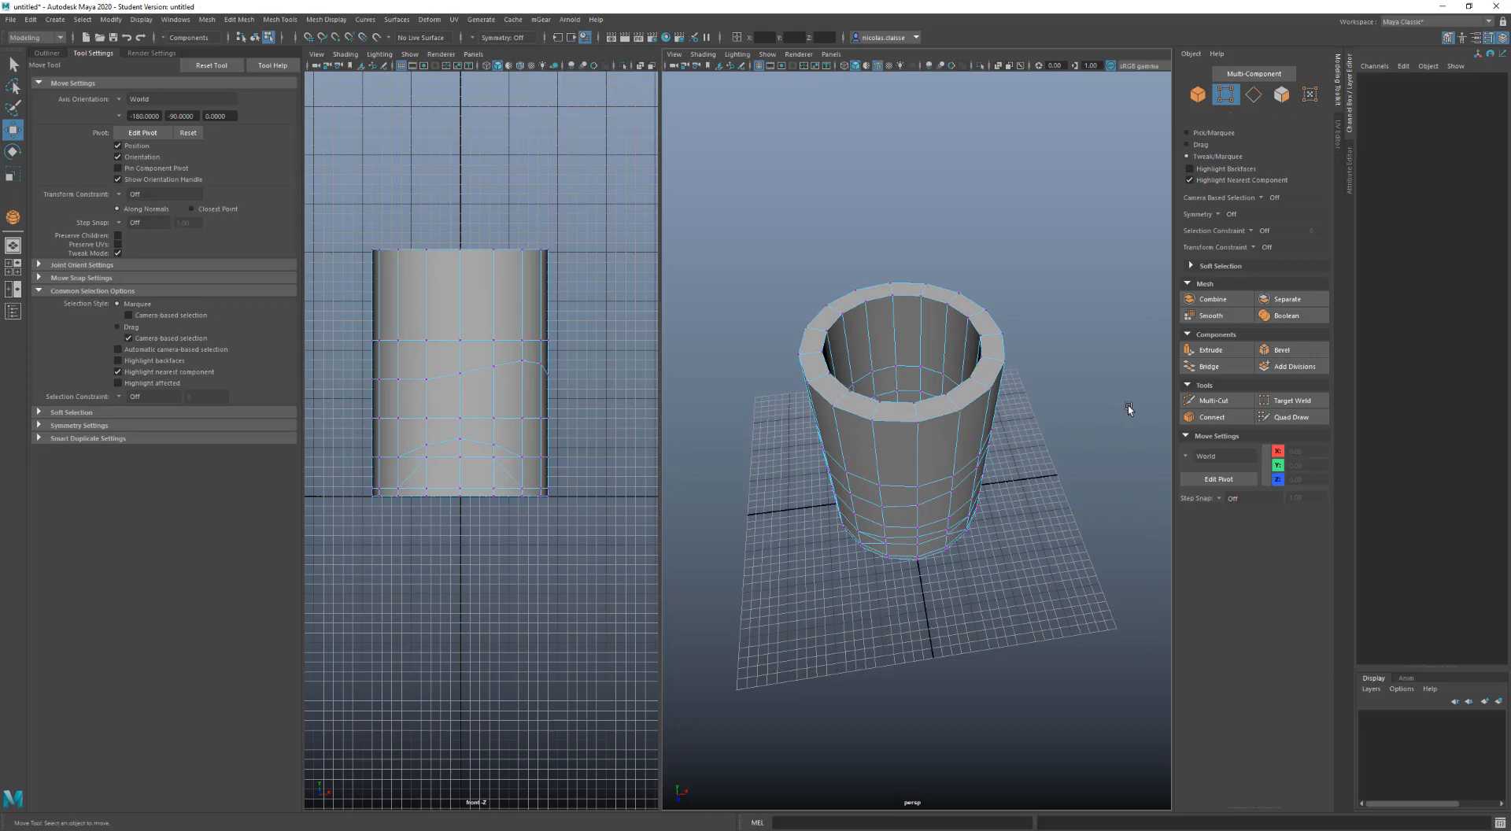
Tweak vertices in the upper edge loop of the pipe's outer wall upward along the Y axis
left_click_drag(1123, 408, 711, 268, "alt")
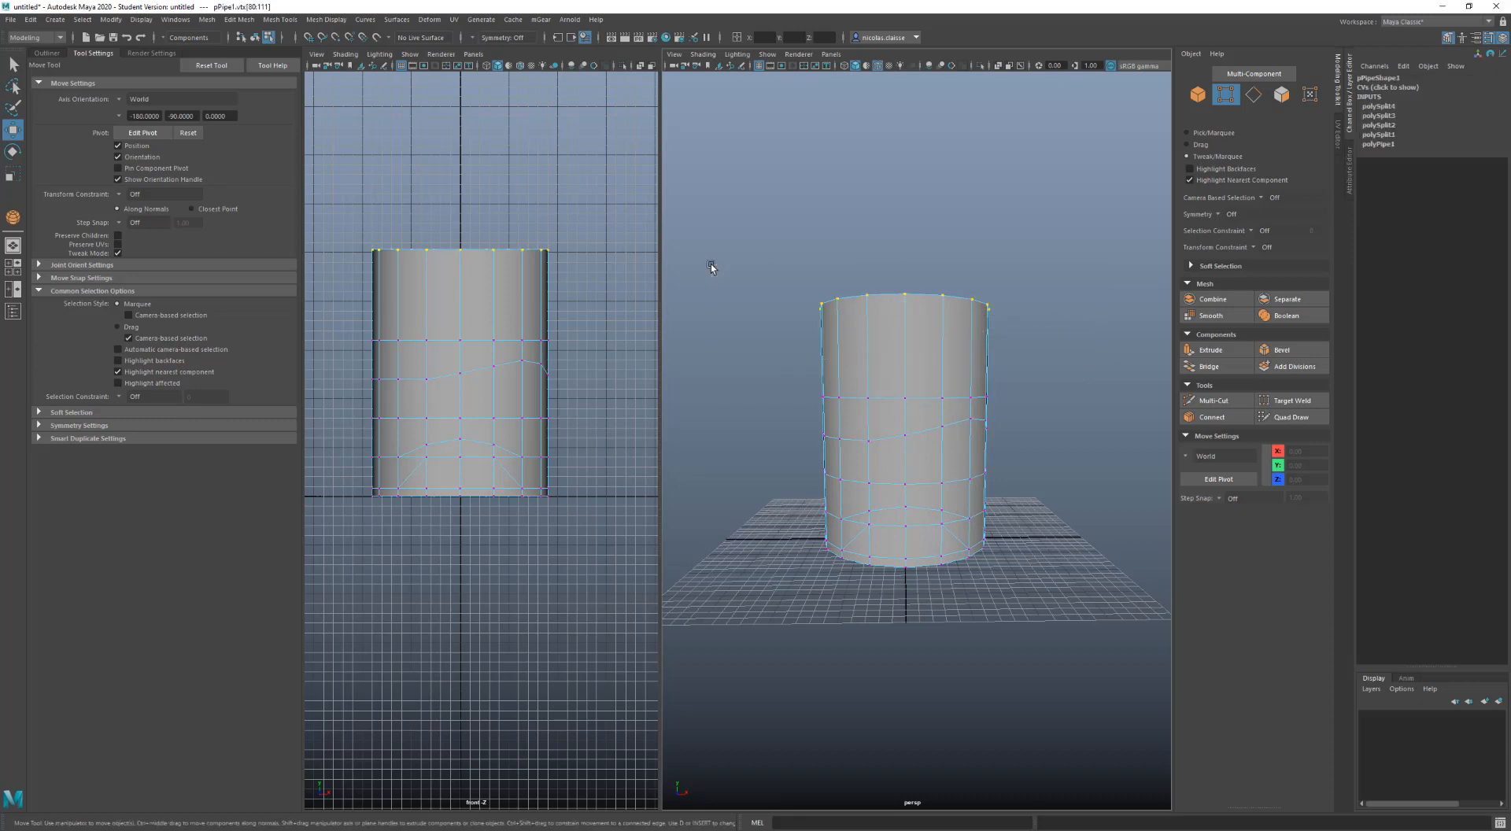
left_click(904, 395)
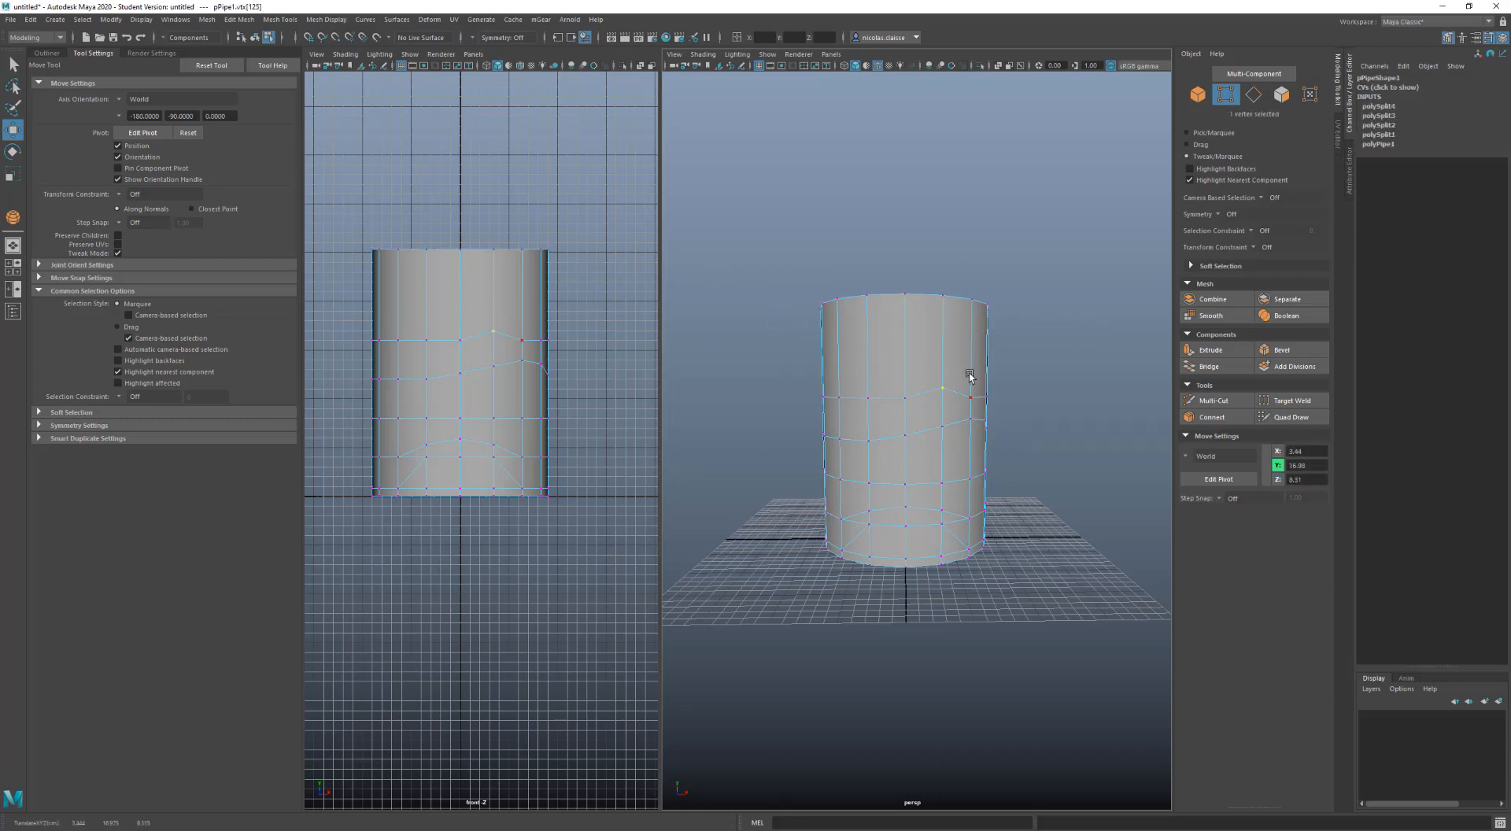
left_click(972, 371)
left_click(914, 383)
left_click_drag(1046, 425, 933, 436, "alt")
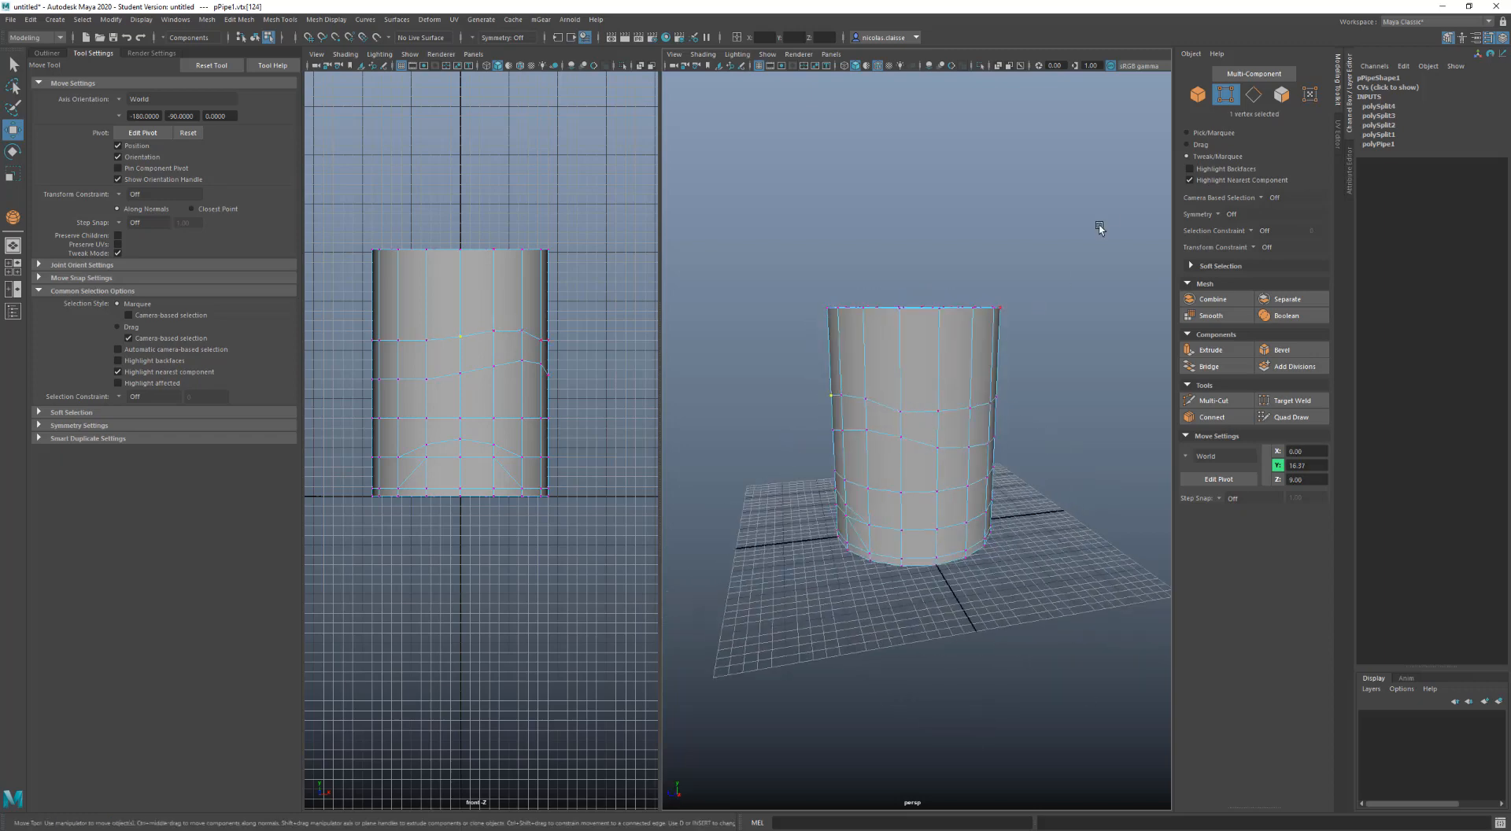
Return to Pick/Marquee selection and switch from the Move tool to the Select tool
left_click(1204, 133)
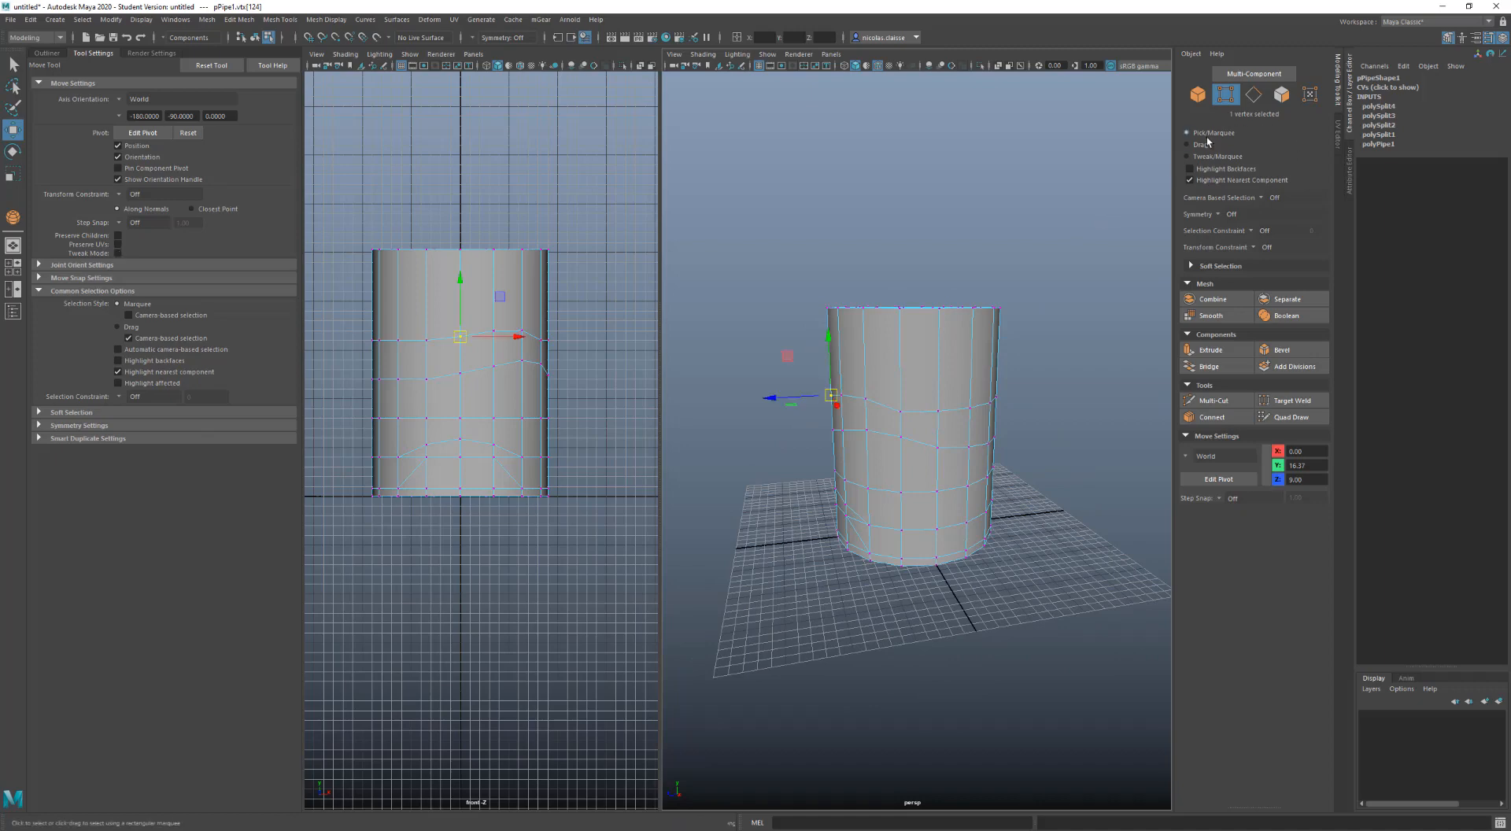
left_click_drag(937, 405, 989, 413, "alt")
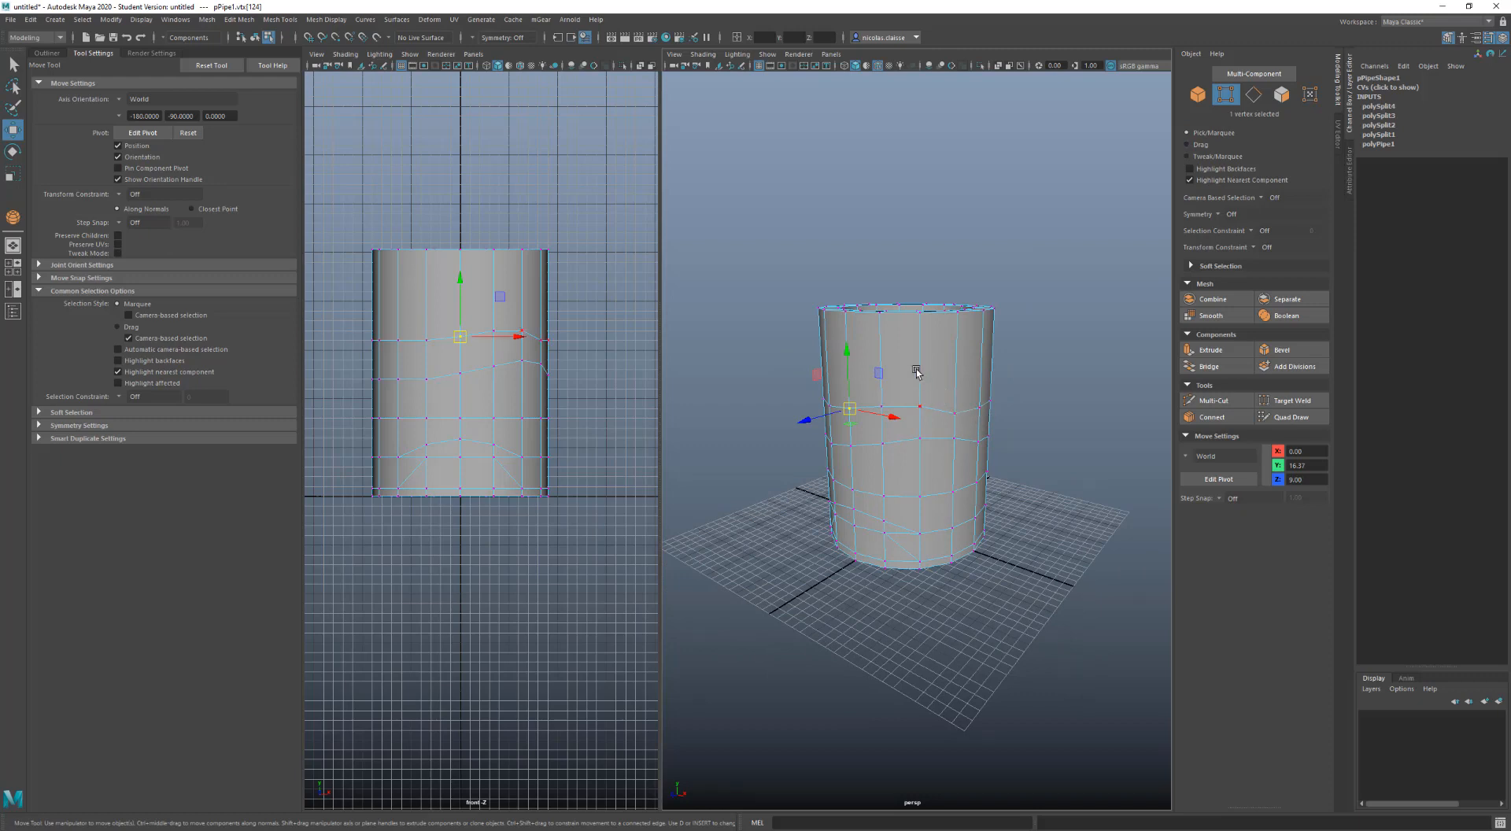
key("q")
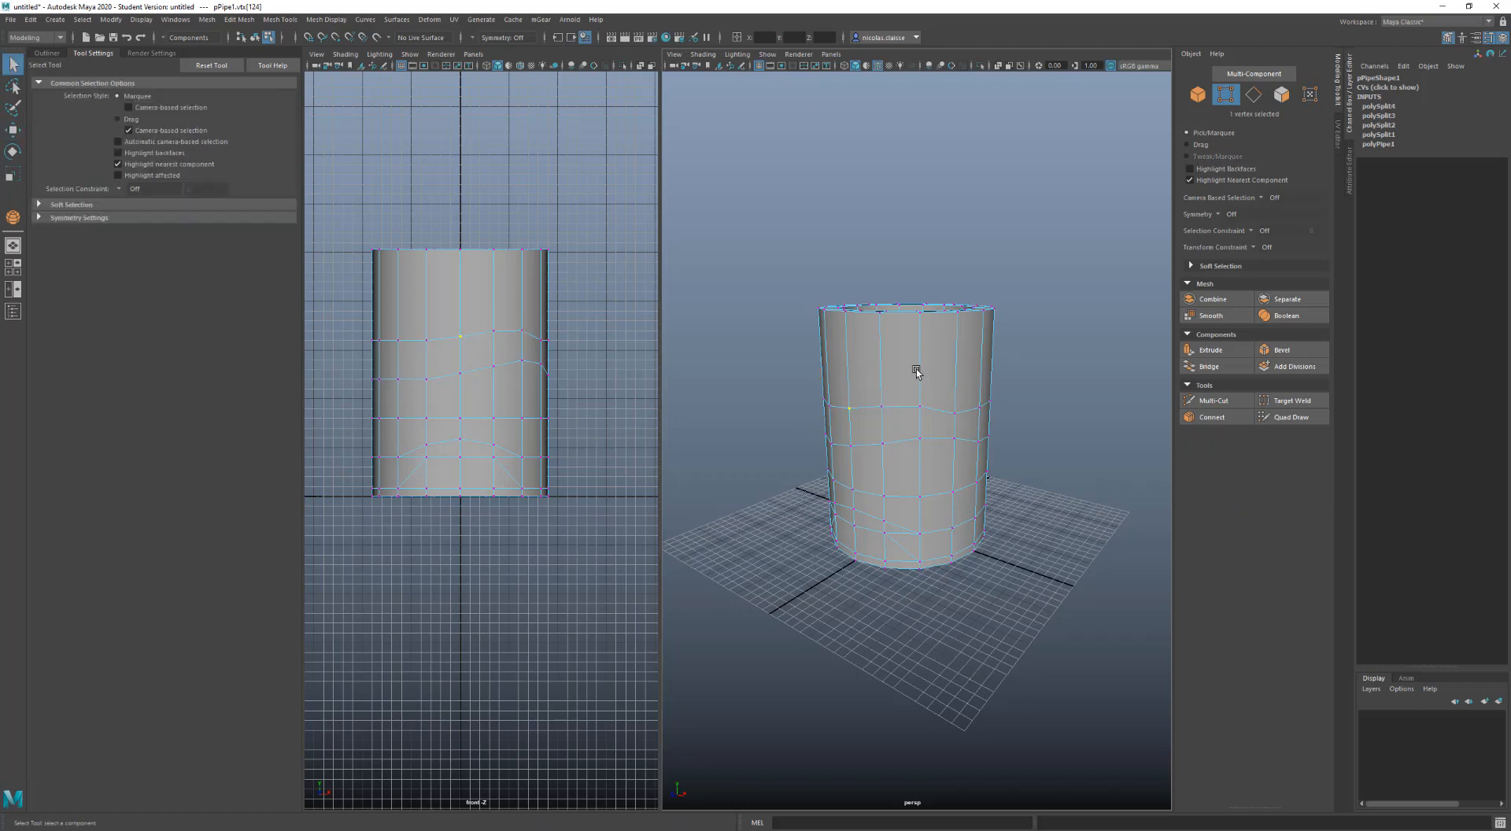
Switch to face components, select one face on the pipe's outer wall, and clear the selection
right_click_drag(949, 363, 940, 385)
left_click(883, 390)
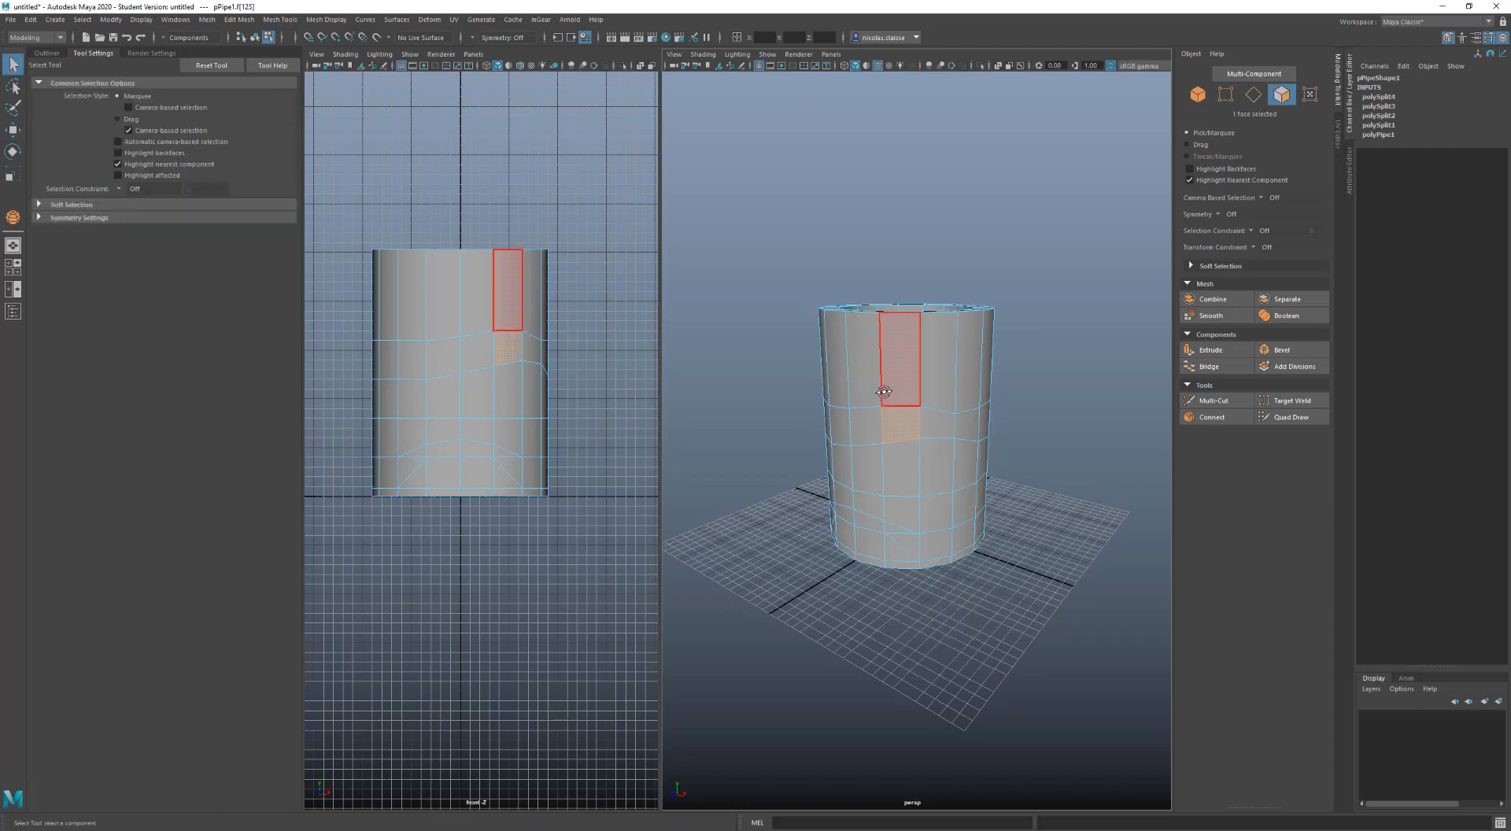
left_click_drag(883, 389, 941, 400, "alt")
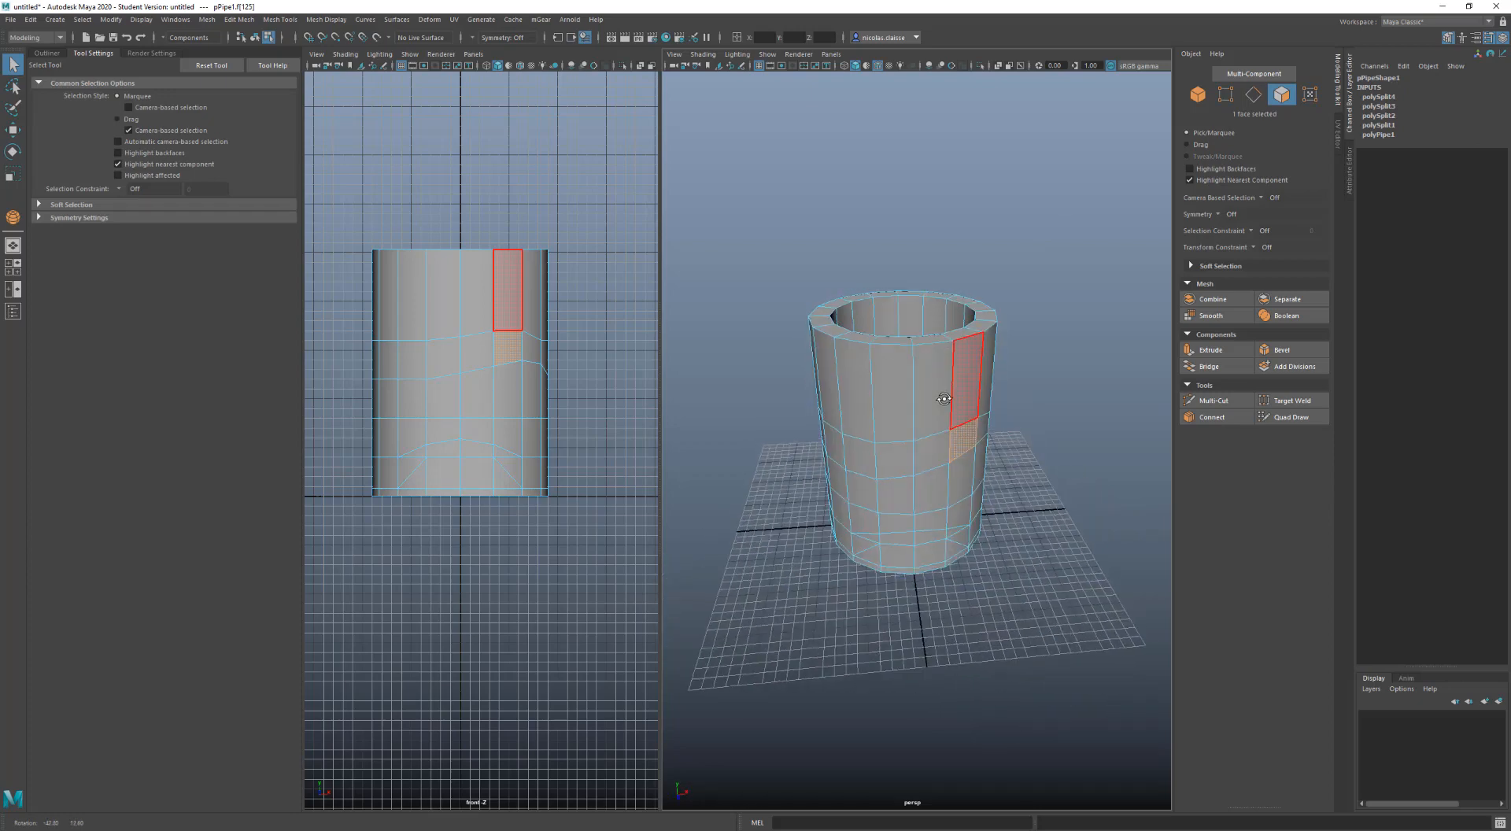
left_click(935, 402)
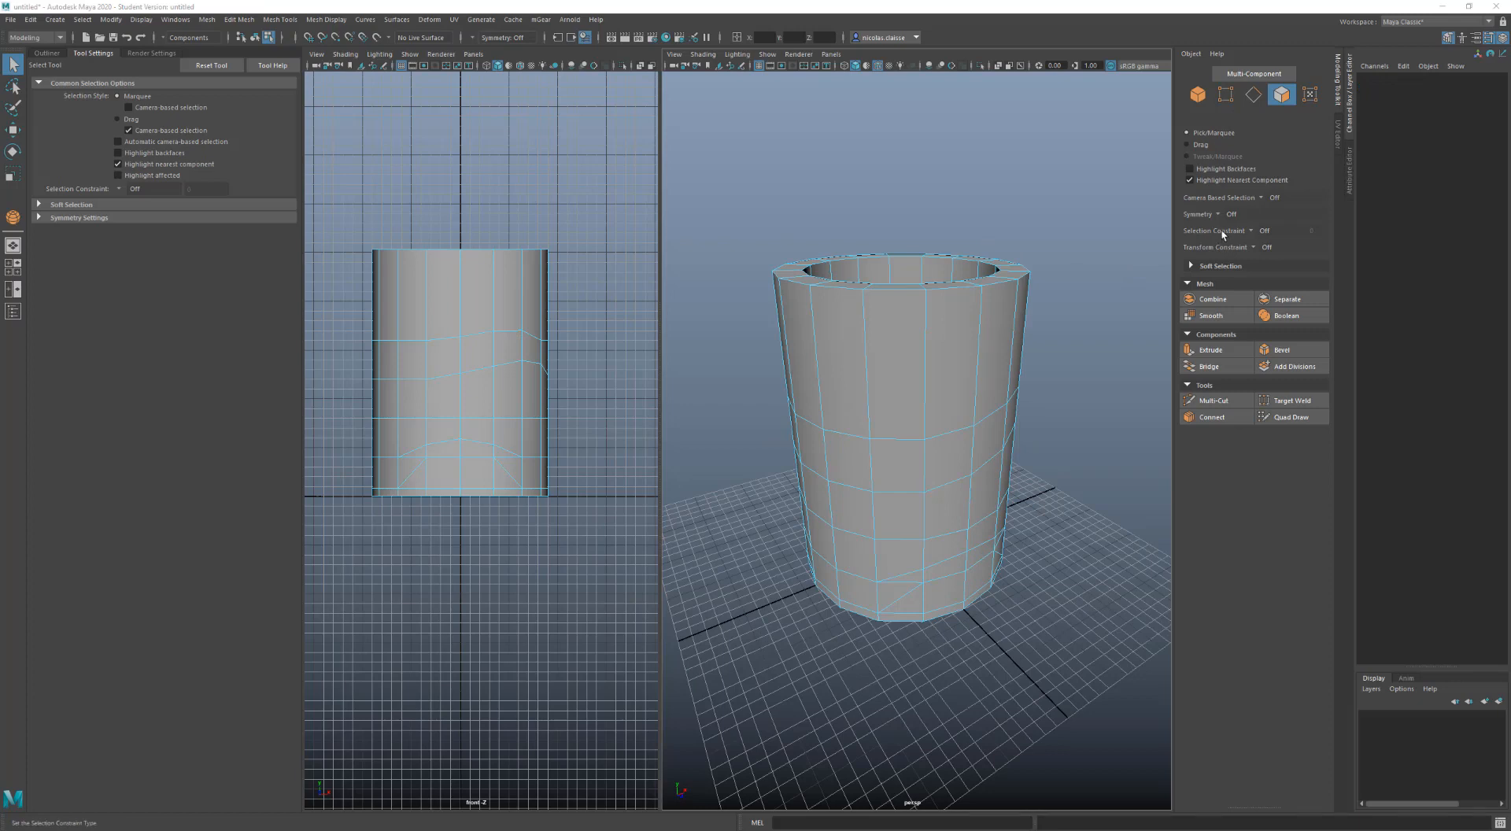
Set the selection constraint to Angle with a value of 1 and select the pipe's flat top rim faces
left_click(1251, 232)
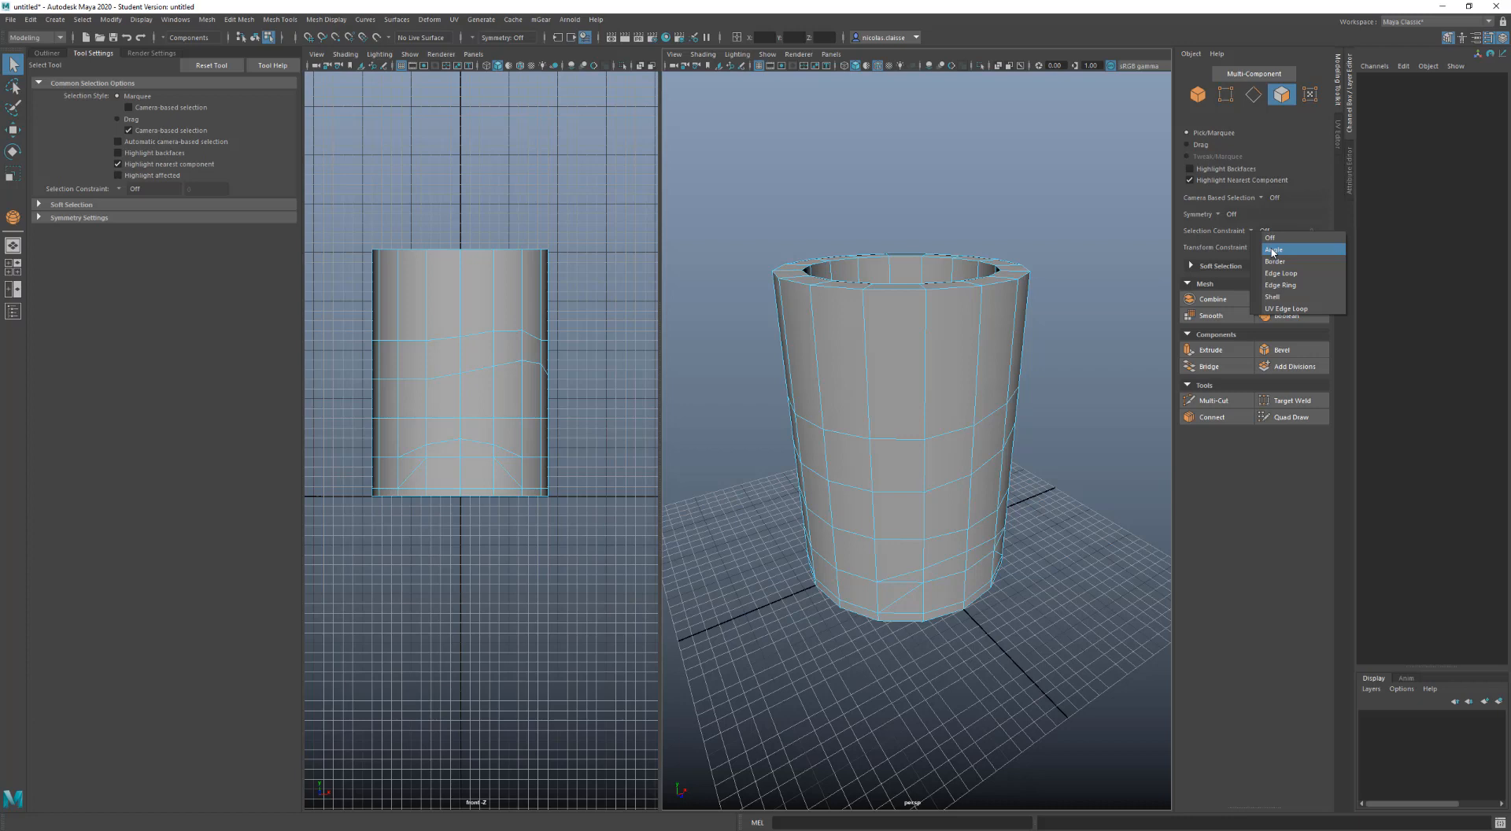
left_click(1273, 250)
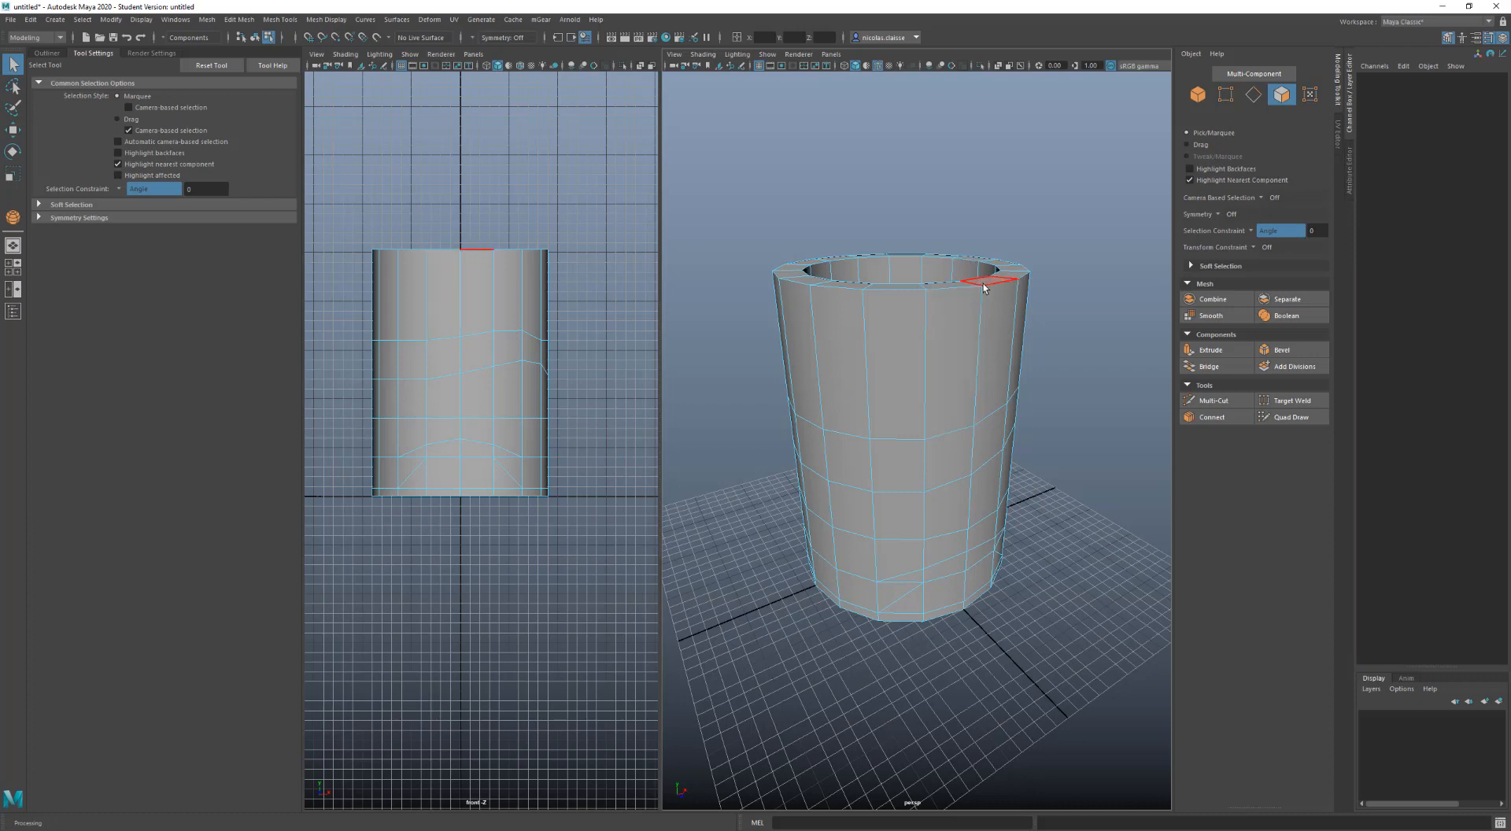
left_click(1323, 231)
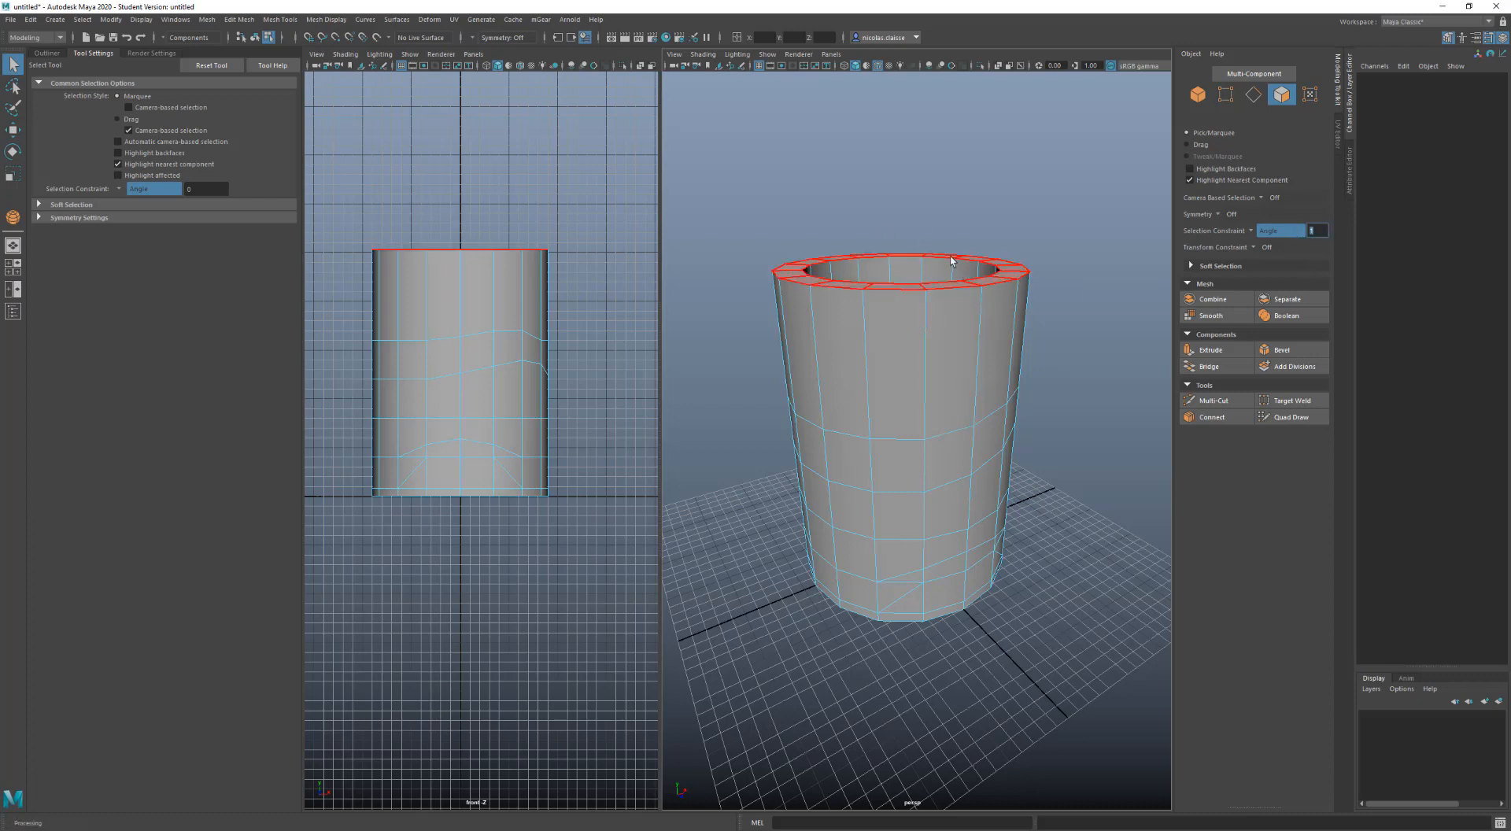
left_click(976, 283)
left_click(976, 283)
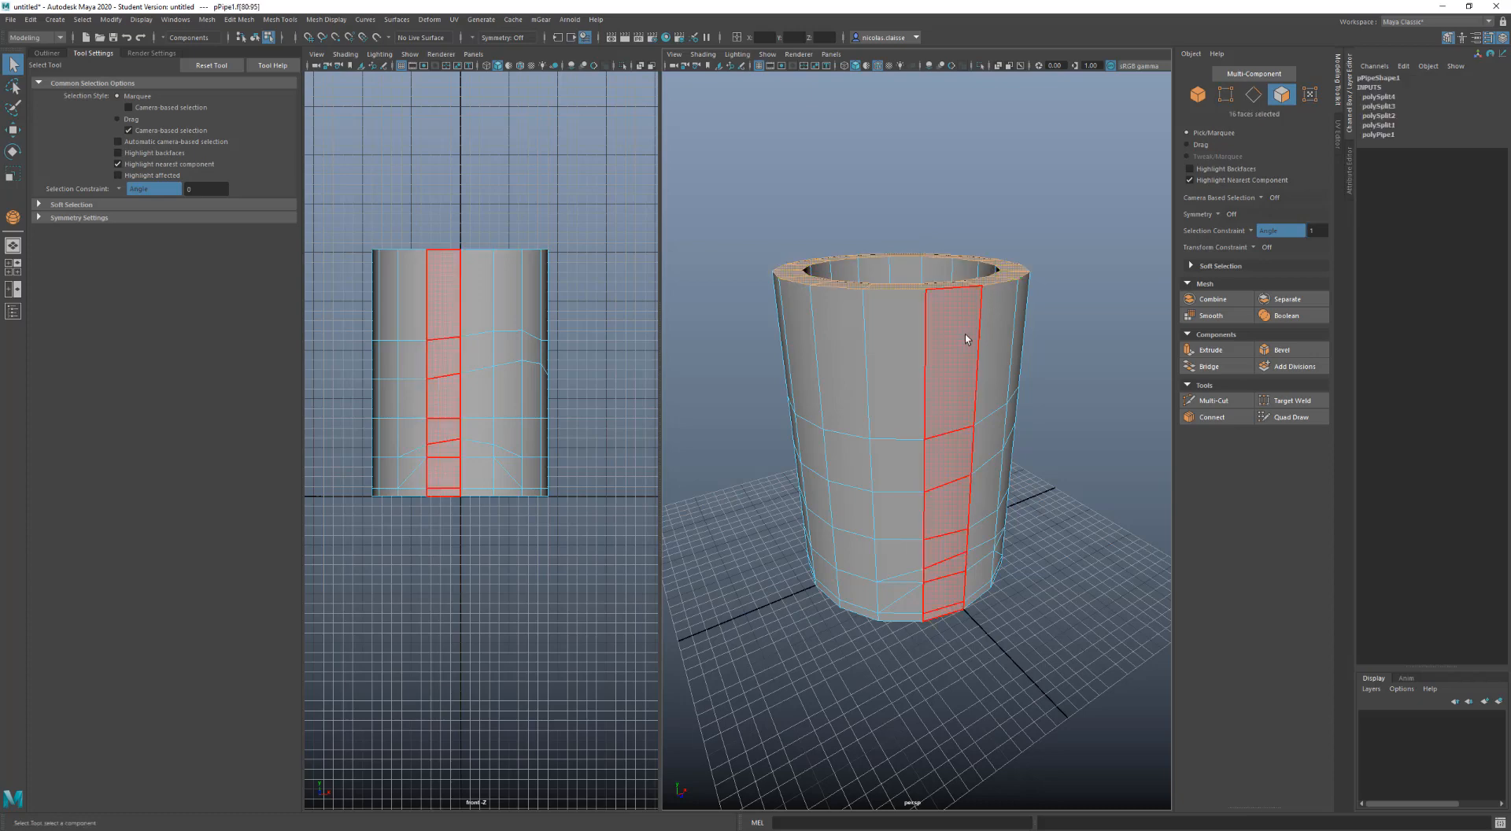
Select a vertical strip of outer-wall faces, adding the top rim and the two neighbouring strips to the selection
left_click_drag(957, 393, 956, 399, "alt")
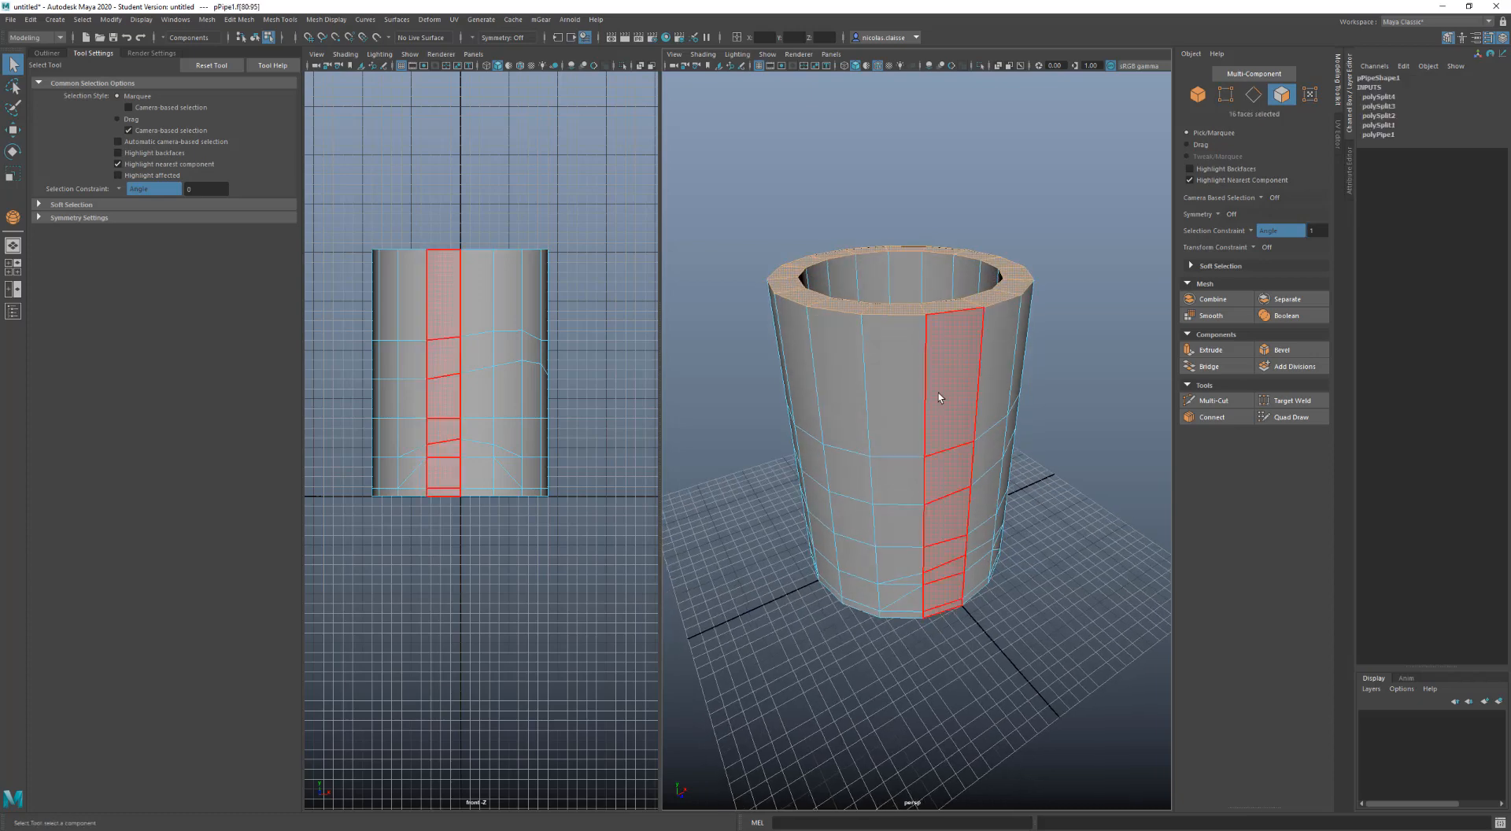
left_click(960, 386)
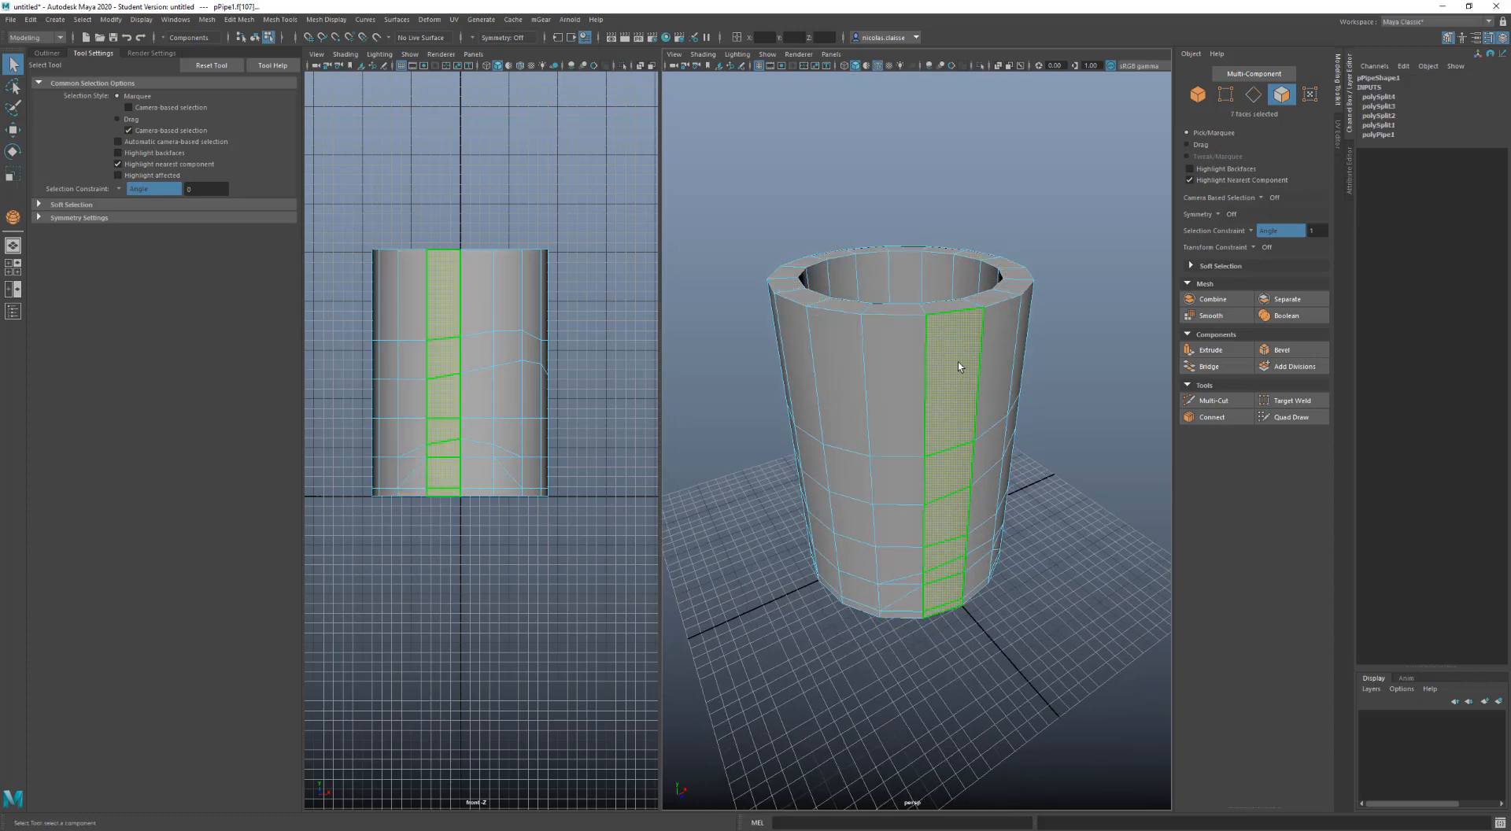
left_click(948, 306, "shift")
left_click(902, 356, "shift")
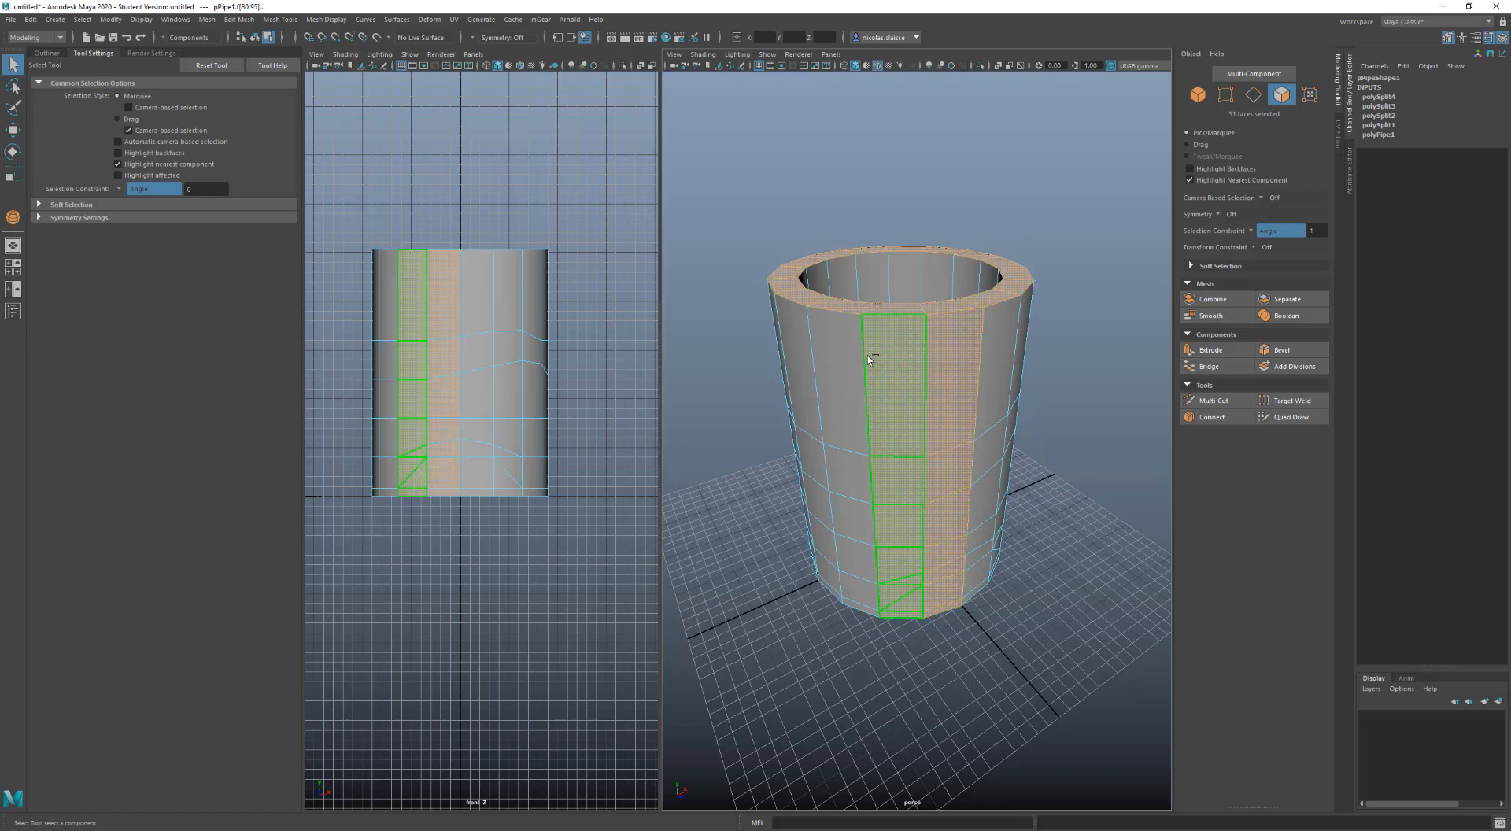
left_click(846, 354, "shift")
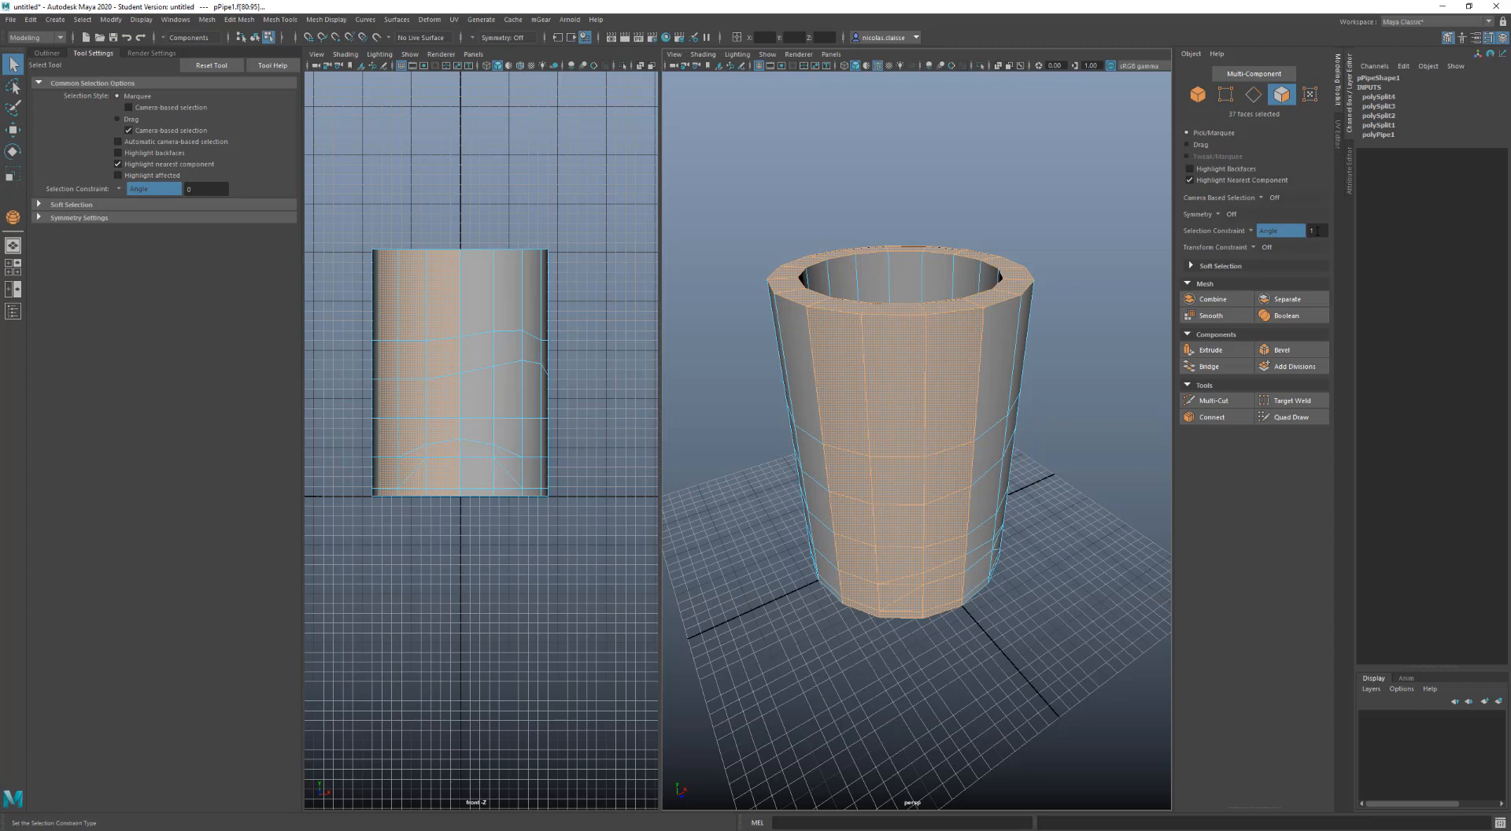
Set the angle constraint to 25, select groups of neighbouring outer-wall strips, and clear the selection
left_click_drag(931, 312, 913, 307, "alt")
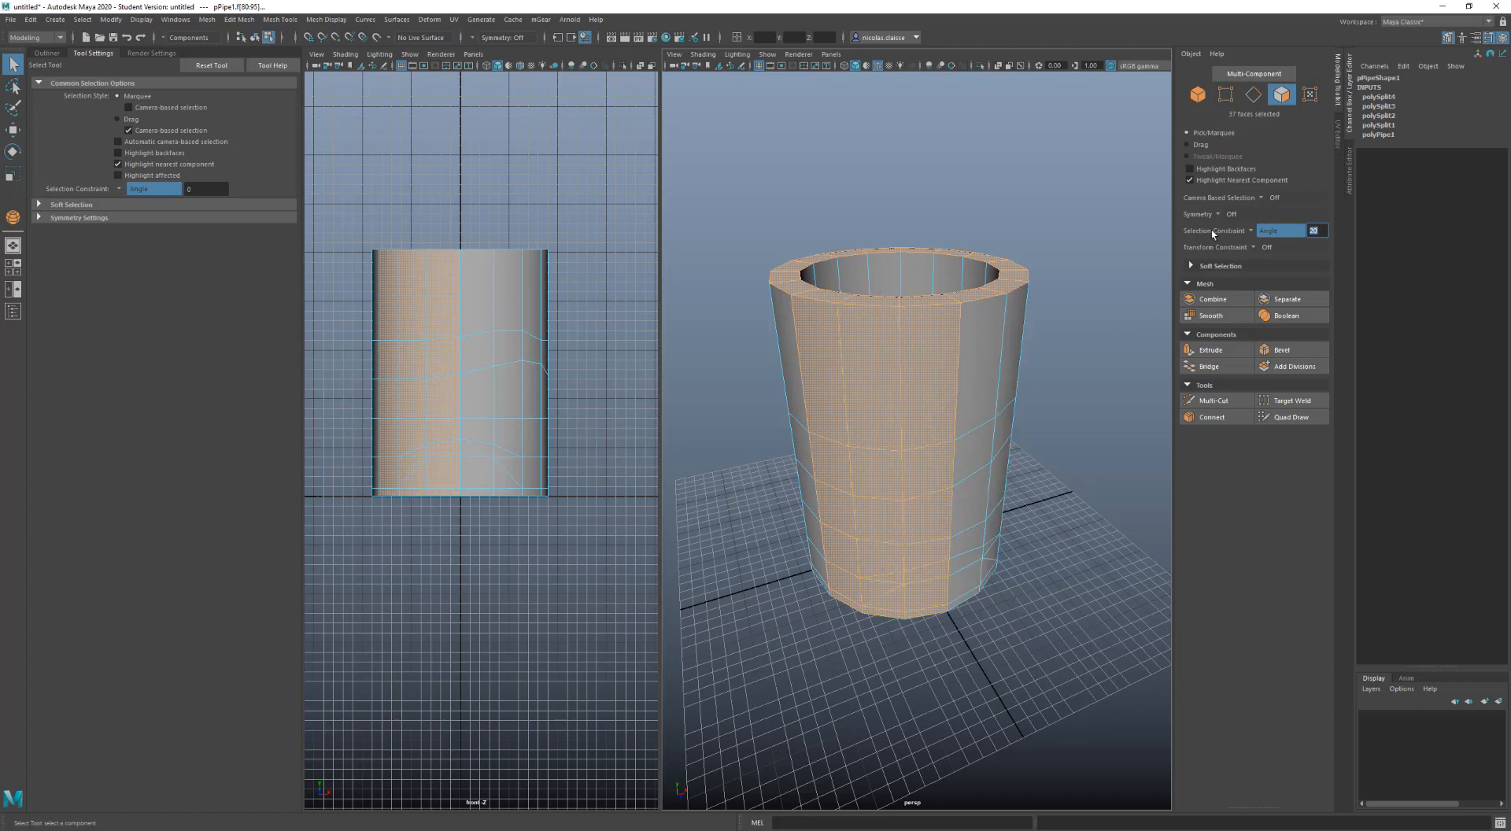
type("5")
key("Return")
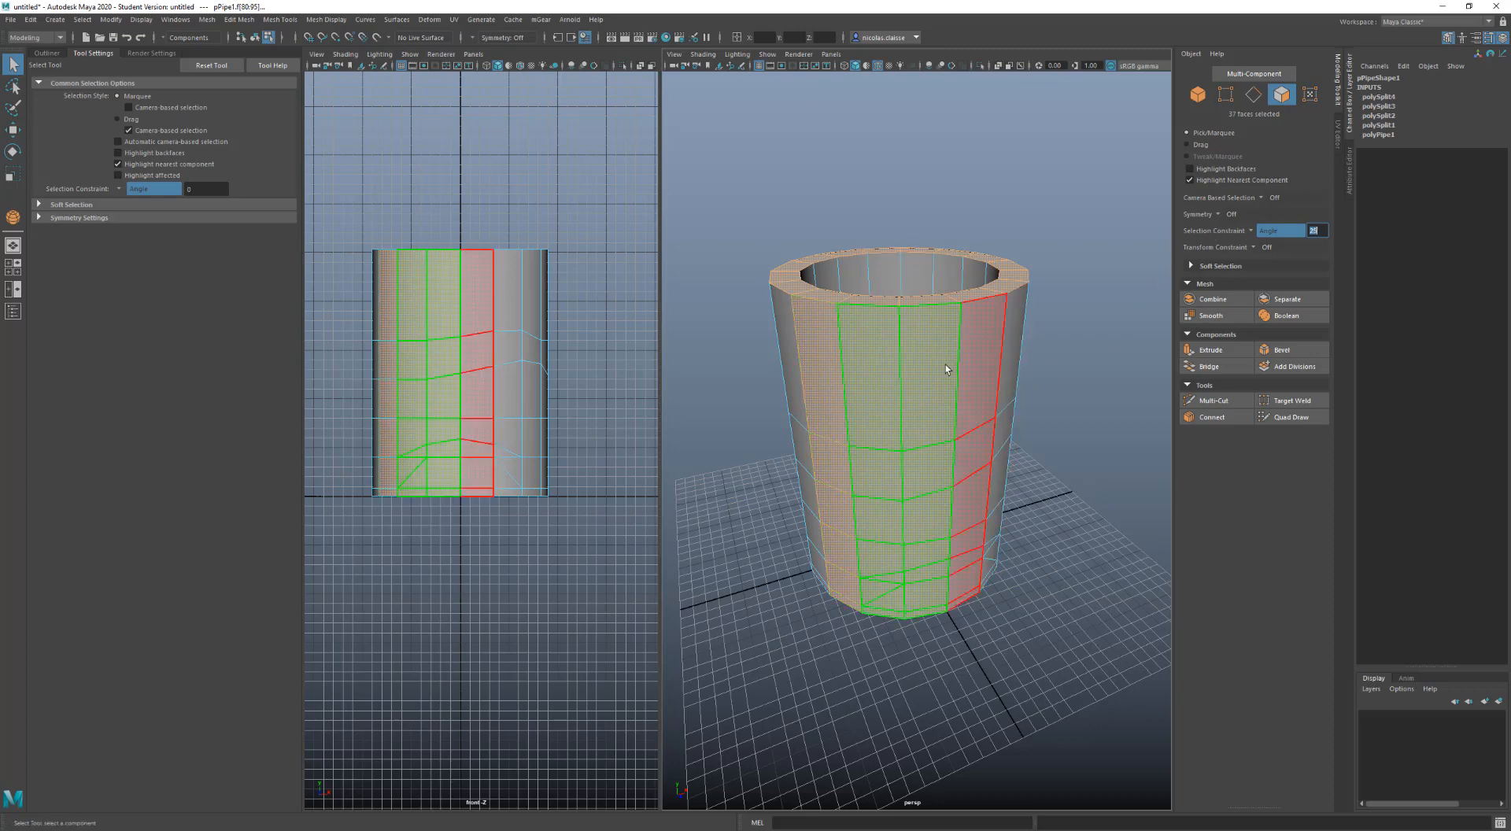
left_click(975, 363)
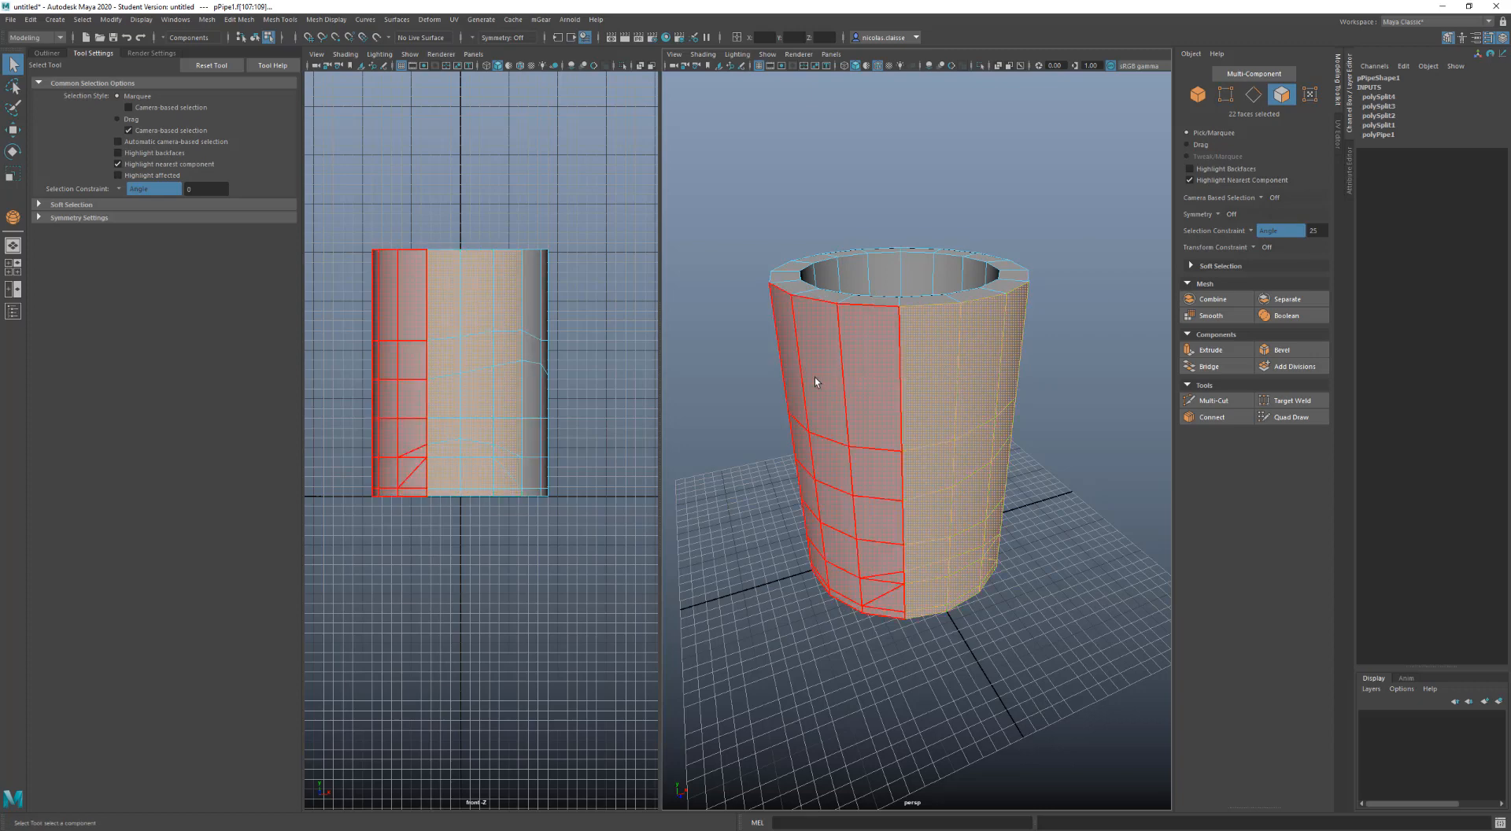
left_click(835, 379, "shift")
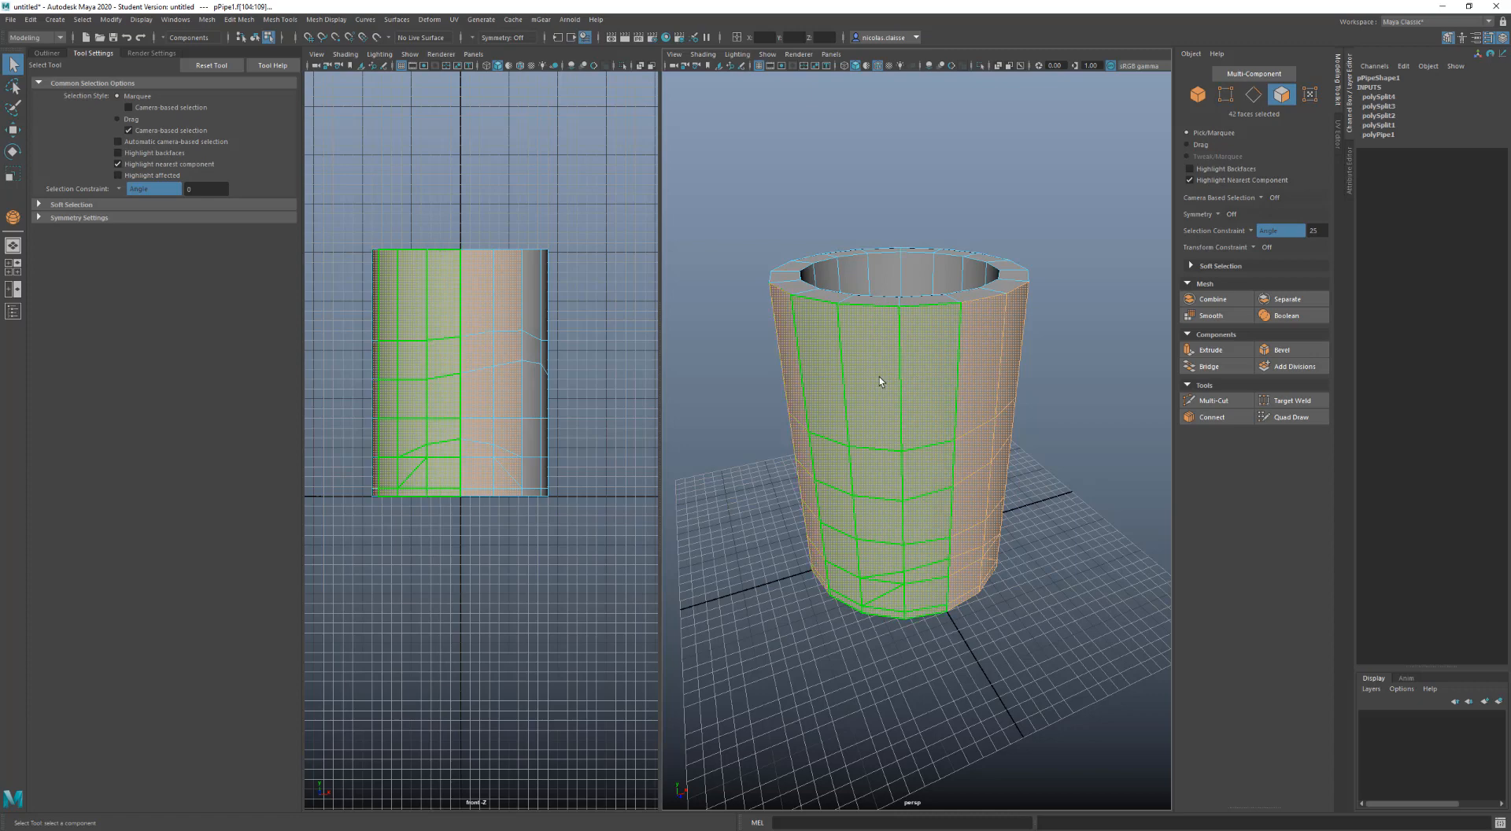
left_click_drag(868, 395, 797, 412, "alt")
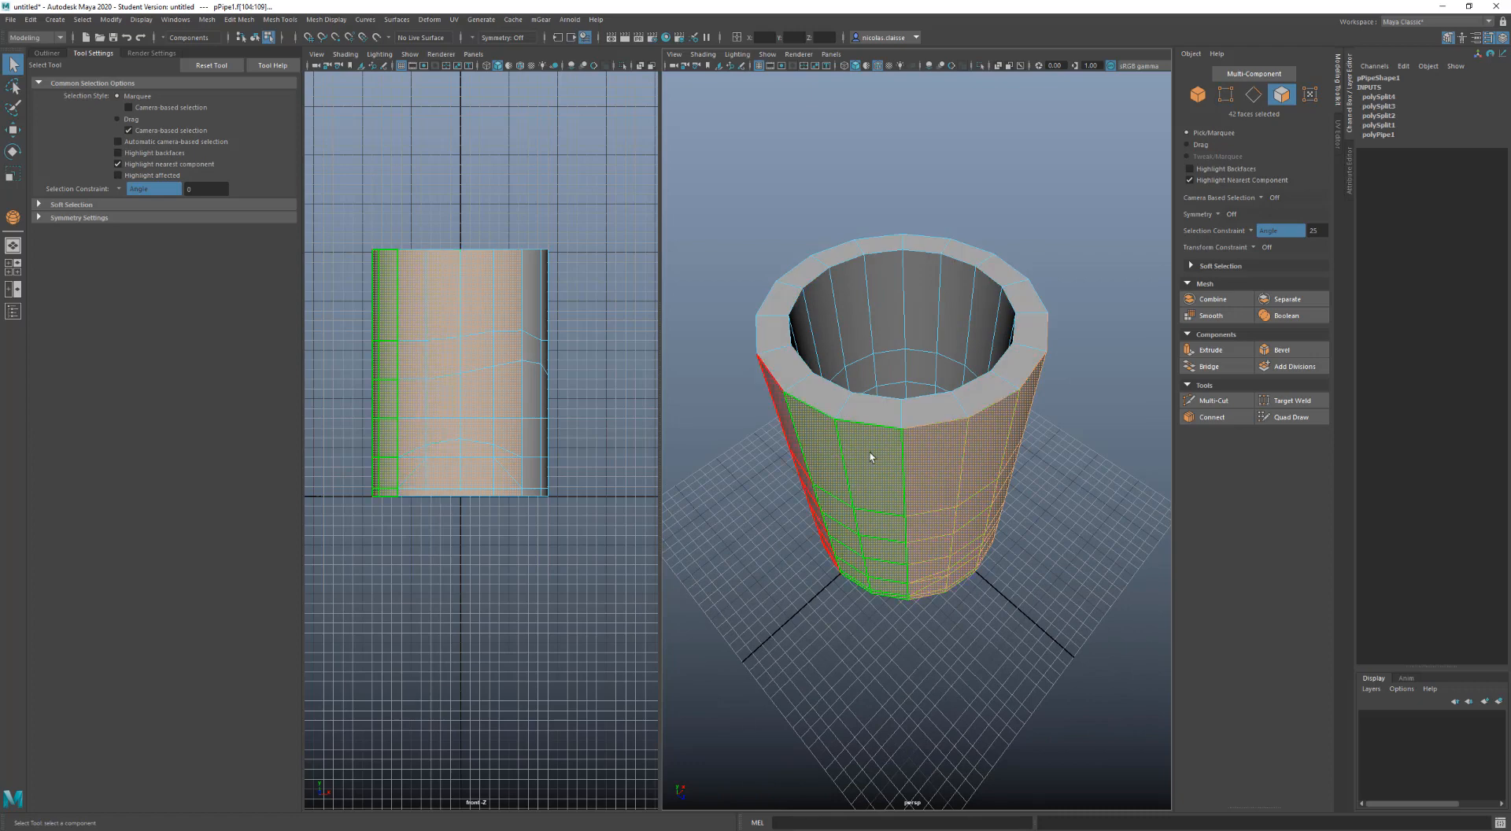
left_click(748, 492)
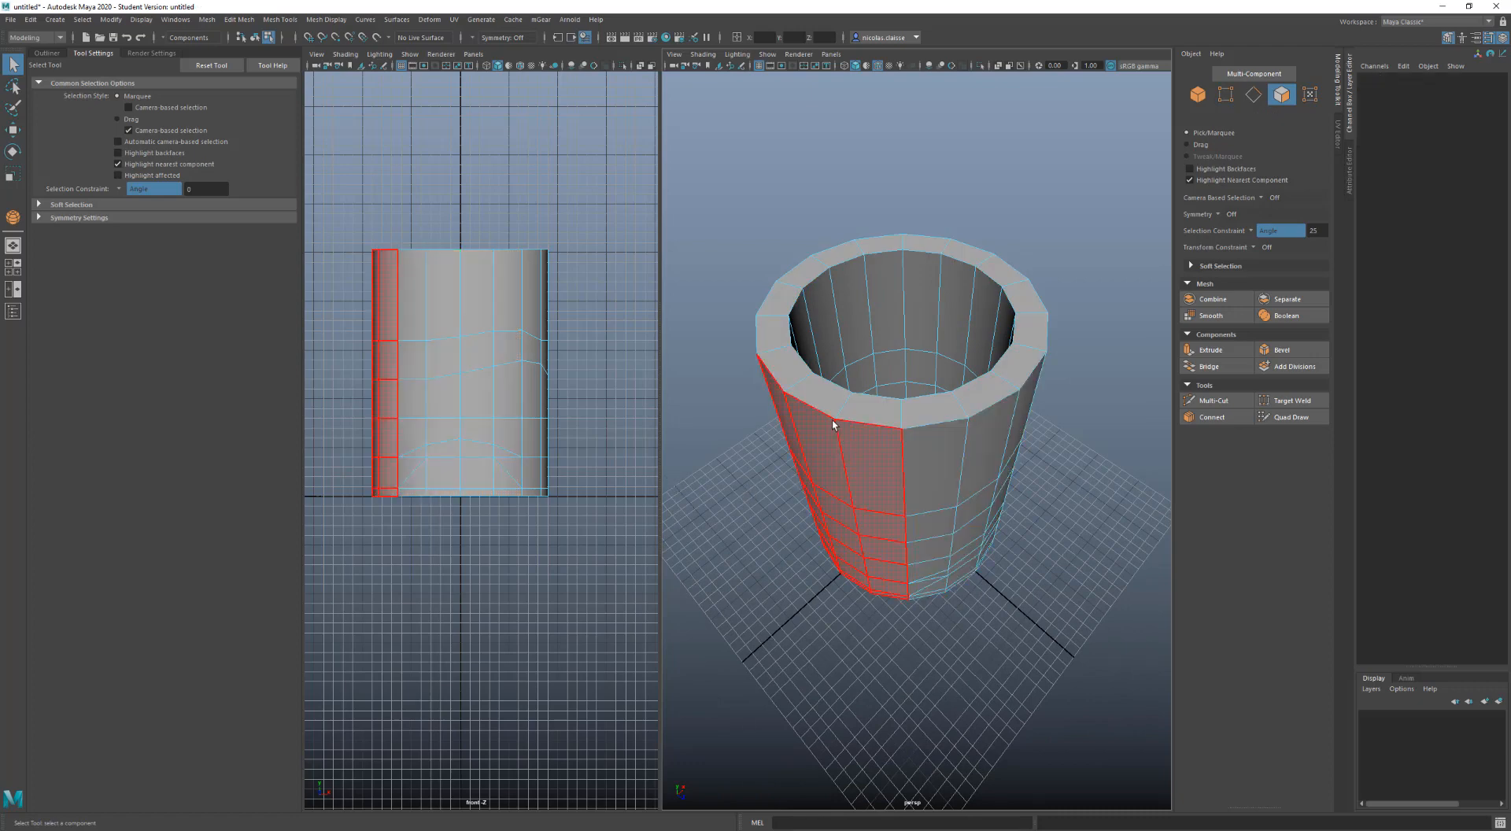
Try a much larger angle tolerance on the pipe's faces, and reset the tolerance to 1
left_click(1313, 230)
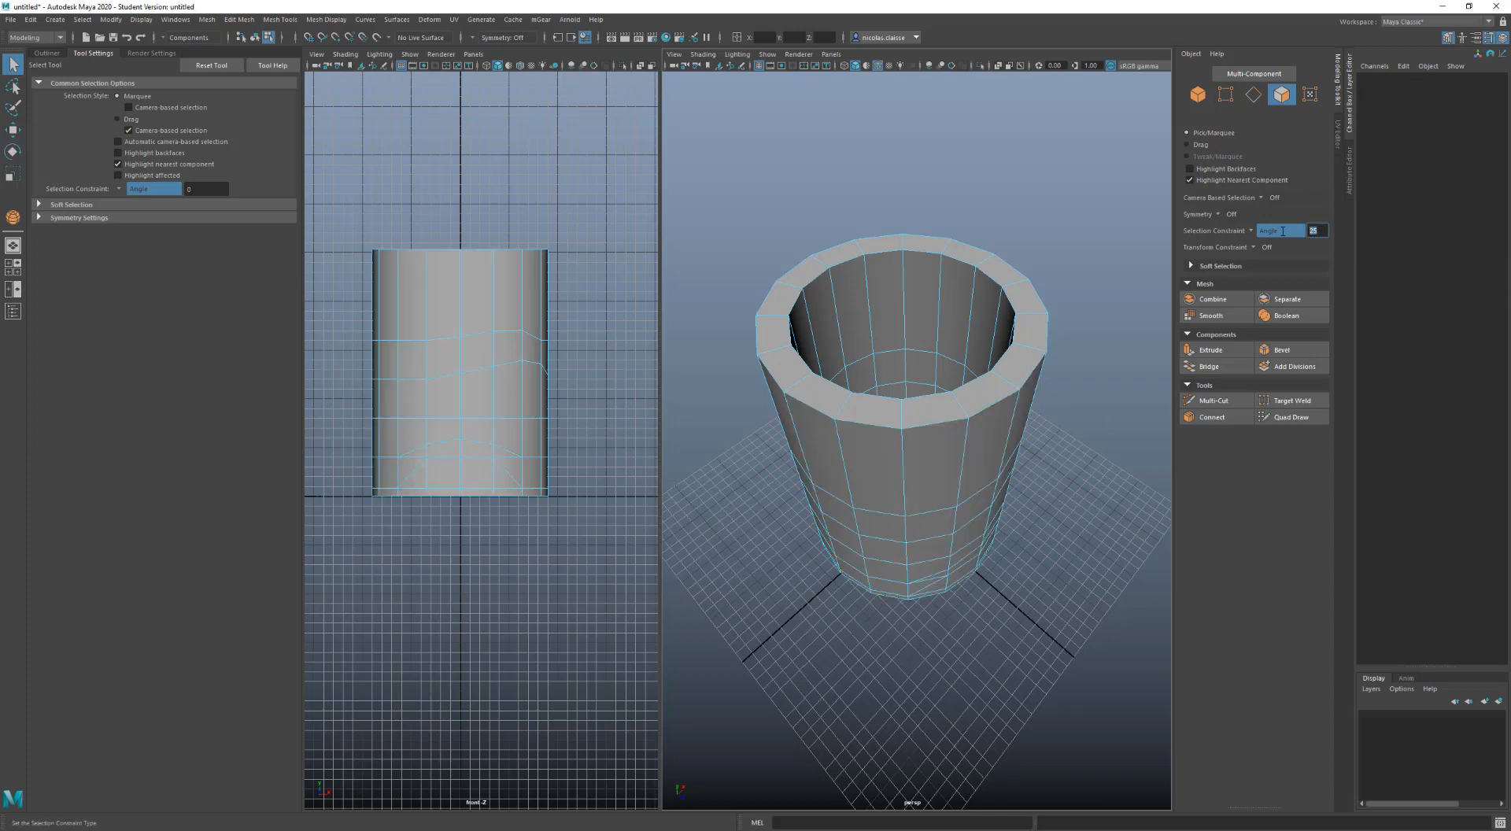
type("80")
key("Return")
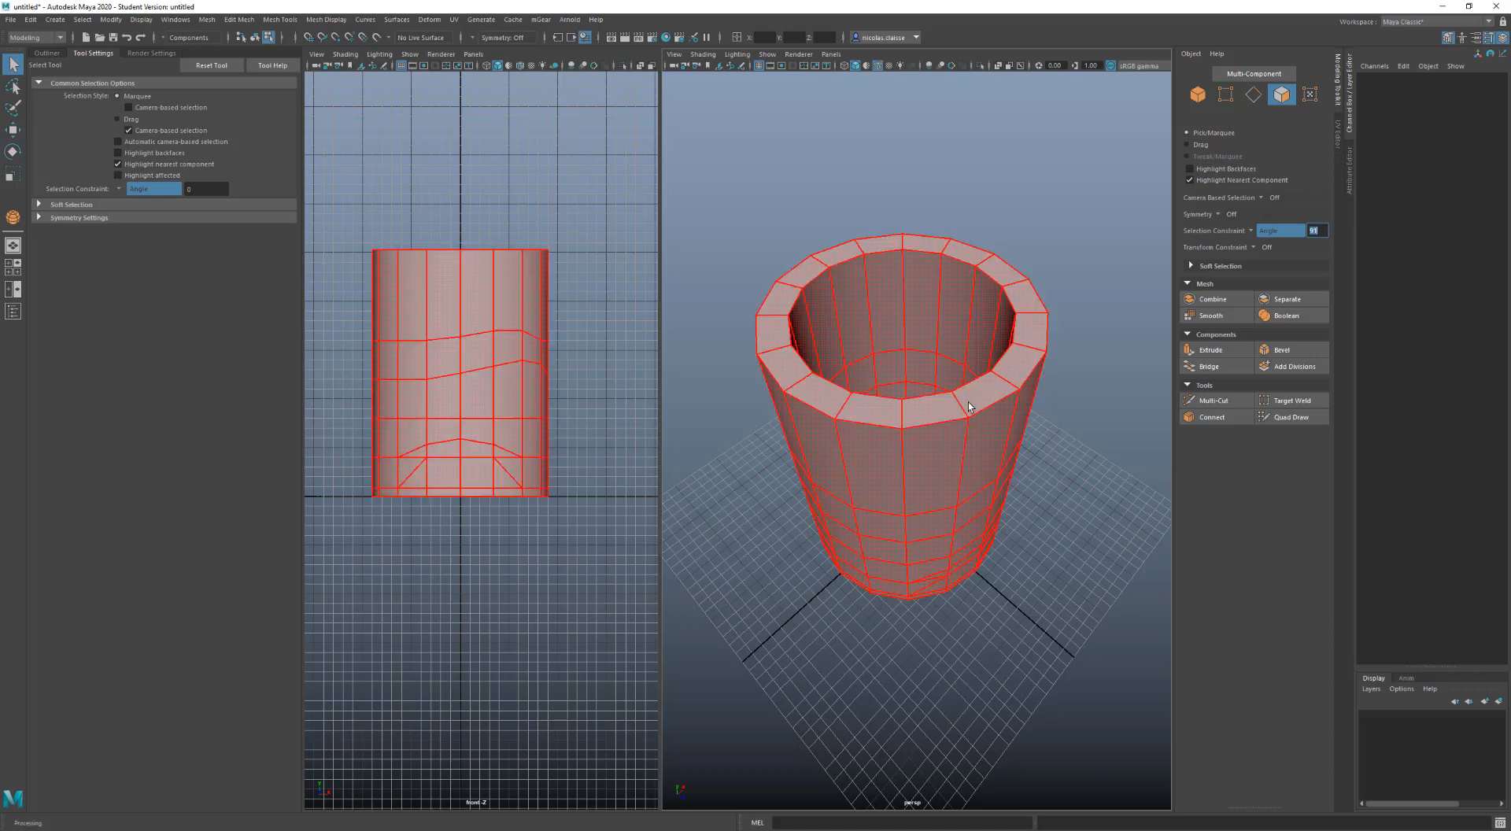
left_click_drag(968, 402, 989, 314, "alt")
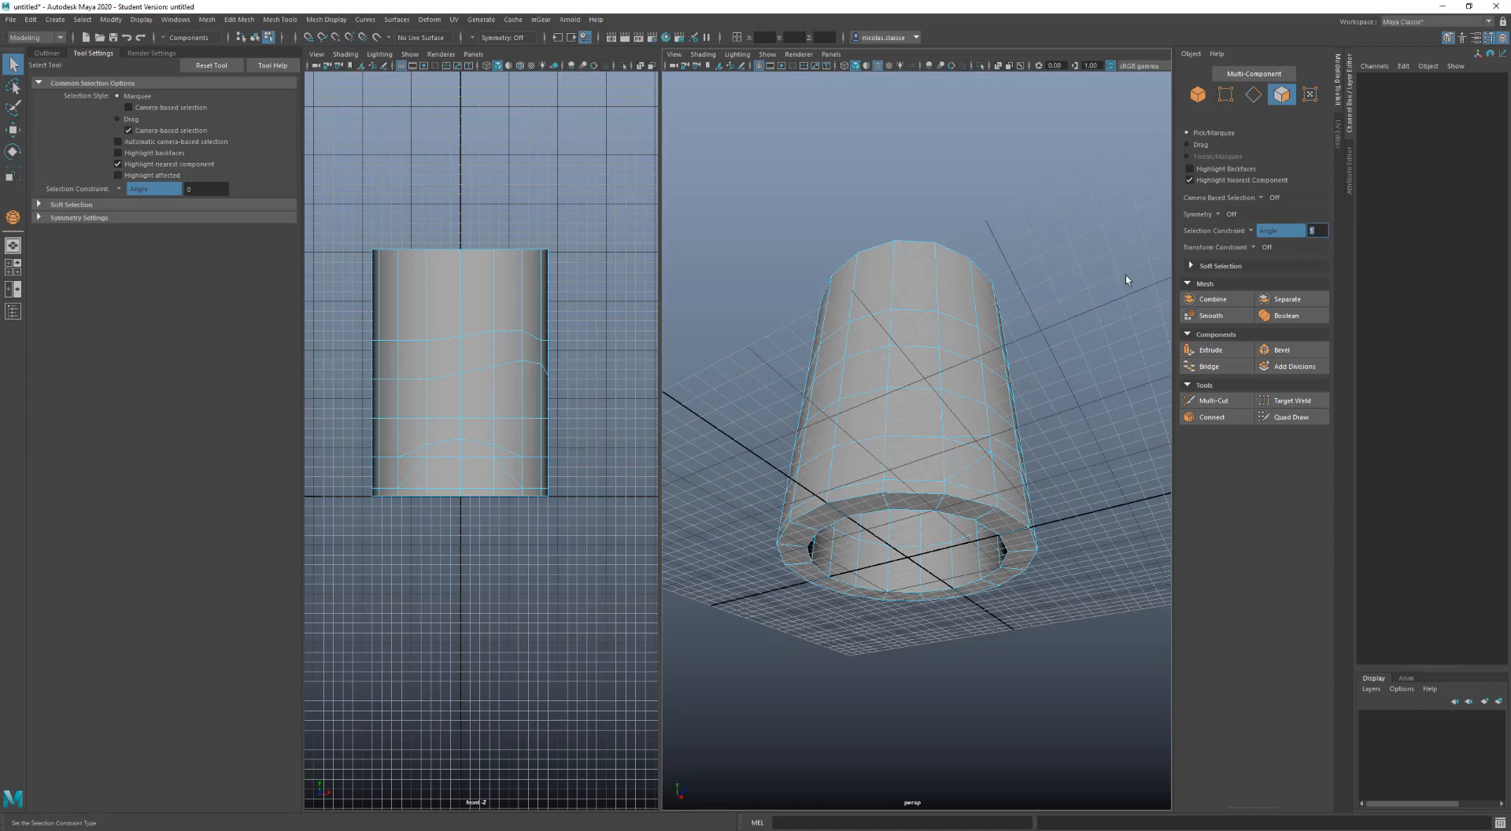
left_click_drag(811, 409, 908, 480, "alt")
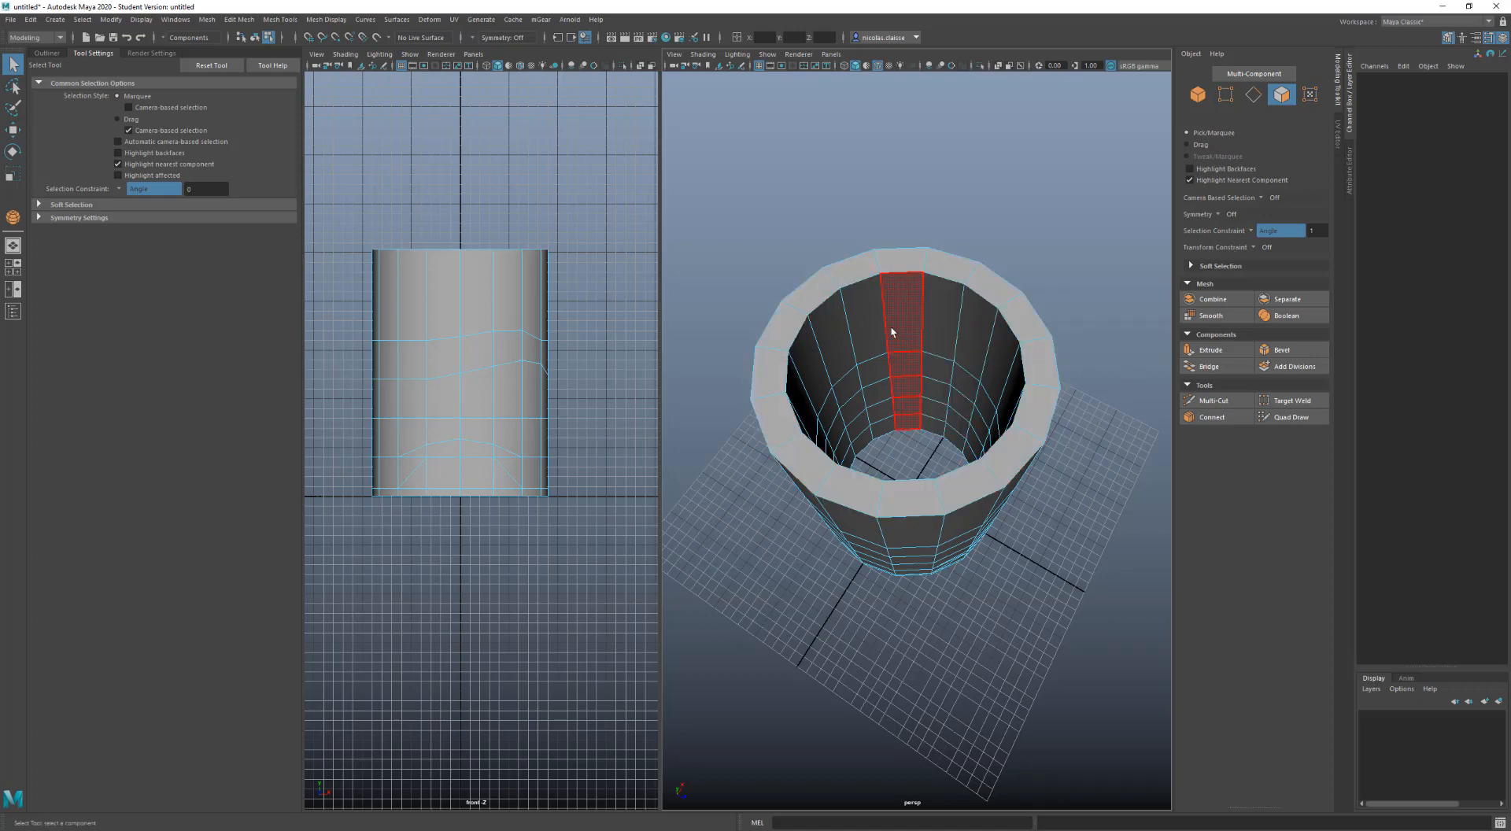
Set the selection constraint to Border and try to marquee-select faces across the whole pipe
left_click(1274, 232)
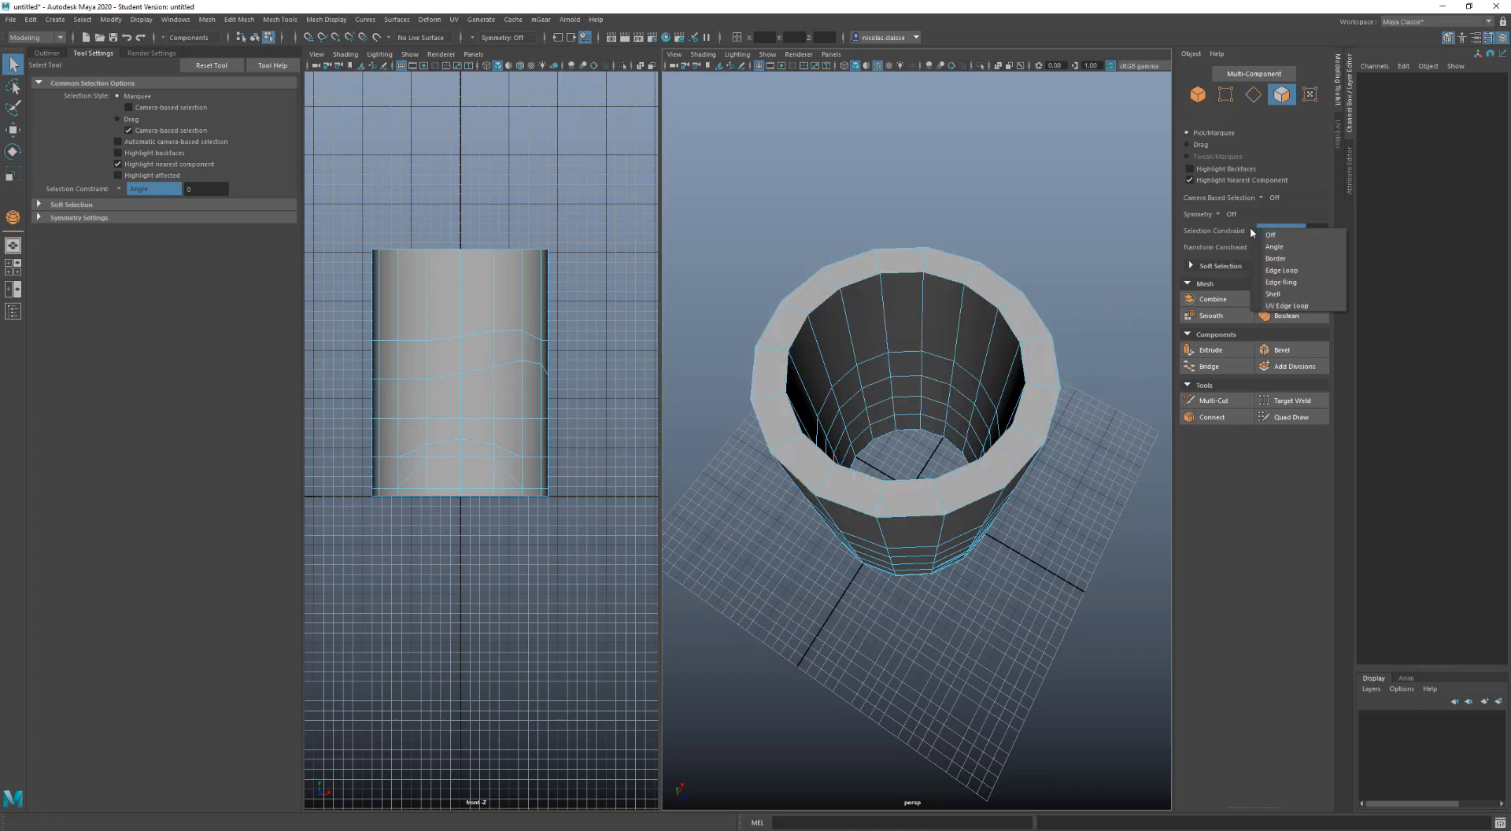
left_click(1270, 259)
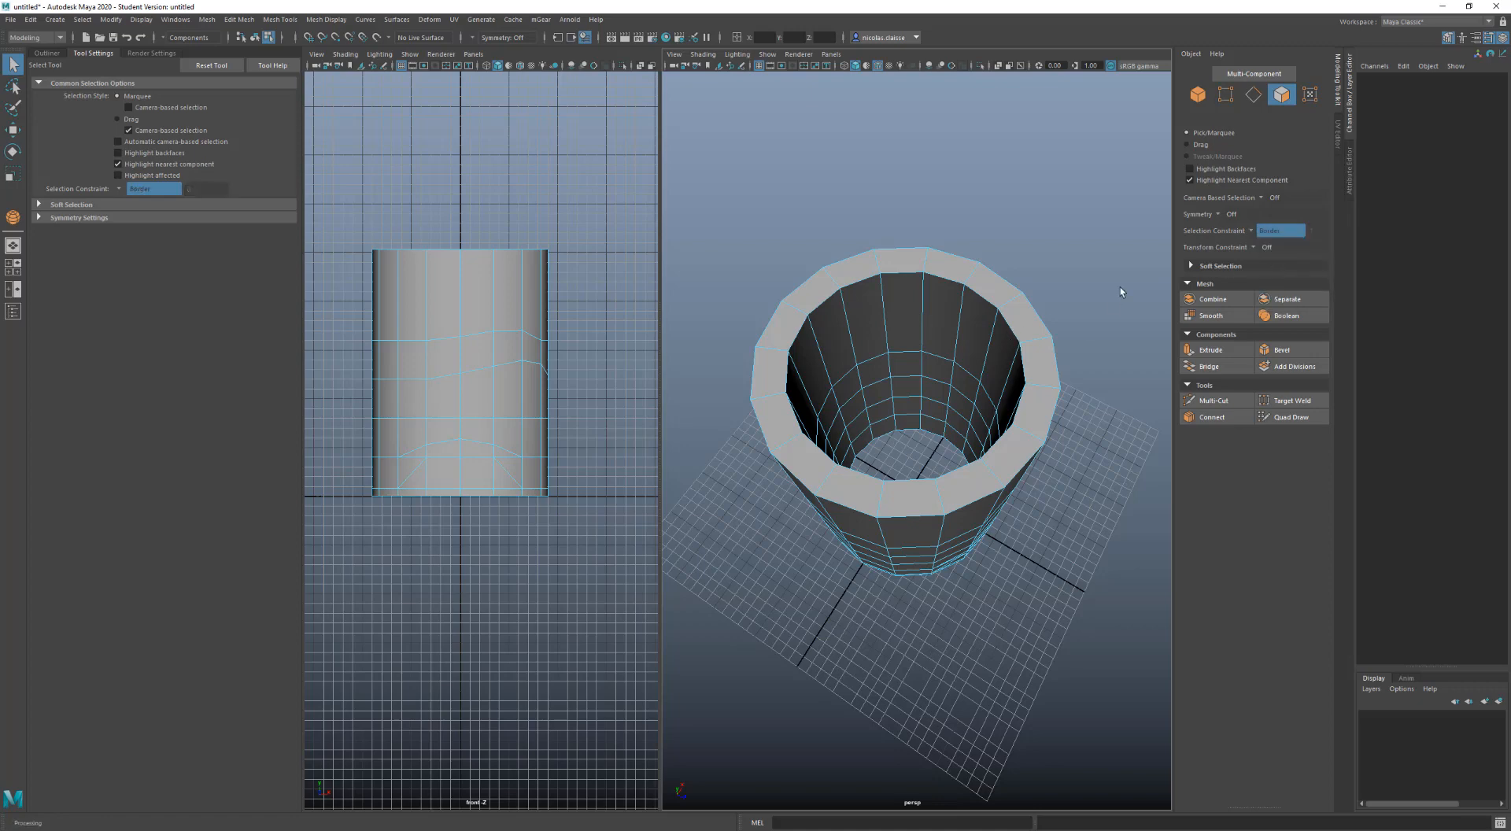
scroll(1121, 292, "down", 5)
left_click_drag(1082, 271, 663, 644)
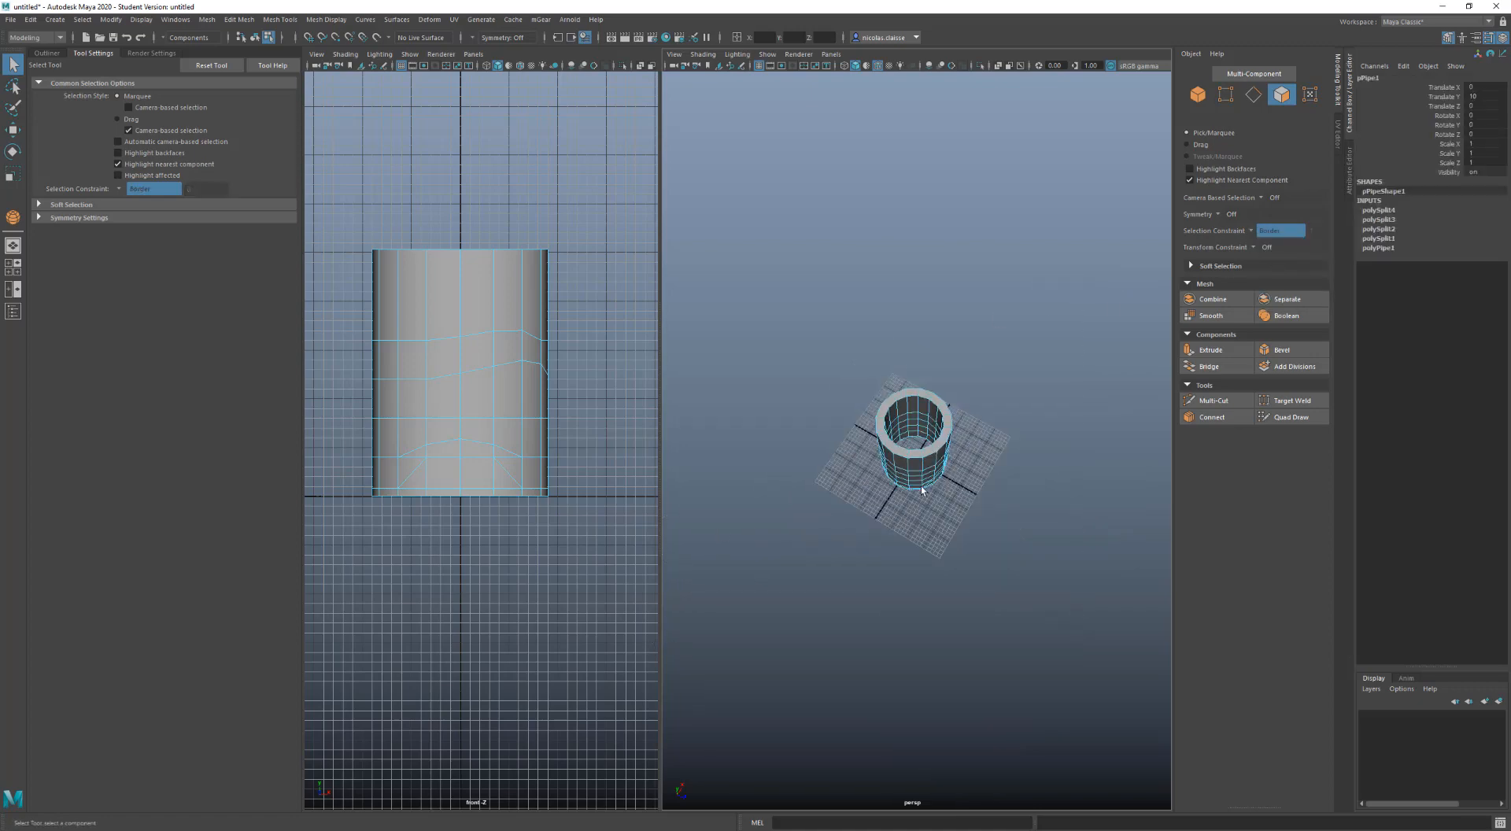
scroll(920, 490, "up", 8)
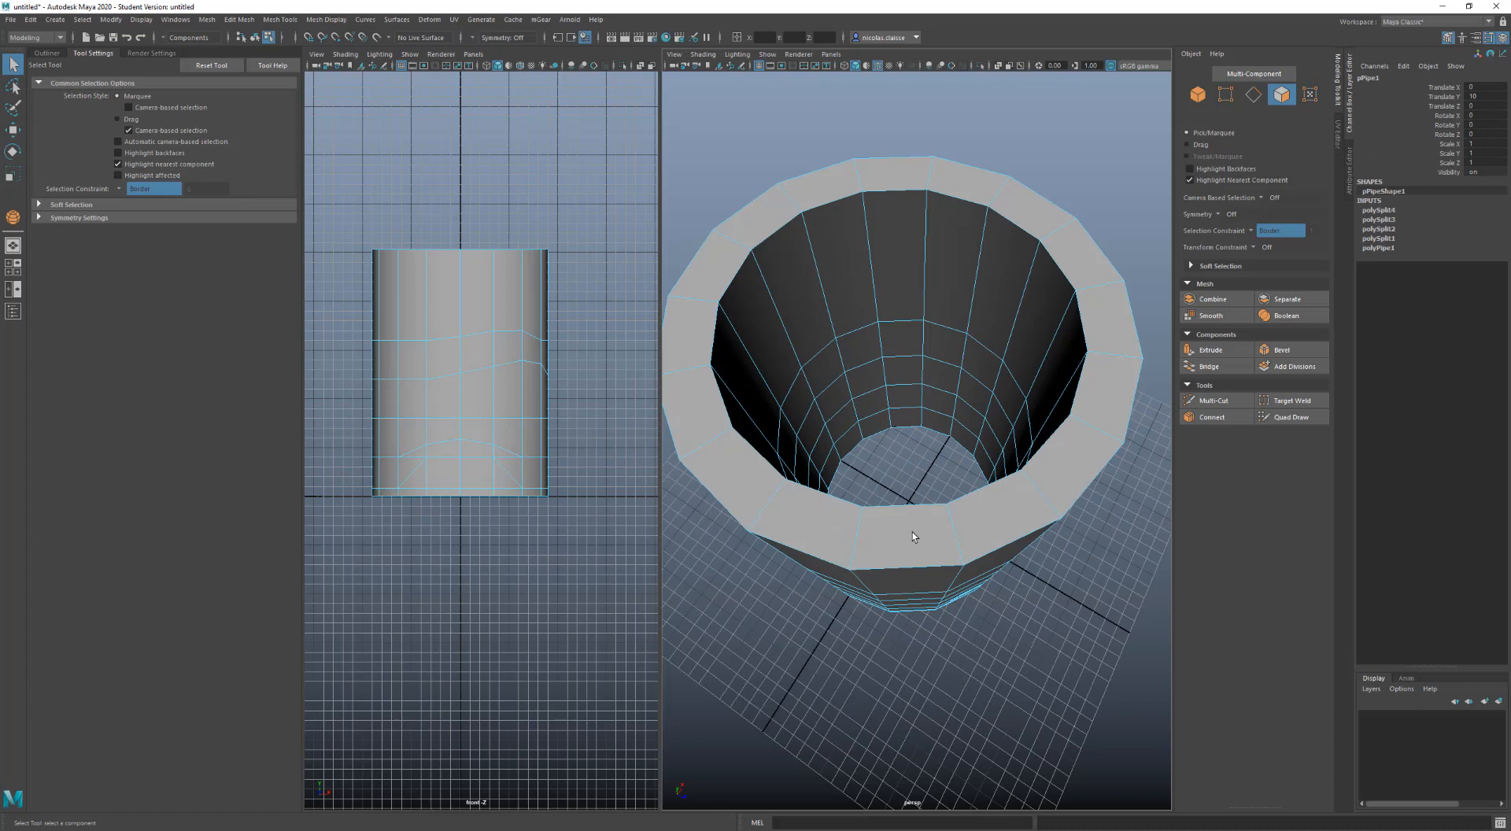
Turn the selection constraint off and delete one face of the pipe's top rim
left_click(1251, 232)
left_click(1224, 246)
left_click(1095, 318)
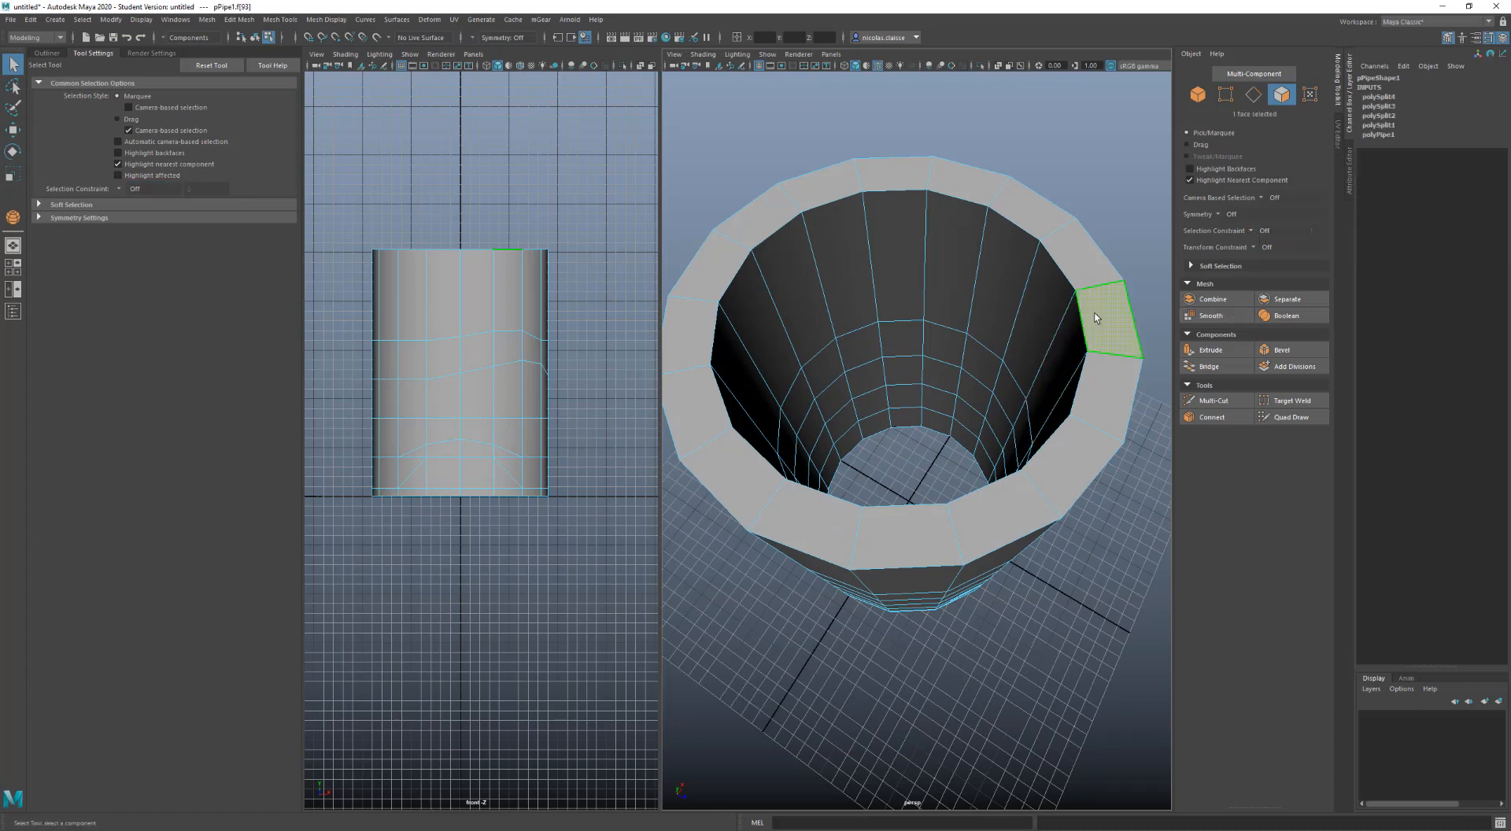
key("Delete")
Select the second ring of faces below the rim on the pipe's inner wall and delete it
left_click(962, 353)
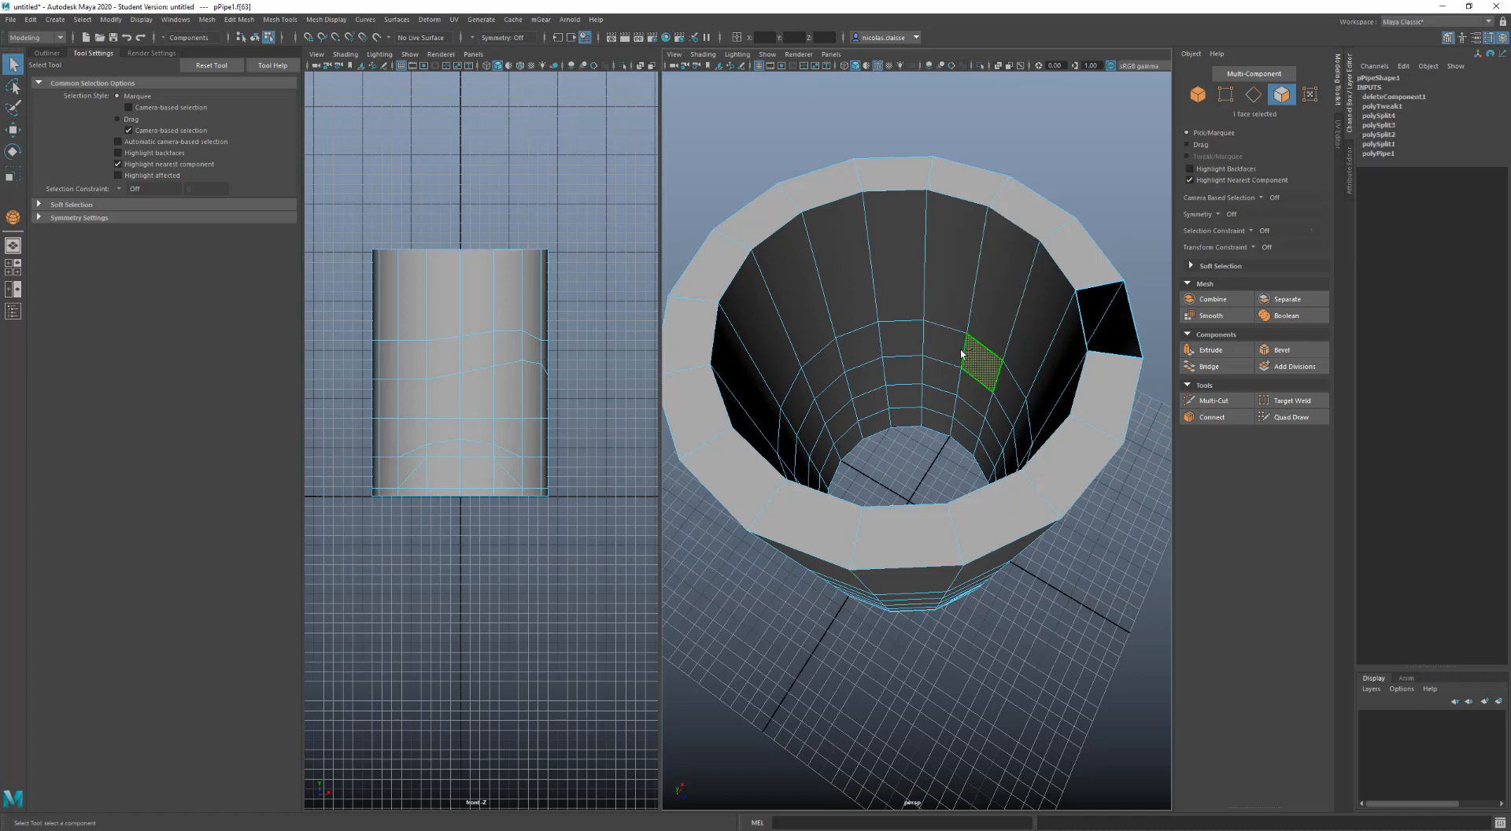
double_click(956, 348)
key("Delete")
Set the selection constraint to Border and marquee-select faces across the whole pipe
scroll(951, 342, "down", 5)
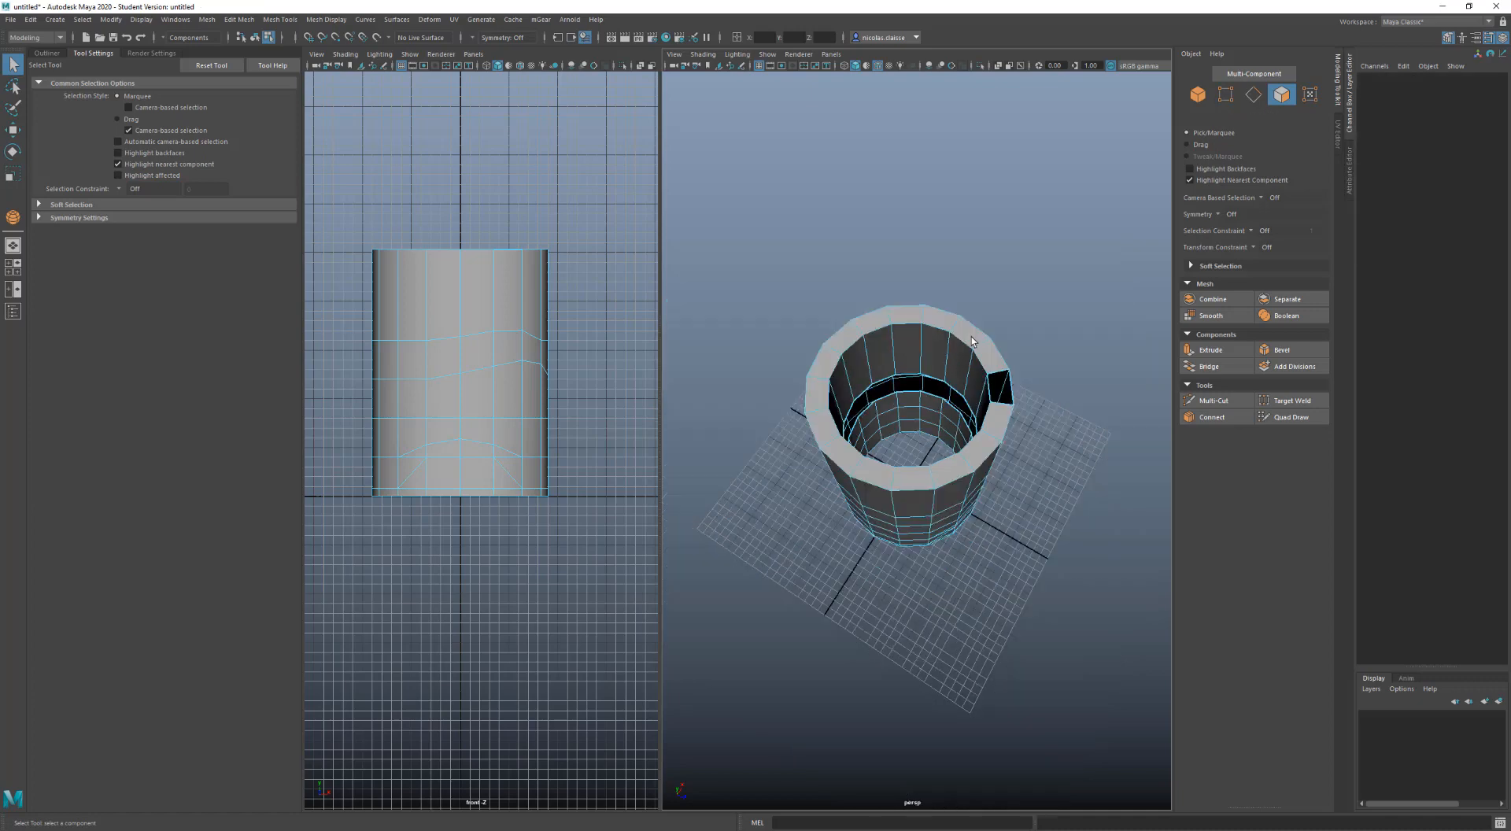
left_click(1251, 230)
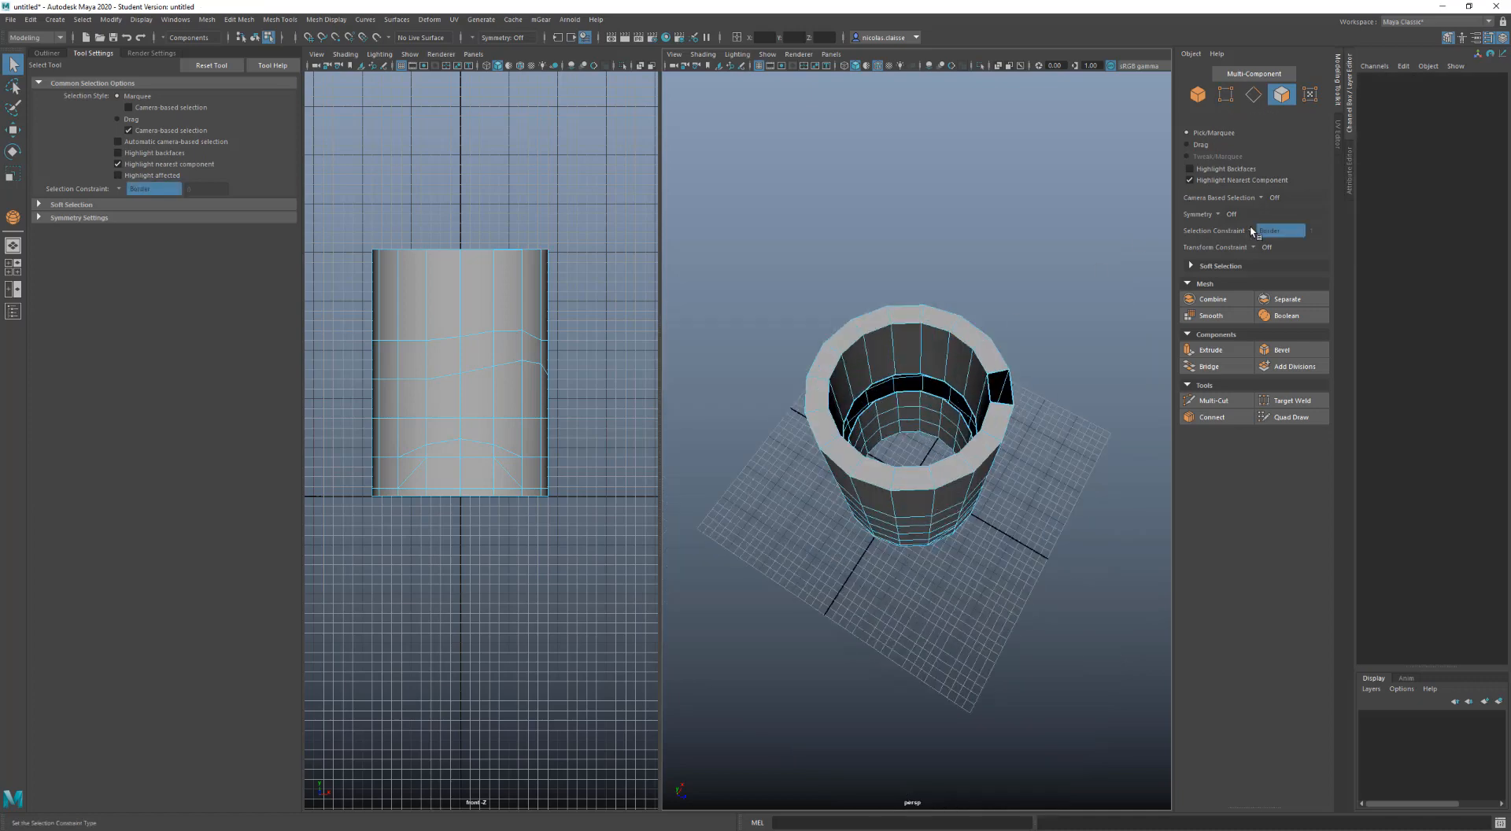
left_click(1251, 230)
left_click(1251, 230)
left_click(1252, 230)
left_click(1252, 230)
left_click_drag(1098, 224, 754, 585)
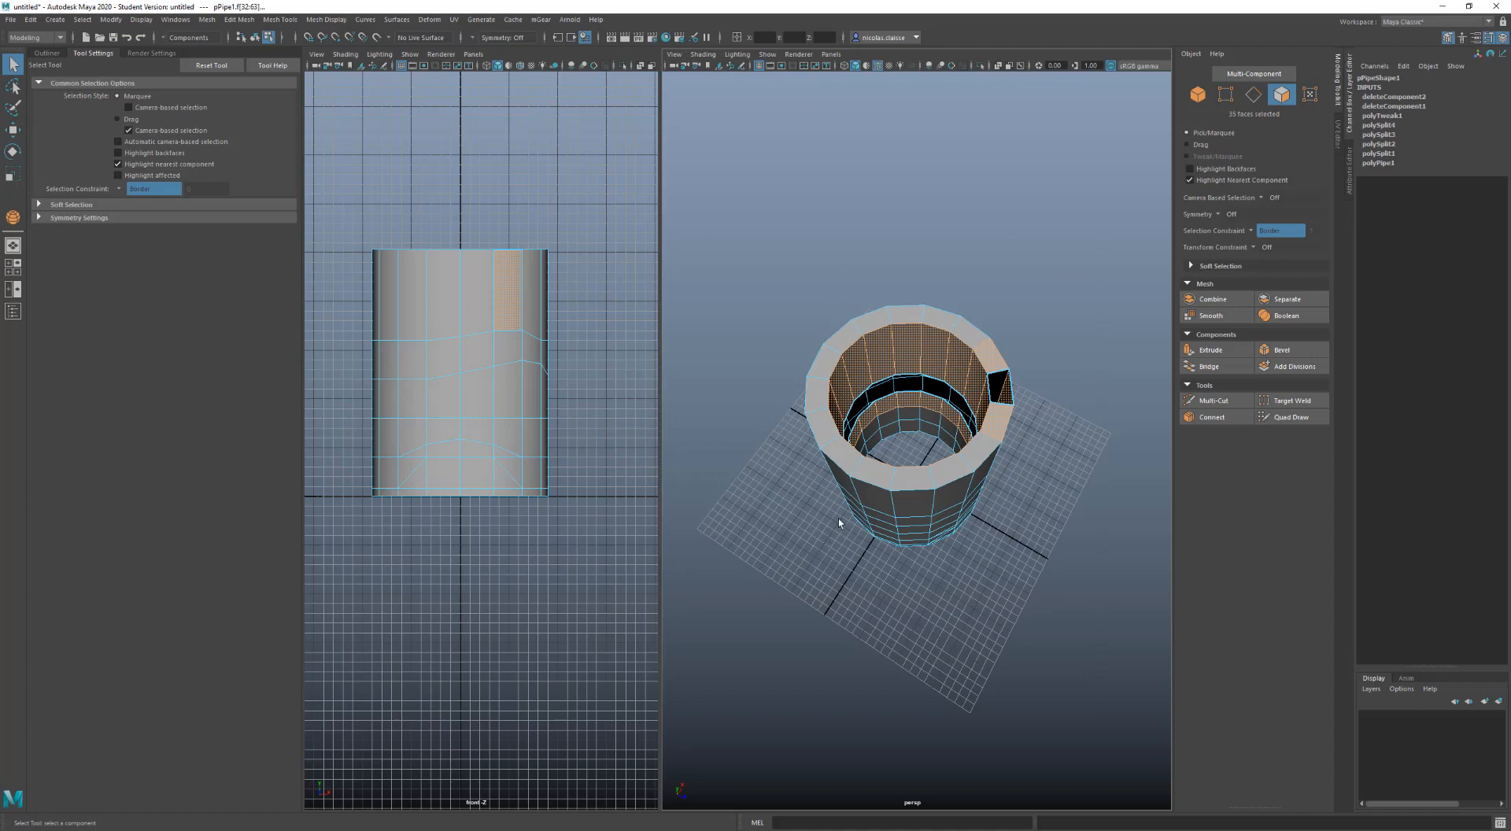
Switch to vertex selection and marquee-select the whole pipe with the Border constraint active
left_click_drag(909, 512, 866, 508, "alt")
right_click_drag(887, 479, 838, 477)
left_click_drag(754, 236, 1120, 631)
left_click_drag(1038, 488, 974, 439, "alt")
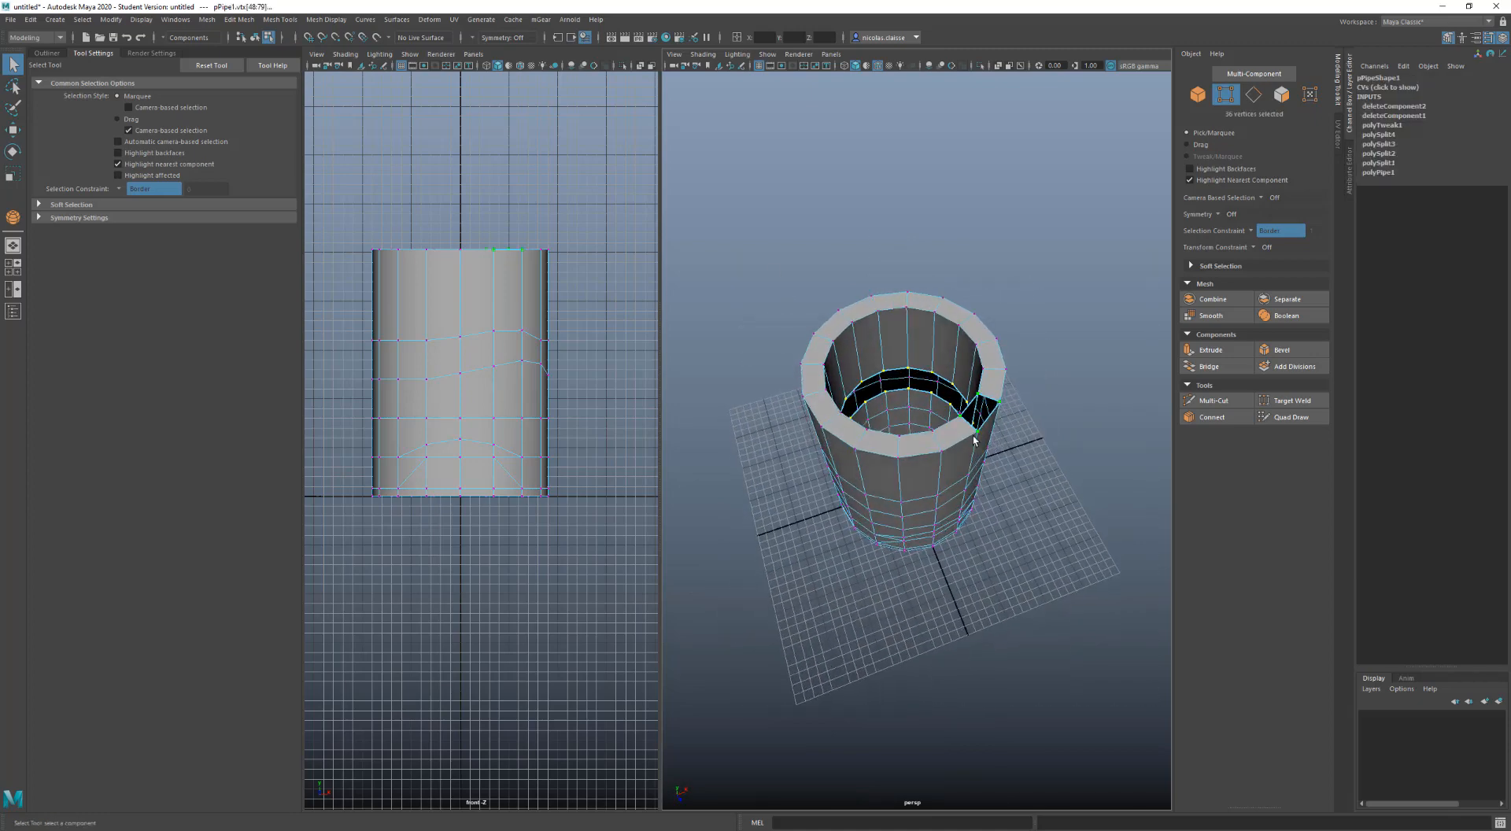
Turn the selection constraint off and undo the border selections and both face deletions on the pipe
left_click(1252, 231)
key("ctrl+z")
key("ctrl+z")
key("ctrl+z")
key("ctrl+z")
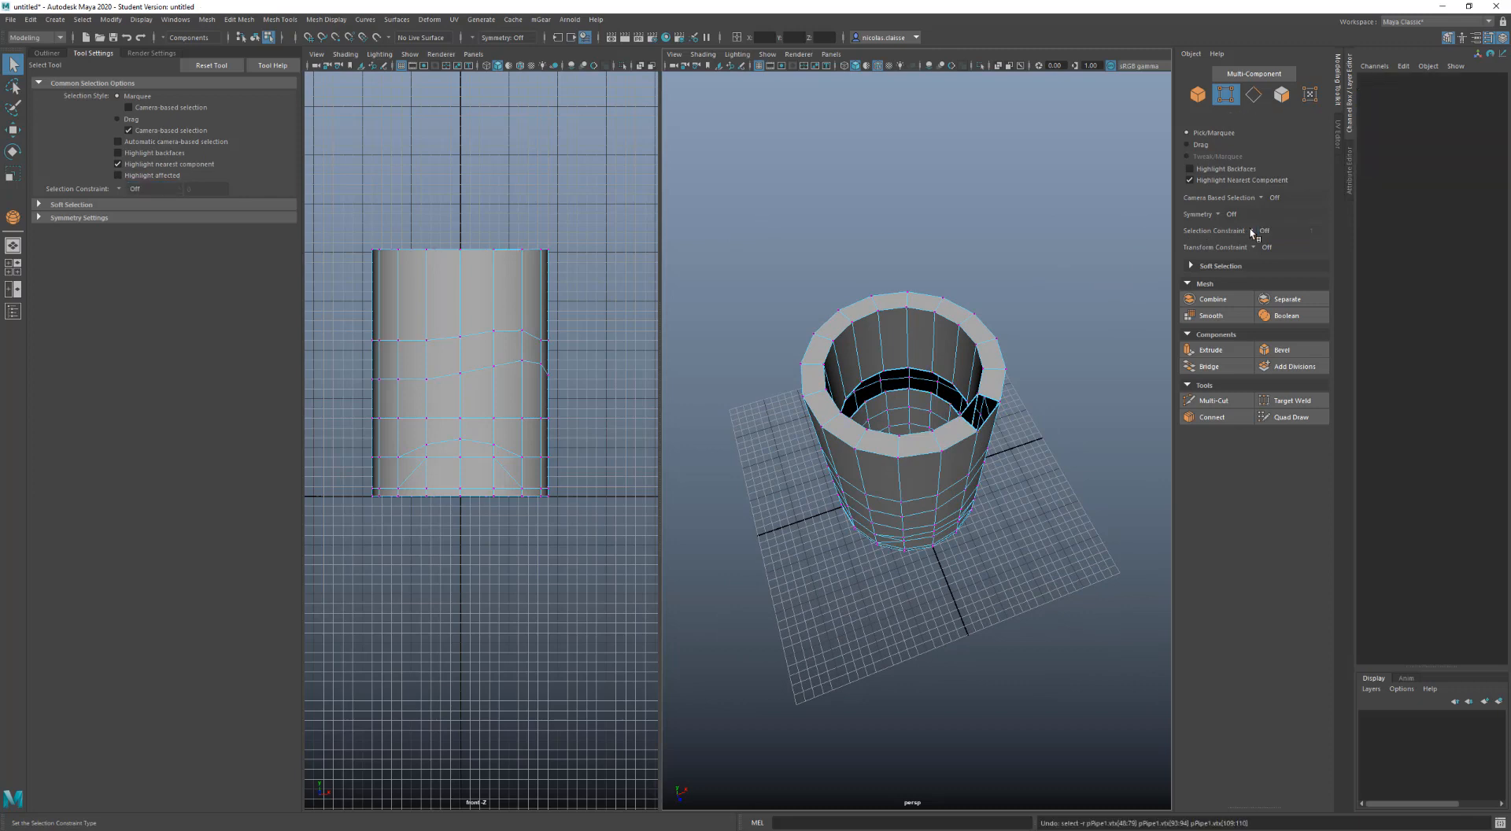
key("ctrl+z")
key("ctrl+z")
key("ctrl+z")
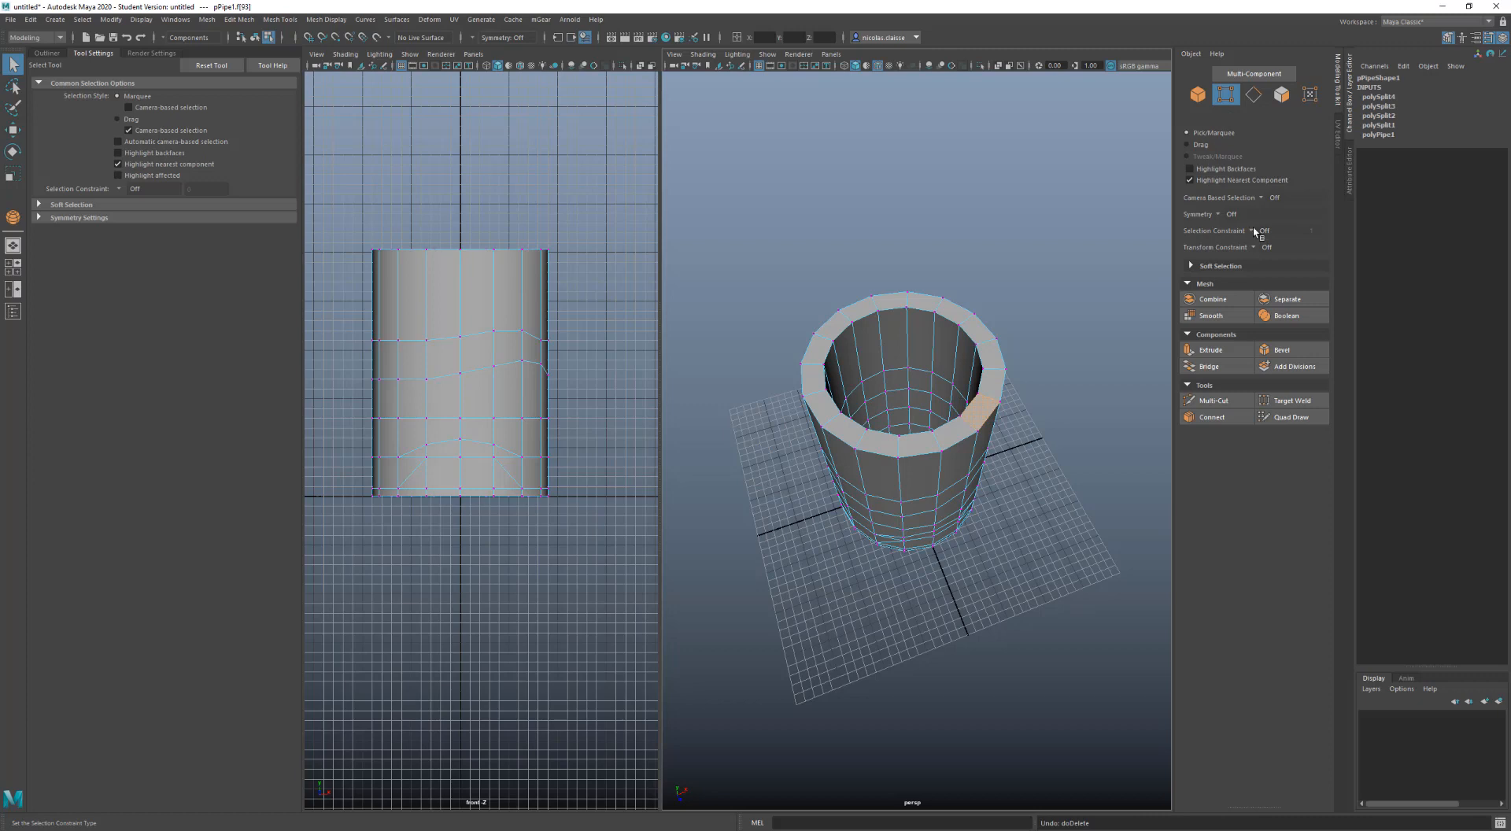
Set the selection constraint to Edge Loop, switch to edge selection and preview loops on the pipe's inner and lower outer walls
left_click(1252, 232)
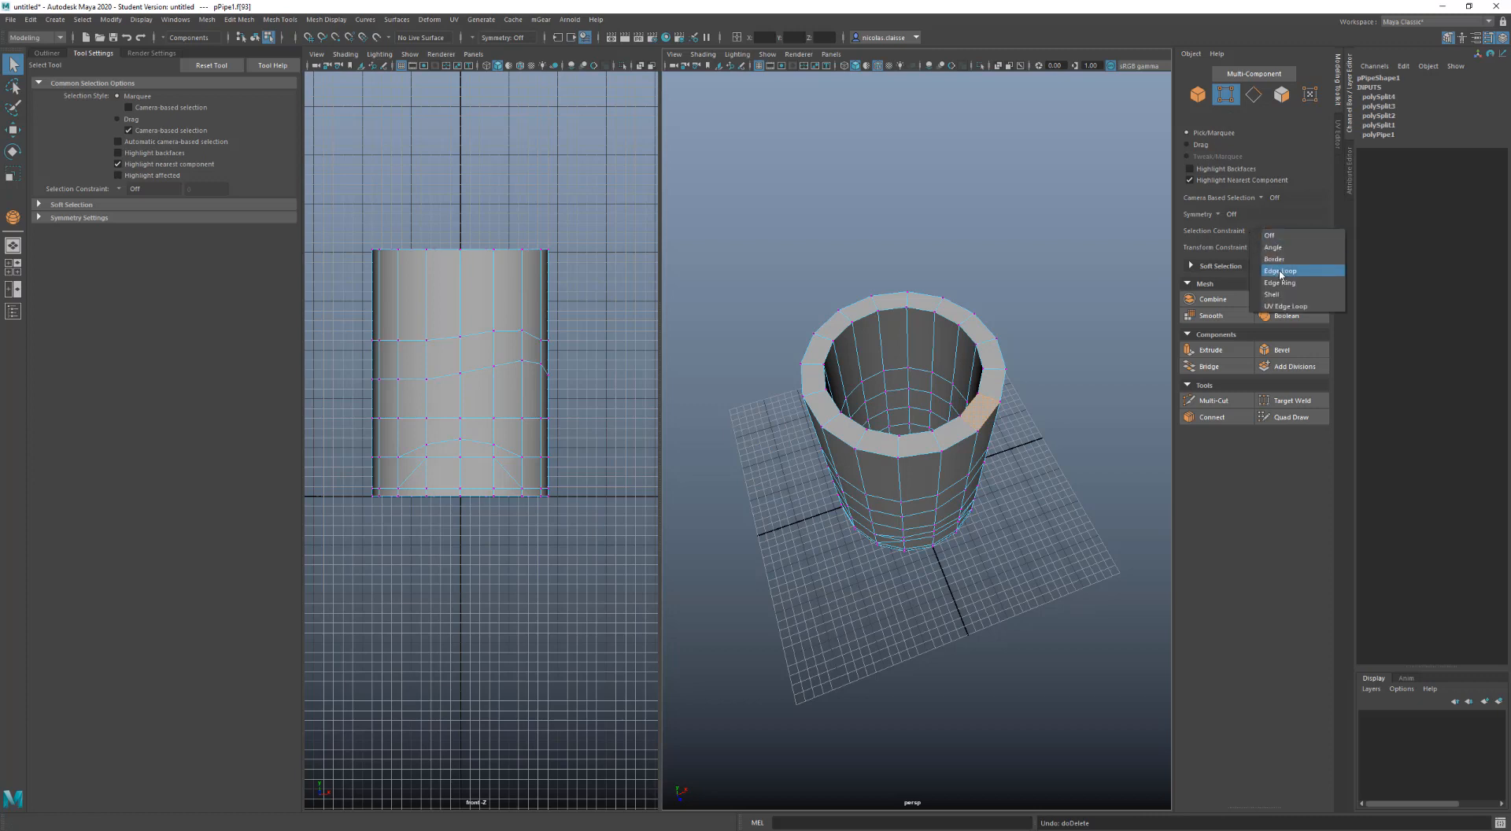
left_click(1262, 270)
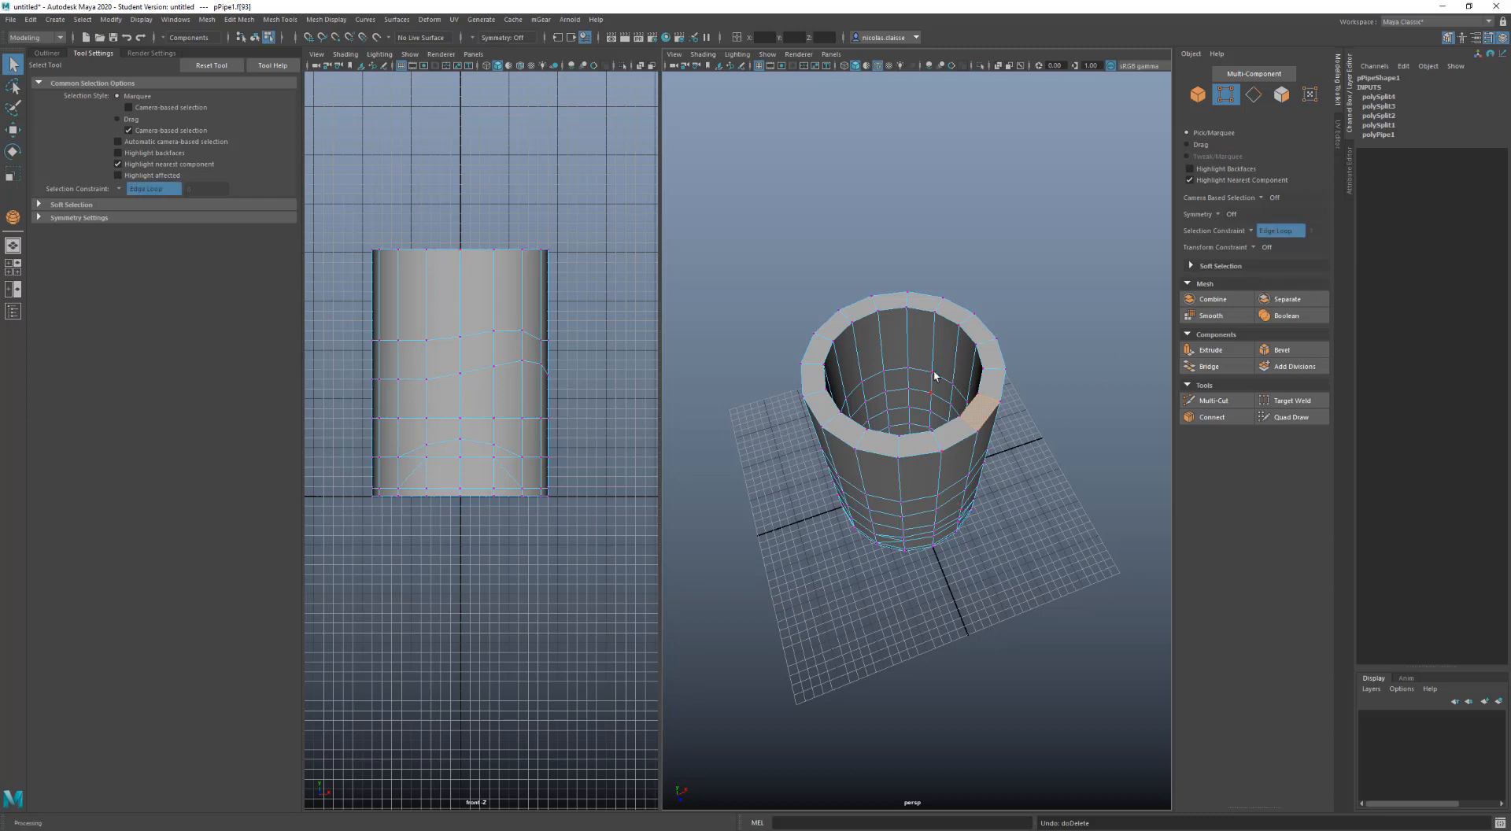
right_click_drag(935, 380, 944, 334)
left_click(978, 340)
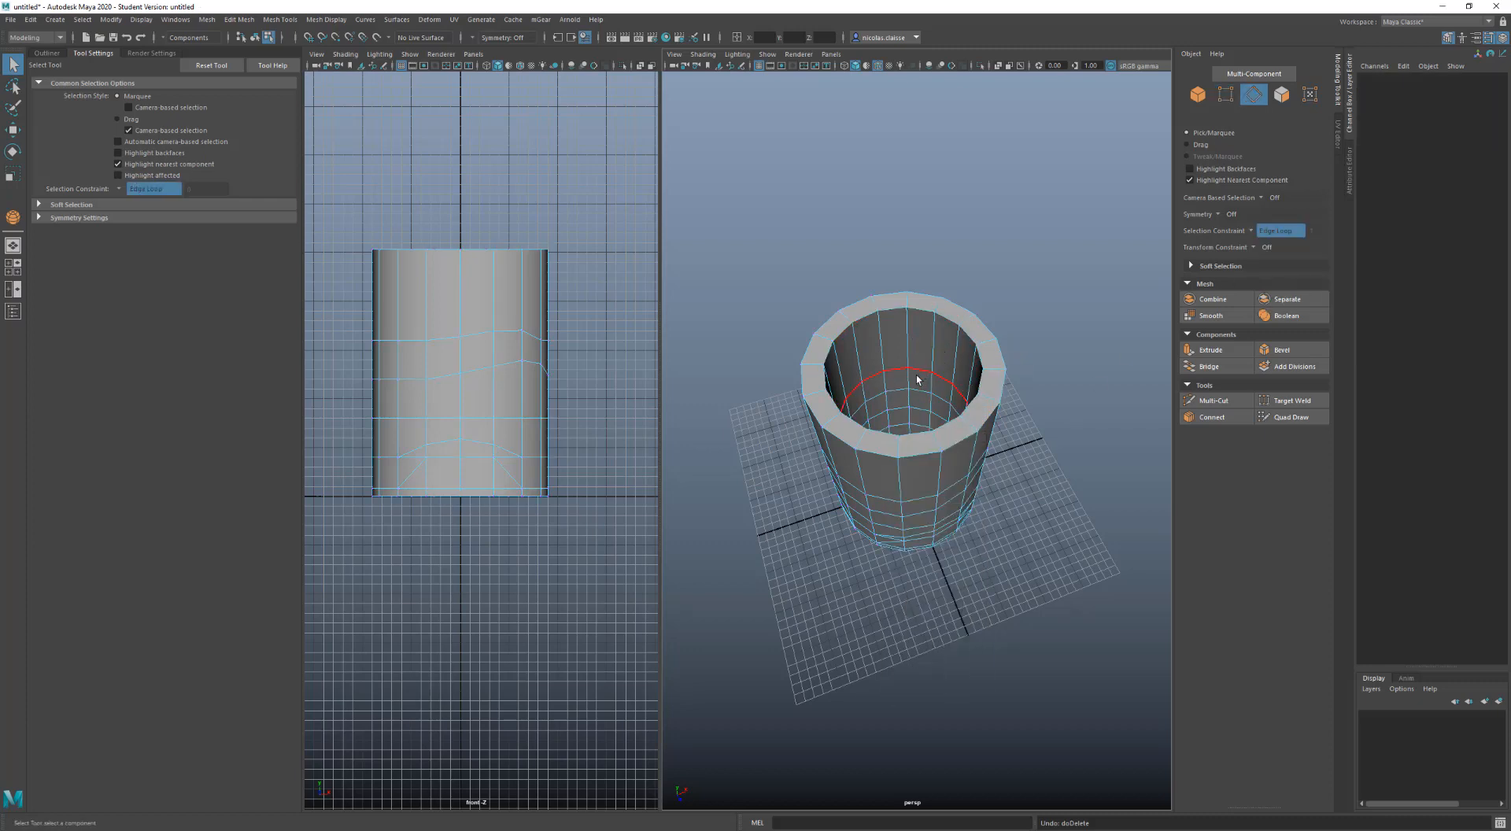
mouse_move(918, 465)
left_mouse_down("alt")
mouse_move(927, 433)
mouse_move(928, 447)
left_mouse_up("alt")
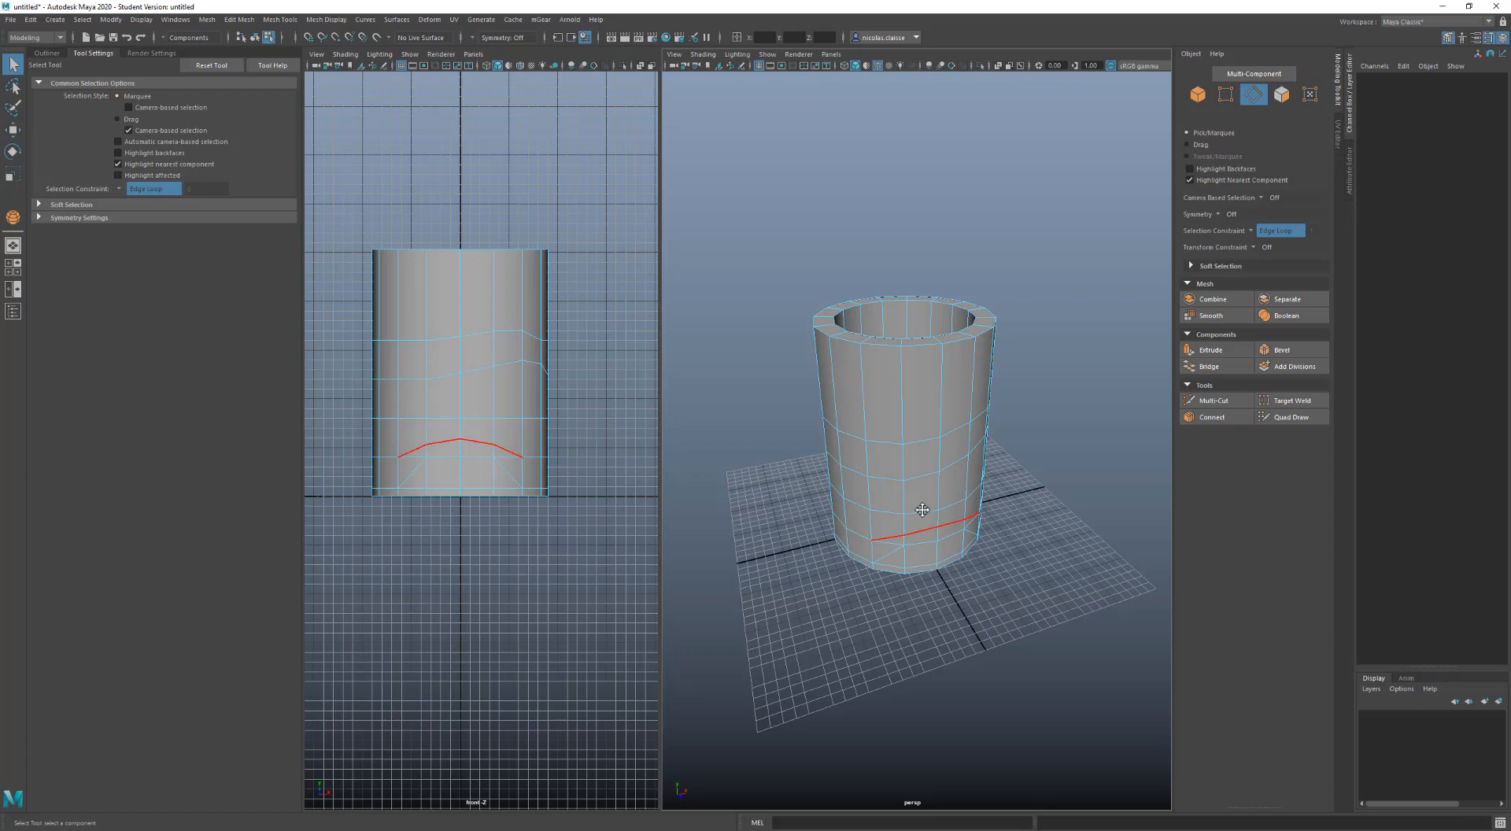
scroll(918, 535, "up", 10)
middle_click_drag(987, 372, 1002, 552, "alt")
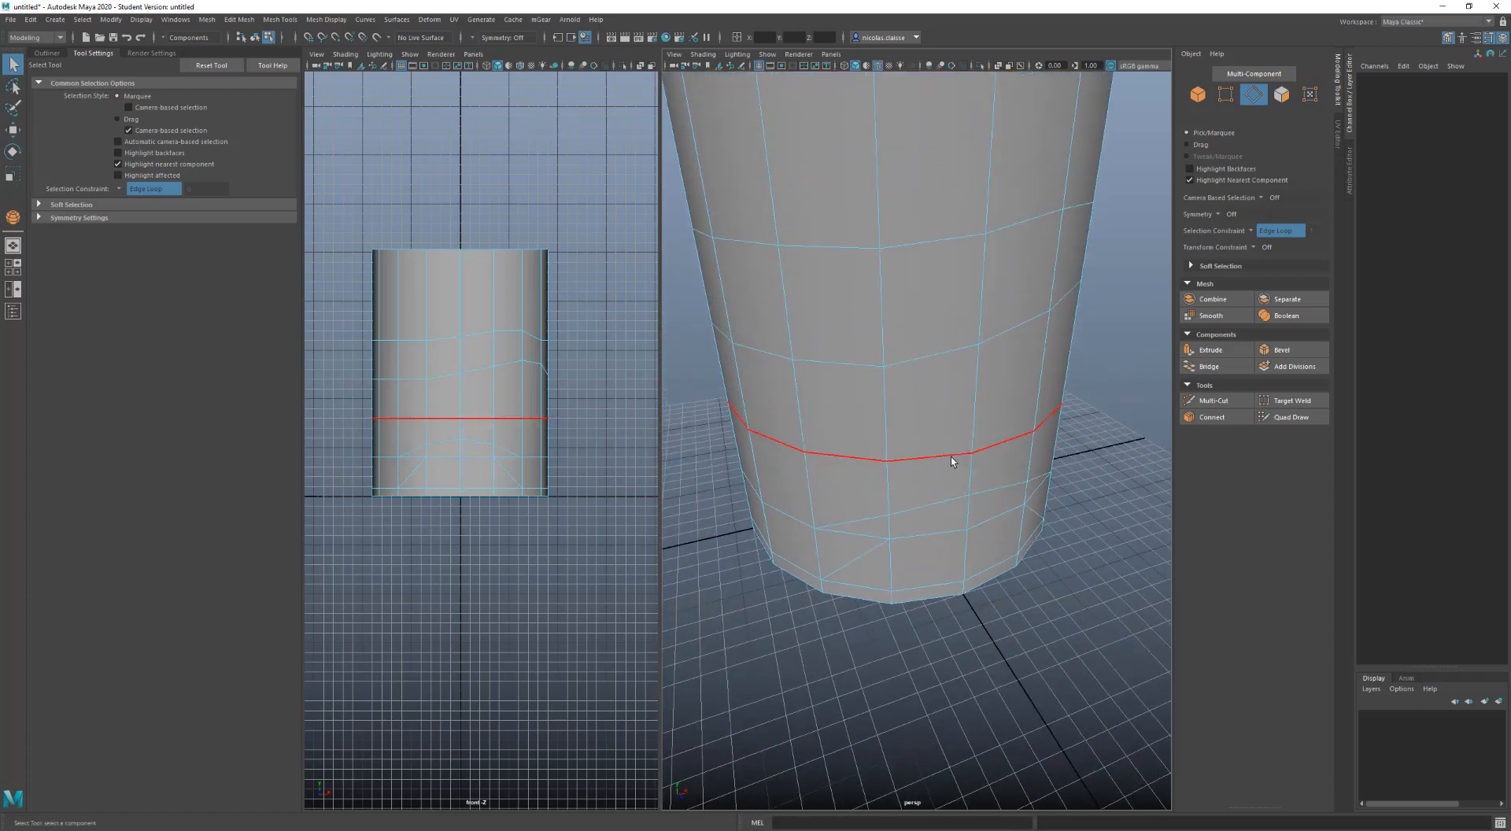
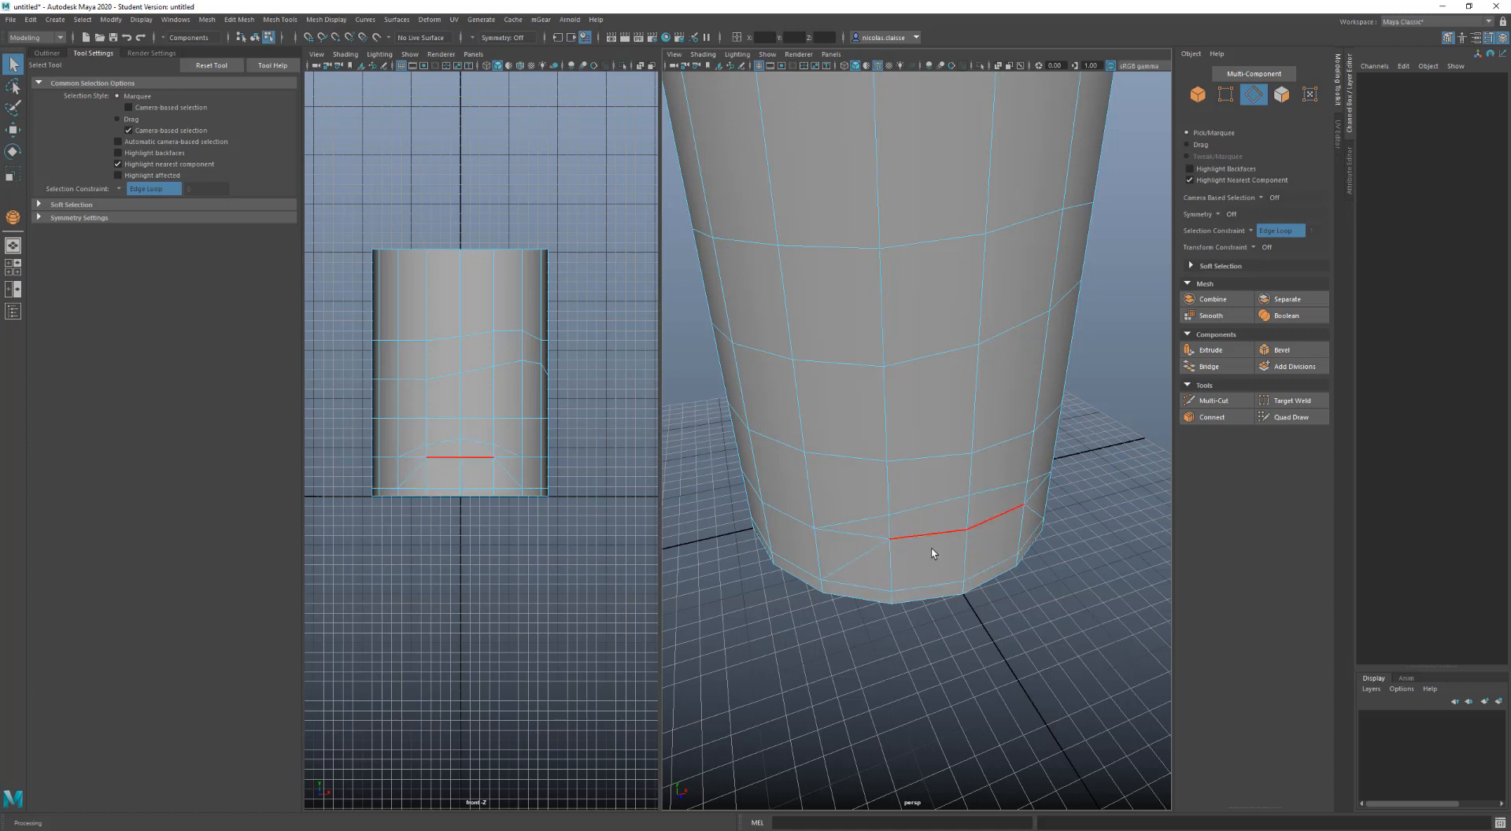
Select vertical edge loops on the pipe's outer wall, adding a neighbouring loop to the selection
scroll(934, 484, "down", 5)
left_click_drag(915, 371, 863, 381, "alt")
left_click(894, 432)
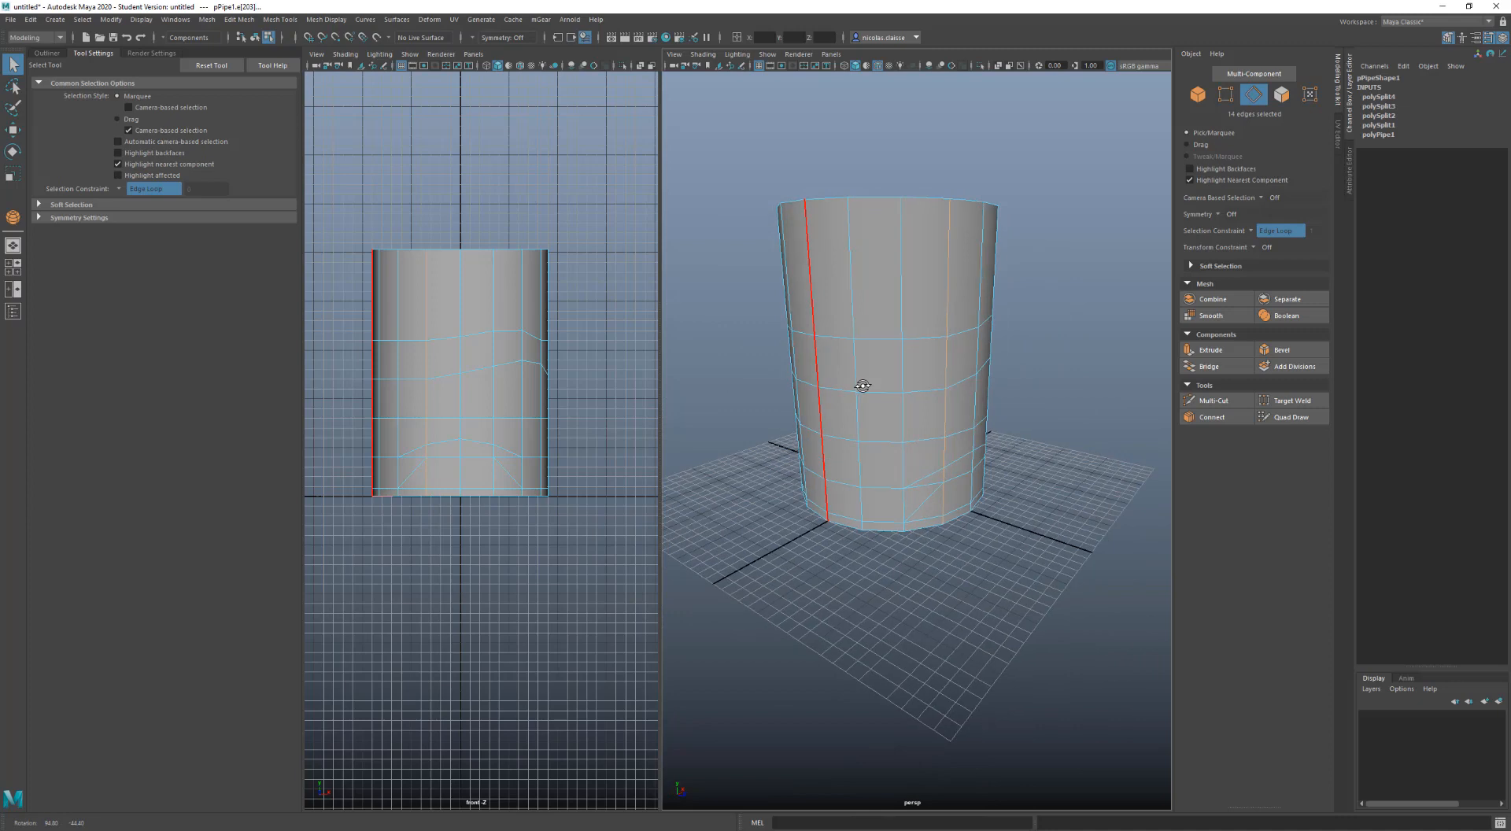
left_click(901, 362)
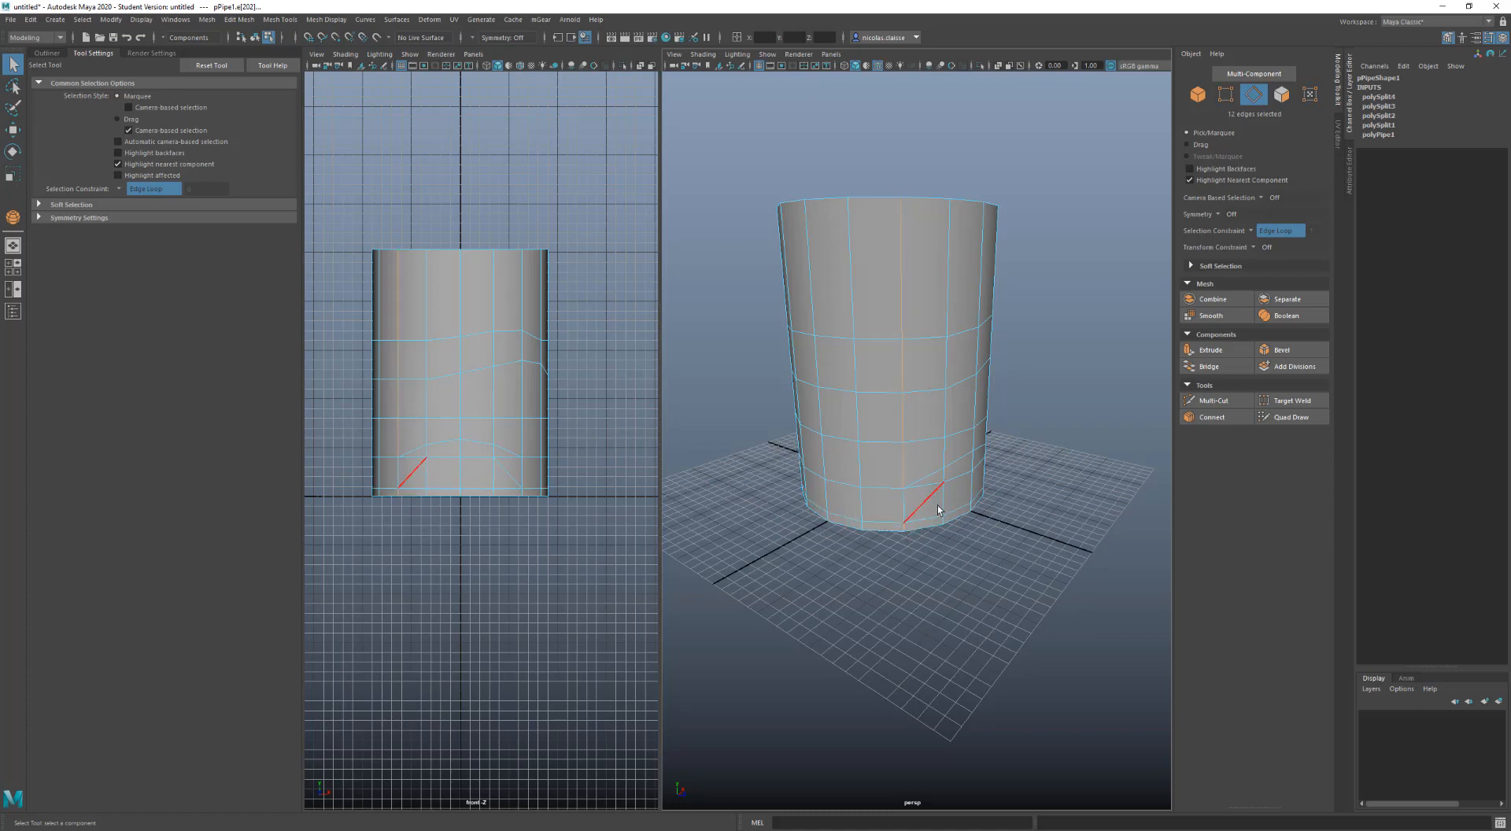
left_click_drag(942, 500, 949, 491, "alt")
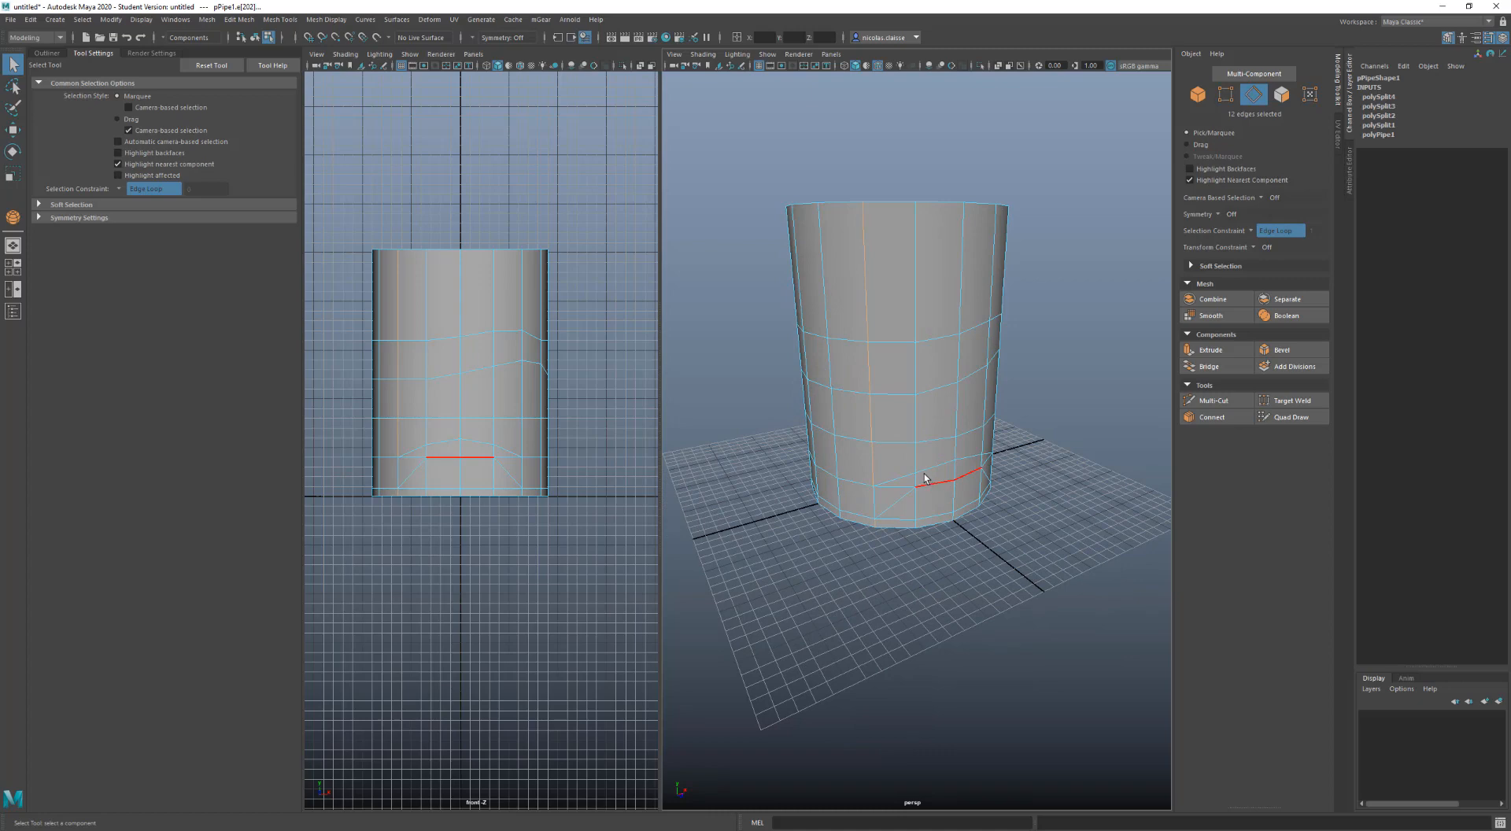
left_click(917, 456, "shift")
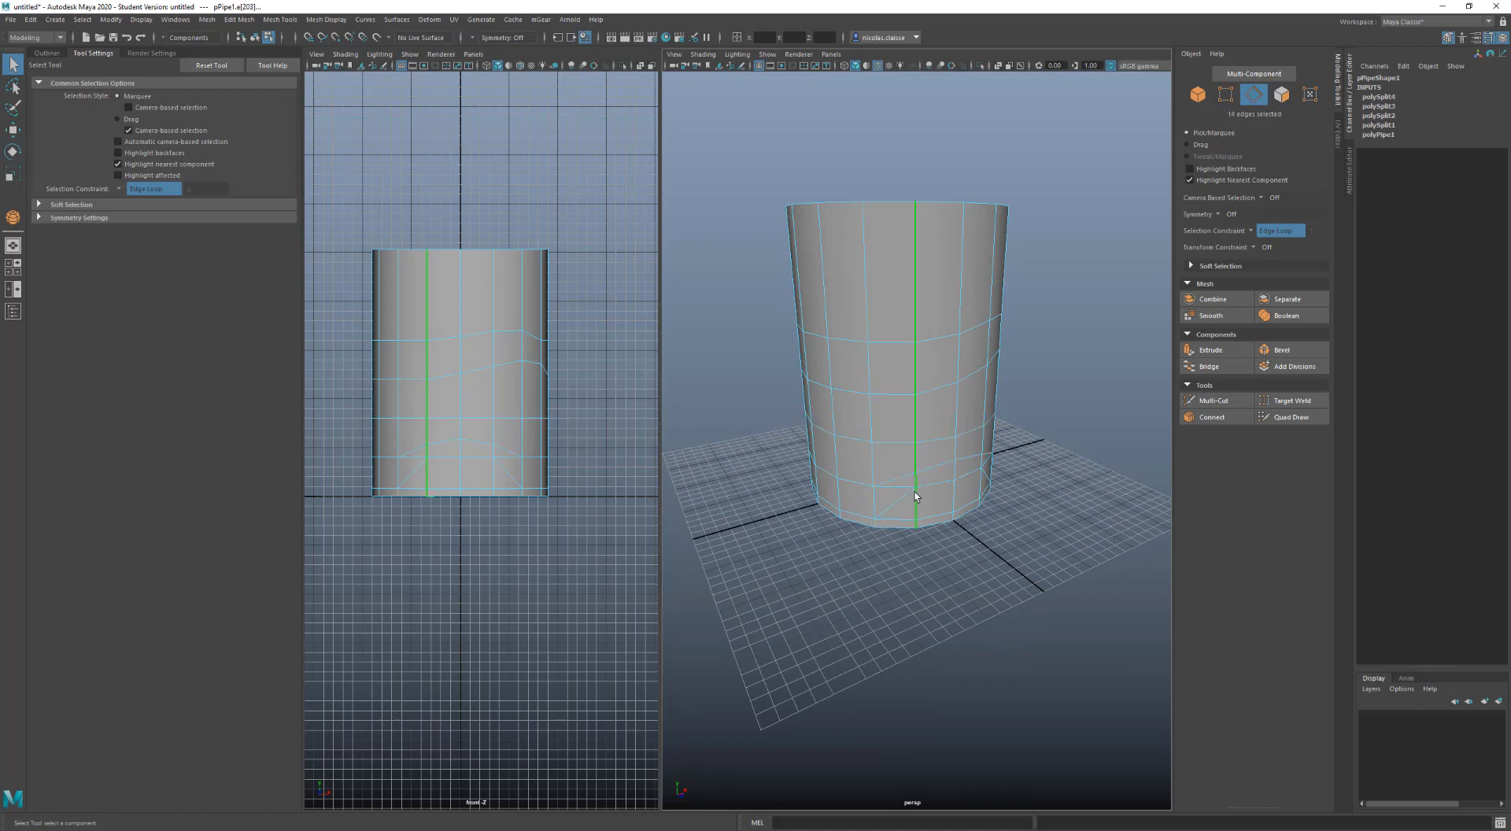
left_click_drag(921, 472, 928, 503, "alt")
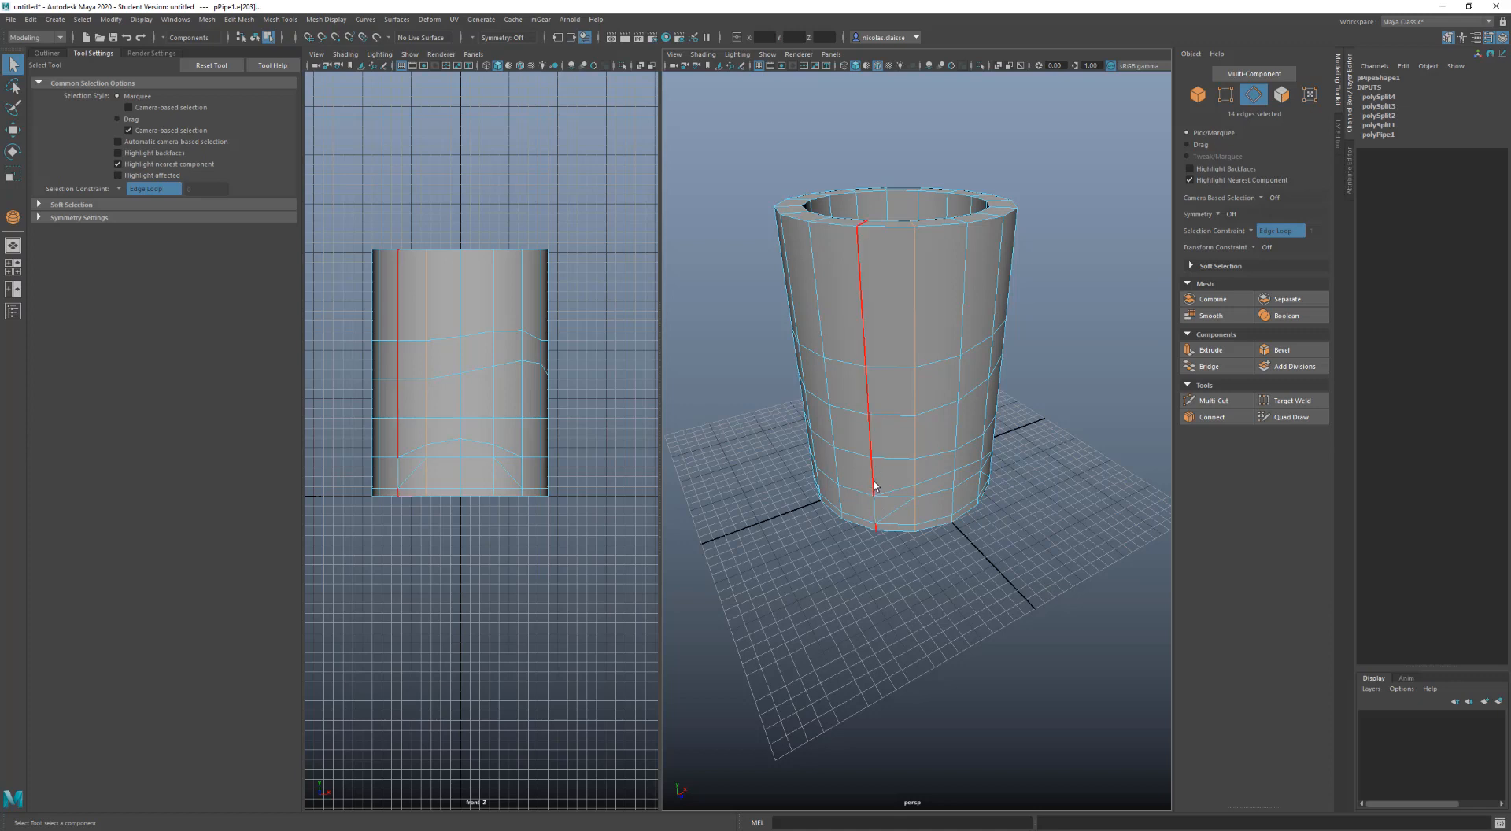
Set the selection constraint to Edge Ring and select short and full edge rings on the pipe's lower outer wall
left_click(1251, 230)
left_click(1271, 285)
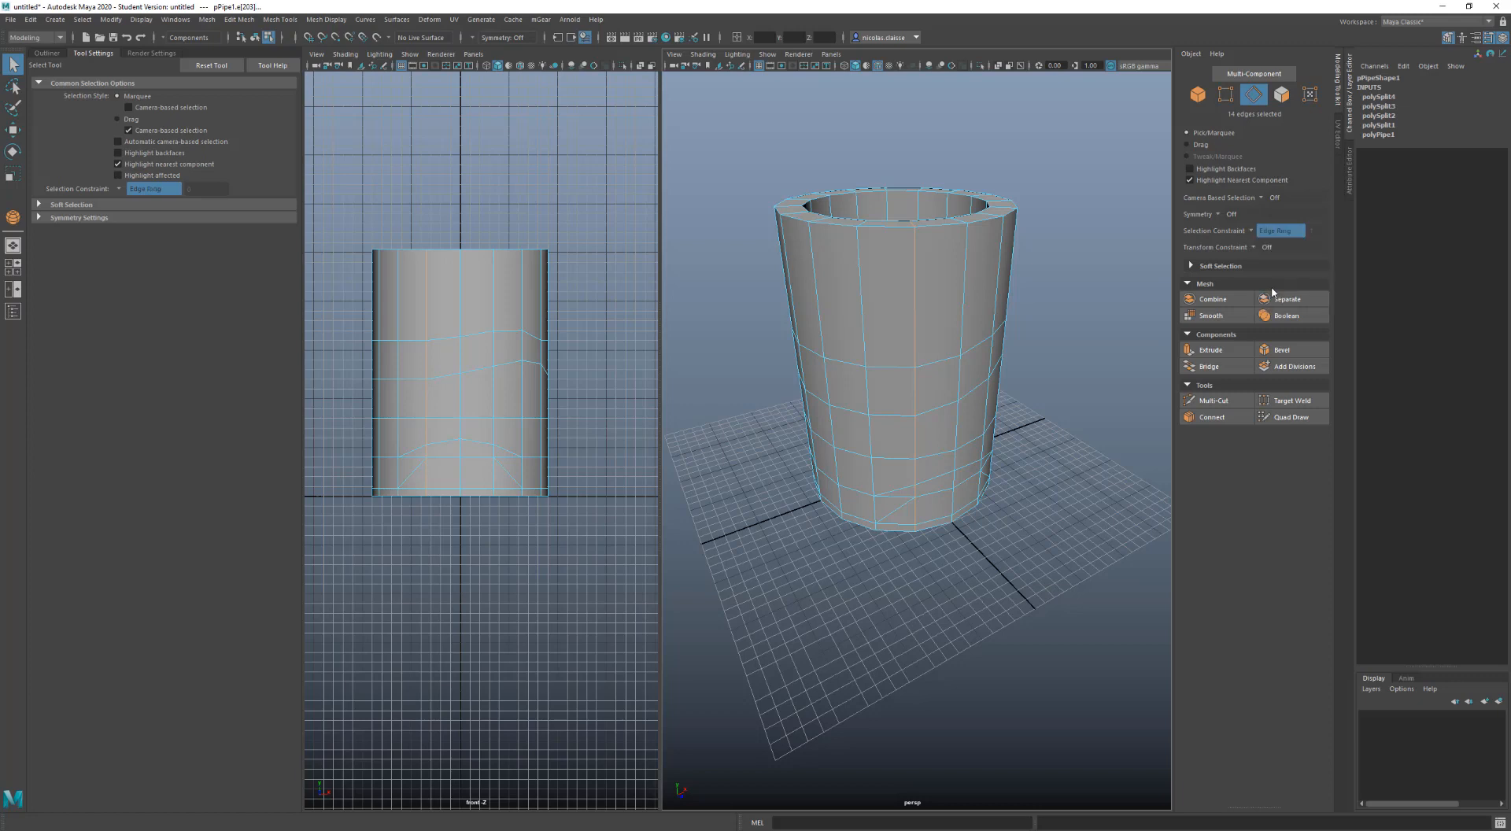
left_click(1072, 381)
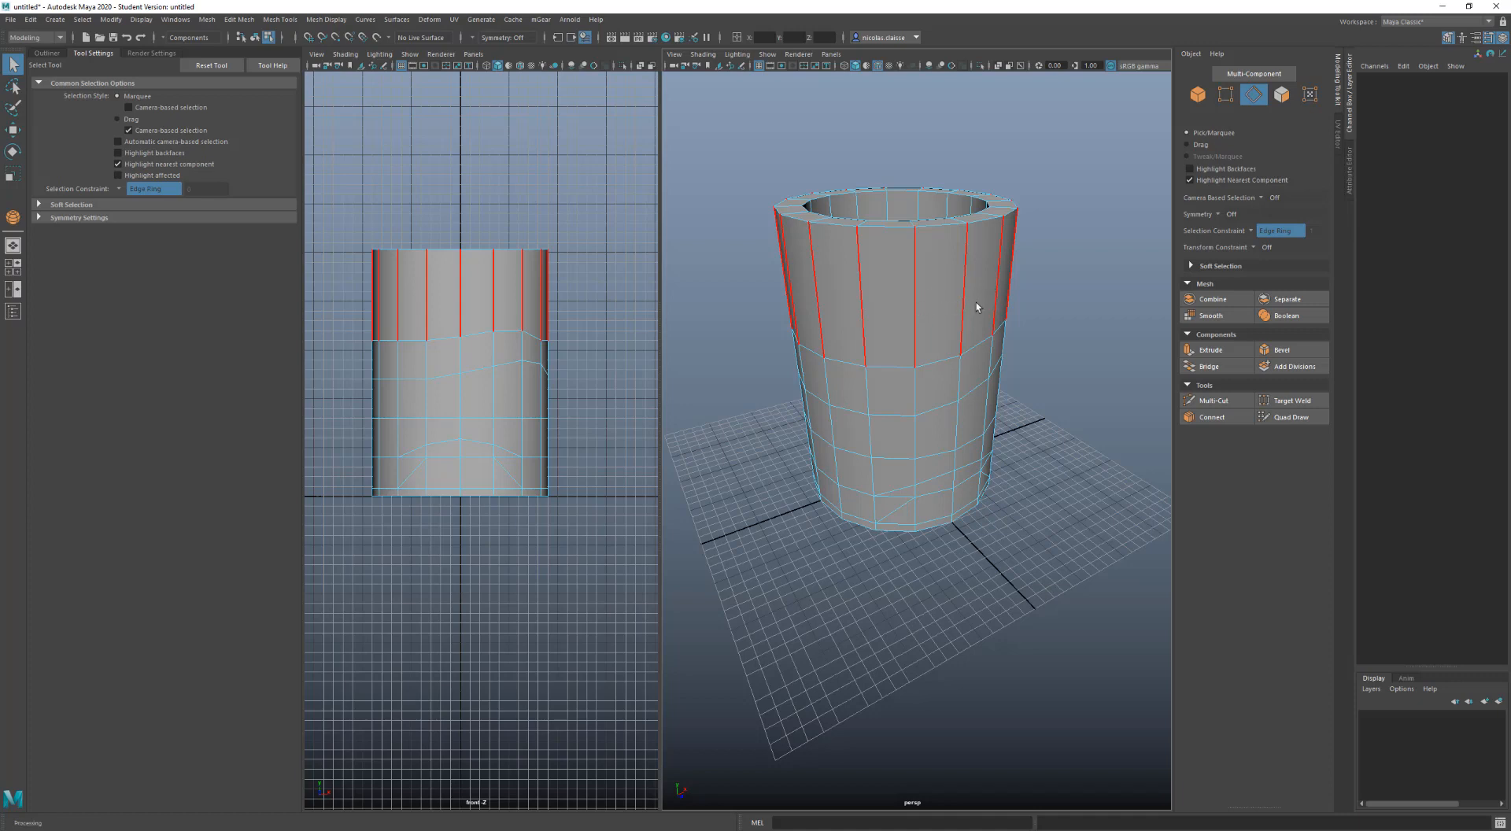
left_click(915, 494)
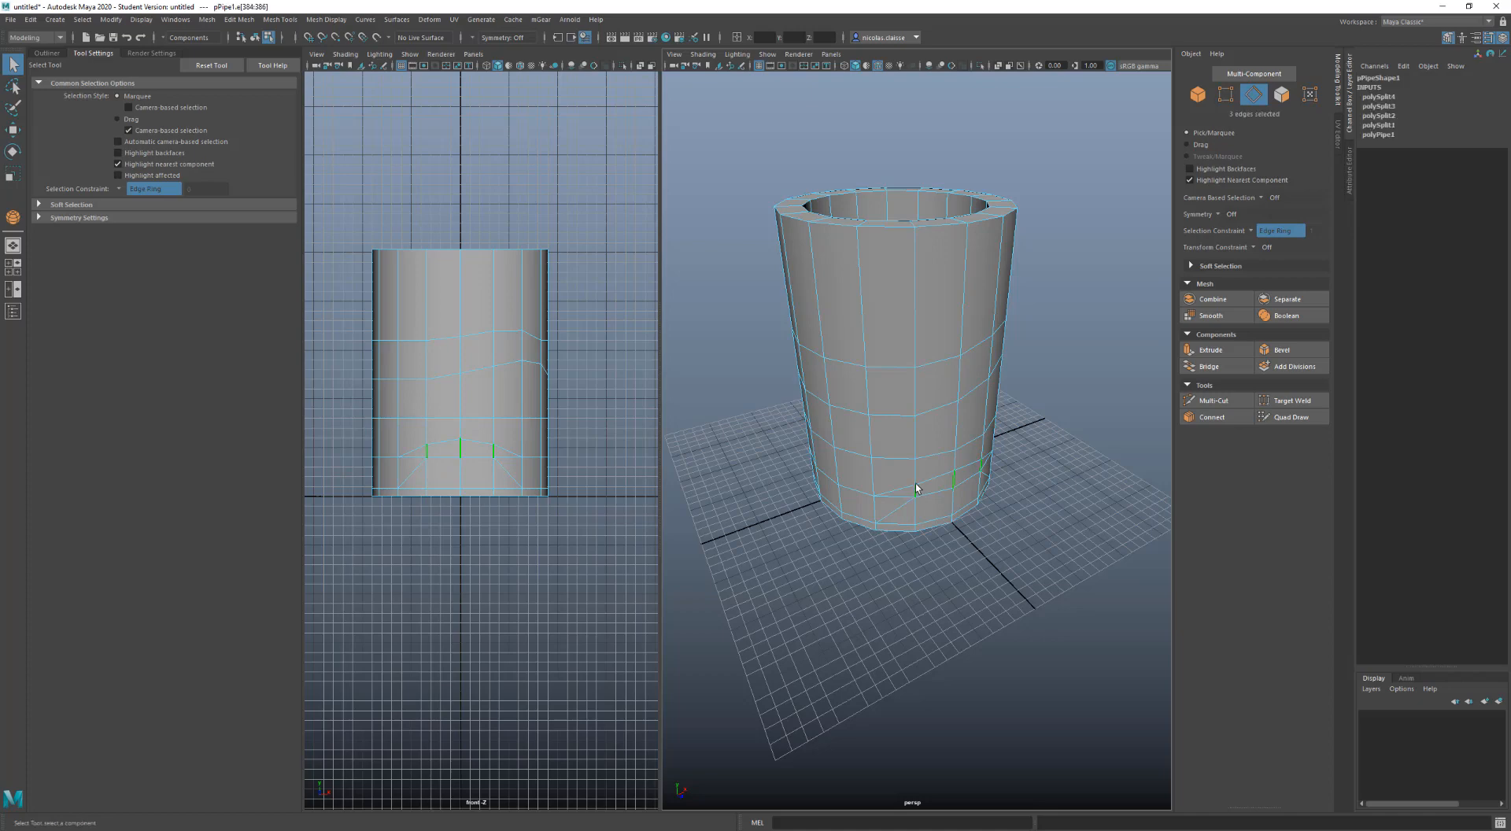
left_click_drag(915, 494, 903, 455, "alt")
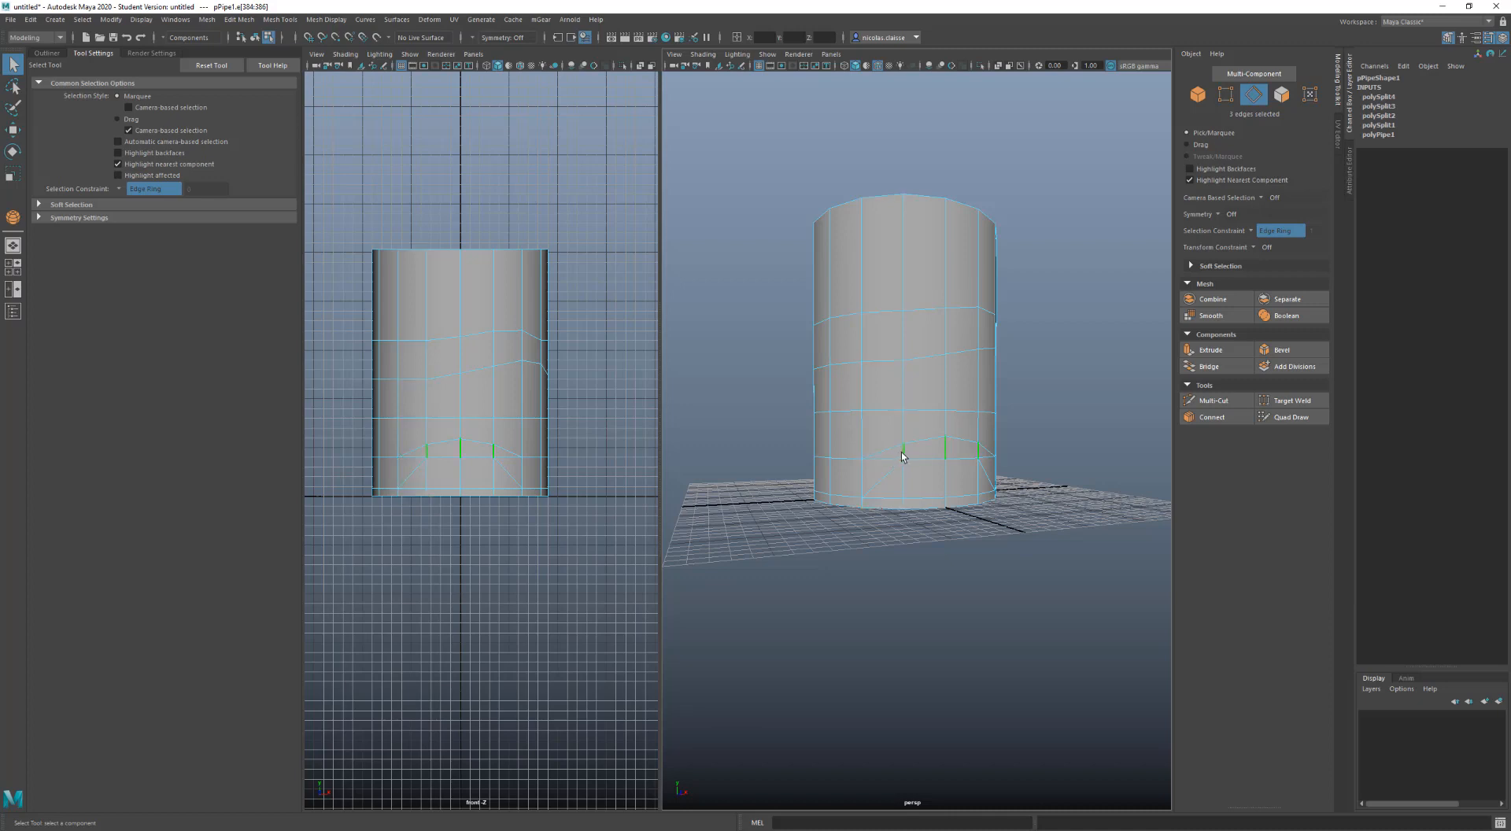
left_click(902, 476)
left_click(901, 429)
Set the selection constraint to Shell and select every edge of the pipe from a single edge
left_click(1254, 234)
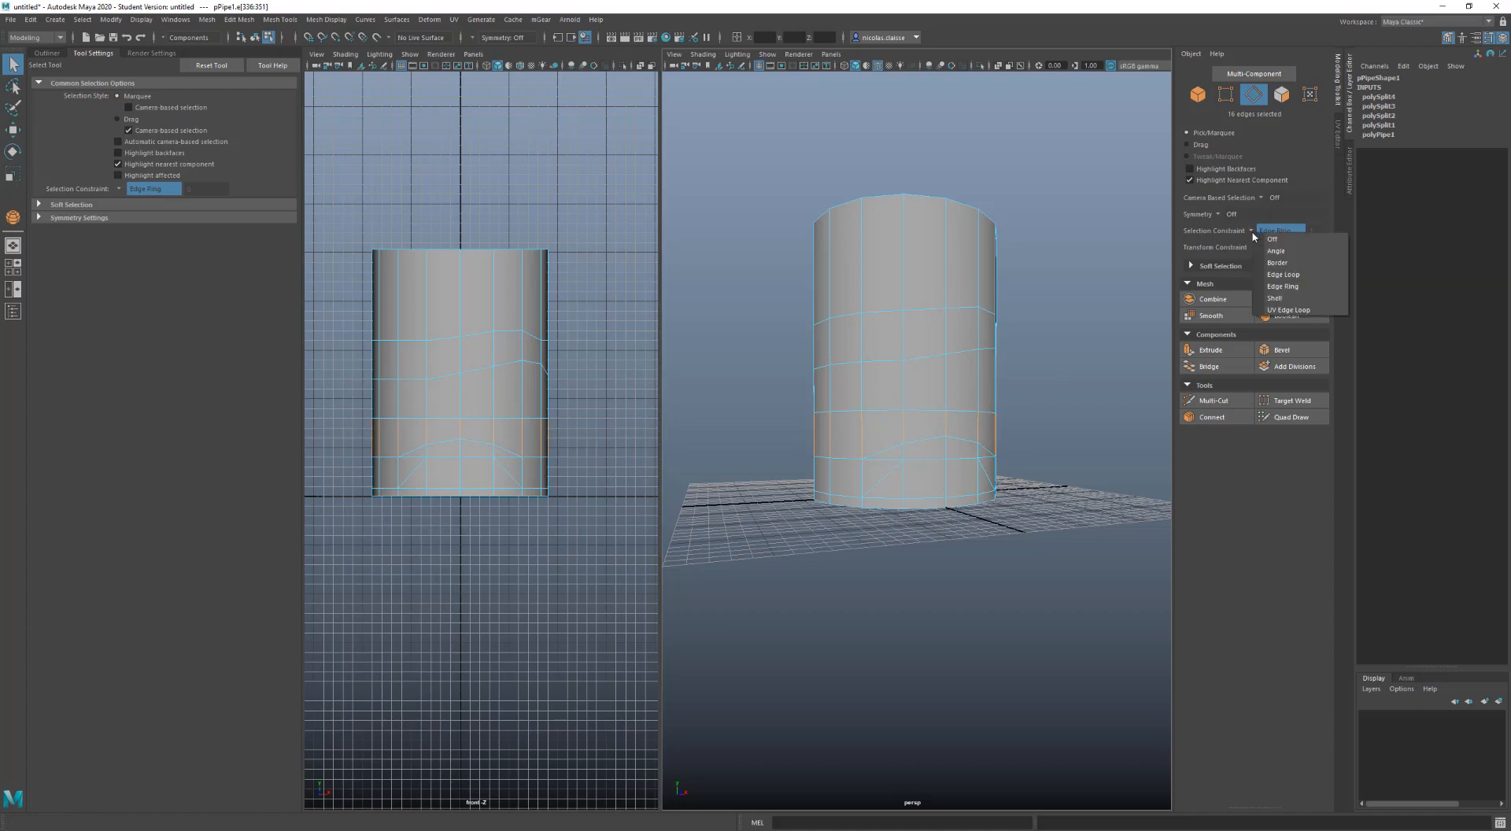
left_click(1279, 303)
left_click_drag(921, 318, 941, 333, "alt")
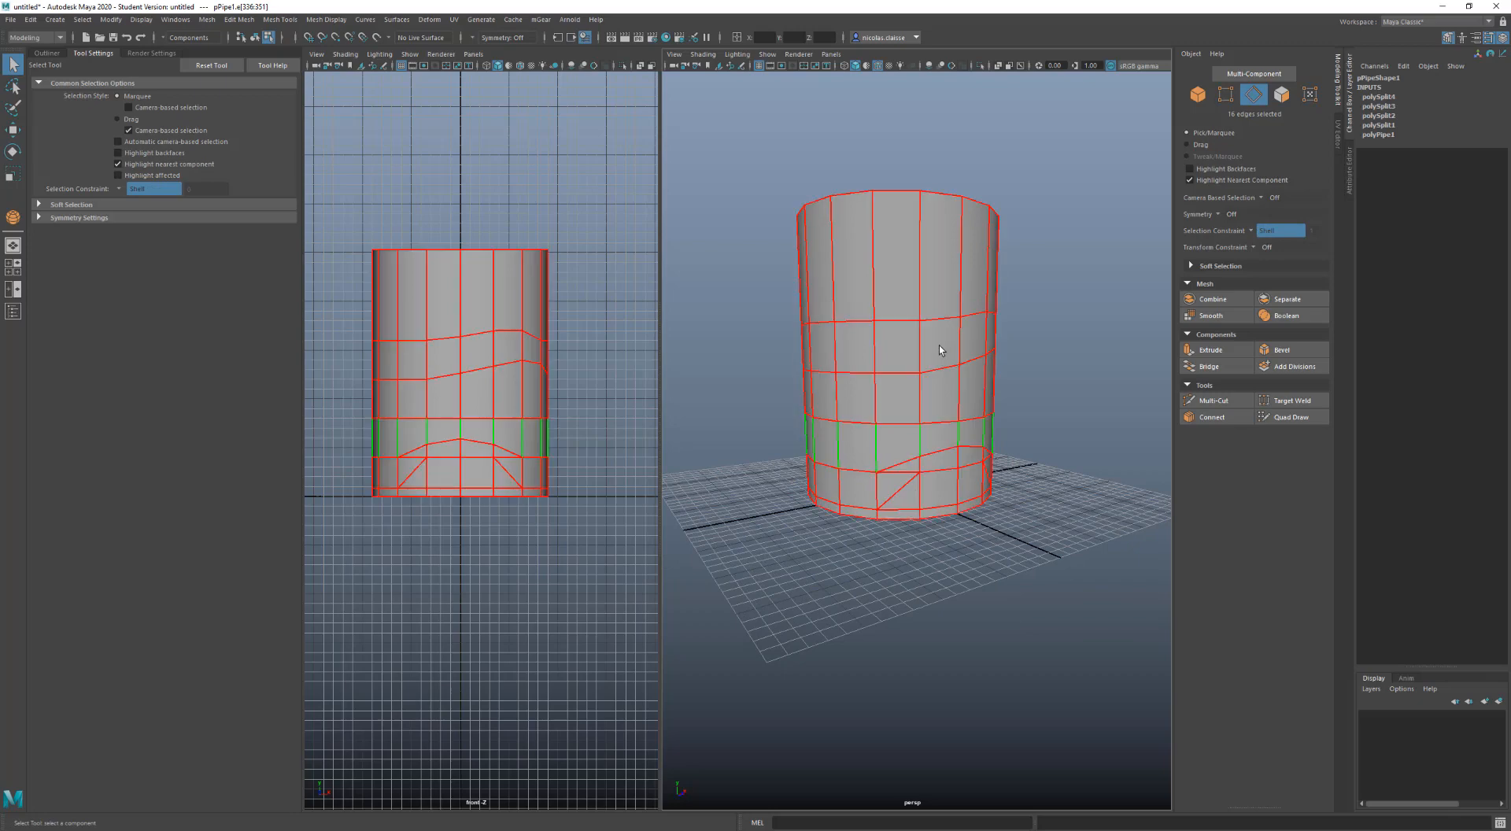
left_click(957, 327)
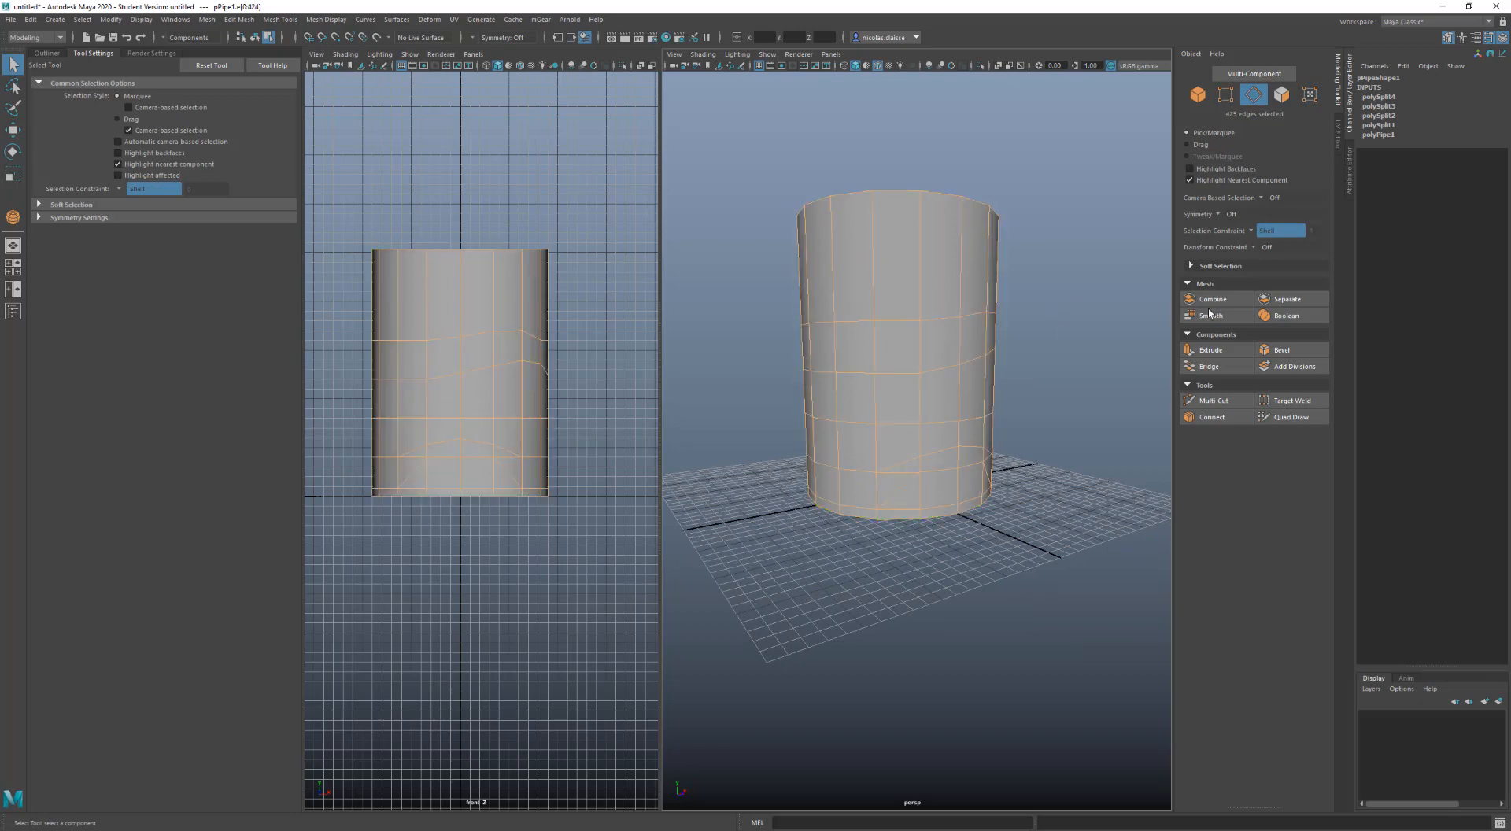
Turn the selection constraint off, then select and delete the second ring of faces from the top on the pipe's outer wall
left_click(1251, 231)
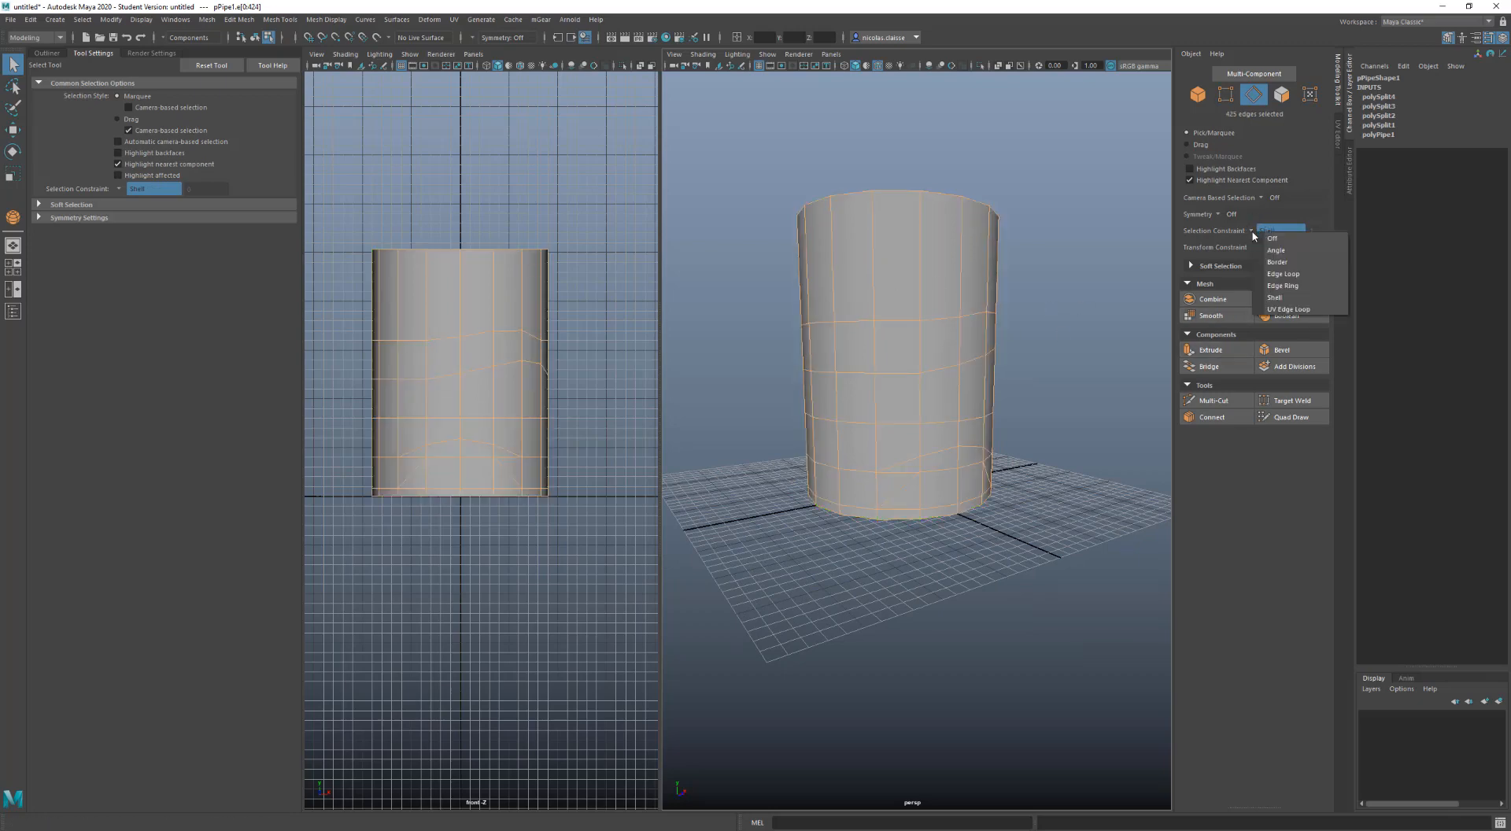
left_click(1272, 238)
left_click(906, 359)
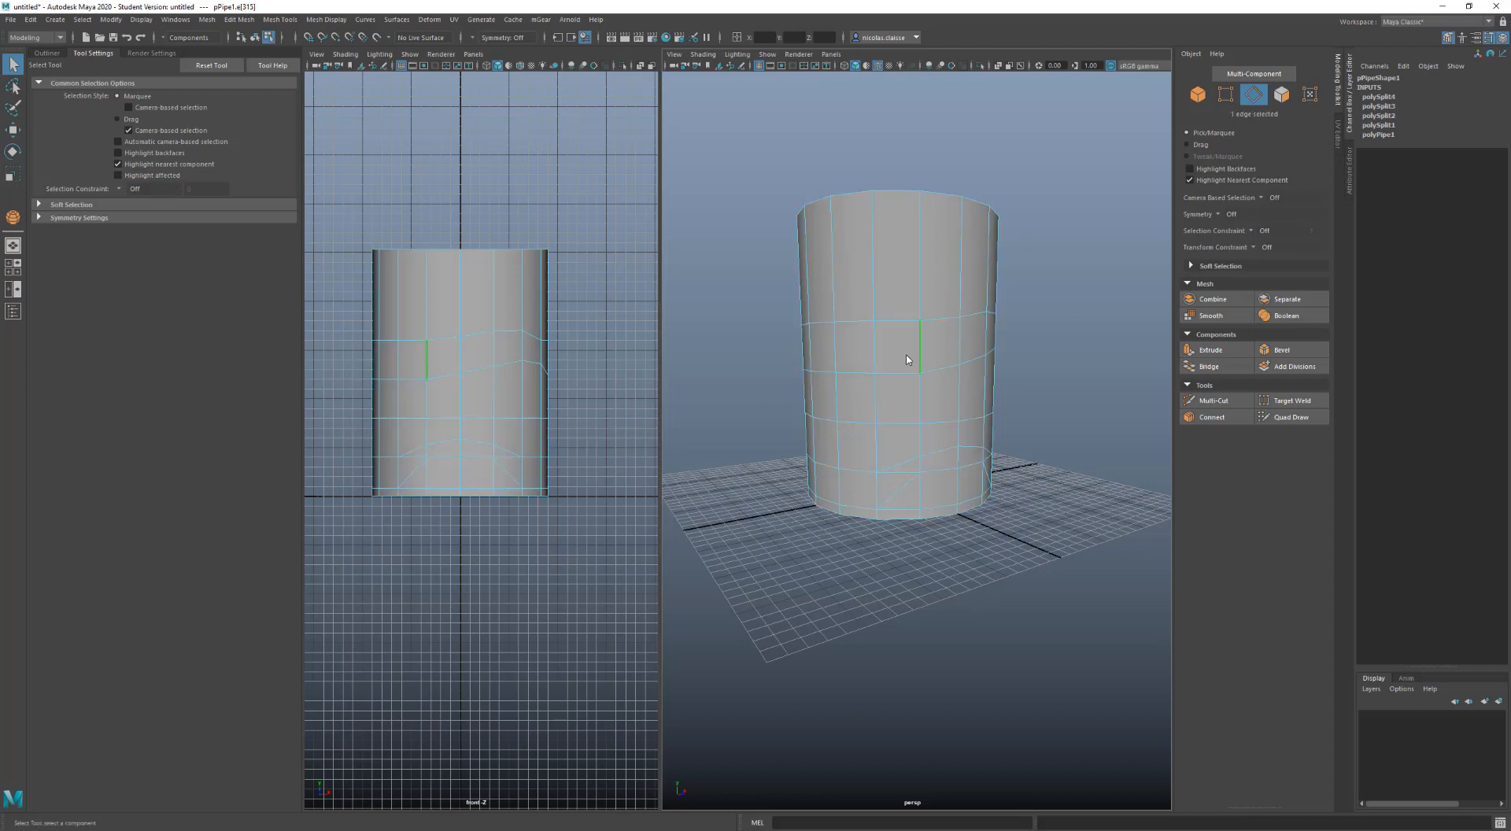
right_click_drag(906, 360, 901, 363)
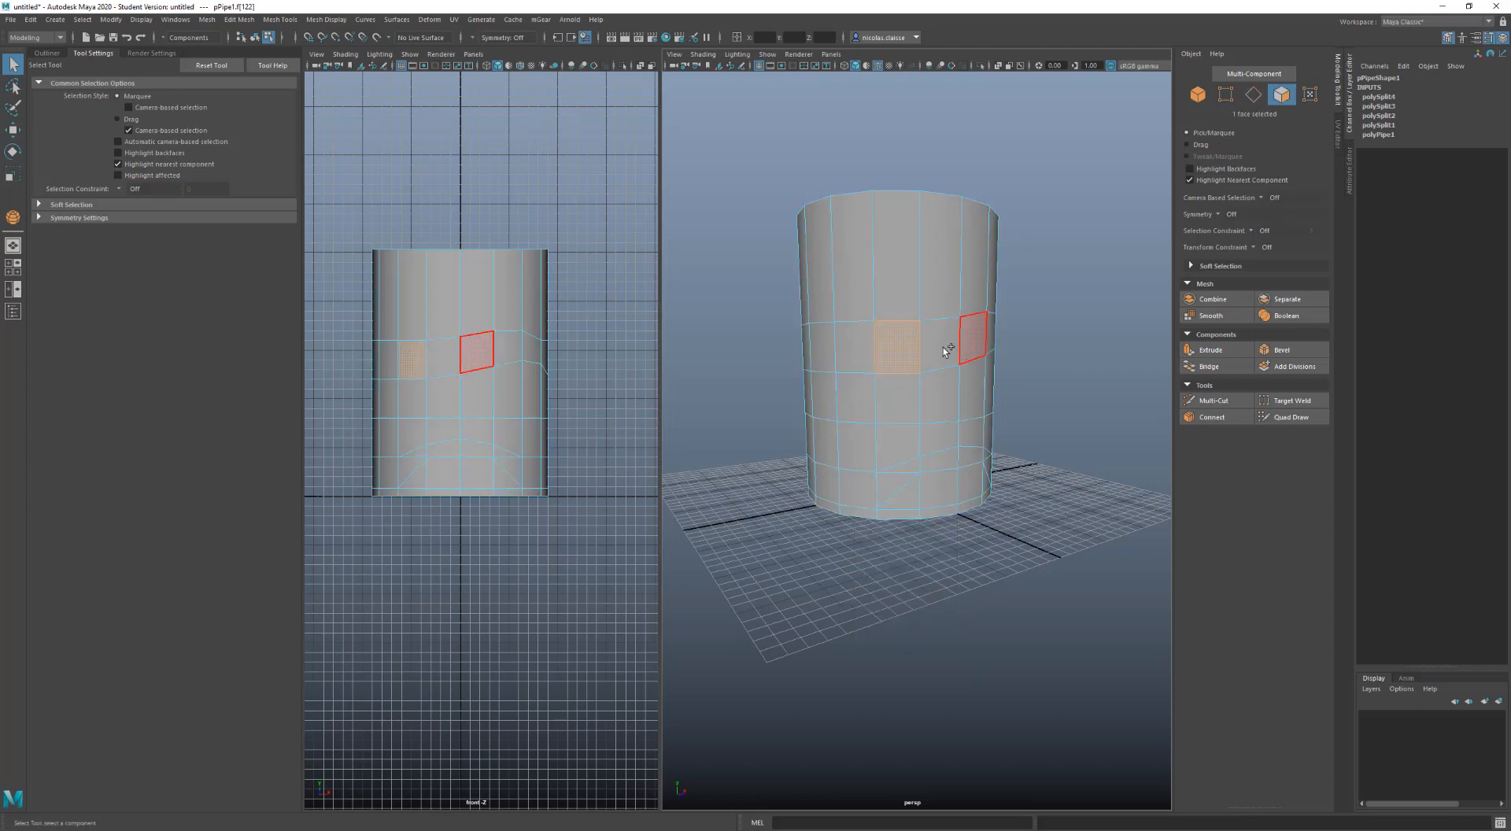
double_click(930, 354, "shift")
key("Delete")
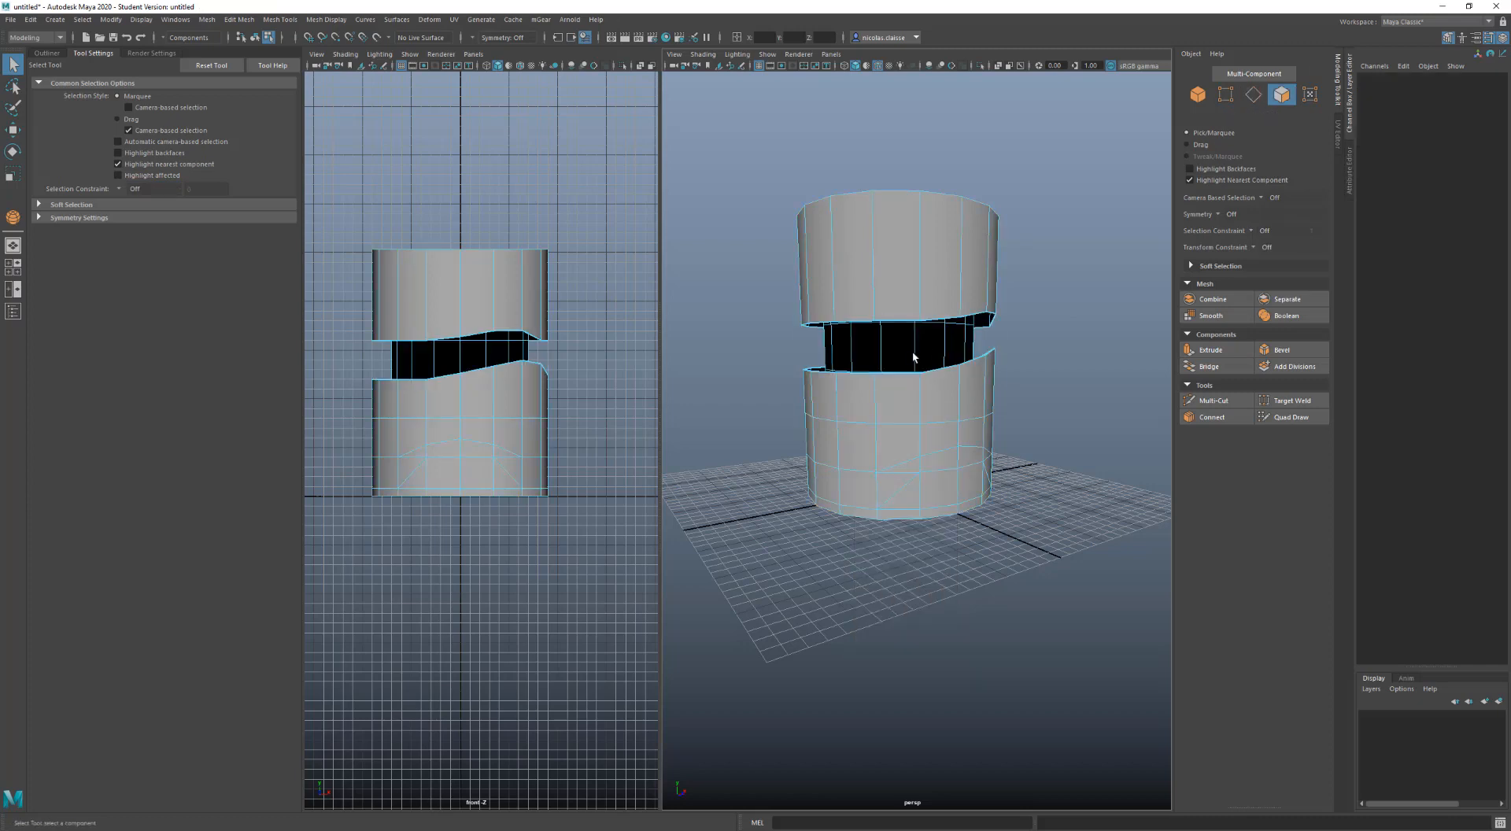
Select the top ring of faces on the pipe's inner wall and delete it
left_click(908, 351)
left_click_drag(898, 351, 918, 292, "alt")
left_click(887, 219)
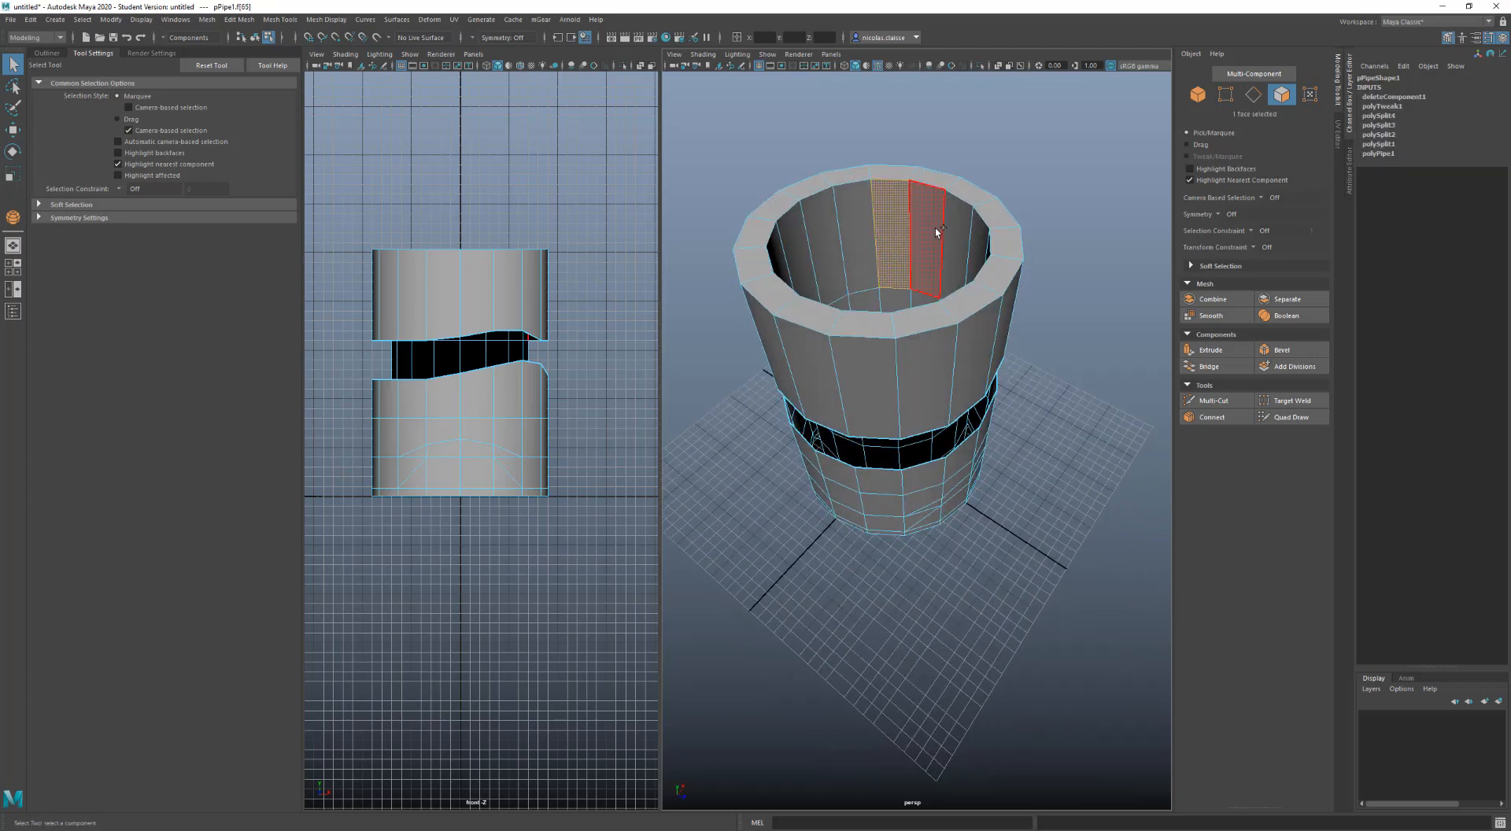
double_click(932, 228, "shift")
key("Delete")
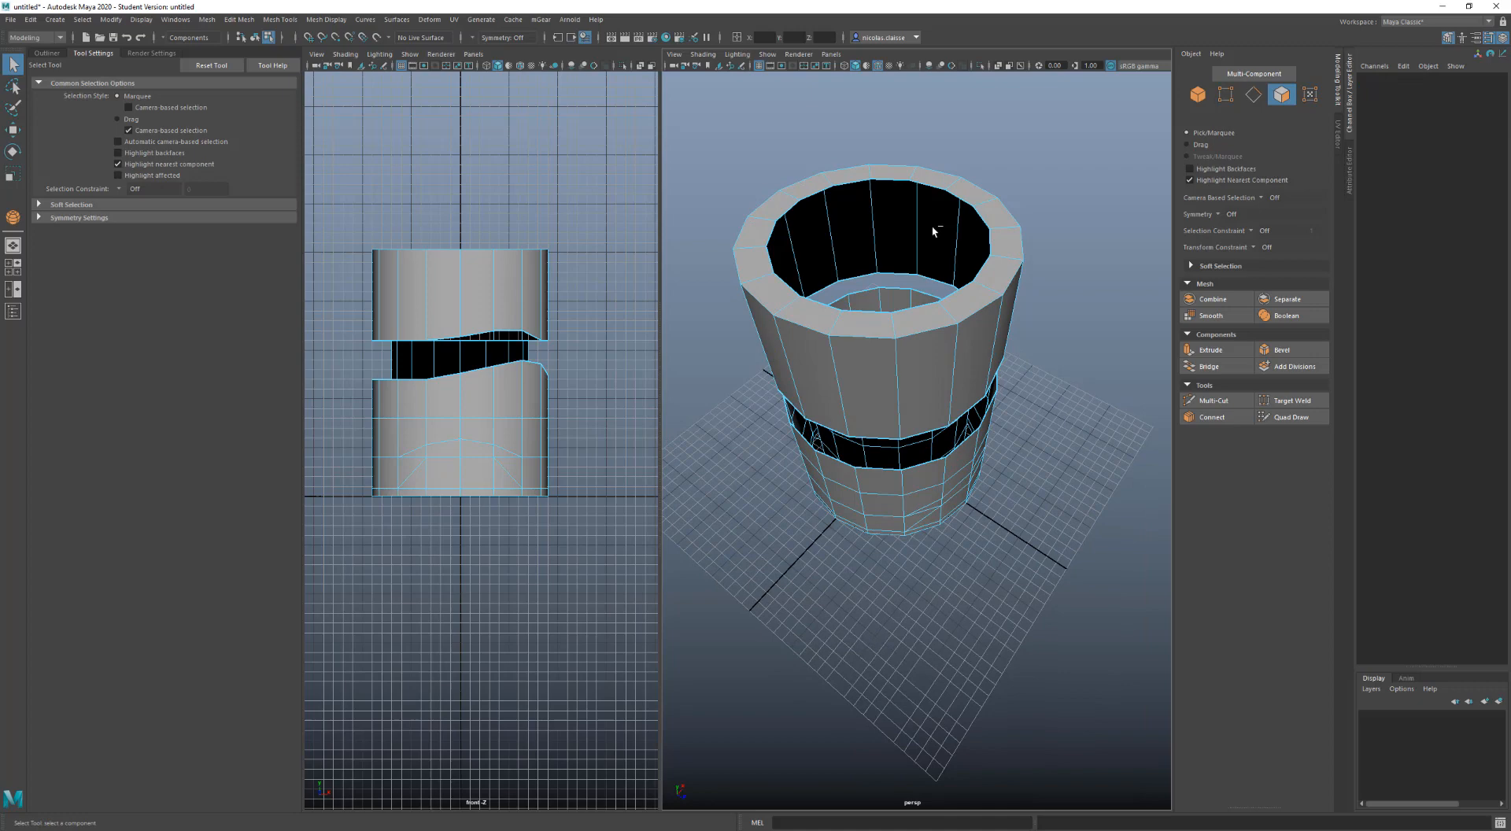
Delete the outer wall face and adjoining rim face at two opposite places to split the pipe's upper ring in half
left_click(908, 366)
key("Delete")
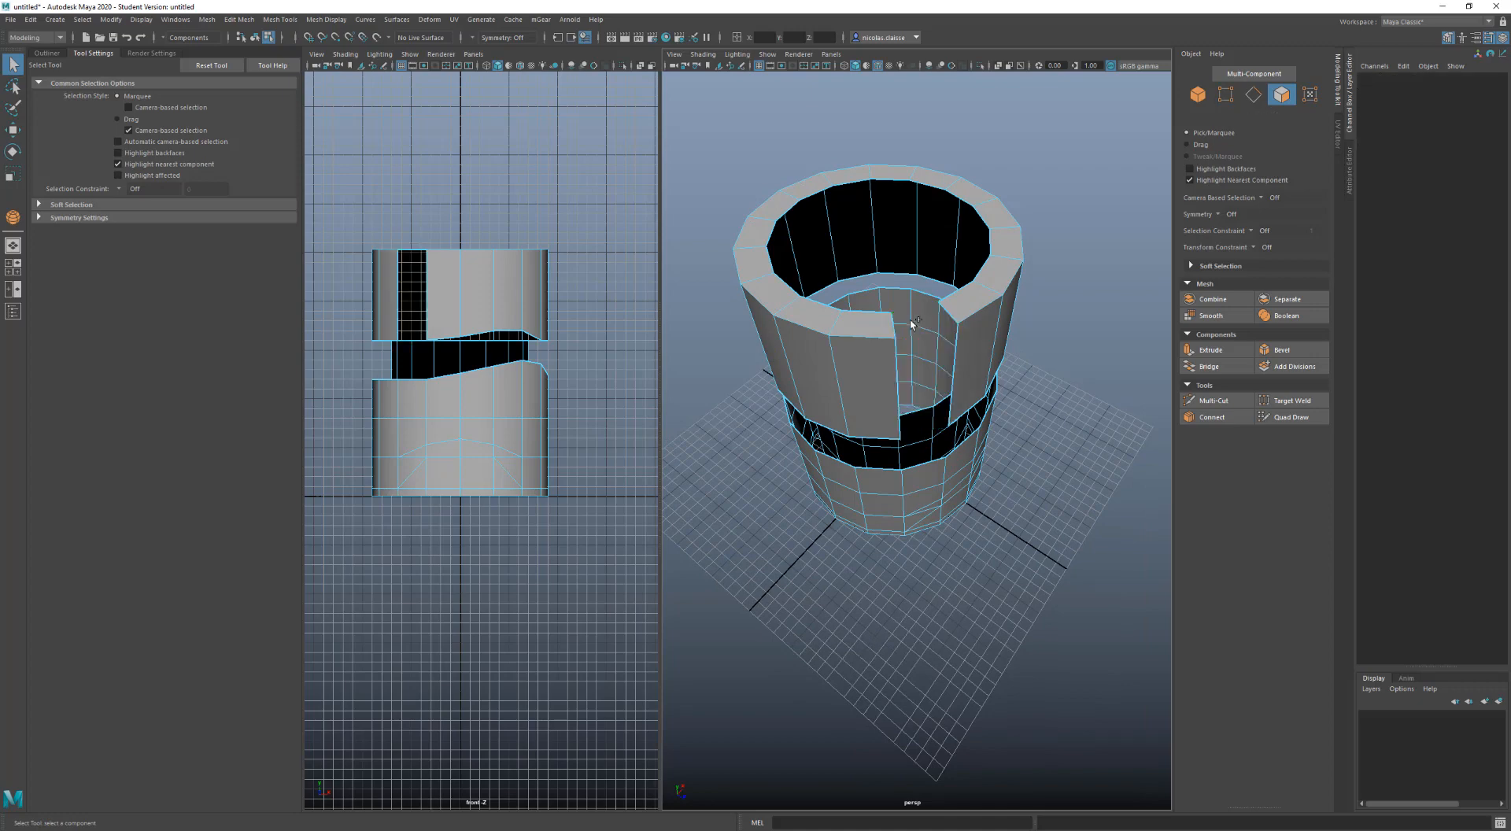
left_click_drag(901, 387, 889, 245, "alt")
left_click(863, 235)
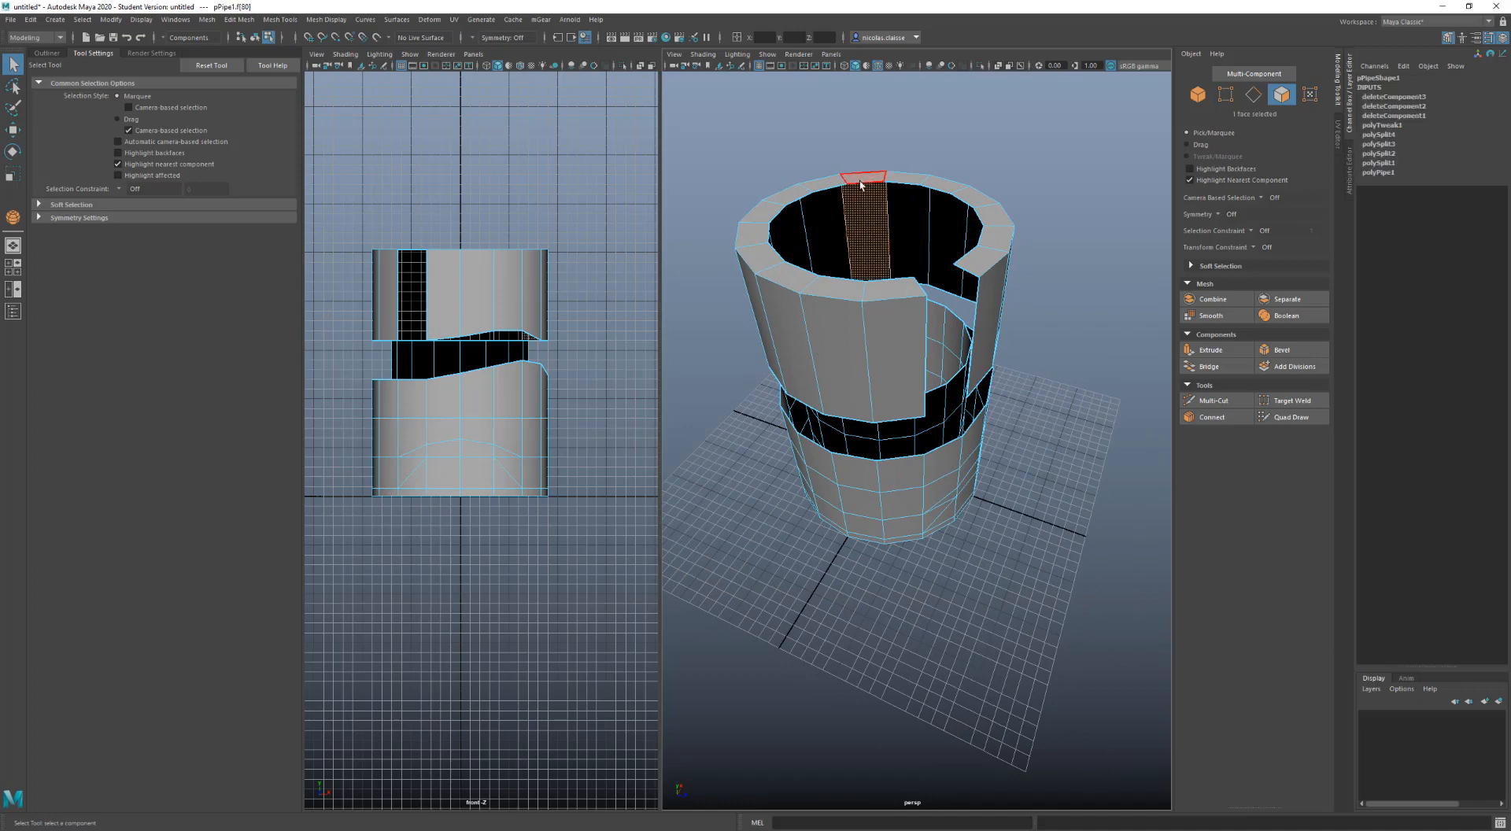
key("Delete")
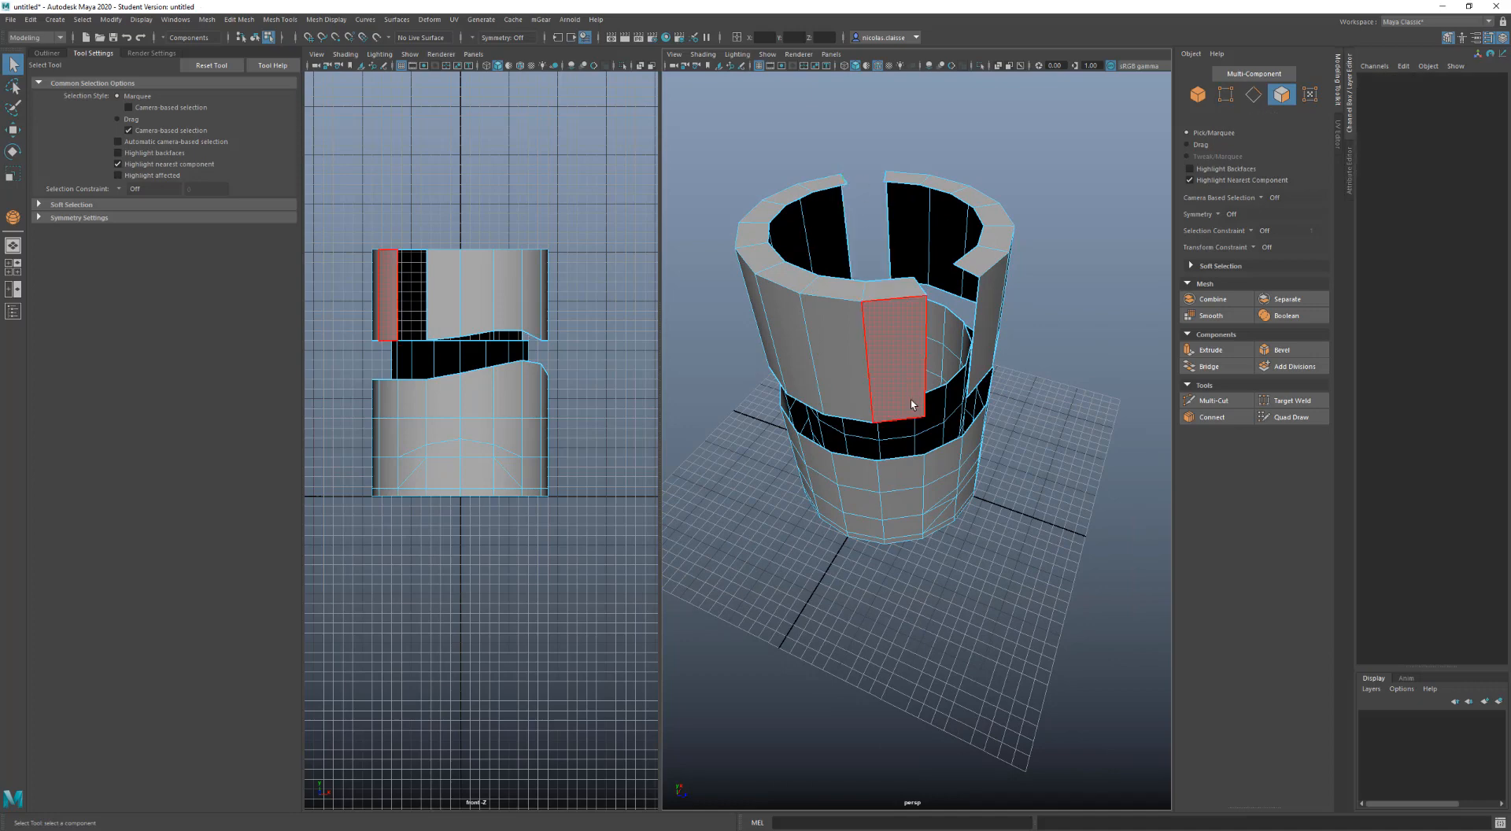
left_click_drag(913, 406, 1089, 391, "alt")
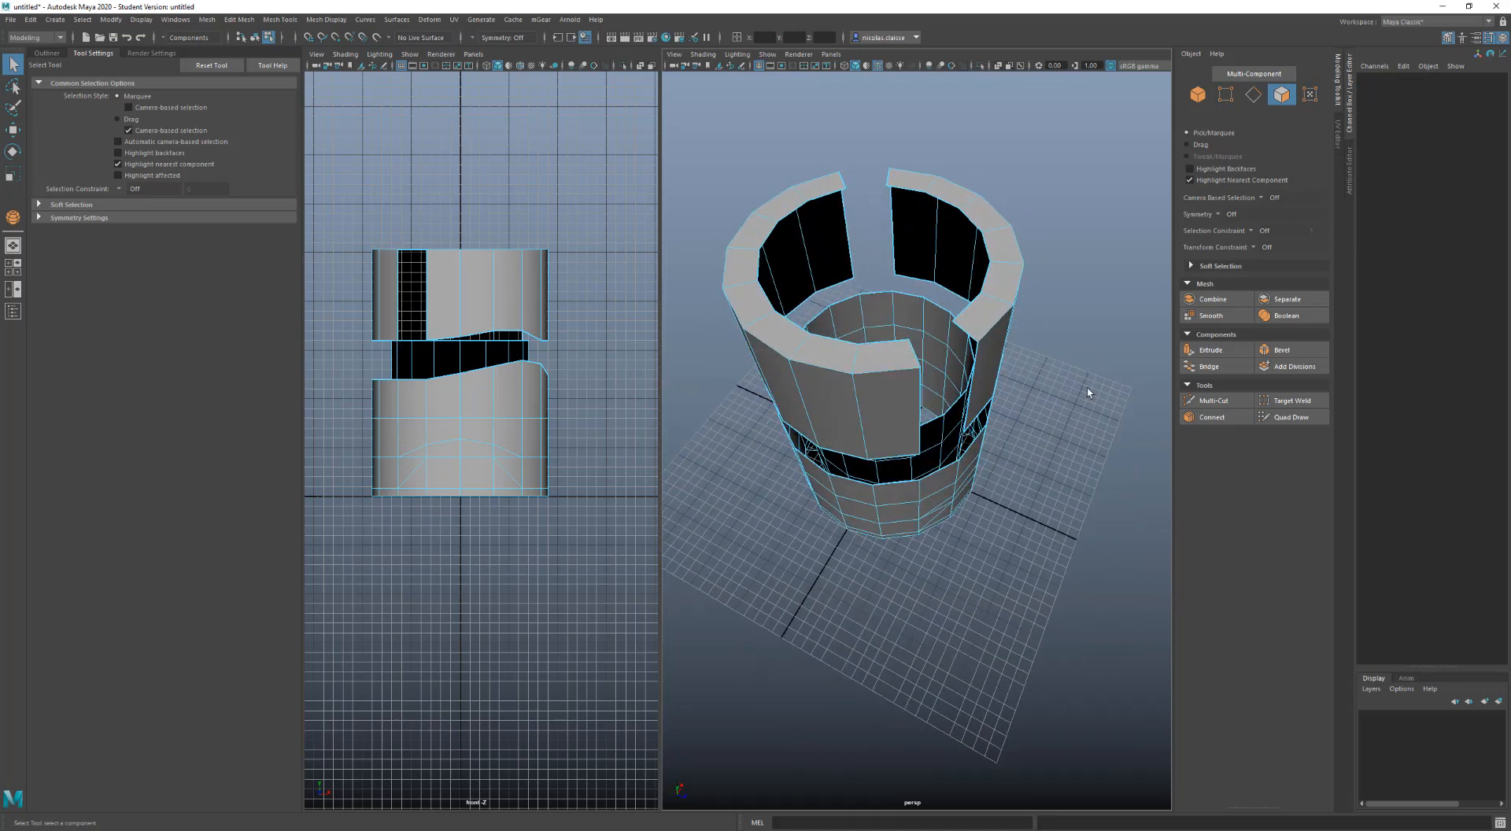
Set the selection constraint to Shell and select the faces of the upper ring's right half, the lower pipe and the left half one by one
right_click(934, 321)
right_click_drag(935, 321, 1079, 268)
left_click(1251, 230)
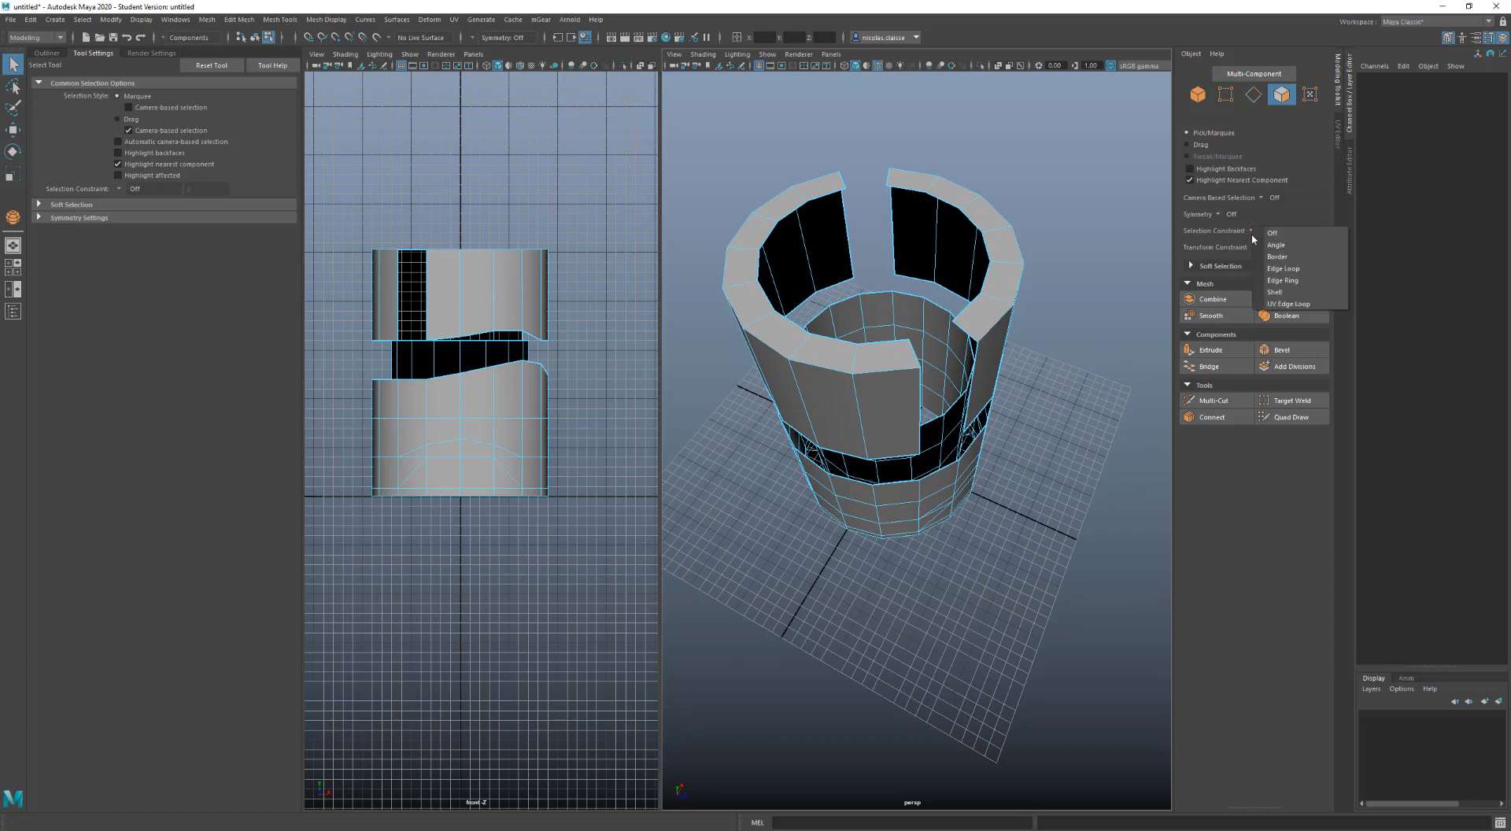
left_click(1275, 292)
left_click(1020, 255)
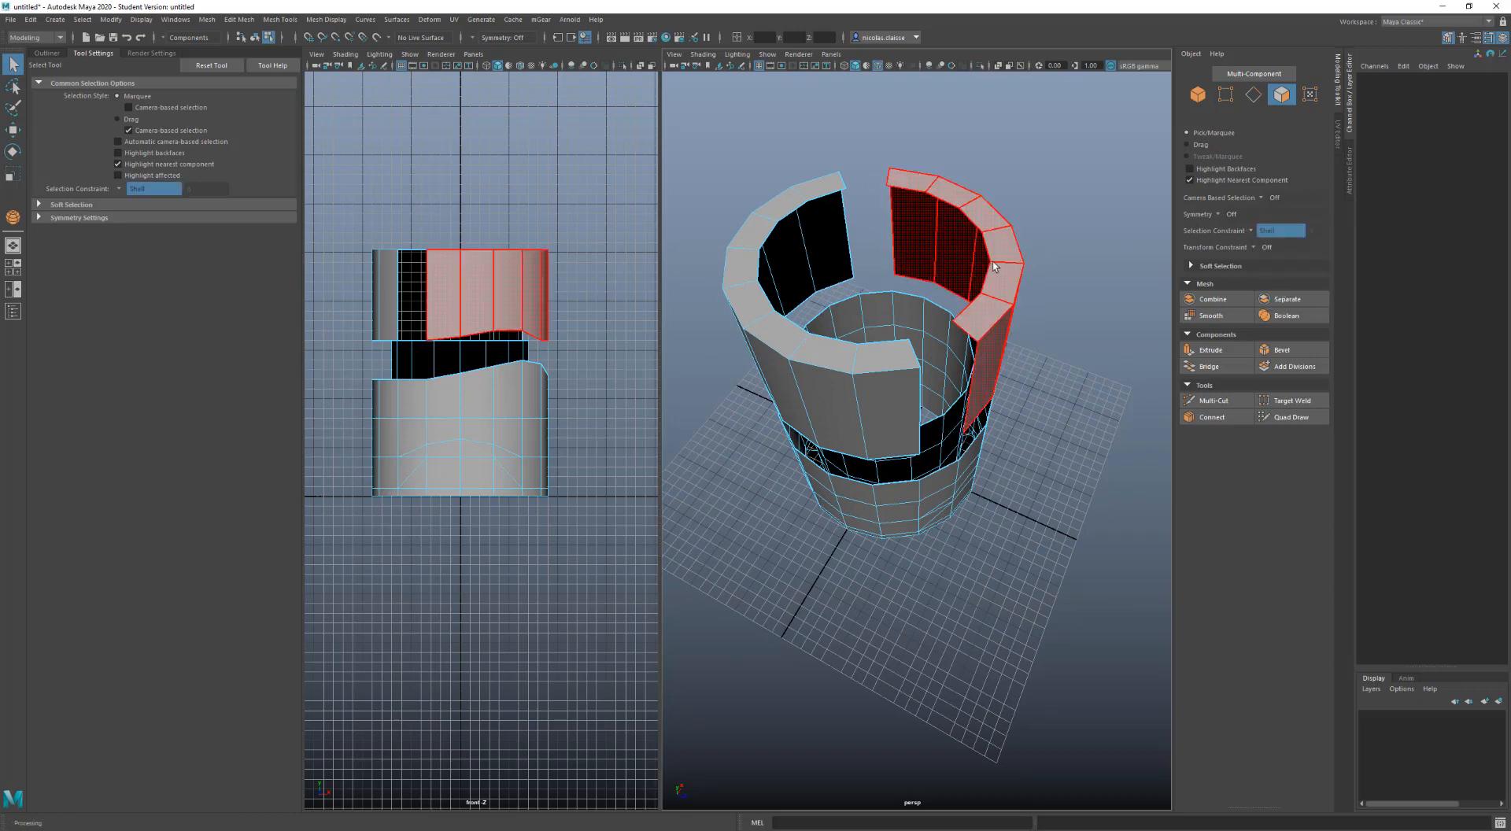
left_click(861, 311)
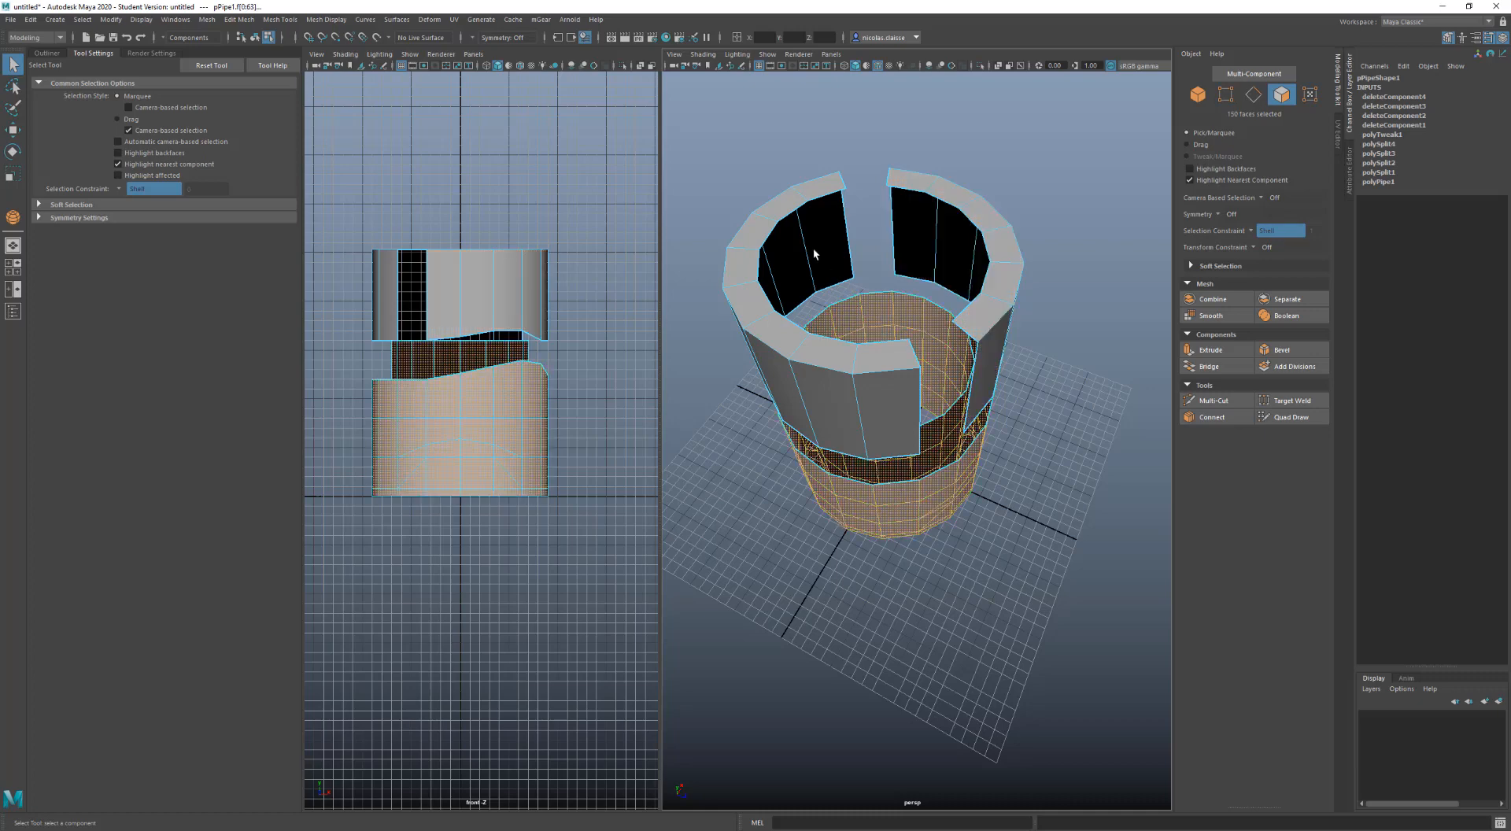
left_click(805, 241)
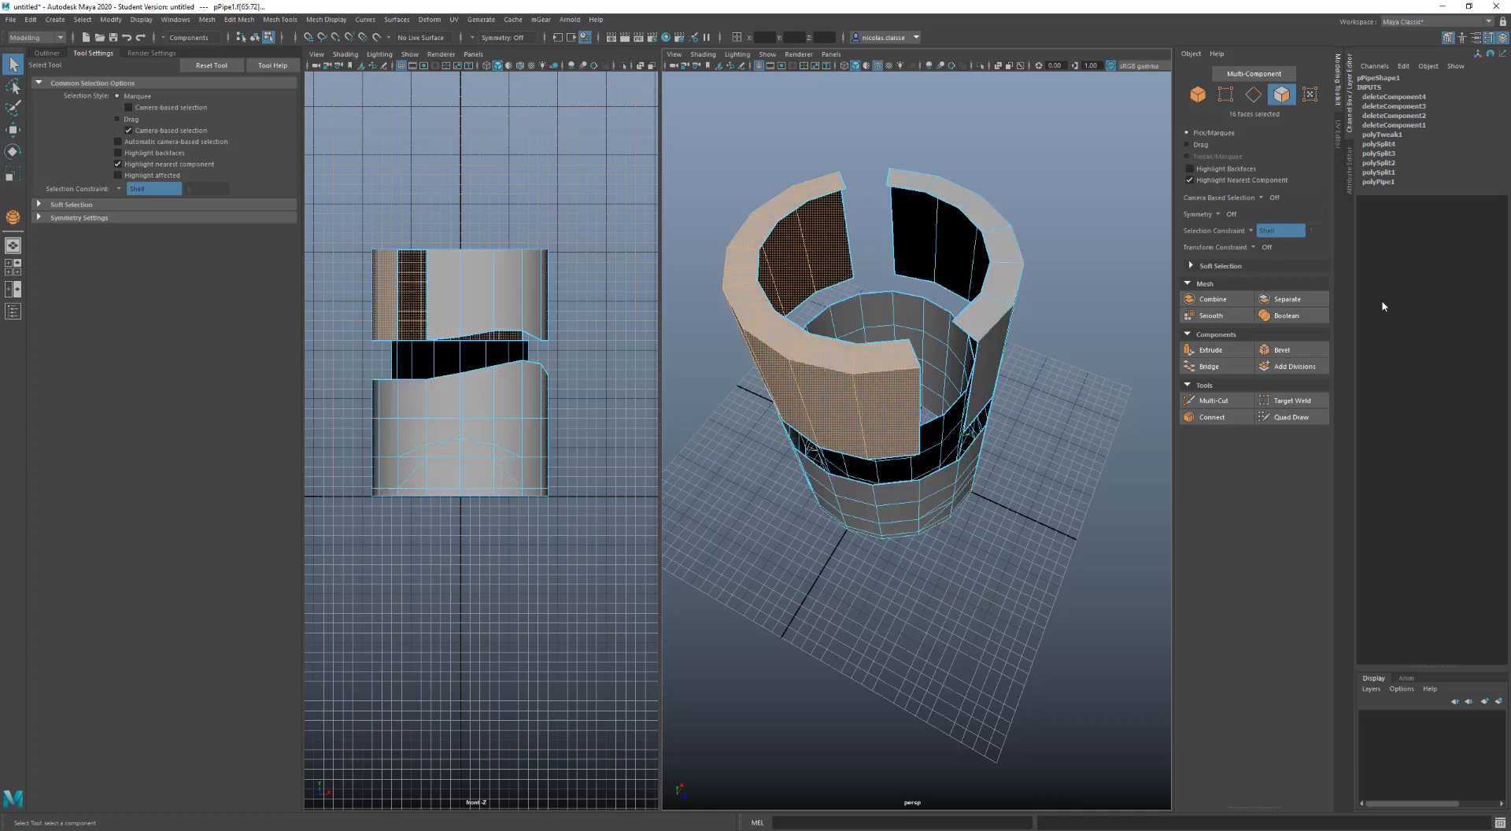
Turn the selection constraint off and select each of the three separate pieces as a whole from a single face
left_click(1254, 231)
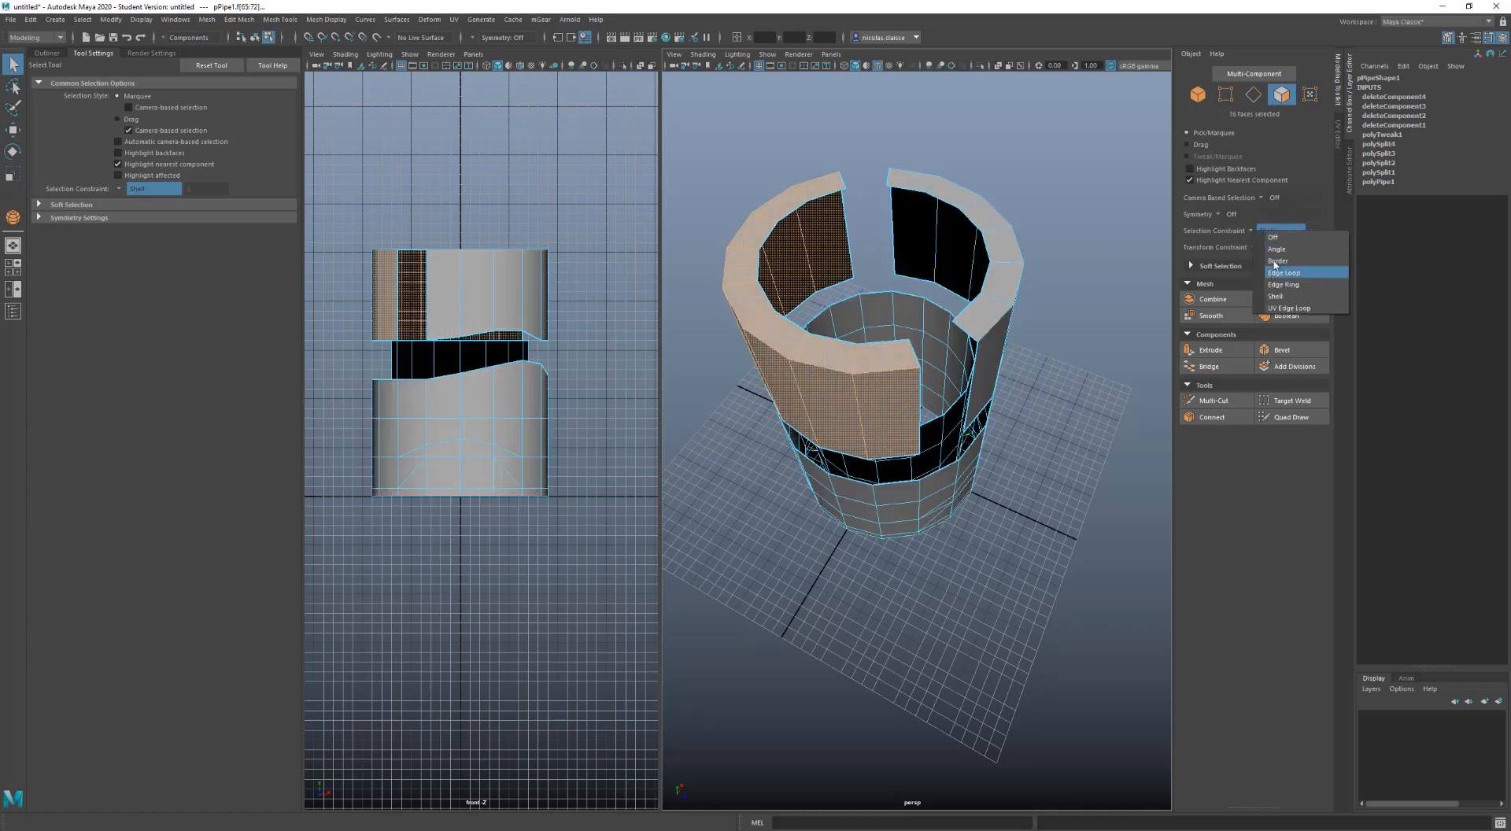
left_click(1274, 238)
left_click(1130, 231)
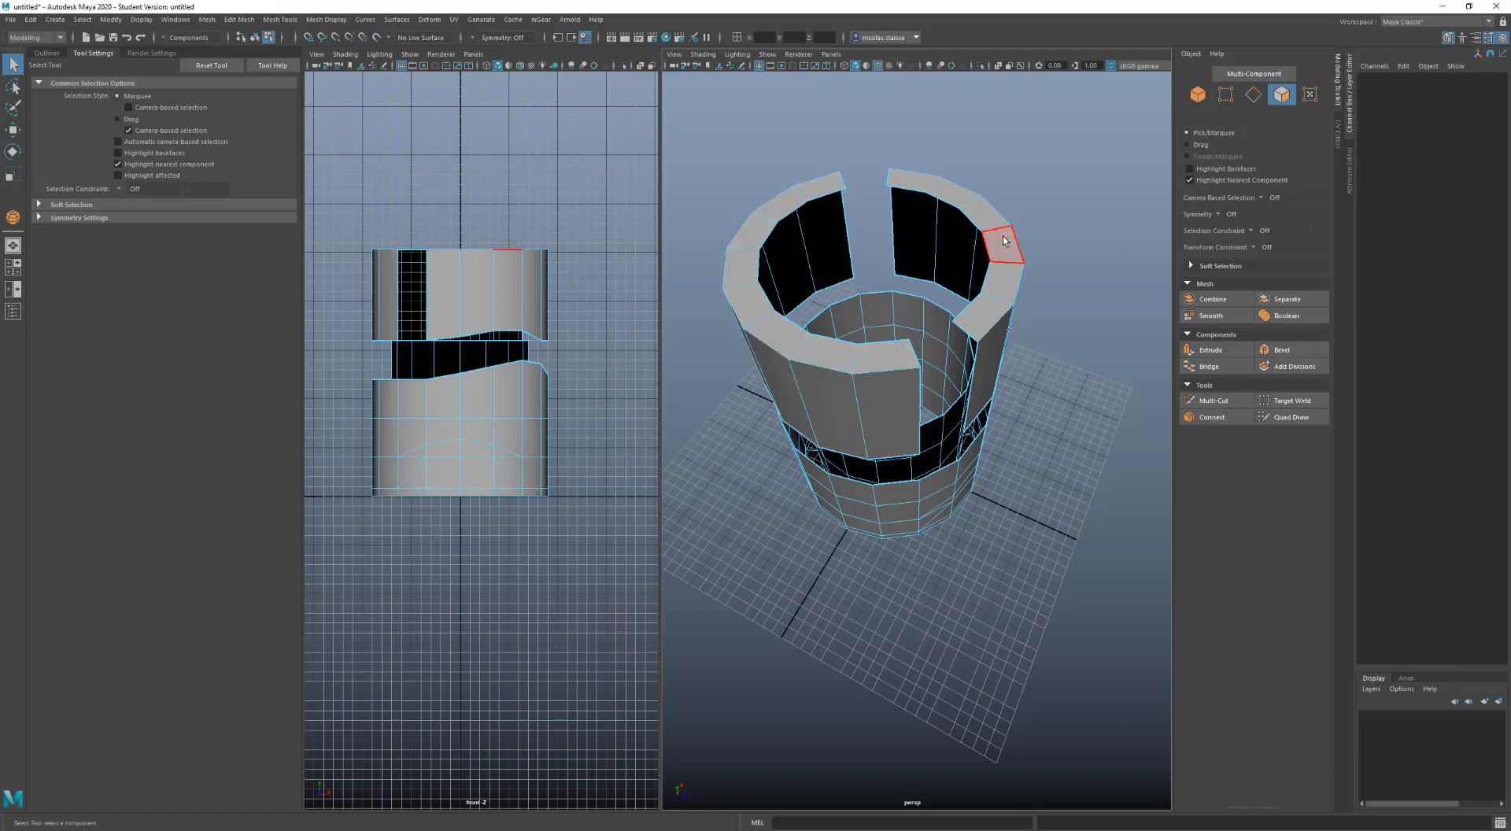
double_click(1004, 241)
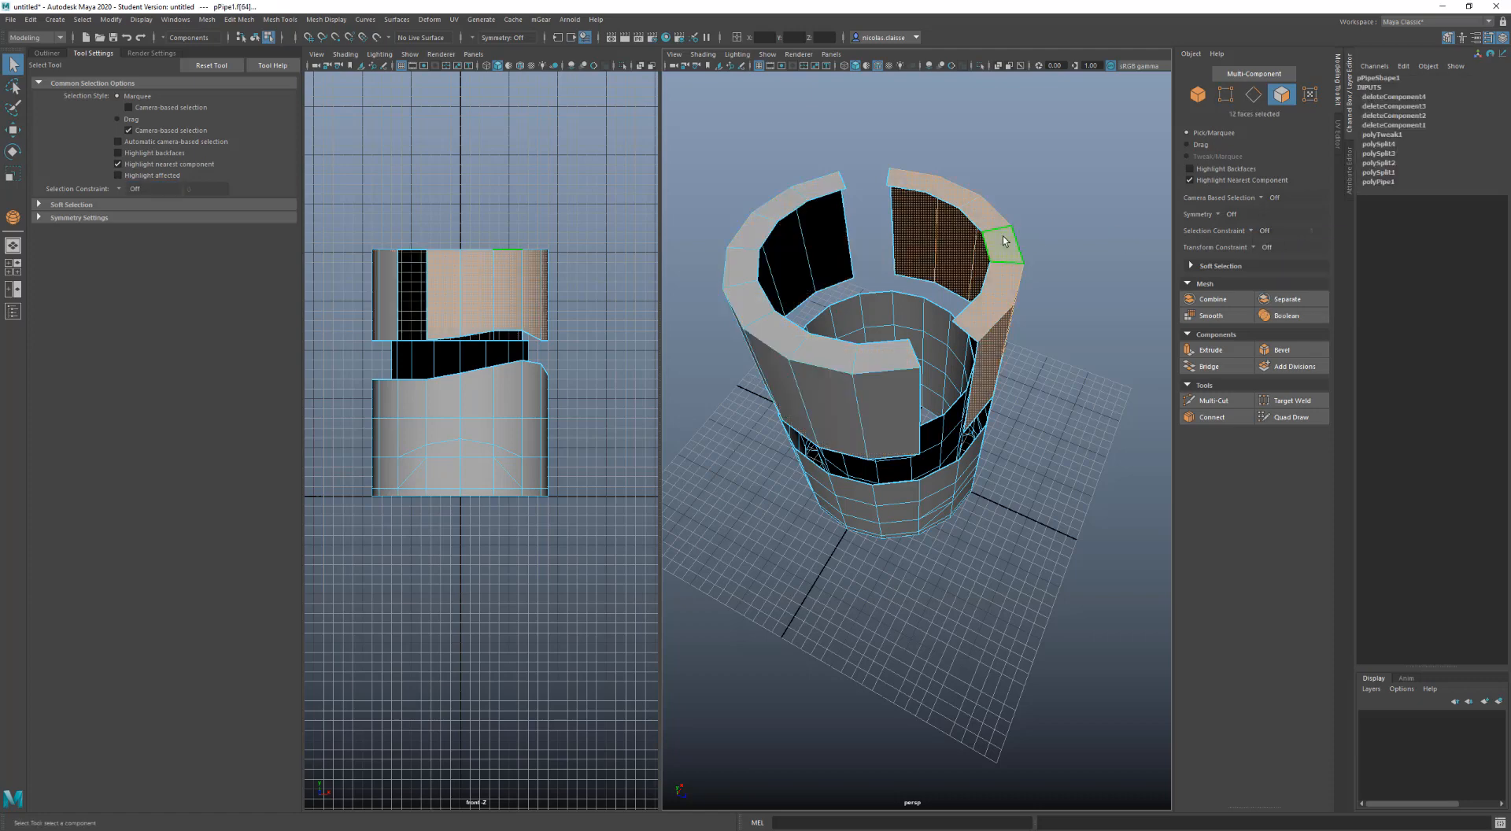
double_click(807, 214)
double_click(920, 315)
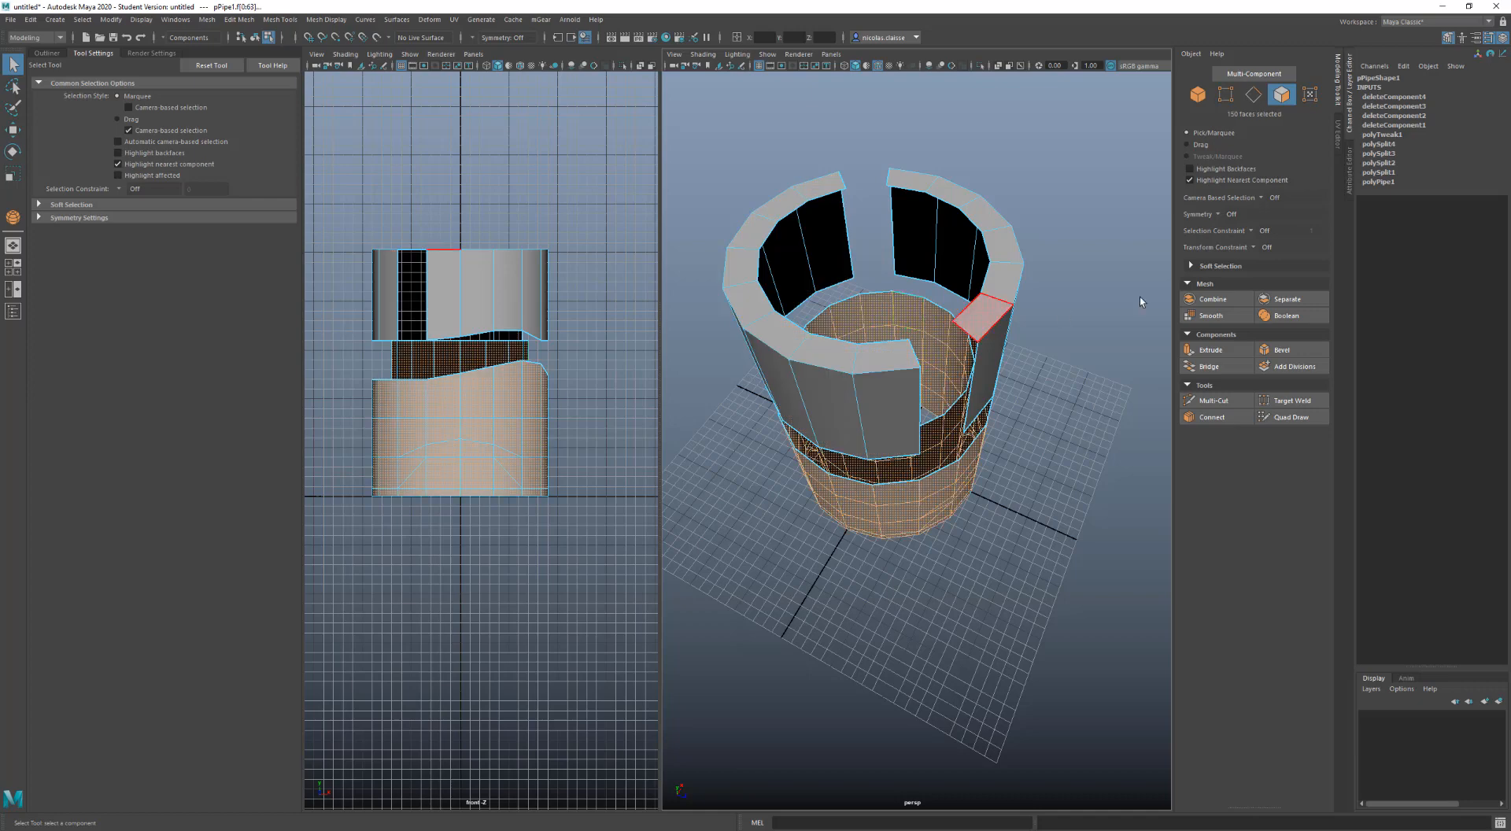
Set the selection constraint to Angle and select the flat rim faces on the upper ring's right half
left_click(1251, 232)
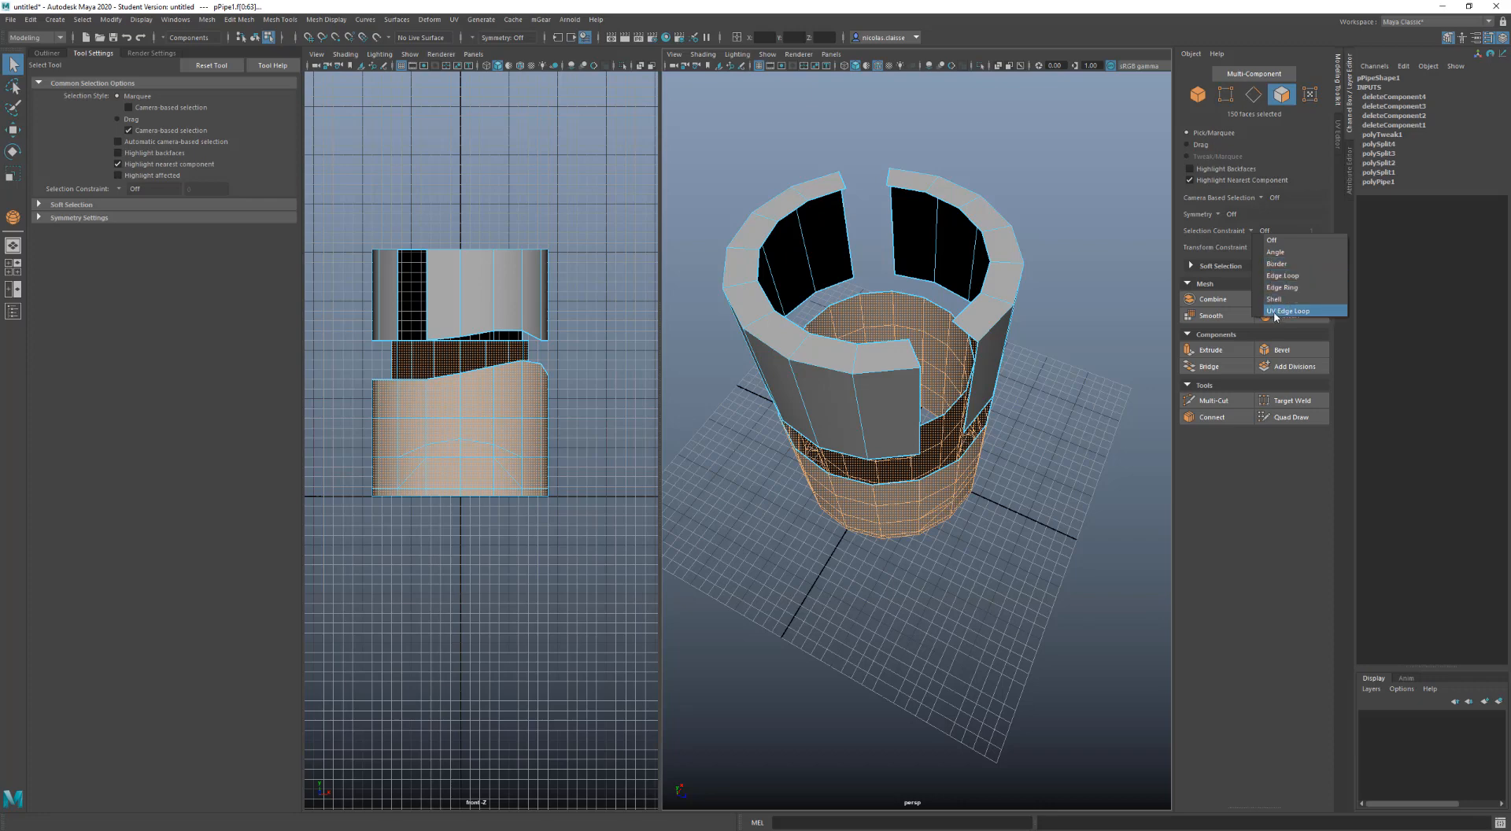
left_click(1284, 257)
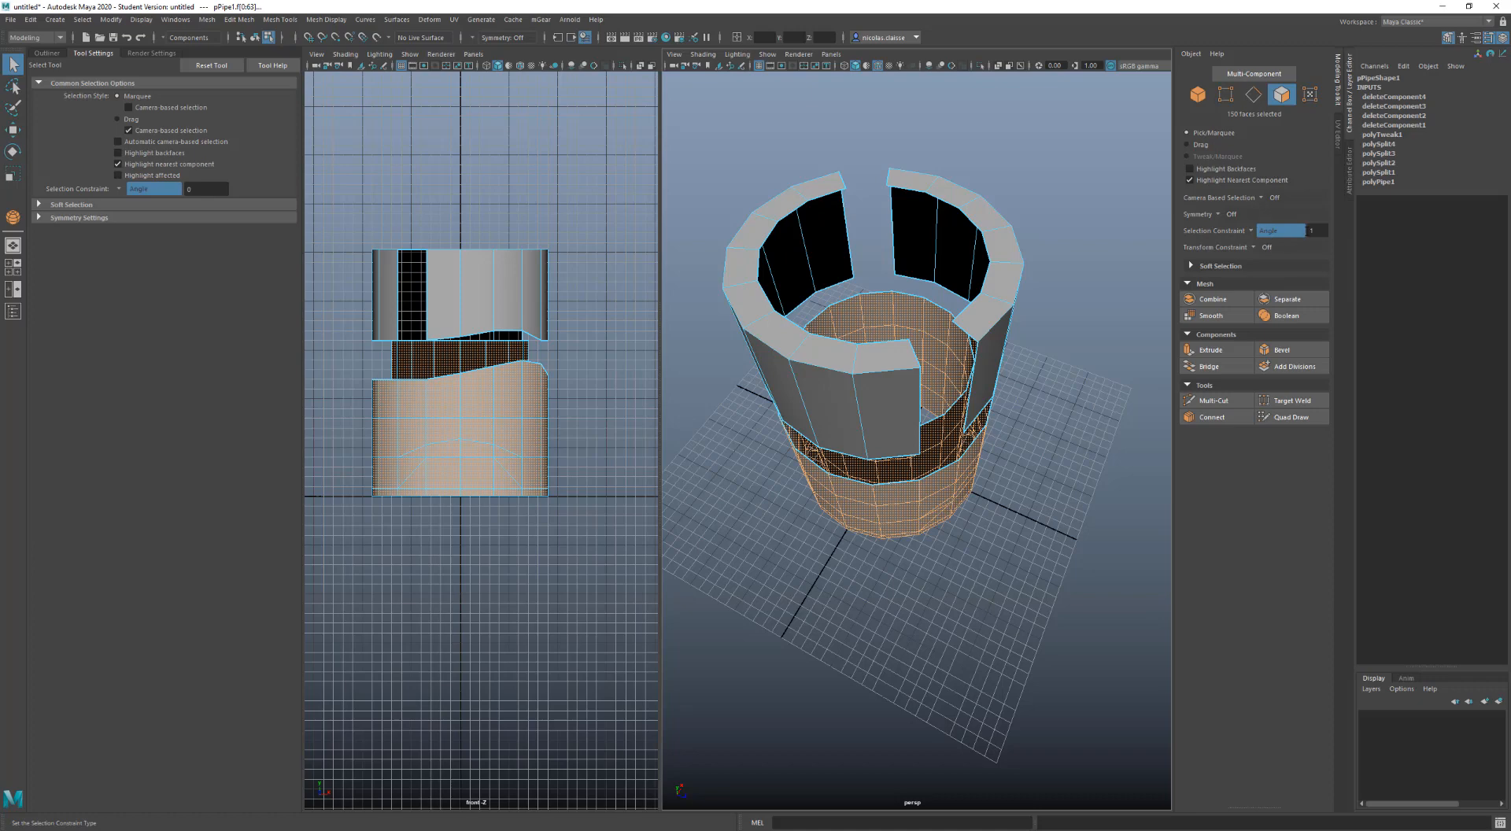
left_click(1249, 232)
left_click(1260, 236)
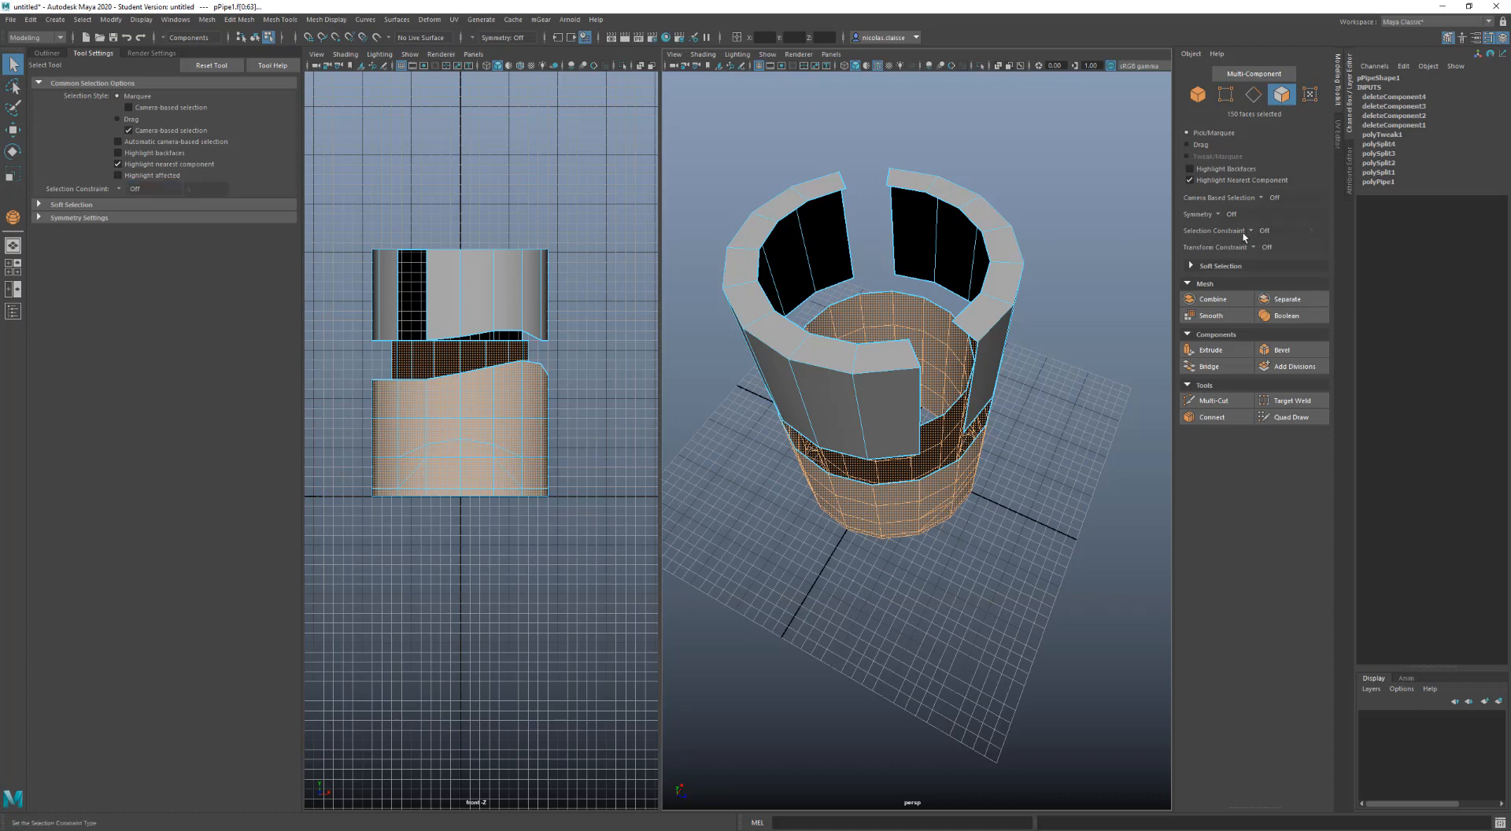
left_click(1252, 233)
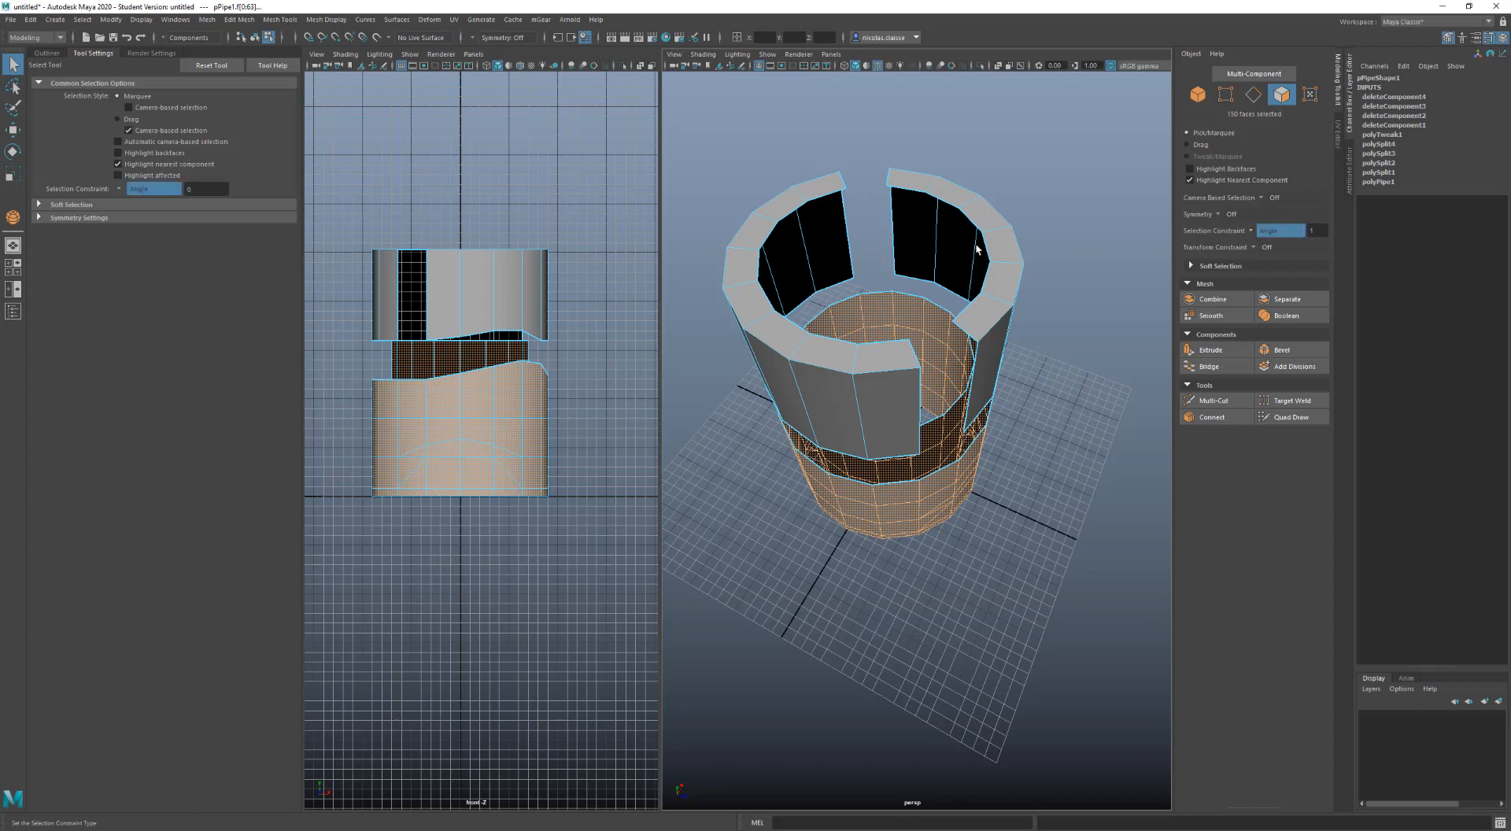
left_click(955, 207)
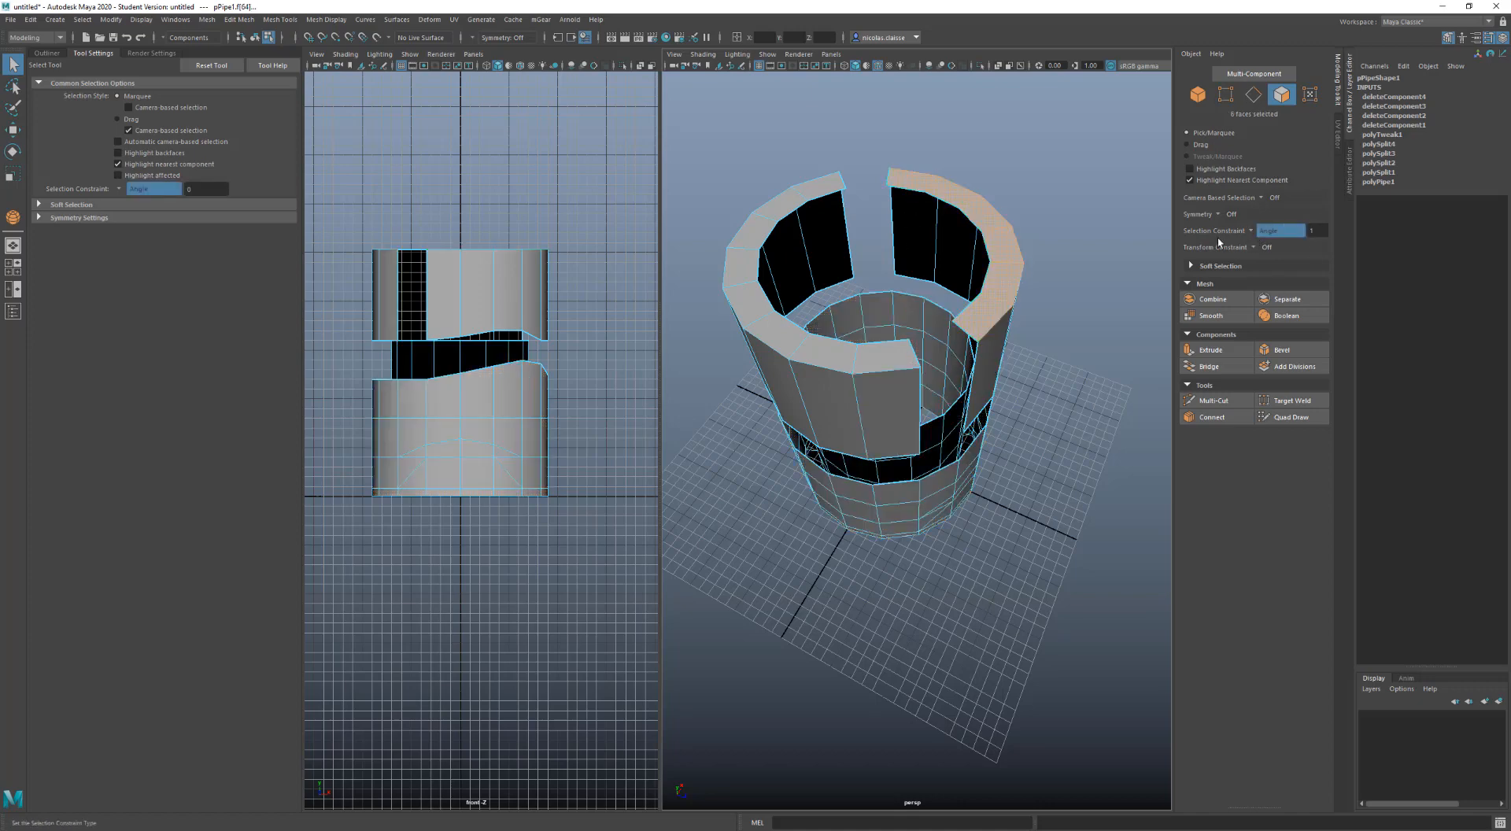
Turn the selection constraint off and select all connected faces of the upper ring's left half
left_click(1253, 230)
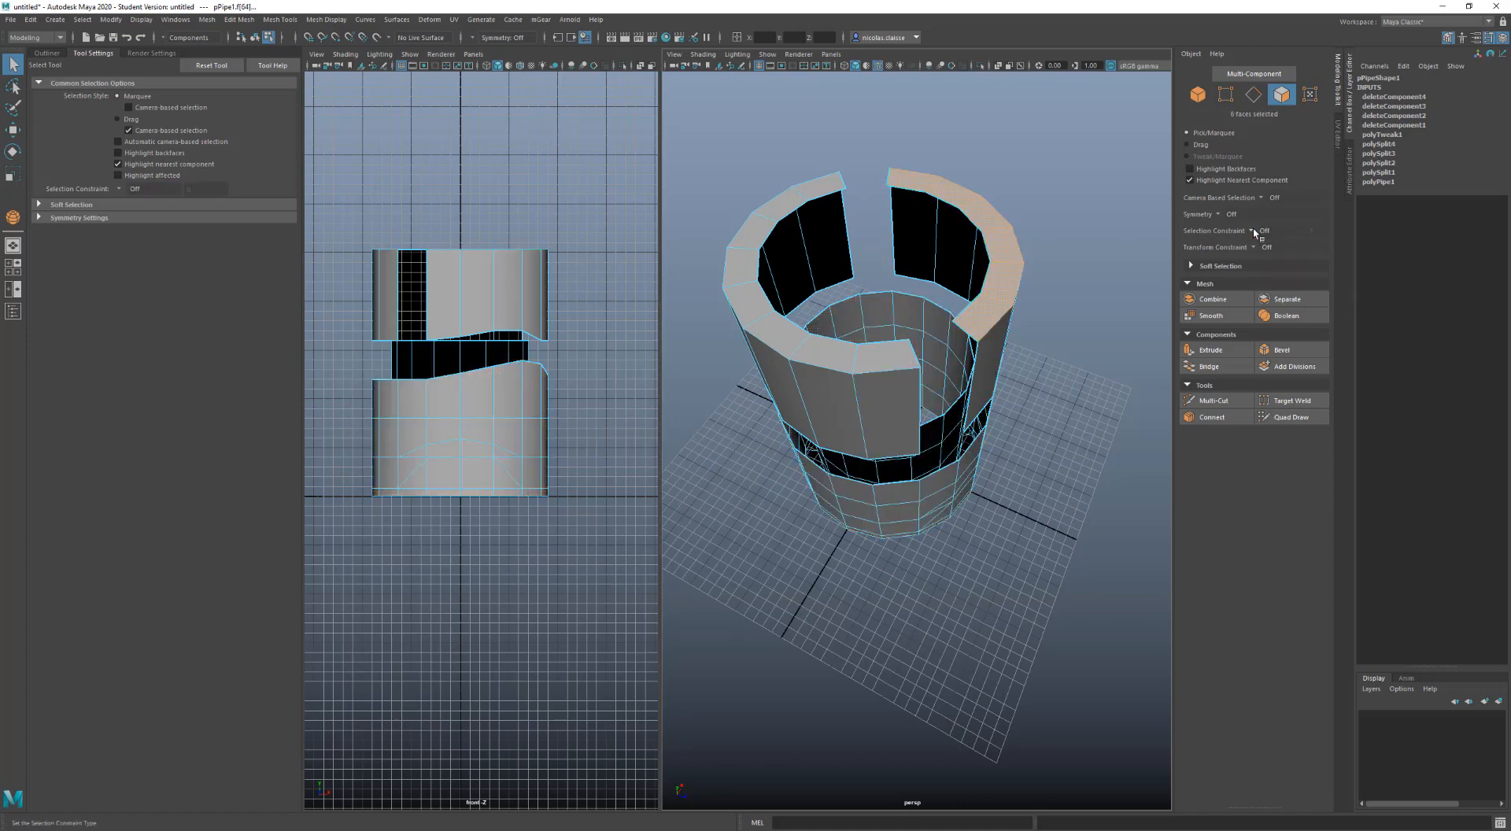
left_click_drag(958, 358, 944, 354, "alt")
left_click(872, 326)
double_click(872, 327)
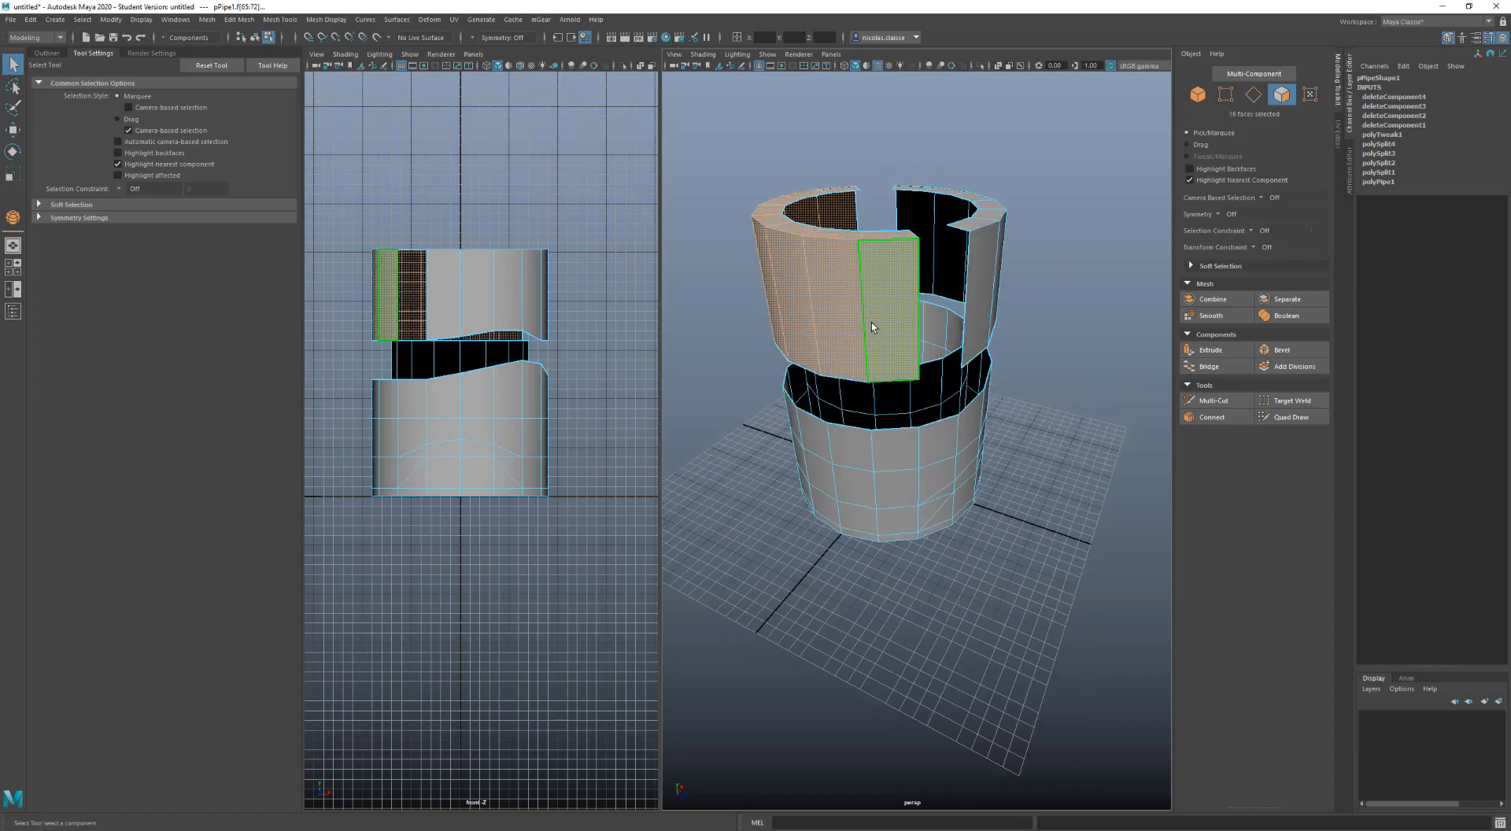
Switch to edge selection, select the border edges of the upper ring's left half and add those of its right half
left_click_drag(900, 347, 899, 330, "alt")
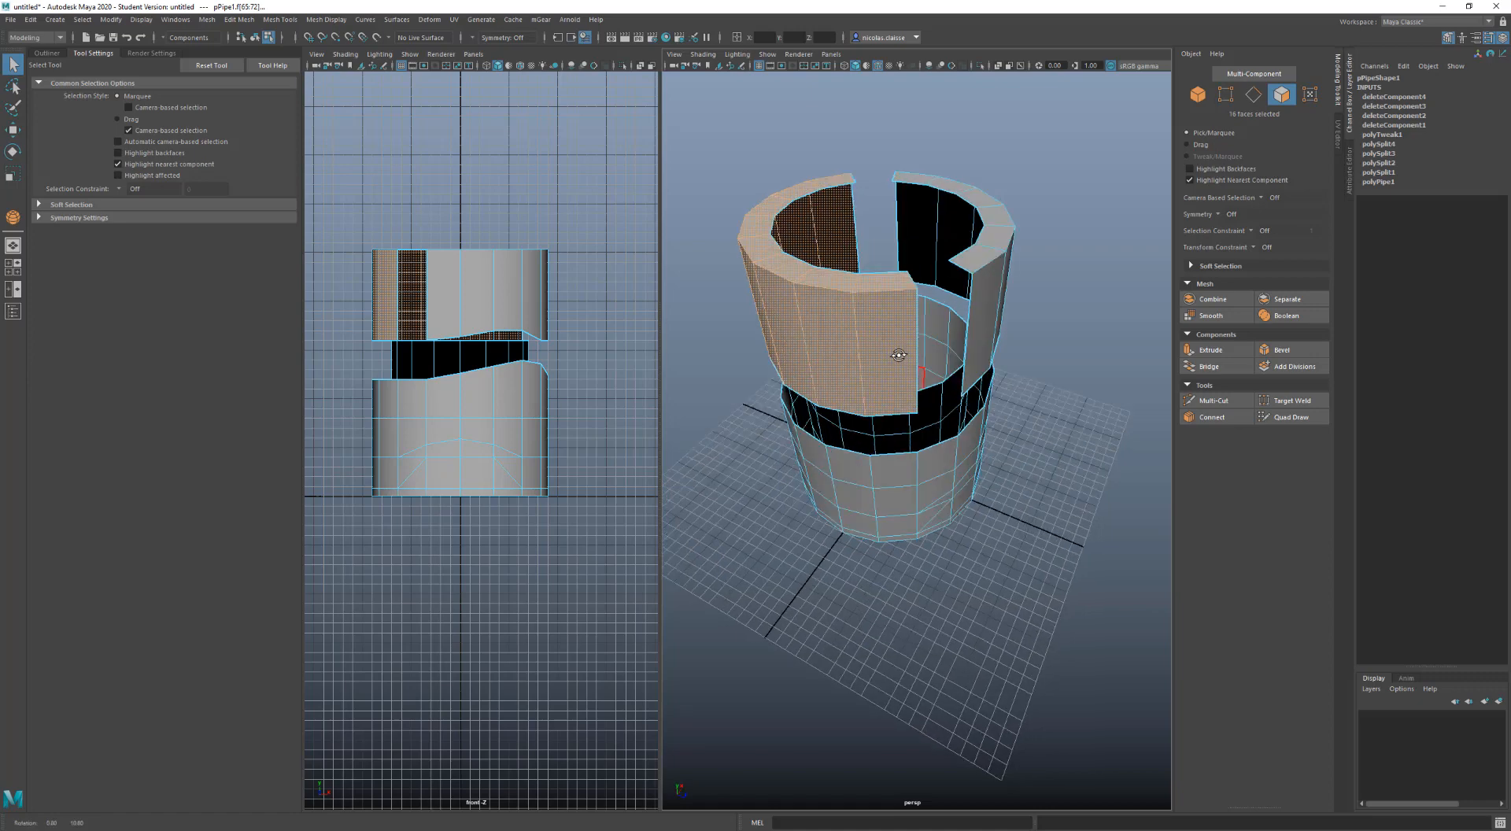
mouse_move(899, 329)
right_mouse_down()
mouse_move(872, 334)
mouse_move(888, 305)
right_mouse_up()
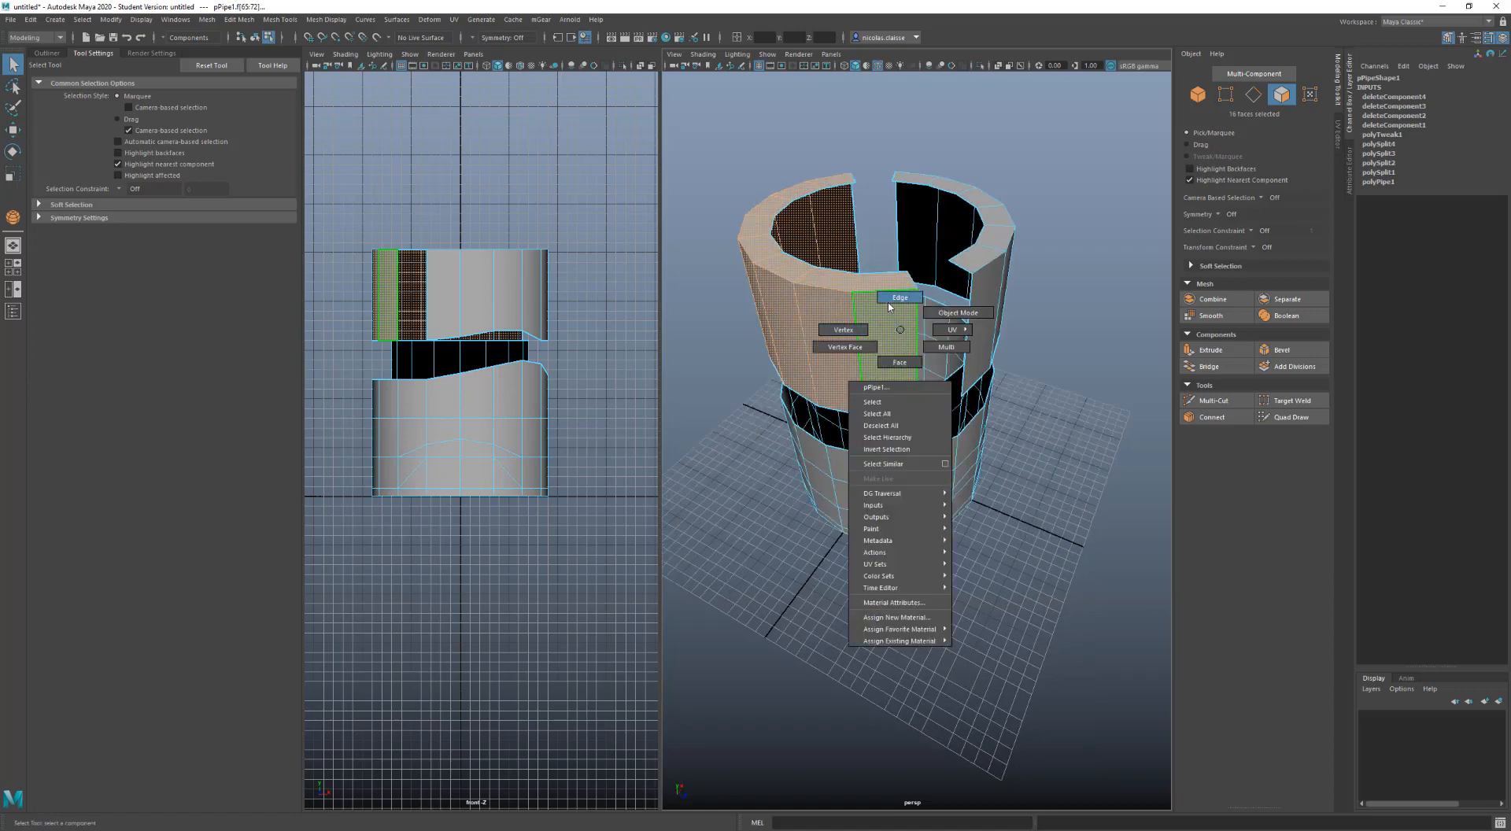
right_click_drag(888, 306, 888, 303)
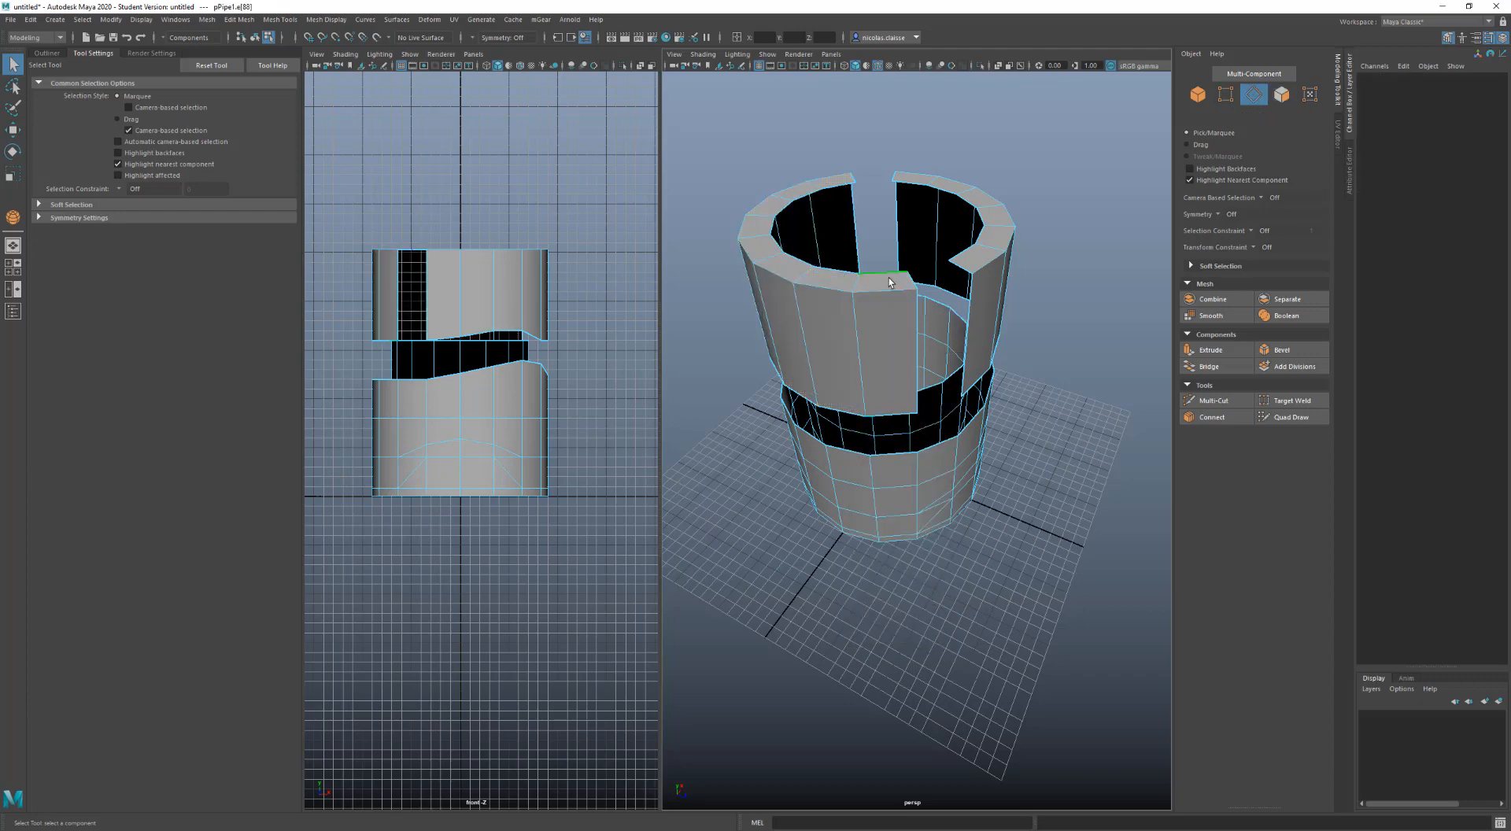
double_click(883, 274)
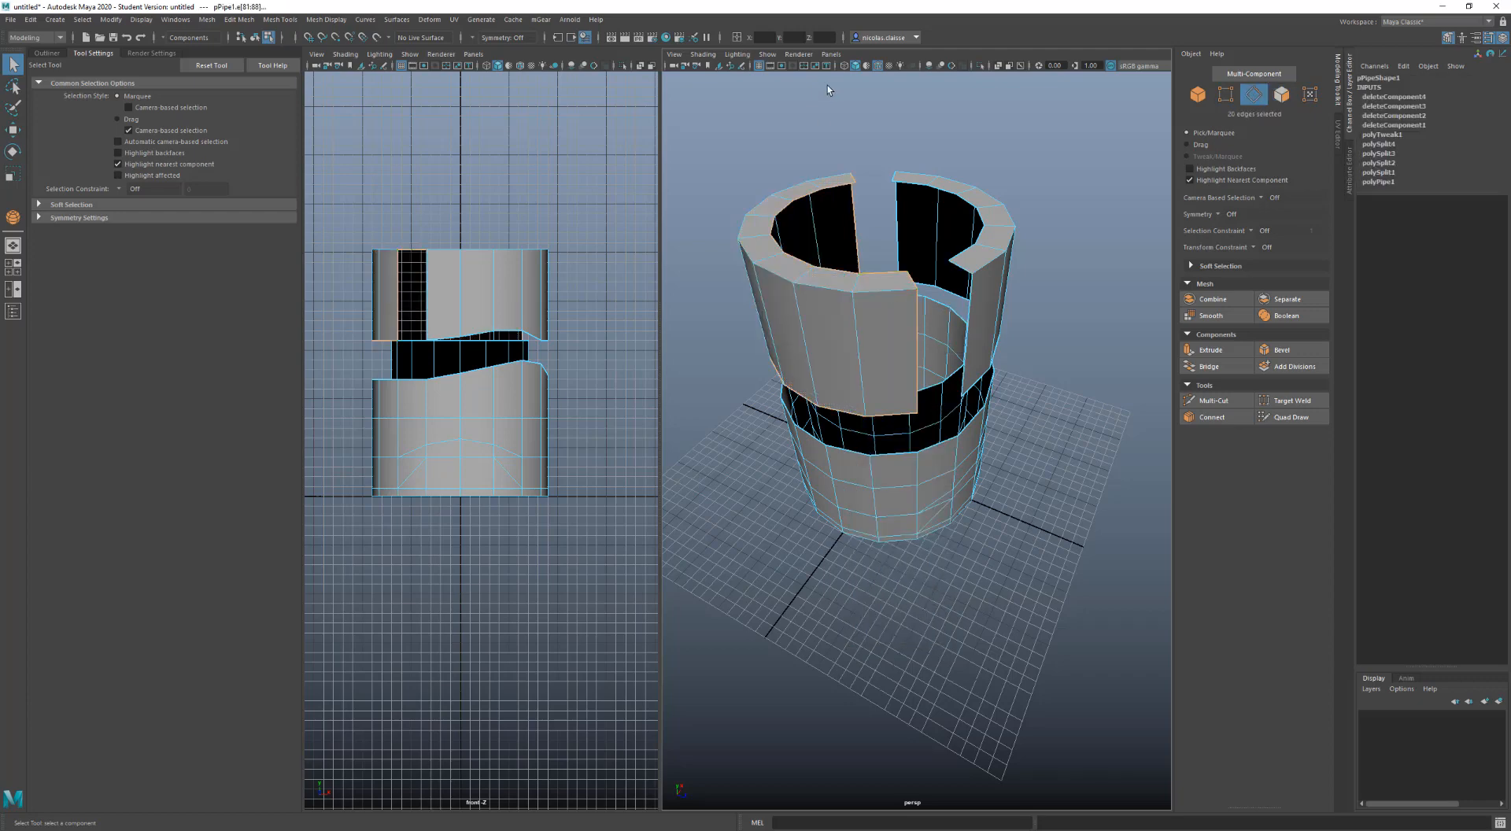
double_click(973, 303, "shift")
left_click_drag(975, 354, 1031, 283, "alt")
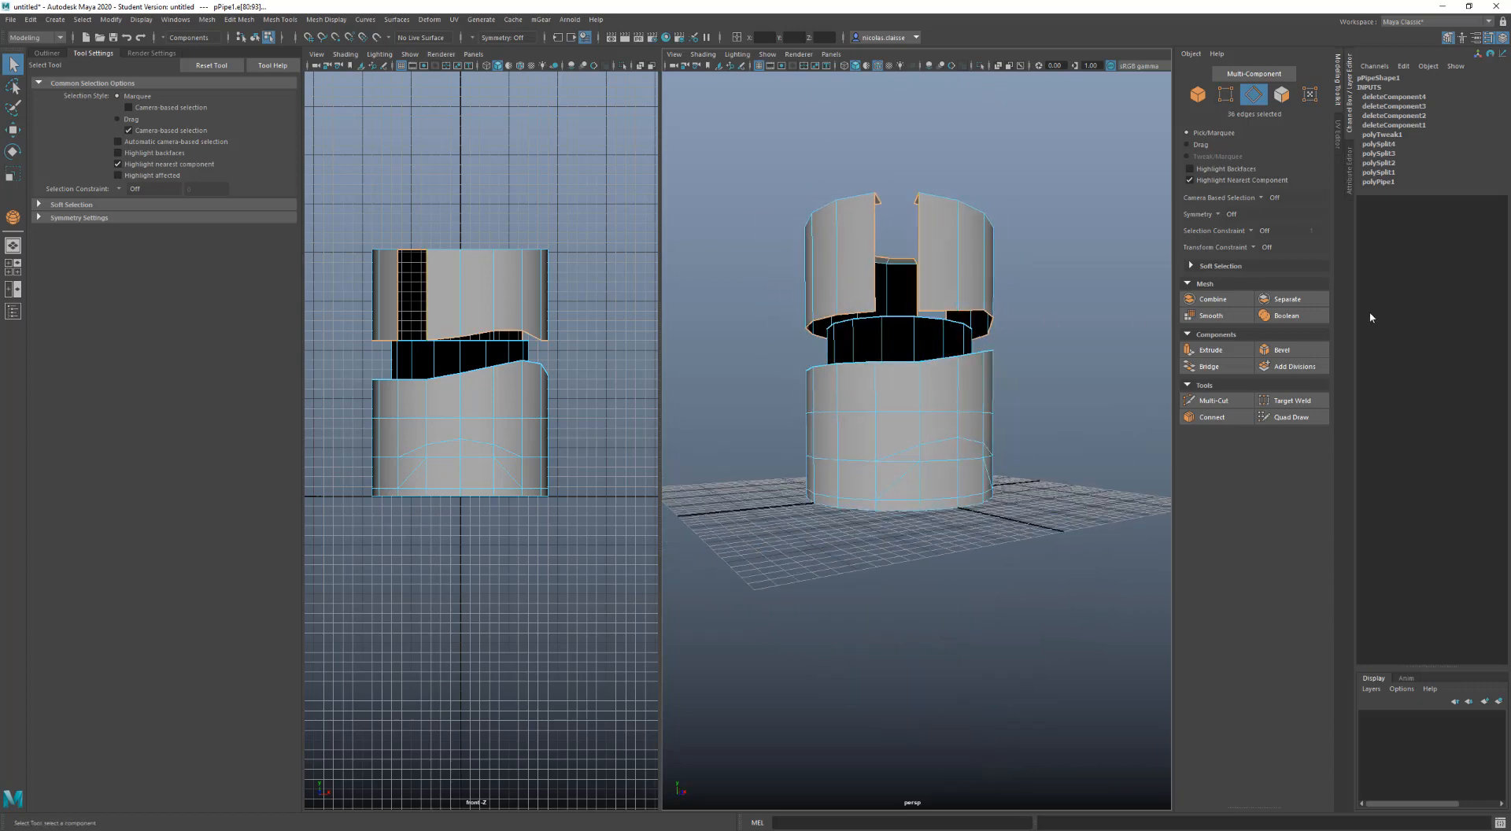
left_click(1251, 232)
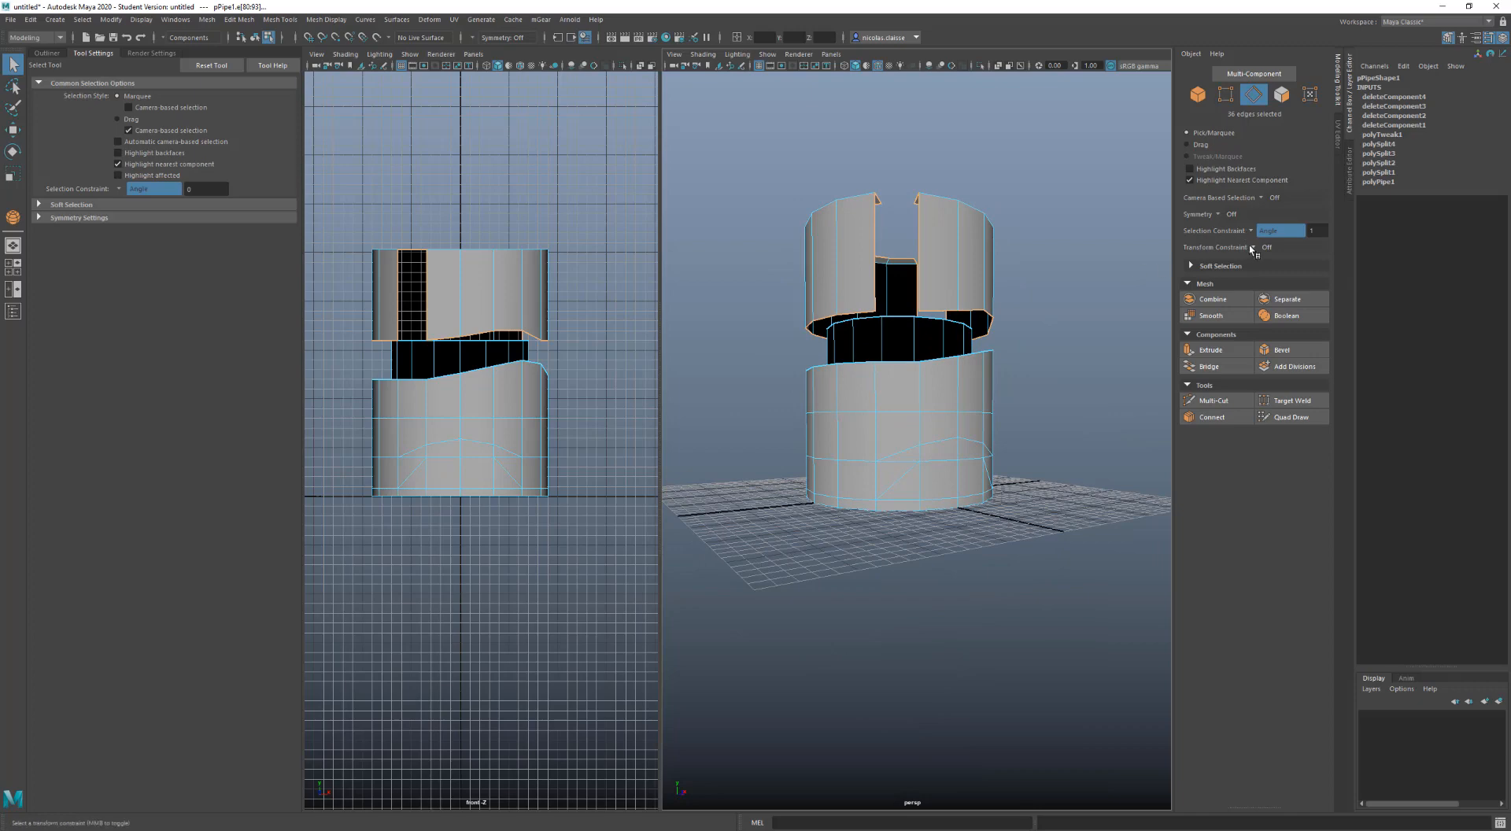
left_click(1252, 234)
left_click_drag(1035, 396, 1039, 406, "alt")
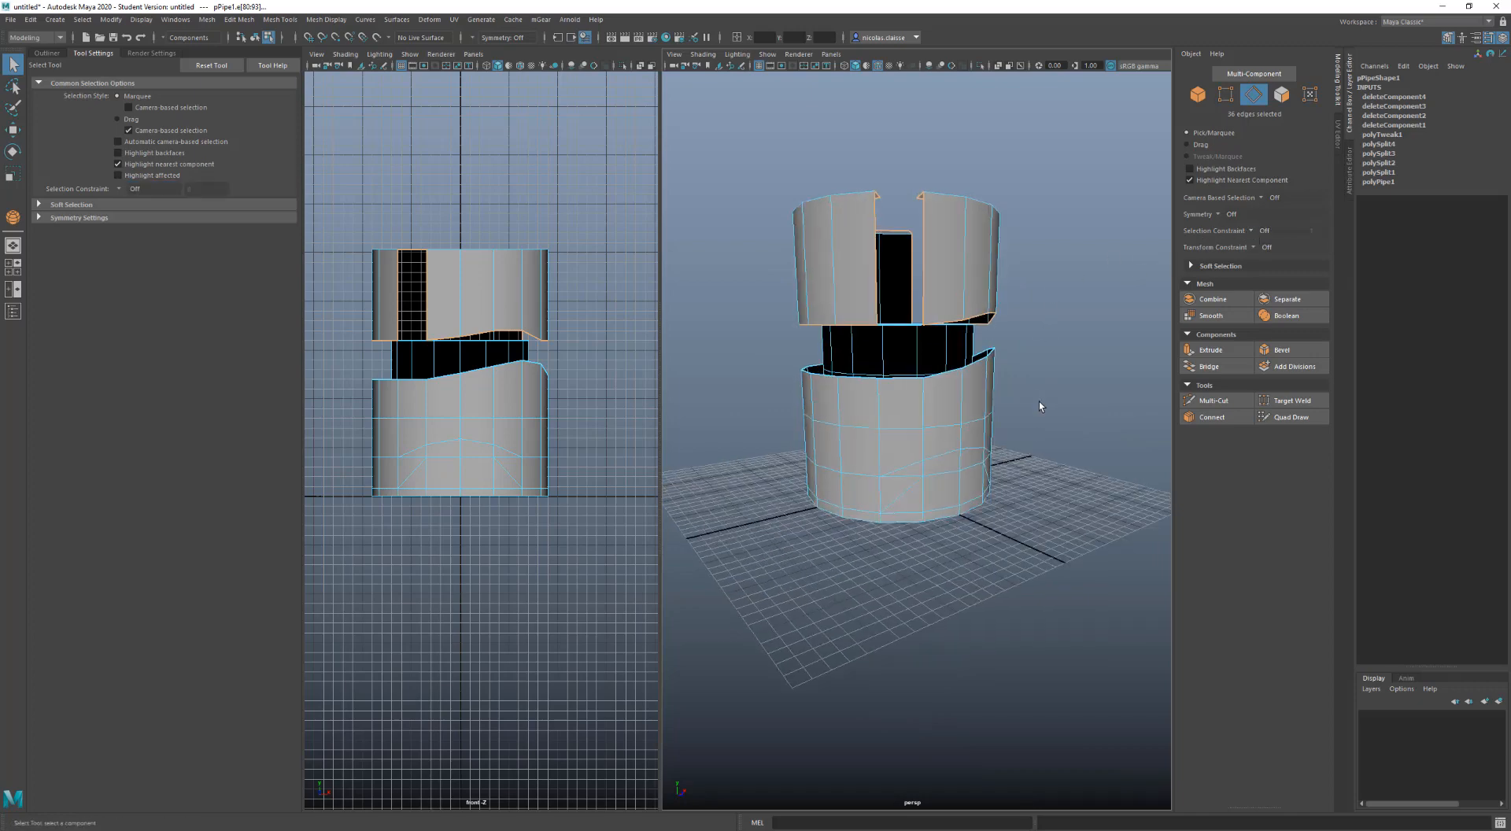
Undo the recent selections and all face deletions back to the complete, uncut pipe
key("ctrl+z")
key("ctrl+z")
key("ctrl+z")
key("ctrl+z")
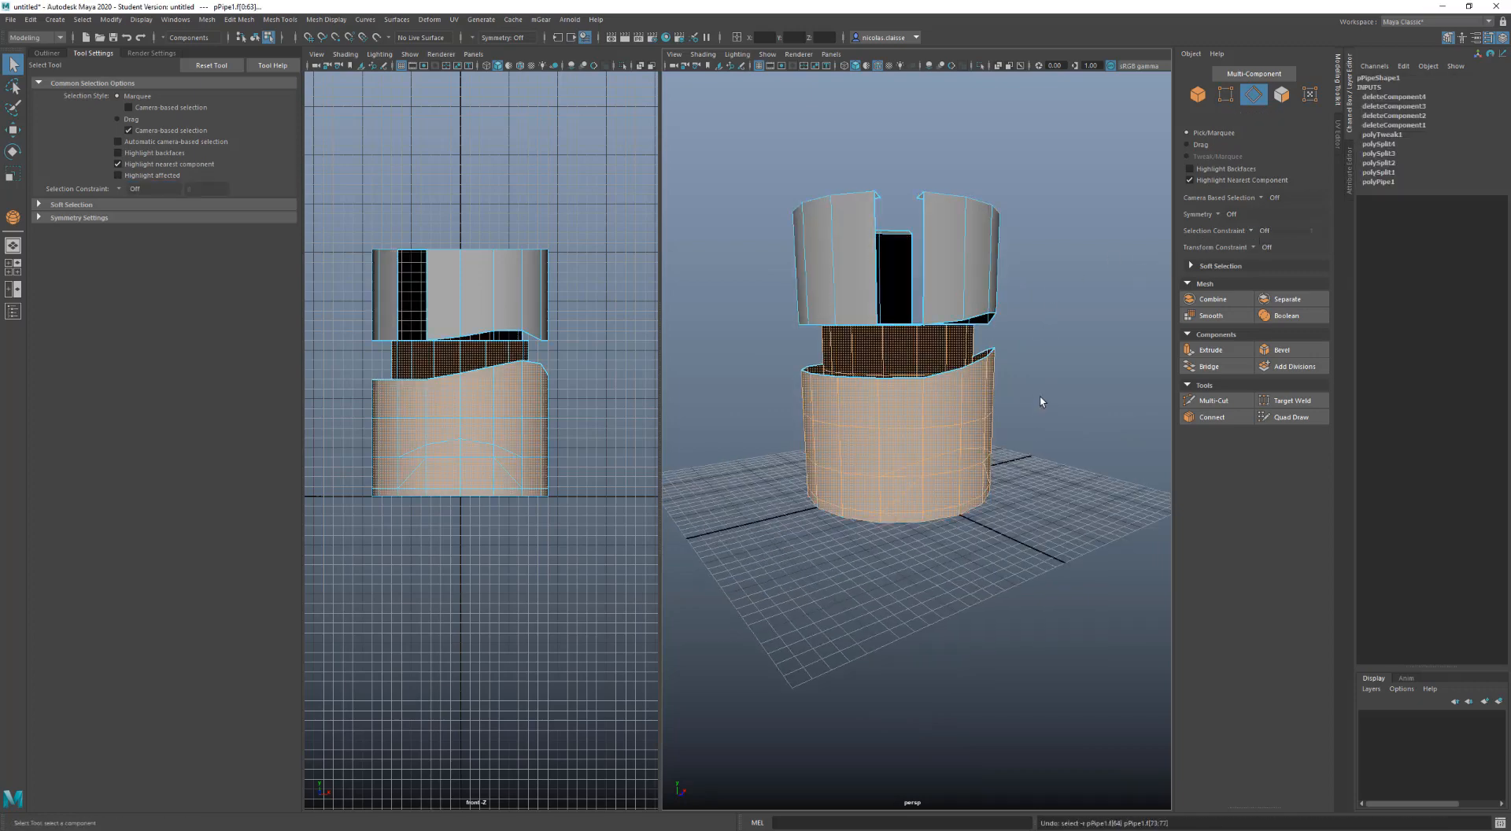
key("ctrl+z")
key("ctrl+z")
key("ctrl+z")
key("ctrl+z")
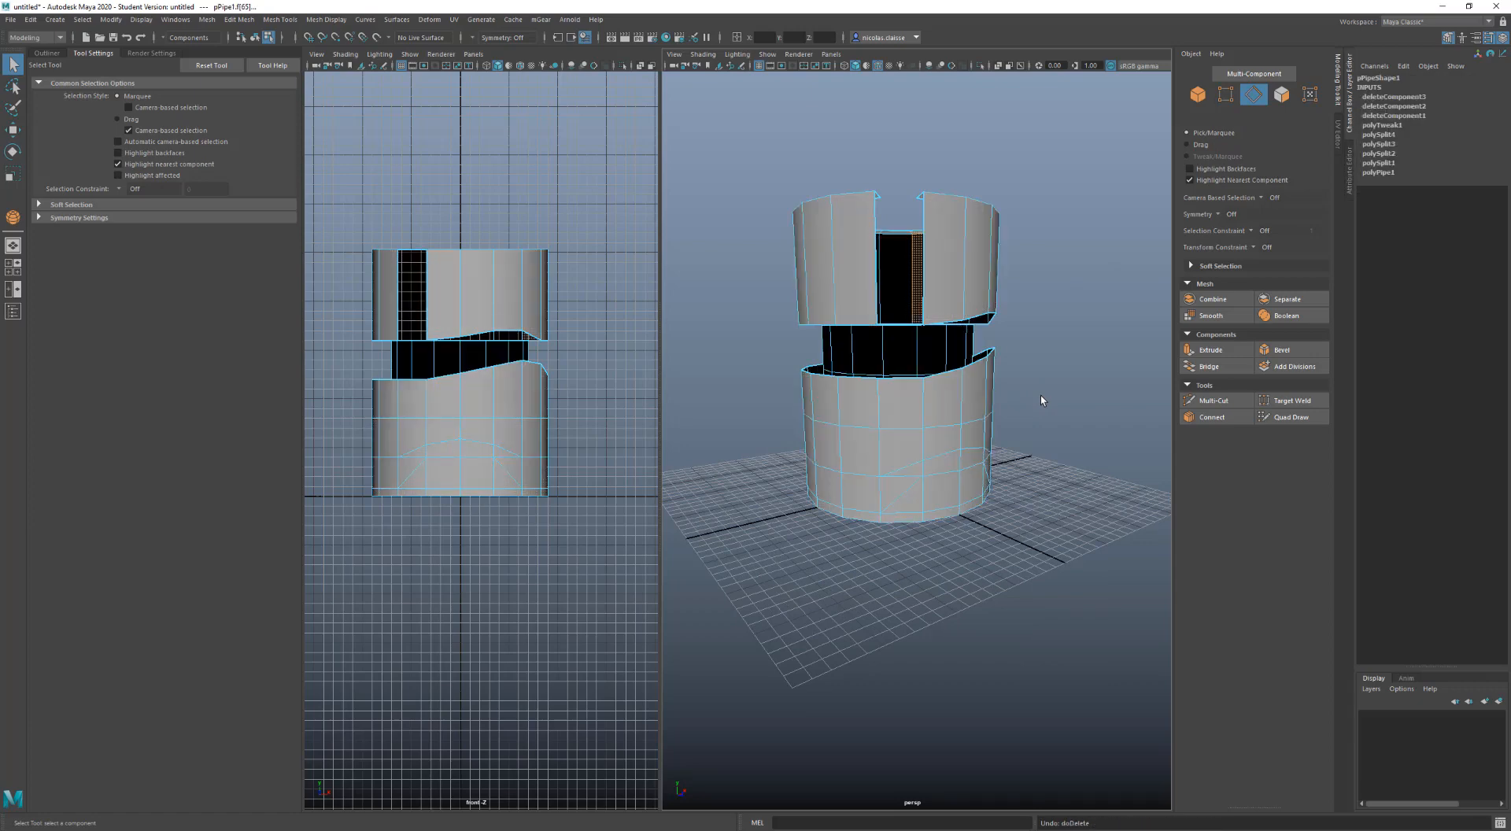
key("ctrl+z")
key("ctrl+z")
key("ctrl+z")
key("ctrl+z")
key("ctrl+z")
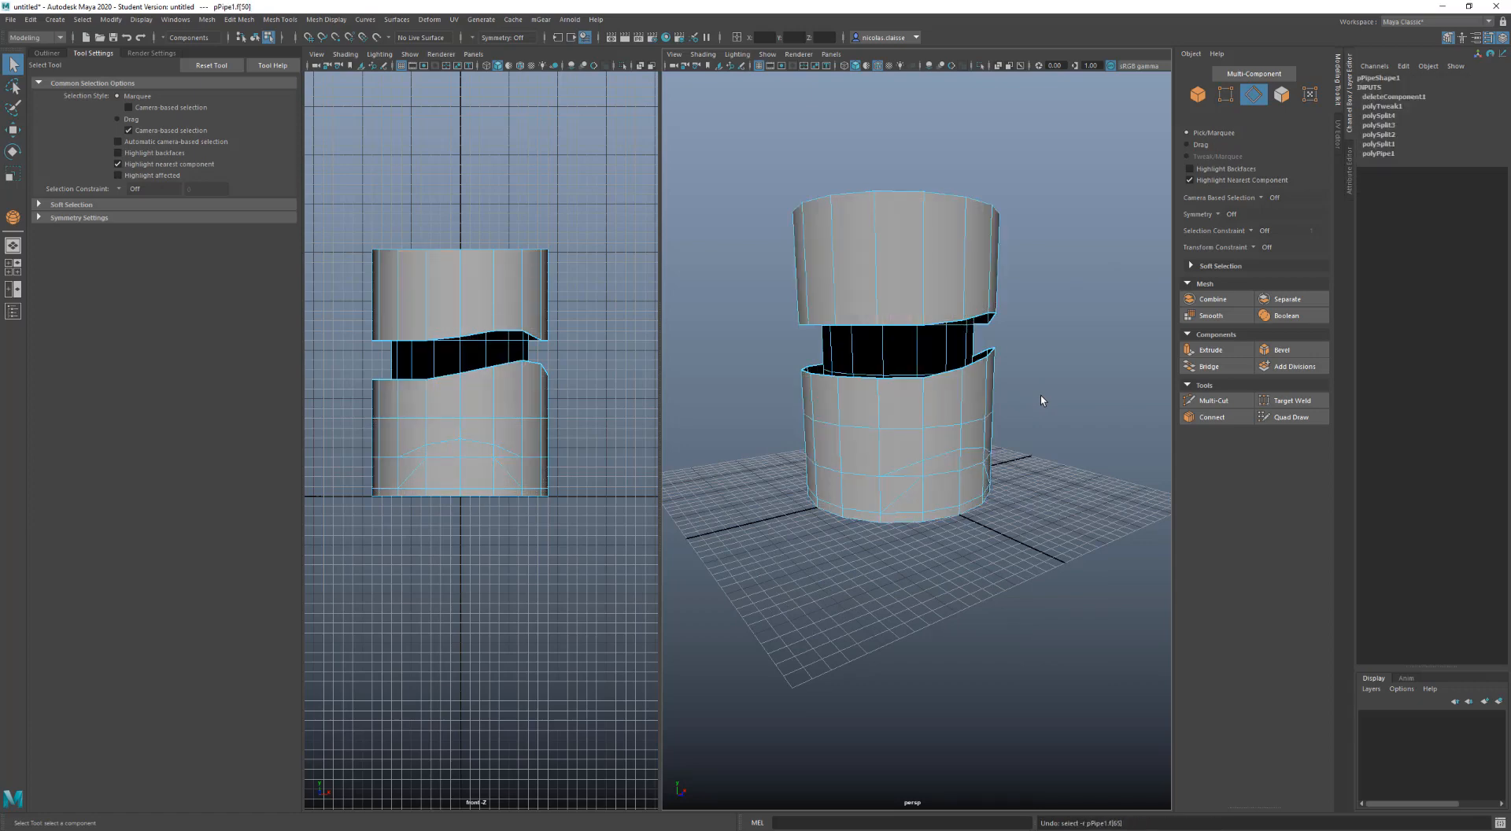
key("ctrl+z")
key("ctrl+z")
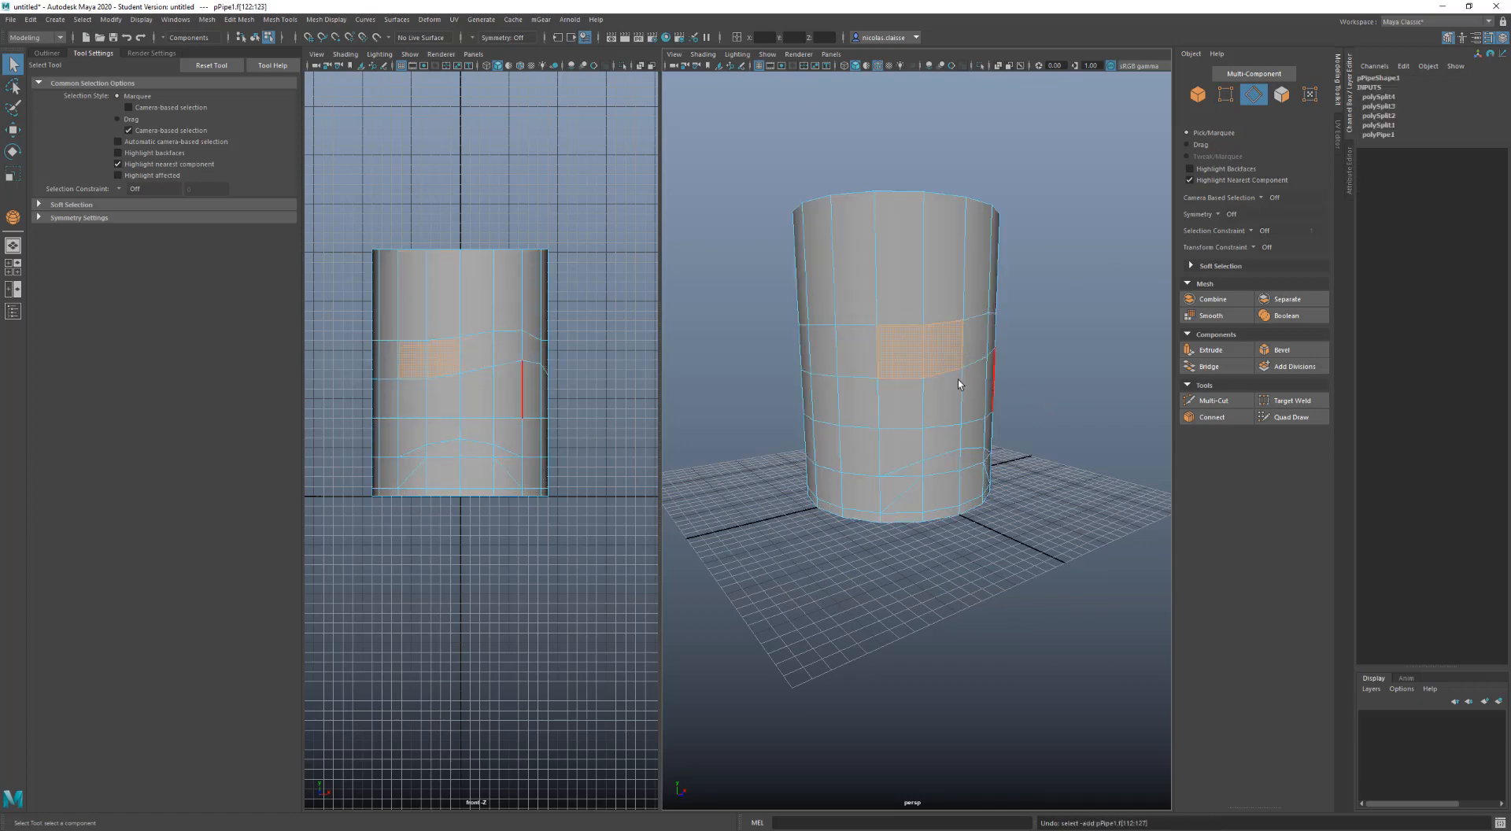
Select one vertical edge on the pipe's outer wall and detach the Select commands as a floating window
left_click_drag(959, 383, 991, 442, "alt")
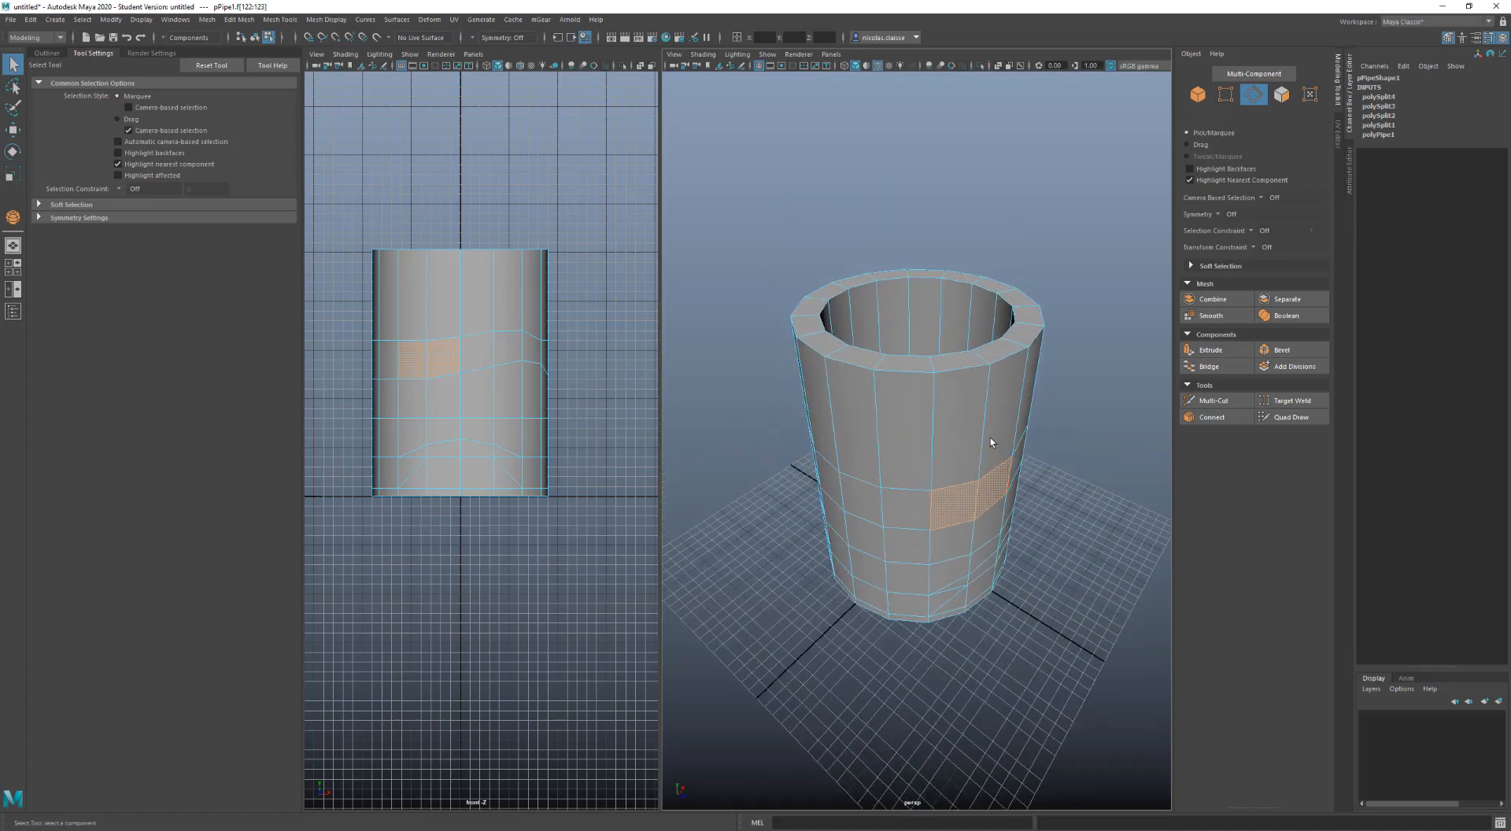
left_click(908, 422)
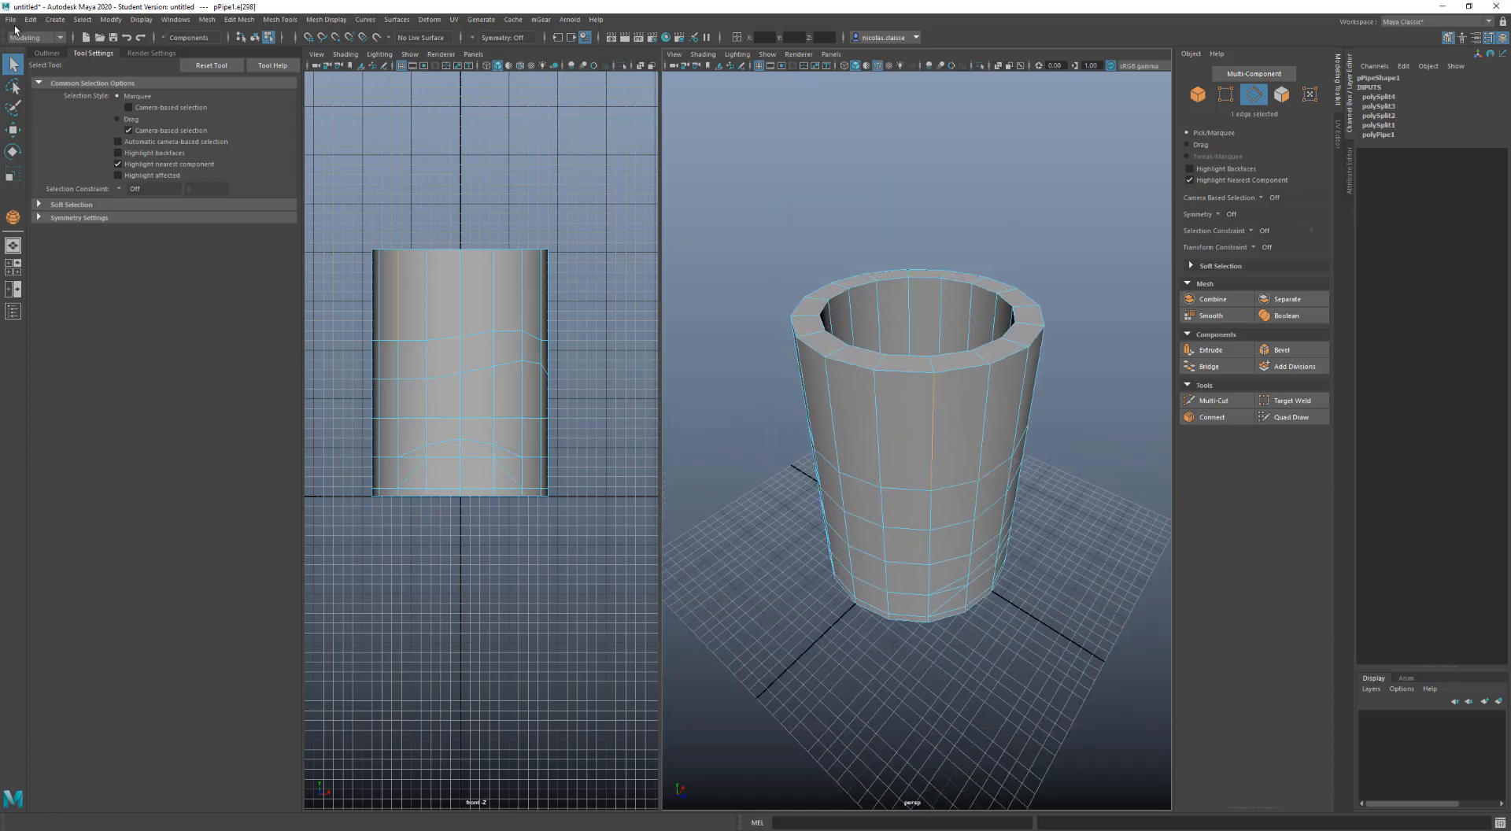
left_click(84, 20)
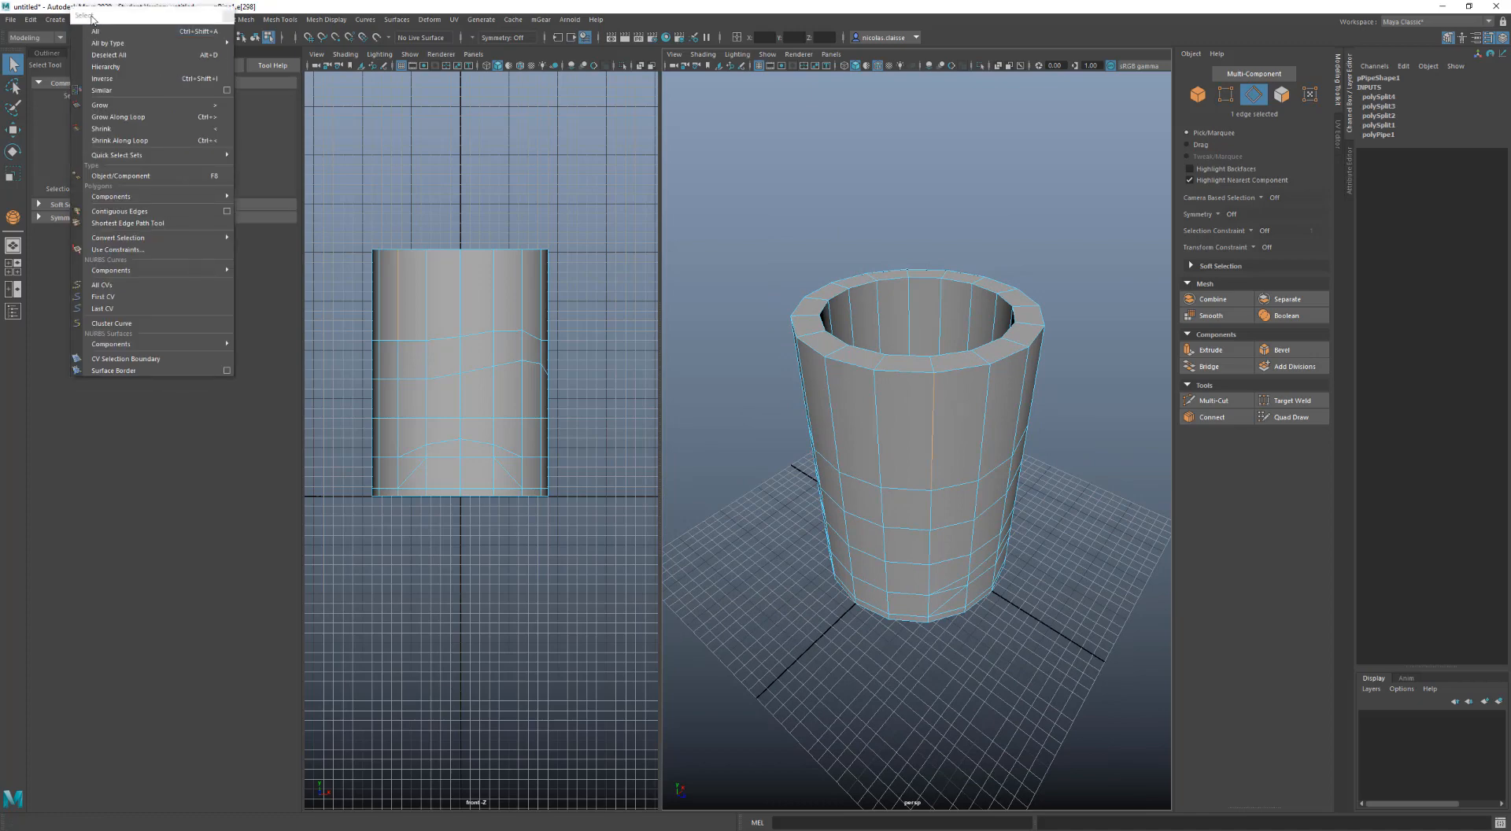
left_click(88, 31)
left_click_drag(370, 142, 115, 339)
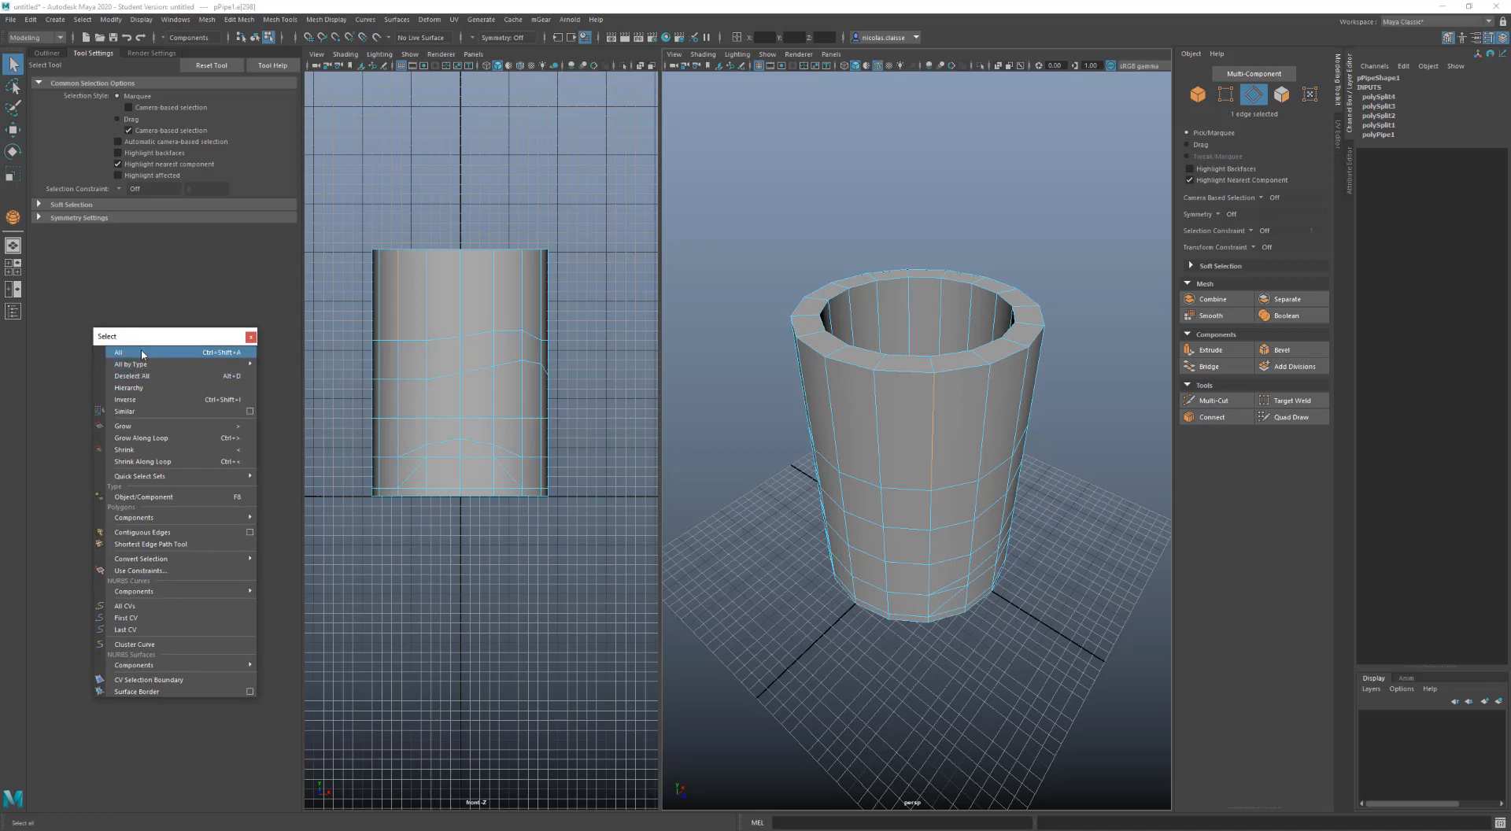
Select all edges of the pipe, and select all objects of the Geometry type in the scene
left_click(143, 354)
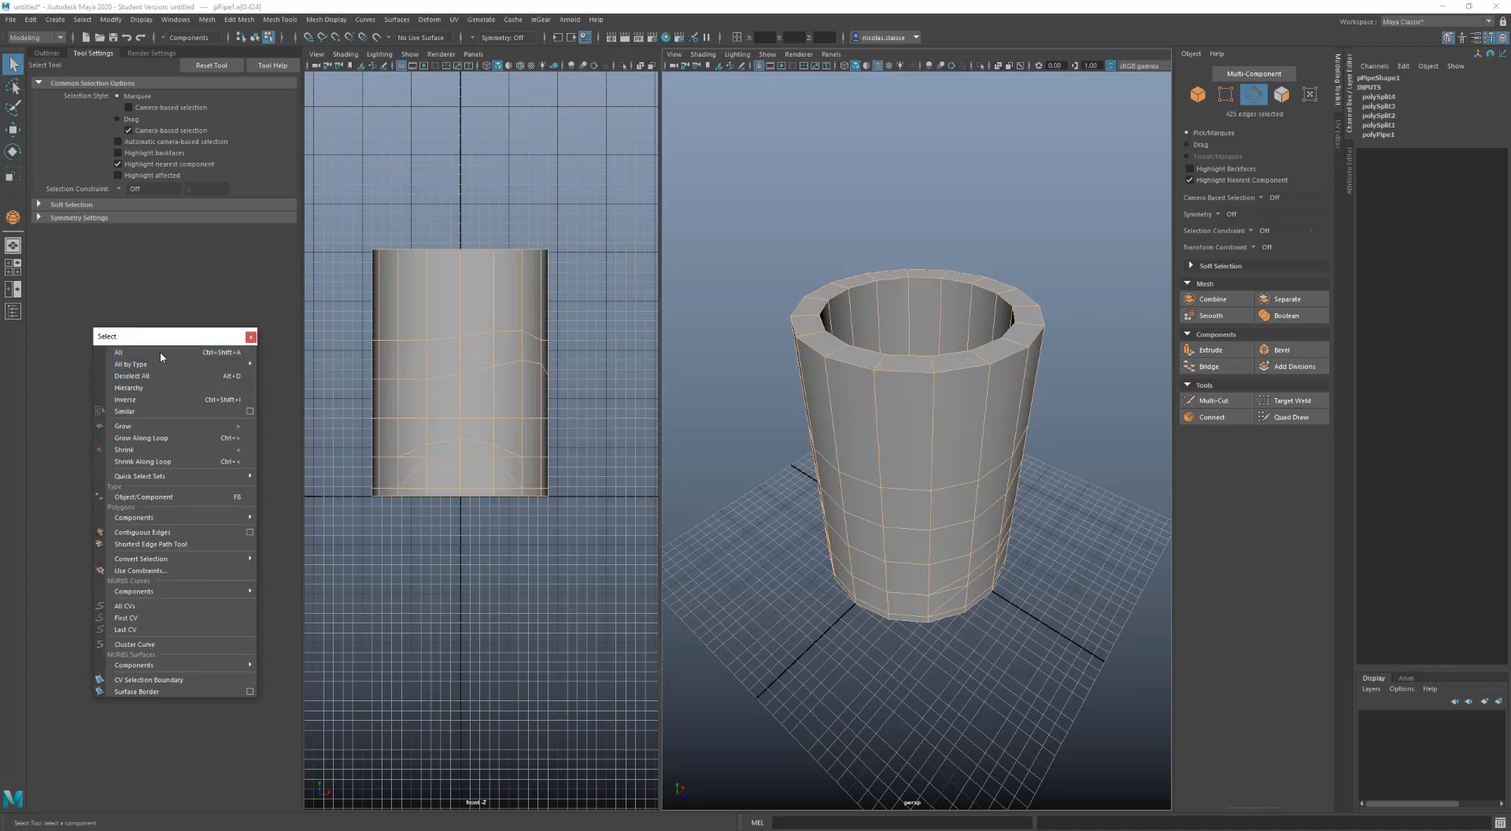
mouse_move(172, 368)
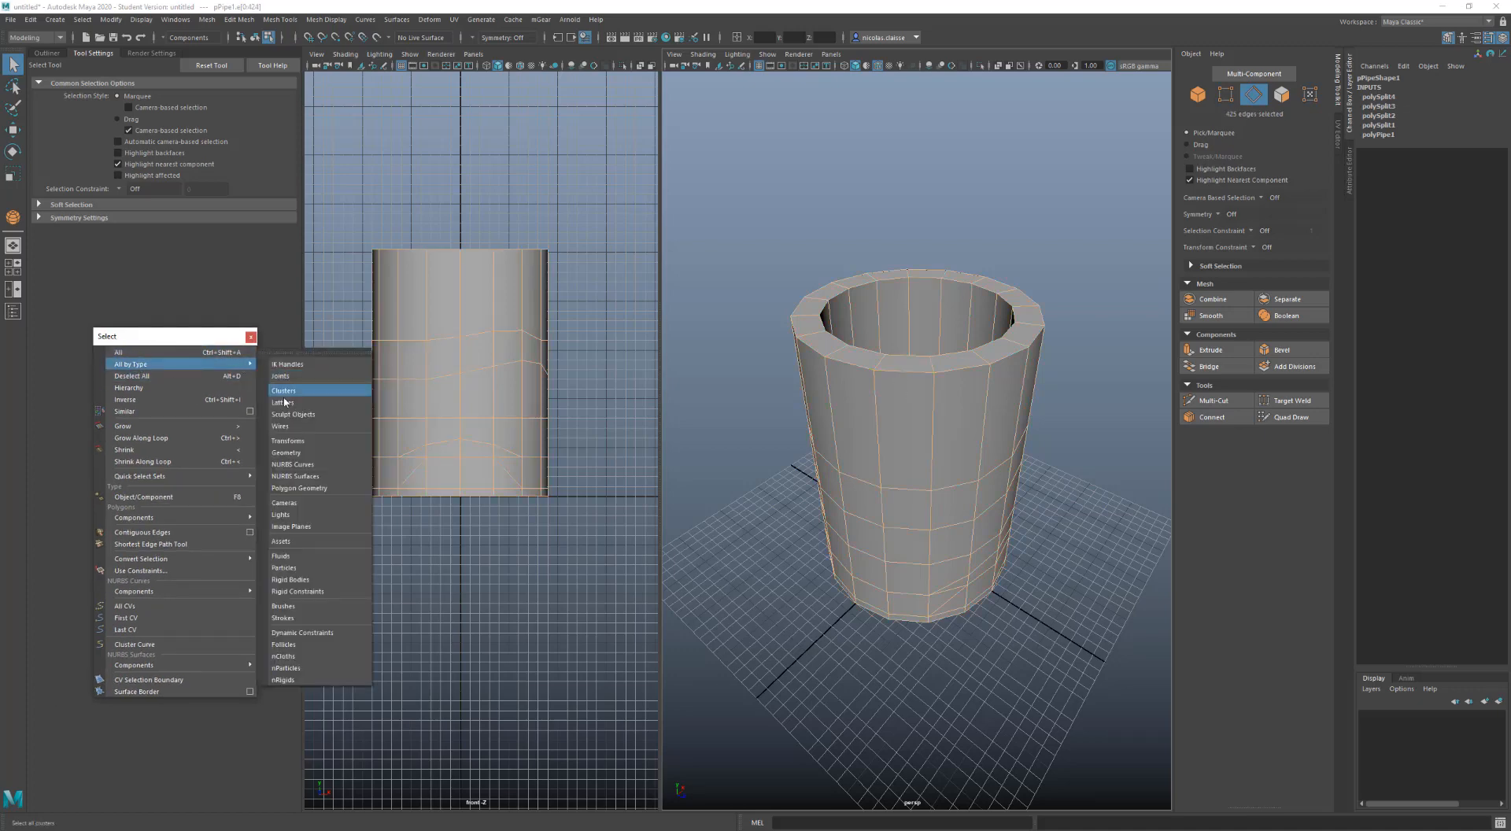
left_click(314, 450)
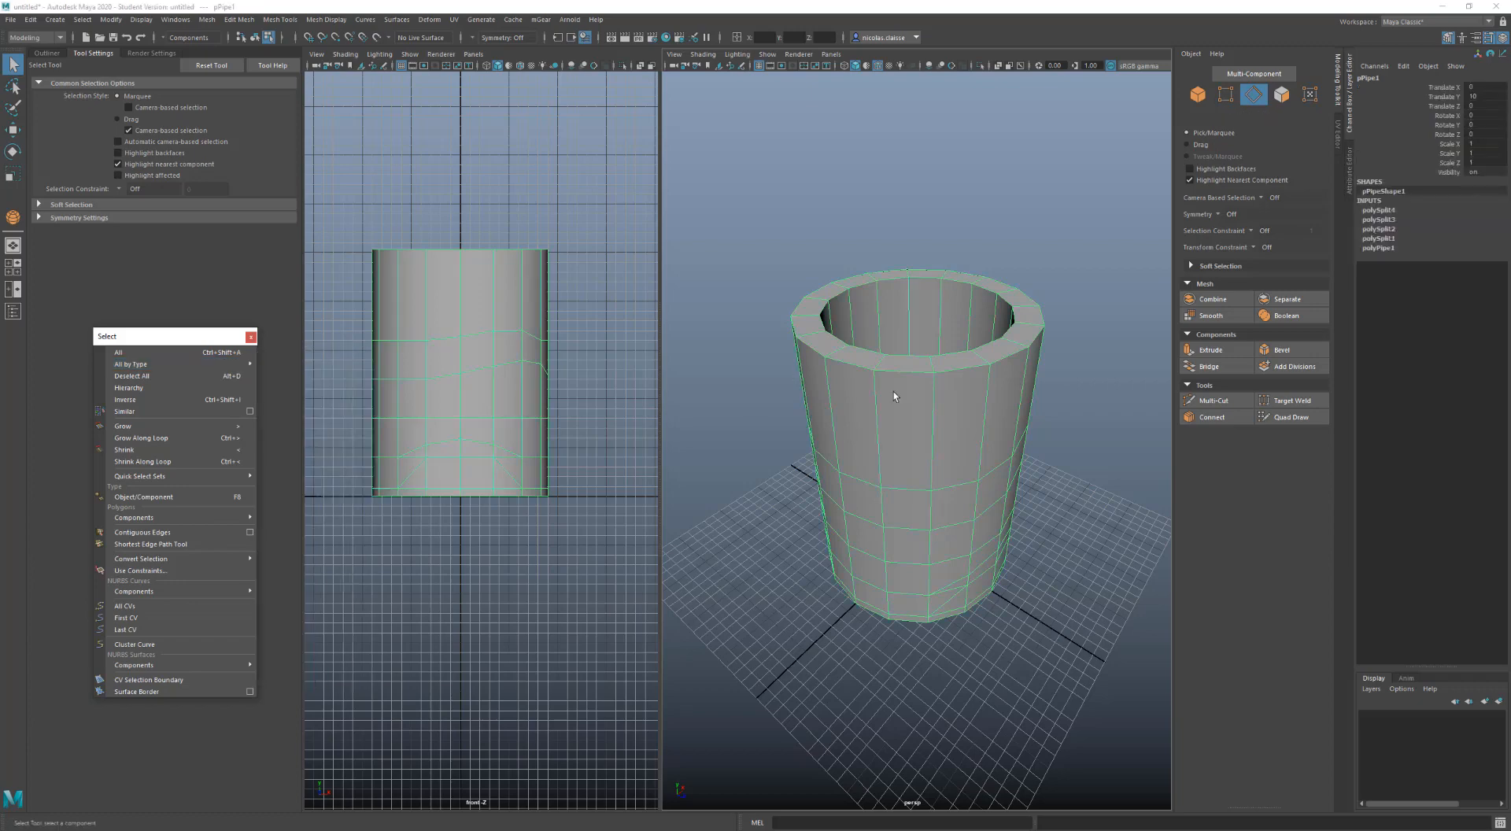
scroll(887, 375, "down", 5)
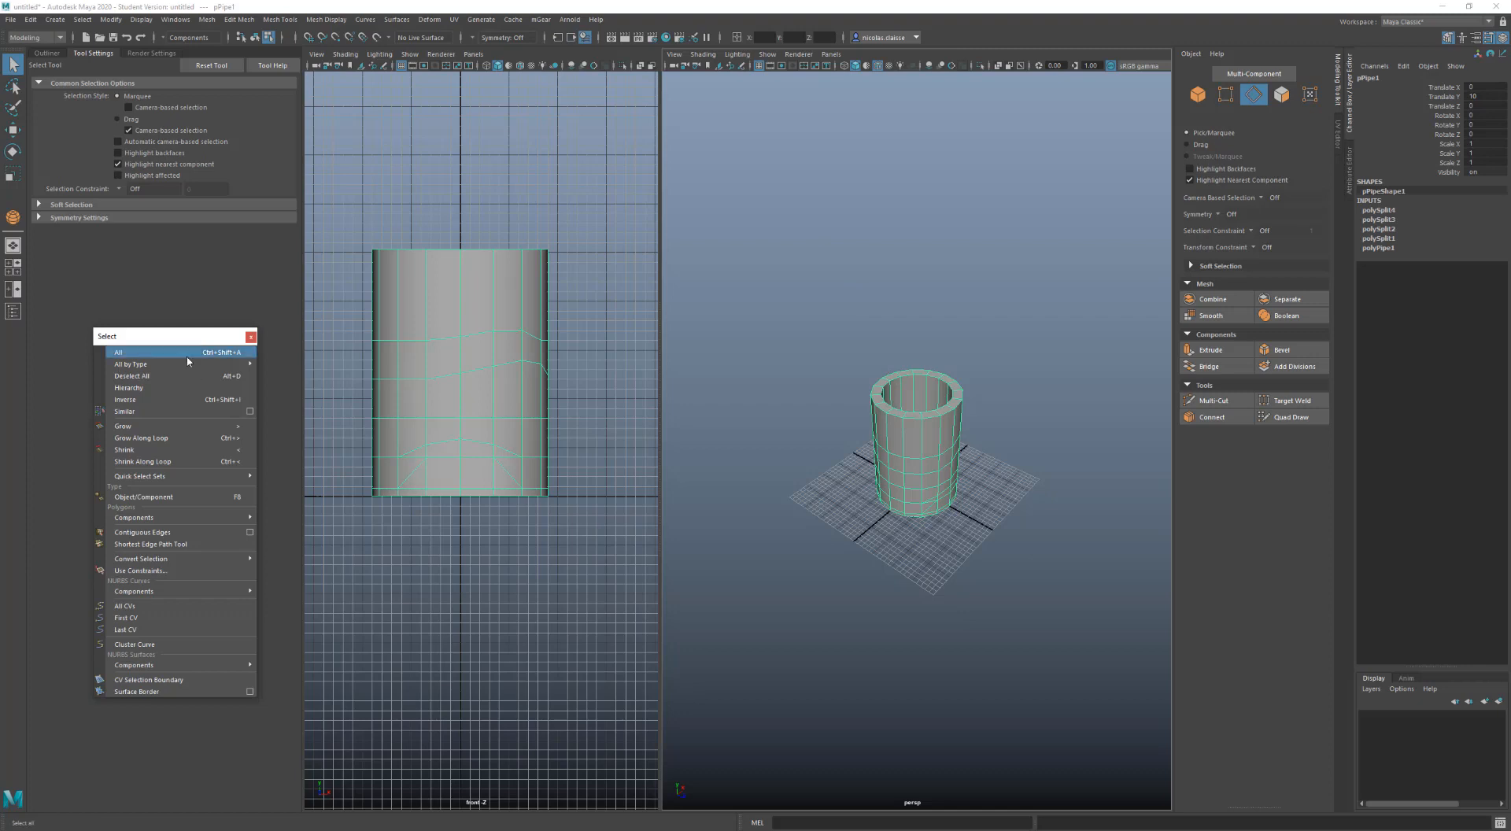
mouse_move(122, 364)
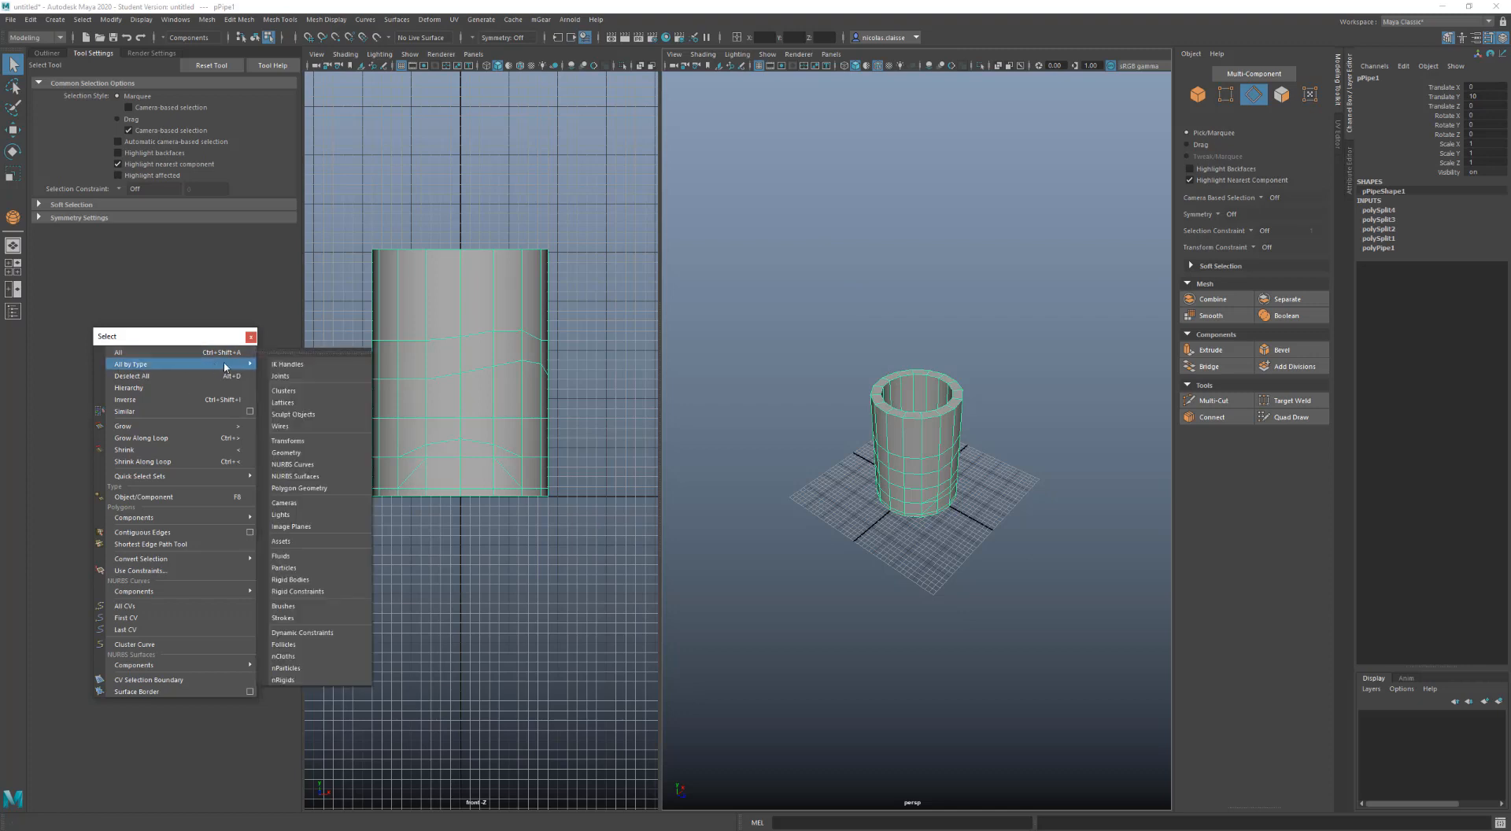
Select all objects of the Cameras type, review them in the Outliner, and deselect everything
left_click(285, 502)
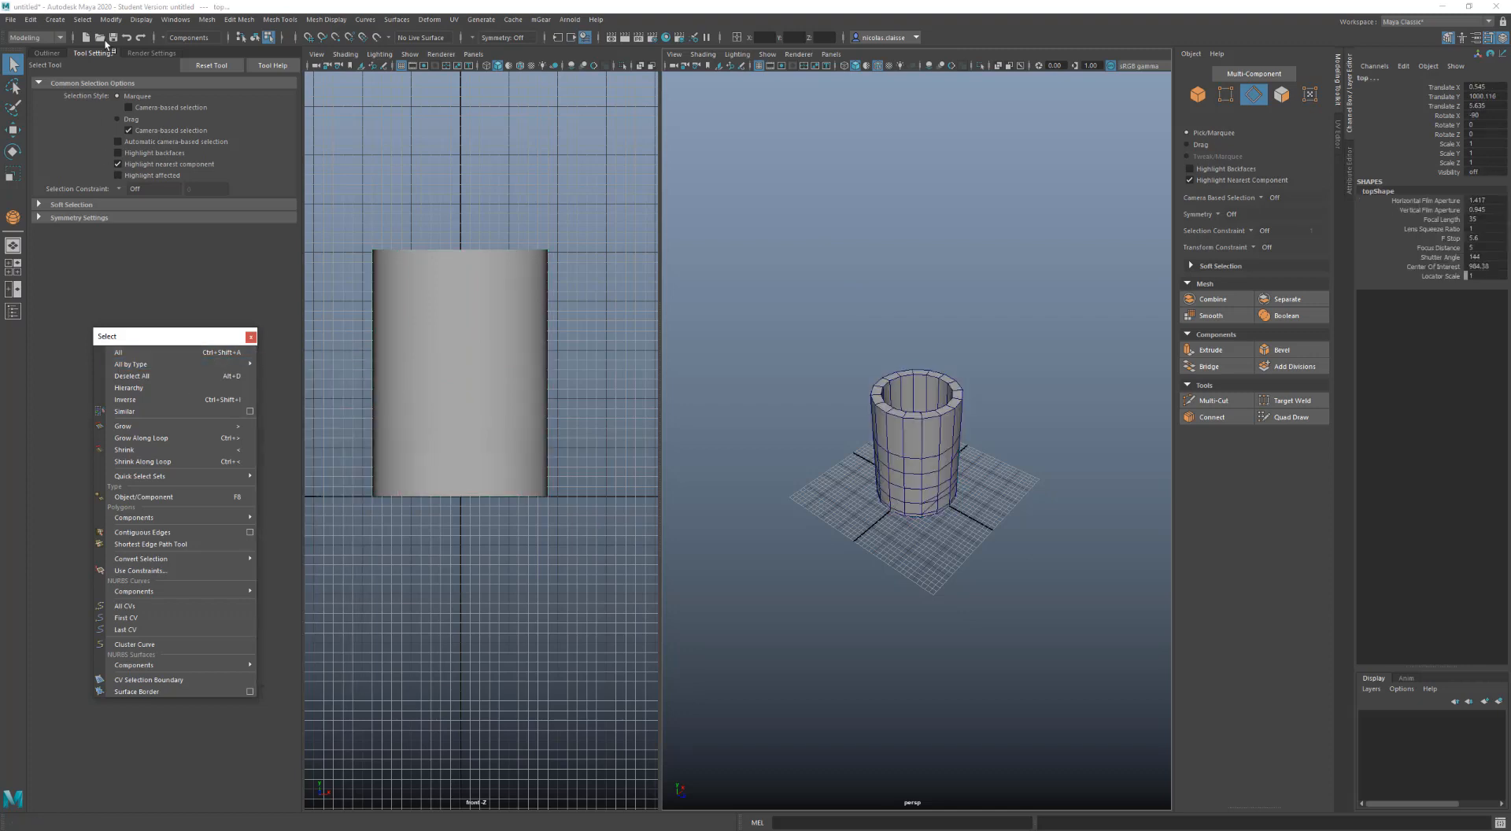
left_click(47, 53)
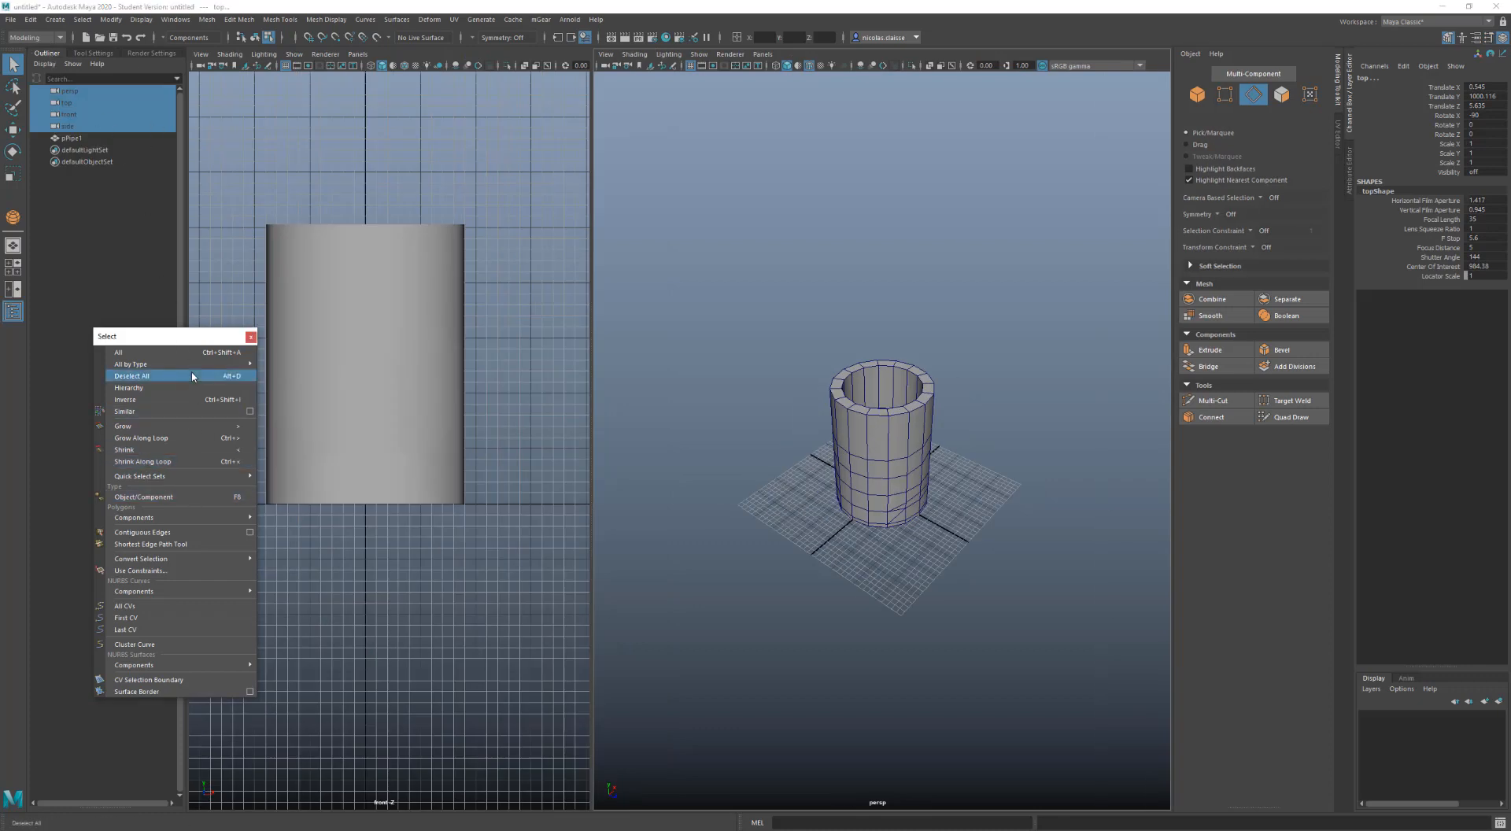
left_click(193, 376)
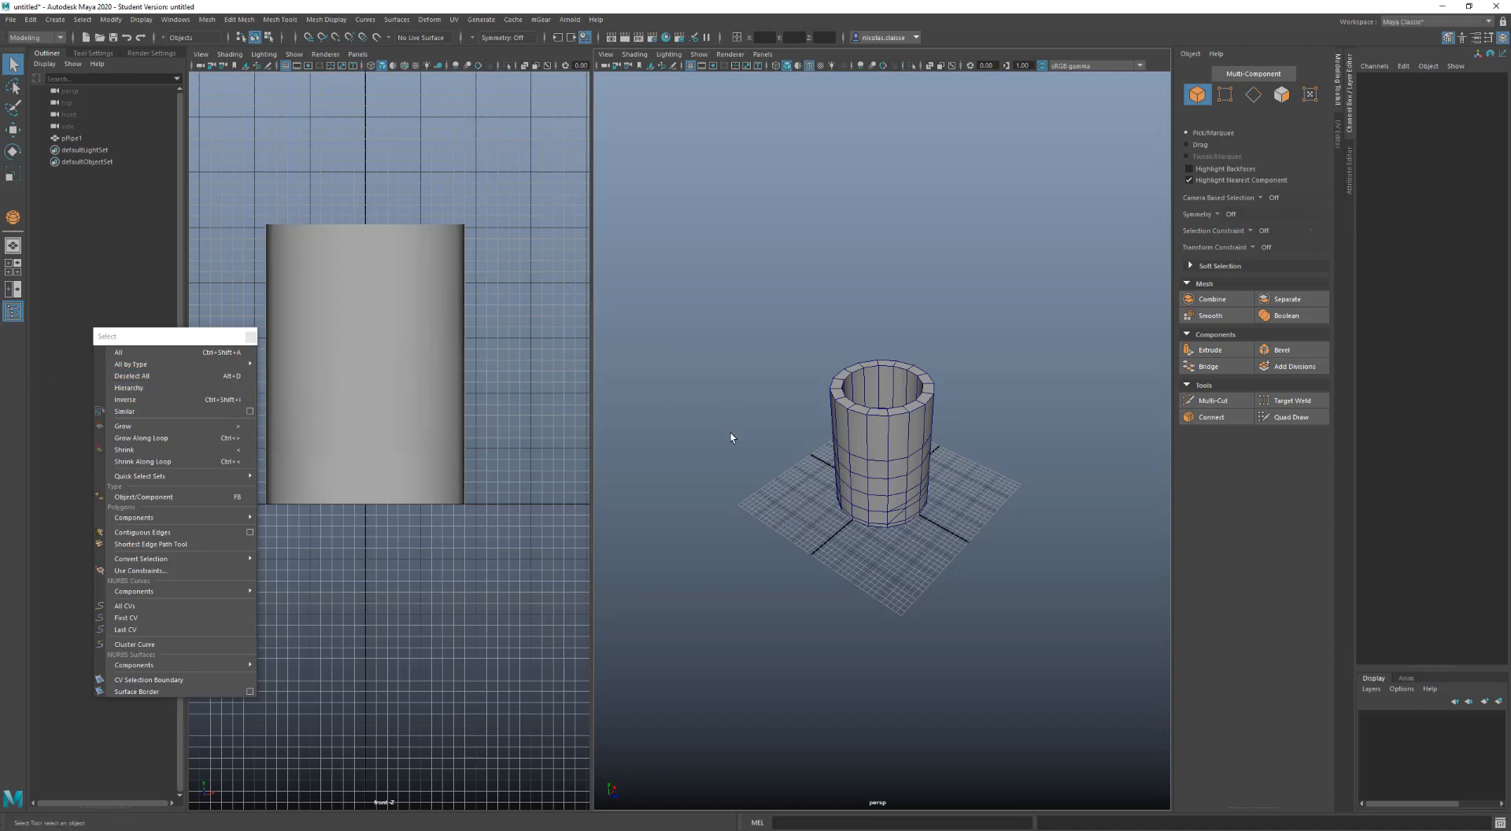
Create a small cube beside the pipe, duplicate it twice along a row, and clear the selection
right_click_drag(730, 432, 732, 467, "shift")
mouse_move(719, 467)
left_mouse_down()
mouse_move(722, 488)
mouse_move(725, 454)
left_mouse_up()
key("ctrl+d")
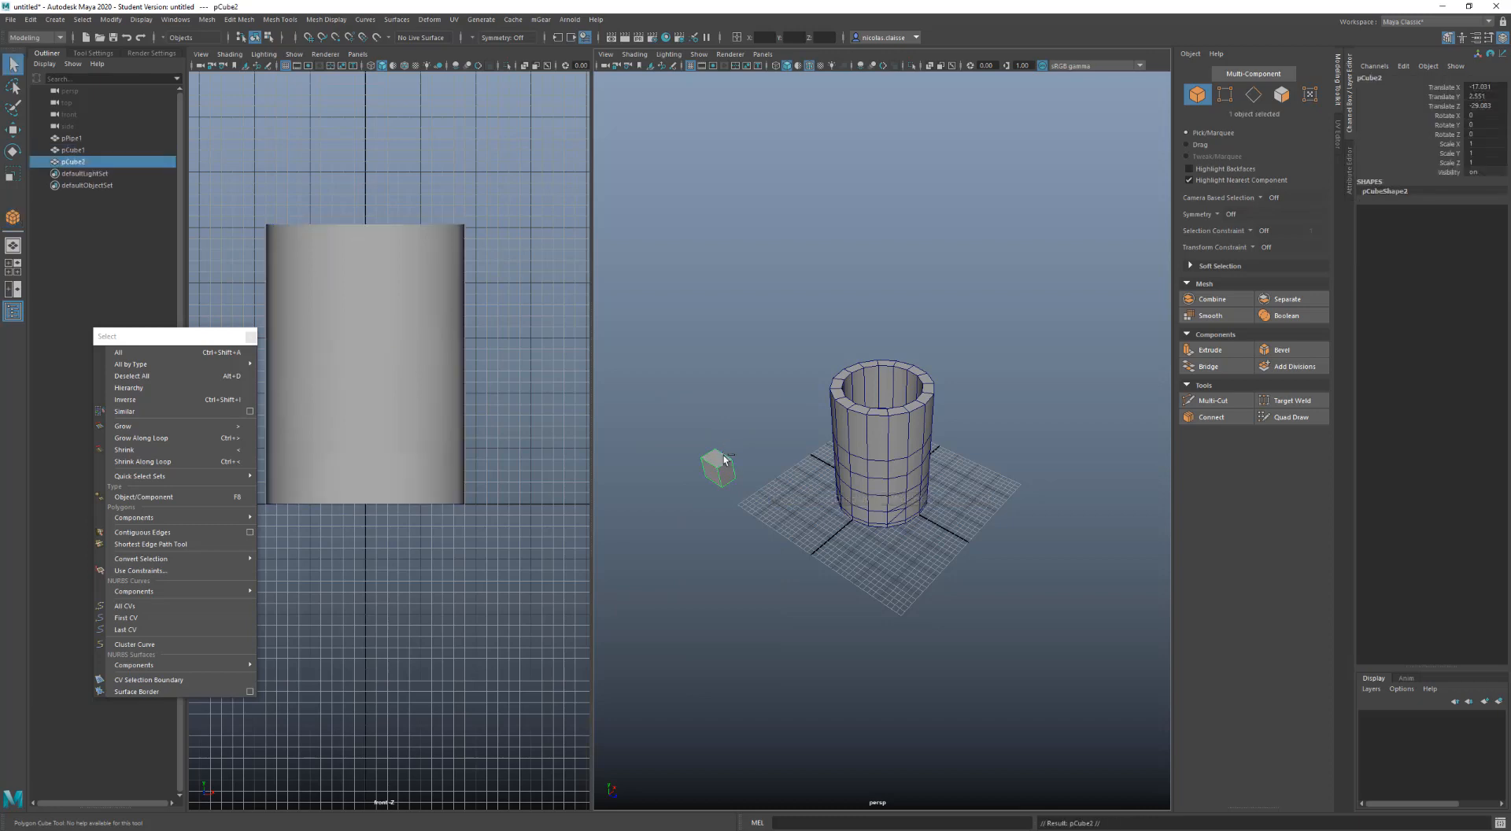
key("w")
left_click_drag(753, 439, 781, 435)
key("shift+d")
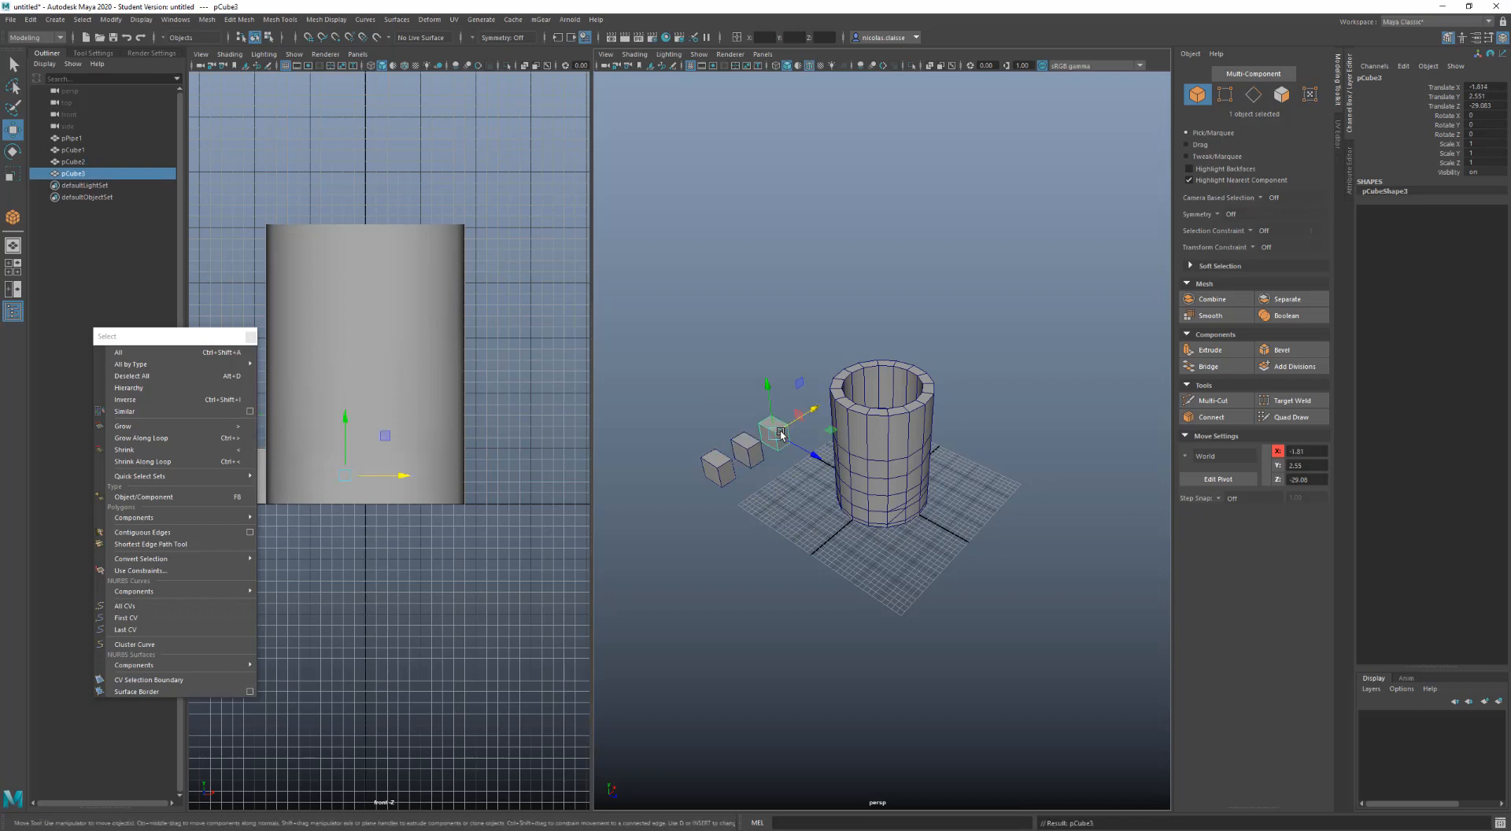
left_click(779, 496)
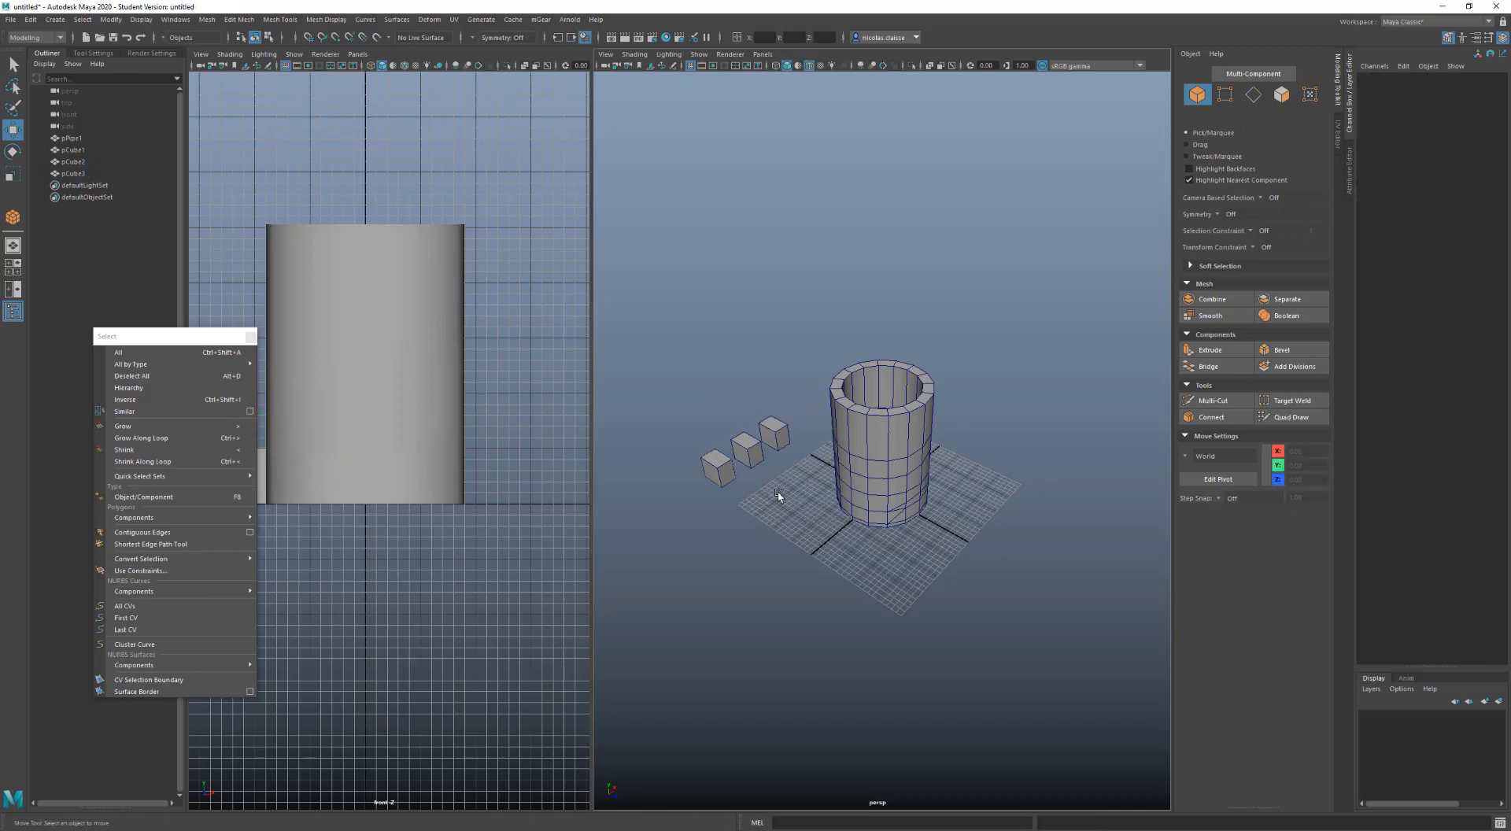
Create a large polygon plane around the row of cubes and parent the three cubes to it
right_click_drag(778, 495, 738, 477, "shift")
left_click_drag(769, 499, 743, 551)
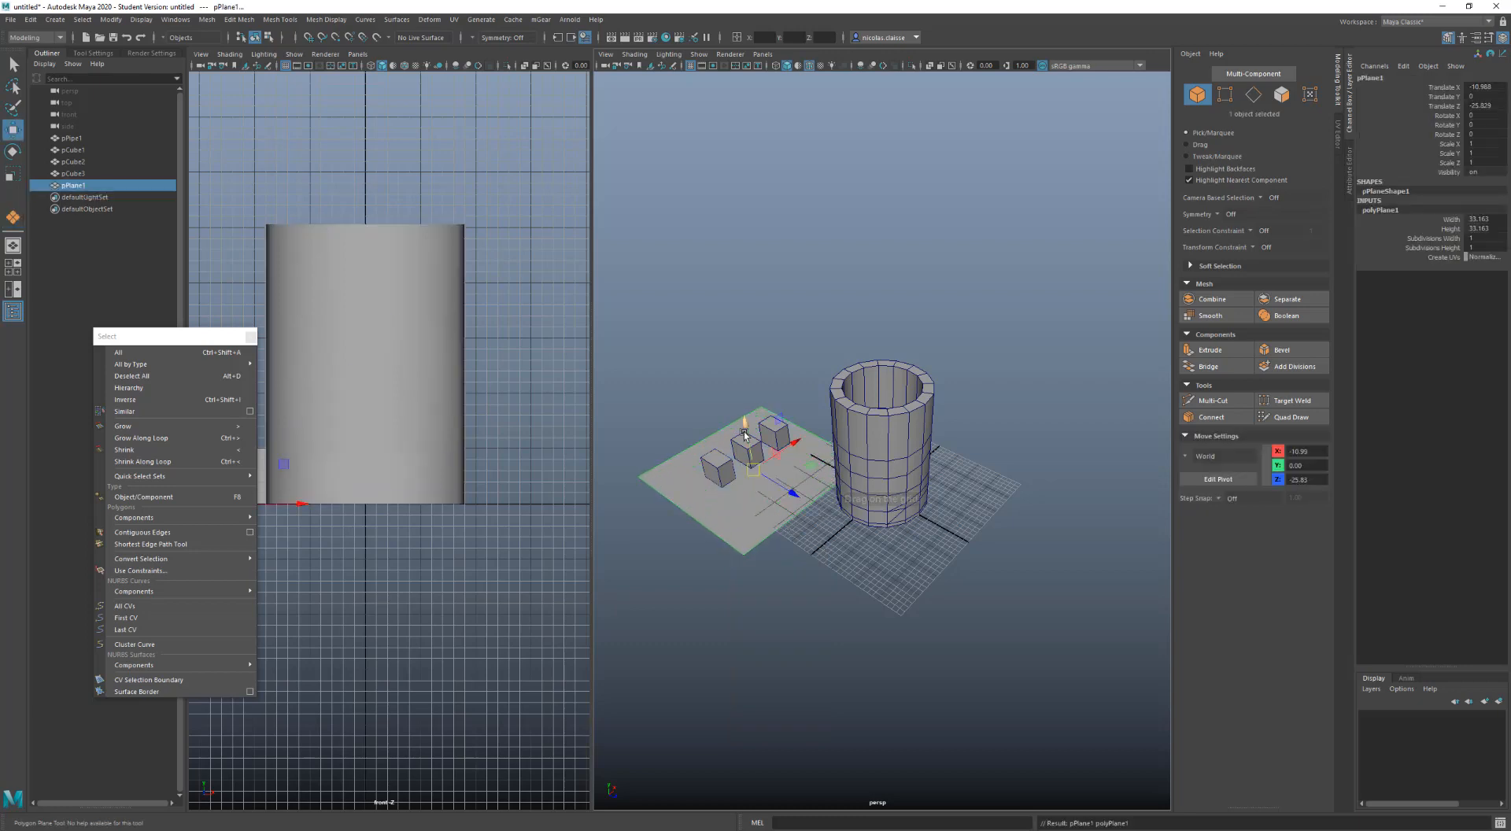
left_click_drag(717, 439, 758, 506)
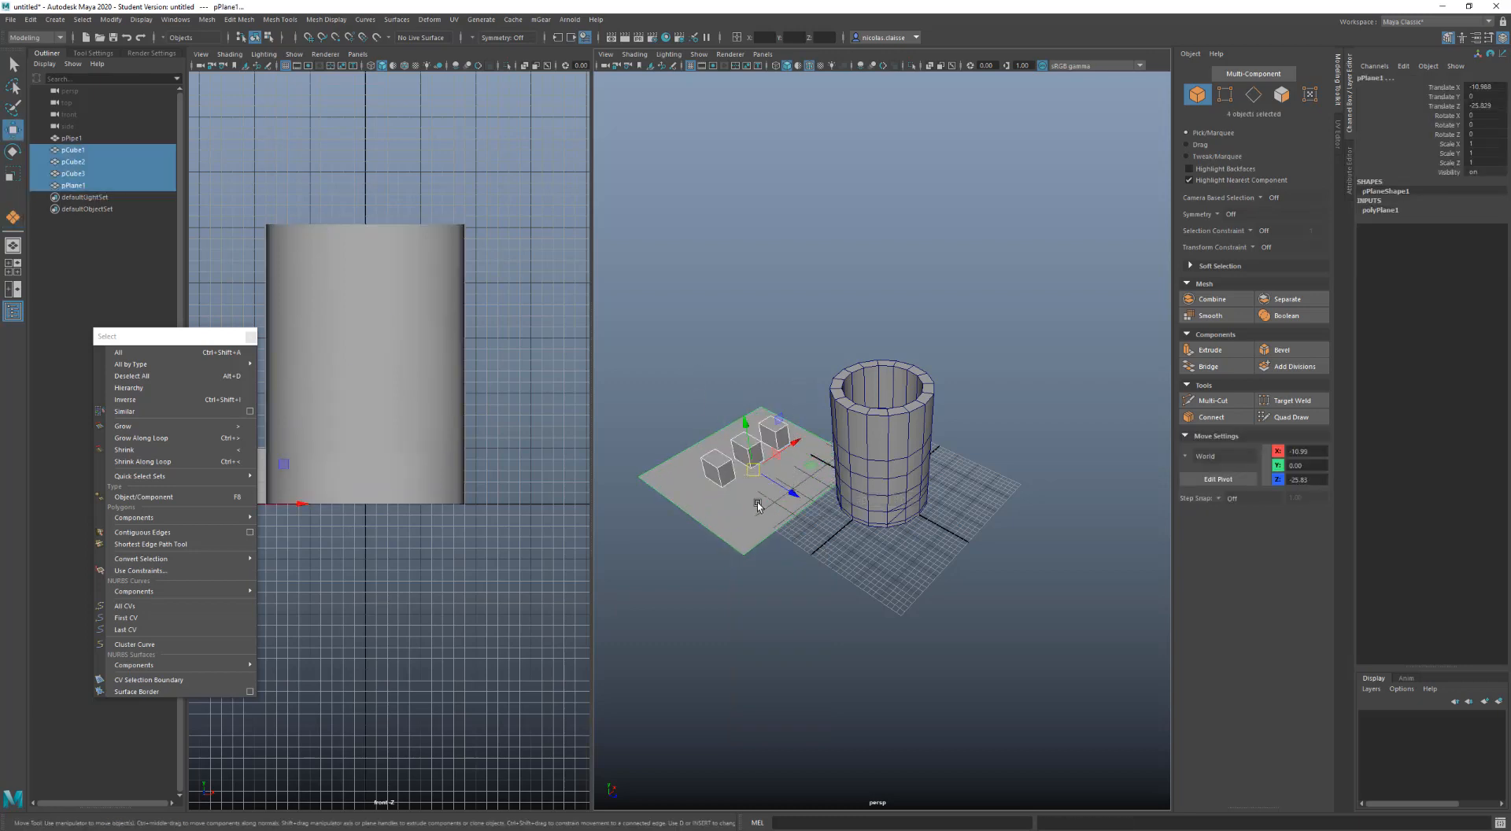
key("p")
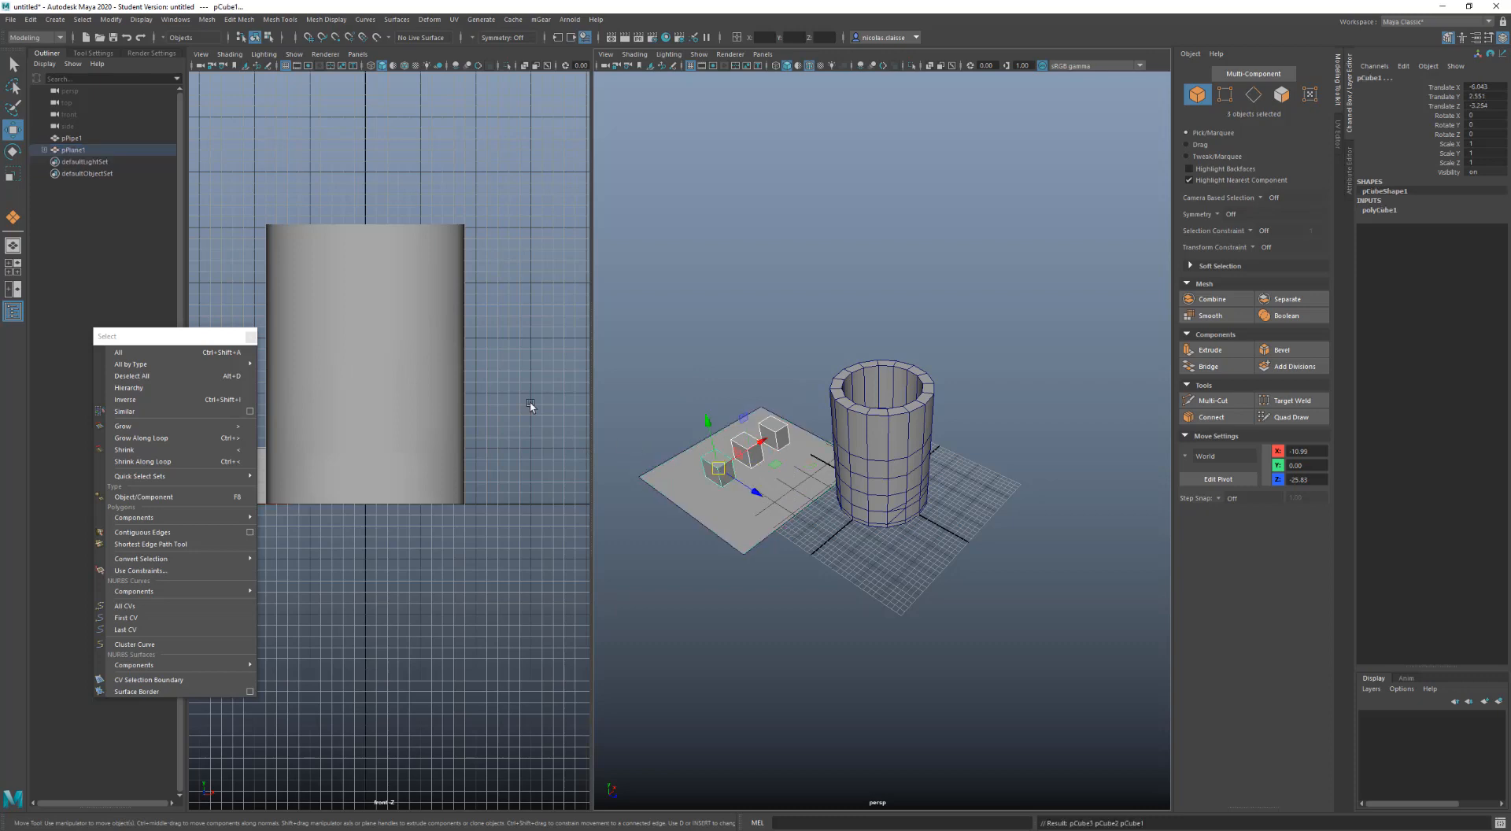
Expand the plane in the Outliner, select its whole hierarchy, and delete the plane with its child cubes
left_click(44, 149)
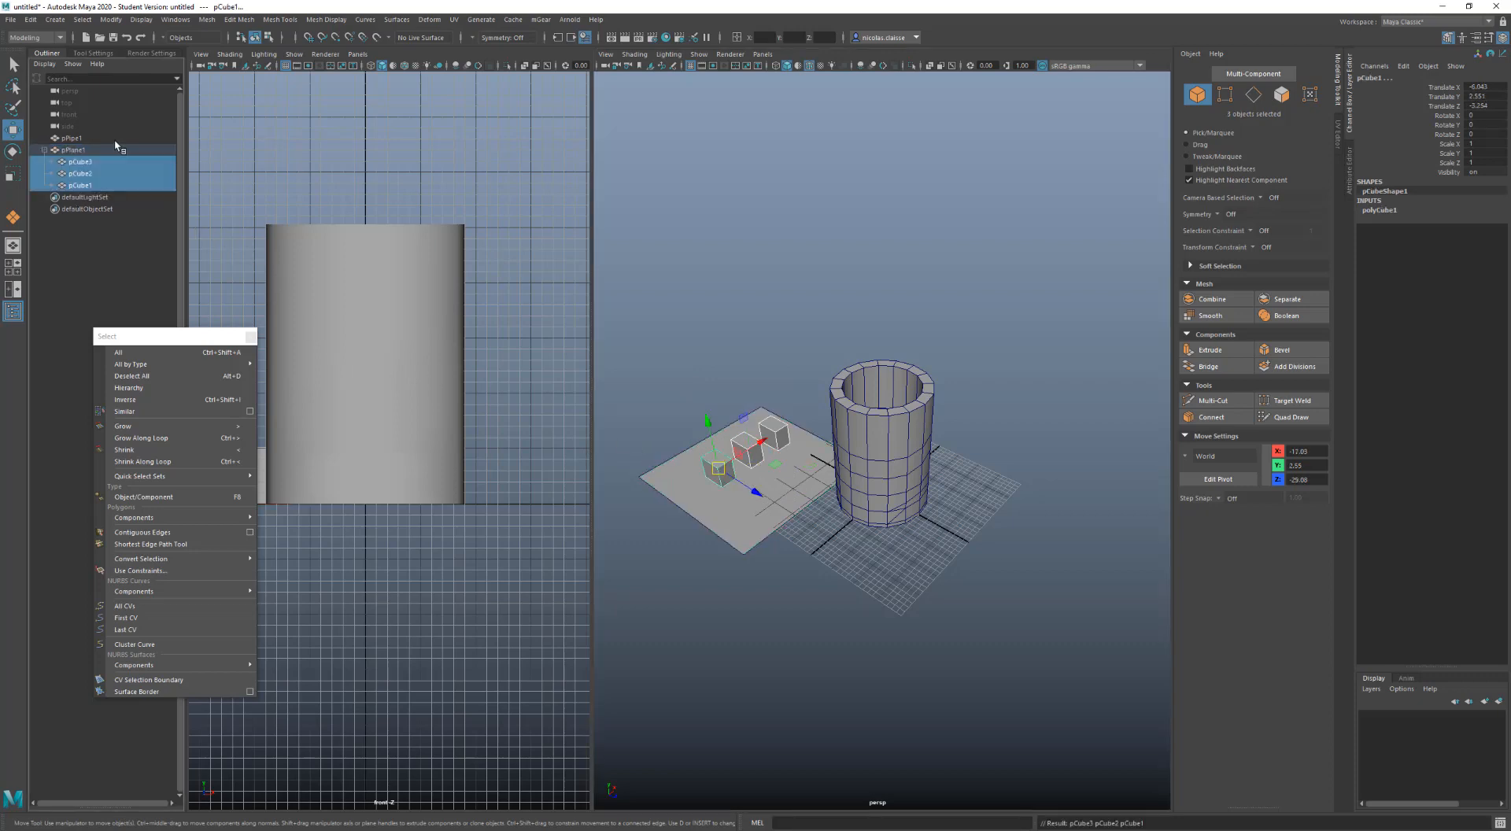
left_click(116, 151)
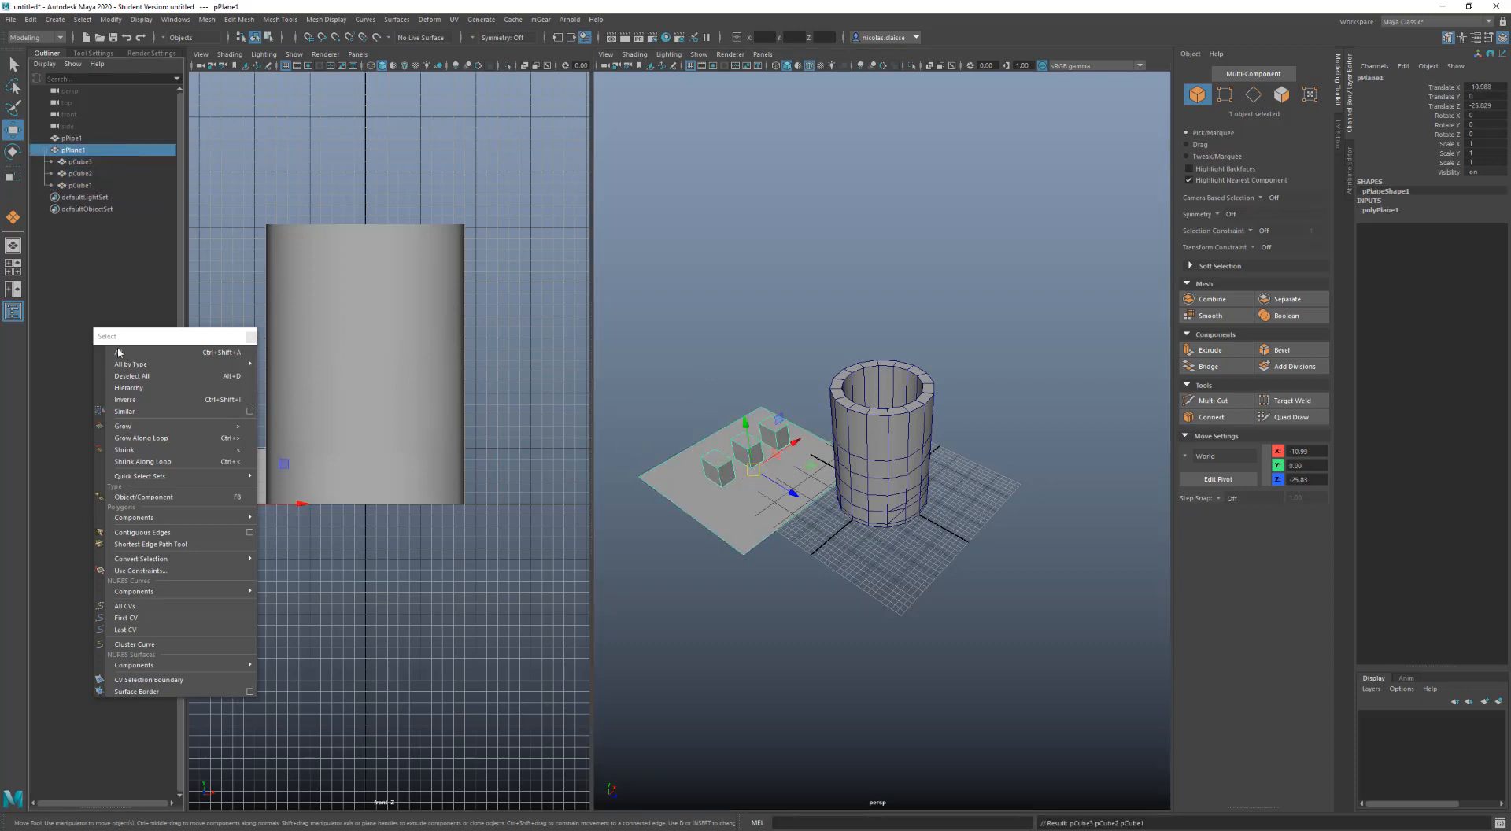
left_click(153, 389)
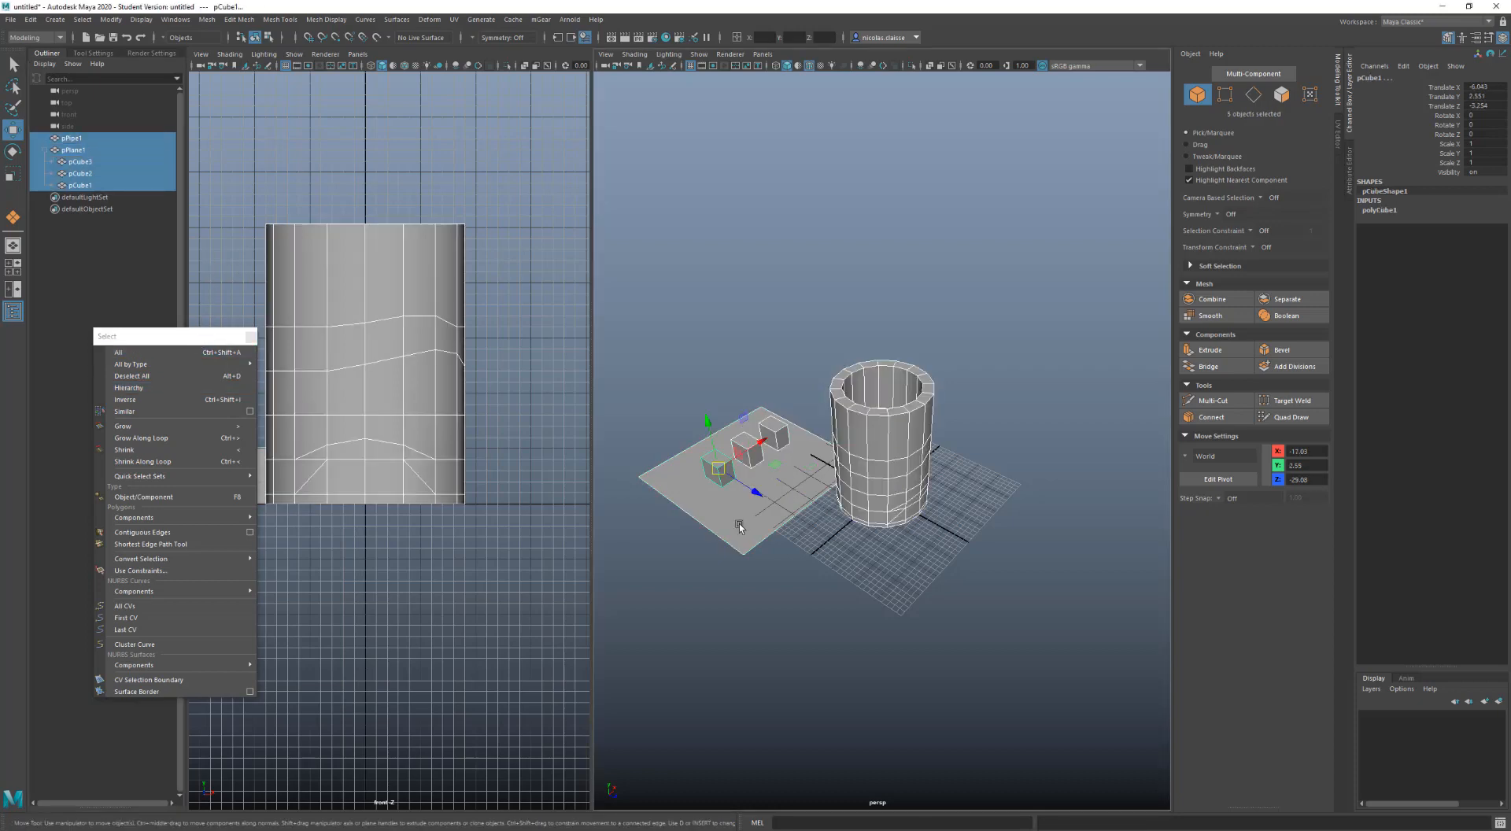
key("Delete")
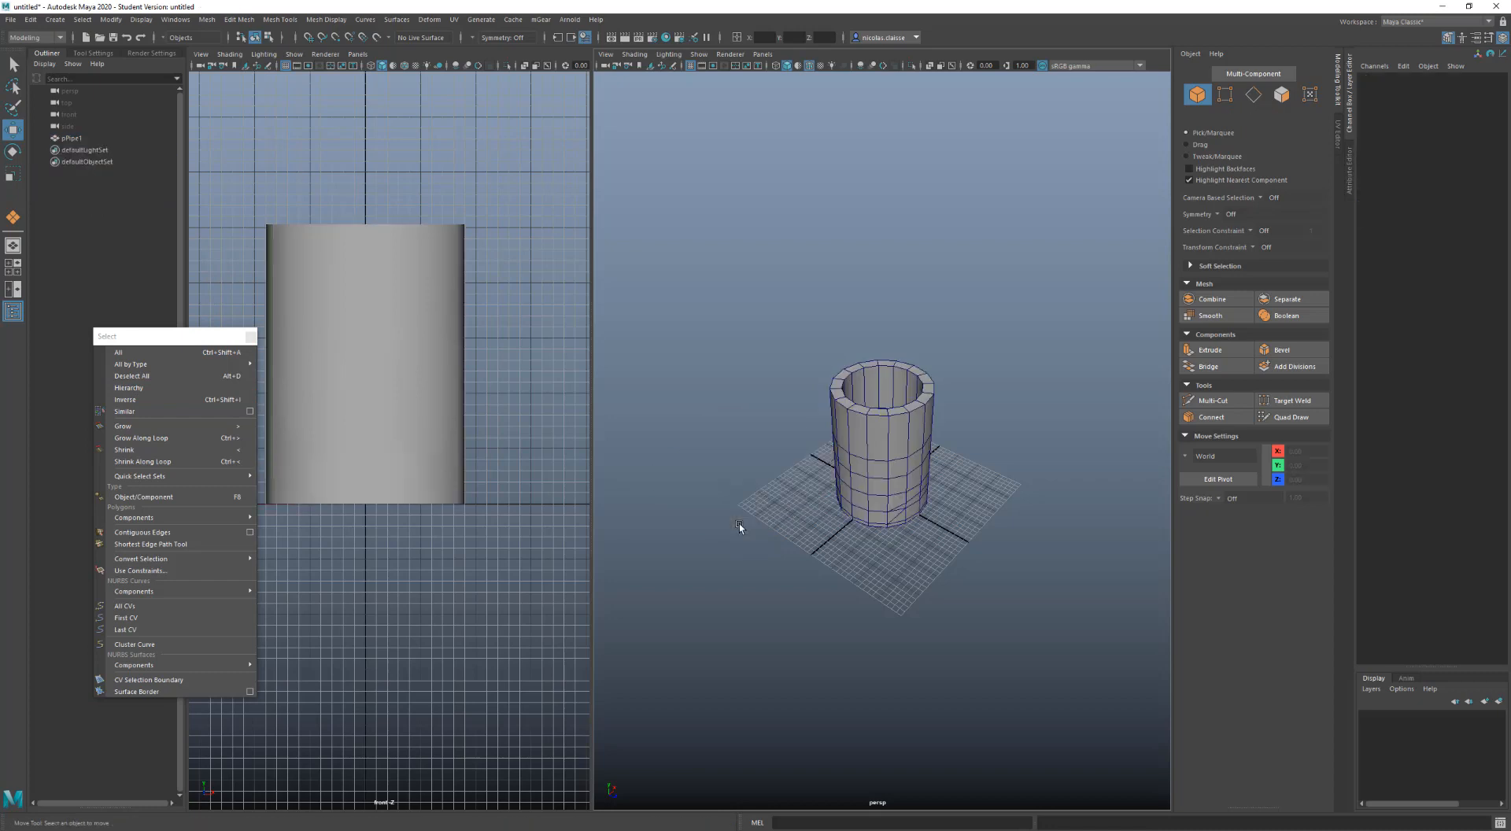
Switch the pipe to face selection, select one face on its top rim, and select all similar faces
left_click(919, 418)
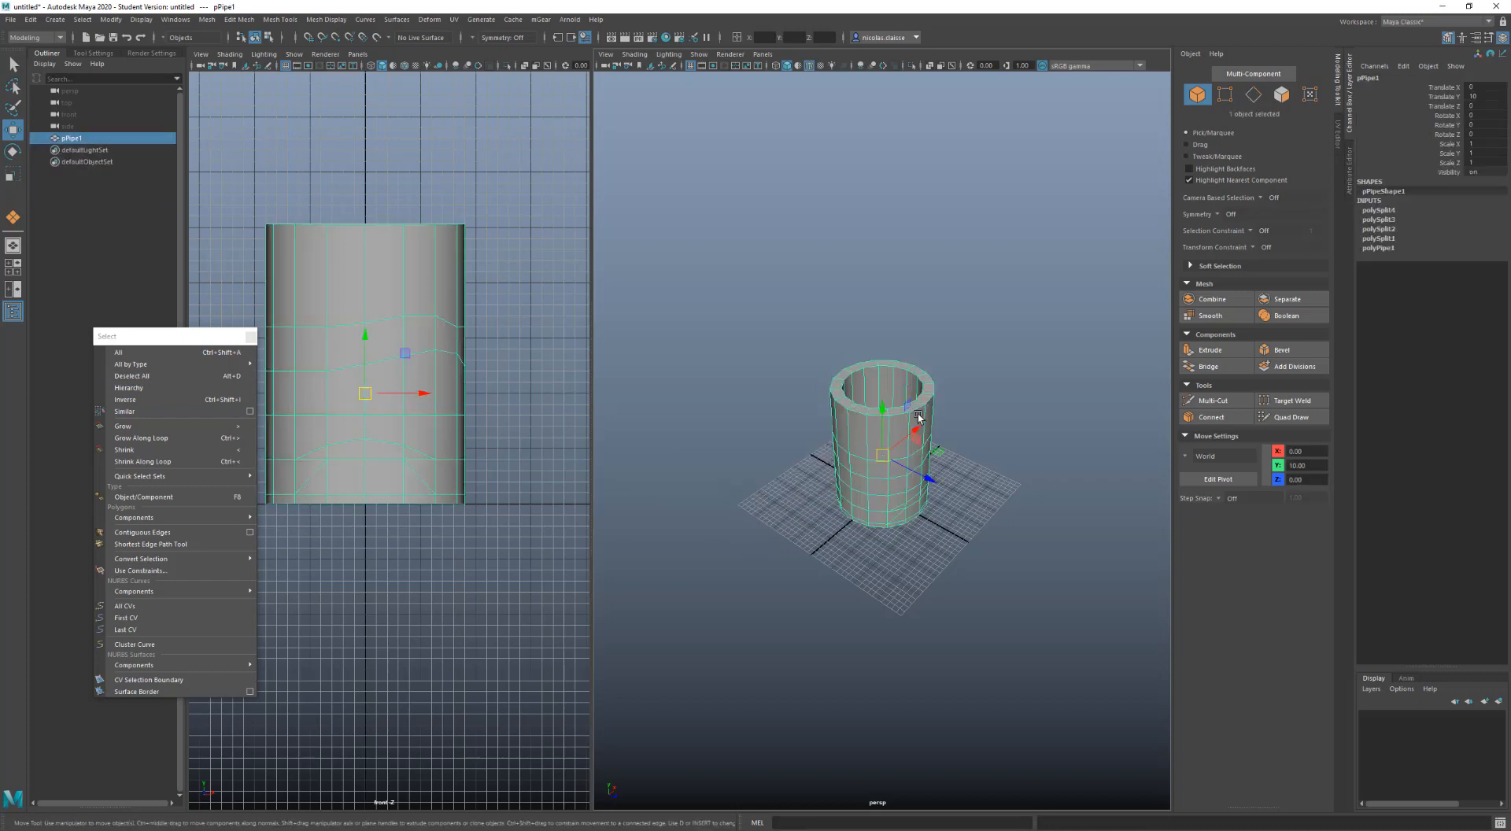
right_click(910, 529)
left_click(913, 532)
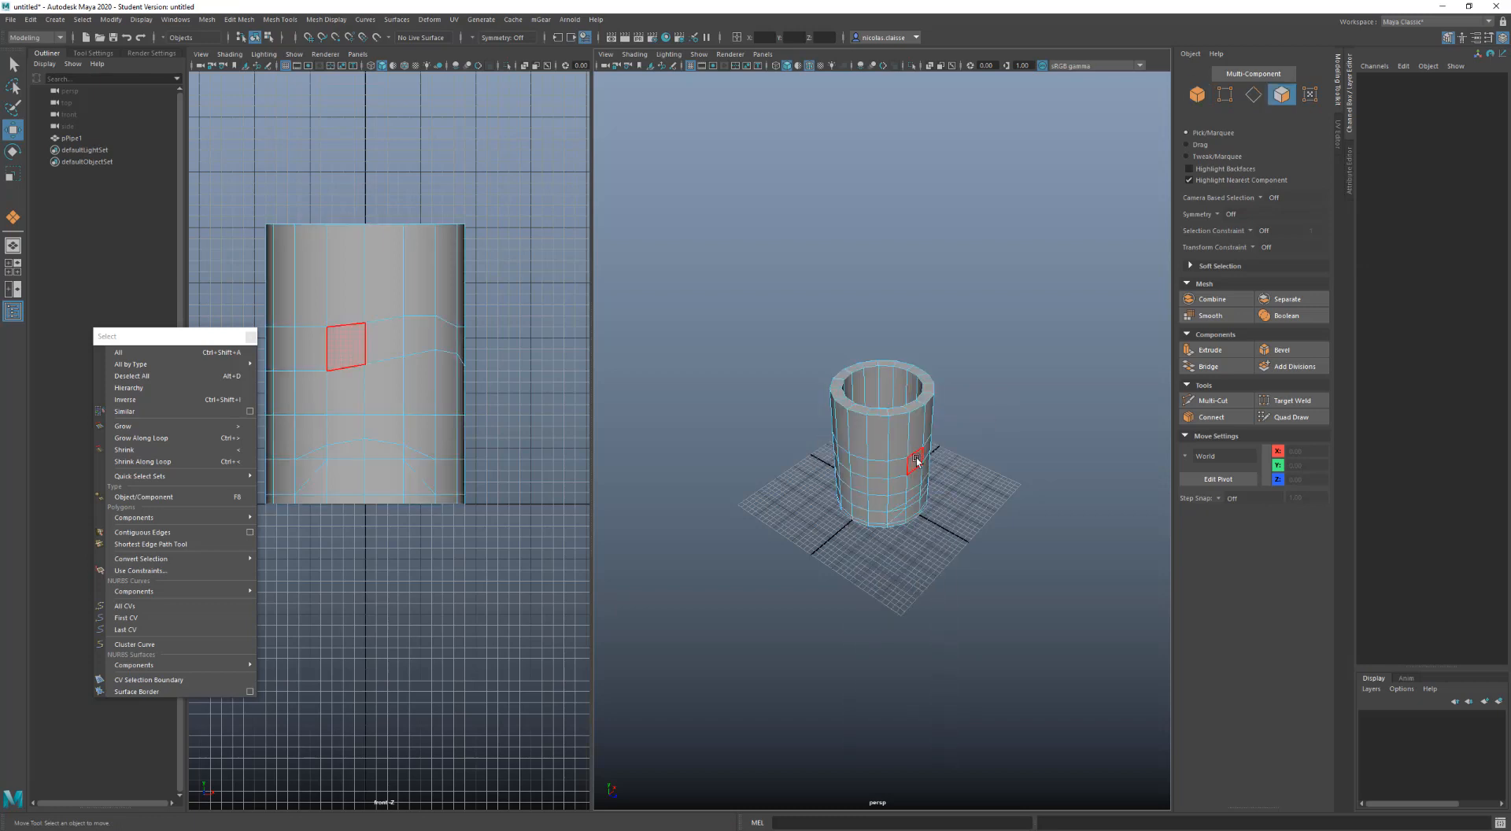
key("F8")
scroll(893, 421, "up", 4)
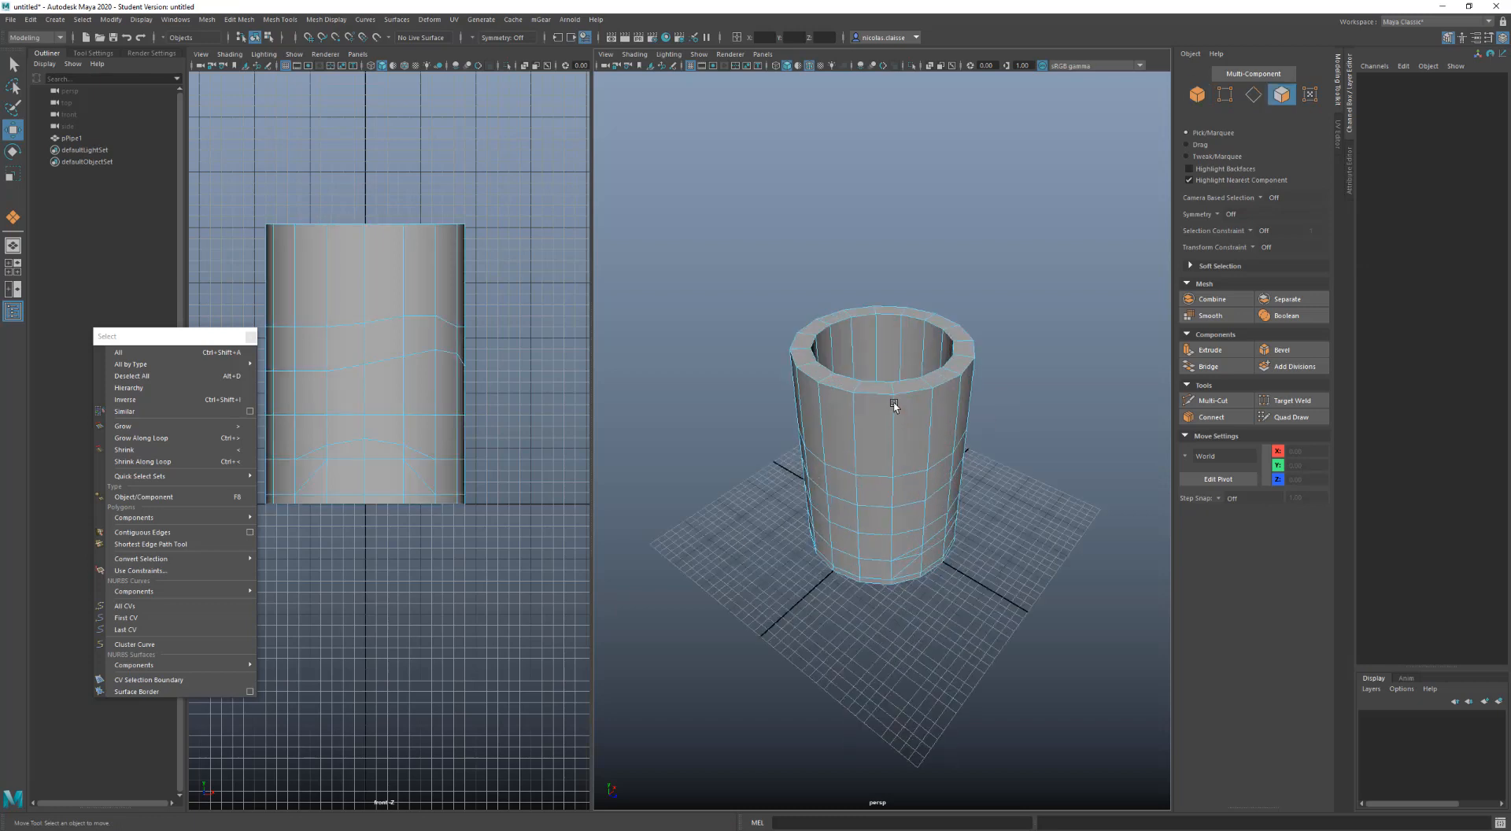
left_click(908, 386)
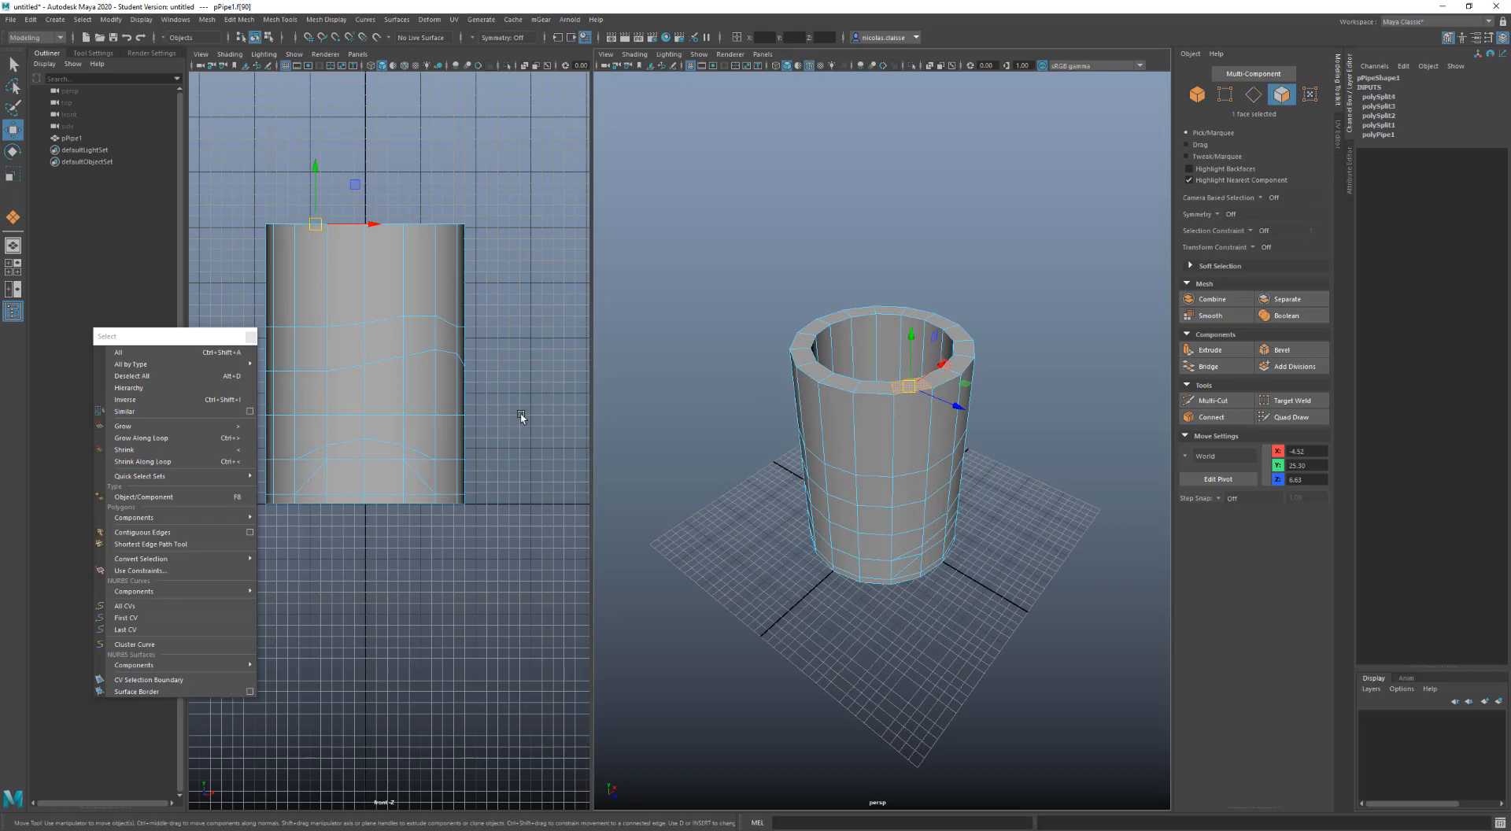
left_click(163, 412)
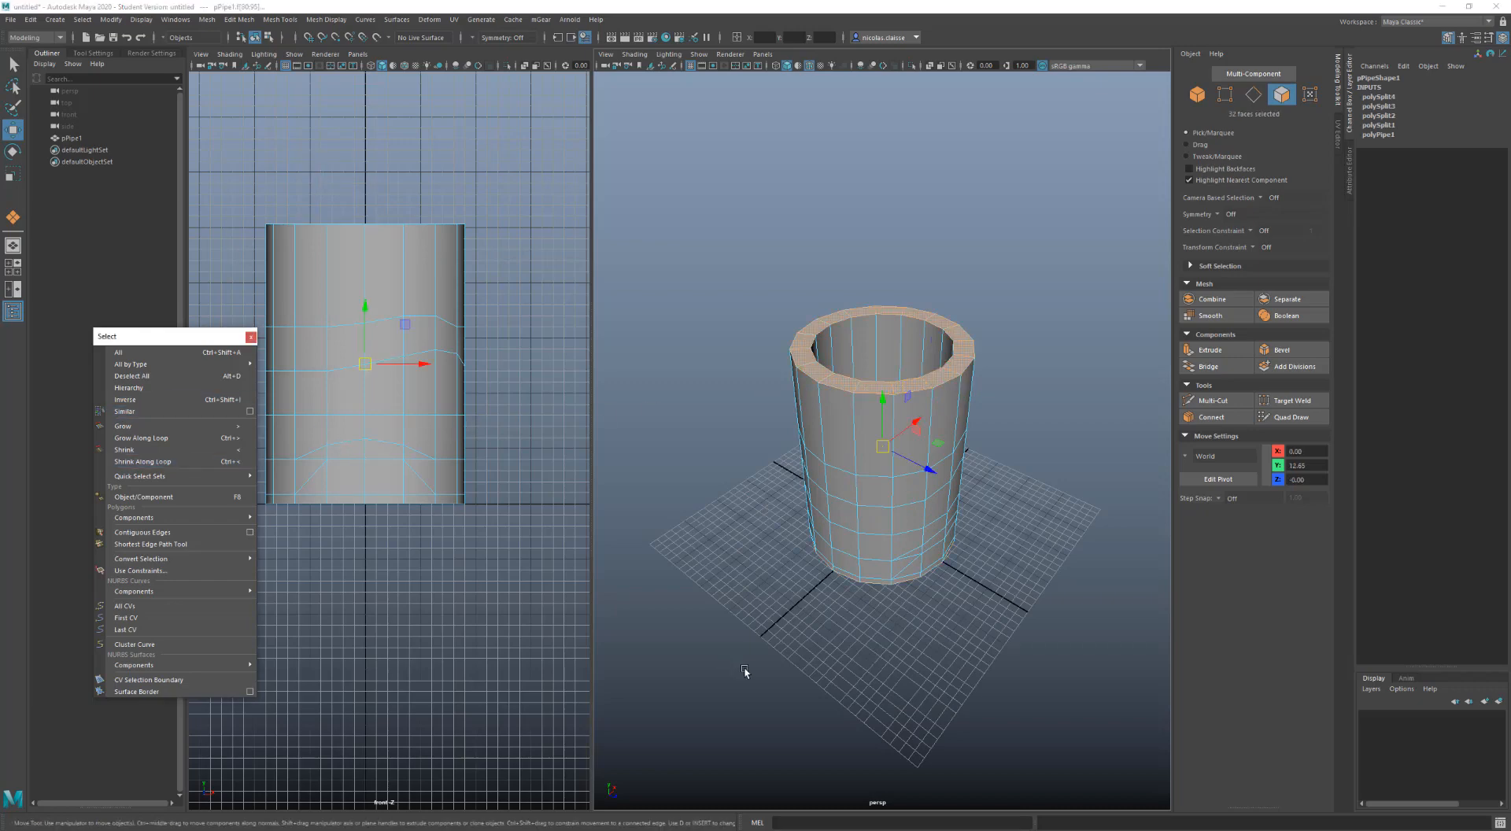
Select the faces similar to one on the lower outer wall, then those similar to one in the bottom band
left_click_drag(806, 665, 822, 633, "alt")
left_click(856, 521)
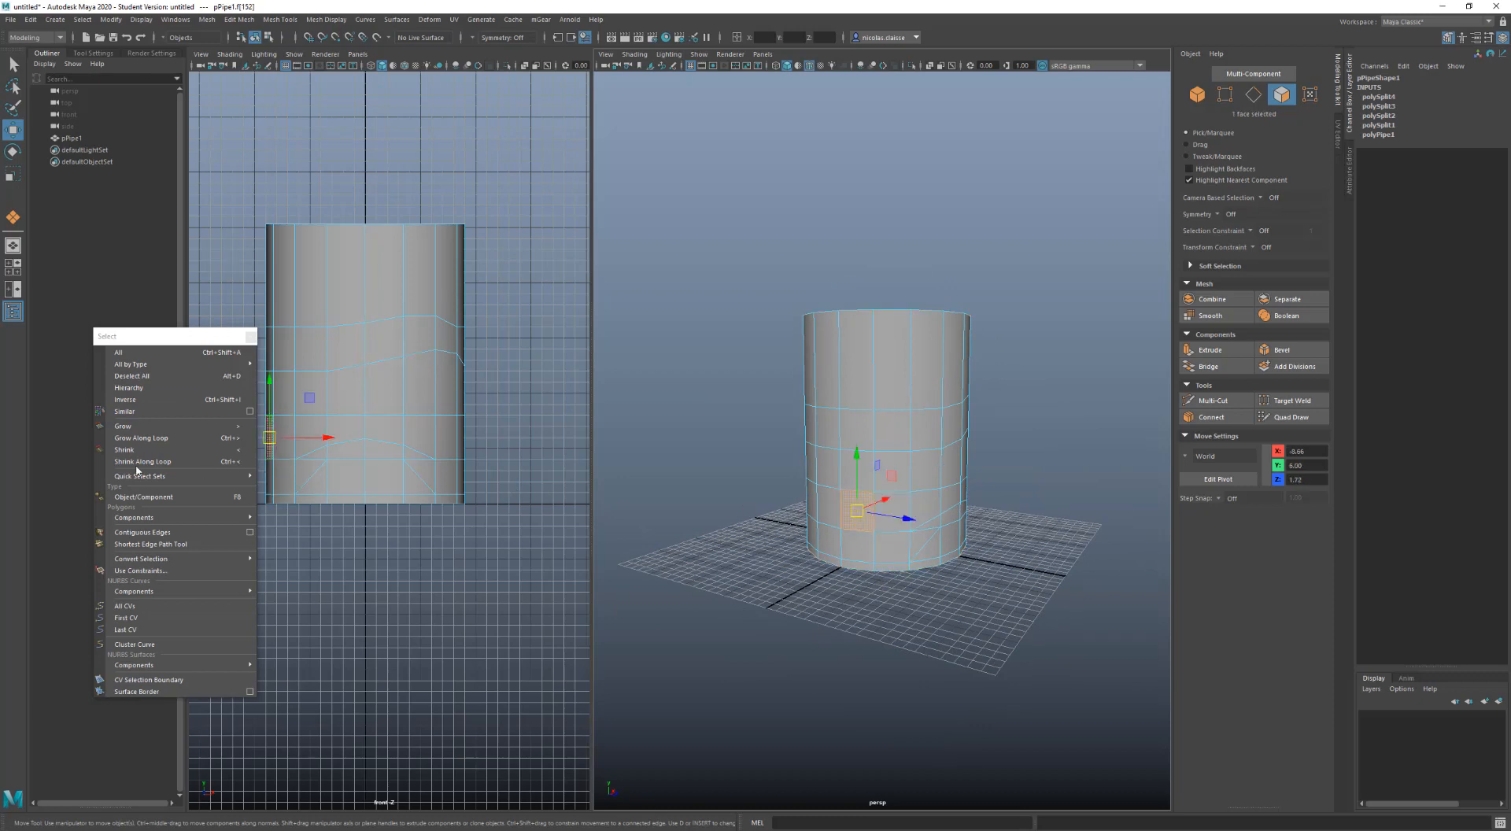
left_click(124, 411)
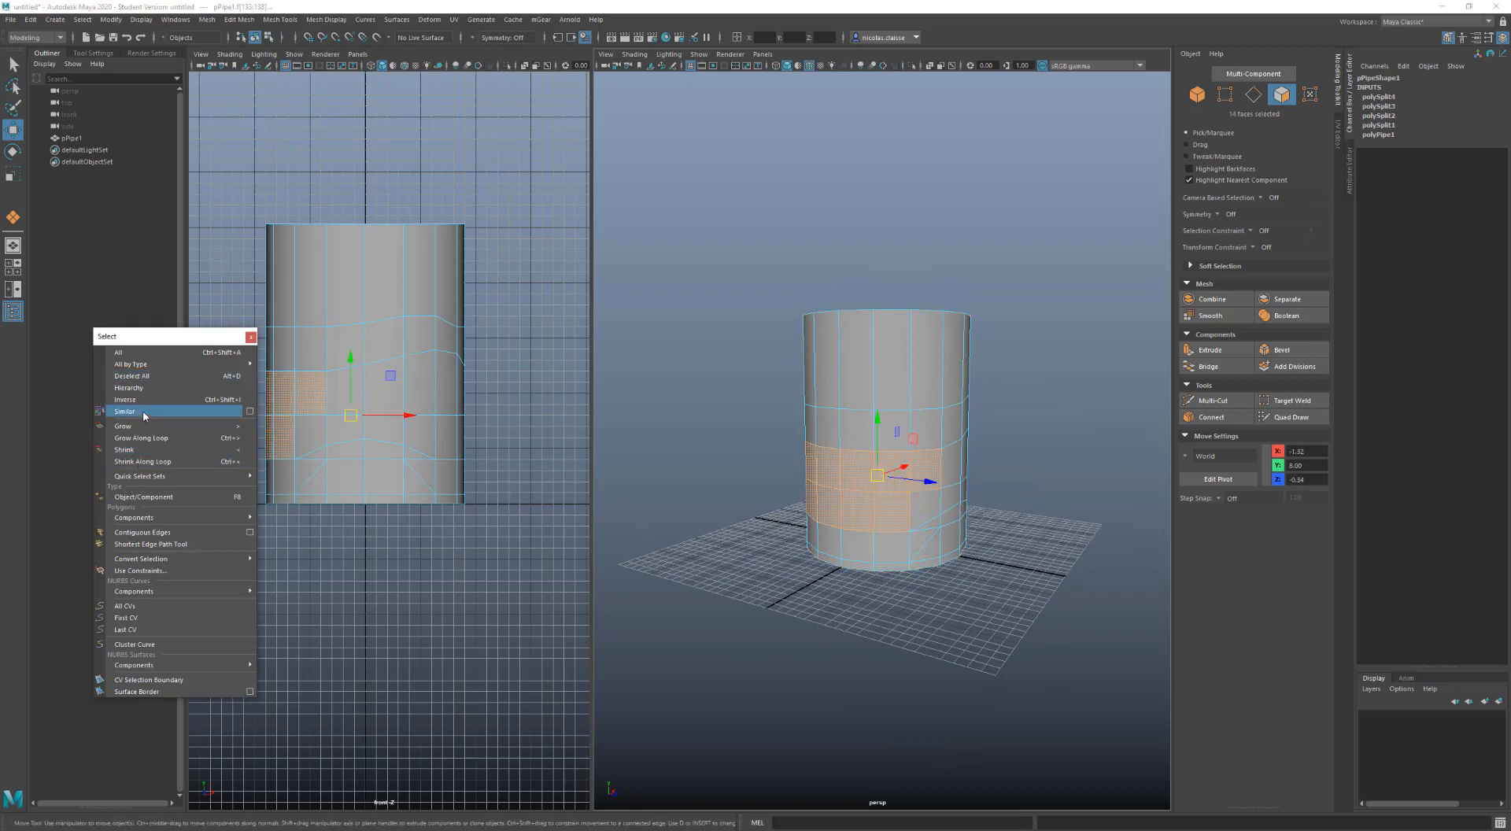
left_click_drag(850, 506, 920, 497, "alt")
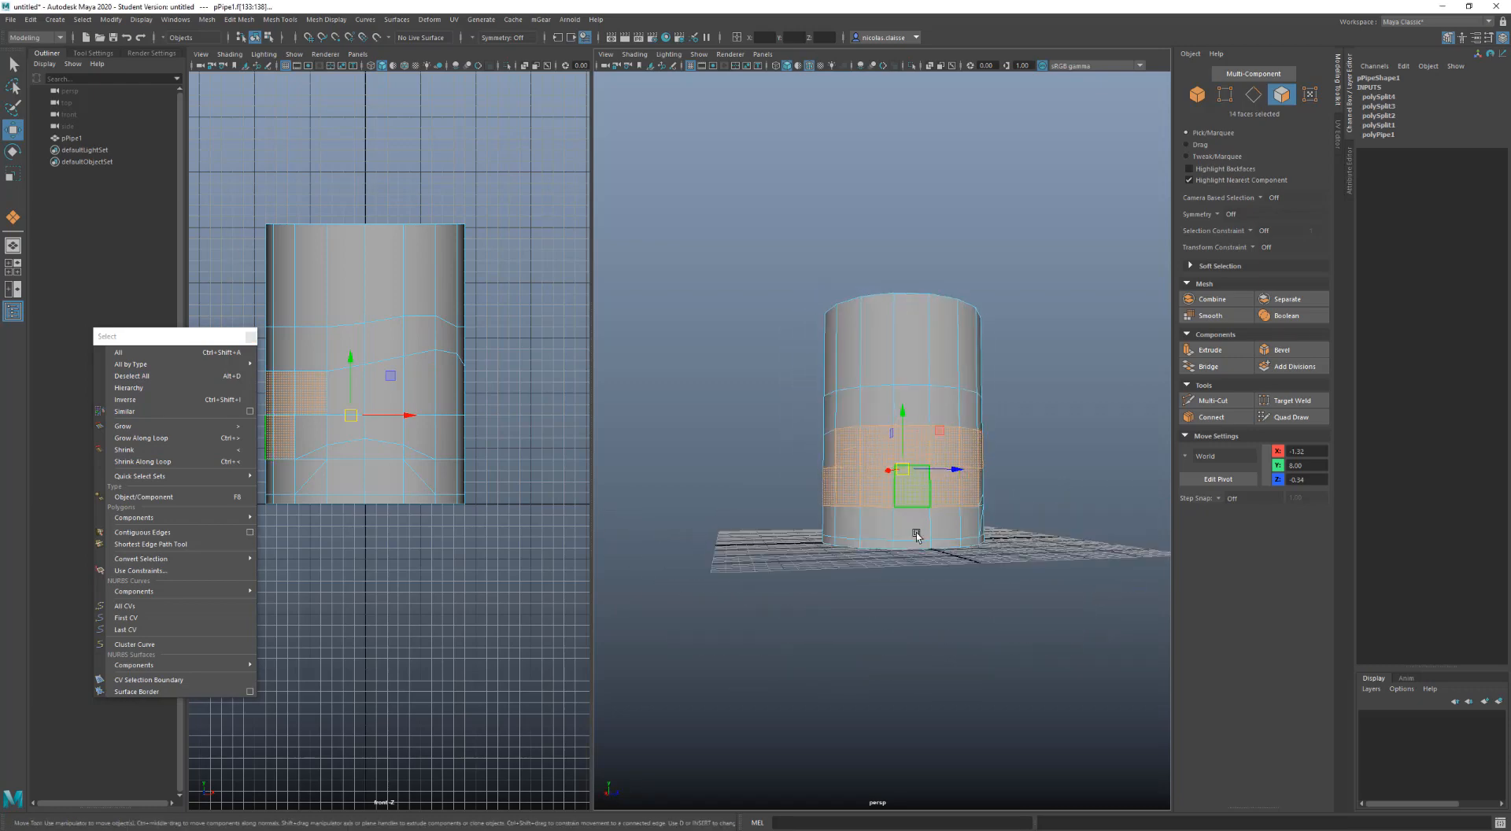
left_click(918, 544)
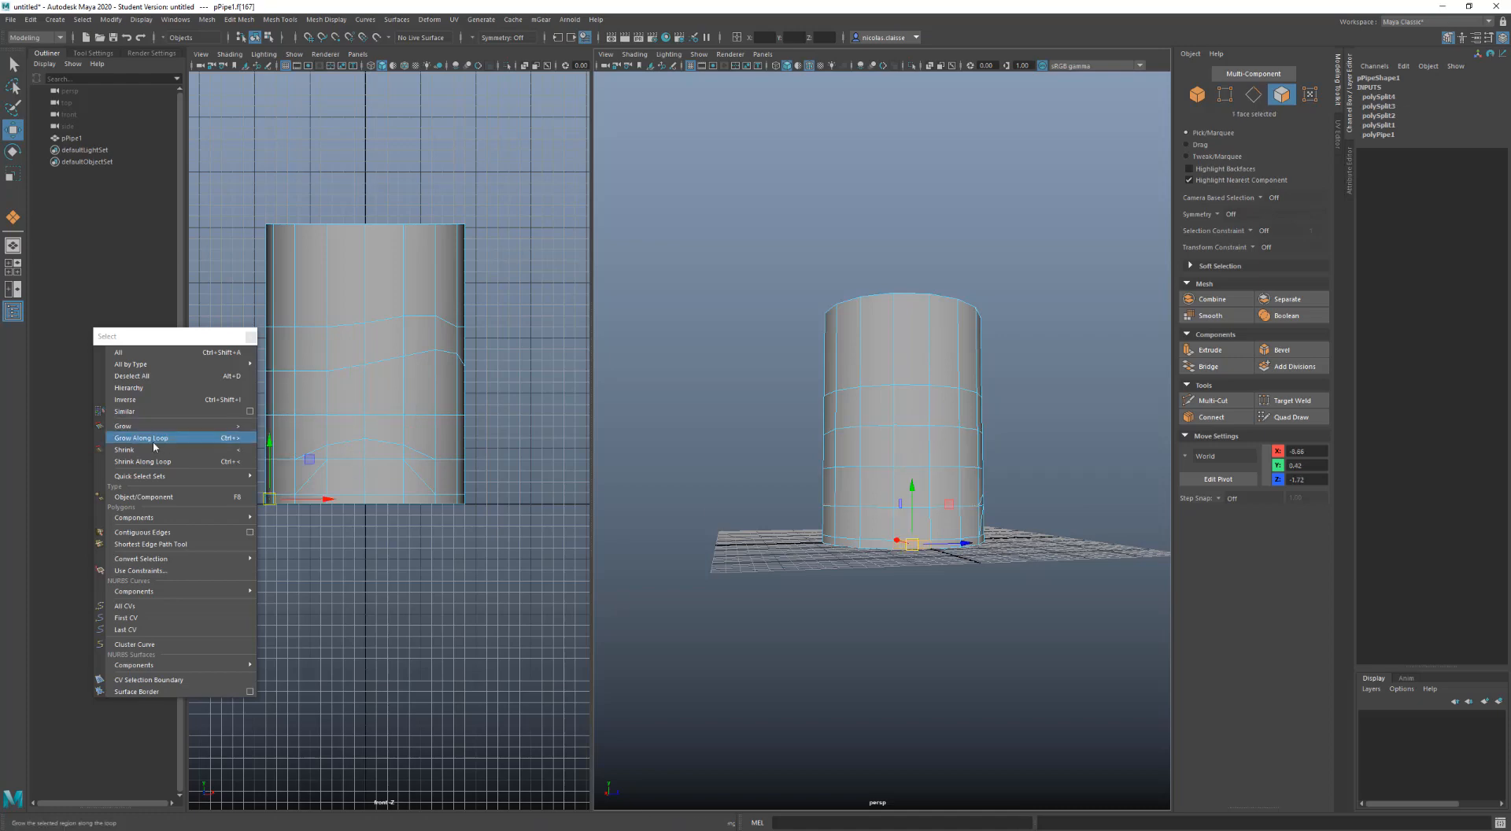
left_click(181, 413)
mouse_move(870, 554)
left_mouse_down("alt")
mouse_move(897, 627)
mouse_move(882, 567)
left_mouse_up("alt")
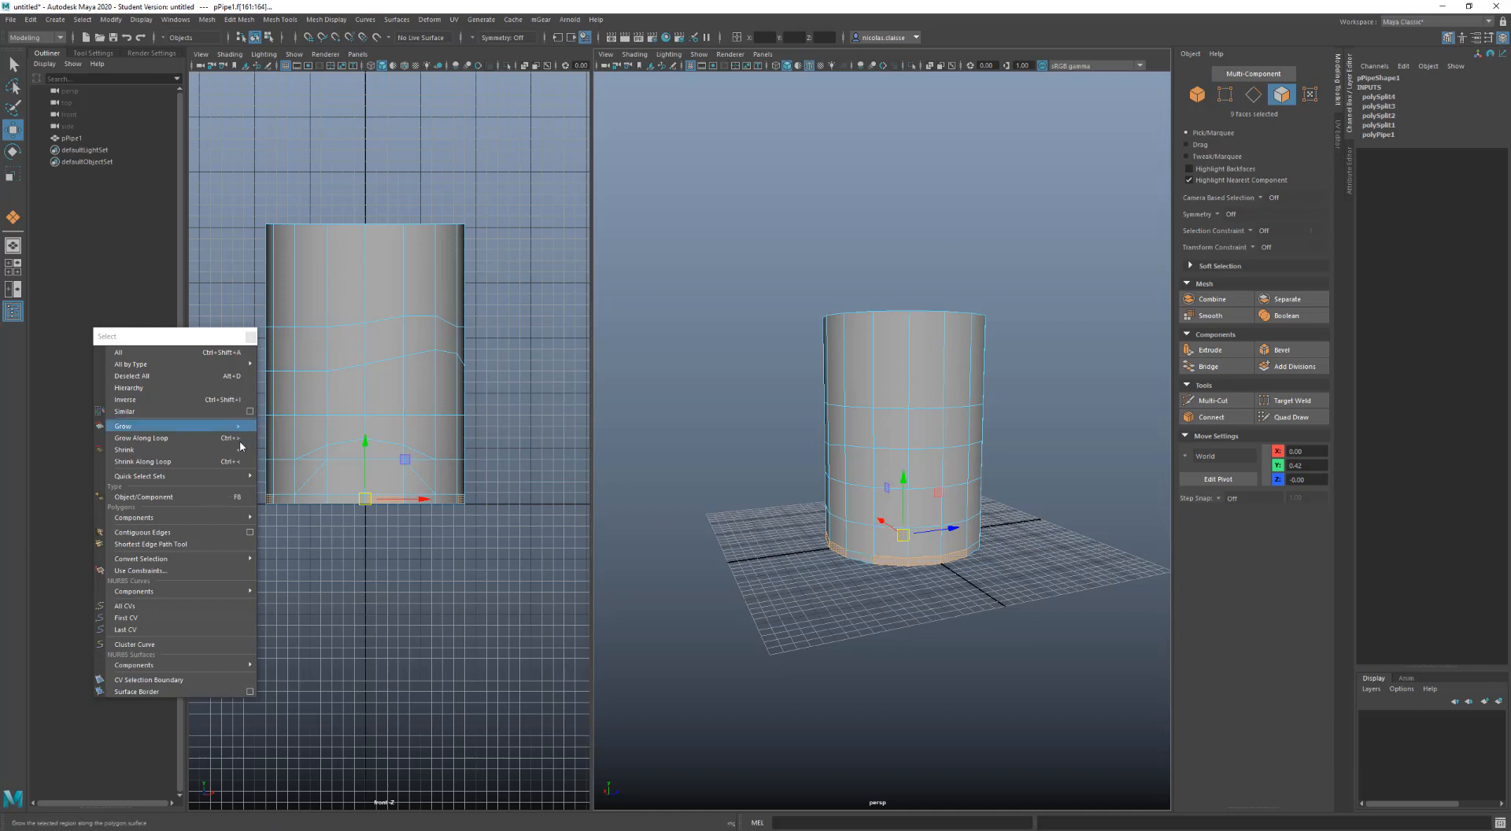
Change the Similarity Tolerance in the Select Similar options and apply it to the selected bottom-band faces
left_click(248, 411)
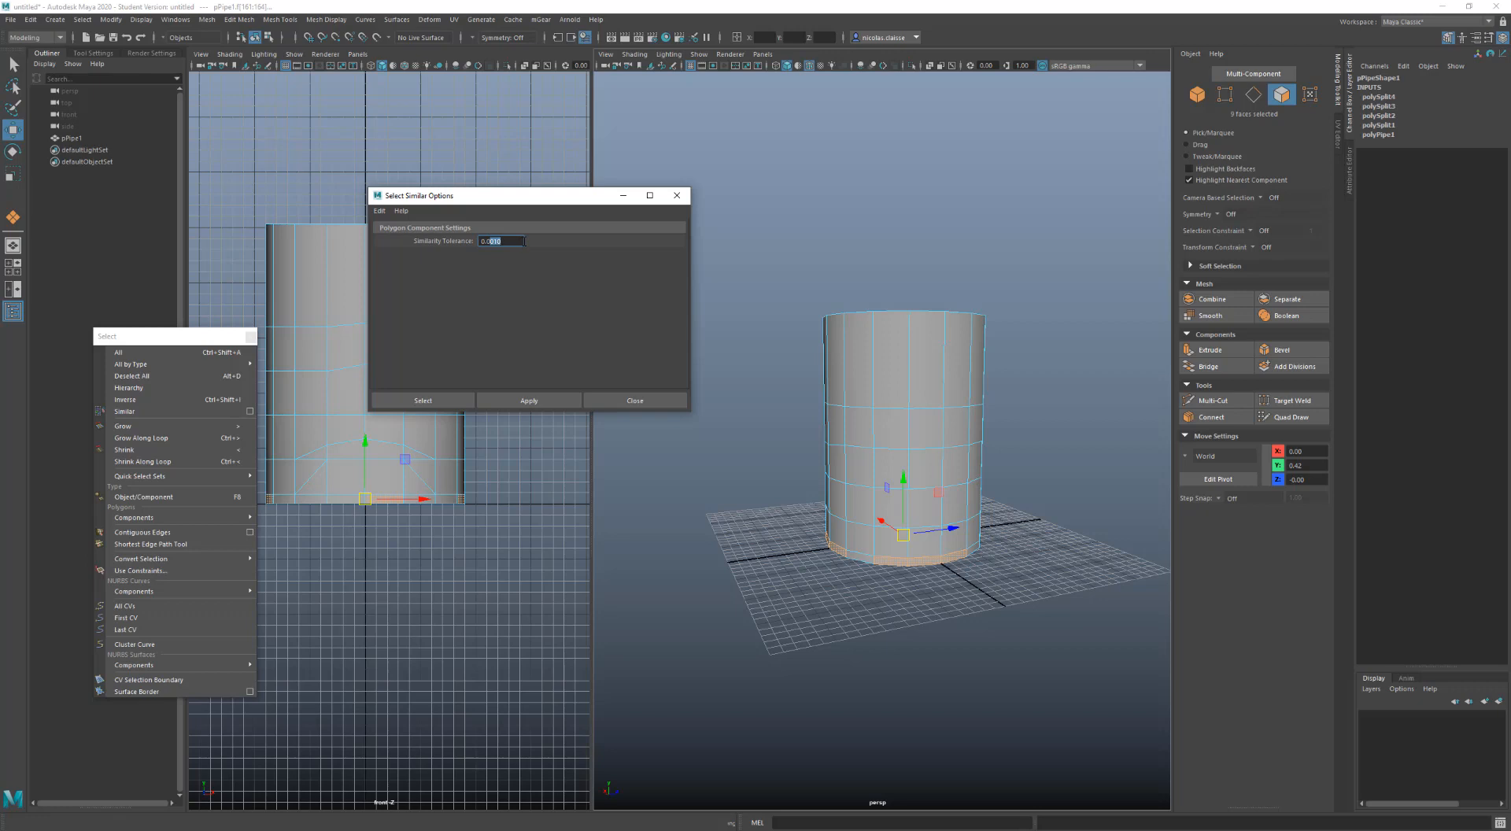
key("Return")
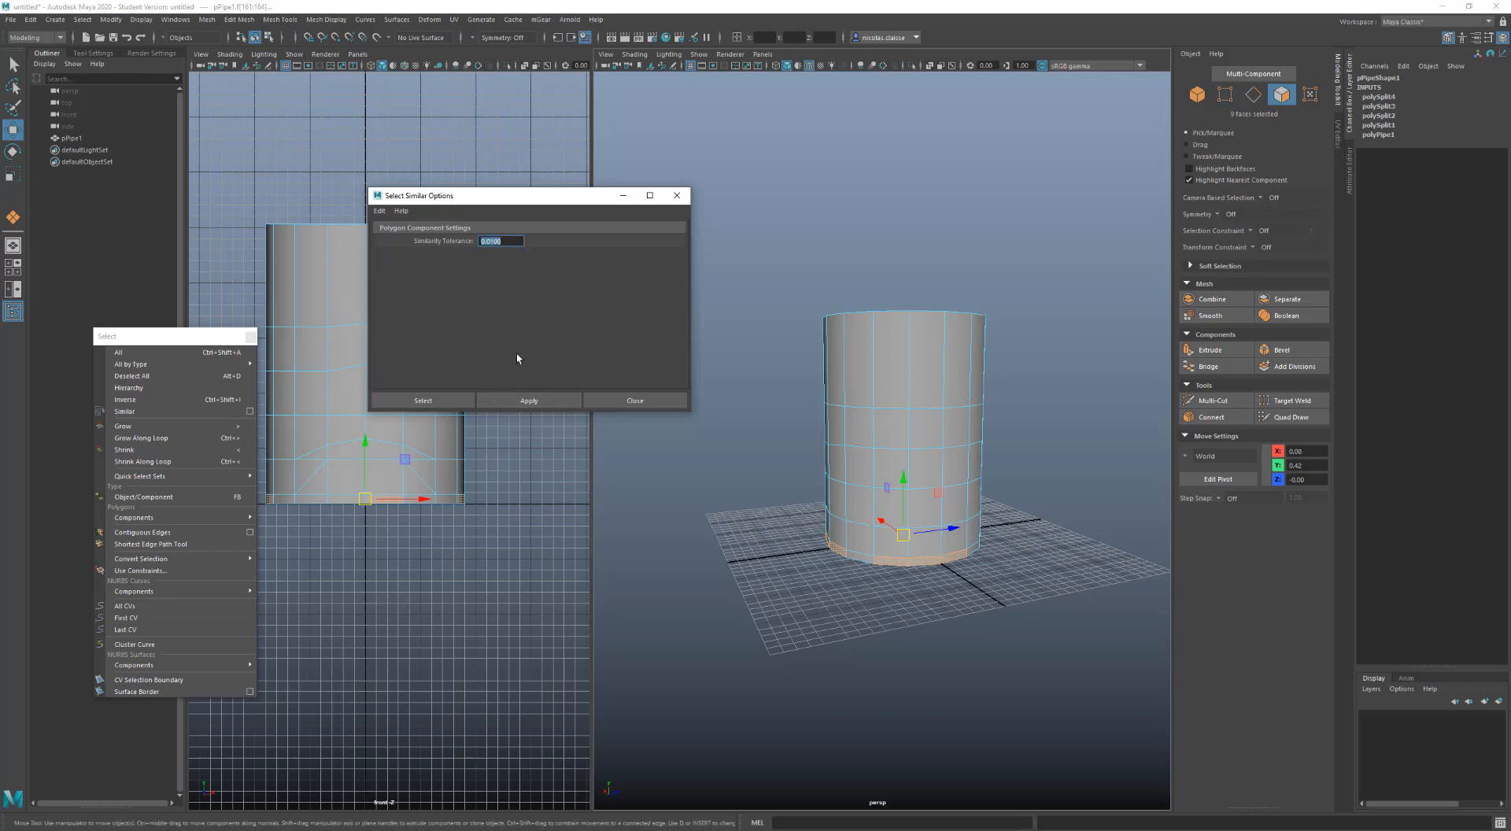
left_click(529, 403)
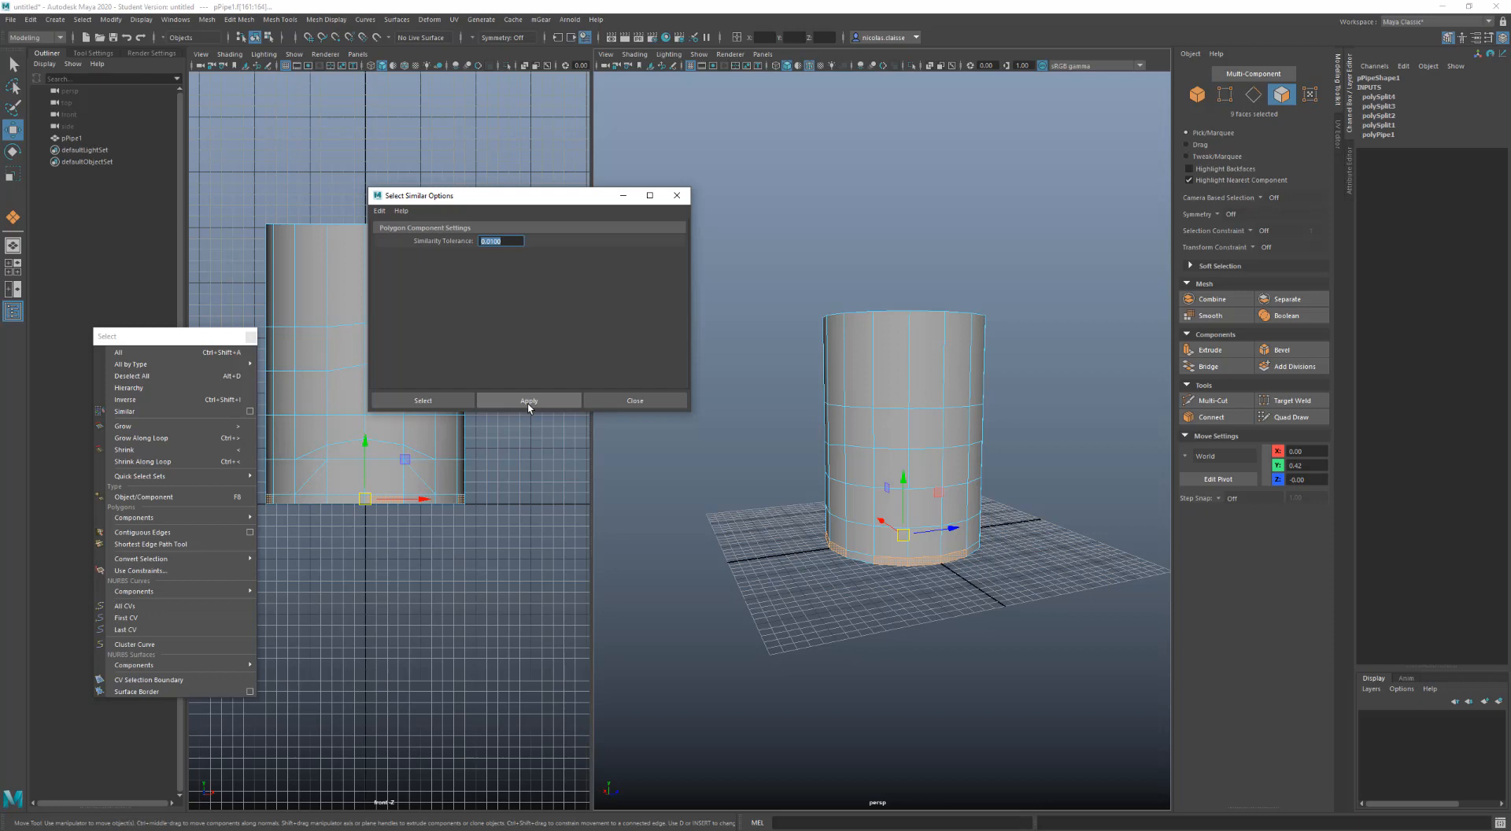
Apply Select Similar to a face in the pipe's middle band, then to a tall upper face
left_click(889, 429)
left_click(566, 398)
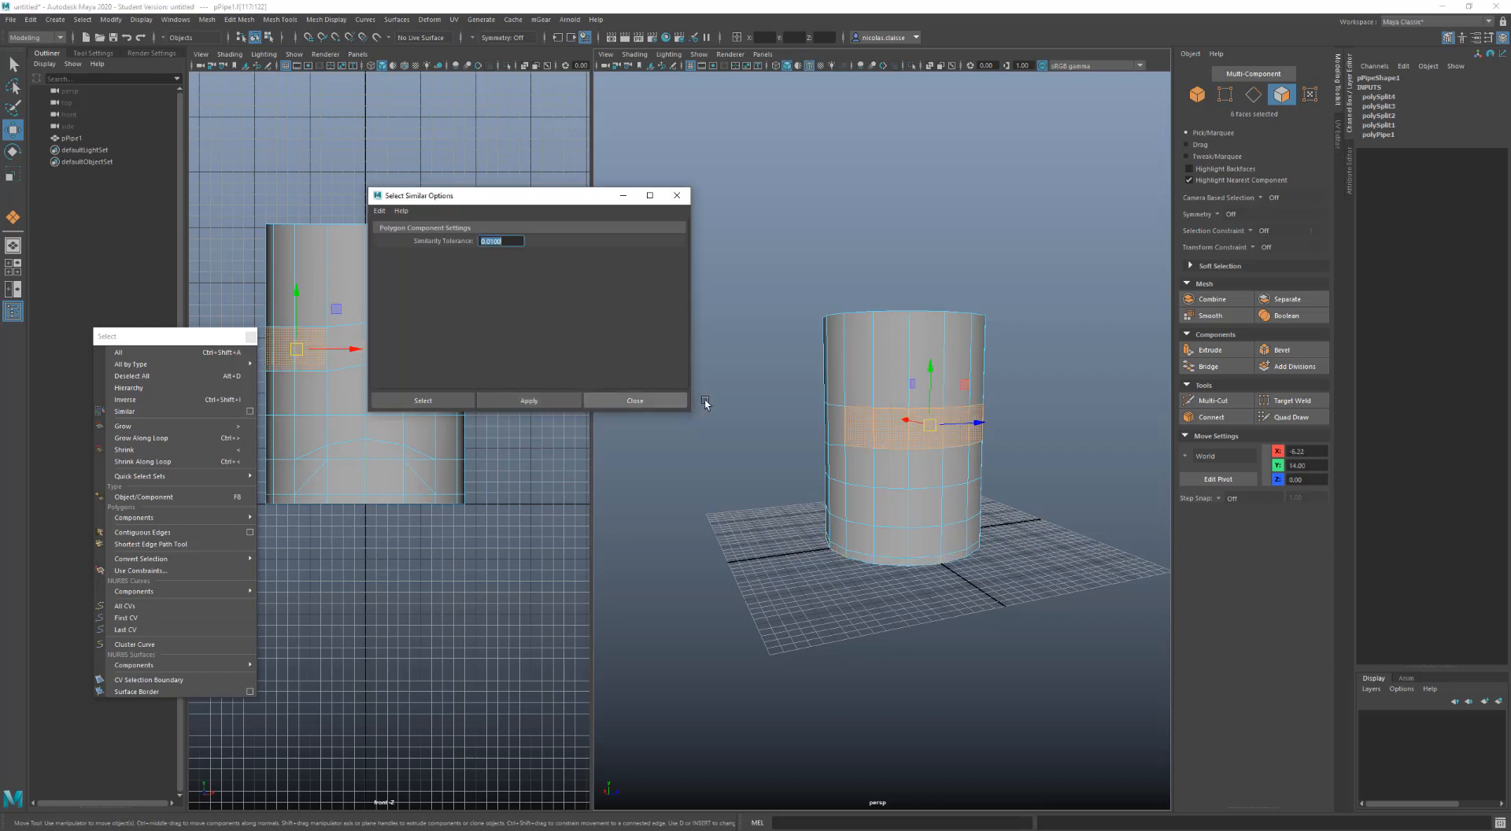
left_click(891, 359)
left_click(551, 408)
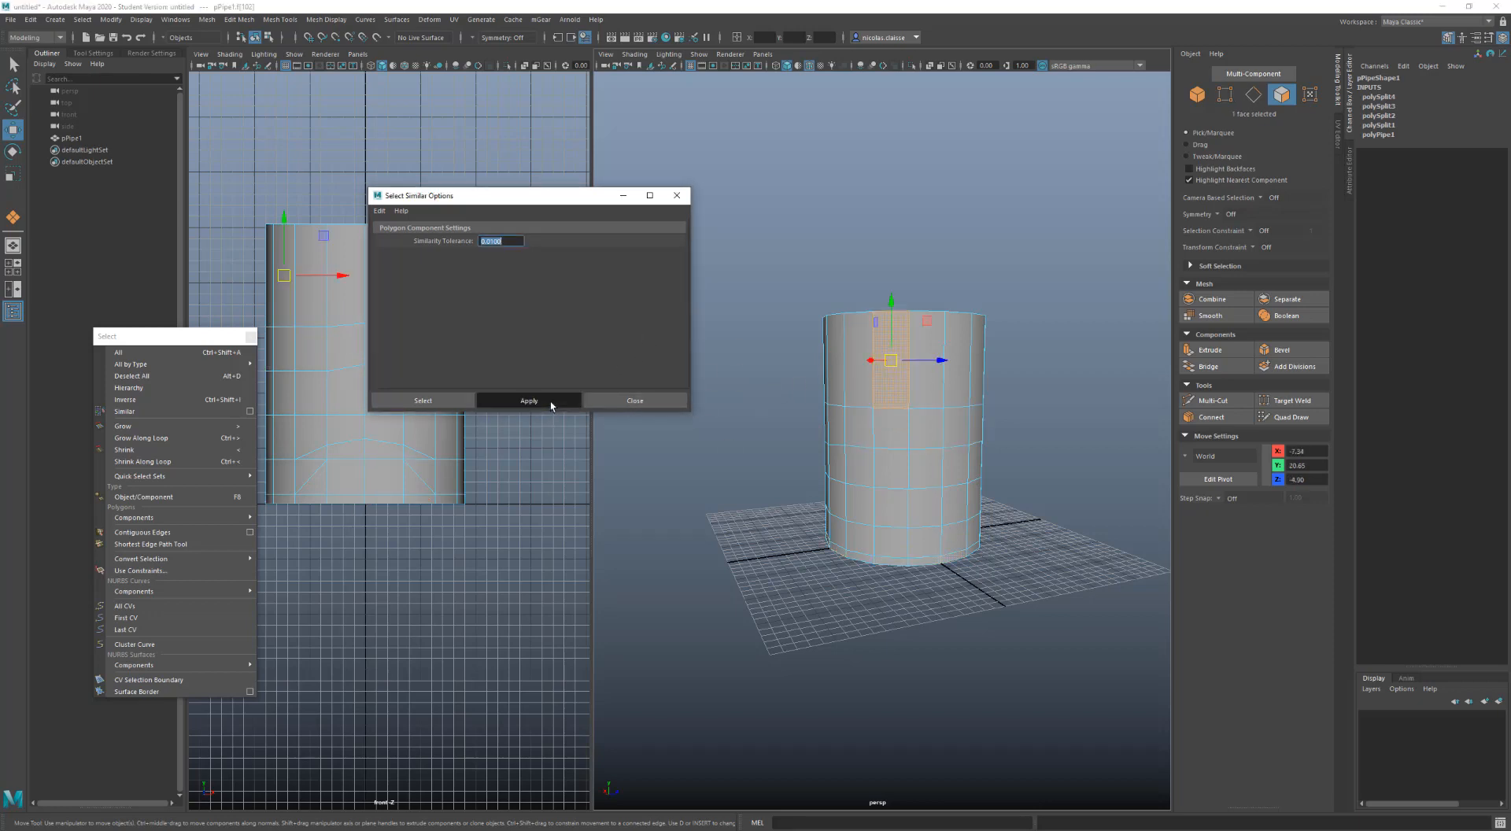
Set the Similarity Tolerance to 1 and select the faces similar to one on the lower outer wall
left_click_drag(761, 459, 873, 460, "alt")
left_click(507, 240)
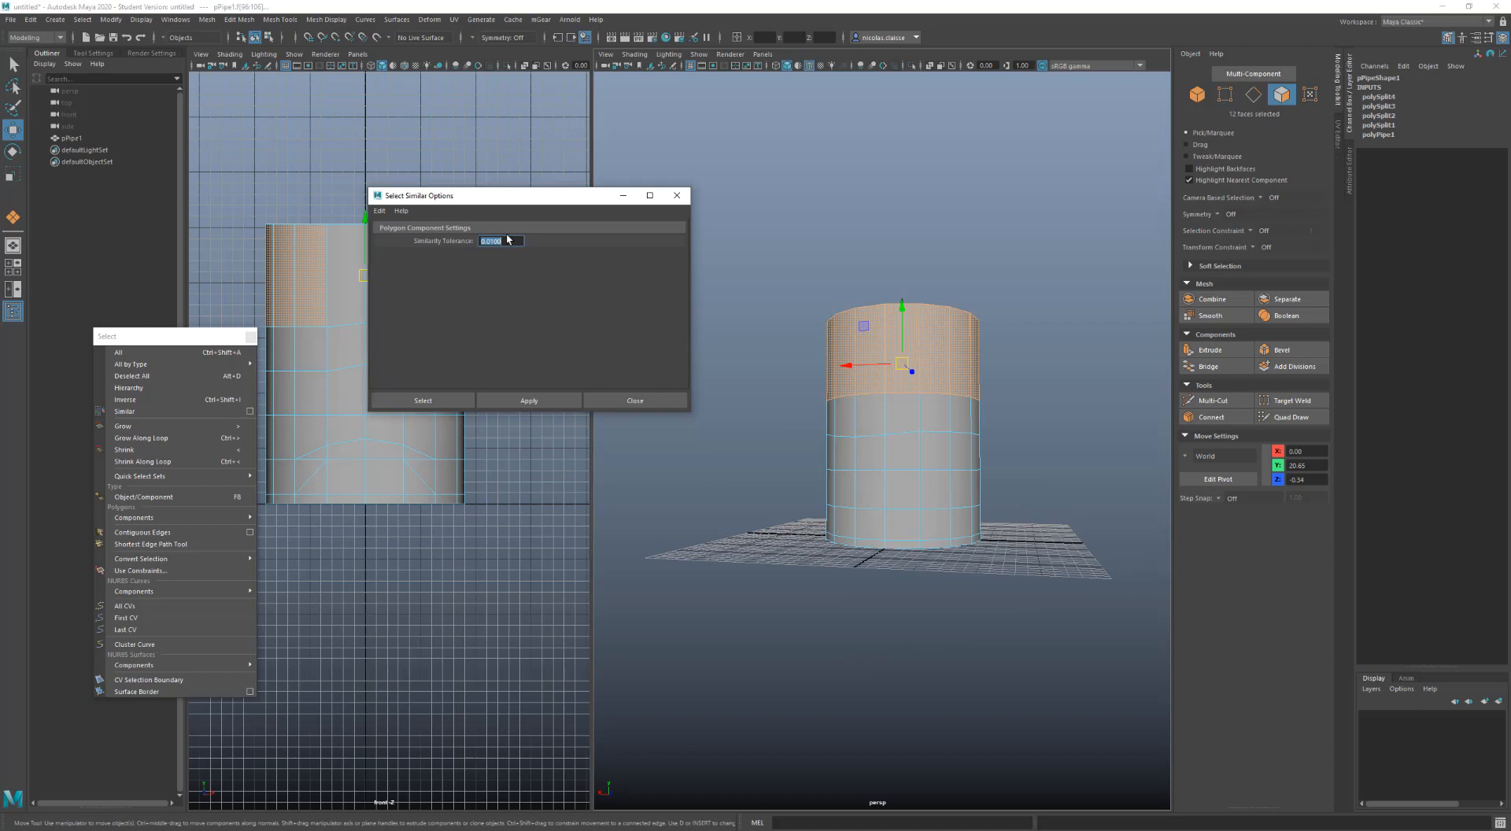
type("1")
key("Return")
left_click(504, 400)
left_click(870, 452)
left_click(528, 401)
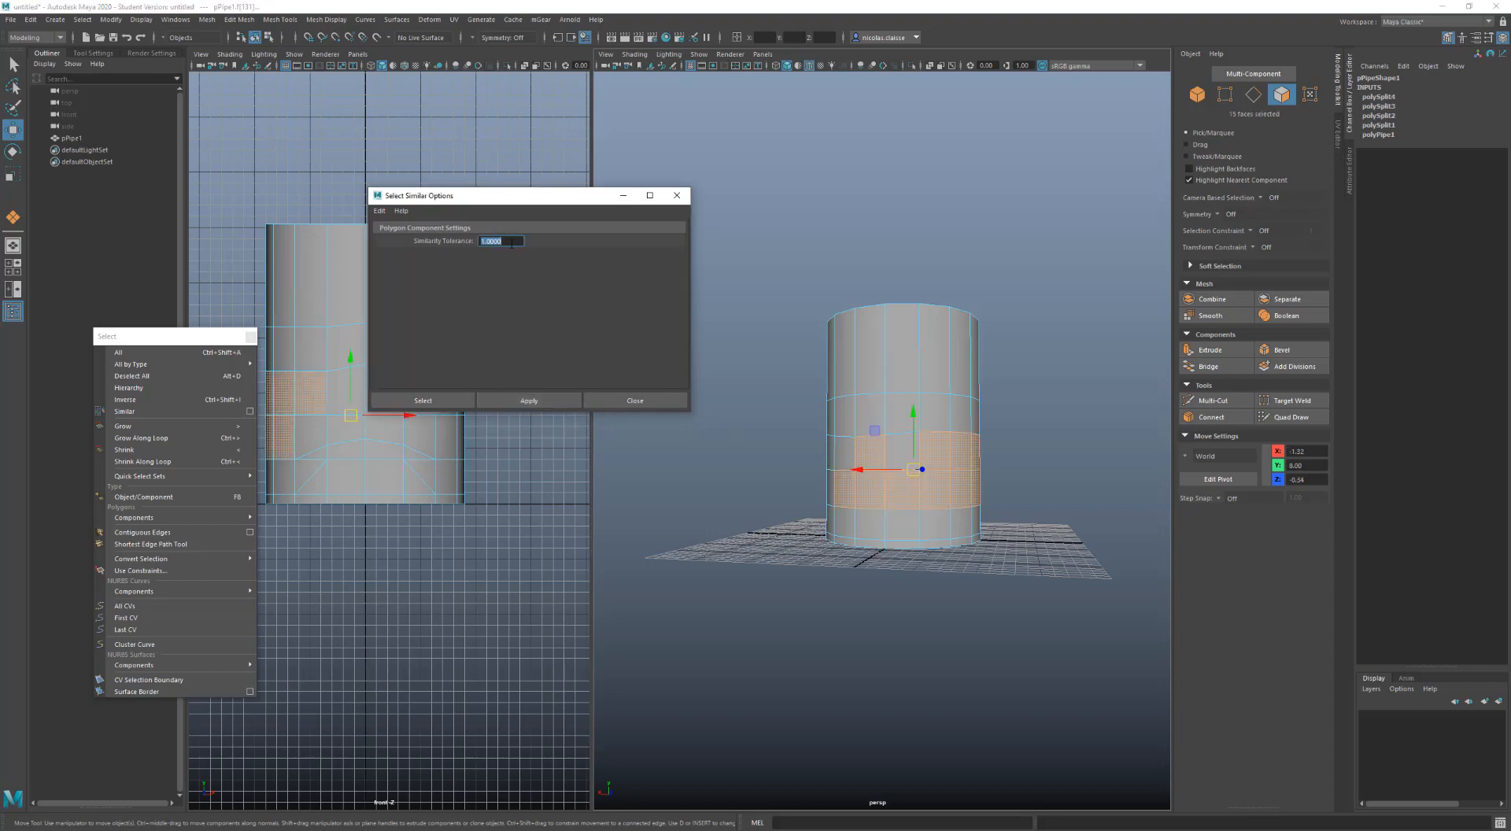
Raise the Similarity Tolerance to 3 and then to 6, applying Select Similar to the selected faces each time
type("3")
left_click(520, 401)
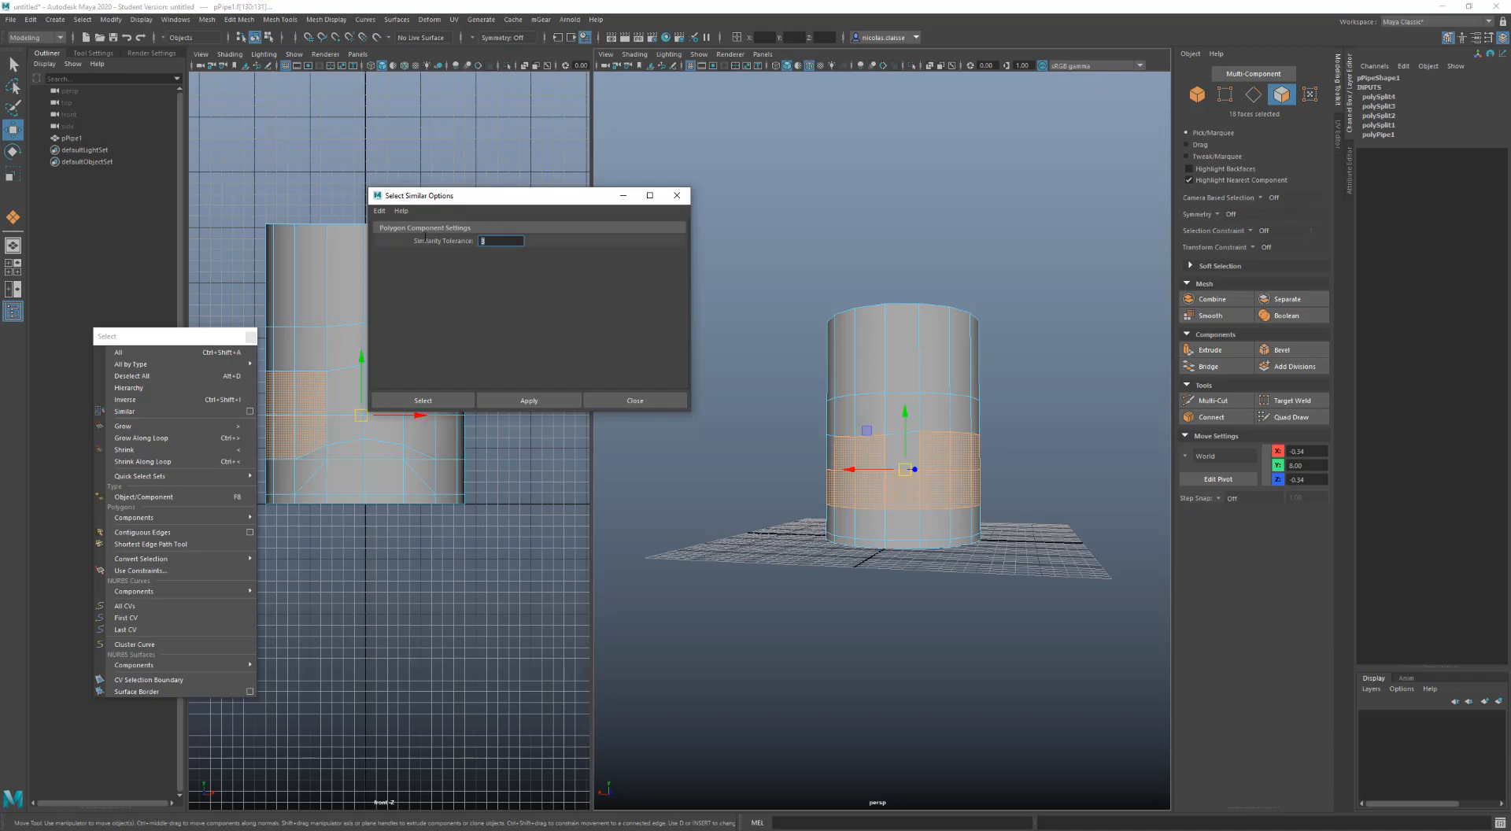
key("Return")
left_click(529, 401)
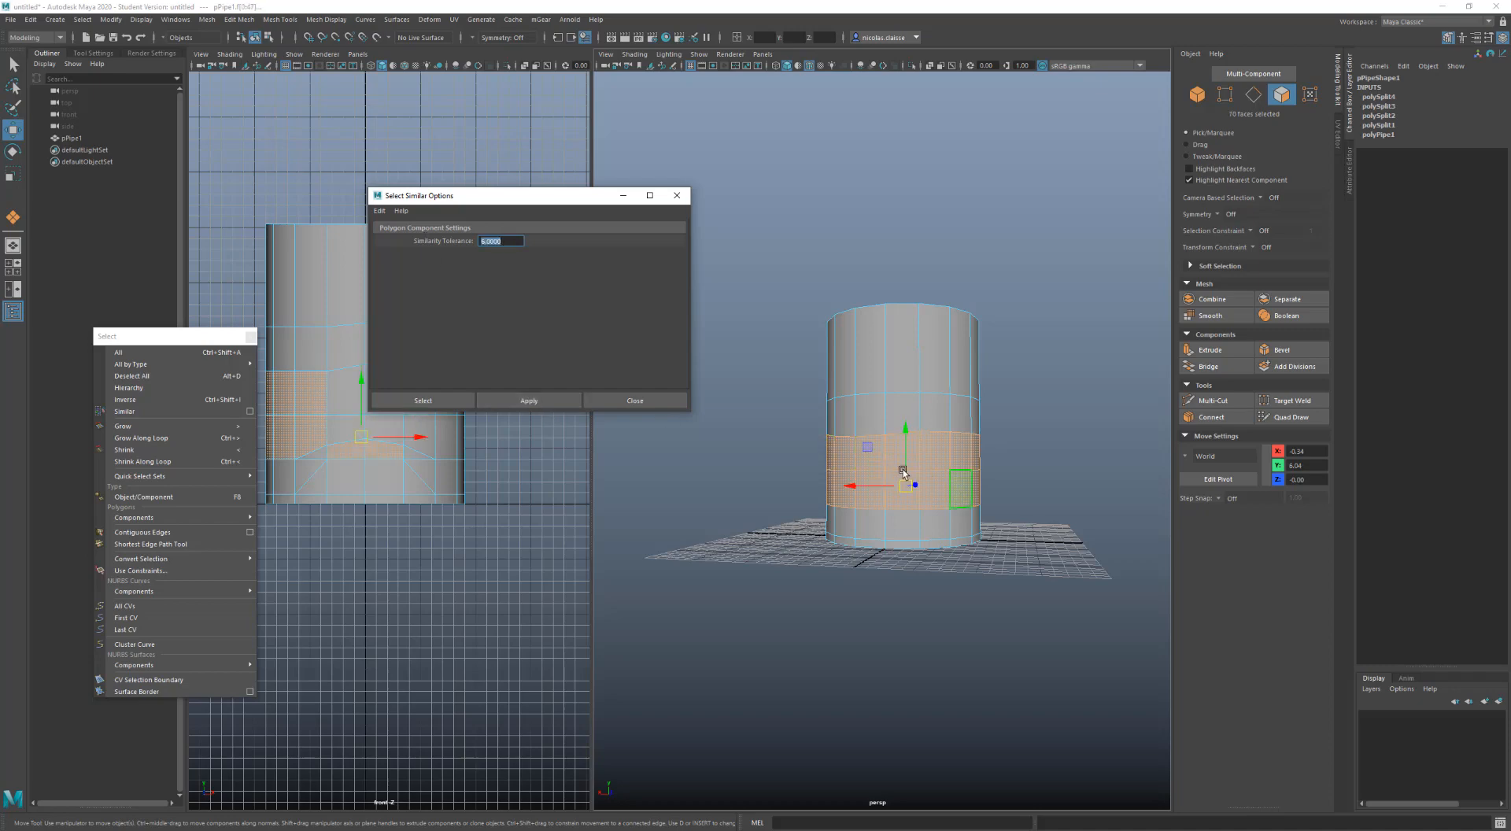
Select one bottom-band face on the pipe's opposite side and apply Select Similar to it
left_click_drag(903, 469, 1130, 475, "alt")
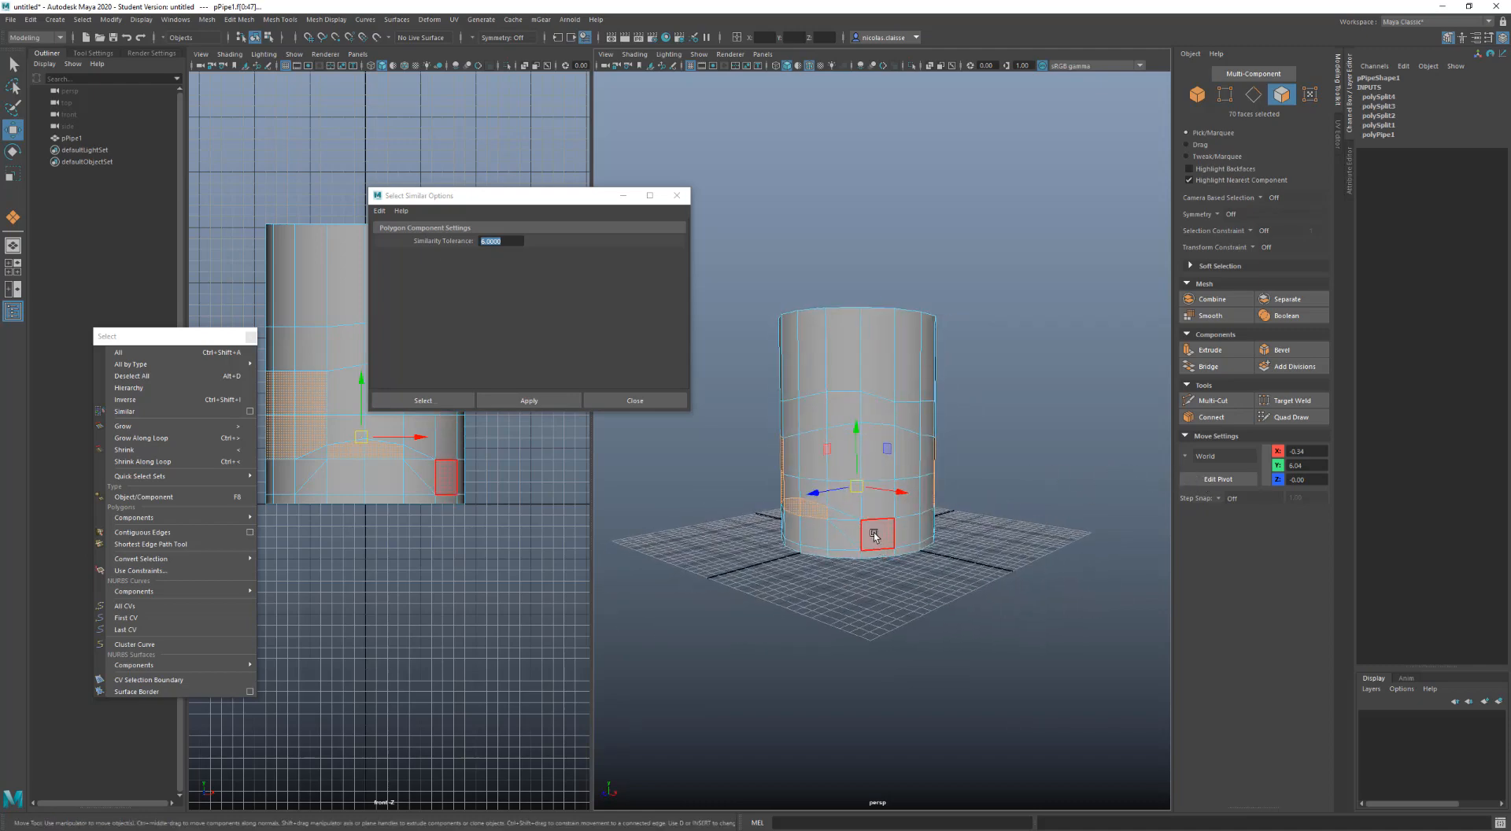
left_click(886, 555)
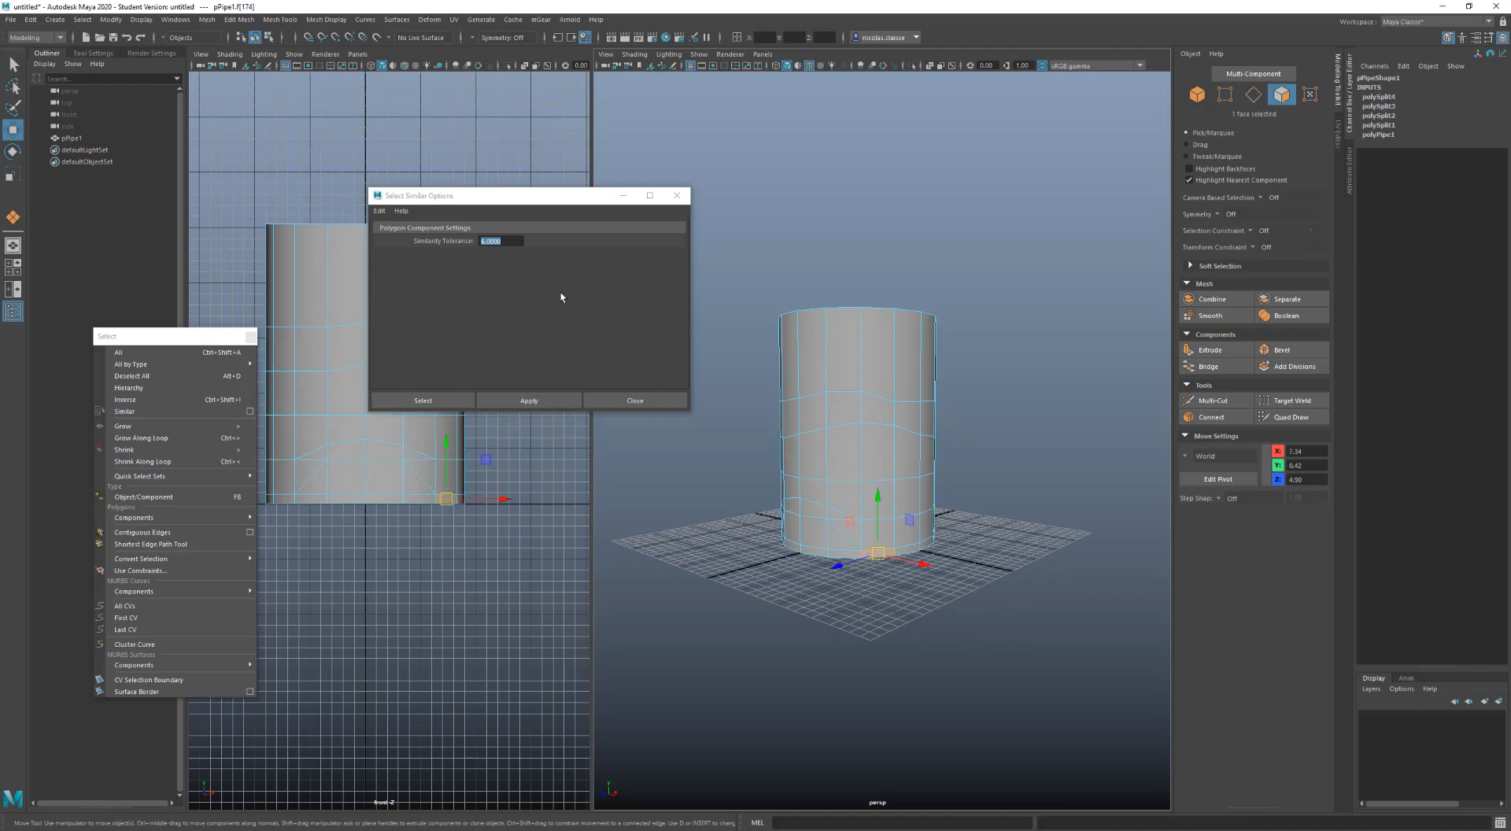
left_click(529, 402)
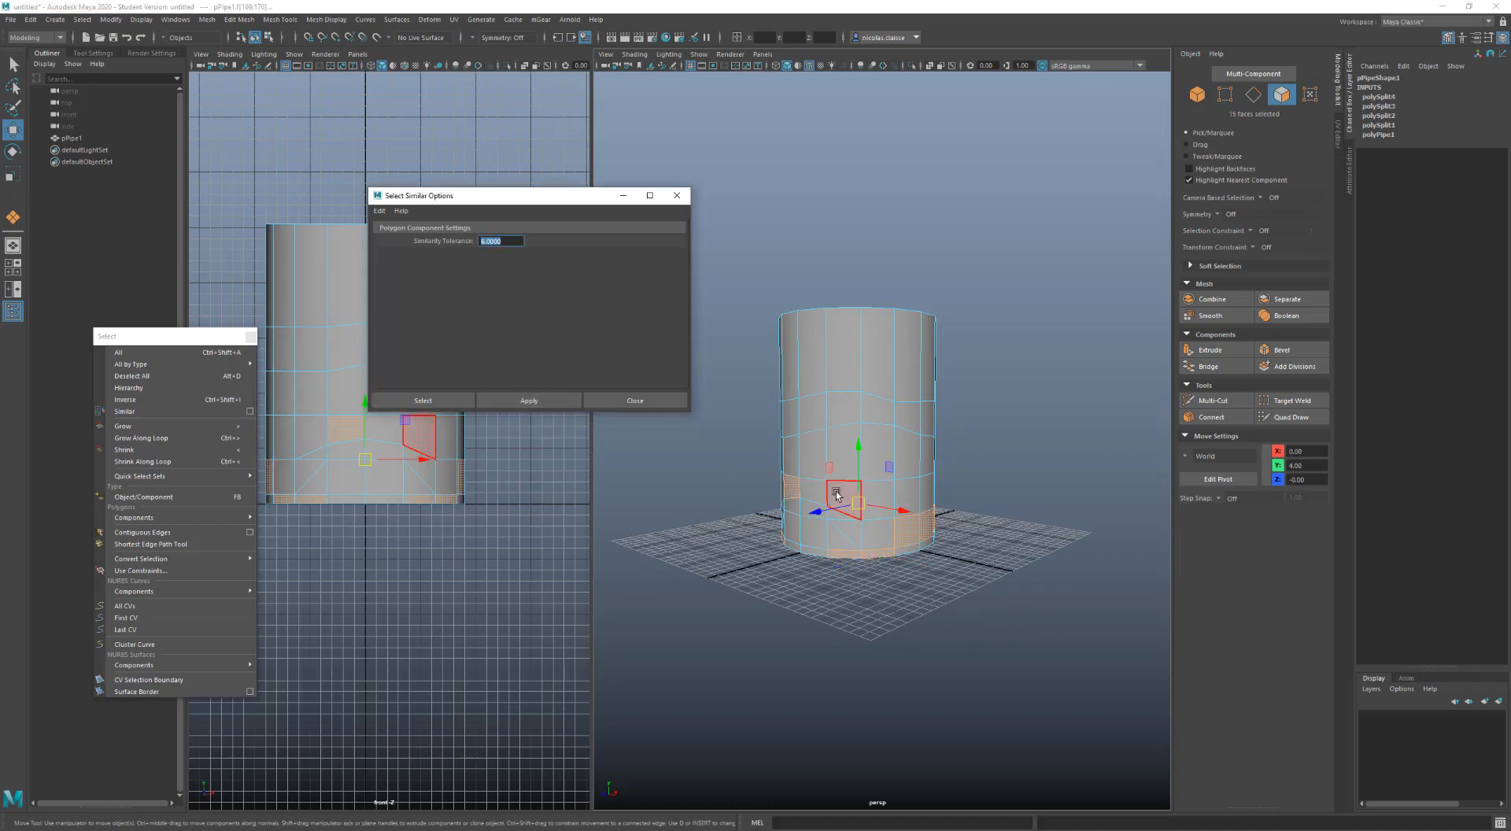
Set the Similarity Tolerance to 0.1, apply Select Similar to one face on the pipe's top rim, and close the options
left_click_drag(842, 504, 867, 476, "alt")
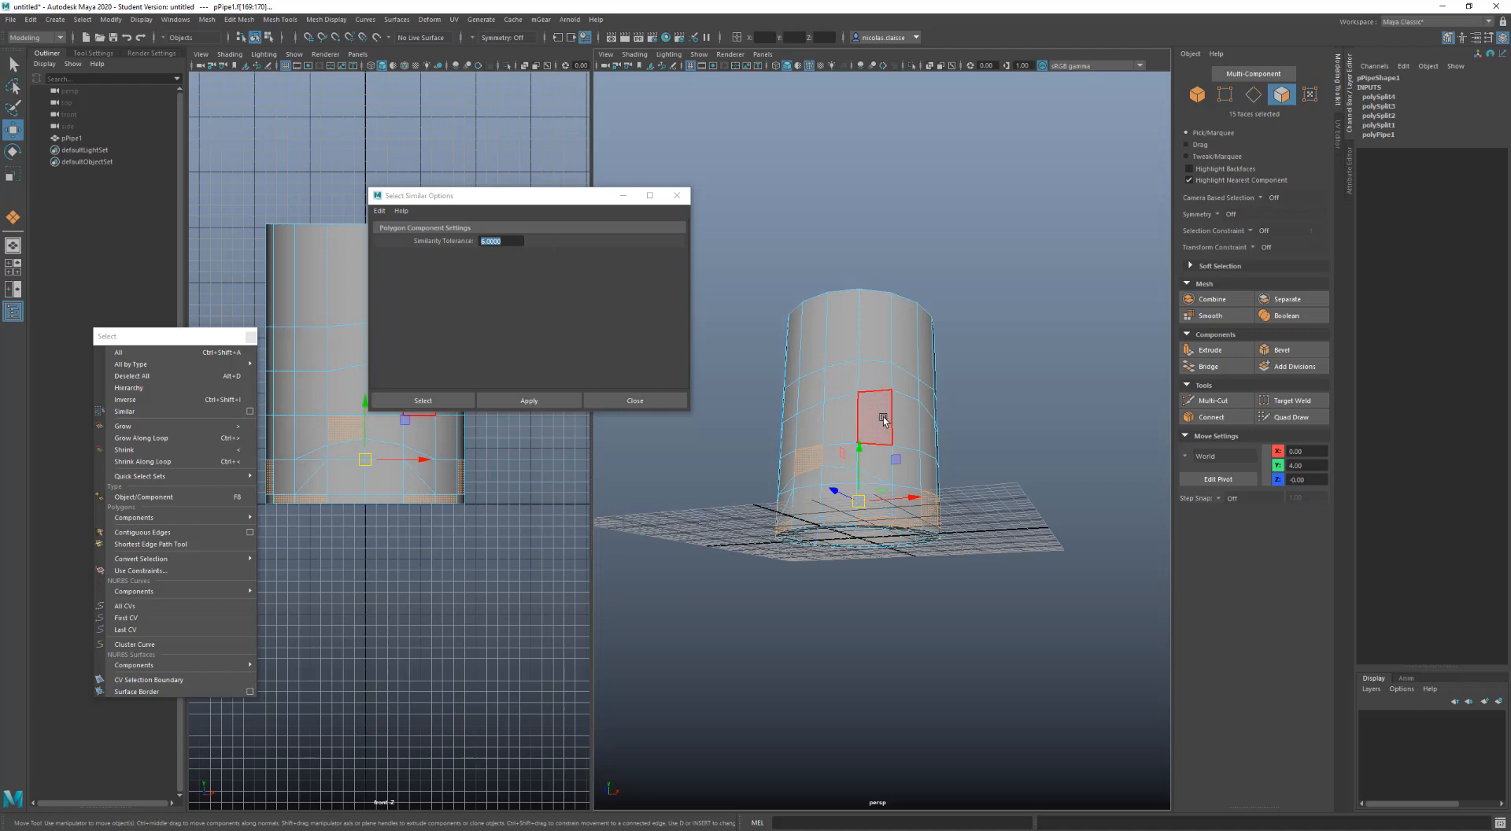
left_click_drag(883, 419, 882, 504, "alt")
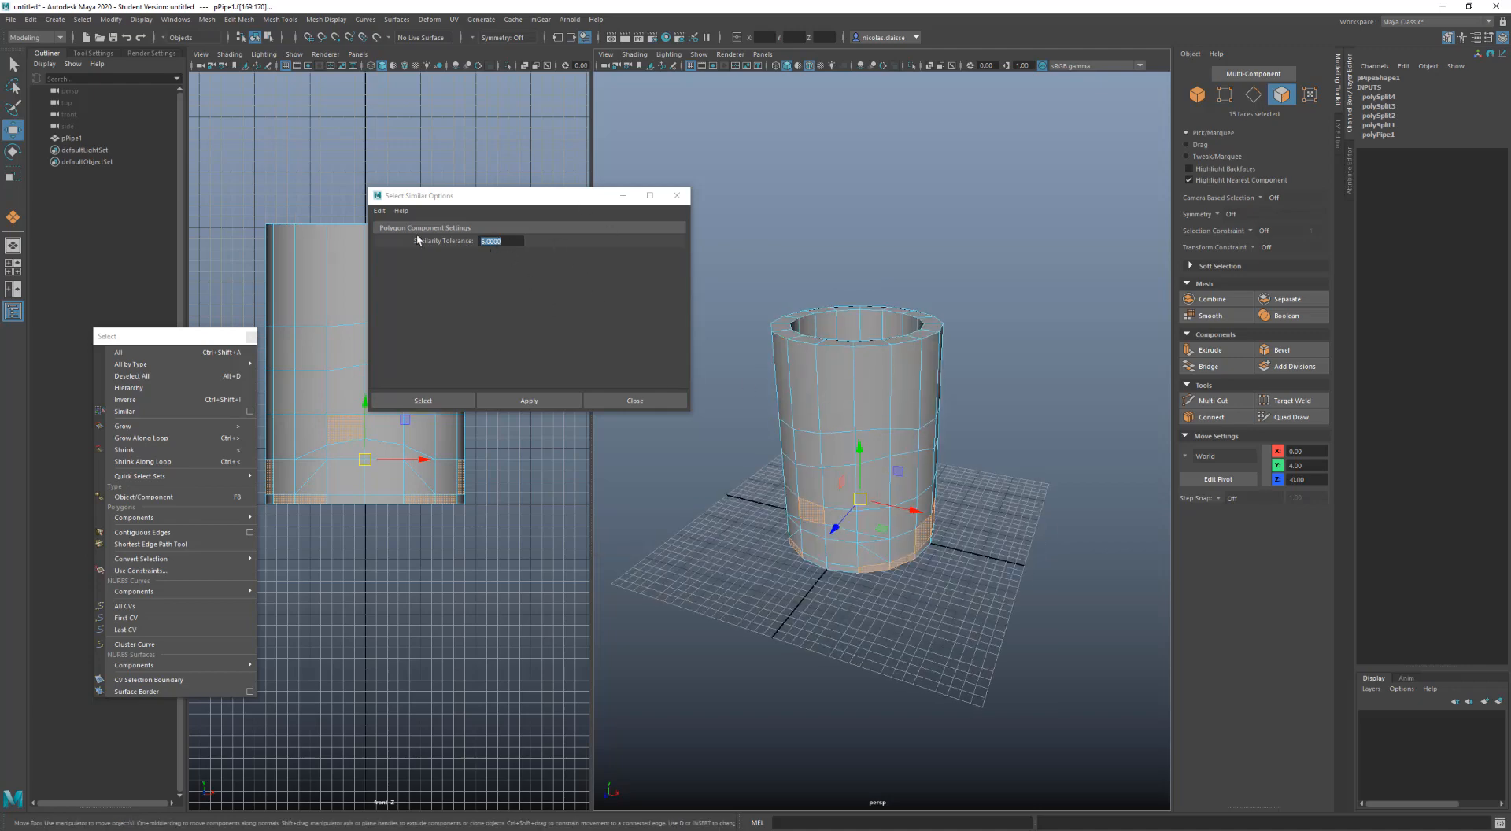
left_click(511, 241)
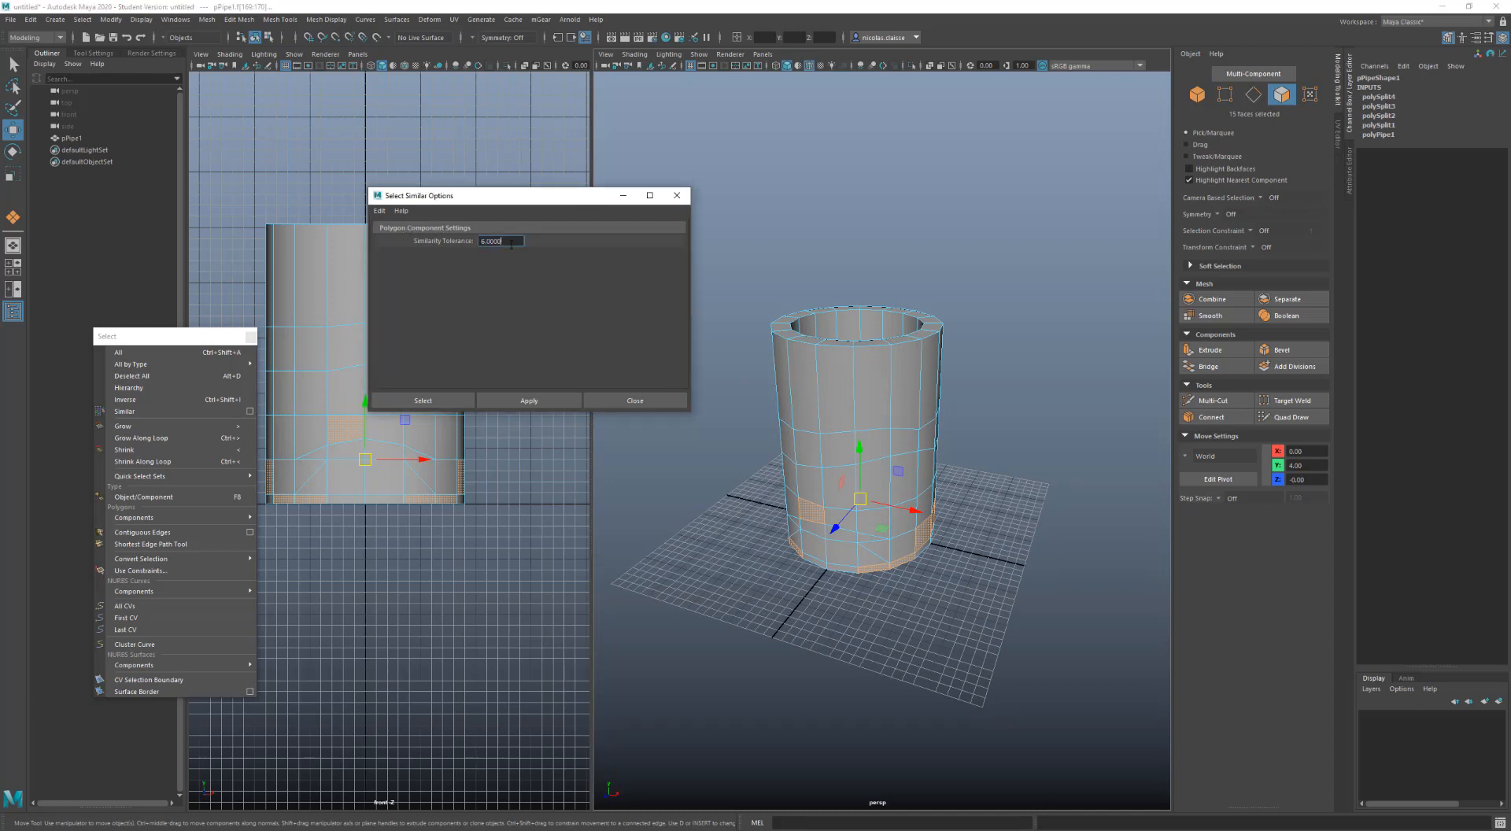
type("0.1")
key("Return")
left_click(844, 348)
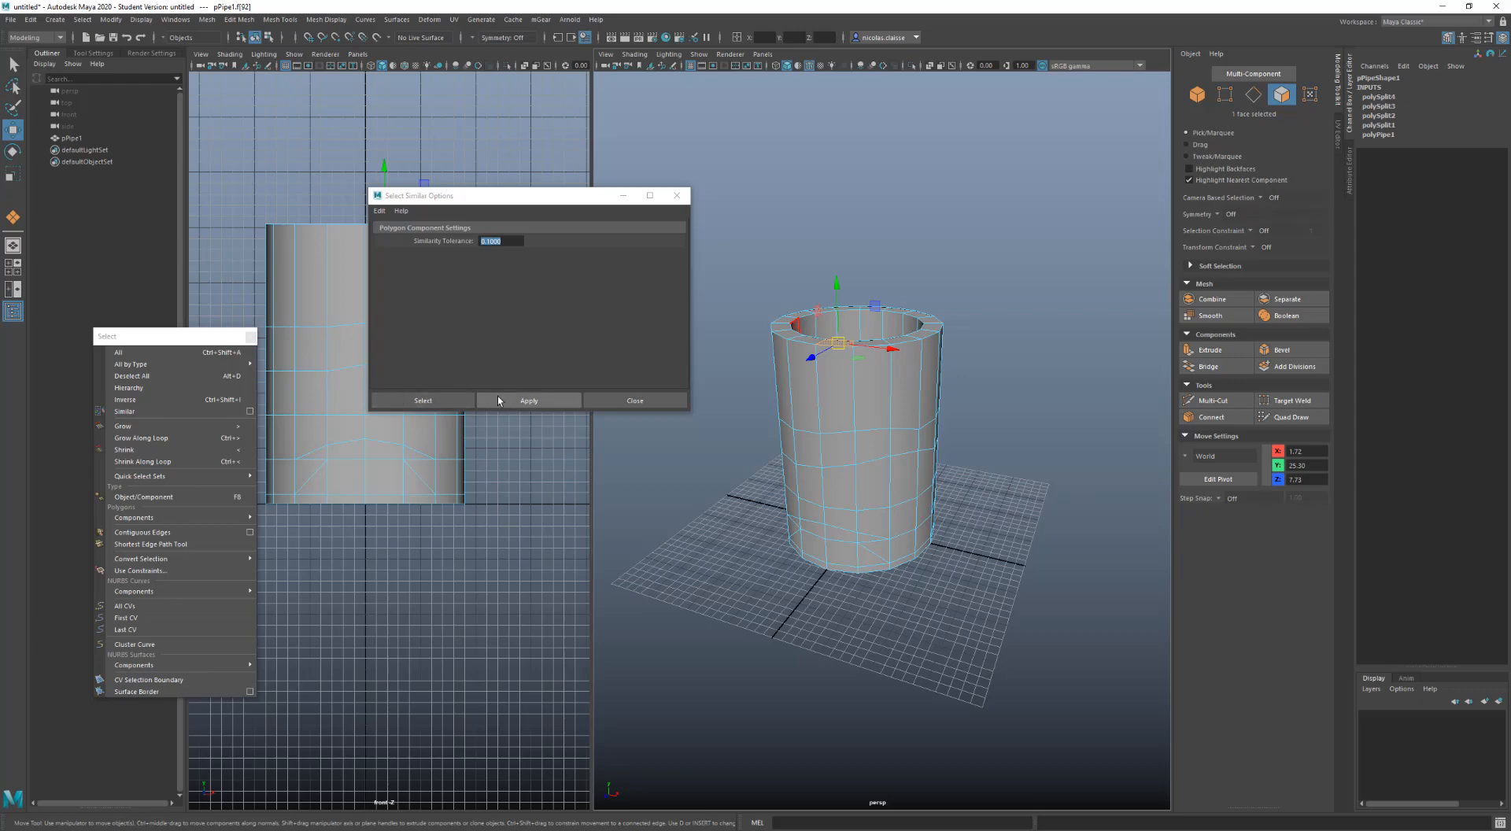
left_click(528, 401)
left_click_drag(828, 488, 832, 523, "alt")
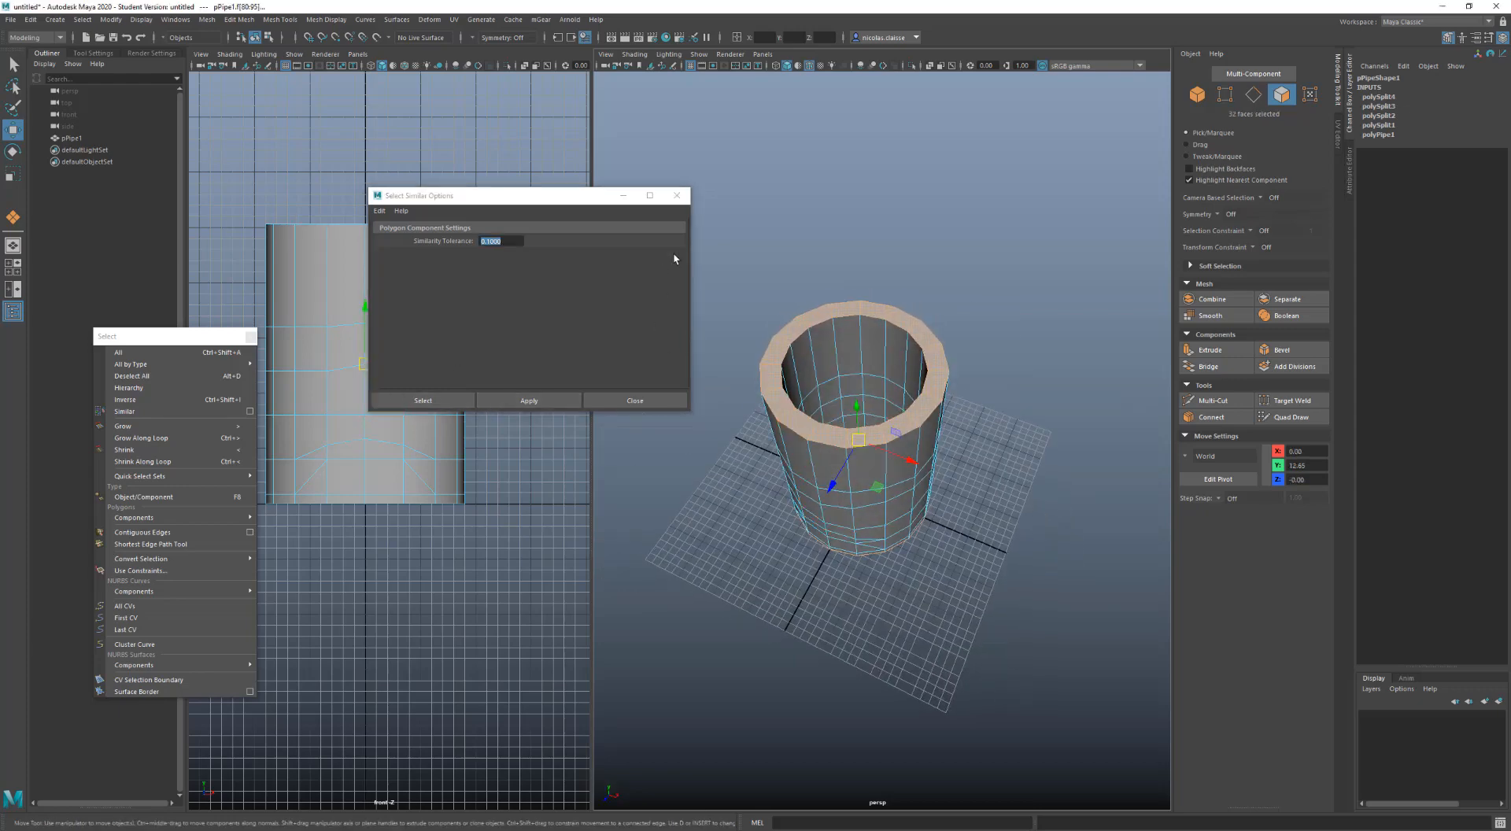
left_click(683, 196)
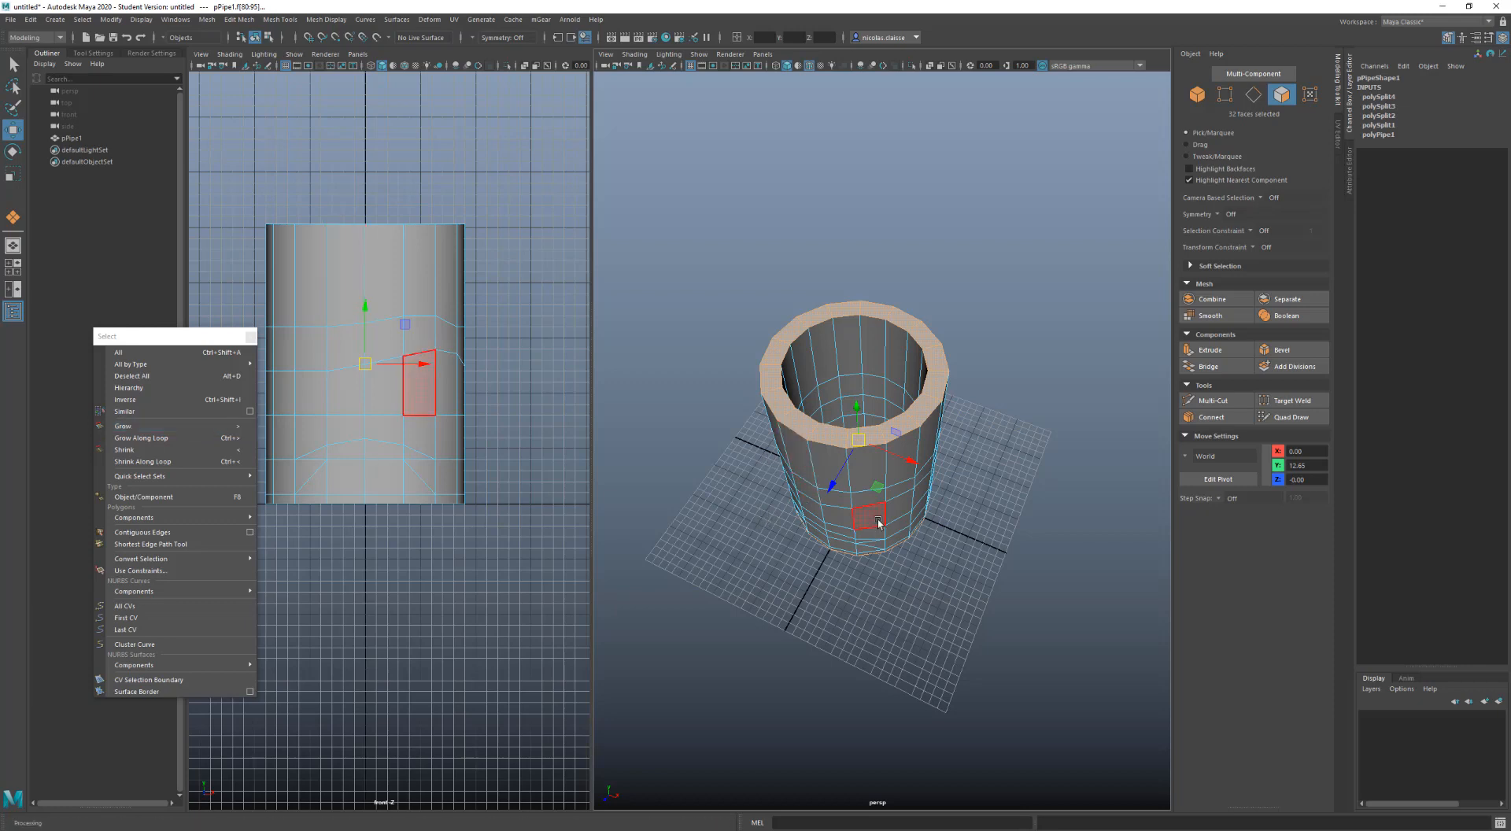
Grow the selection of the pipe's rim faces twice and shrink it back to the rims
key("shift+period")
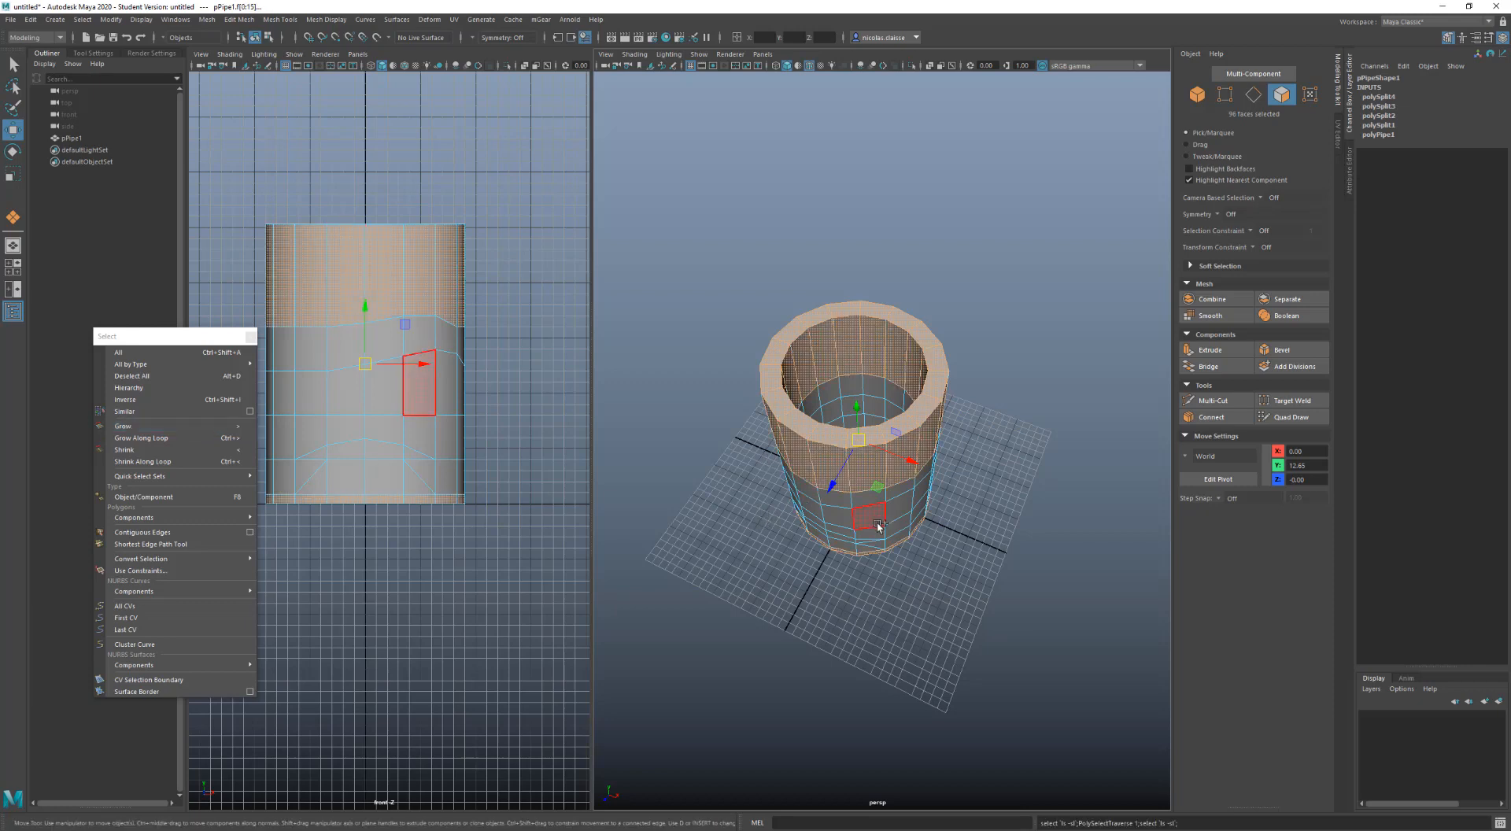
key("shift+period")
key("shift+comma")
key("shift+comma")
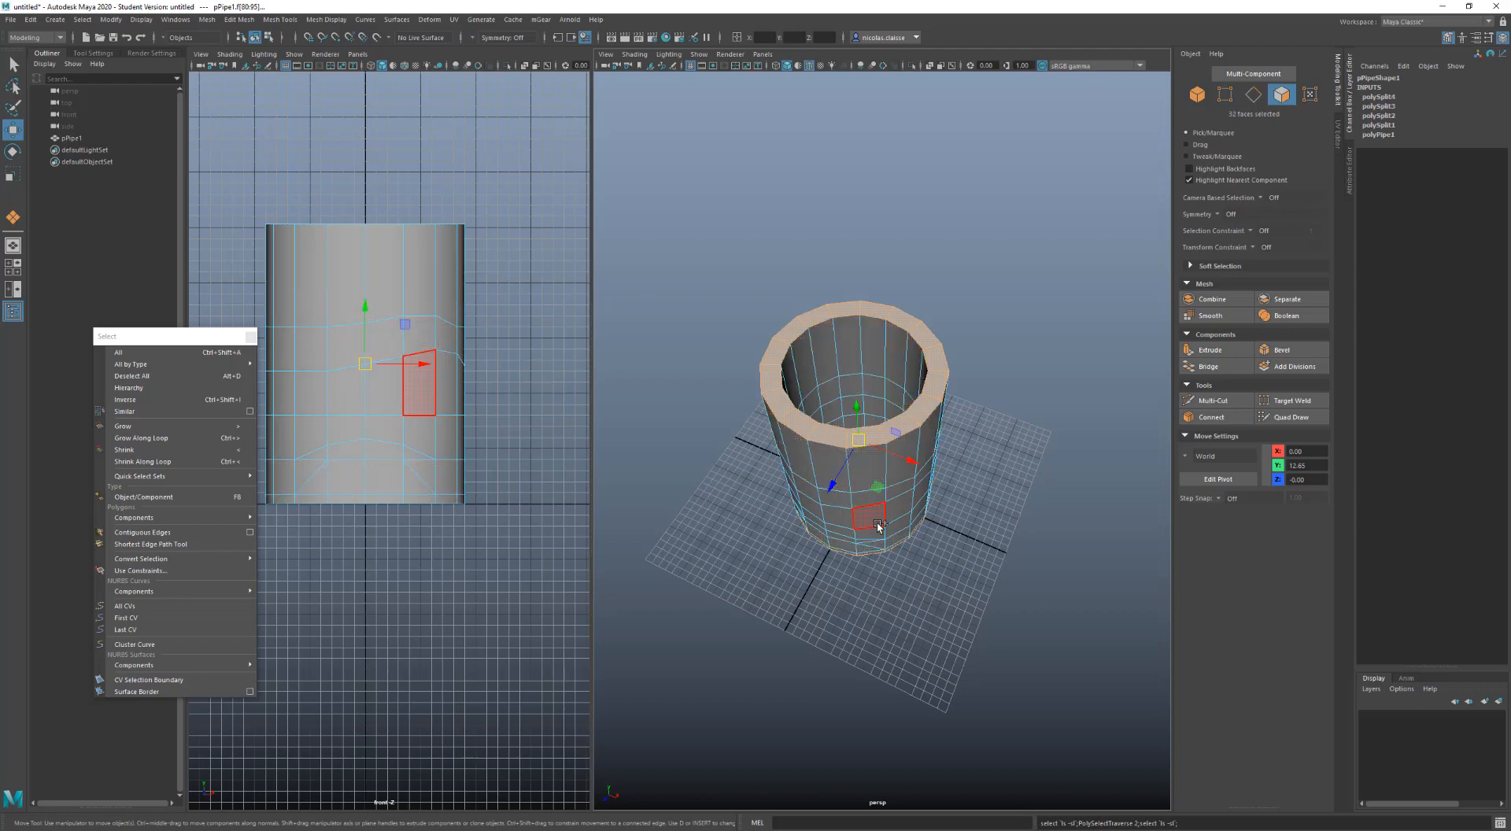
Grow the rim face selection by two rings of faces along the pipe's walls
scroll(890, 520, "down", 4)
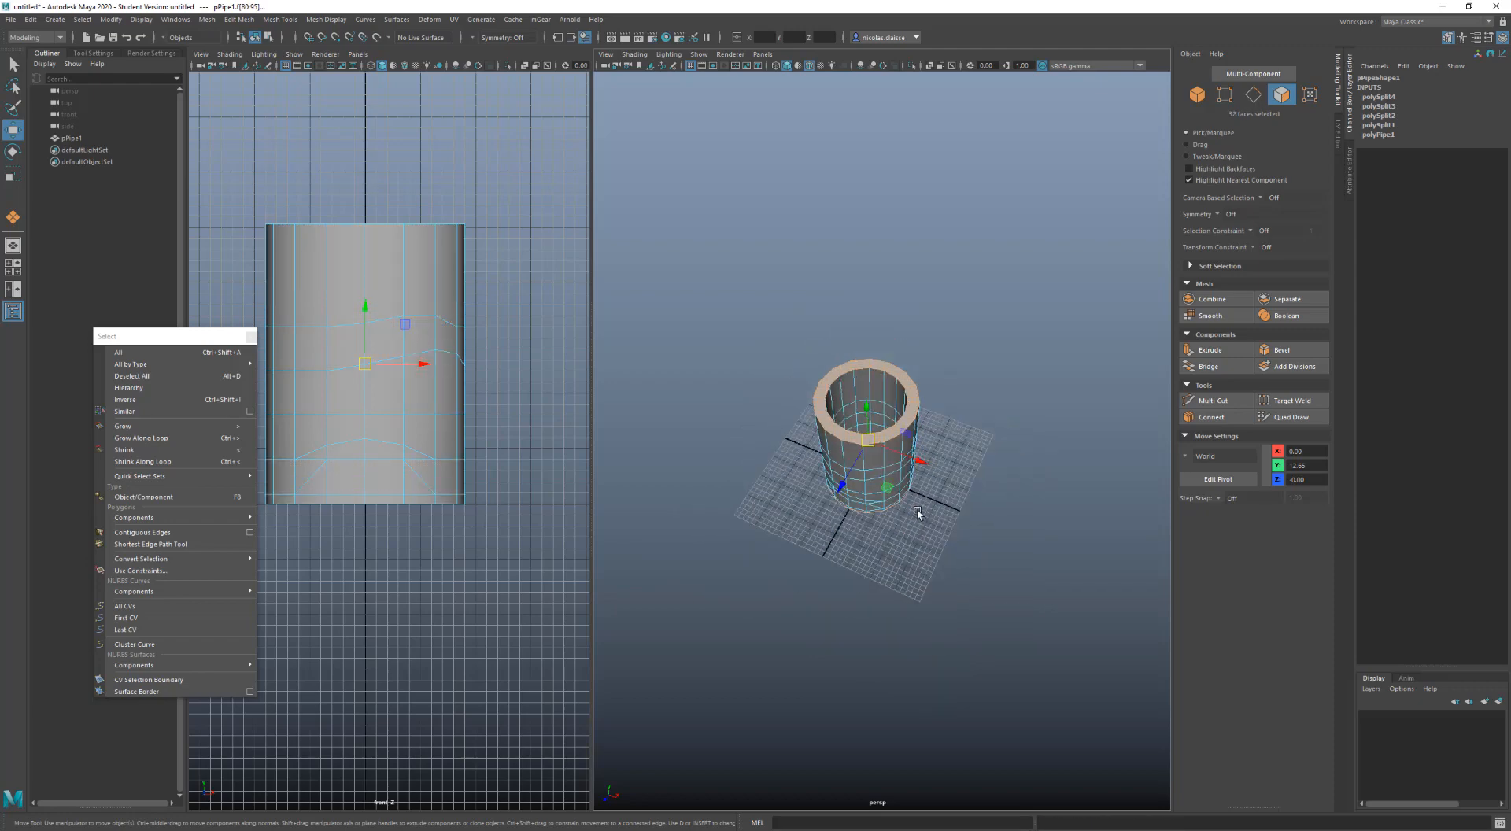
left_click_drag(909, 507, 883, 506, "alt")
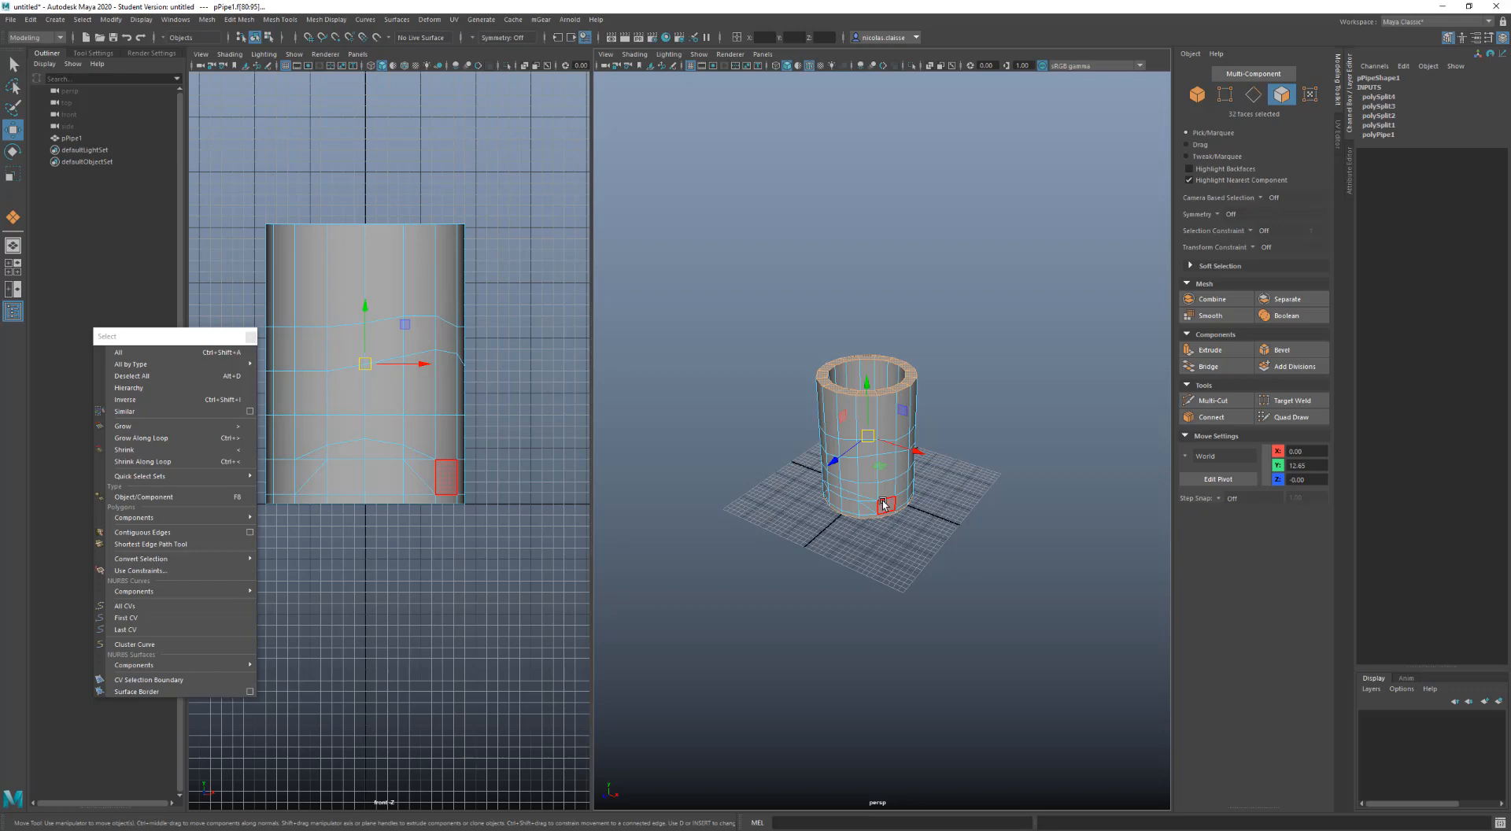
key("shift+period")
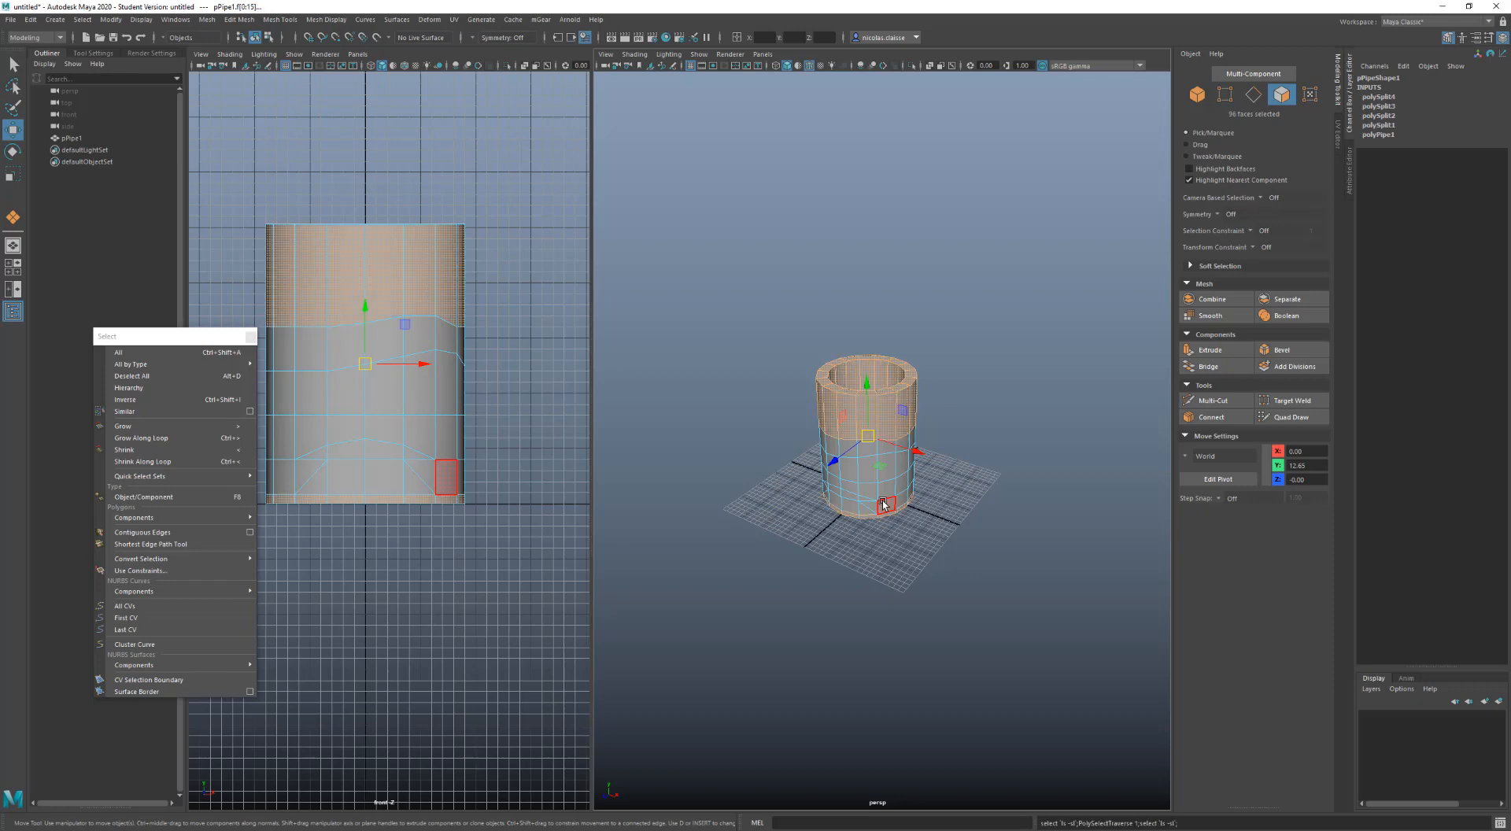
key("shift+period")
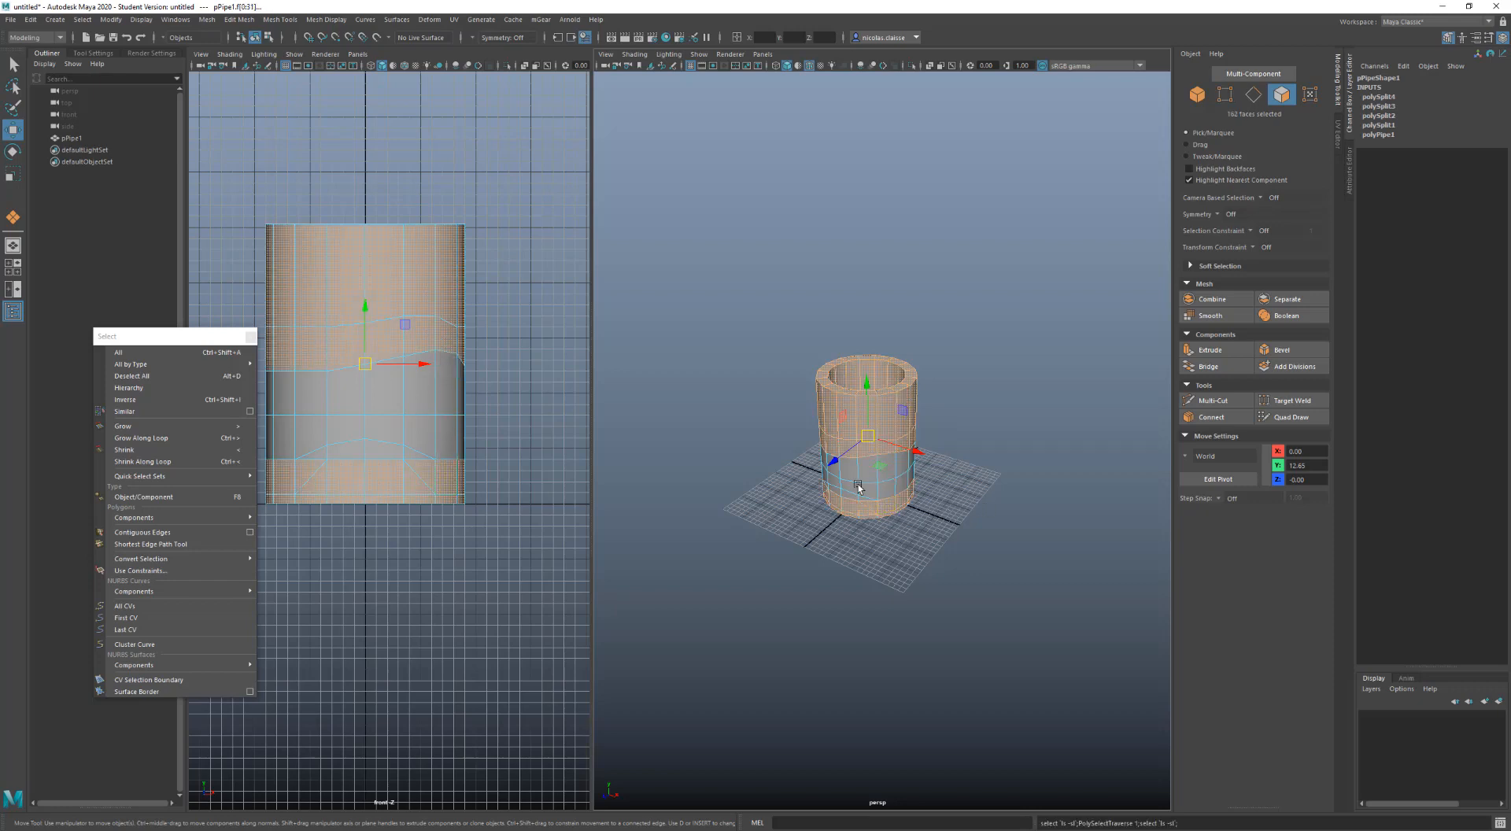
Return the pipe to object mode, deselect it, and create a polygon sphere with a radius of about 16.27 beside it
right_click_drag(871, 465, 943, 375)
left_click(1059, 543)
right_click_drag(1017, 543, 1055, 560, "shift")
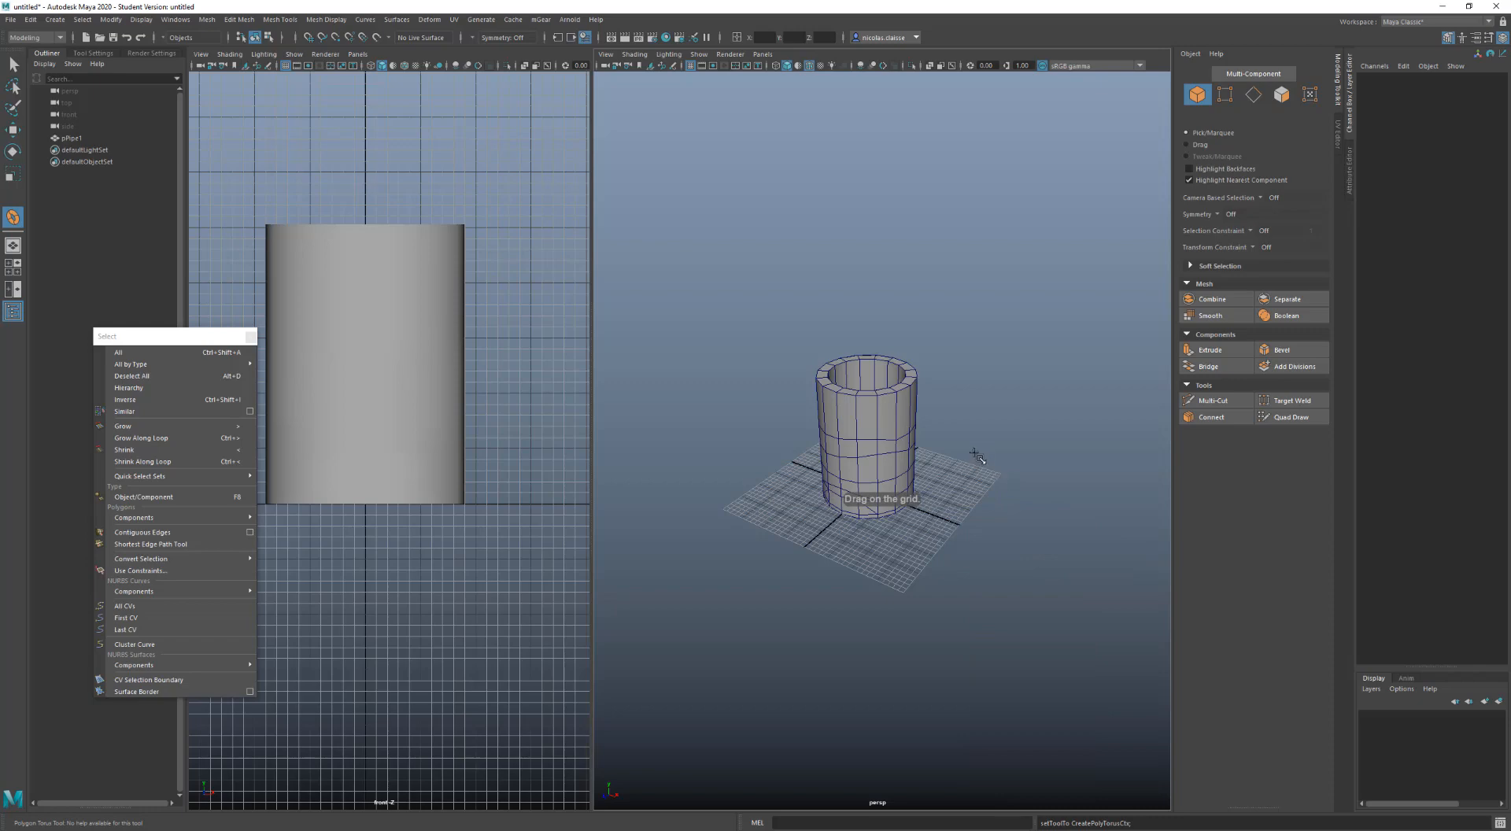
right_click_drag(1002, 424, 1044, 425, "shift")
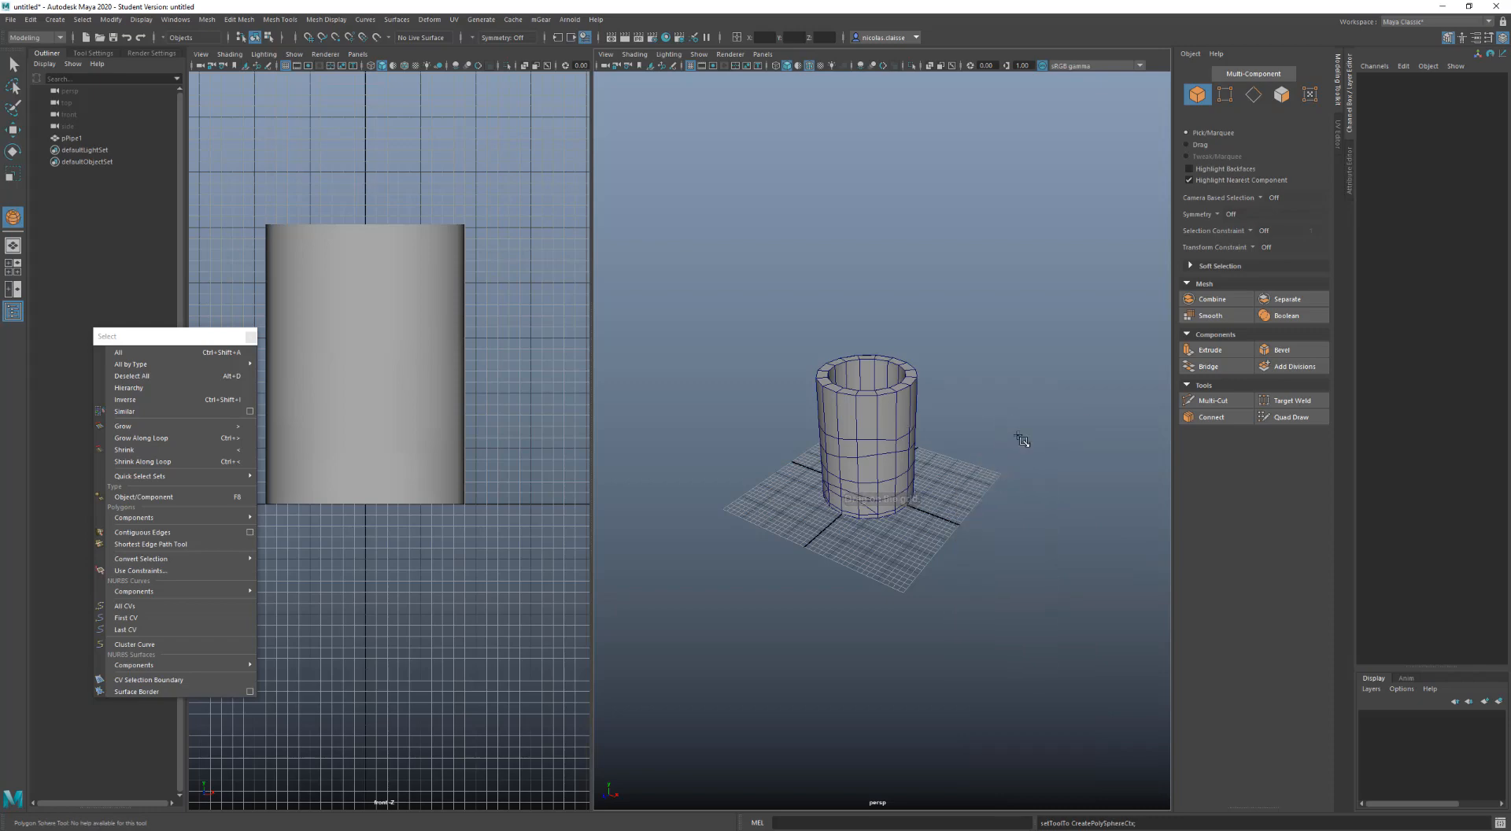
left_click_drag(1025, 479, 1036, 533)
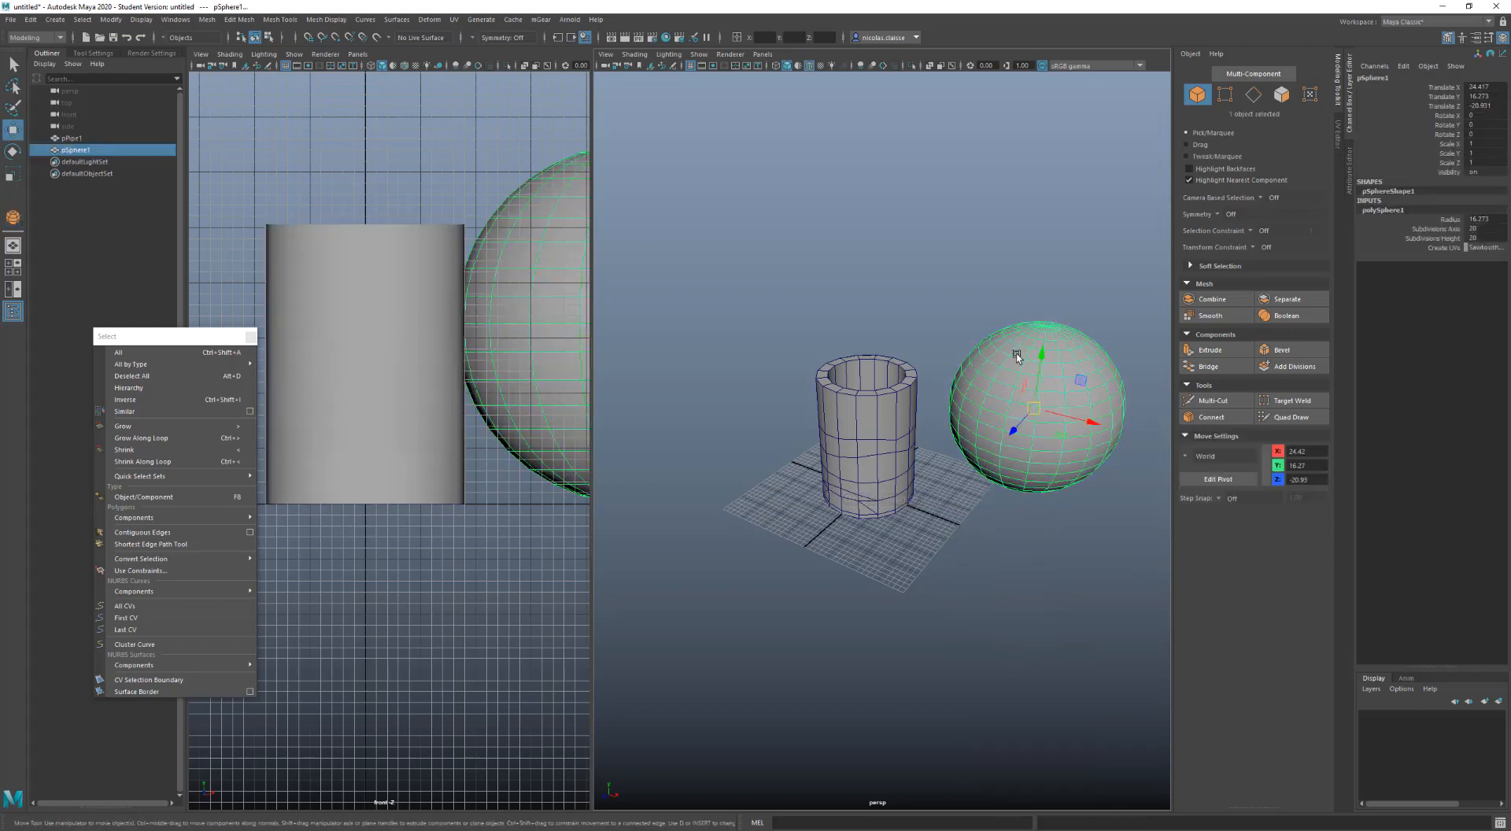
Switch the sphere to vertex selection, select the vertex at its top pole, and grow the selection nine times
left_click_drag(1016, 357, 999, 406, "alt")
right_click_drag(1074, 435, 1058, 441)
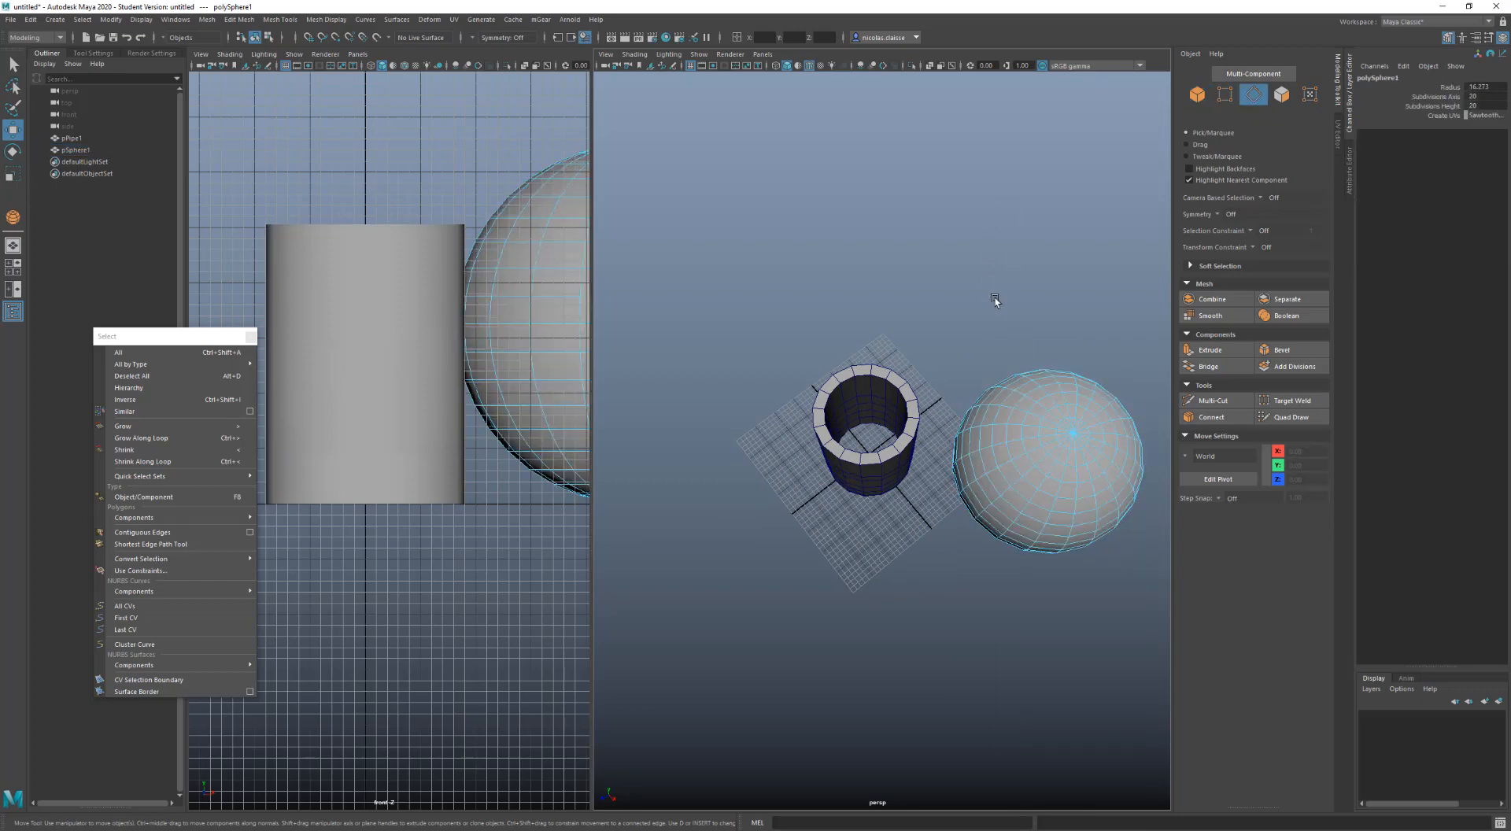
right_click(1089, 389)
right_click_drag(1083, 398, 930, 419)
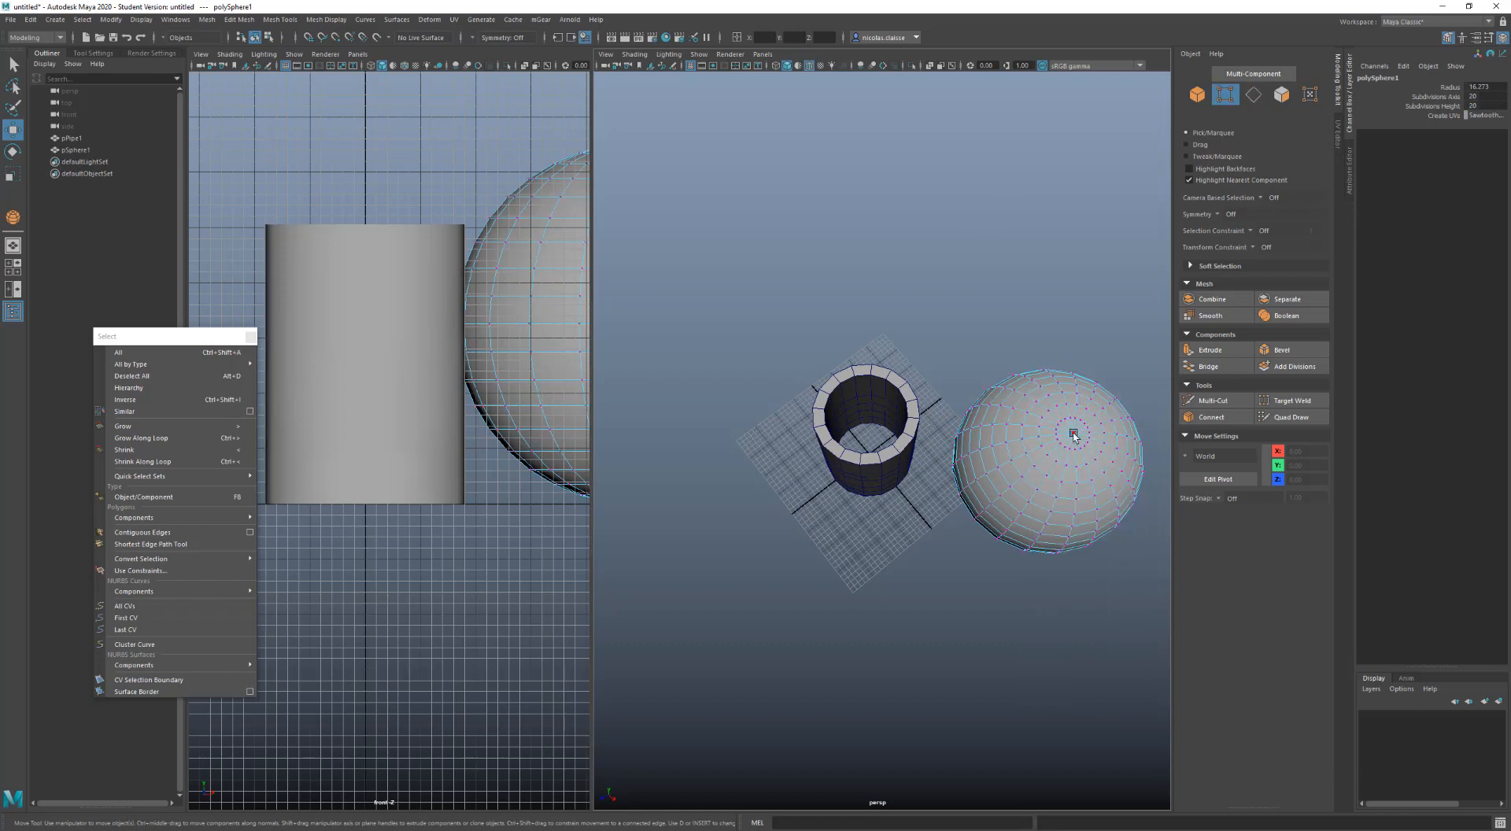
left_click(1075, 430)
key("shift+period")
key("shift+period")
key("shift+period")
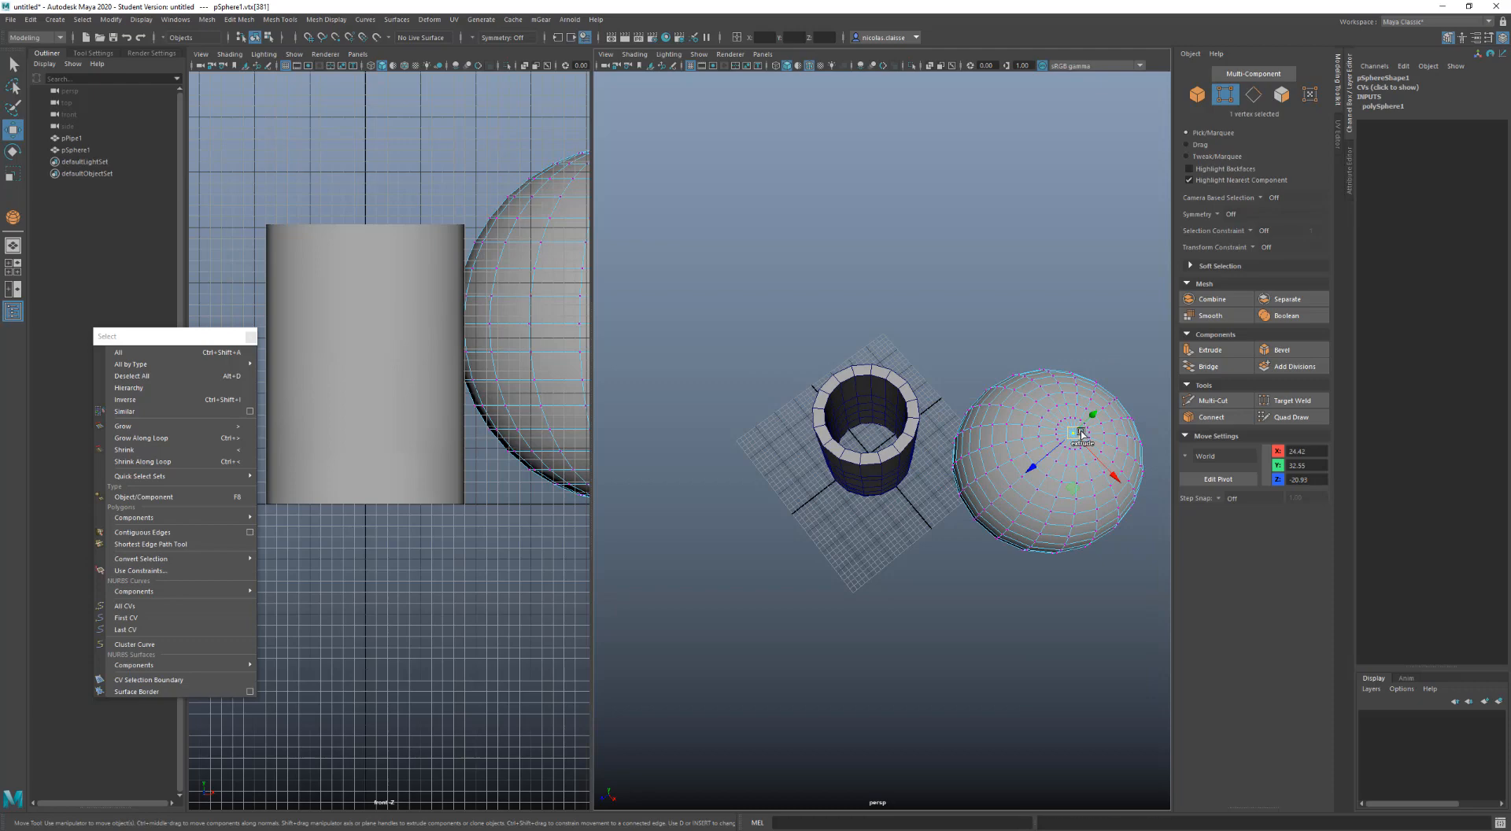
key("shift+period")
key("shift+period")
key("shift+period")
key("shift+period")
key("shift+period")
key("shift+period")
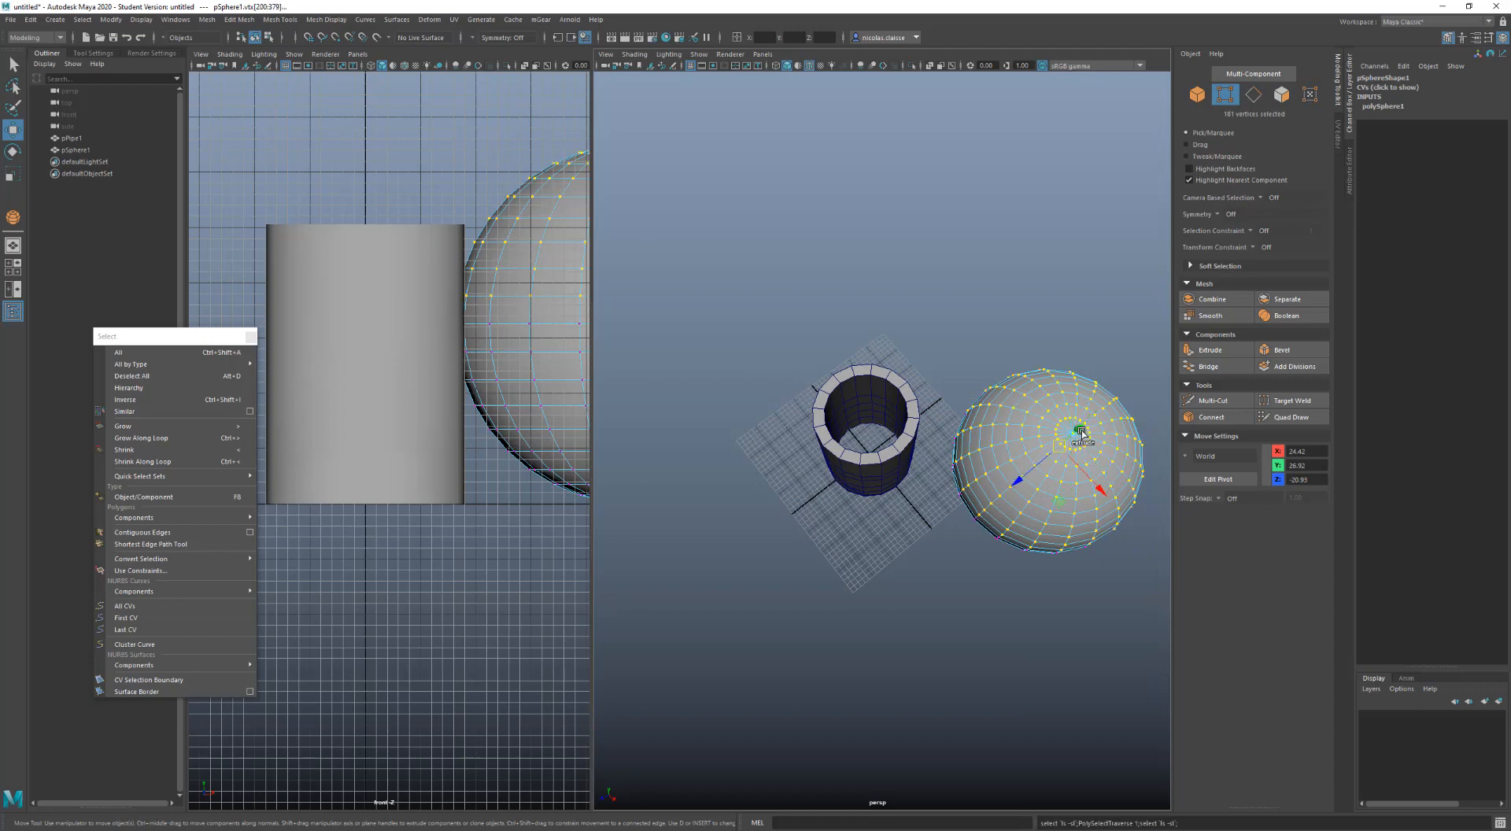
Shrink the sphere's vertex selection seven times toward the top pole
left_click_drag(1061, 494, 1052, 445, "alt")
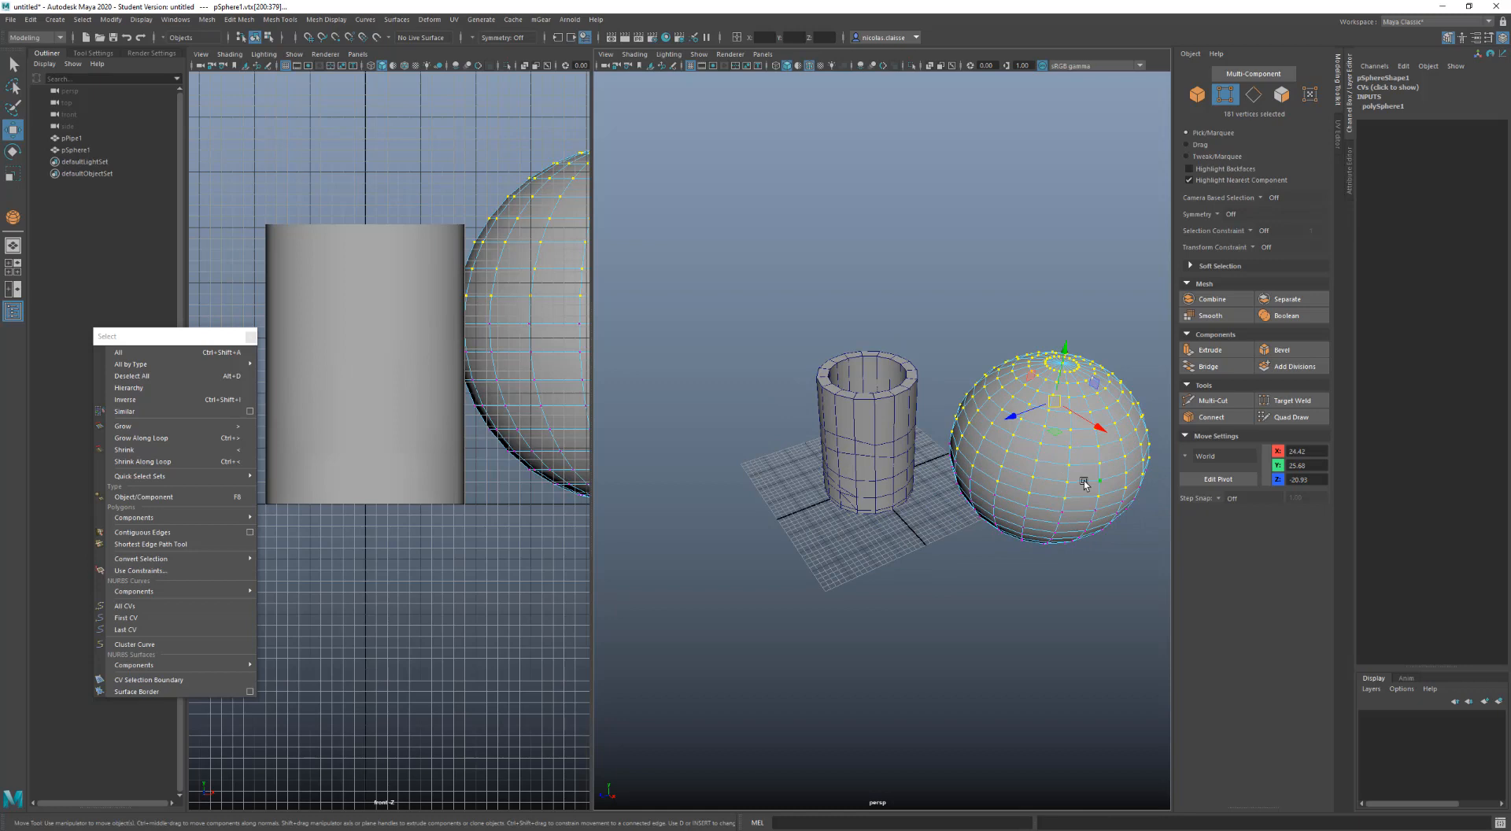
key("shift+comma")
key("shift+comma")
key("shift+comma")
key("shift+comma")
key("shift+comma")
key("shift+comma")
key("shift+comma")
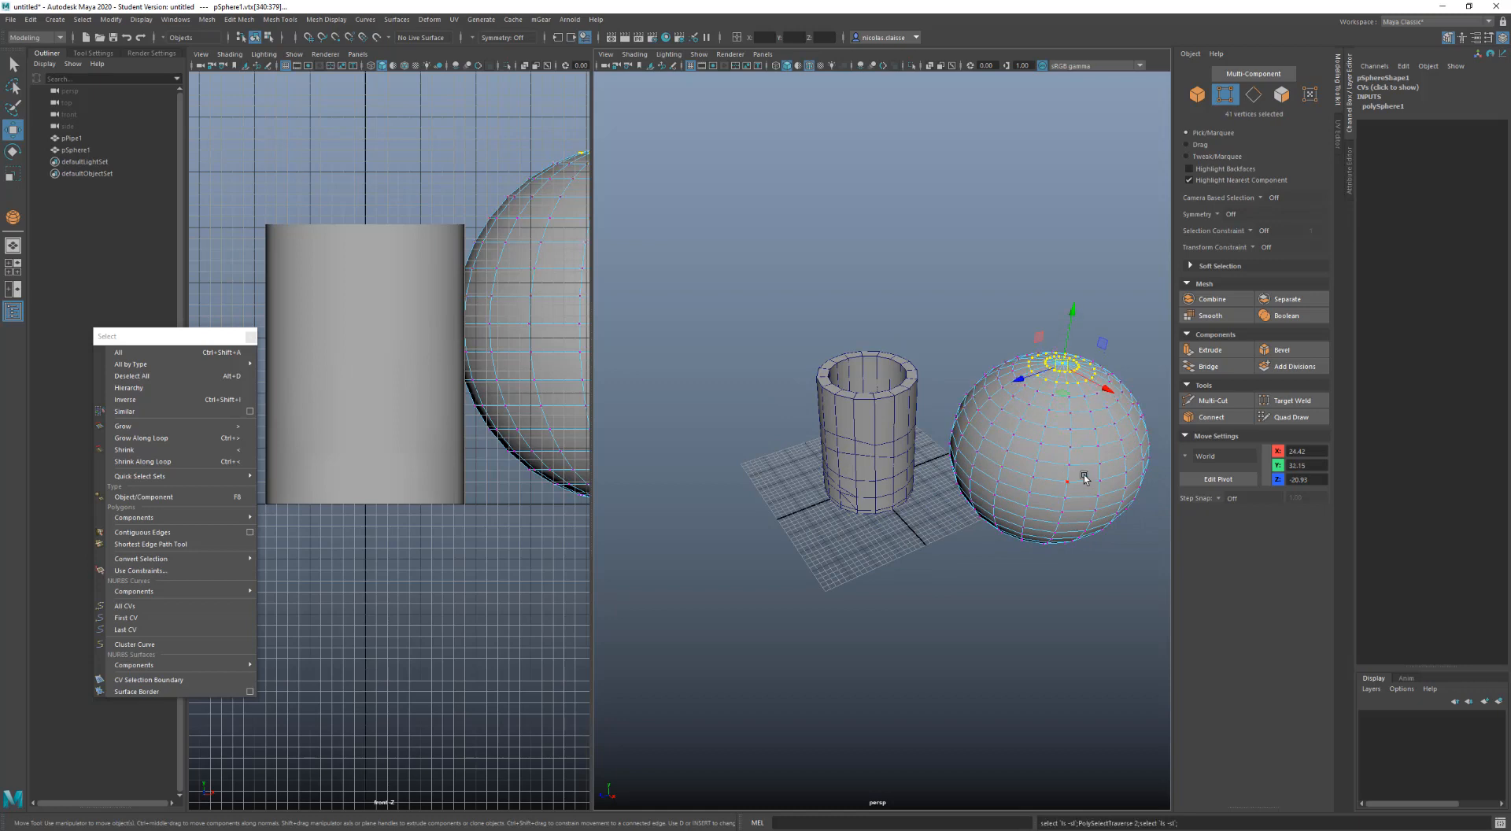
Switch the sphere to face selection, select separate faces on its surface, and grow the selection around them
right_click_drag(1083, 476, 1086, 515)
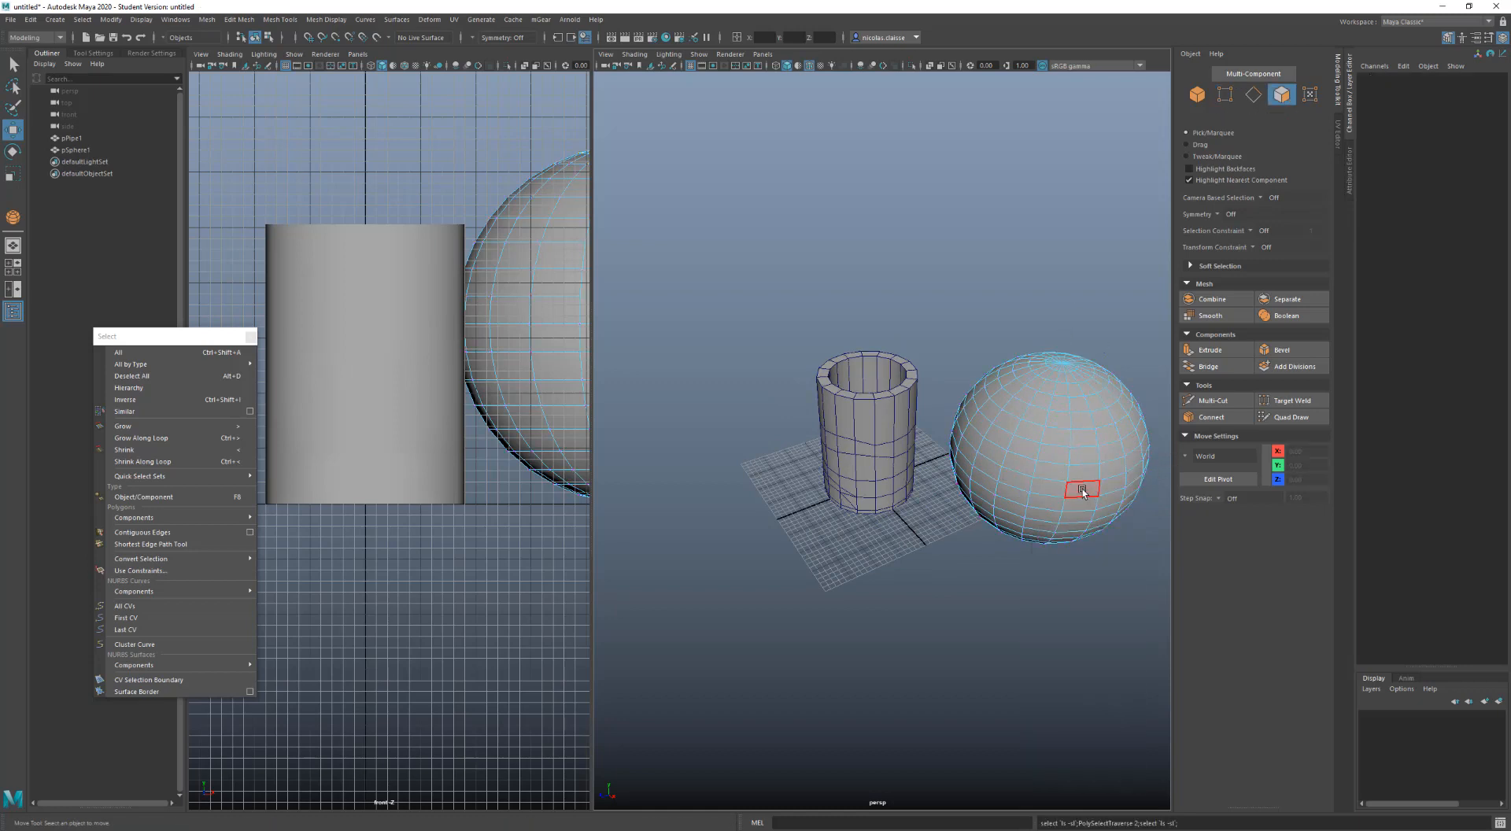
left_click(1080, 483)
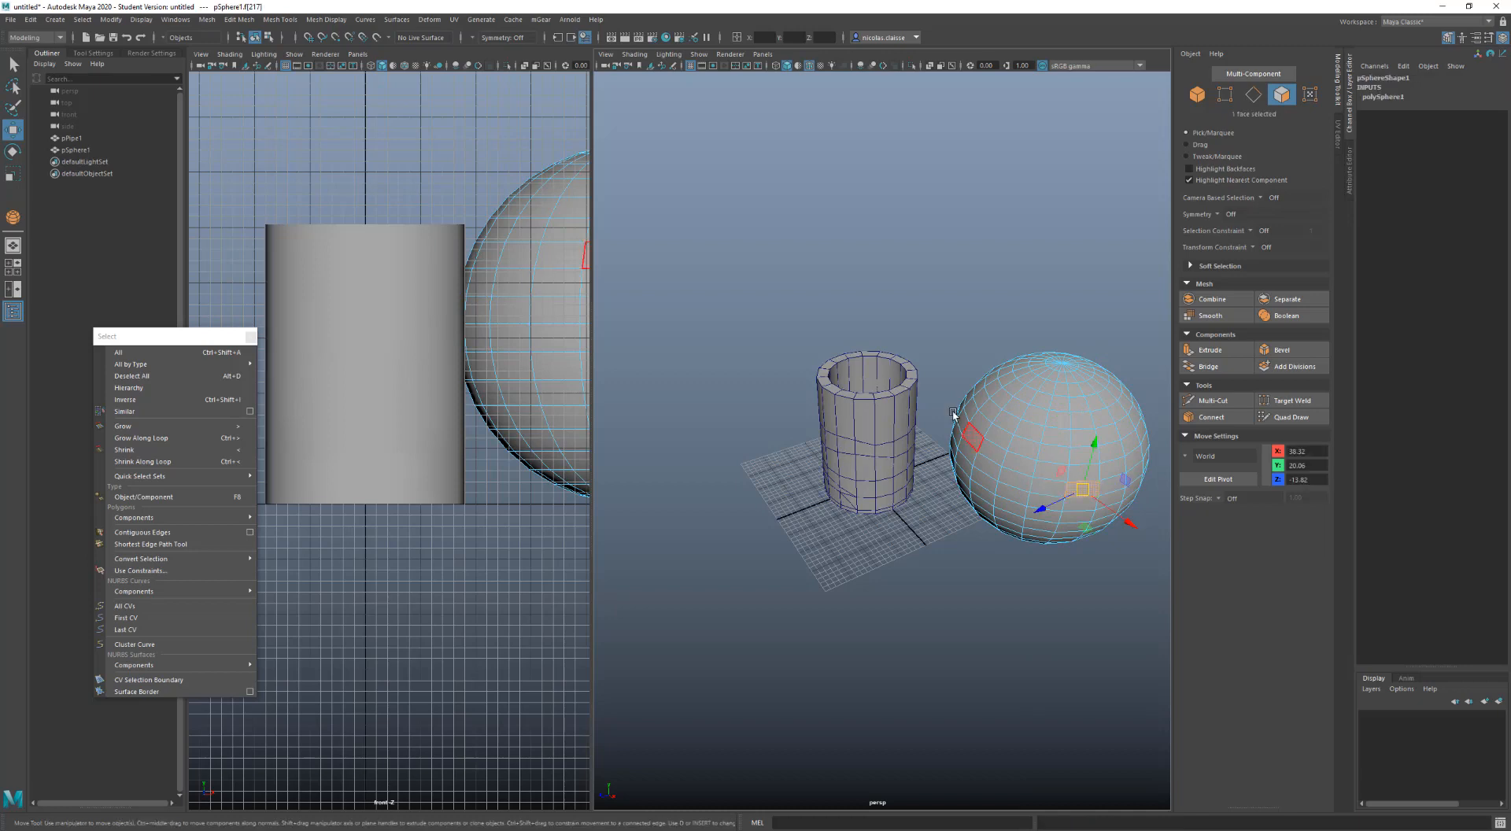
left_click(1014, 409, "shift")
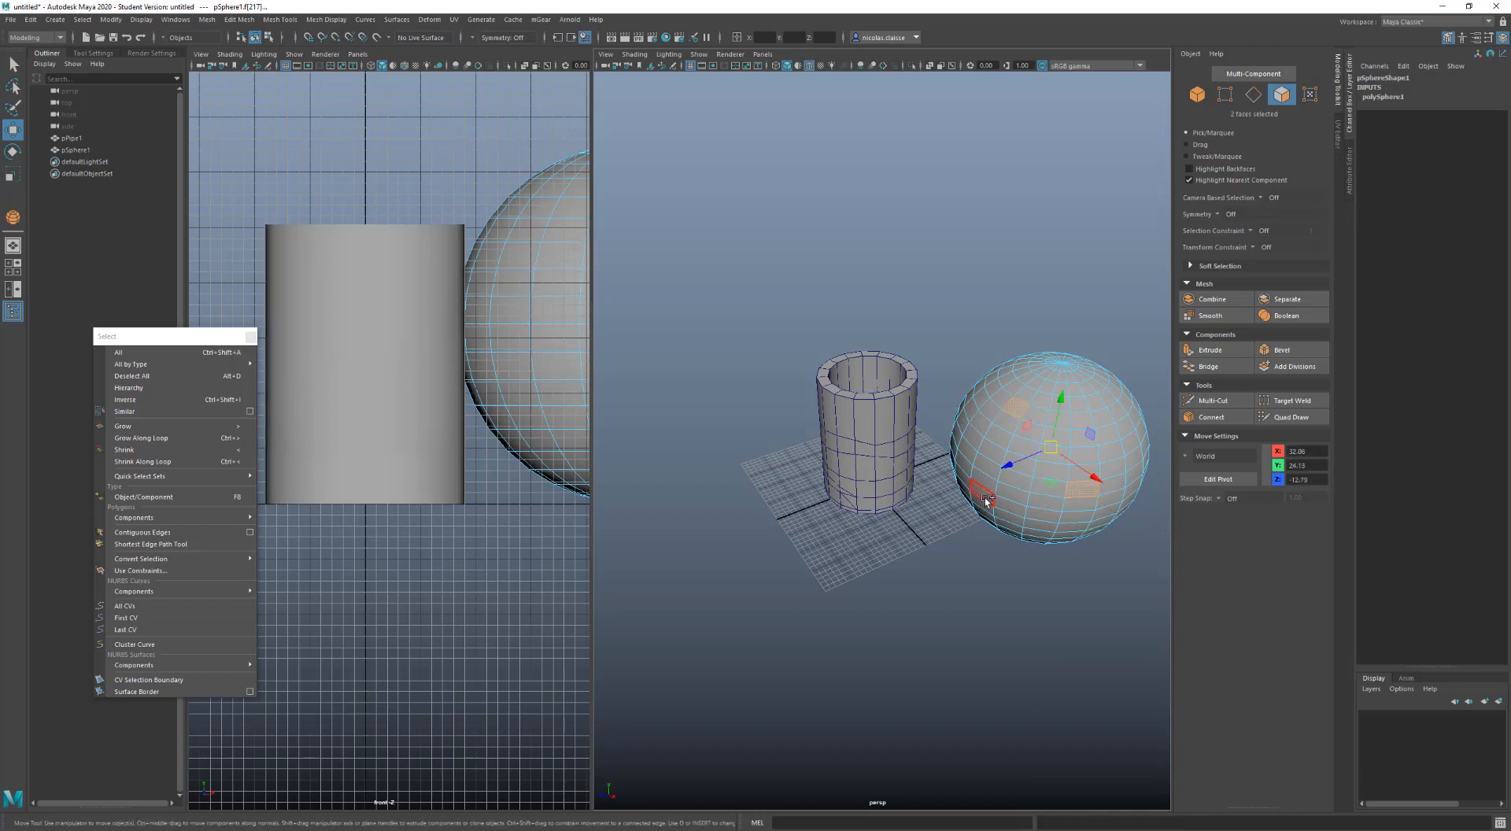
key("shift+period")
key("shift+period")
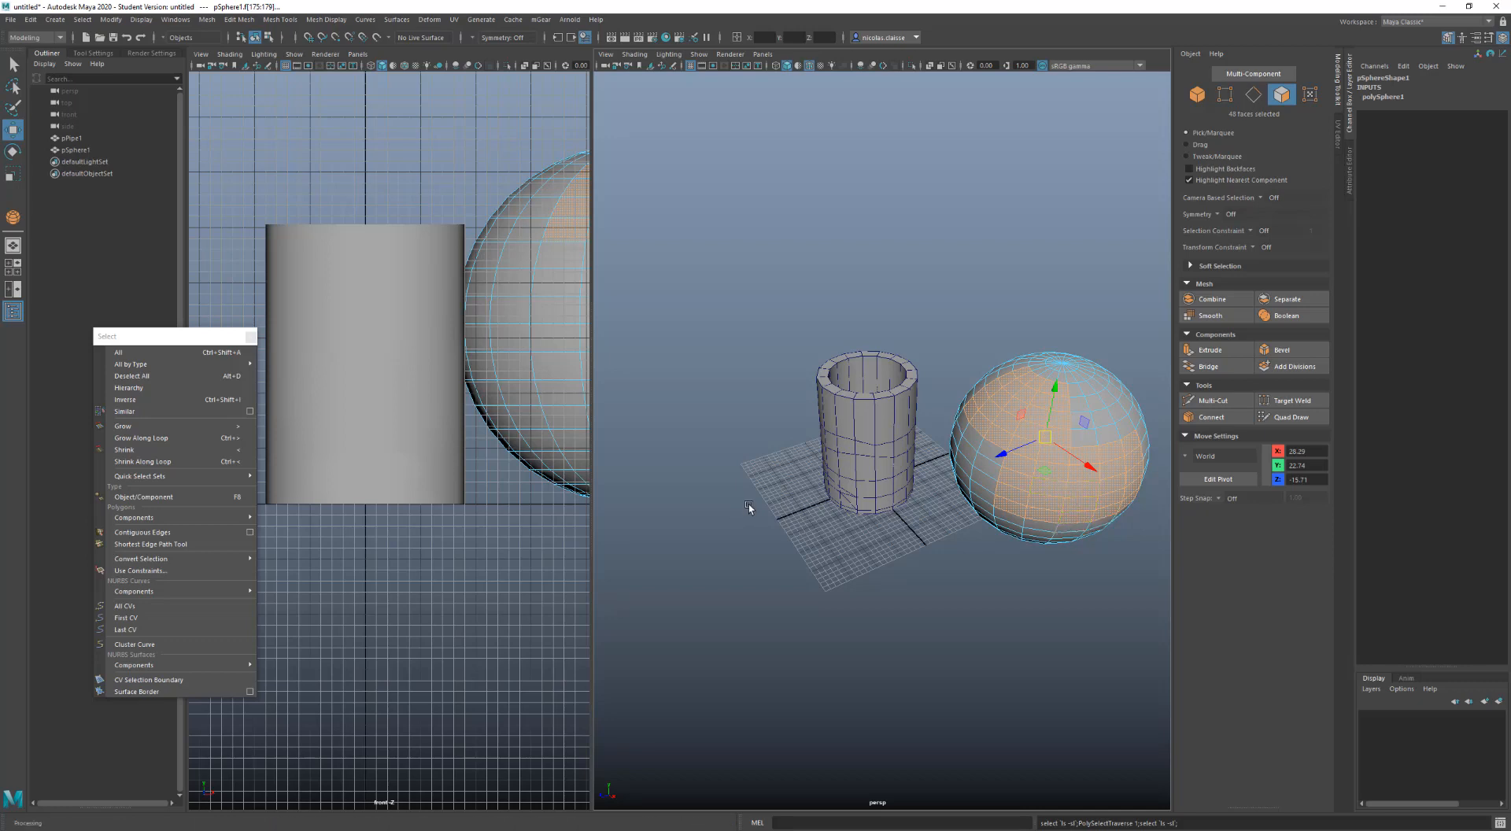
Select a horizontal face loop around the sphere's lower half and grow the selection four times
left_click(1010, 493)
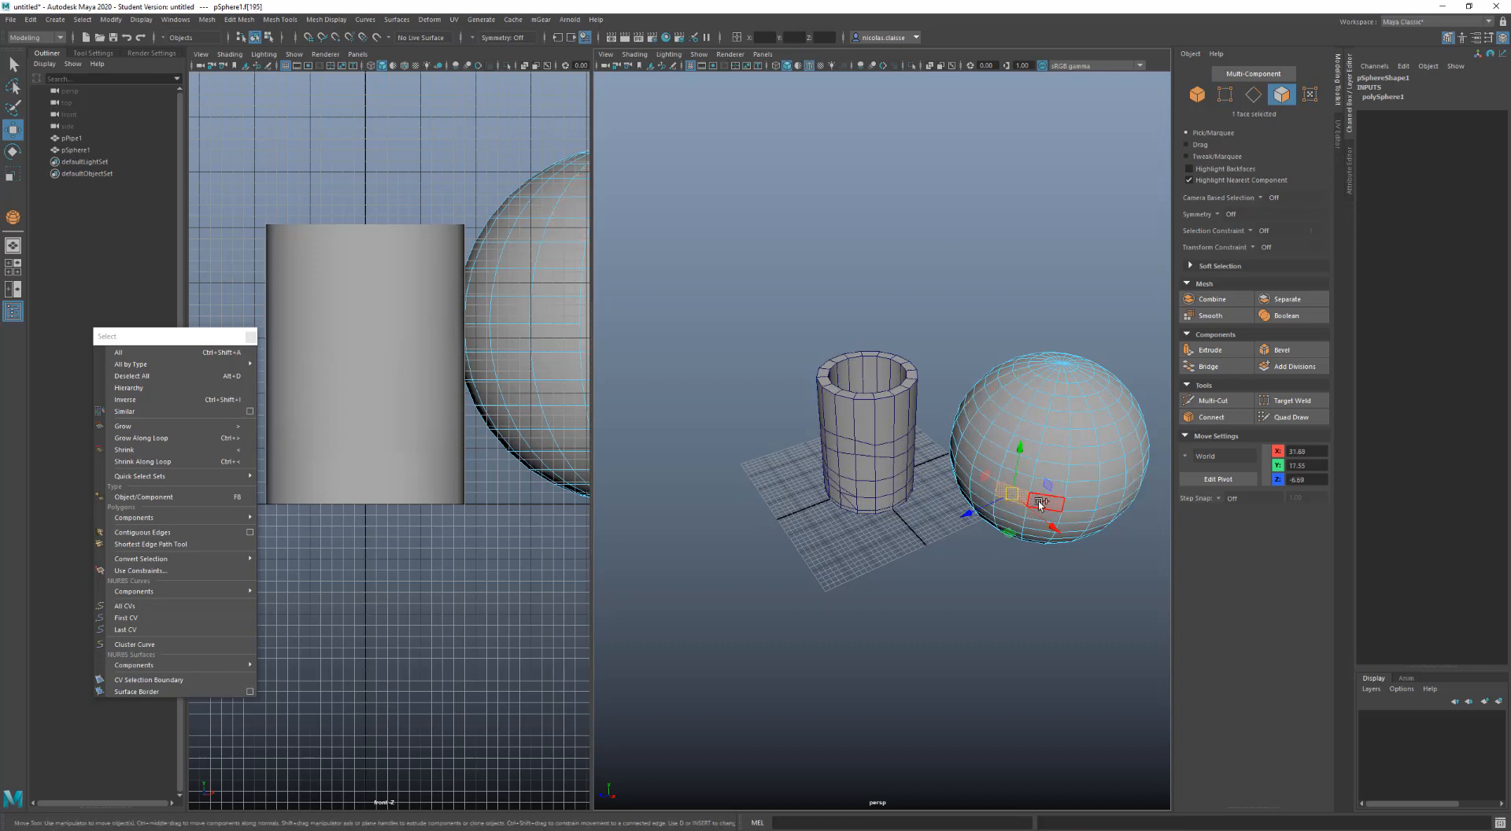
double_click(1039, 504, "shift")
key("shift+period")
key("shift+period")
key("shift+period")
key("shift+period")
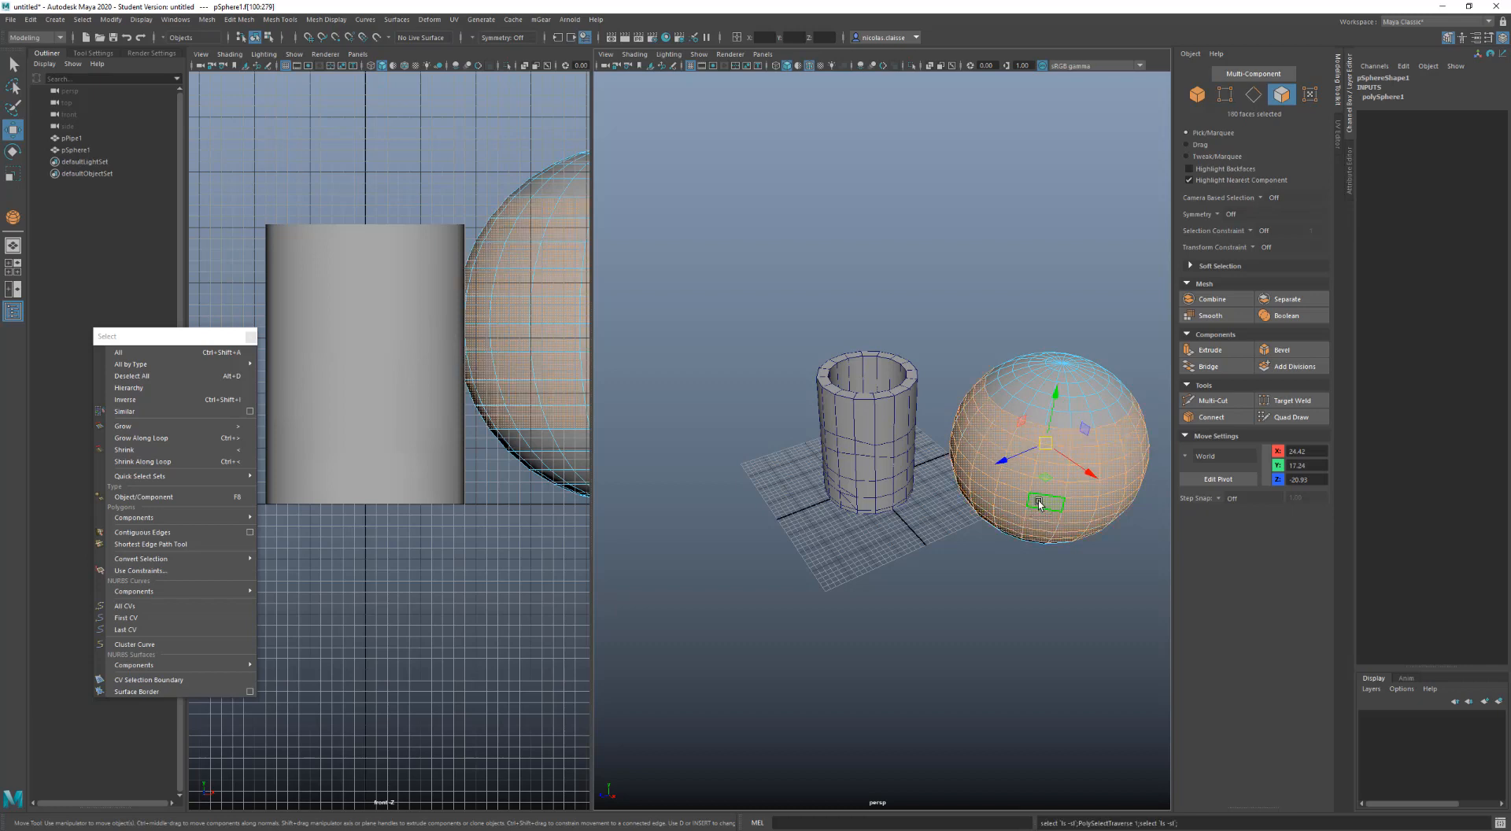
Return the sphere to object mode and delete it
right_click_drag(1033, 485, 1060, 473)
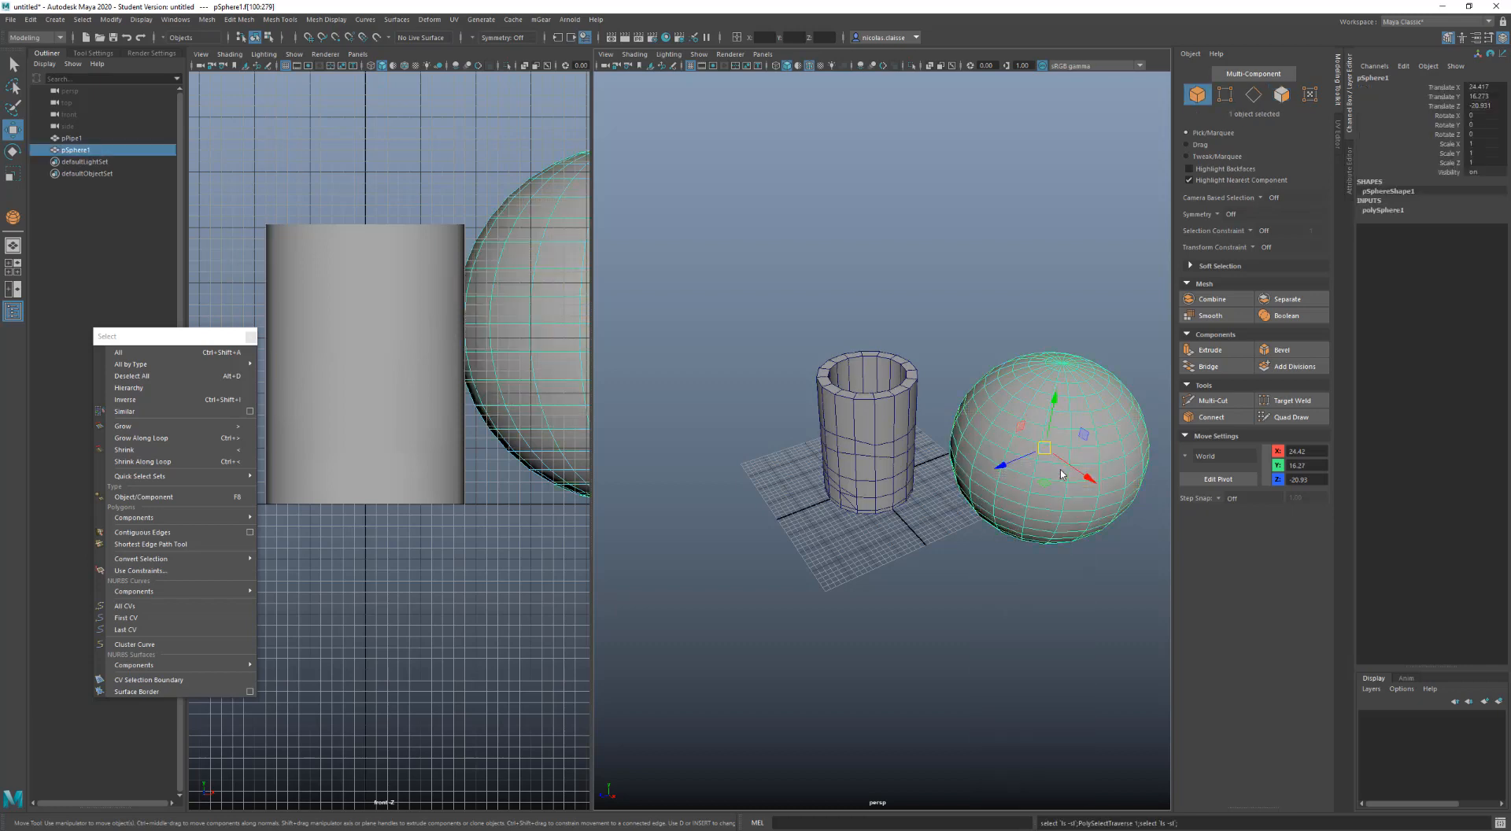
key("Delete")
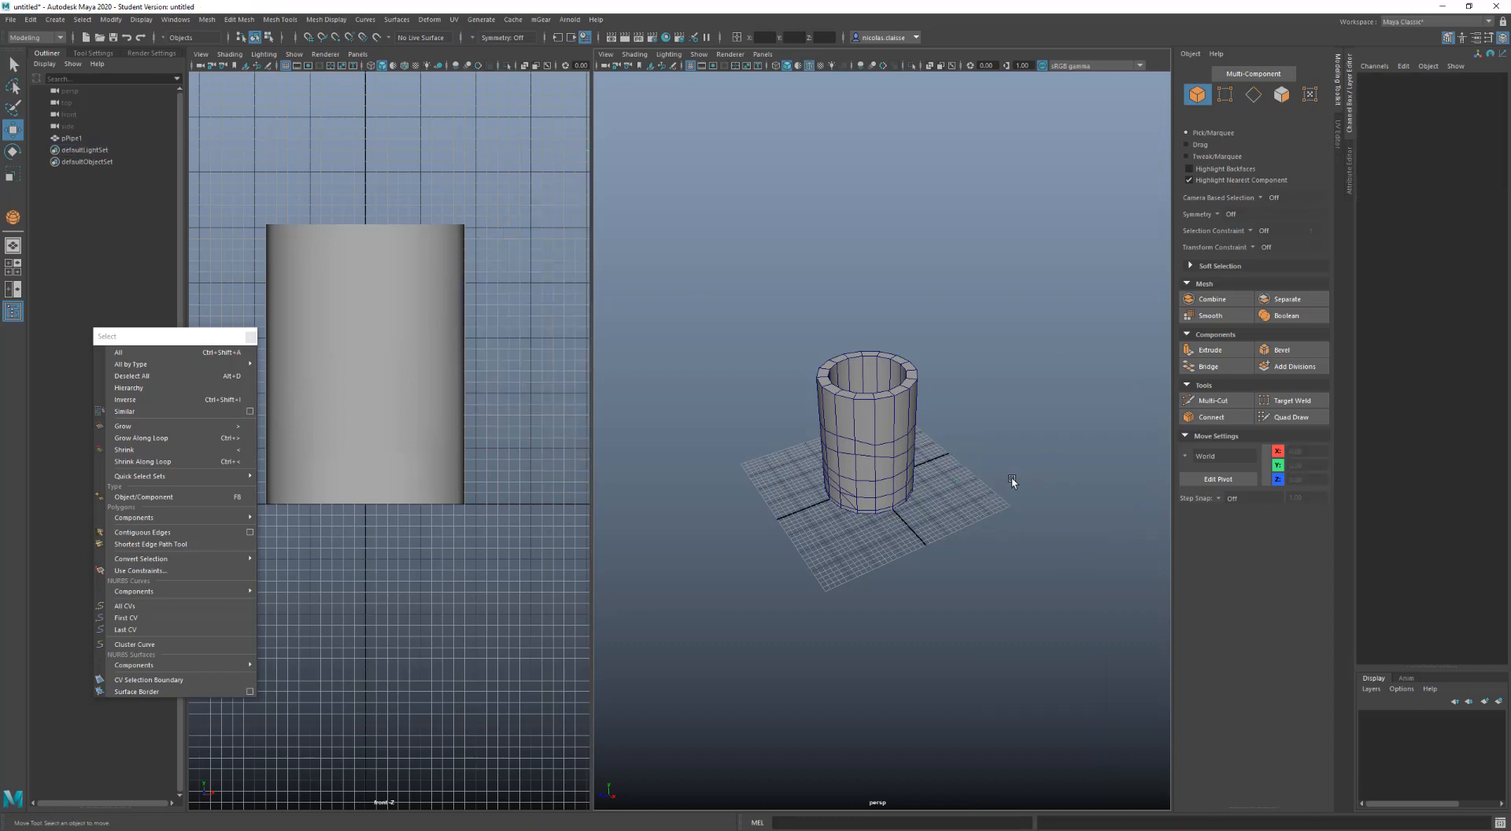
Switch the pipe to edge selection, select one horizontal edge on the outer wall, and apply Grow Along Loop
right_click_drag(880, 442, 961, 503, "alt")
left_click_drag(831, 465, 887, 454, "alt")
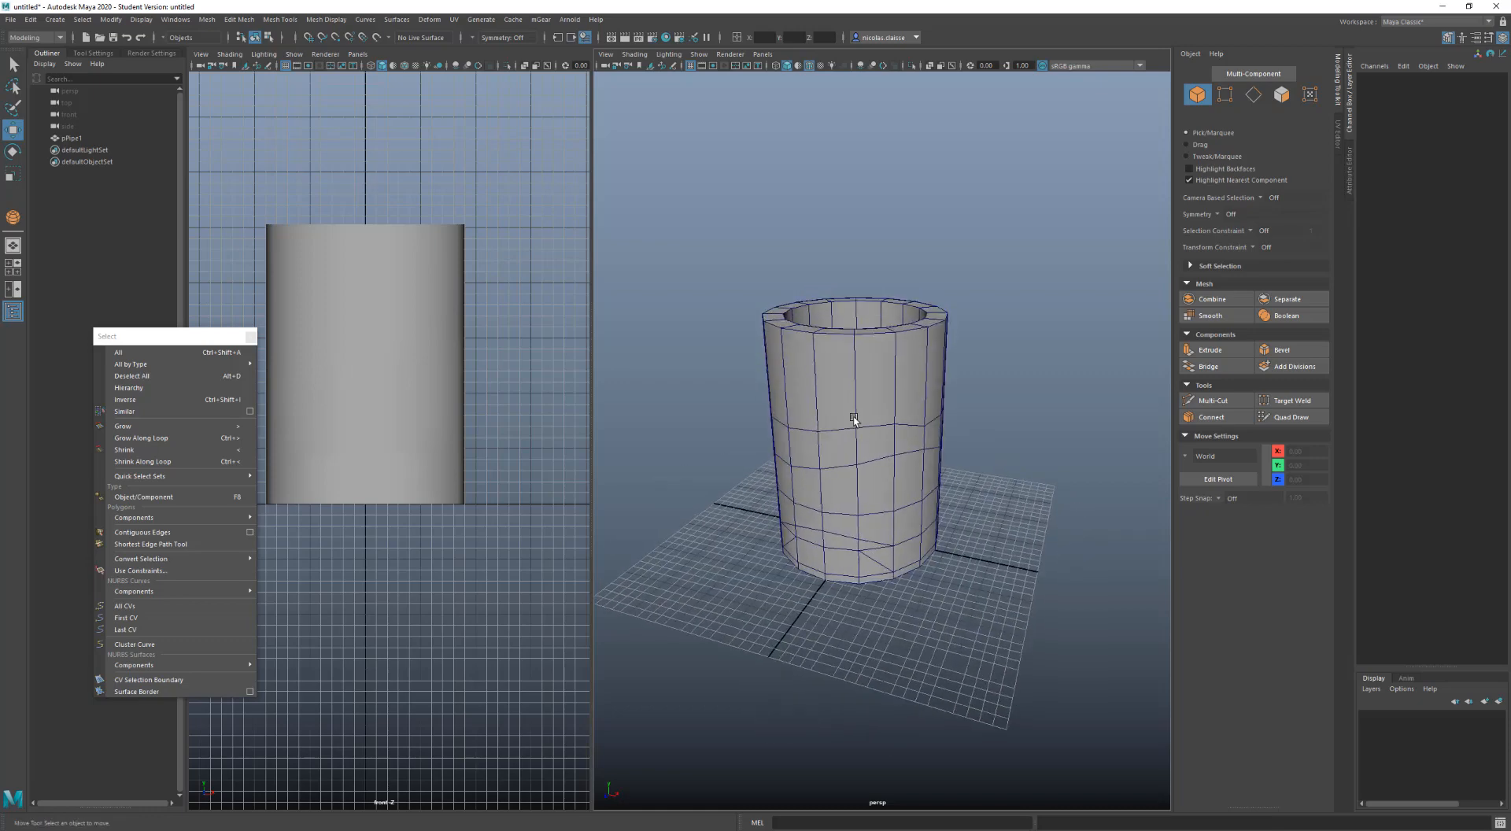
right_click_drag(854, 418, 855, 443)
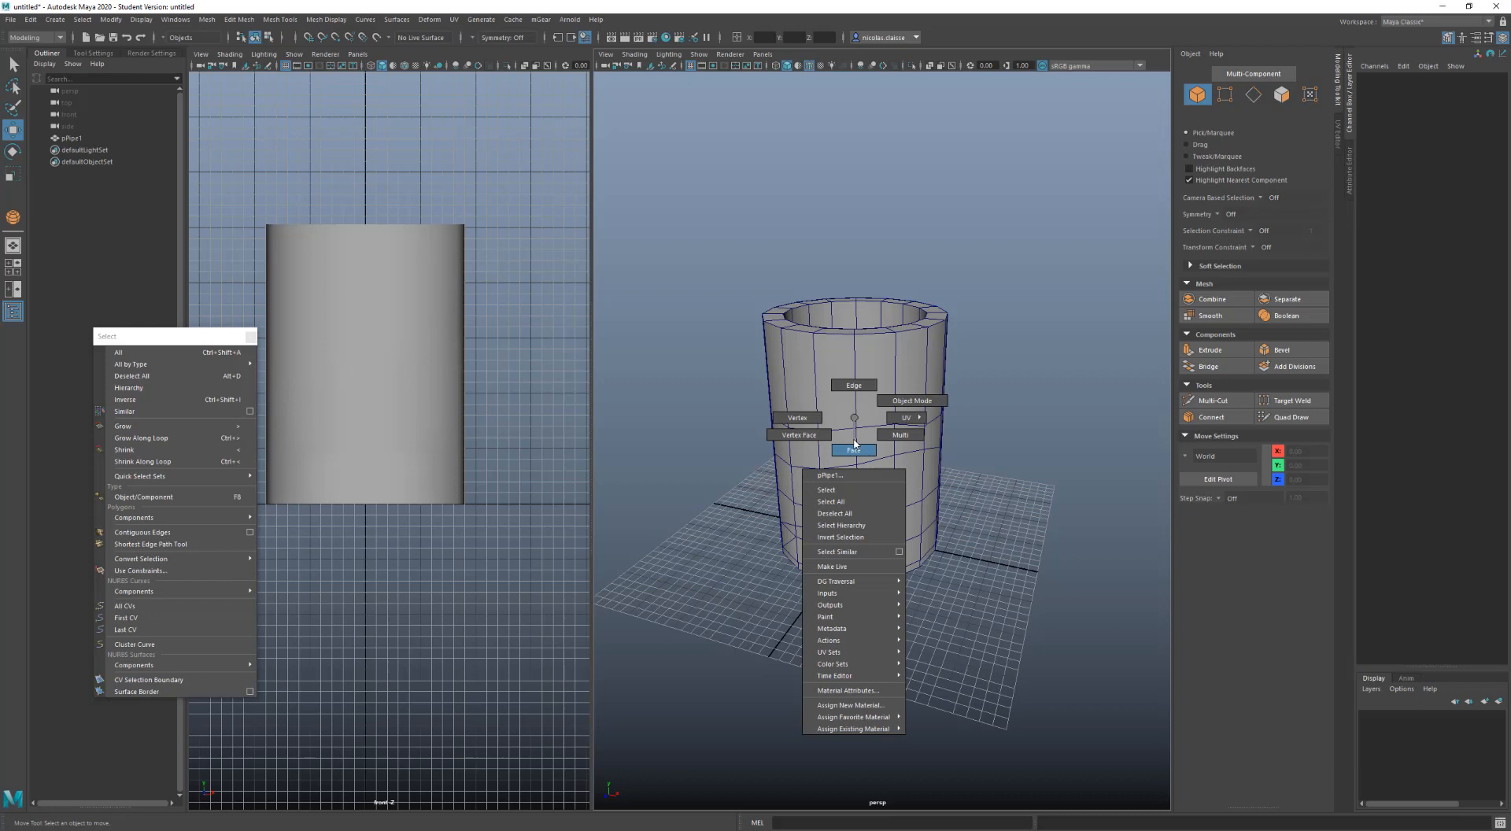
right_click_drag(854, 443, 857, 386)
left_click(872, 425)
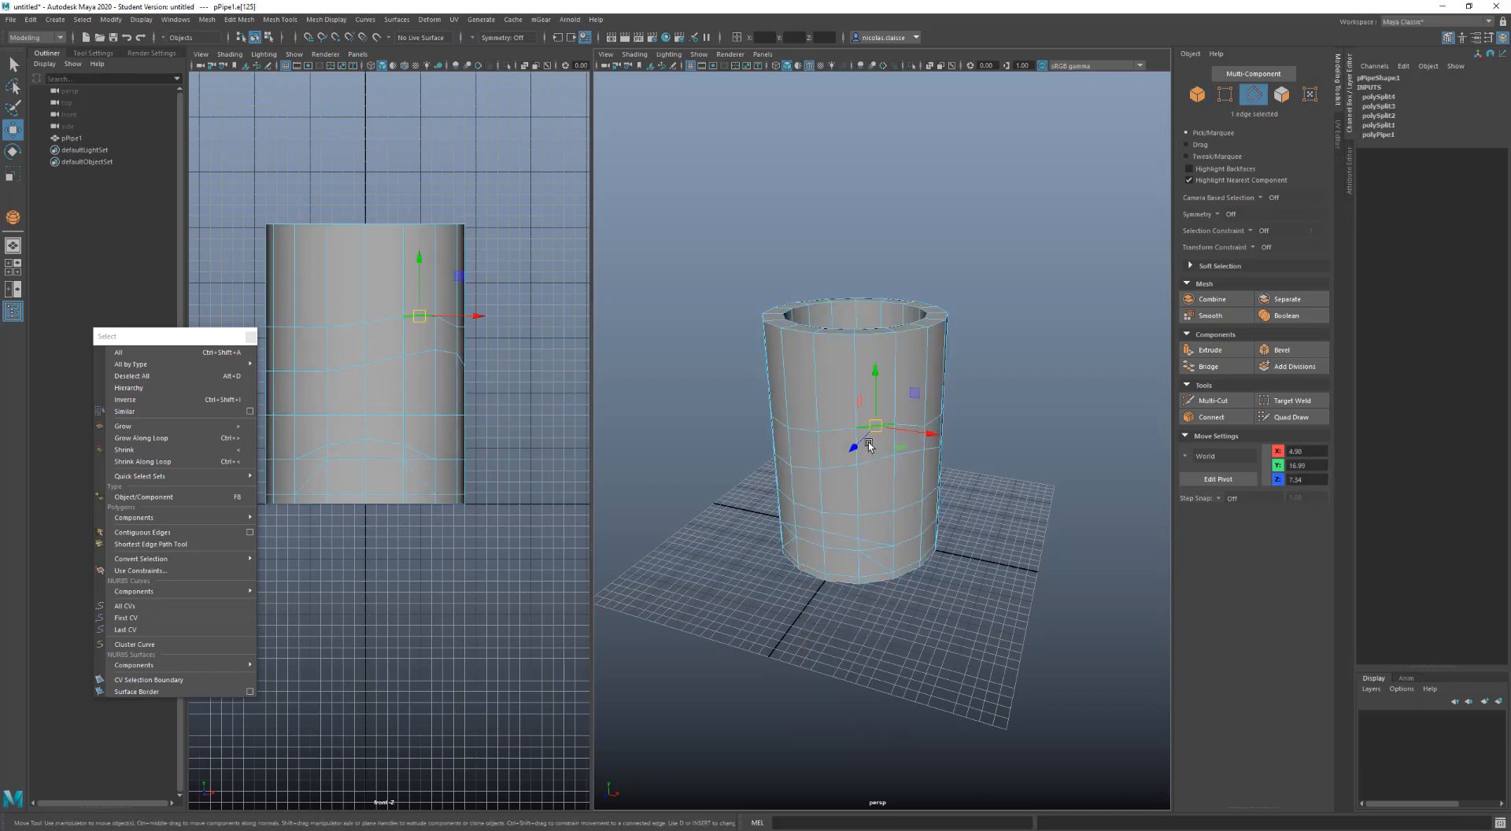
left_click(200, 440)
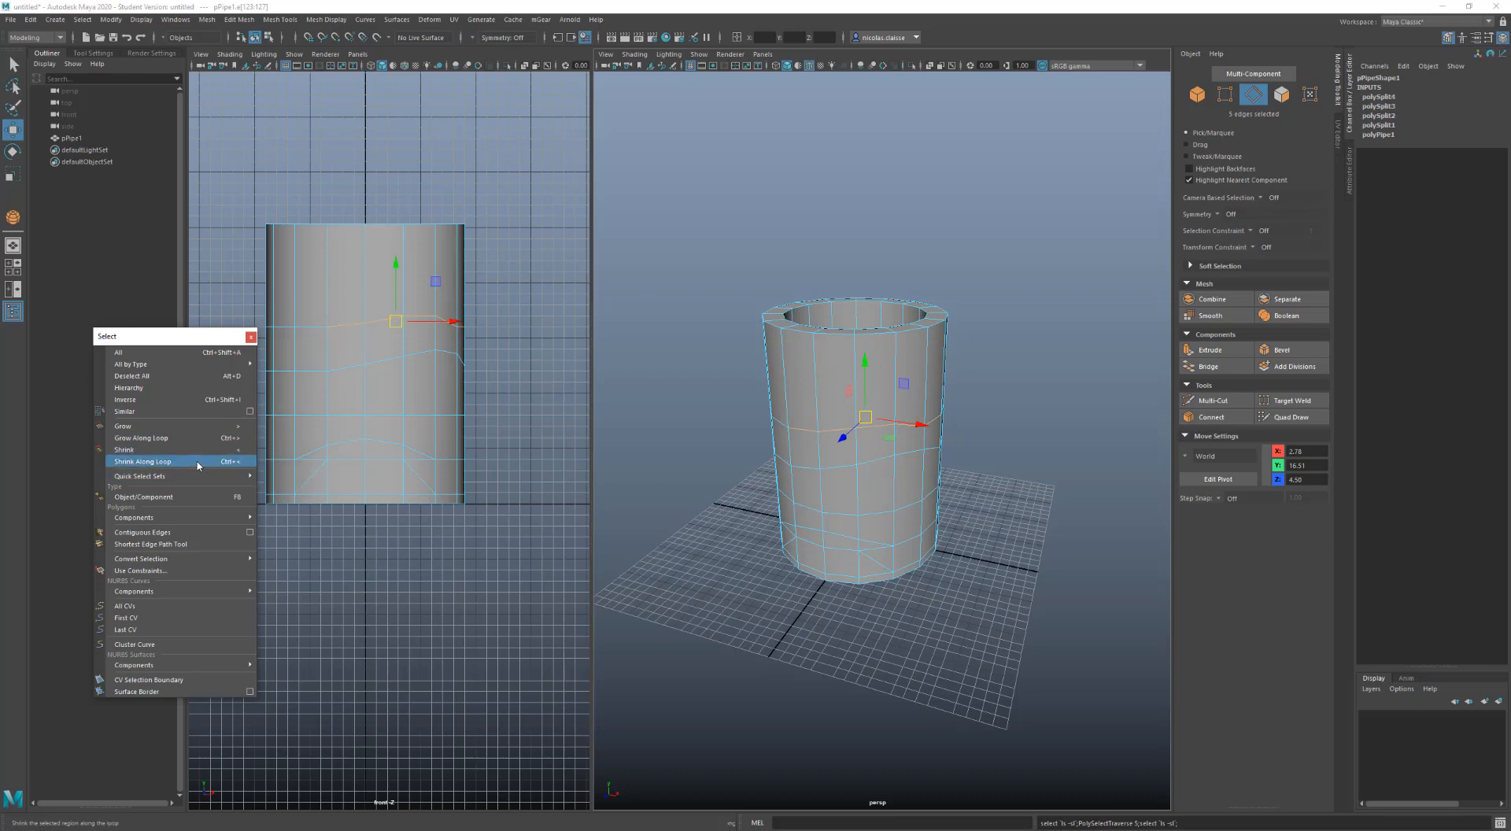
Apply Shrink Along Loop until a single edge is left selected, and clear the selection
left_click(198, 463)
left_click(197, 463)
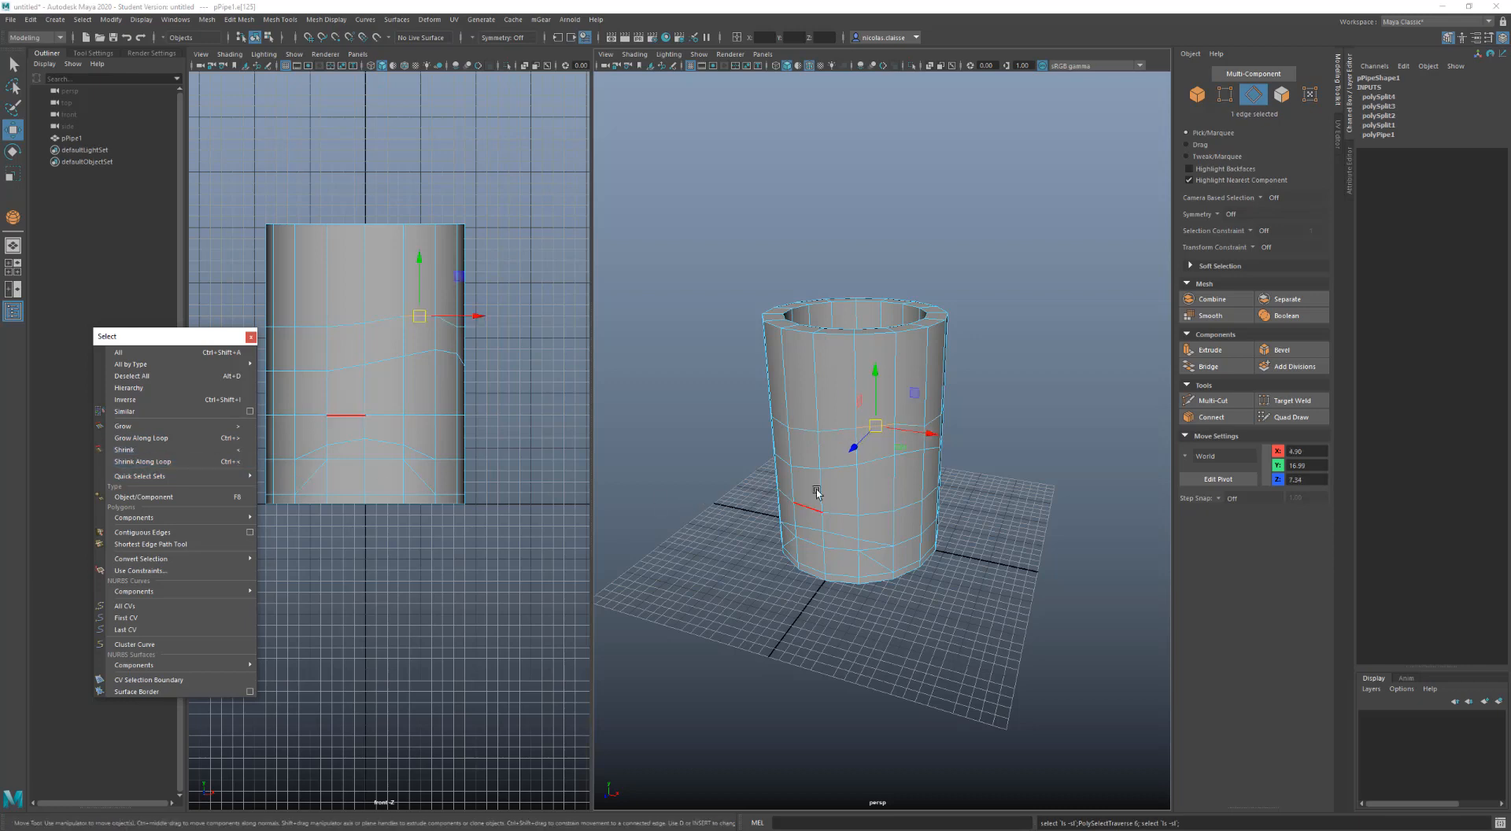
left_click(713, 412)
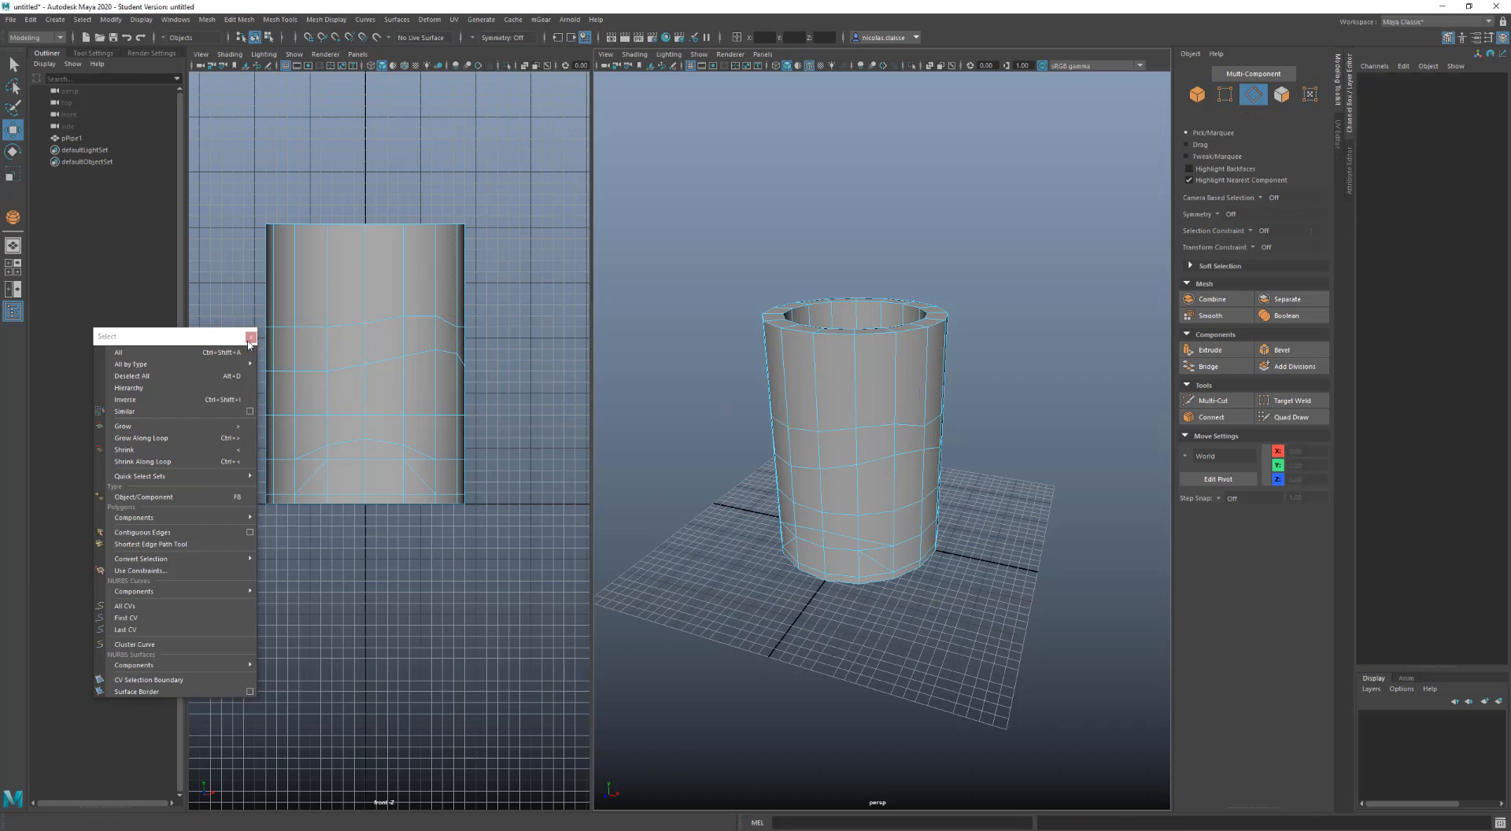
Close the floating Select menu and select a single horizontal edge on the pipe's outer wall
left_click(251, 338)
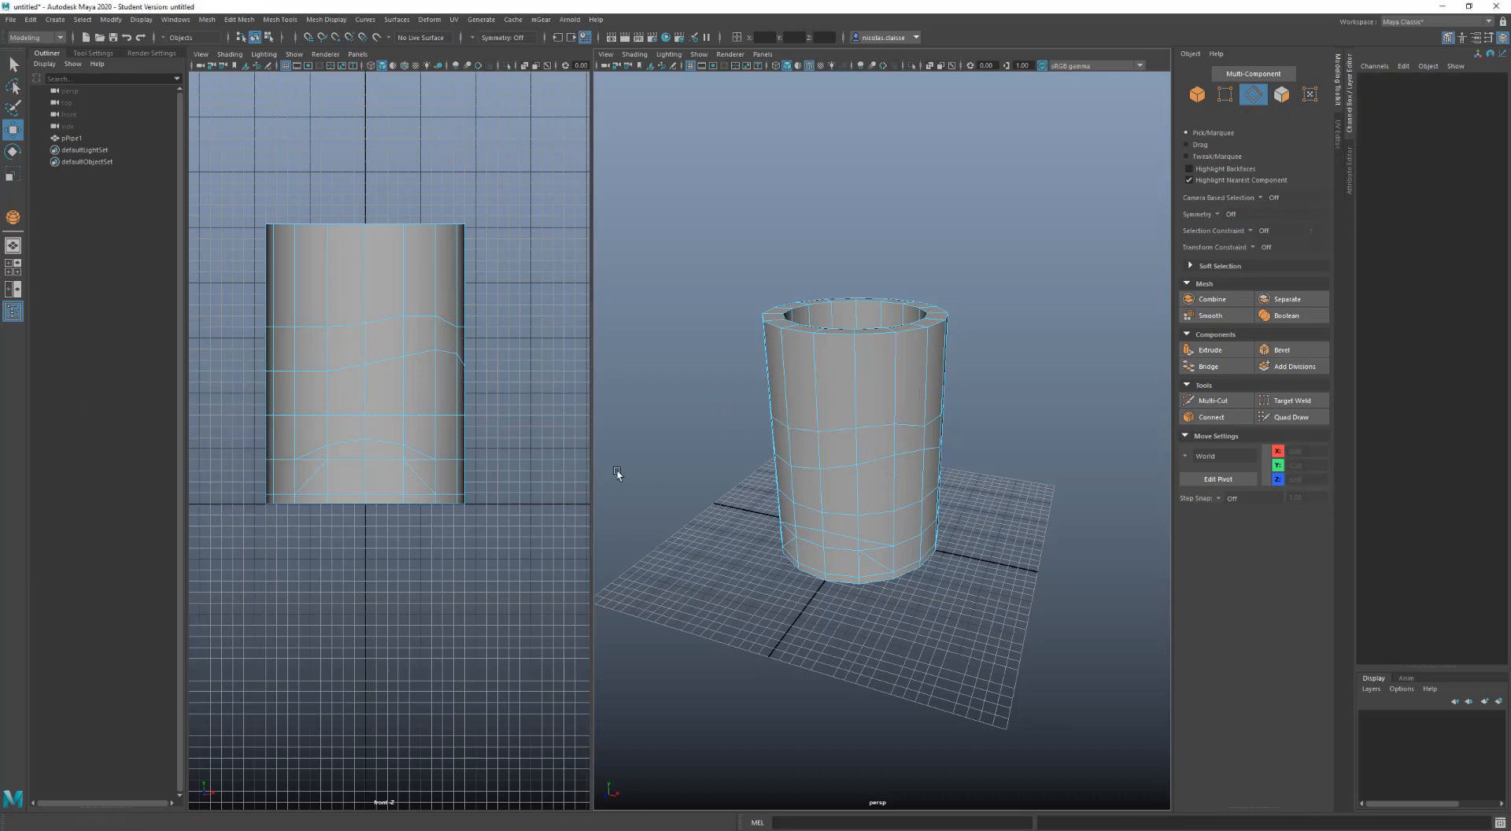
left_click(830, 427)
left_click(839, 468)
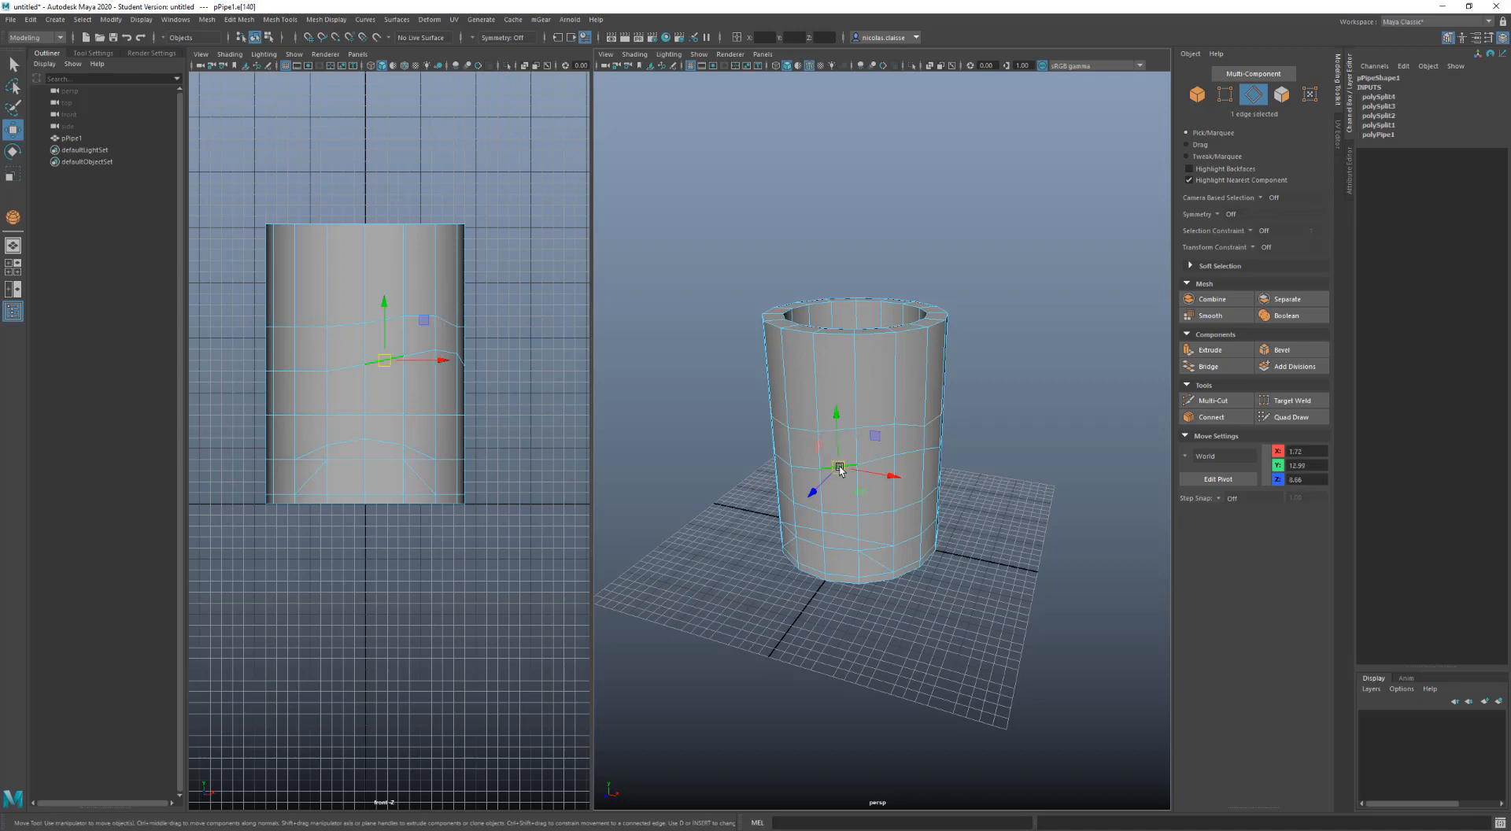
Select the edge loop near the pipe's base and add further loops around the outer wall and at the top rim
double_click(843, 536)
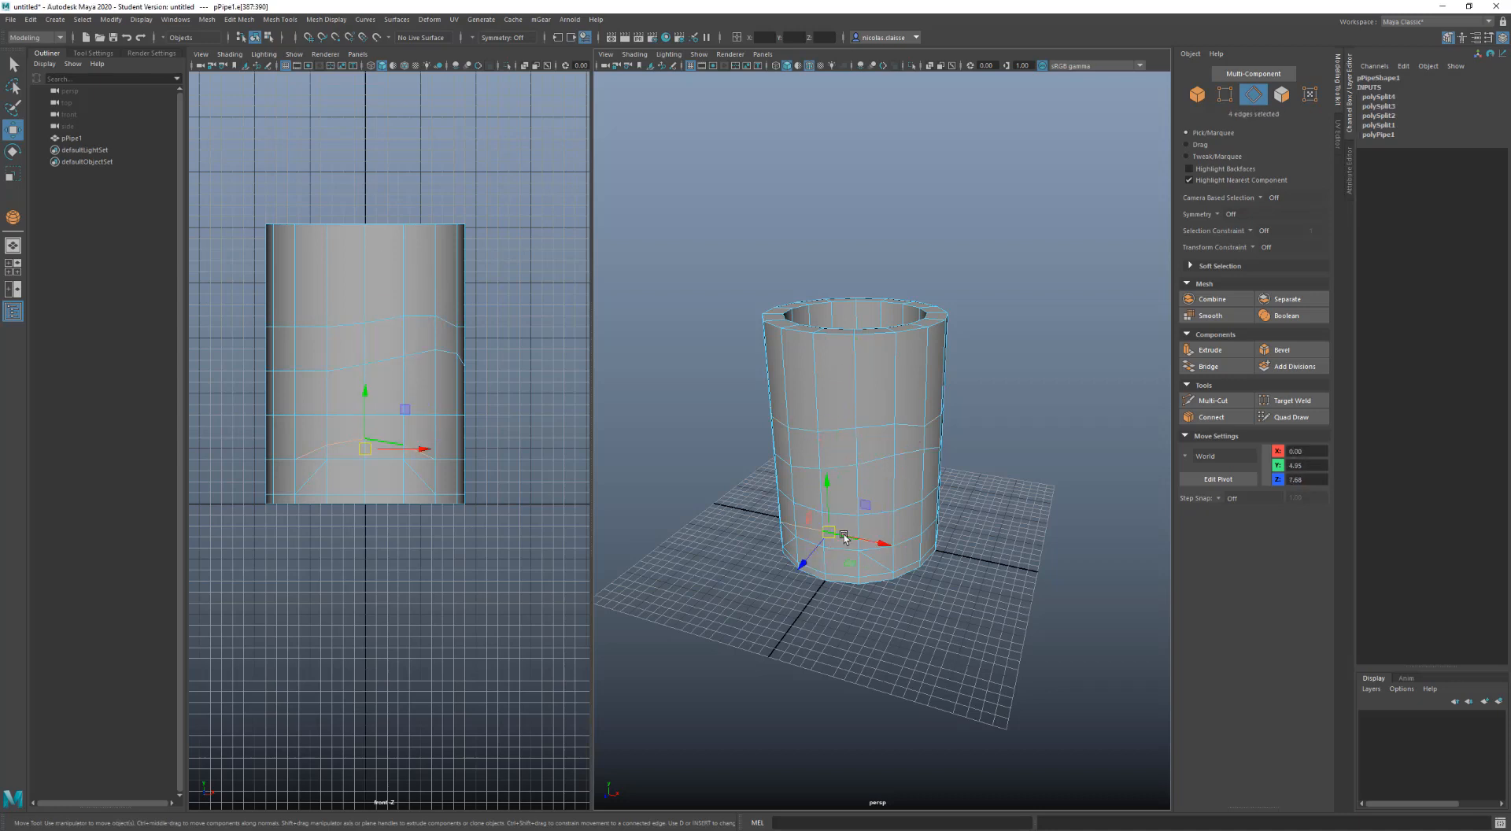
double_click(894, 475, "shift")
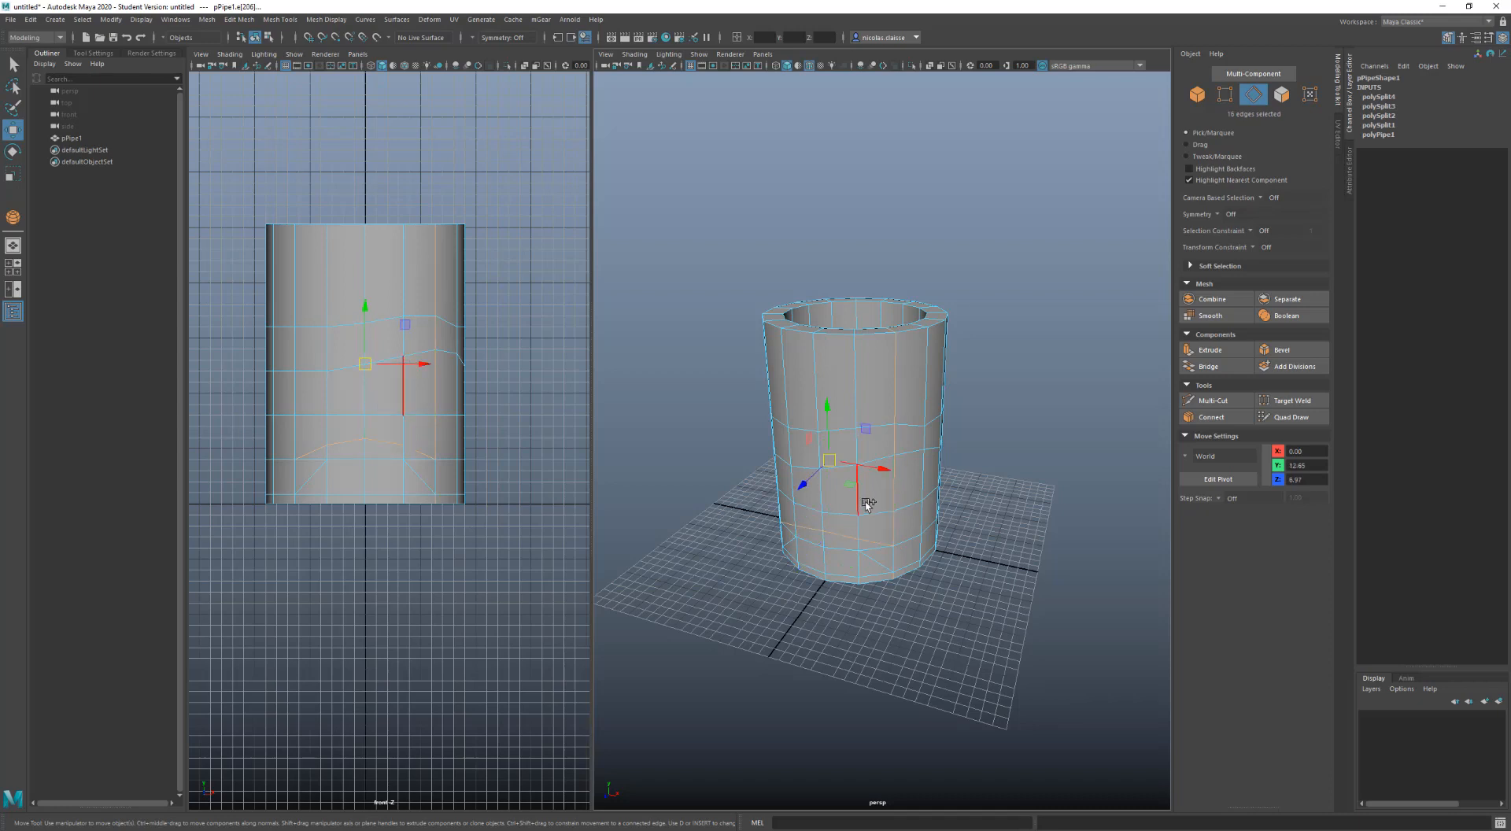
double_click(911, 455, "shift")
double_click(878, 512, "shift")
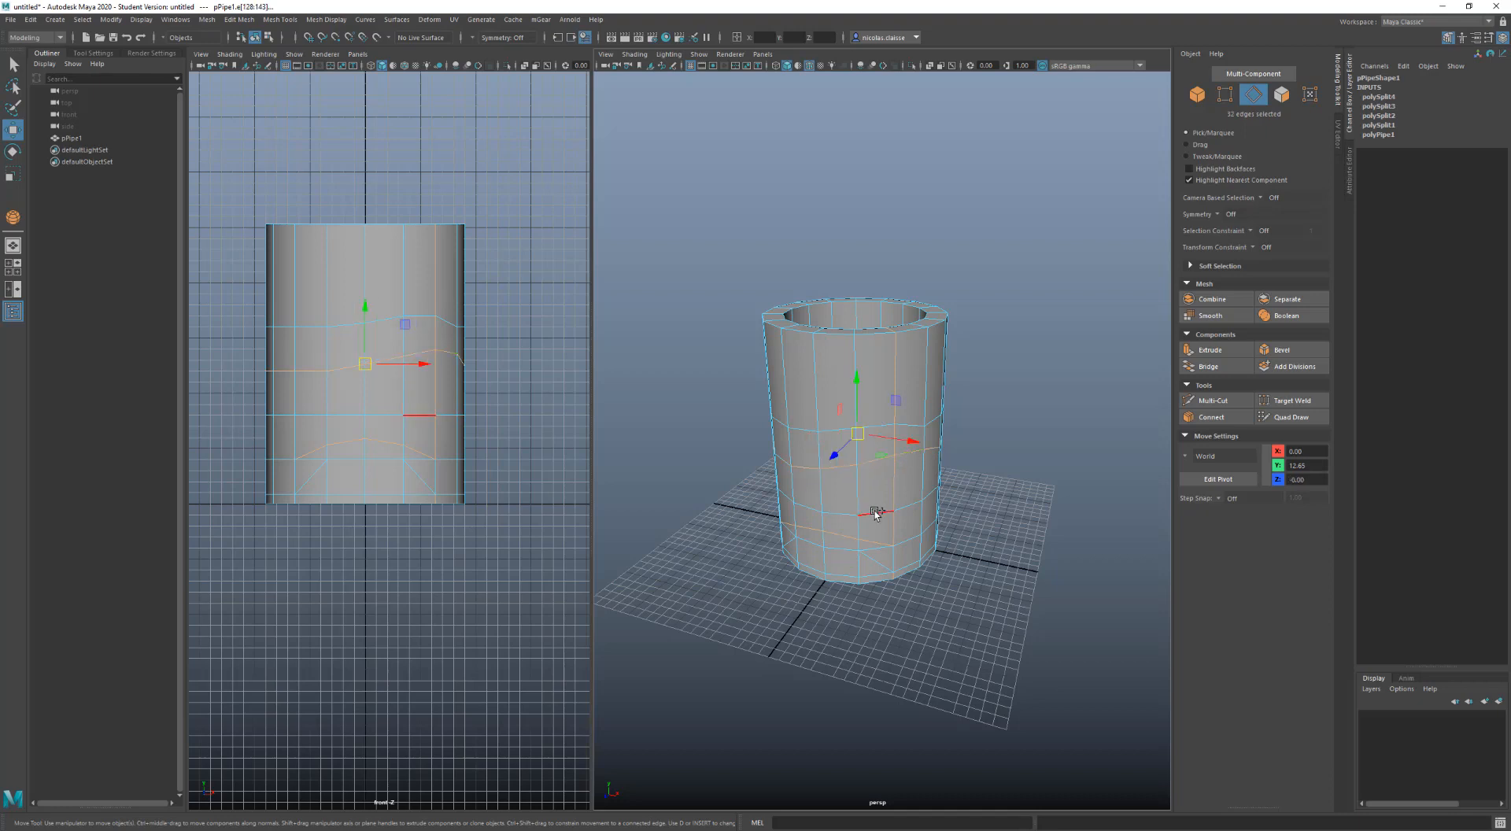
double_click(809, 428, "shift")
double_click(838, 299, "shift")
left_click_drag(858, 370, 968, 403, "alt")
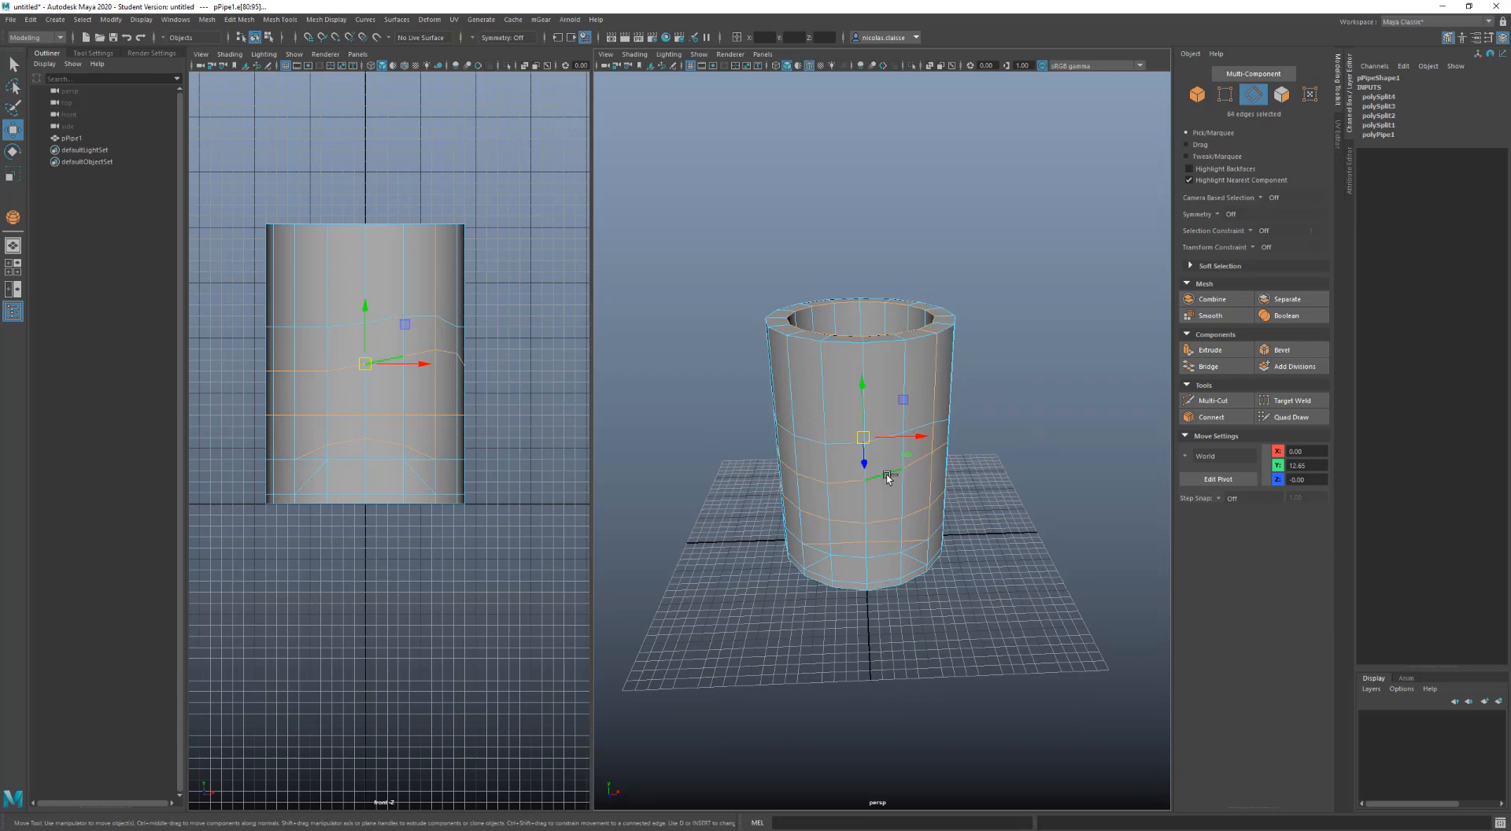
Build a combined selection of partial horizontal edge loops across several rows of the pipe's front, and clear it
double_click(887, 477, "ctrl")
left_click(1024, 430)
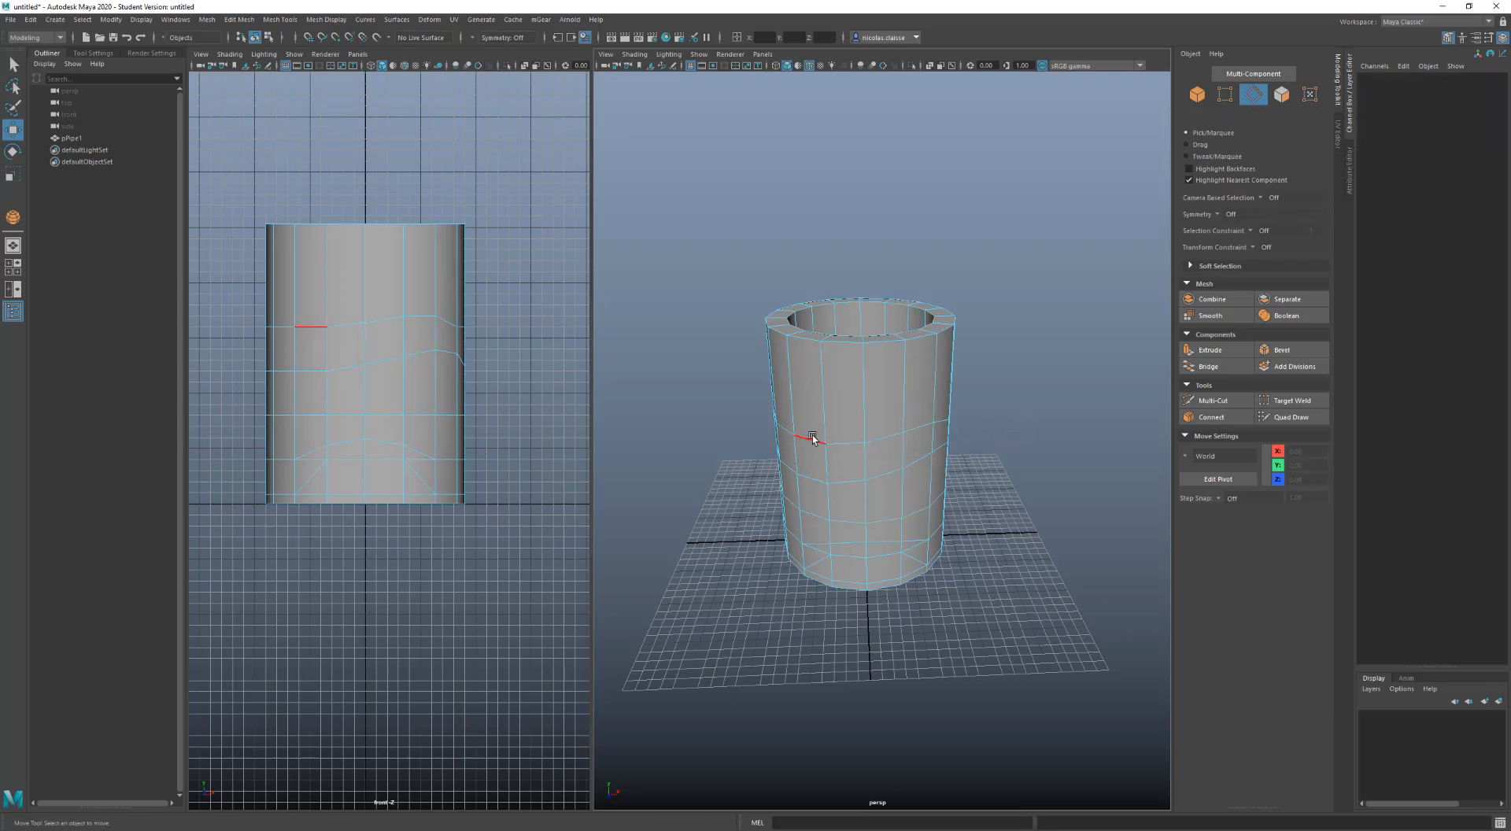
left_click(813, 439)
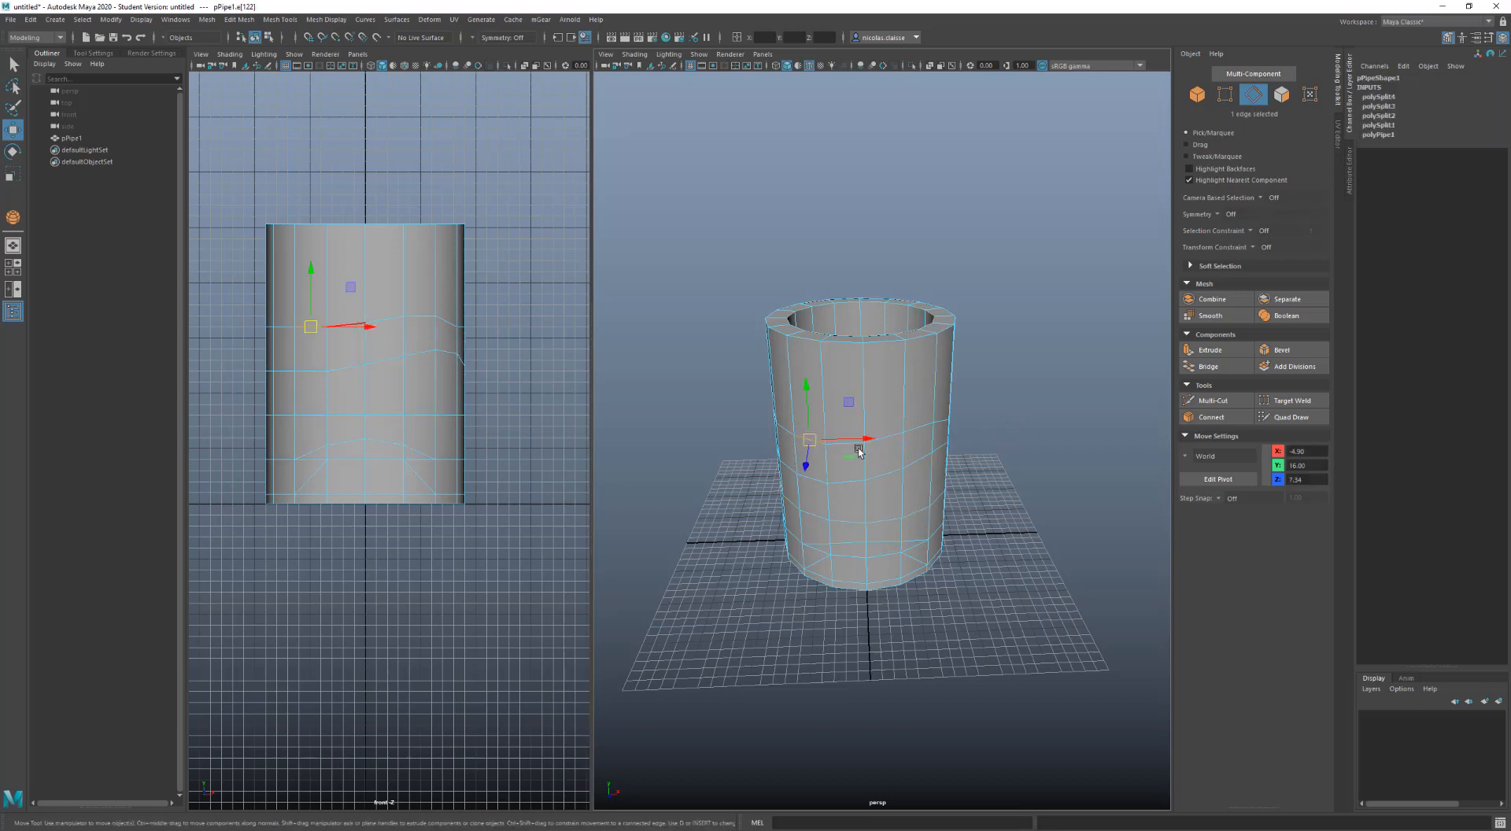
double_click(923, 429, "shift")
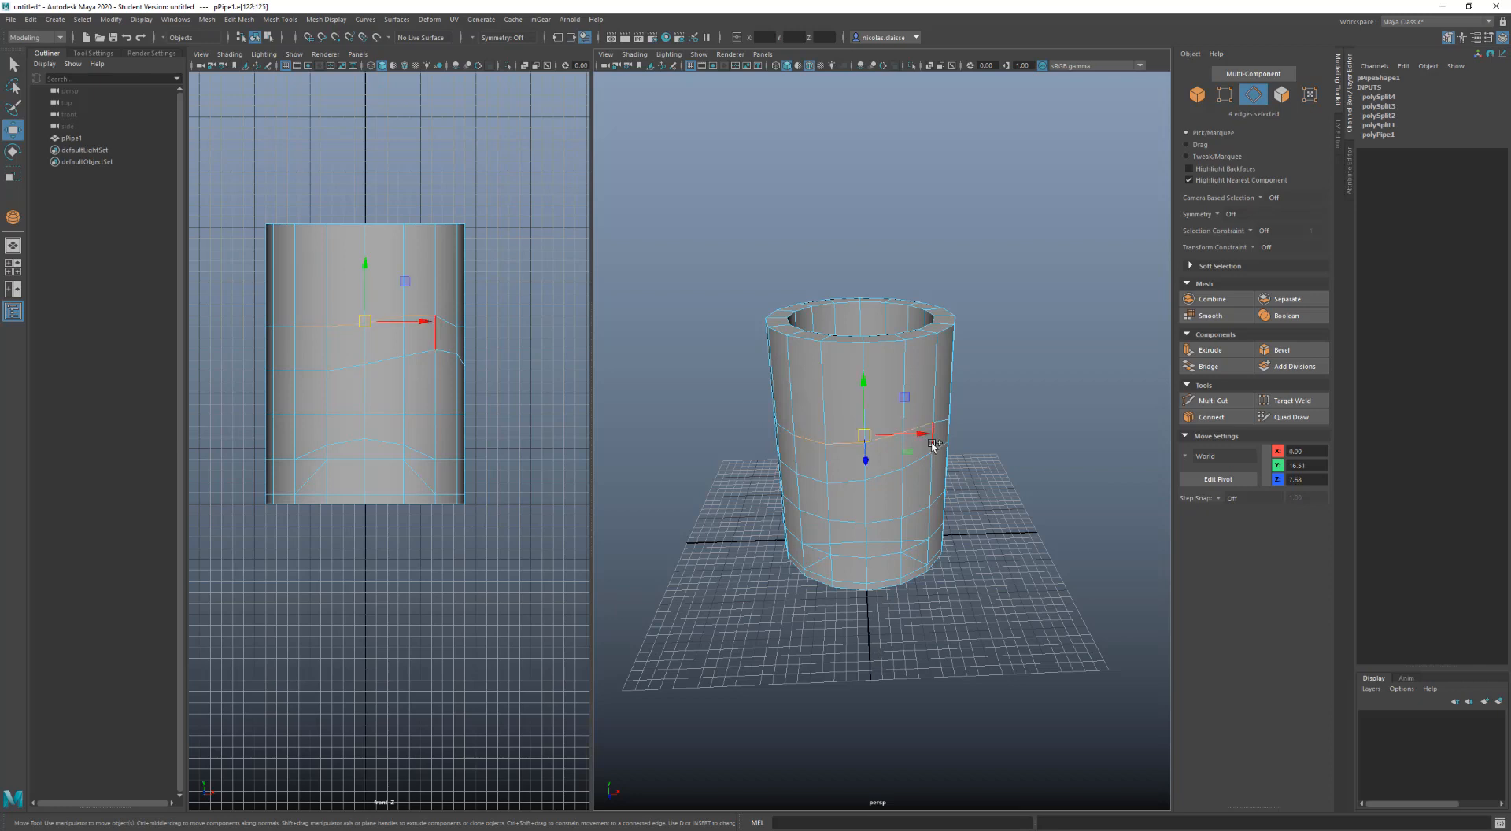
left_click(933, 443, "shift")
double_click(929, 530, "shift")
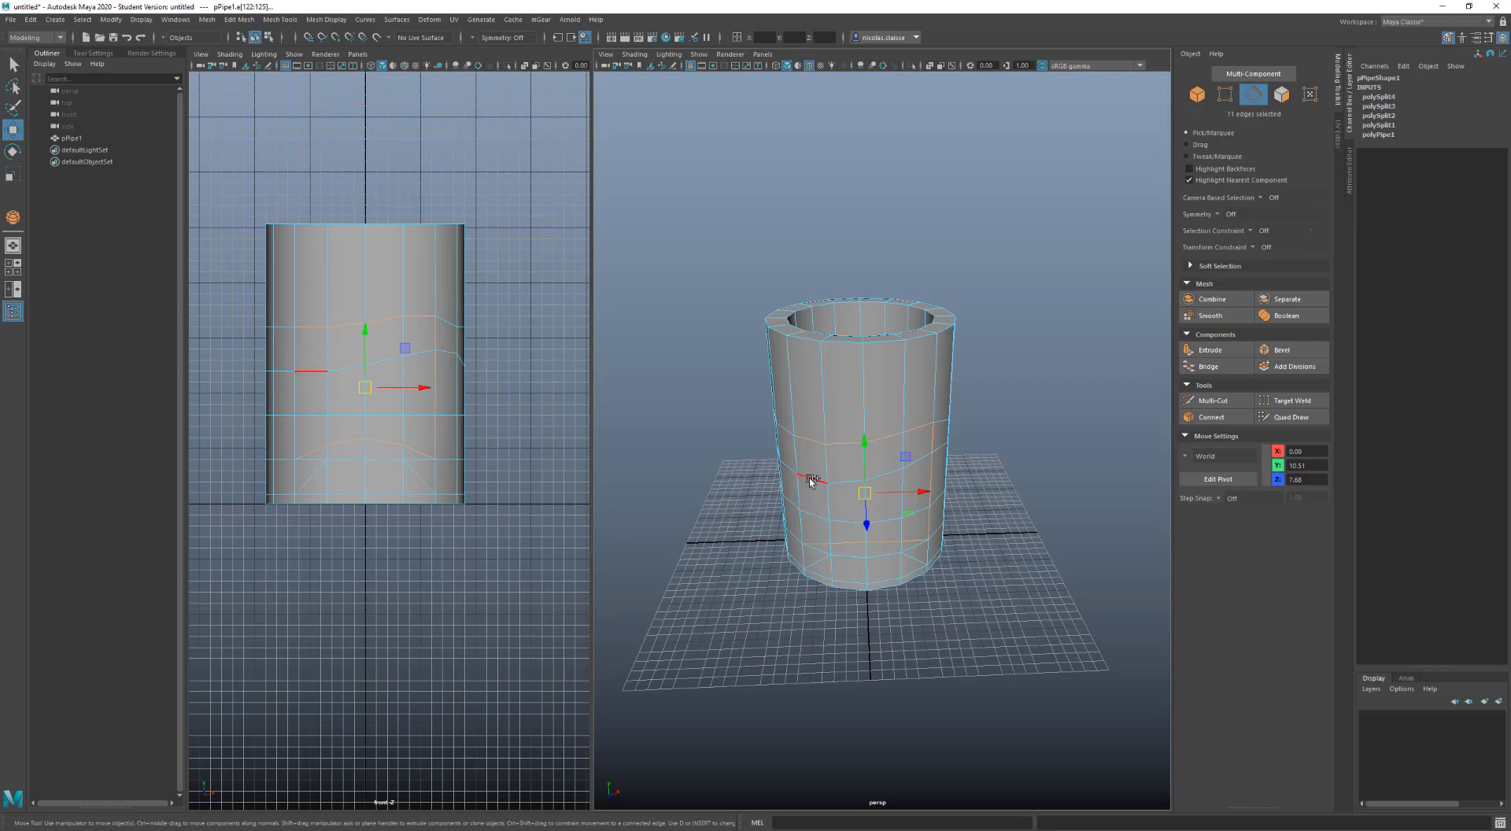
double_click(913, 463, "shift")
key("q")
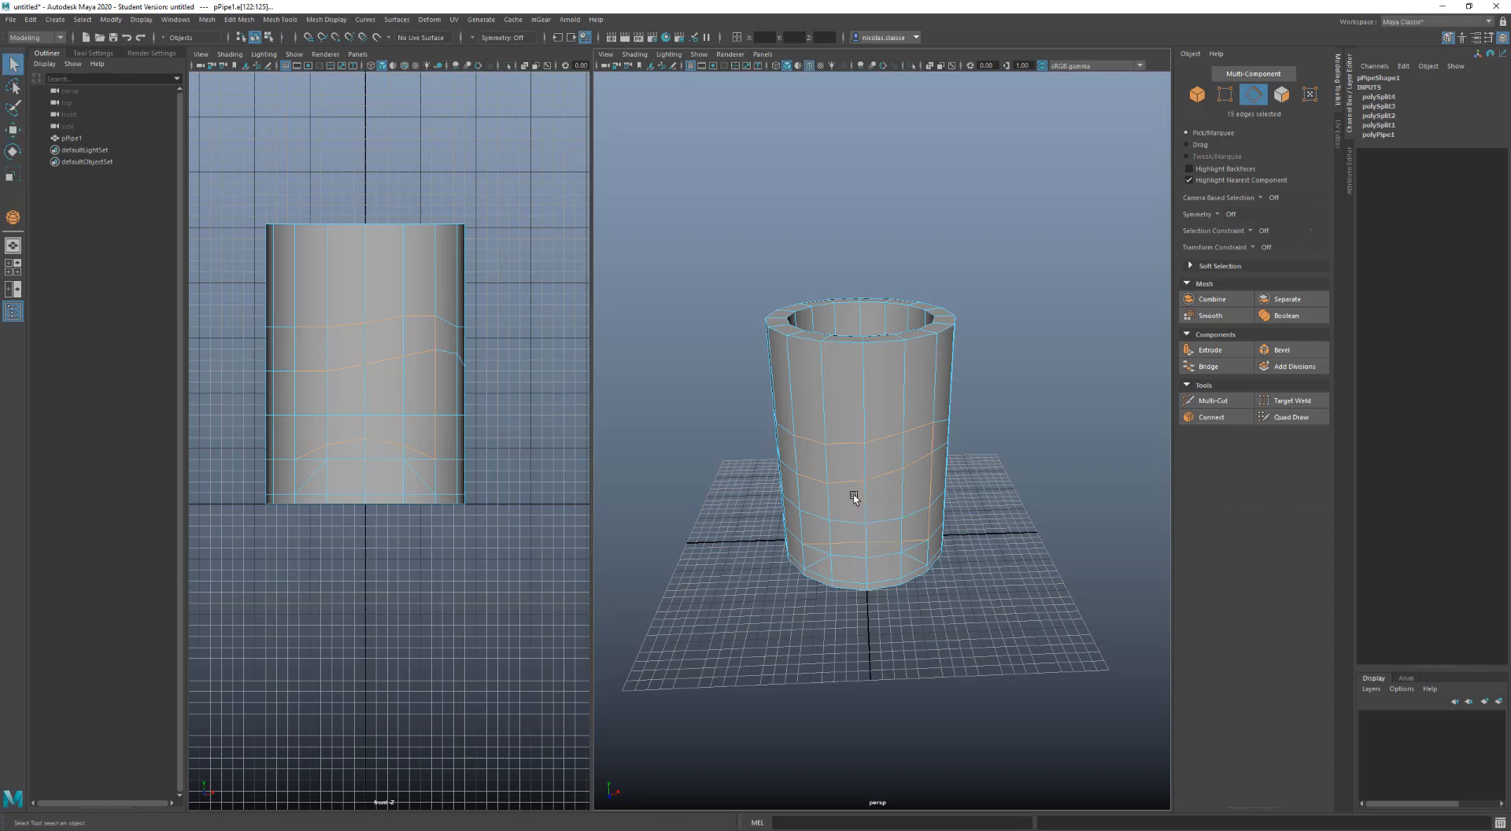
left_click(1077, 518)
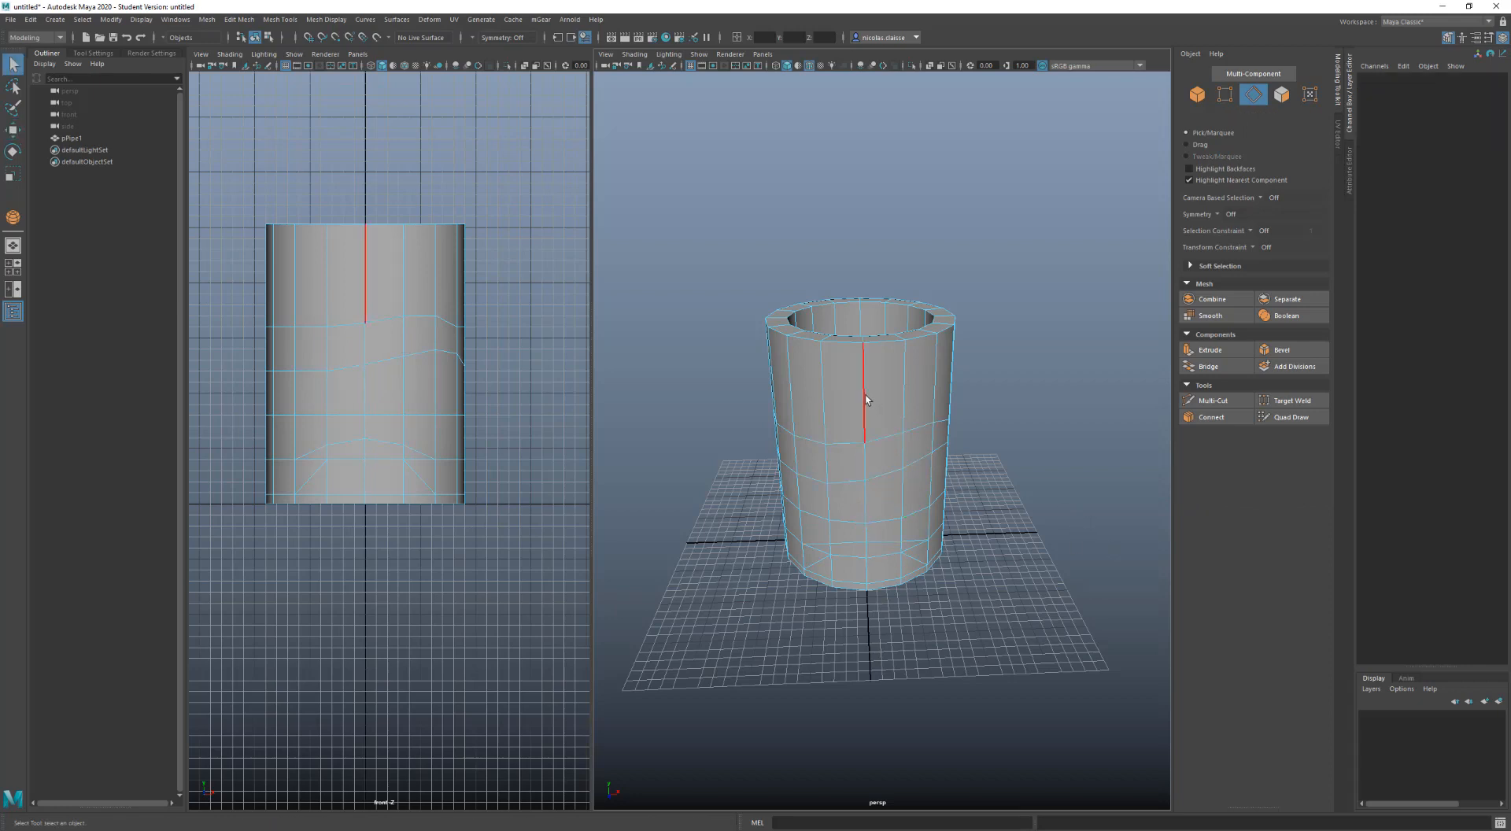
Select a vertical edge run down the pipe's front and the full edge rings of its two upper rows, one after another
left_click(865, 399)
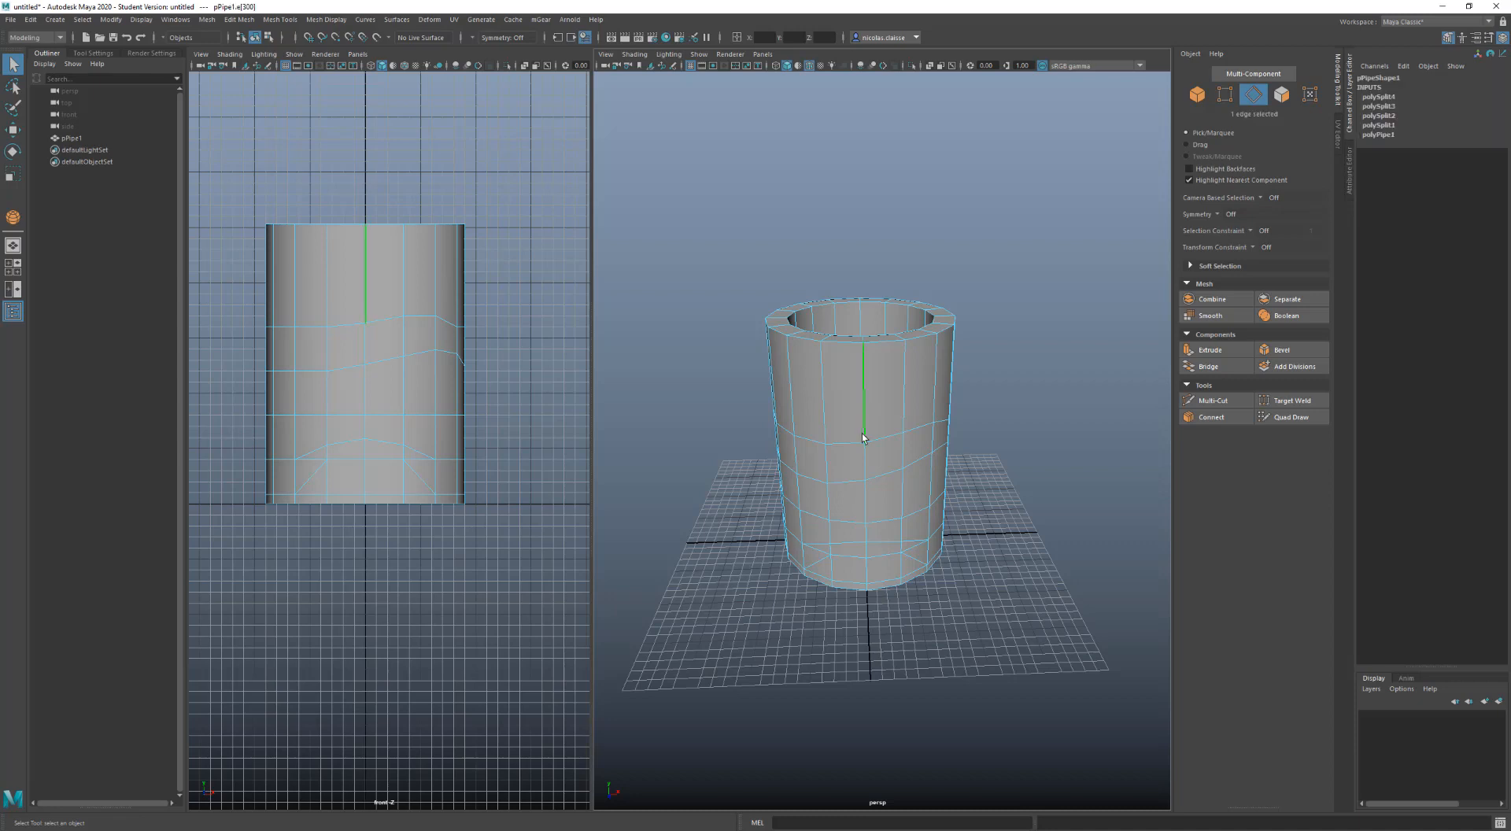
double_click(866, 510, "shift")
left_click(903, 384)
double_click(864, 385, "shift")
left_click(866, 462)
double_click(903, 453, "shift")
Select a partial ring of four neighbouring vertical edges across the pipe's top row
left_click_drag(934, 499, 873, 448, "alt")
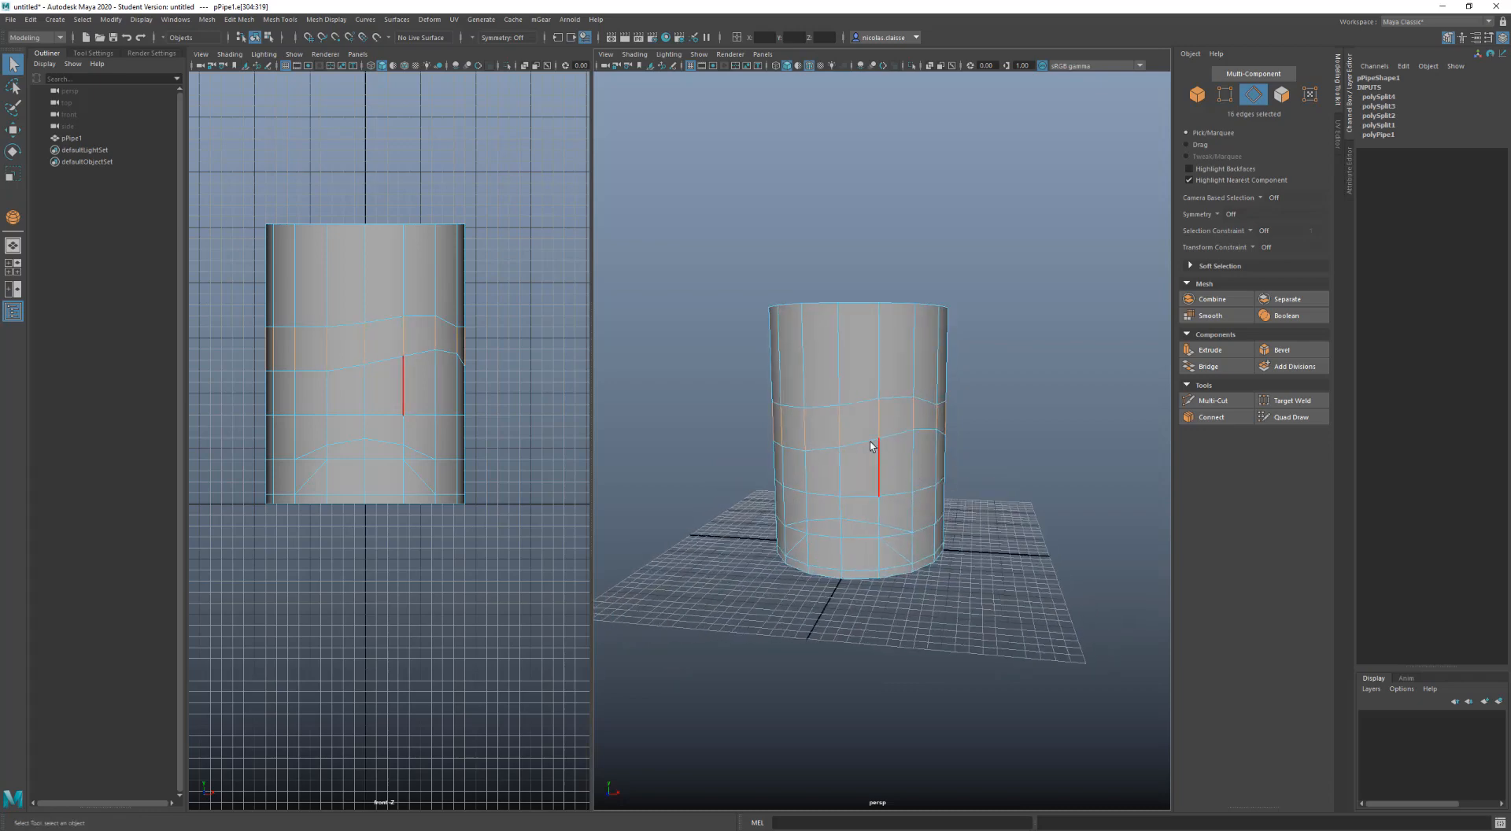
left_click(802, 374)
double_click(914, 373, "shift")
Select the partial ring of horizontal edges in one column, from near the pipe's base up to the top rim
left_click_drag(882, 549, 893, 547, "alt")
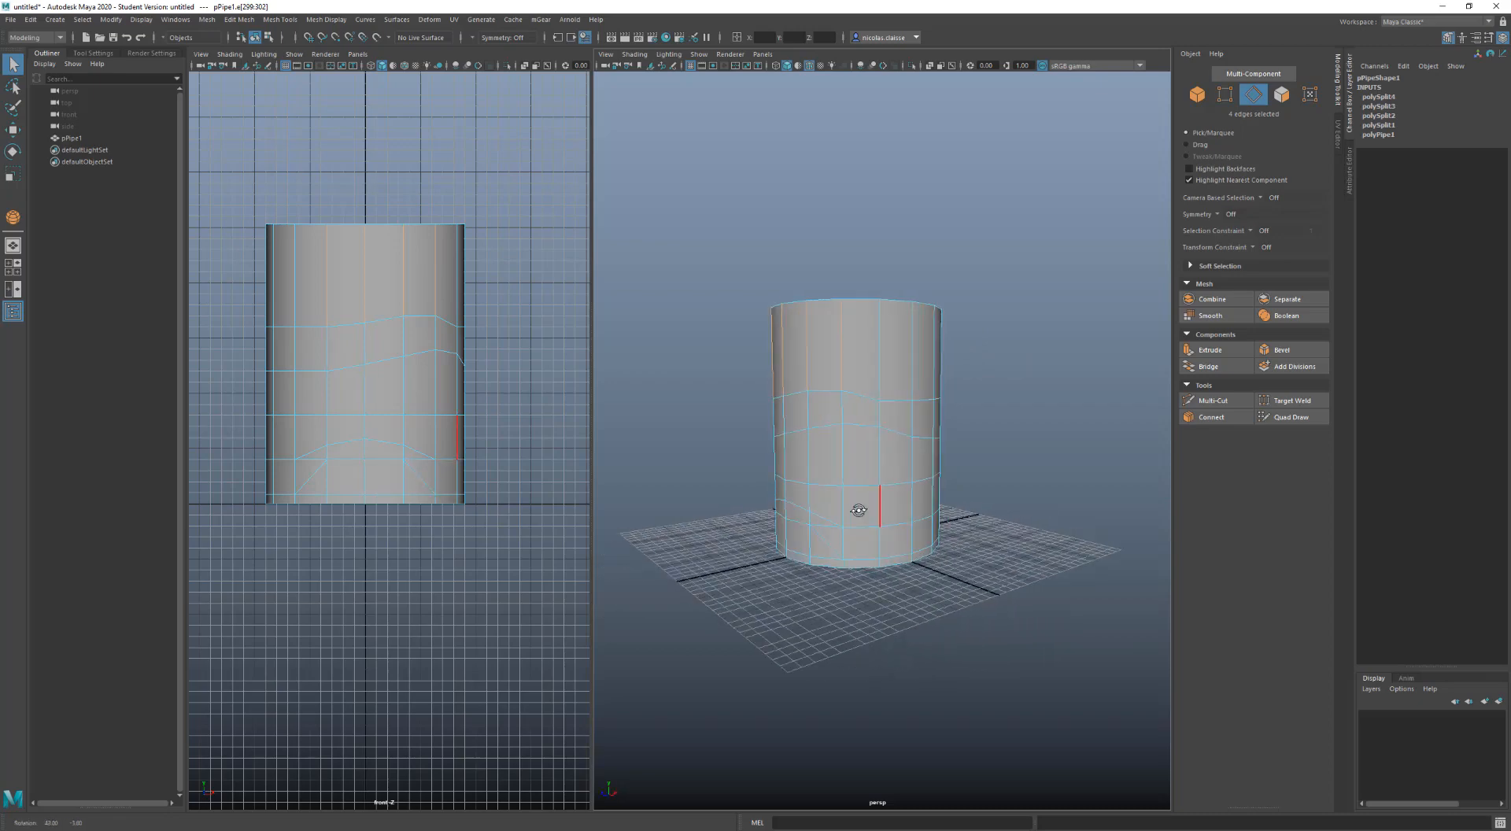
left_click(892, 551)
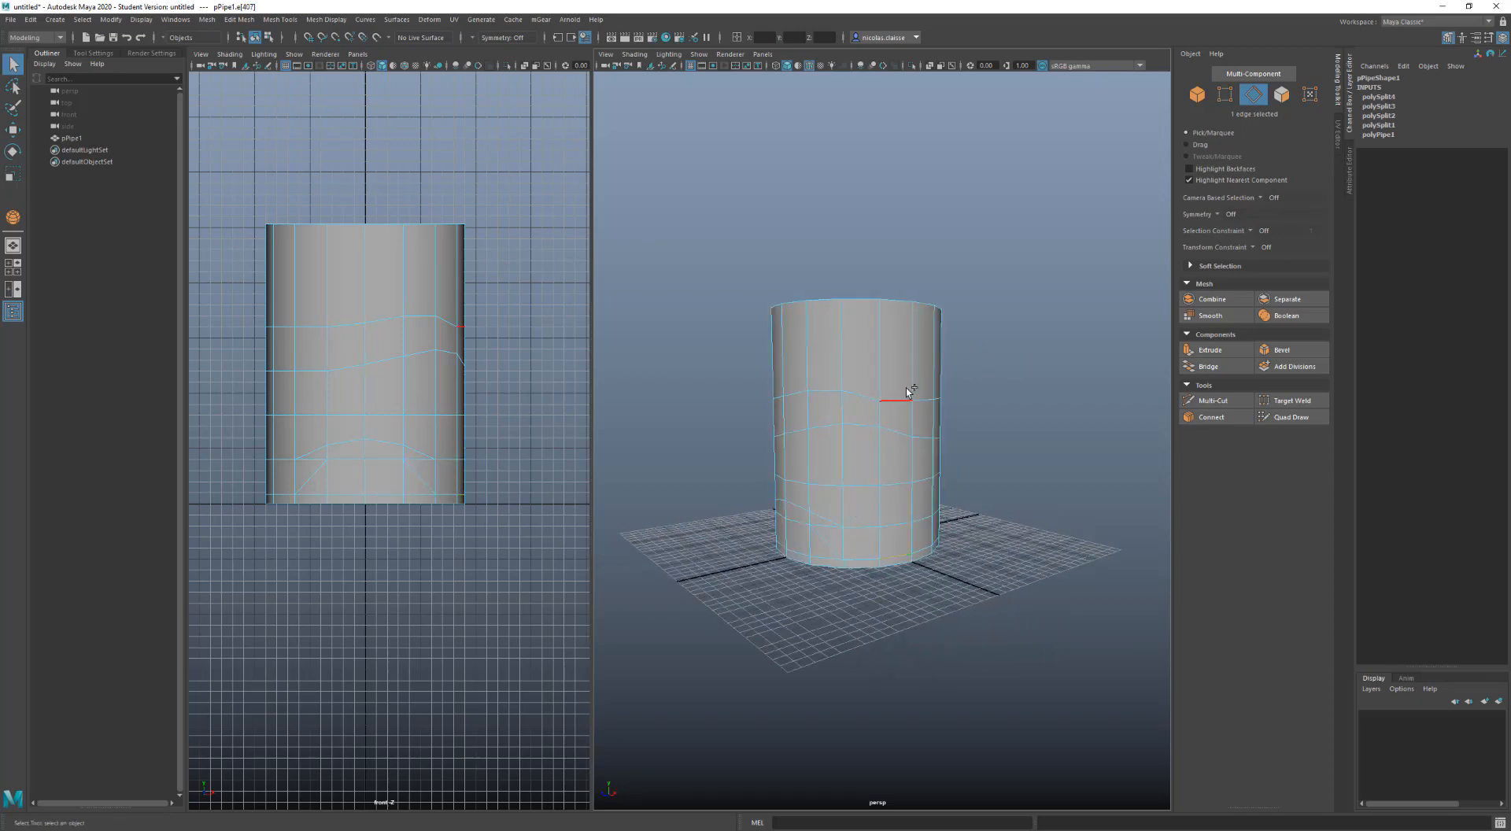
double_click(895, 304)
left_click_drag(894, 363, 890, 472, "alt")
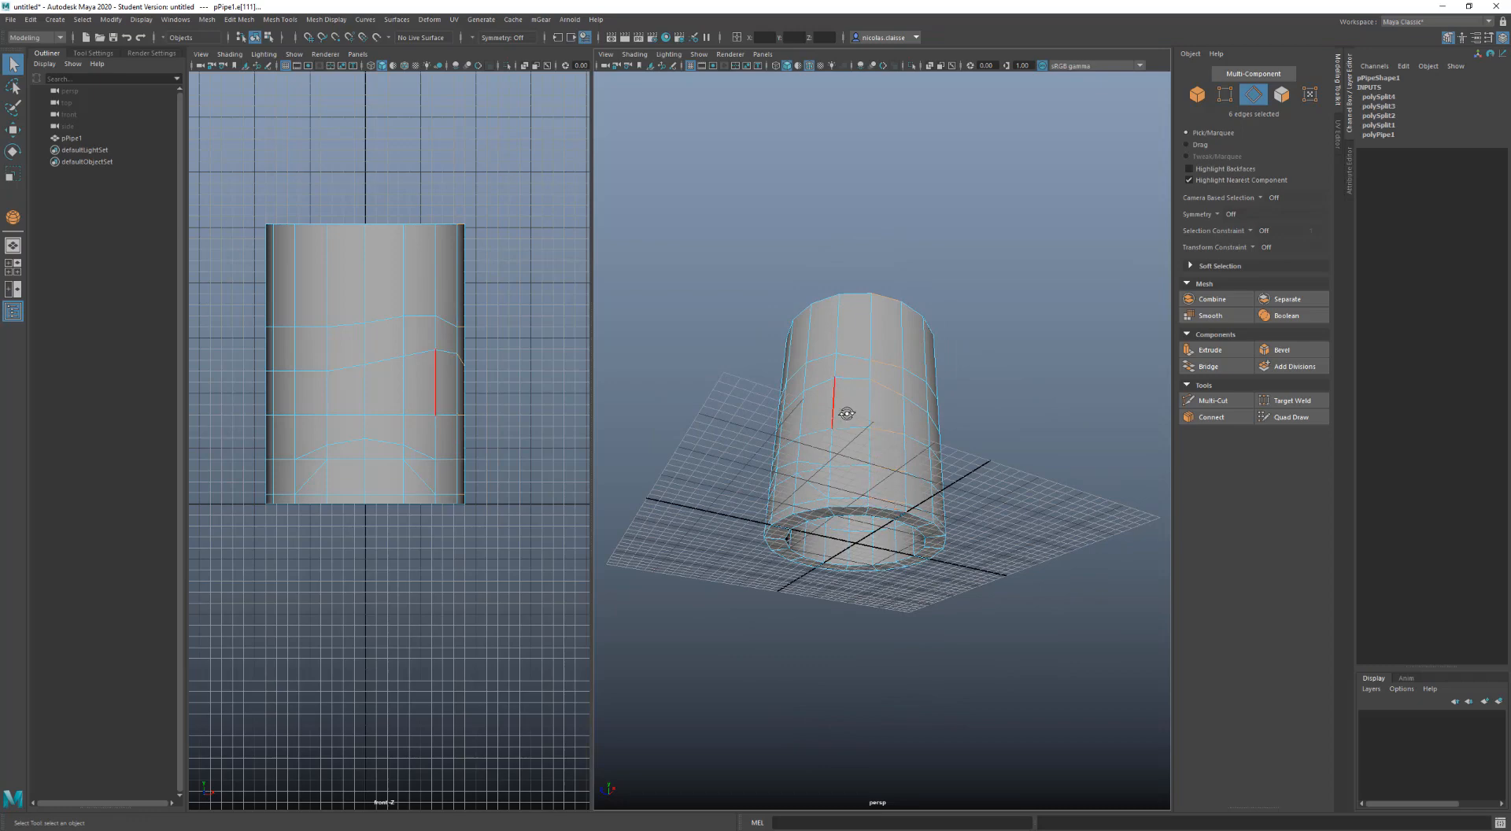
Select a partial ring of vertical edges across the front of the pipe's second row
left_click_drag(842, 418, 876, 432, "alt")
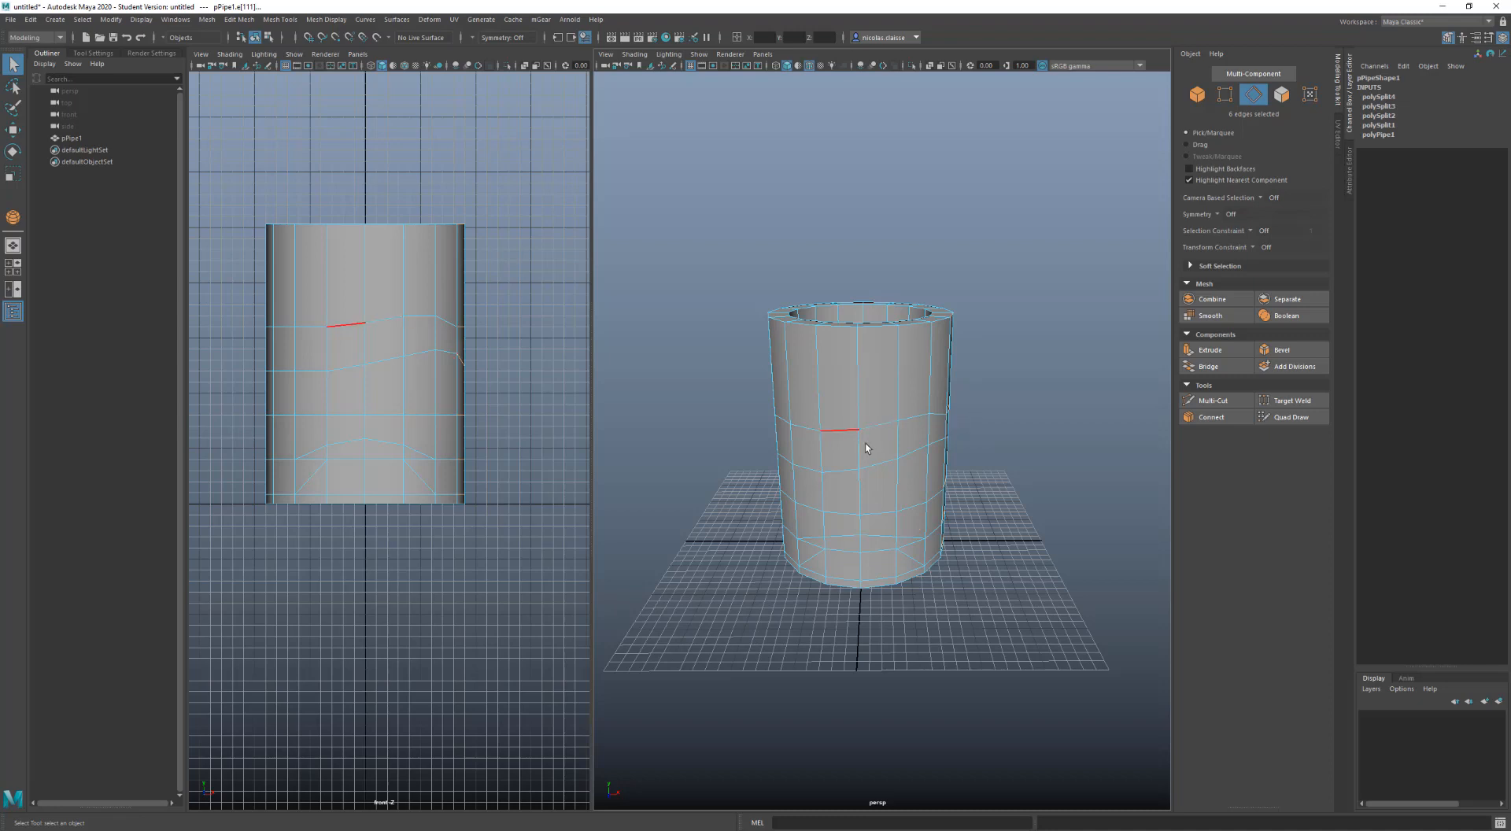
left_click(928, 431)
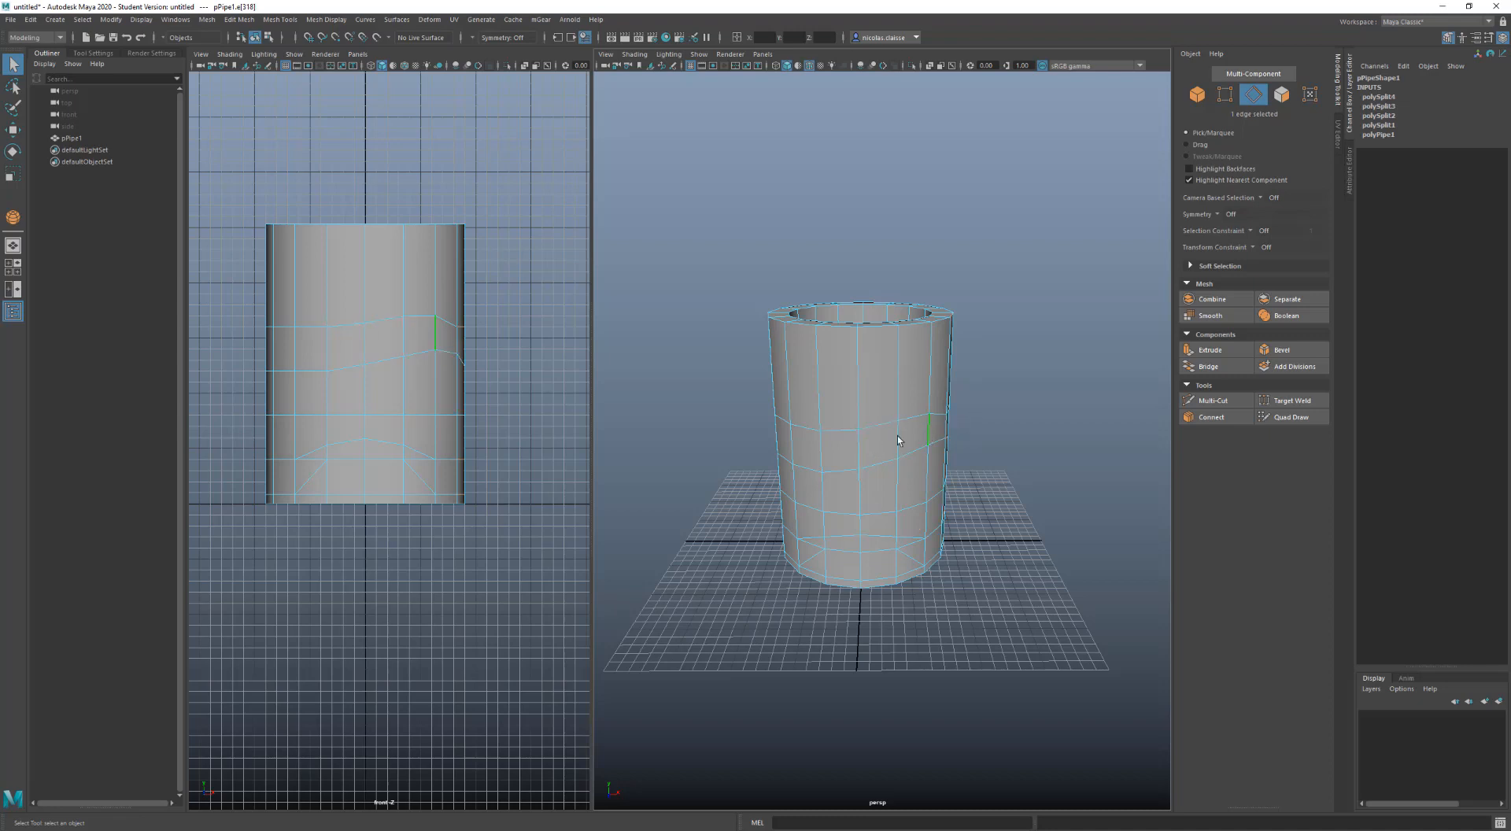
double_click(803, 444, "shift")
Select the full vertical-edge ring of the pipe's third row, and add the top-row ring and lower edges to the selection
left_click(863, 489)
double_click(897, 487, "shift")
left_click(865, 391, "shift")
double_click(895, 390, "shift")
left_click(894, 526, "shift")
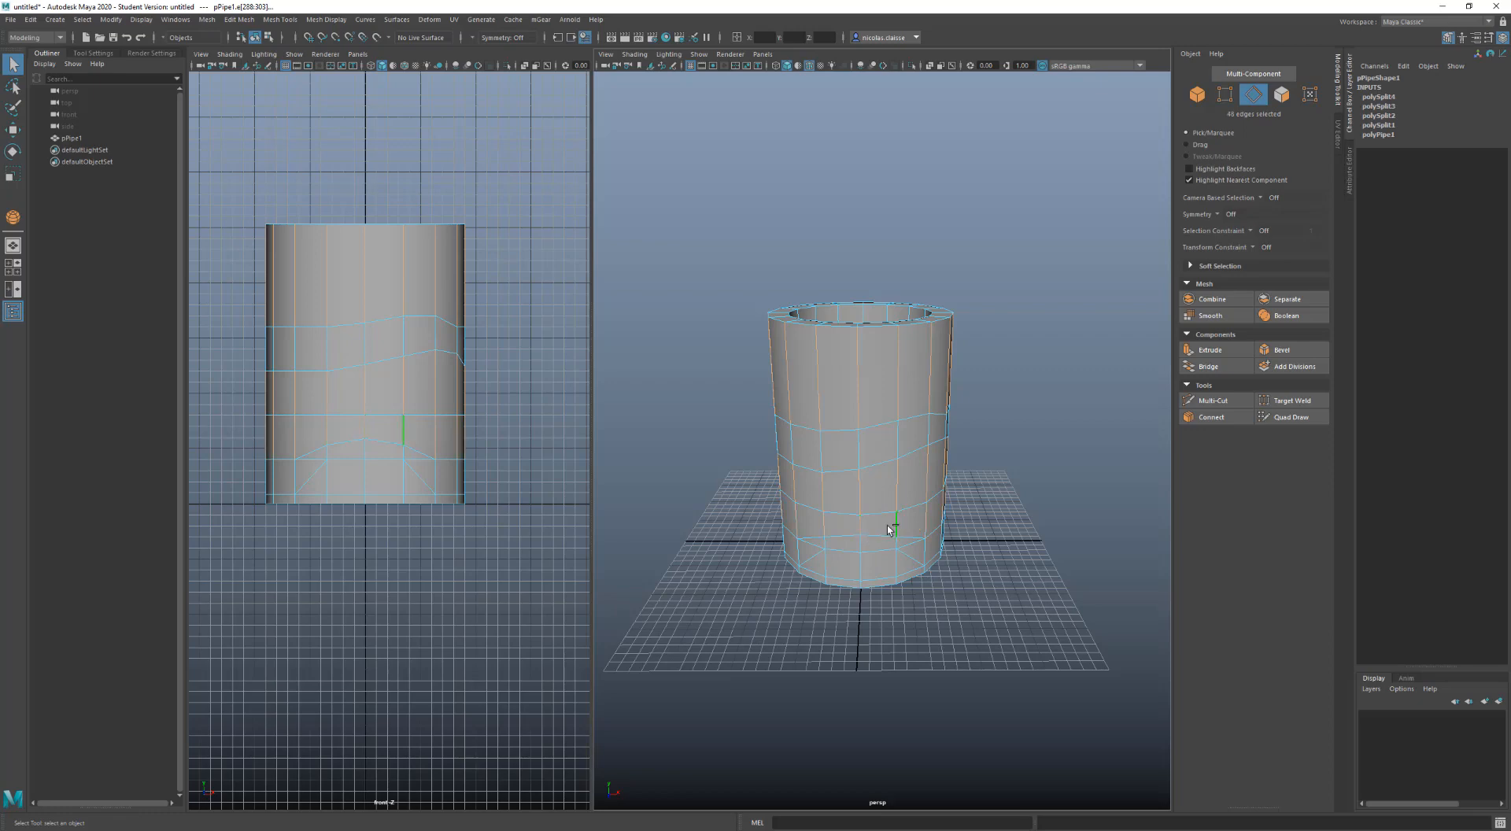
Clear the selection, select the top row's full edge ring, and convert it to edge loops running the pipe's length
left_click_drag(904, 526, 831, 400, "alt")
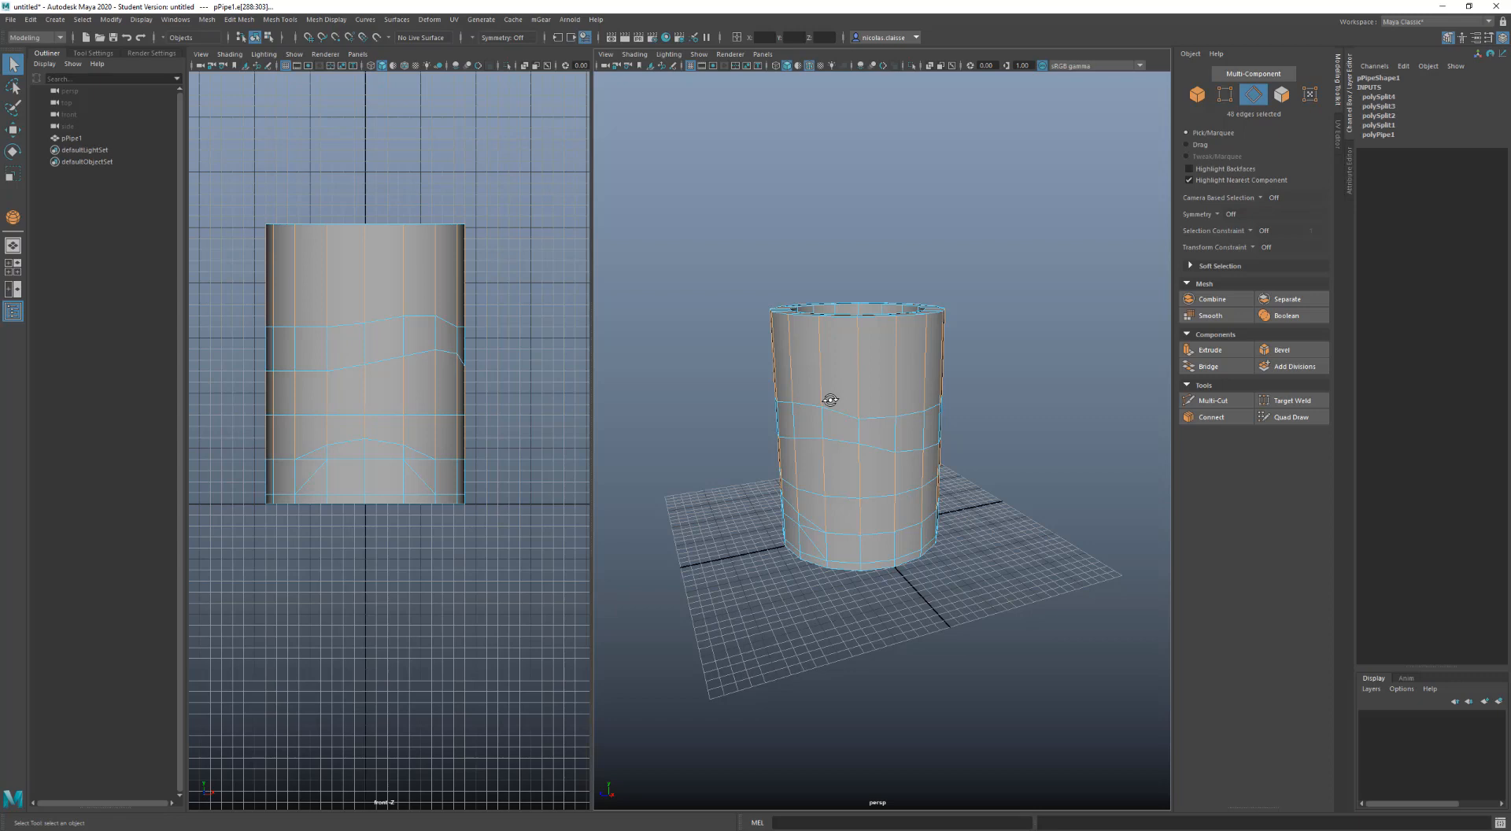
key("ctrl+z")
mouse_move(880, 394)
right_mouse_down("ctrl")
mouse_move(910, 413)
mouse_move(881, 394)
right_mouse_up("ctrl")
left_click(1083, 387)
left_click(901, 391)
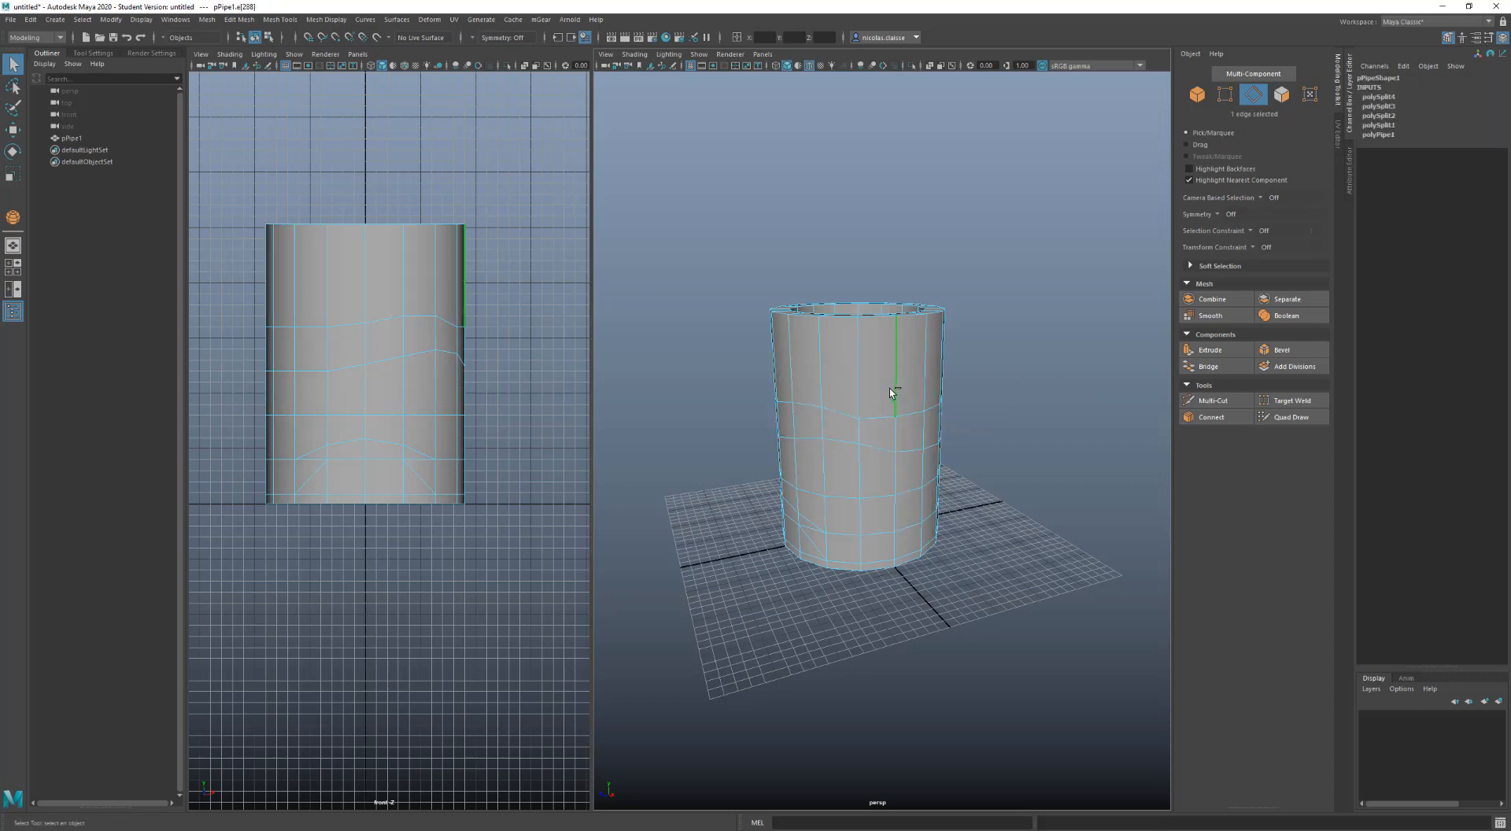
double_click(860, 393, "shift")
right_click_drag(886, 368, 939, 399, "ctrl")
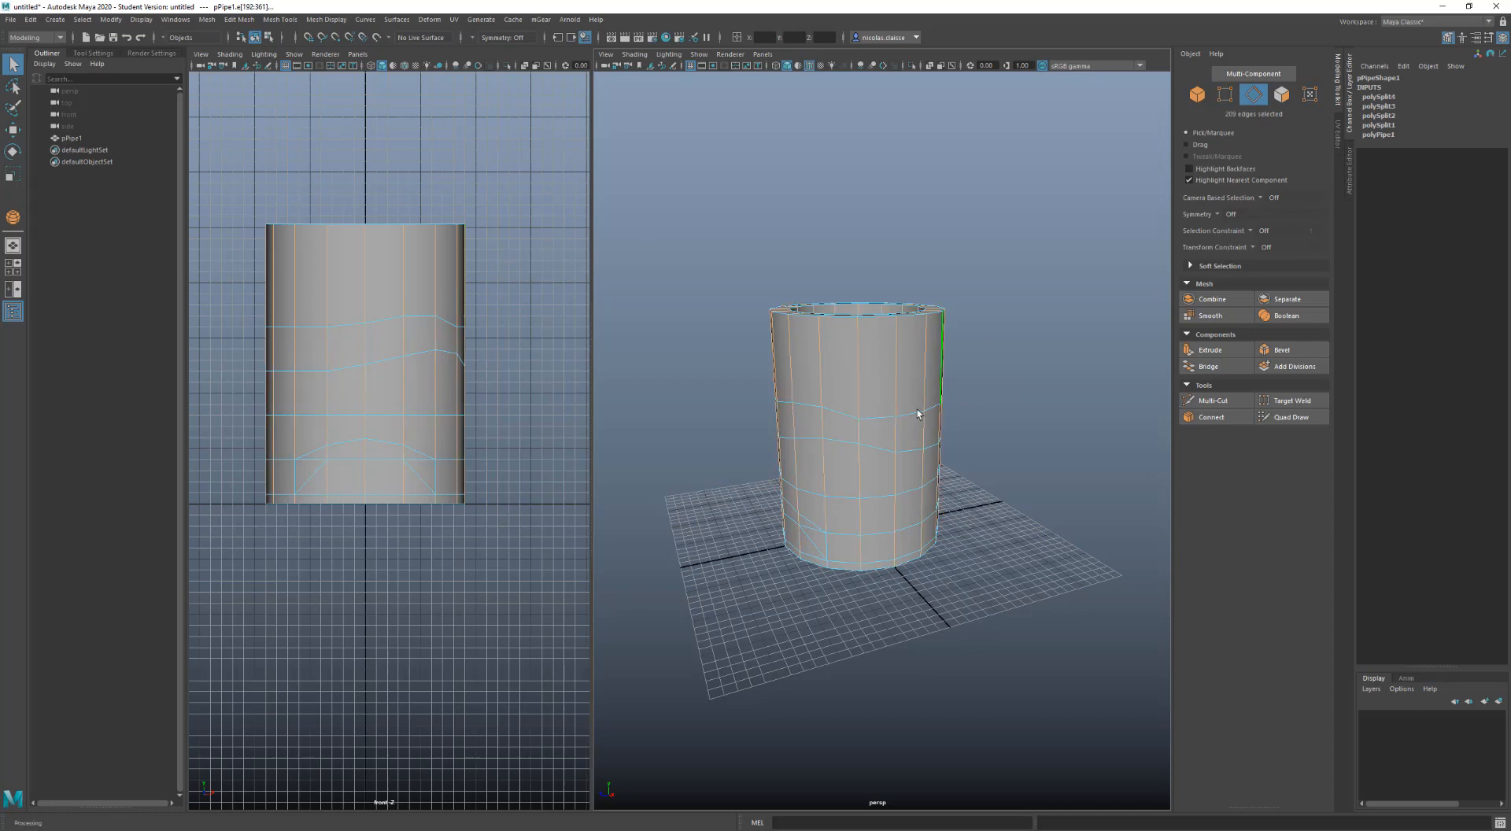
Select one edge on each of the three upper horizontal loops and extend them with To Edge Loop
left_click_drag(882, 429, 1005, 422, "alt")
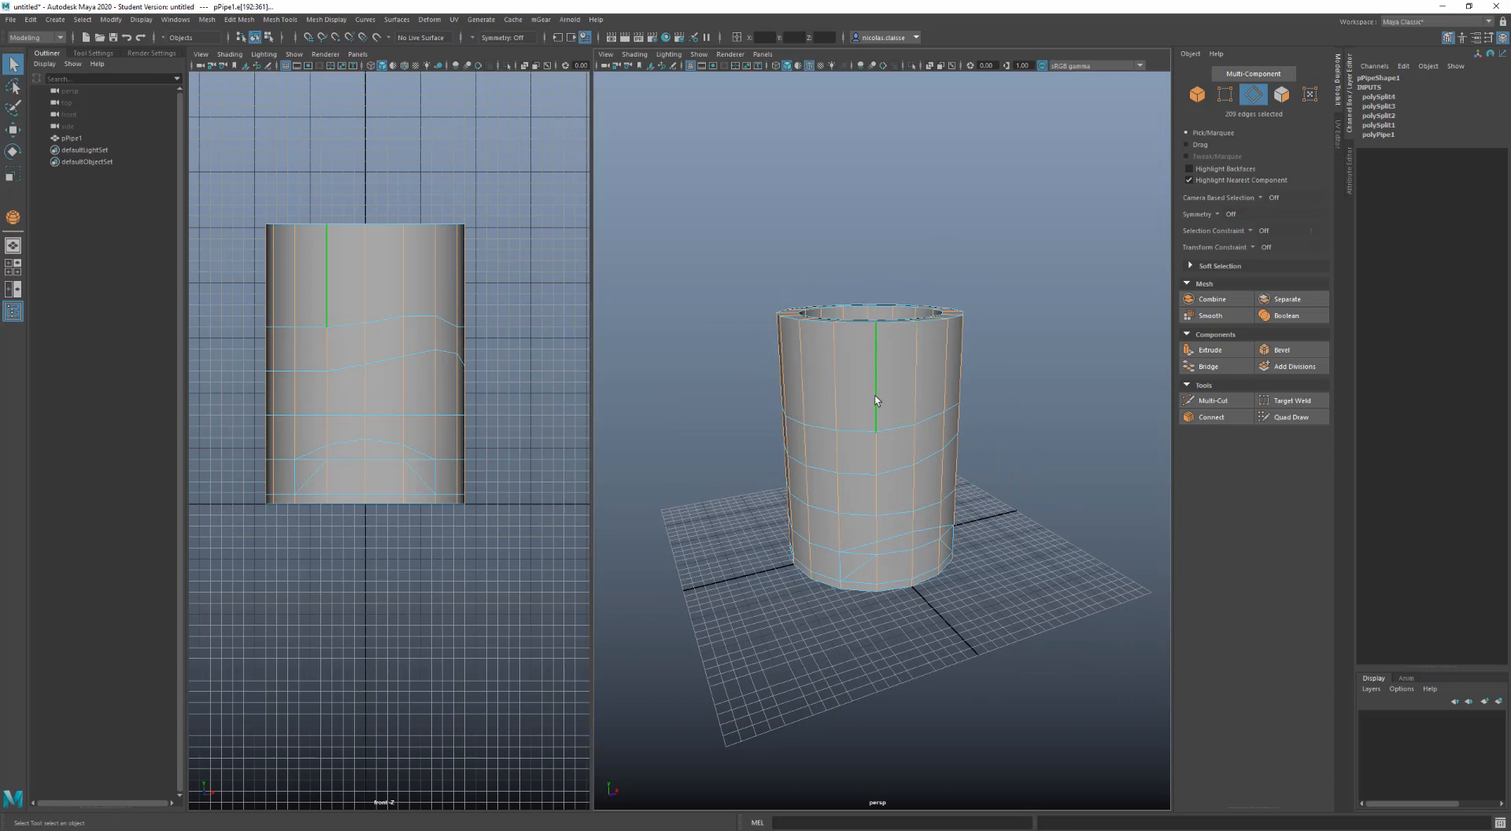
left_click(900, 430)
left_click(897, 469)
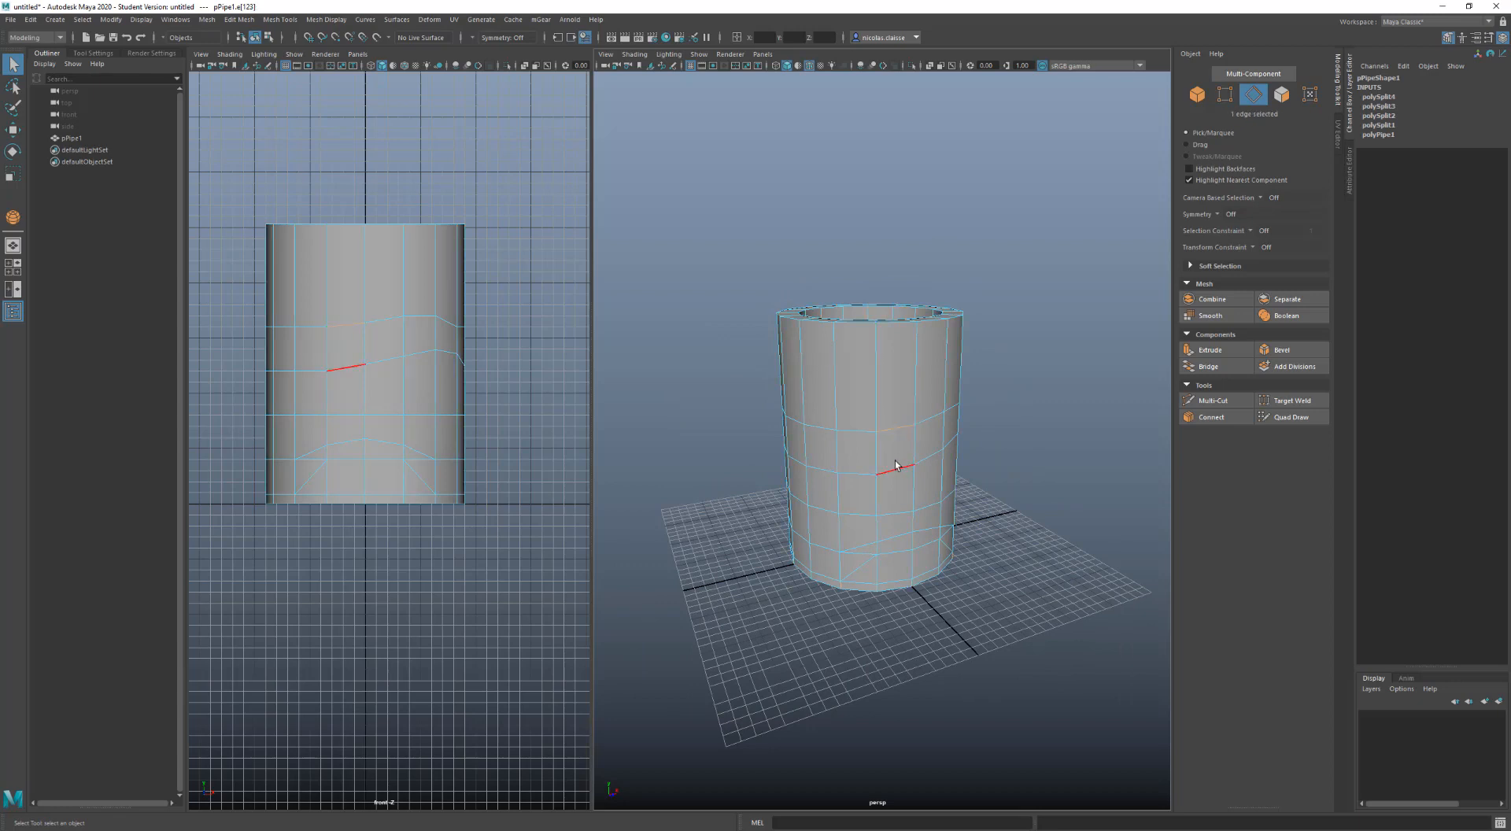
left_click(894, 513, "shift")
left_click(905, 495, "shift")
right_click(902, 490, "shift")
right_click_drag(924, 507, 938, 521, "shift")
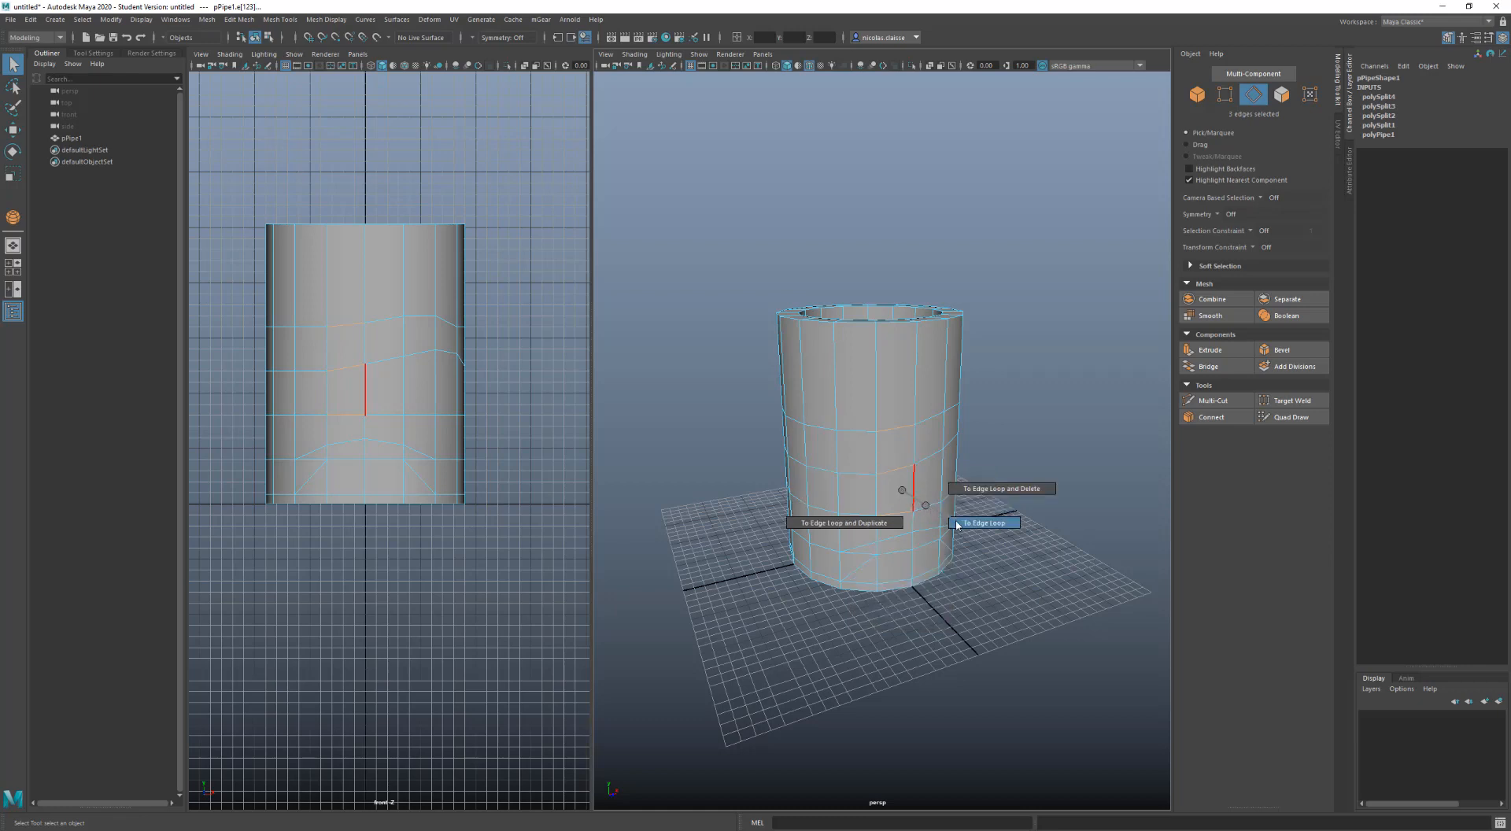
right_click_drag(957, 526, 957, 526, "shift")
Apply To Edge Loop and Delete to an edge of the pipe's uppermost horizontal loop, and undo the deletion
left_click(886, 430)
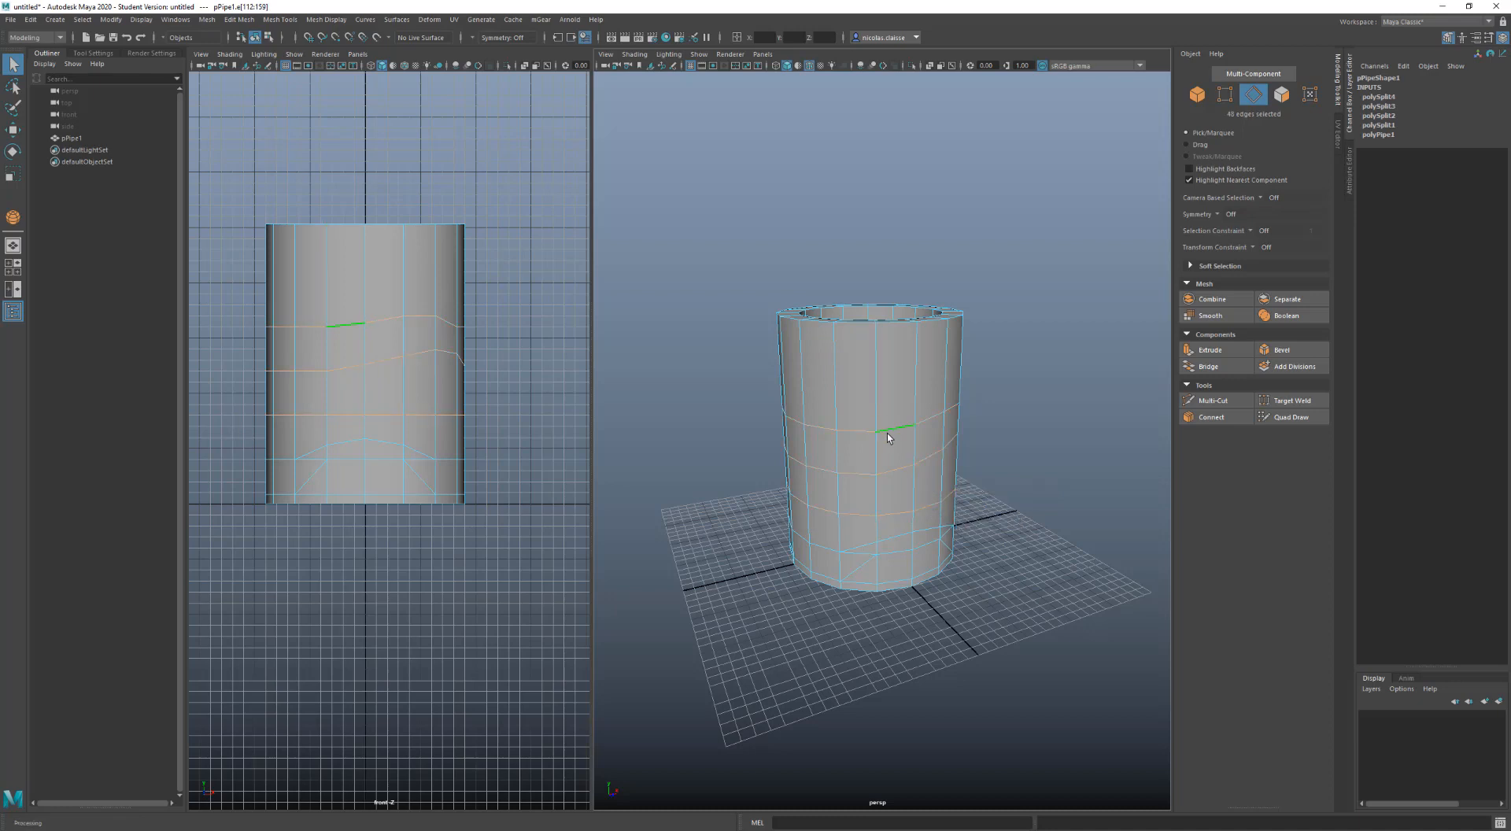
right_click_drag(895, 451, 985, 466, "shift")
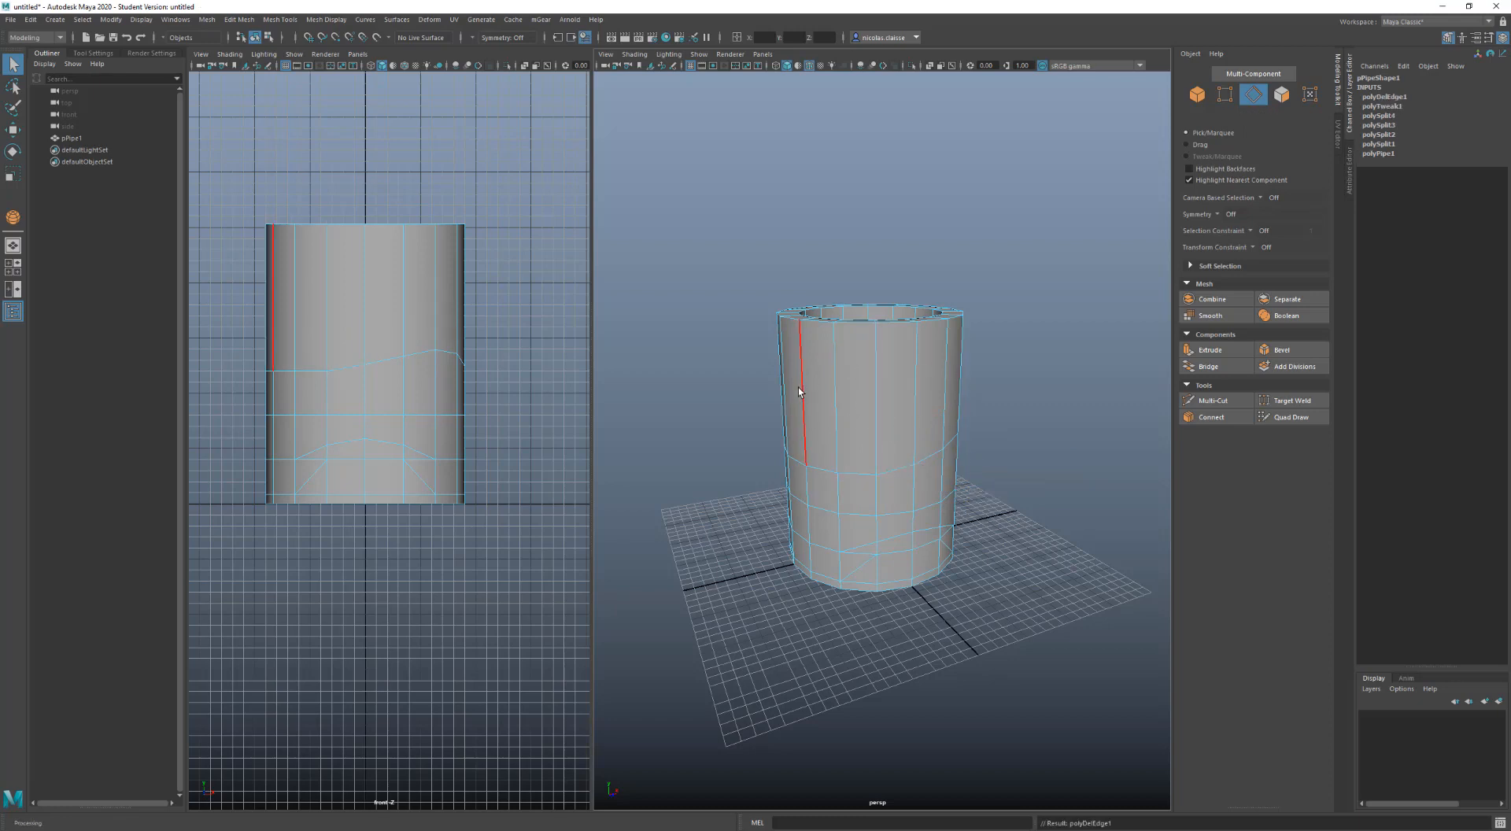
key("ctrl+z")
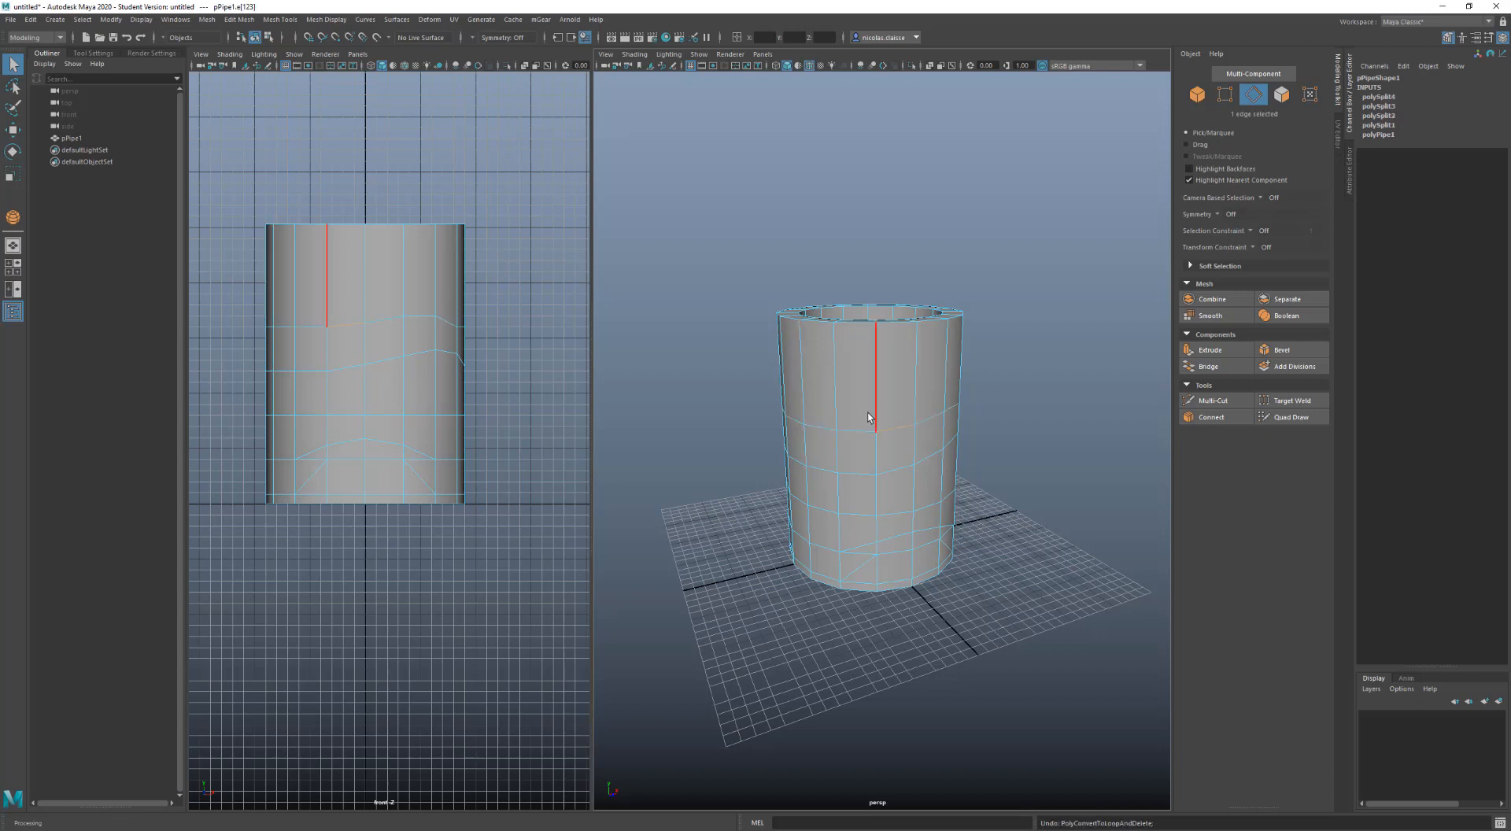
Apply To Edge Loop and Duplicate to an edge of the uppermost horizontal loop, and undo the duplication
left_click(881, 425)
right_click(882, 427, "shift")
right_click_drag(882, 427, 871, 464, "shift")
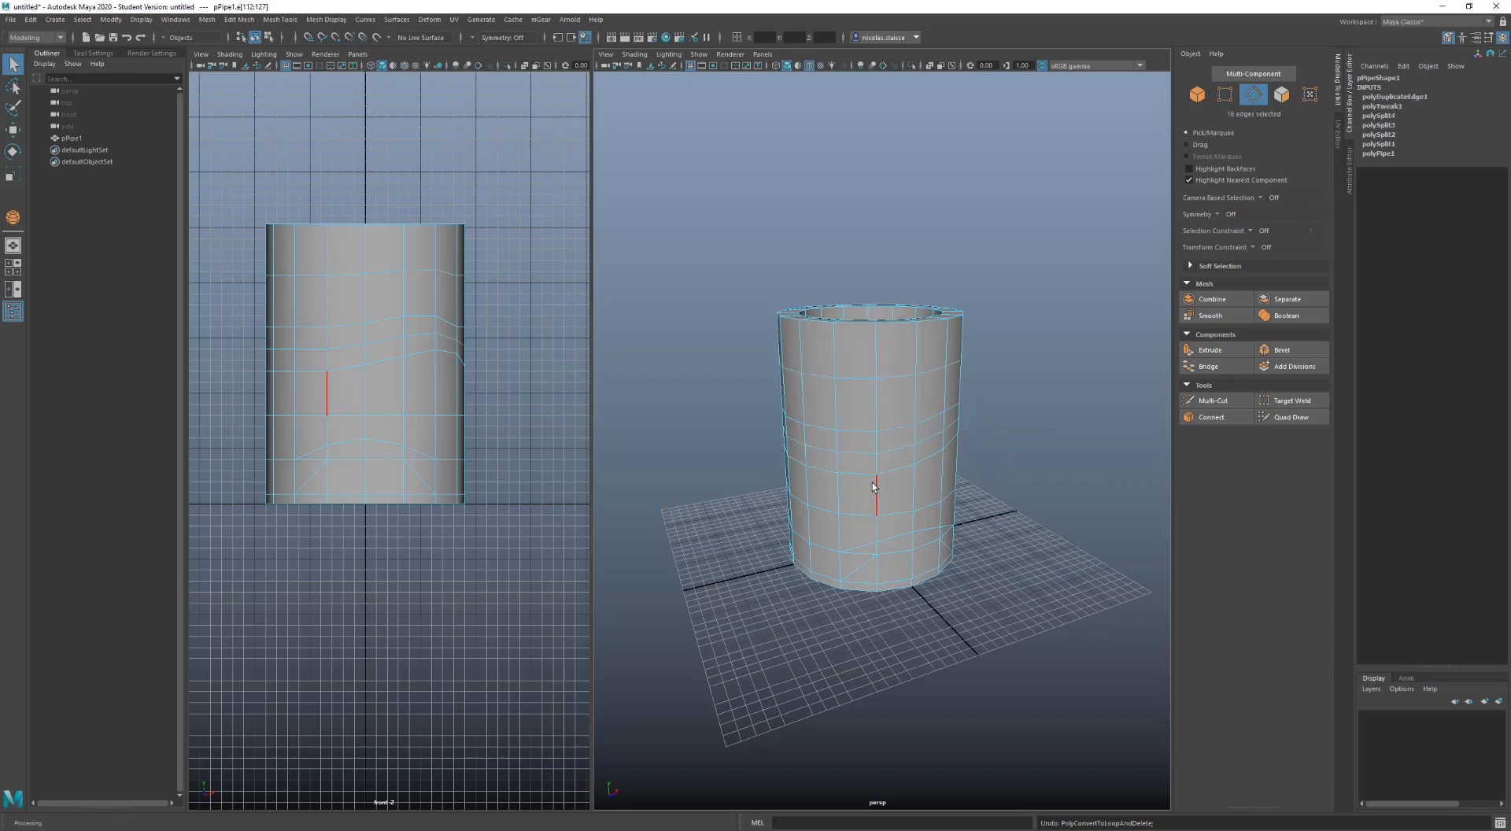
key("ctrl+z")
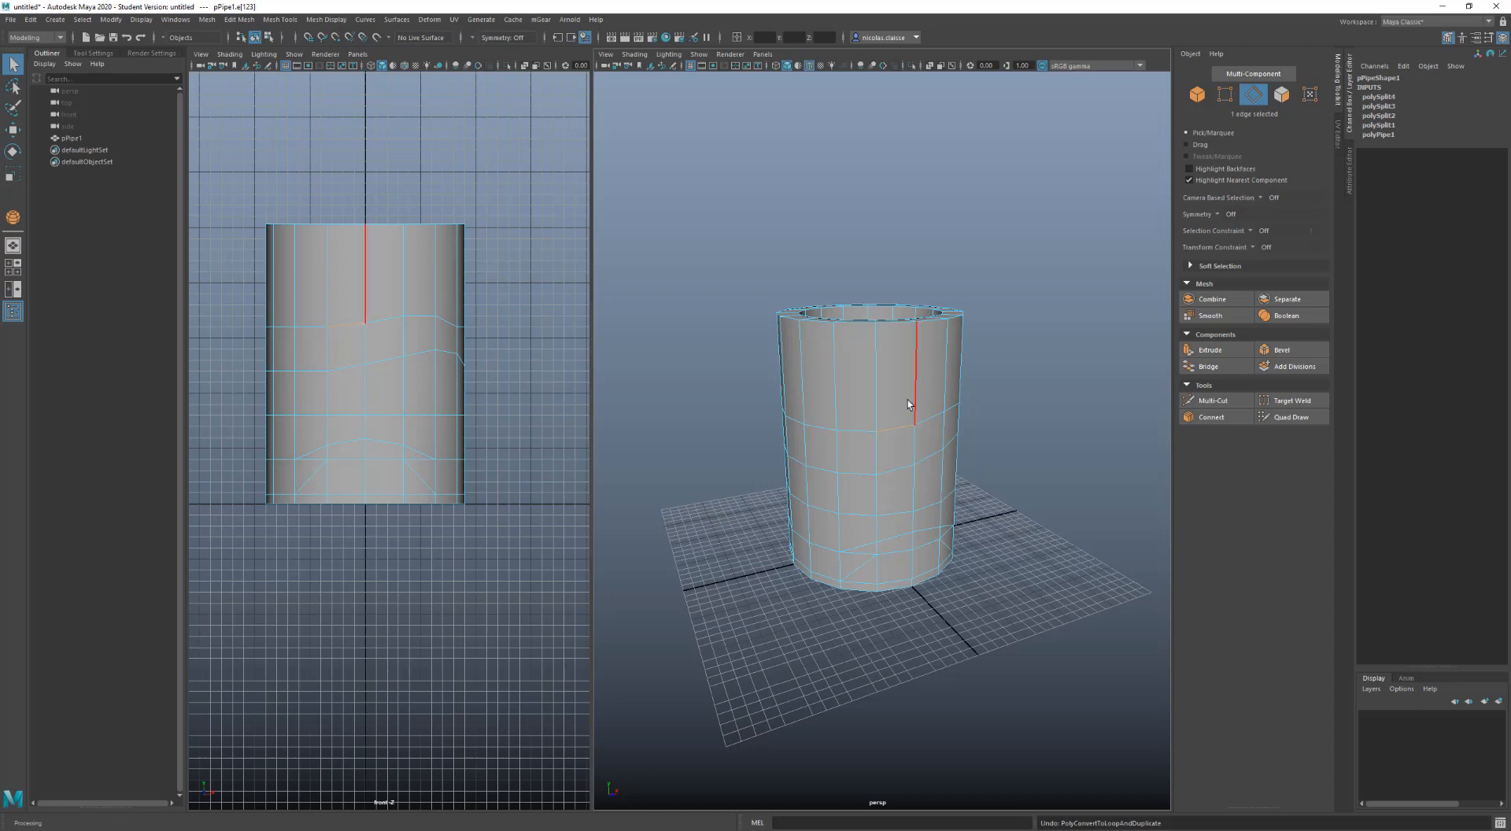
Split the second row's edge ring starting from one vertical edge, using To Edge Ring and Split, and undo the split
right_click_drag(896, 409, 845, 441, "shift")
right_click_drag(896, 397, 890, 395, "shift")
left_click(883, 395)
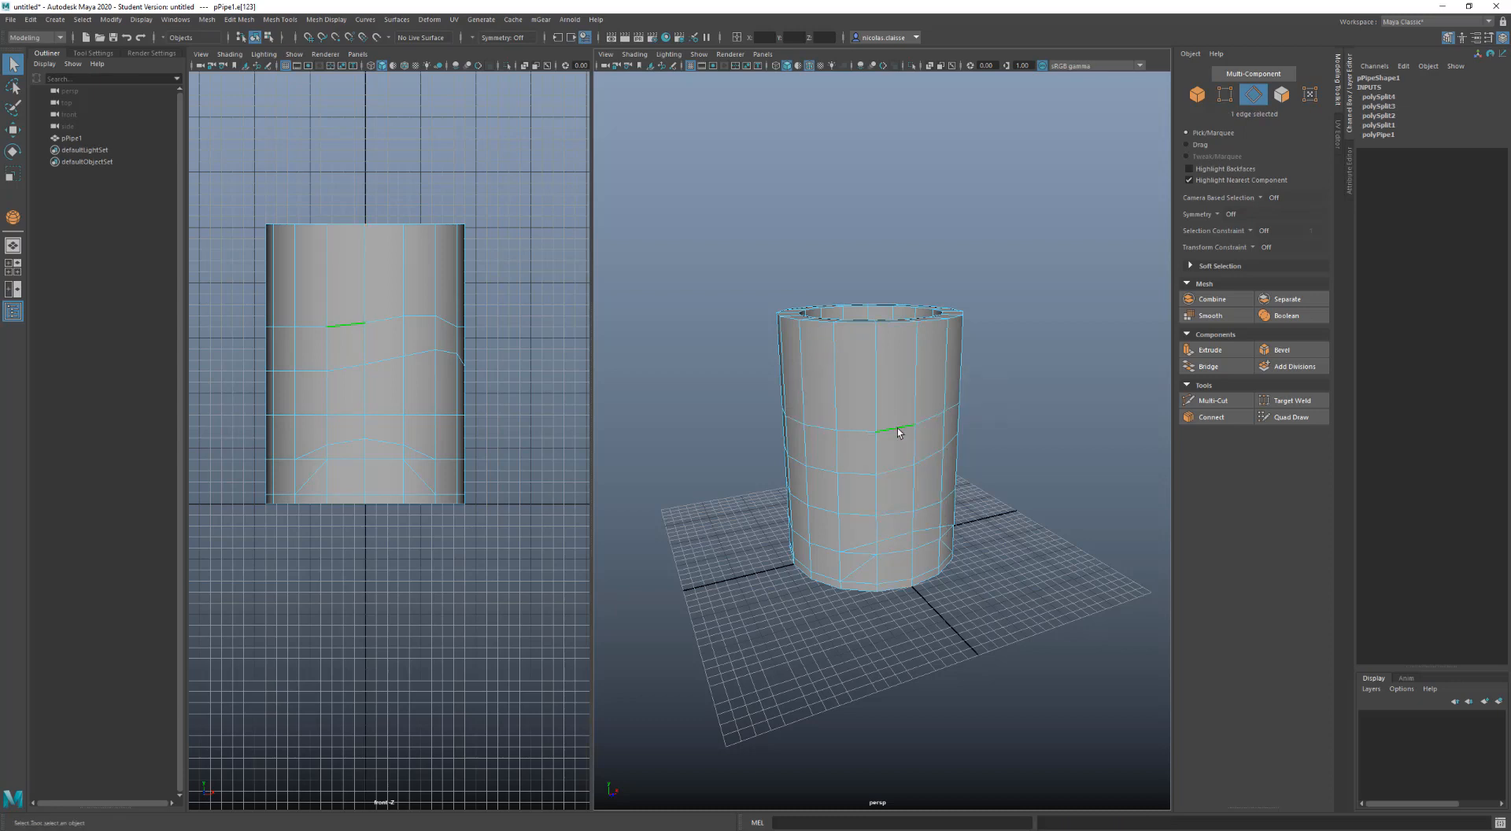
left_click(878, 448)
right_click_drag(894, 446, 901, 478, "shift")
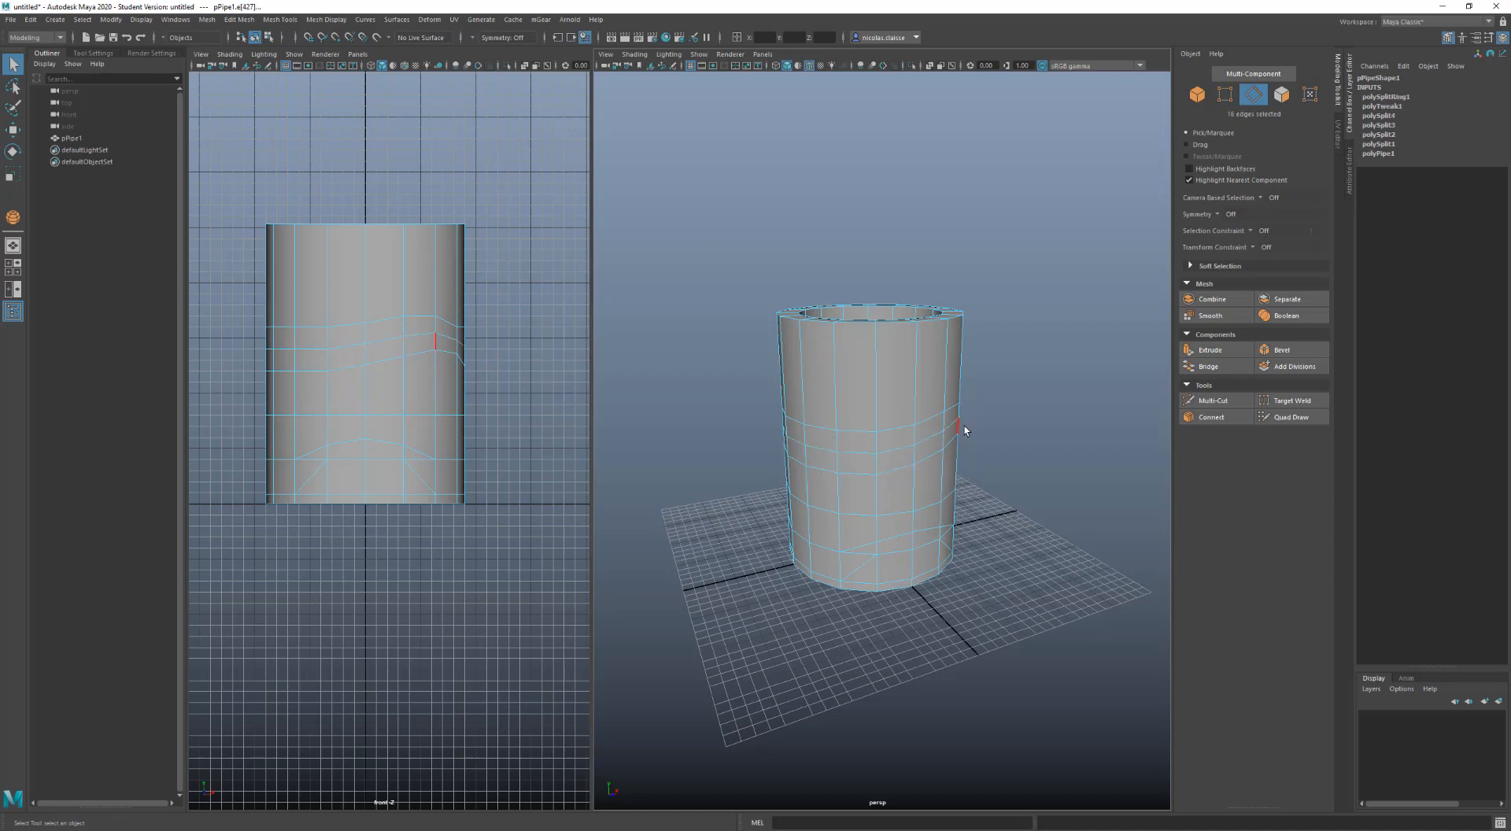
key("ctrl+z")
Apply To Edge Ring and Collapse to a single vertical edge of the second row, and undo the collapse
left_click(877, 442)
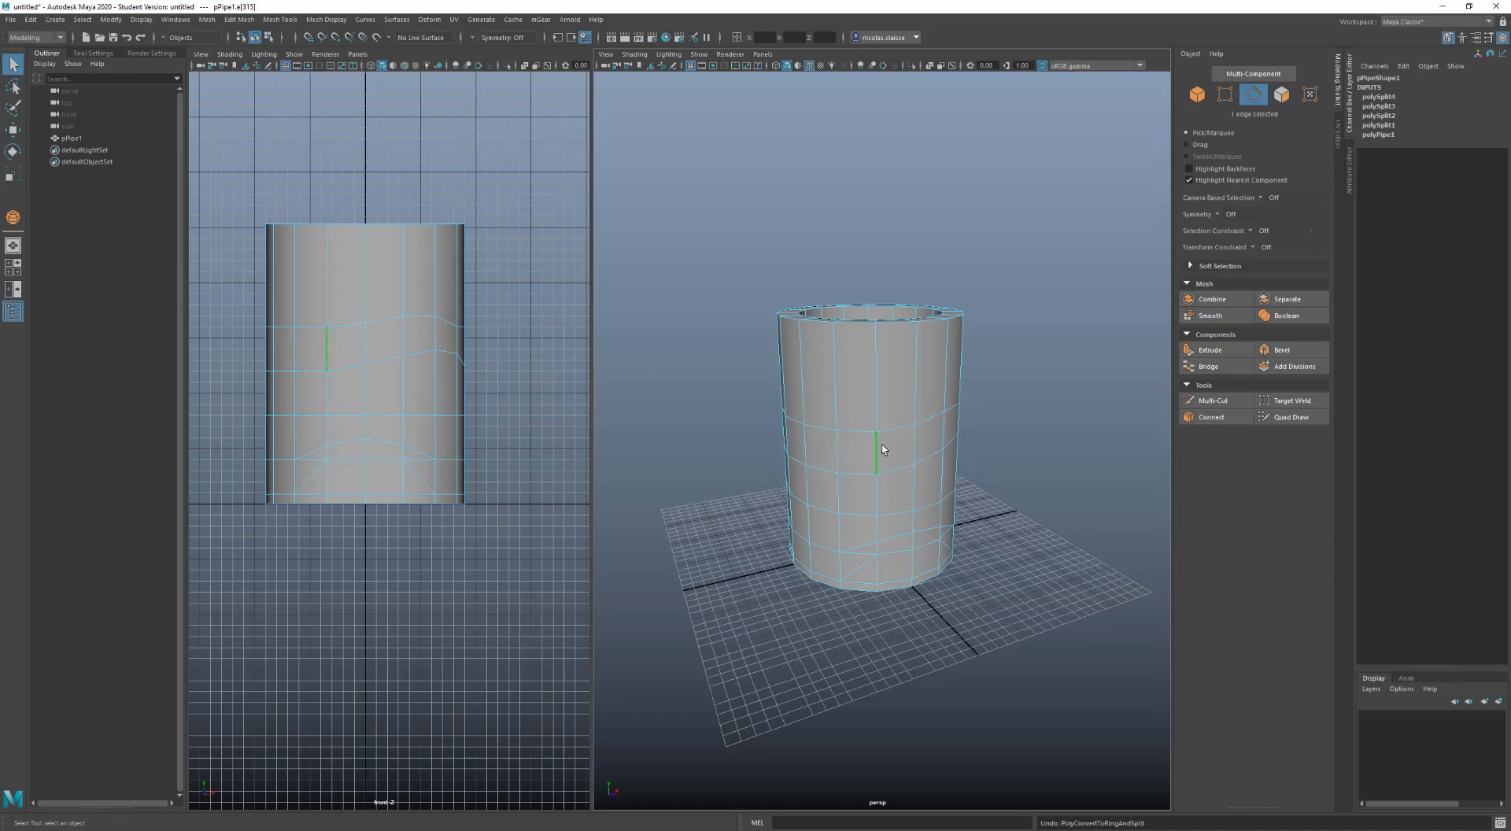
right_click_drag(883, 446, 784, 450, "ctrl")
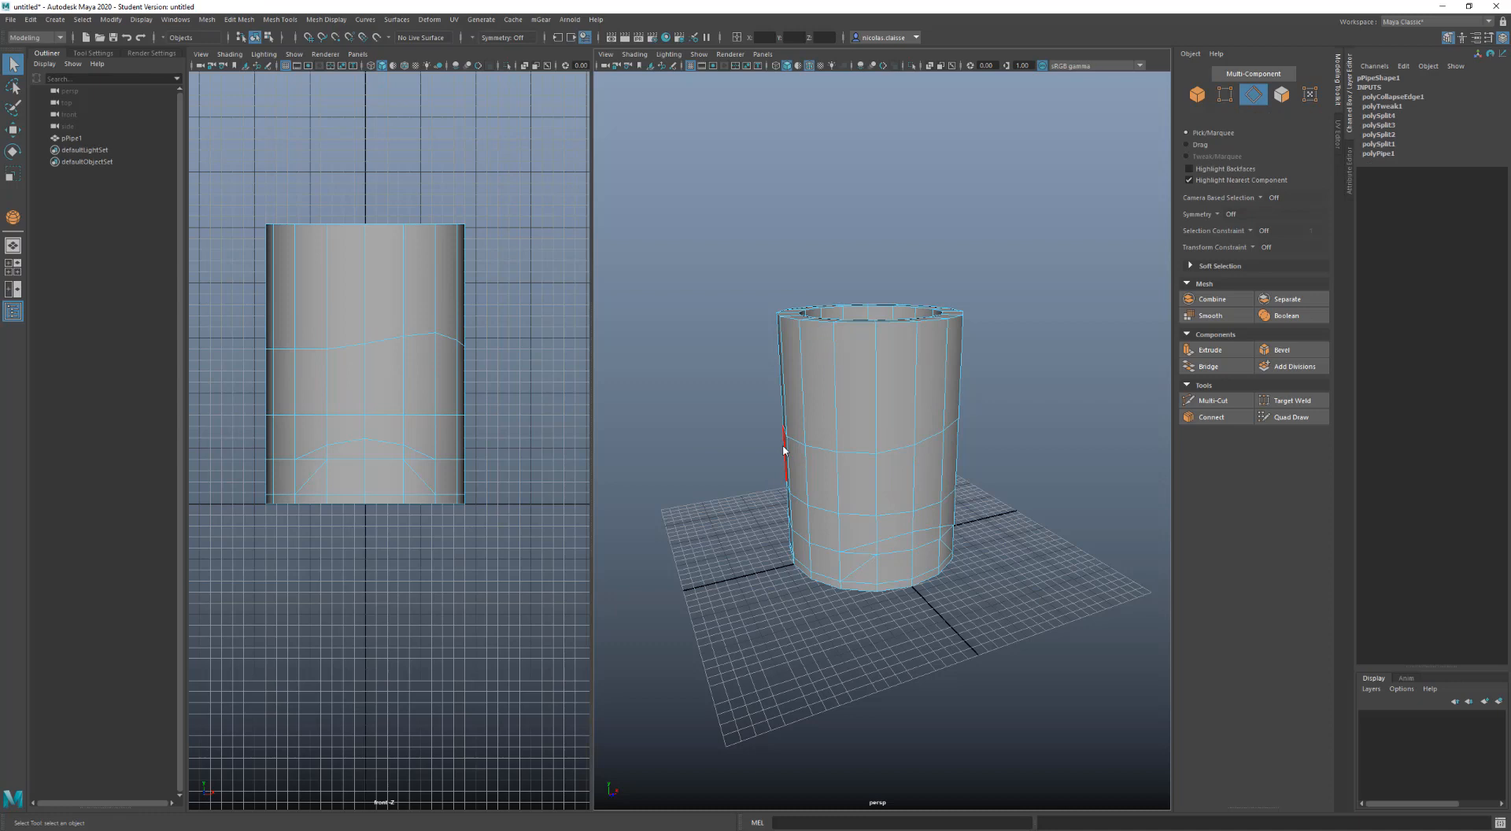
key("ctrl+z")
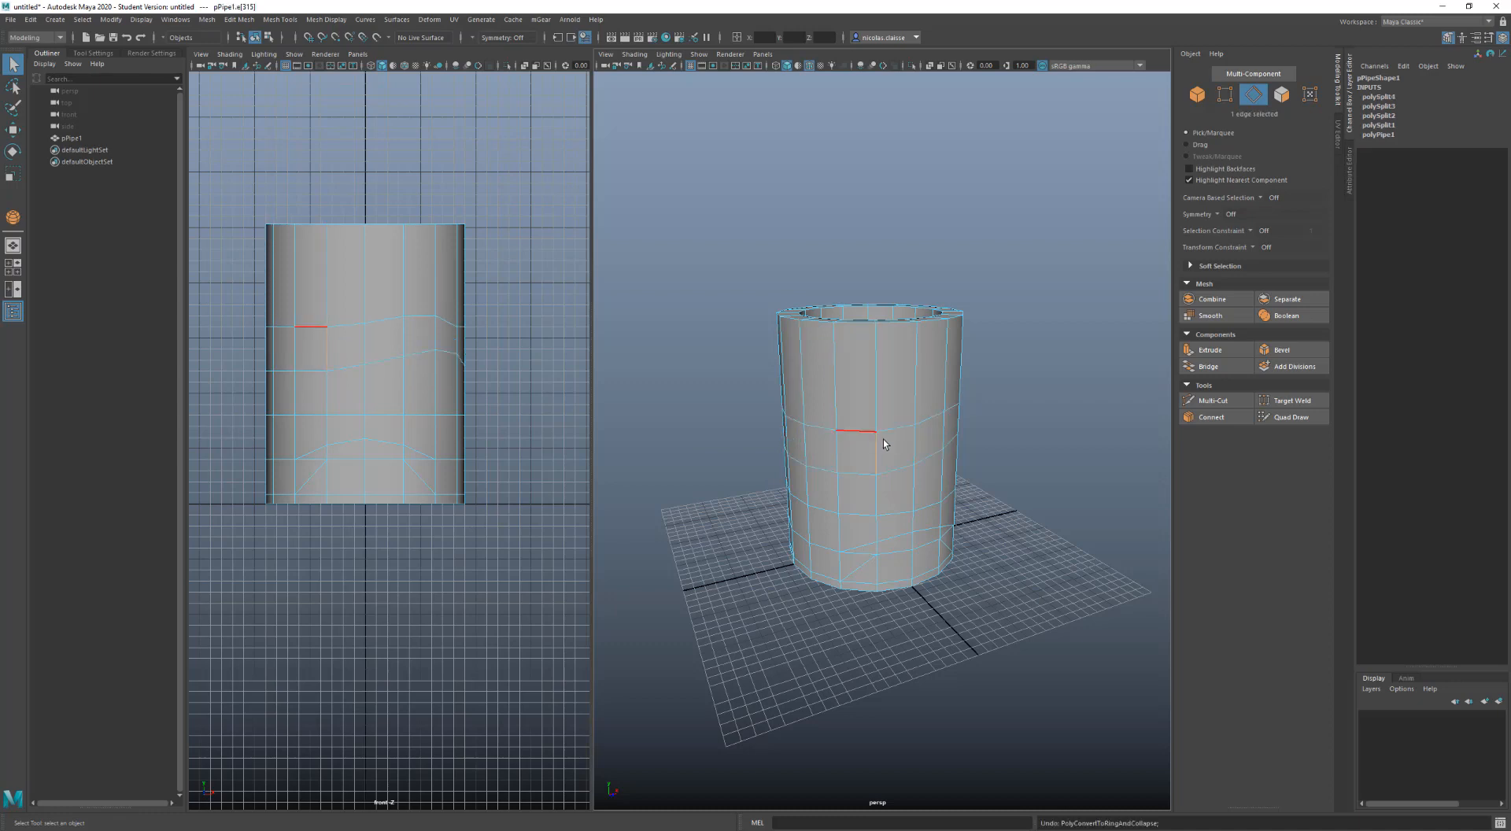
Extend the selection to the second row's full ring of vertical edges, collapse the ring, and undo the collapse
left_click(837, 454, "shift")
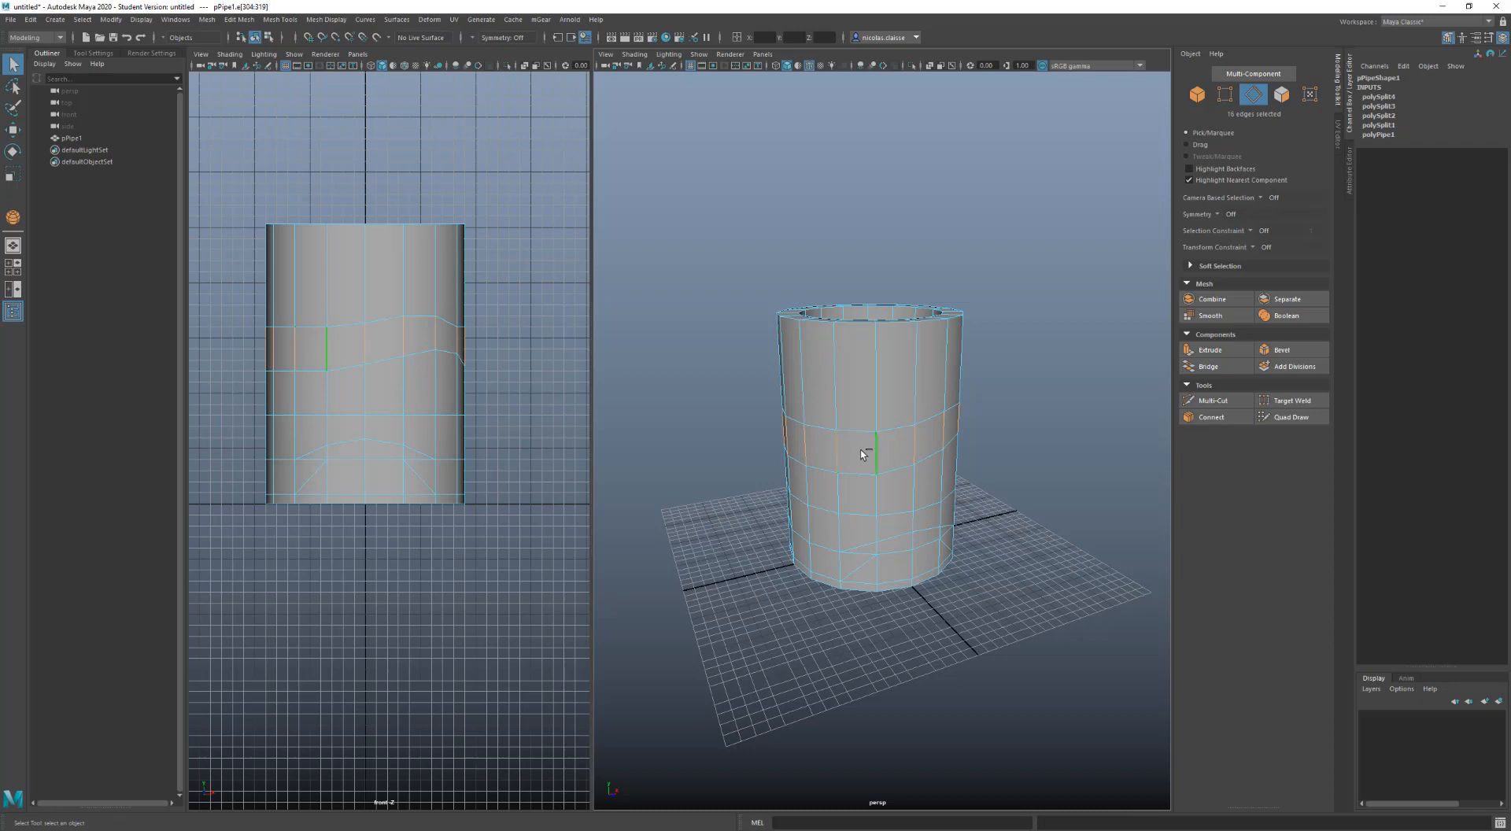
right_click_drag(861, 451, 904, 438, "ctrl")
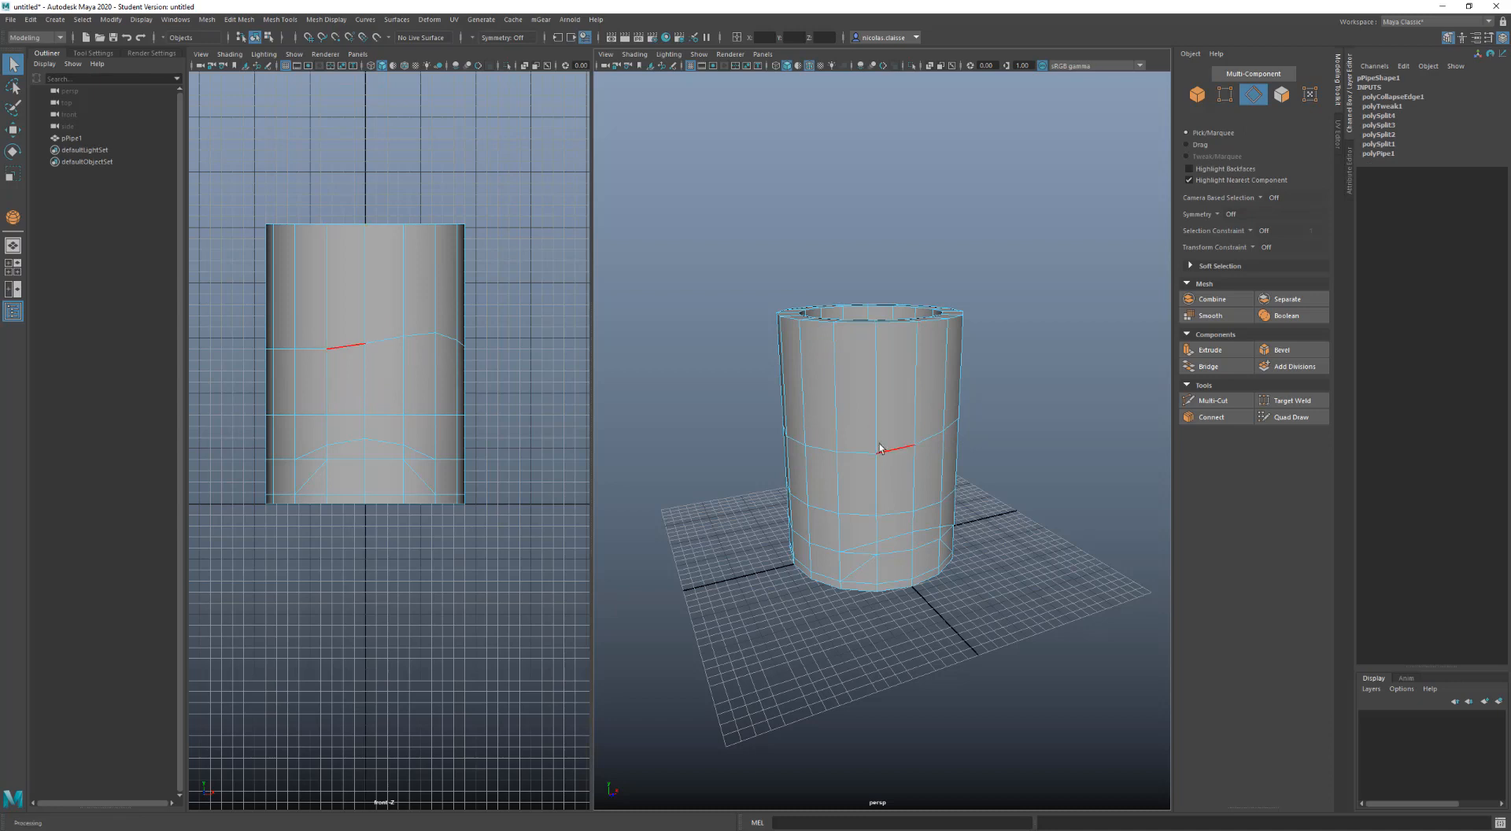
key("ctrl+z")
Select one vertical edge in the pipe's second row and collapse only that edge
left_click(878, 454)
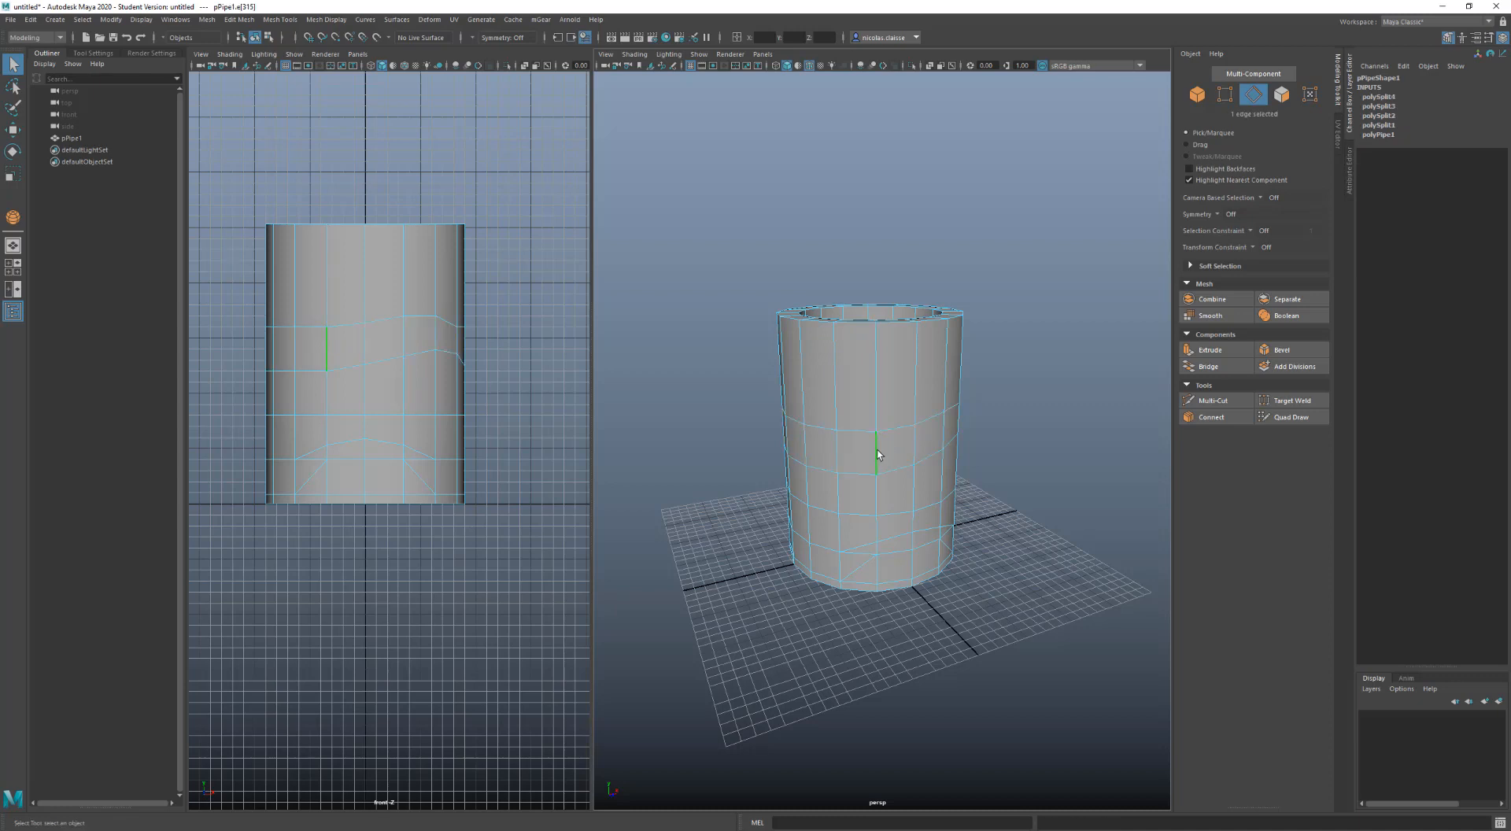
right_click(894, 450, "shift")
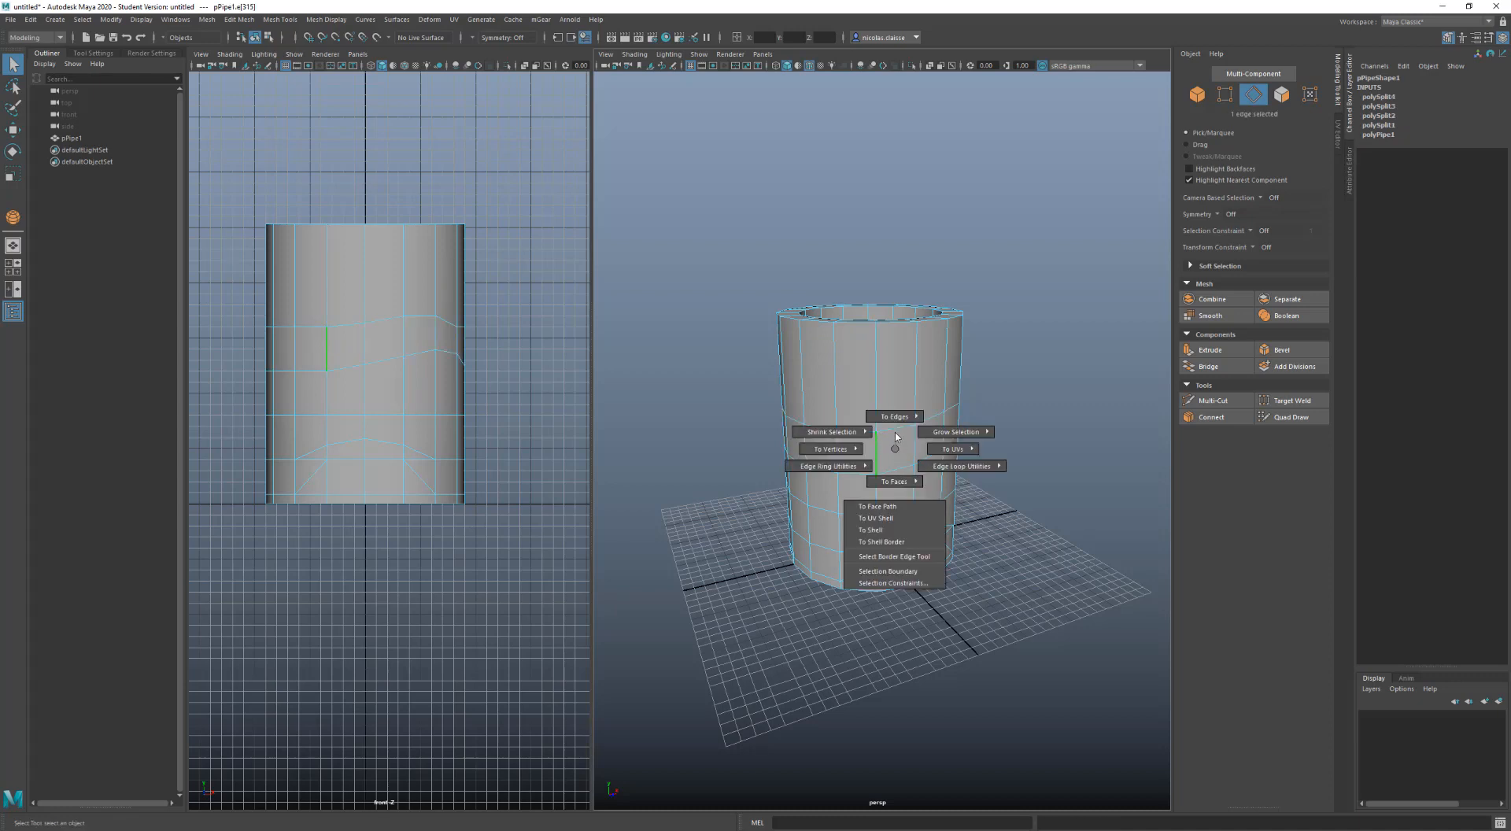
right_click_drag(892, 447, 952, 410, "shift")
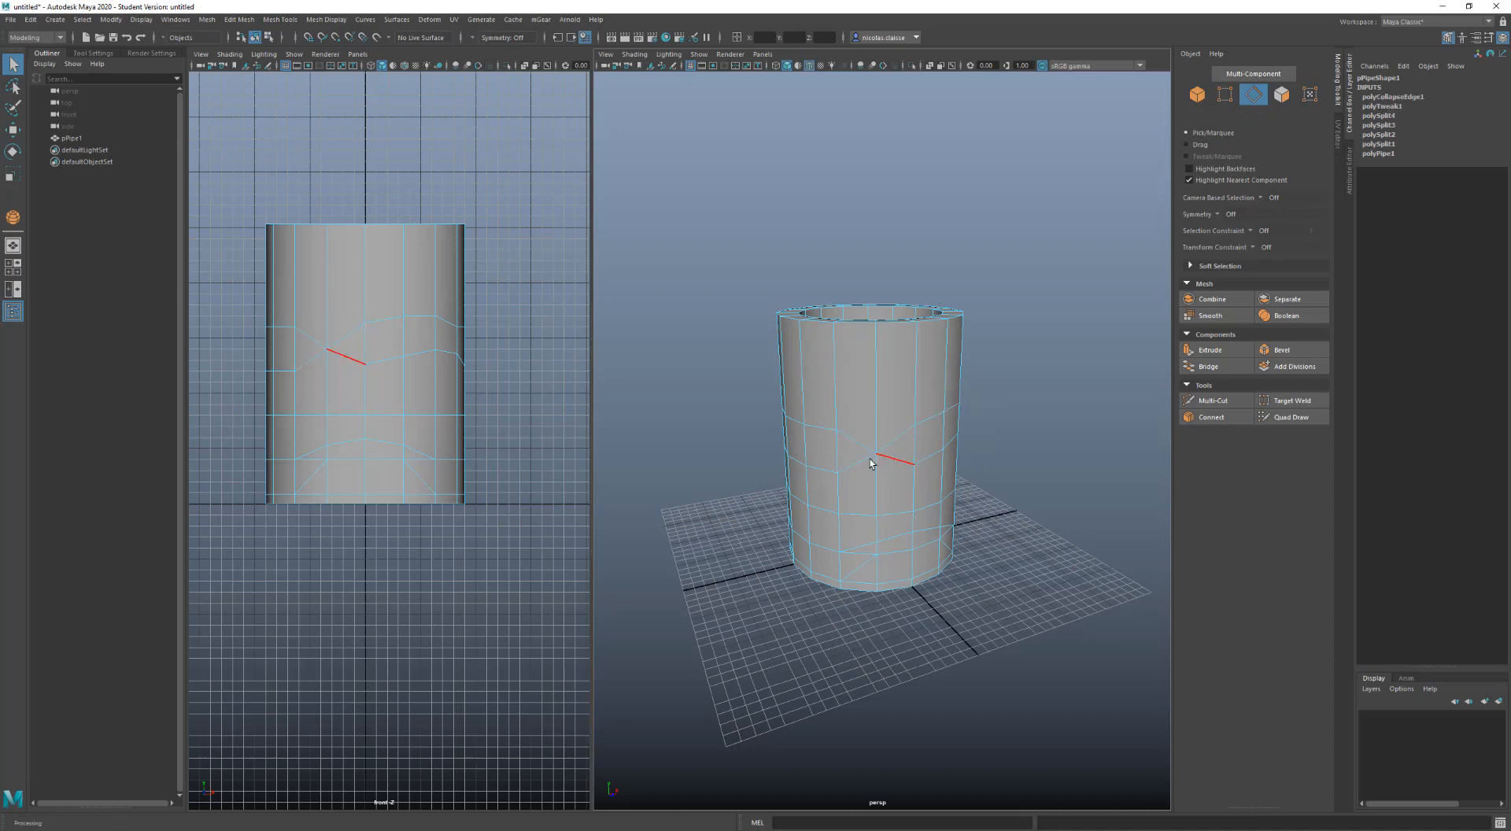
Collapse four more vertical edges of the pipe's second row one at a time by repeating the collapse command
left_click(839, 455)
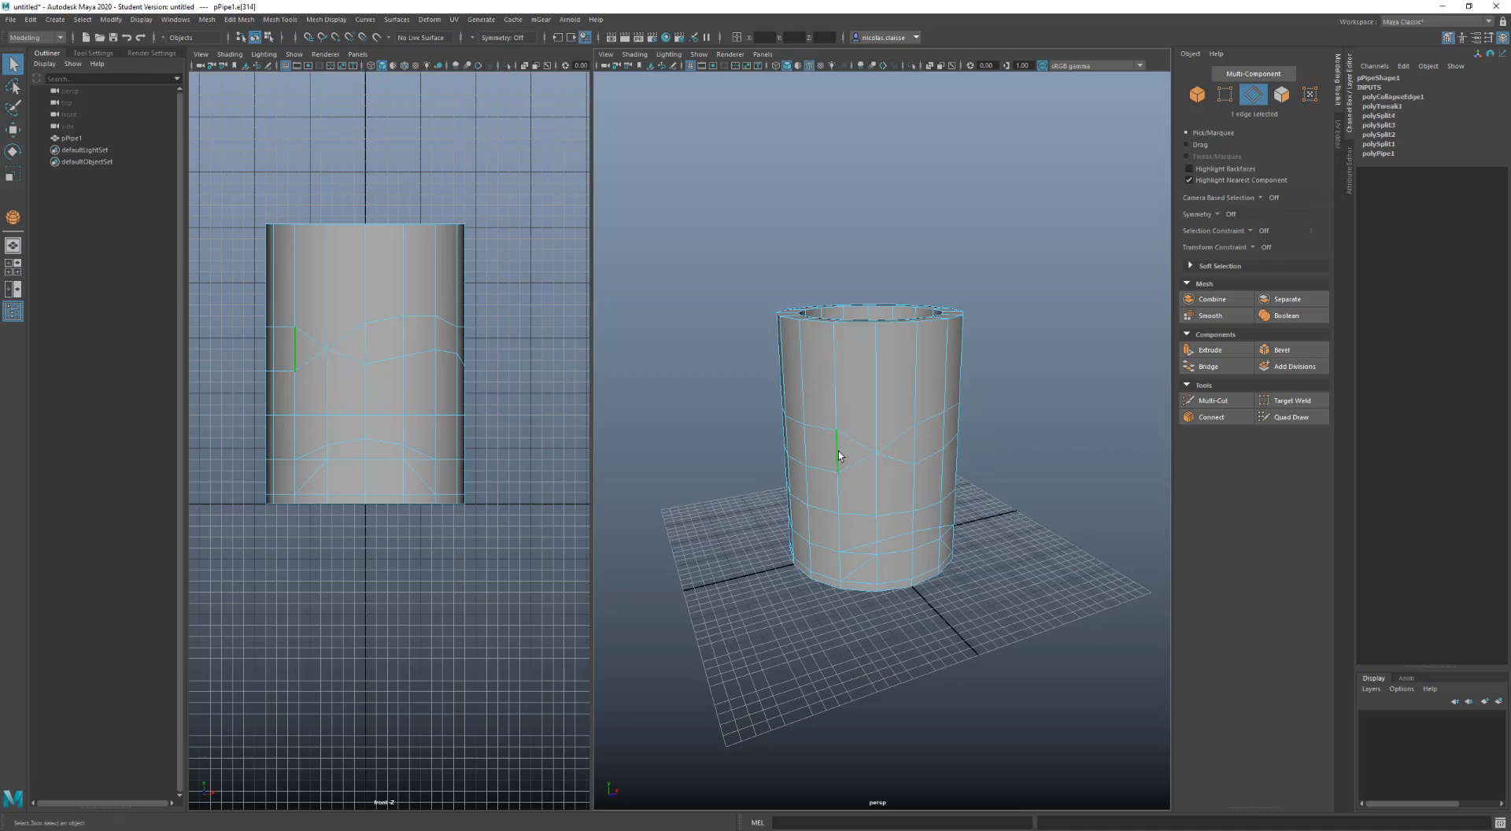
key("g")
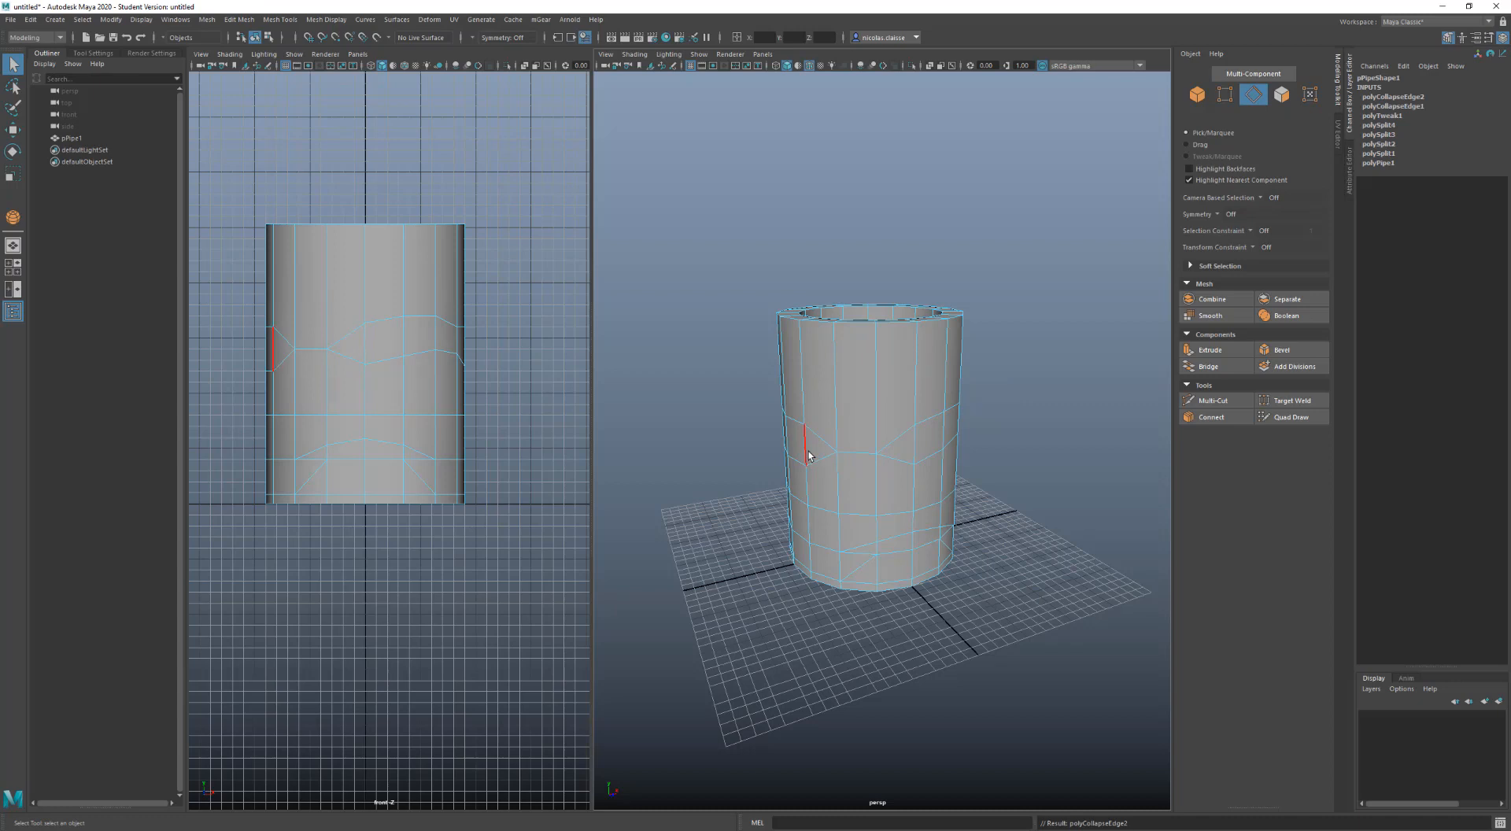
left_click(806, 450)
key("g")
left_click(942, 433)
key("g")
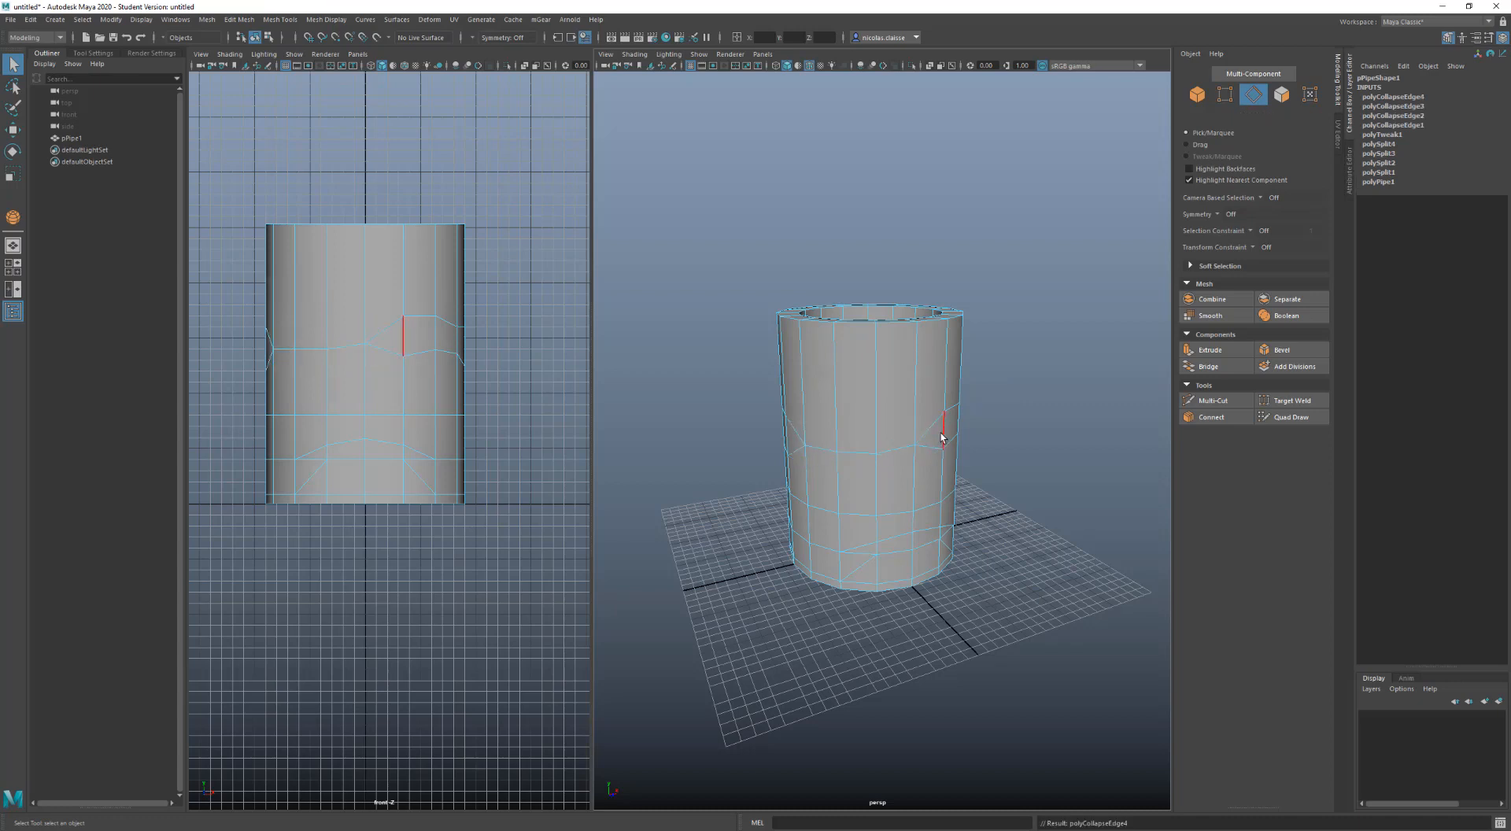
key("g")
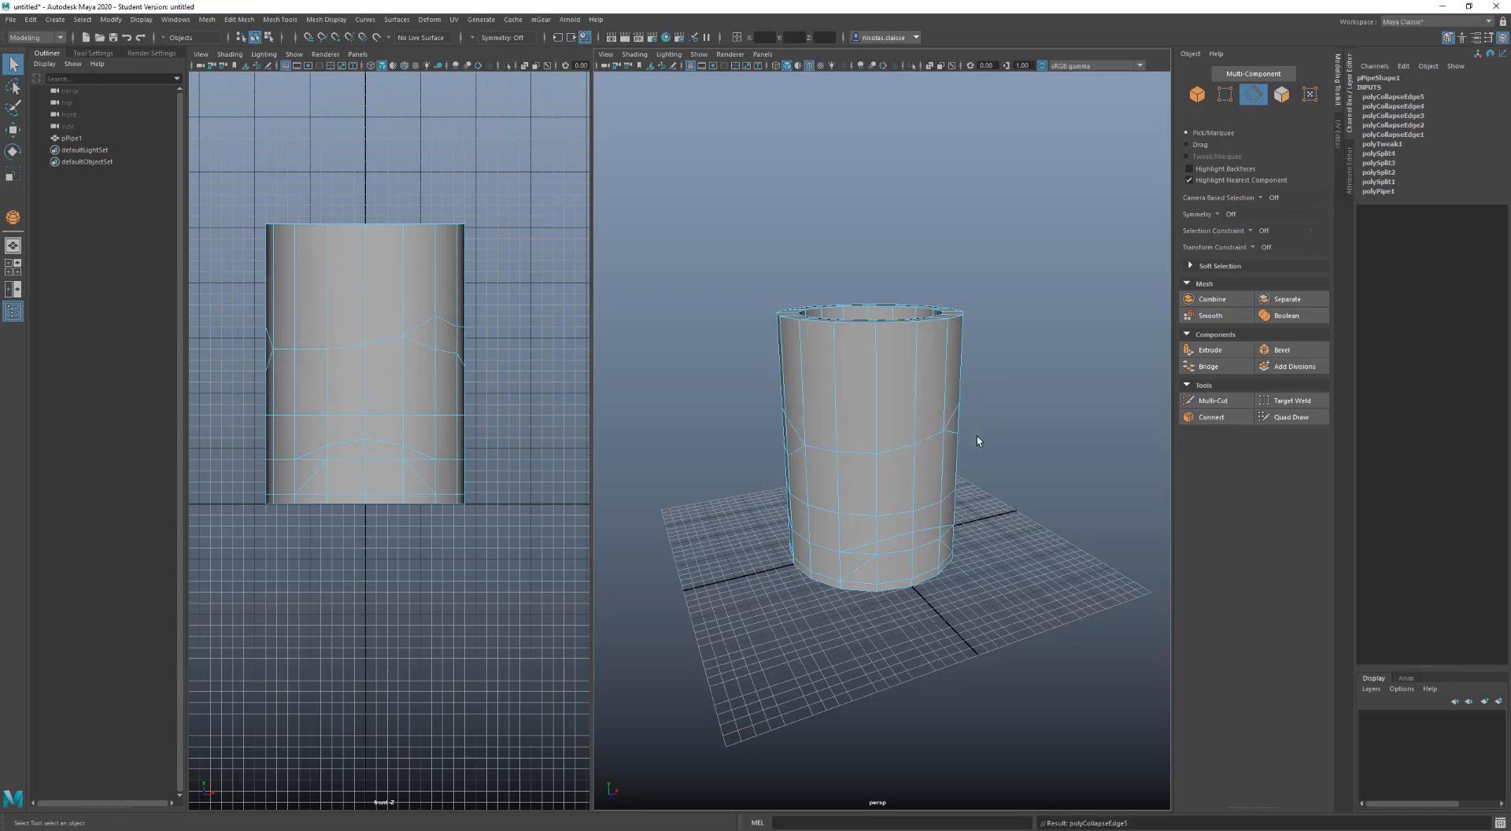
Undo all the single-edge collapses on the pipe's second row
key("ctrl+z")
key("ctrl+z")
key("ctrl+z")
key("ctrl+z")
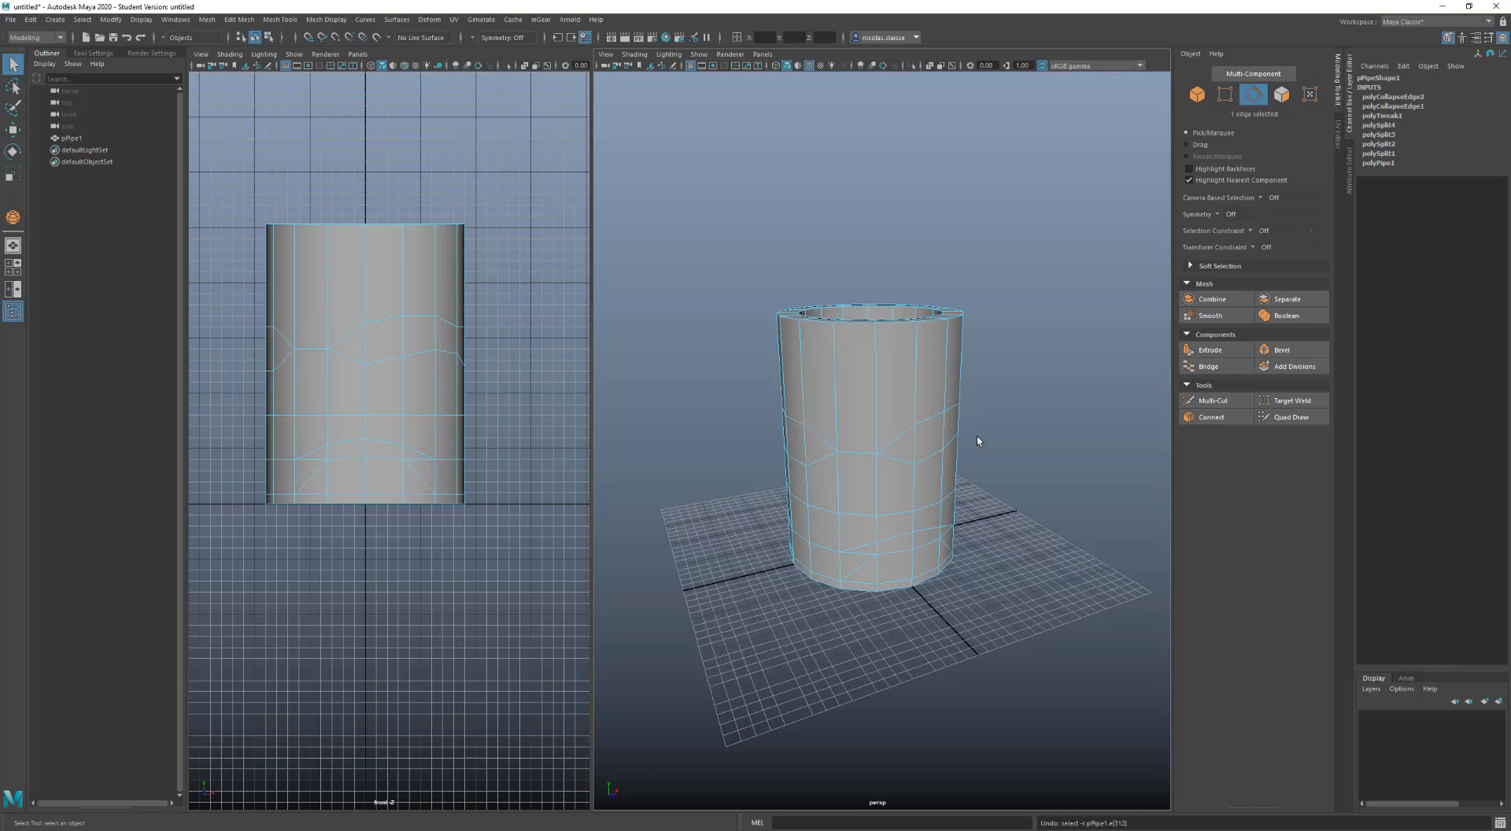
key("ctrl+z")
key("ctrl+z")
key("ctrl+z")
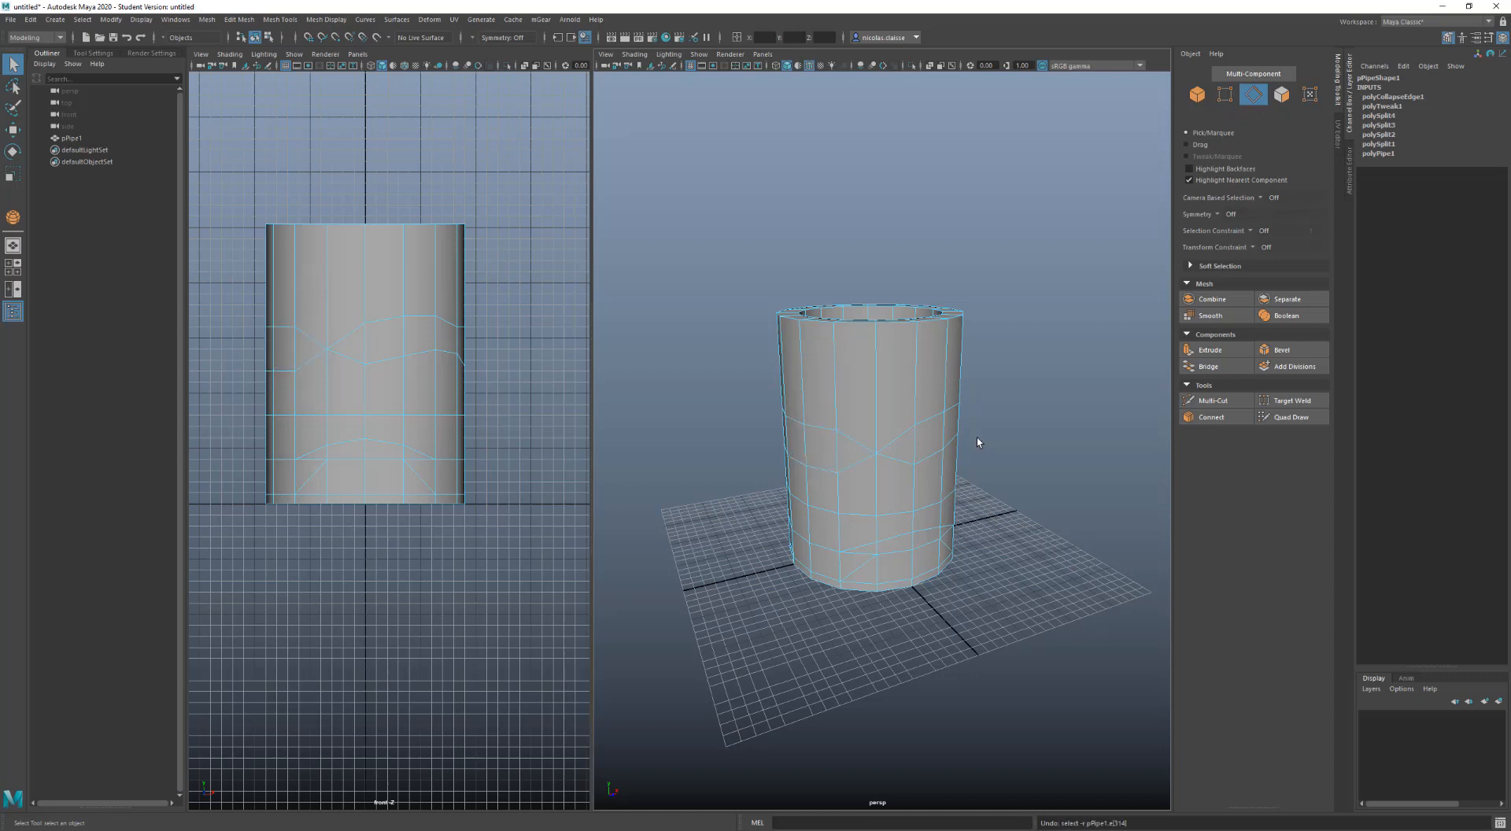
key("ctrl+z")
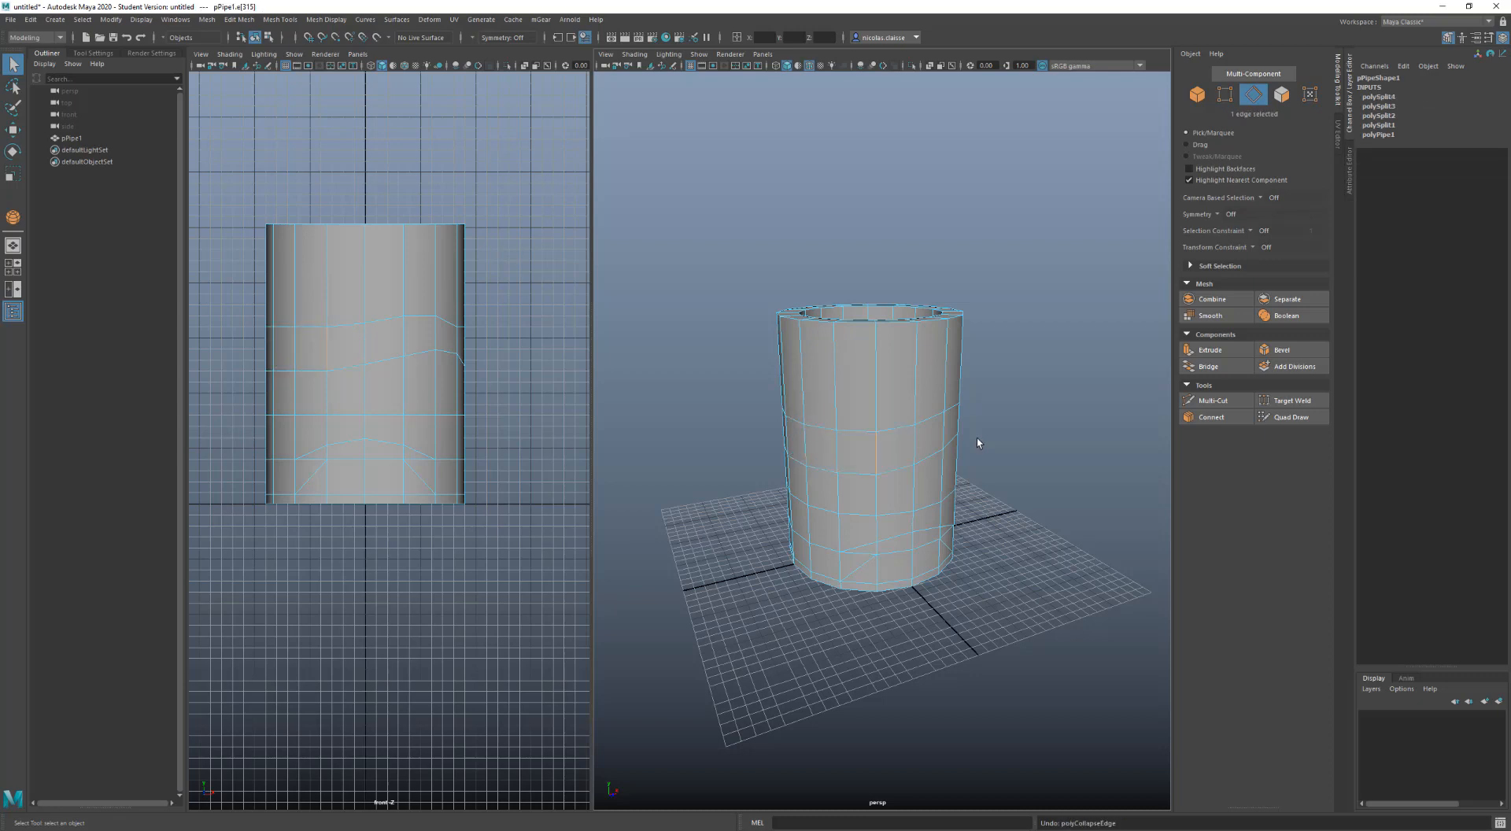
Clear the picked edges and select the full horizontal edge loop directly below the pipe's top row
left_click(891, 431)
left_click(894, 468, "shift")
left_click(977, 425)
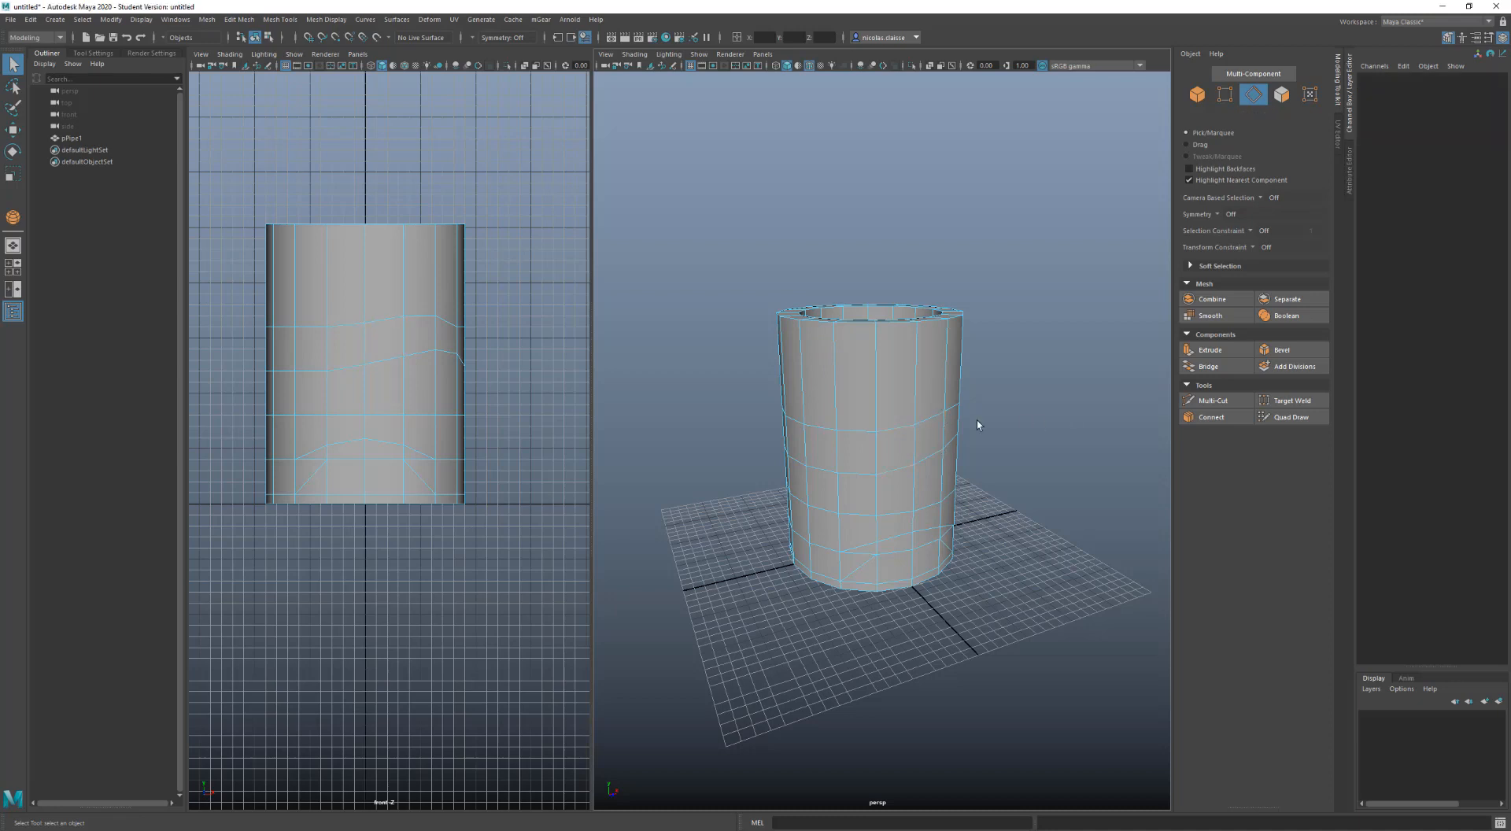
double_click(889, 428)
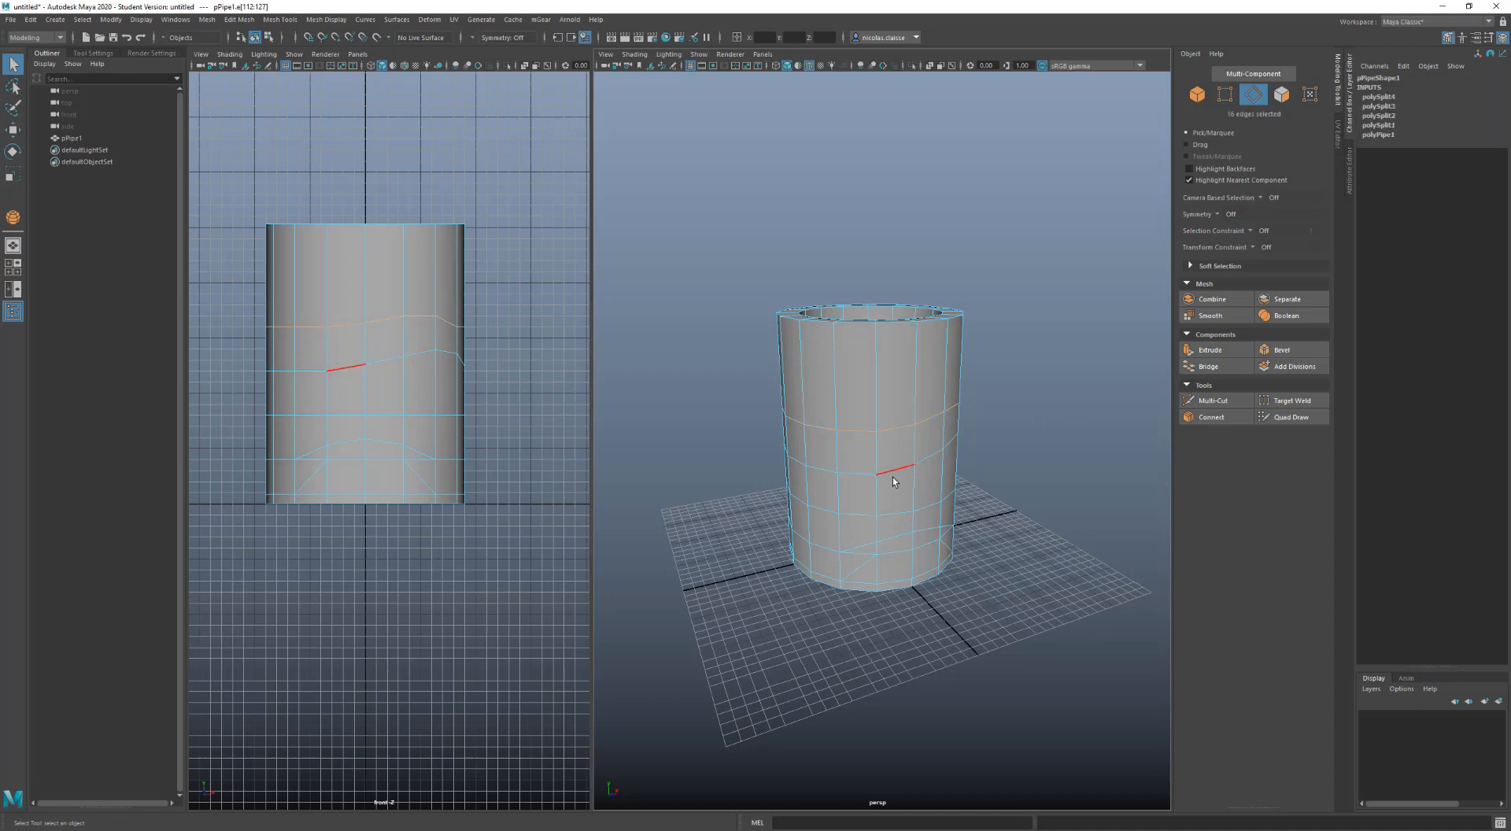
Select partial edge loops and partial rings around the second row by extending from a start edge to an end edge
left_click(878, 457)
double_click(915, 450)
left_click(895, 430)
left_click(805, 429)
double_click(930, 420, "shift")
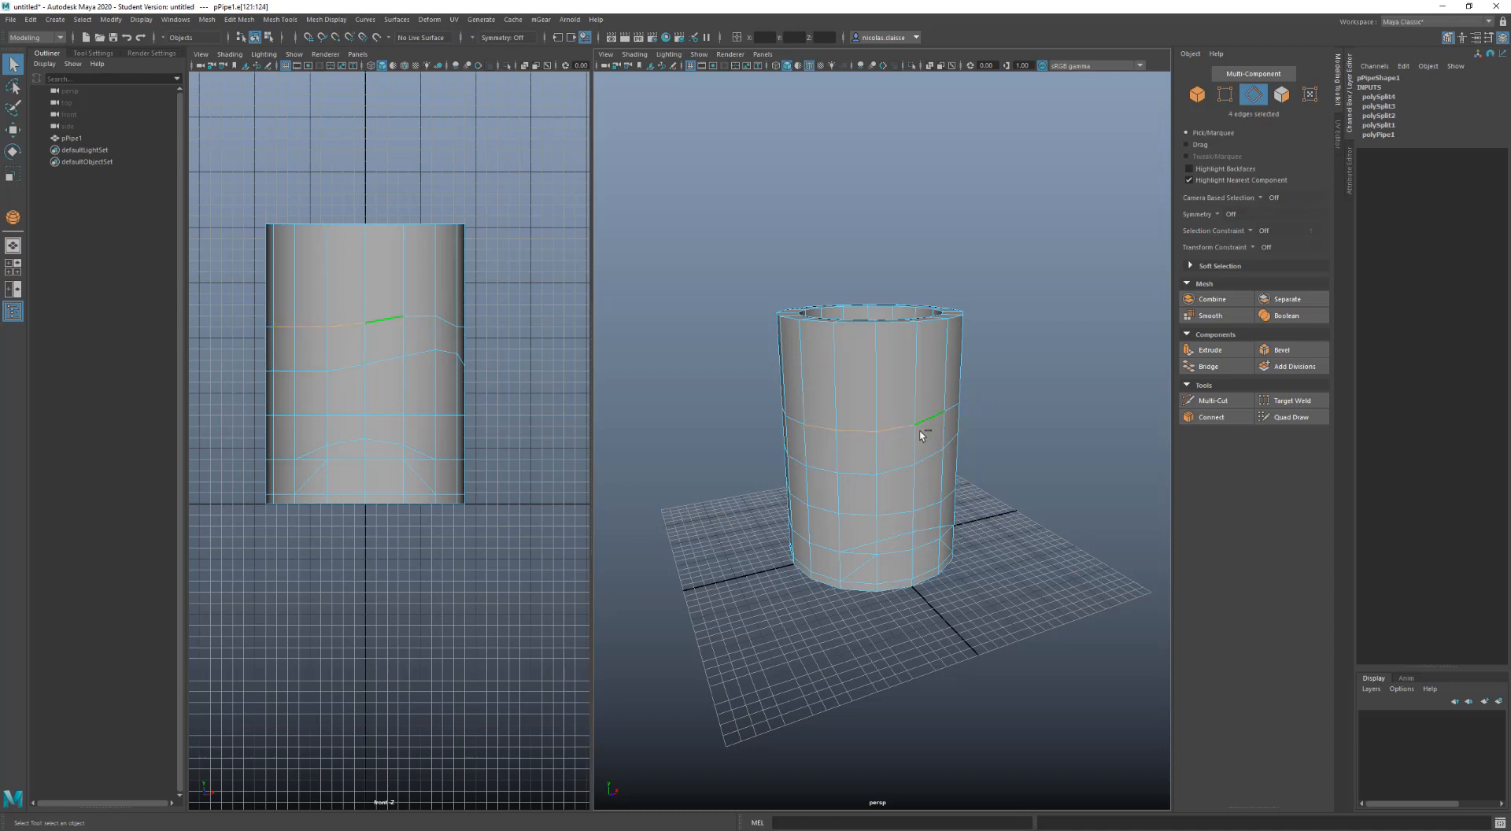
left_click(877, 456)
double_click(807, 449, "shift")
Build a continuous edge path around the pipe by adding partial stretches of the upper loop, vertical edges and lower loops
left_click(904, 427)
double_click(951, 410, "shift")
left_click(883, 460, "shift")
left_click(893, 537, "shift")
left_click(925, 529, "shift")
left_click(927, 535, "shift")
left_click(956, 504, "shift")
left_click(948, 497, "shift")
left_click_drag(1023, 514, 954, 506, "alt")
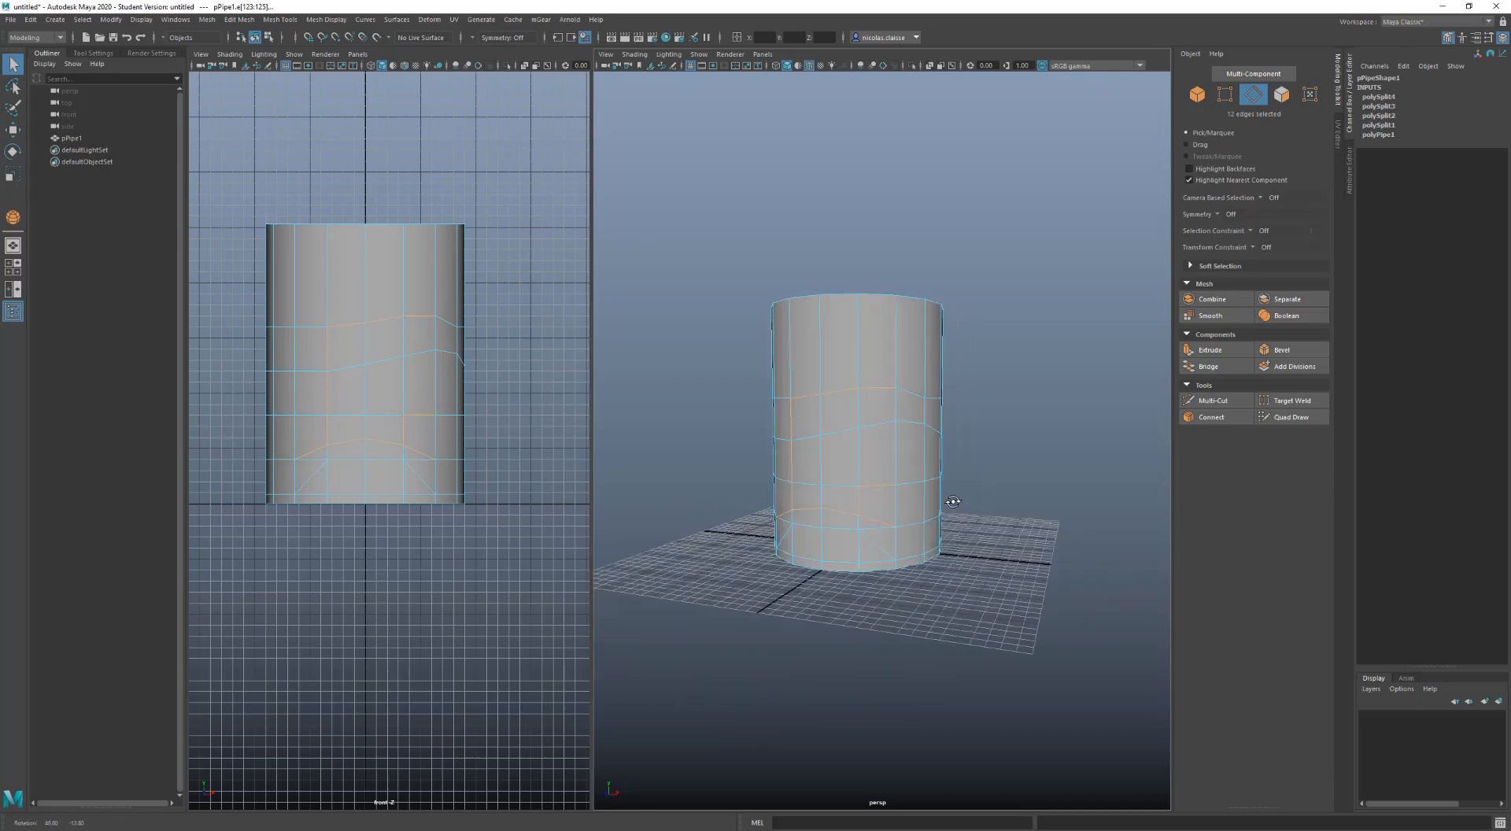
left_click(875, 526, "shift")
left_click(791, 516, "shift")
left_click(900, 459, "shift")
left_click(897, 403, "shift")
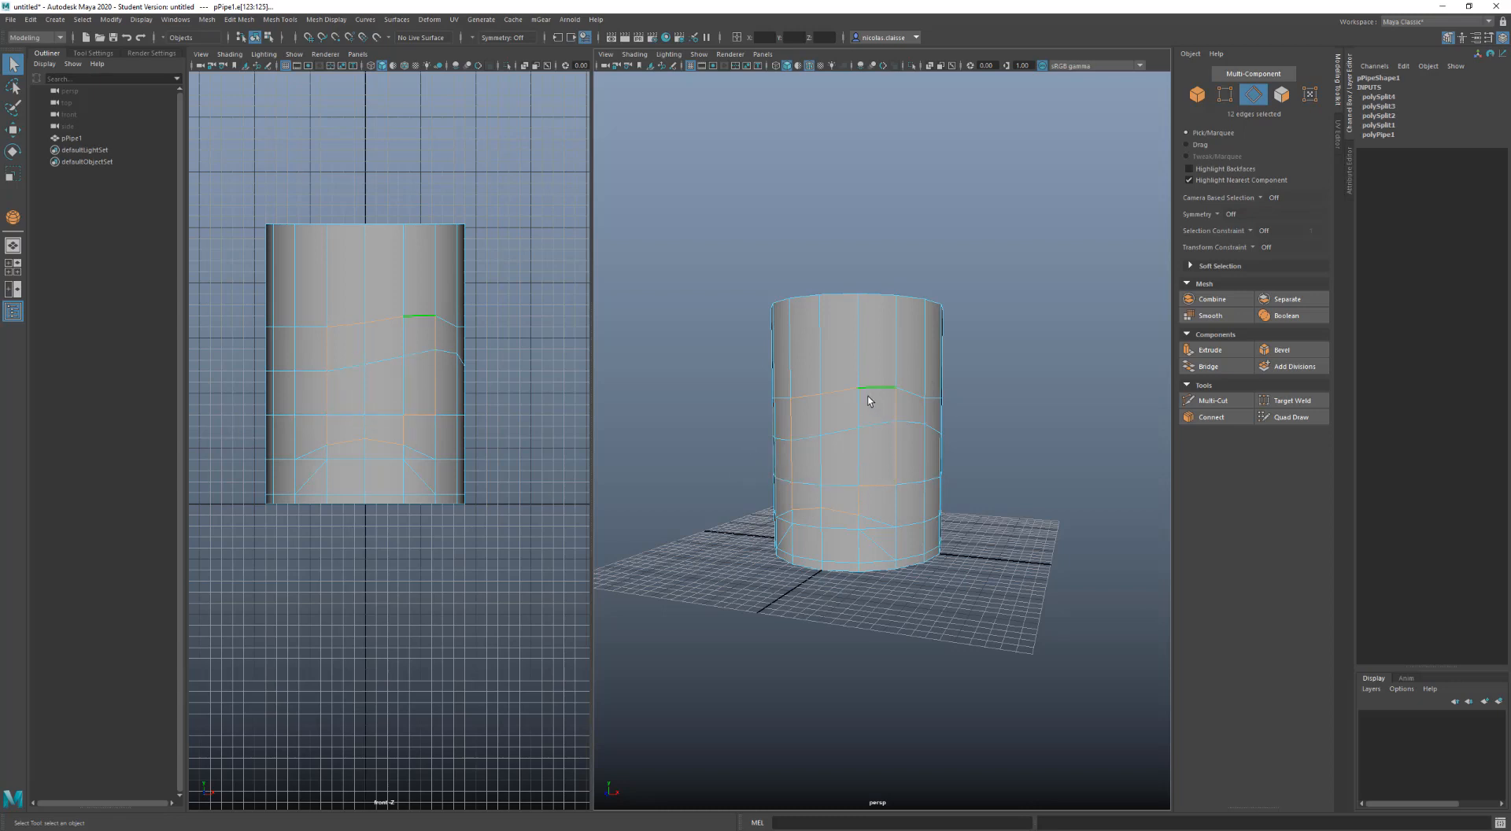
Switch to vertex selection and select the full vertex loop directly below the pipe's top row
right_click_drag(859, 460, 814, 465)
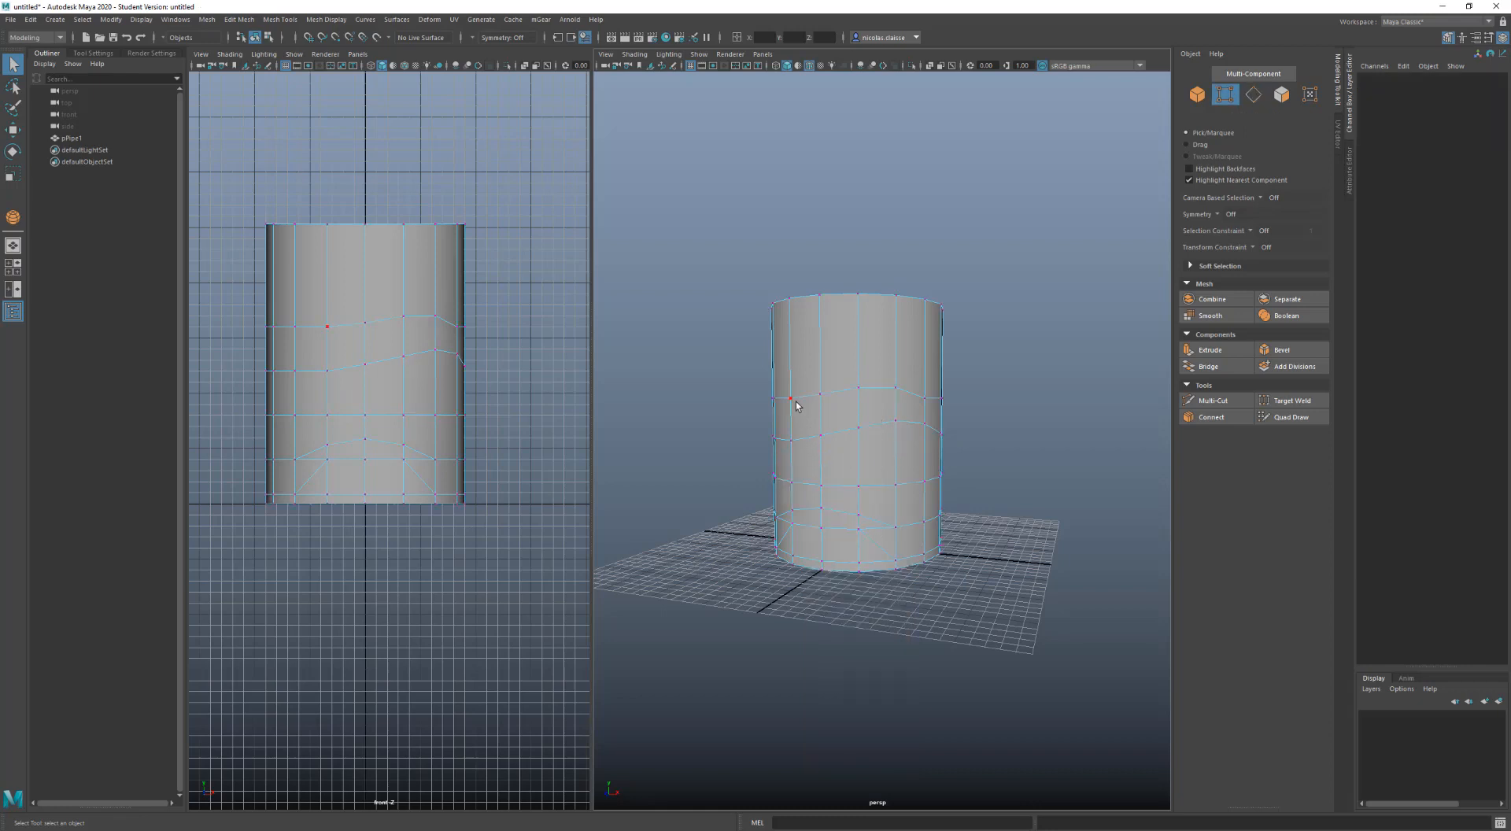
left_click(819, 395)
double_click(820, 398, "shift")
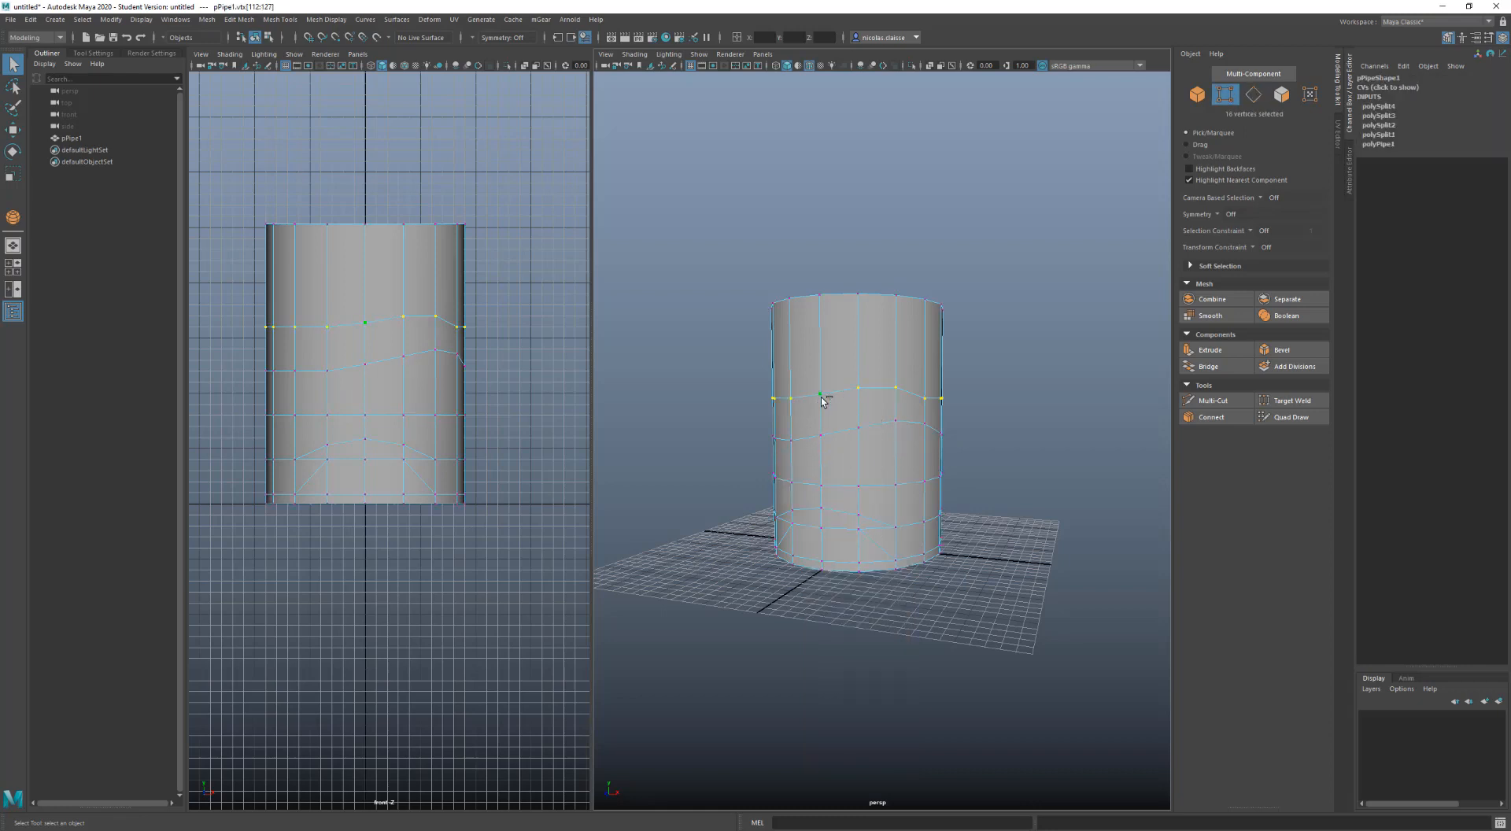
left_click(821, 435, "shift")
left_click(861, 432, "shift")
Build a vertex path from the lower curved loop up one column and along the upper loop, and clear the selection
left_click(798, 509)
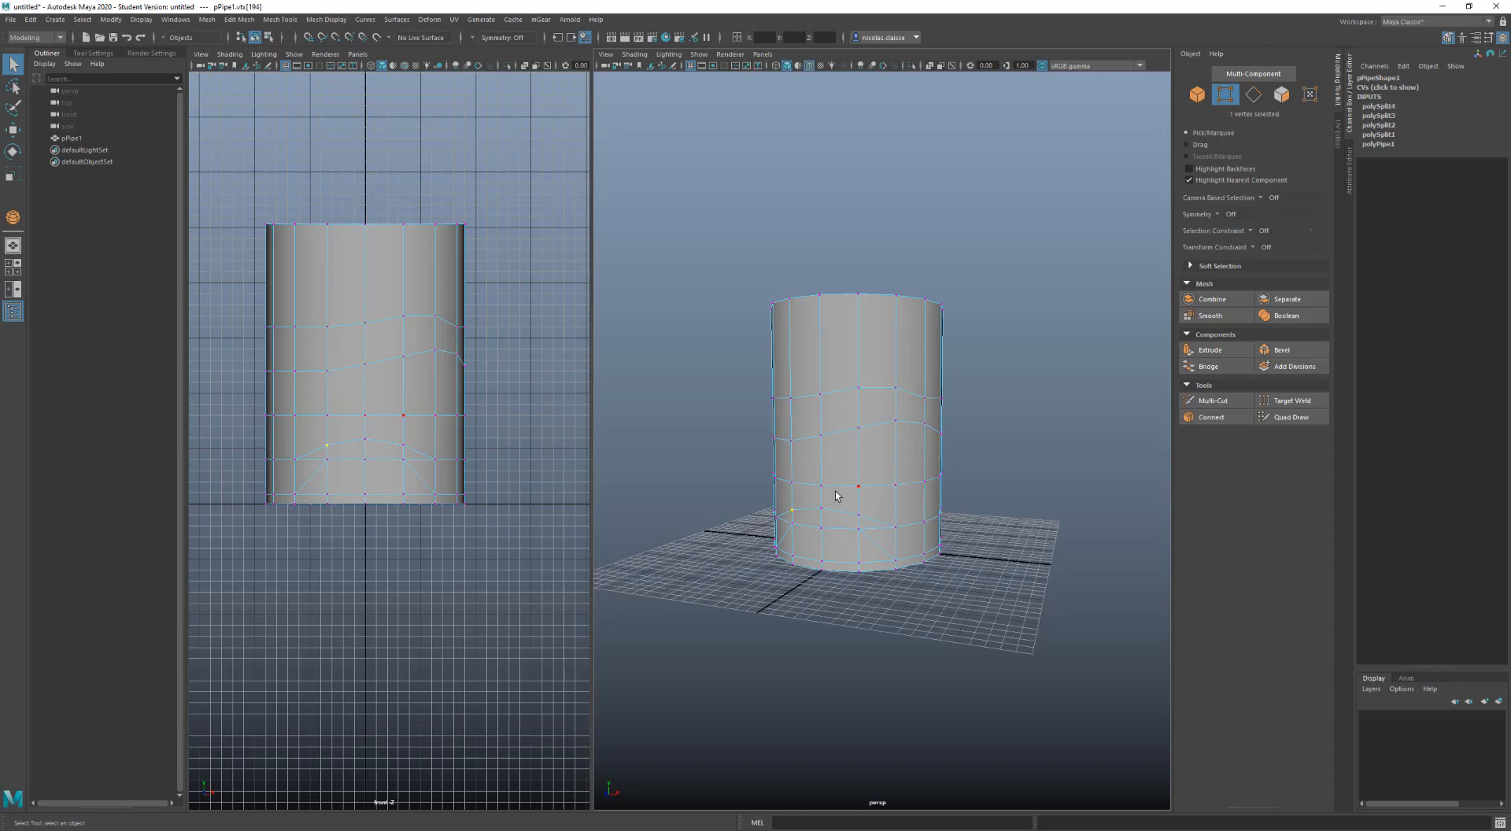
left_click(894, 529, "shift")
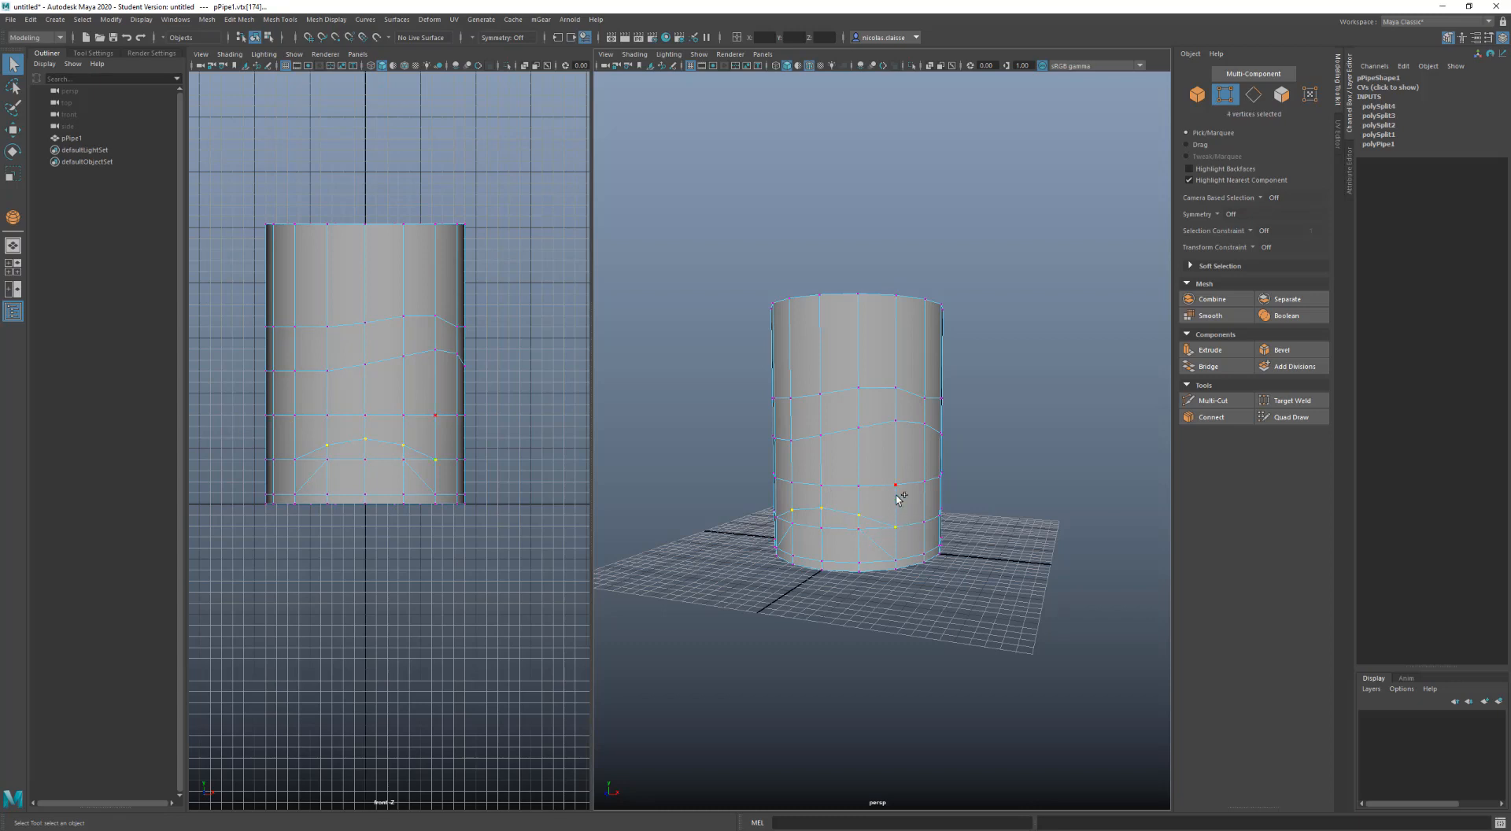
double_click(897, 392, "shift")
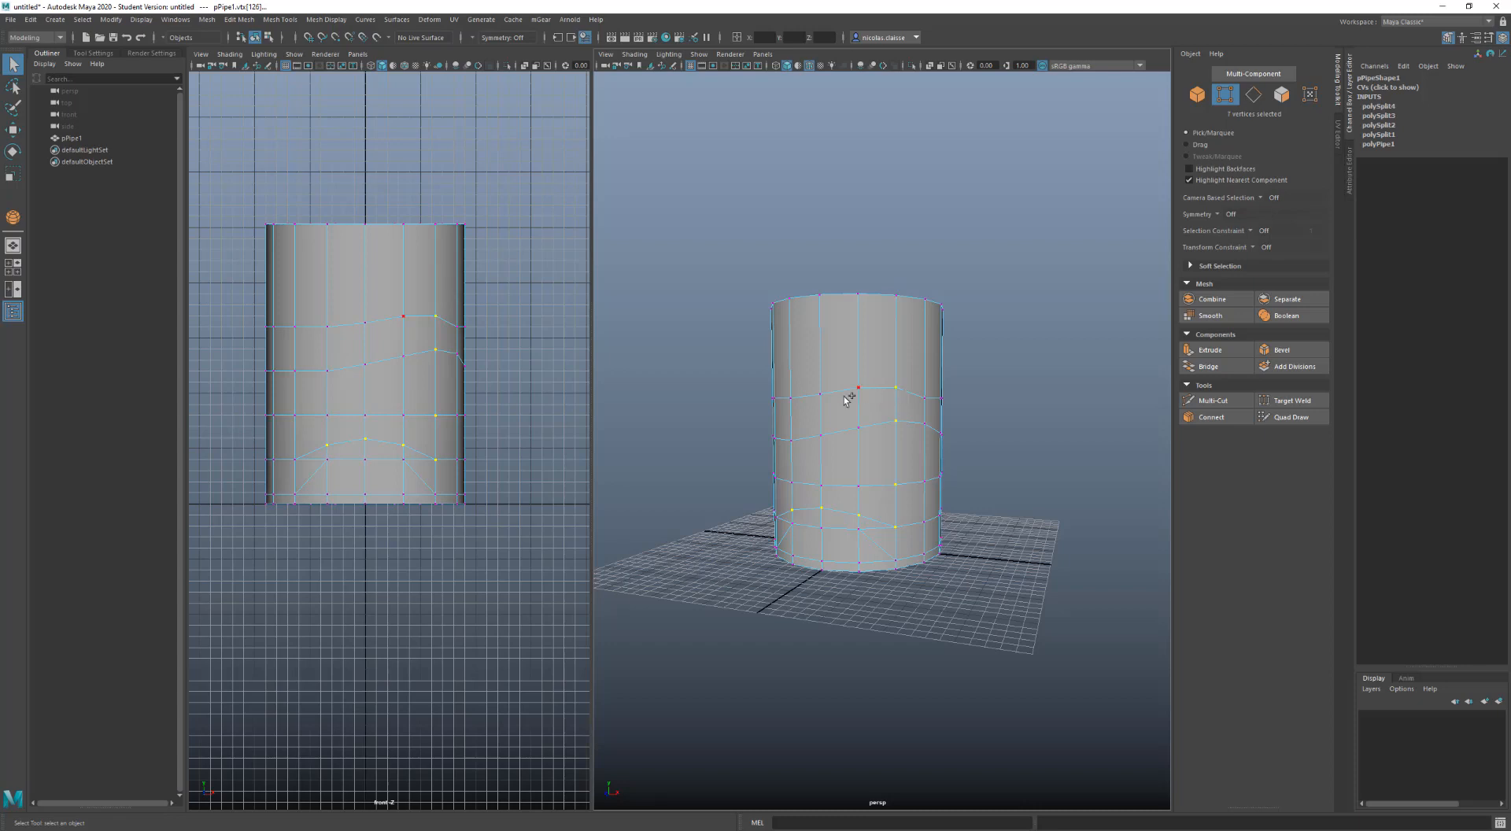
left_click(794, 399, "shift")
double_click(795, 399, "shift")
left_click(822, 296, "shift")
left_click_drag(918, 396, 839, 401, "alt")
left_click(1010, 392)
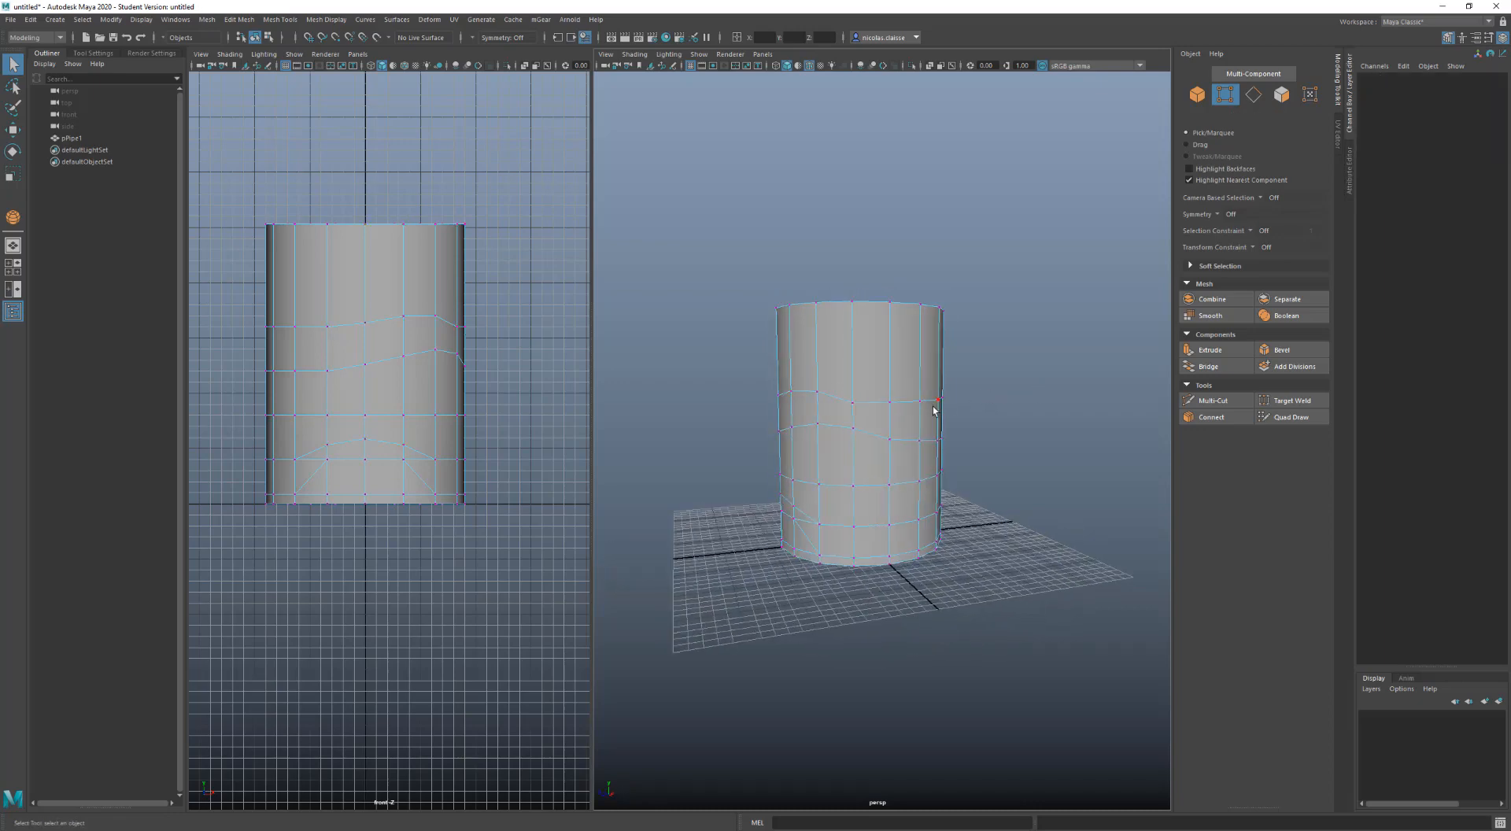
Select only the part of the vertex loop below the top row that lies between two chosen vertices
double_click(918, 402)
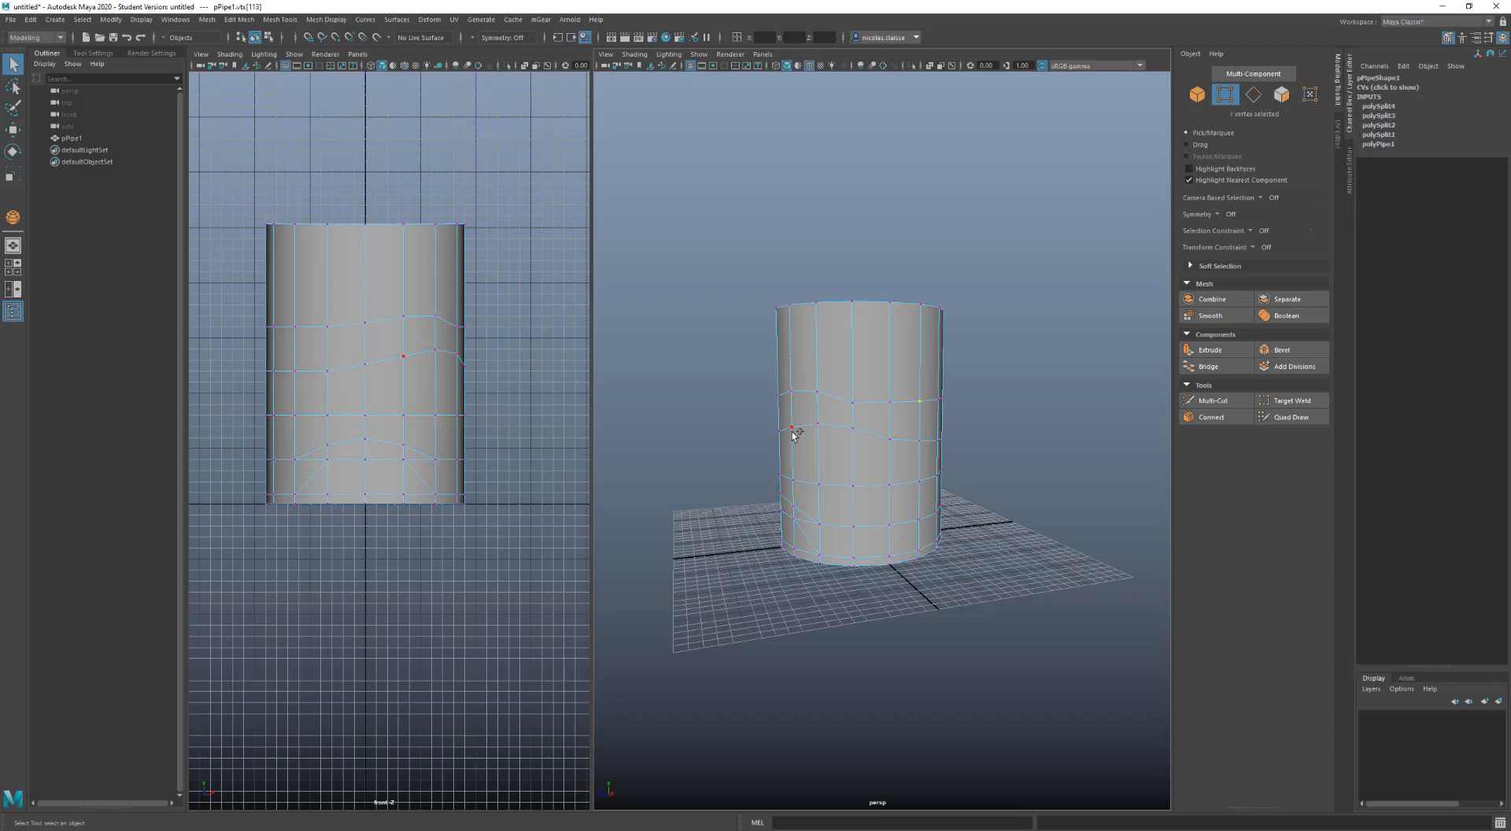
left_click(792, 427, "ctrl")
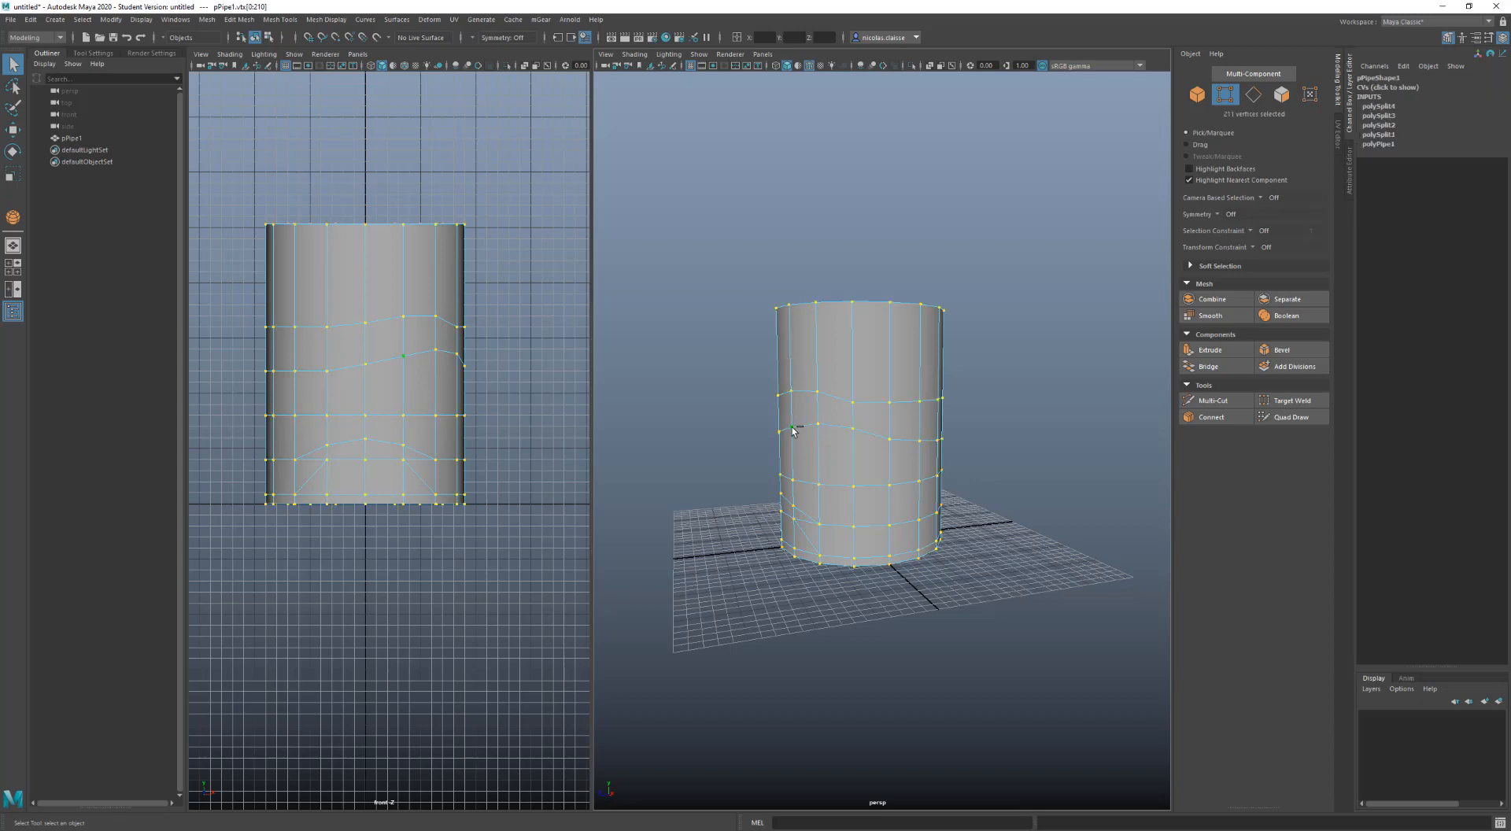
left_click(972, 381)
double_click(894, 401)
left_click(1026, 407)
left_click(920, 402)
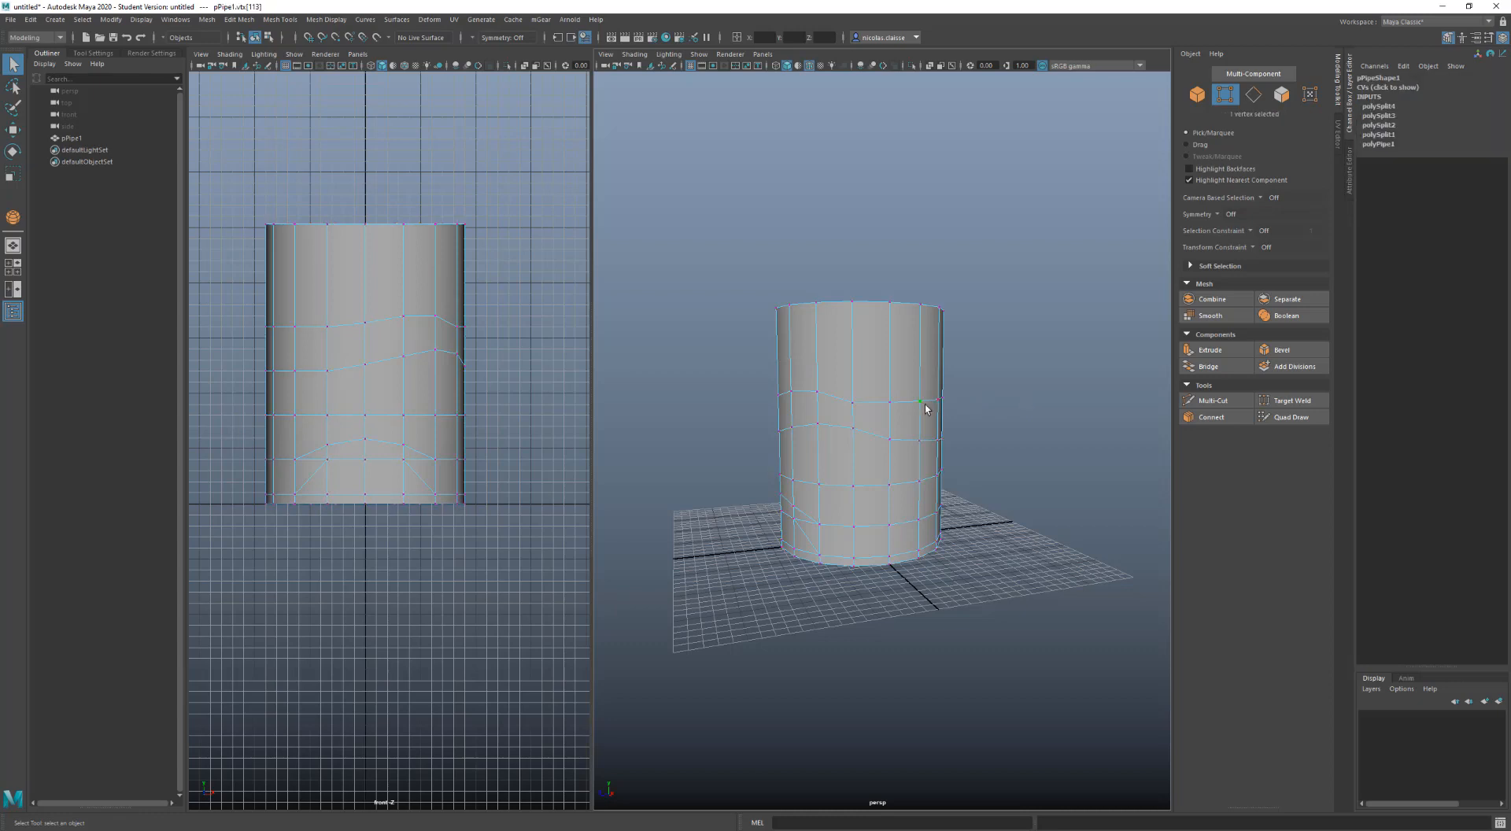
double_click(791, 391, "shift")
Select the full vertex loop around the inner edge of the pipe's top rim, and replace it with one vertex below the top row
left_click_drag(845, 405, 882, 414, "alt")
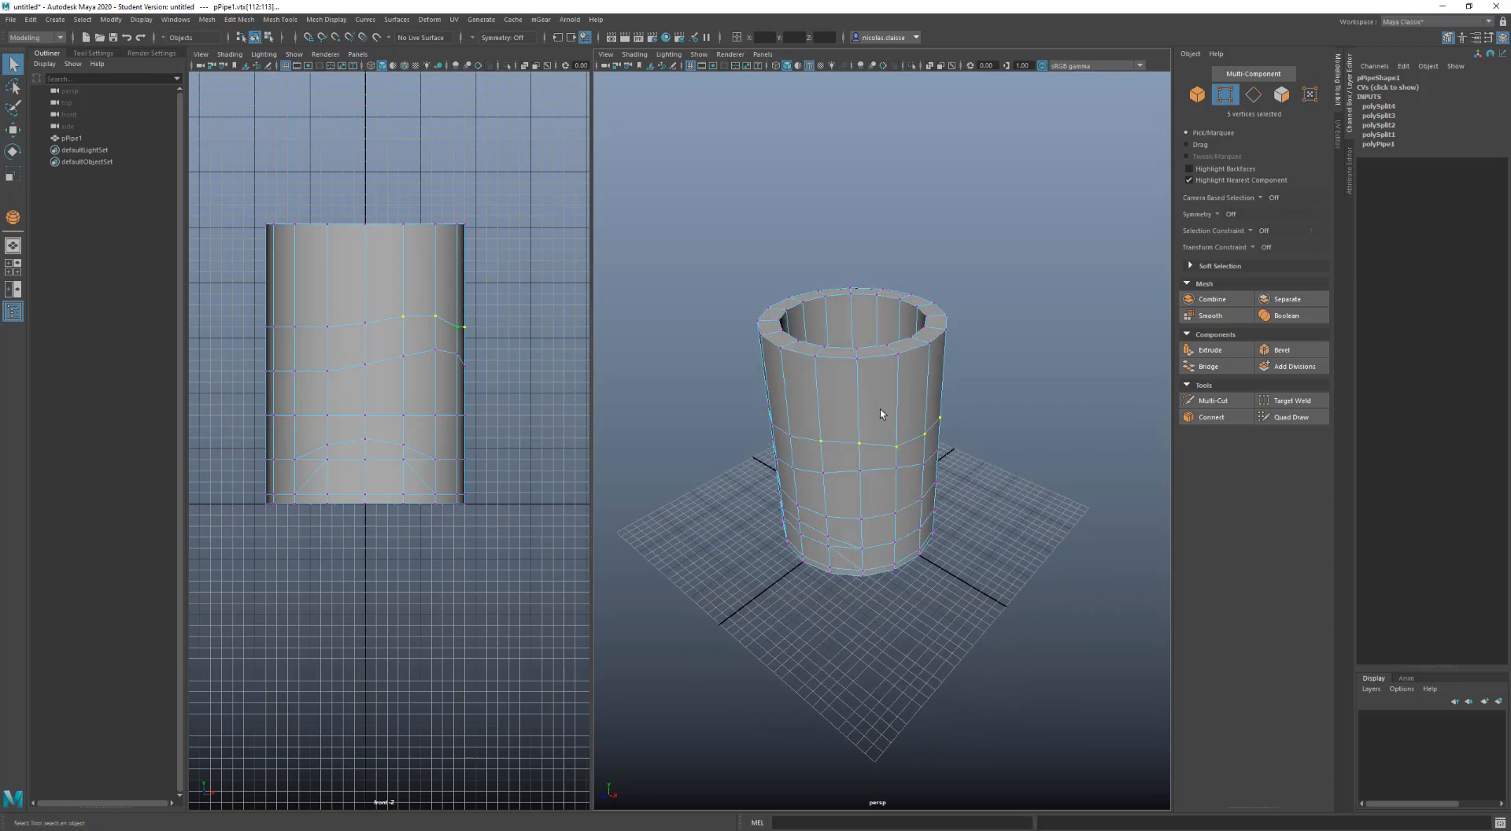
double_click(857, 364)
left_click(857, 351)
double_click(893, 345)
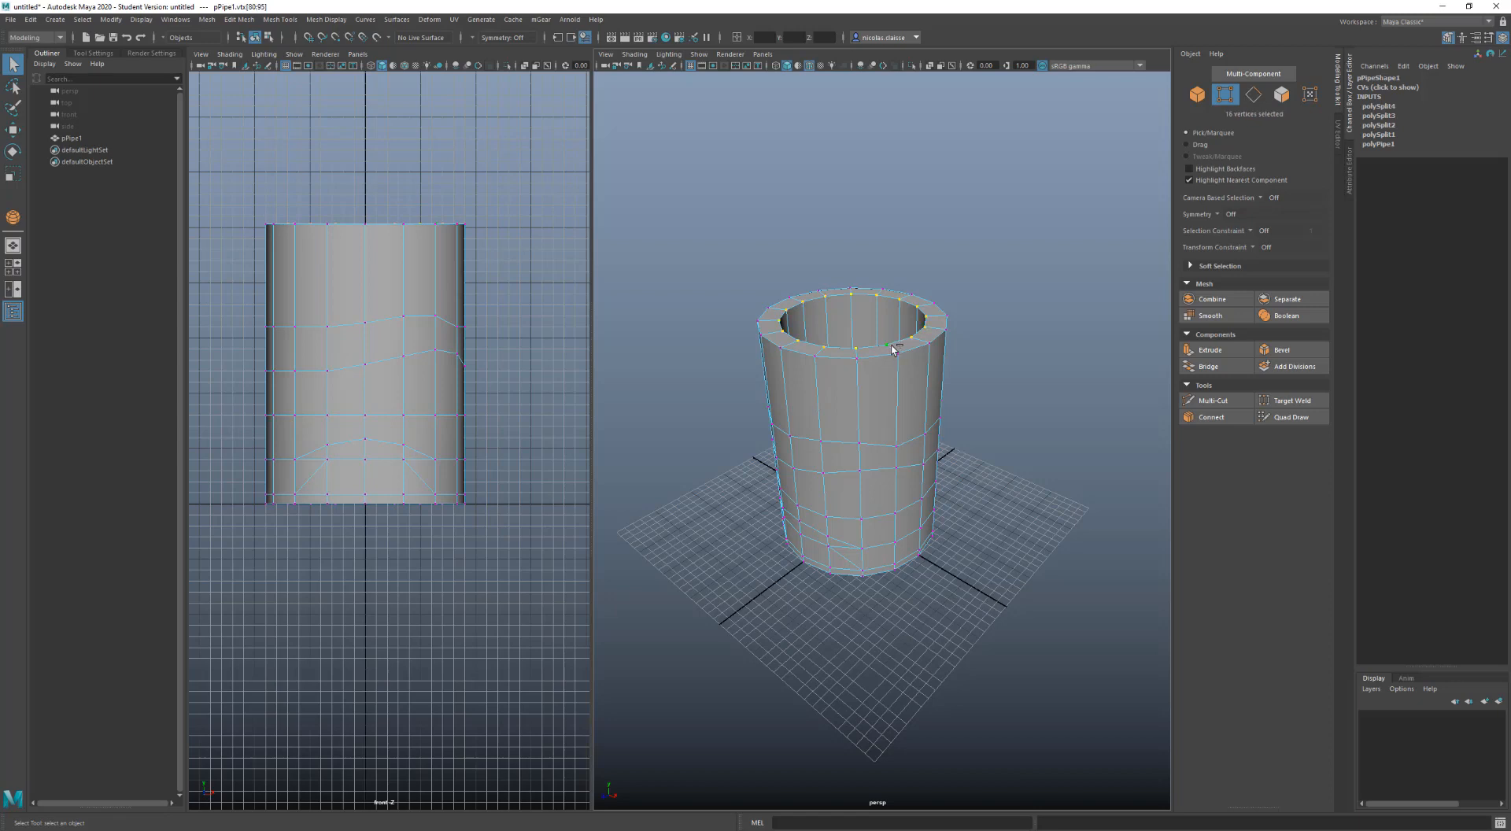
left_click(875, 407)
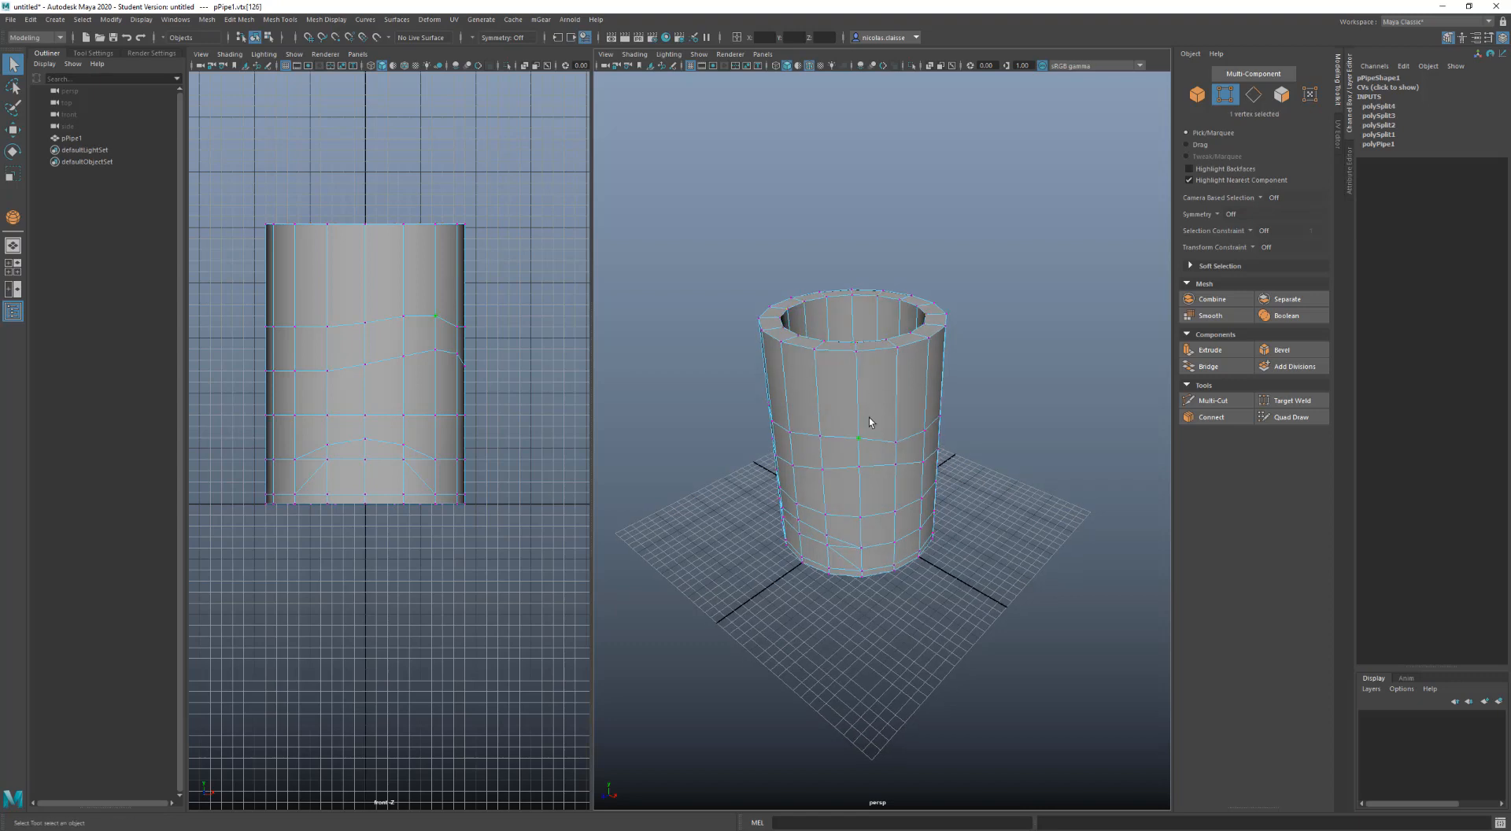
Switch to face selection and select the full face loop of the pipe's top row from two adjacent faces
right_click_drag(870, 418, 871, 450)
left_click(870, 418)
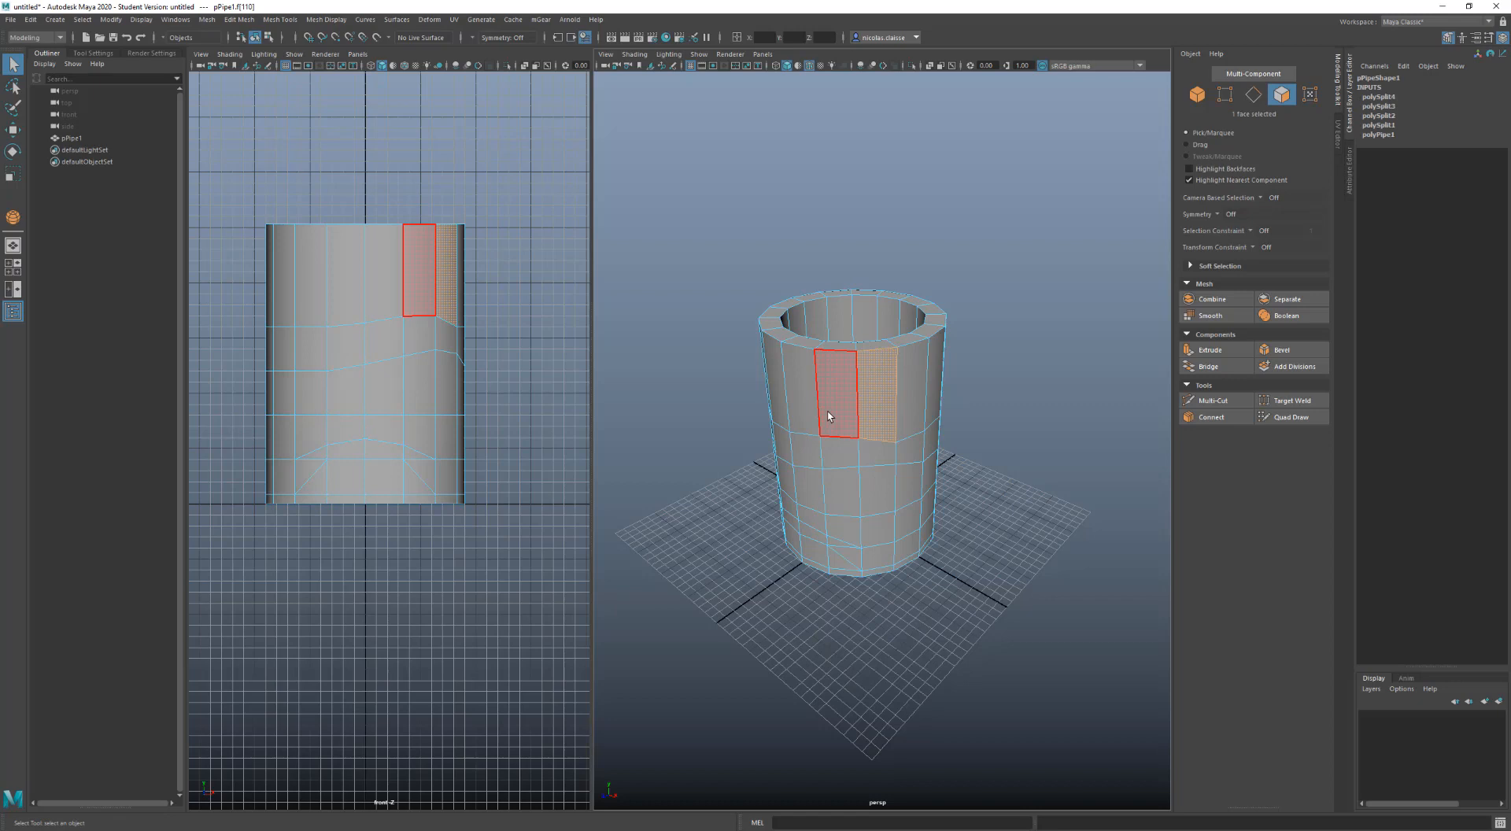
double_click(830, 415)
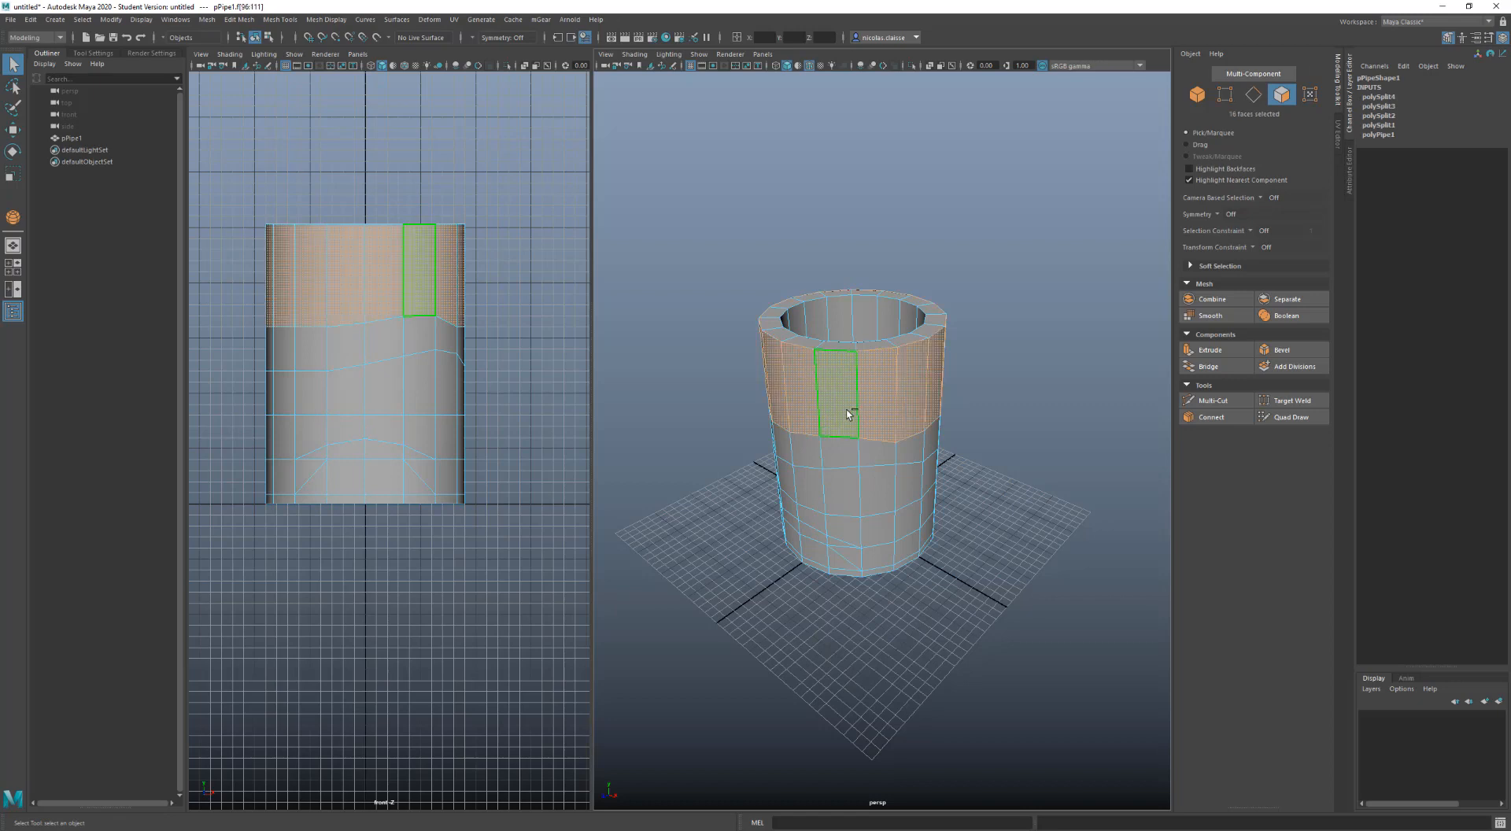
Select the full vertical face loop through one column, and select the full horizontal face loop of the third row
left_click(878, 527)
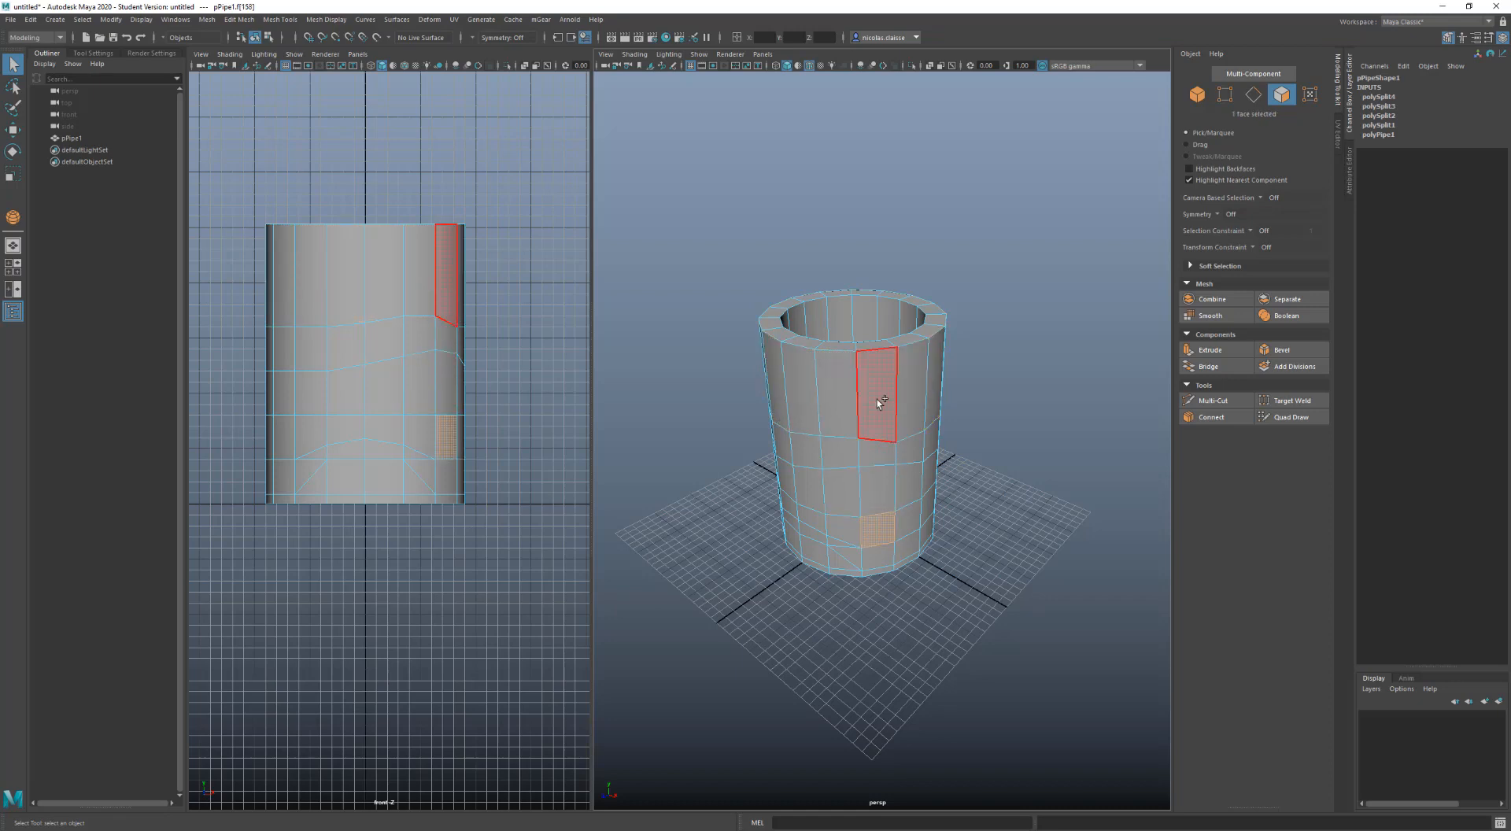
double_click(890, 492, "shift")
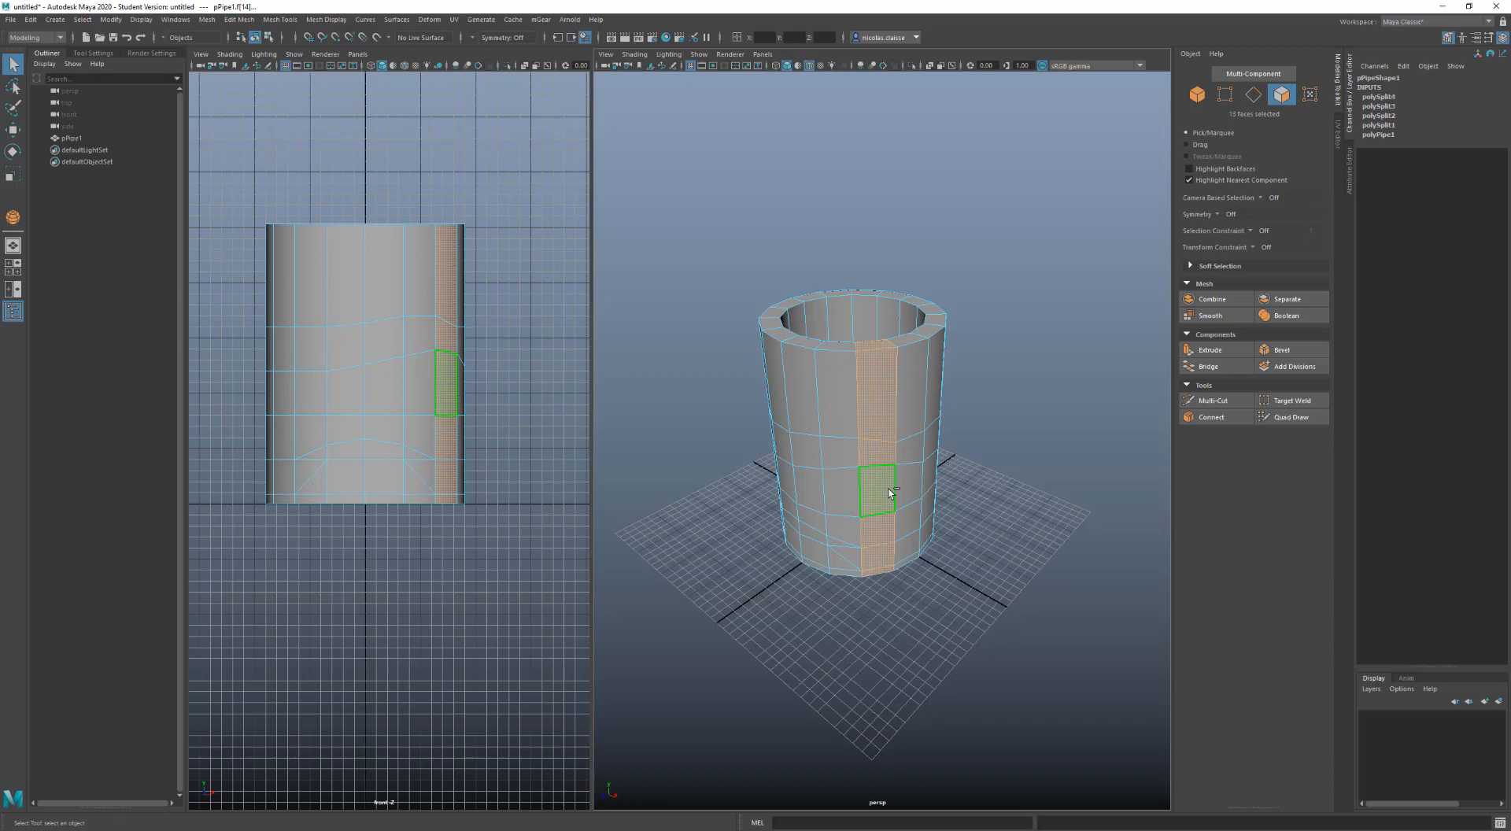
left_click(848, 493)
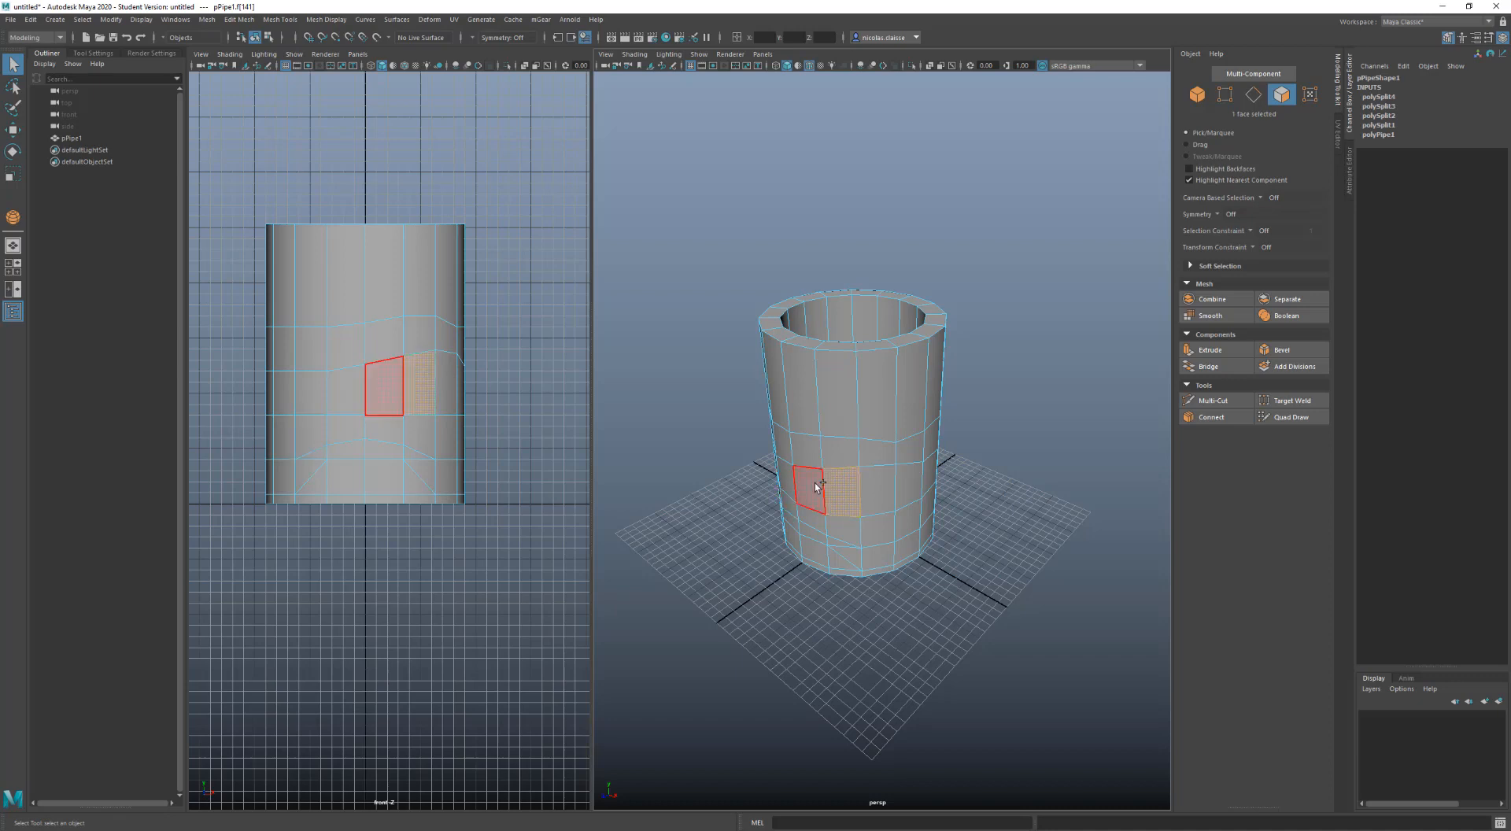
double_click(816, 486, "shift")
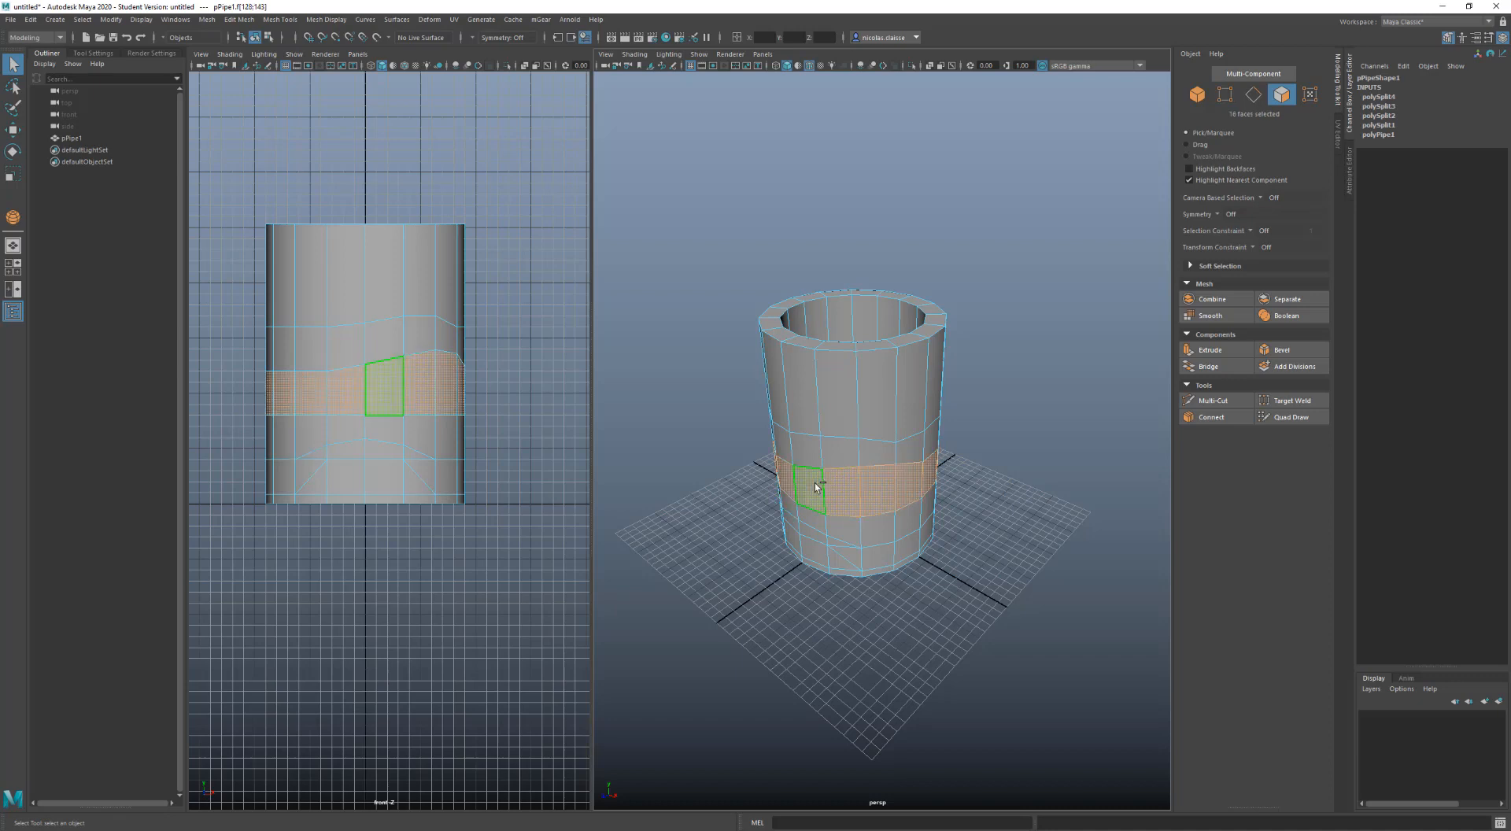
Try to select a partial face loop between two separated faces of the pipe's top row
left_click(828, 425)
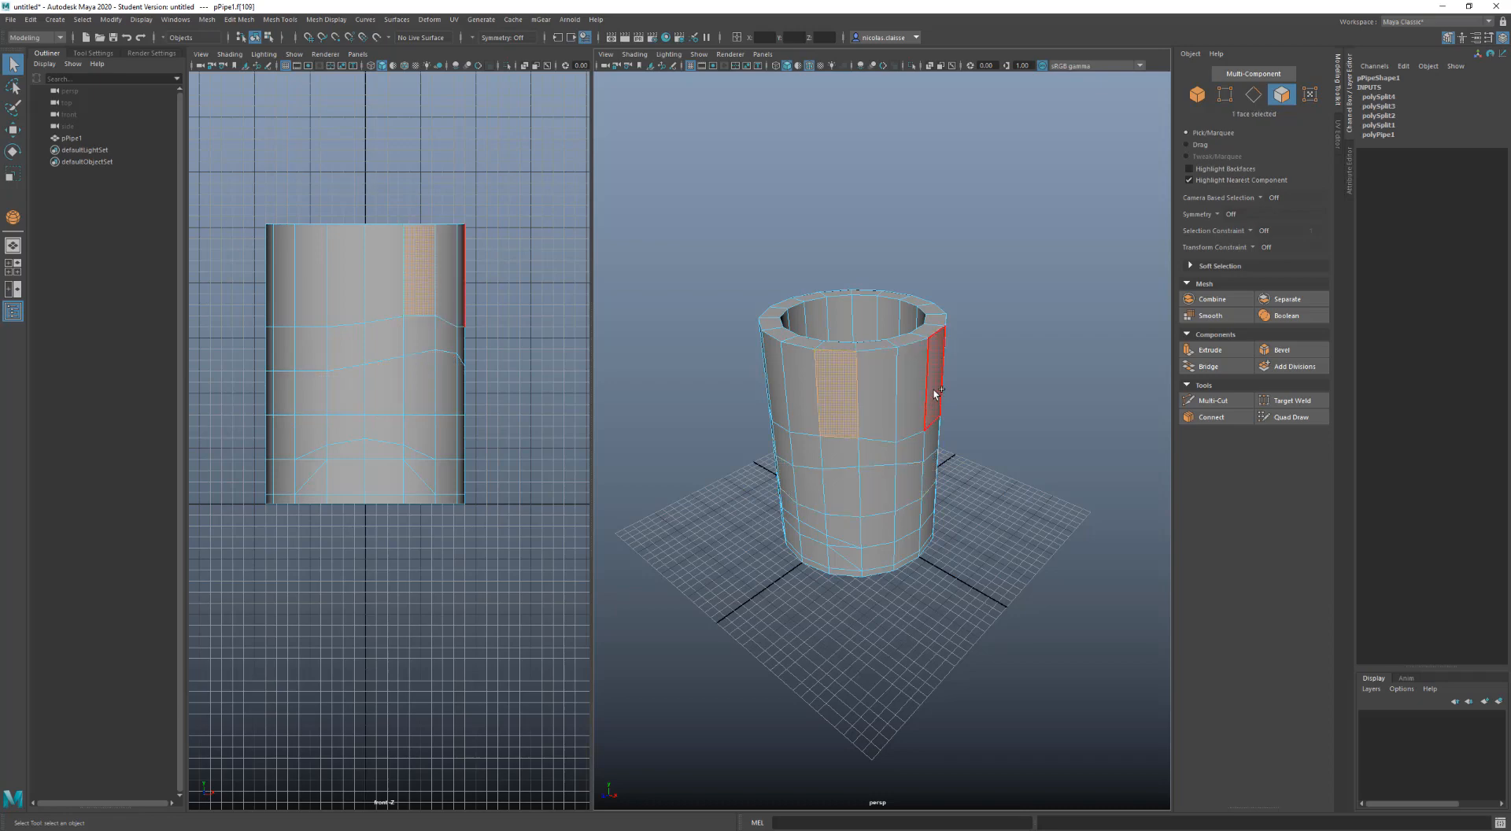
double_click(934, 394, "shift")
left_click_drag(1012, 457, 904, 437, "alt")
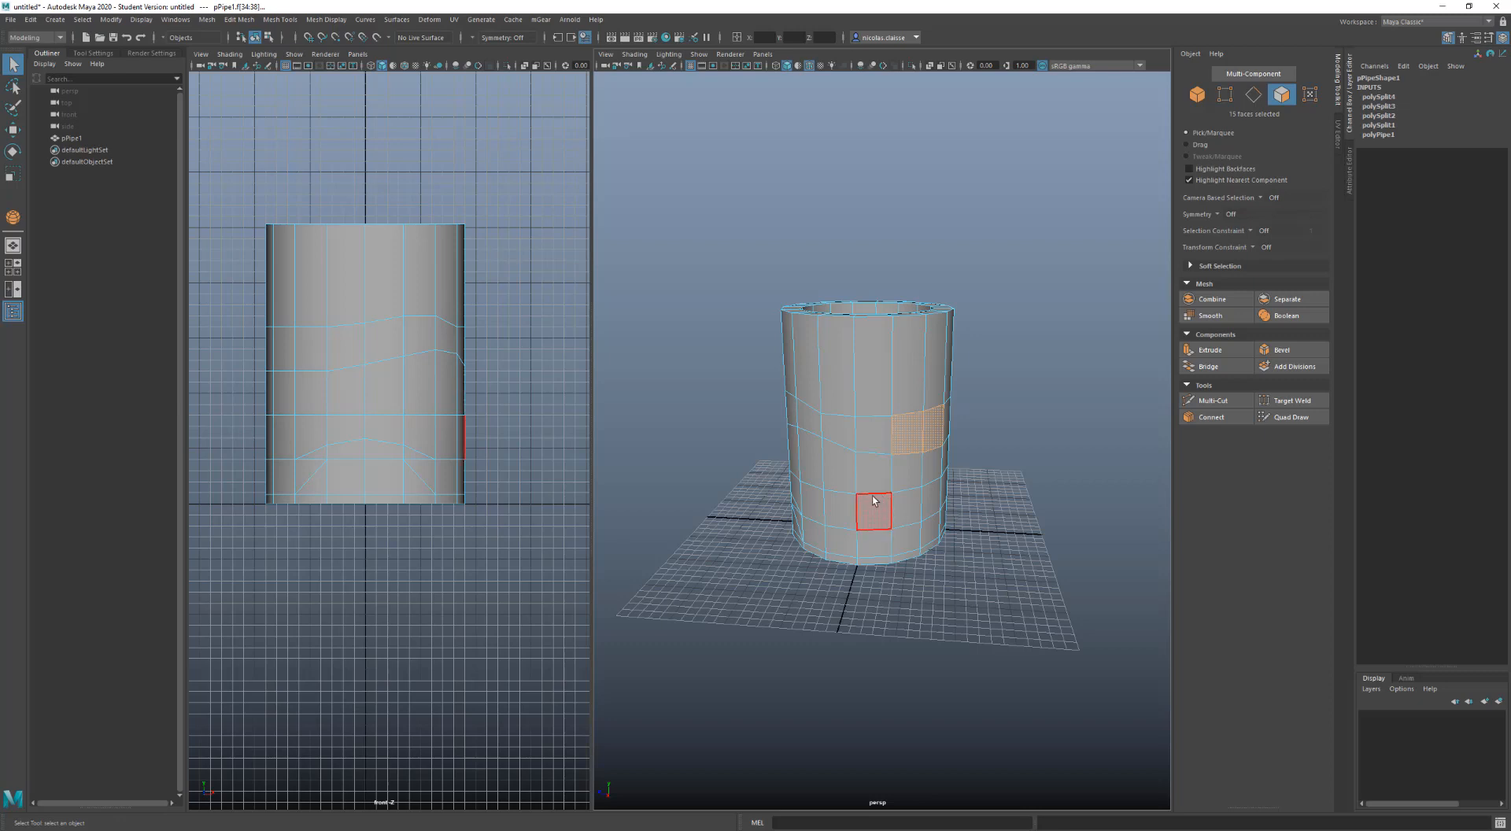
Select the vertical run of faces from the lower part of one column to its top row, and select the whole mesh's faces
left_click(871, 526)
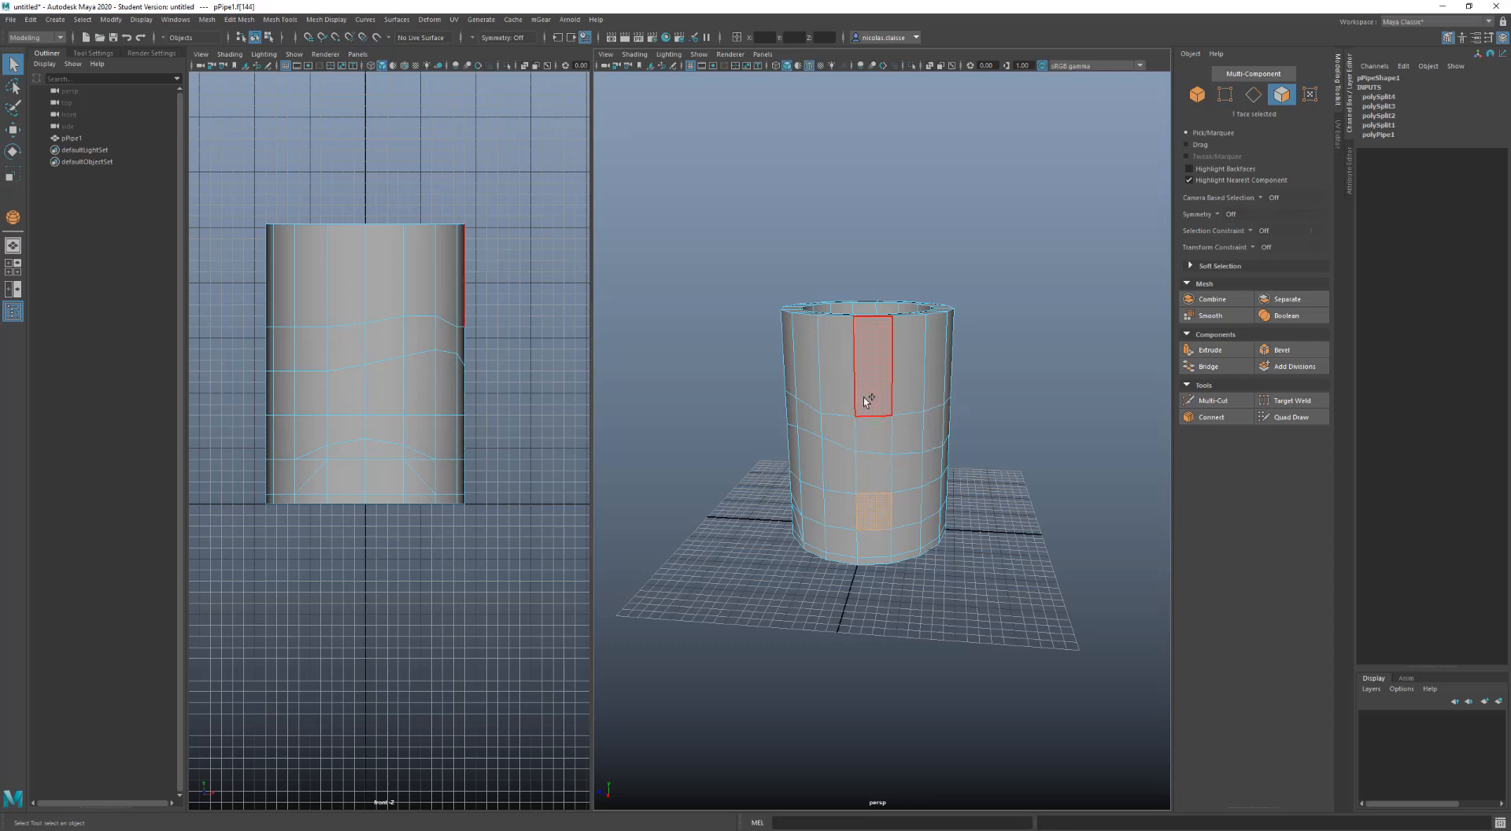
double_click(865, 399, "shift")
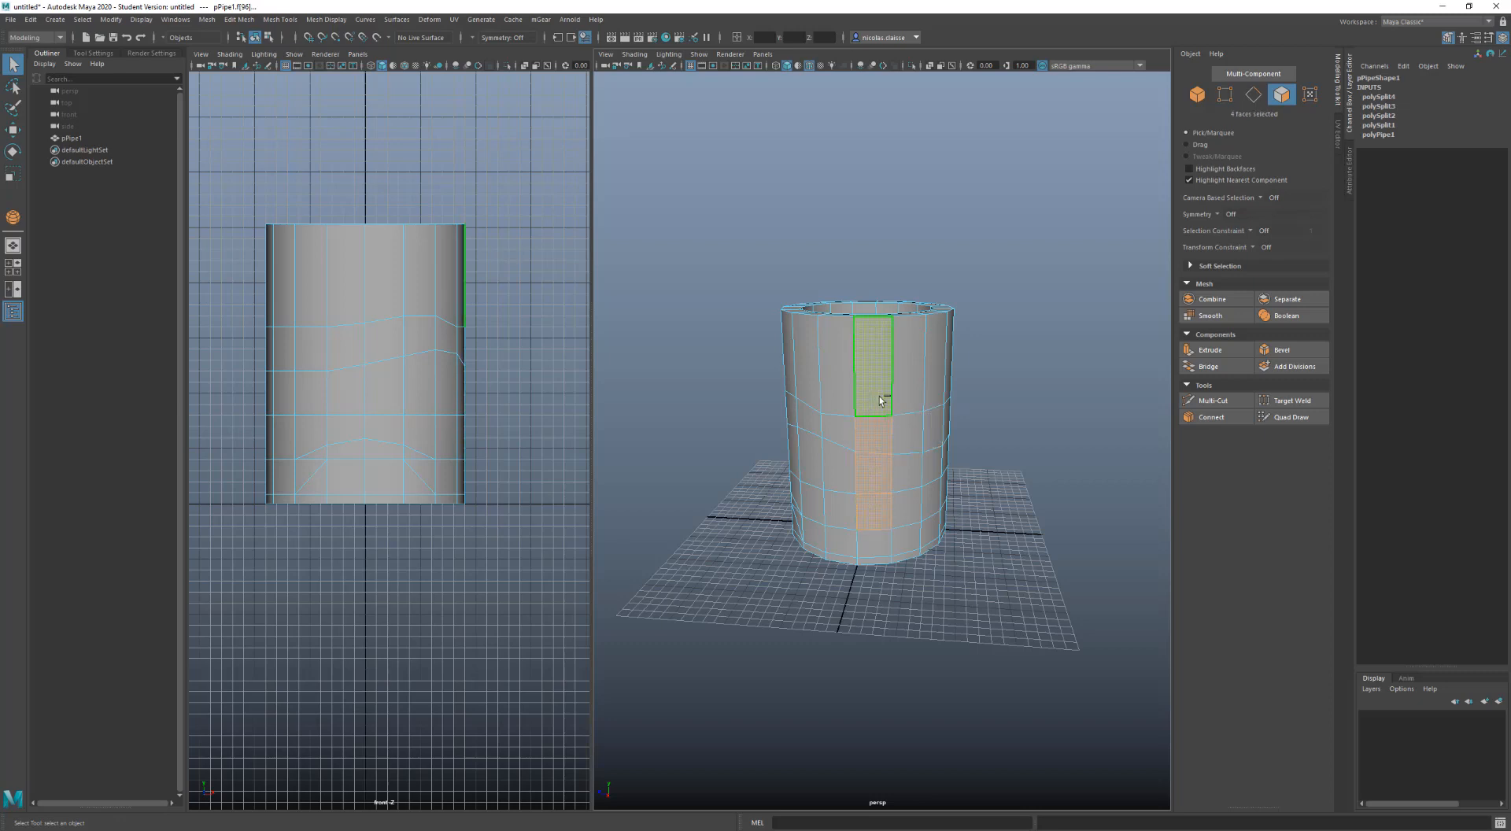
double_click(938, 377, "ctrl+shift")
left_click(937, 377)
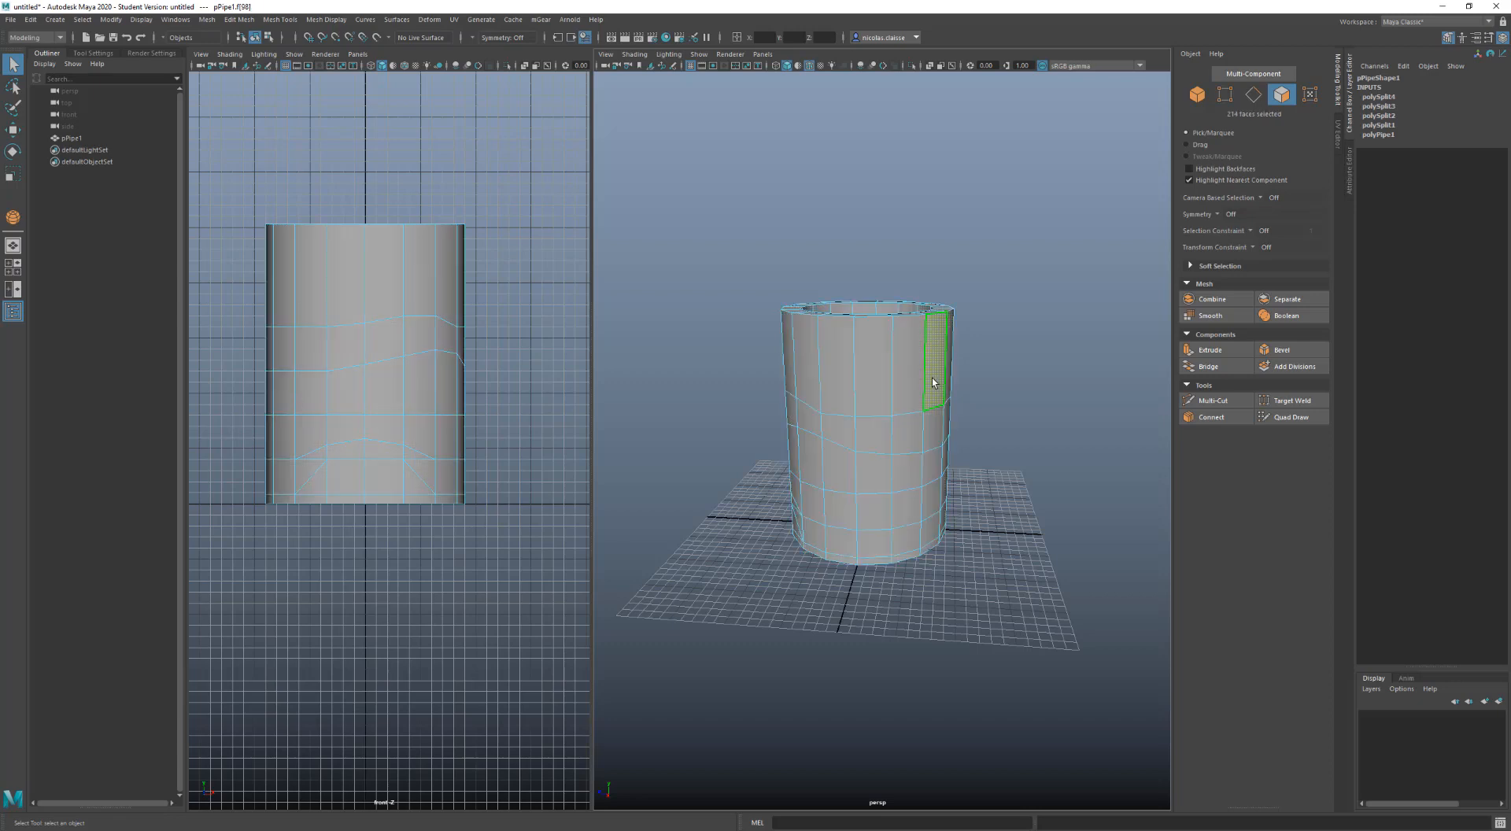
Extend the face selection into a connected frame running along the top row, down one column, across a lower row and back up another column
double_click(830, 387, "shift")
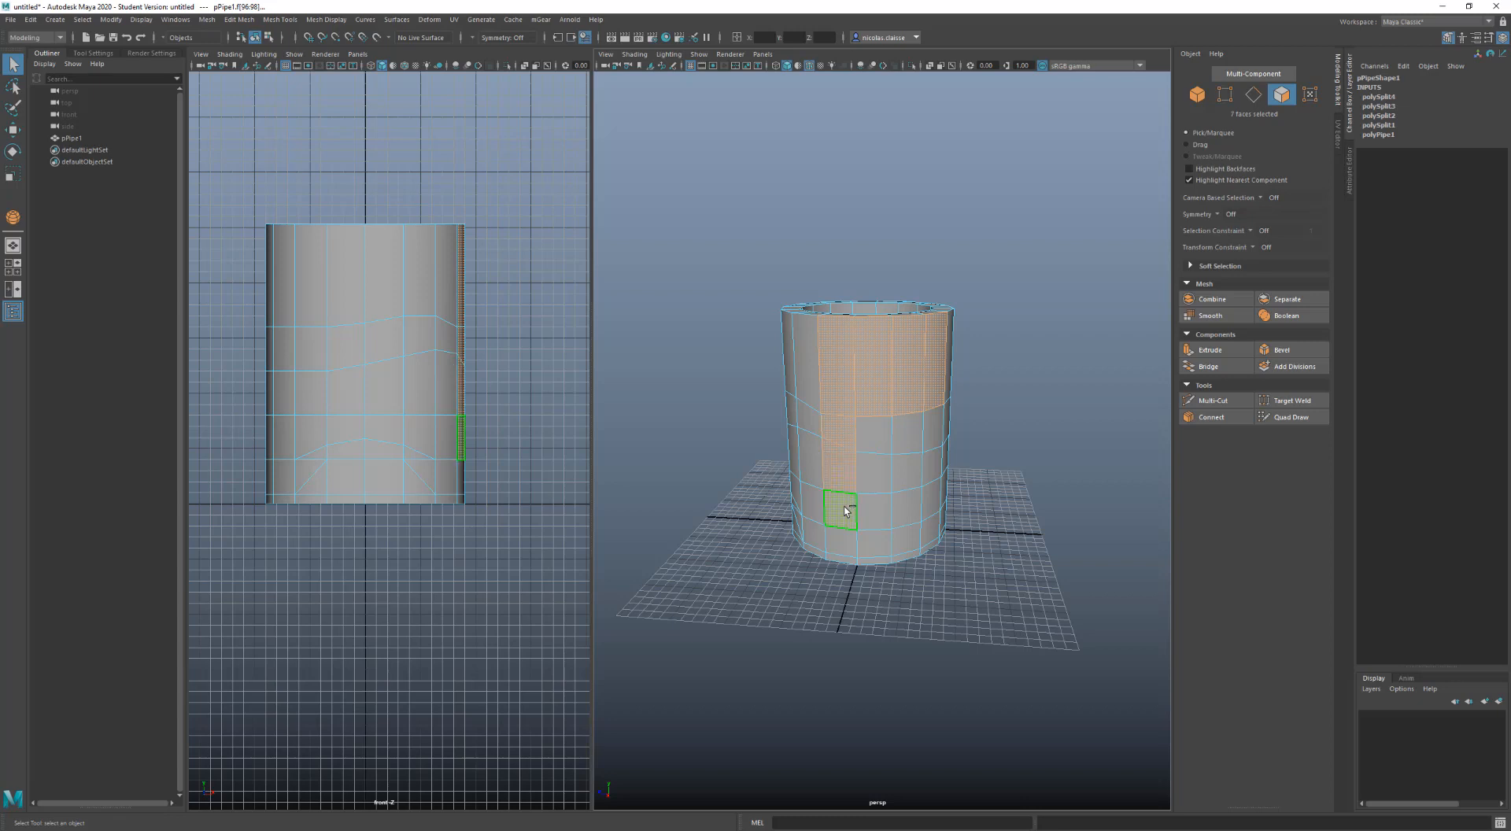
double_click(844, 510, "shift")
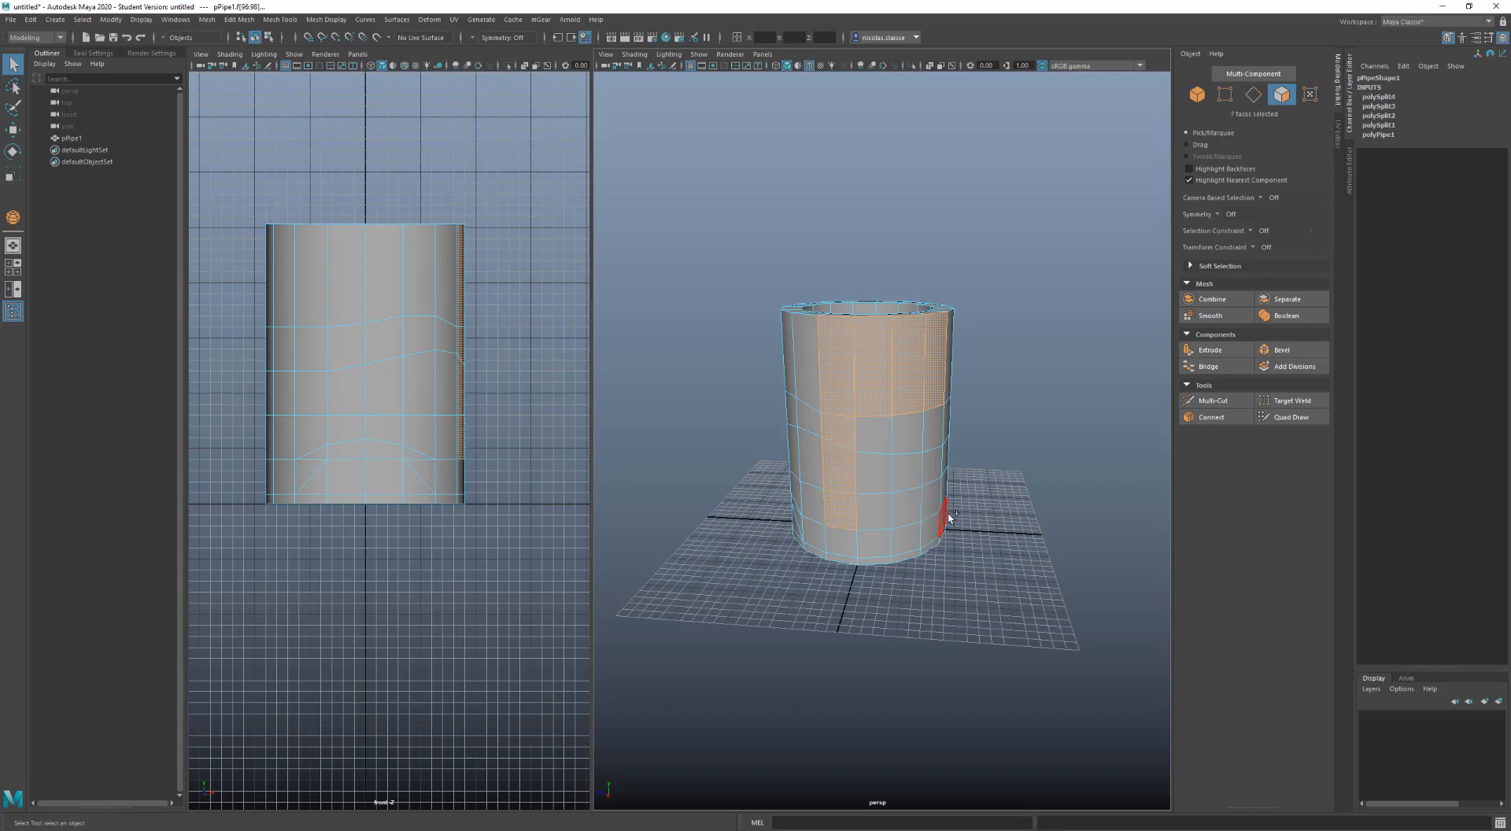
left_click(932, 464, "shift")
left_click(931, 432, "shift")
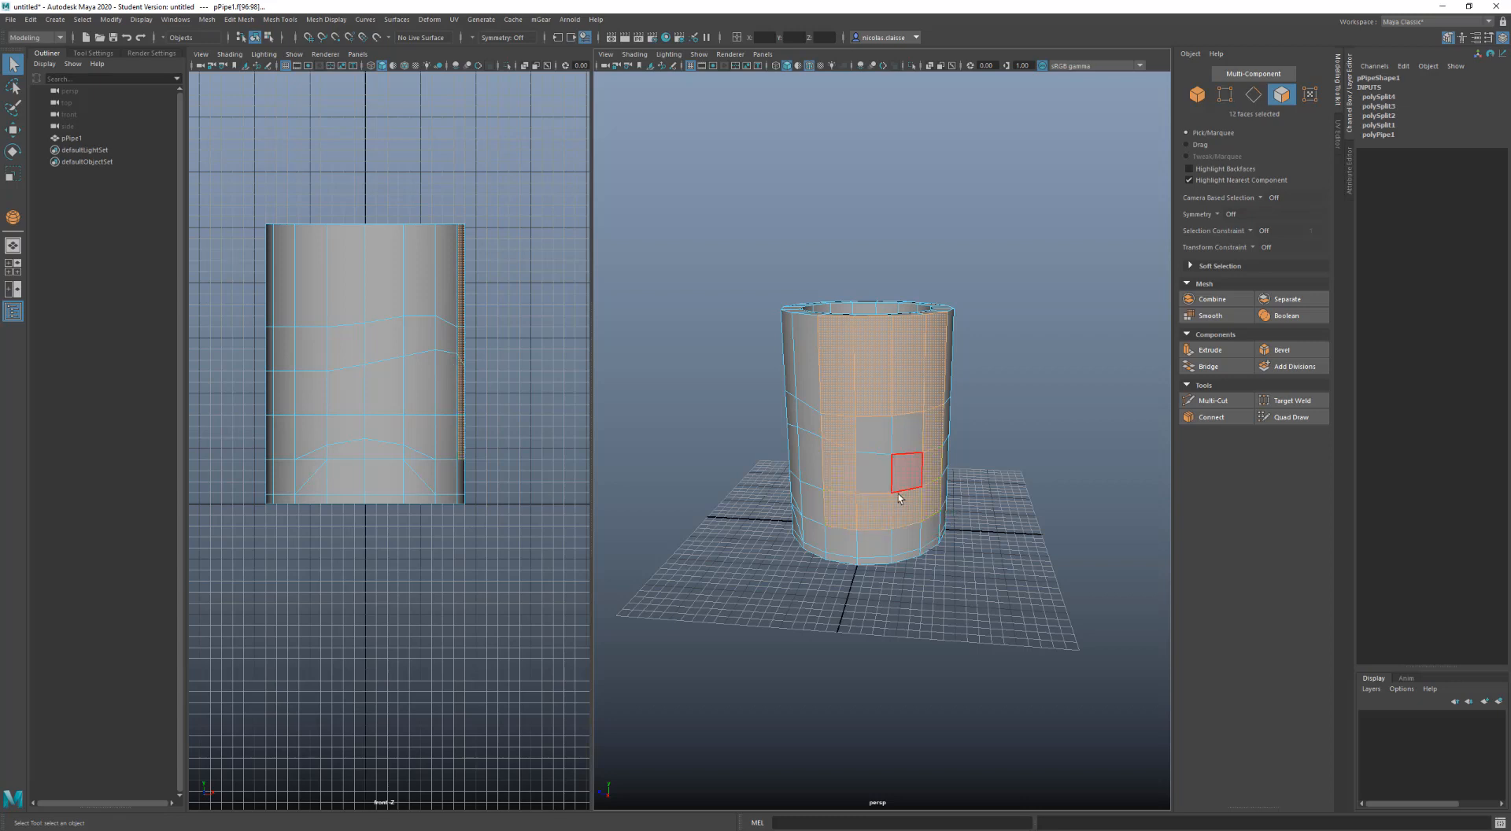
Select the full face loop on the pipe's top rim from several pairs of adjacent faces, clearing the selection after each one
key("Tab")
mouse_move(875, 373)
left_mouse_down("ctrl")
mouse_move(964, 371)
mouse_move(905, 381)
mouse_move(929, 376)
mouse_move(876, 404)
mouse_move(884, 415)
left_mouse_up("ctrl")
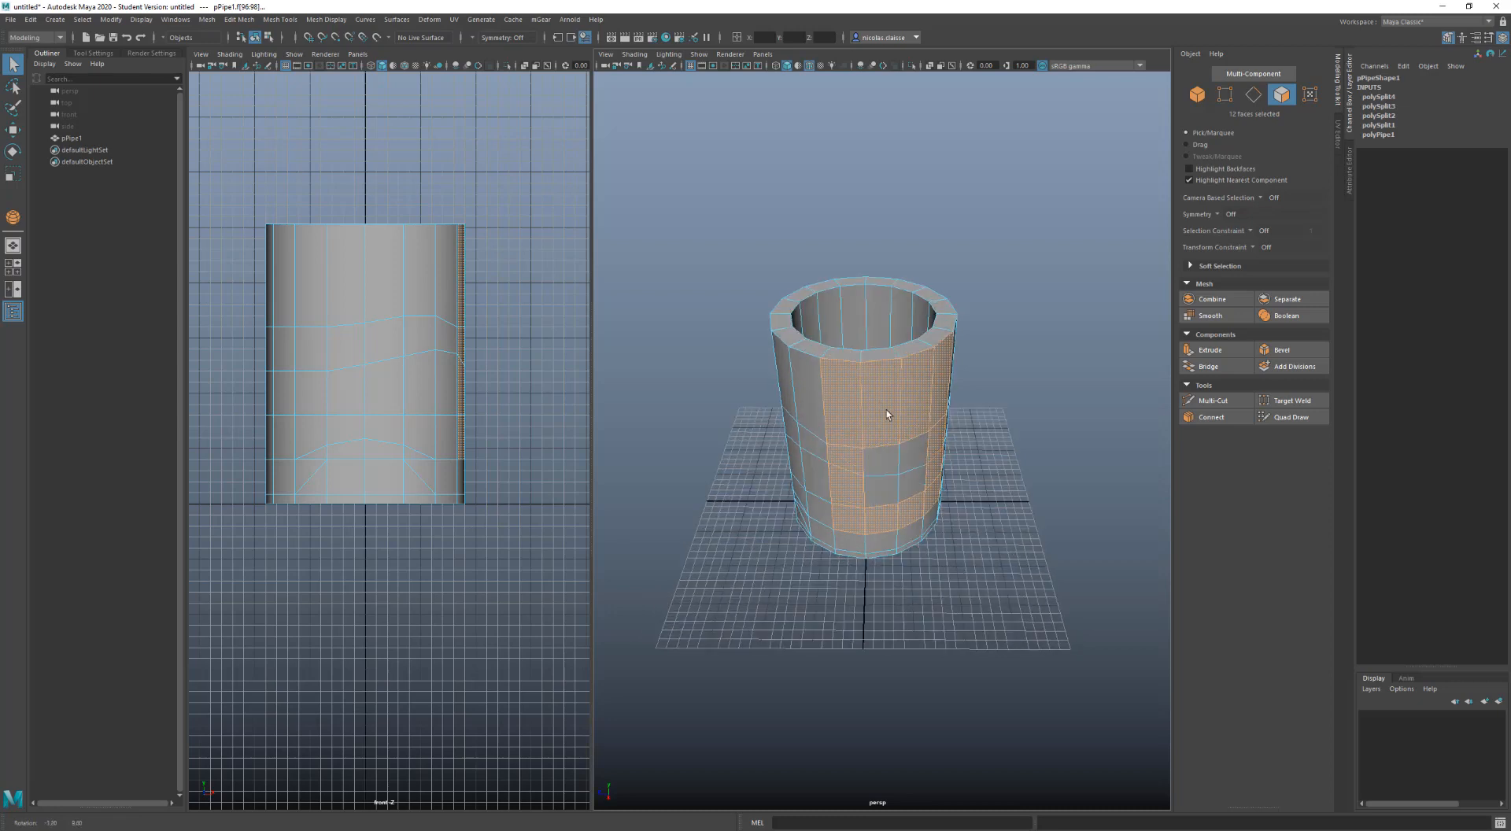
left_click(840, 354)
double_click(877, 358)
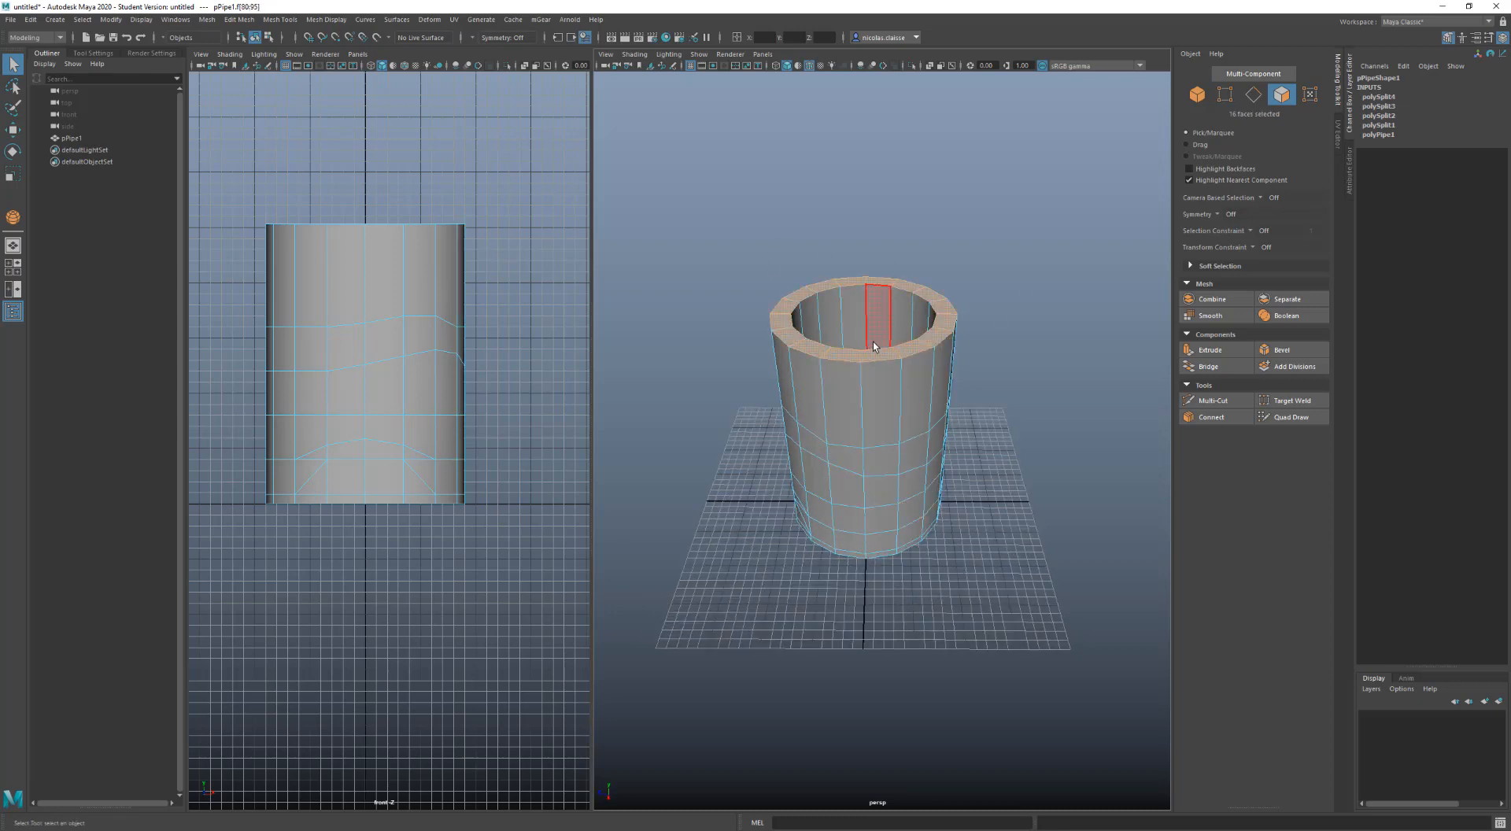
left_click(1079, 313)
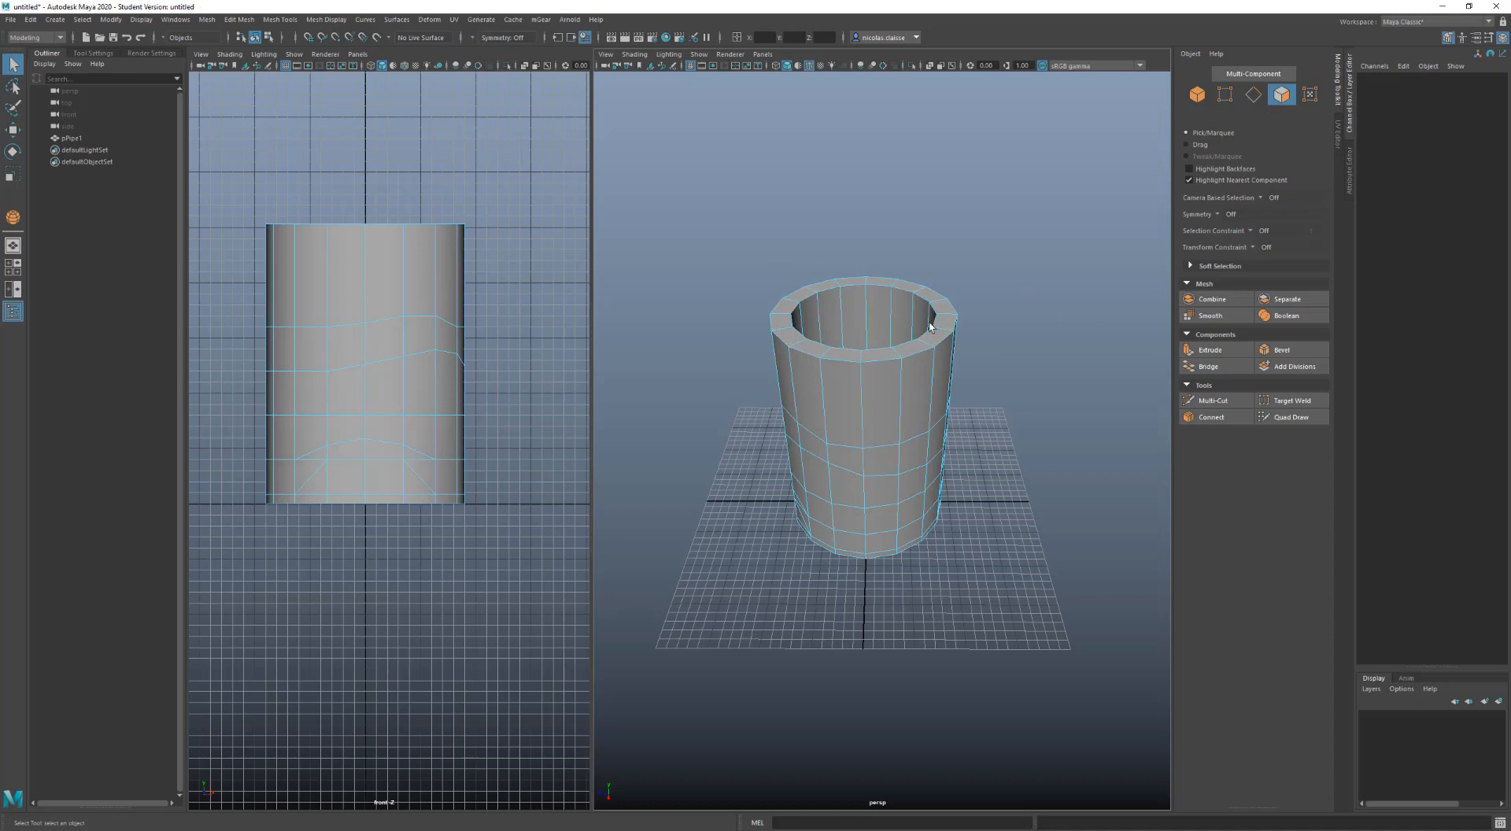
double_click(846, 358)
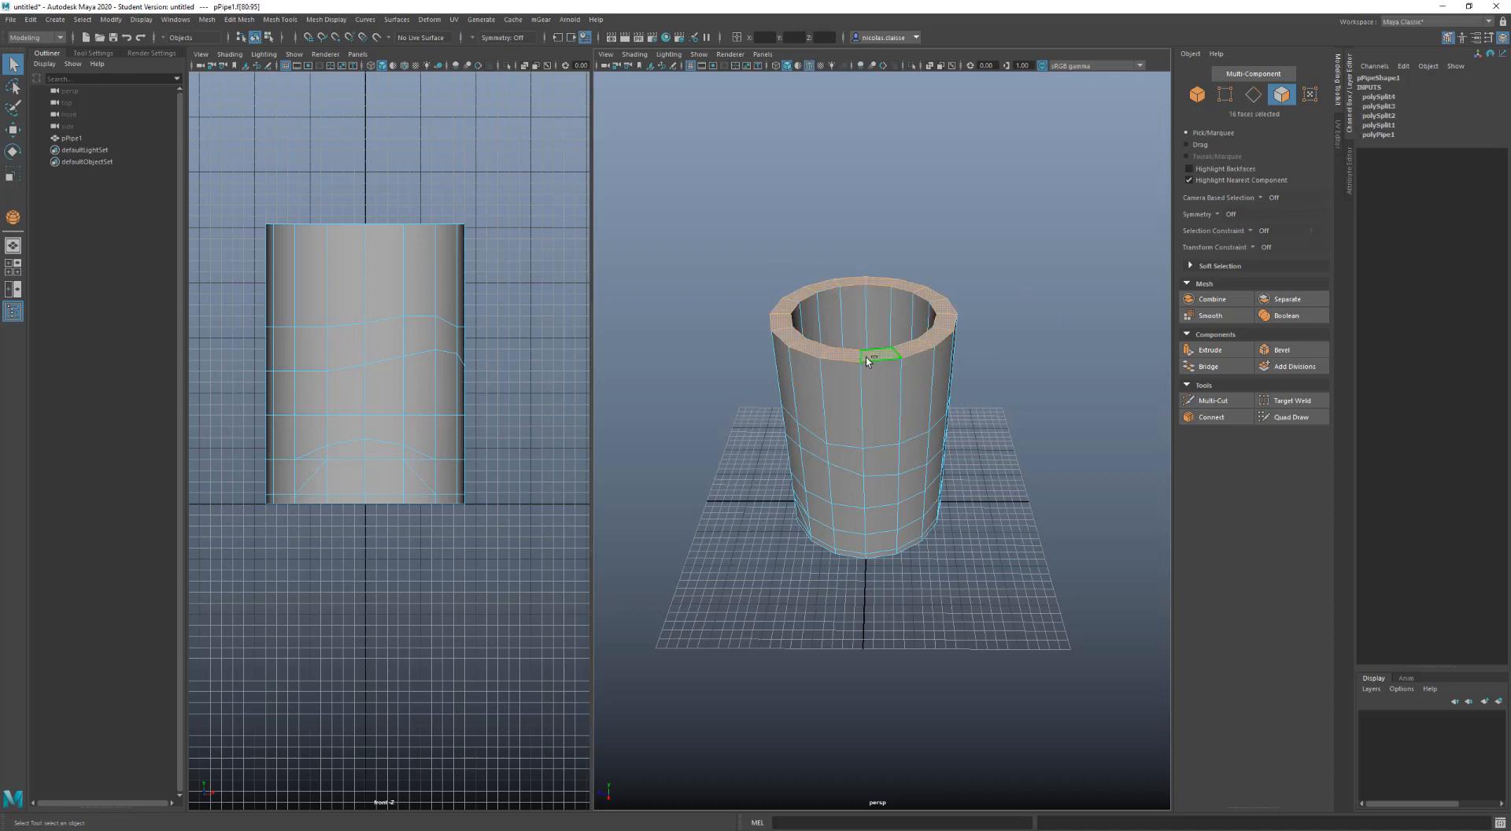
left_click(846, 230)
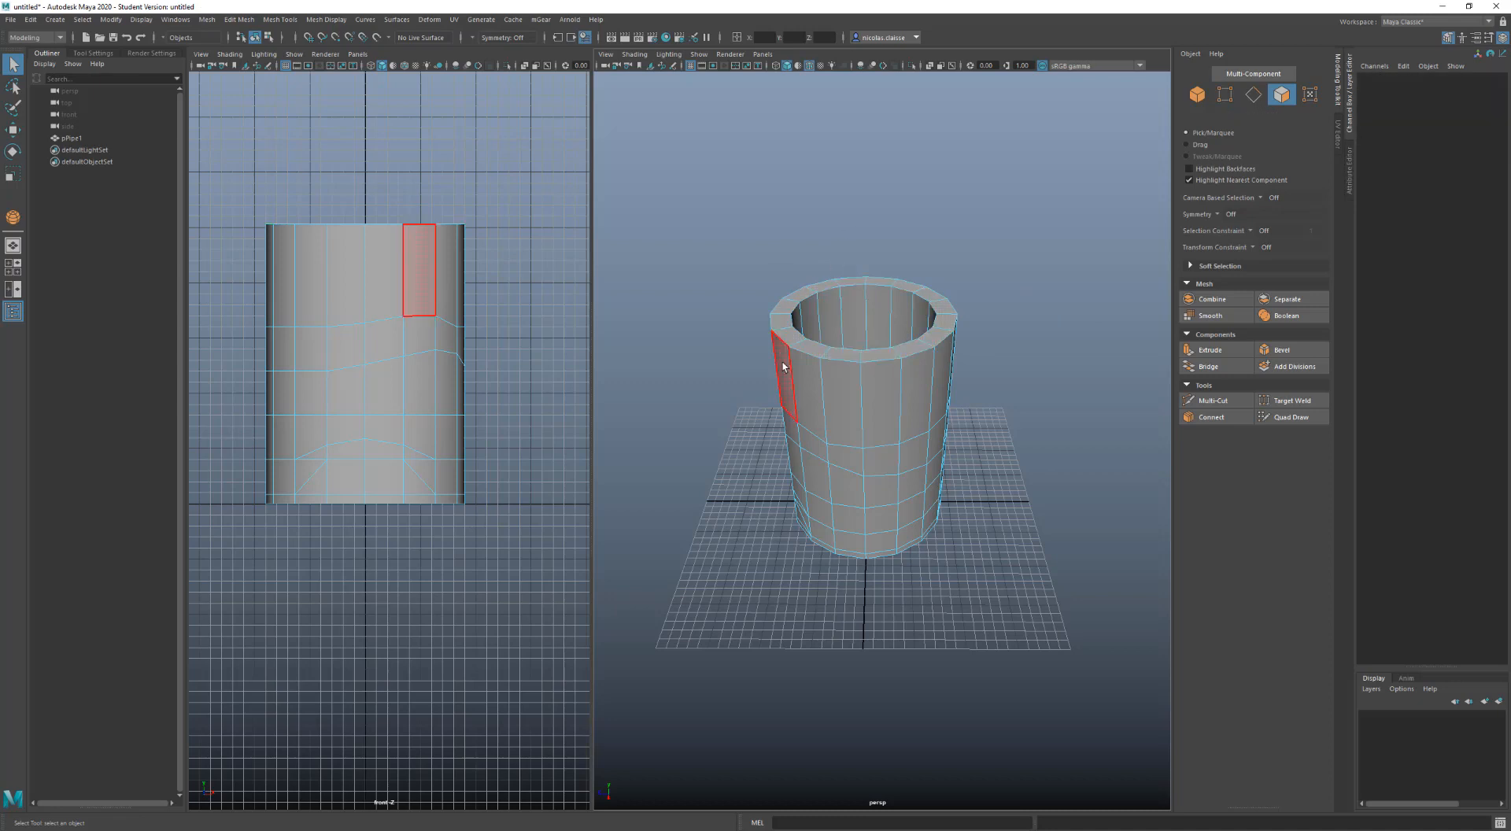
double_click(798, 296)
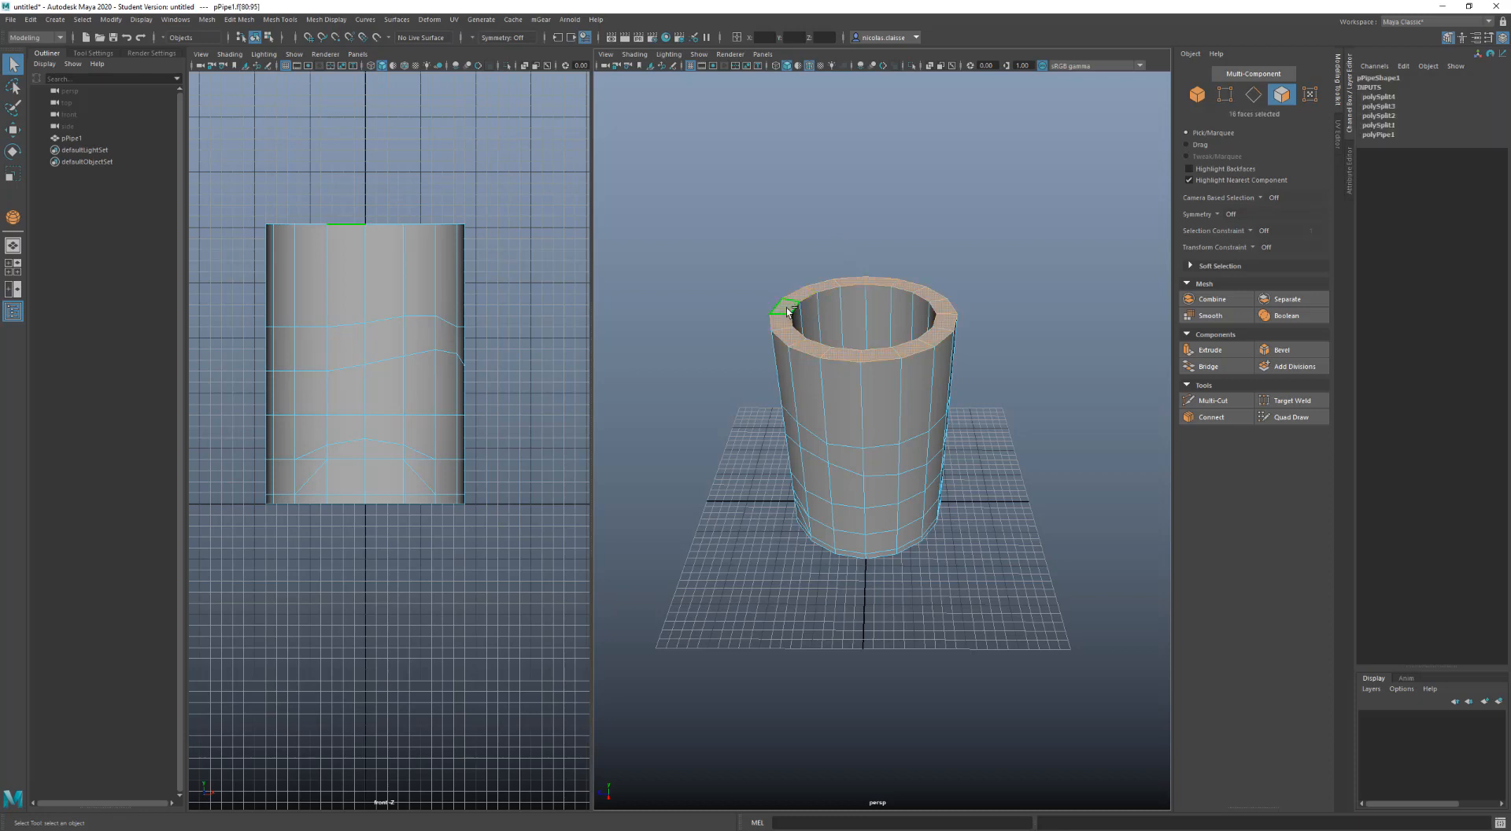
left_click(1042, 224)
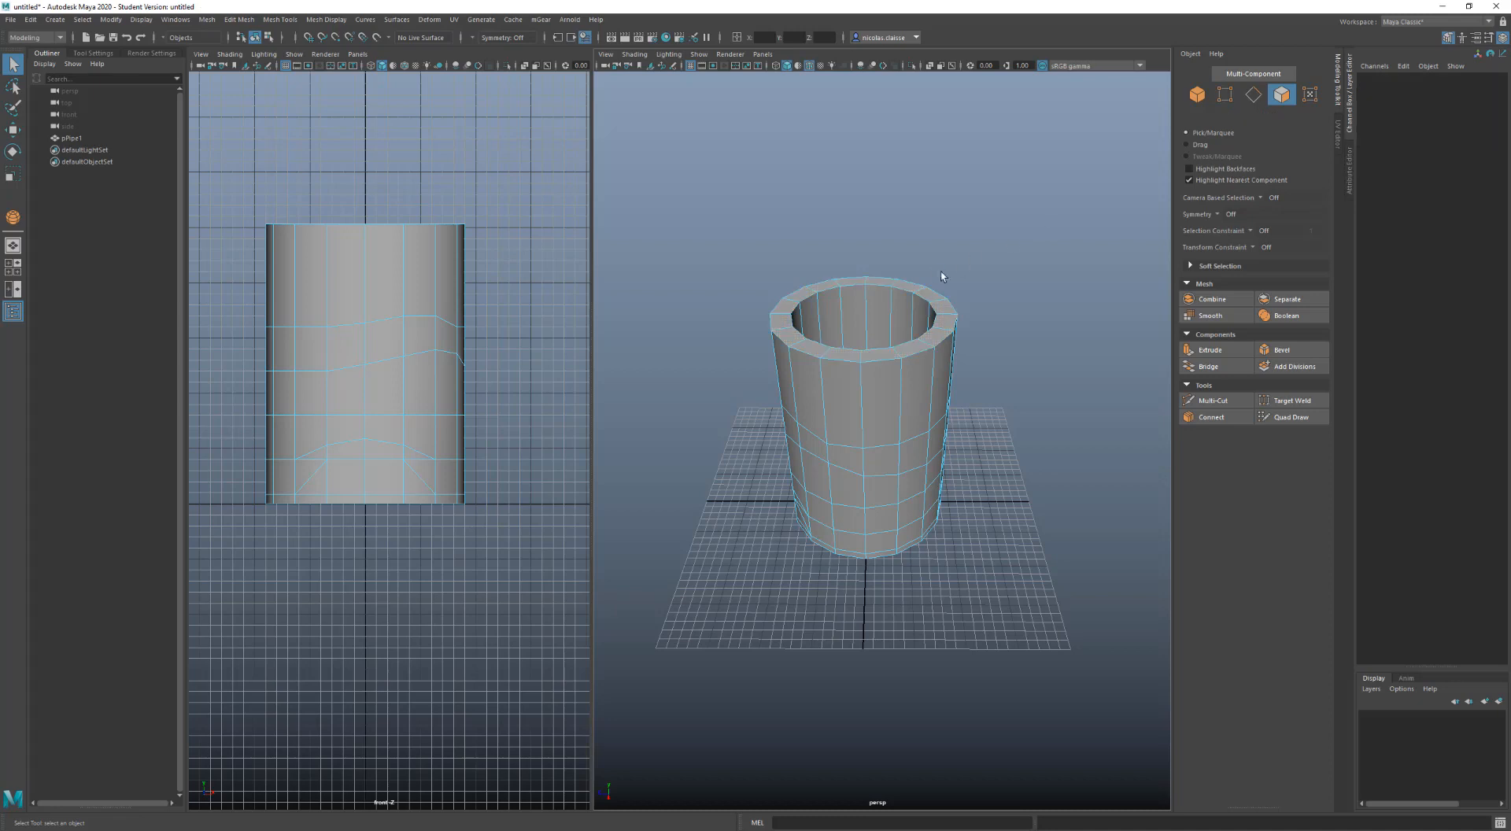
Select the face loop on the pipe's top rim and move it straight down to a height of about 19.3
left_click(871, 360)
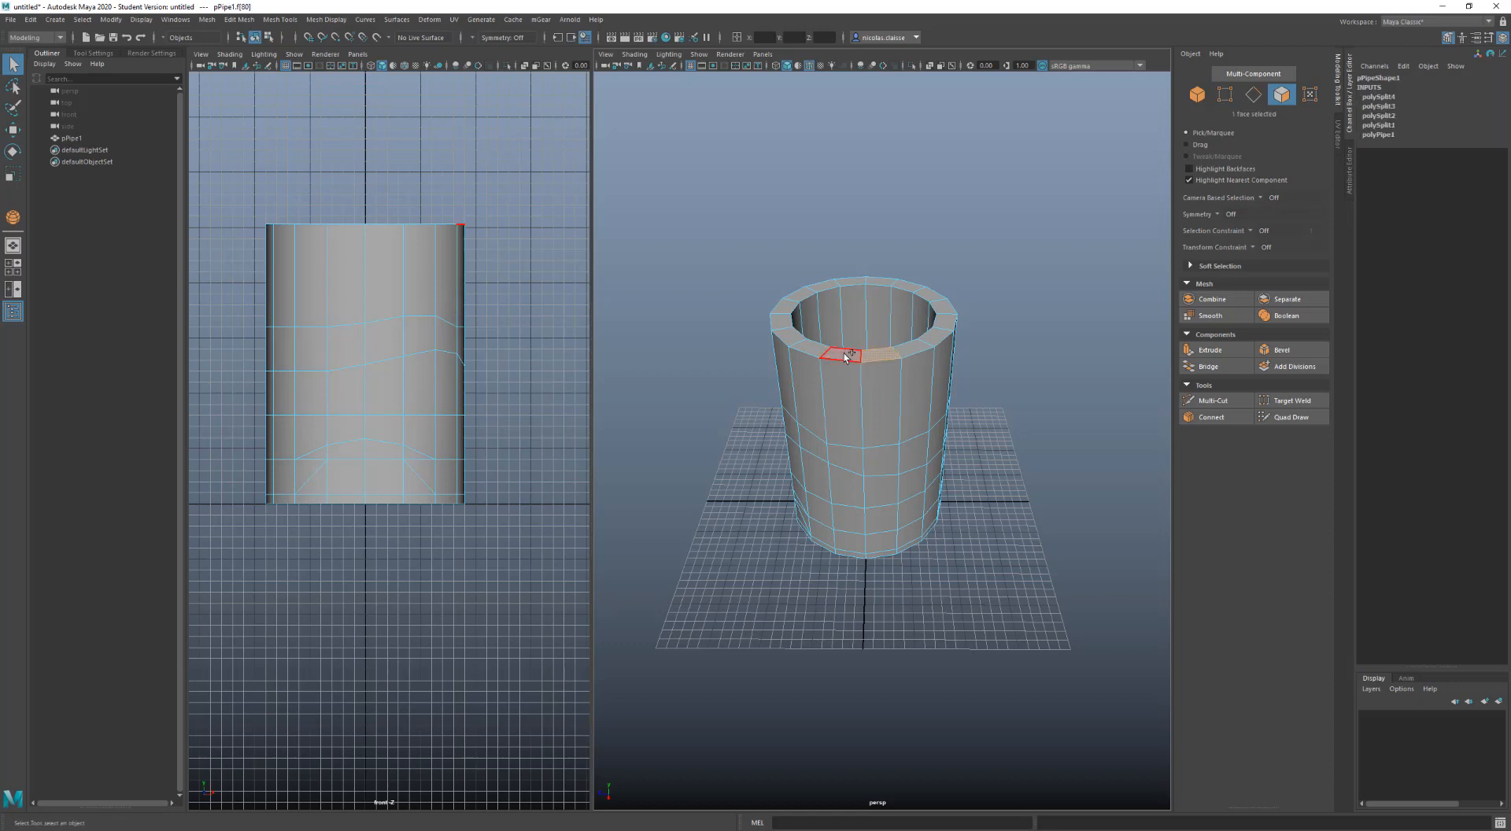
double_click(845, 357, "shift")
key("w")
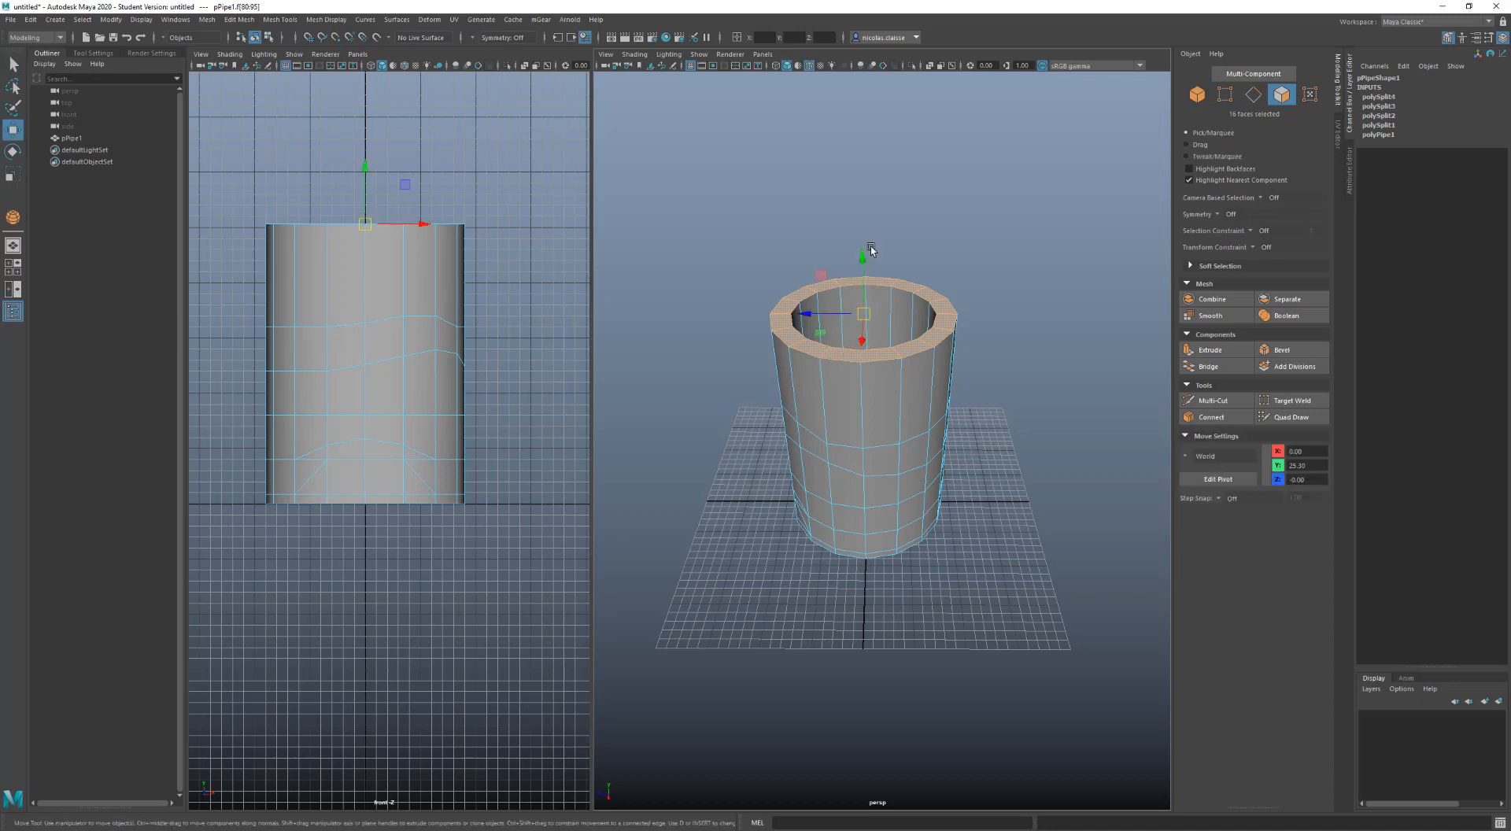
left_click_drag(864, 257, 862, 320)
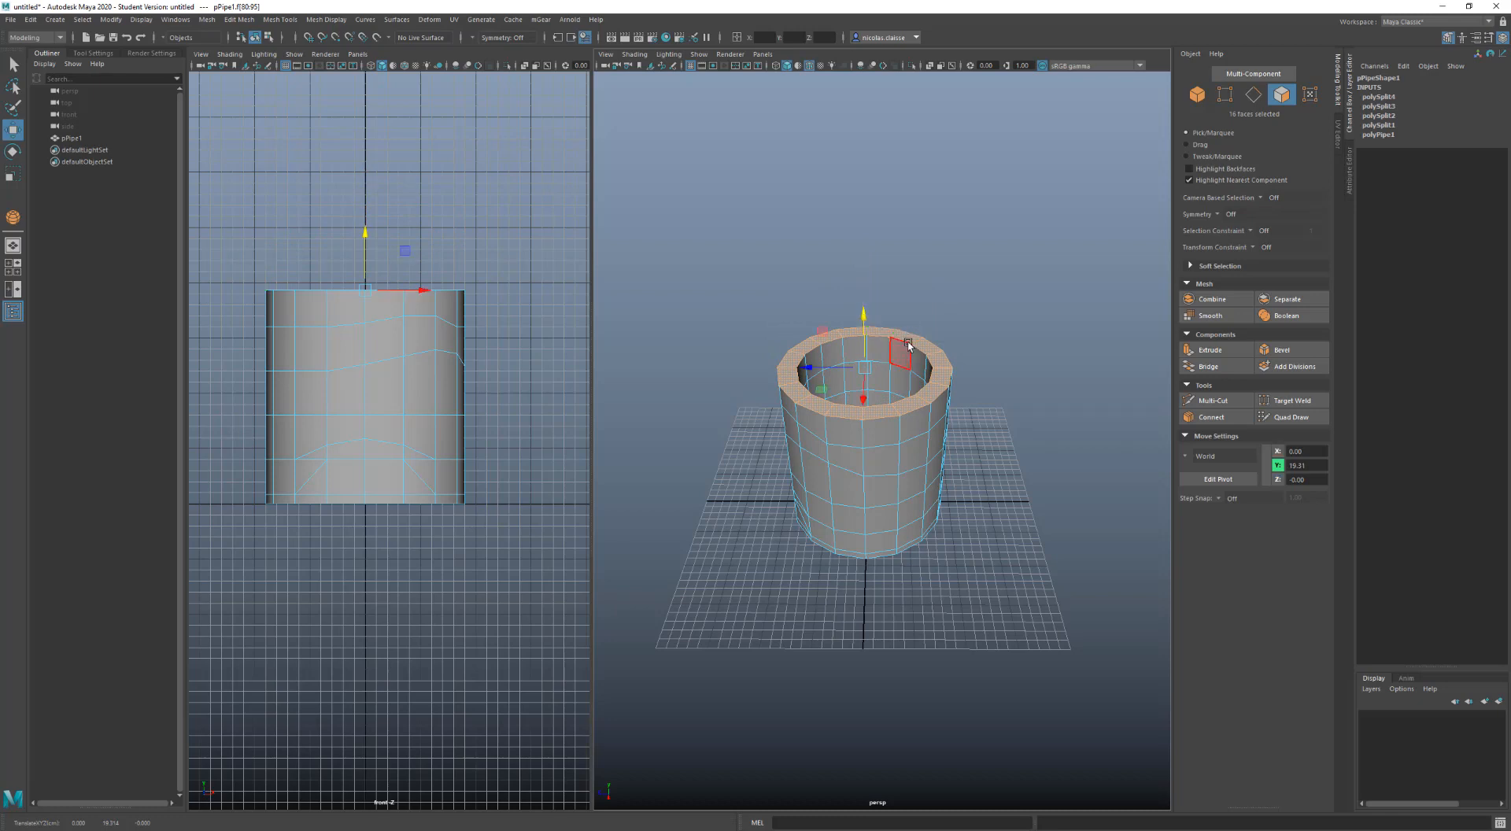
Extrude the top rim faces with a thickness of 1.8 and an offset of 0.8
right_click_drag(910, 342, 911, 378, "shift")
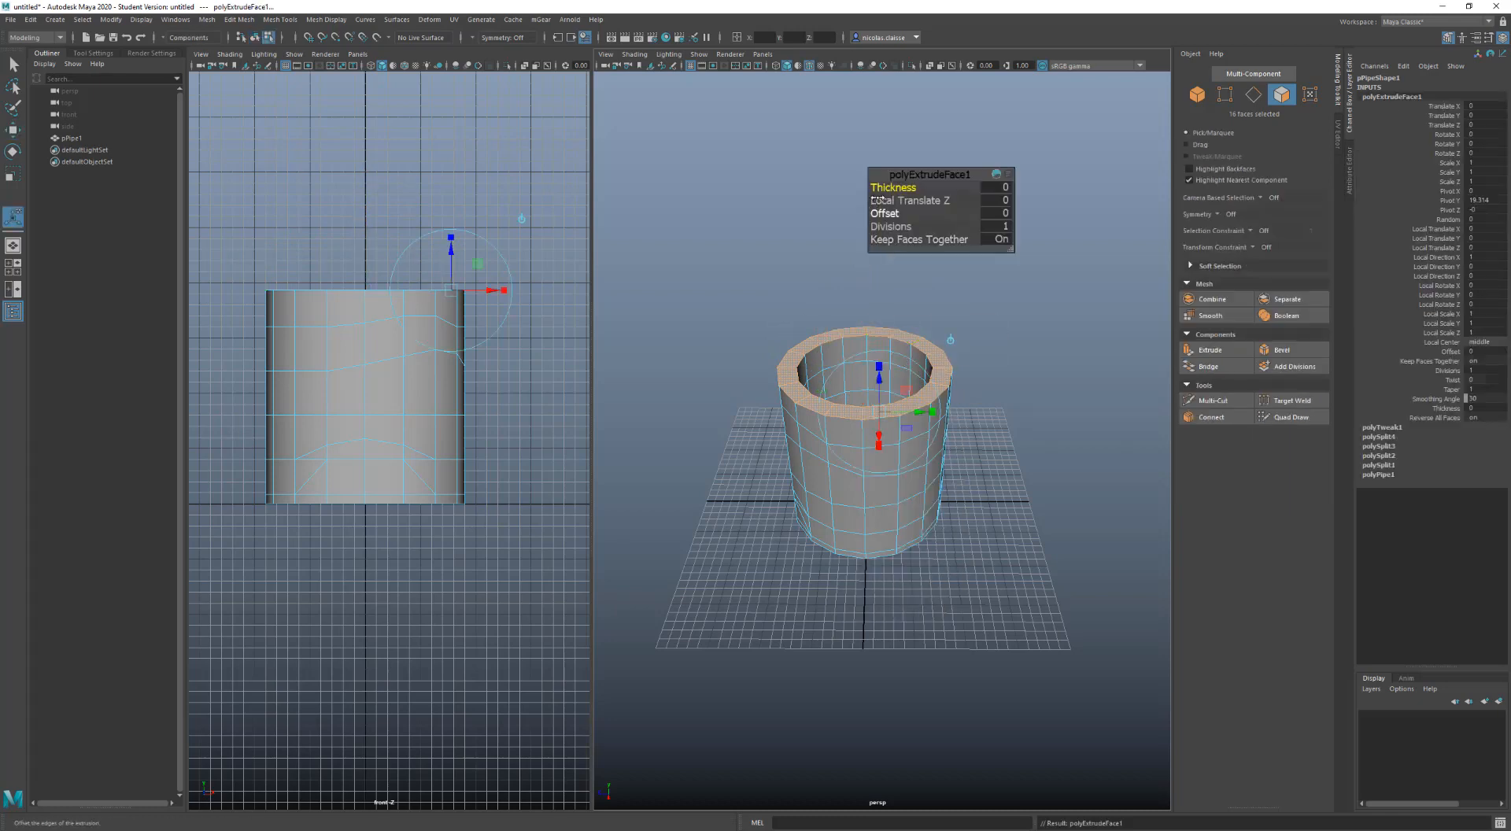
mouse_move(882, 190)
left_mouse_down()
mouse_move(917, 189)
mouse_move(869, 212)
mouse_move(886, 214)
left_mouse_up()
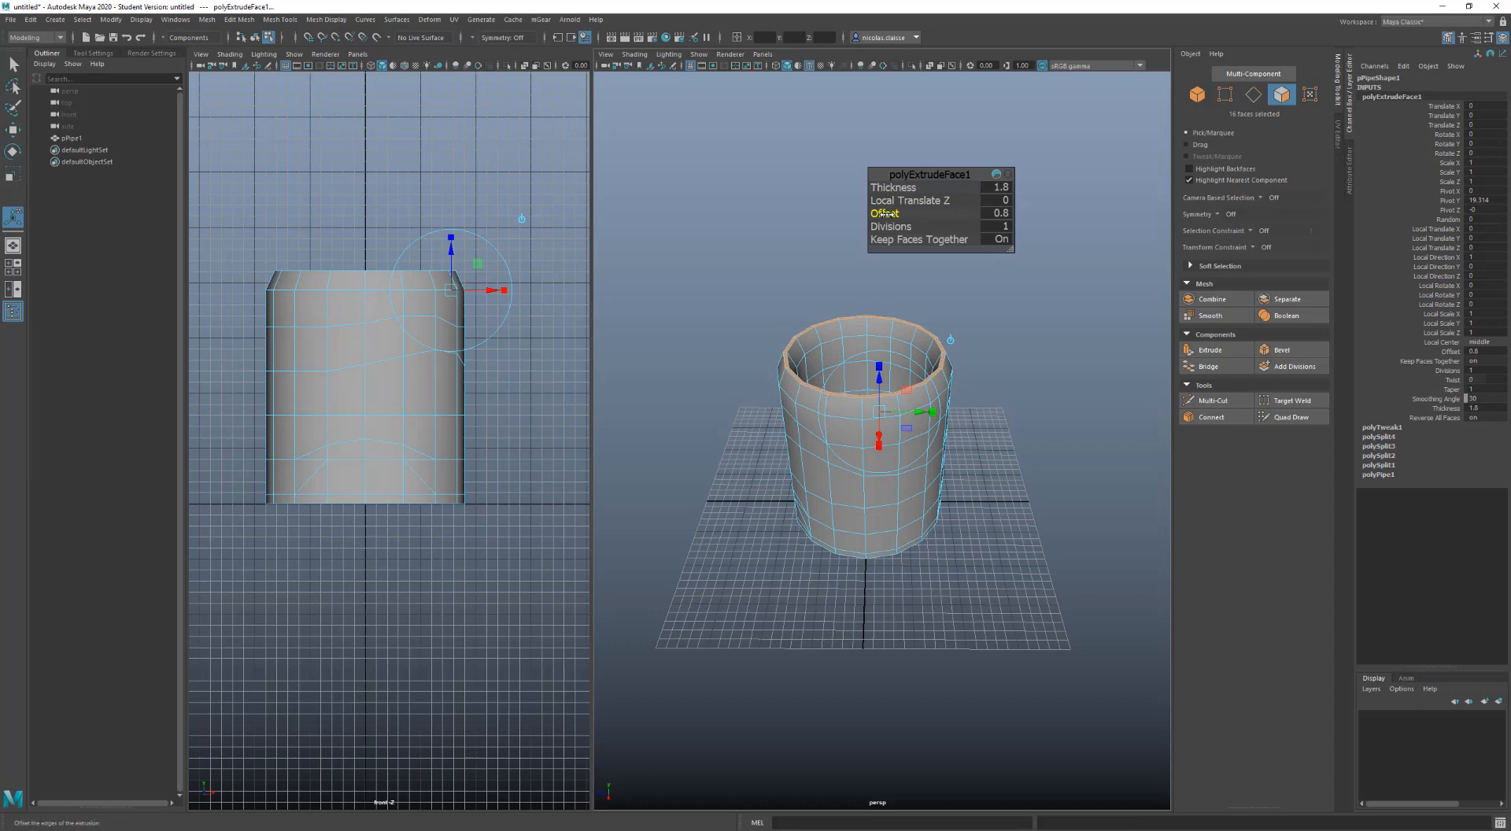
key("q")
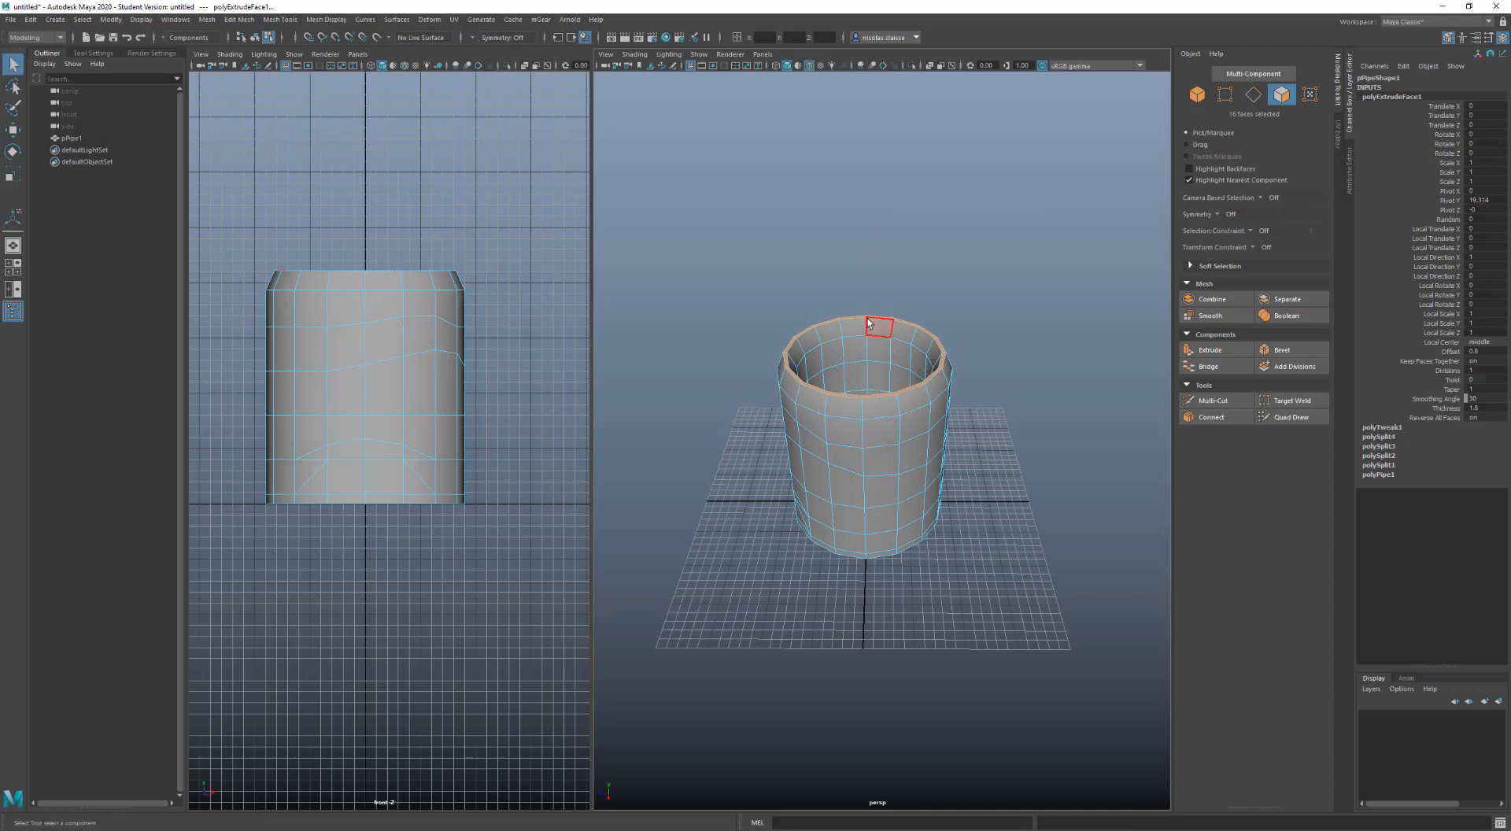
Undo the extrusion of the pipe's top rim
key("ctrl+z")
key("ctrl+z")
key("ctrl+z")
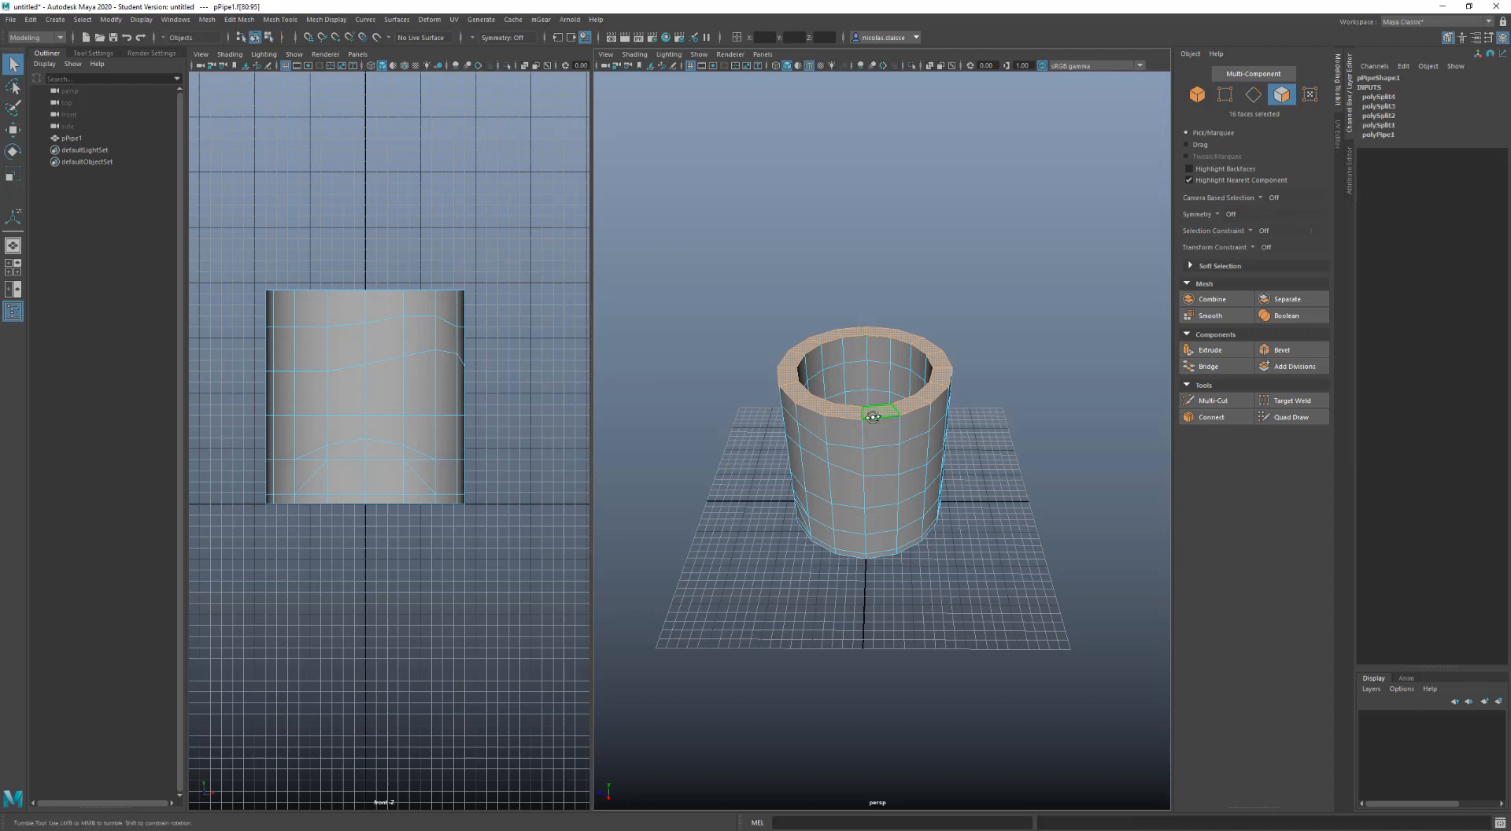
Select each of the two uneven horizontal edge loops below the rim in edge mode and flatten them by scaling vertically
left_click_drag(879, 402, 848, 388, "alt")
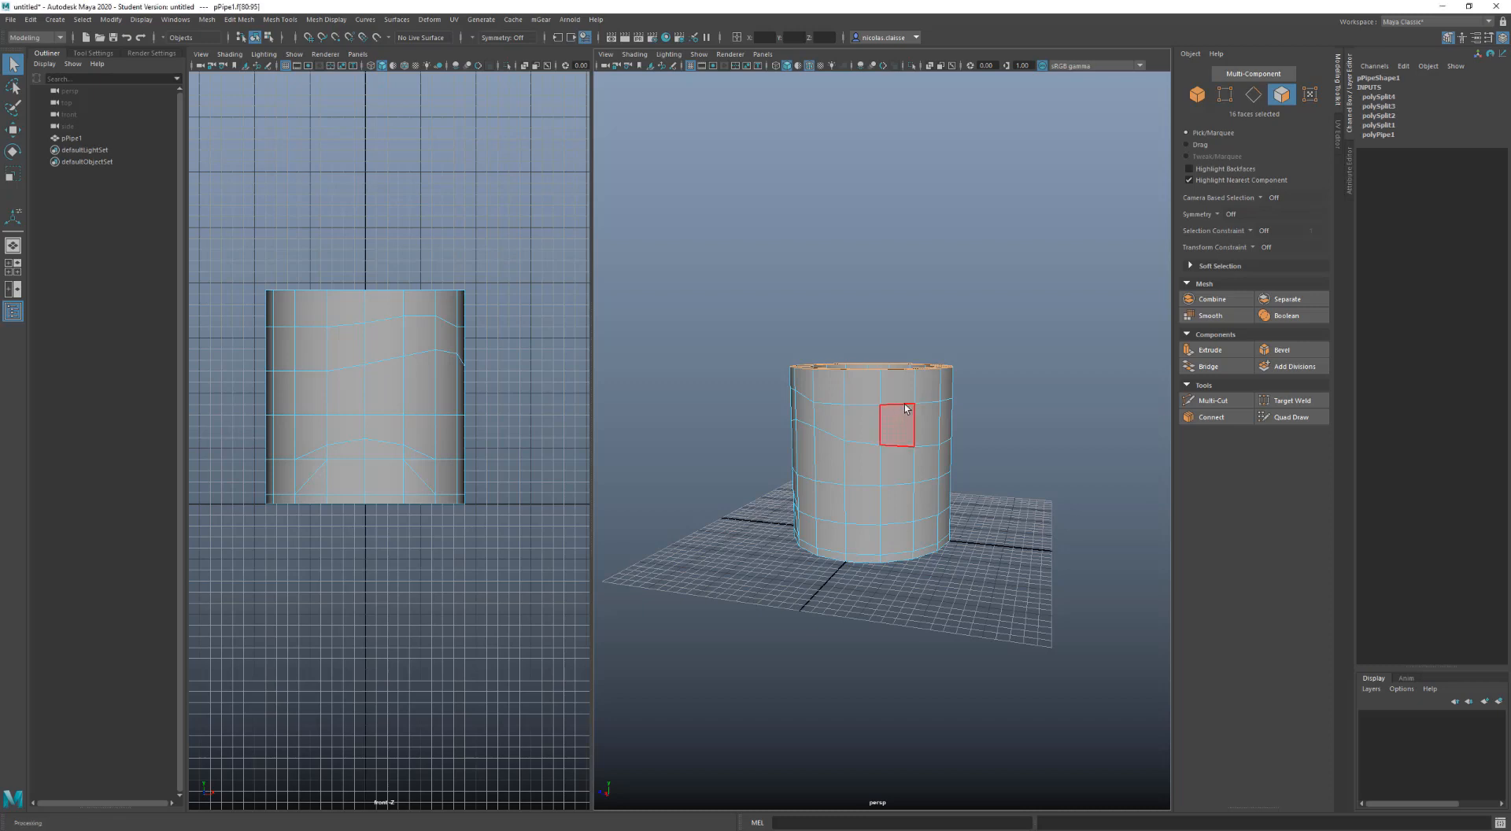
right_click_drag(897, 410, 905, 366)
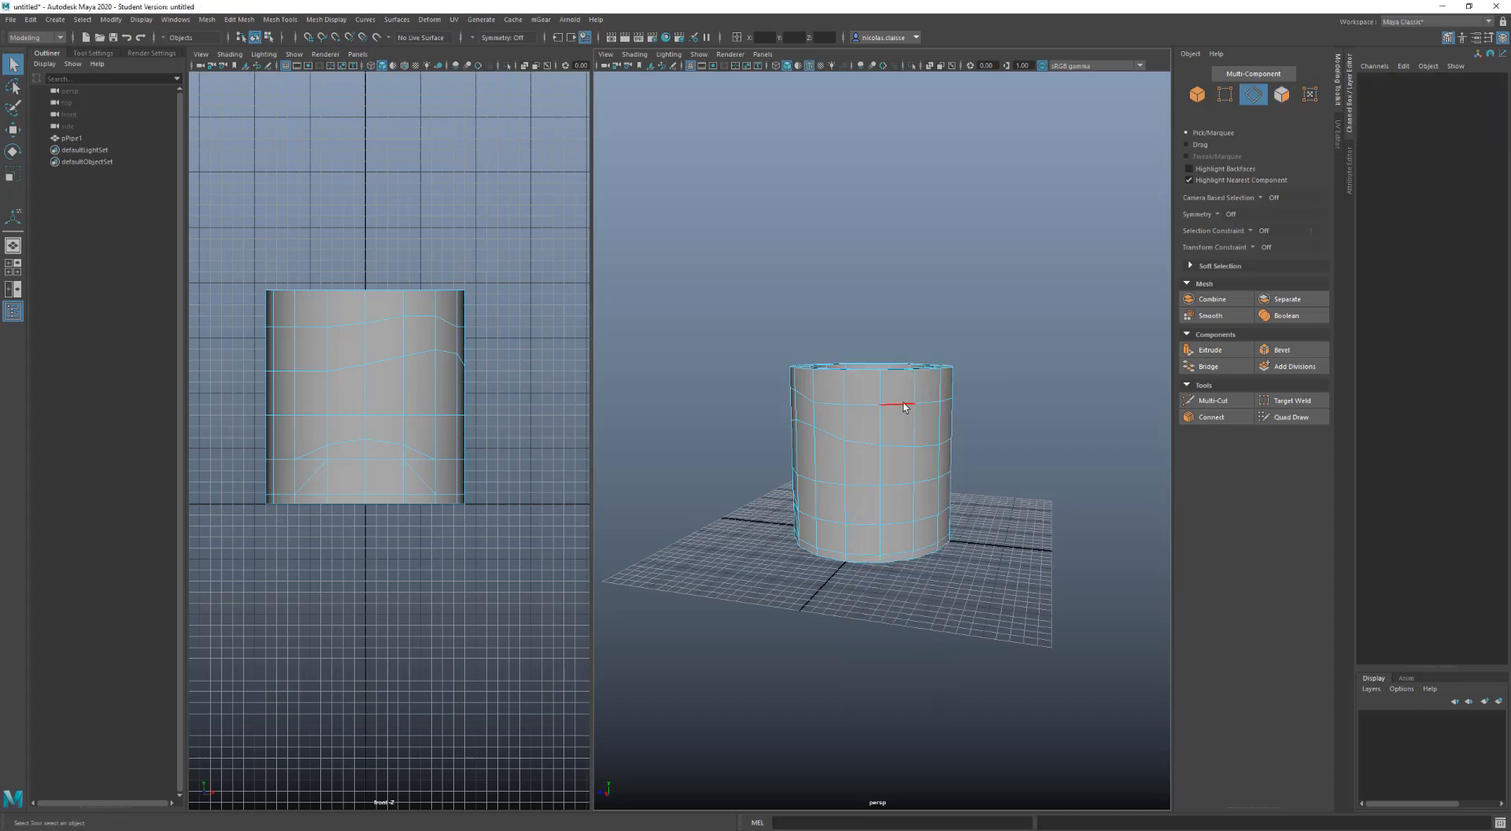
double_click(897, 404)
key("r")
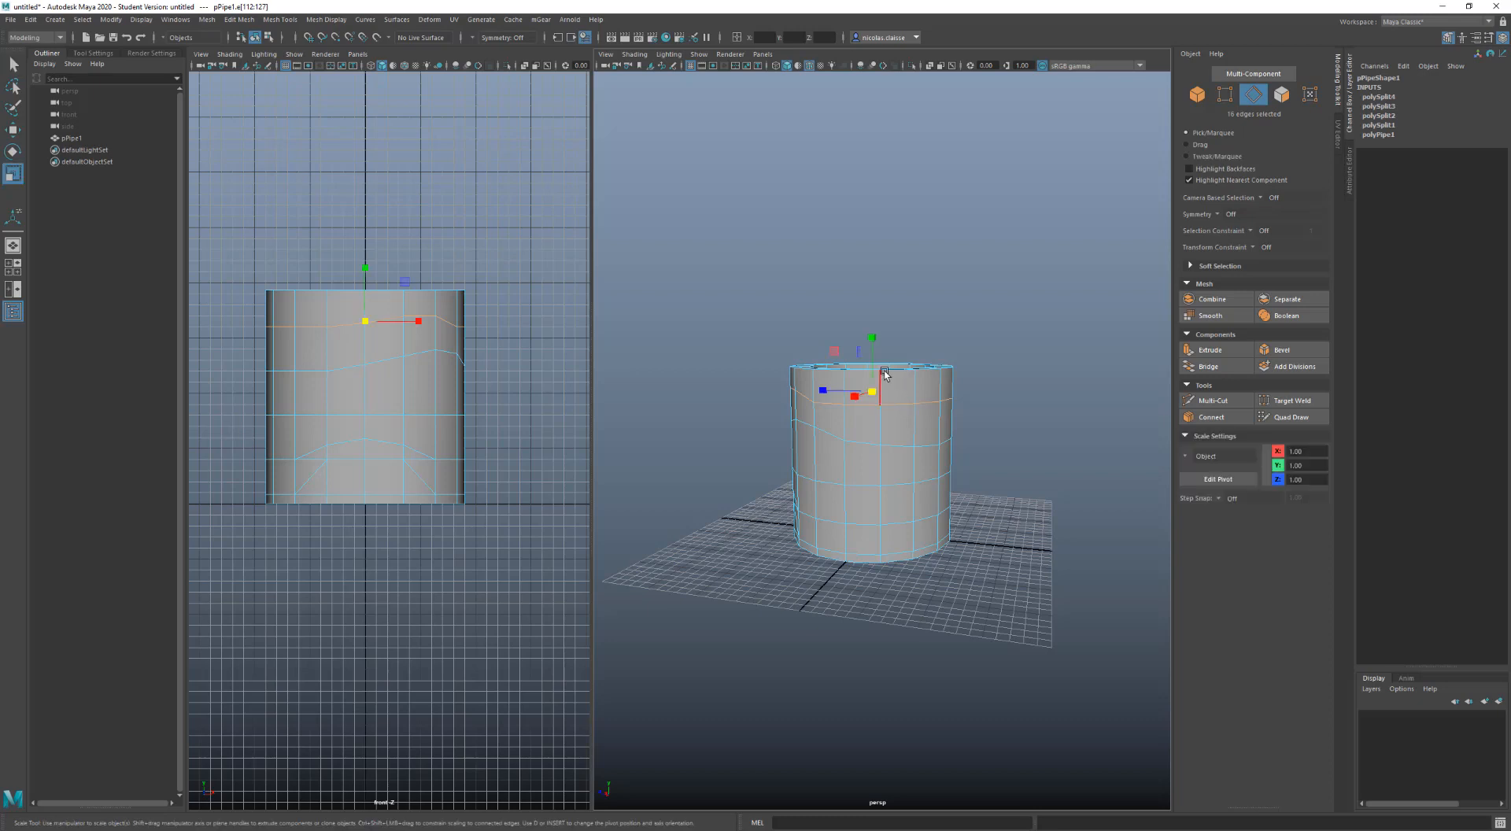
left_click_drag(870, 341, 861, 447)
double_click(864, 445)
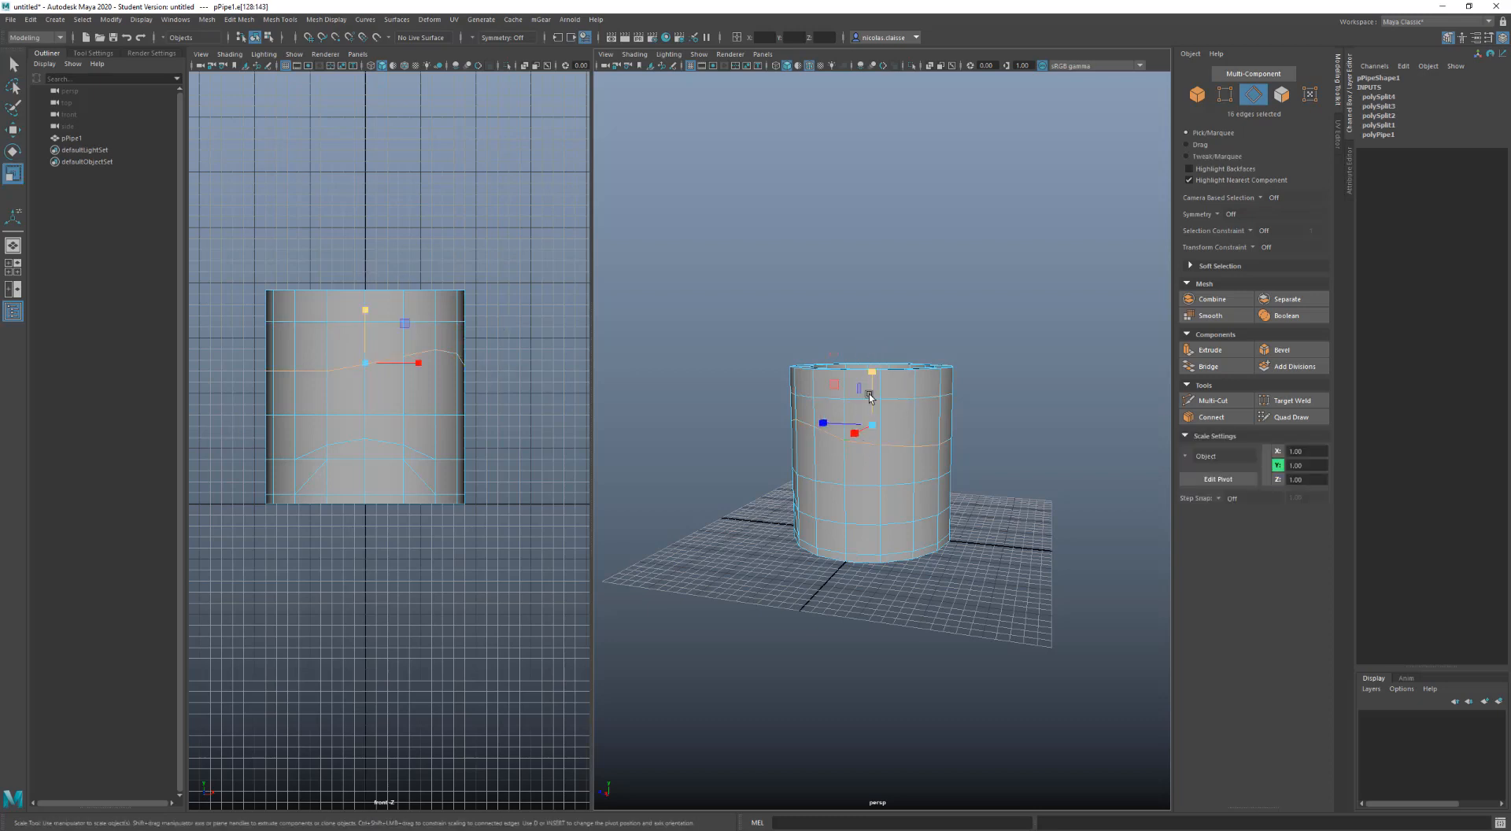
left_click_drag(871, 370, 923, 511)
Delete only the curved run of edges near the pipe's base and switch to vertex selection to inspect the remaining vertices
double_click(874, 529)
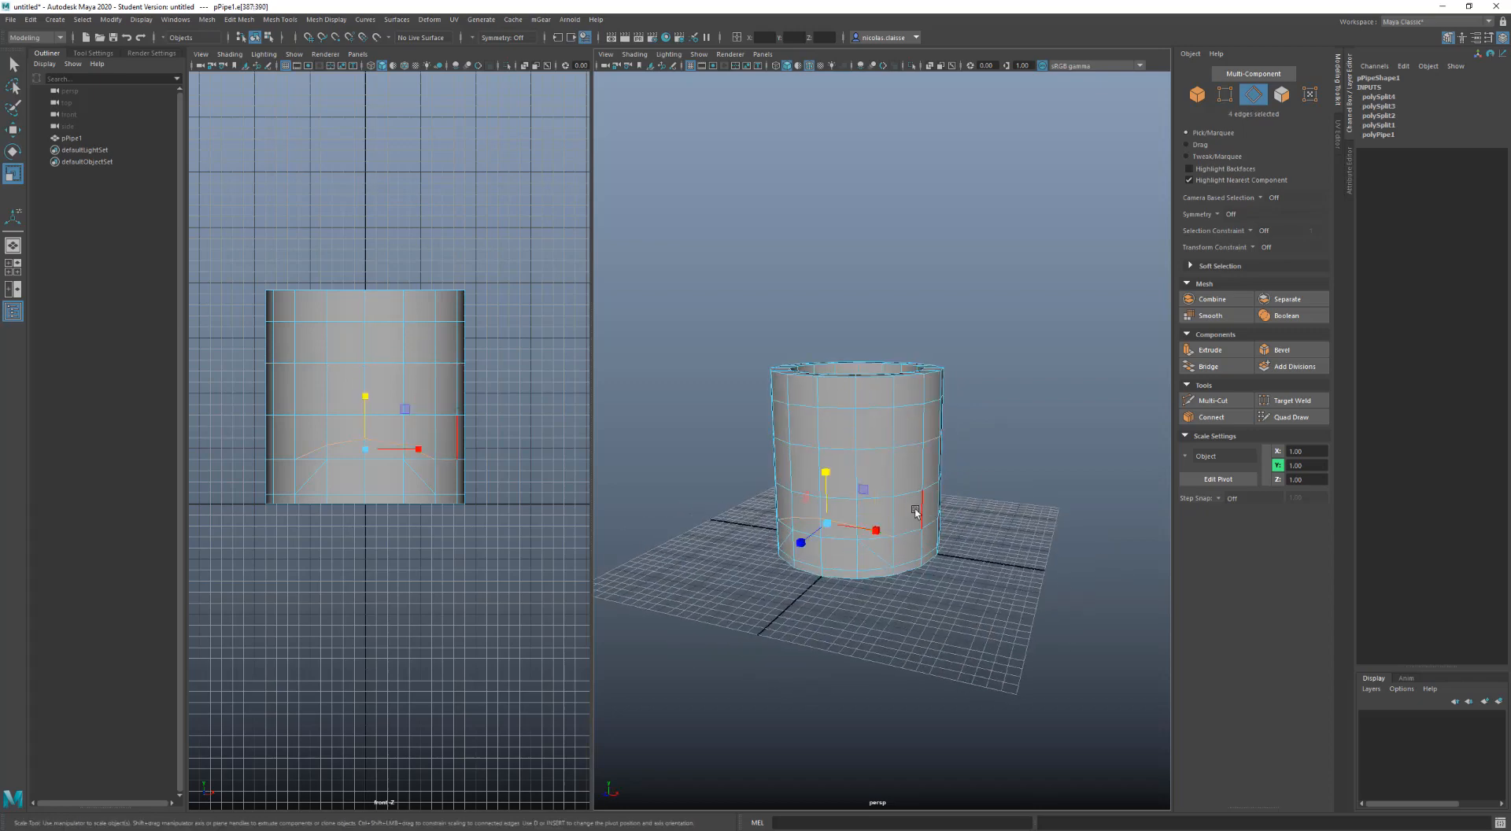
scroll(913, 496, "up", 5)
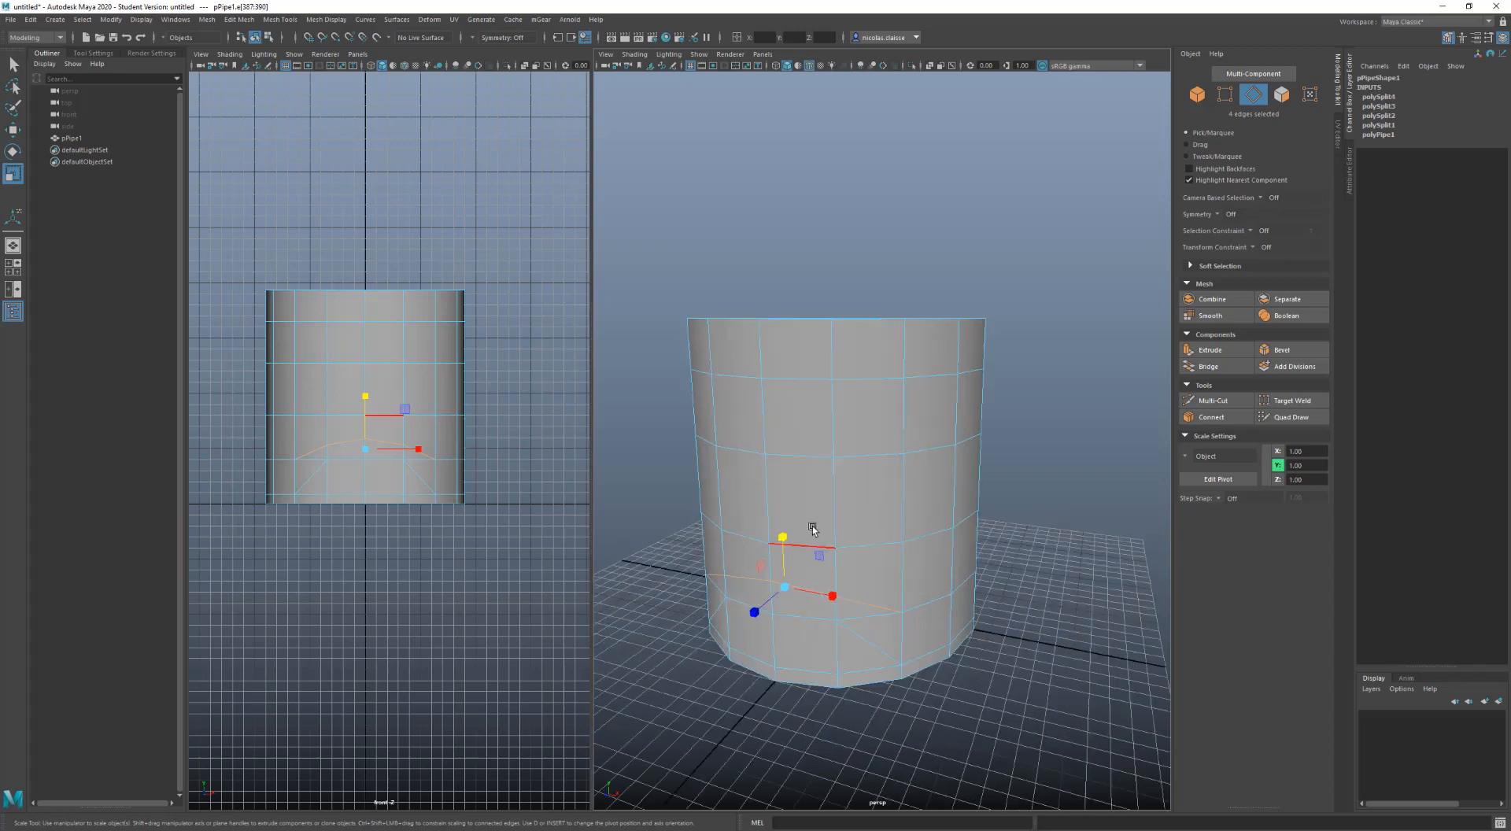
middle_click_drag(825, 513, 882, 432, "alt")
left_click_drag(880, 440, 880, 455, "alt")
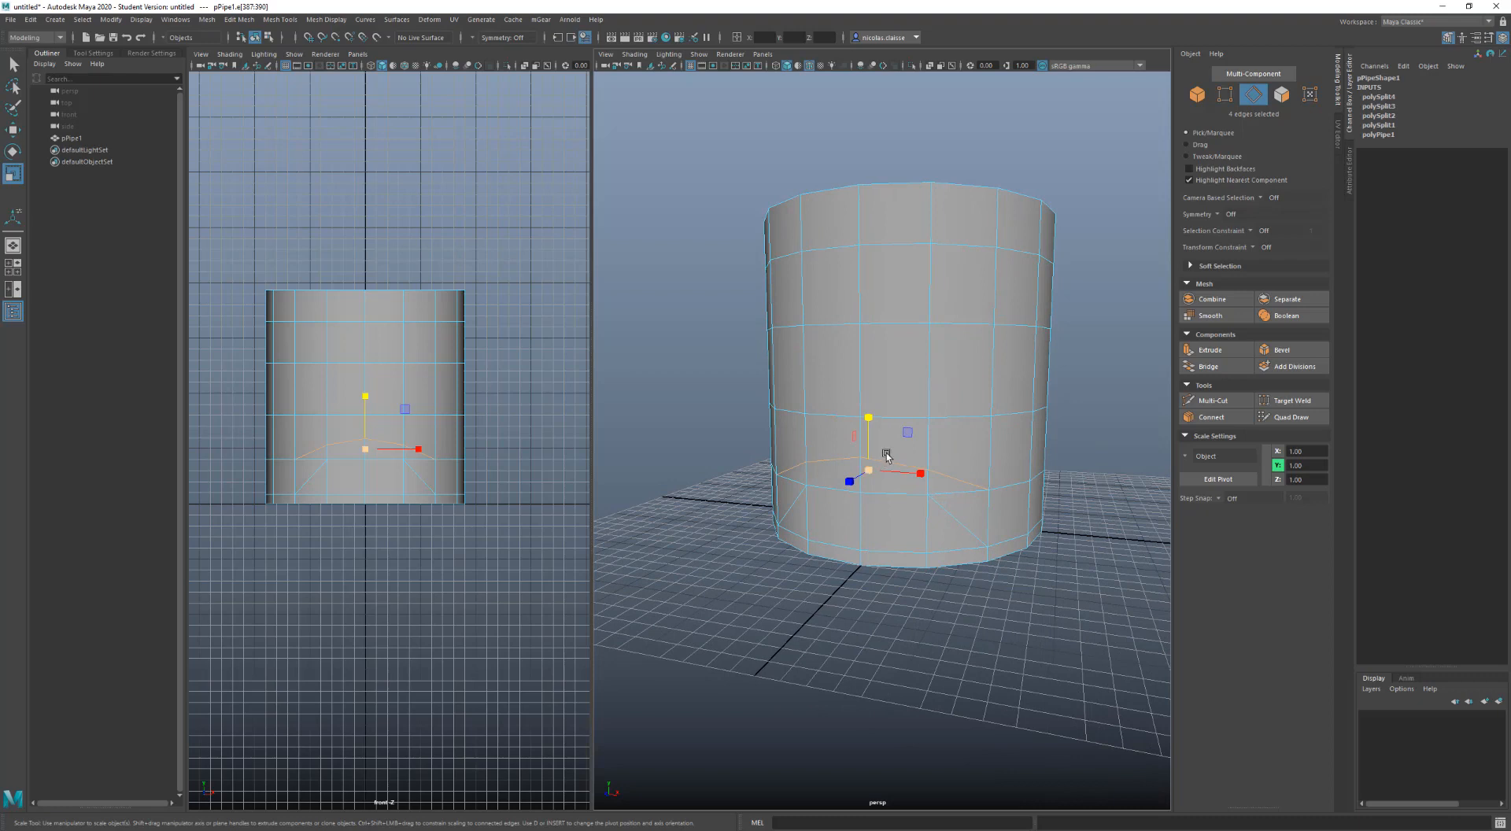
key("Delete")
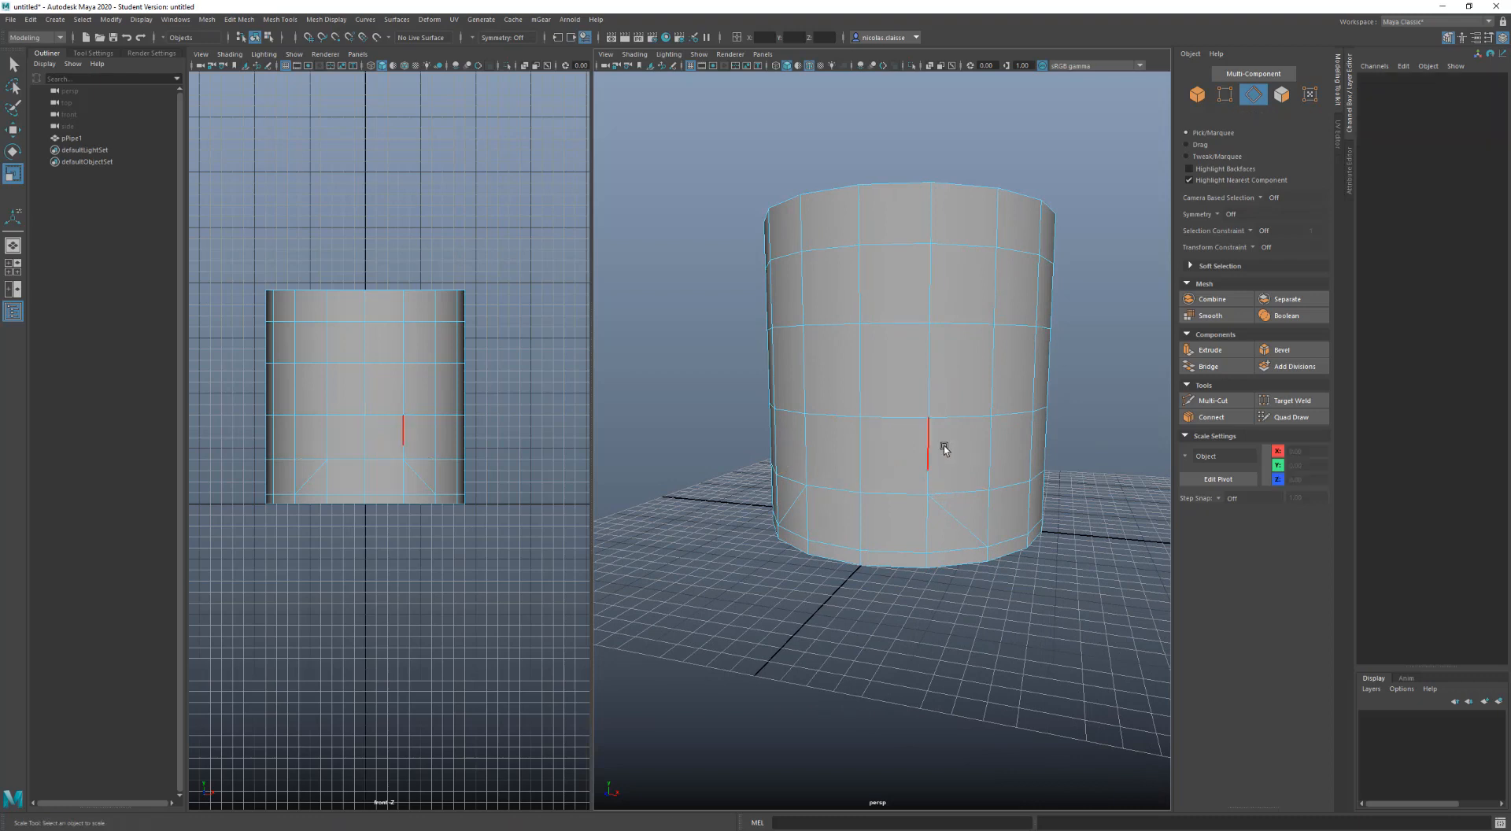
right_click_drag(932, 451, 891, 454)
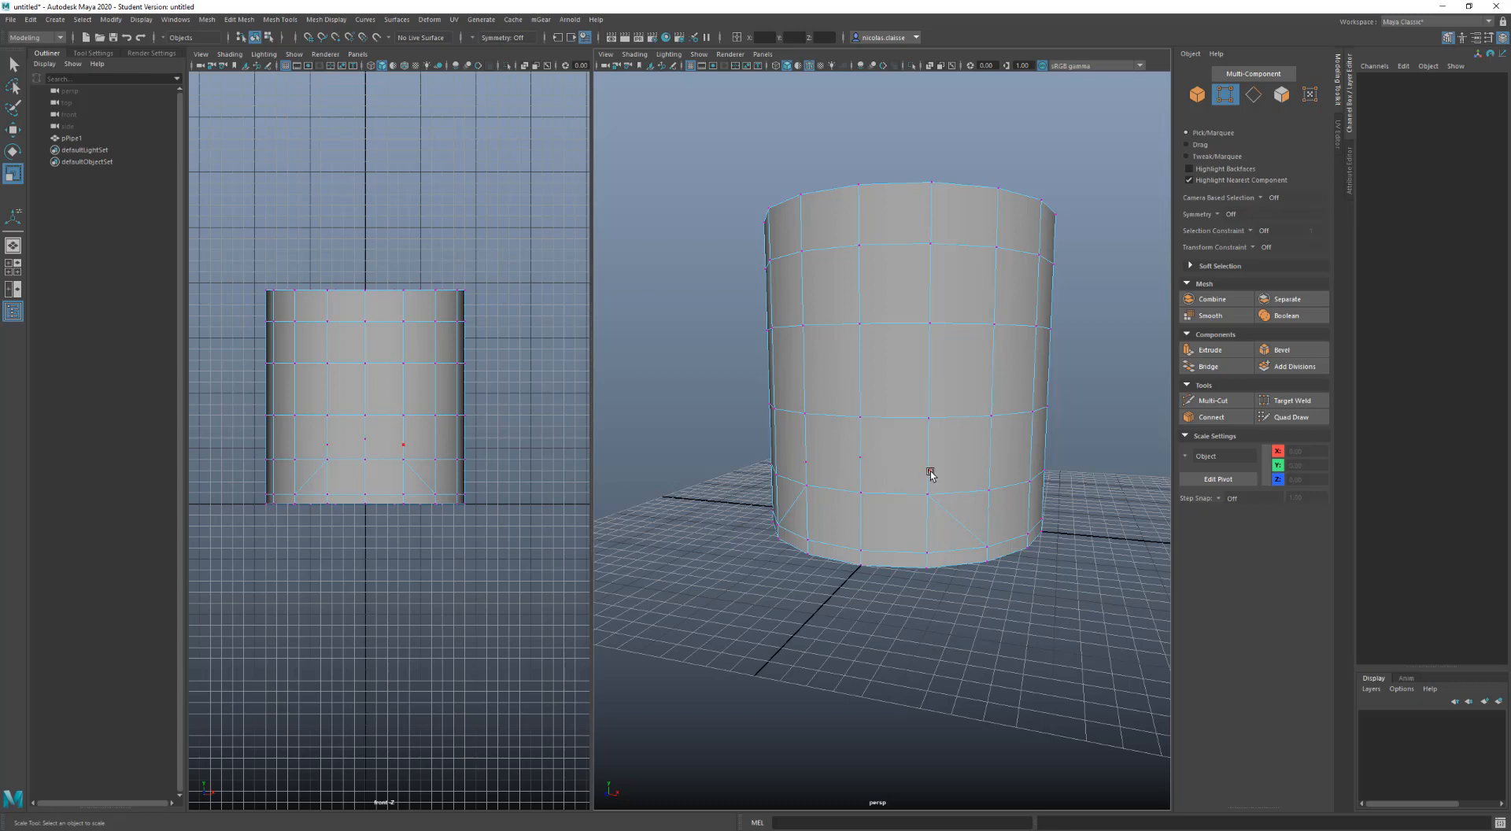
Undo the plain edge deletion, delete the curved run of edges together with its vertices, and switch to vertex selection to check
key("ctrl+z")
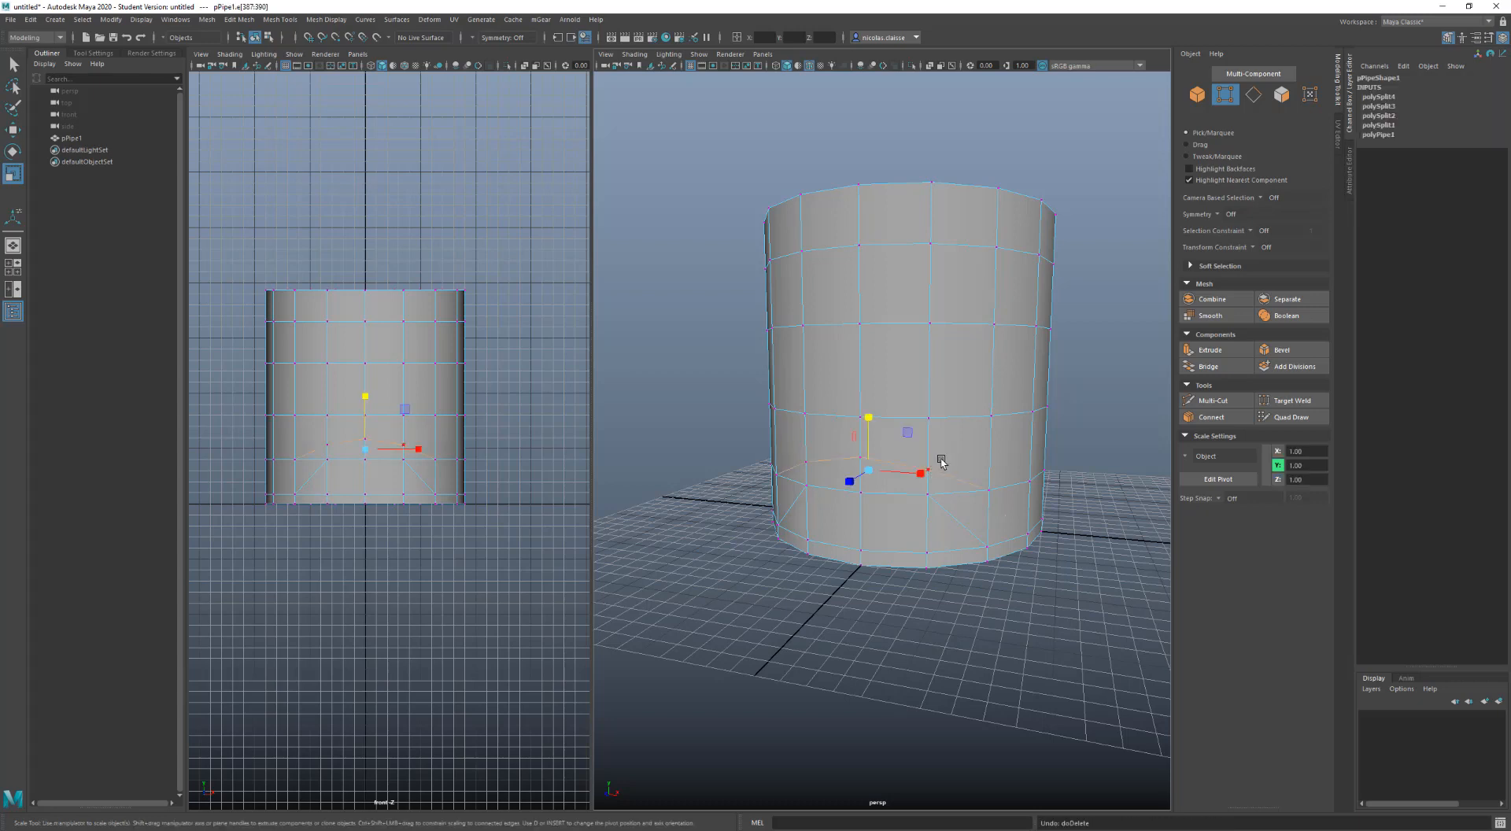
right_click_drag(942, 462, 954, 431)
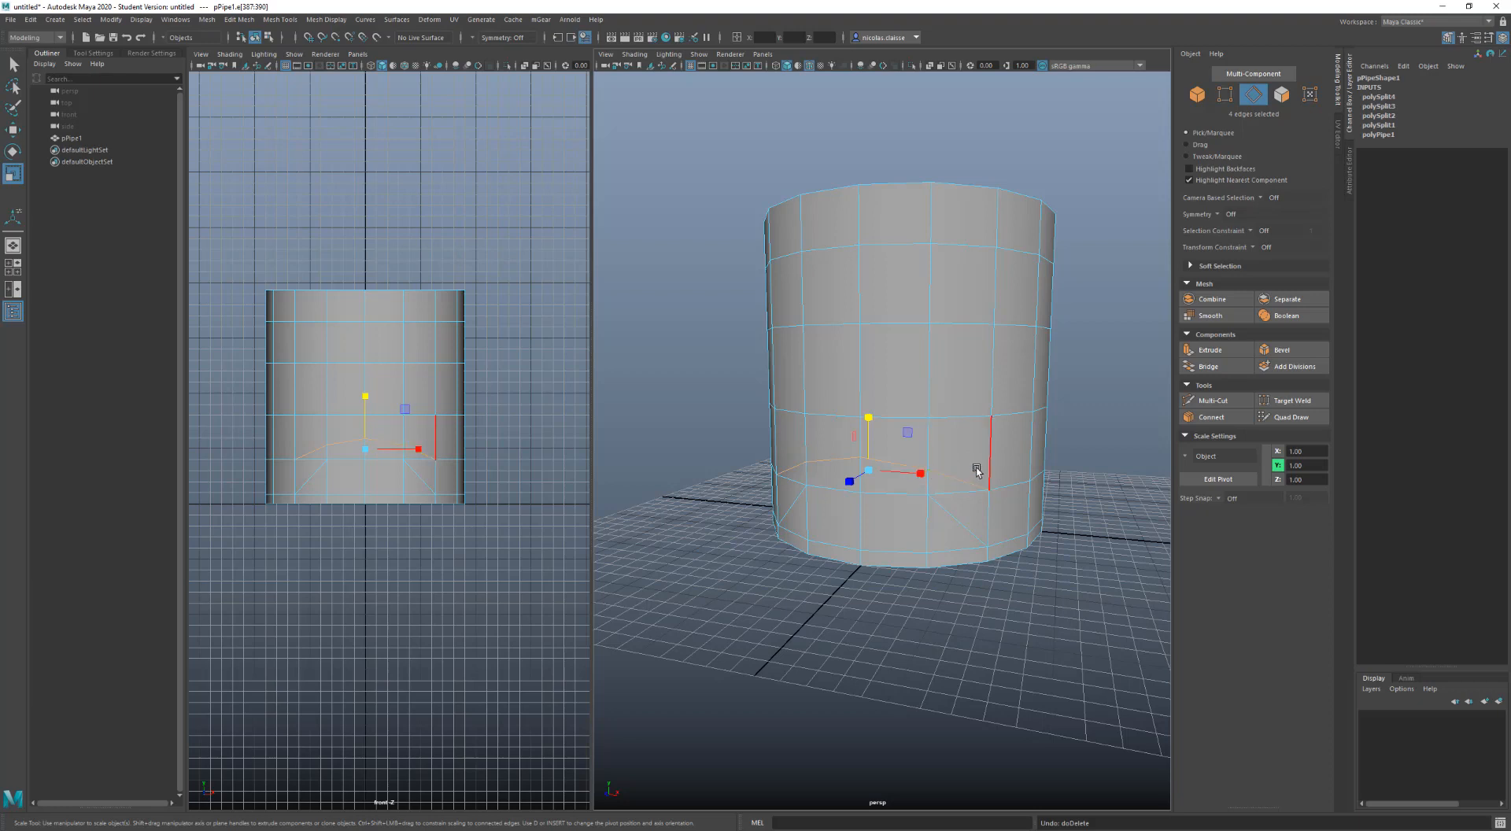
key("Delete")
key("w")
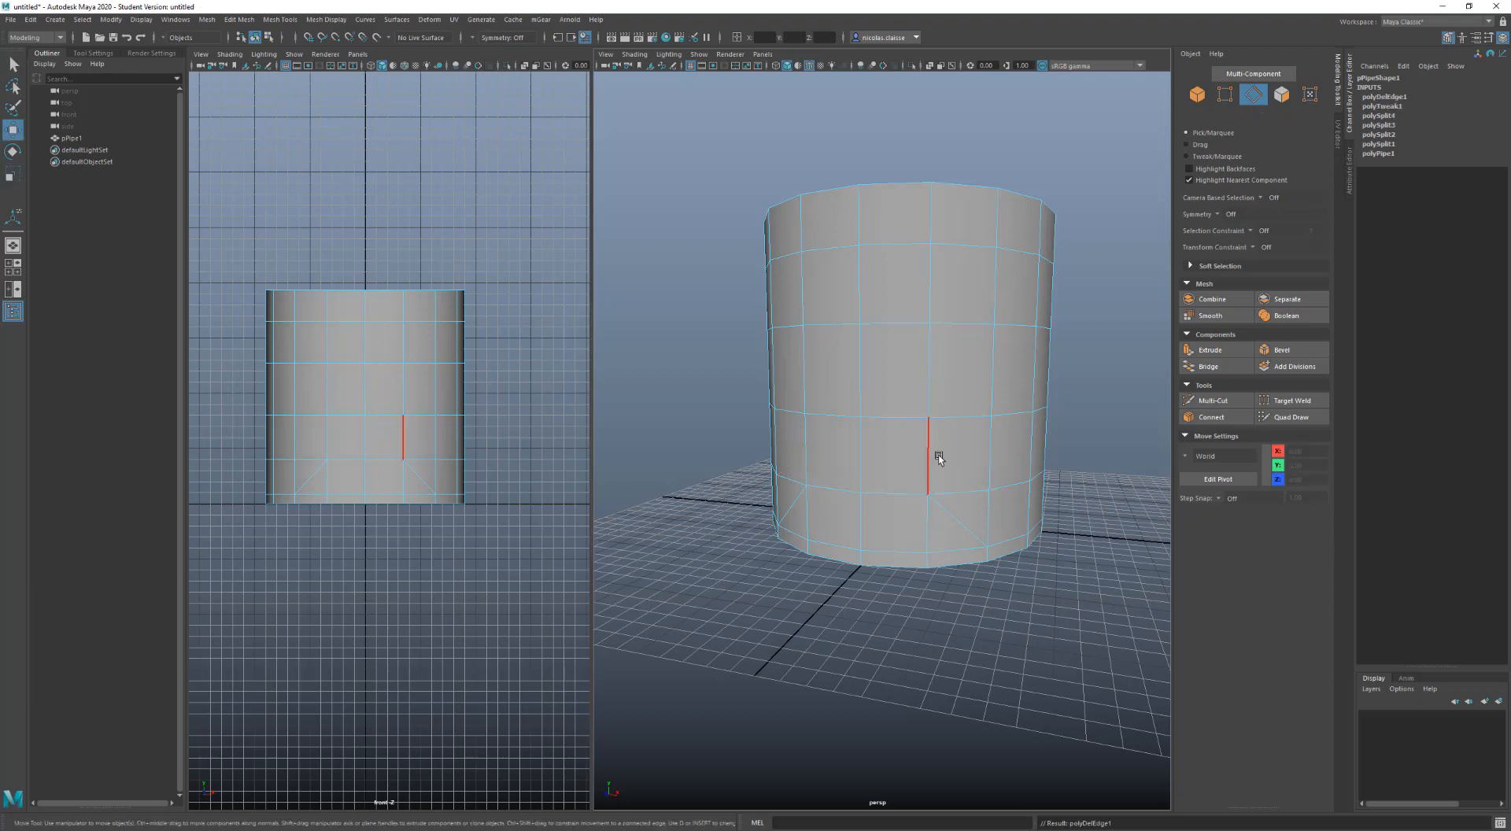
right_click(895, 457)
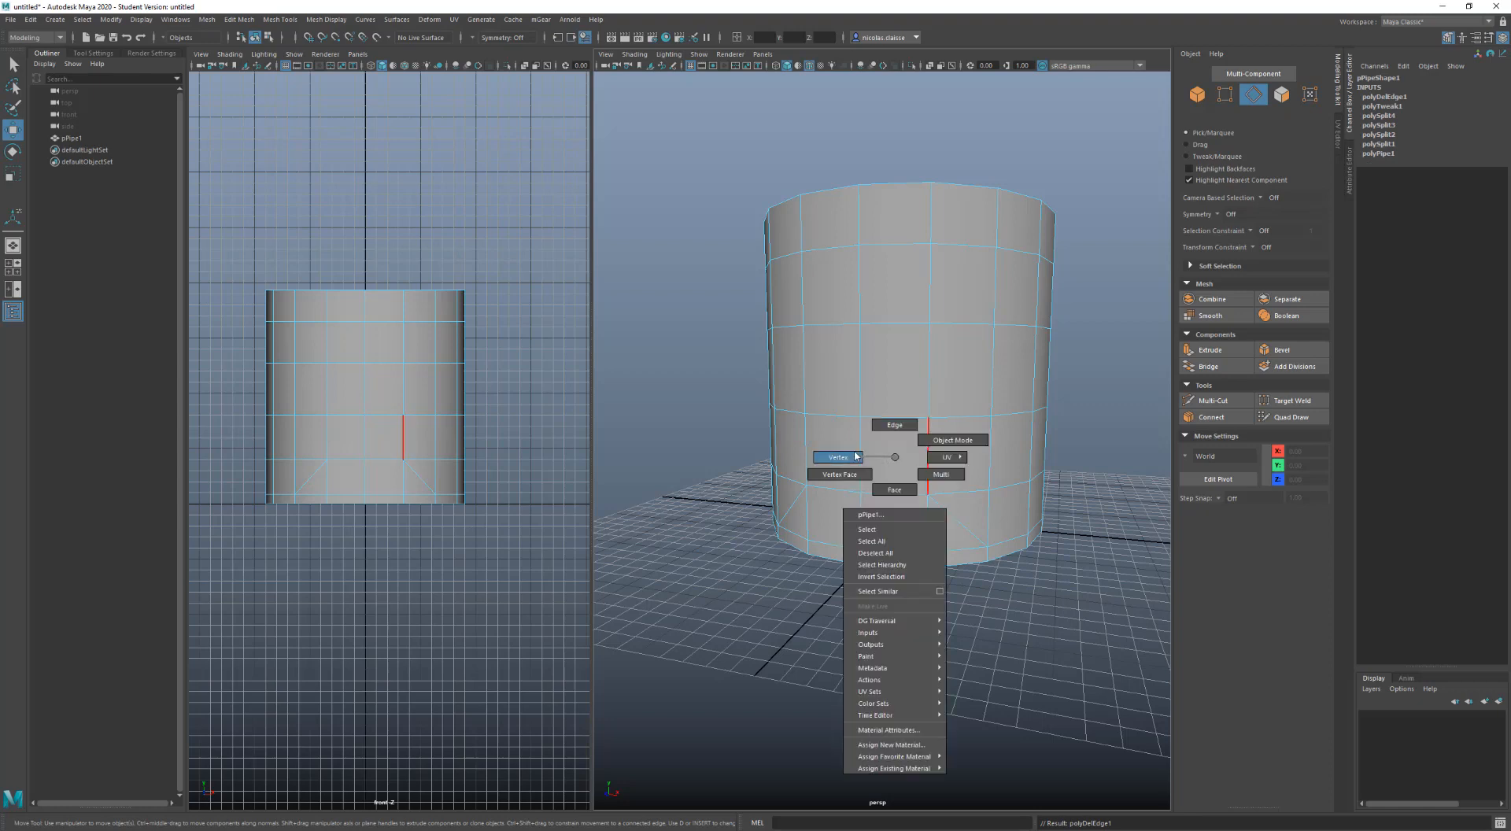
left_click(857, 458)
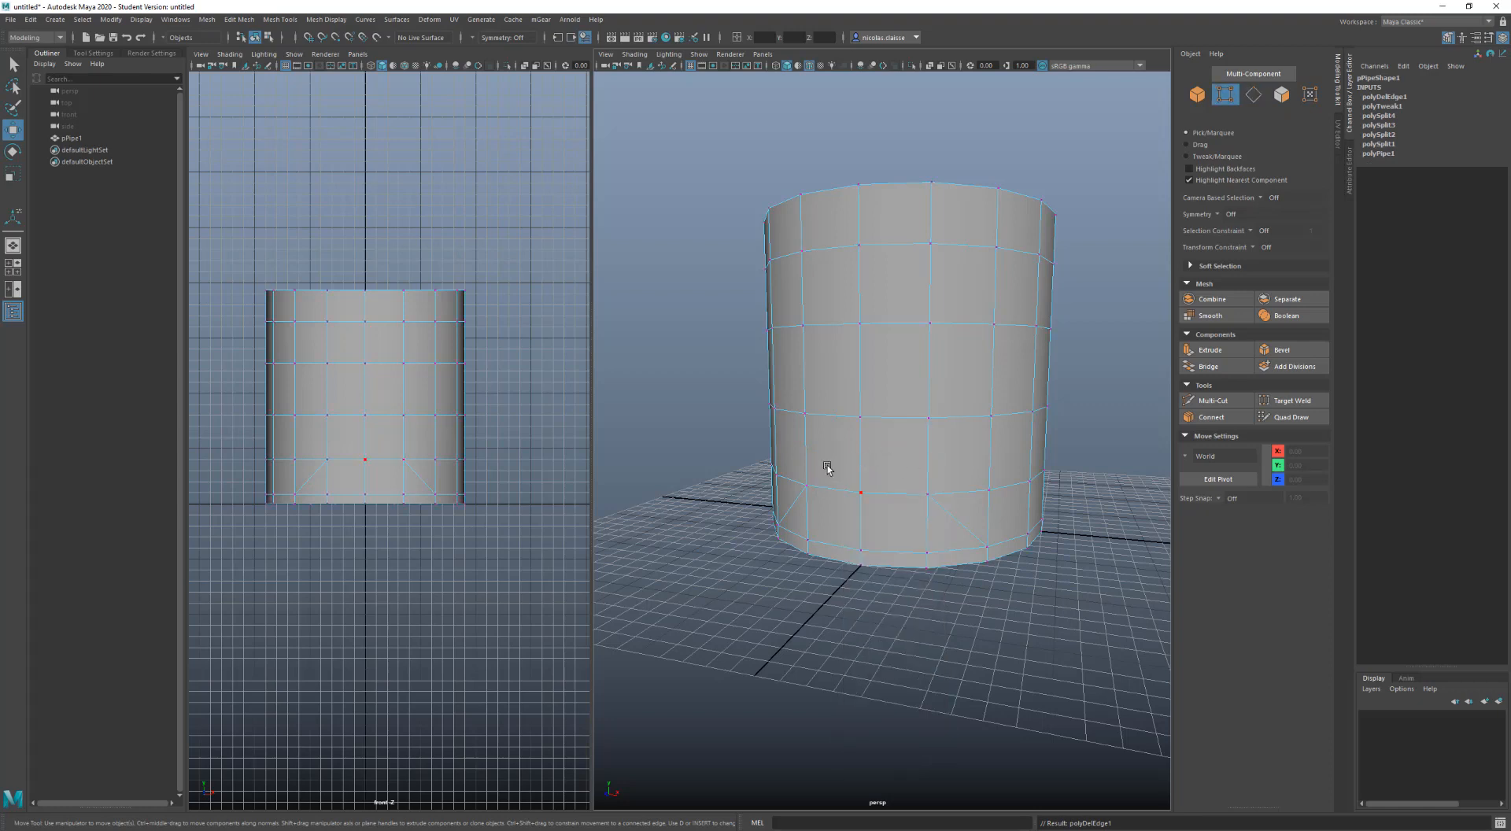
Switch to edge selection and delete the two diagonal edges near the pipe's base
right_click(961, 474)
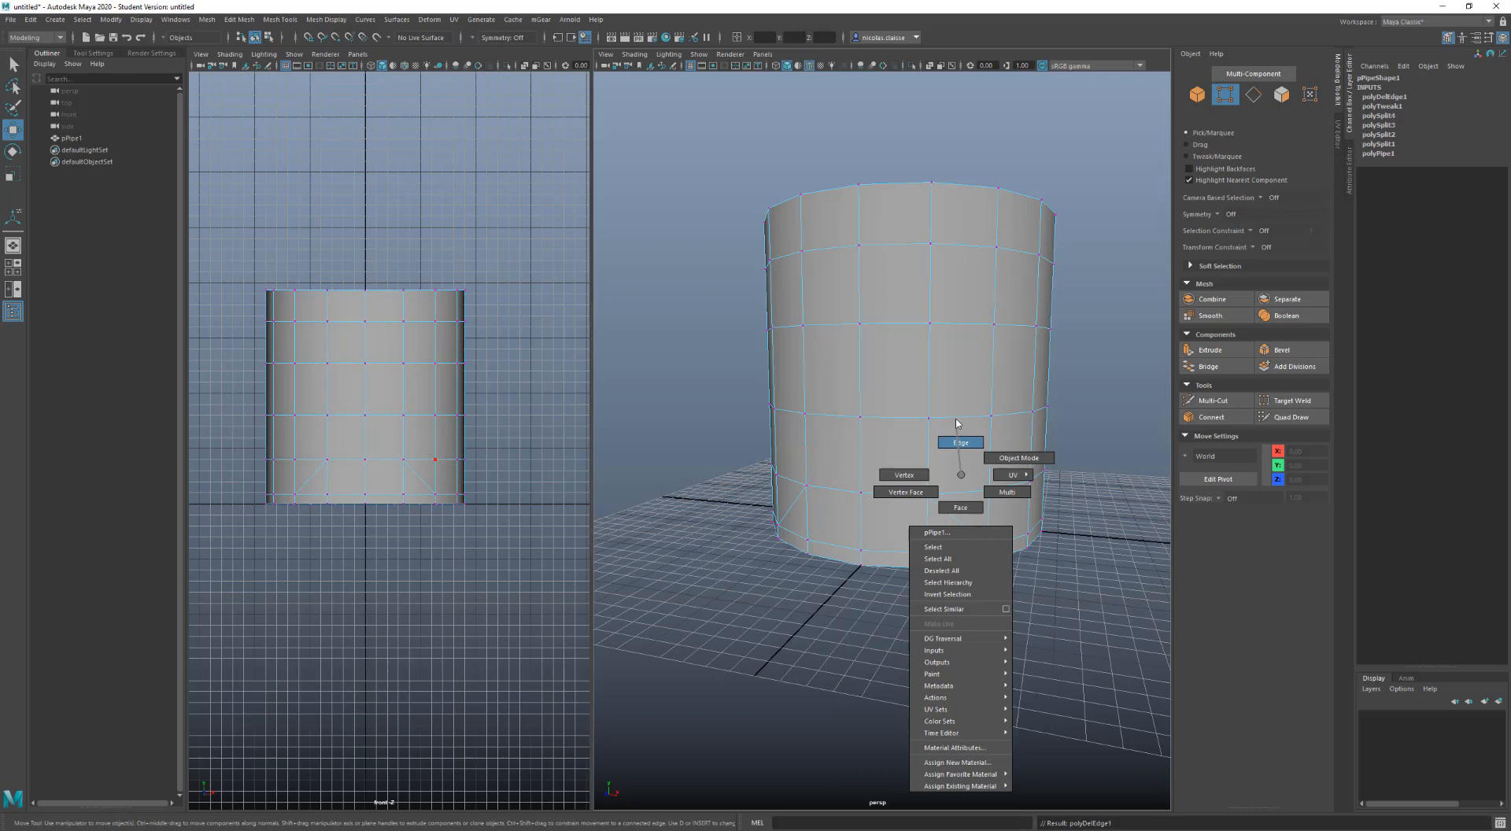
left_click(960, 443)
left_click(958, 512)
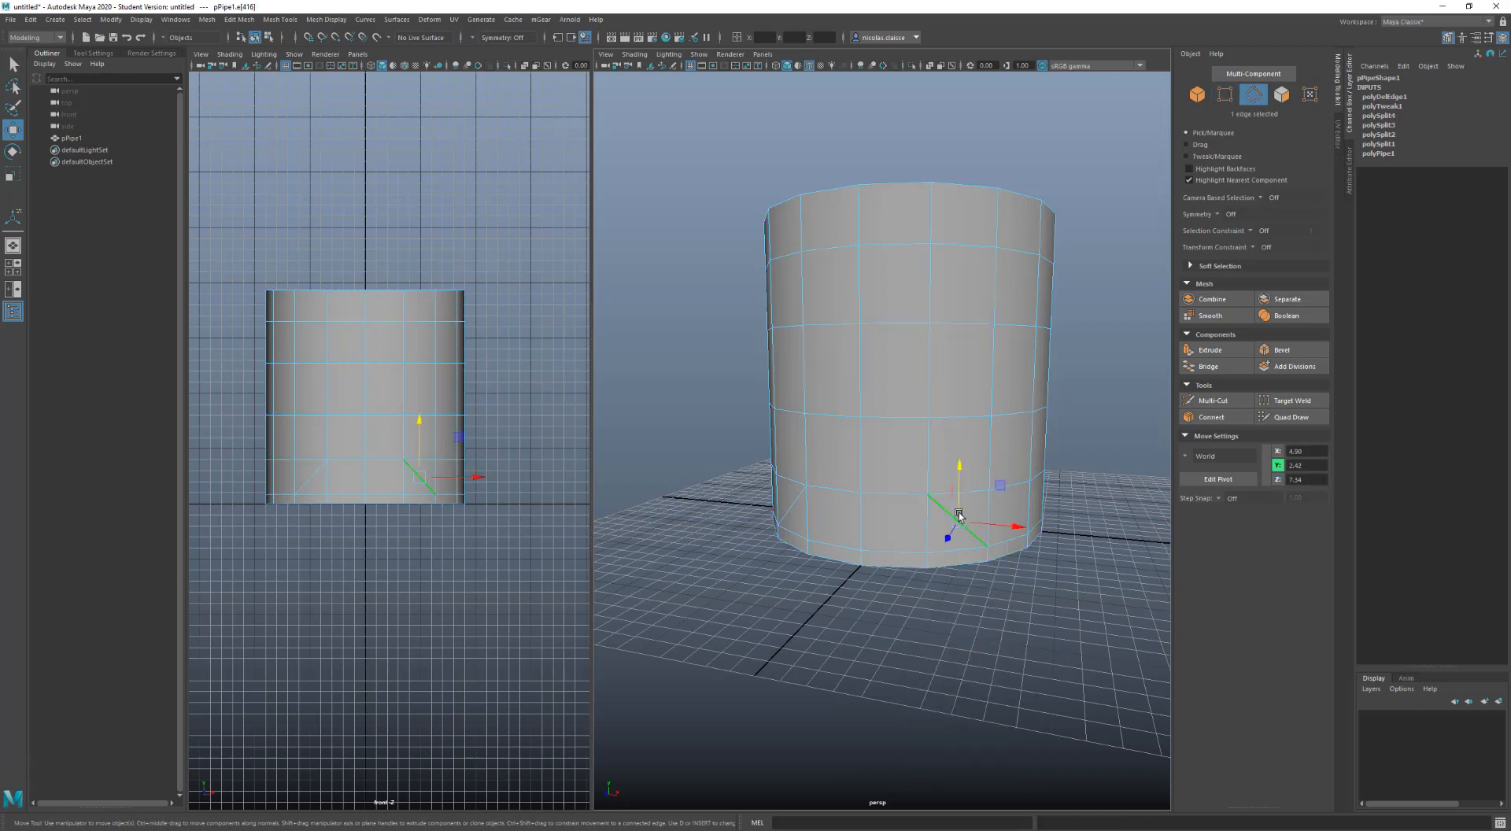
key("ctrl+Delete")
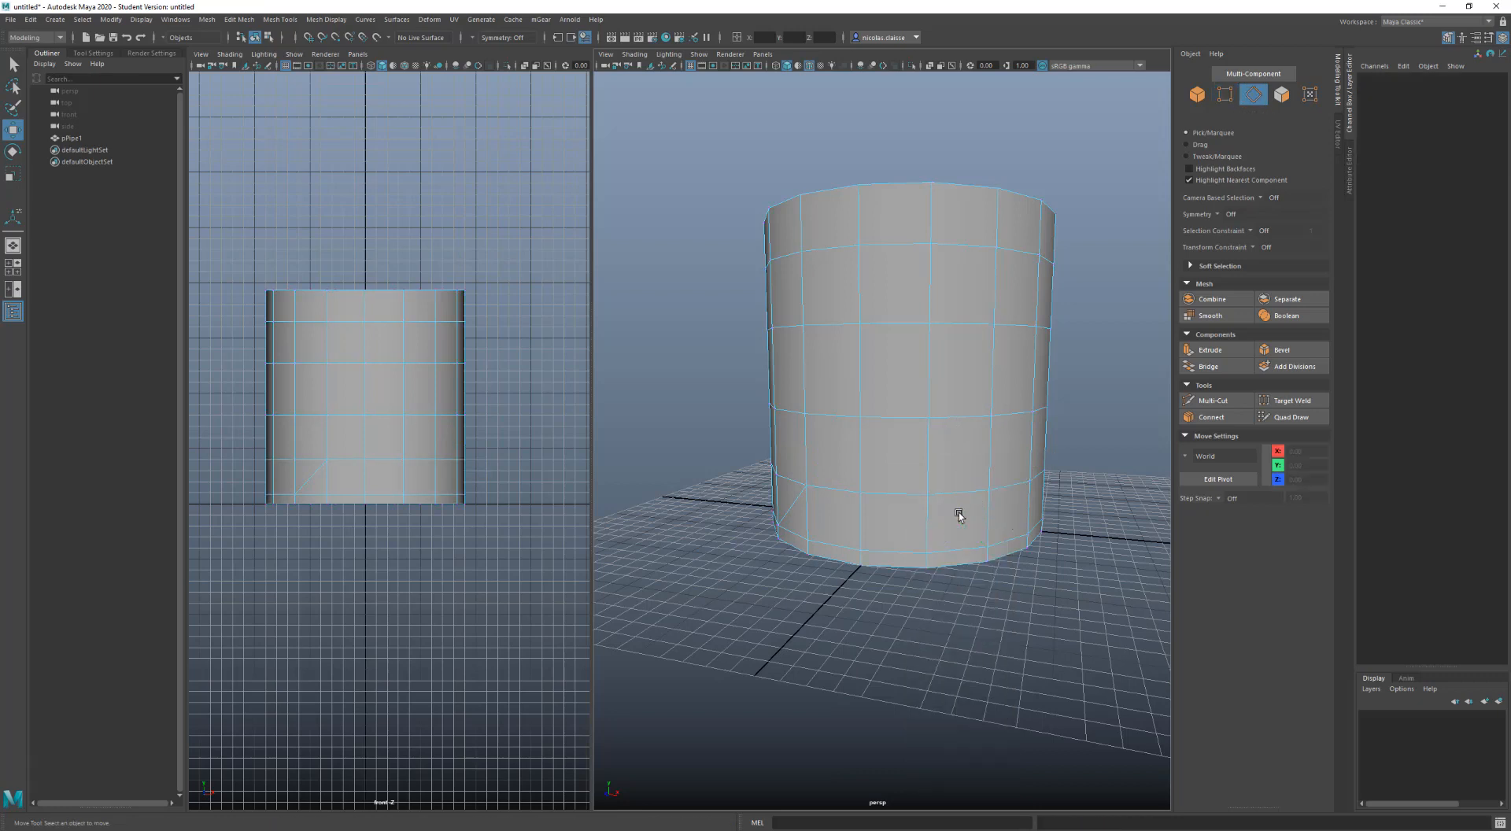
left_click(793, 509)
key("ctrl+Delete")
Delete the pipe's middle horizontal edge loop without its vertices and the loop above it with its vertices, comparing both in vertex selection
double_click(896, 417)
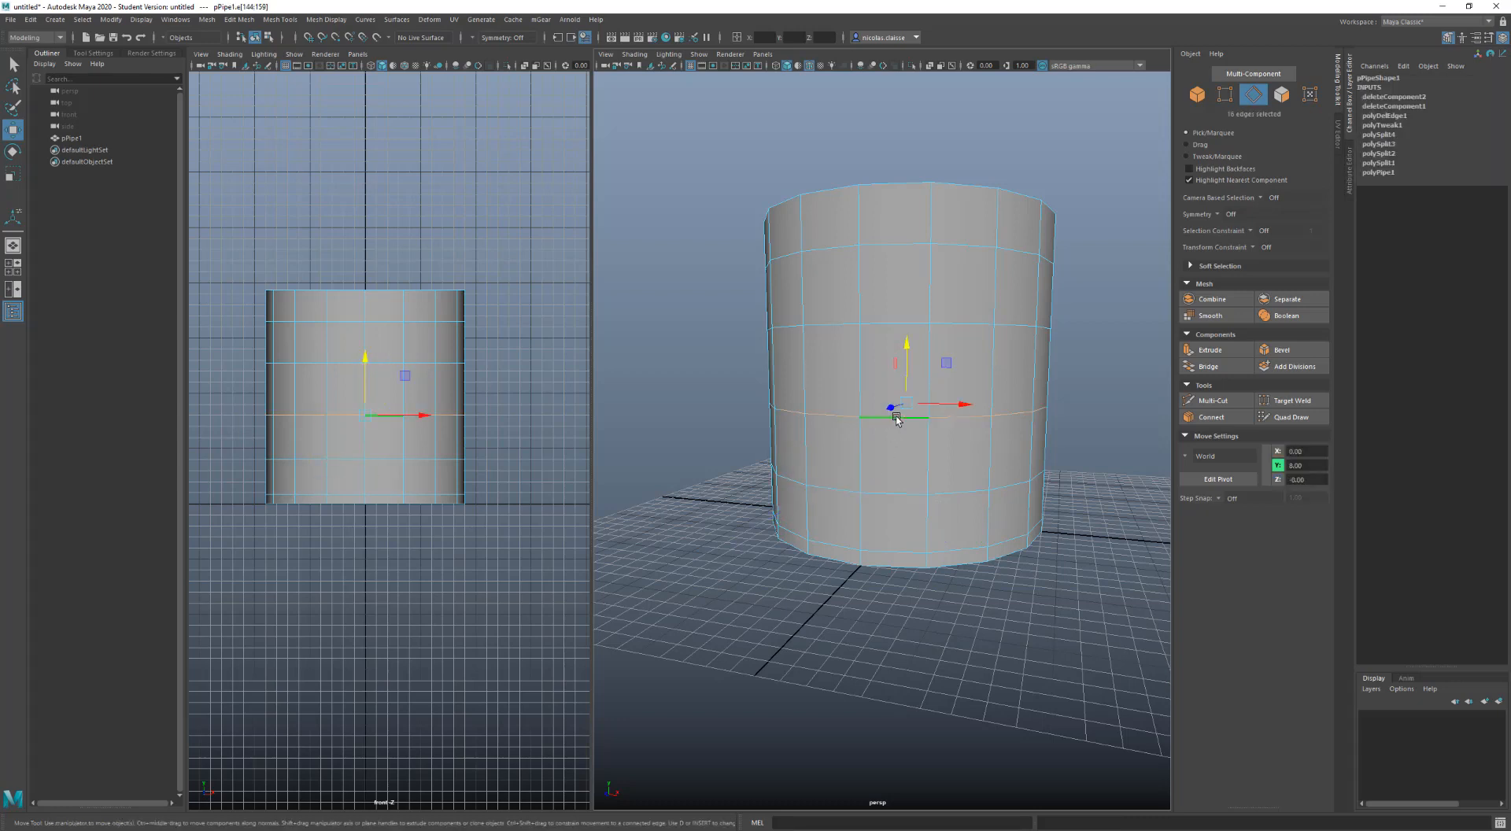
key("ctrl+Delete")
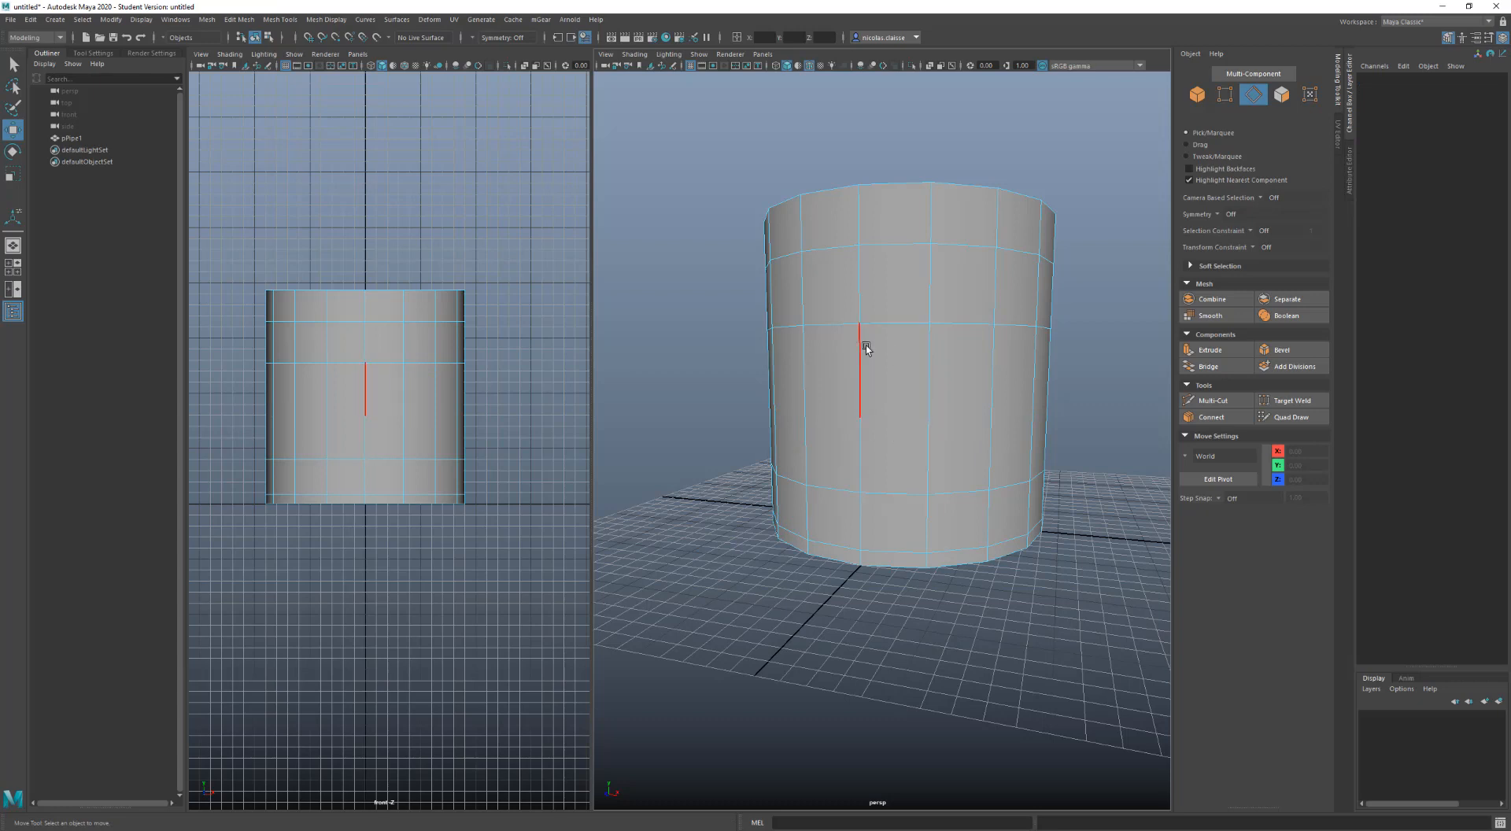
double_click(895, 321)
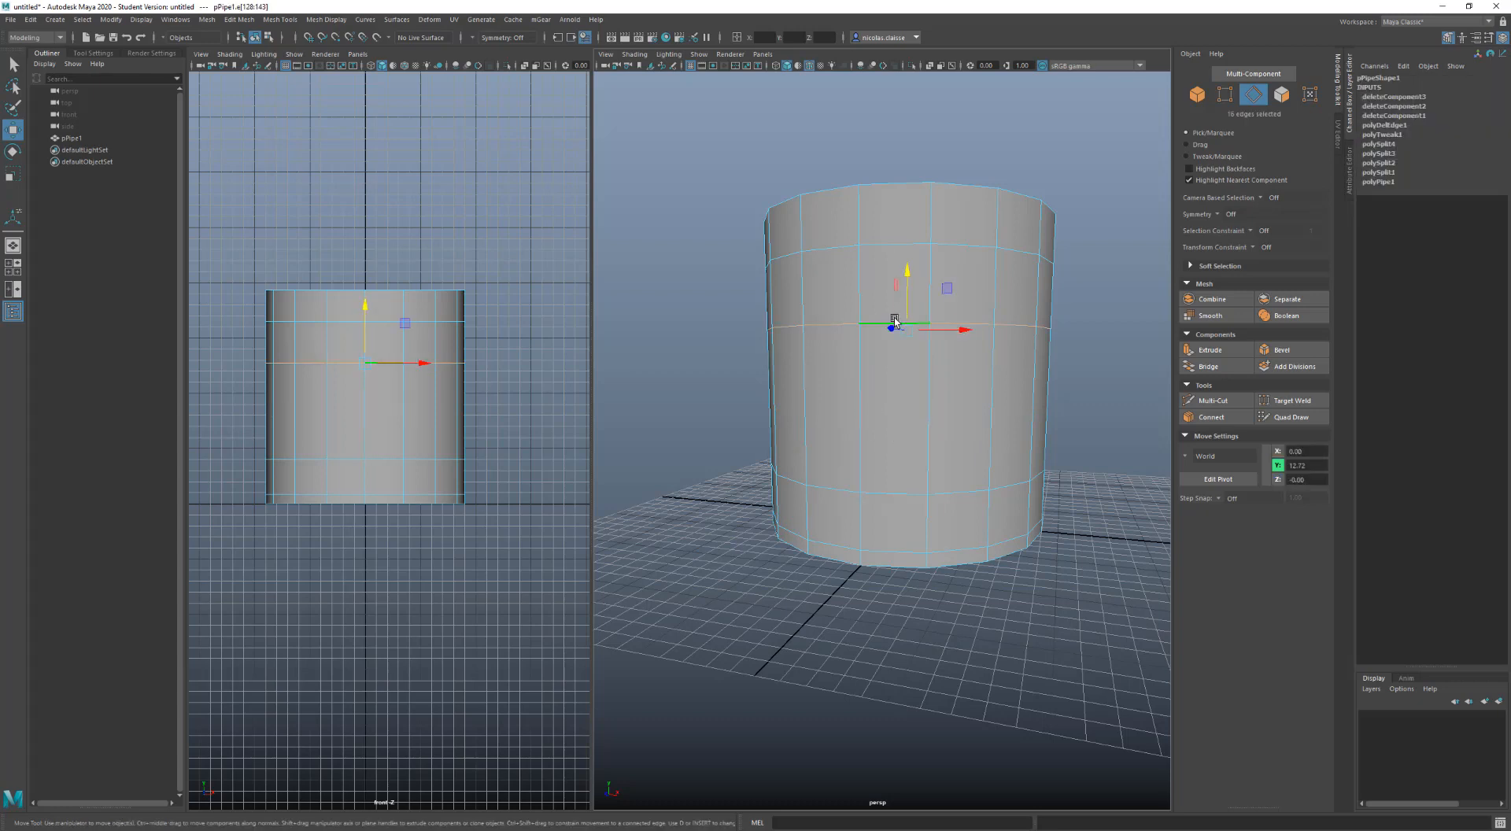
key("ctrl+Delete")
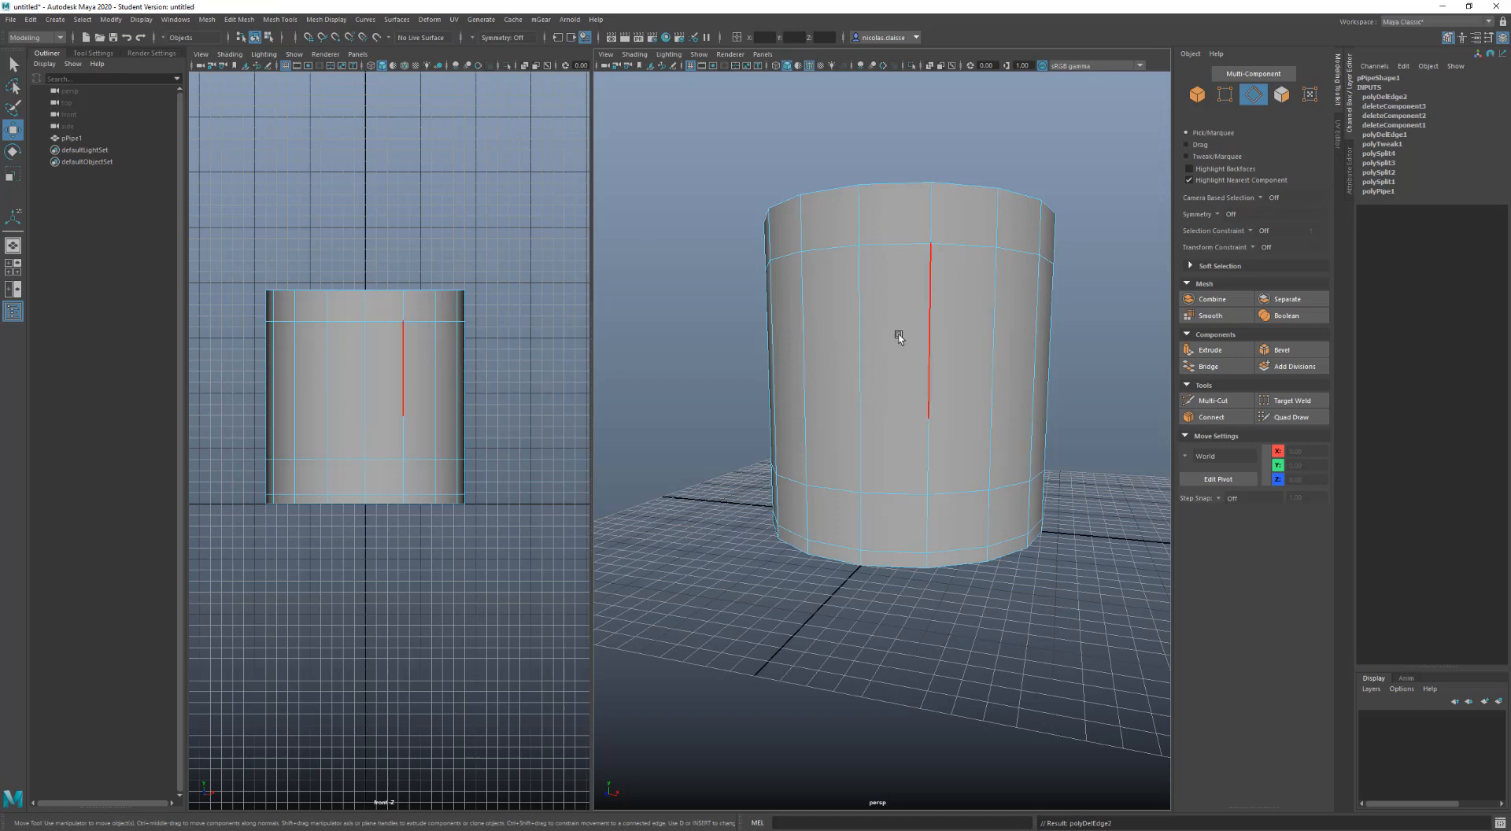
right_click_drag(899, 336, 848, 337)
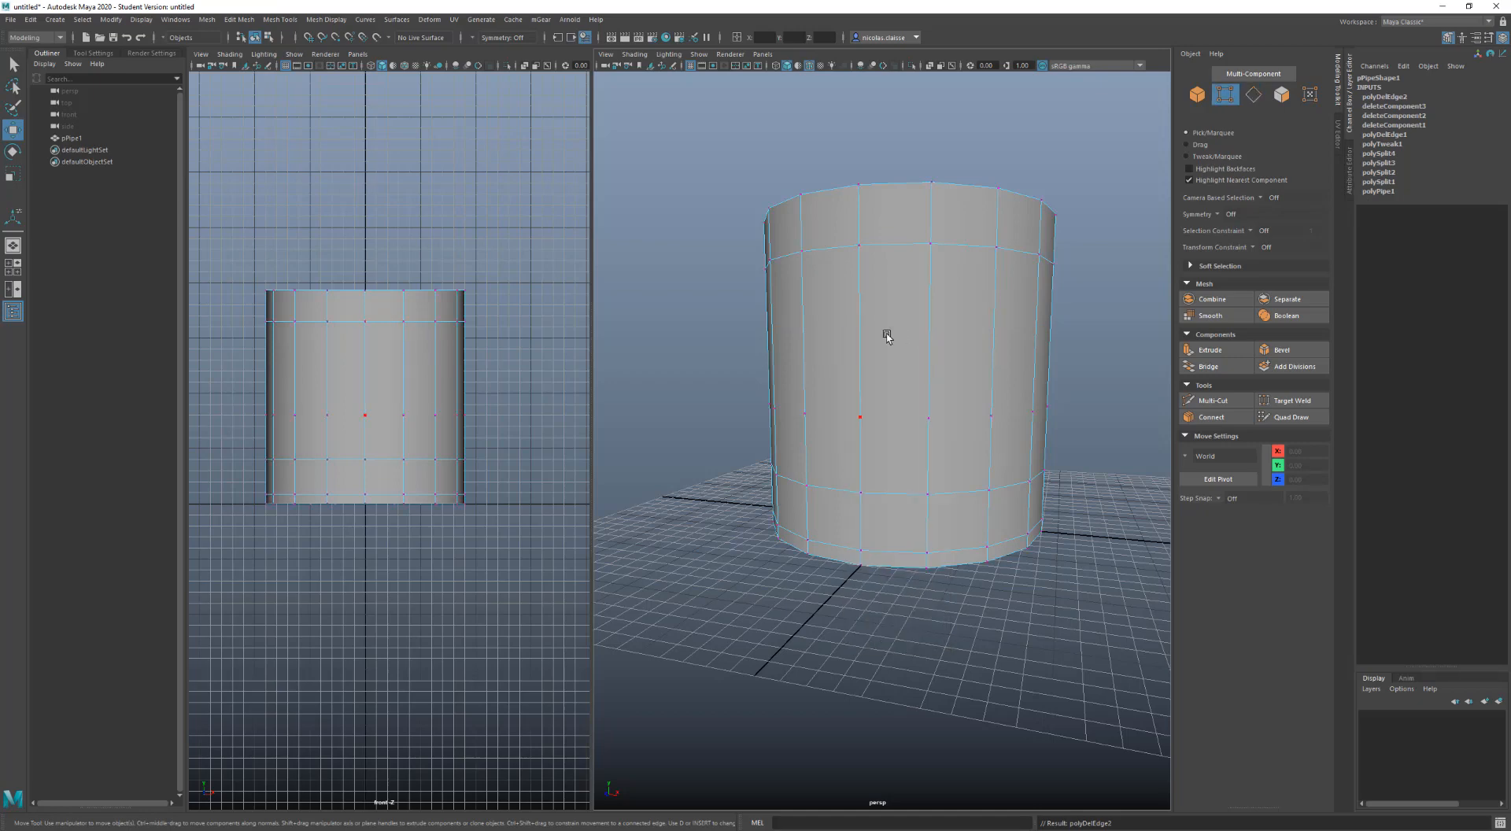
left_click_drag(1013, 386, 985, 381, "alt")
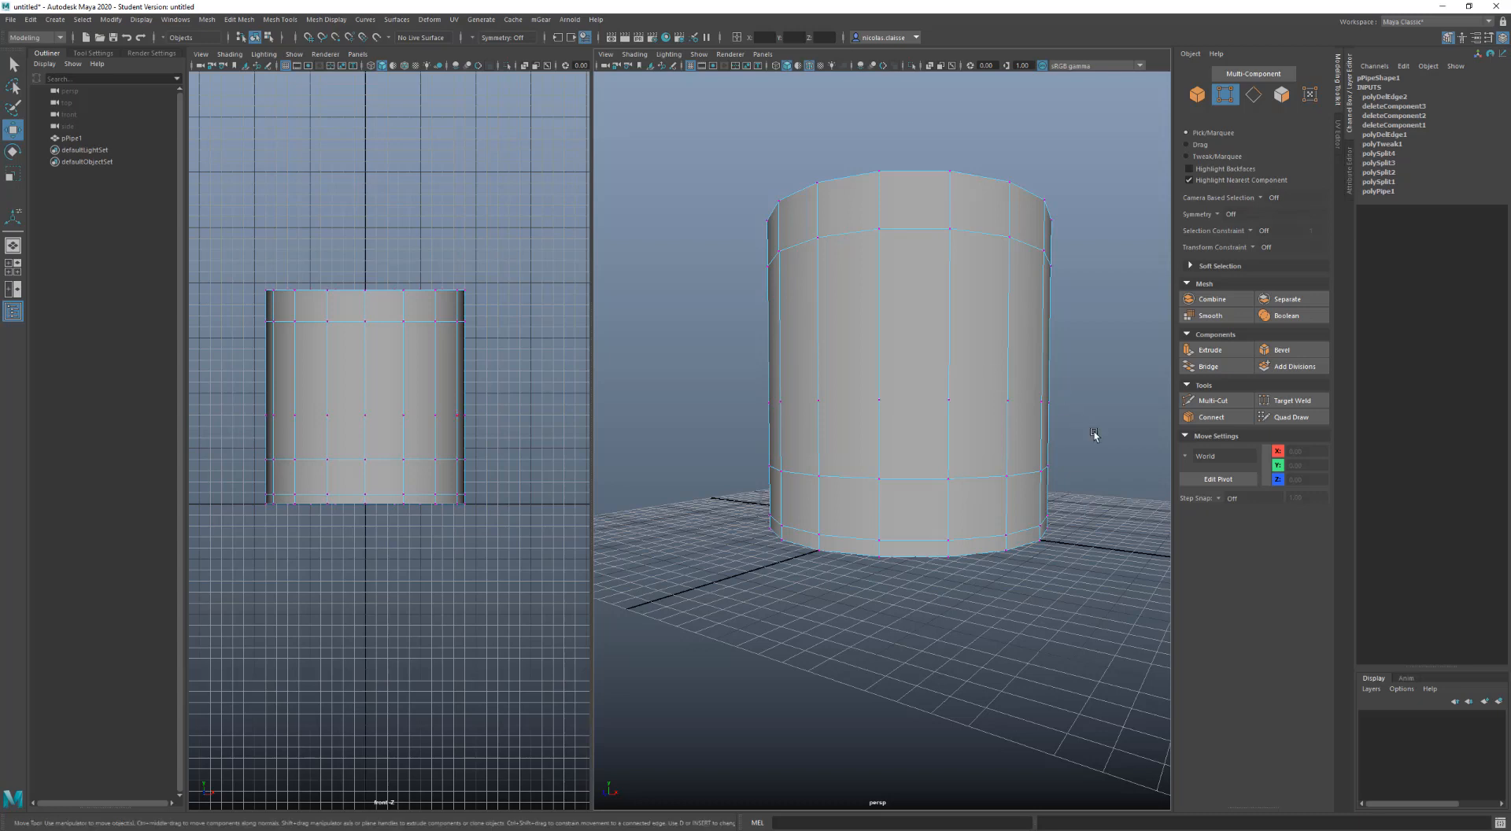
Delete the leftover ring of vertices around the pipe's middle and select all remaining vertices to check the mesh
left_click_drag(1093, 434, 604, 344)
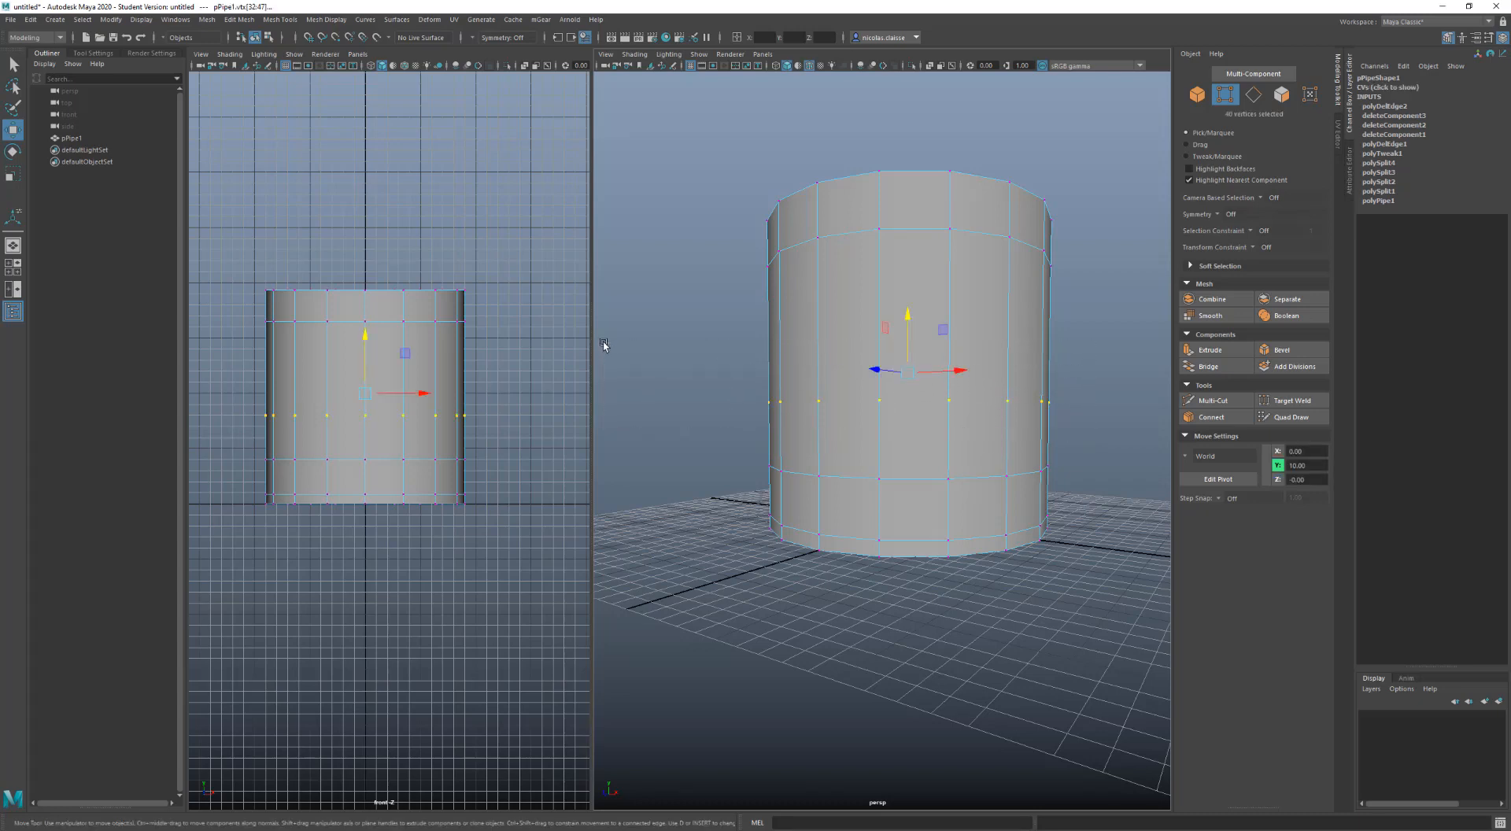
left_click(603, 345)
scroll(1031, 406, "down", 6)
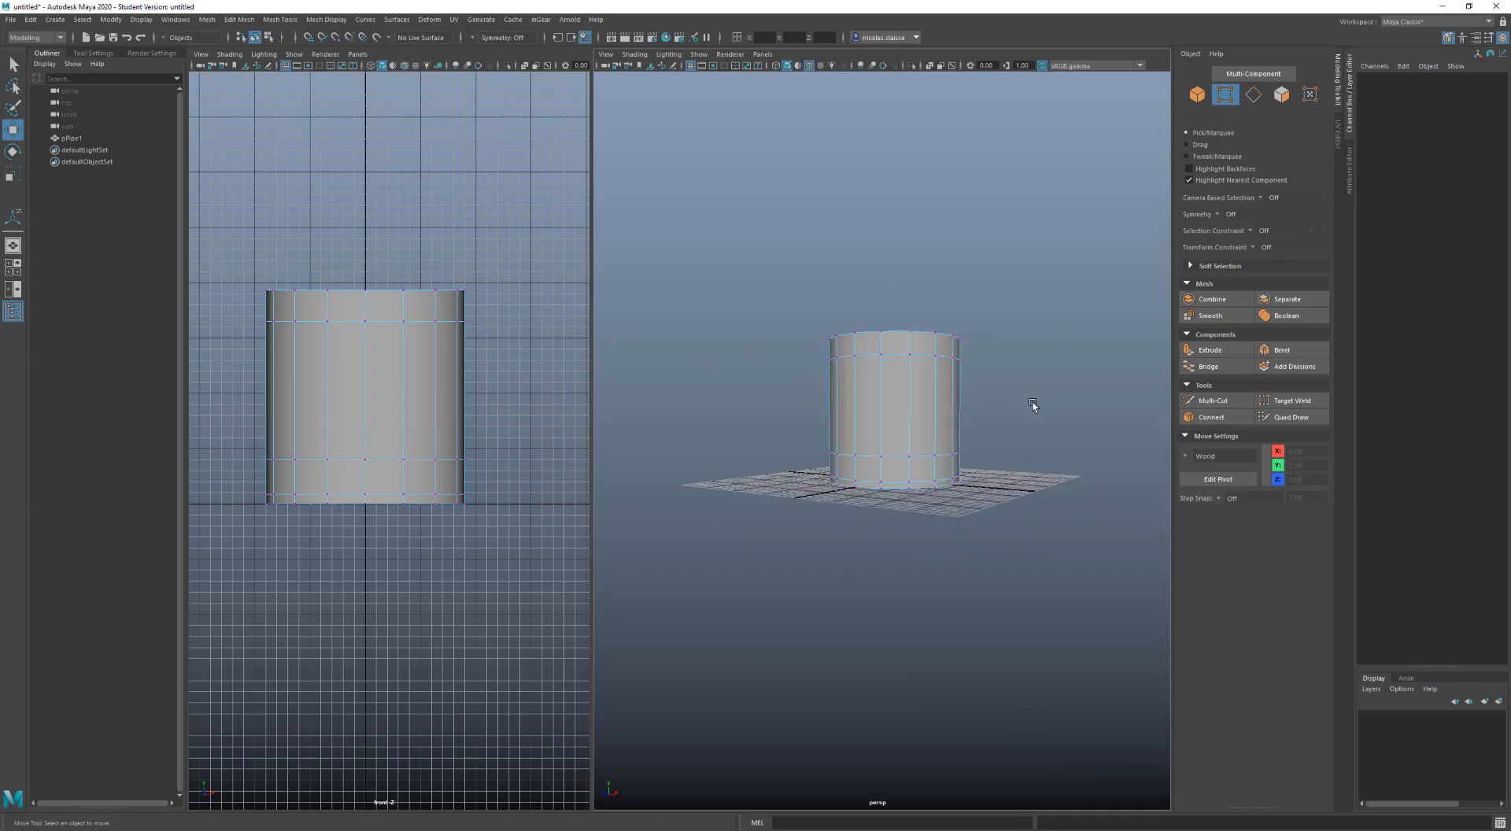
left_click_drag(1029, 538, 700, 234)
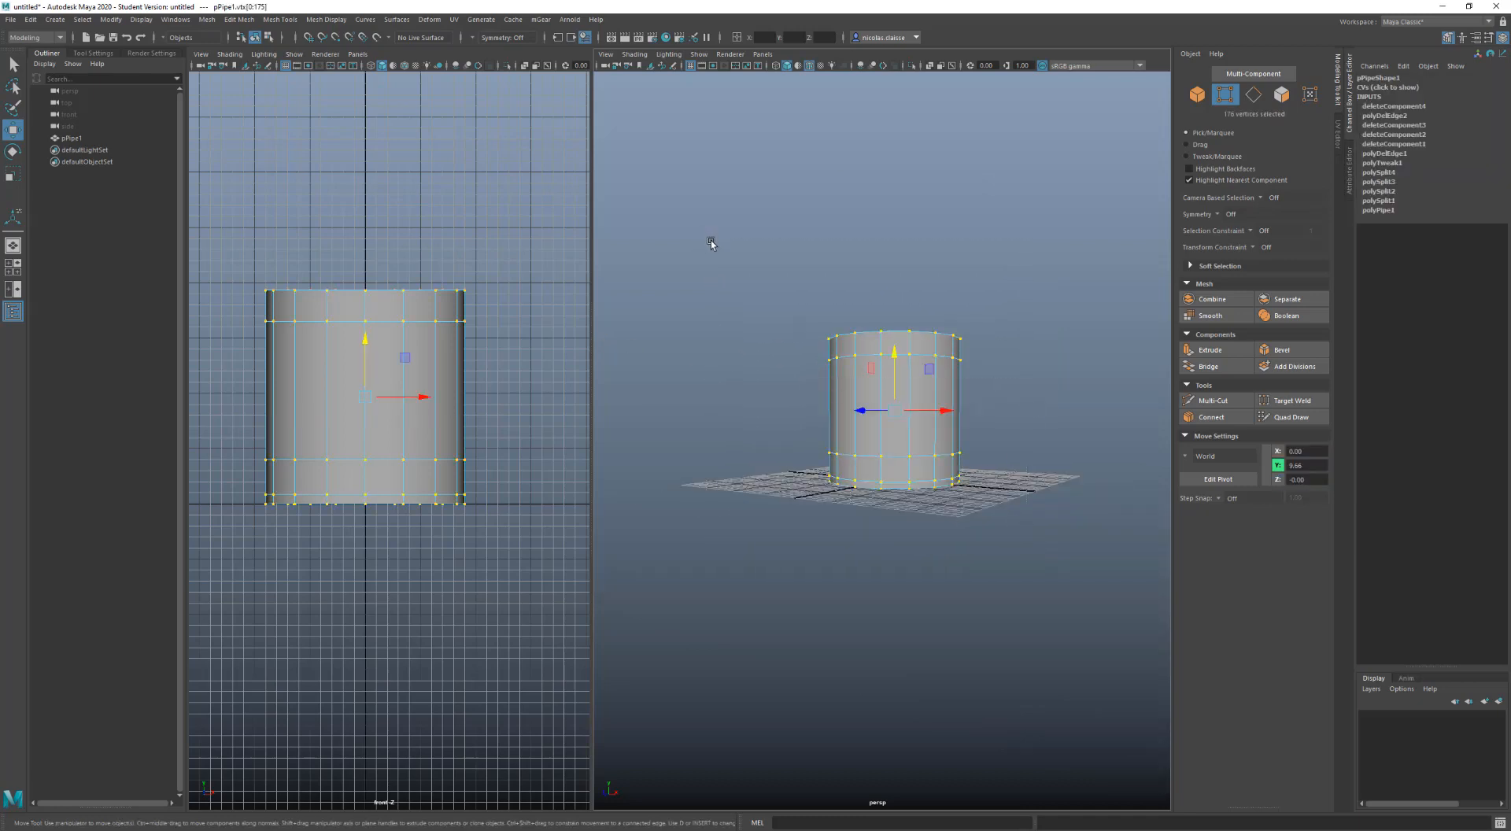
left_click(712, 244)
Undo the leftover vertex deletion, select all vertices to inspect the mesh, and pick a single connected vertex on the lower loop for comparison
left_click_drag(889, 397, 905, 440, "alt")
key("ctrl+z")
key("ctrl+z")
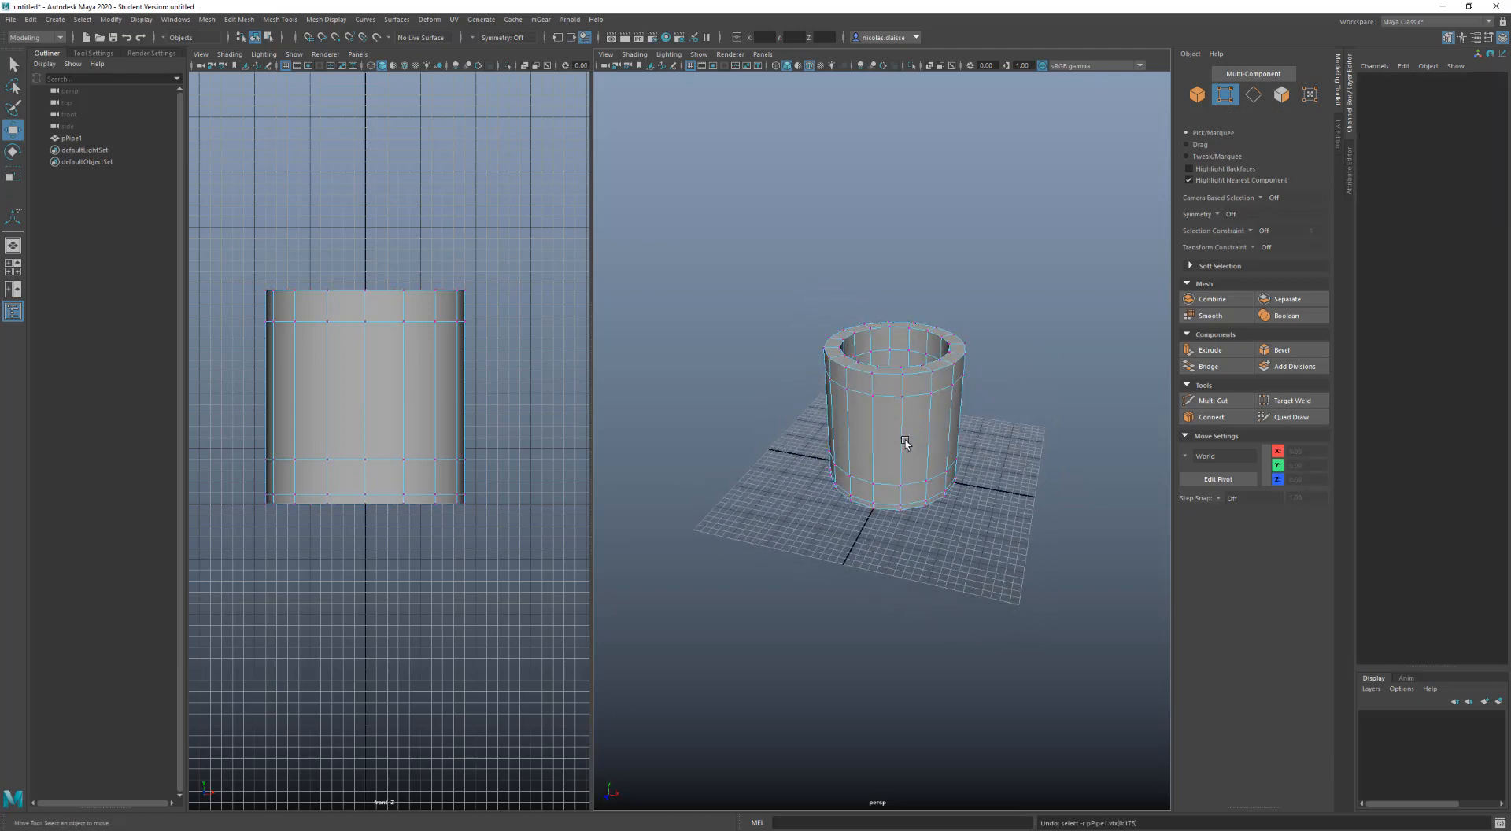
key("ctrl+z")
left_click(1027, 277)
left_click_drag(1069, 243, 723, 583)
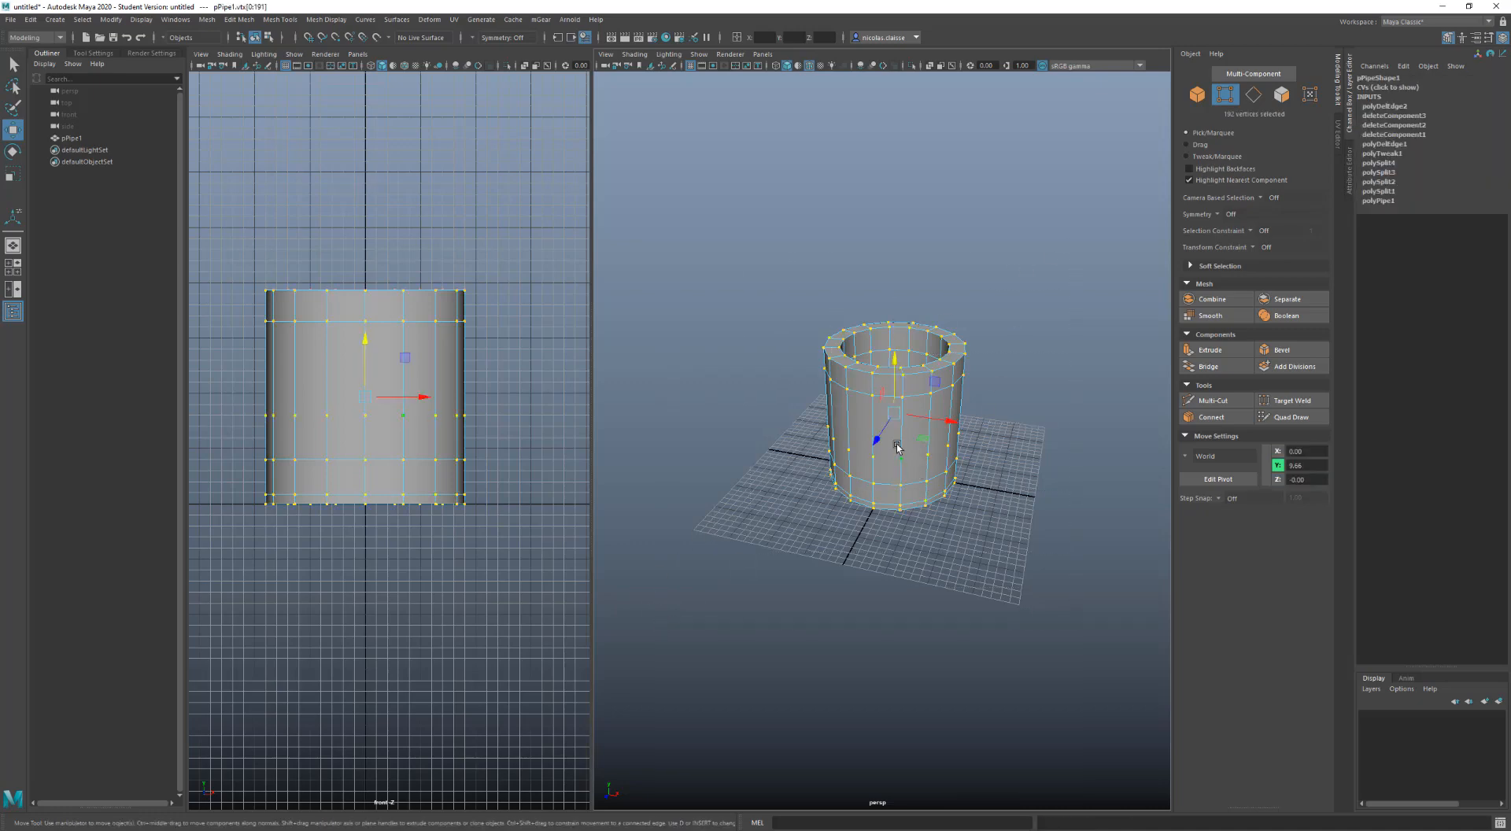
scroll(903, 485, "up", 5)
scroll(903, 485, "up", 3)
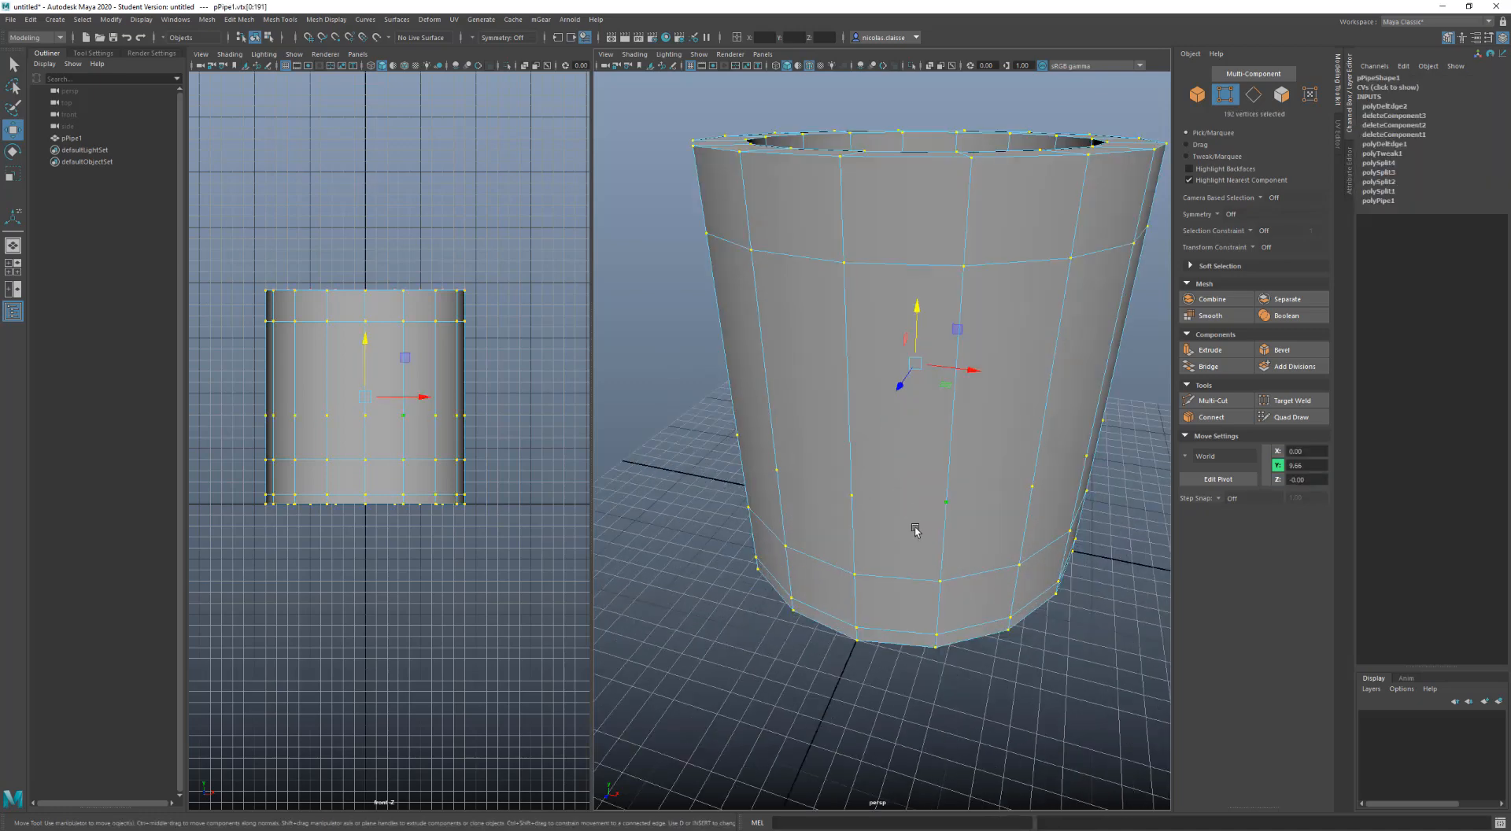
left_click(939, 582)
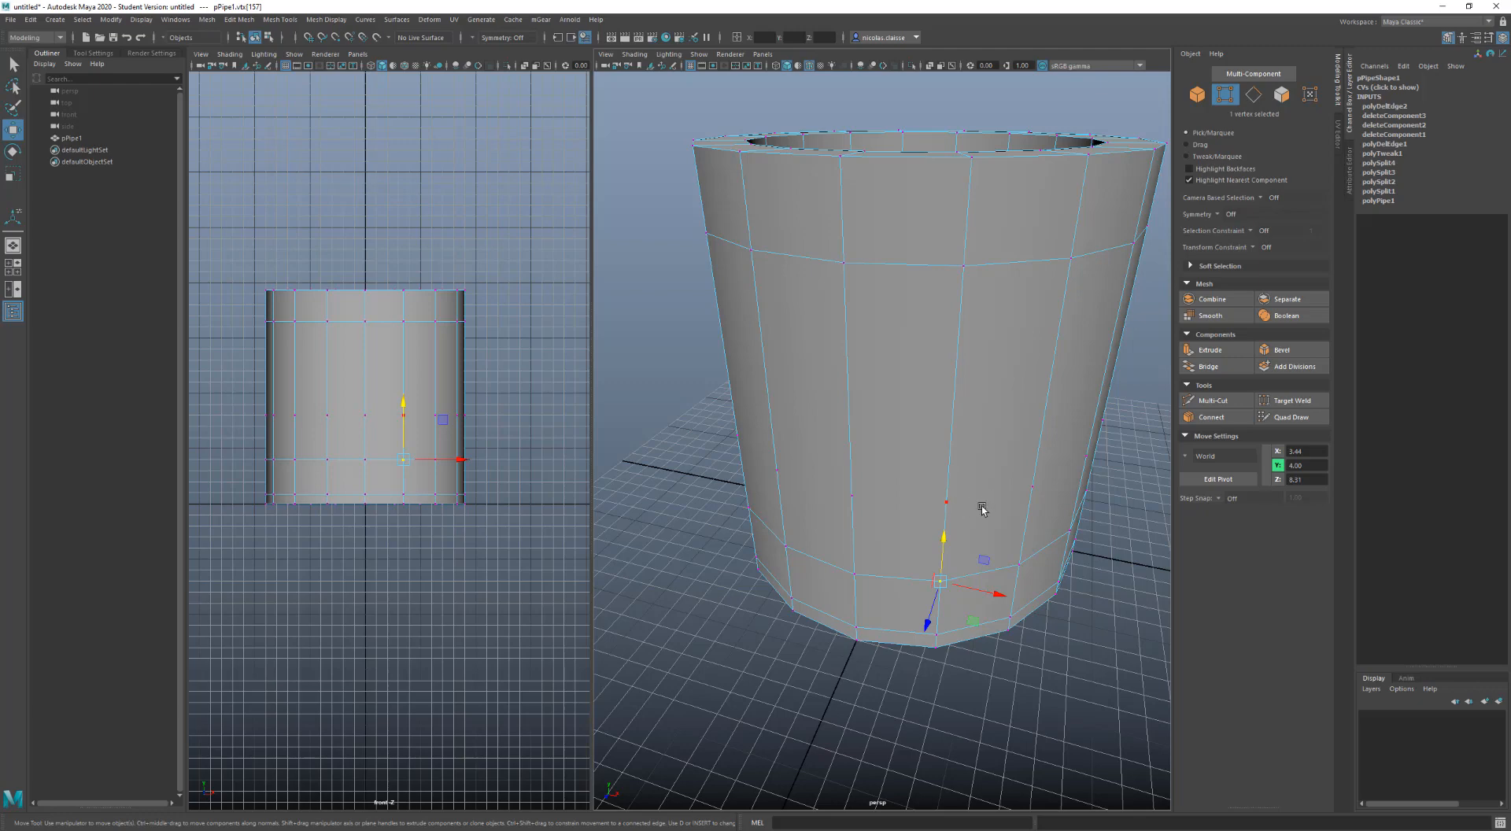
Delete the floating ring of vertices that no horizontal edges connect around the pipe's middle
scroll(977, 504, "down", 5)
left_click_drag(960, 542, 958, 512, "alt")
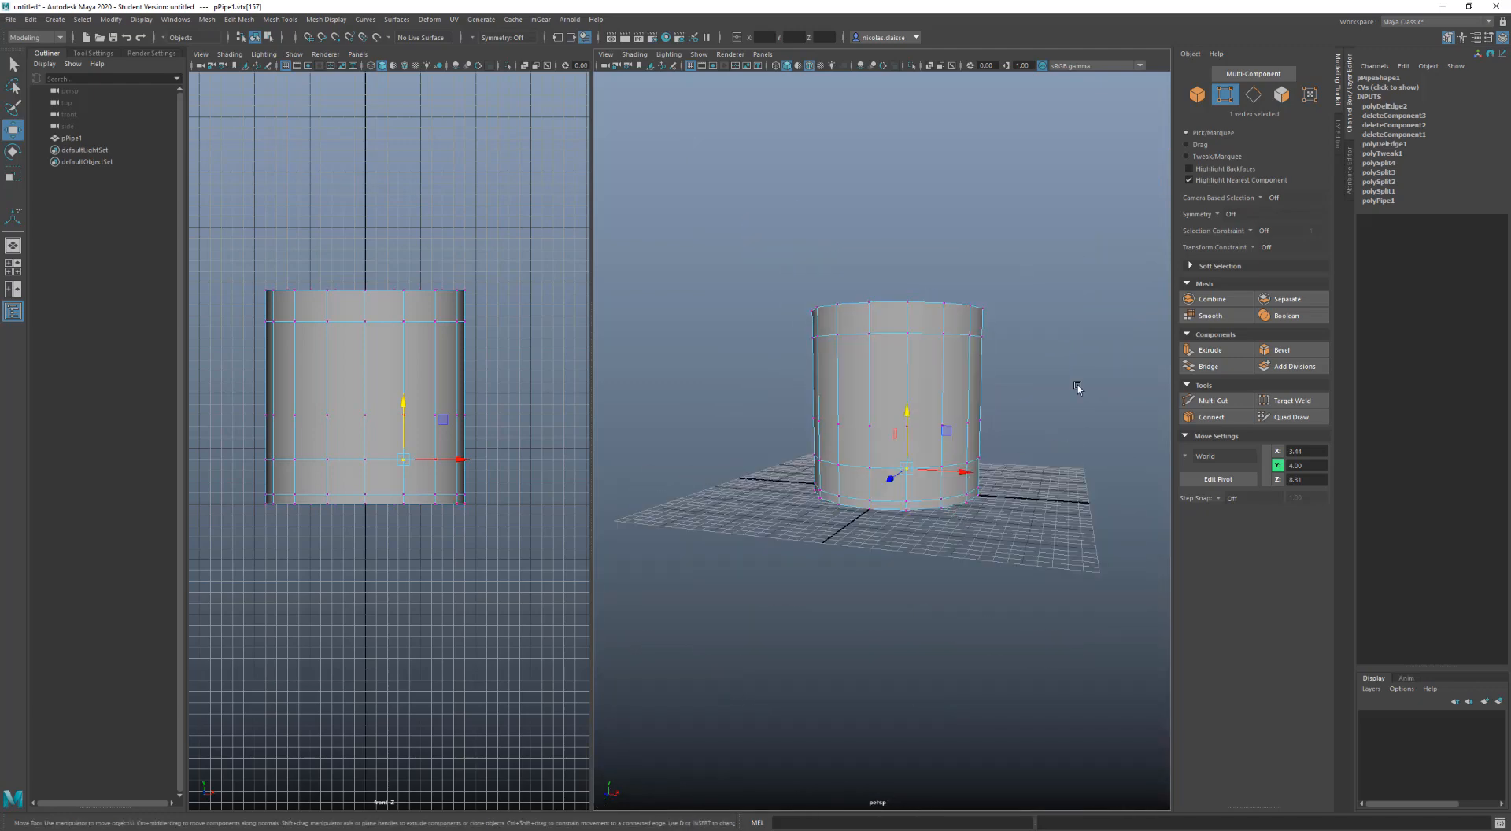
left_click_drag(1076, 384, 653, 472)
left_click(508, 497)
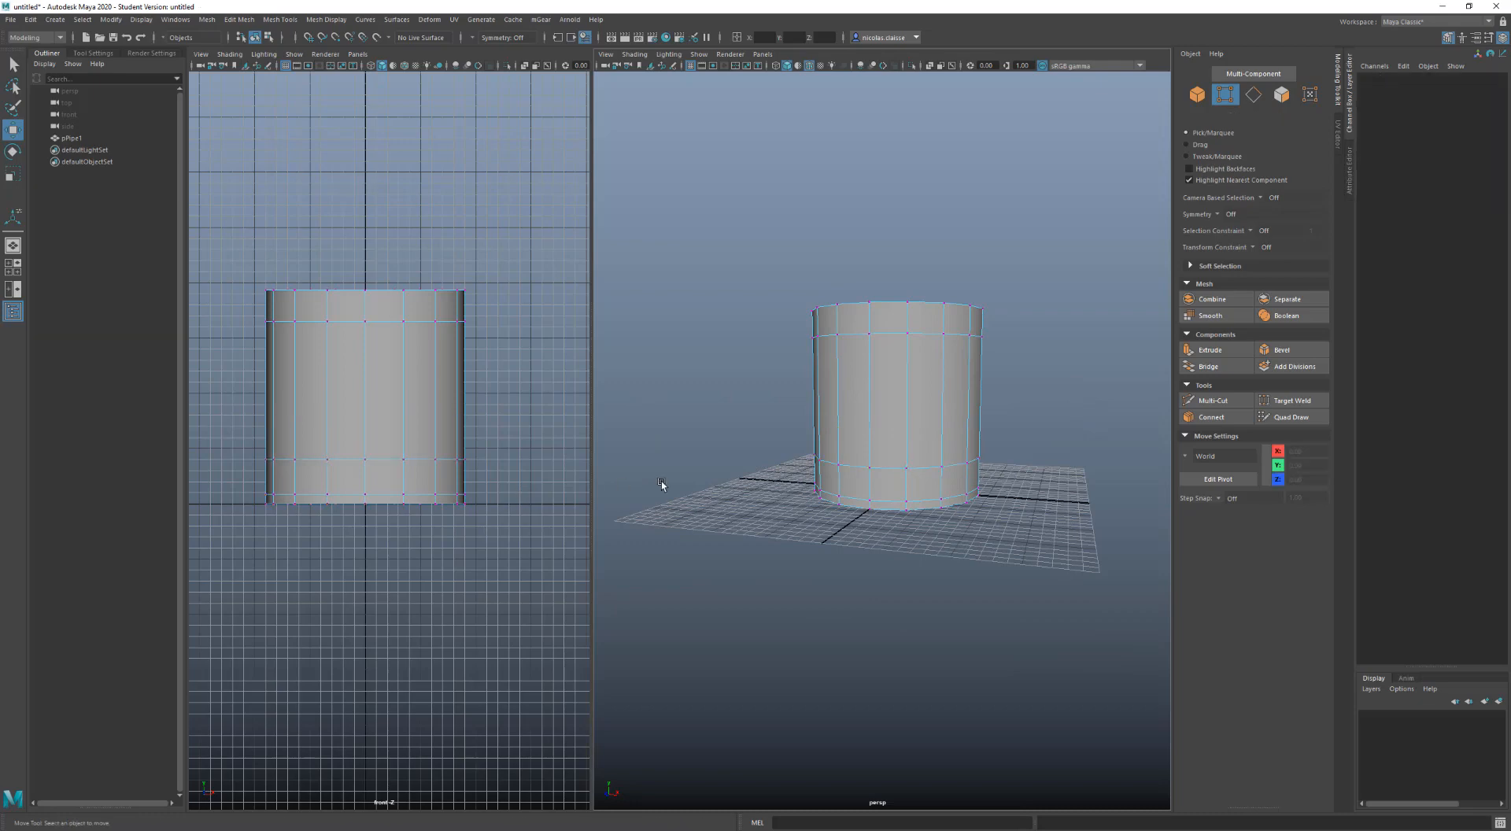
mouse_move(817, 436)
left_mouse_down("alt")
mouse_move(807, 472)
mouse_move(822, 454)
left_mouse_up("alt")
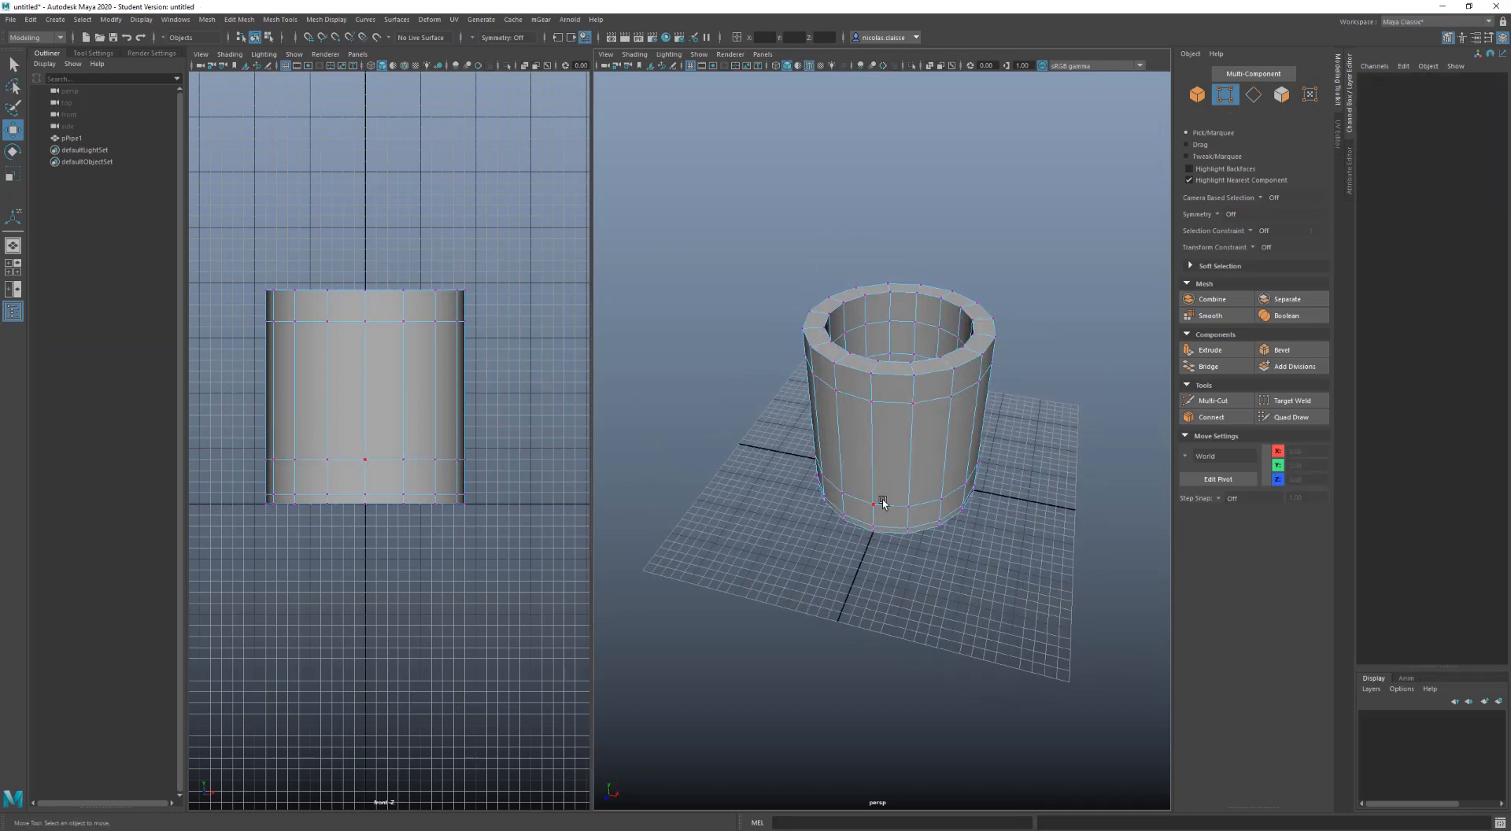
left_click_drag(884, 483, 882, 450, "alt")
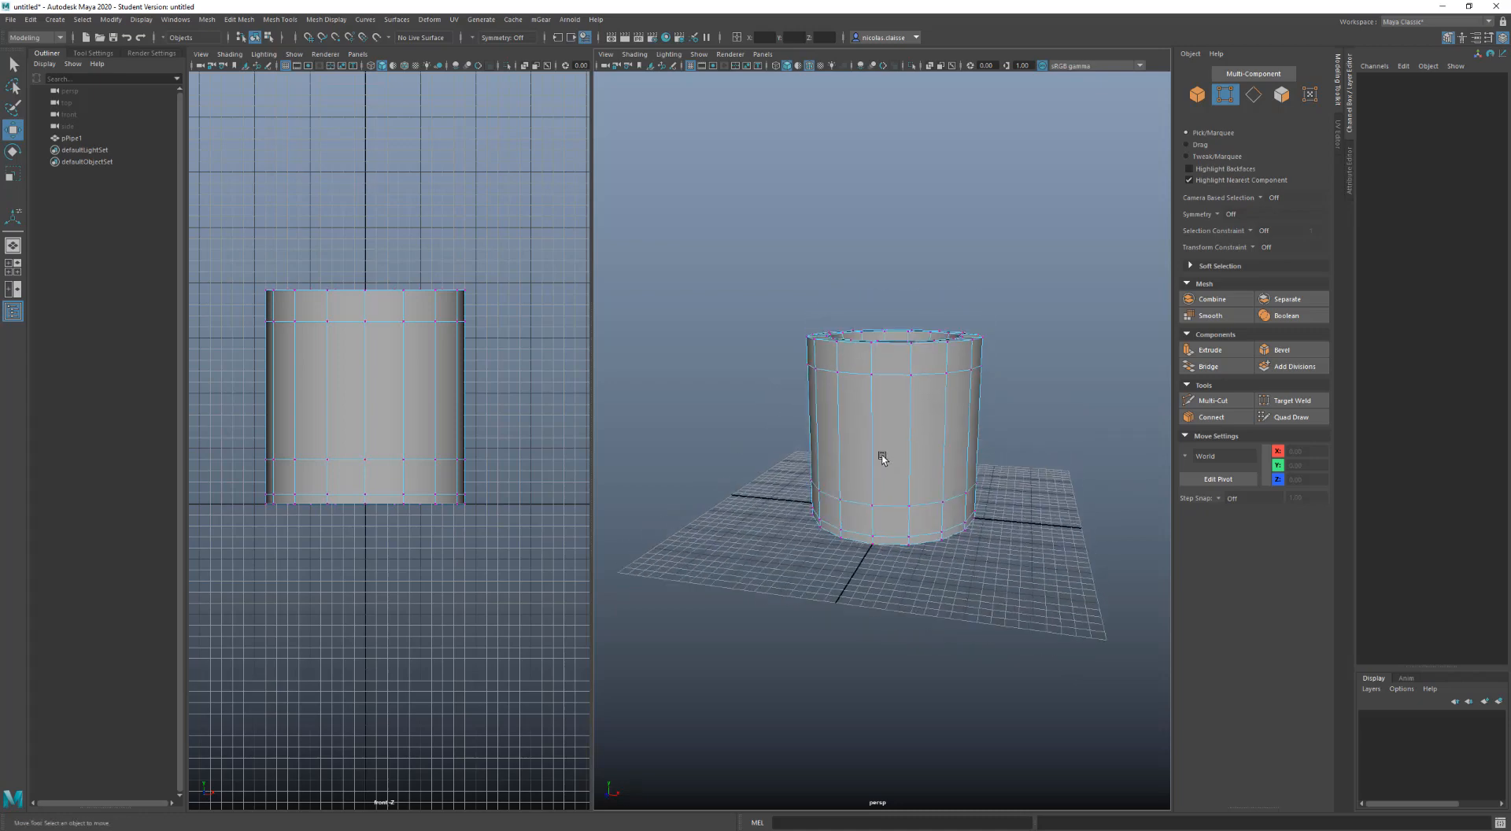
Try deleting a single connected vertex on the edge loop below the rim, and undo the deletion
left_click(871, 393)
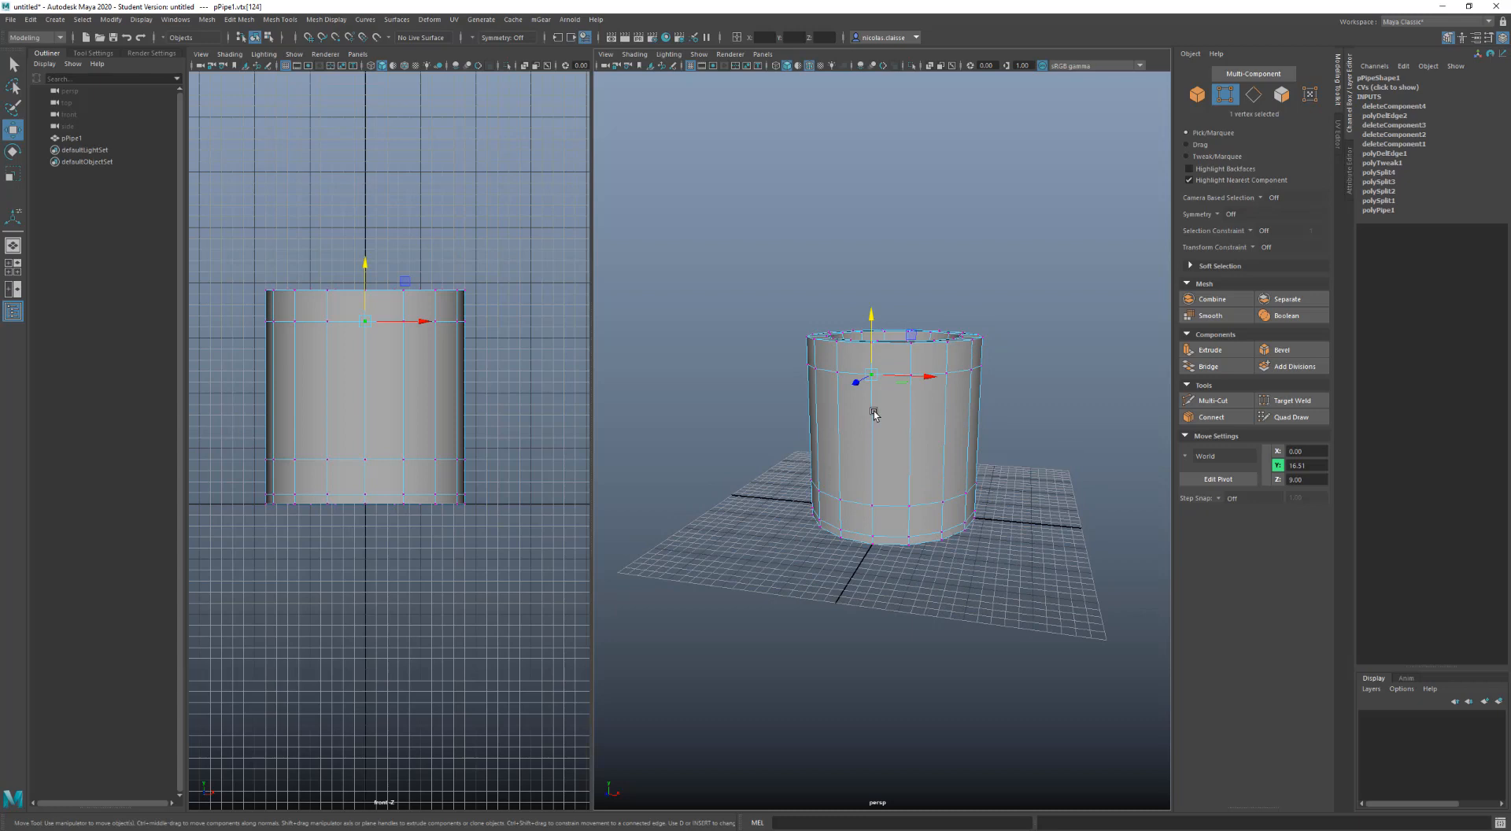
left_click(873, 411)
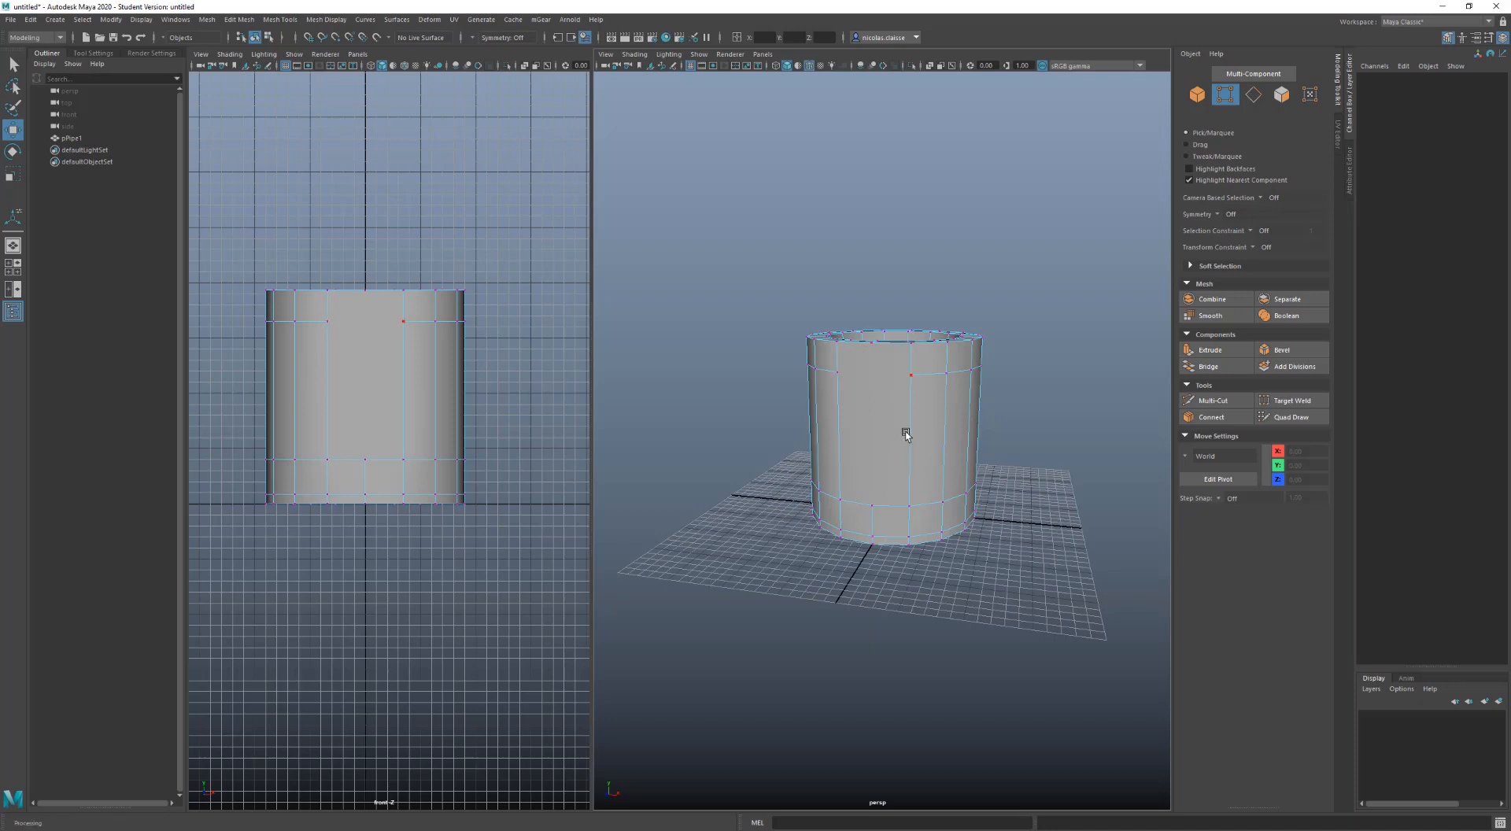
left_click(913, 384)
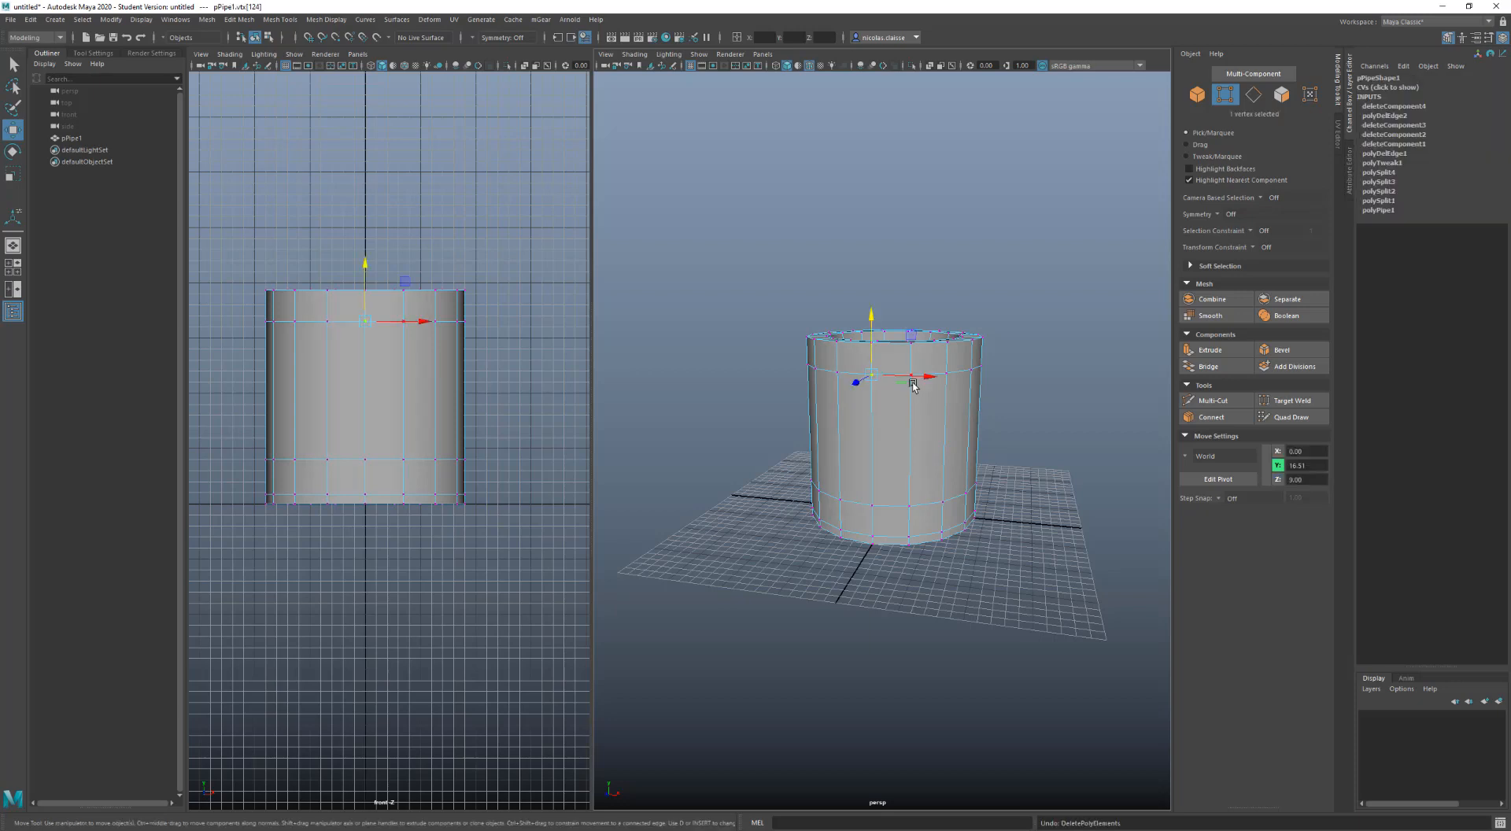
Switch to face selection and delete three neighbouring tall faces from the pipe's outer wall
left_click_drag(937, 418, 934, 418, "alt")
right_click(922, 430)
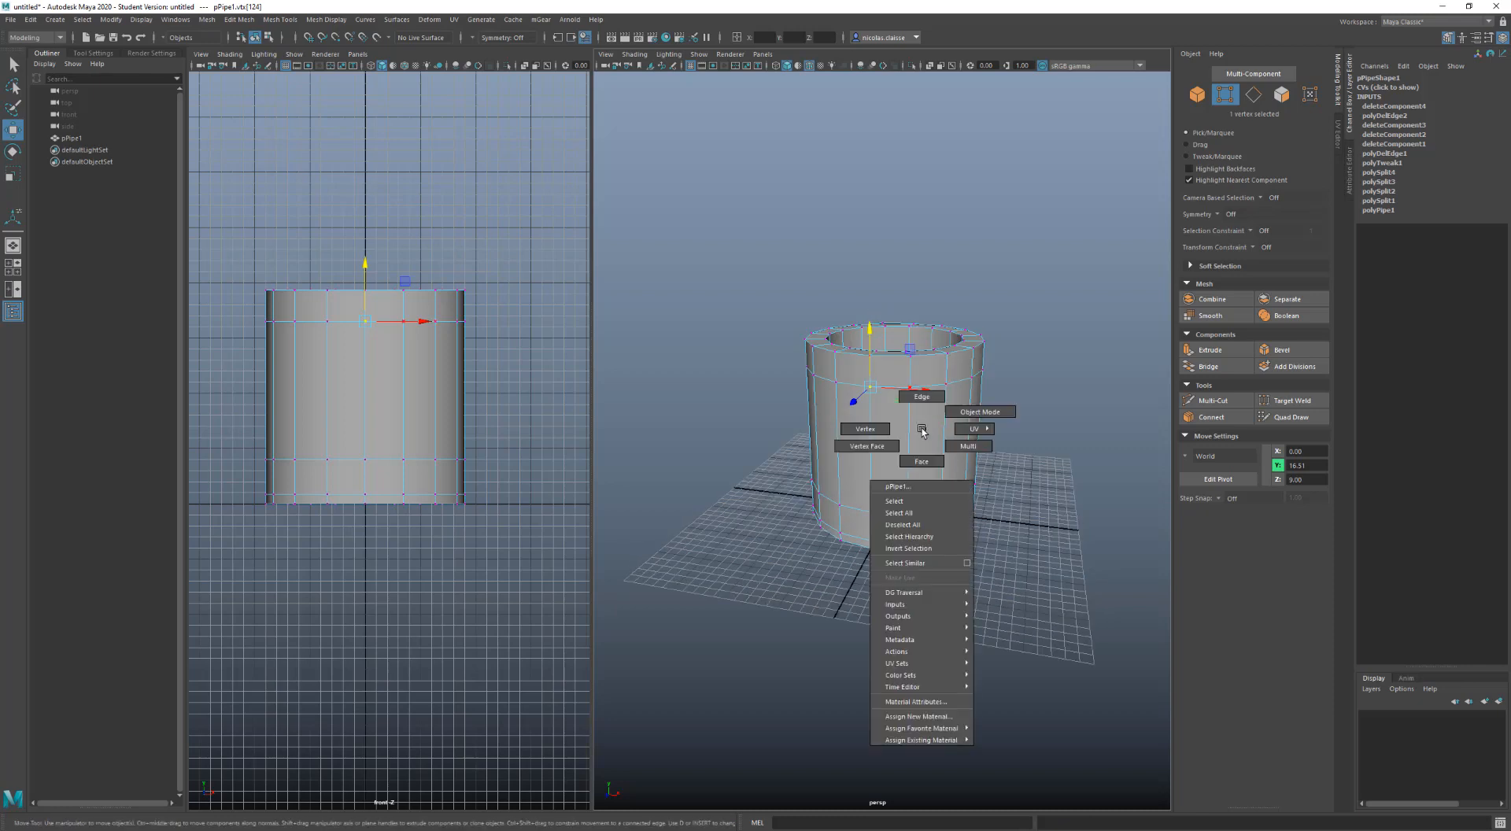
left_click(921, 461)
left_click(929, 452)
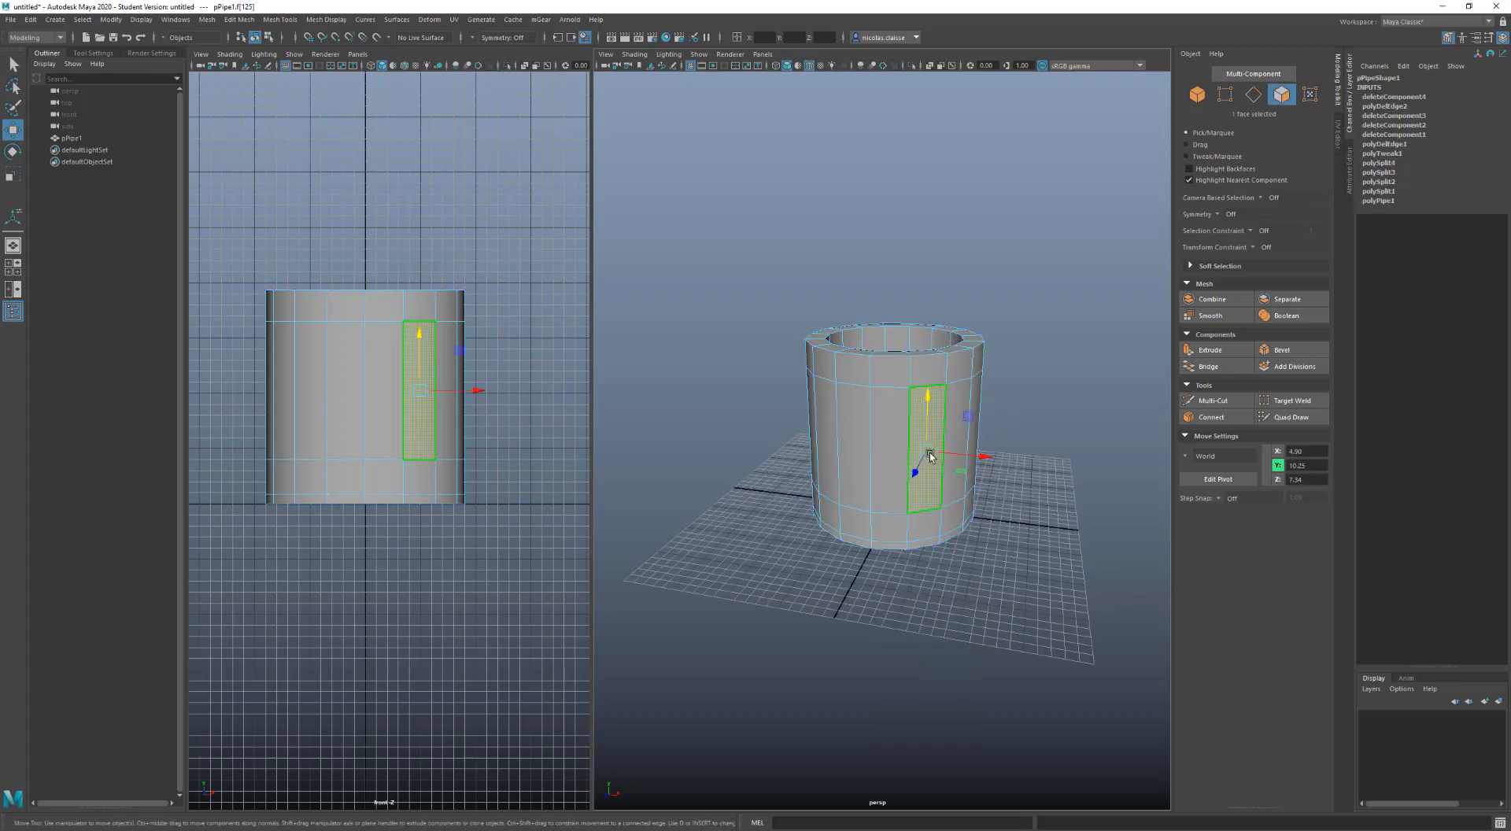
key("Delete")
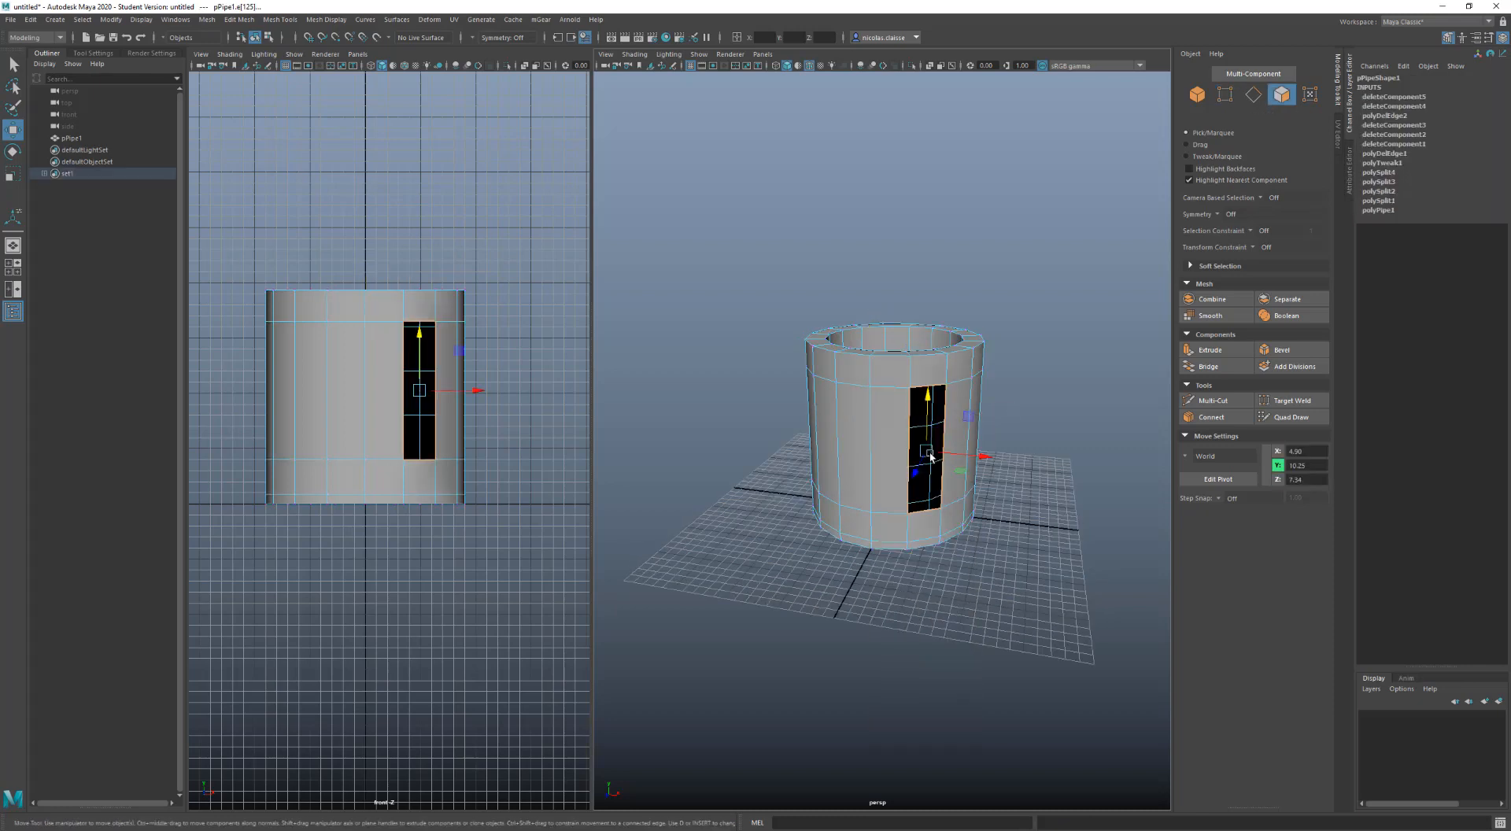
key("ctrl+z")
key("Delete")
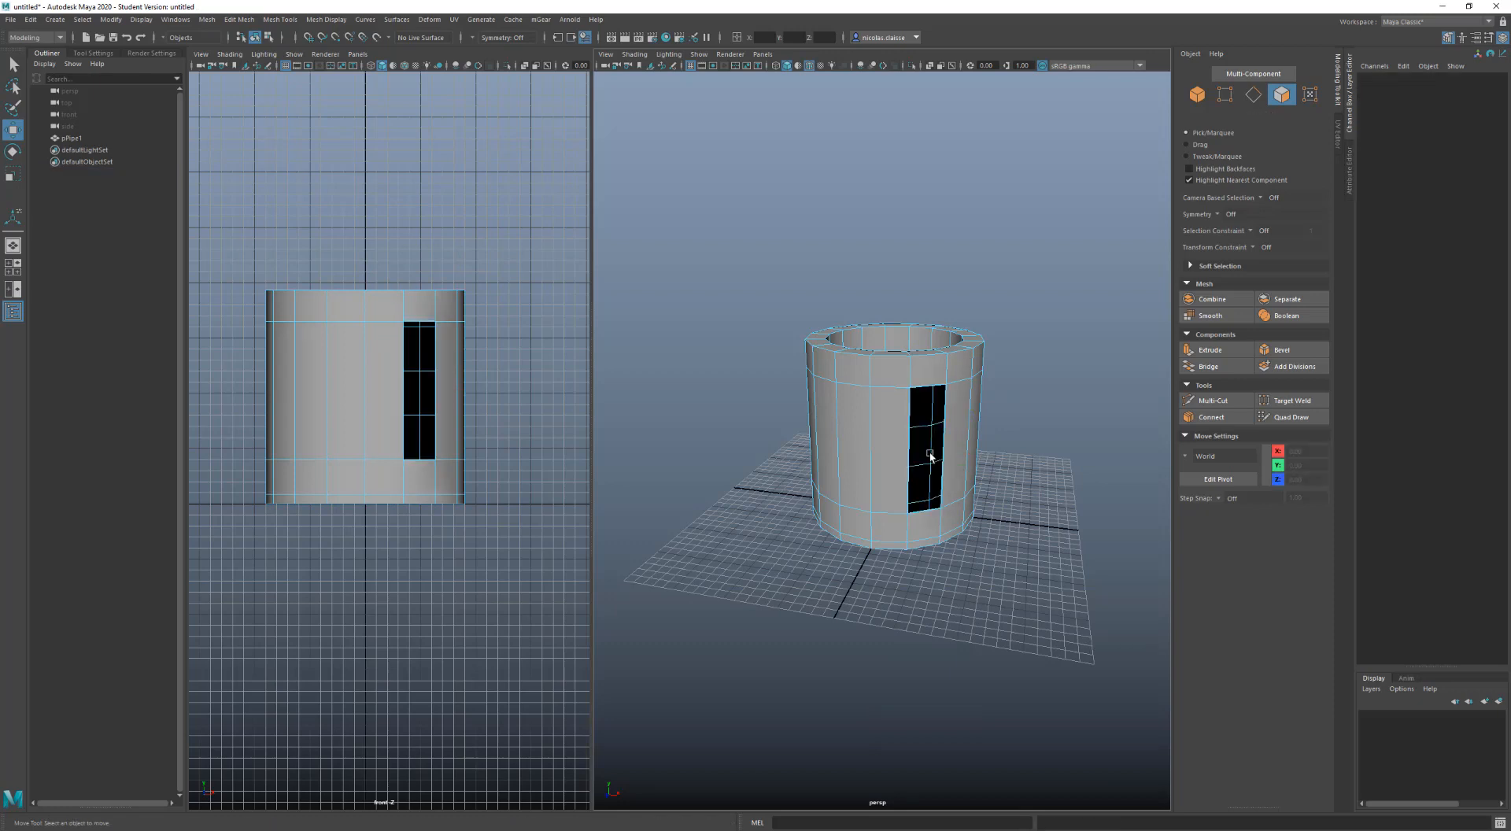
left_click(872, 449)
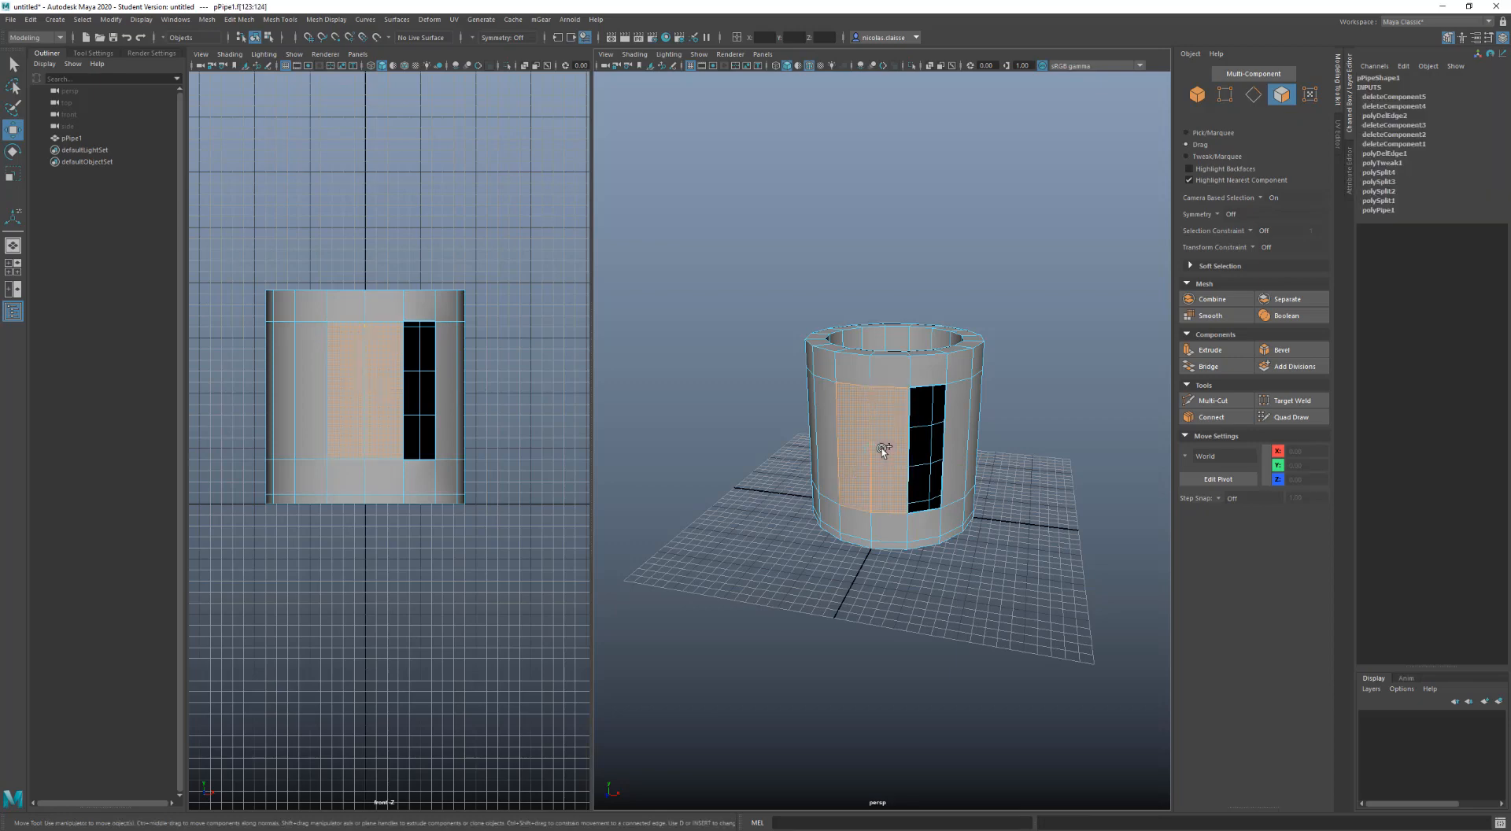
key("Delete")
Select the border edge loop around the opening in edge mode and close it with Fill Hole
mouse_move(870, 483)
left_mouse_down("alt")
mouse_move(863, 448)
mouse_move(857, 472)
mouse_move(905, 510)
mouse_move(887, 424)
mouse_move(893, 480)
left_mouse_up("alt")
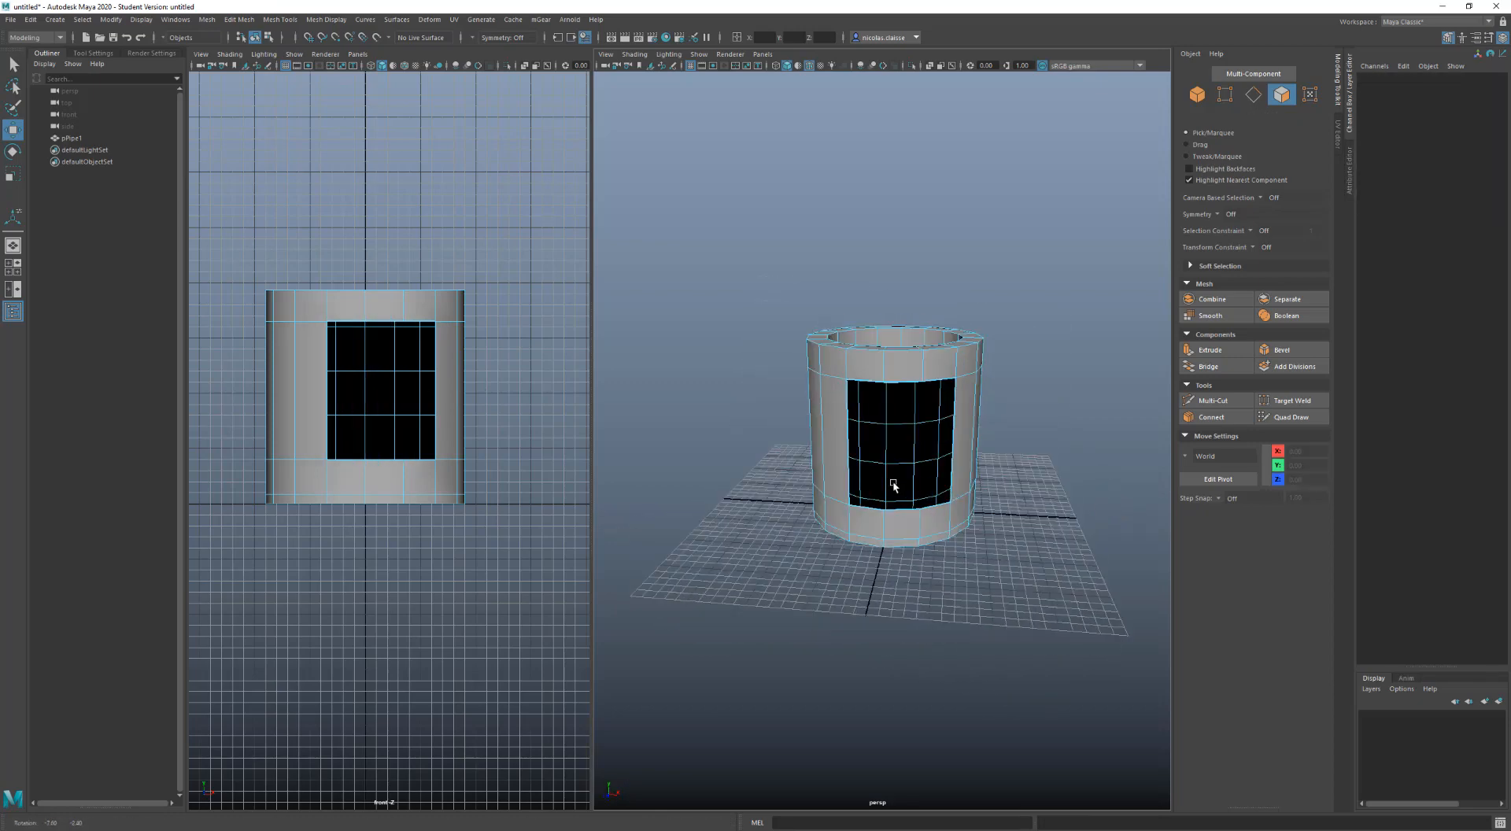
scroll(895, 471, "up", 3)
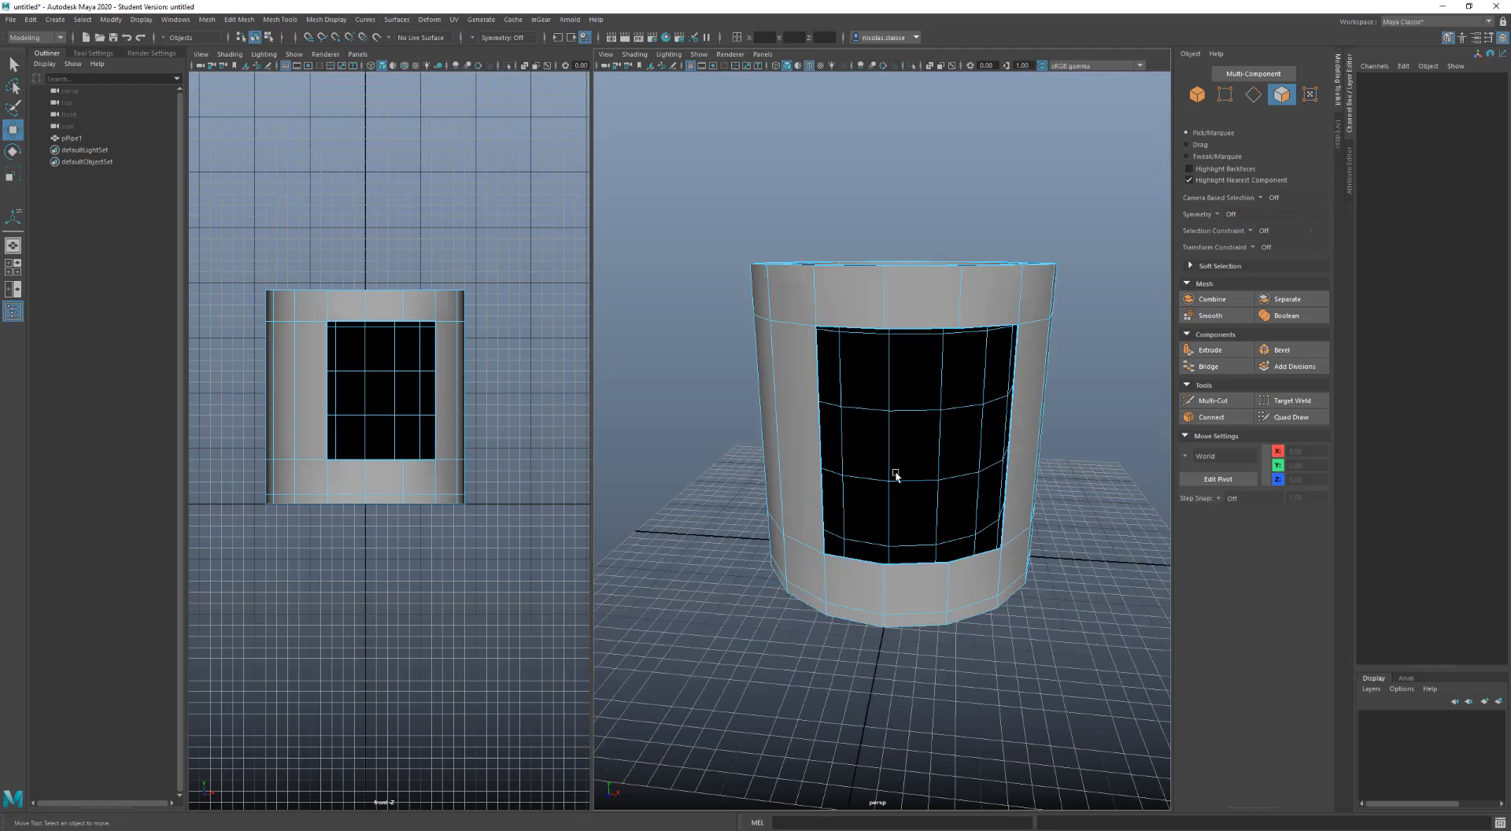
left_click(908, 311)
right_click_drag(908, 312, 907, 277)
left_click(917, 328)
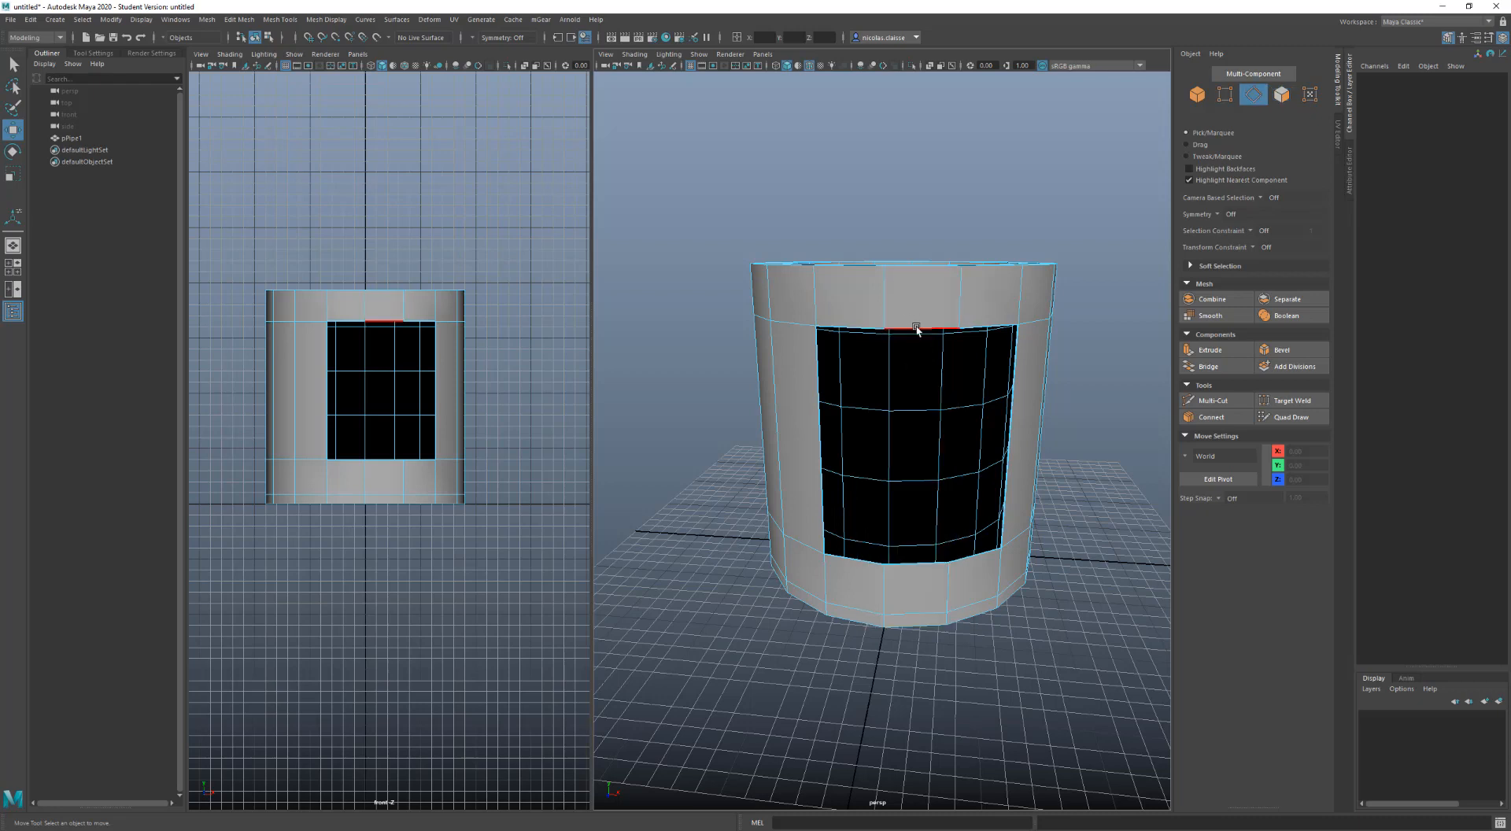
double_click(917, 328)
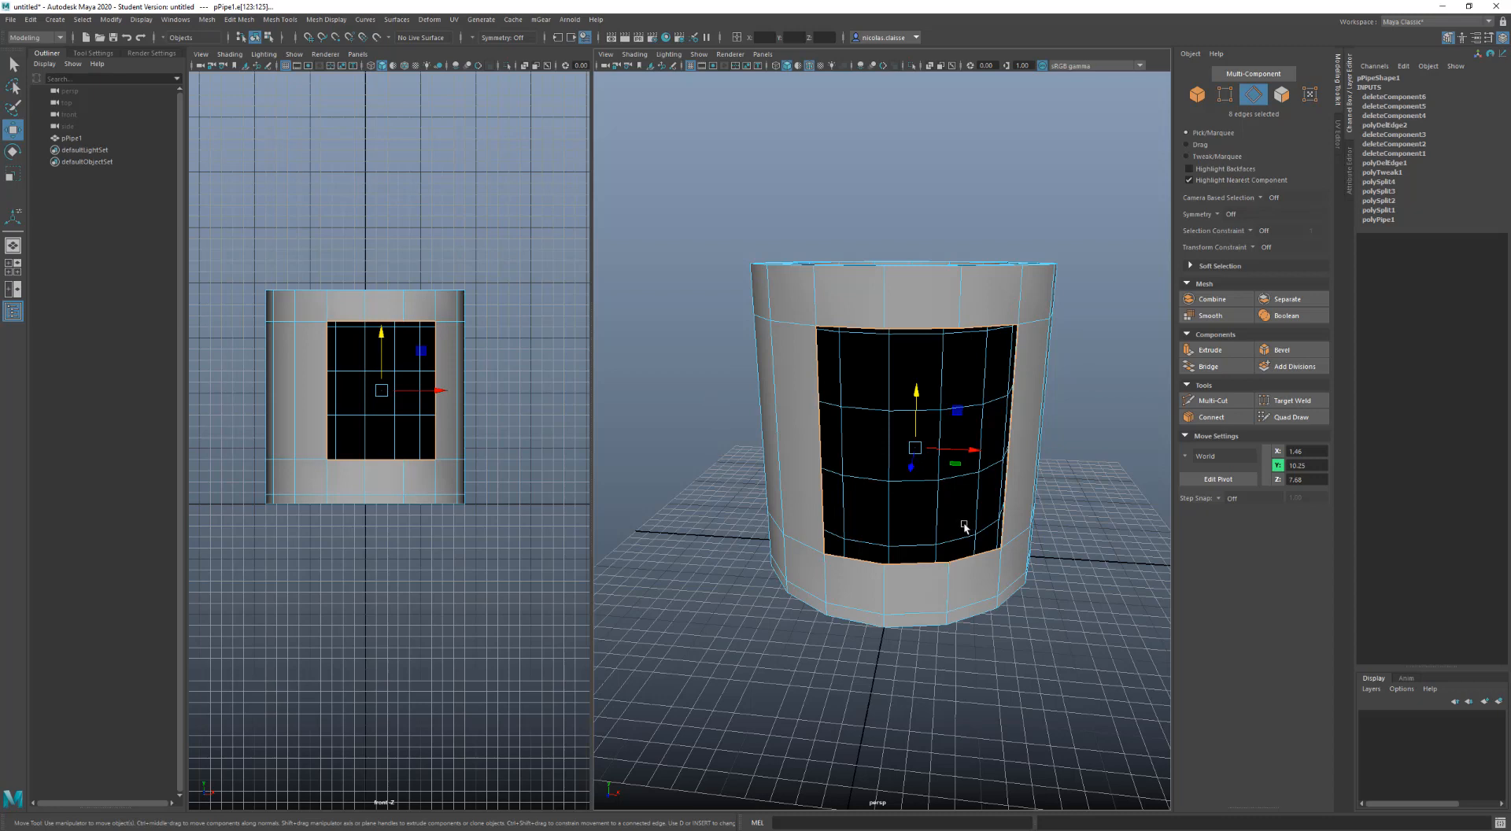
right_click_drag(889, 517, 887, 672, "shift")
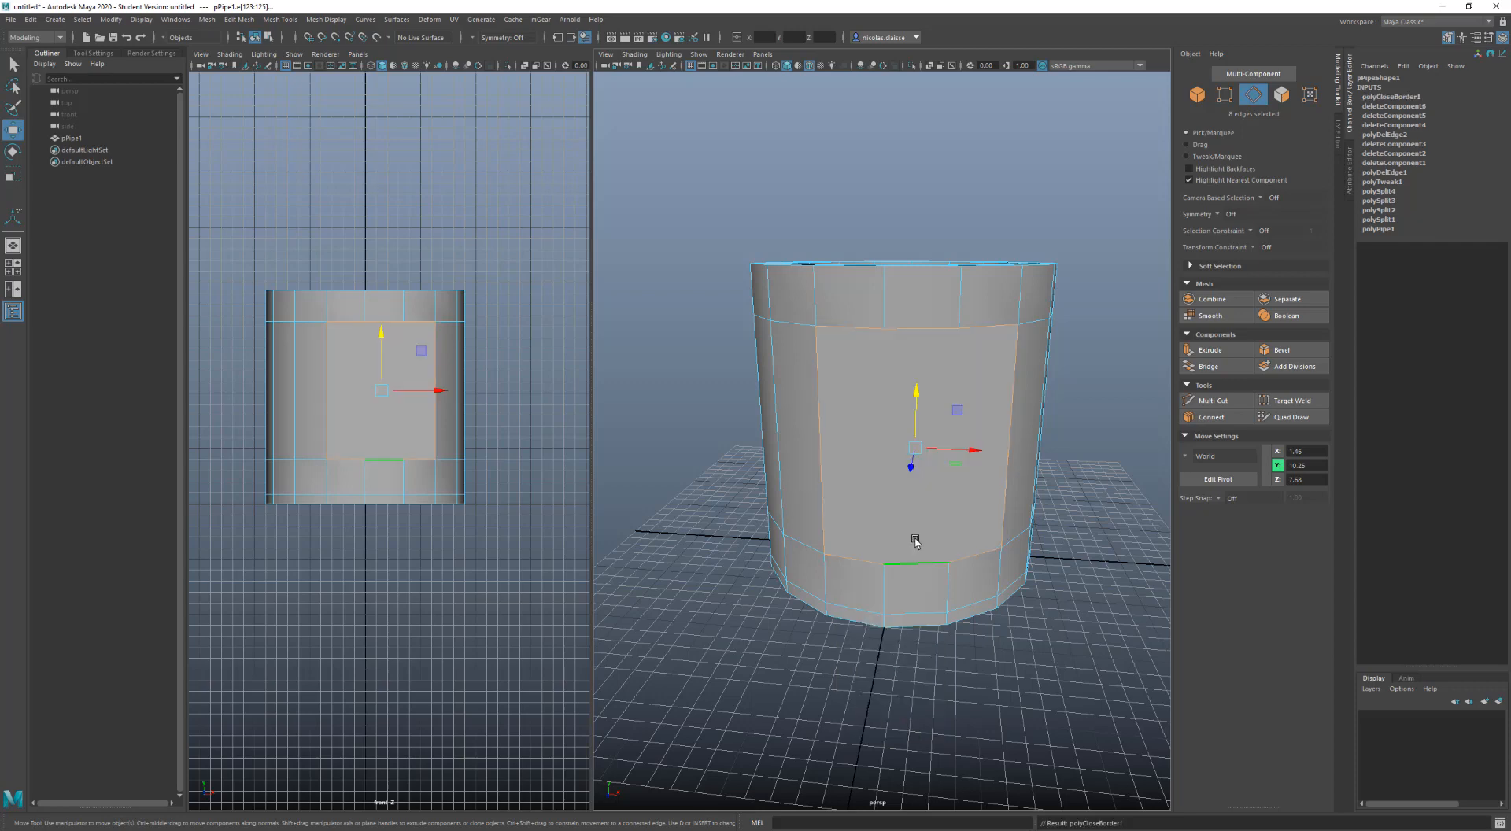
Restore two vertical edges across the filled face with Multi-Cut, joining the opposite vertices on its upper and lower borders
left_click_drag(934, 526, 900, 533, "alt")
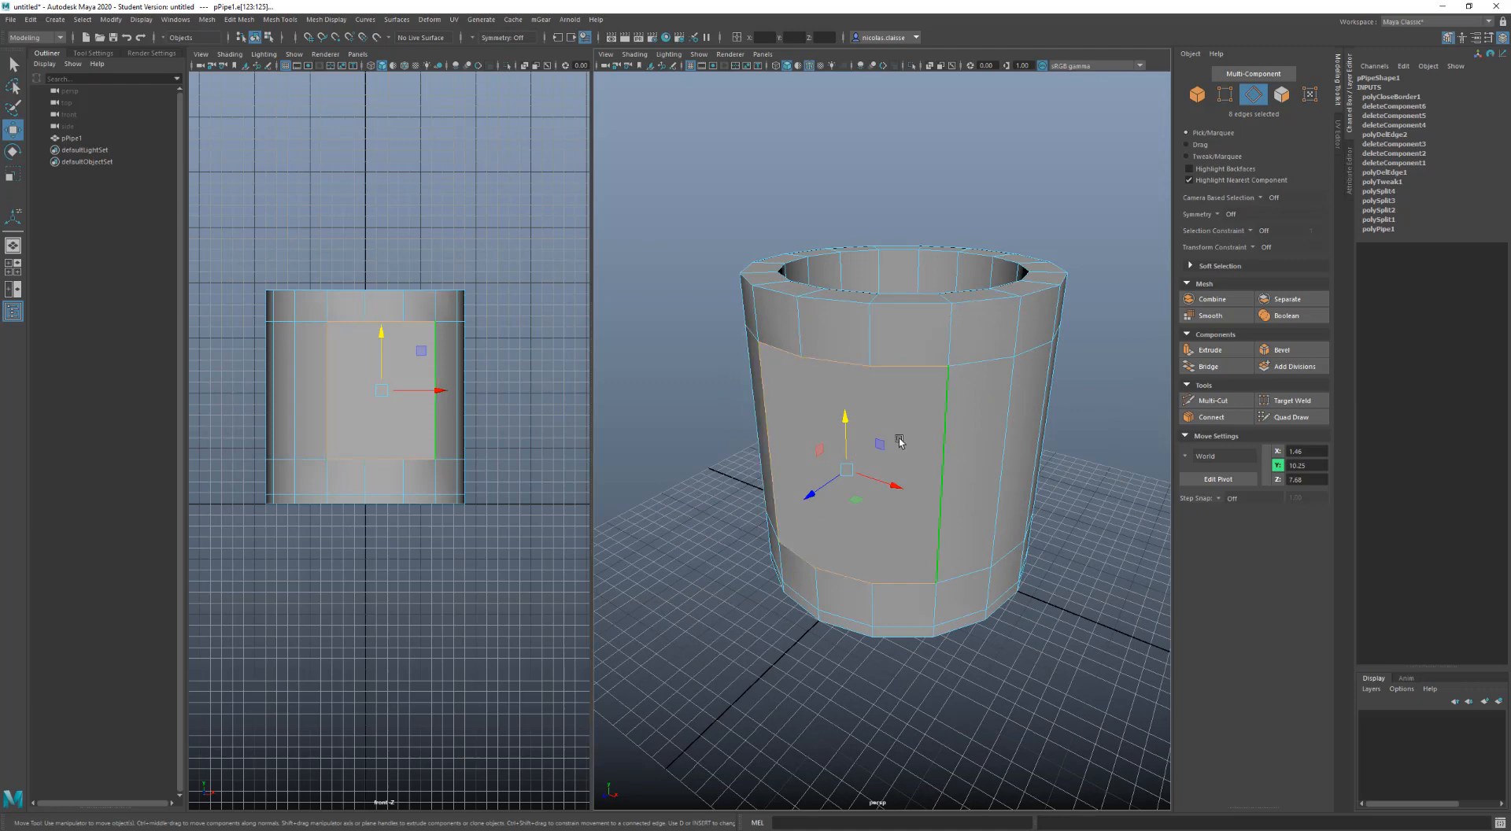
right_click_drag(923, 429, 861, 430, "shift")
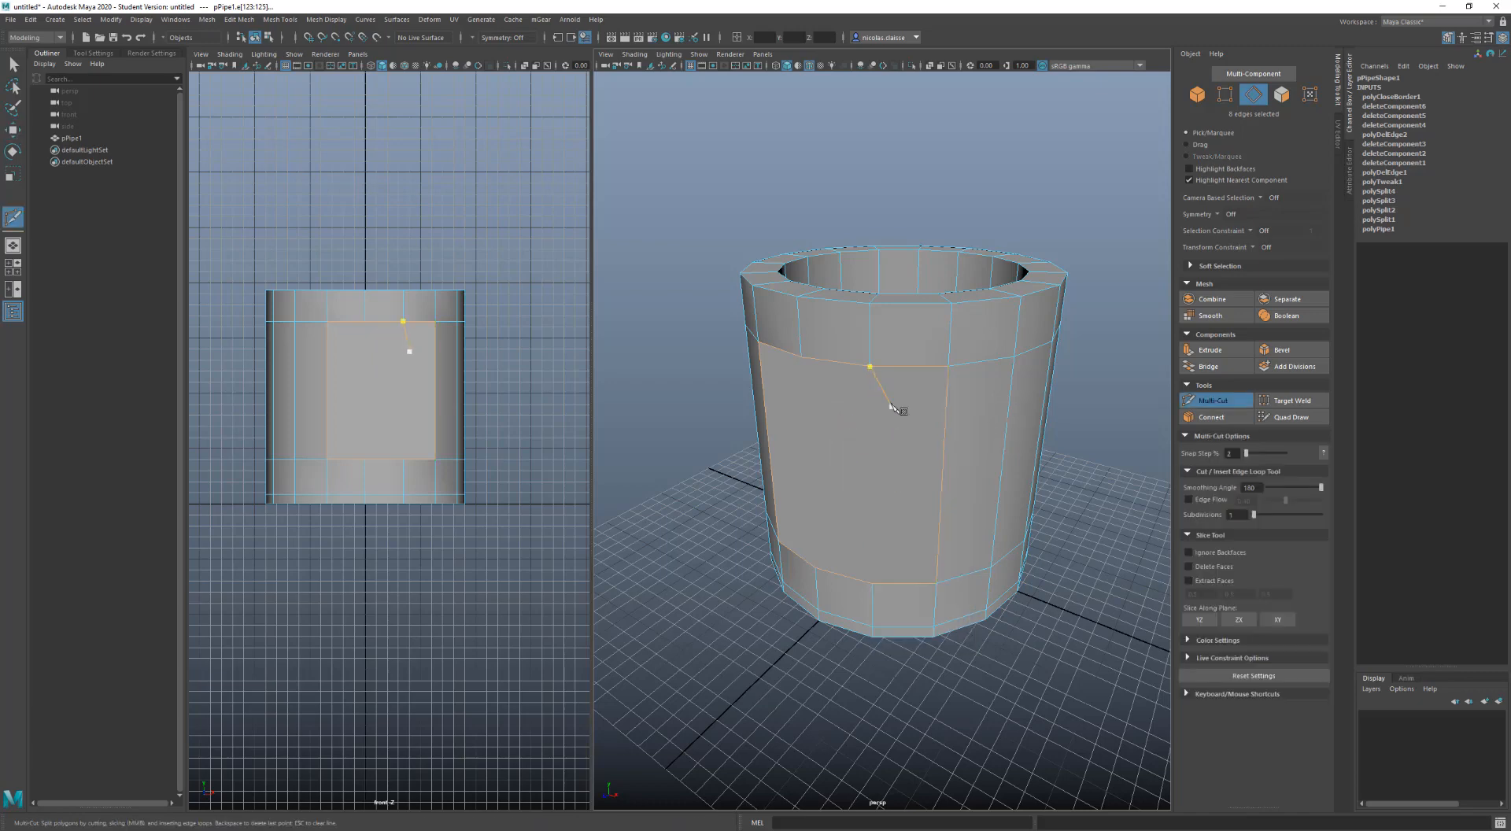
left_click(869, 367)
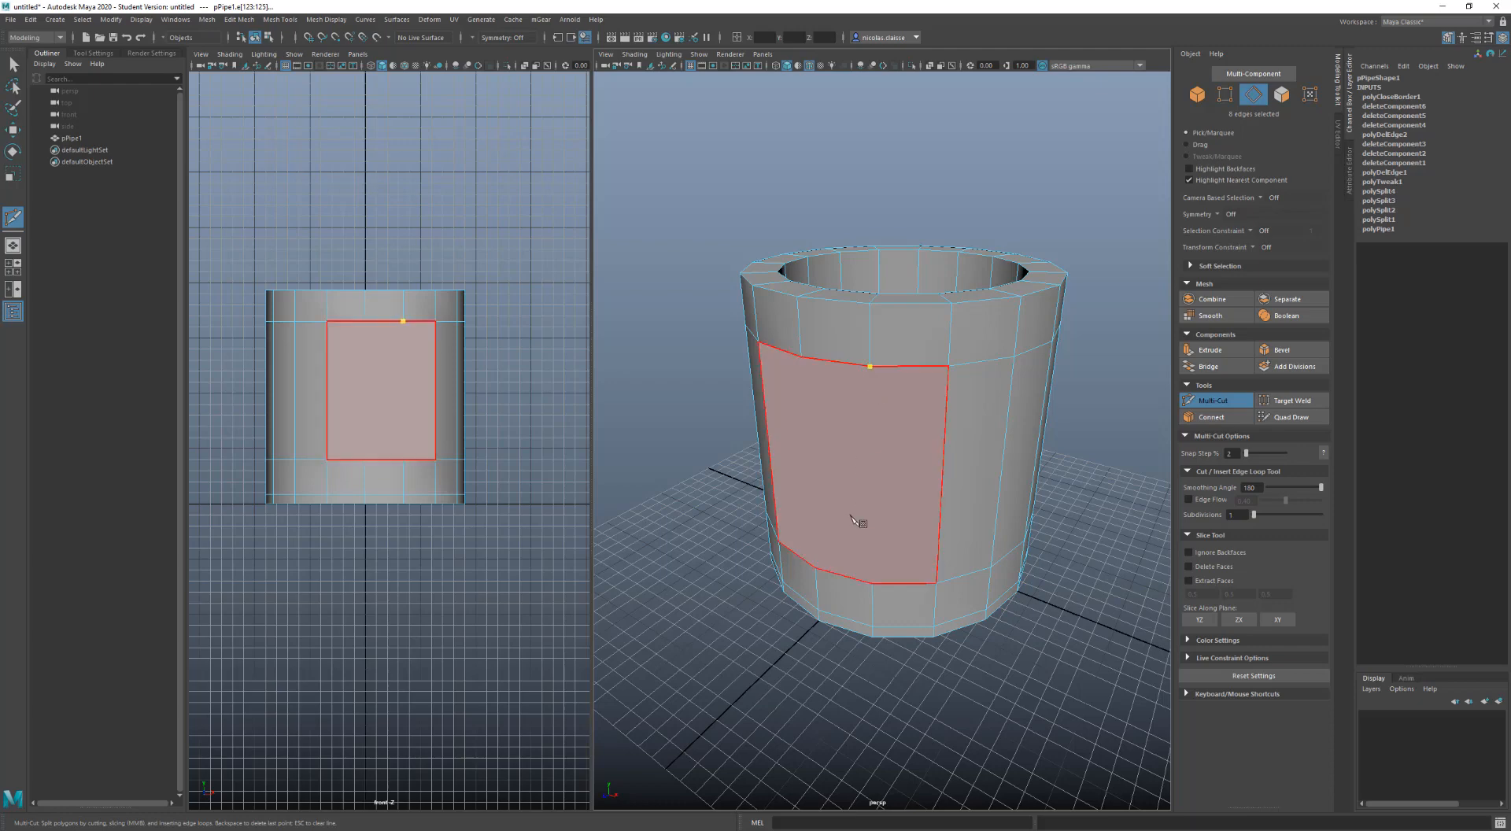
left_click(874, 583)
right_click(903, 504)
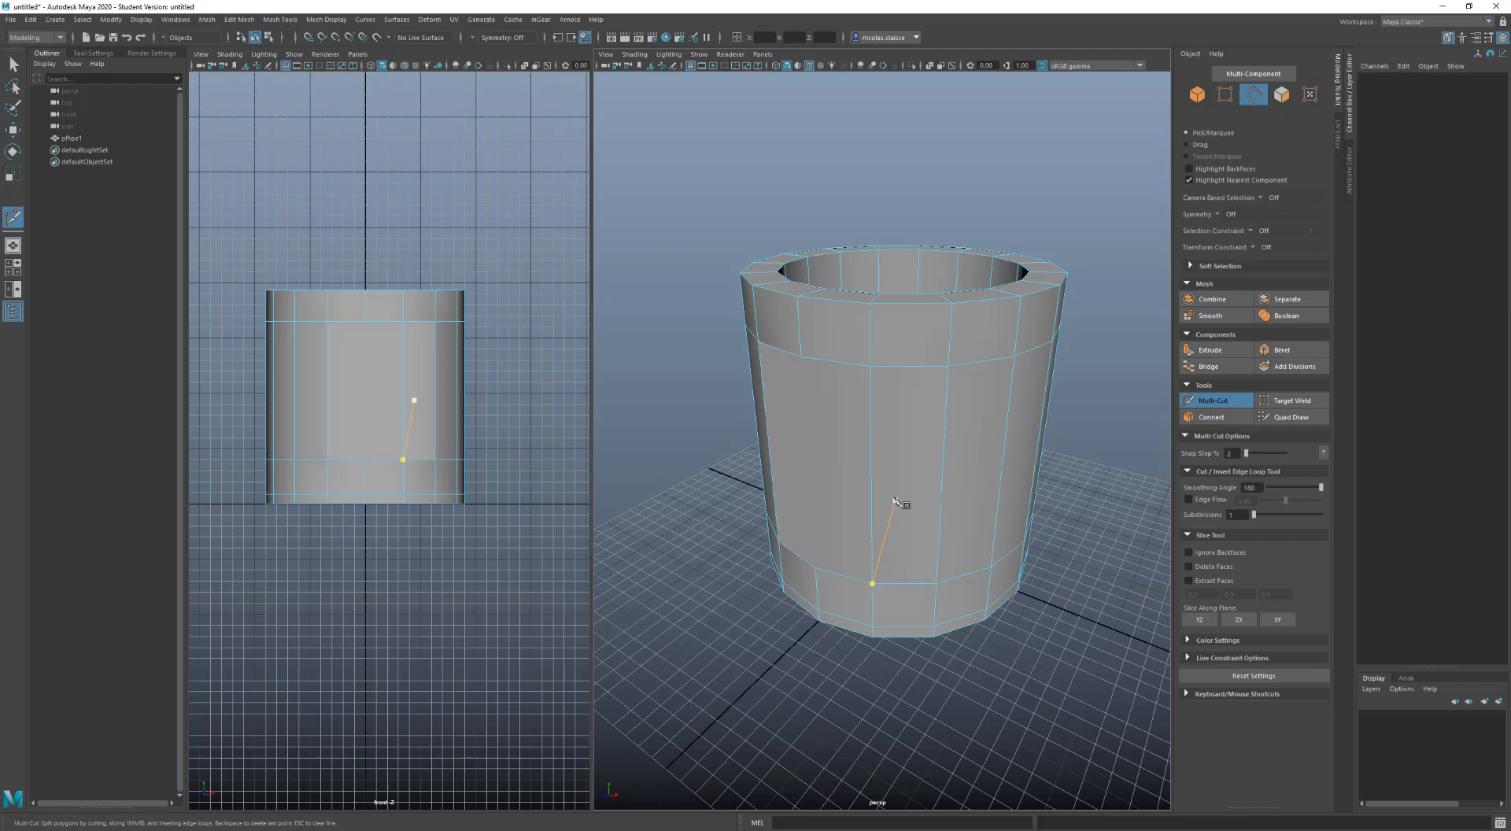
left_click(801, 357)
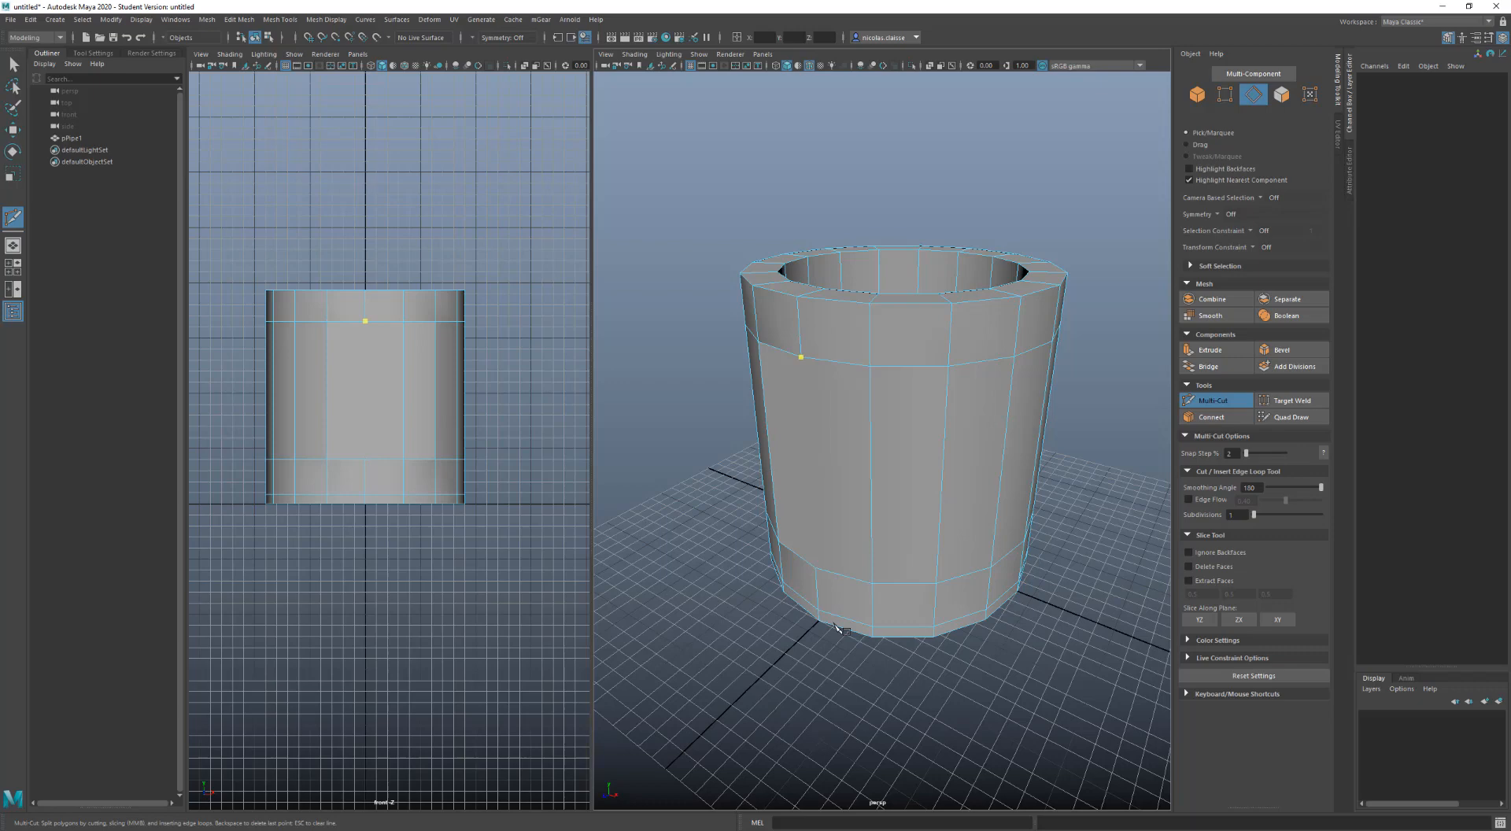
left_click(816, 568)
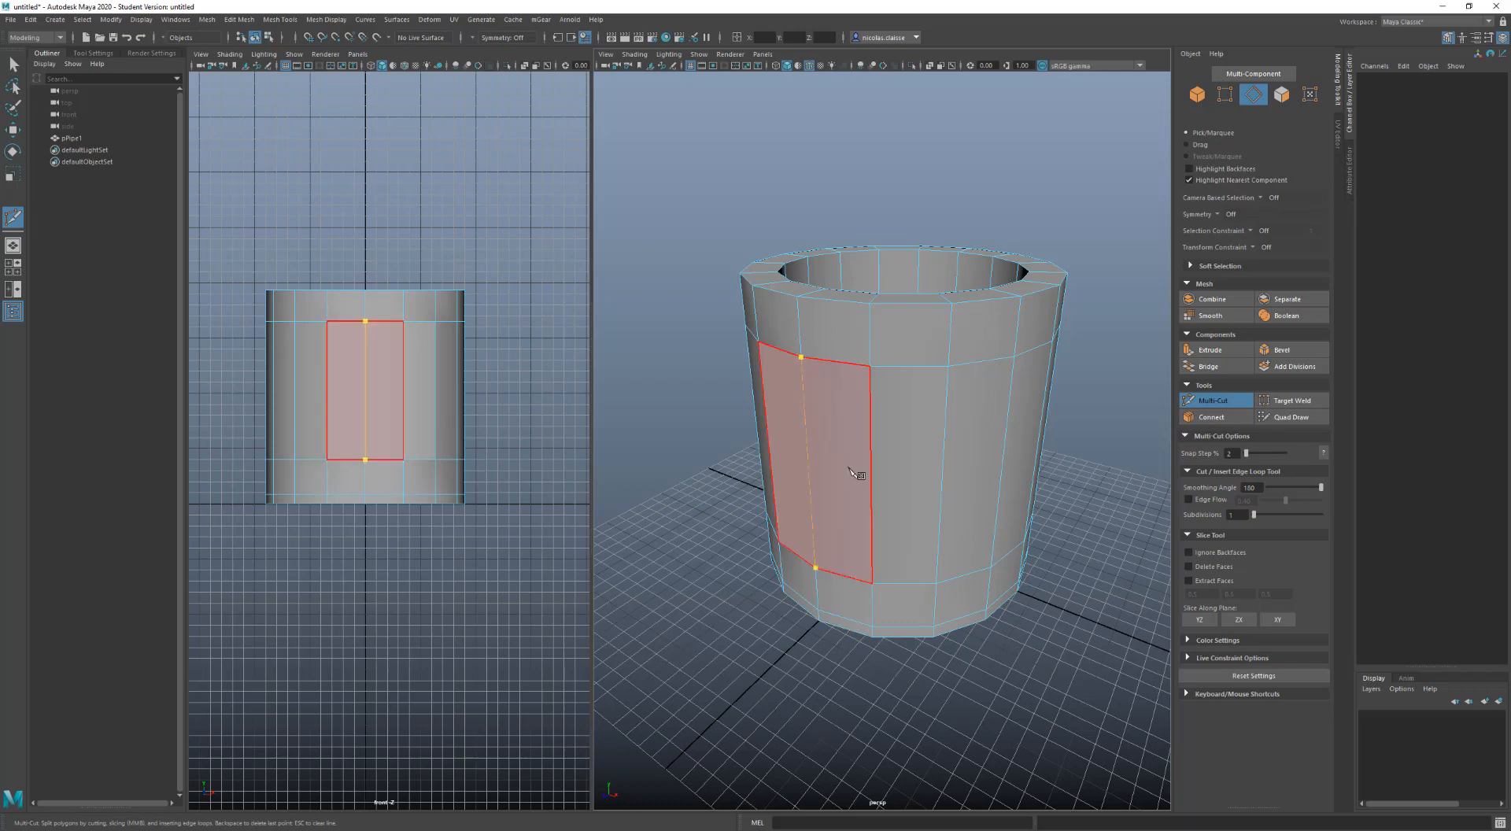
right_click(849, 469)
left_click(927, 488)
mouse_move(928, 489)
left_mouse_down("alt")
mouse_move(1003, 492)
mouse_move(1025, 467)
mouse_move(955, 456)
mouse_move(937, 496)
left_mouse_up("alt")
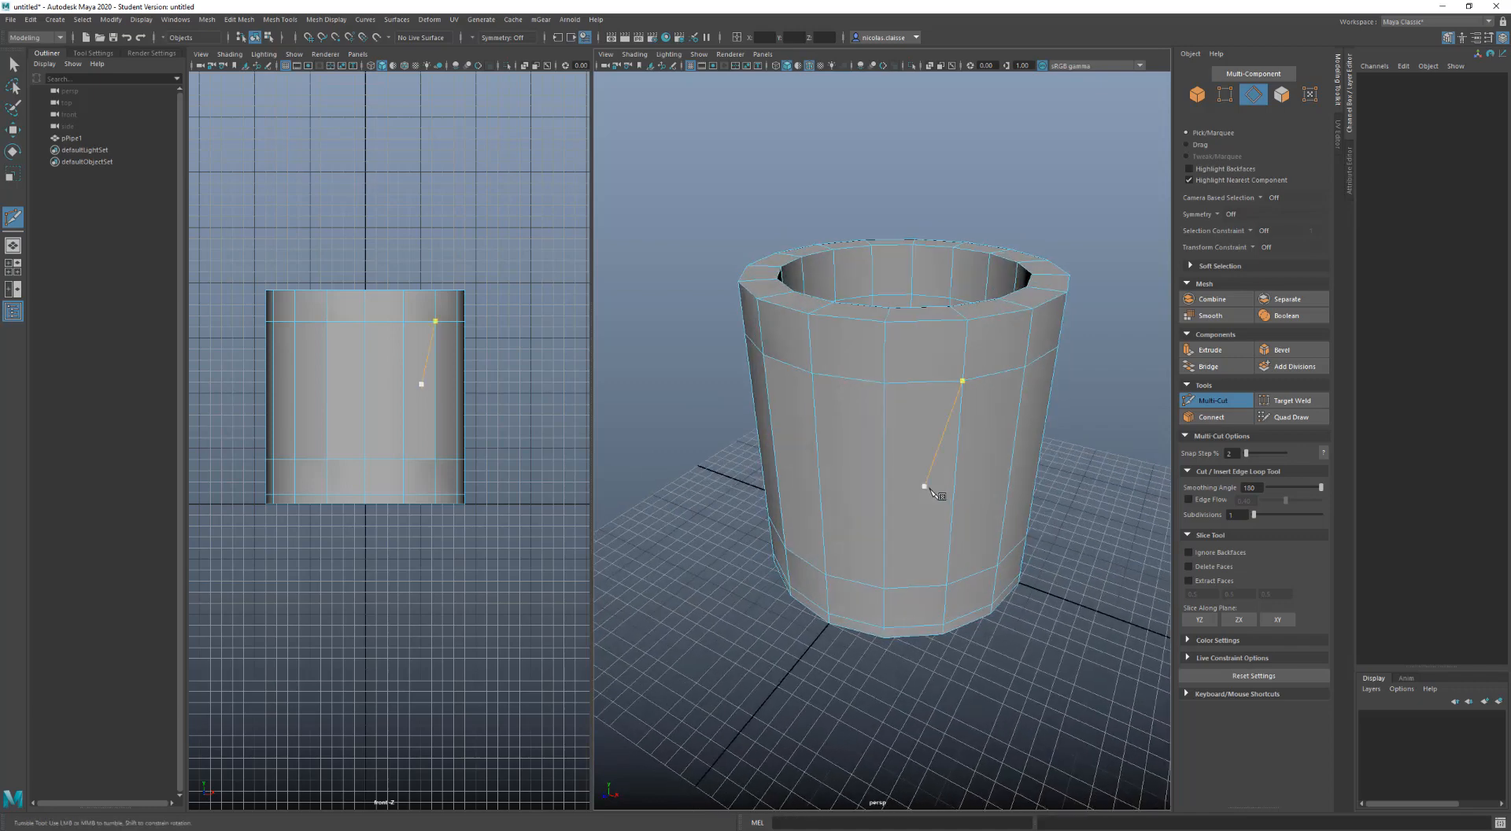
key("q")
Return to object mode, toggle the pipe's soft edge display, and apply Soften/Harden Edges at a 30° angle to the whole pipe
key("F8")
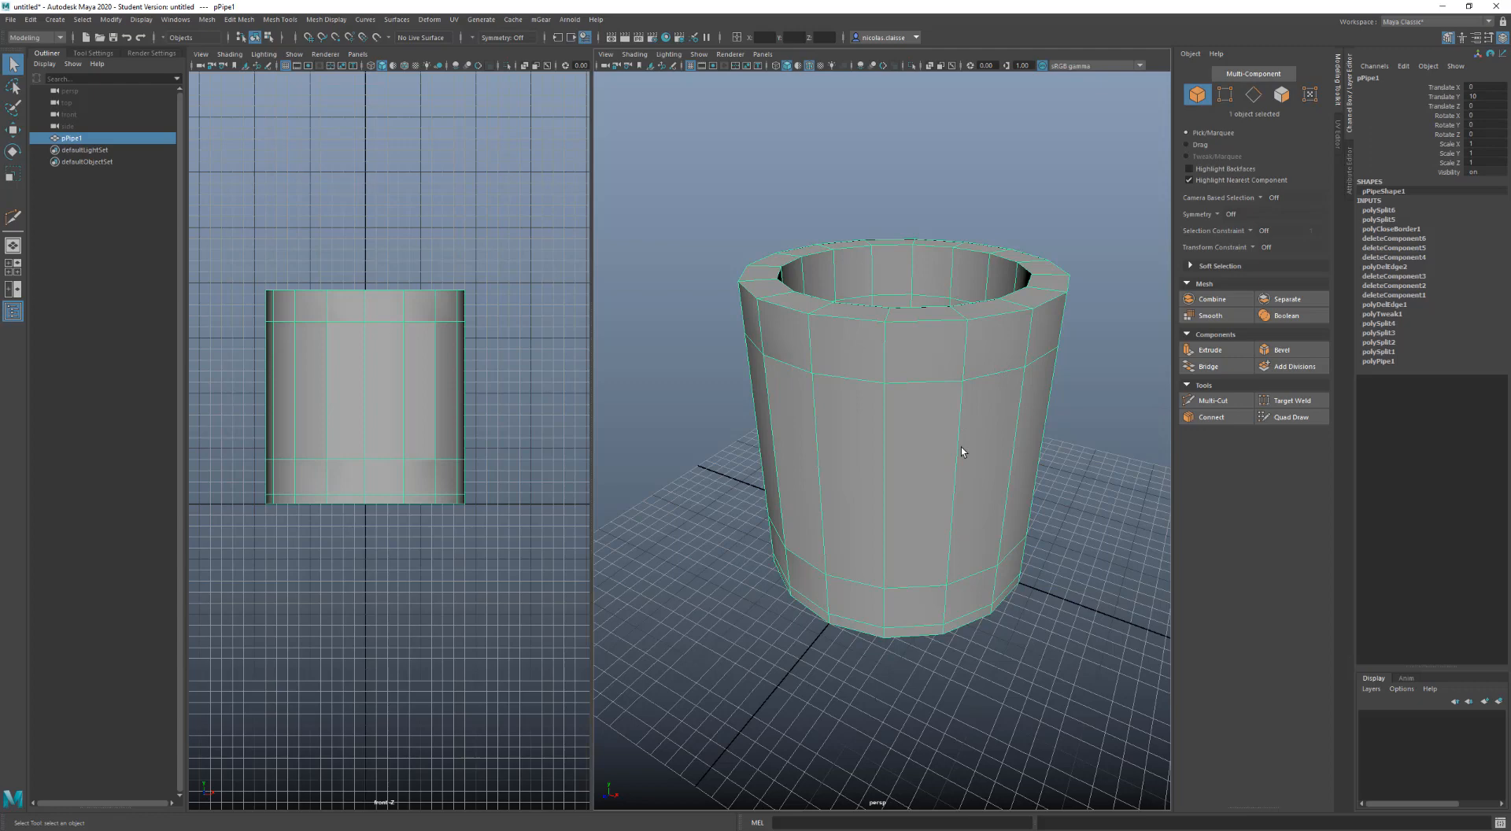
right_click_drag(960, 447, 1014, 501, "shift")
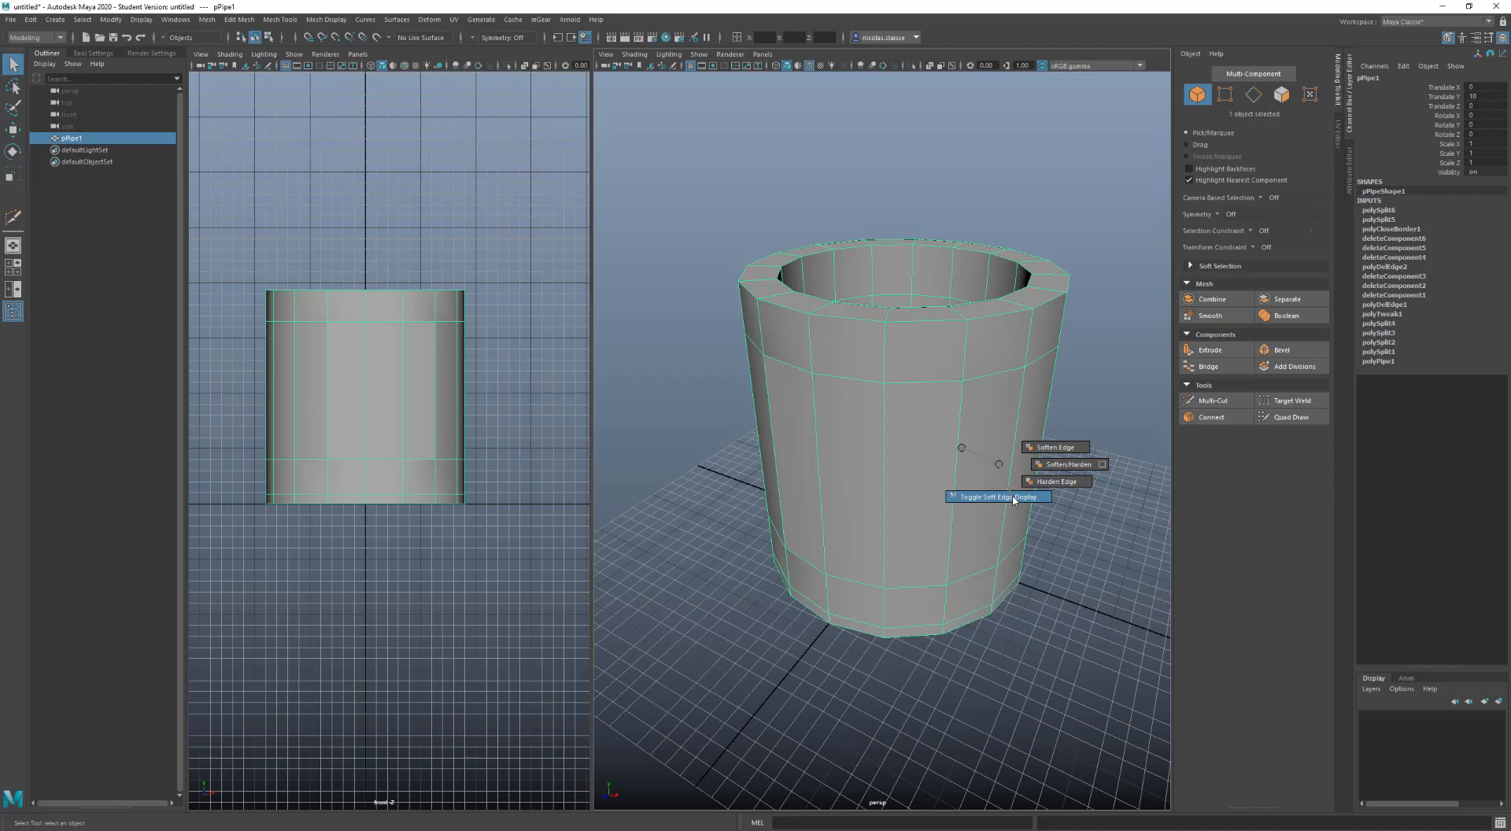
right_click_drag(1014, 500, 1013, 500, "shift")
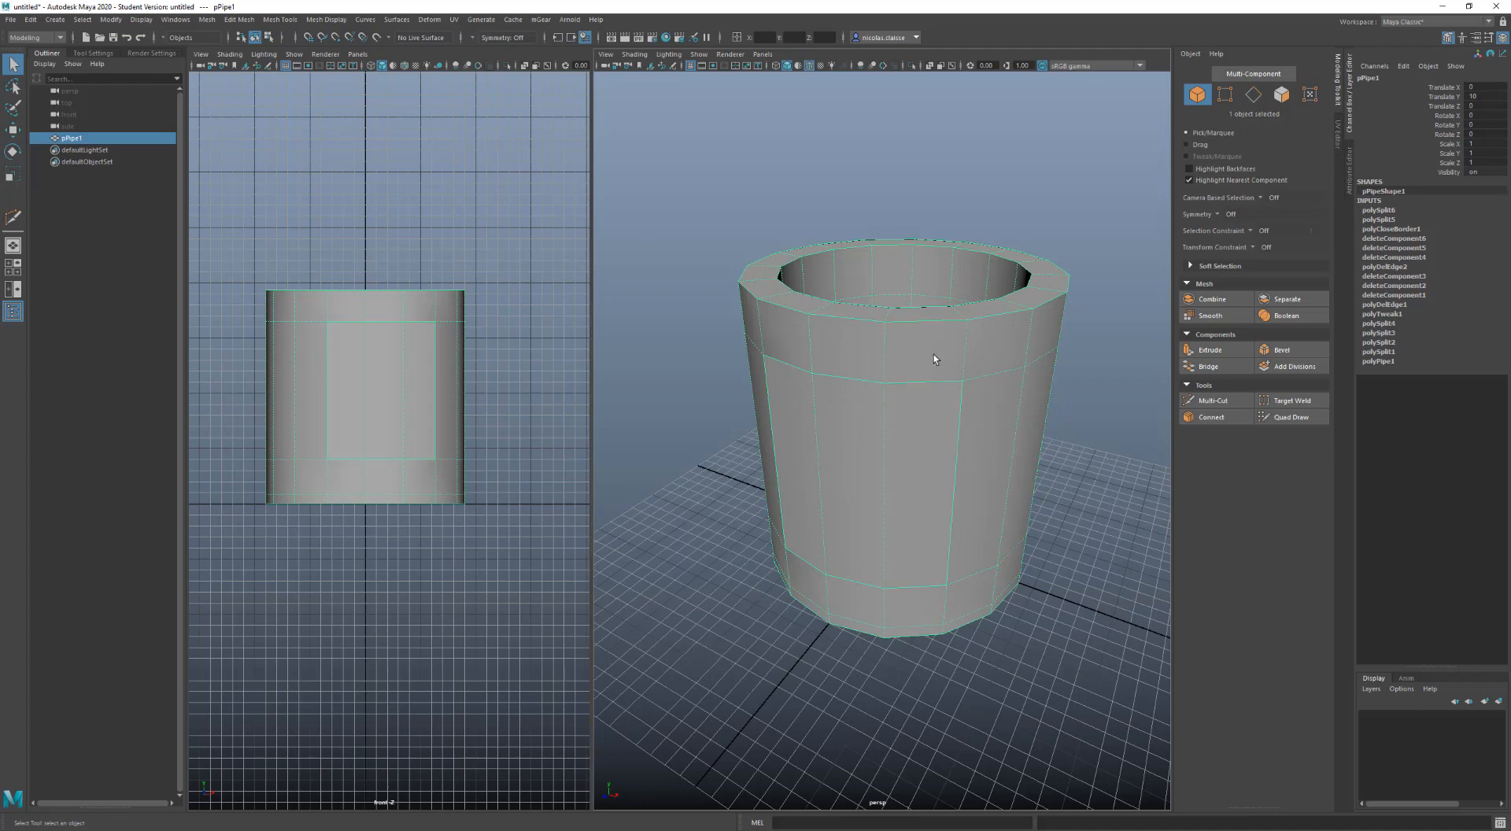
right_click_drag(933, 354, 1010, 372, "shift")
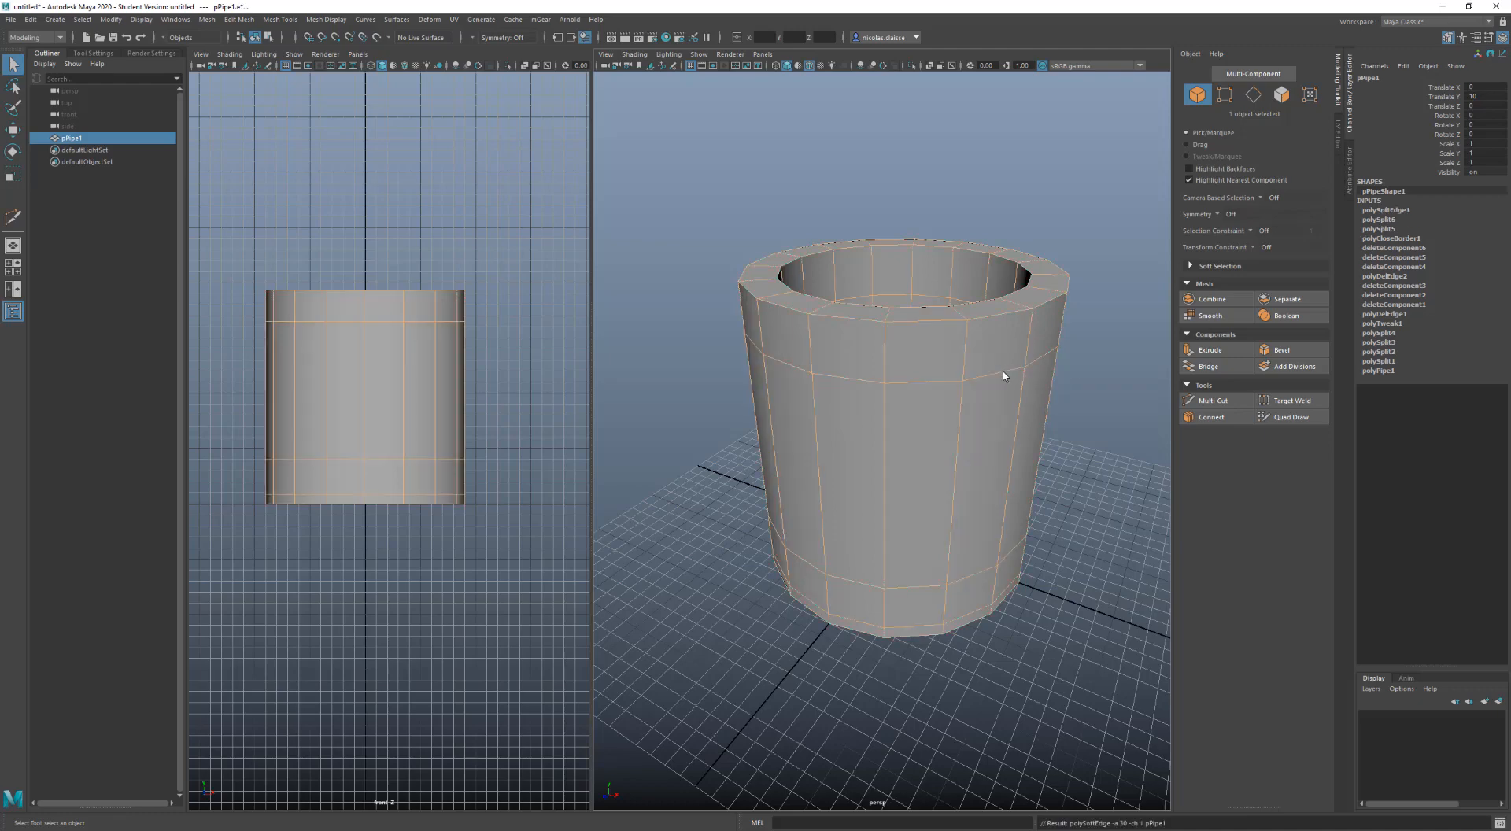
left_click(1106, 498)
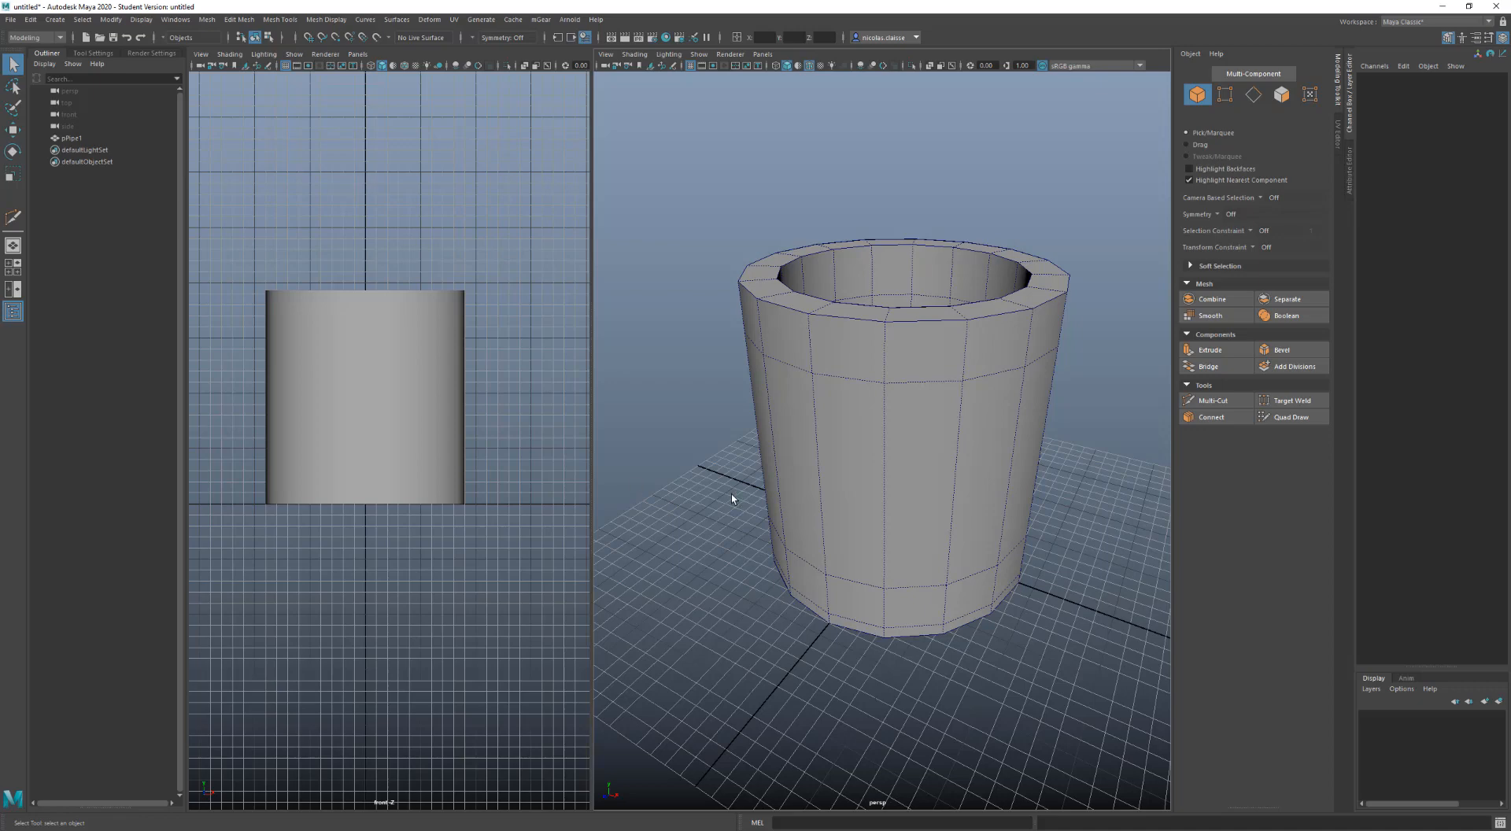
Switch to face selection and delete two neighbouring tall faces from the pipe's outer wall
mouse_move(731, 498)
left_mouse_down("alt")
mouse_move(645, 582)
mouse_move(709, 551)
mouse_move(738, 479)
left_mouse_up("alt")
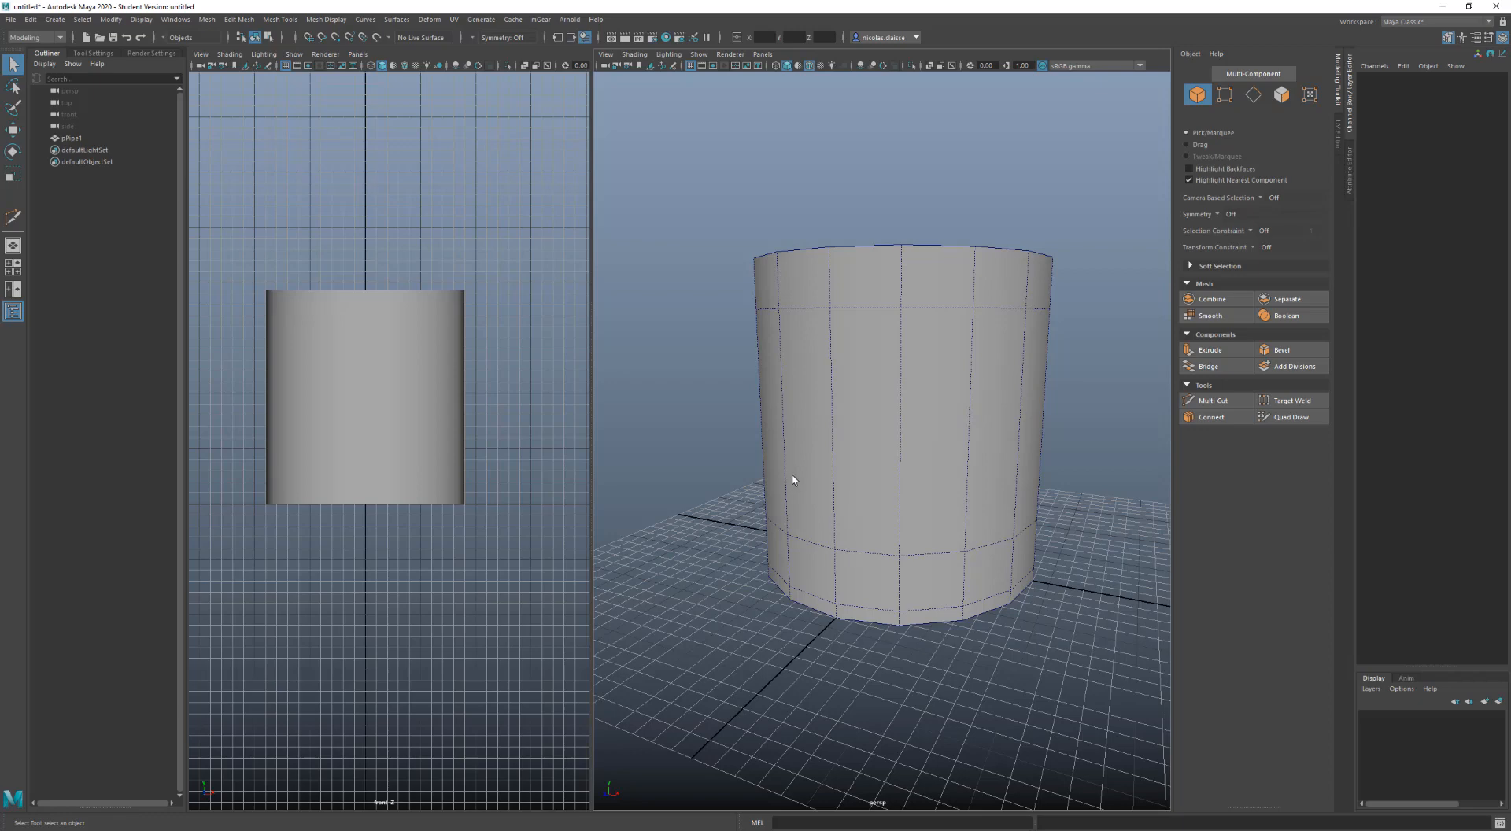
mouse_move(787, 470)
left_mouse_down("alt")
mouse_move(783, 457)
mouse_move(782, 490)
left_mouse_up("alt")
right_click_drag(903, 462, 906, 483)
left_click(908, 478)
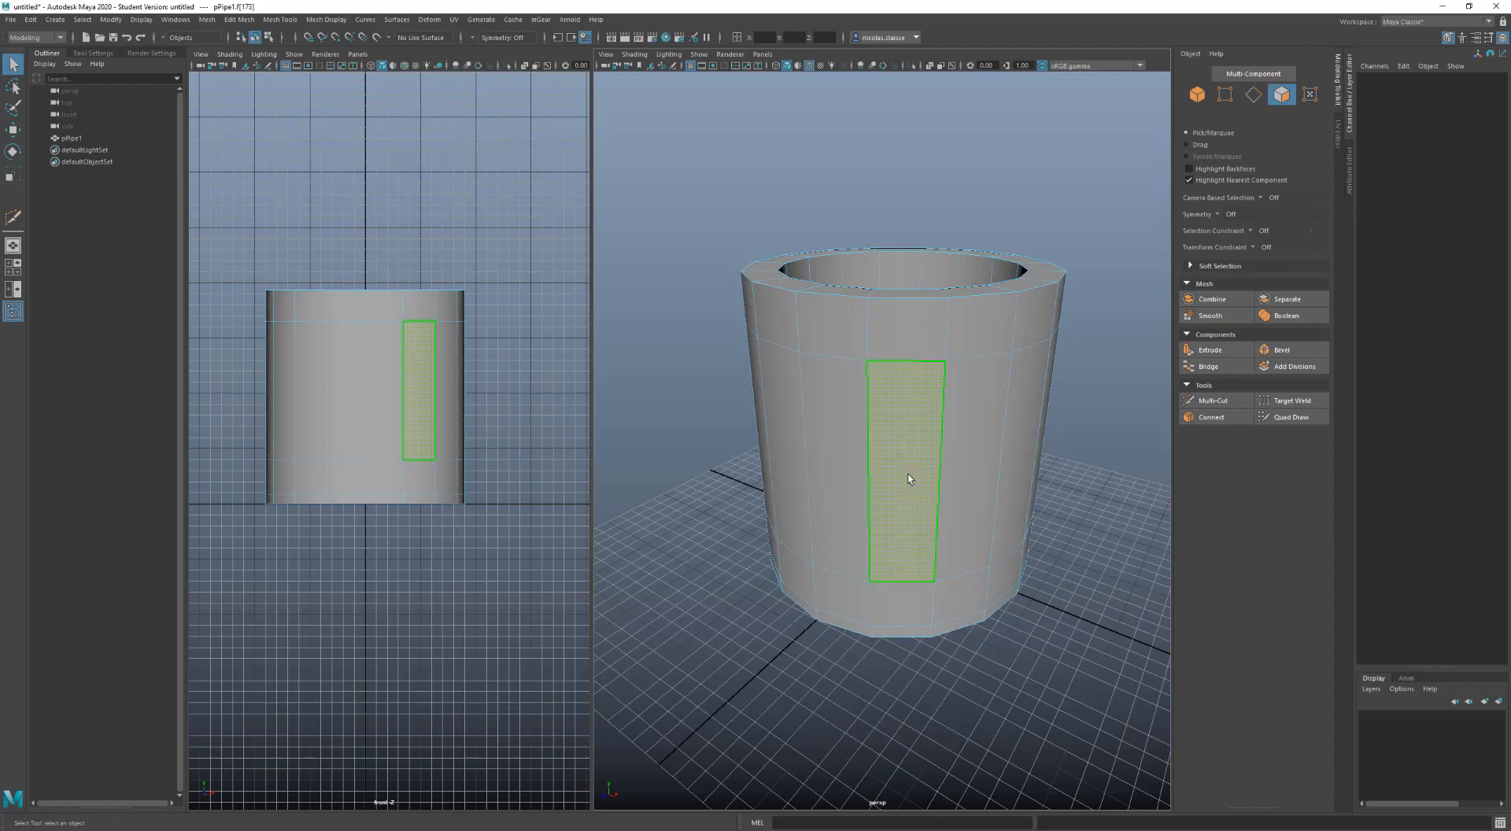
left_click(984, 468, "shift")
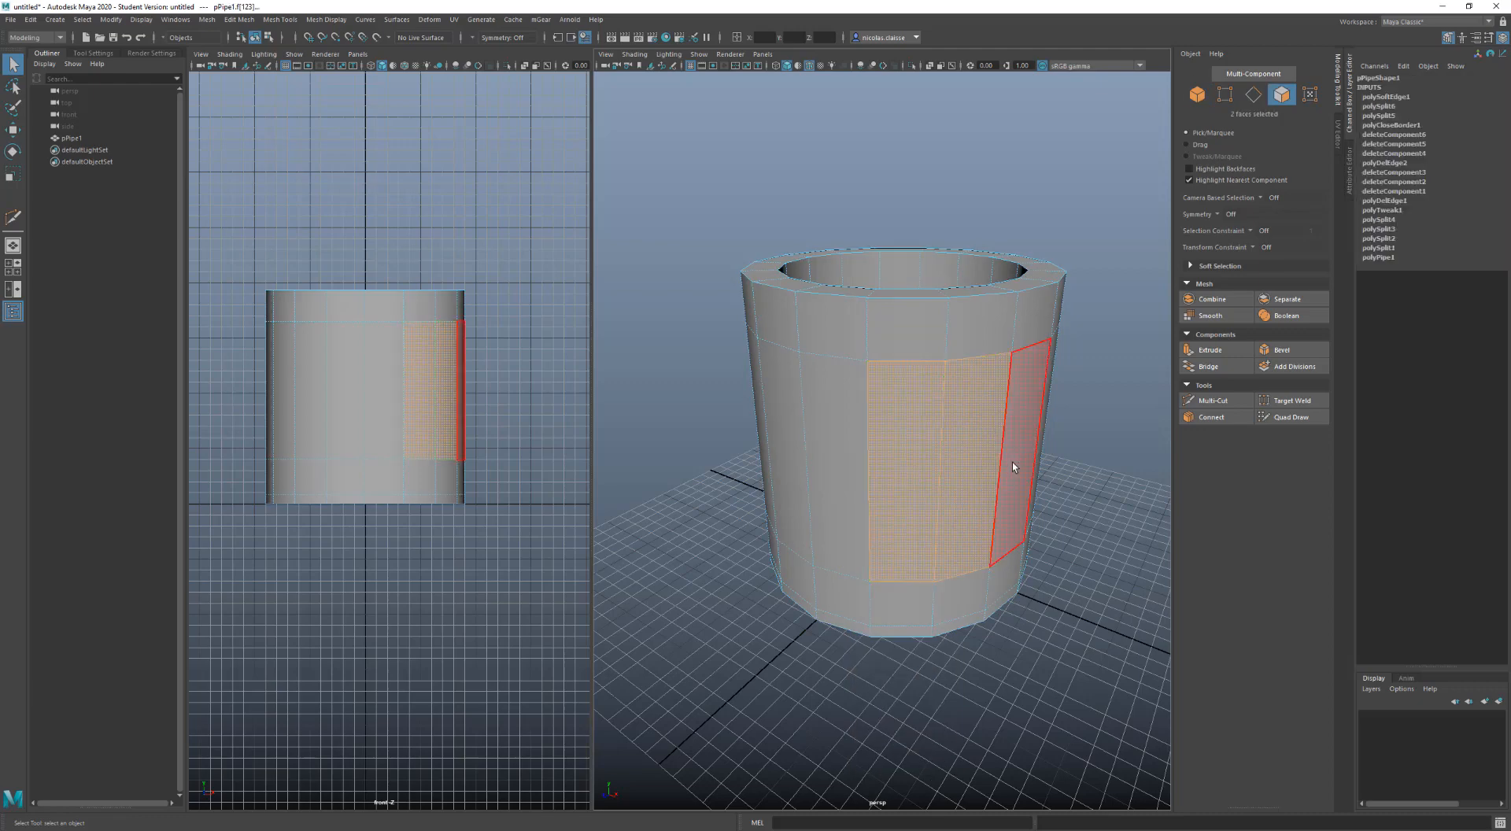
key("Delete")
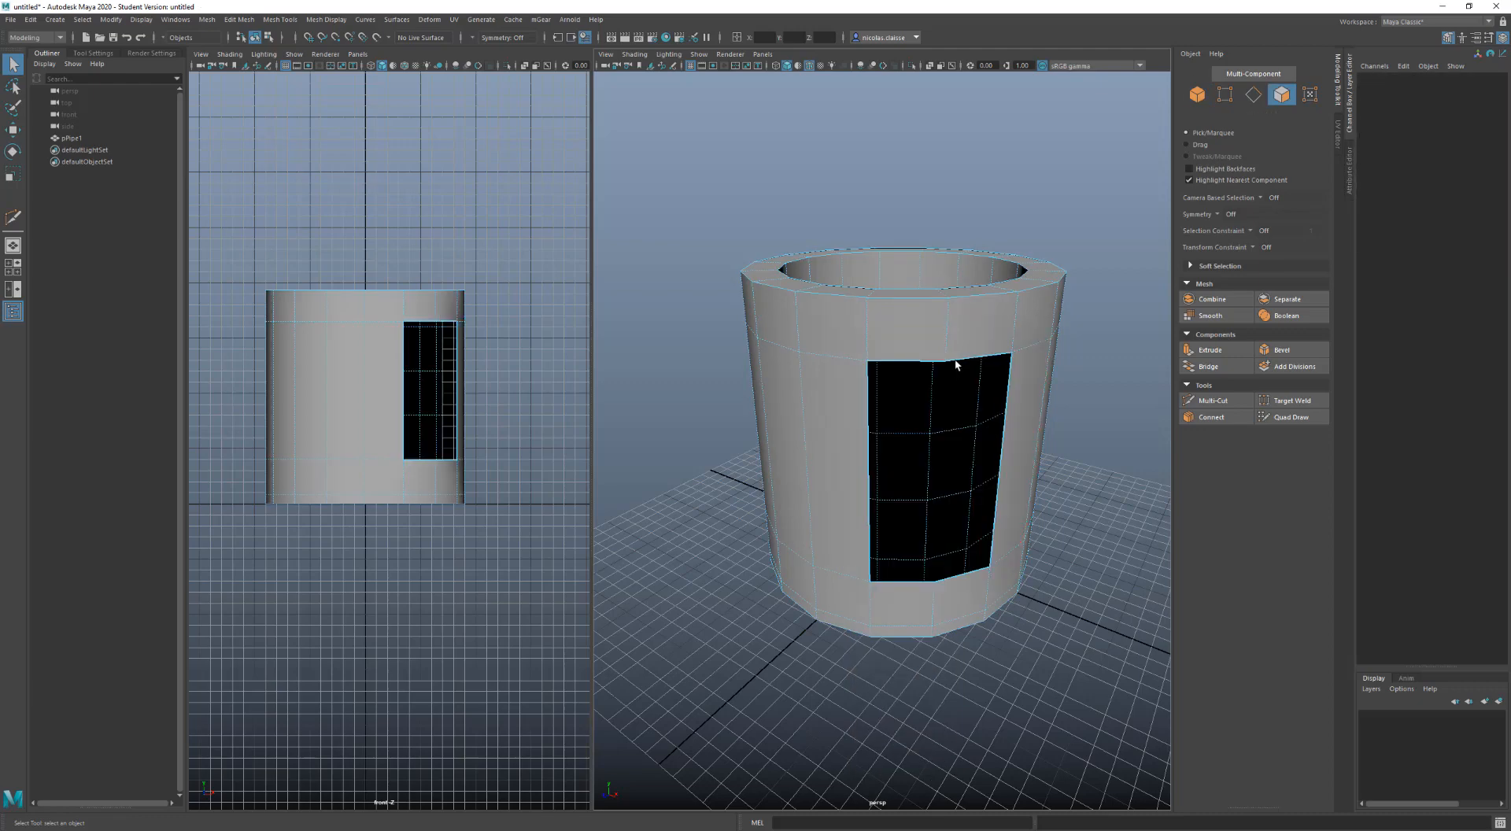
Select the border edge loop around the two-face opening in edge mode and close it with Fill Hole
right_click_drag(958, 354, 961, 326)
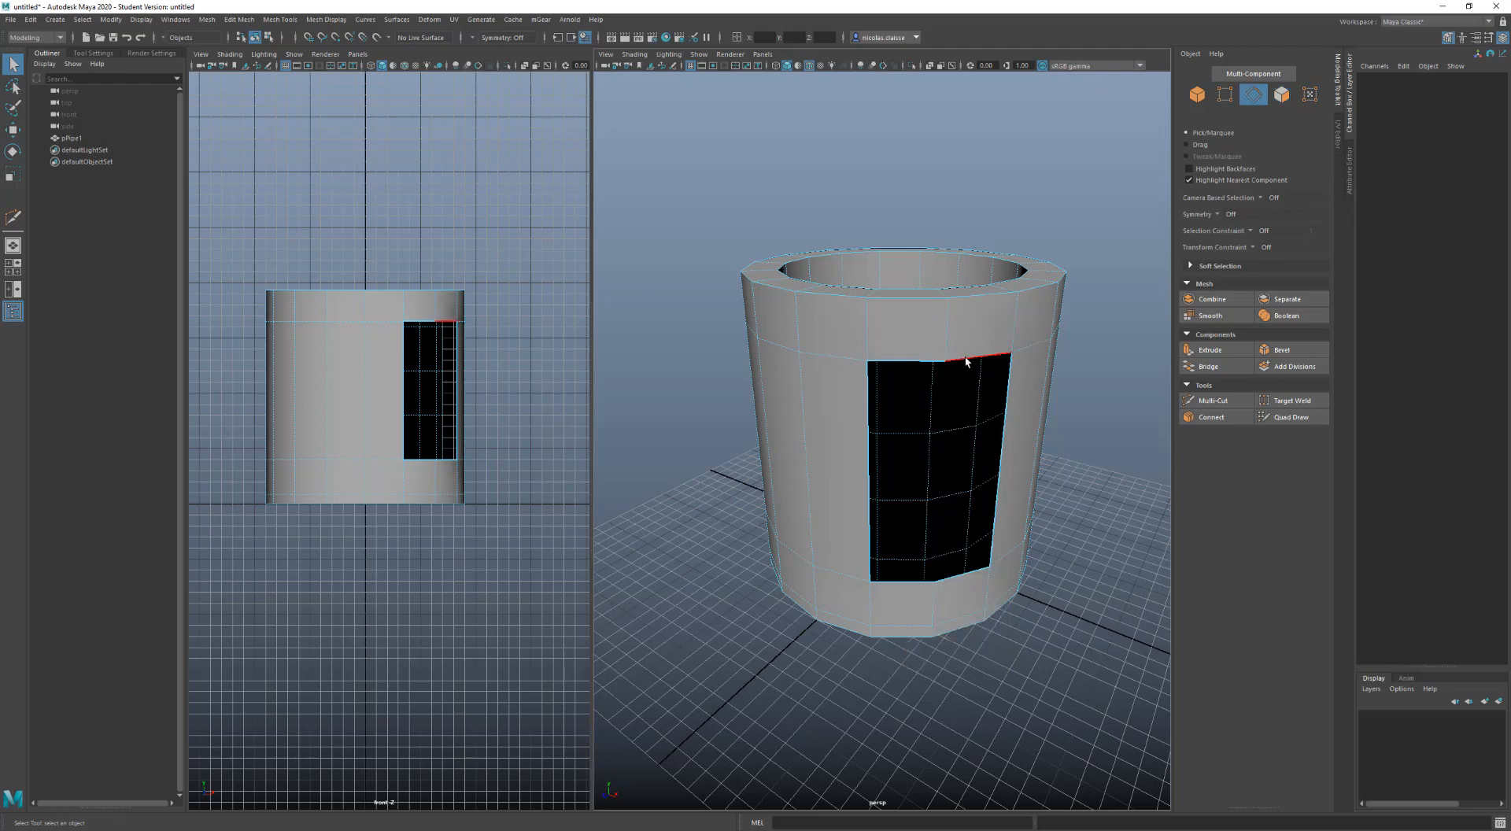
double_click(967, 361)
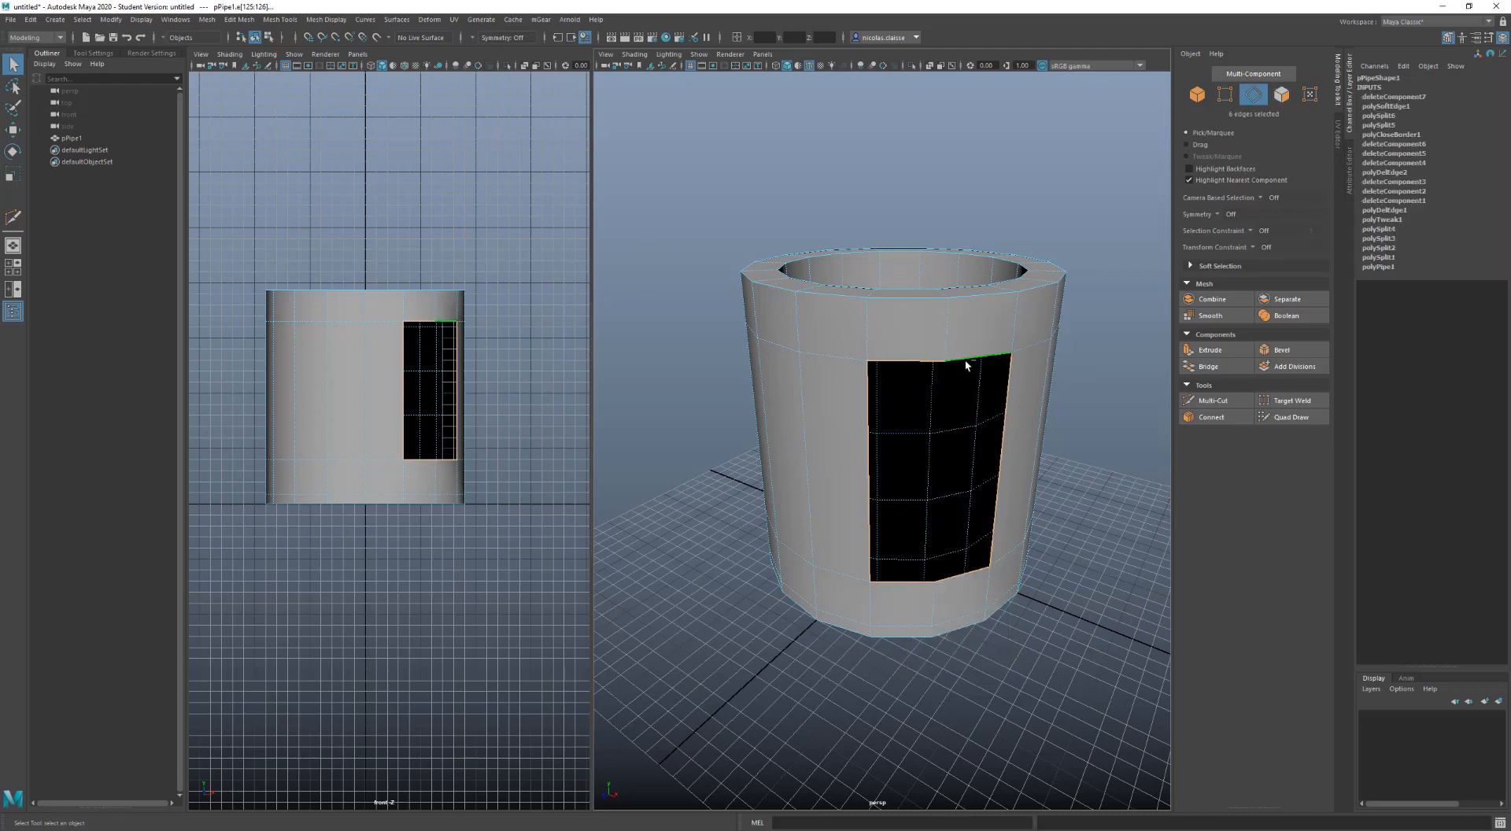
right_click_drag(968, 403, 975, 544, "shift")
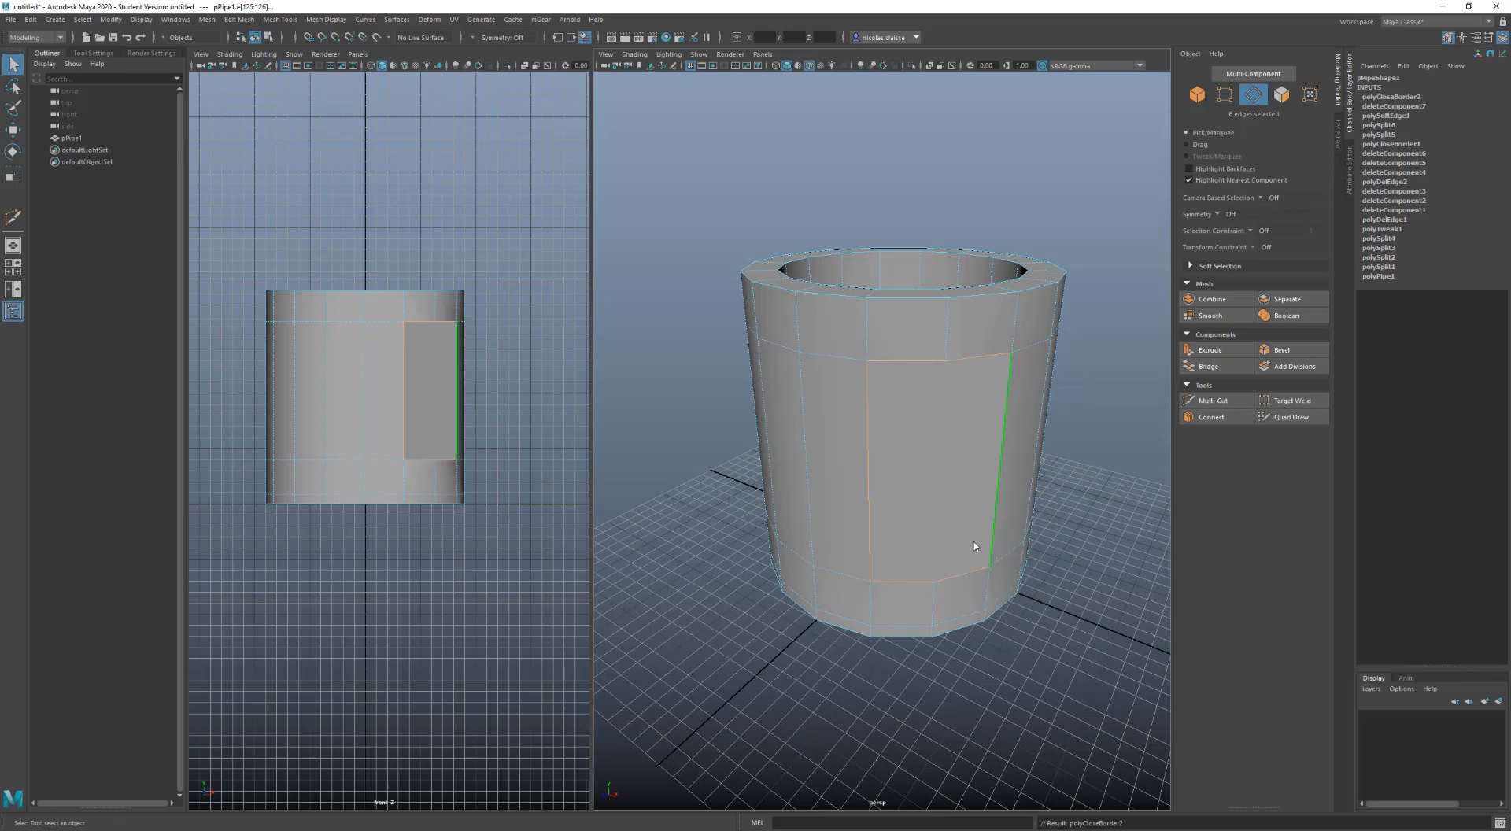
Cut one vertical edge through the middle of the new filled face with Multi-Cut, between its upper and lower border vertices
left_click(1229, 395)
left_click(946, 363)
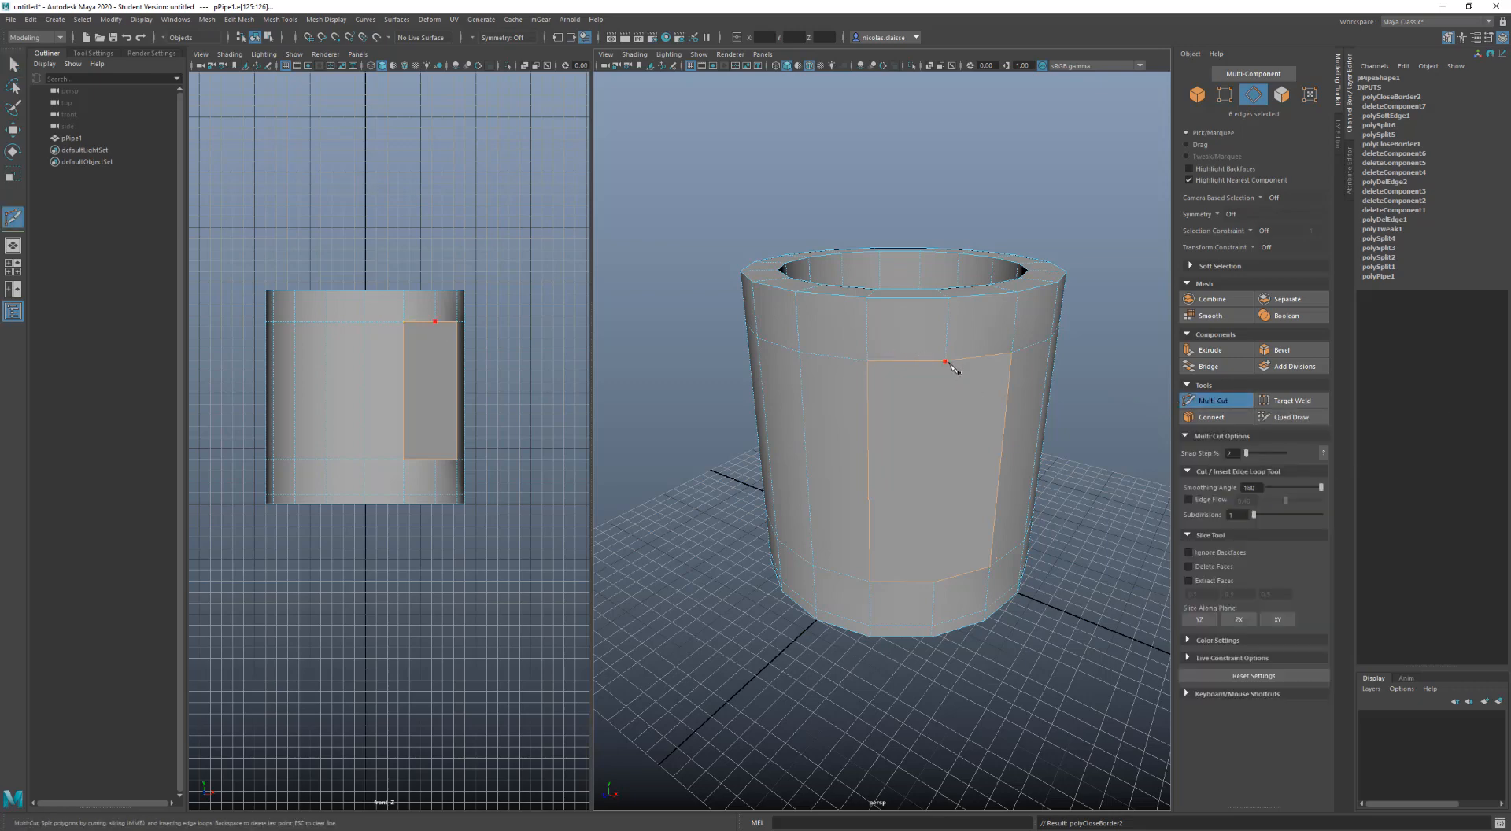
left_click(934, 583)
key("Return")
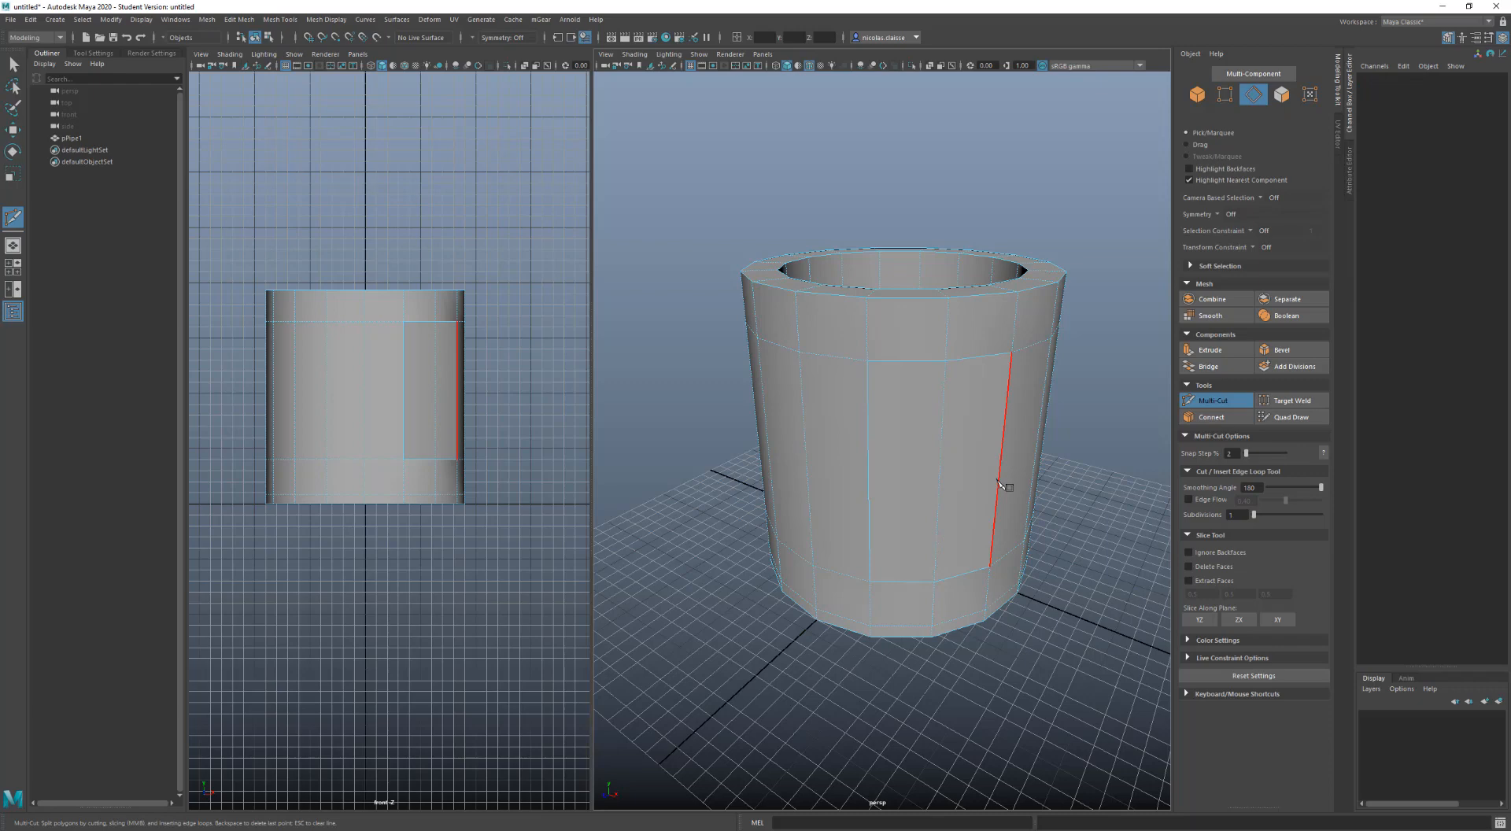
left_click(989, 567)
left_click(1225, 401)
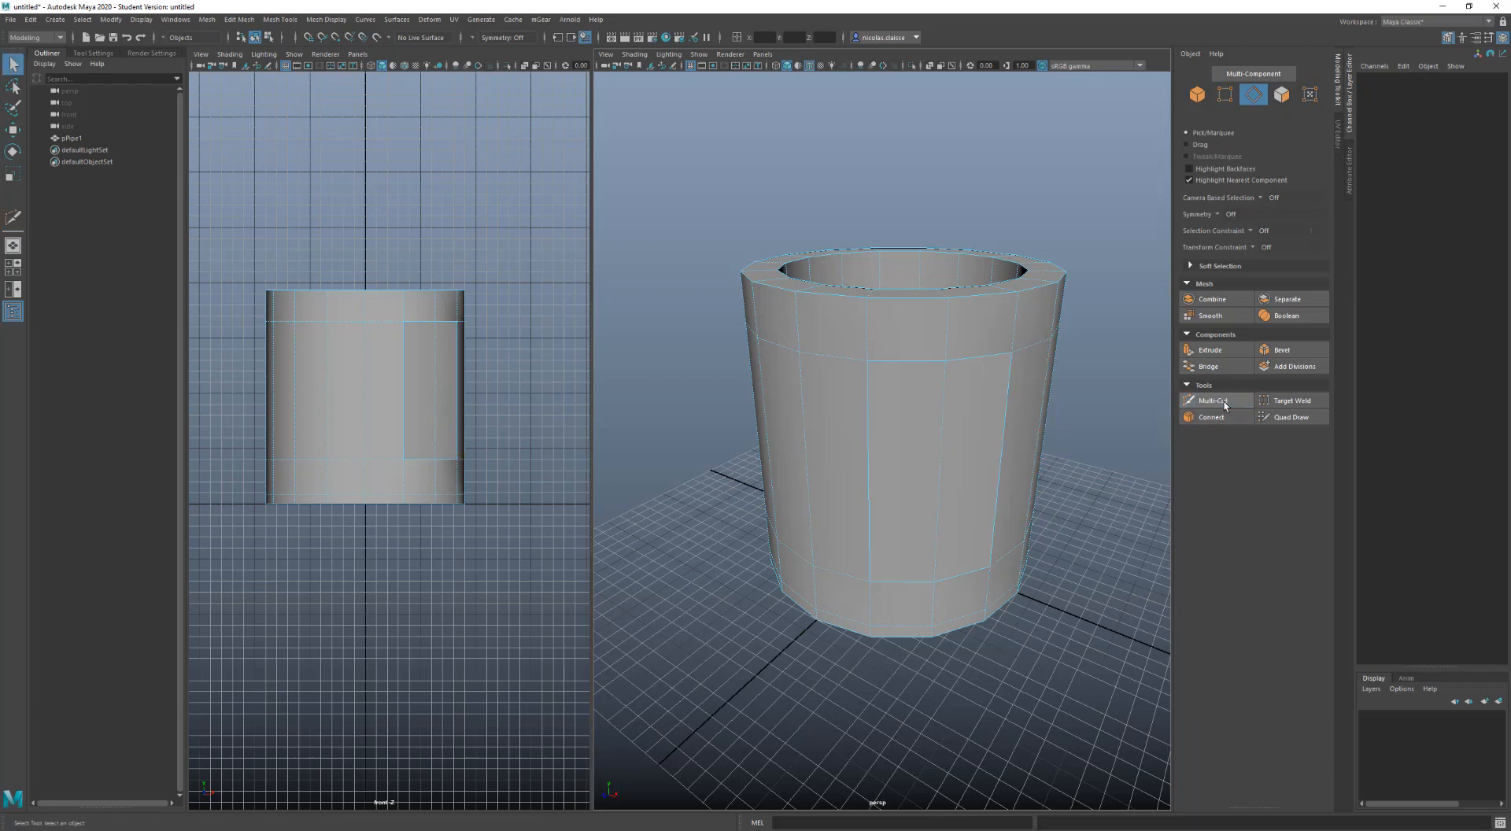
Select the six border edges around the refilled area and soften them to match the surrounding wall
left_click(881, 438)
left_click(902, 363, "shift")
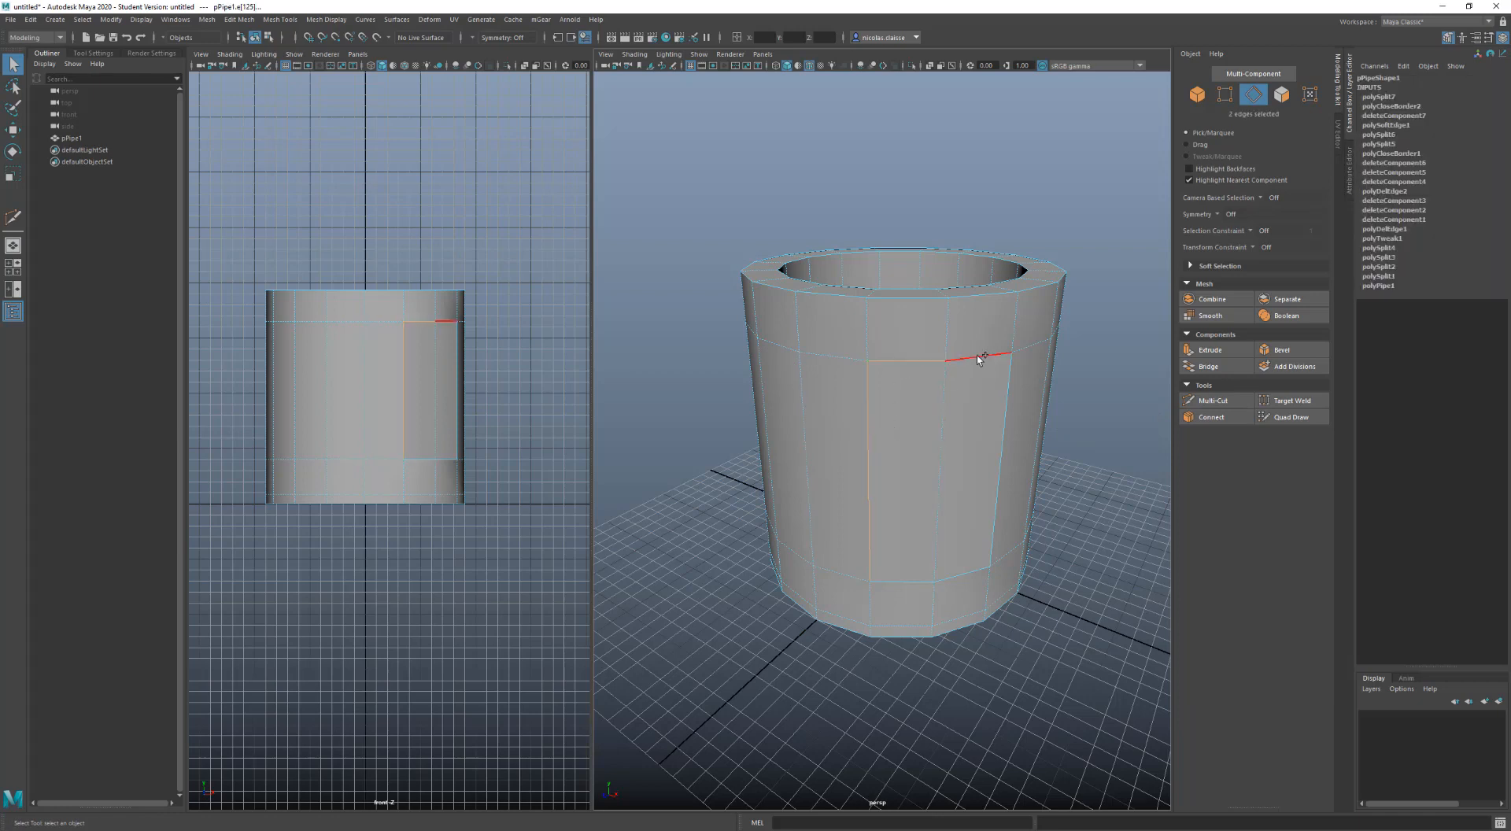
left_click(980, 356, "shift")
left_click(998, 393, "shift")
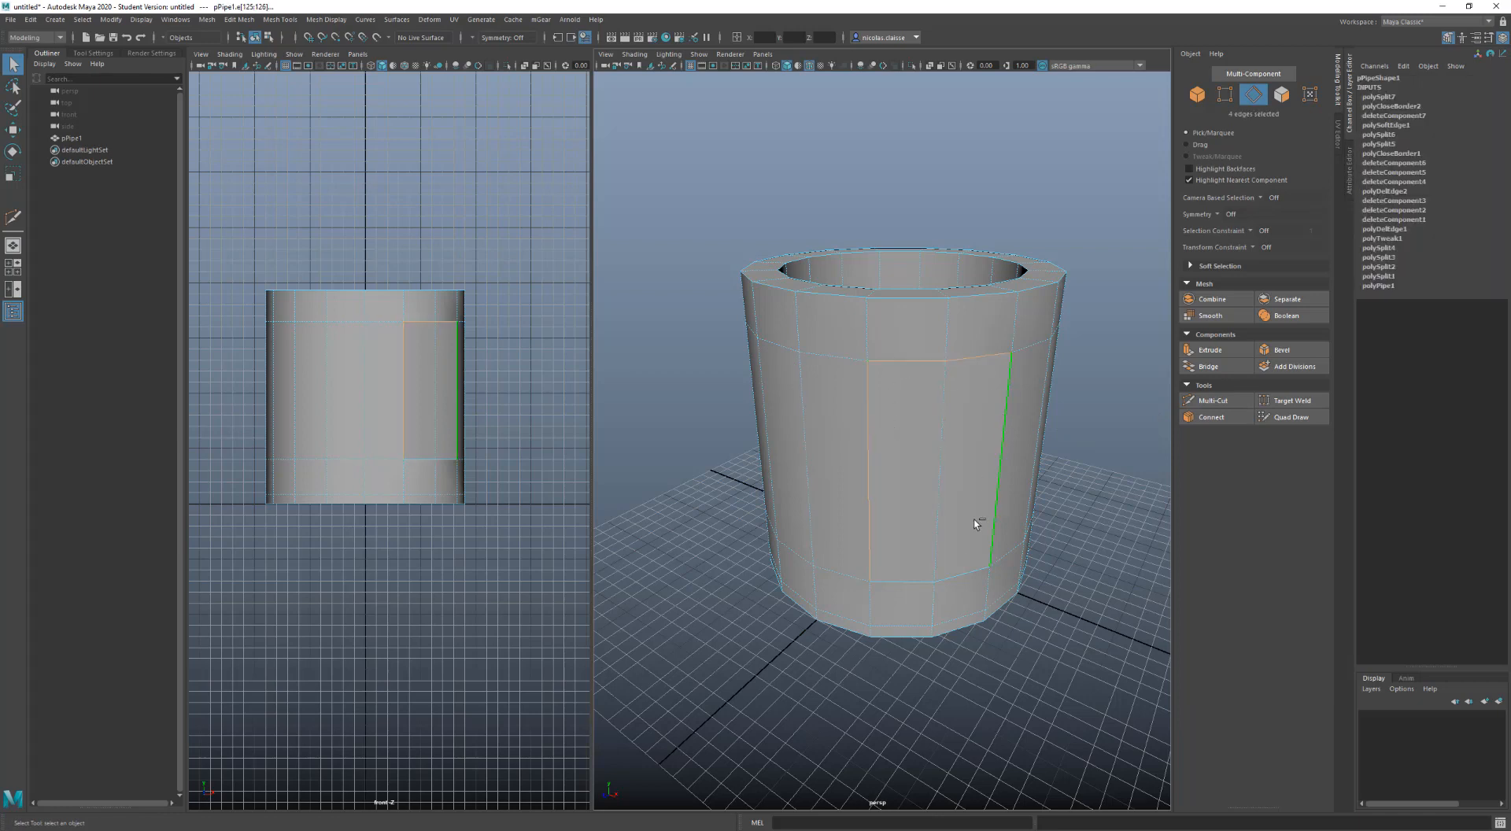
left_click(960, 565, "shift")
left_click(908, 582, "shift")
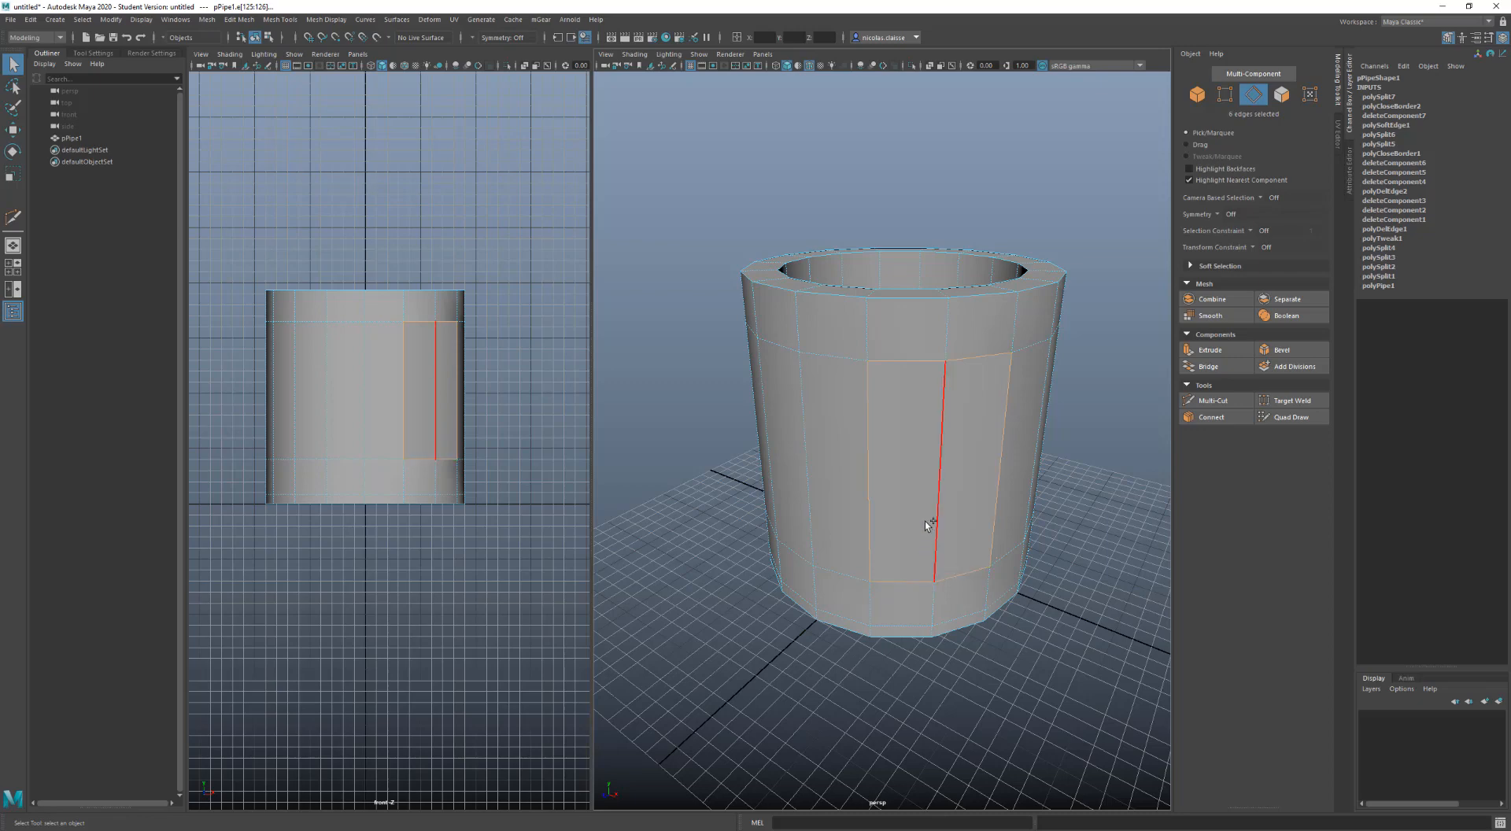
right_click_drag(924, 521, 1016, 521, "shift")
left_click(1074, 678)
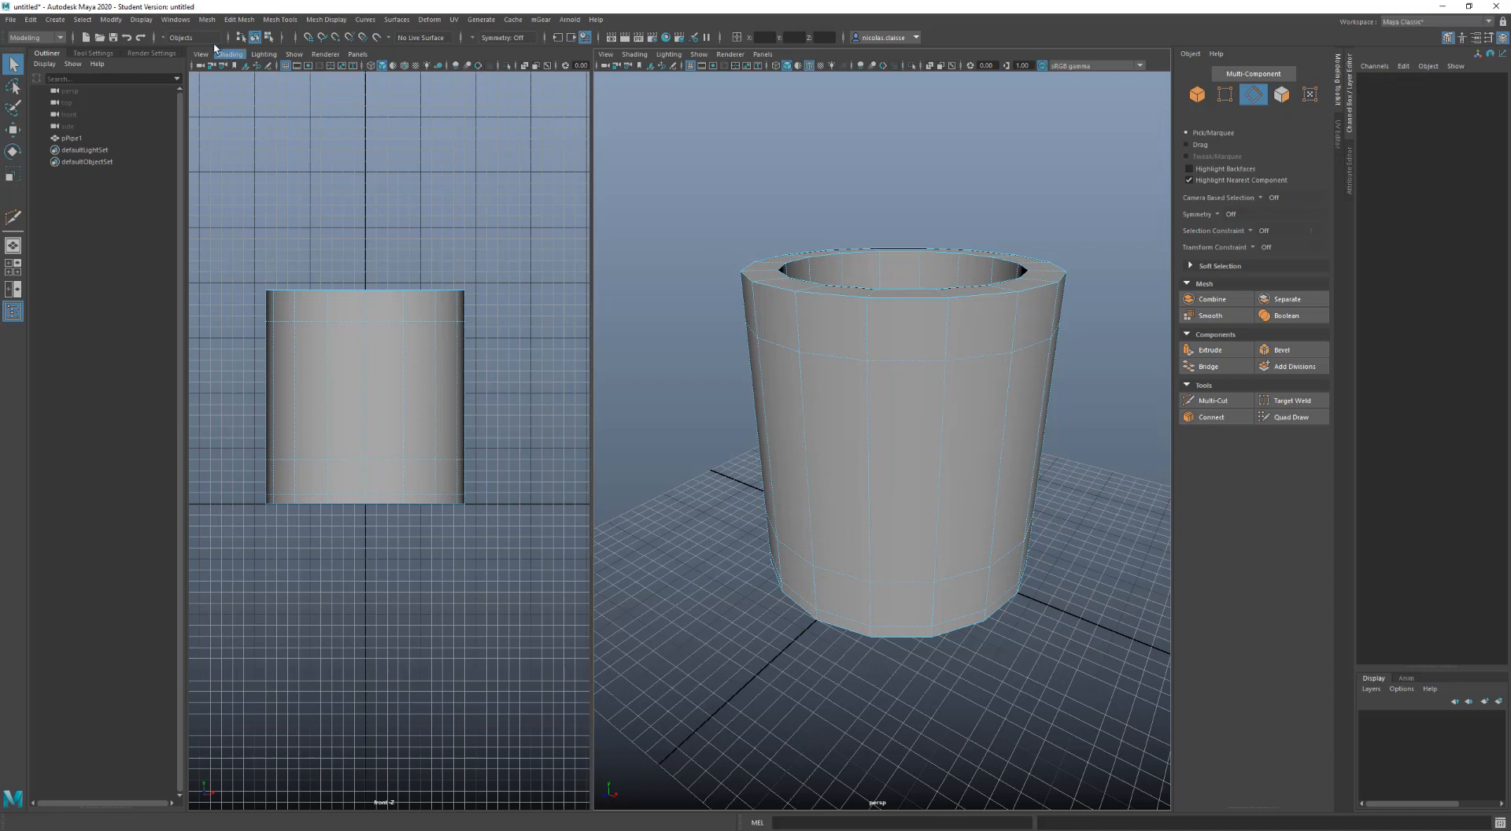
Locate the Soft/Hard Edges option among the polygon display settings
left_click(140, 20)
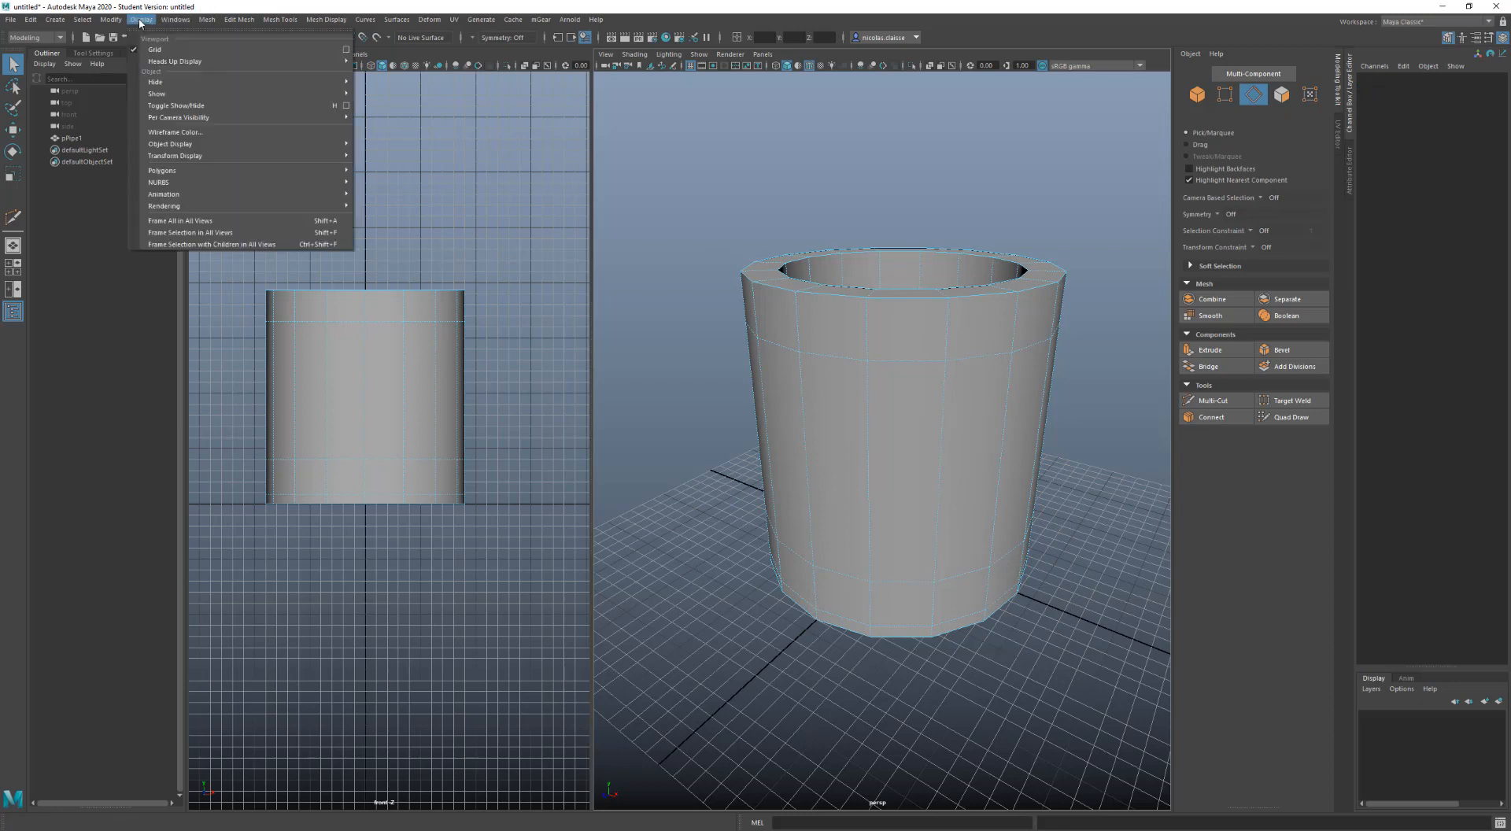
mouse_move(299, 170)
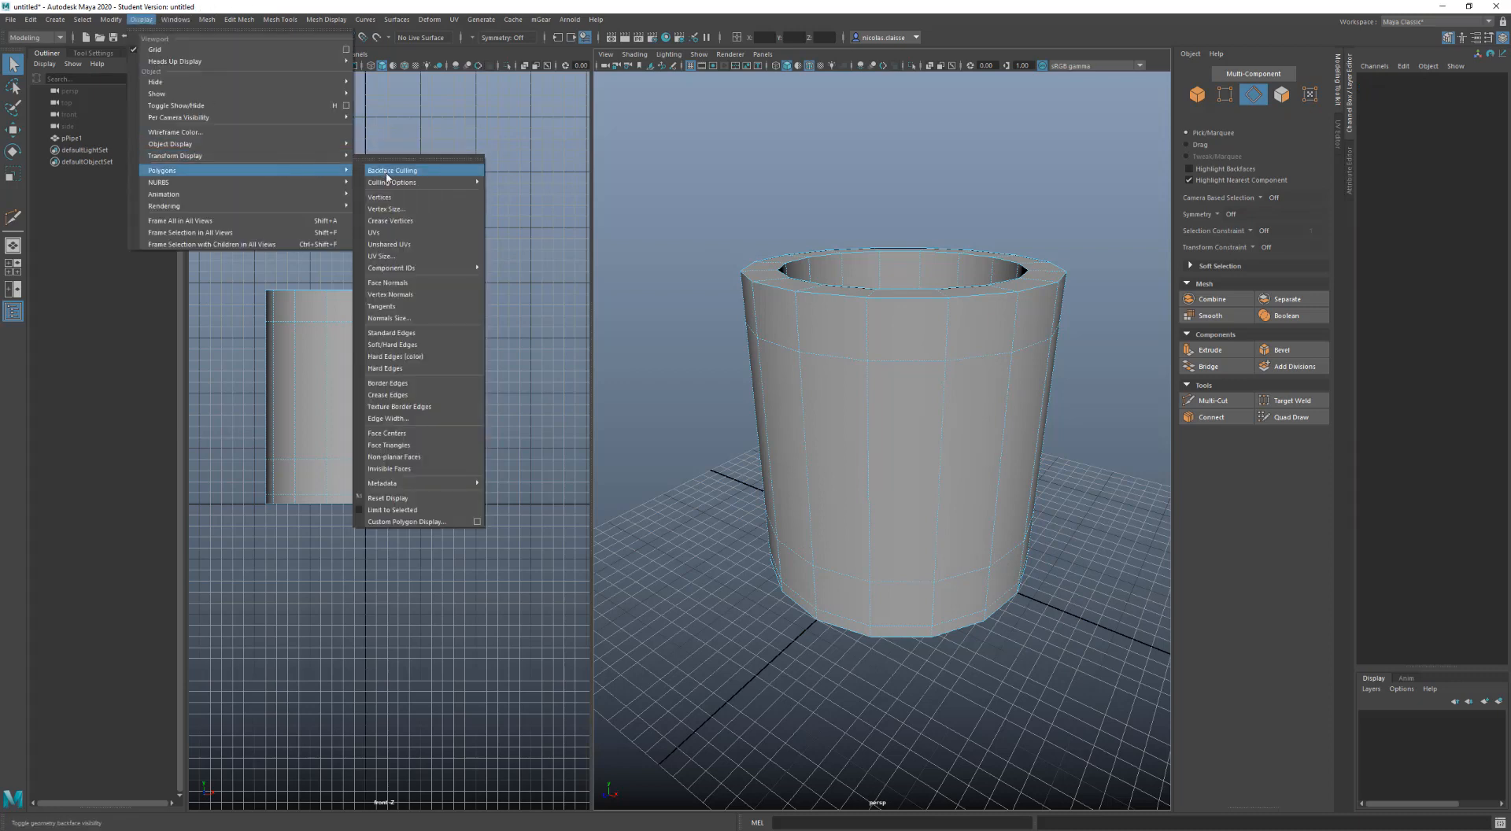
left_click(430, 346)
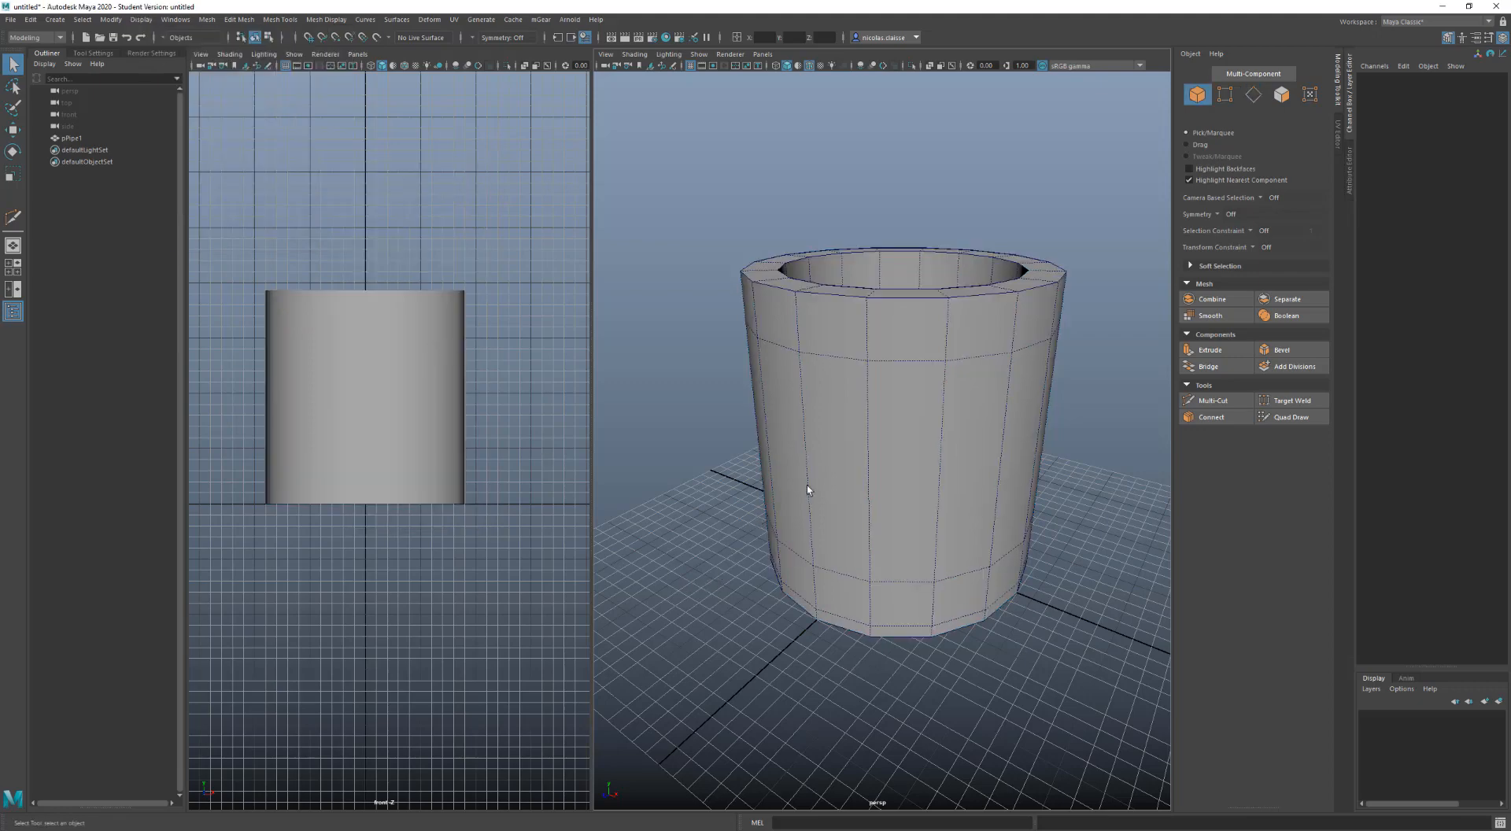
Draw a polygon torus on the grid beside the pipe, with radius about 10.4 and section radius about 3.4
mouse_move(879, 502)
left_mouse_down("alt")
mouse_move(847, 475)
mouse_move(859, 513)
left_mouse_up("alt")
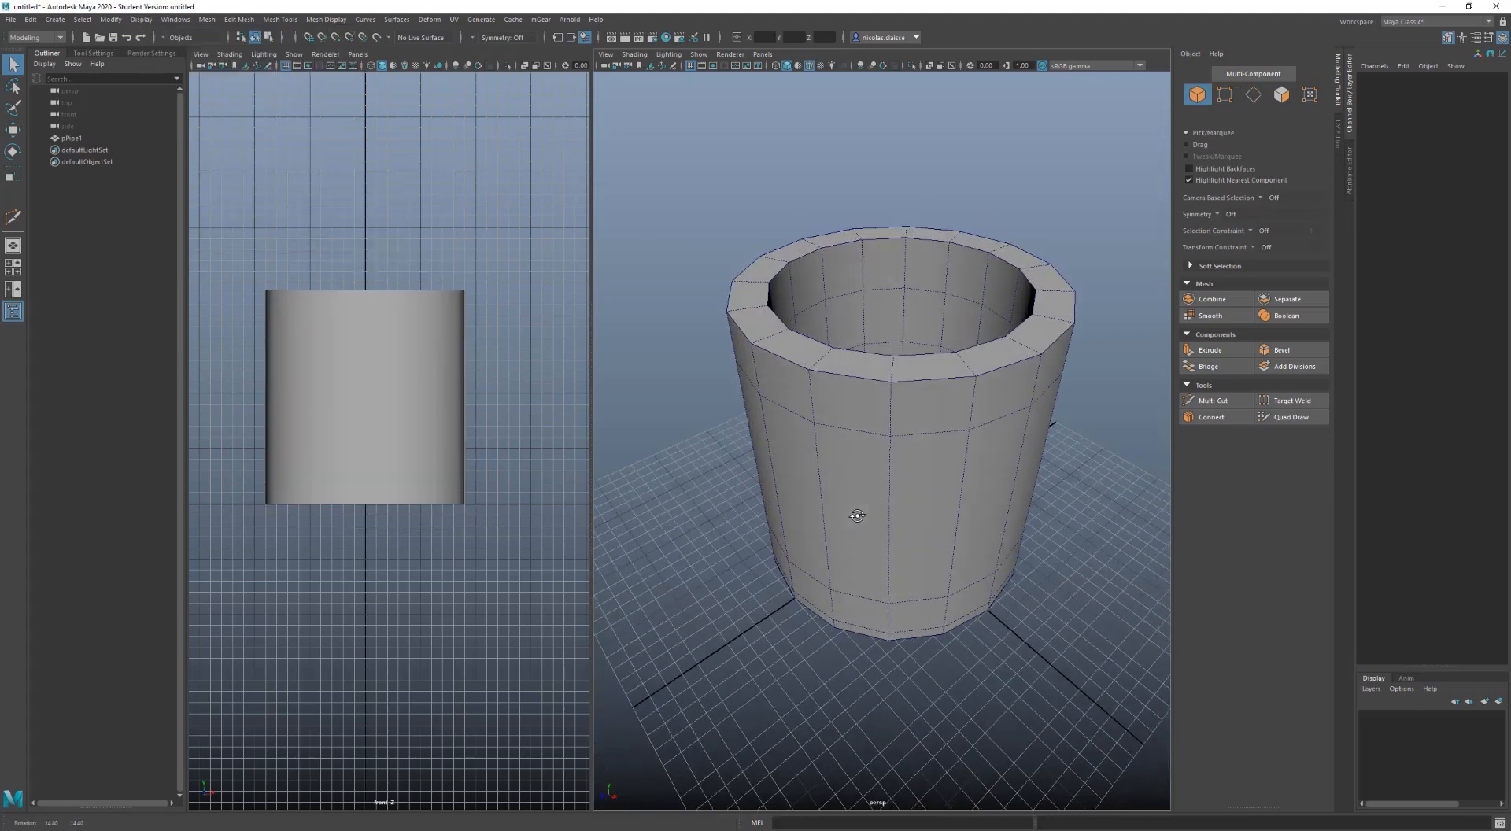
scroll(861, 512, "down", 6)
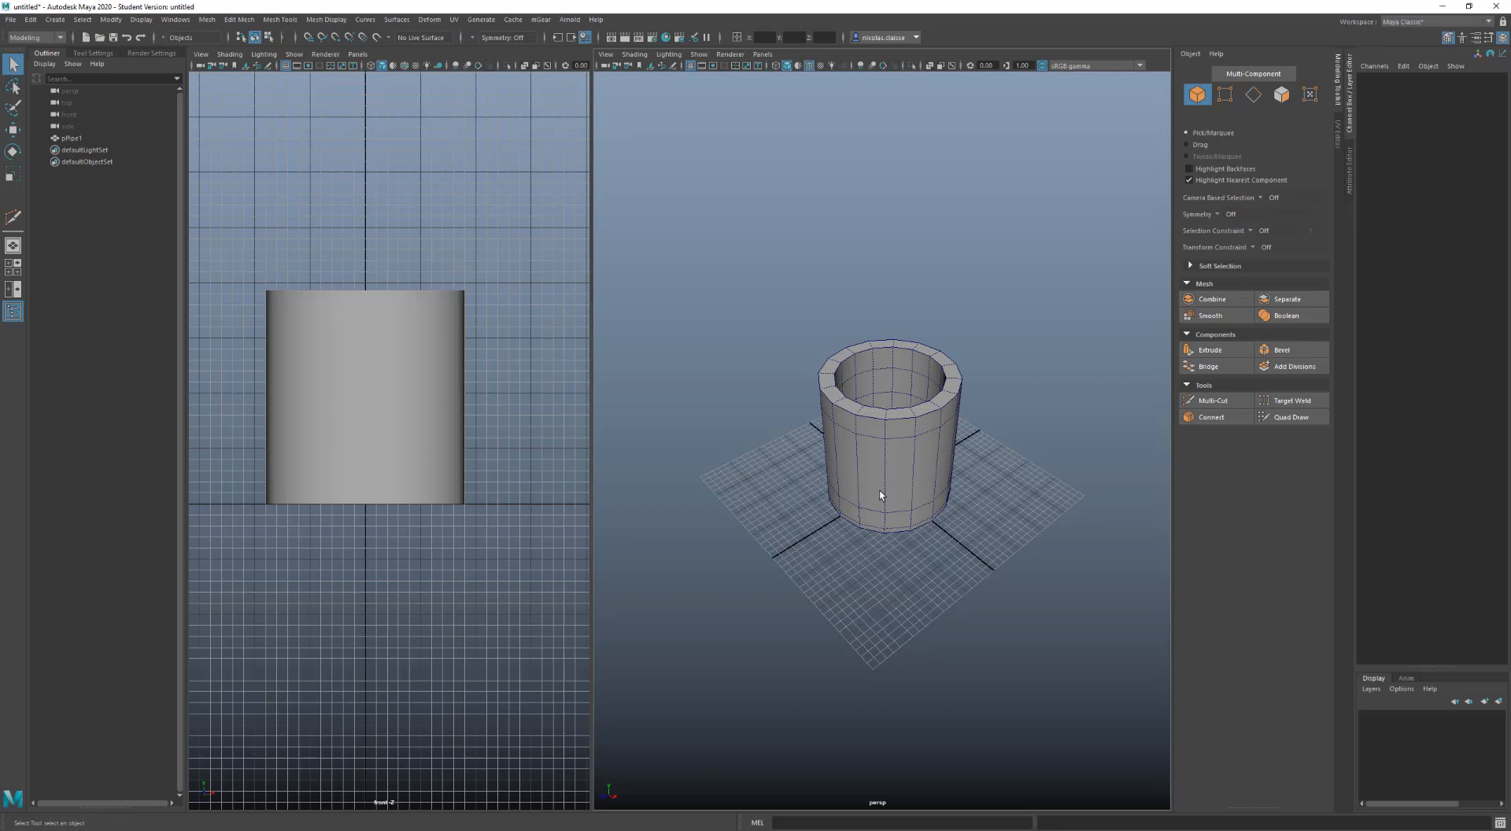
middle_click_drag(874, 487, 789, 460, "alt")
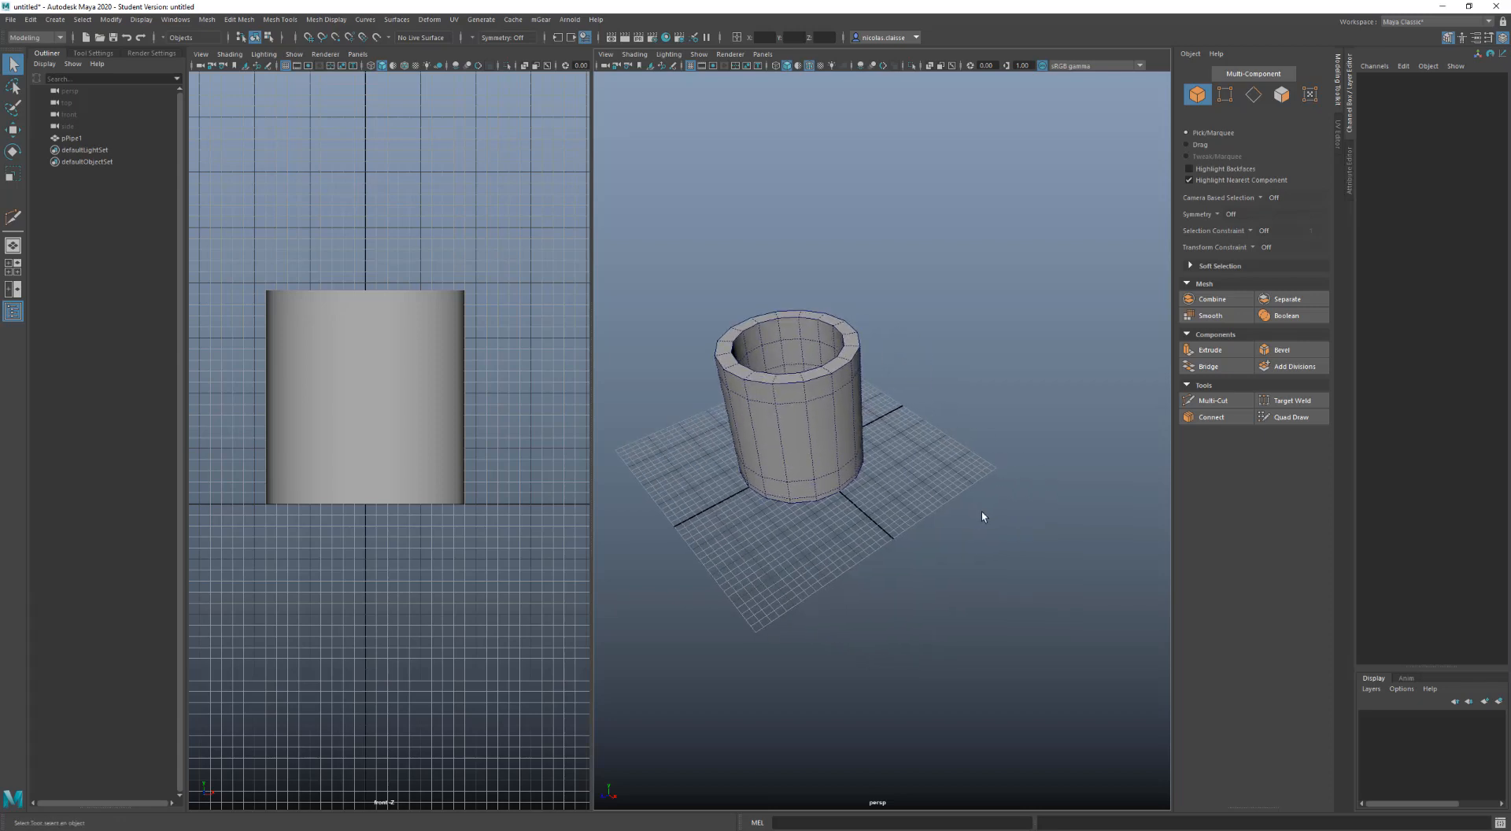
mouse_move(981, 512)
right_mouse_down("shift")
mouse_move(984, 529)
mouse_move(999, 519)
right_mouse_up("shift")
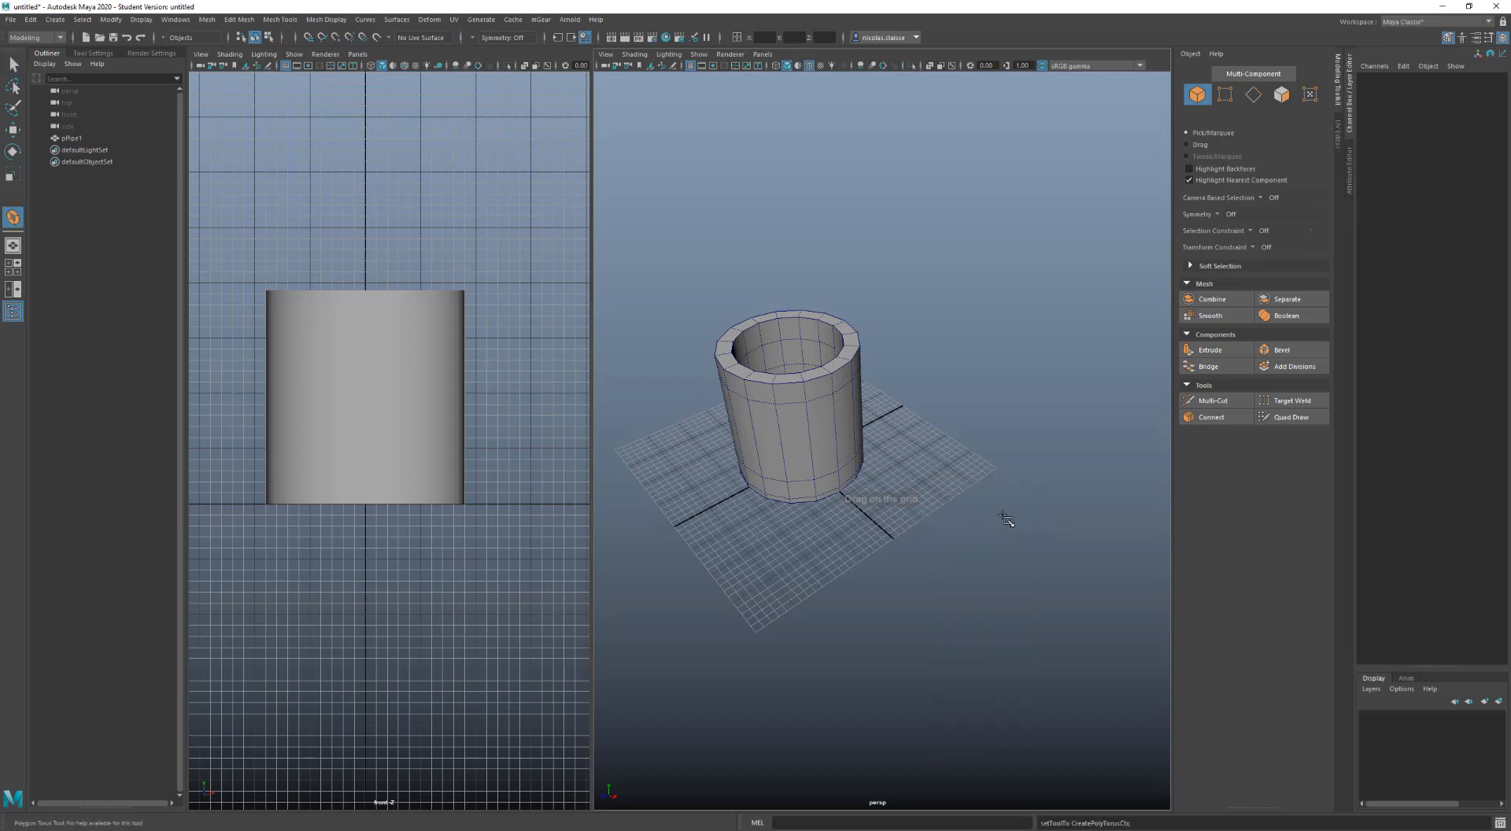
left_click_drag(1020, 493, 1056, 457)
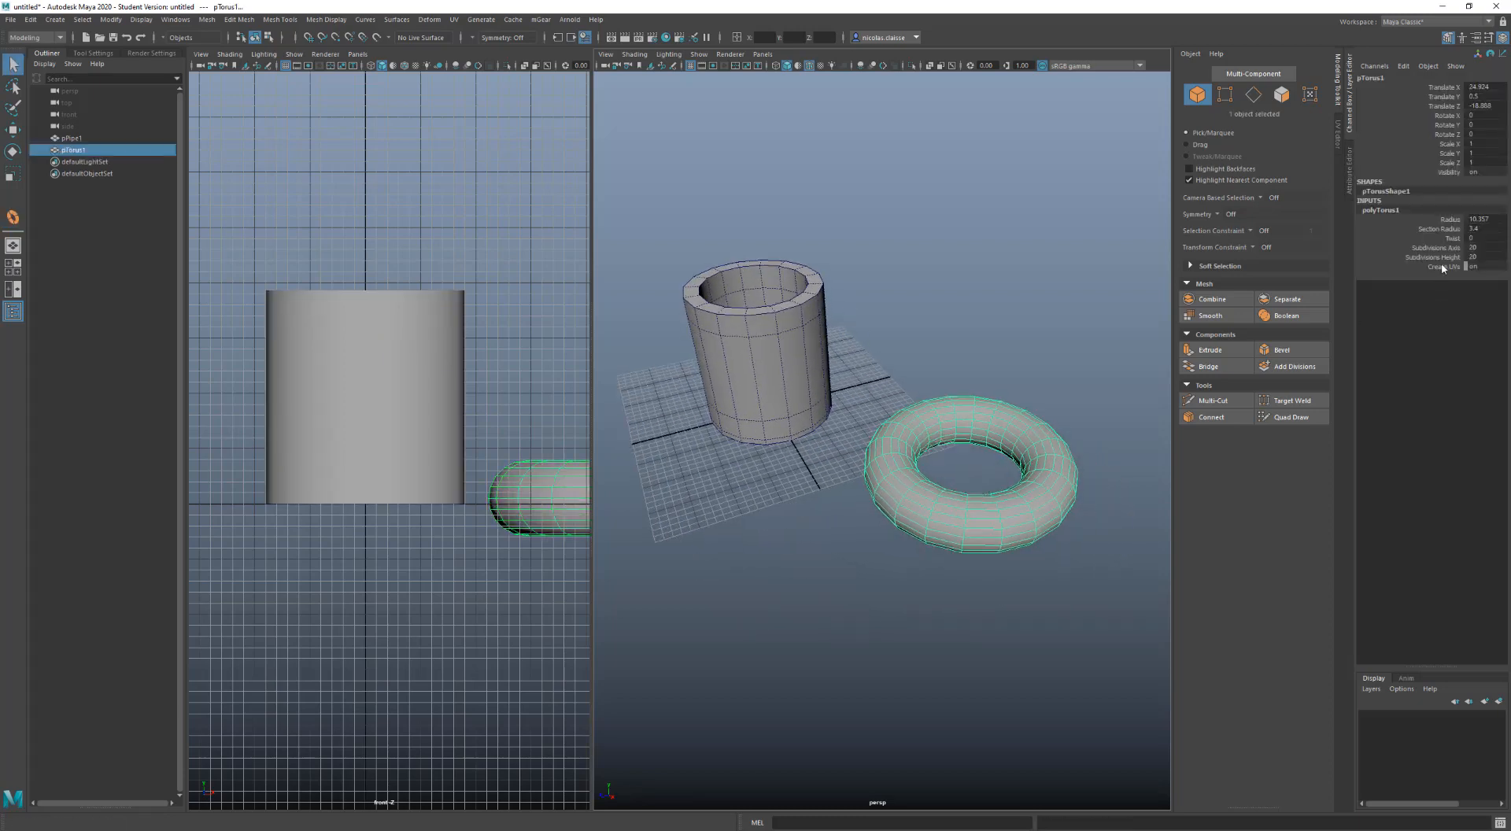
Set the torus's axis subdivisions to 16 and its height subdivisions to 12
left_click(1487, 248)
type("16")
key("Return")
left_click(1486, 256)
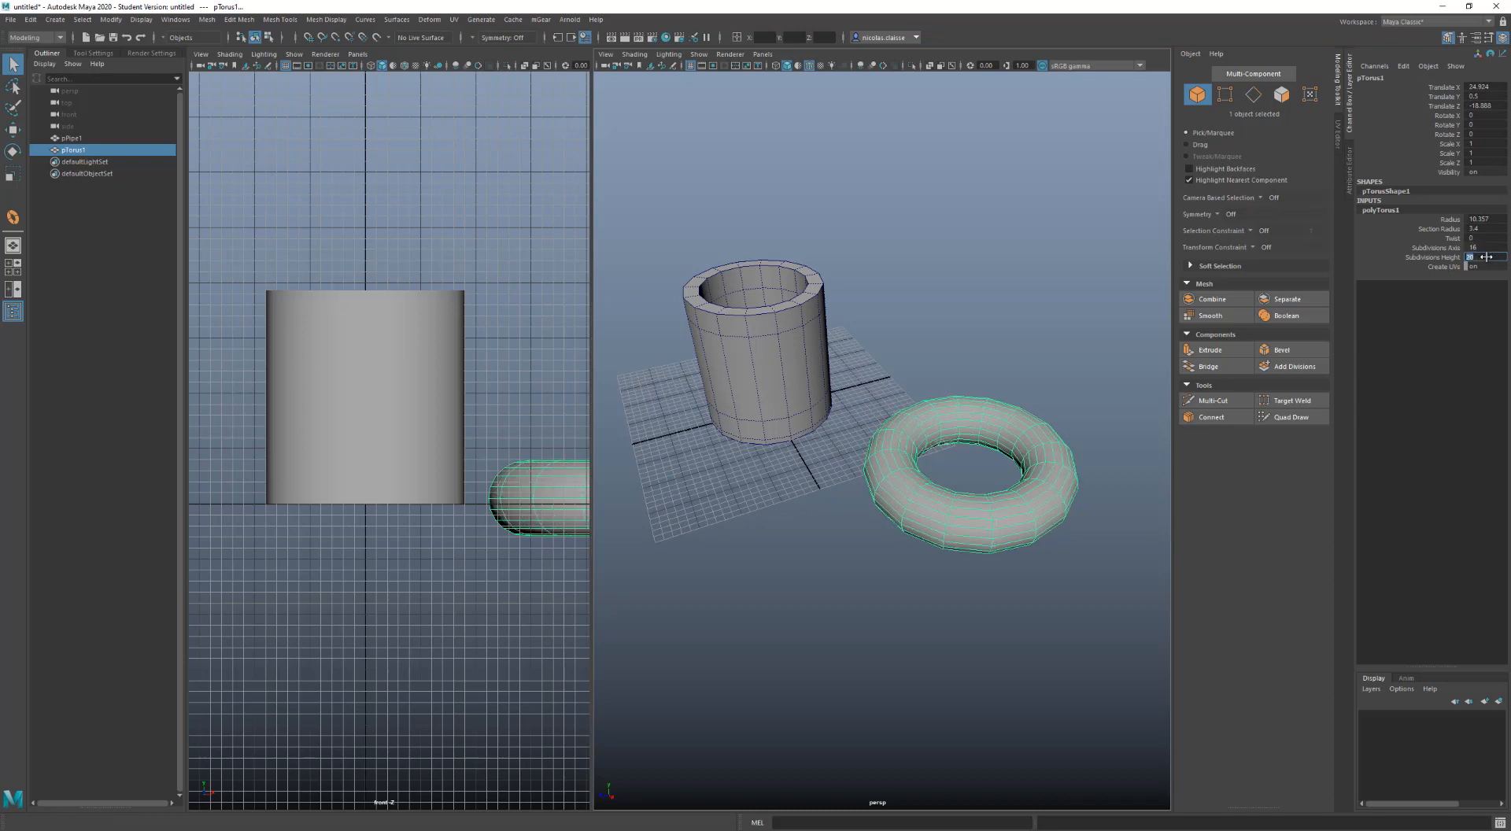
type("12")
key("Return")
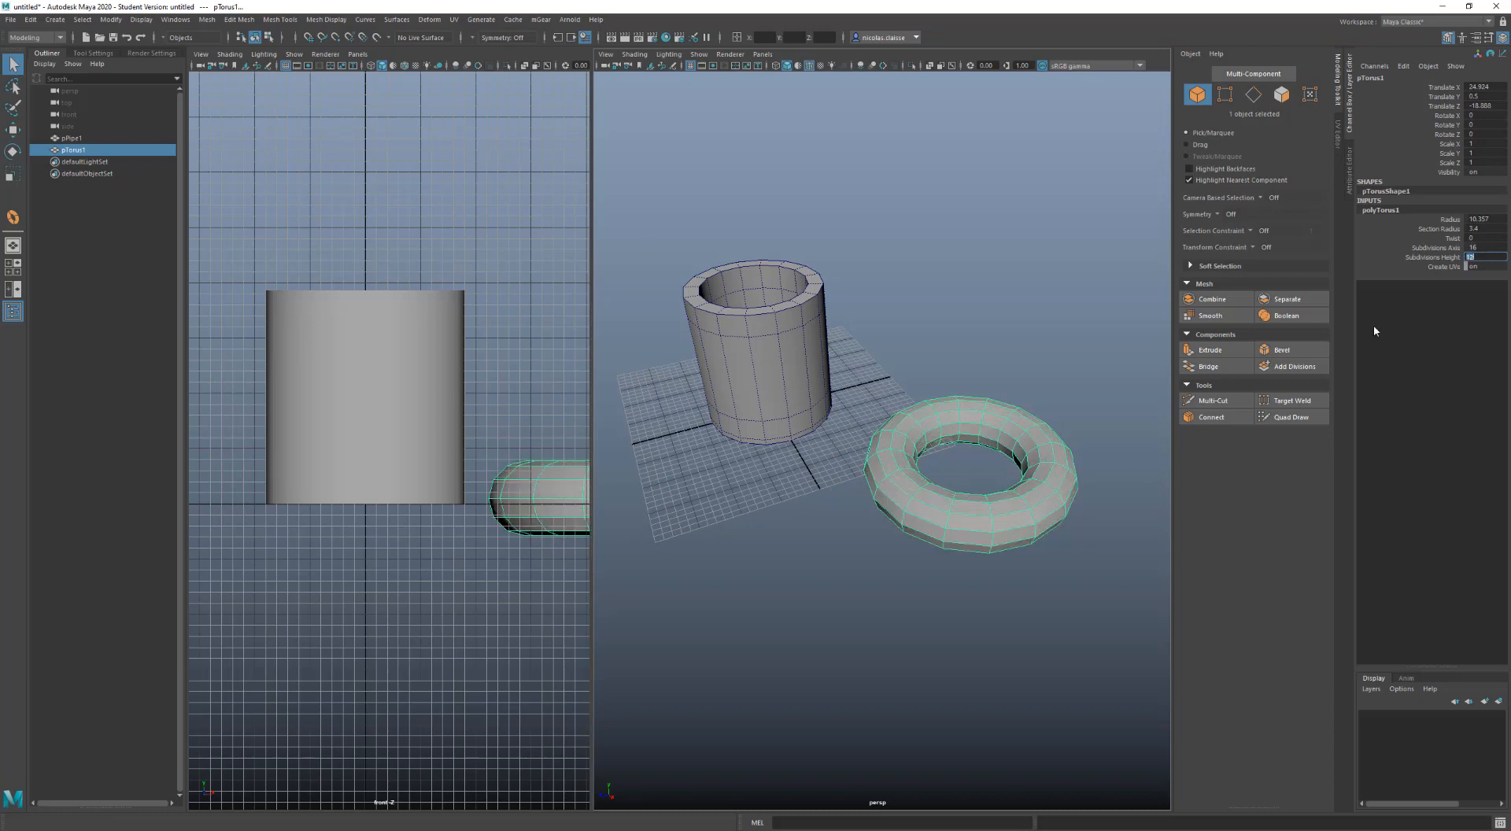
Select the torus faces on the half nearest the pipe in the front view and delete them, leaving a half ring
mouse_move(1000, 532)
left_mouse_down("alt")
mouse_move(989, 563)
mouse_move(999, 529)
left_mouse_up("alt")
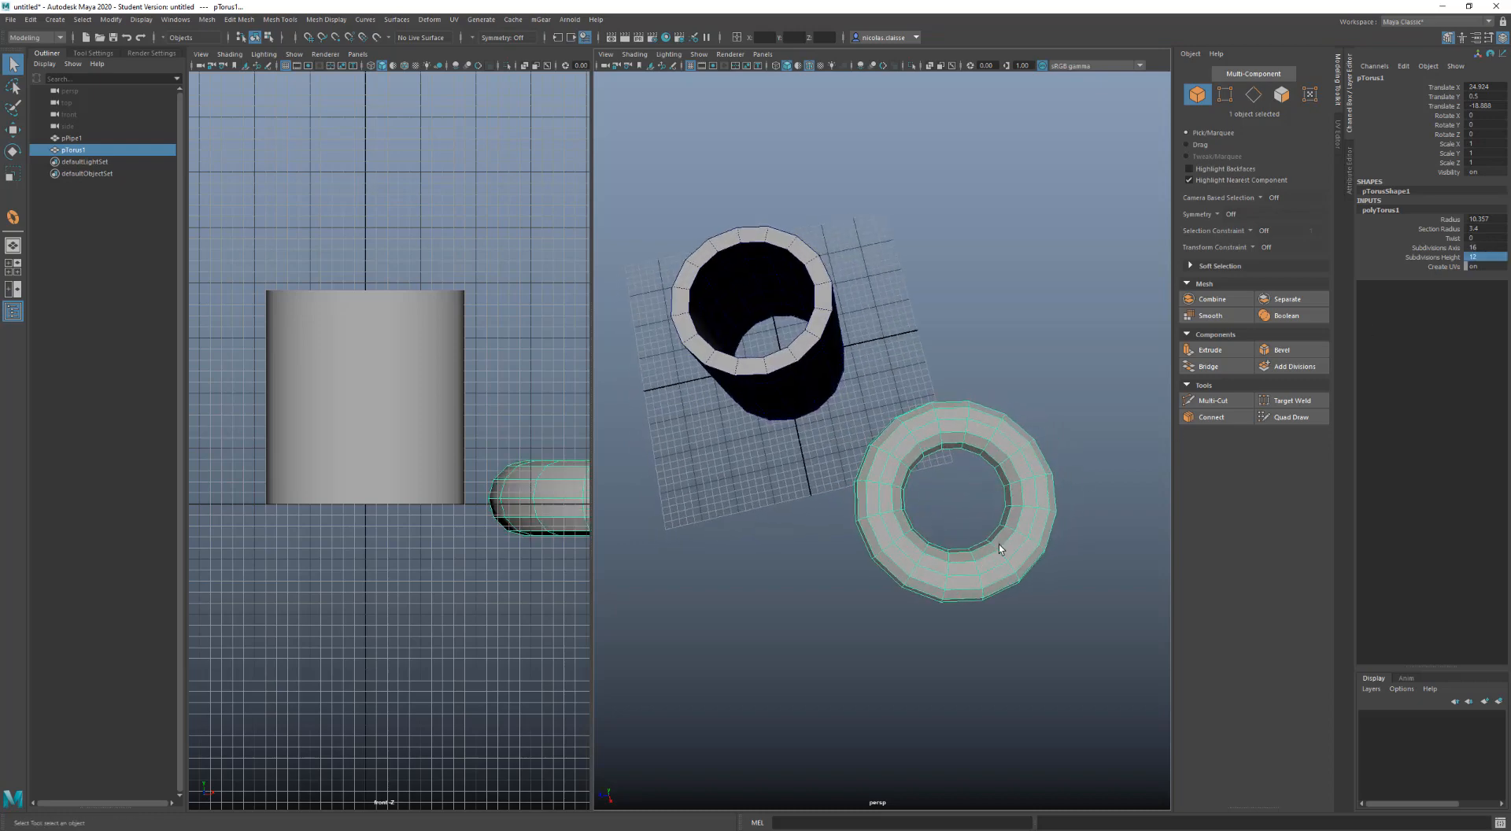
right_click_drag(999, 529, 993, 559)
left_click_drag(993, 559, 967, 526, "alt")
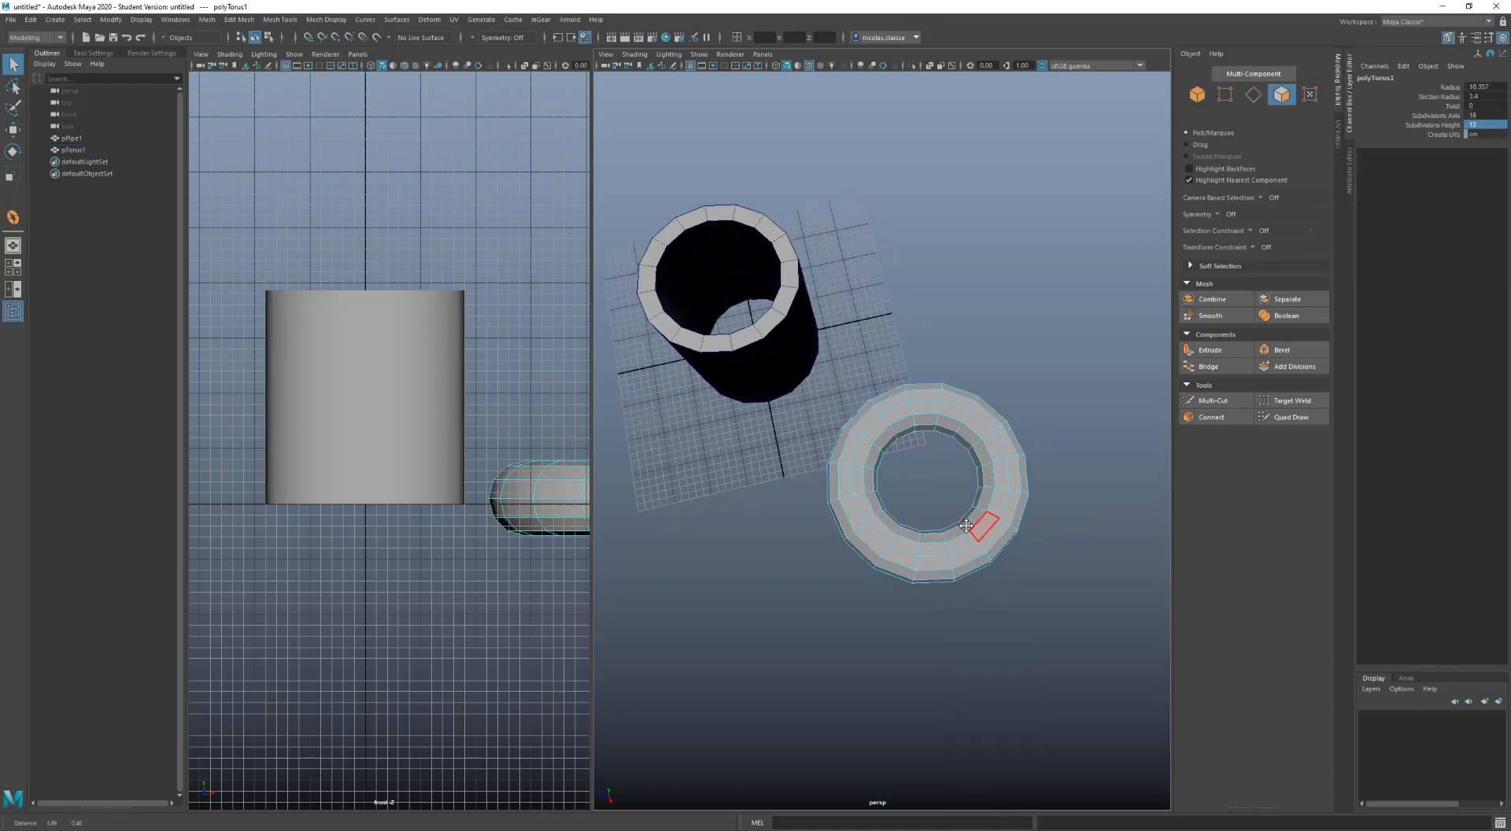
middle_click_drag(966, 525, 951, 505, "alt")
middle_click_drag(543, 521, 372, 494, "alt")
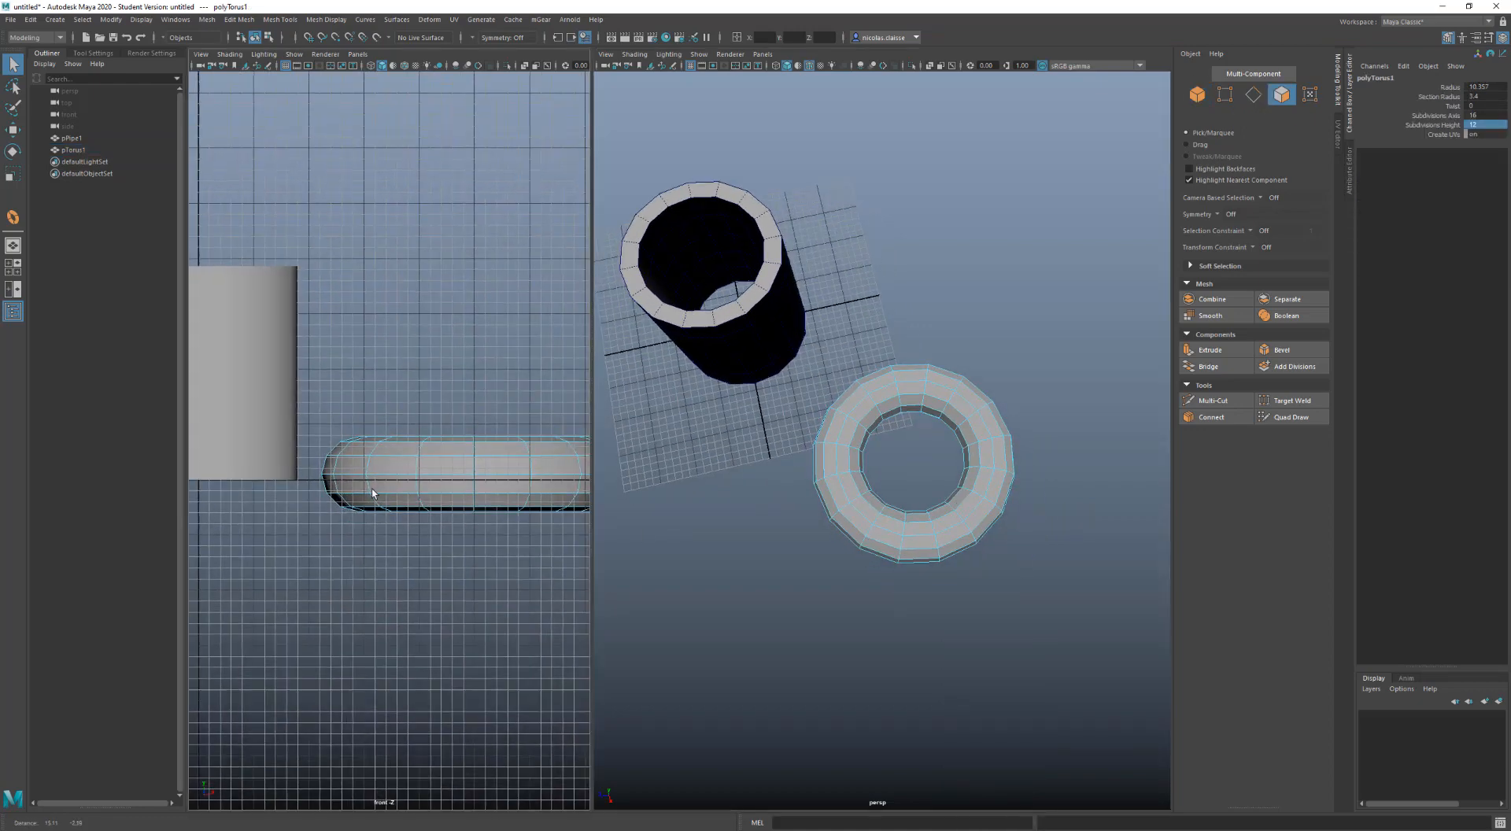
left_click_drag(457, 370, 240, 670)
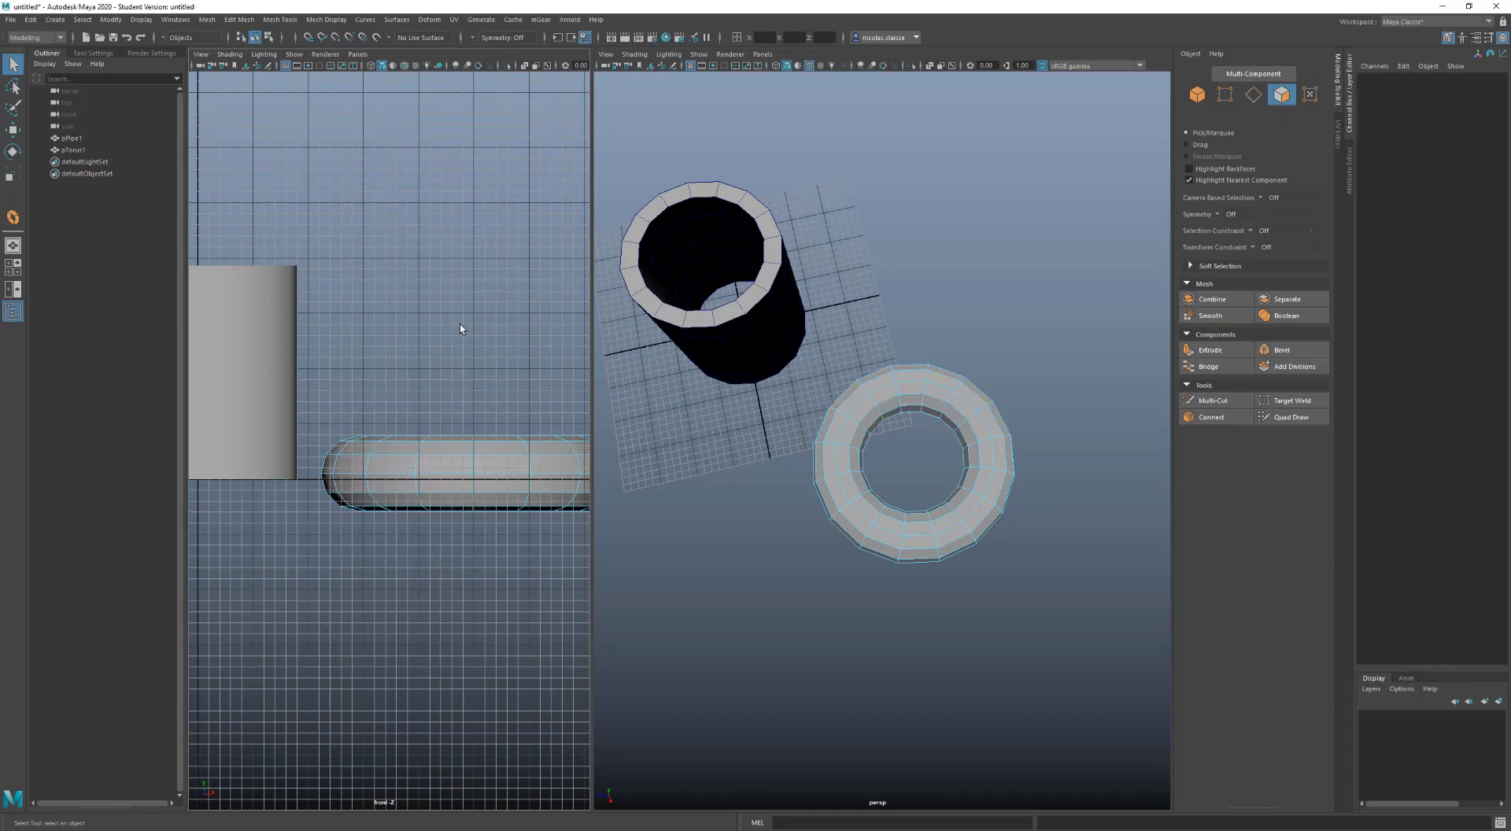
left_click_drag(462, 325, 277, 615)
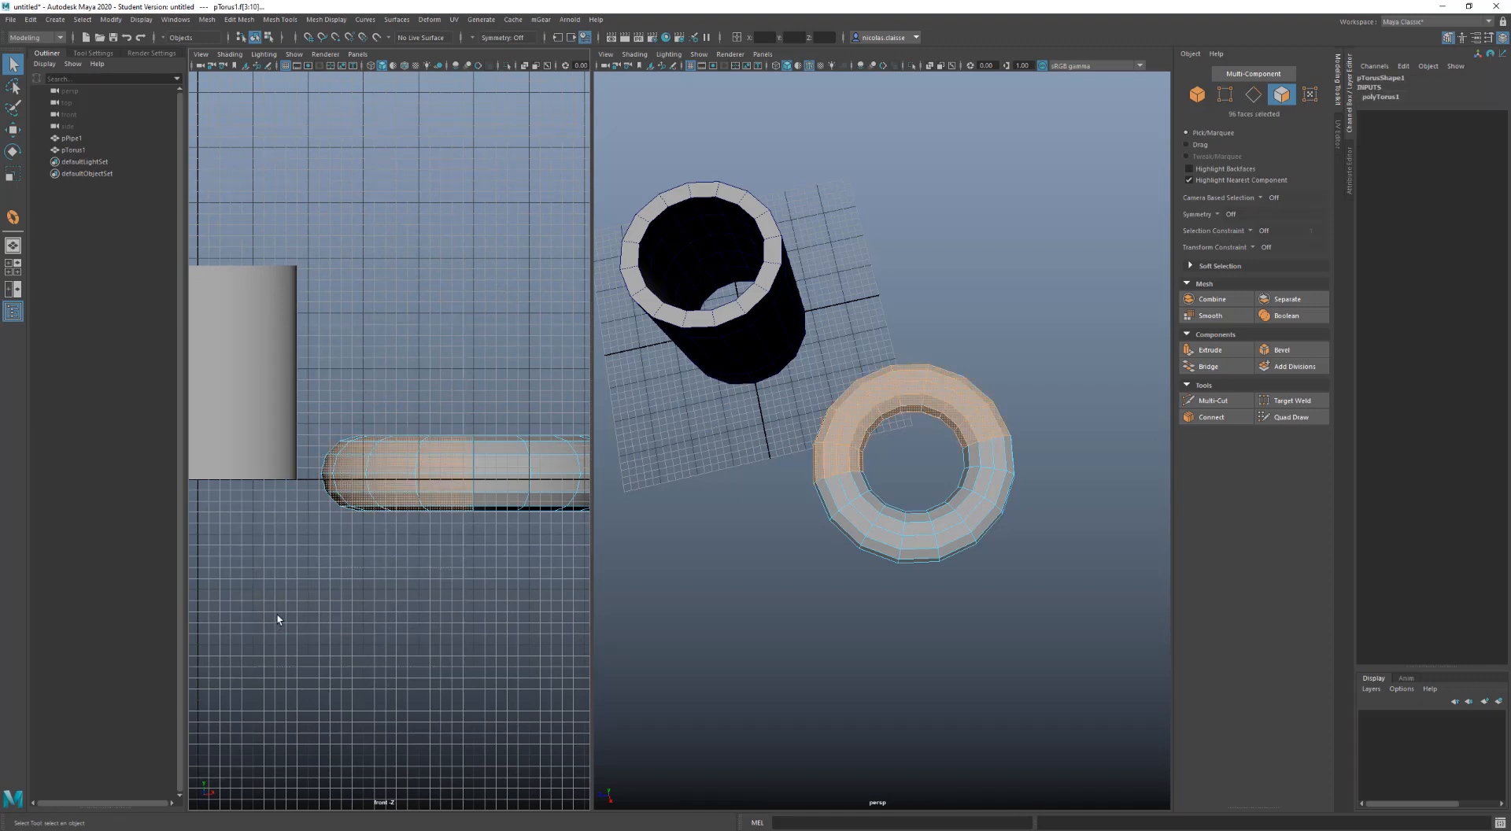
key("Delete")
Select the border edge loop around one open end of the half torus and close it with Fill Hole
left_click_drag(937, 534, 661, 496, "alt")
scroll(749, 443, "up", 5)
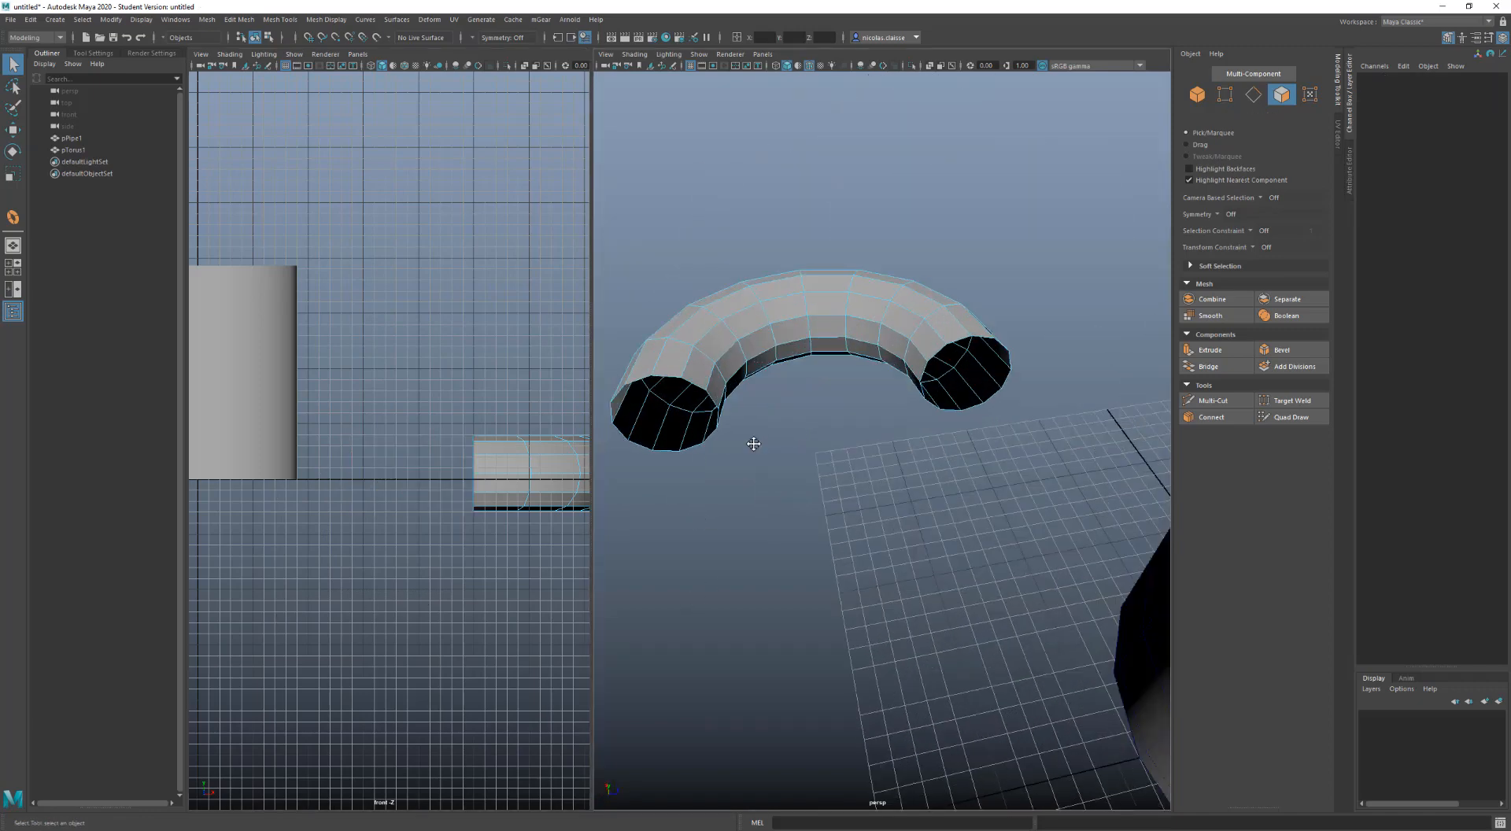
middle_click_drag(754, 444, 897, 475, "alt")
scroll(846, 422, "up", 5)
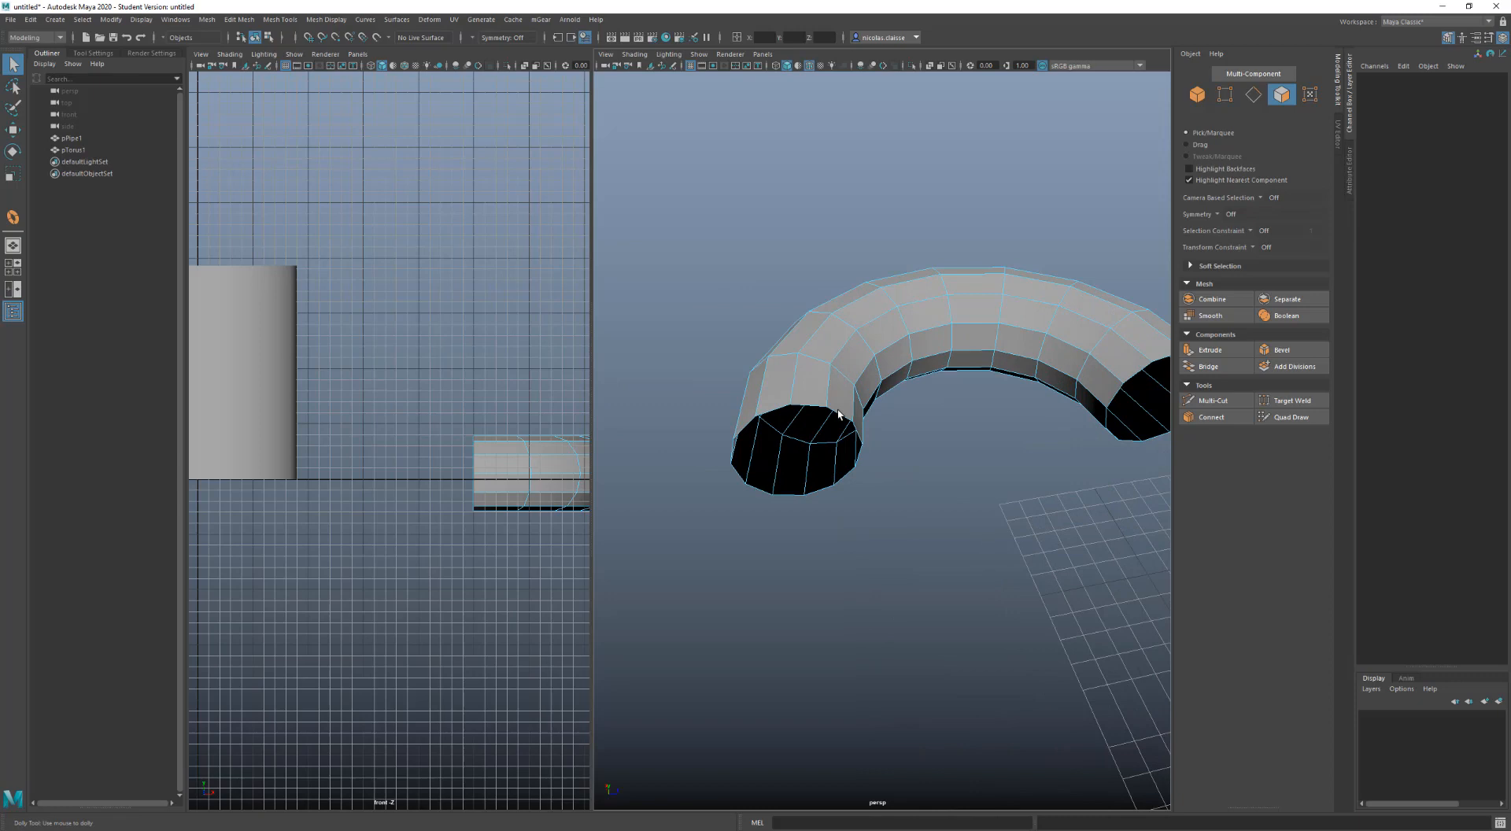
right_click_drag(767, 389, 774, 327)
double_click(776, 396)
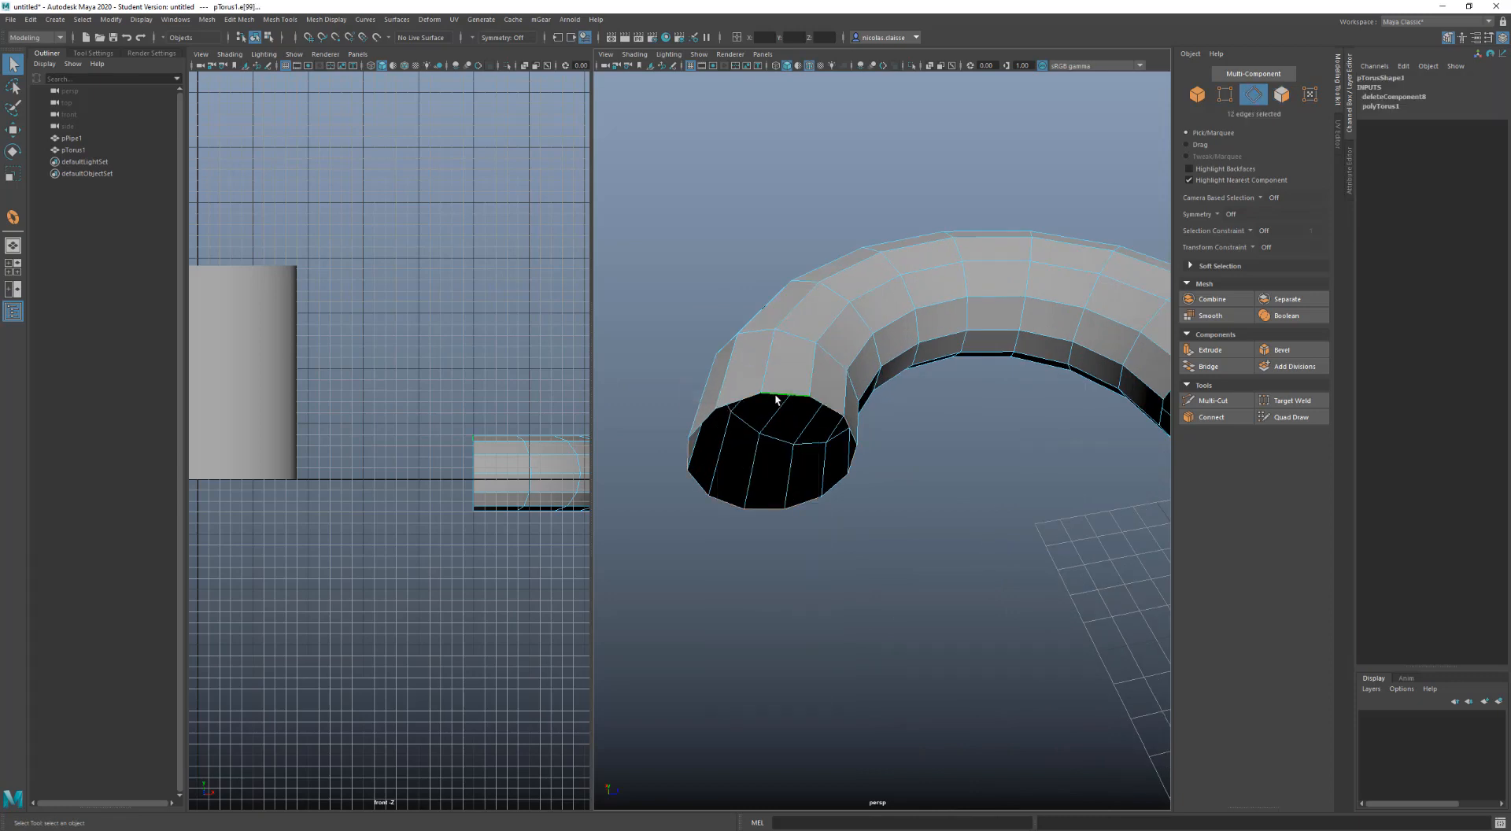
right_click_drag(775, 399, 762, 554, "shift")
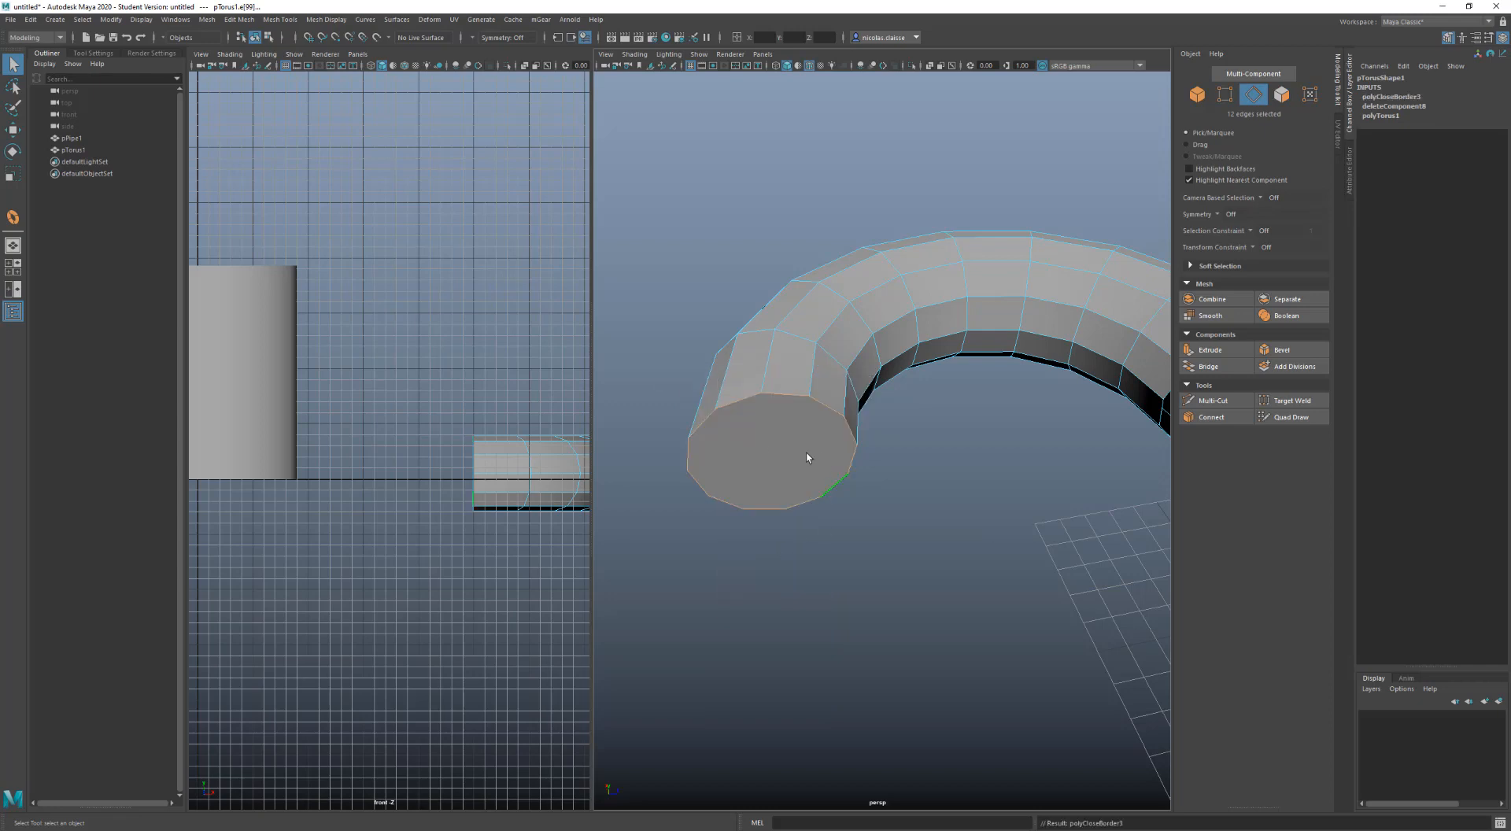
Extrude the border edge loop at the half torus's other open end and merge the extruded edges to their center
left_click_drag(897, 481, 682, 500, "alt")
left_click_drag(997, 447, 927, 430, "alt")
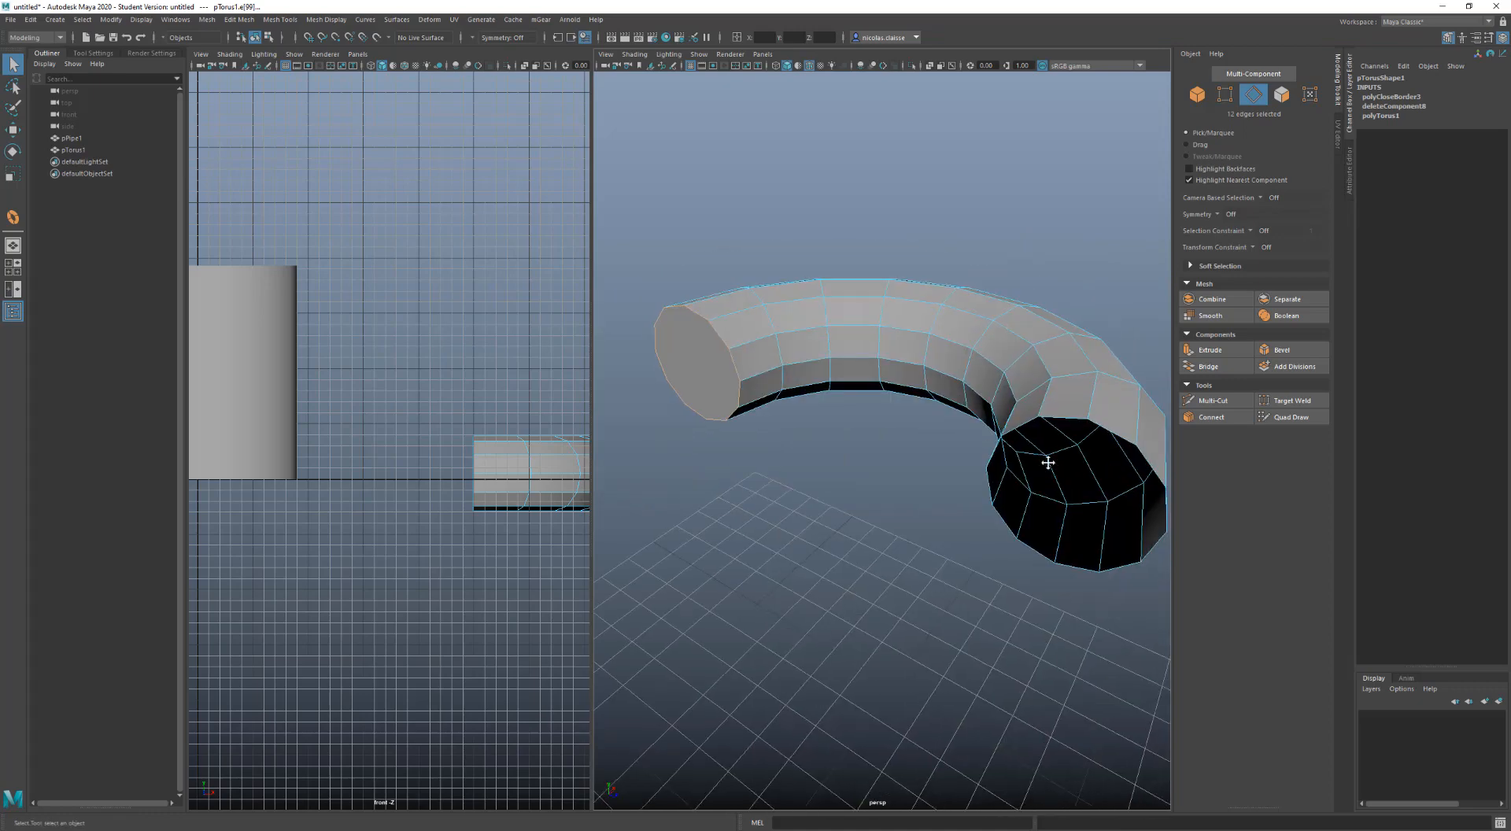
middle_click_drag(1052, 464, 976, 435, "alt")
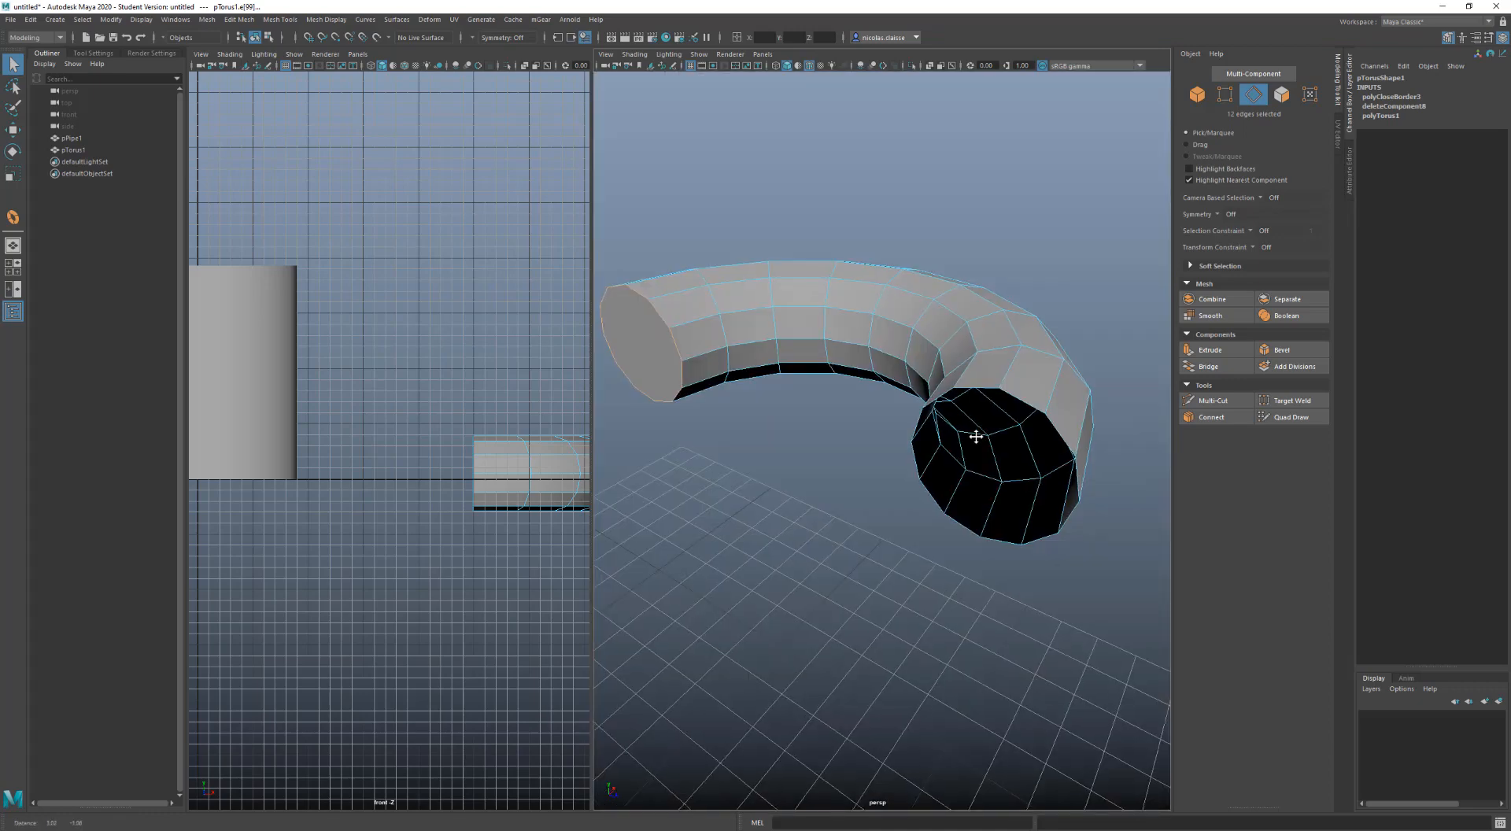
left_click(1023, 405)
right_click_drag(1023, 404, 1018, 366, "shift")
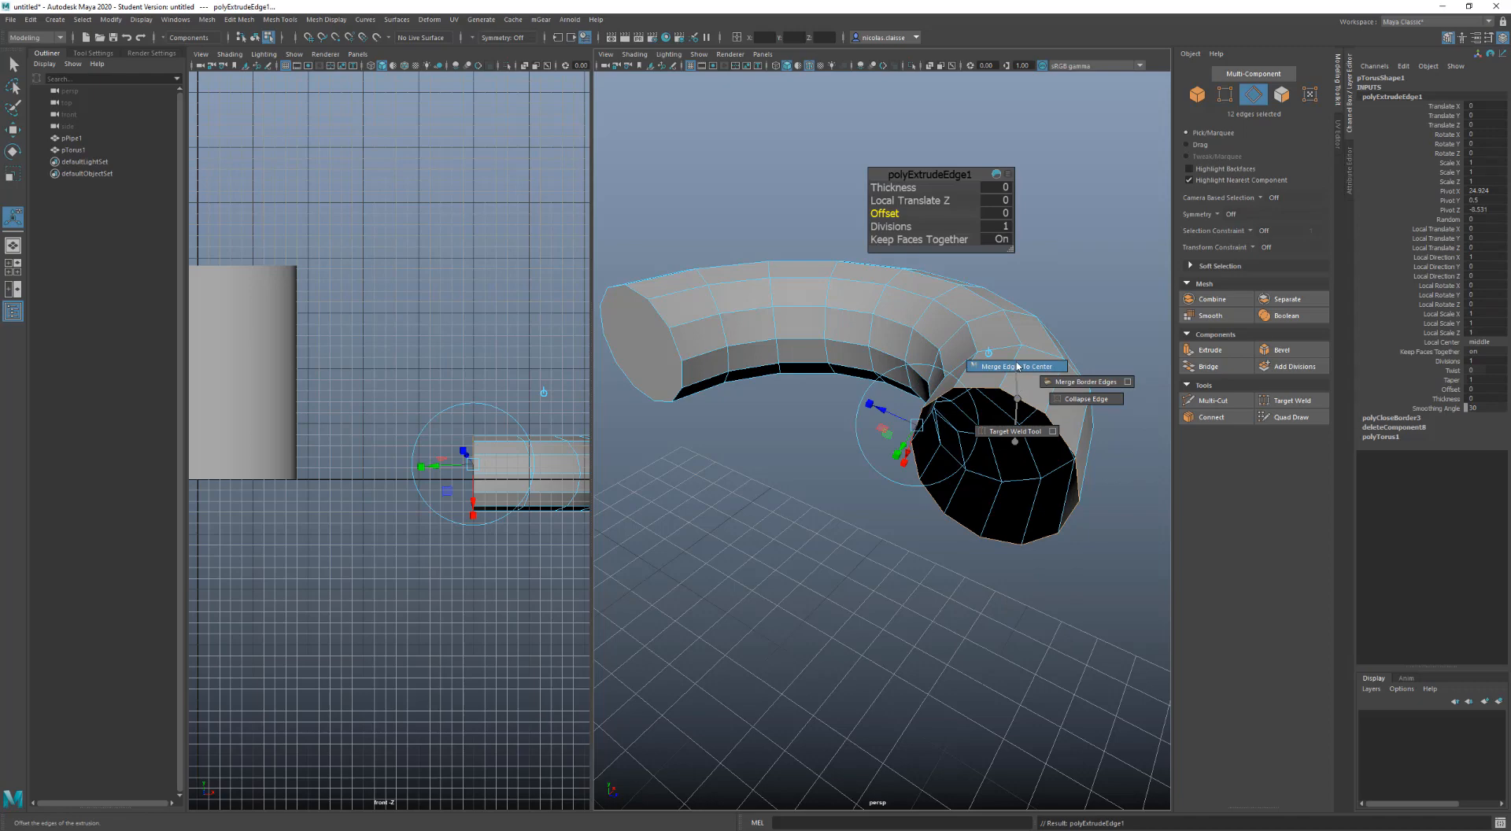
right_click_drag(1017, 366, 1018, 366, "shift")
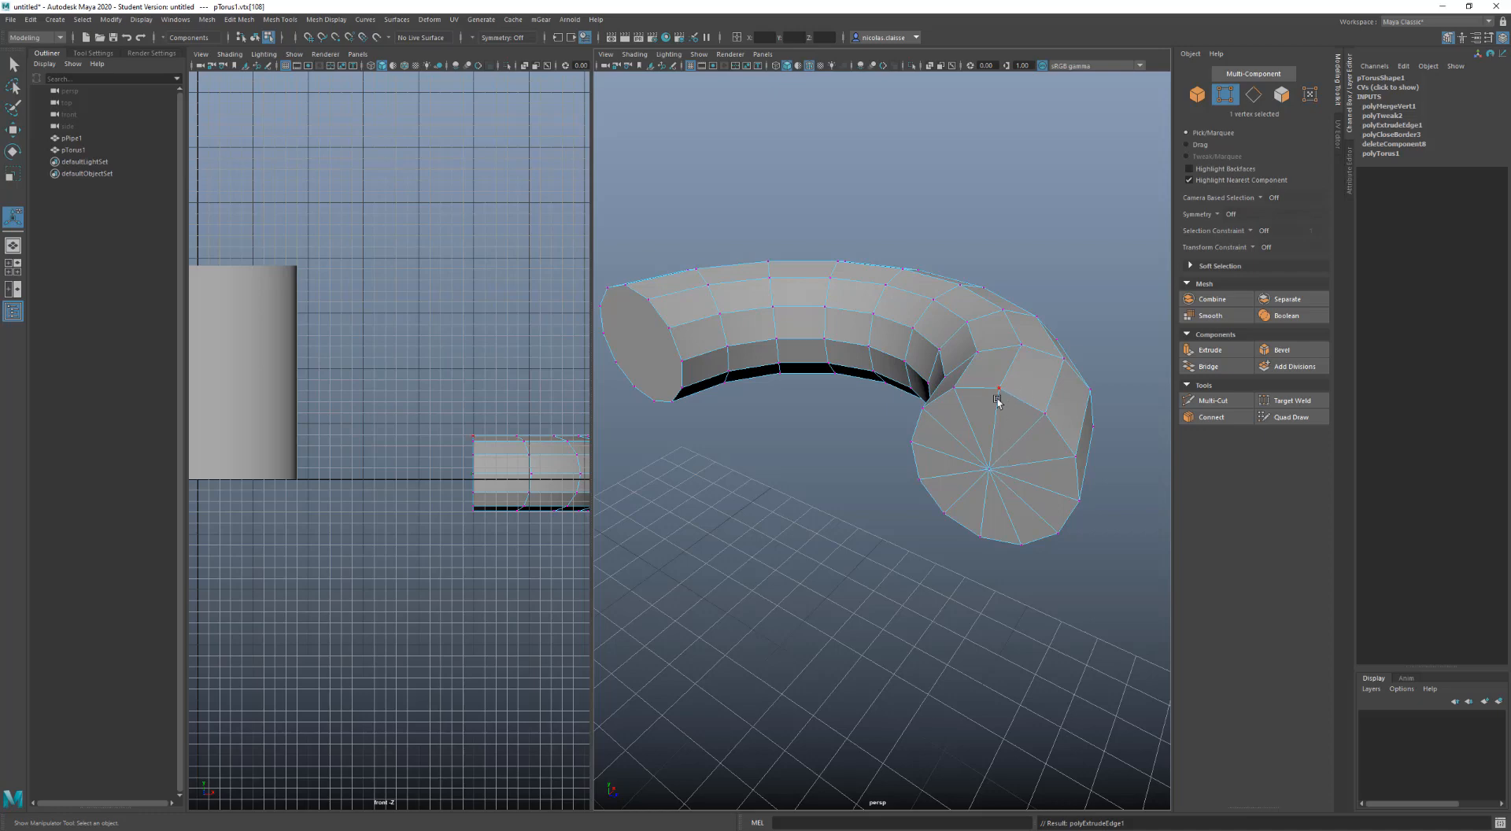
mouse_move(873, 516)
left_mouse_down("alt")
mouse_move(959, 509)
mouse_move(871, 503)
mouse_move(868, 525)
left_mouse_up("alt")
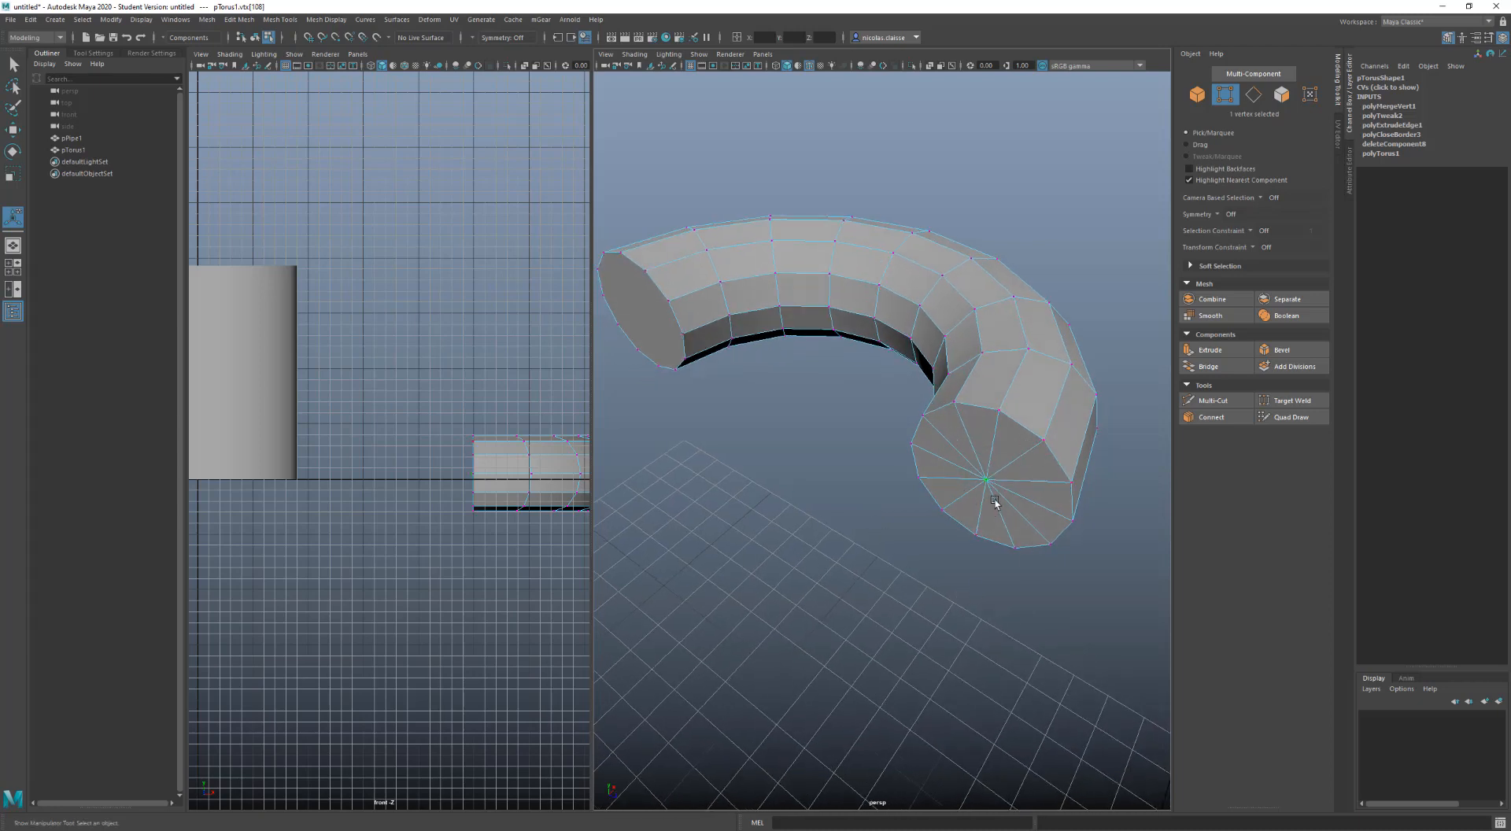
left_click(1064, 482)
Undo the merge to center and the edge extrusion on the half torus's end
key("ctrl+z")
key("ctrl+z")
key("ctrl+z")
key("ctrl+z")
key("ctrl+z")
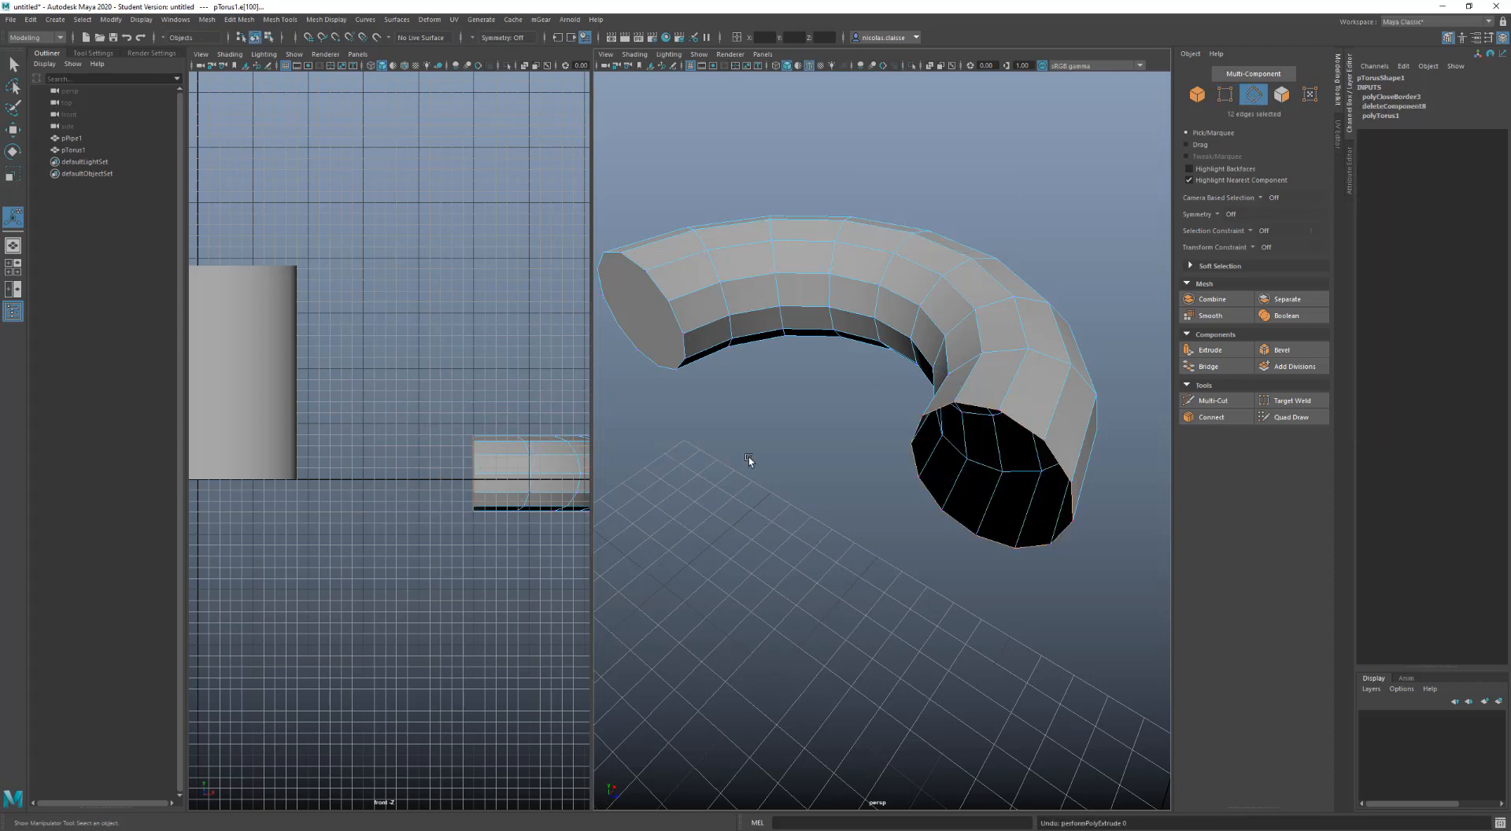
Cap the half torus's remaining open end again by extruding its border edge loop and merging the new edges to center
double_click(1006, 417)
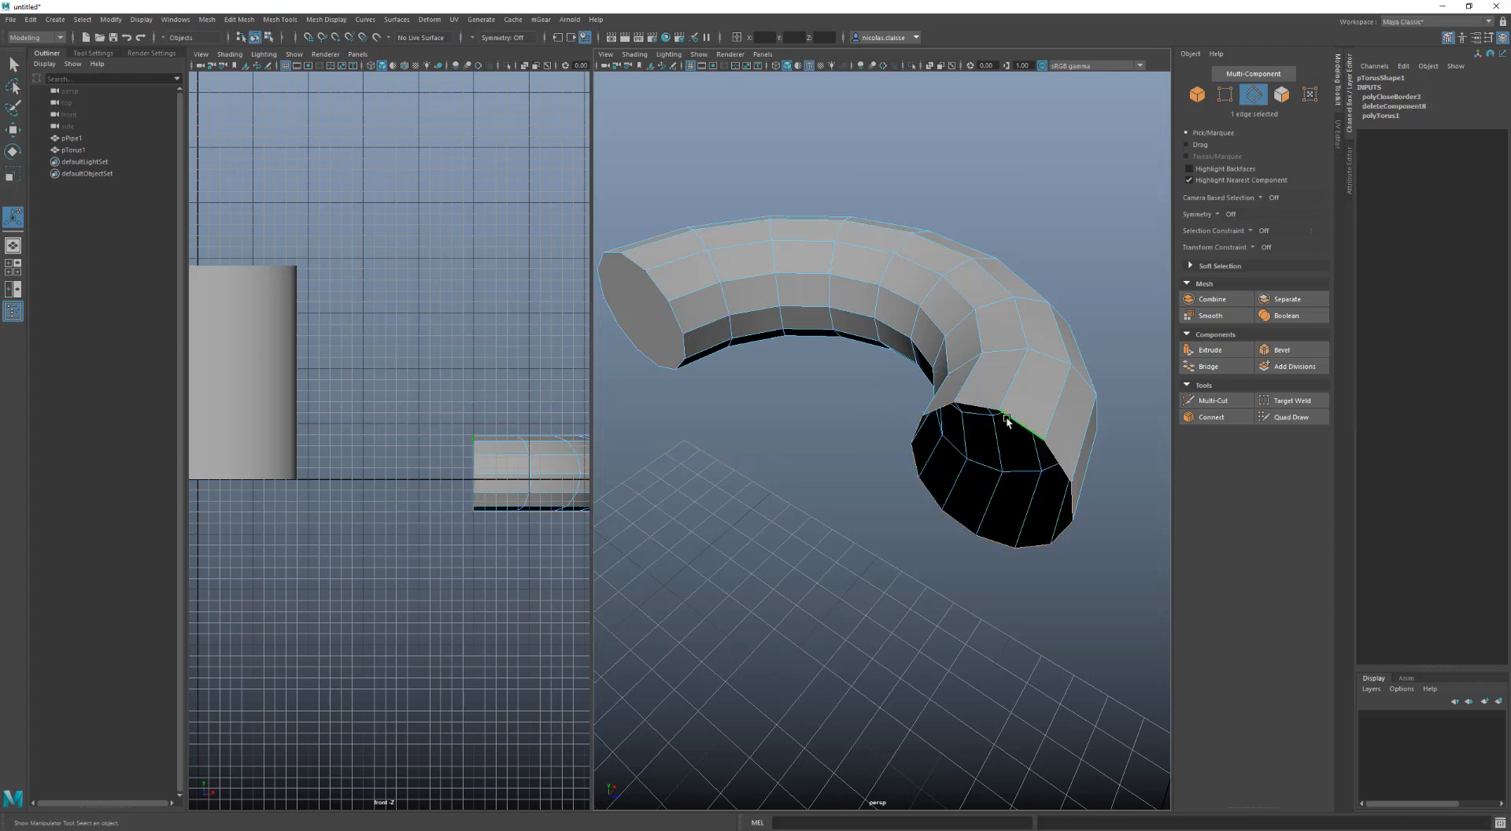
right_click_drag(1005, 417, 999, 348, "shift")
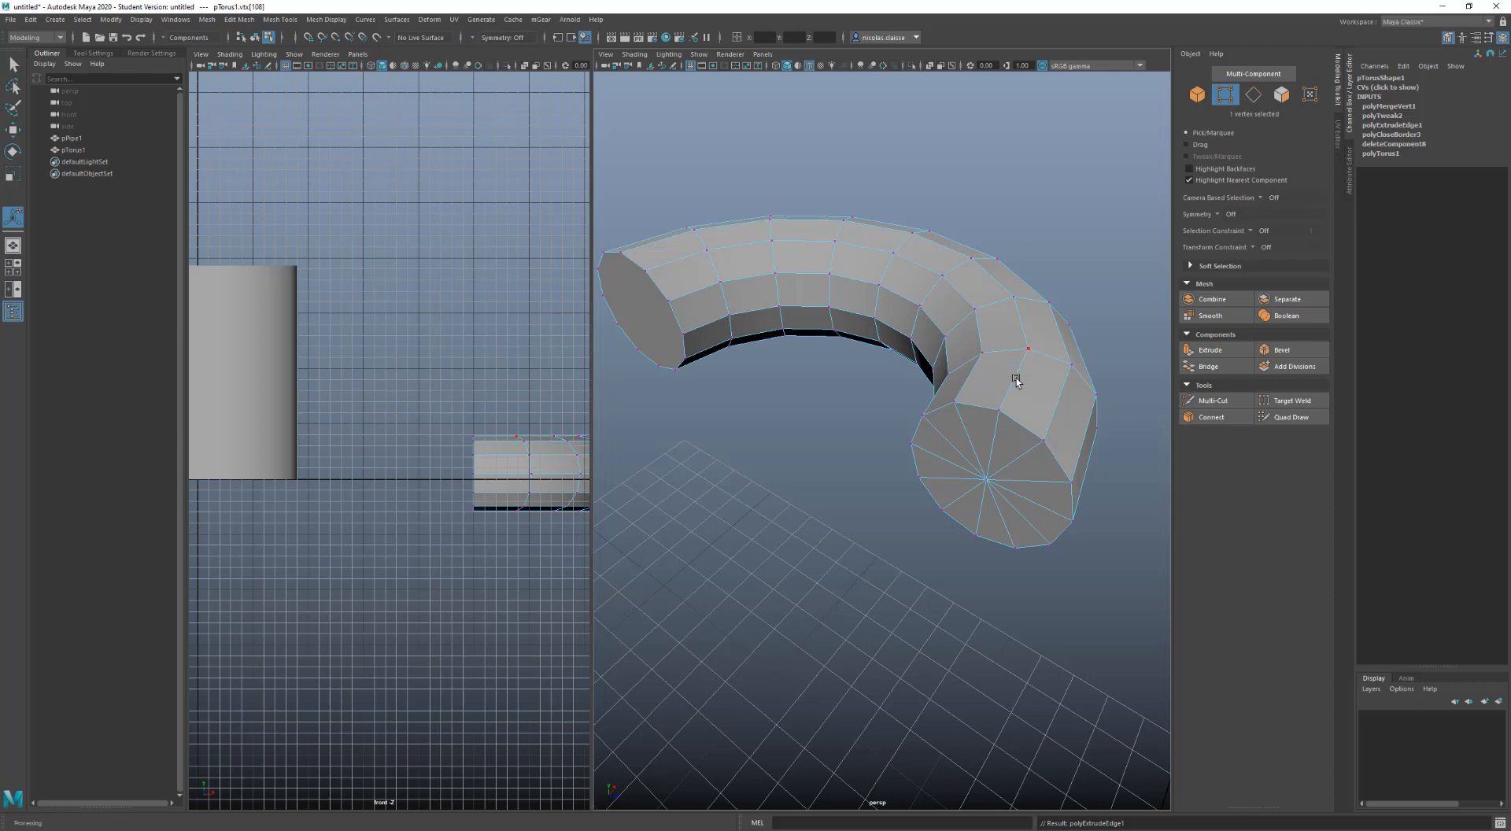
left_click(1028, 340)
right_click_drag(1030, 338, 1030, 339, "shift")
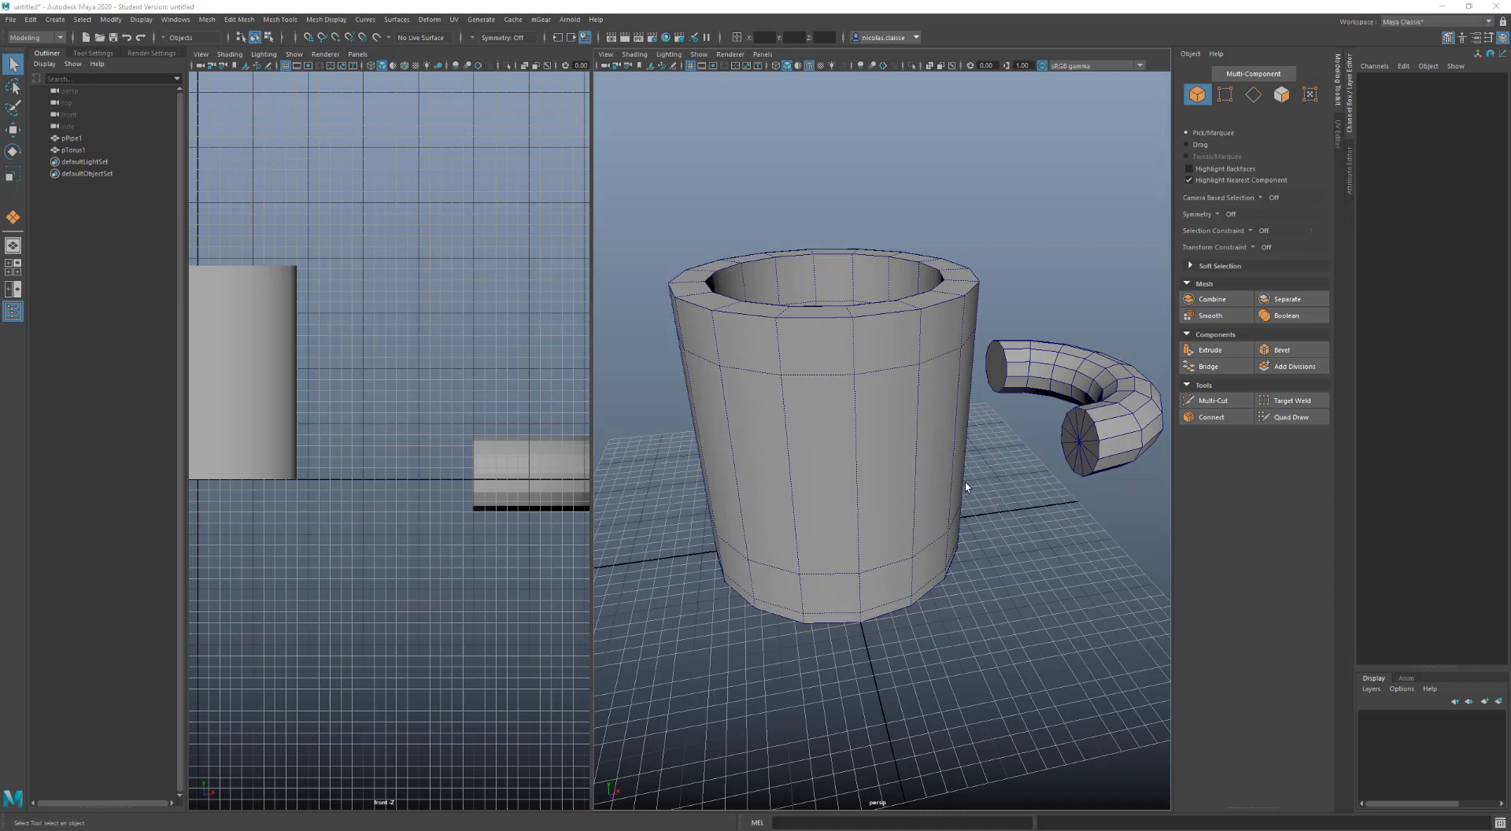
Draw a polygon plane about 20 by 20 units in front of the pipe and set its width and height subdivisions to 8
scroll(897, 461, "down", 10)
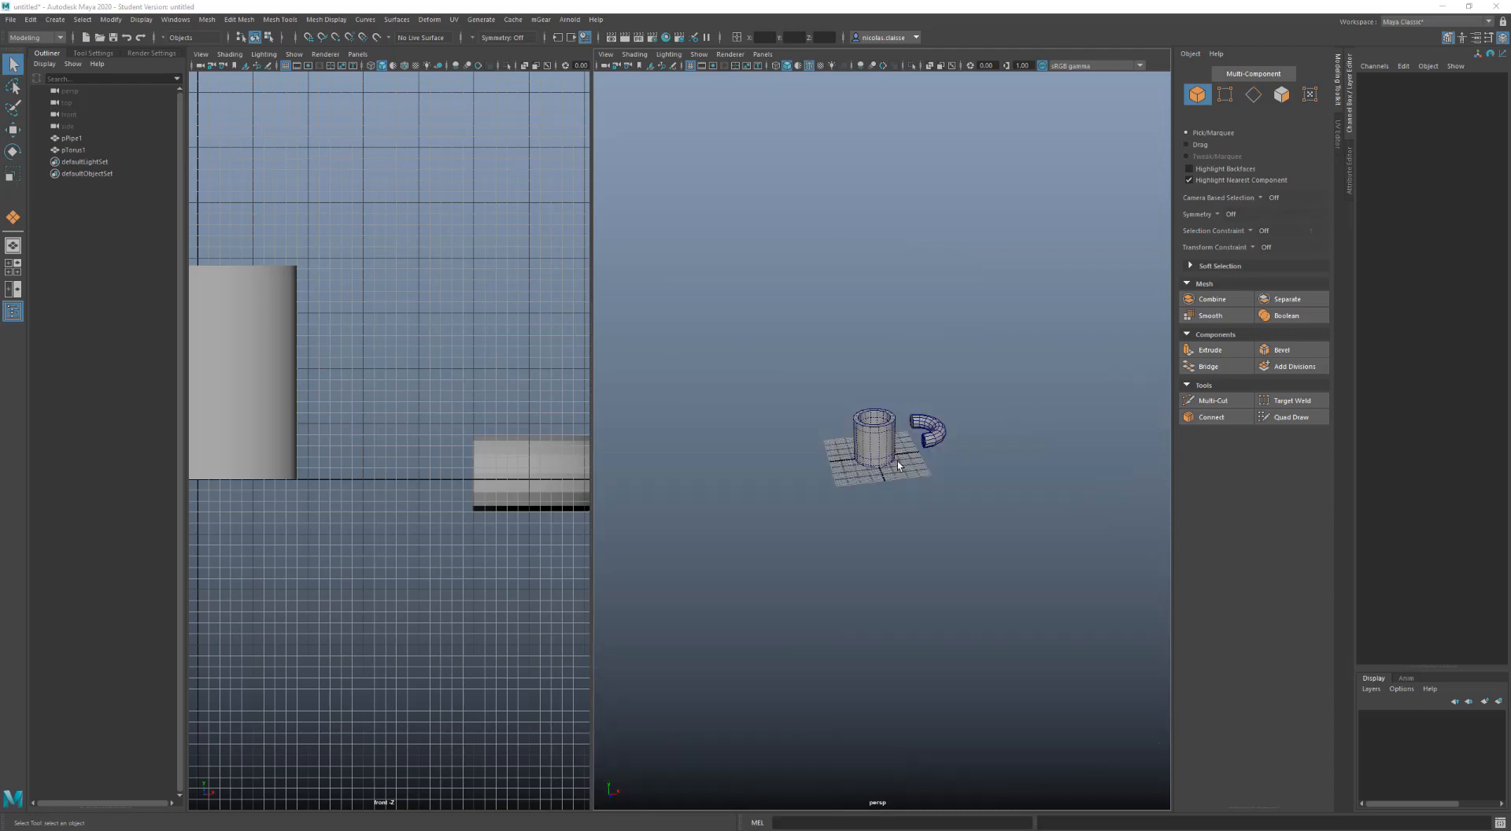
scroll(897, 461, "up", 6)
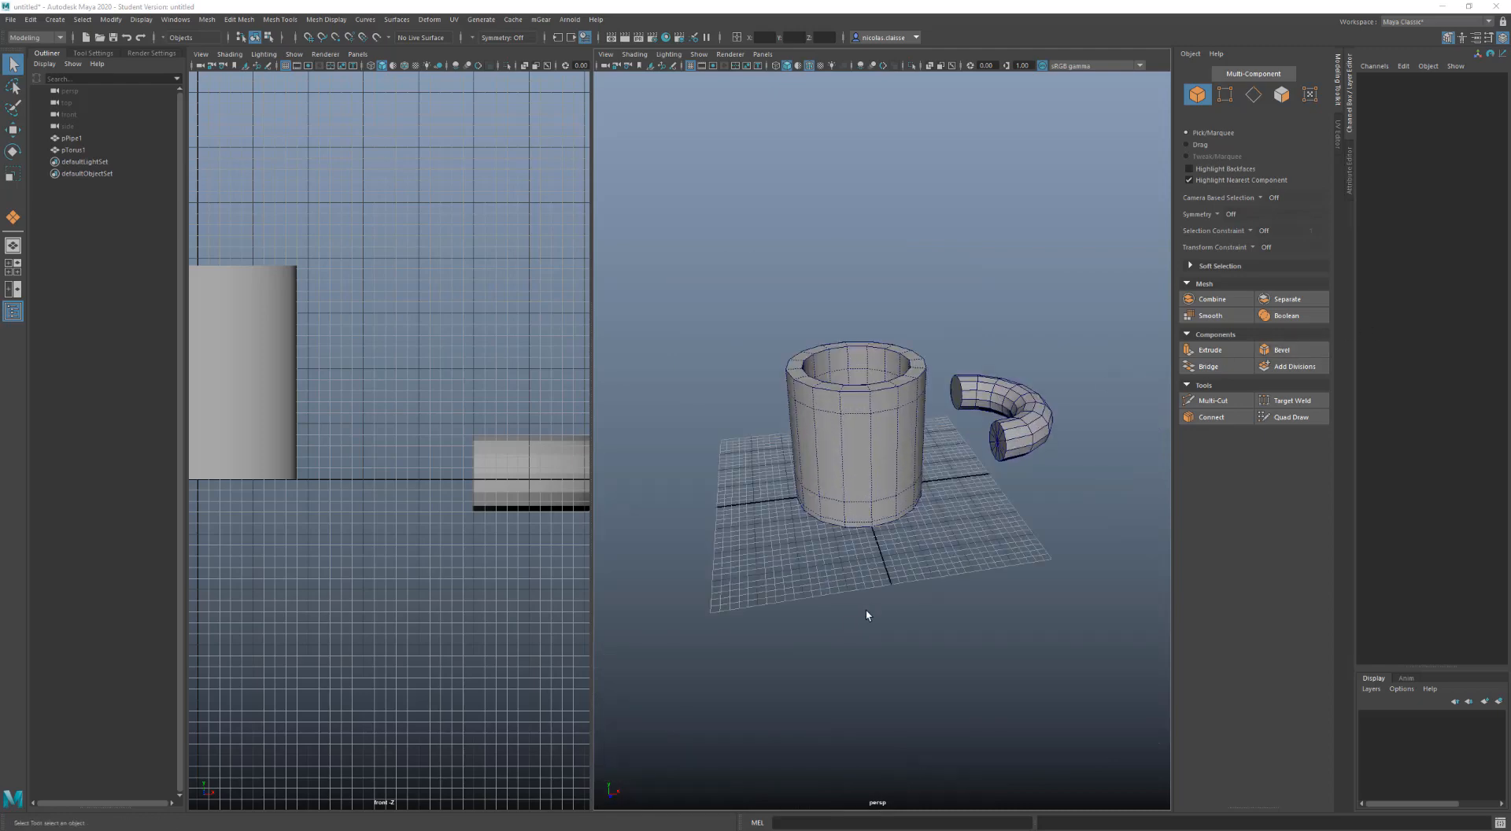
right_click_drag(878, 582, 839, 563, "shift")
left_click_drag(987, 611, 1072, 696)
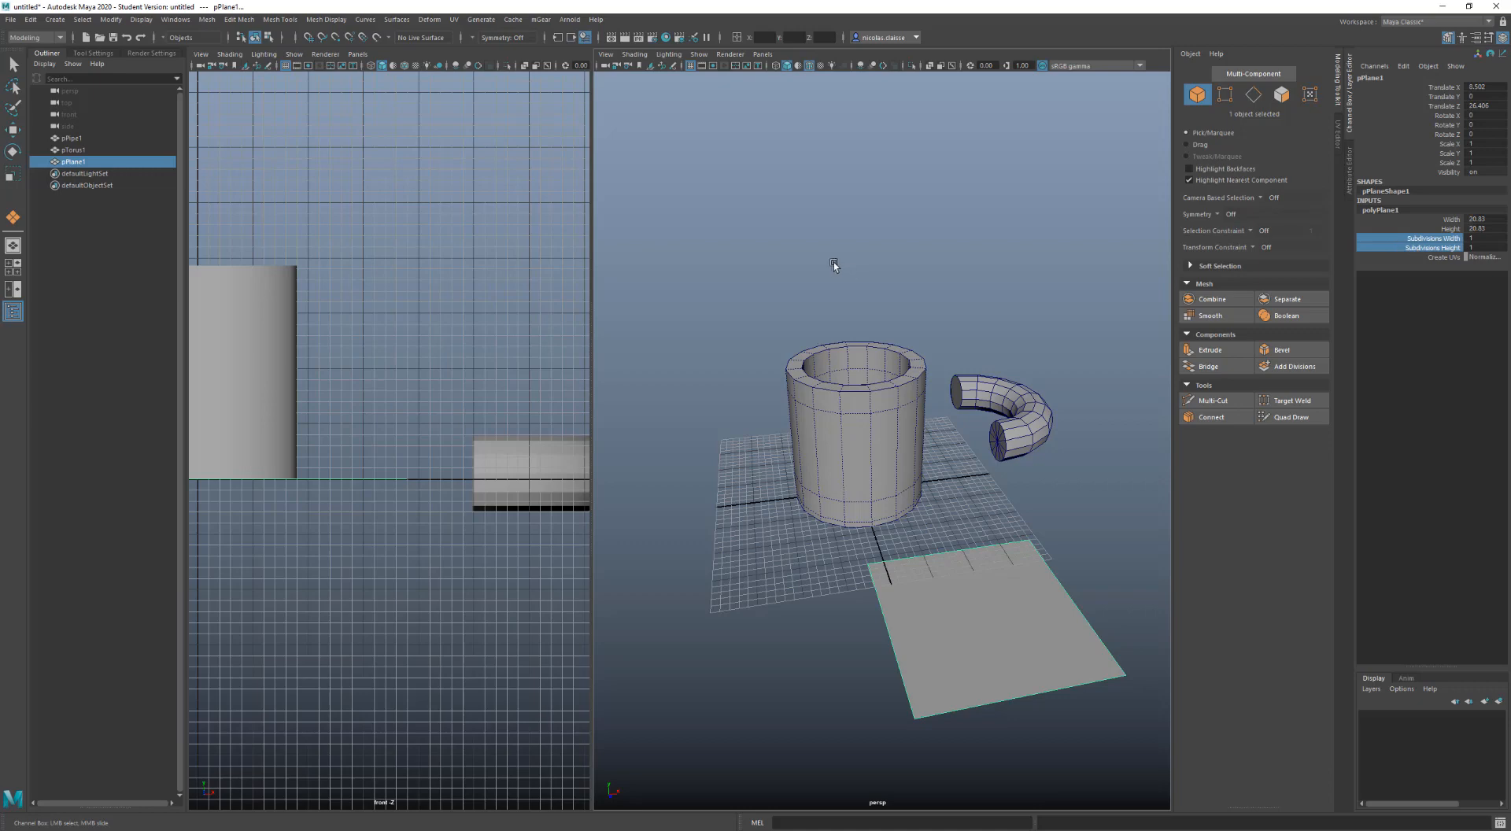
middle_click_drag(846, 263, 870, 259)
right_click_drag(870, 261, 1020, 794, "alt")
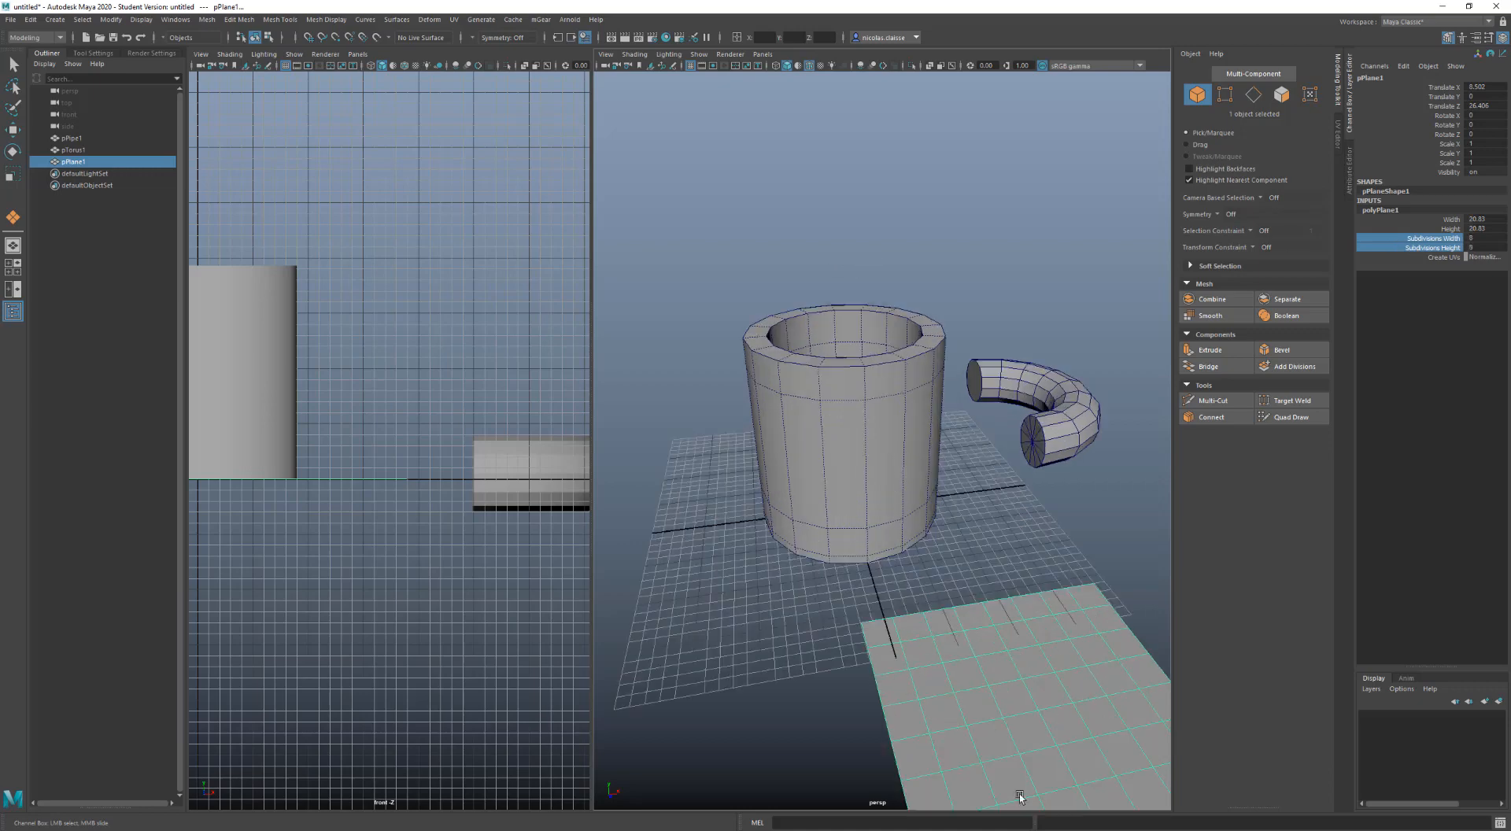
Frame the plane in a single perspective view and select one interior vertex slightly left of its middle
middle_click_drag(1010, 690, 937, 533, "alt")
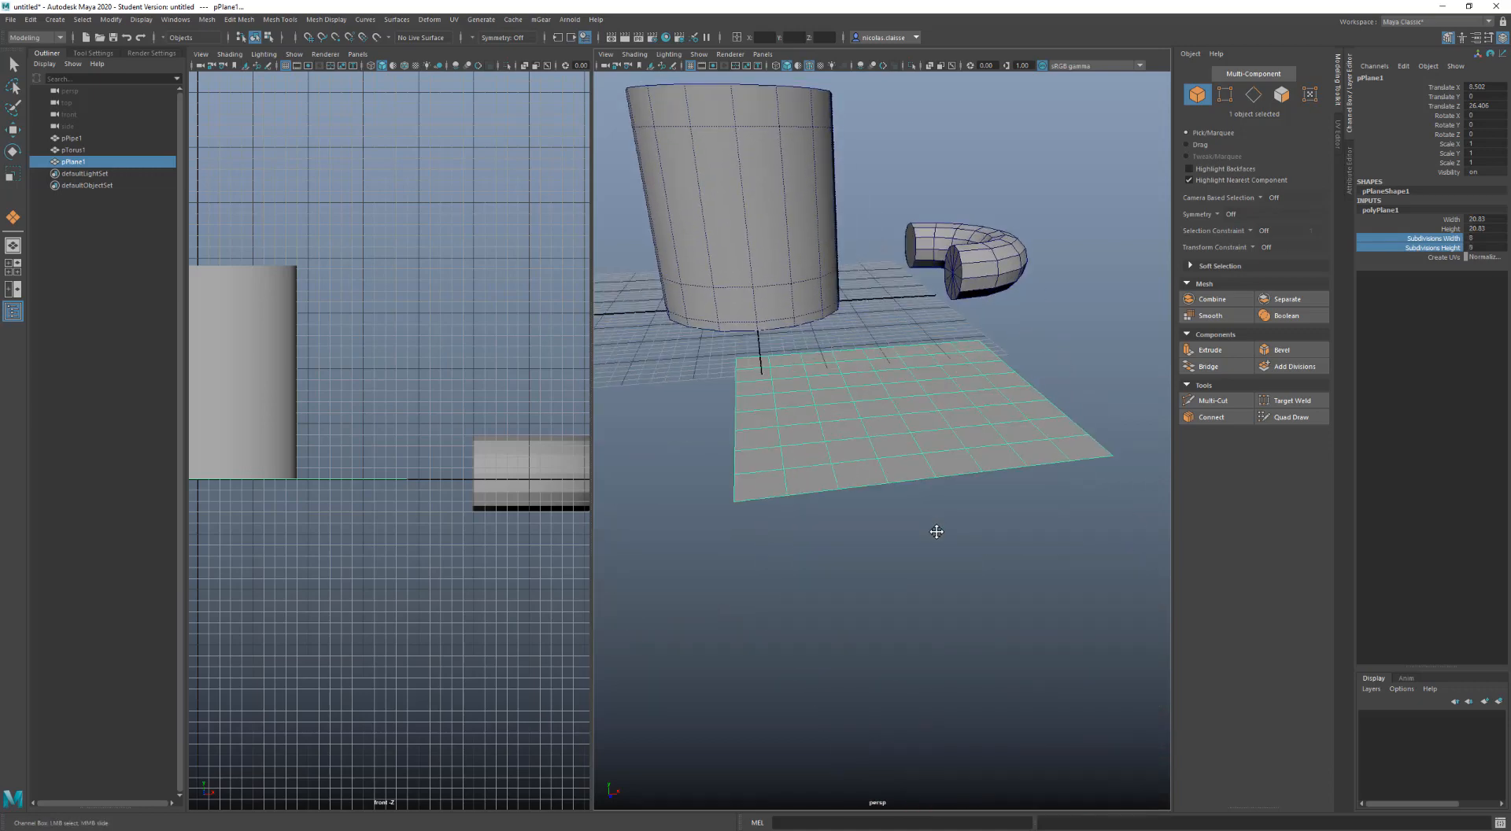
left_click_drag(938, 532, 875, 559, "alt")
key("f")
key("space")
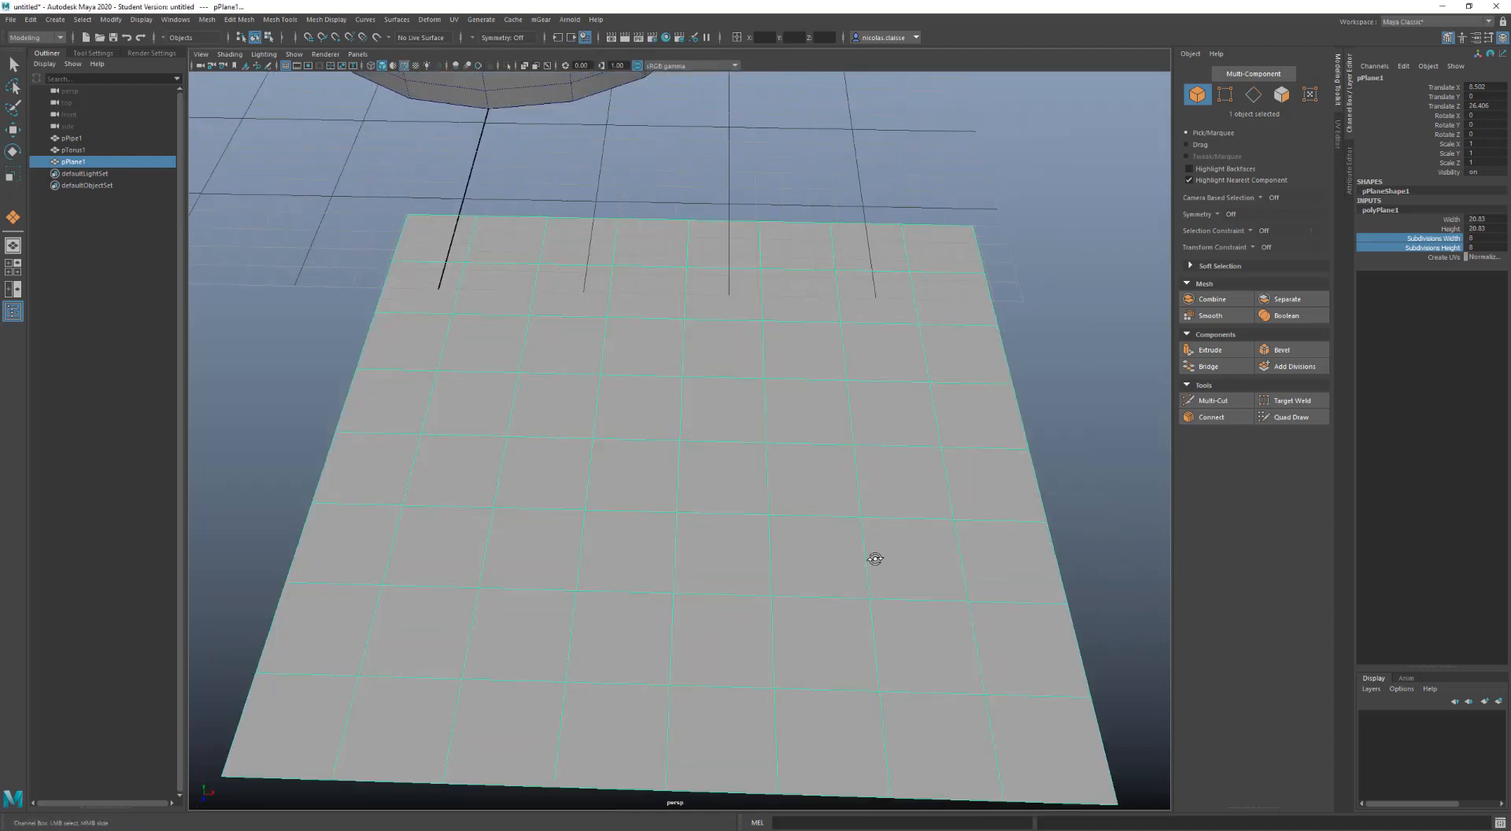
right_click(605, 415)
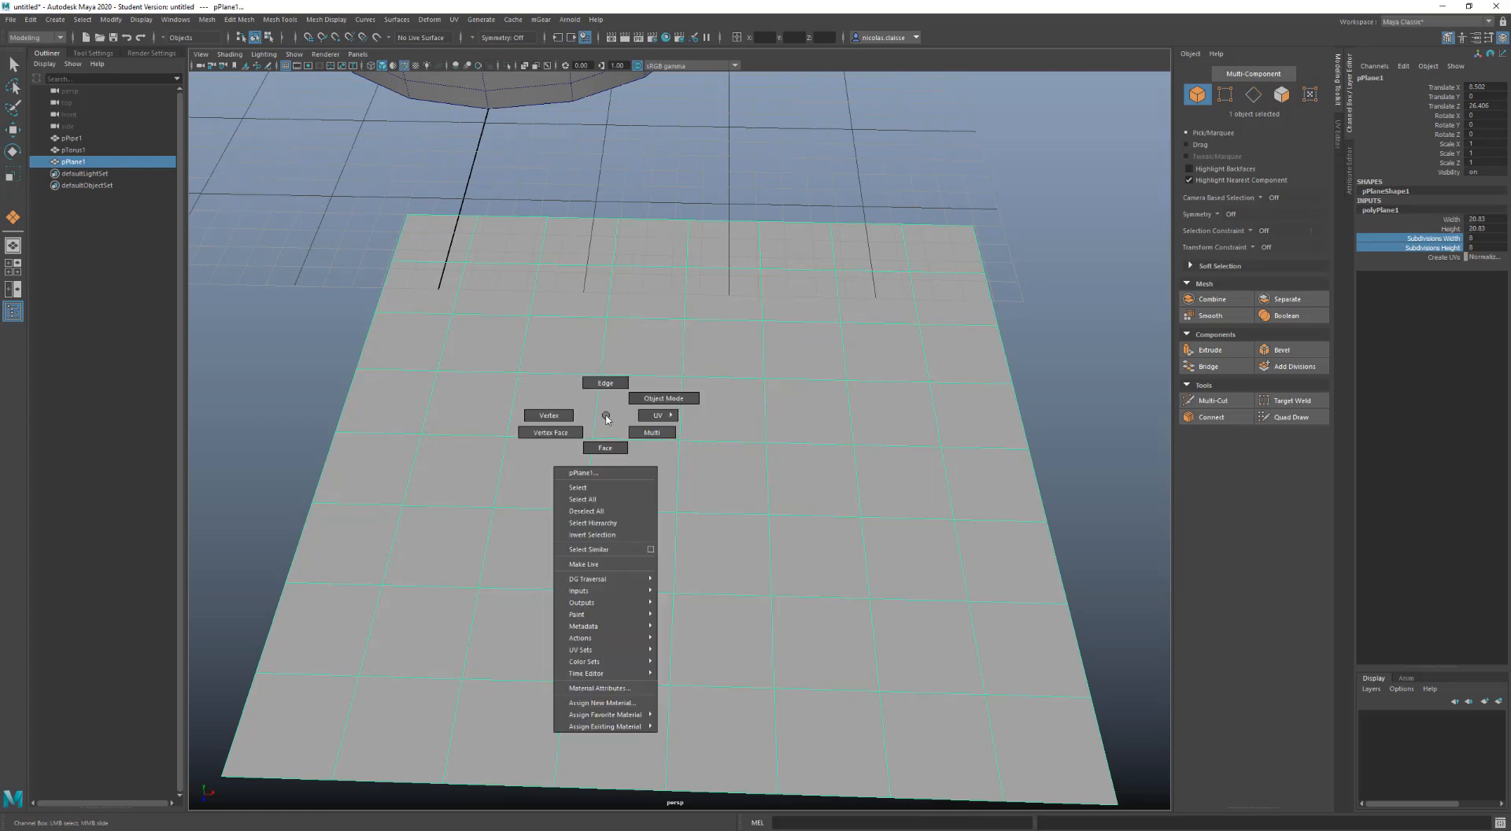
left_click(575, 417)
left_click(604, 441)
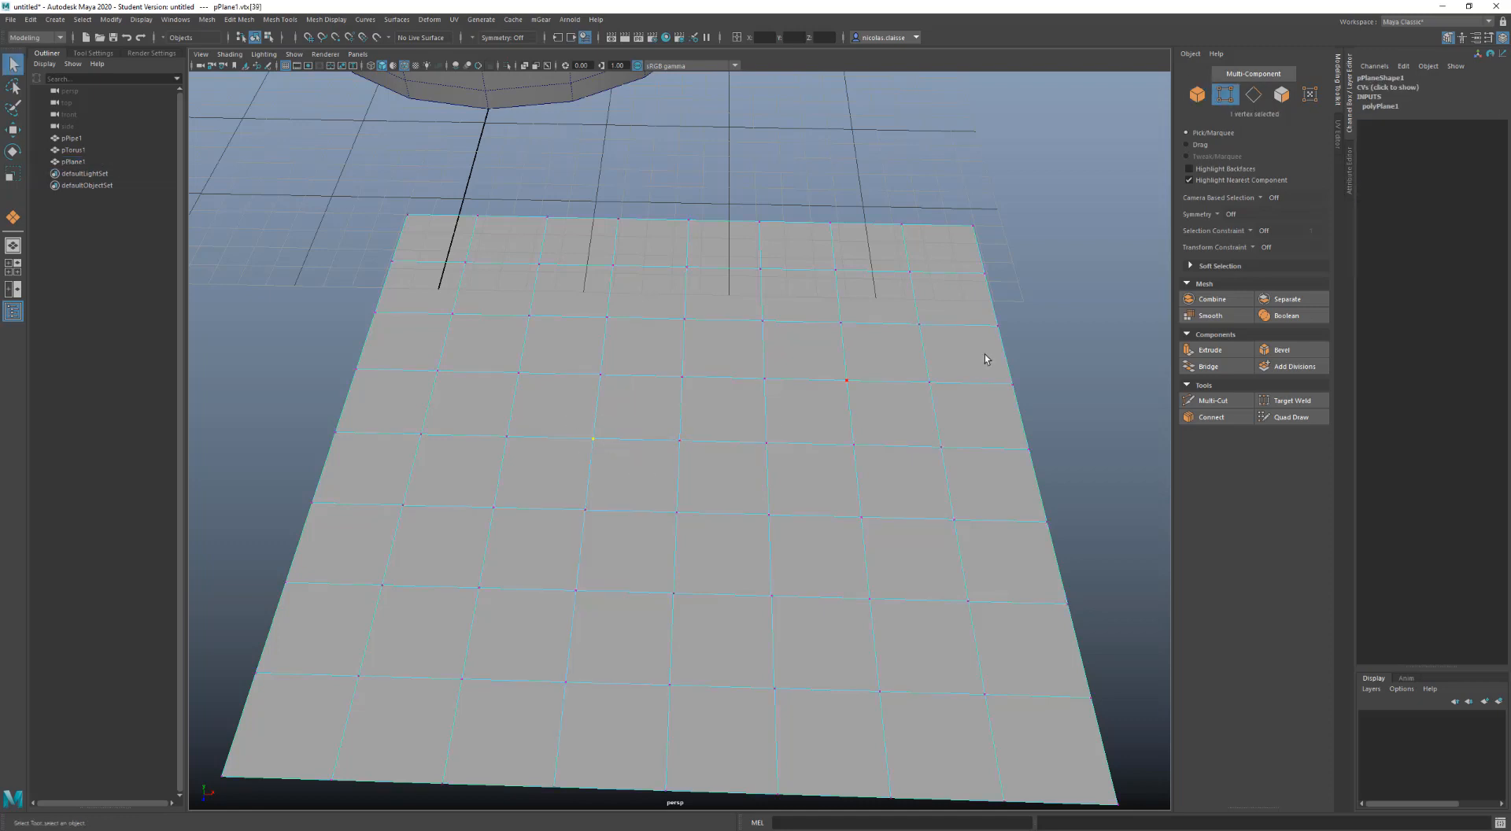
Grow the single-vertex selection on the plane by converting it to faces and back to vertices twice
left_click(1280, 100, "ctrl")
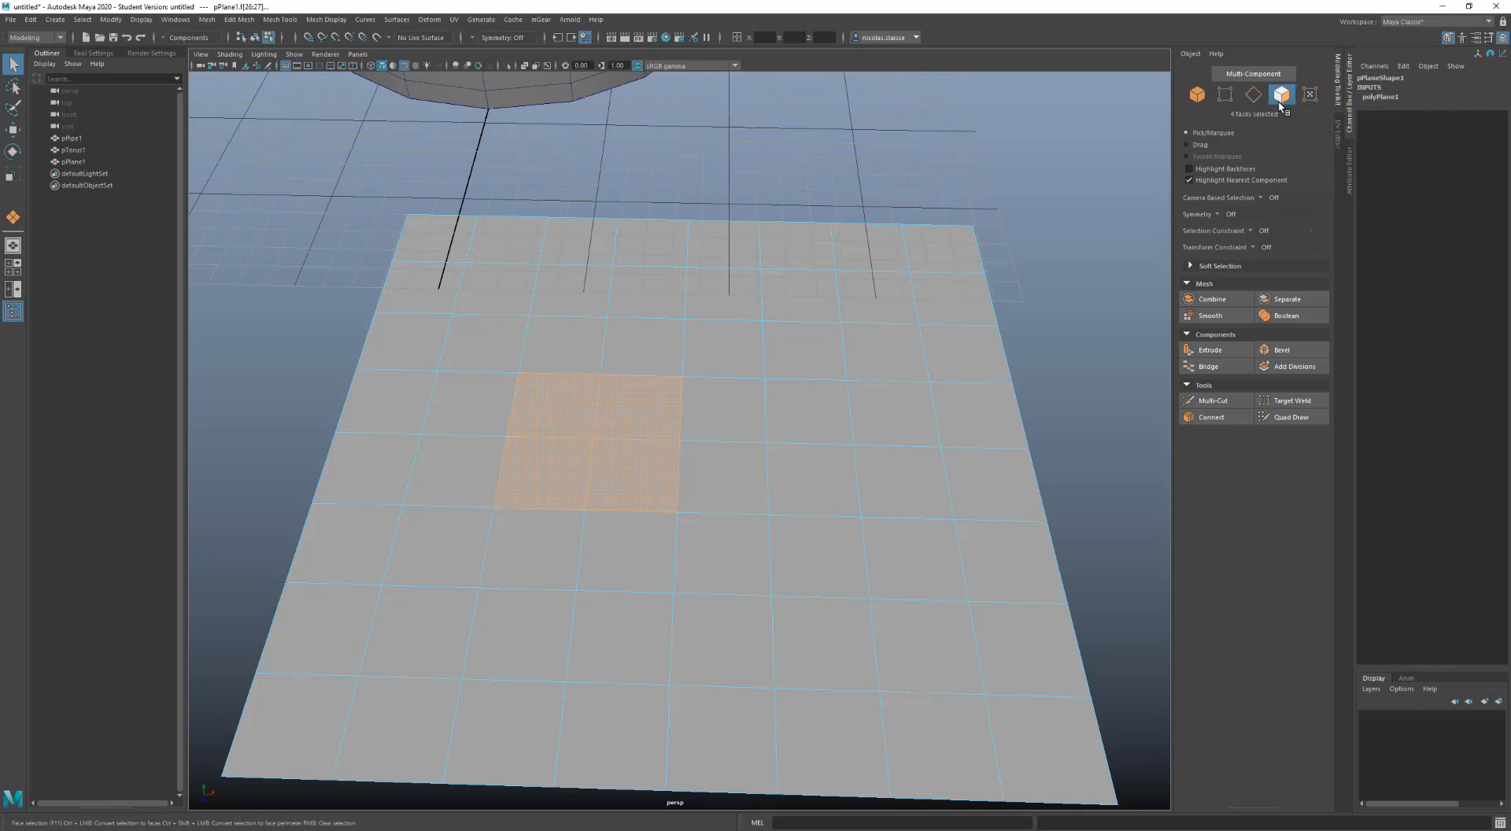
left_click(1230, 98, "ctrl")
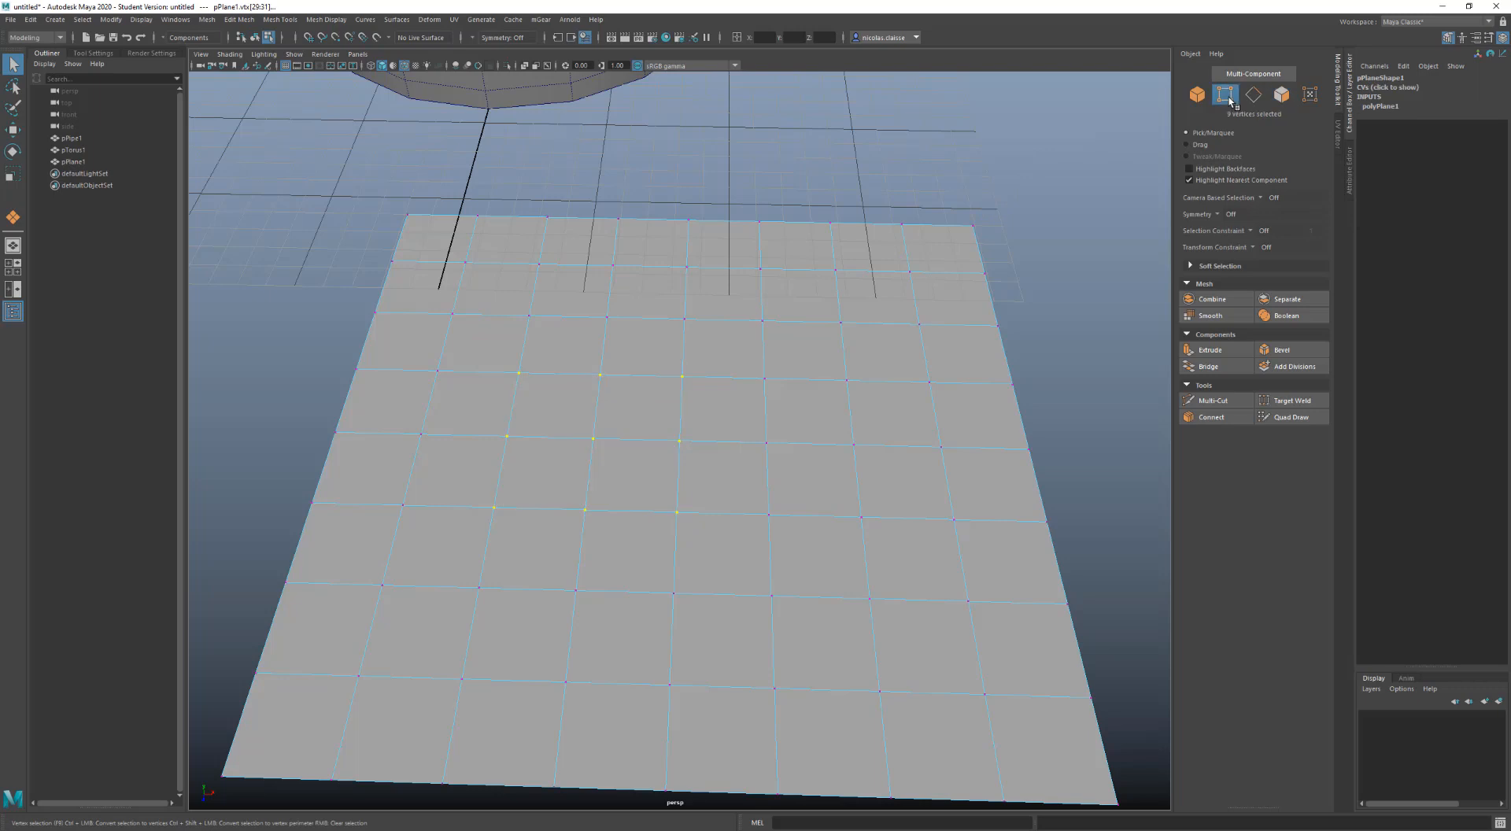
left_click(1276, 98, "ctrl")
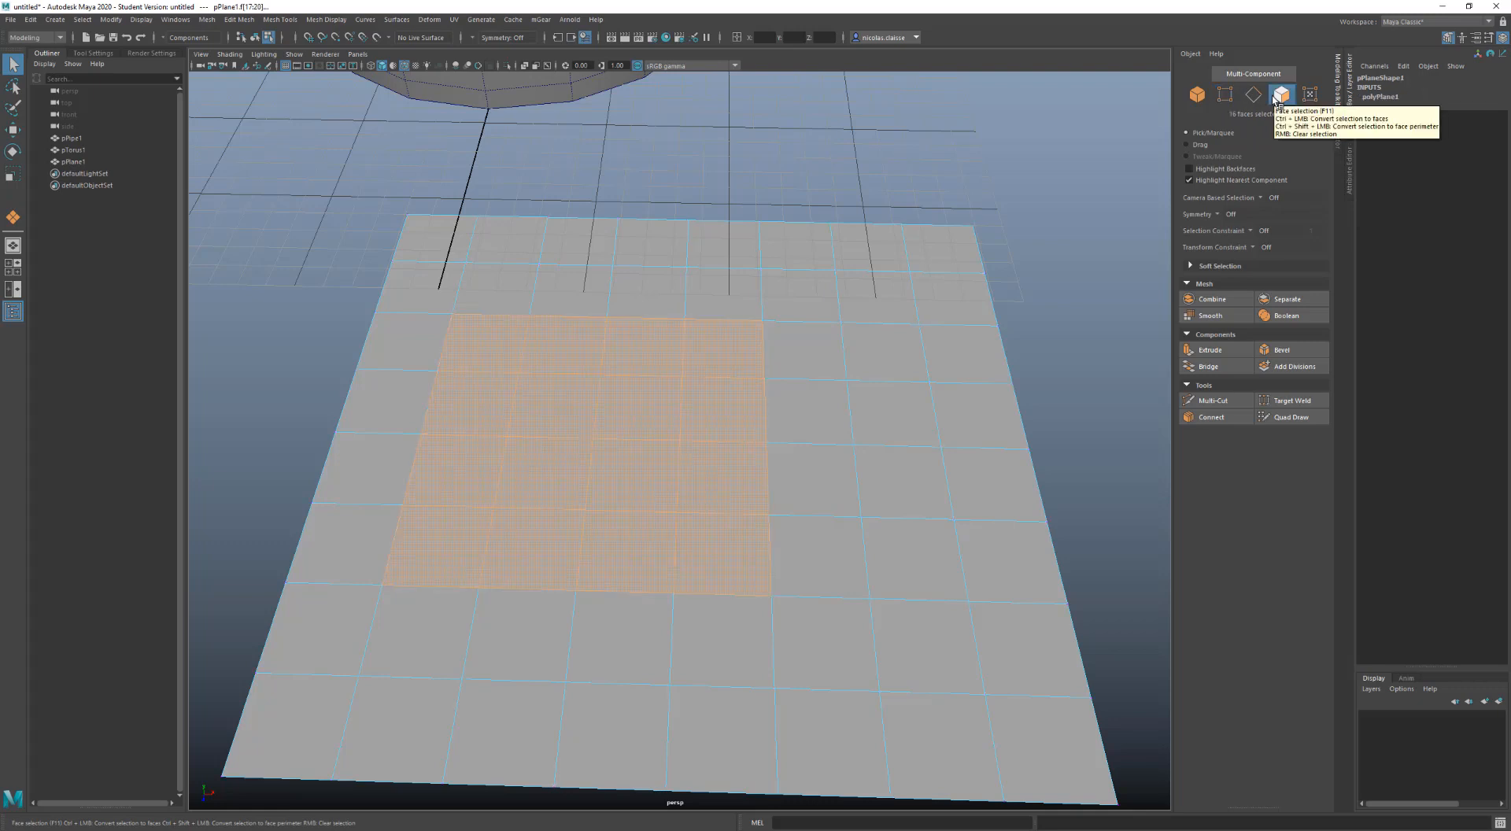
left_click(1224, 95, "ctrl")
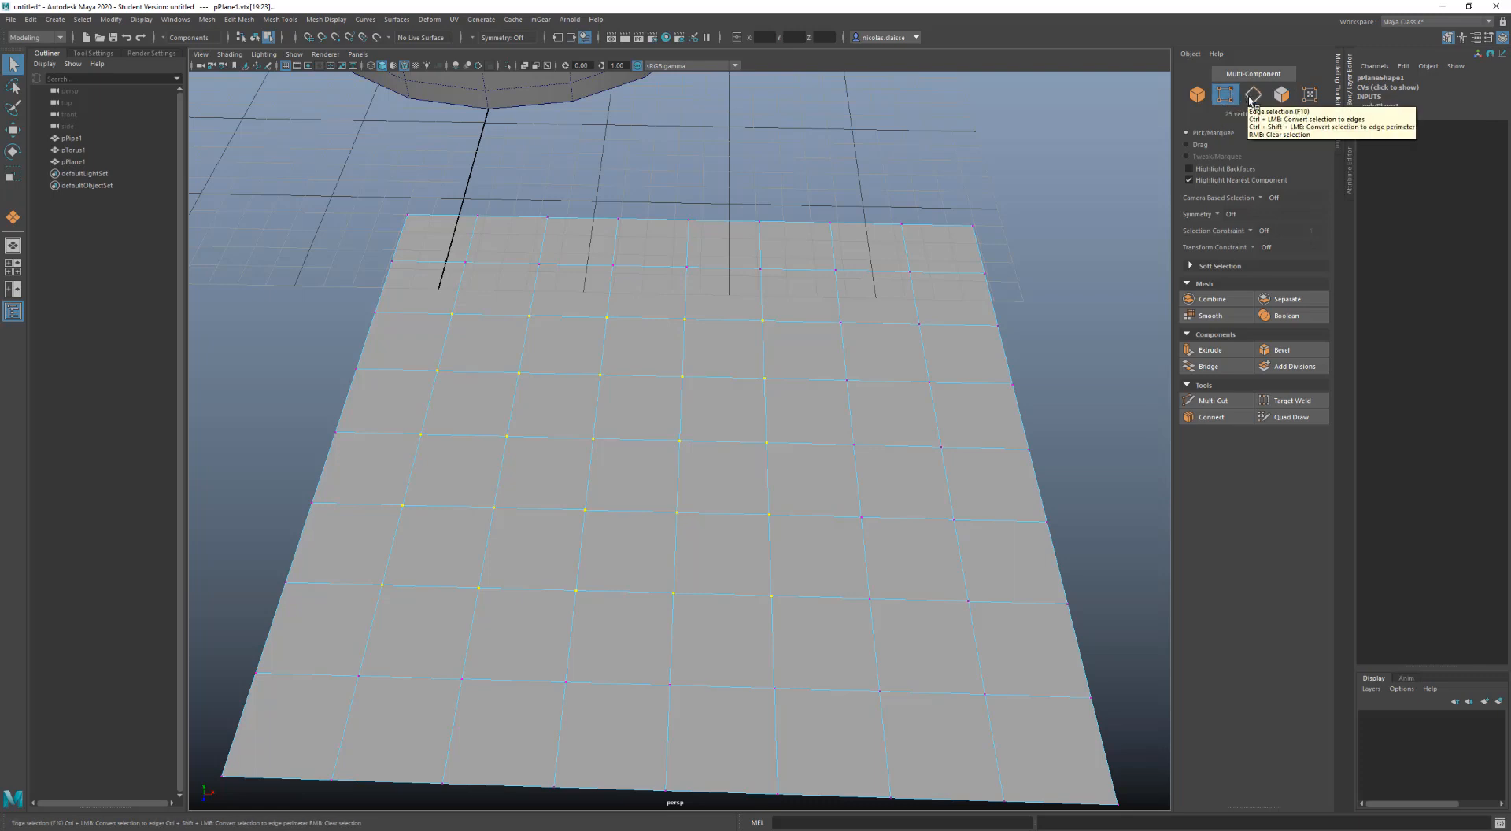
Convert the grown vertex selection to edges, to faces, and back to vertices to expand it further across the plane
left_click(1251, 99, "ctrl")
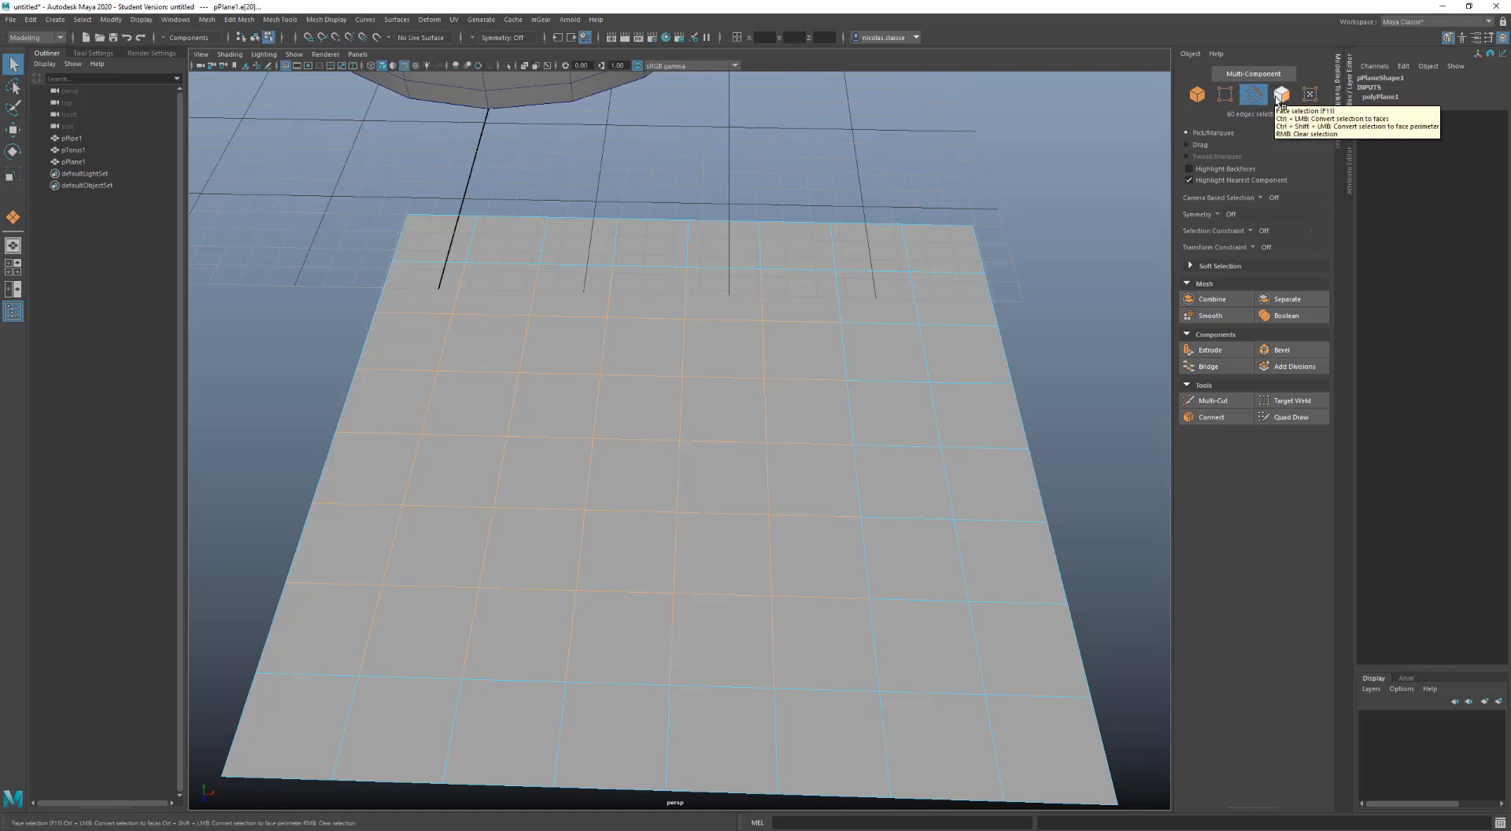
left_click(1280, 95, "ctrl")
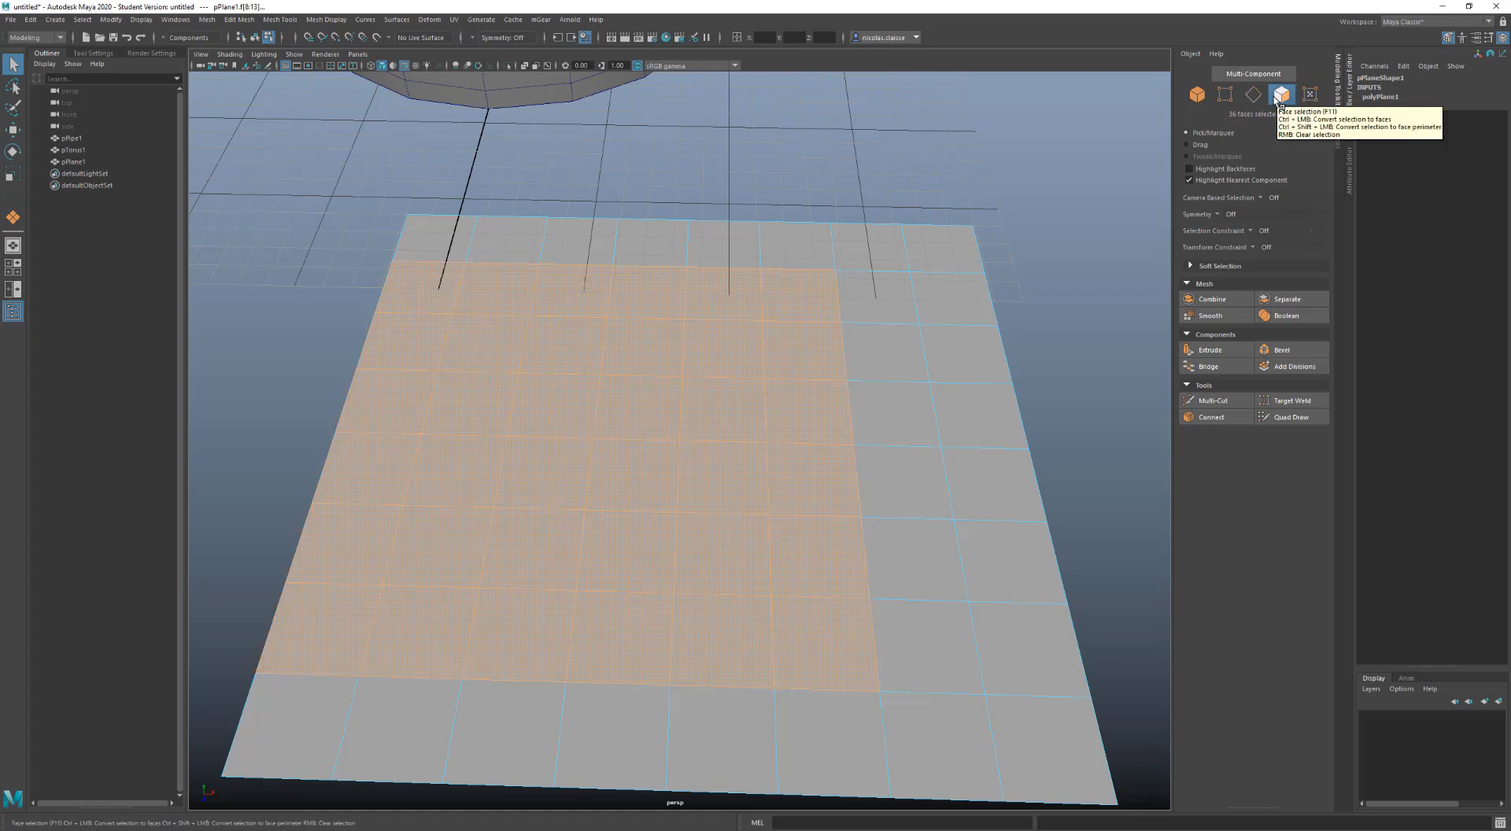
left_click(1225, 95, "ctrl")
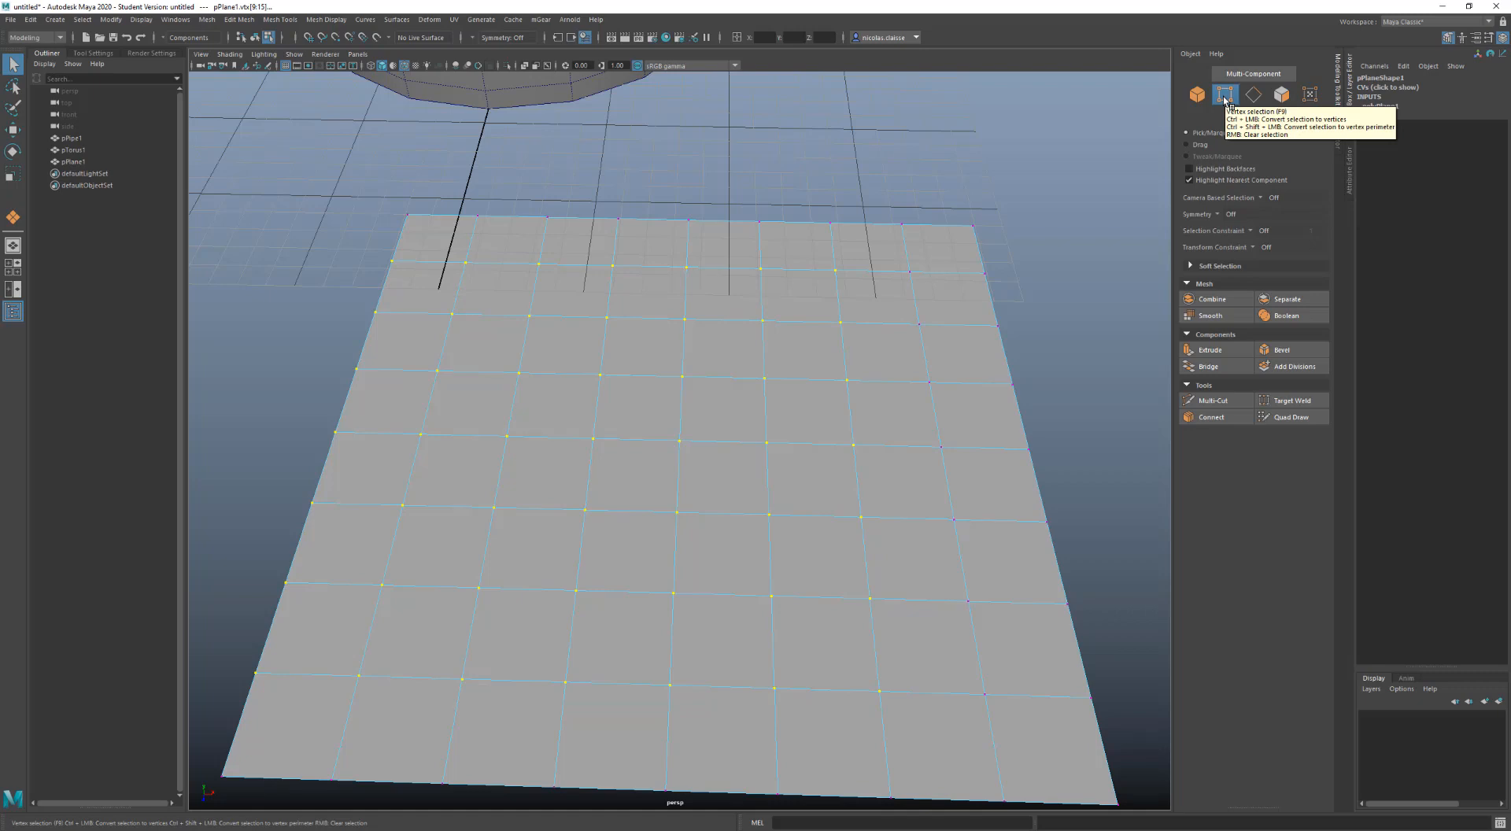
Convert the plane's selection between faces, perimeter vertices, perimeter edges and faces, ending with the edges around a two-by-two face block
left_click(1276, 97)
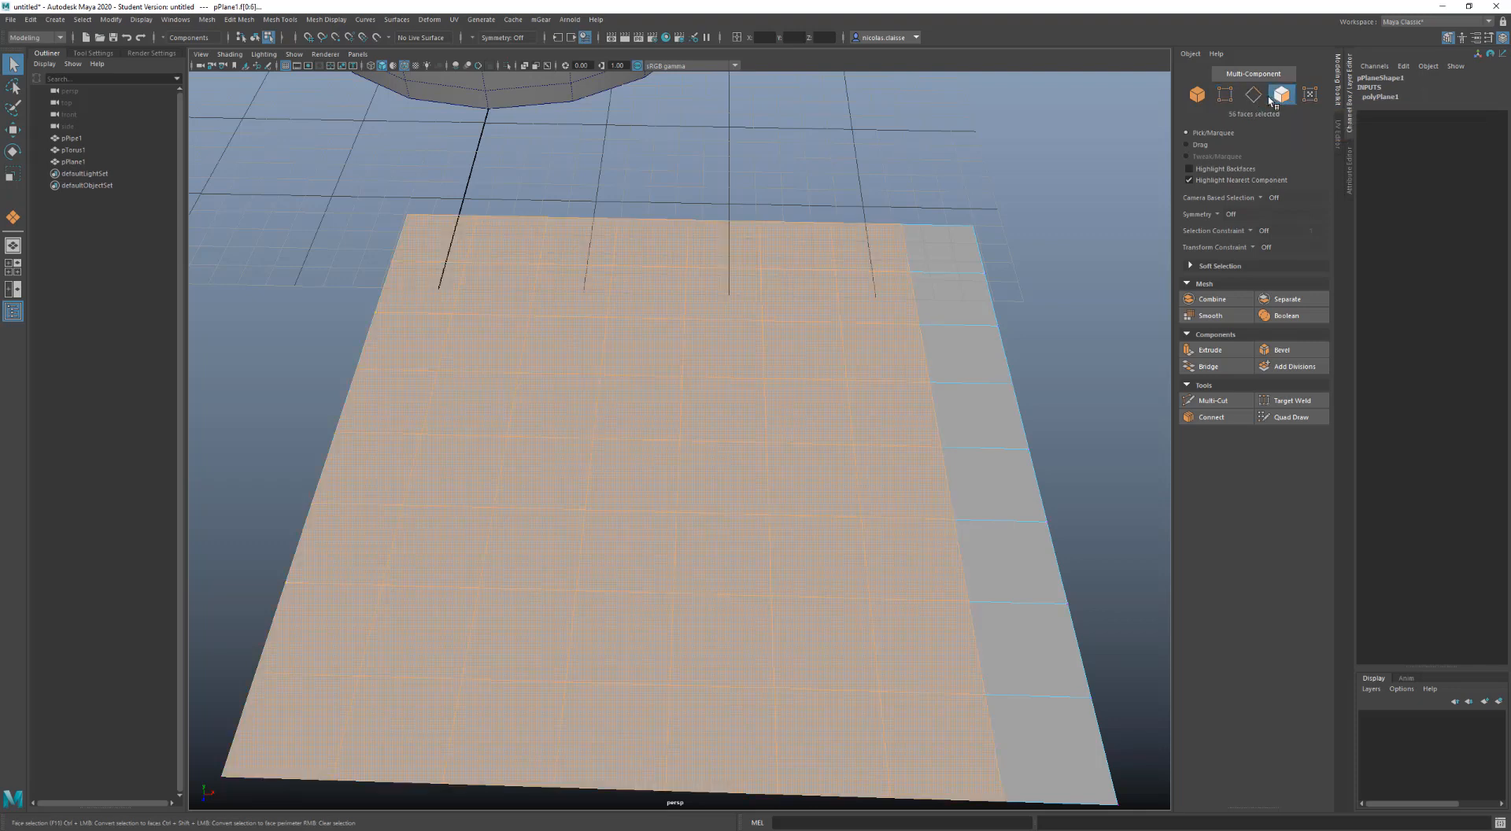
left_click(1225, 95)
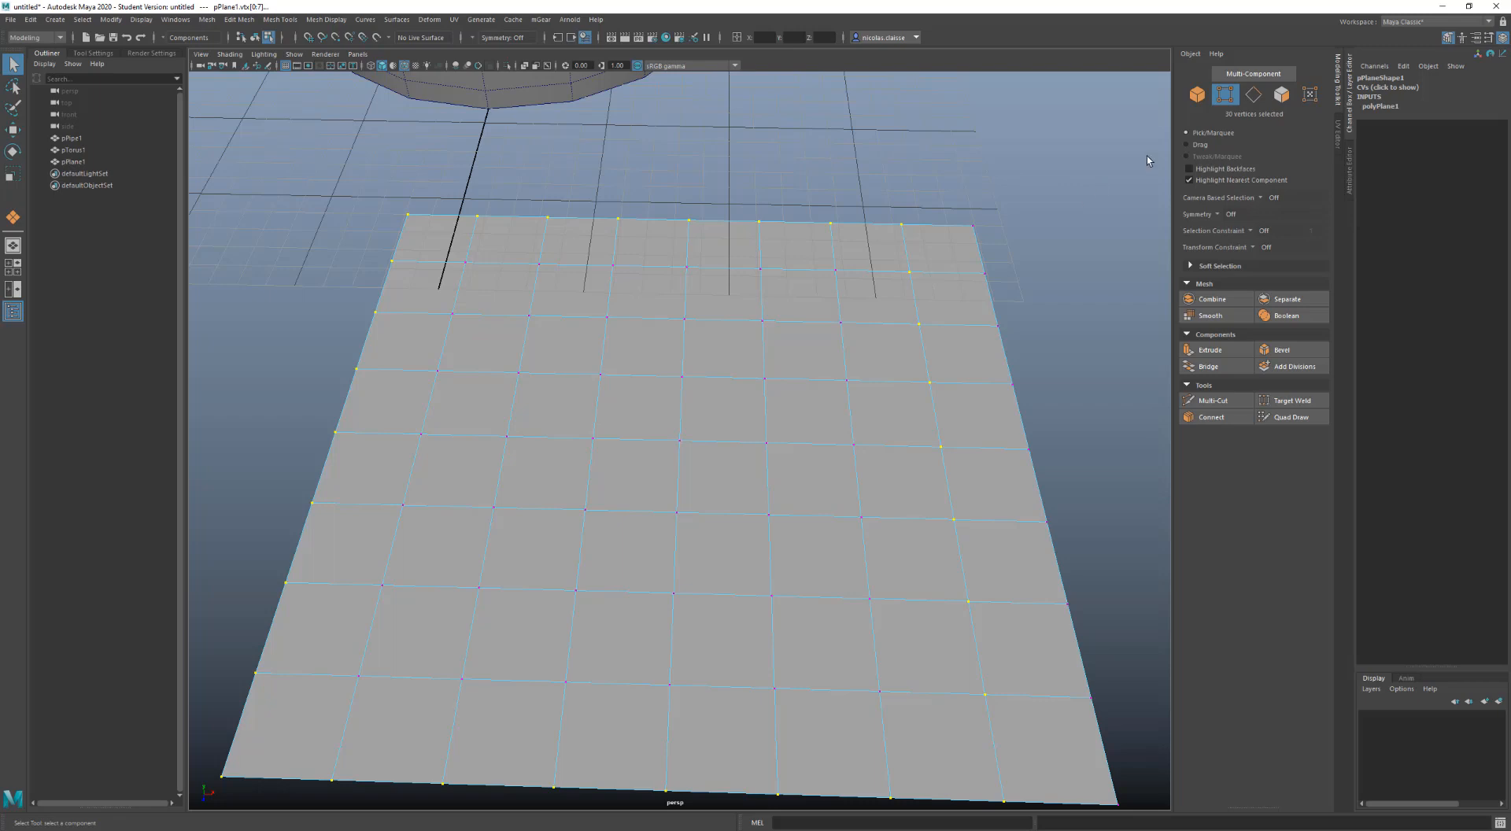
left_click(1254, 96)
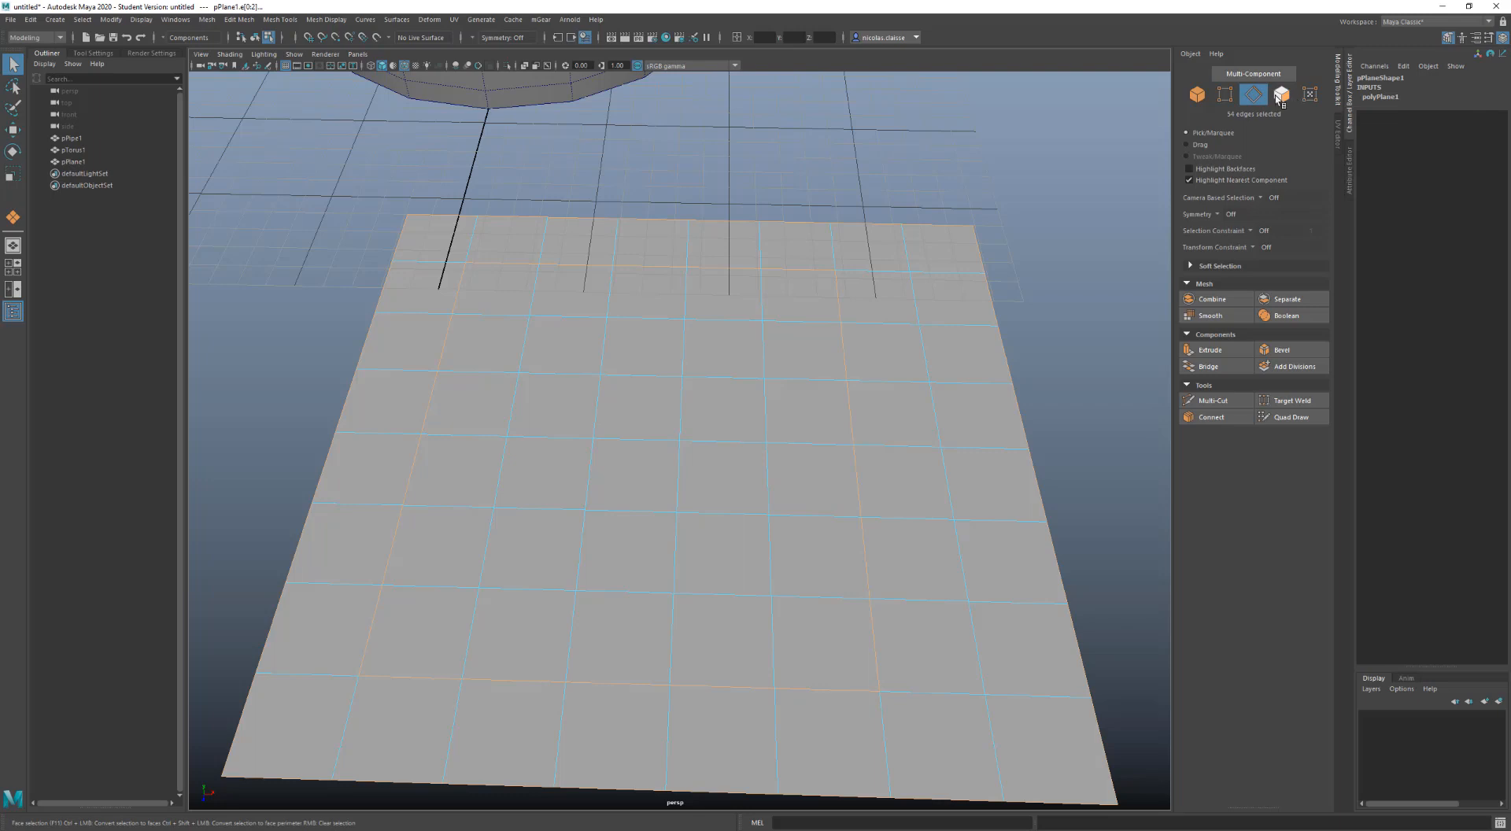
left_click(1280, 95)
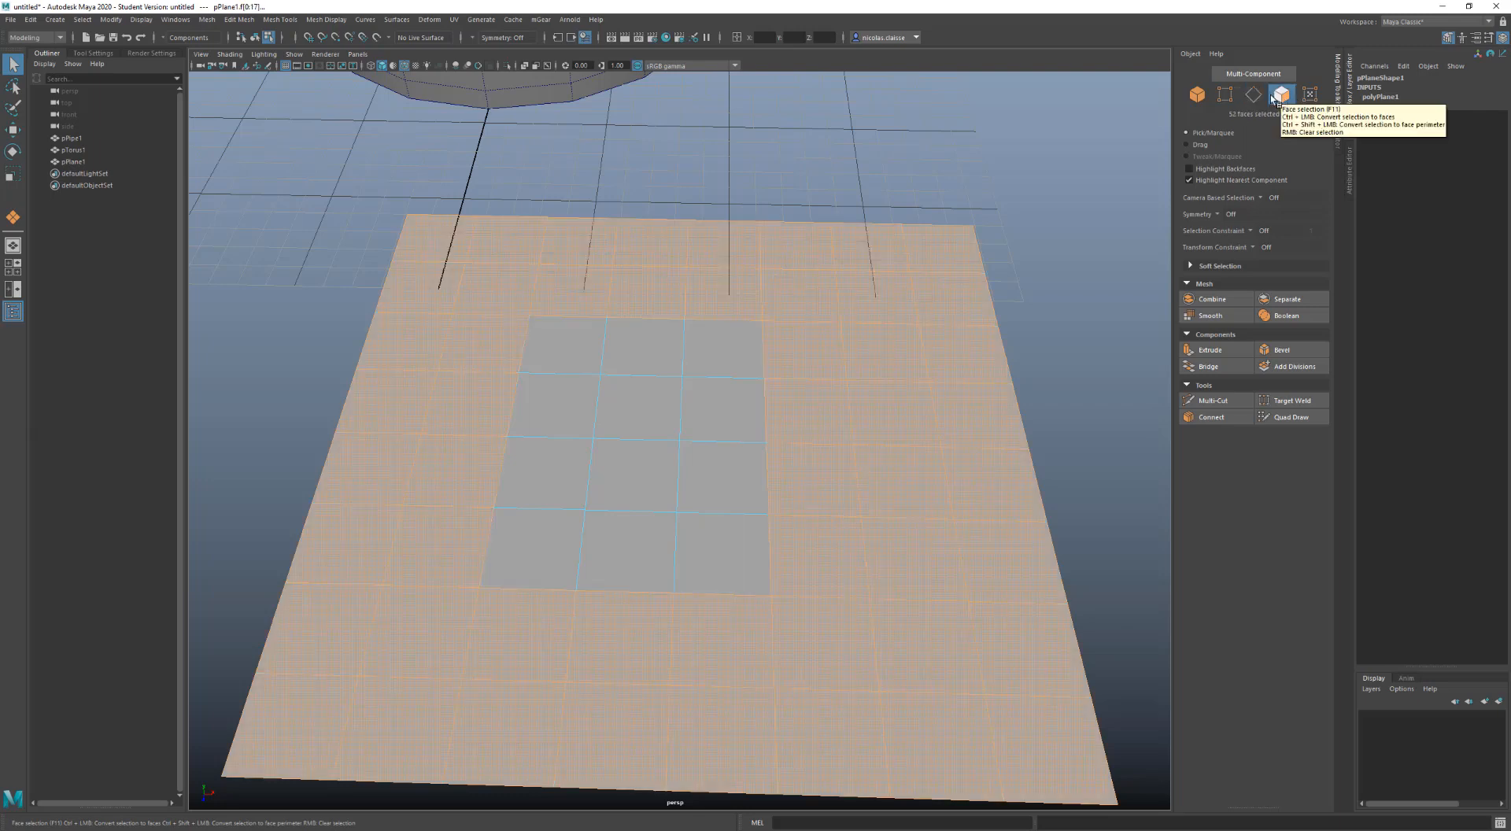
left_click(1253, 95)
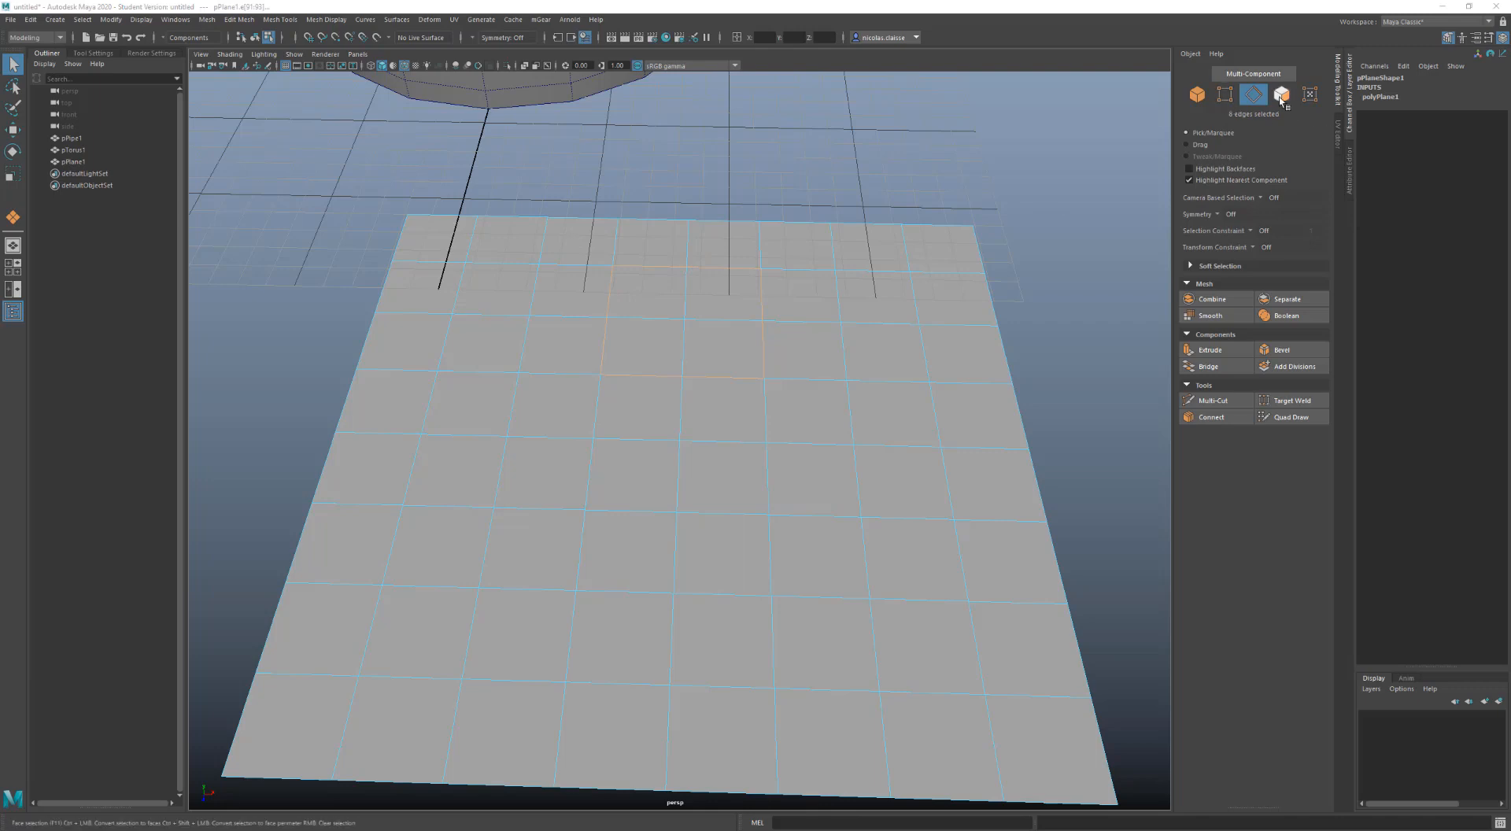
Detach the Select commands and the Convert Selection commands as two floating windows
left_click(82, 20)
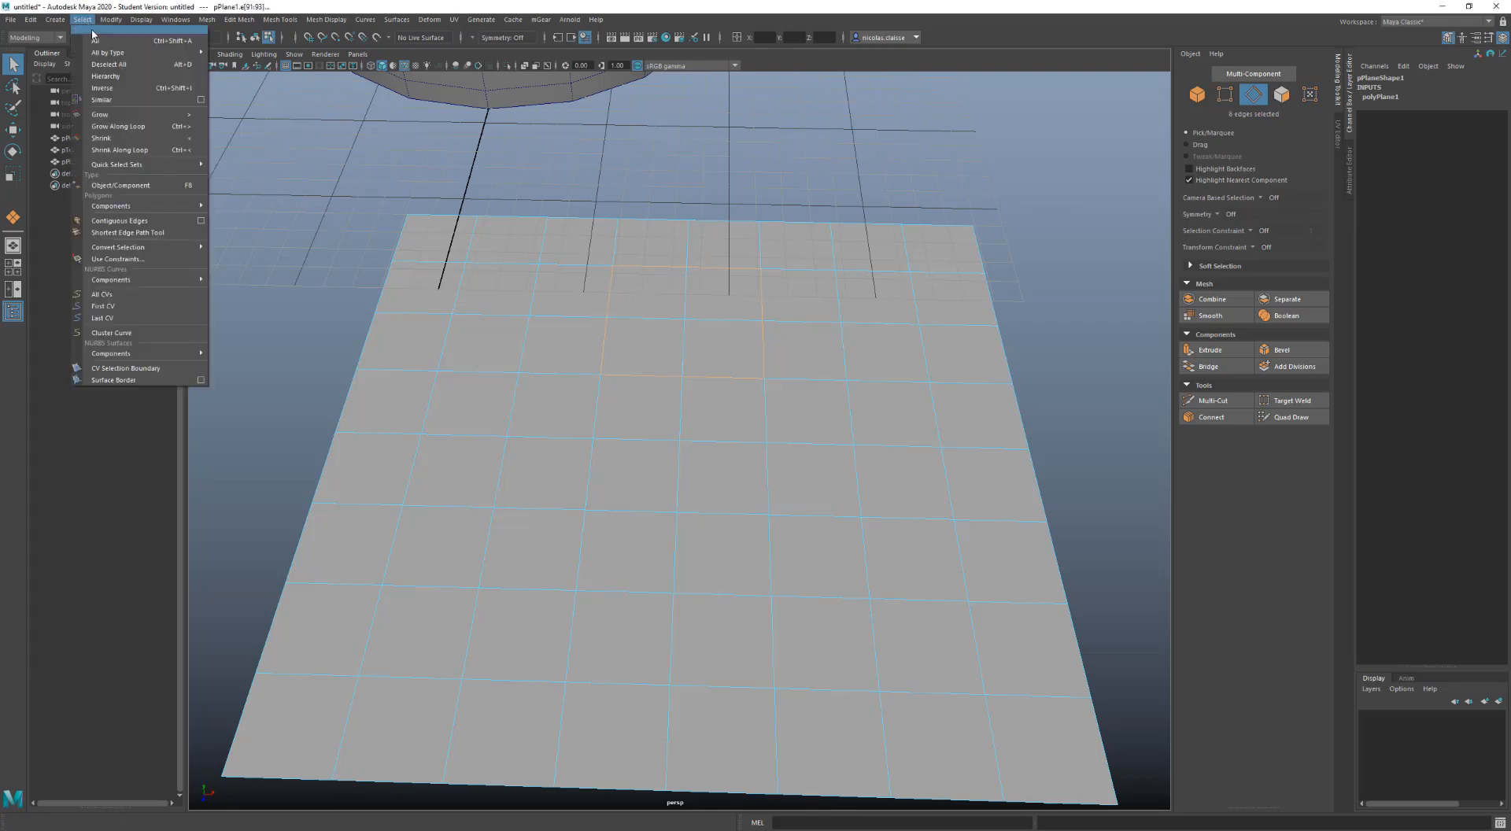
left_click(92, 35)
left_click_drag(117, 19, 147, 209)
mouse_move(222, 388)
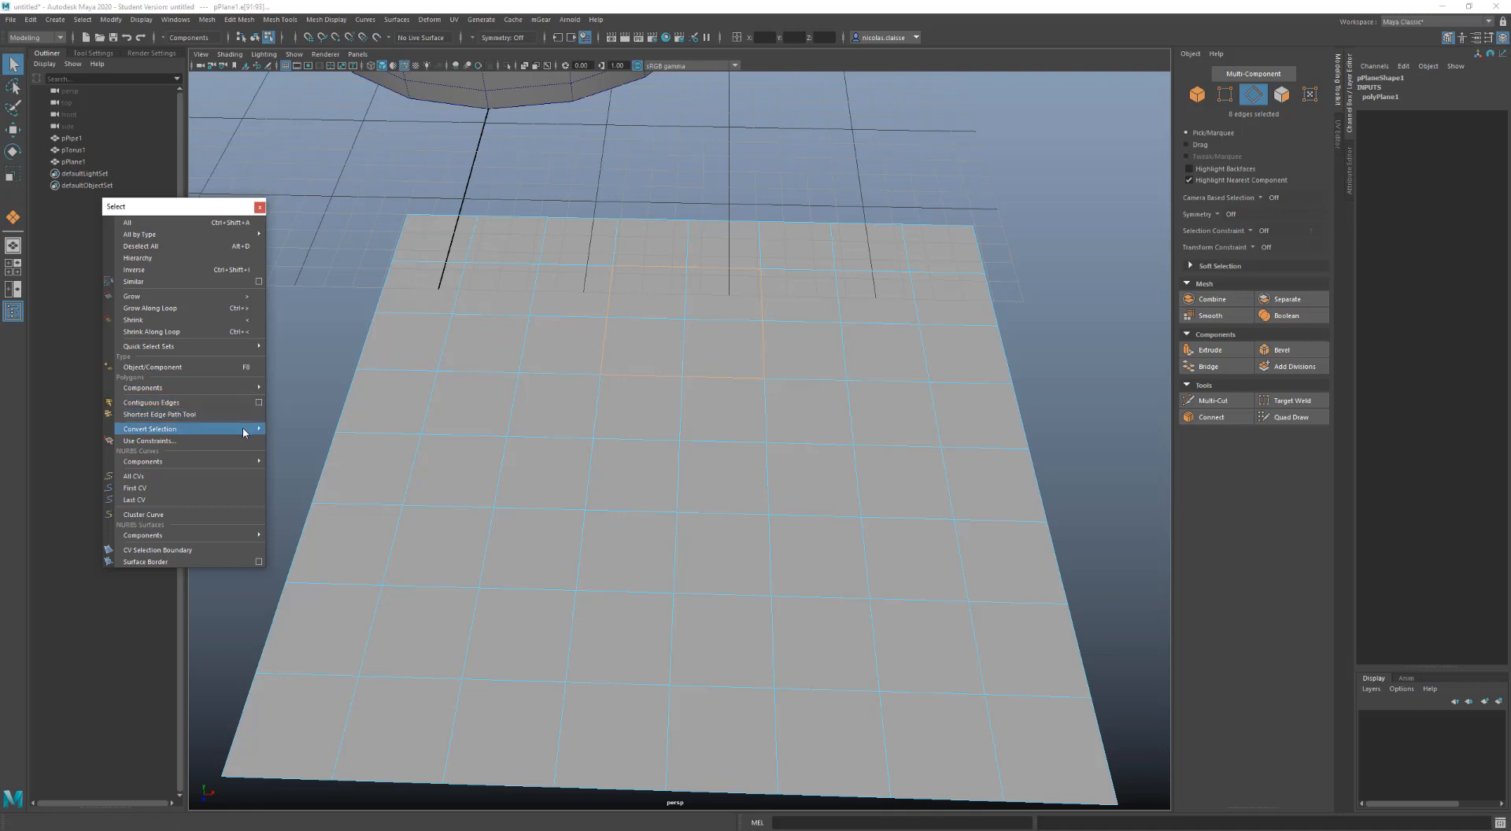
mouse_move(243, 428)
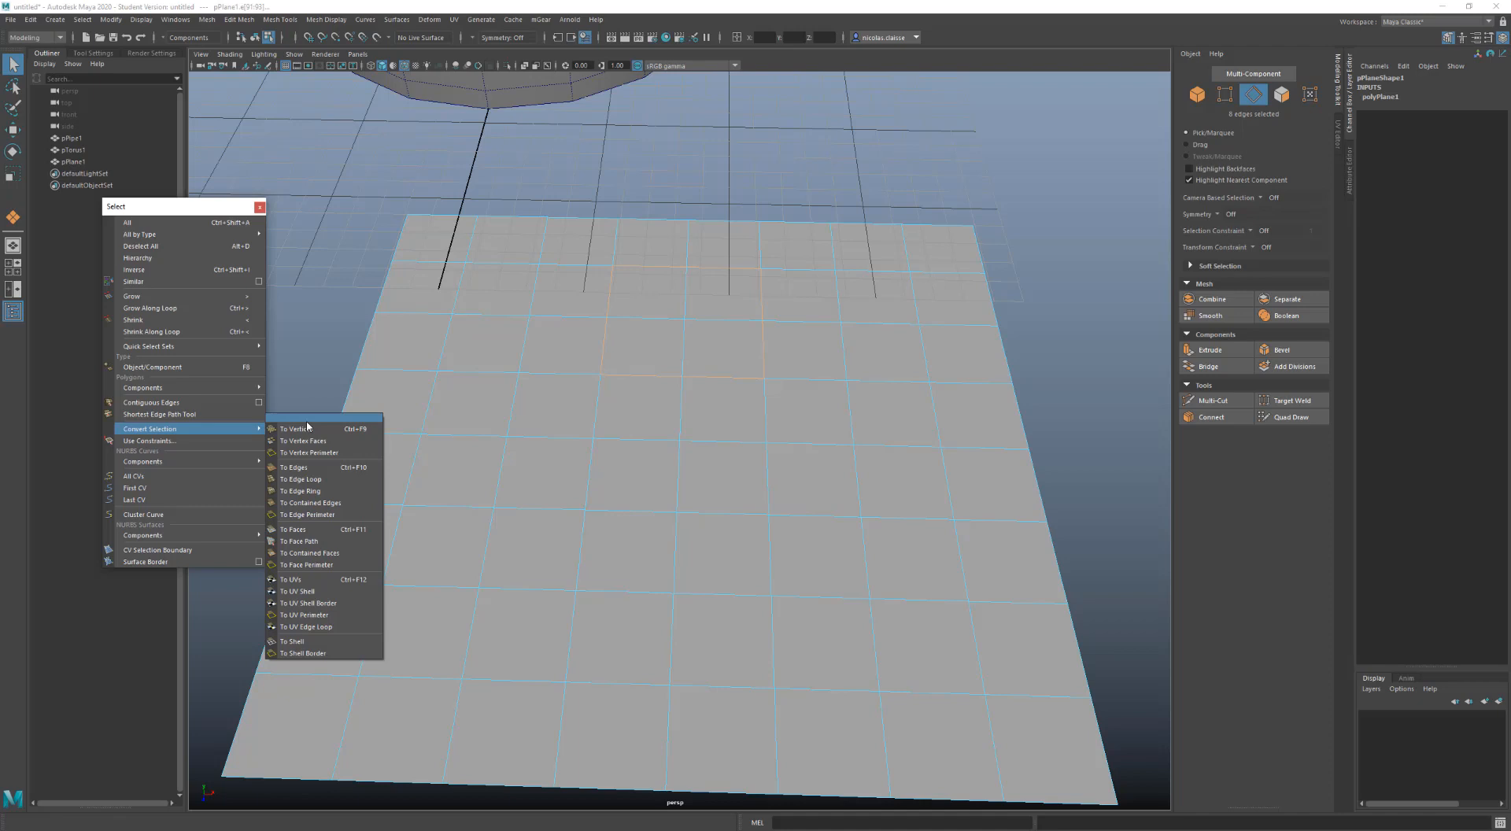
left_click(307, 418)
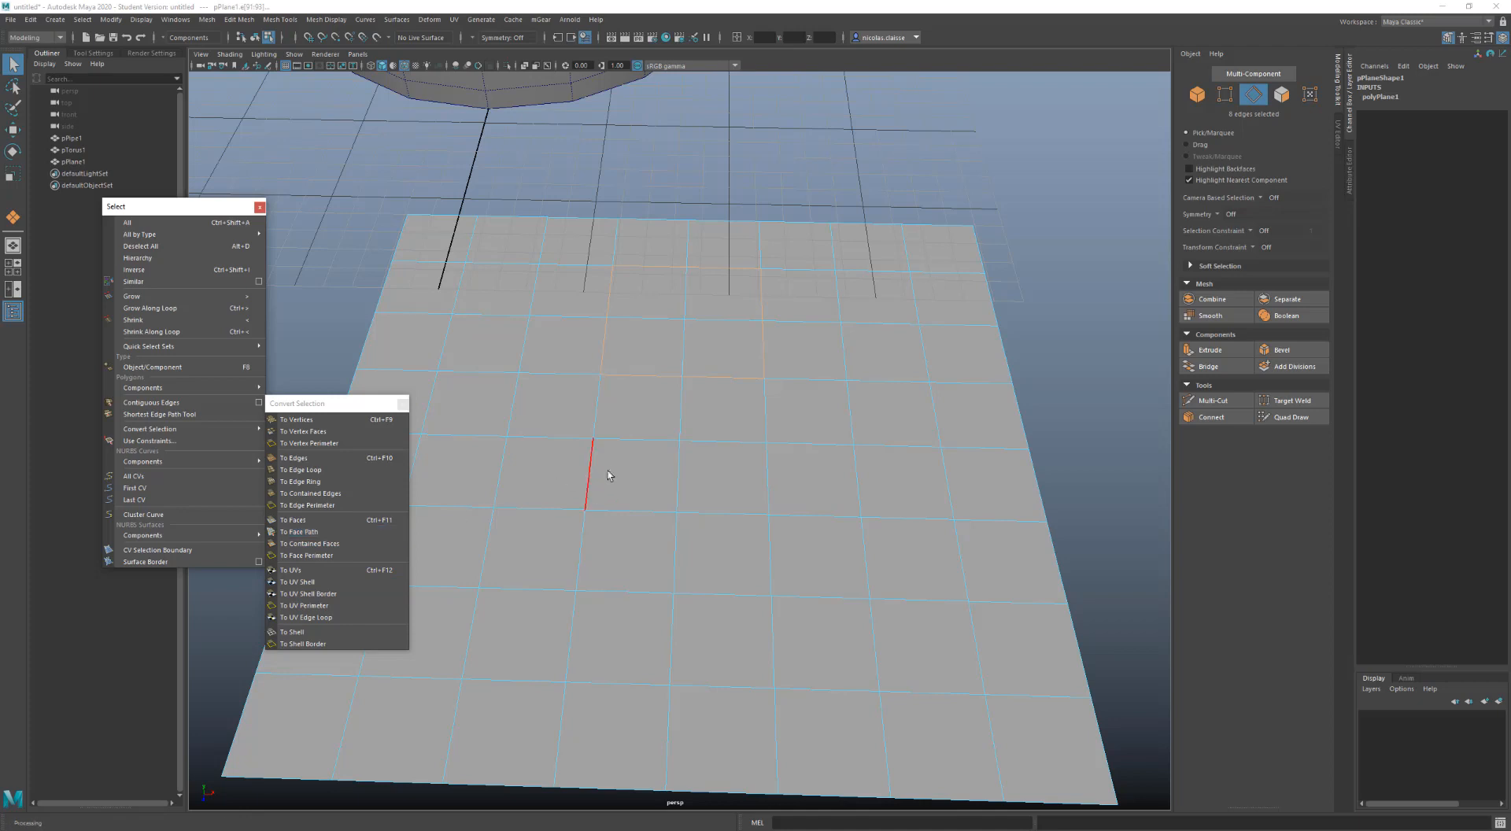
Select one face near the middle of the plane in face mode and convert it to a face path
right_click_drag(612, 469, 612, 500)
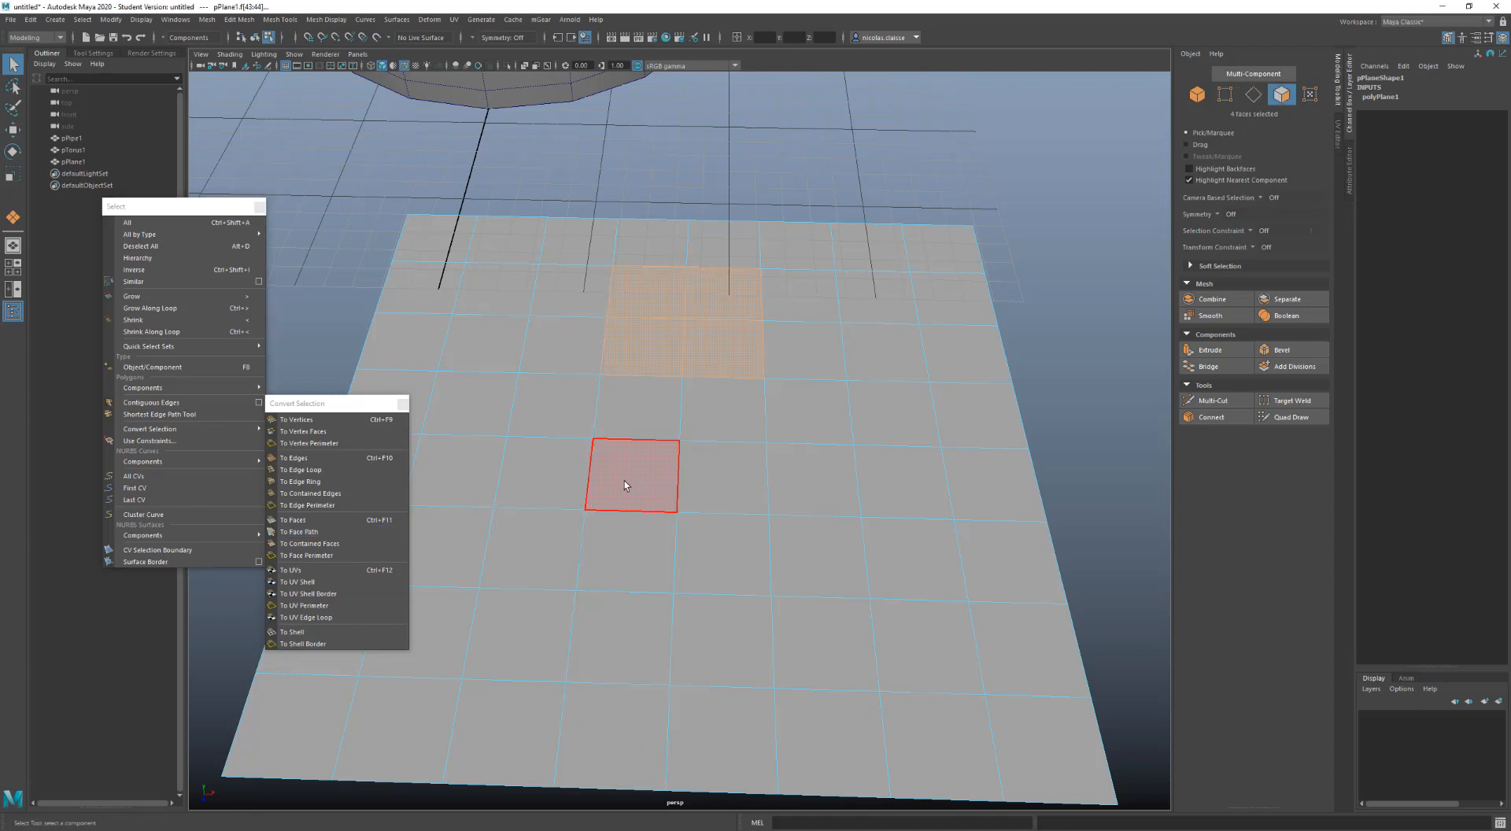
left_click(625, 480)
left_click(331, 532)
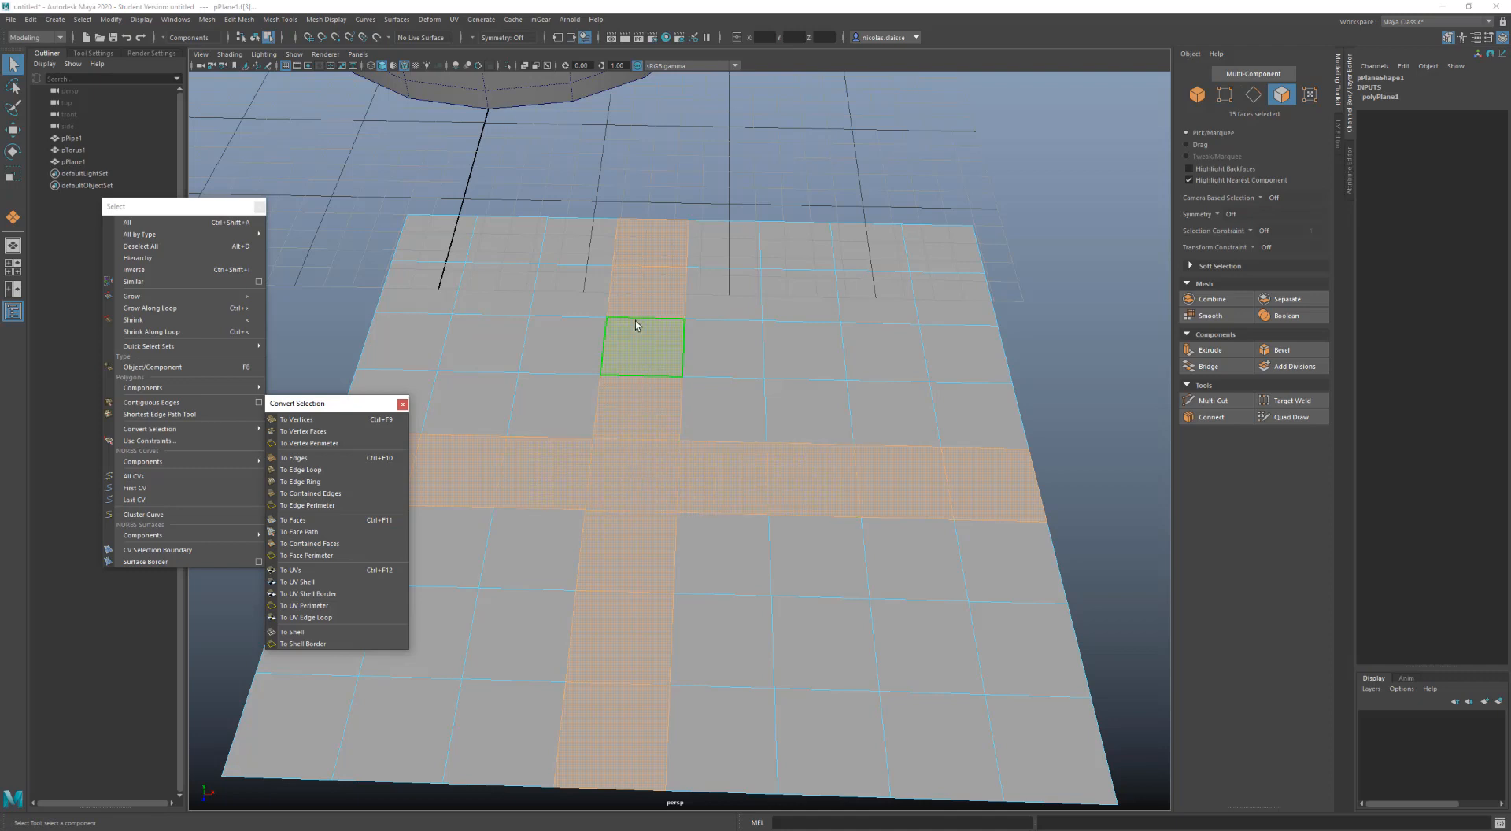
Select two adjacent faces in the plane's nearer half and convert them to a face path
left_click(822, 557)
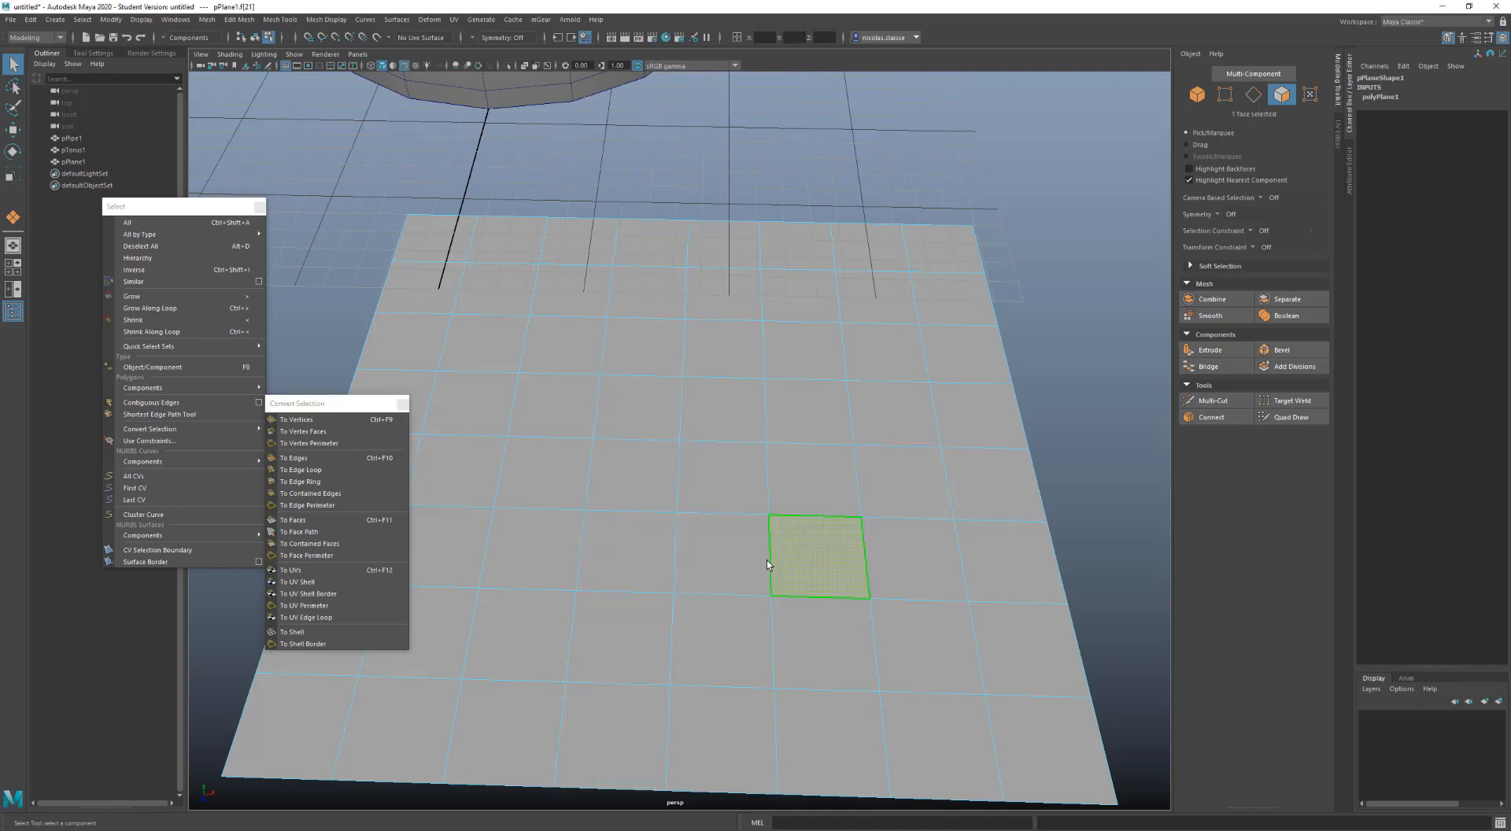
left_click(737, 562, "shift")
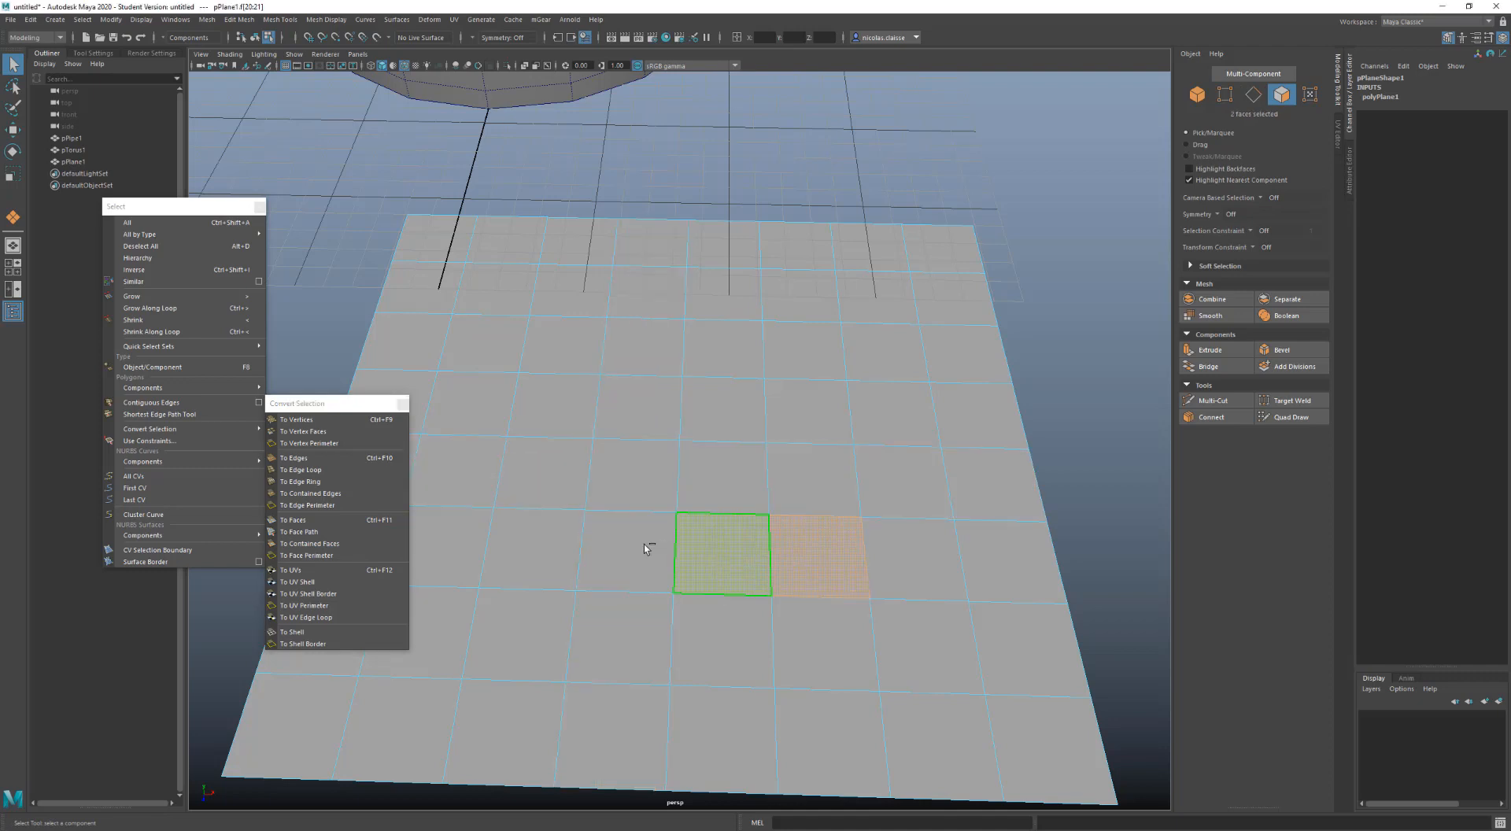
left_click(318, 533)
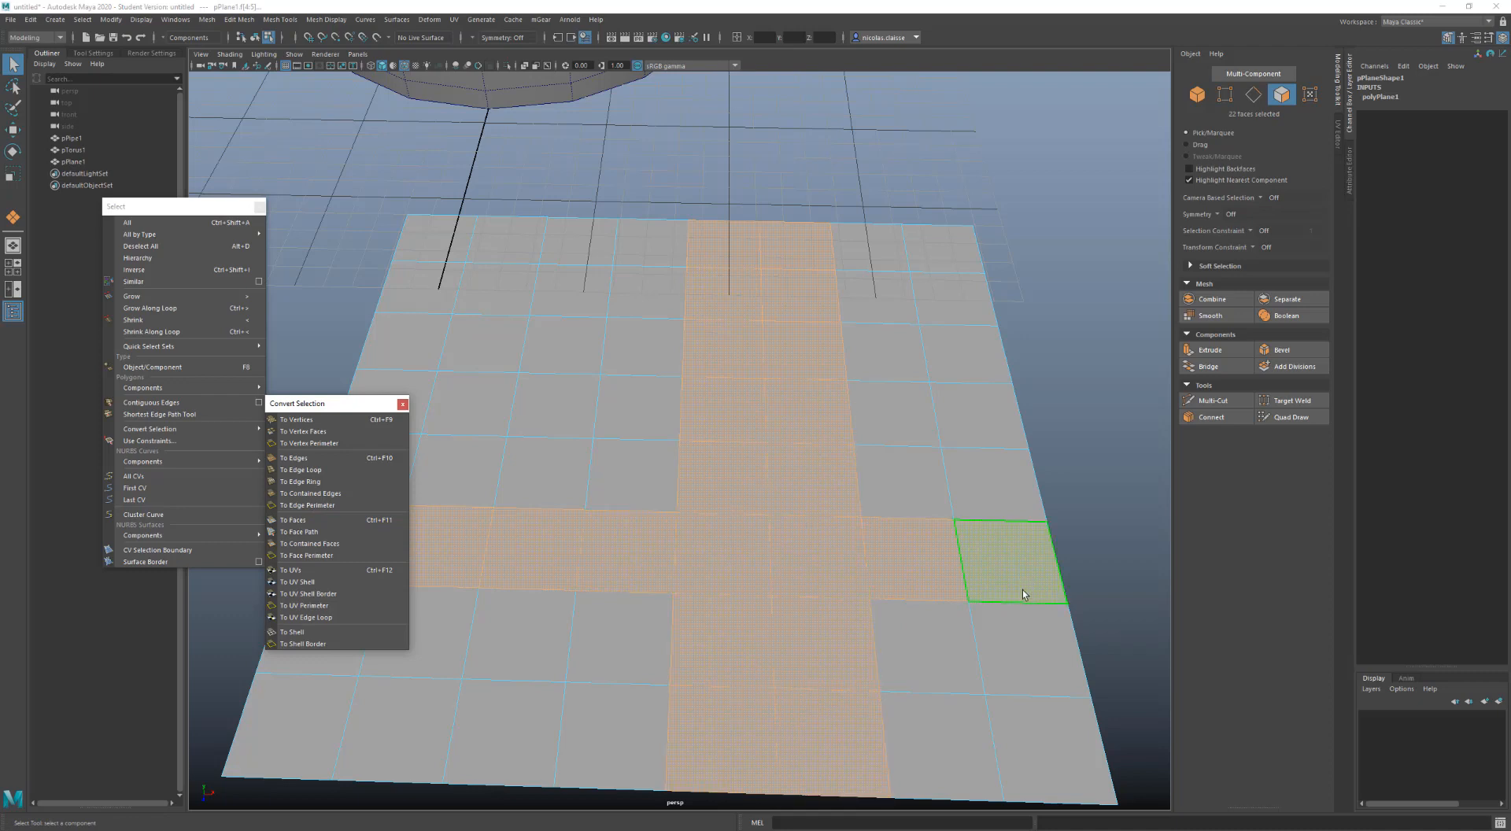
Convert the cross-shaped face selection to edges and contained faces, try Face Perimeter from the edges, and expand them with To Faces instead
left_click(331, 463)
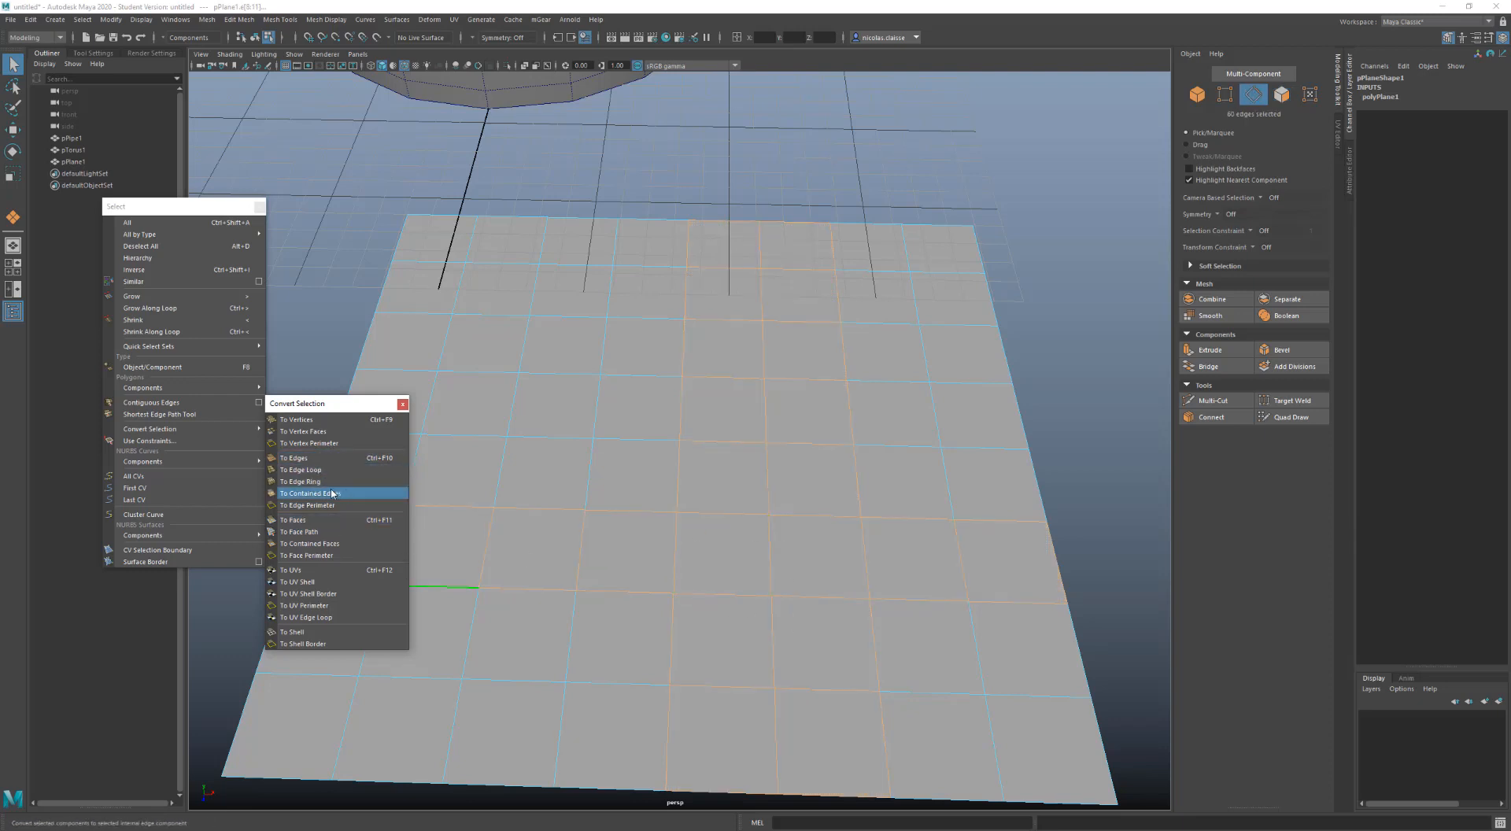
left_click(340, 545)
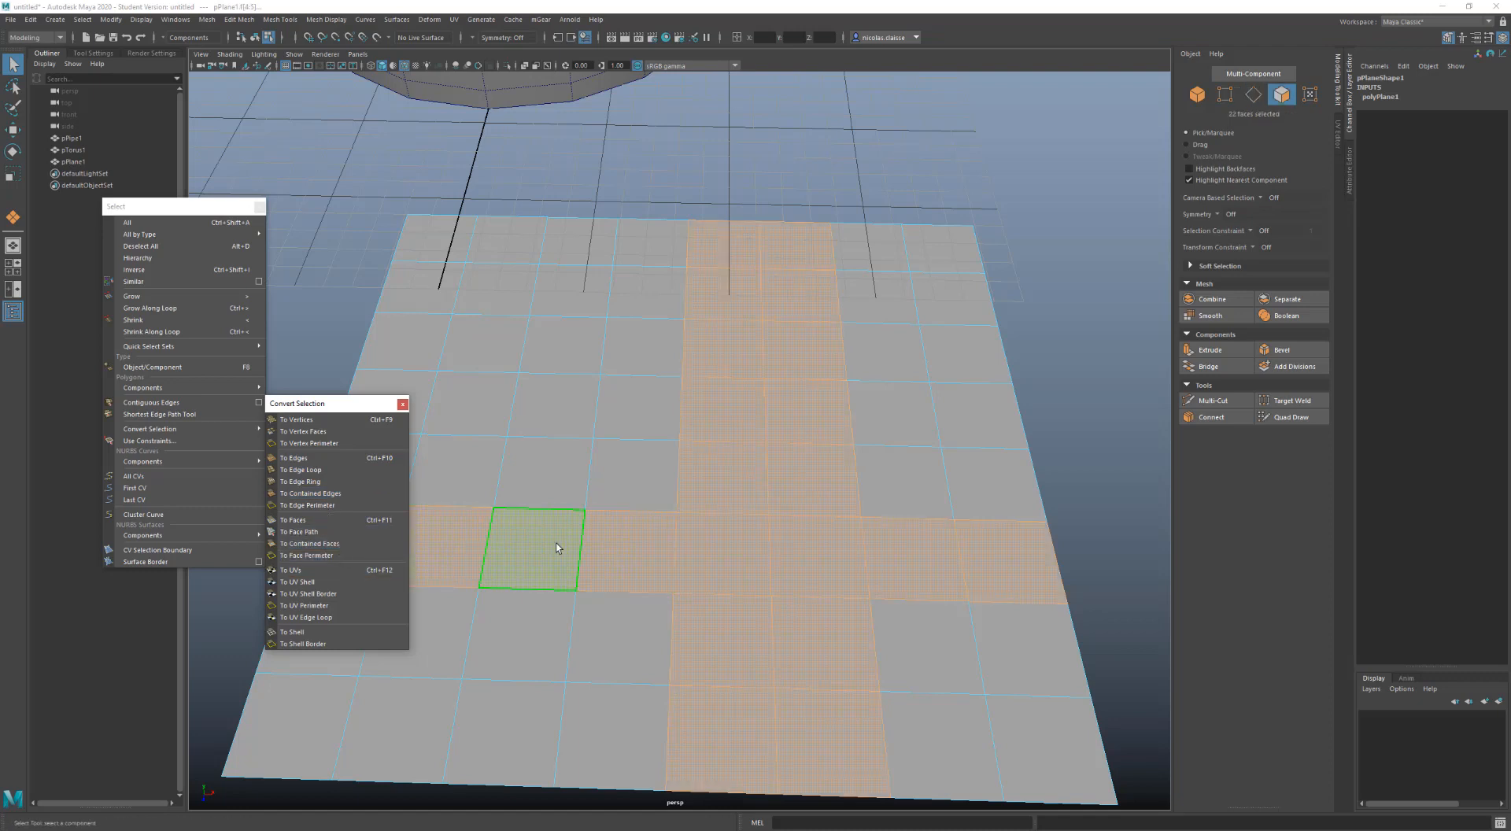
left_click(316, 459)
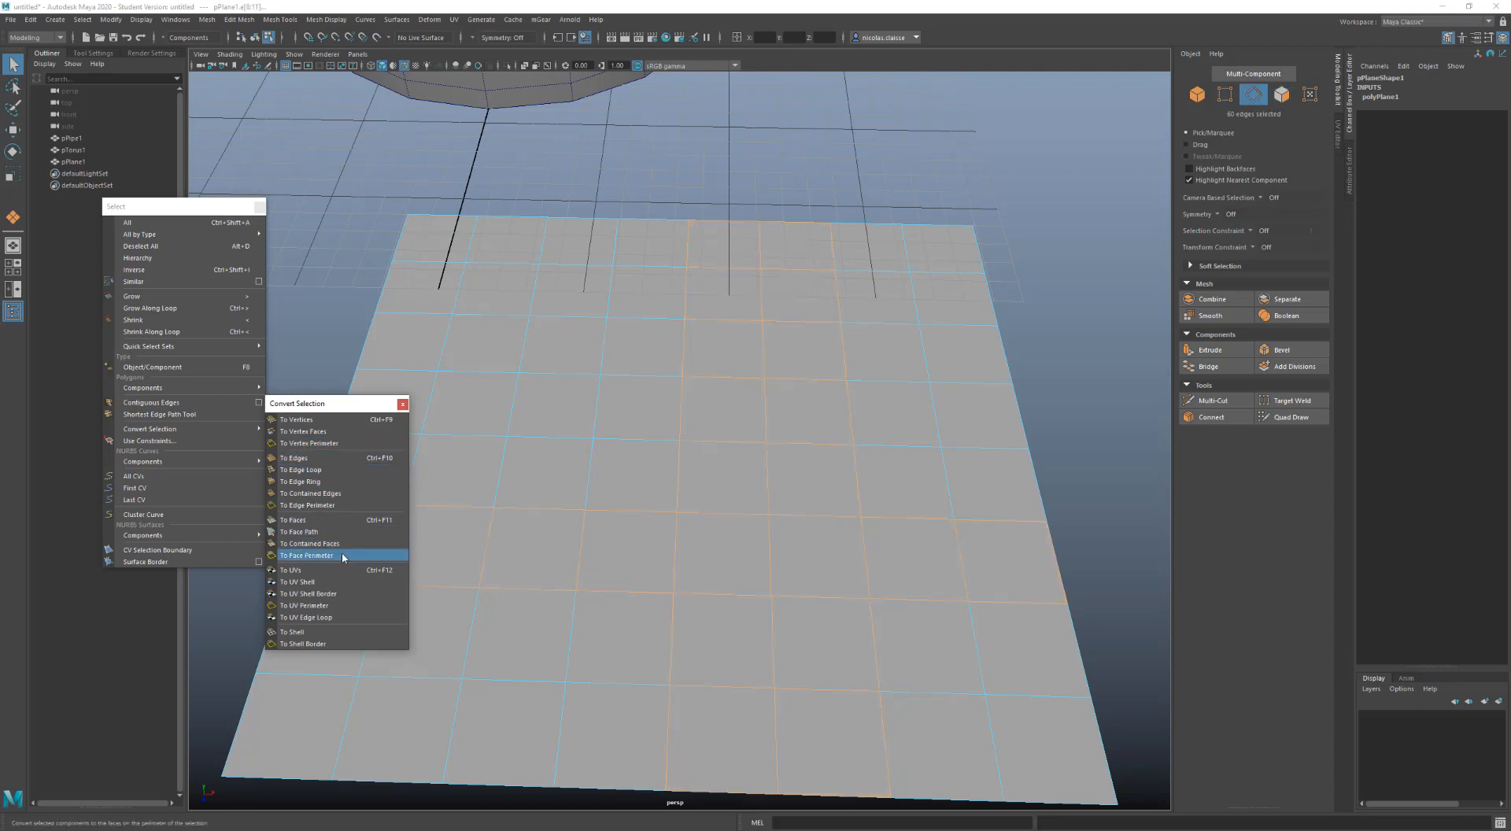
left_click(342, 556)
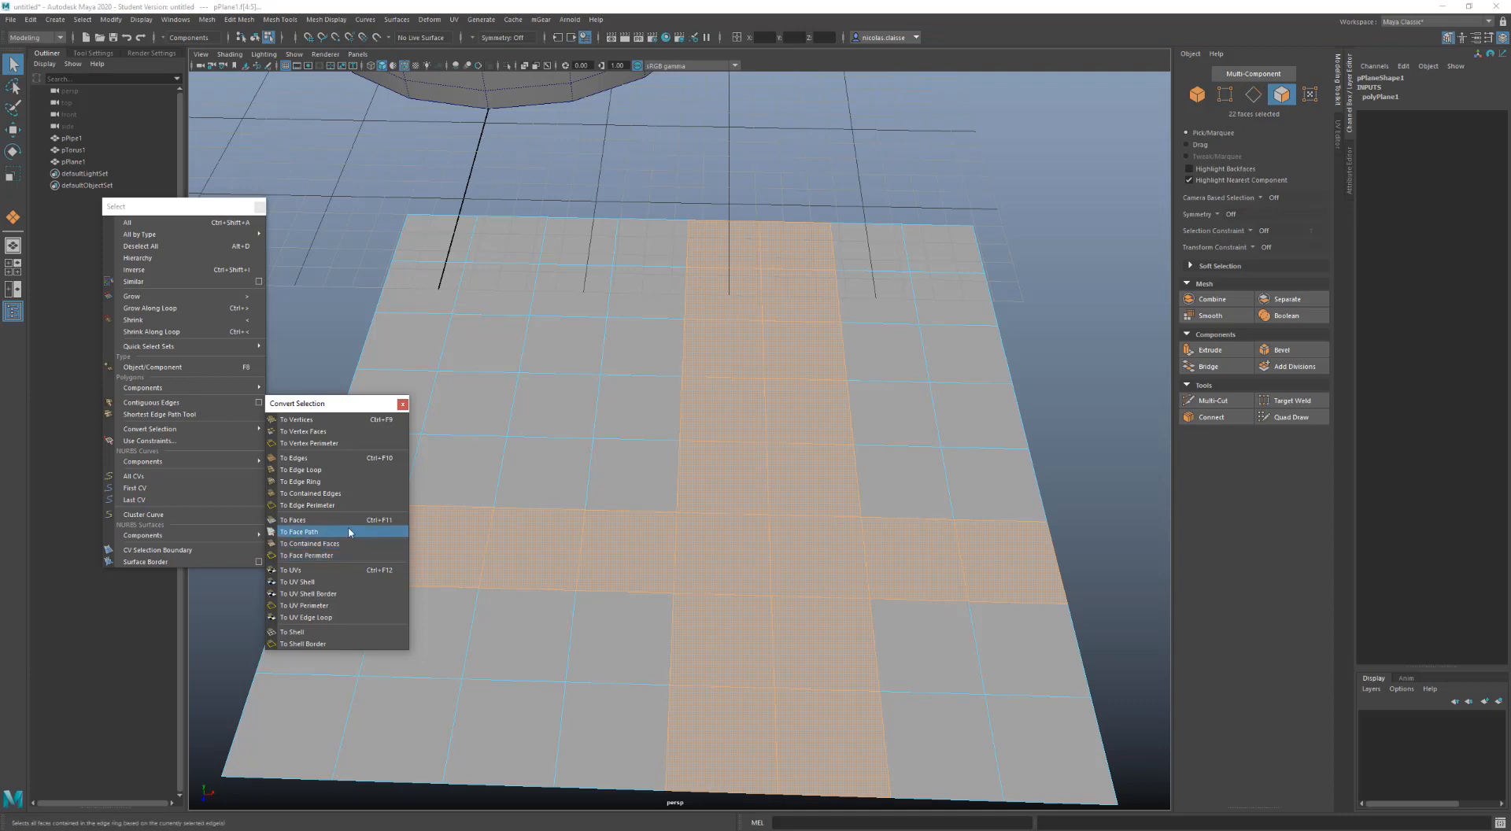
key("ctrl+z")
left_click(344, 520)
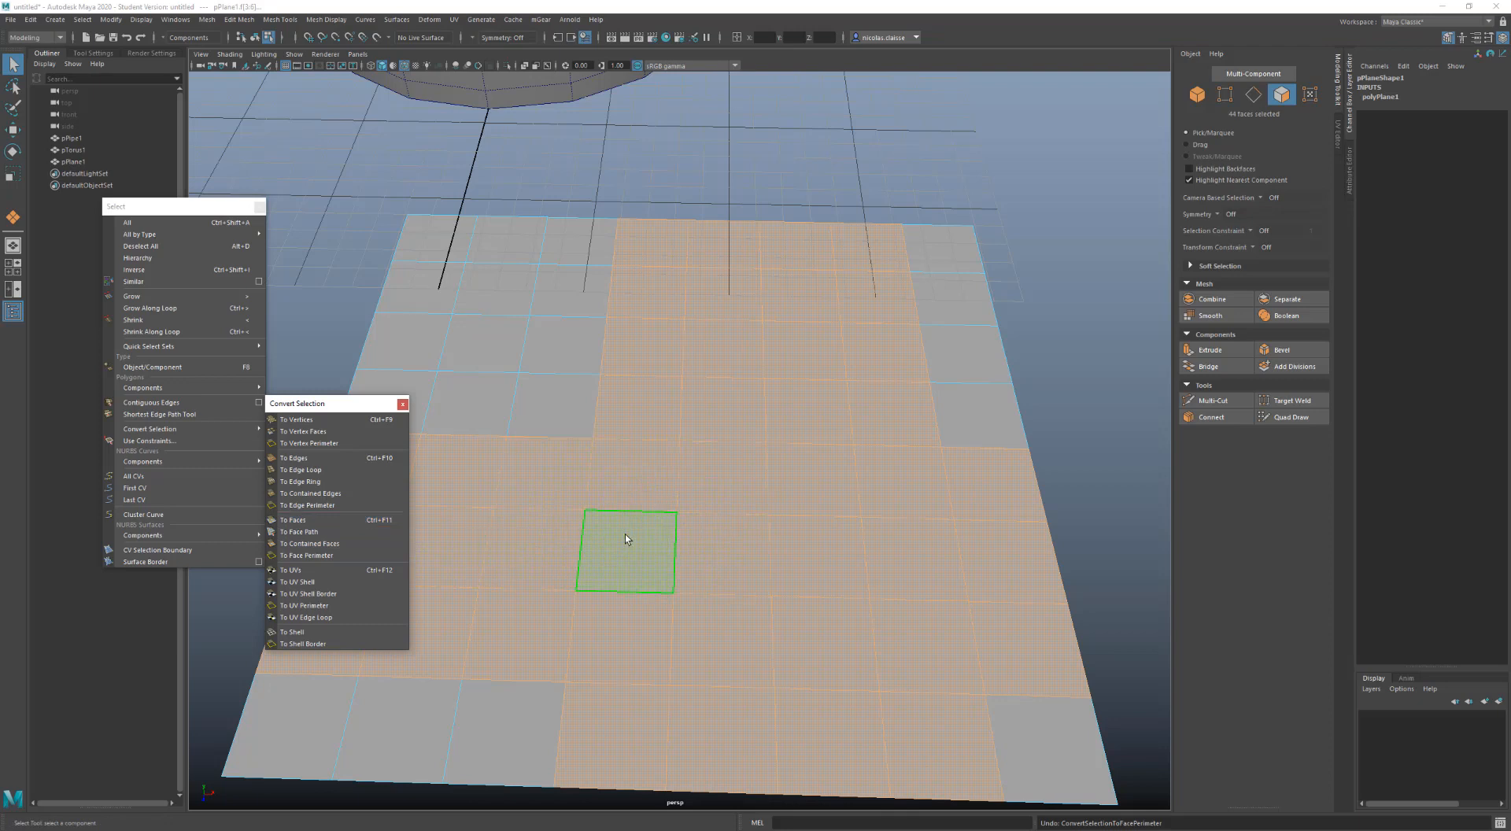
Try converting the expanded face selection to vertices and to a vertex perimeter, undoing the conversions
left_click(338, 423)
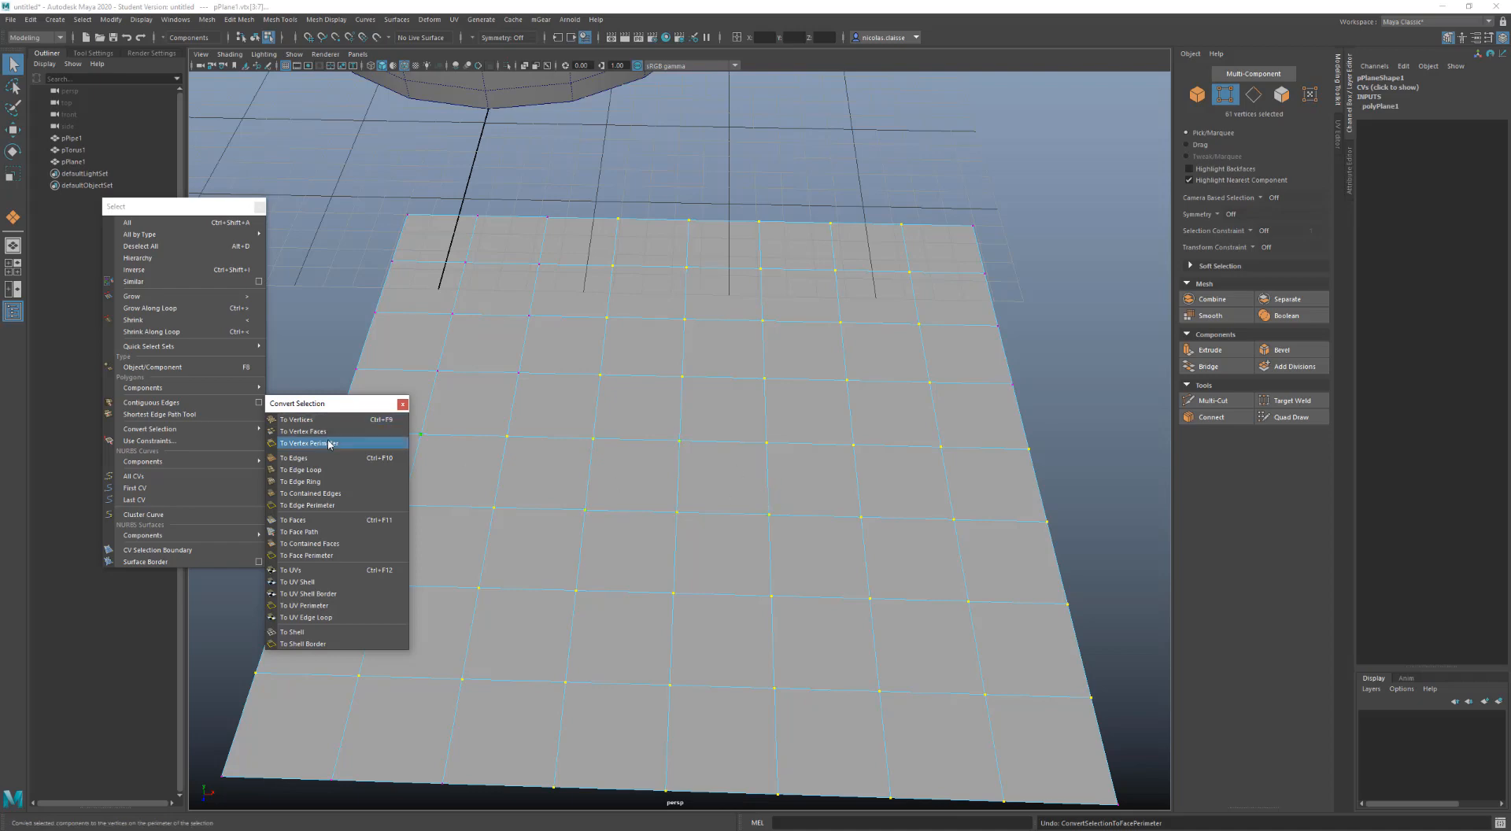
key("ctrl+z")
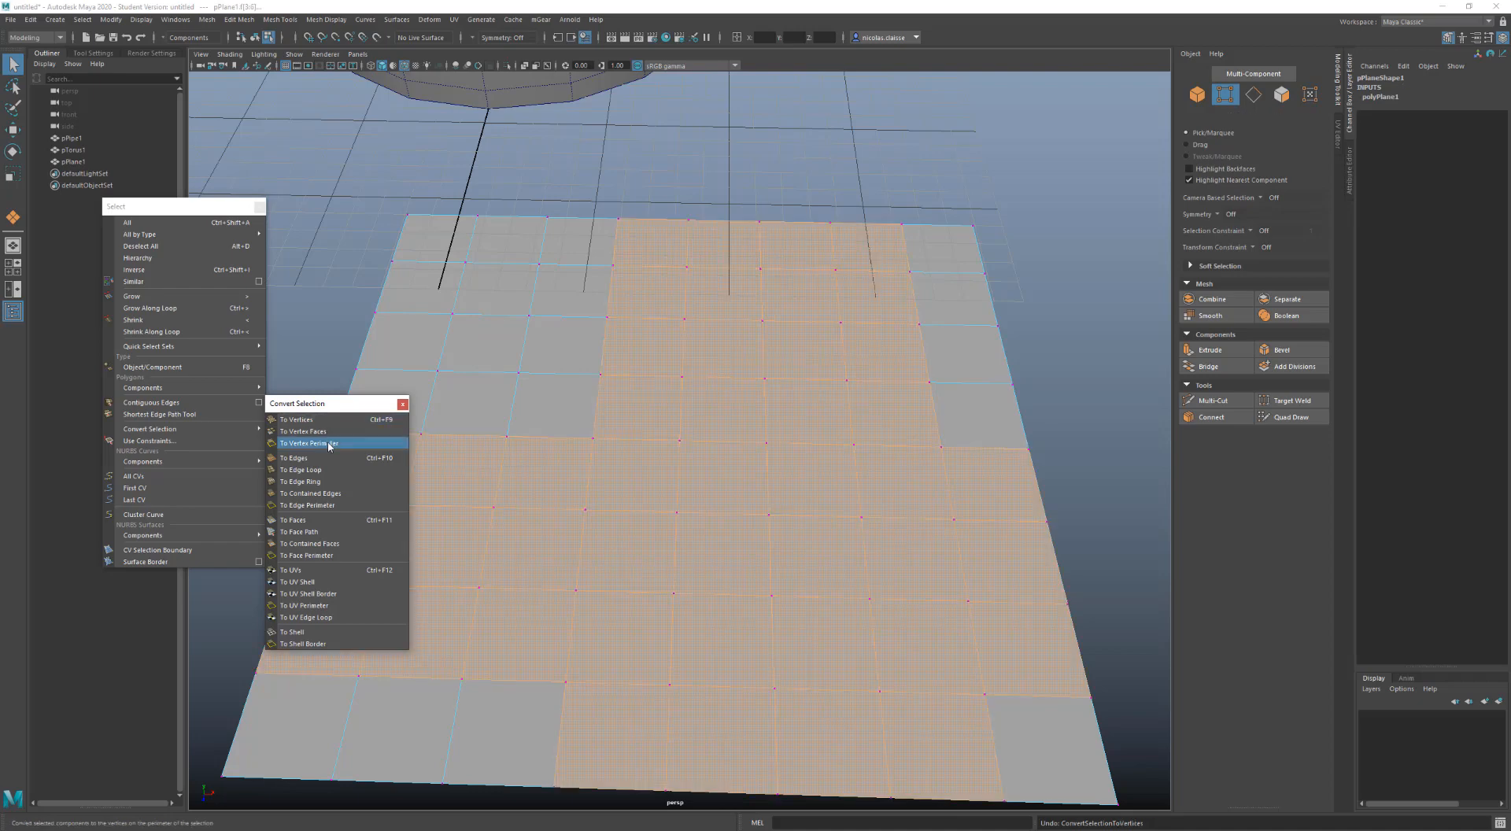
left_click(330, 444)
key("ctrl+z")
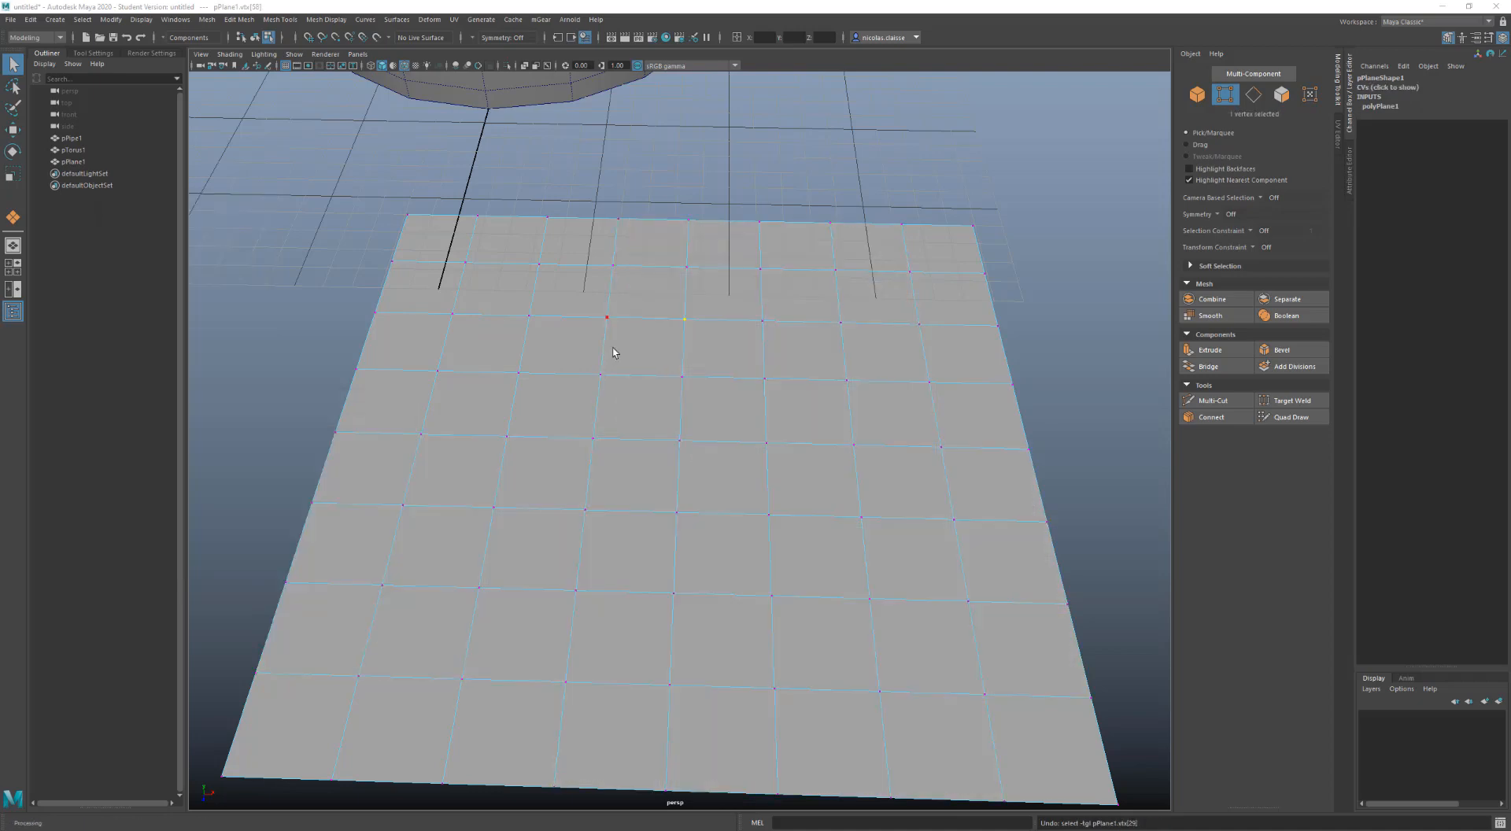
Select three widely separated interior vertices on the plane and convert them to faces
left_click(534, 547)
left_click(540, 508)
left_click(513, 511)
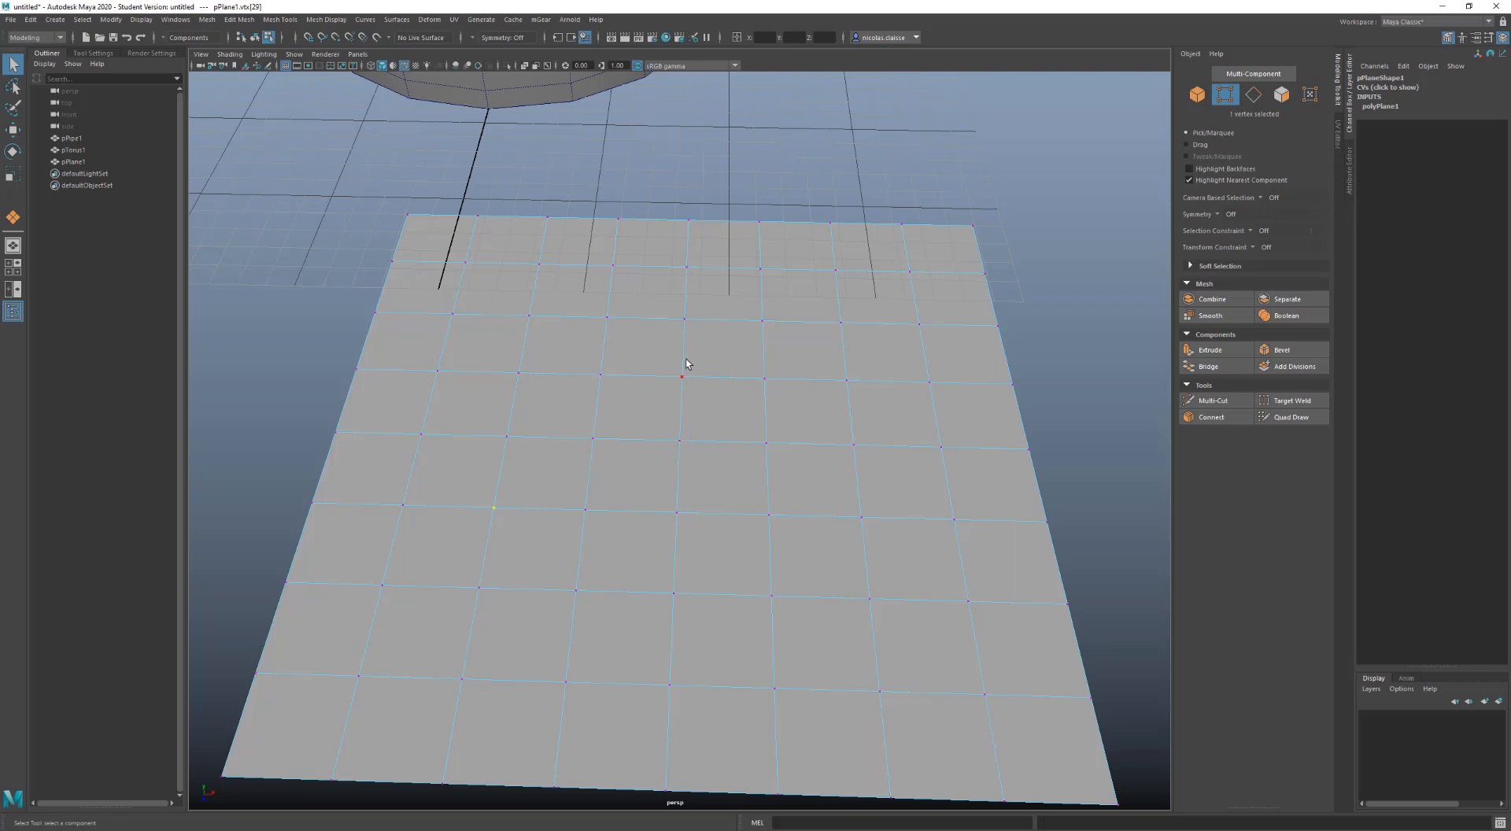
left_click(688, 333, "shift")
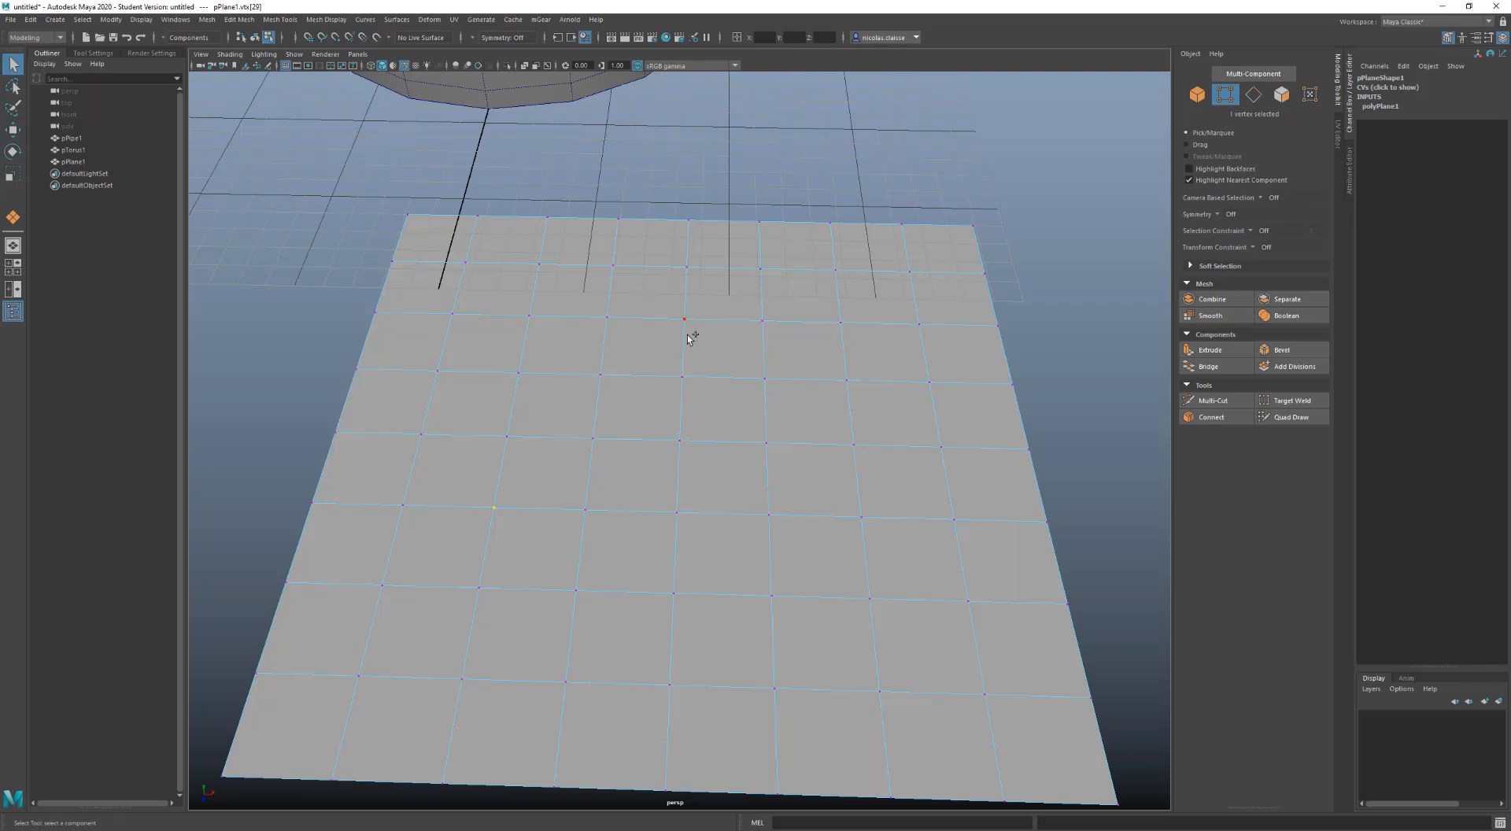
left_click(860, 519, "shift")
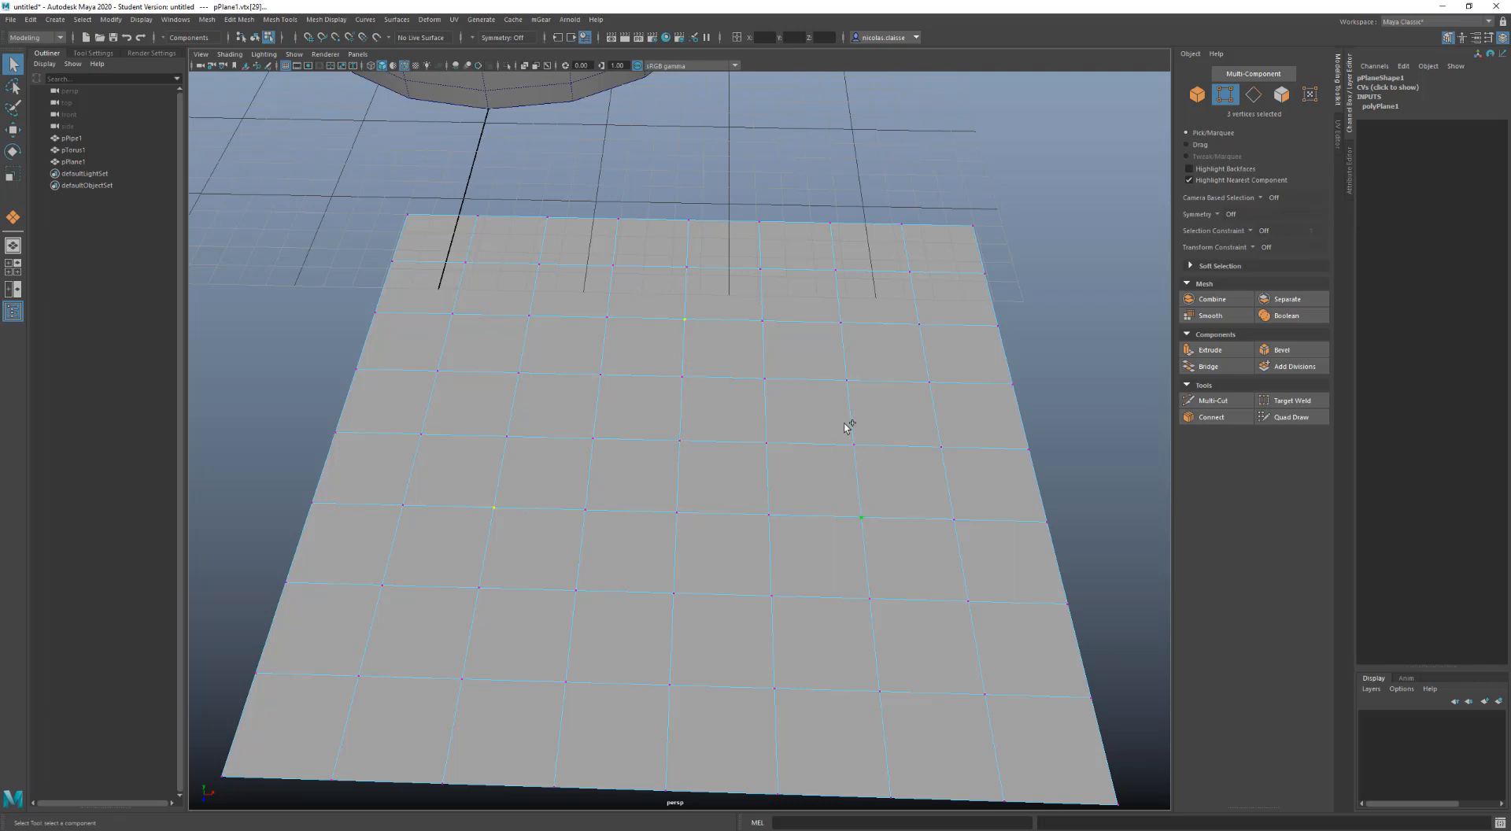
right_click(773, 409, "ctrl")
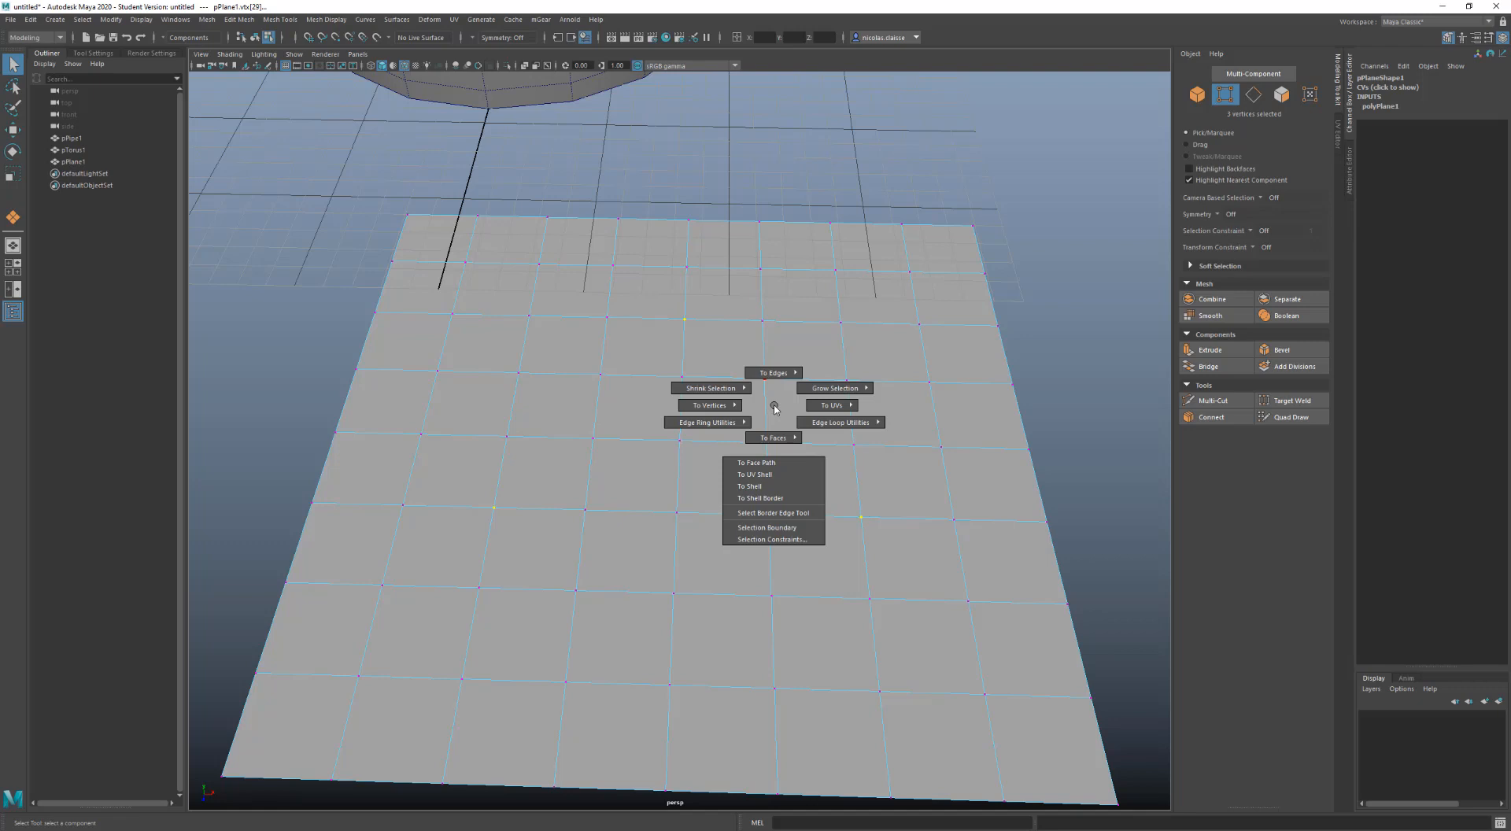
right_click_drag(771, 407, 774, 460, "ctrl")
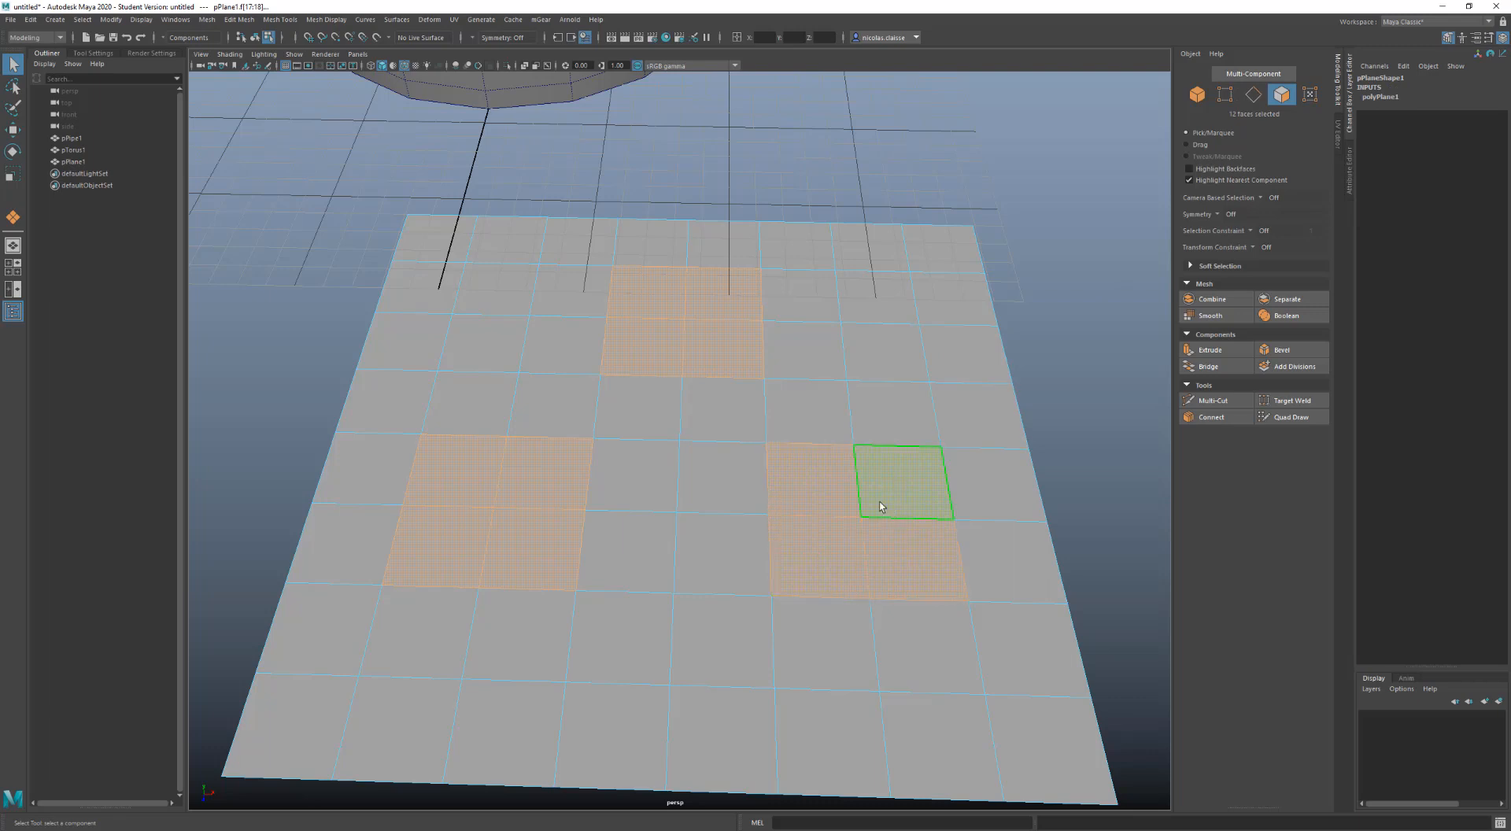
Convert the three face blocks to their edge perimeters and convert those edges to vertices
right_click(841, 493, "ctrl")
mouse_move(841, 458)
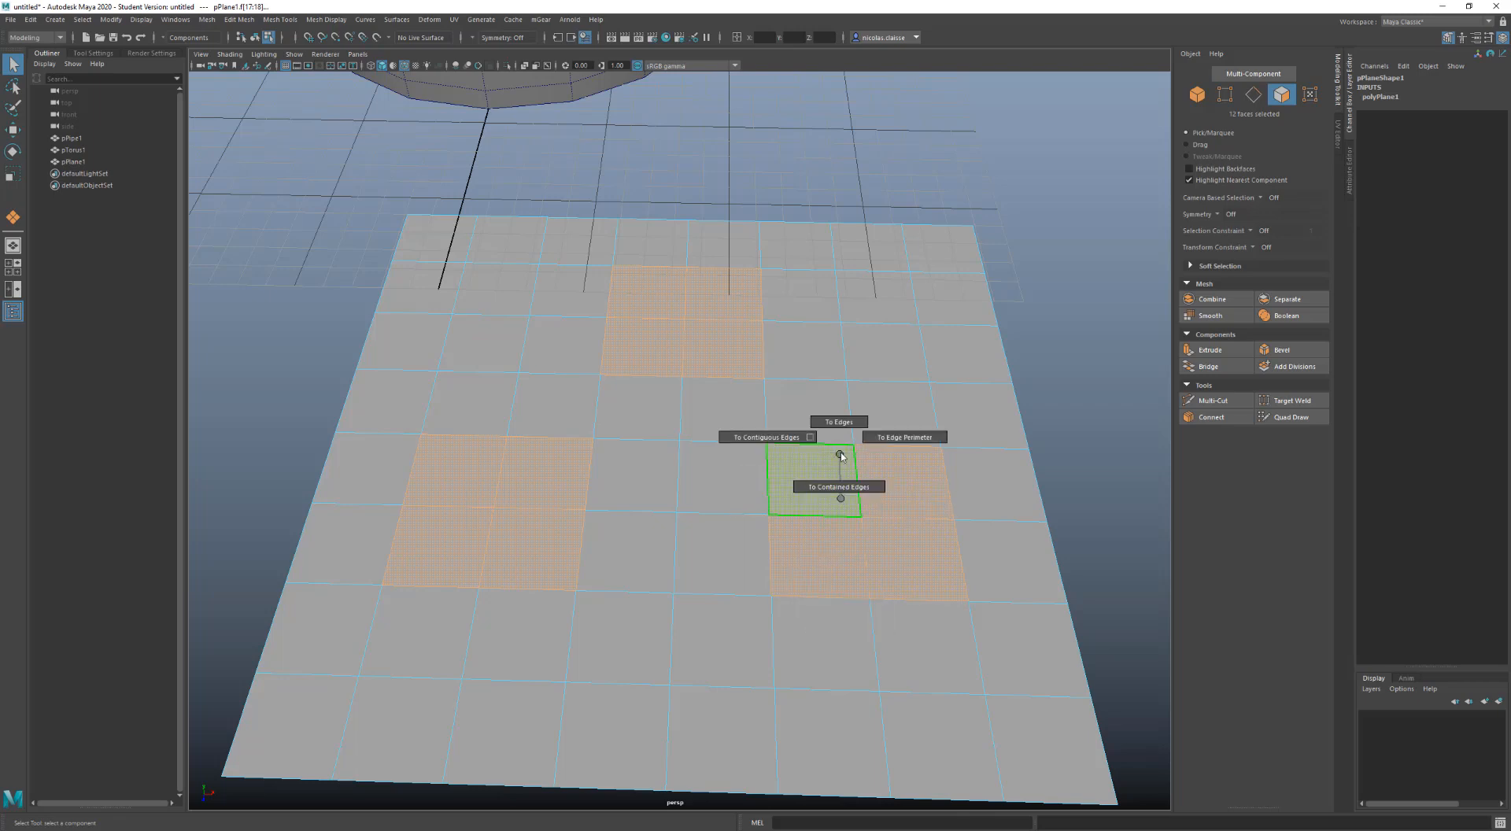
left_click(891, 438)
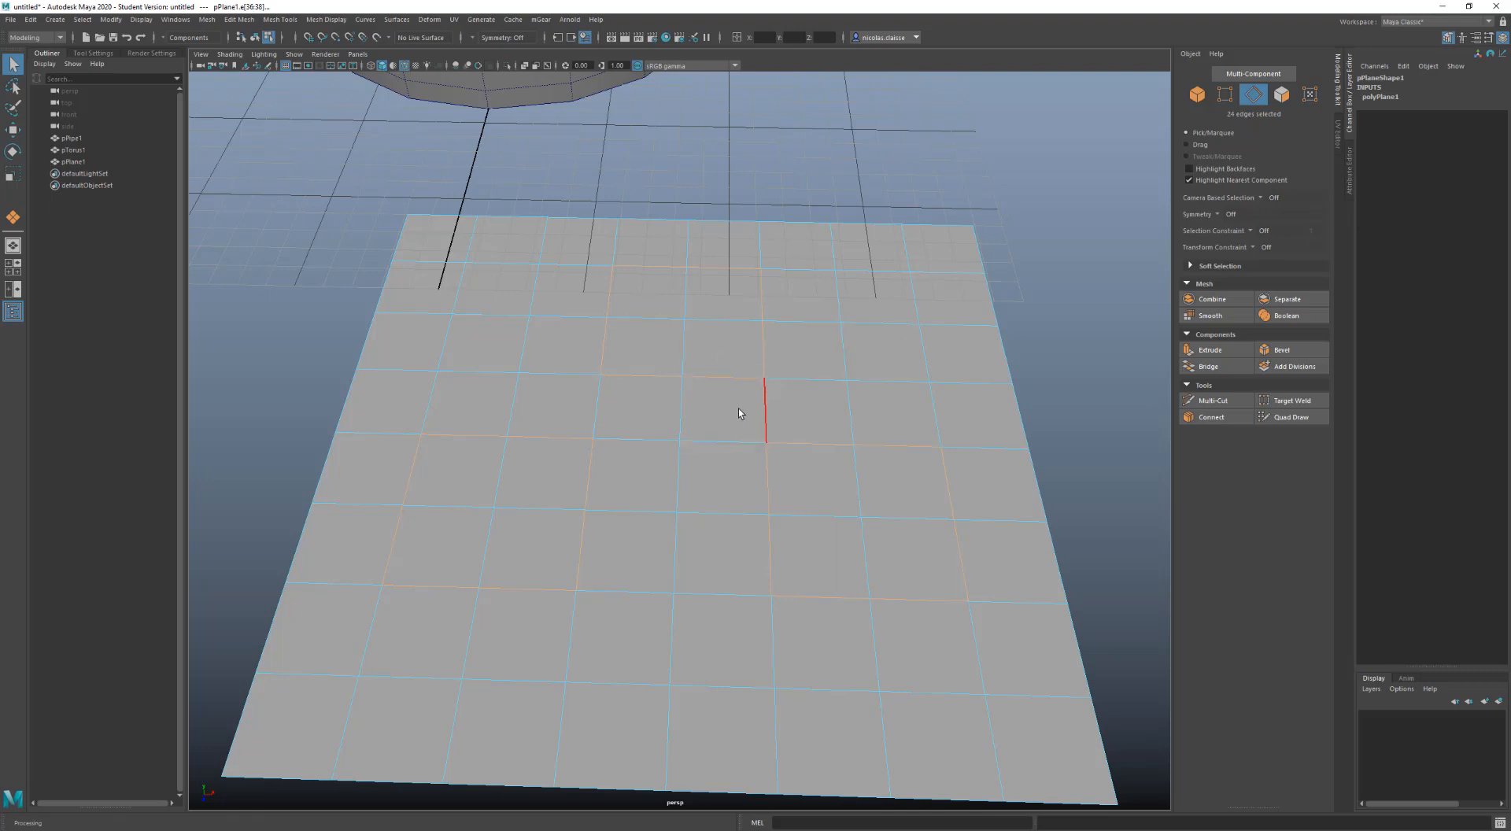
right_click_drag(748, 417, 639, 420, "ctrl")
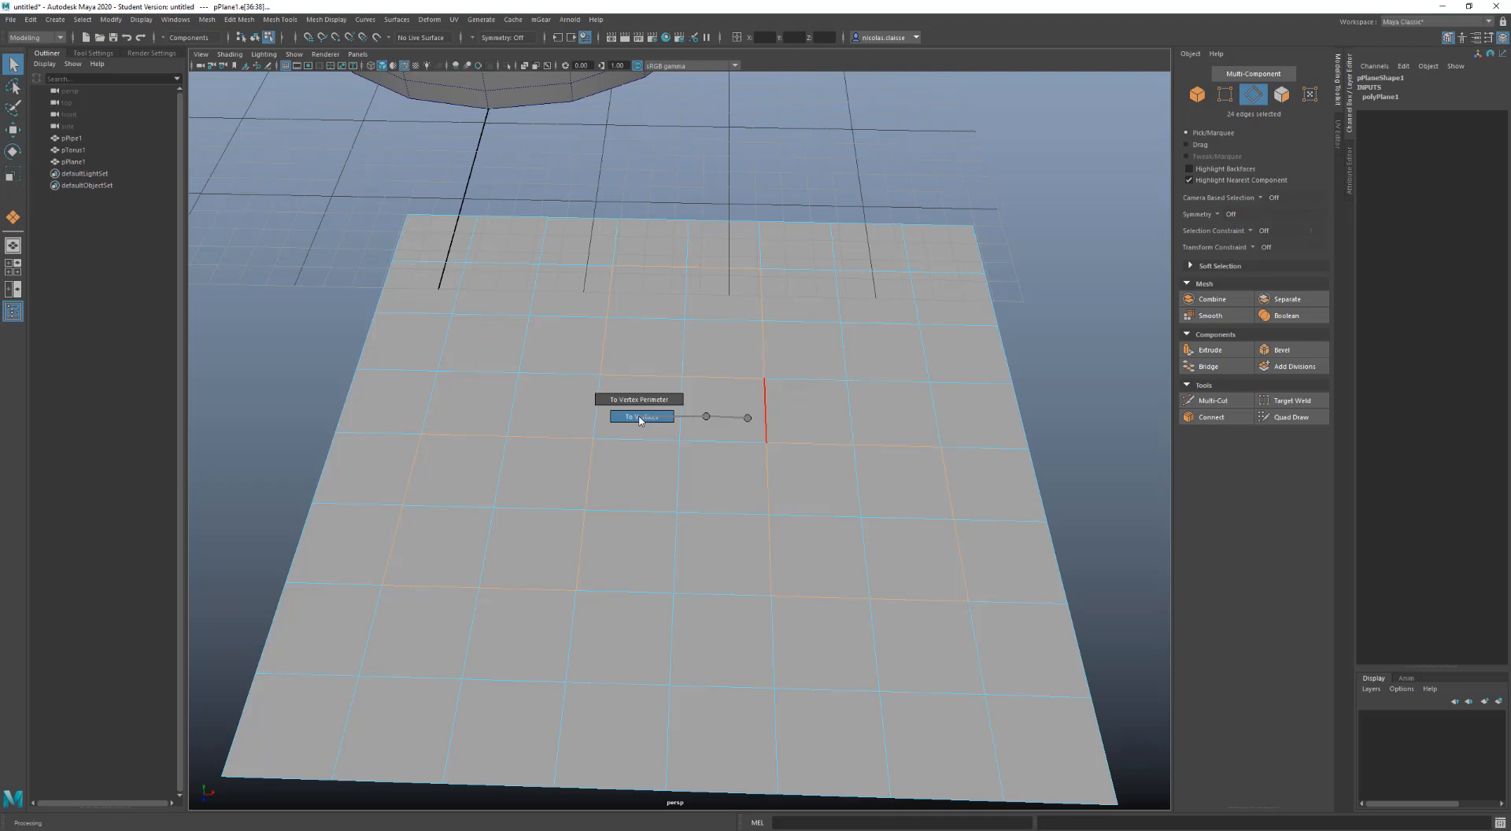
mouse_move(640, 420)
right_mouse_down("ctrl")
mouse_move(642, 404)
mouse_move(639, 417)
right_mouse_up("ctrl")
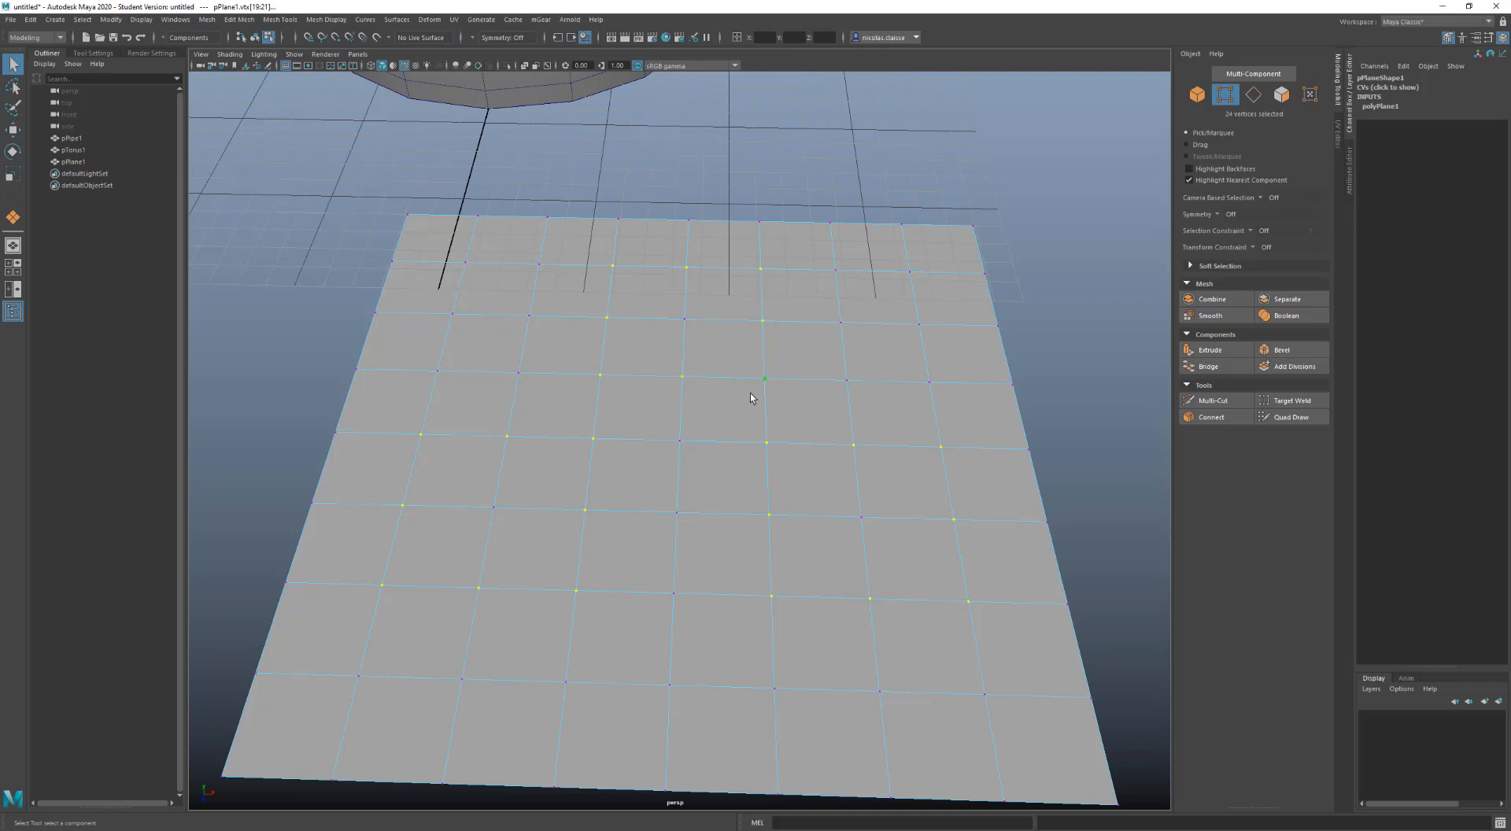
Convert the perimeter vertices to the plane's whole shell and switch to face selection
left_click_drag(626, 513, 624, 512, "alt")
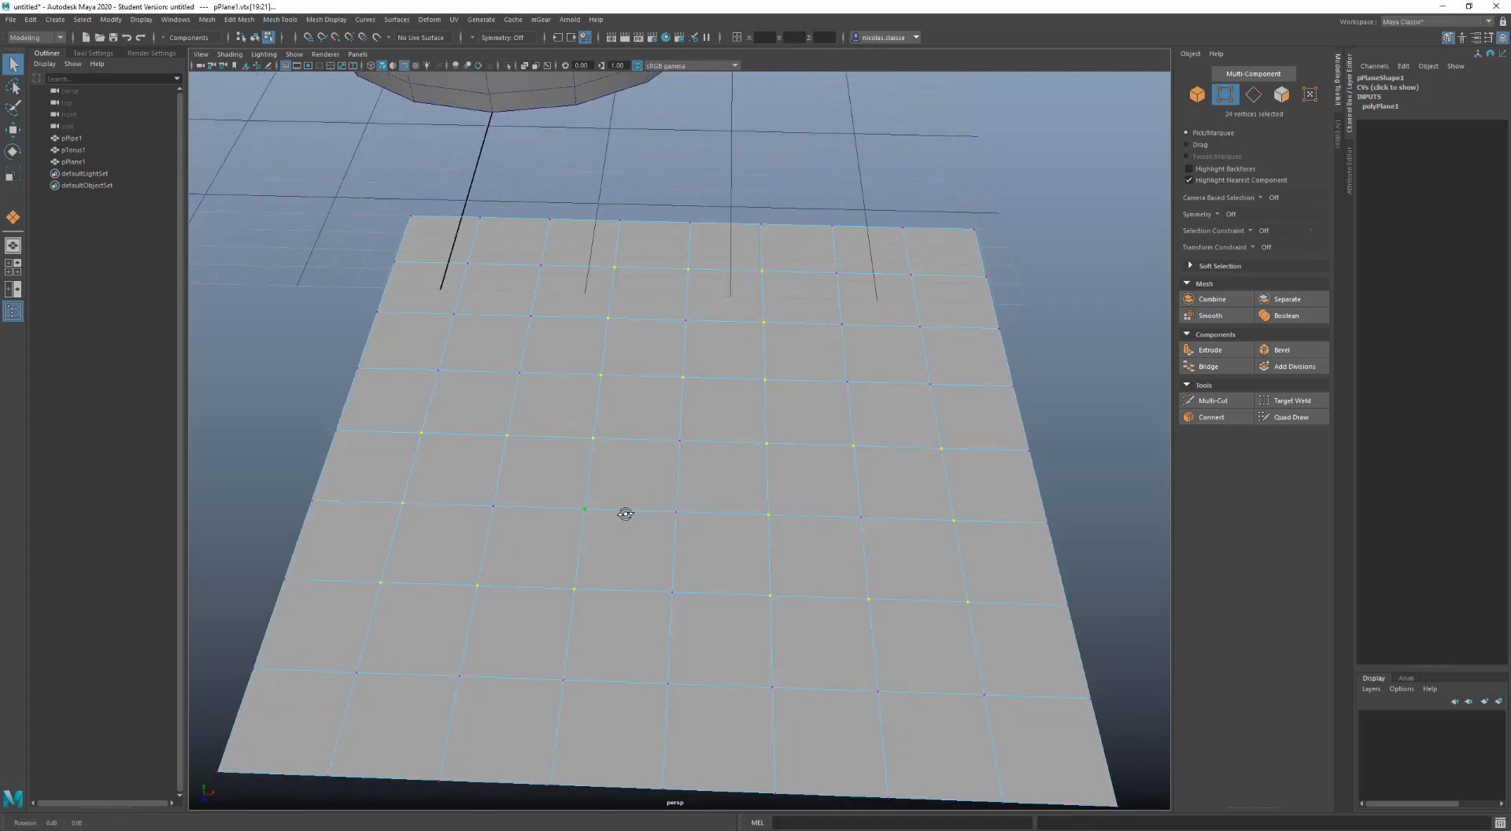
right_click(700, 388, "shift")
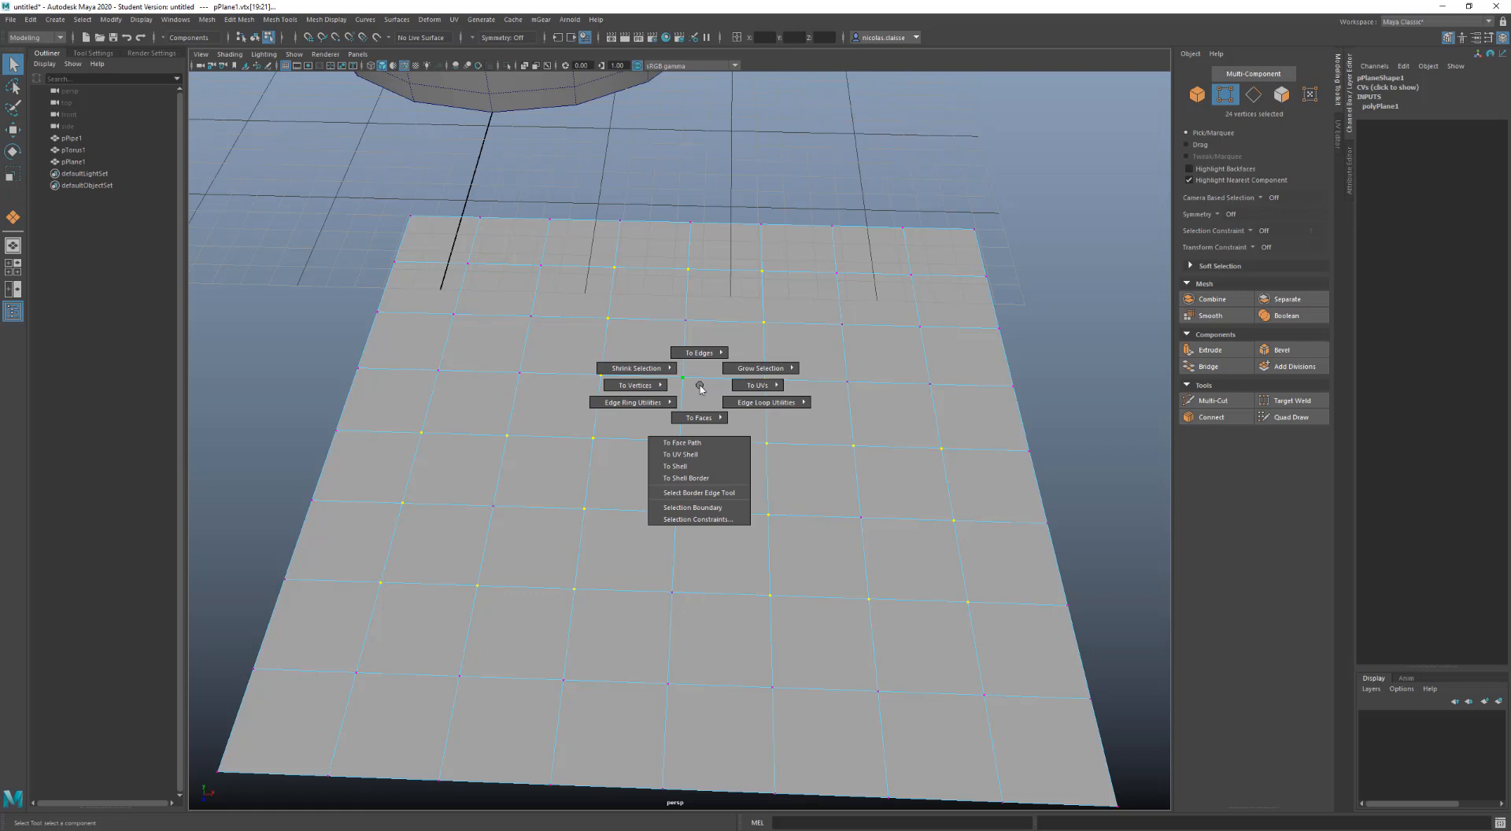
left_click(703, 465)
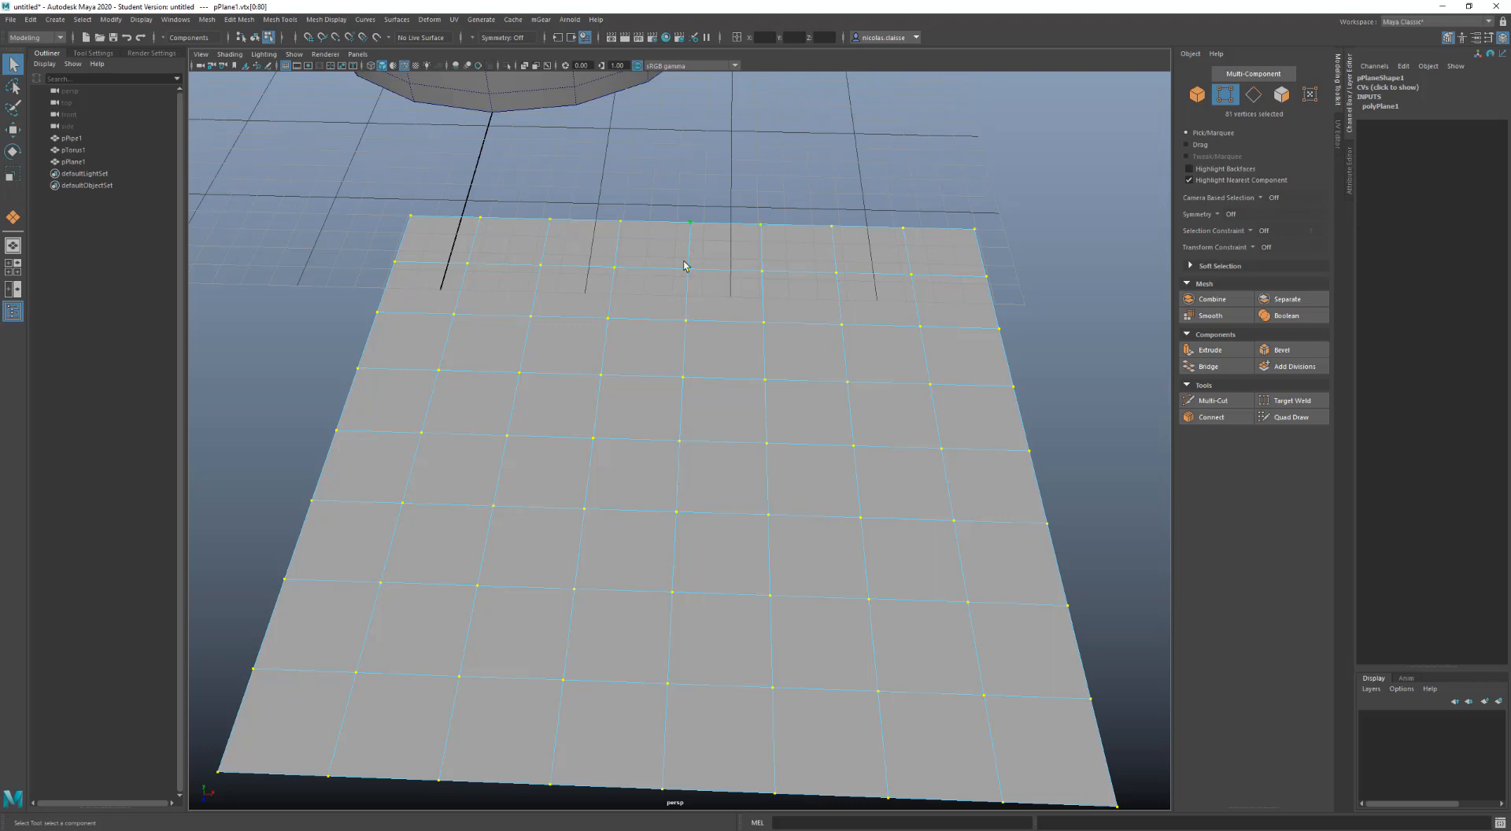
right_click_drag(692, 314, 691, 353)
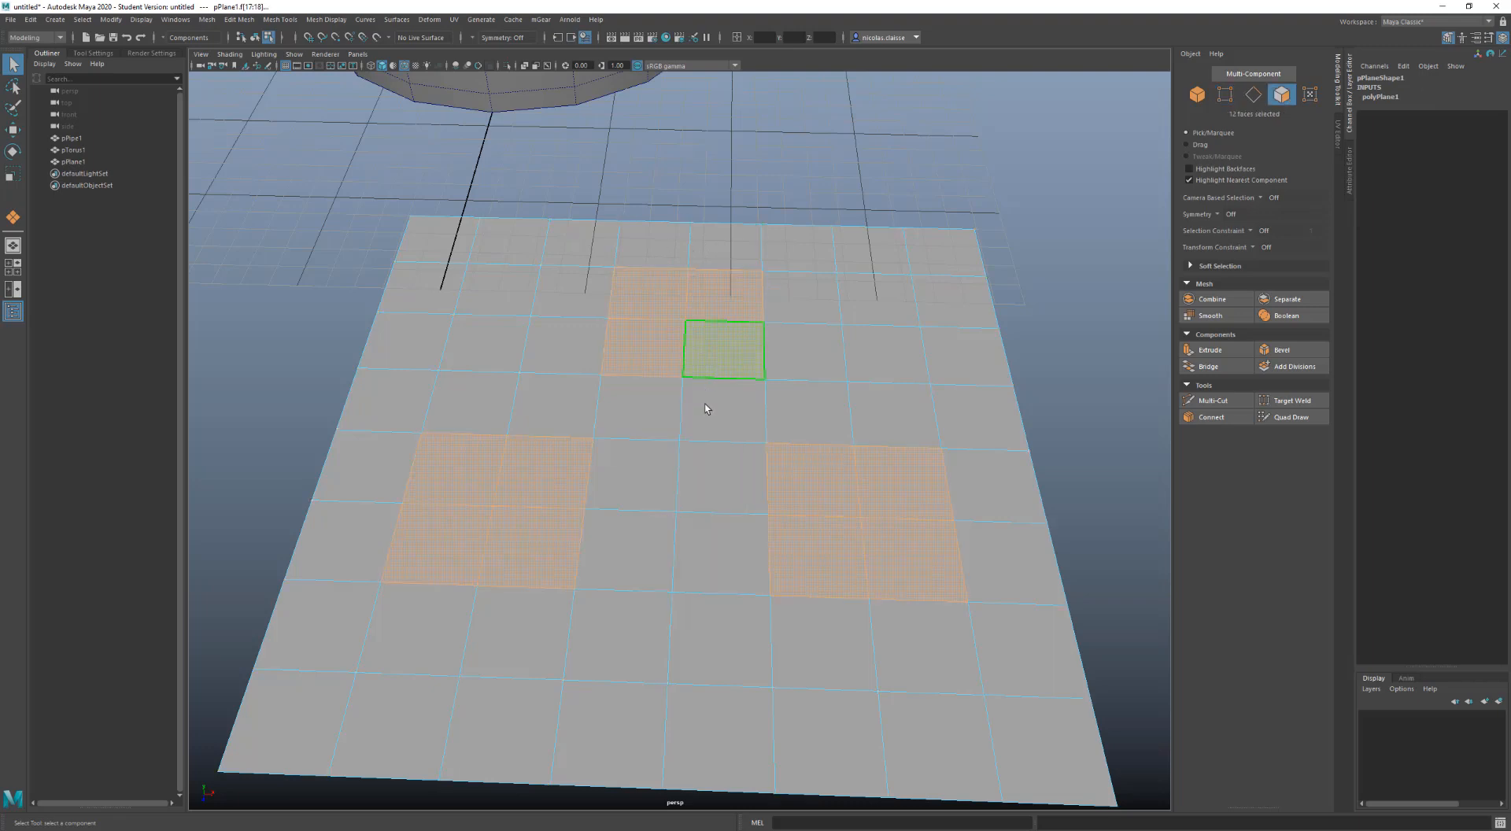
Convert one interior face of the plane to its full crossing row and column of faces and delete them
left_click(707, 410)
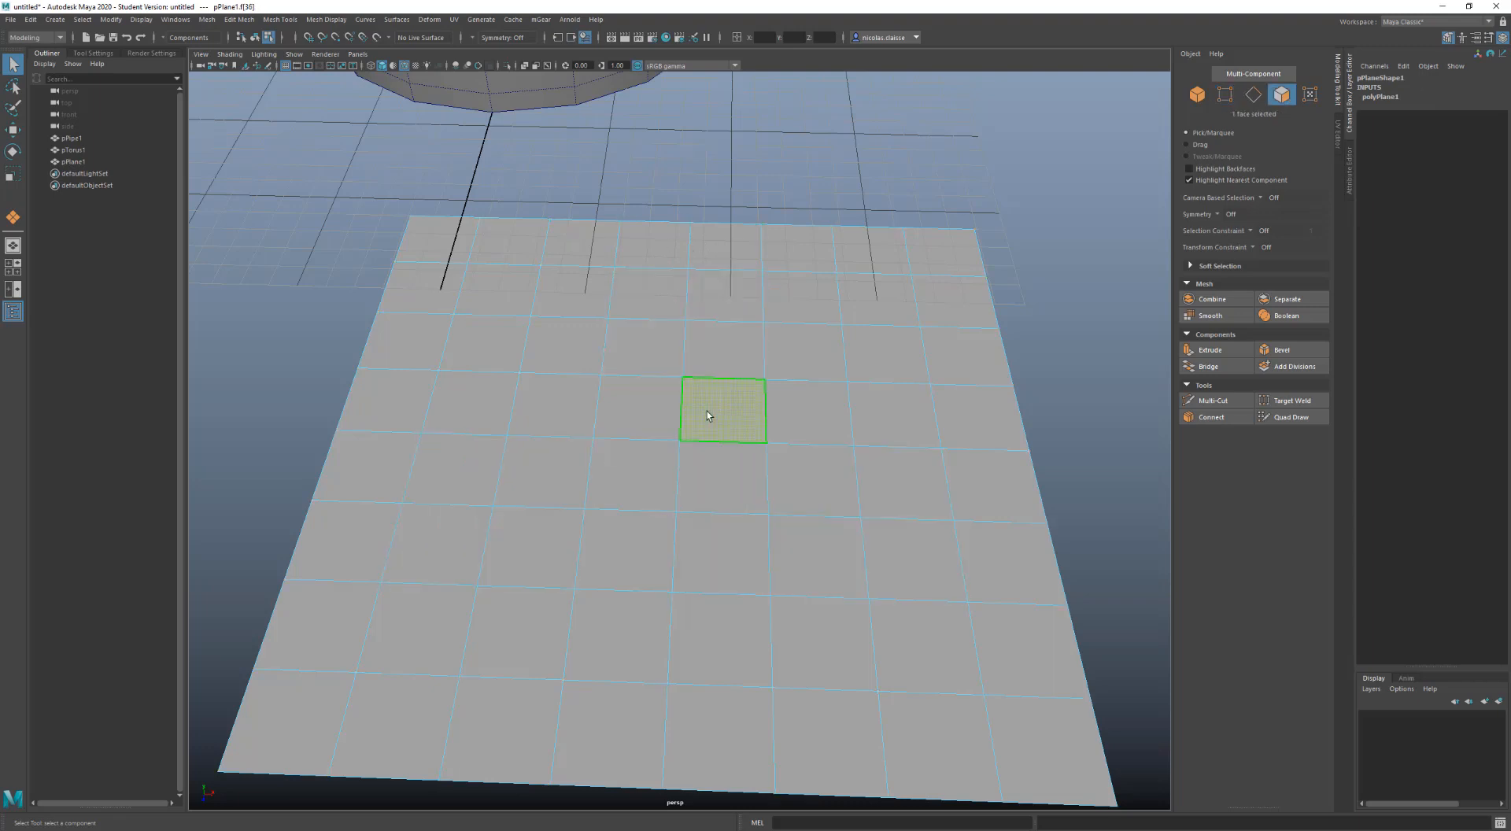
right_click_drag(707, 411, 710, 468)
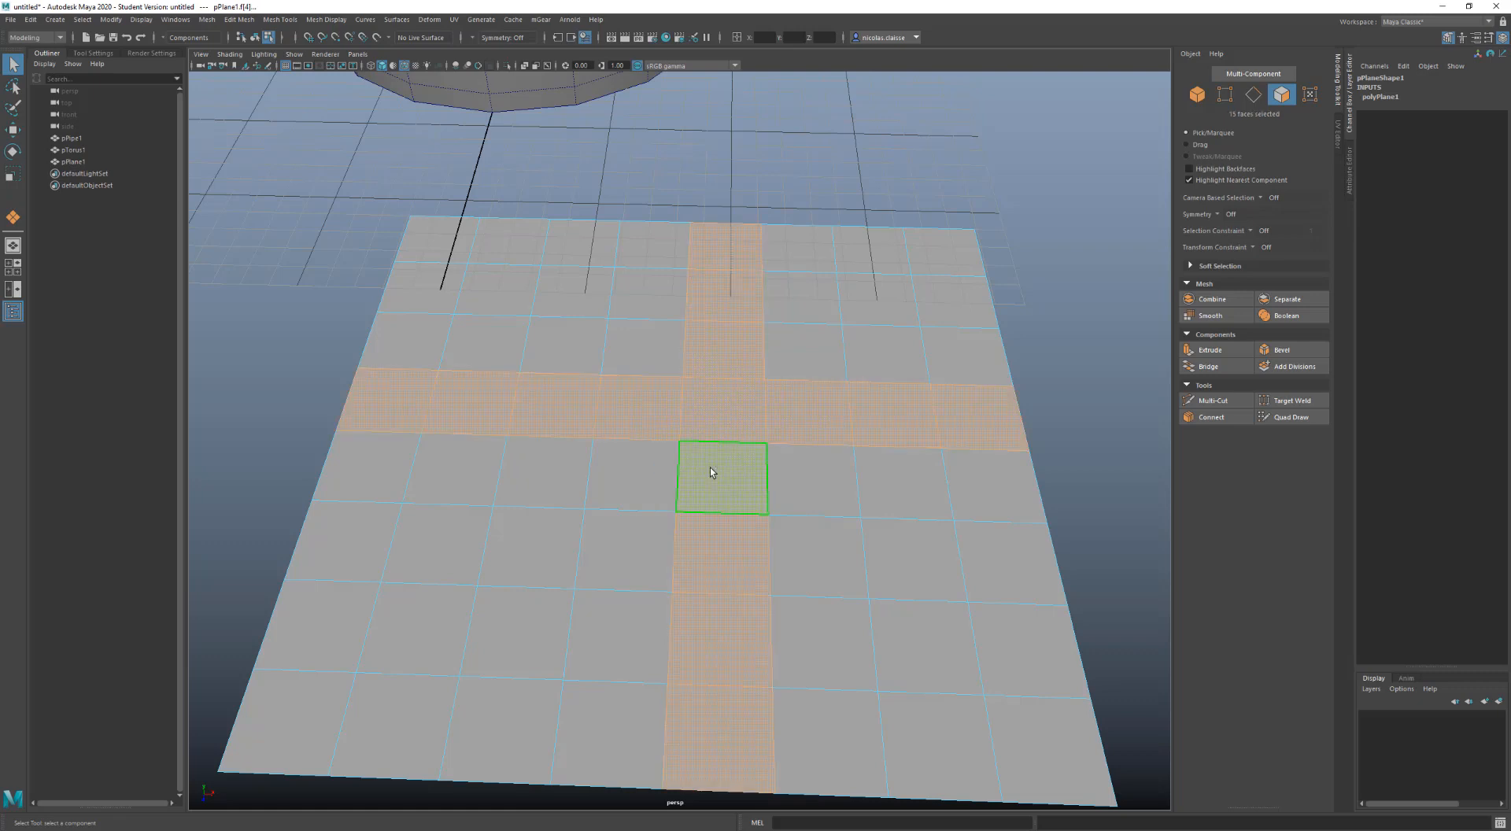
key("Delete")
Select one face in each of the two rear plane pieces and convert them to their complete shells
double_click(639, 492)
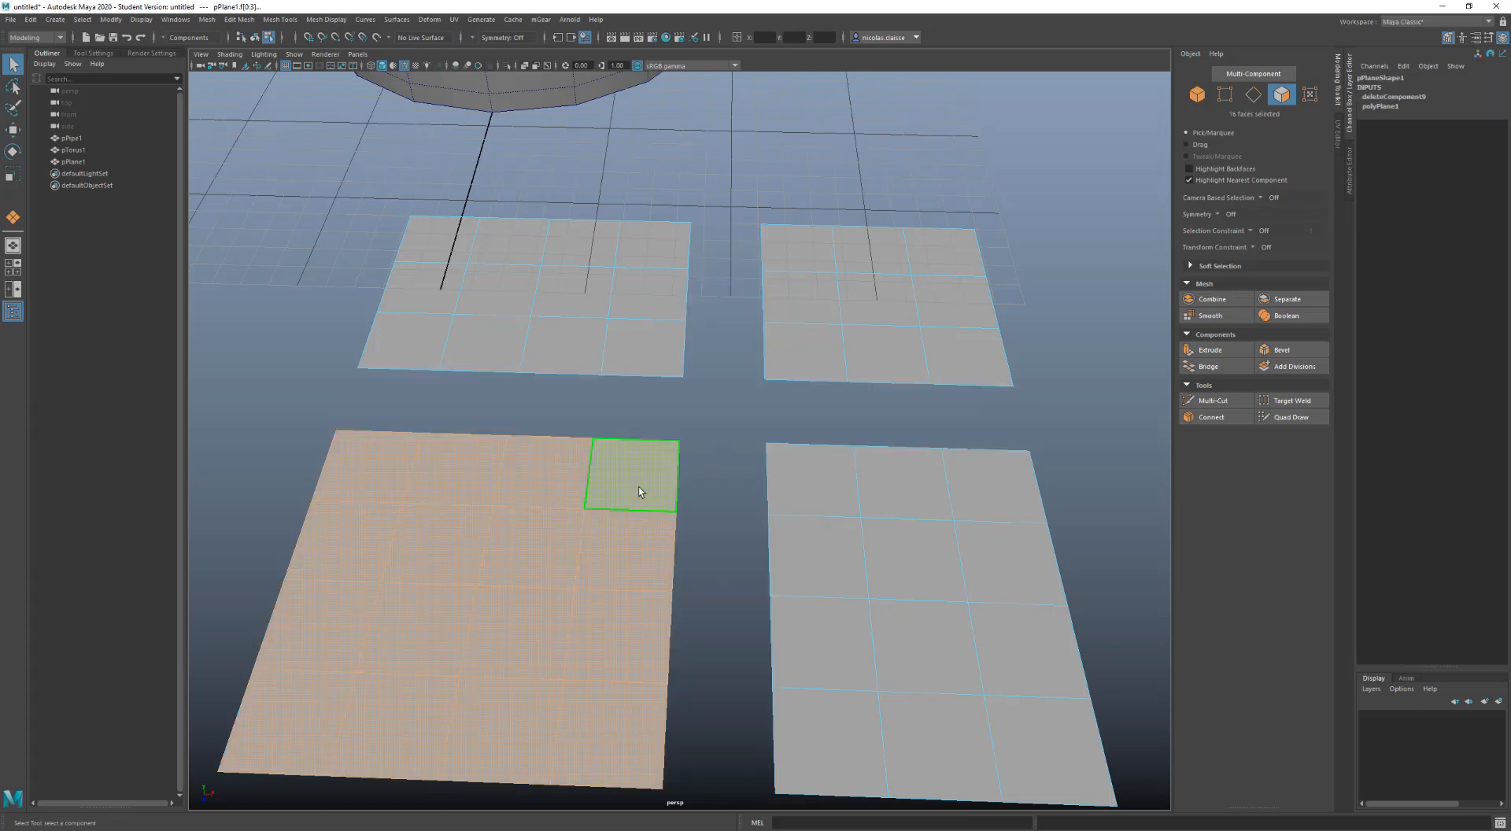
left_click(857, 296)
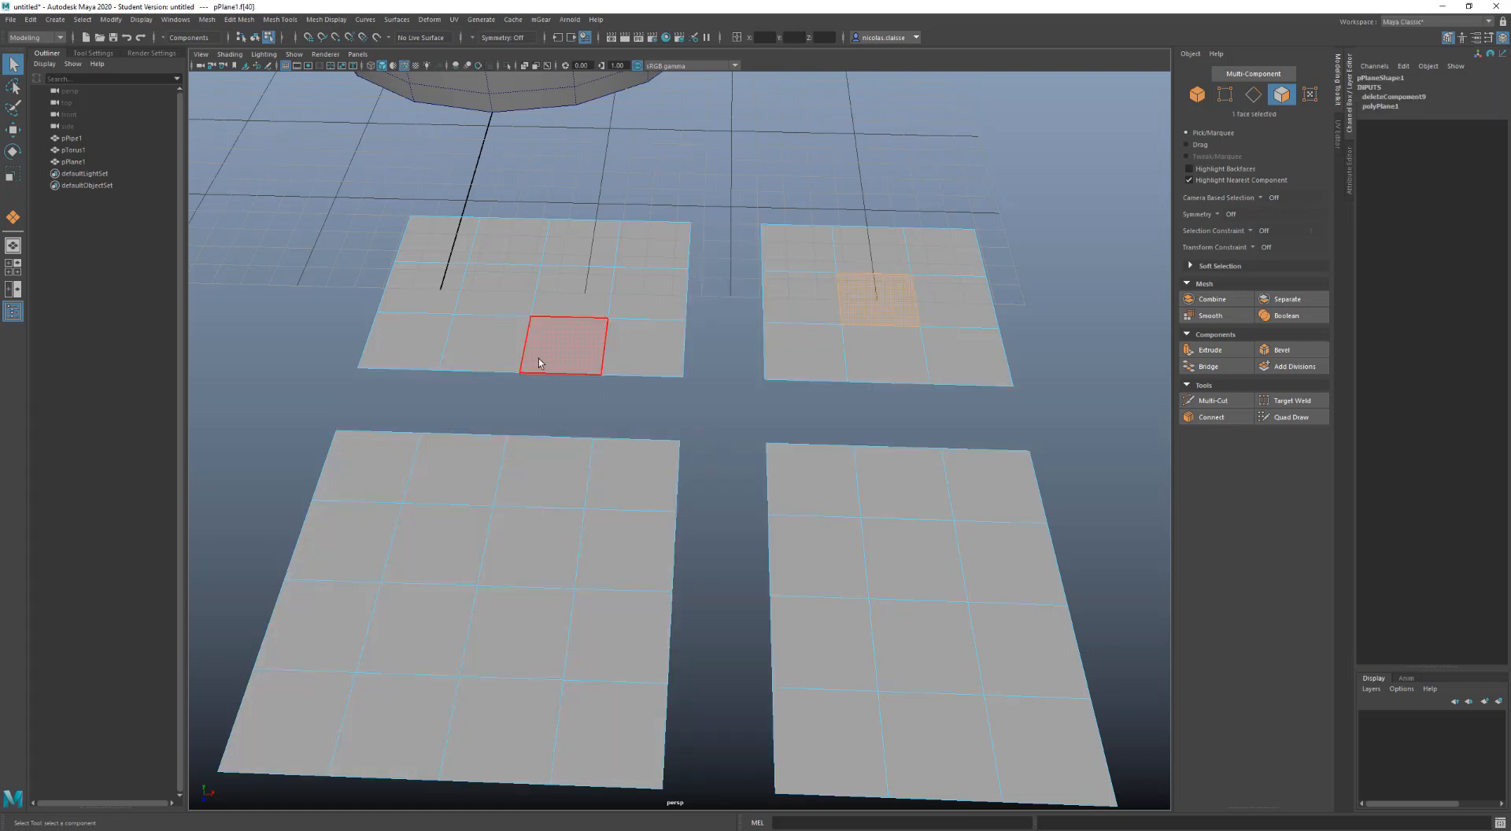
left_click(557, 337, "shift")
right_click_drag(740, 417, 744, 490, "shift")
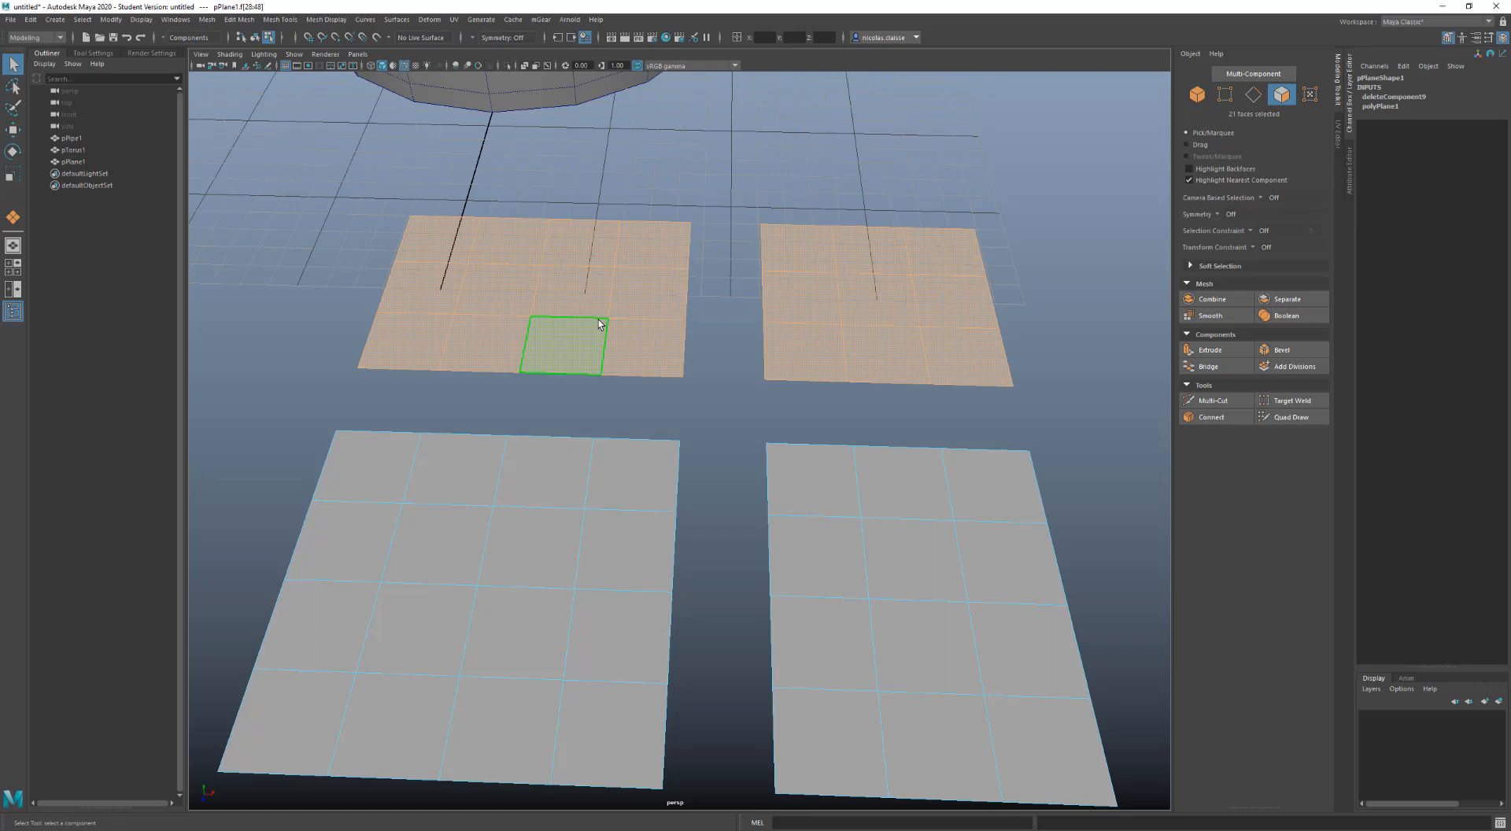
Tear off the Select commands into a floating window beside the outliner
scroll(598, 319, "down", 2)
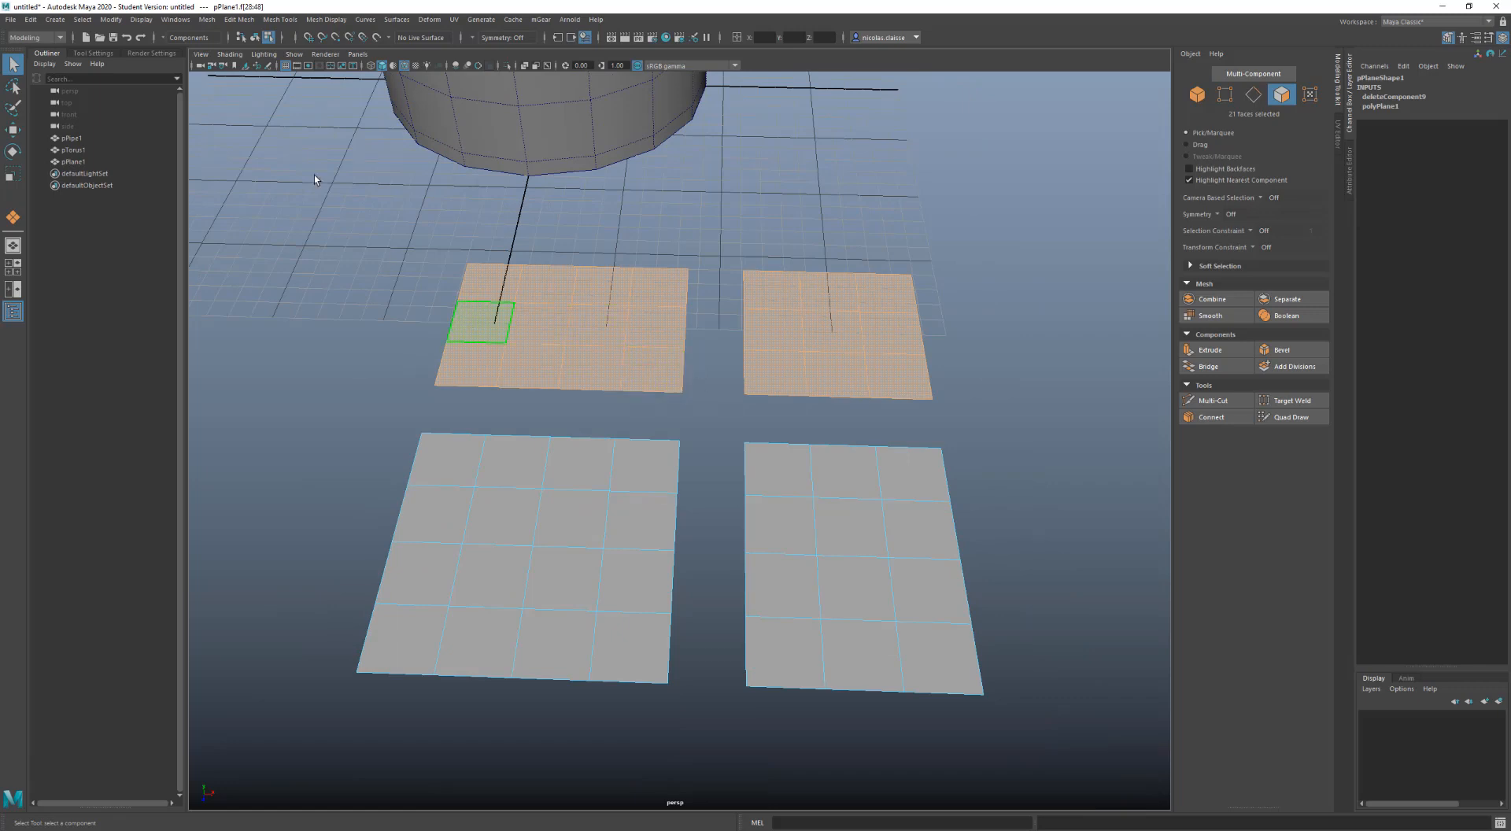
left_click(82, 19)
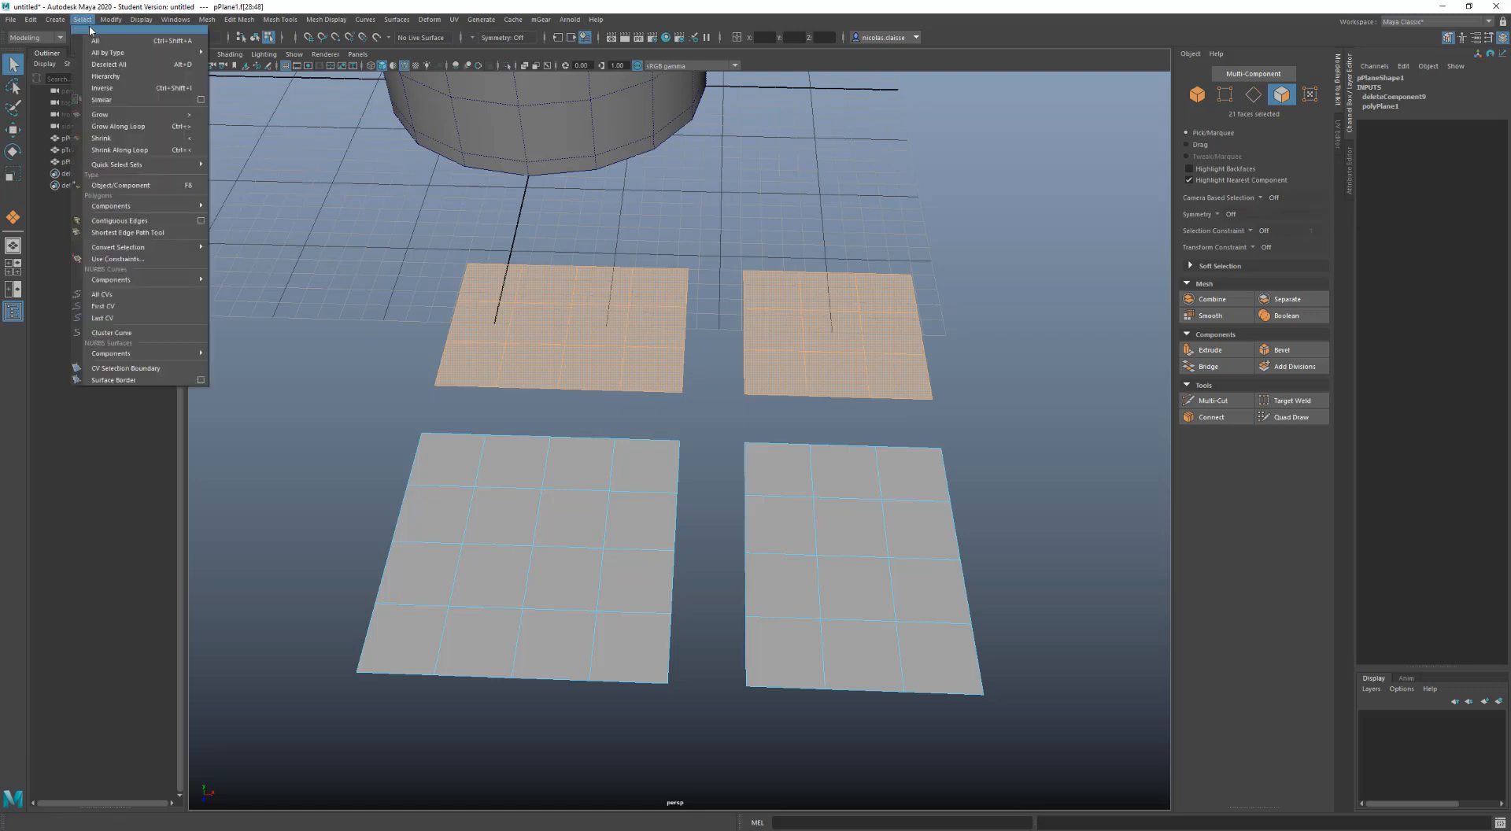
left_click(90, 28)
left_click_drag(90, 17, 187, 140)
mouse_move(212, 362)
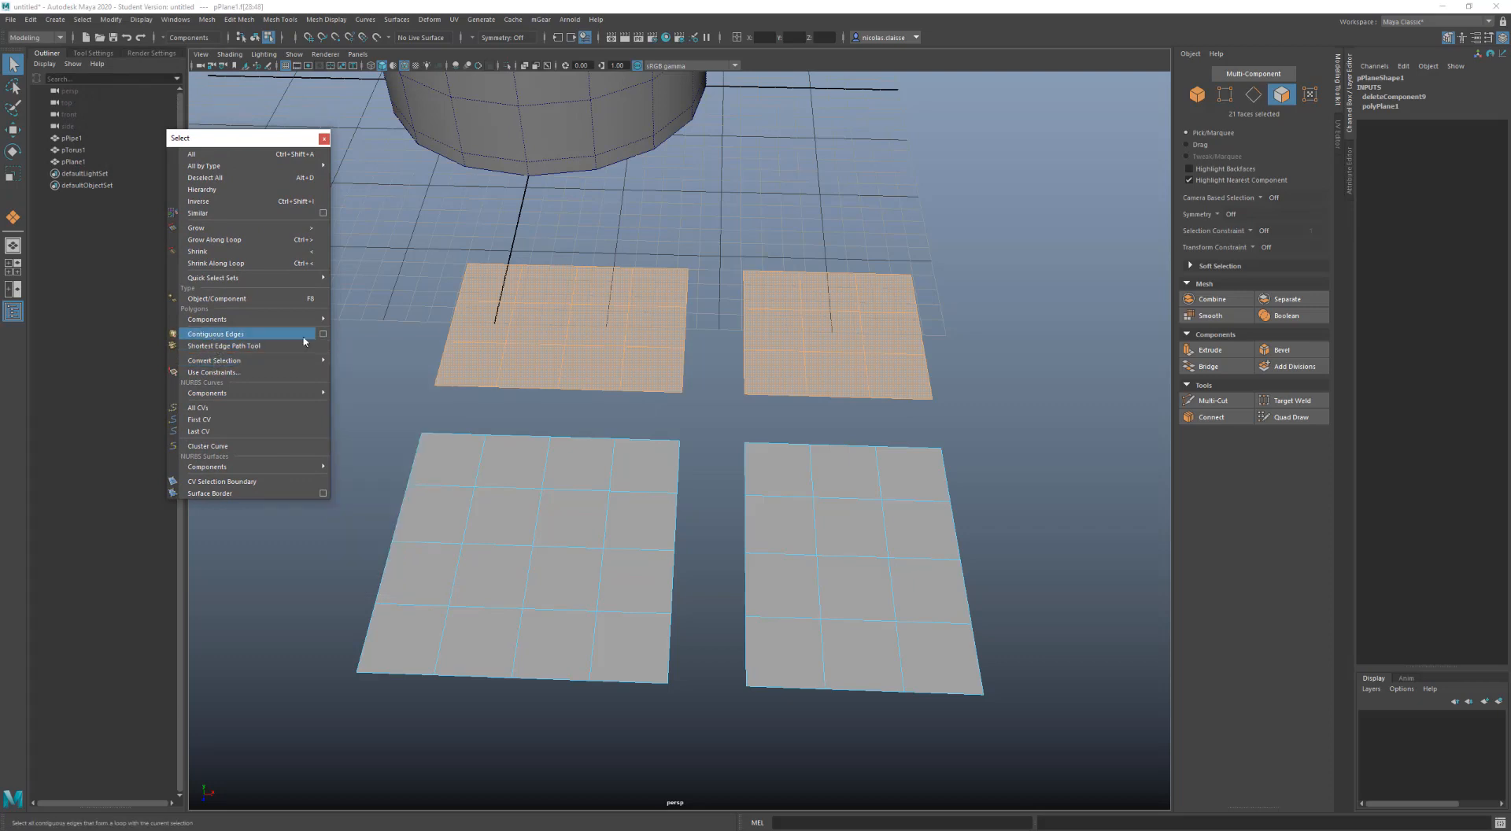
Cut a slanted line of edges across the pipe's lower outer wall with Multi-Cut, starting and ending at vertices of the lower edge loop
left_click_drag(738, 203, 742, 469, "alt")
scroll(968, 532, "down", 3)
left_click_drag(962, 532, 904, 550, "alt")
right_click_drag(904, 550, 905, 491, "alt")
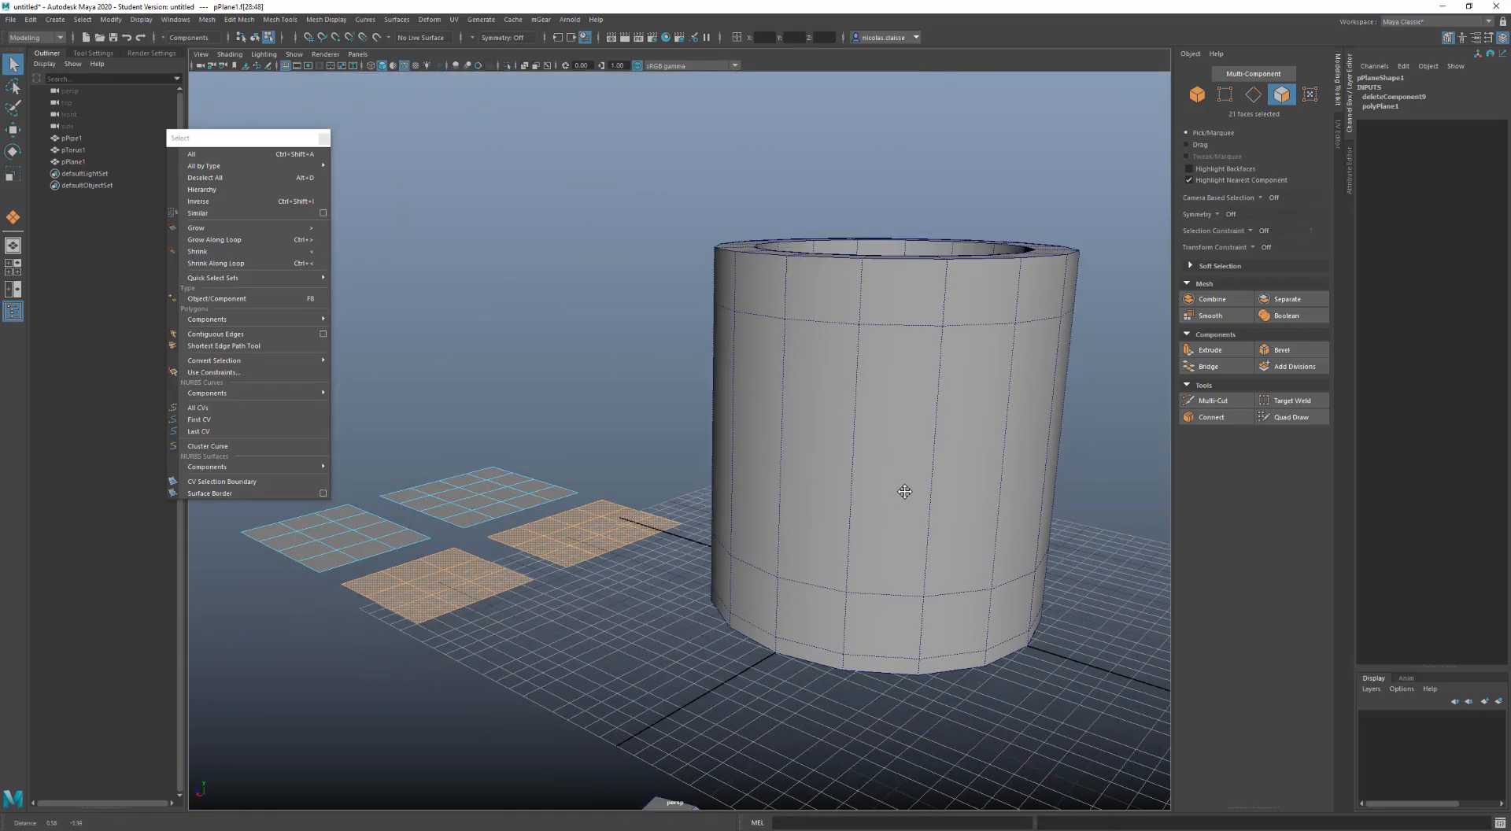
middle_click_drag(905, 491, 910, 488, "alt")
scroll(737, 548, "up", 2)
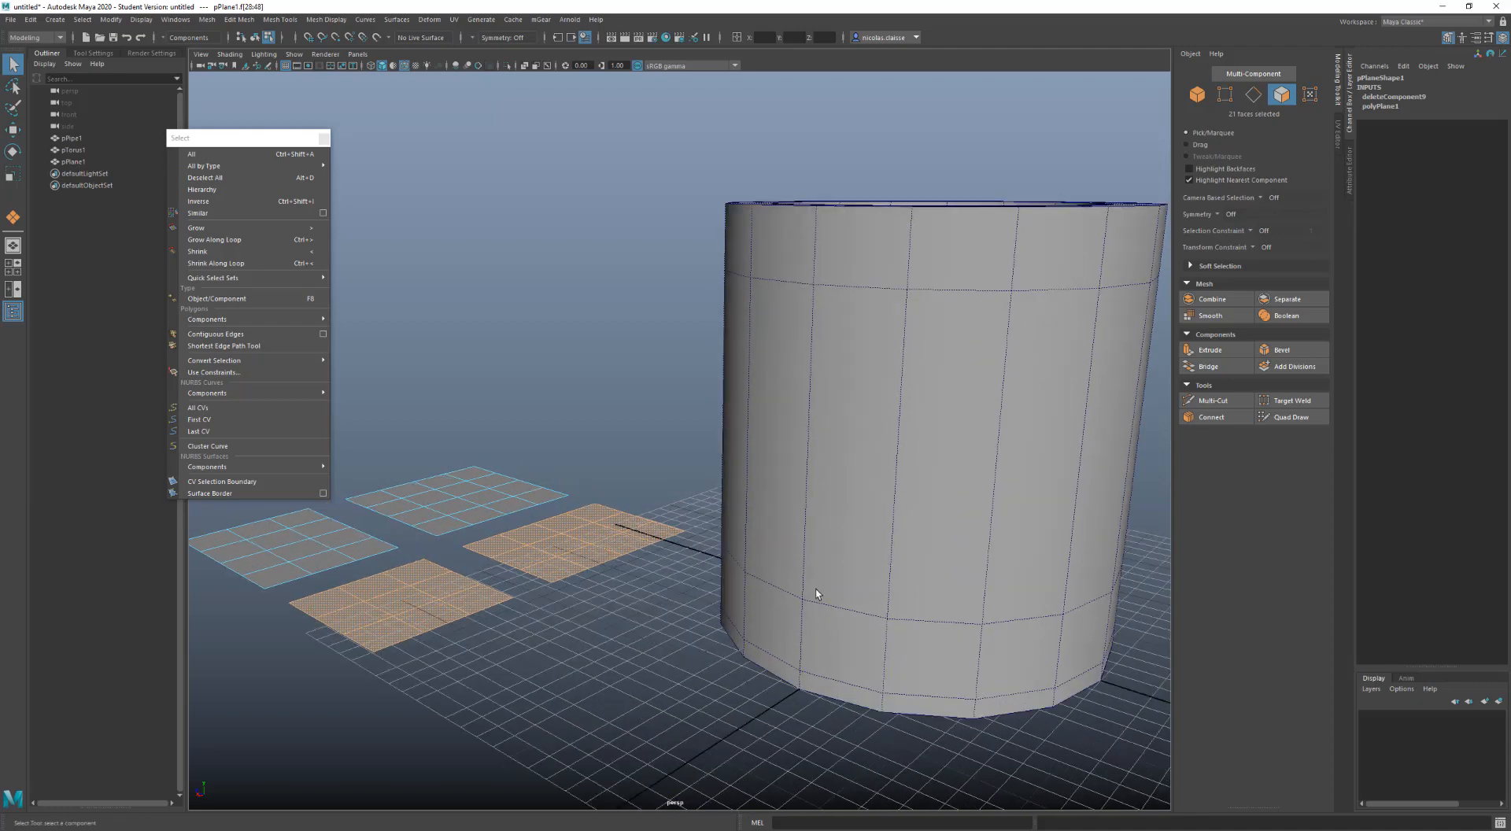
left_click(1005, 412)
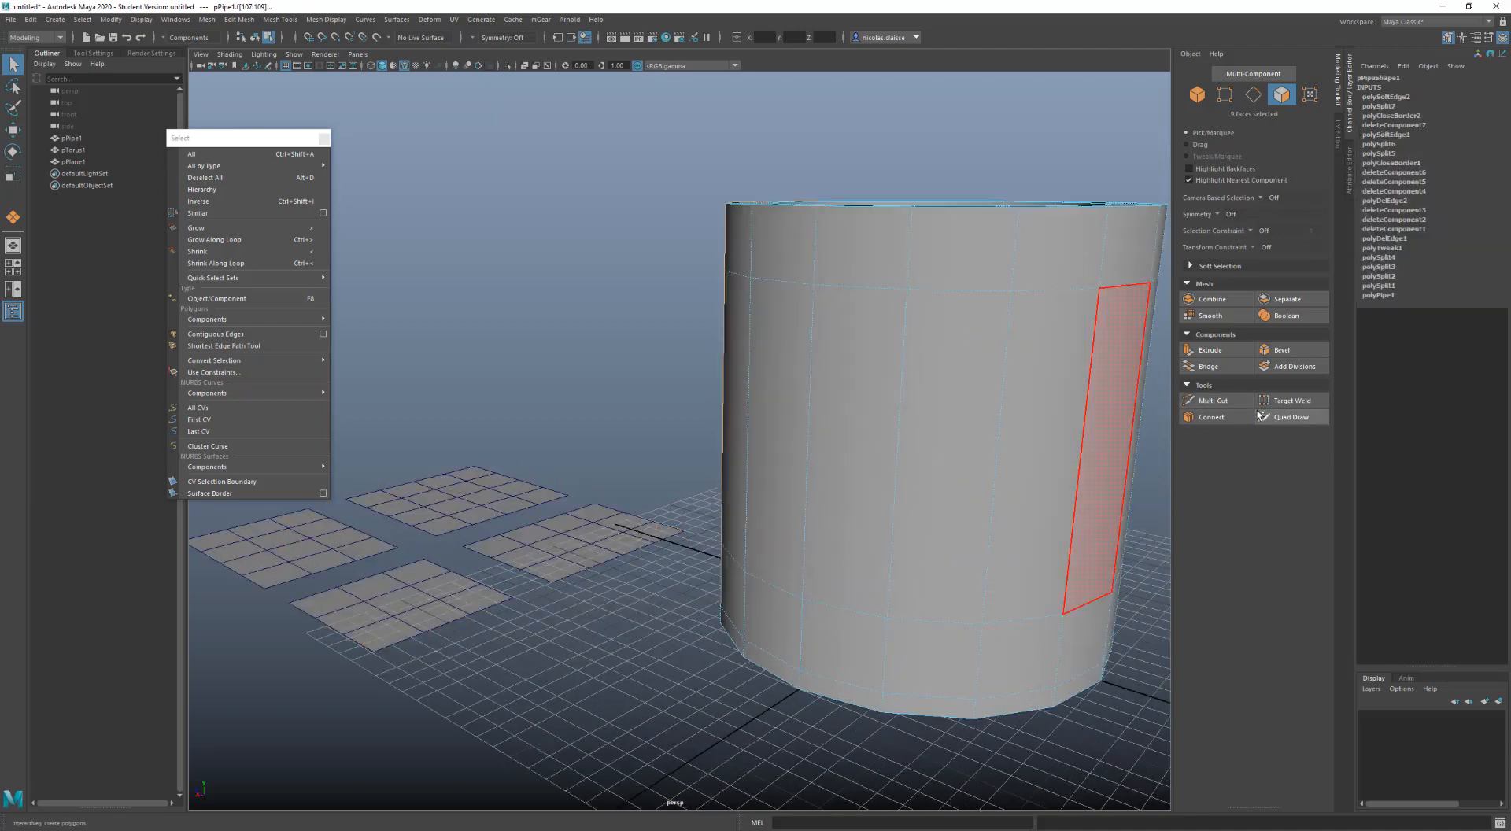
left_click(1230, 405)
left_click(983, 623)
key("Escape")
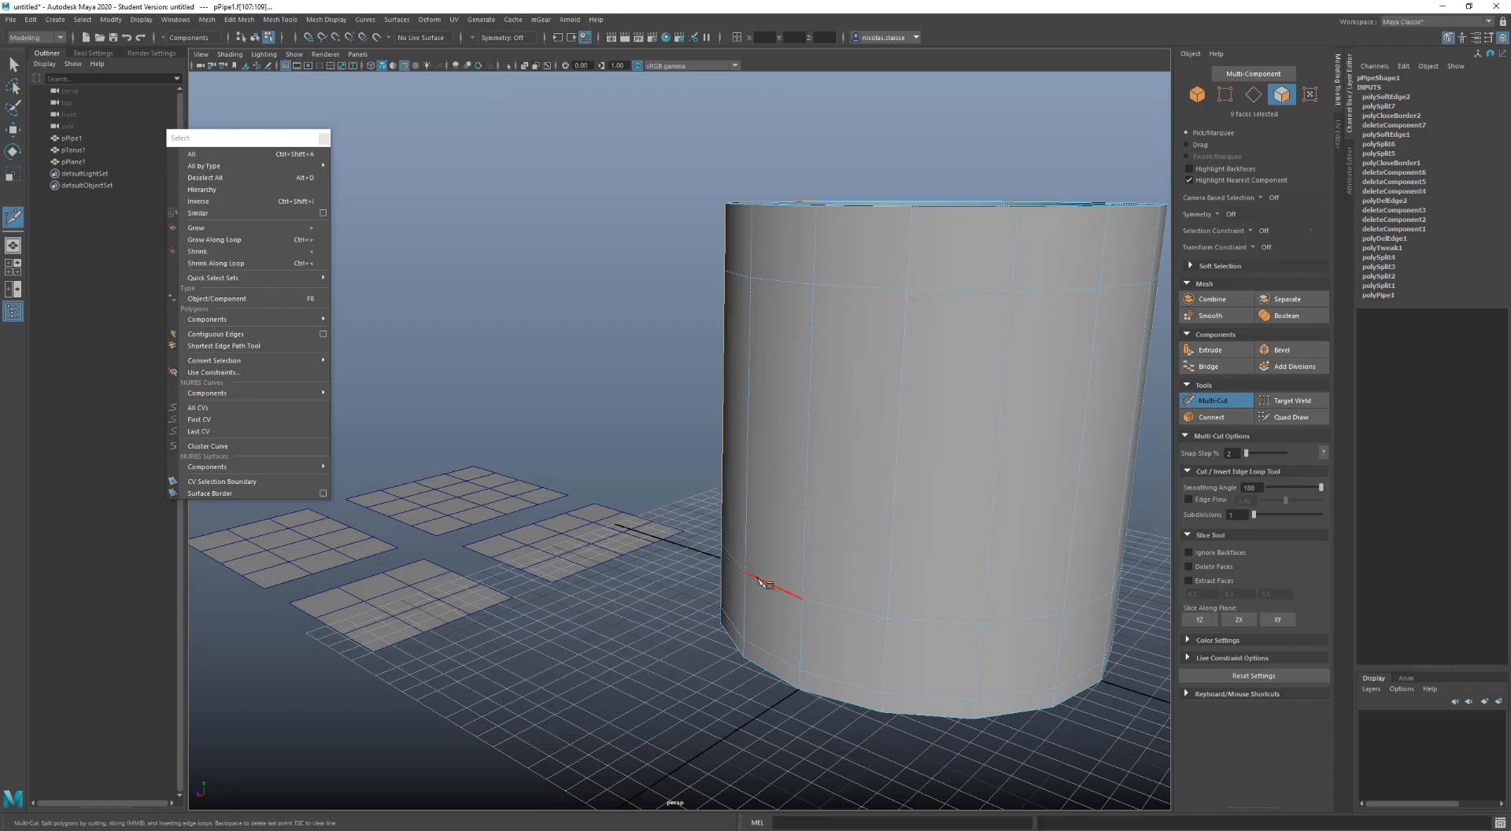
left_click(745, 573)
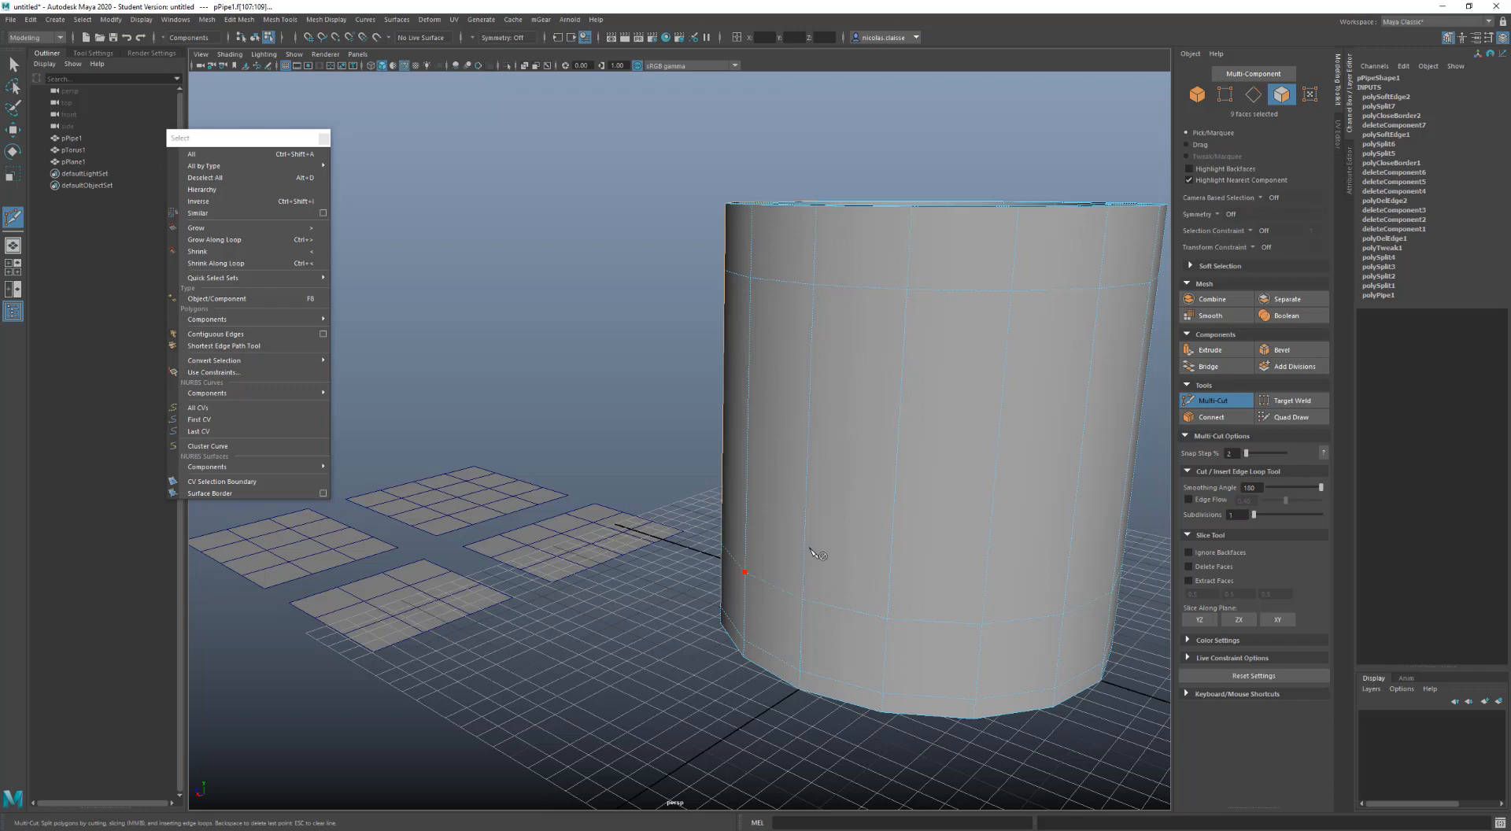
left_click(892, 530)
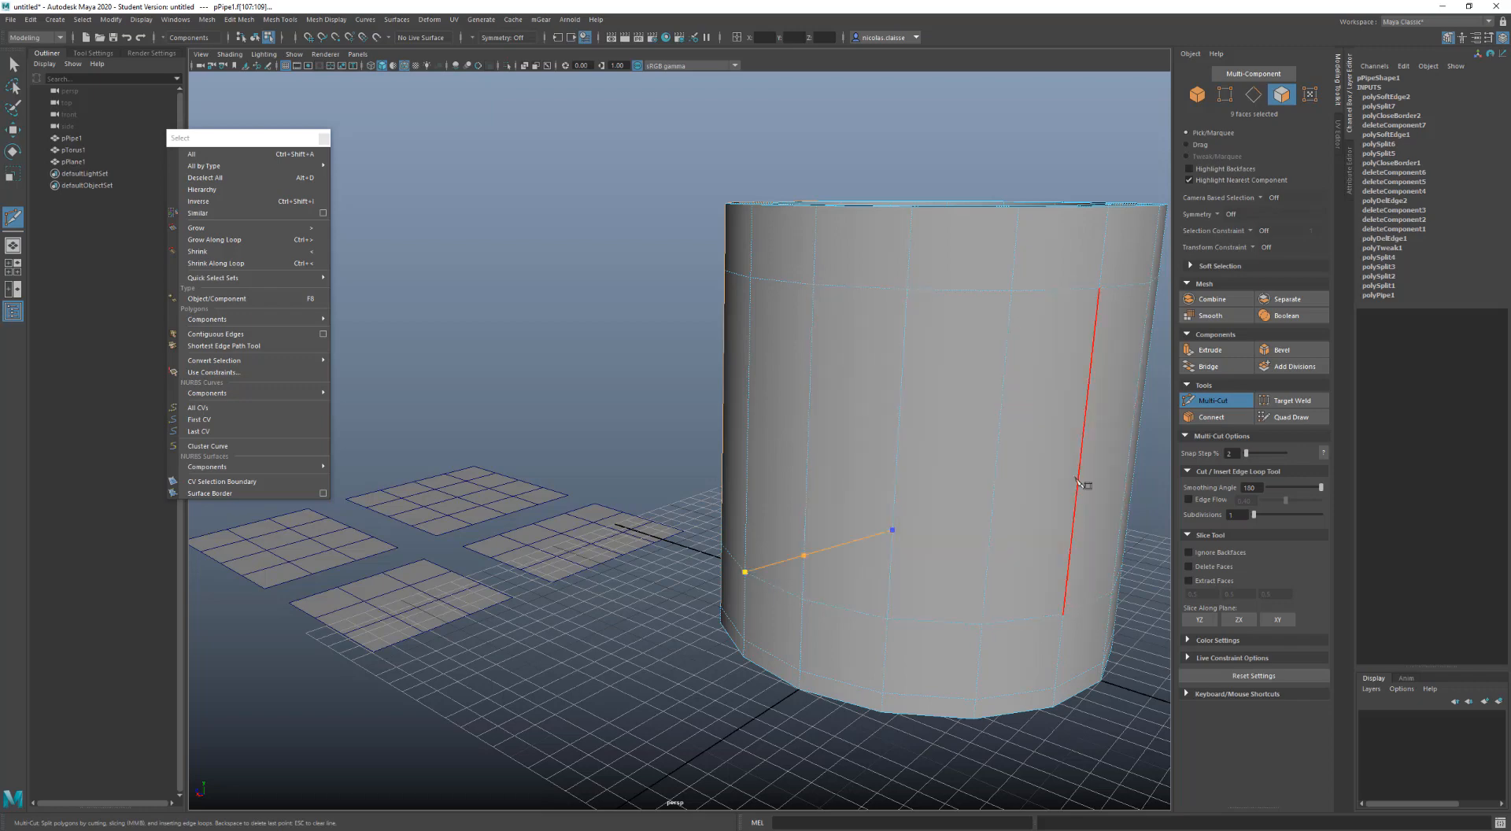
left_click(1075, 510)
left_click(1112, 593)
key("Return")
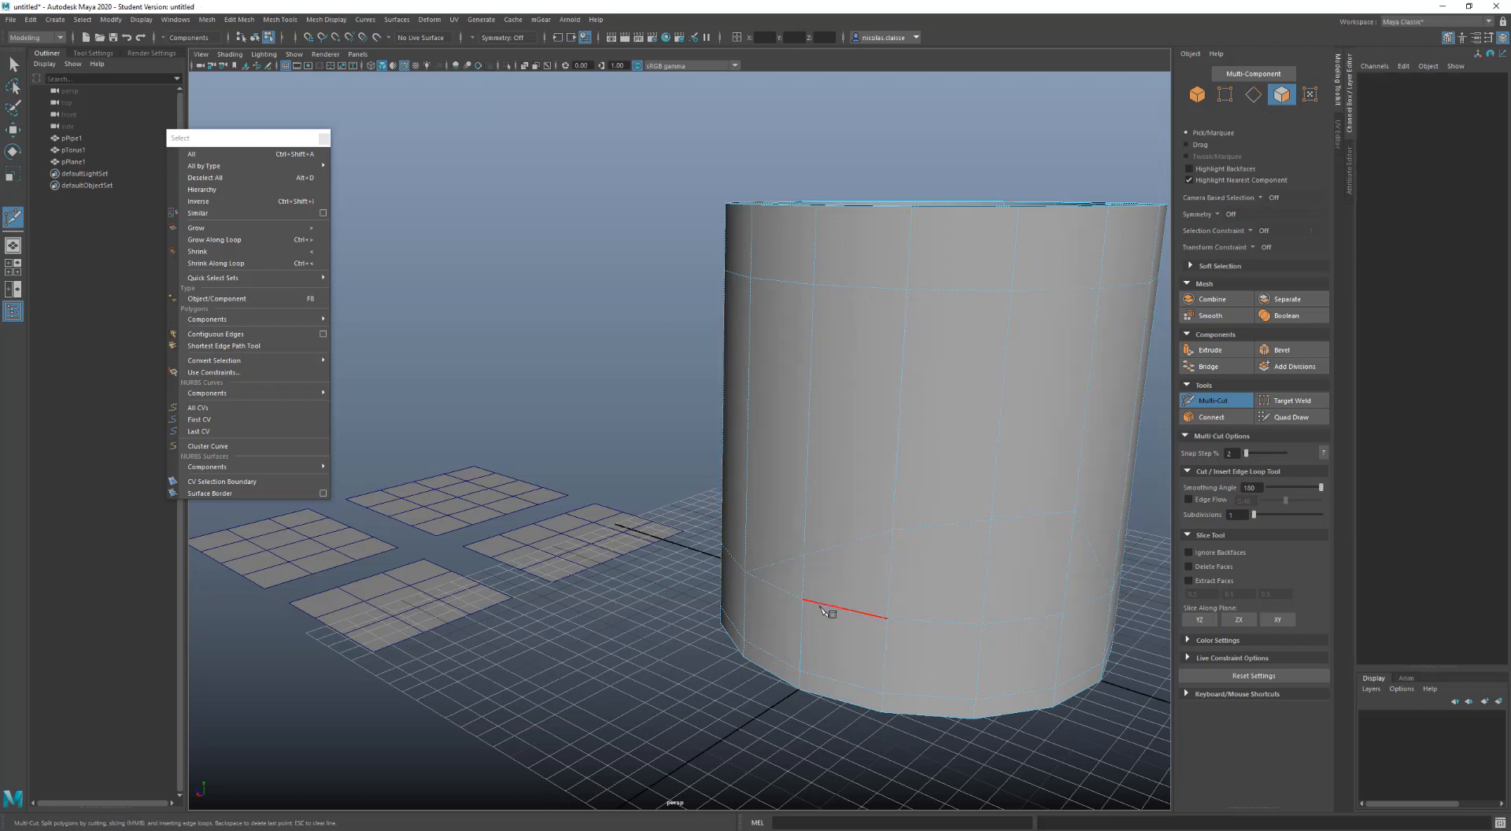
Switch the pipe to edge selection and try selecting the loops around its lower wall, including the loop the new cut joins
key("q")
right_click(869, 608)
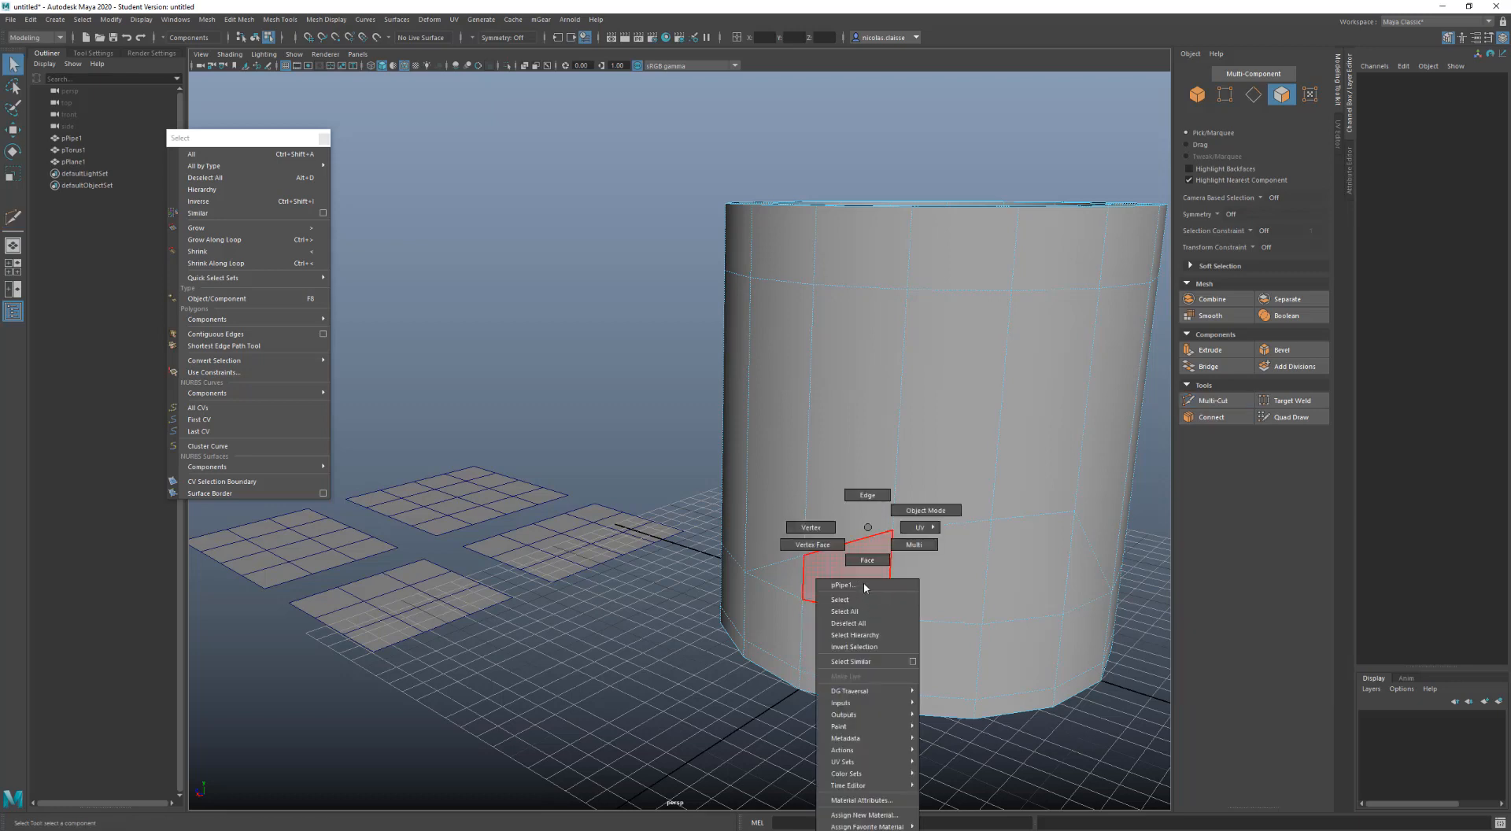
left_click(868, 496)
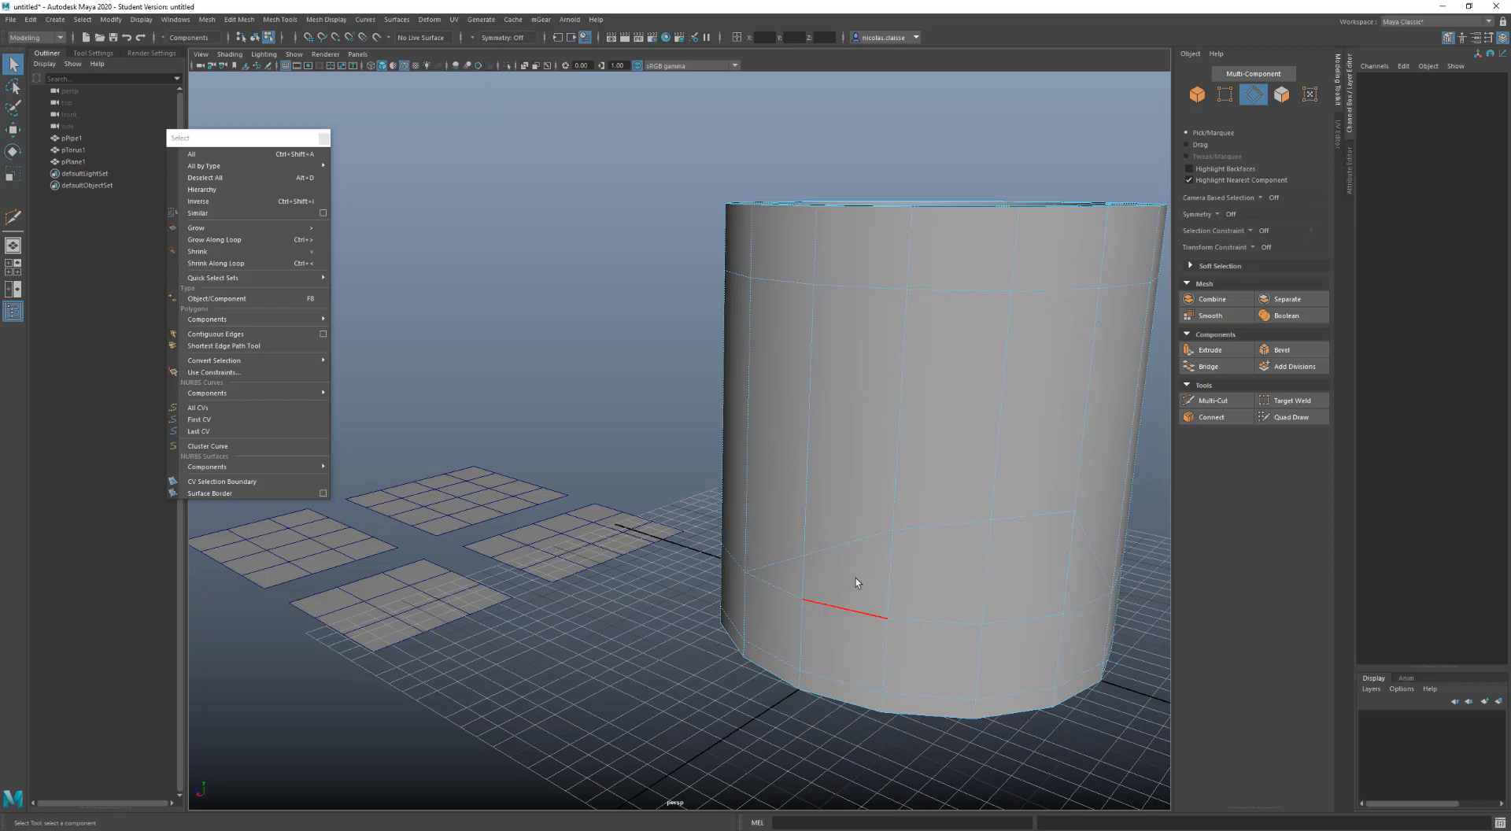
double_click(835, 672)
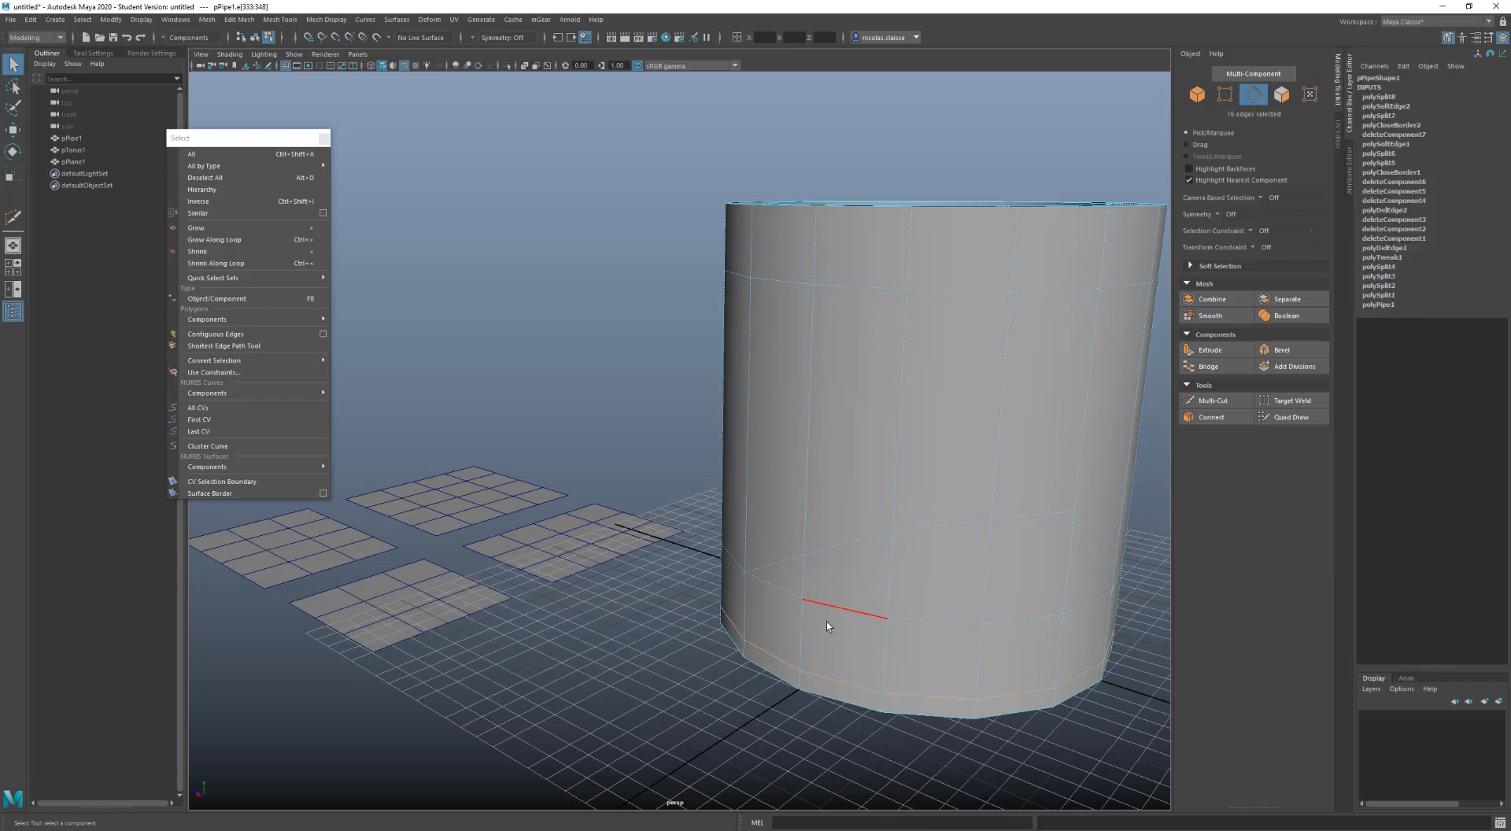
left_click_drag(826, 622, 908, 580, "alt")
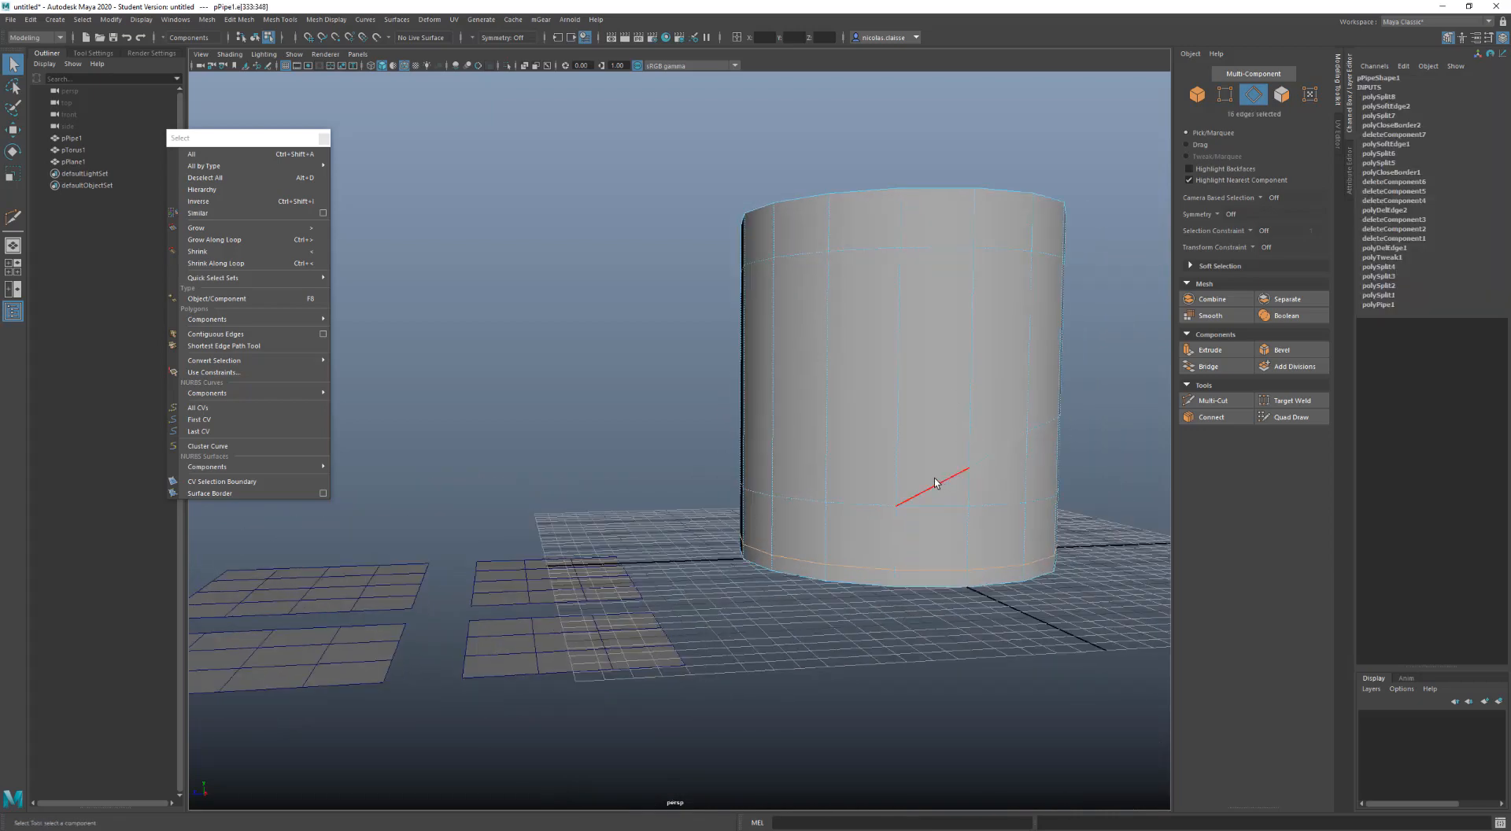
double_click(918, 498)
double_click(935, 503)
double_click(892, 489)
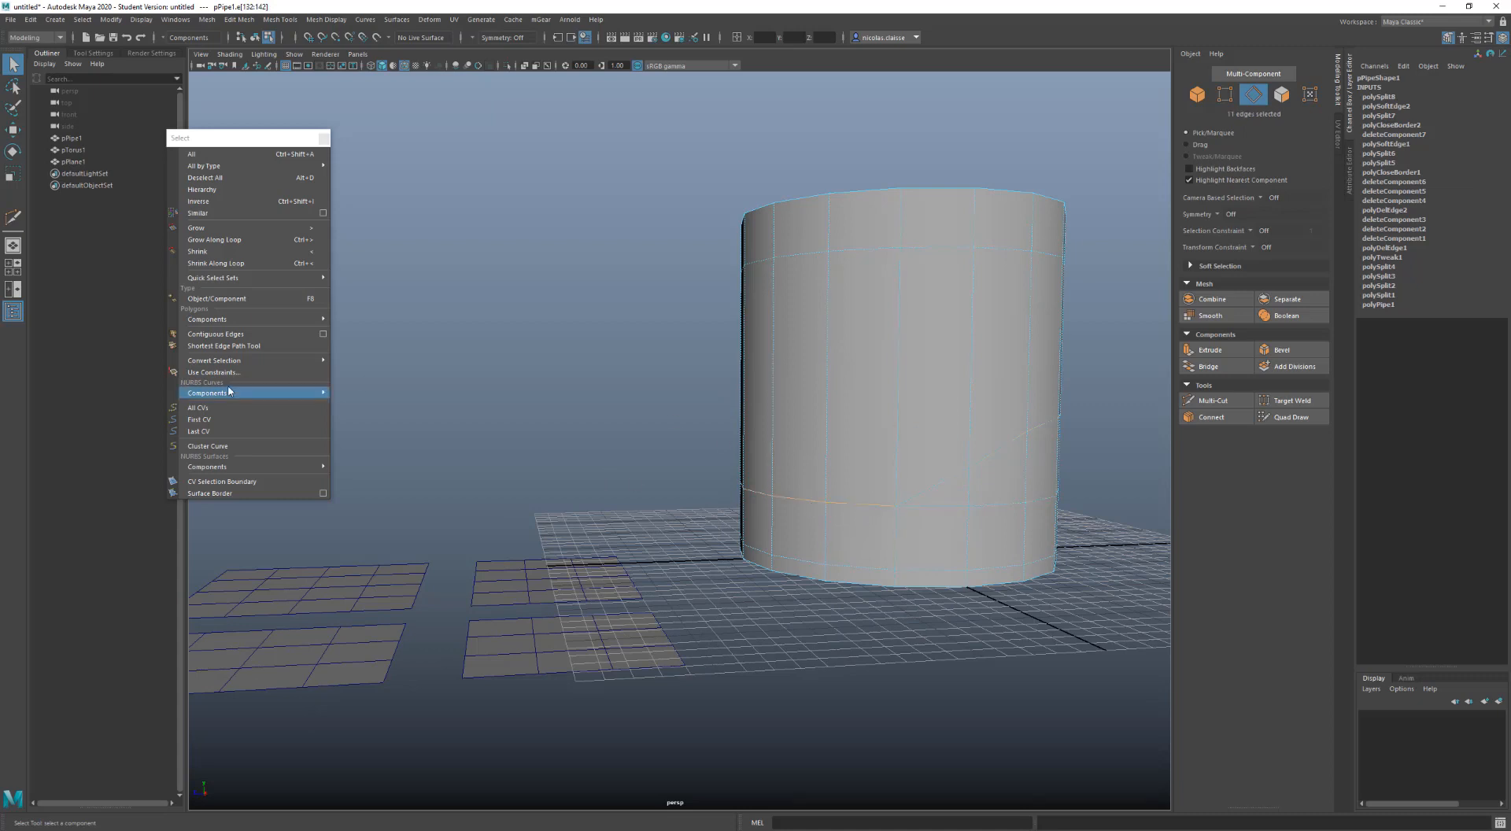
Select a single edge of the pipe's lower loop and extend it around the wall with Contiguous Edges
left_click(839, 499)
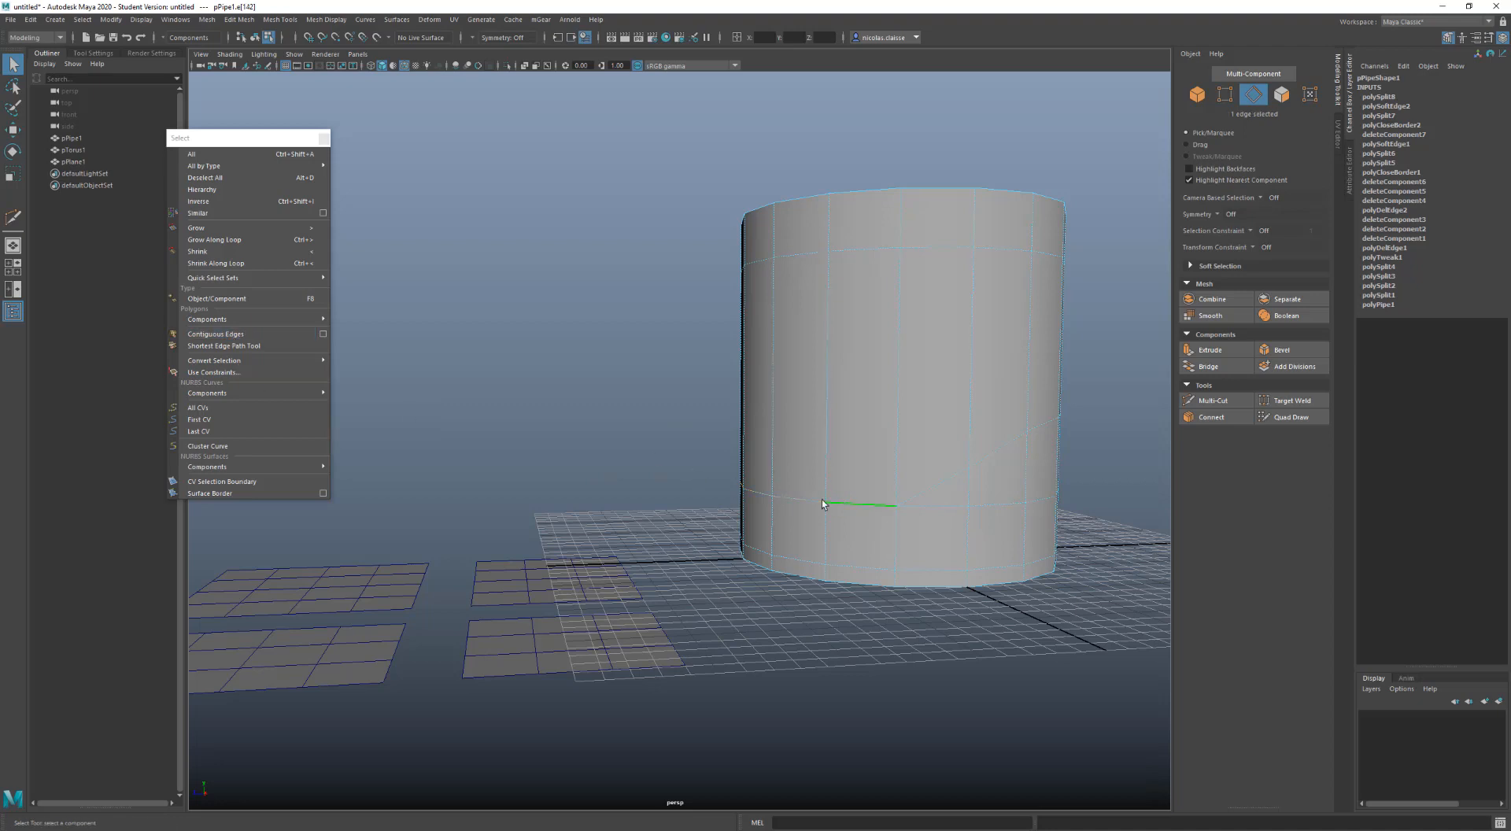
mouse_move(275, 320)
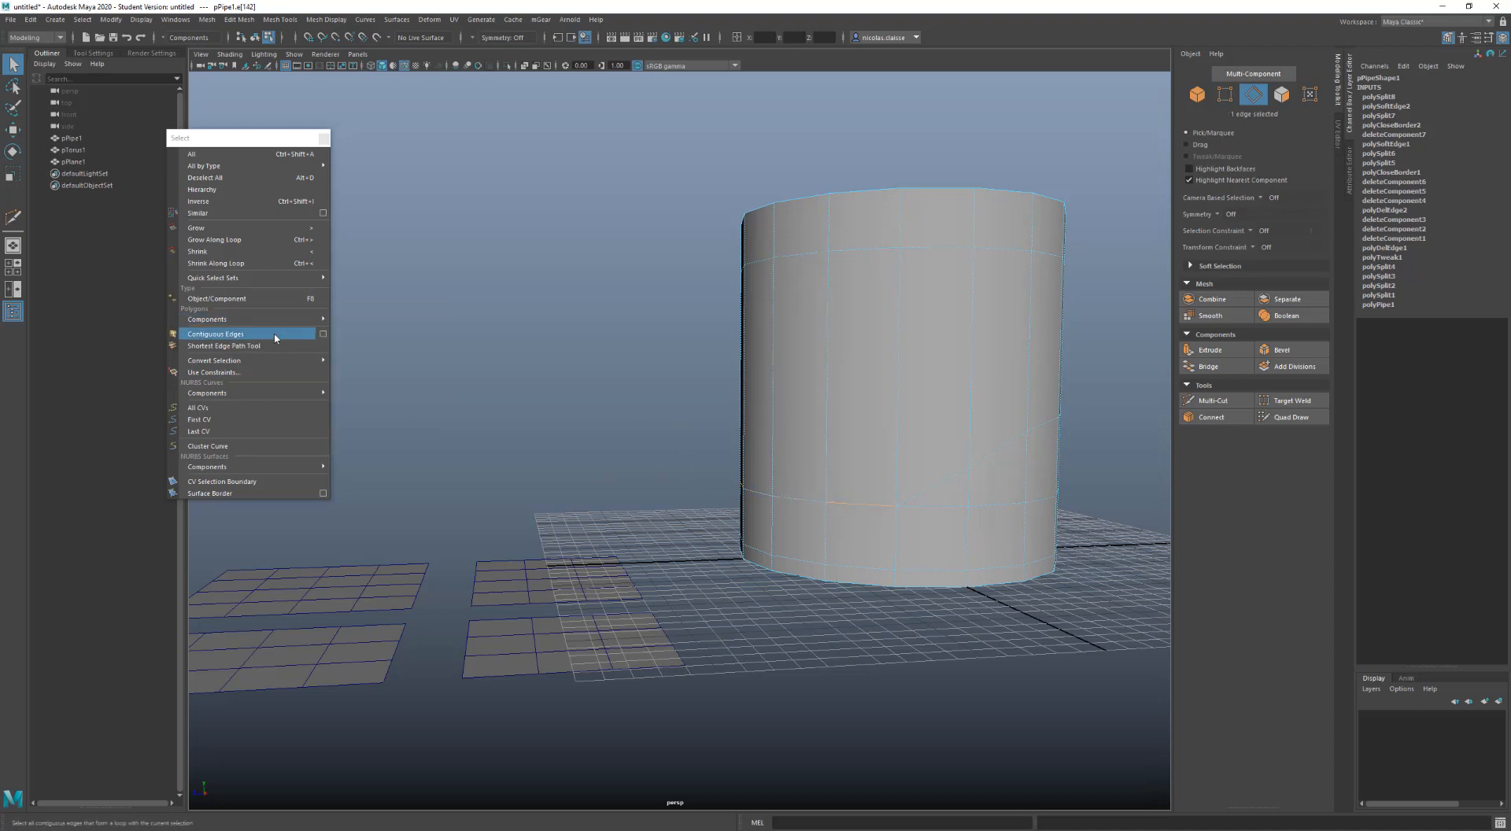
left_click(275, 338)
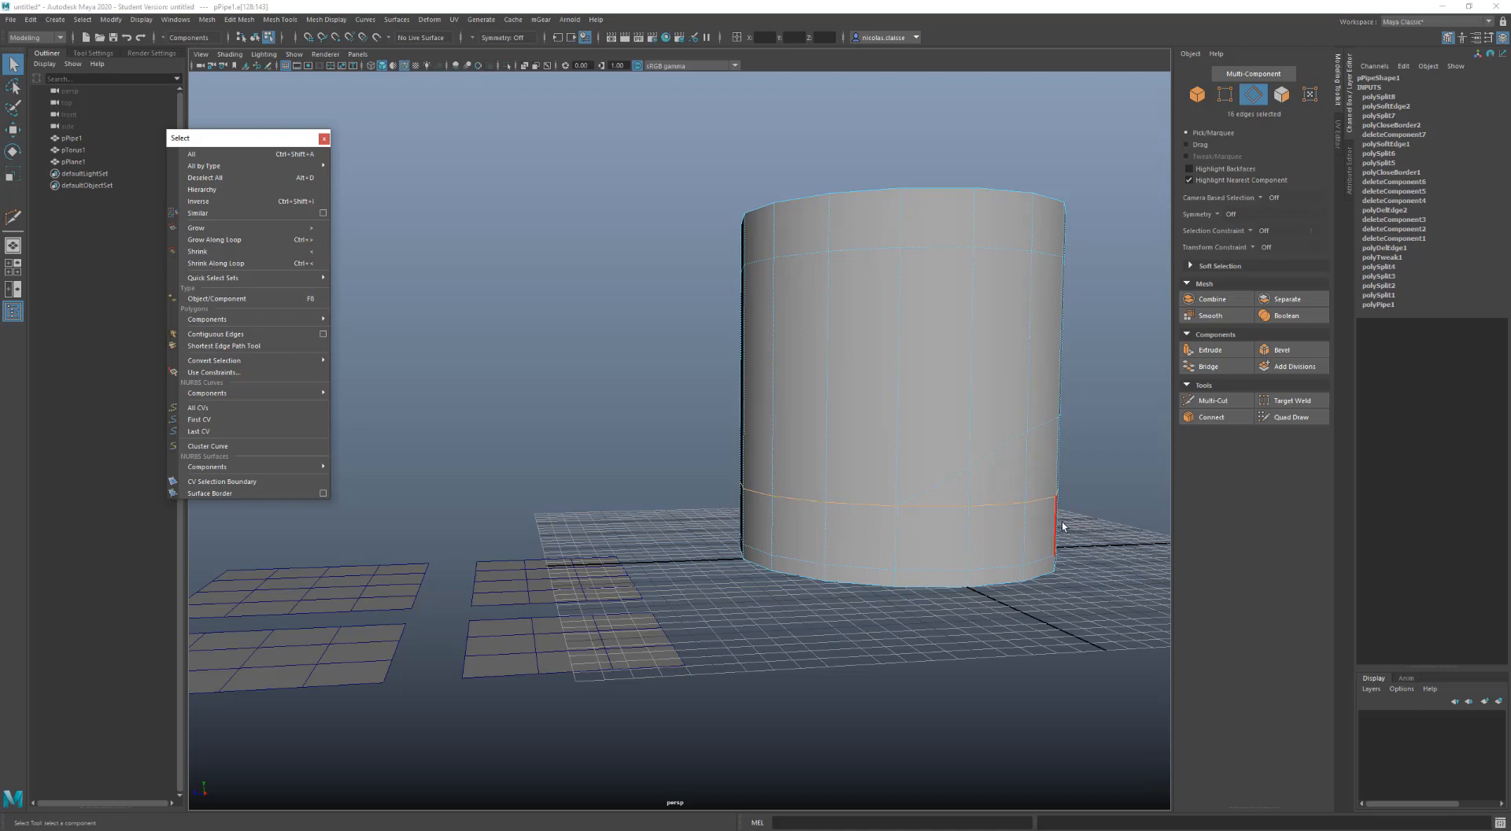
Extend a slanted cut edge with Contiguous Edges, and repeat the command from a single edge of the lower loop
scroll(935, 510, "down", 3)
left_click_drag(934, 511, 864, 520, "alt")
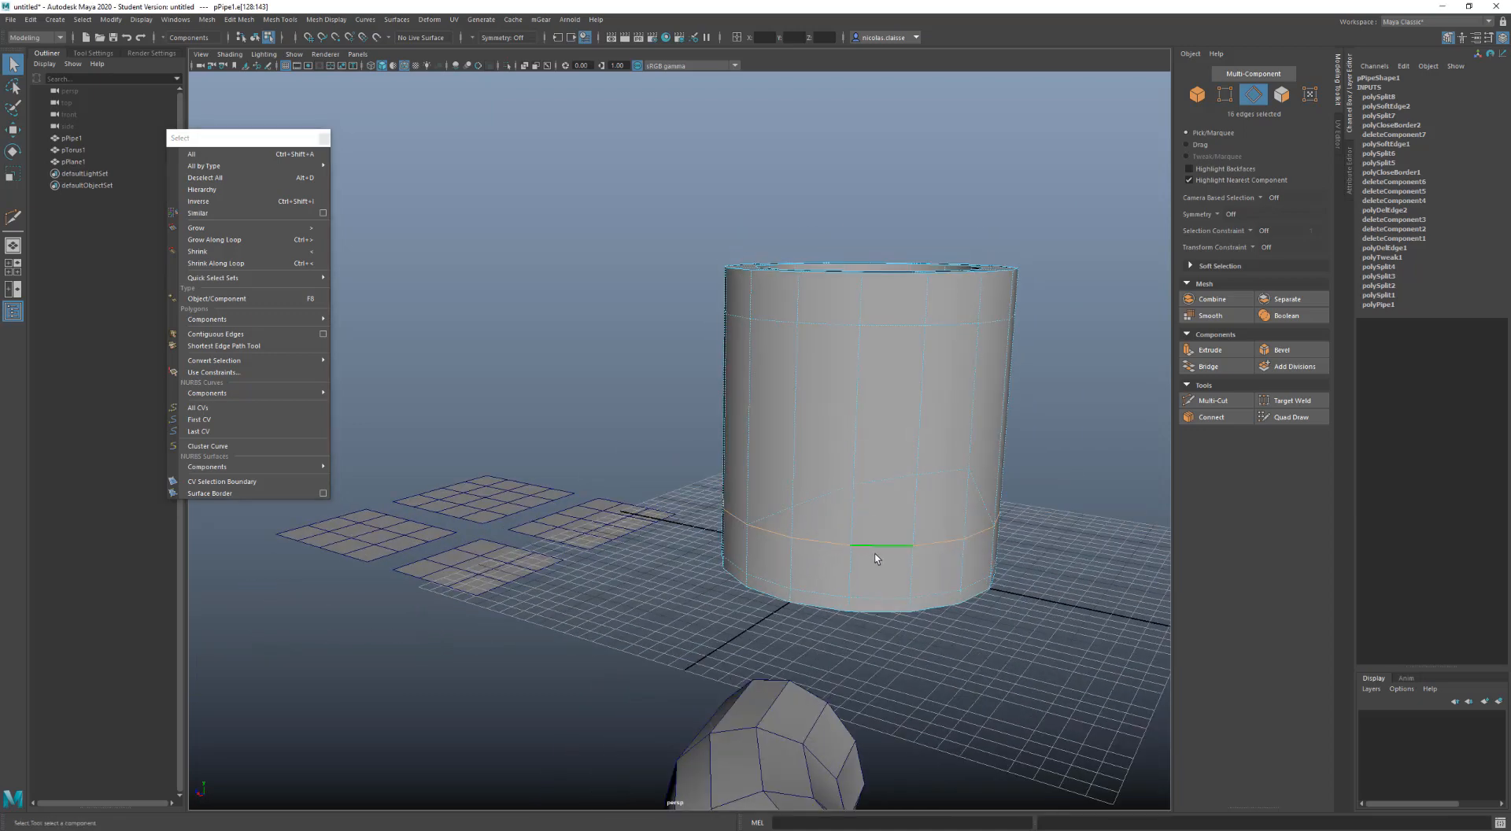
double_click(824, 493)
left_click(213, 335)
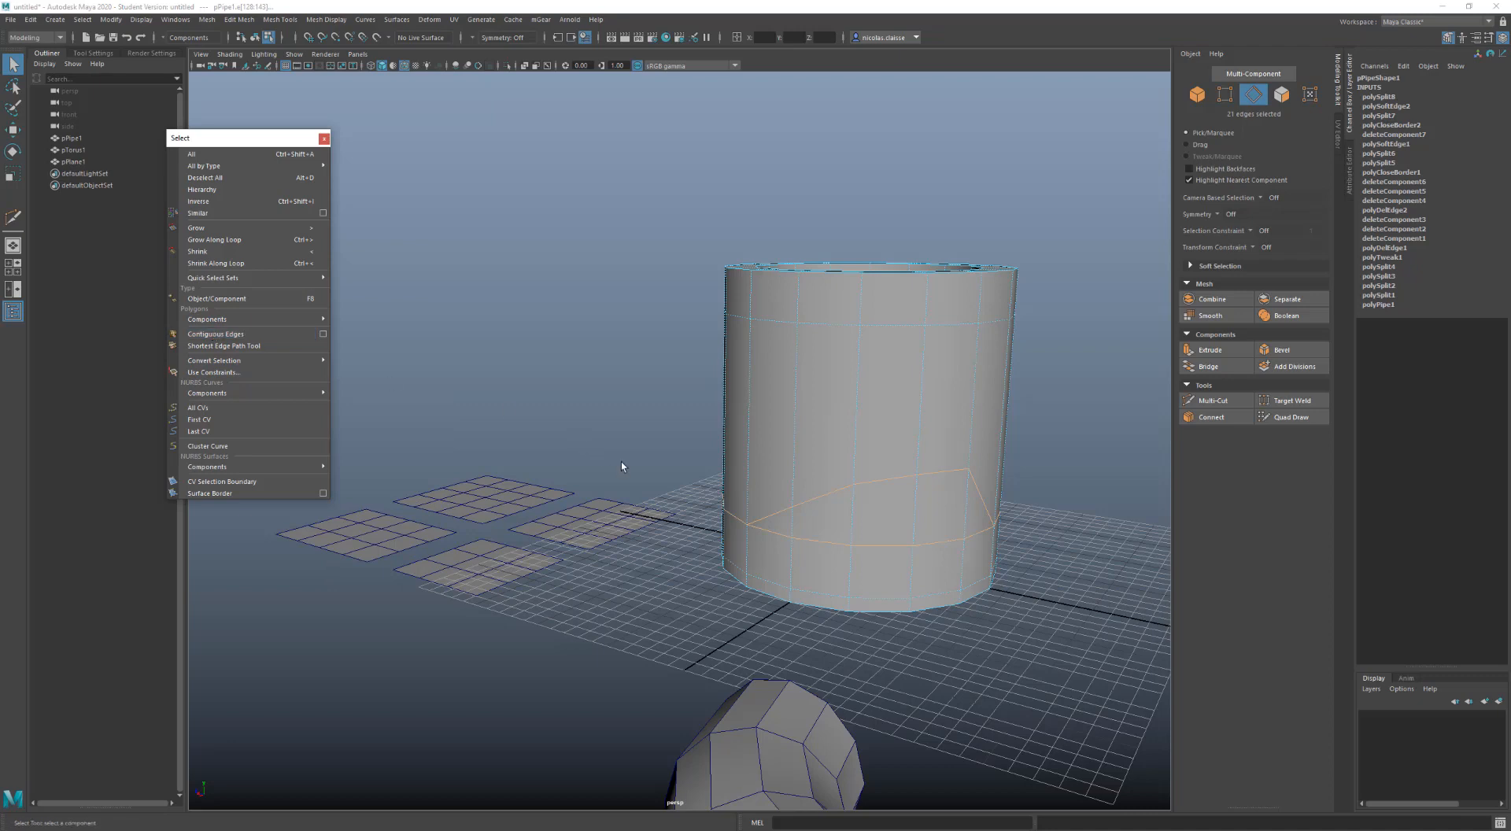
left_click(836, 543)
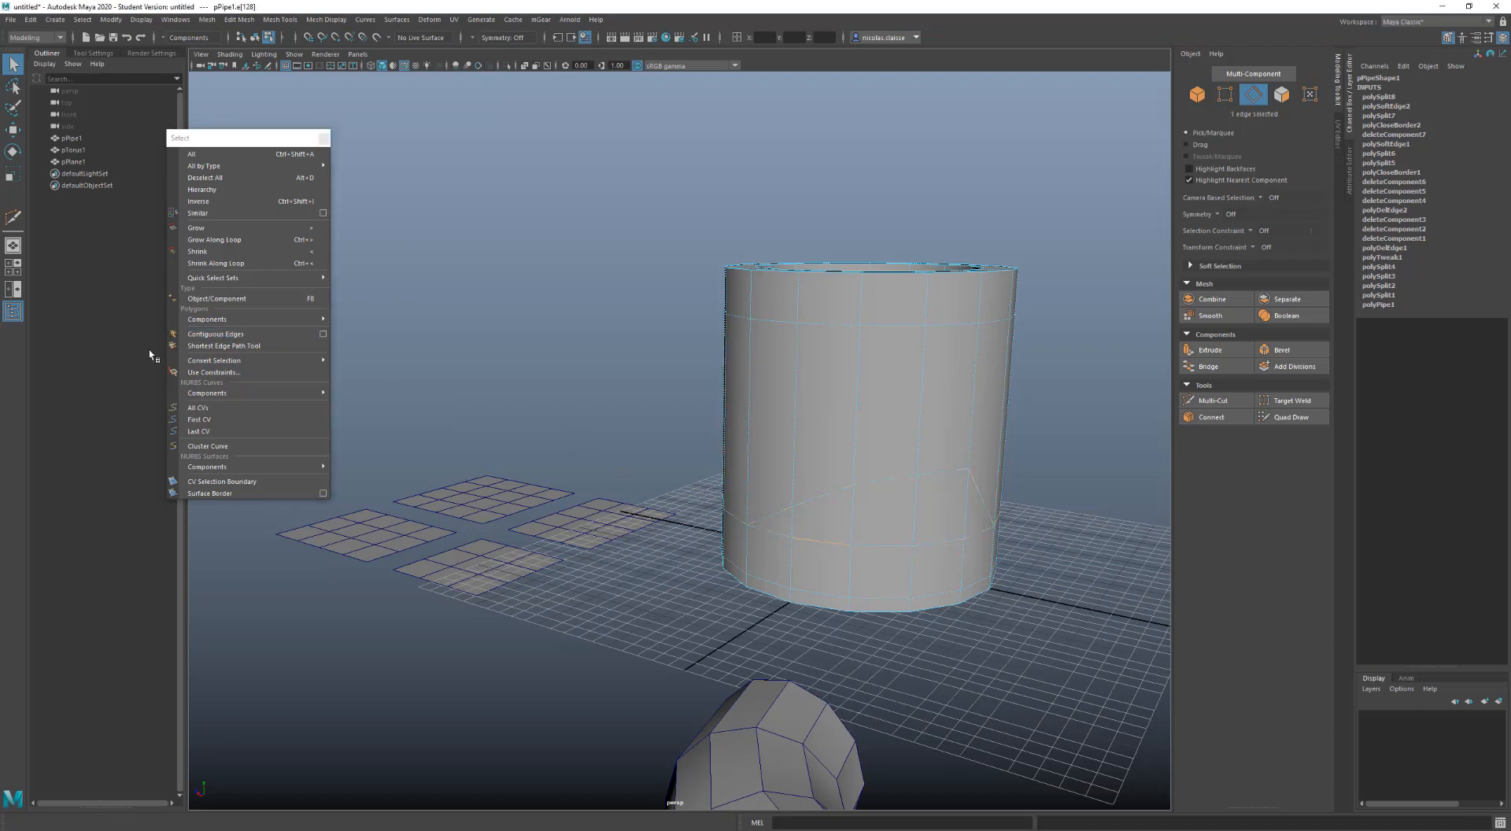
left_click(210, 334)
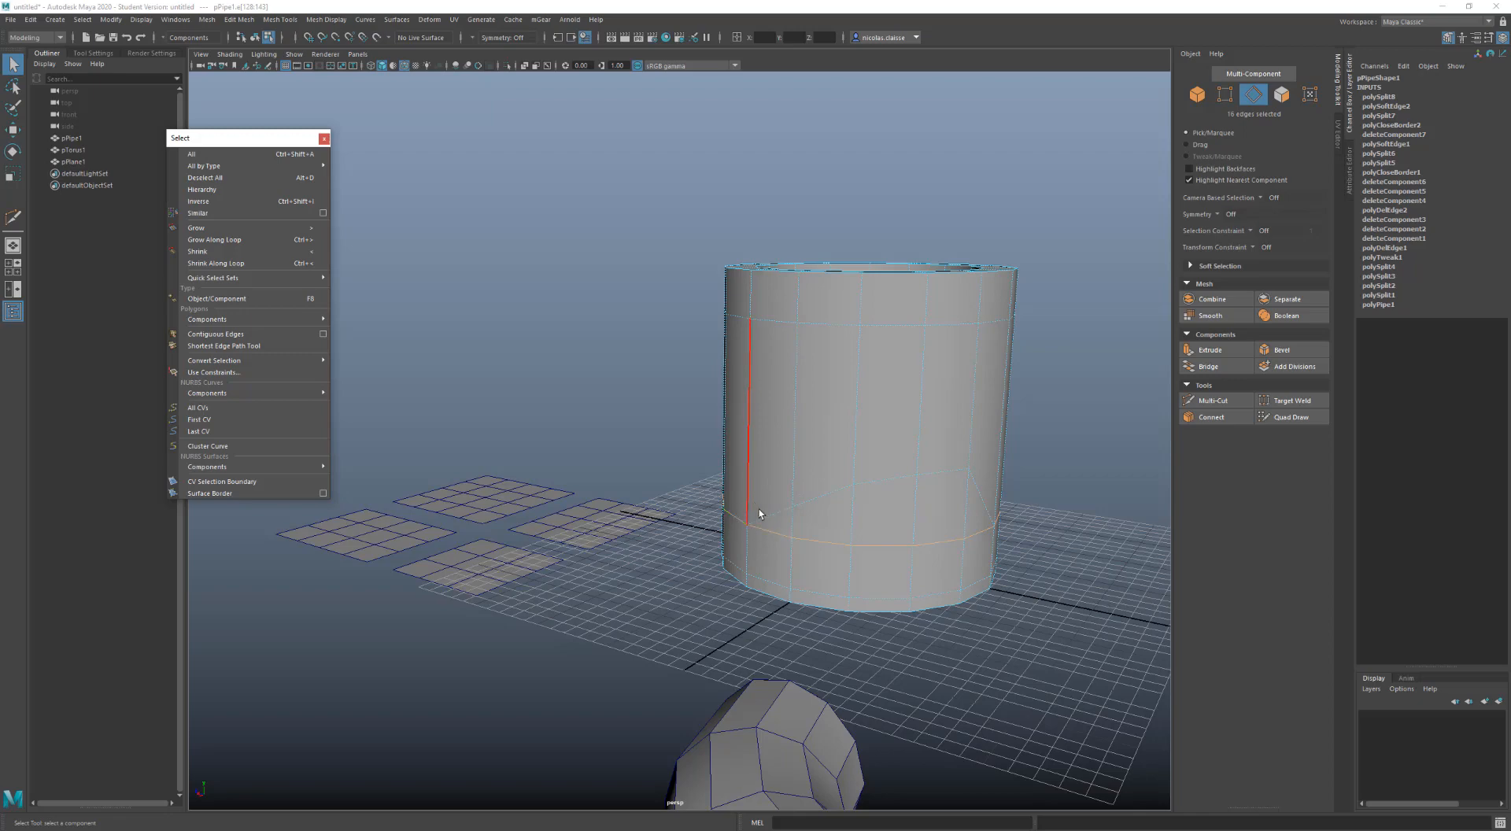
Delete two edges from the pipe's wall
left_click_drag(734, 452, 796, 446, "alt")
left_click(796, 445)
key("Delete")
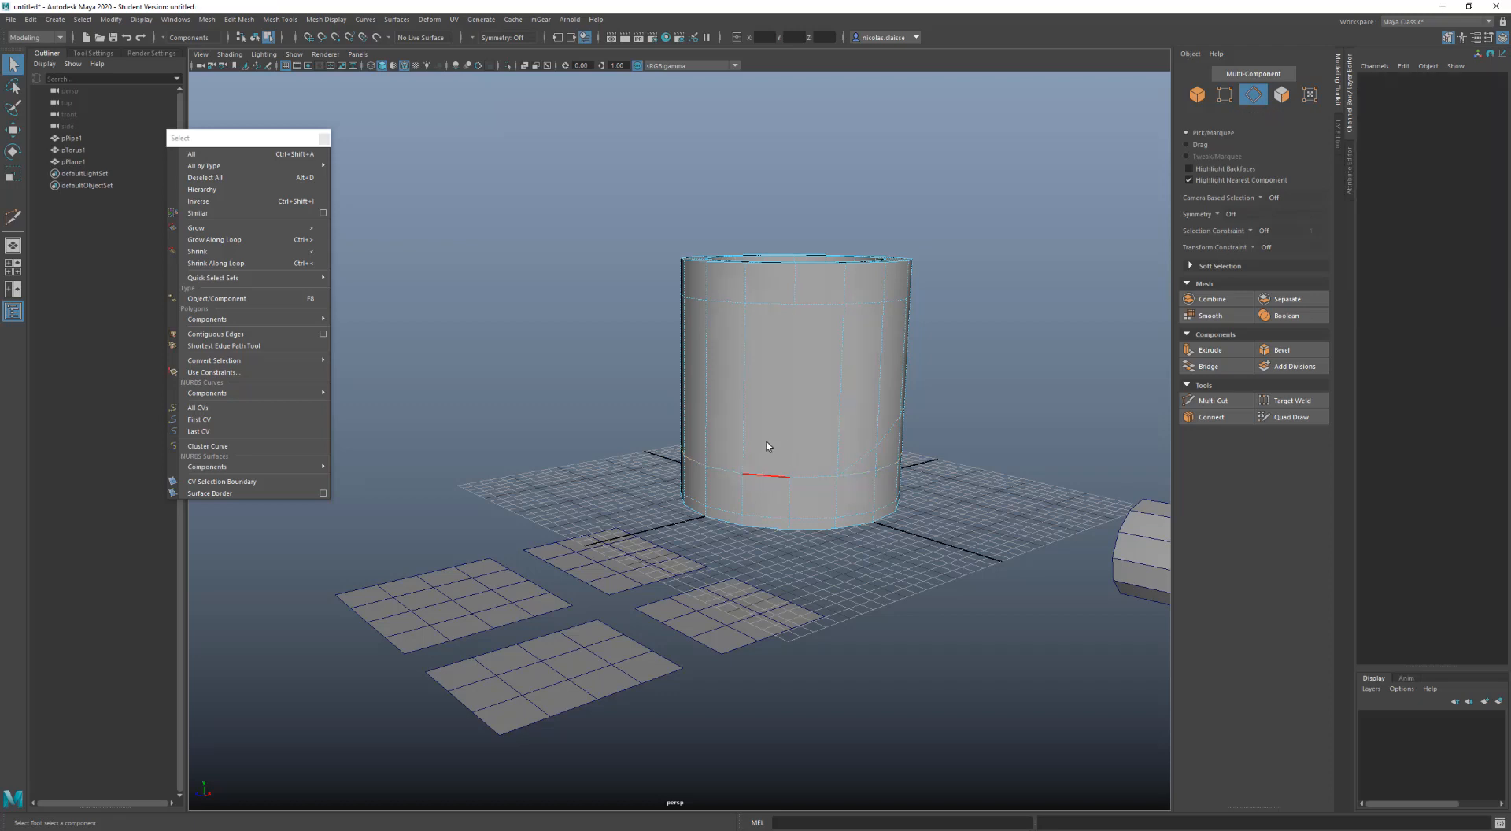
left_click(685, 407)
key("Delete")
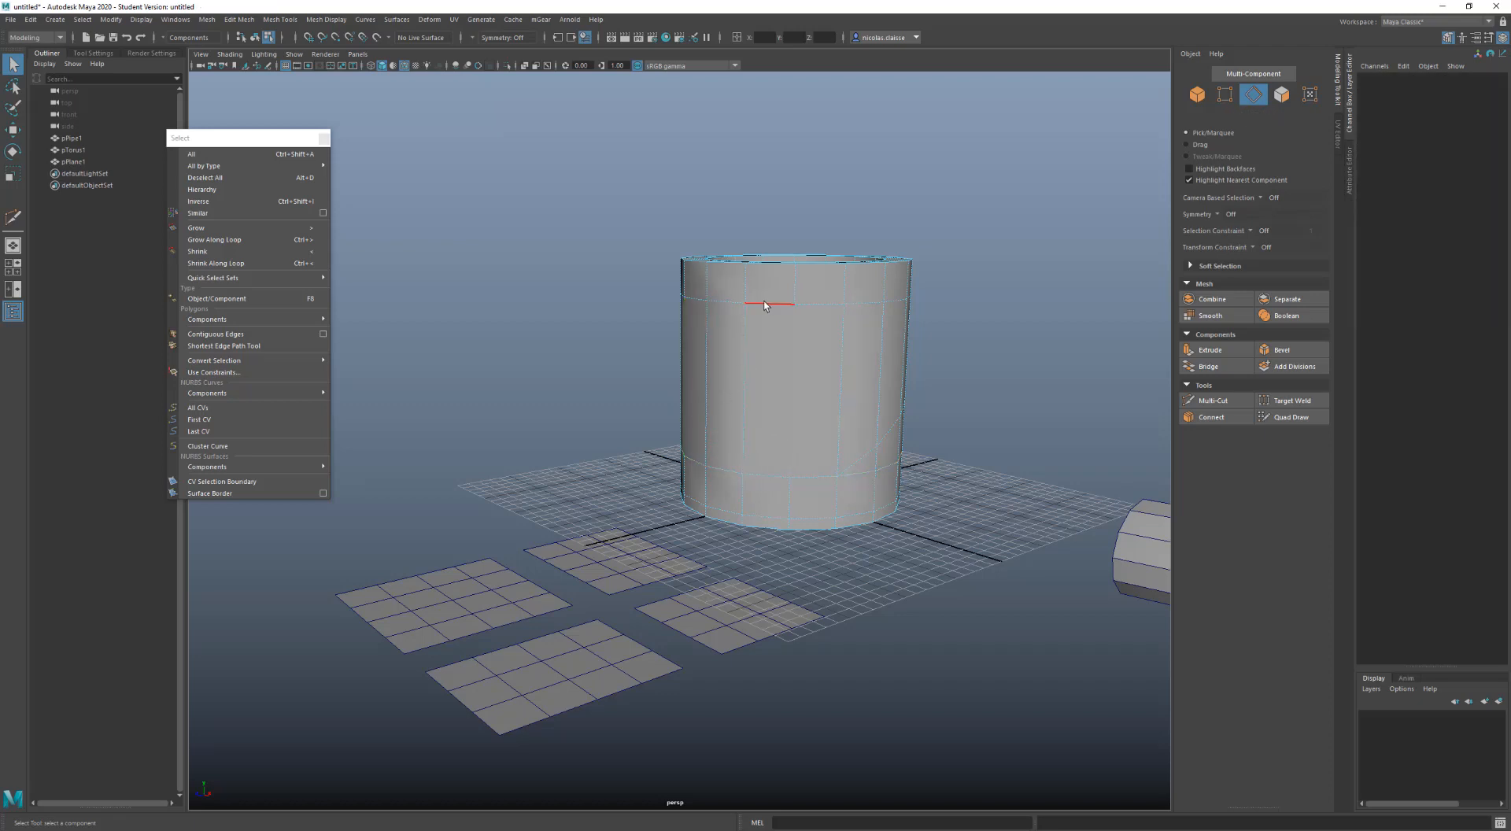
Select the edge loop below the pipe's rim, picking its segments from two sides of the wall
double_click(763, 302)
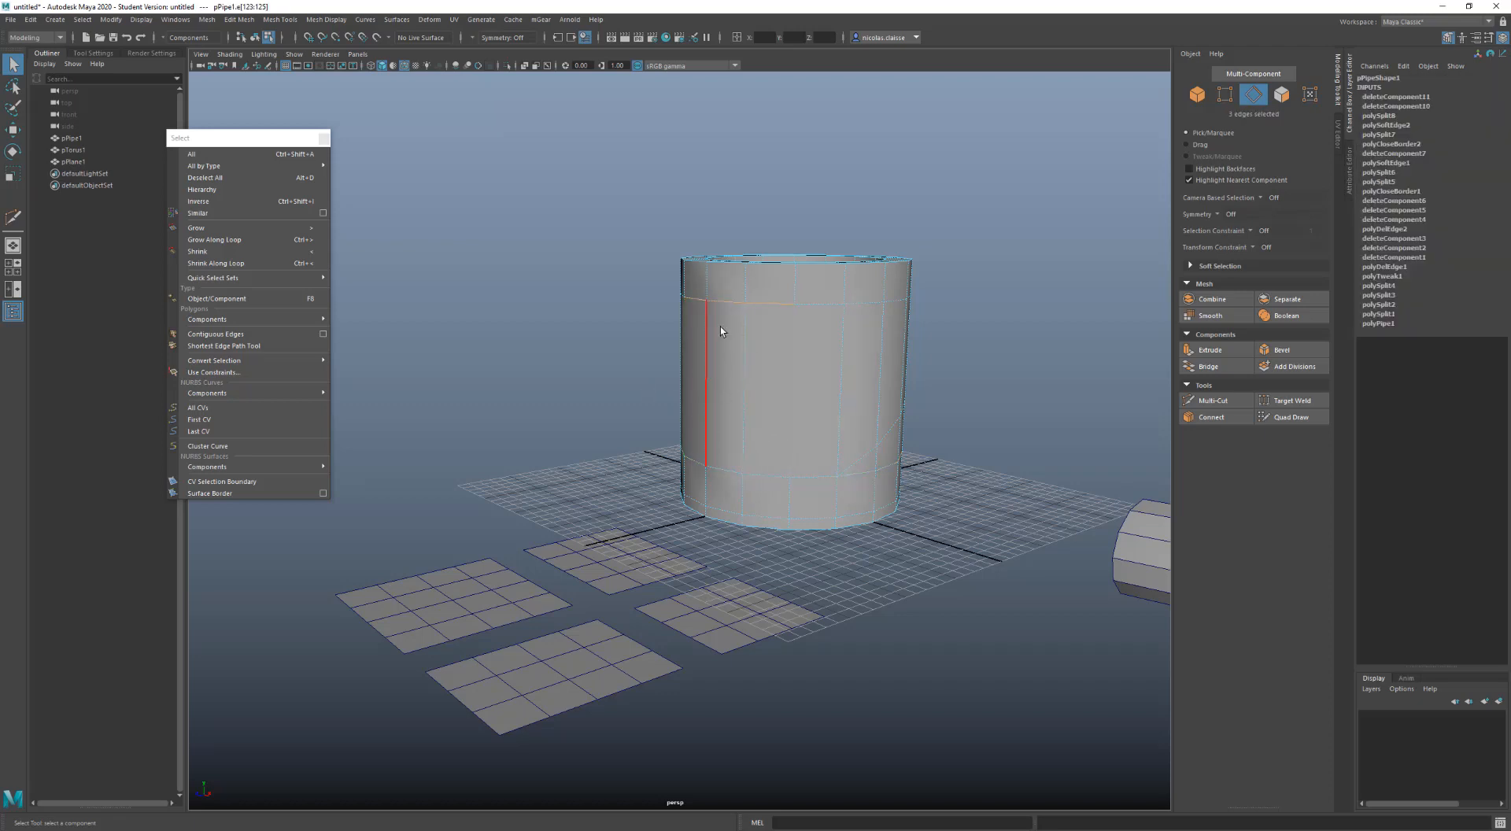
left_click_drag(822, 346, 872, 423, "alt")
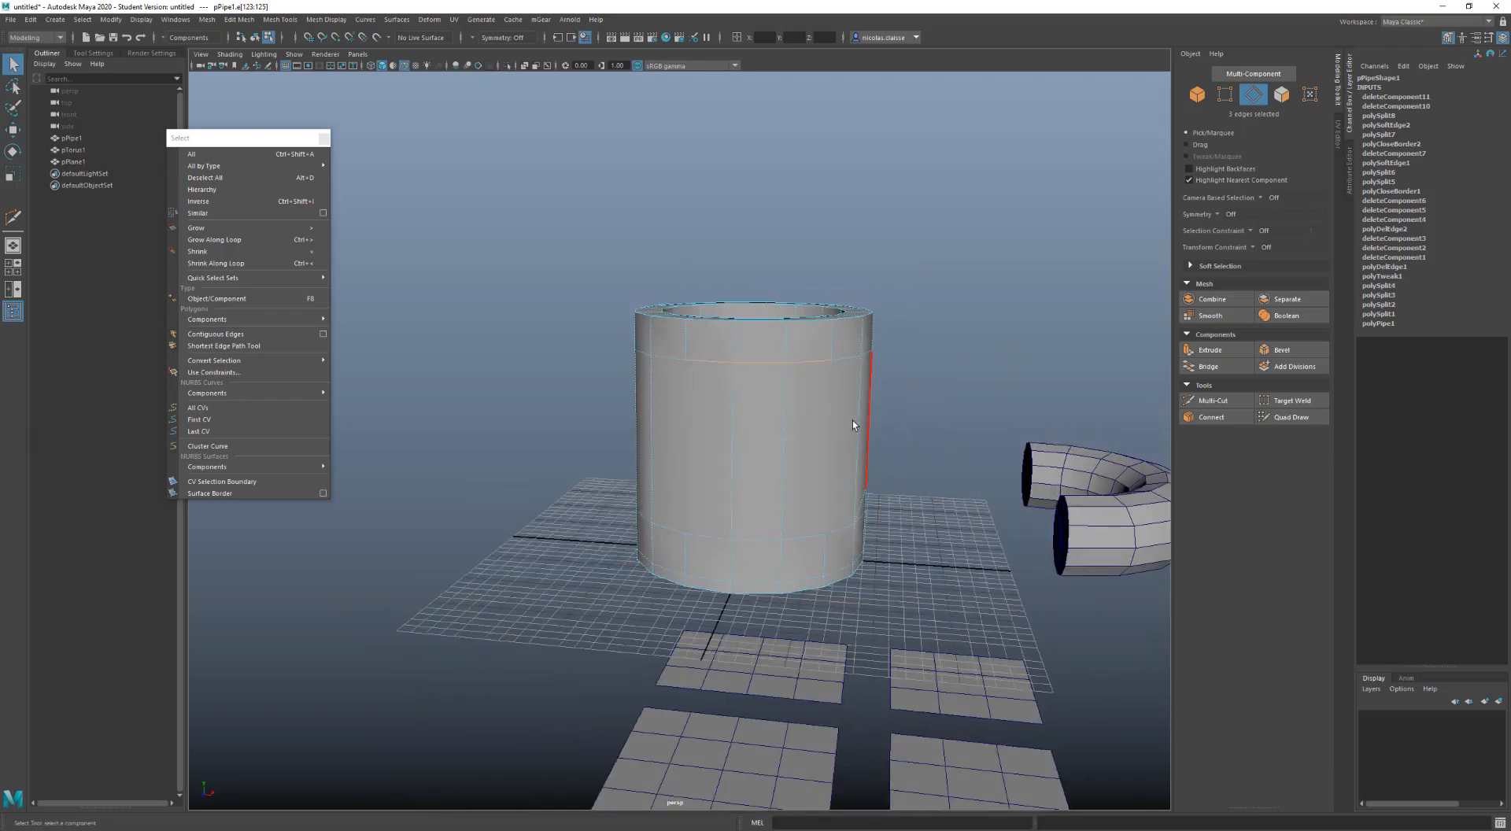
left_click_drag(779, 425, 789, 428, "alt")
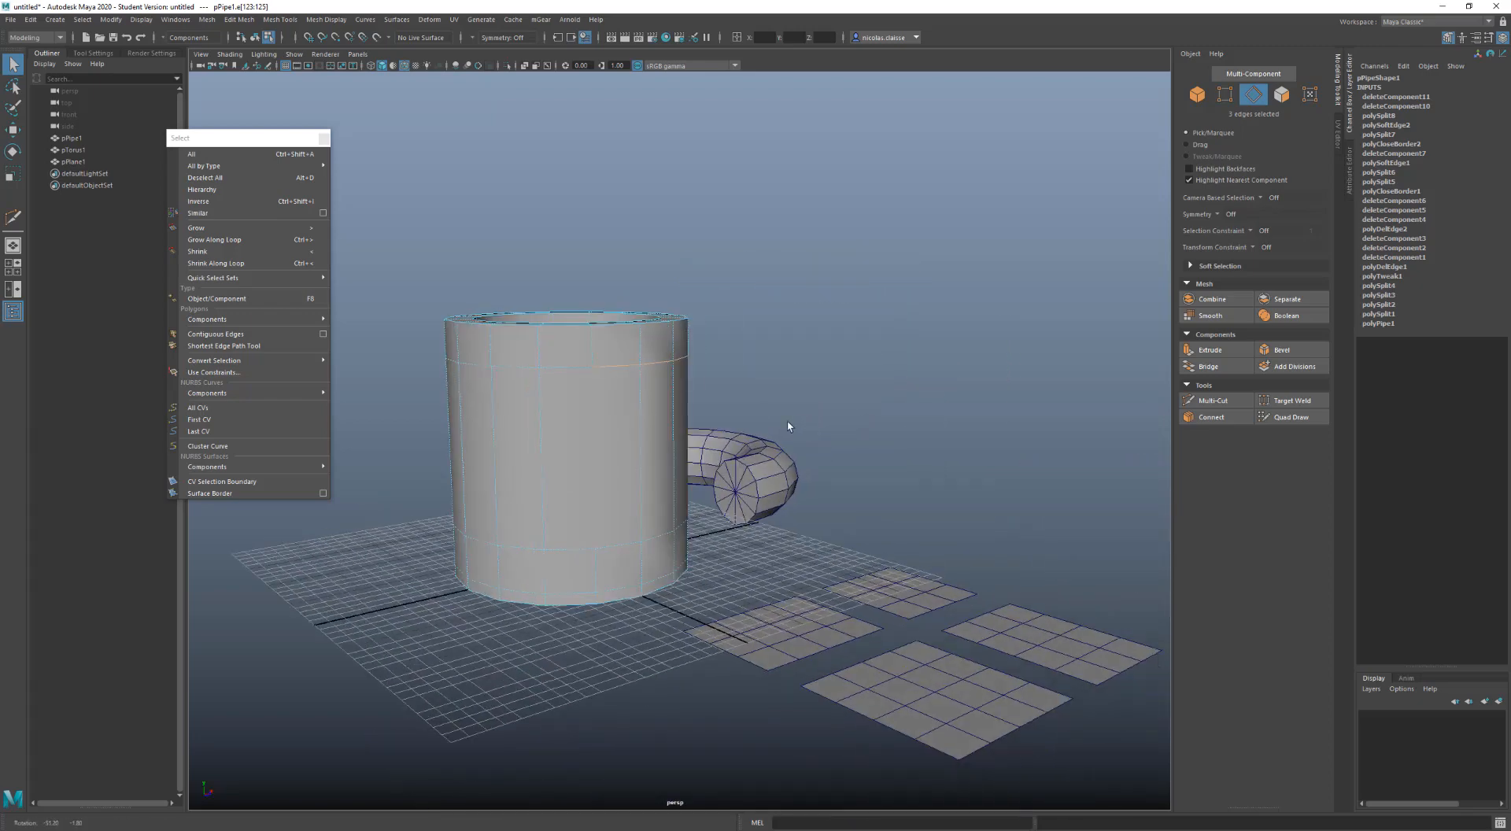
double_click(523, 372)
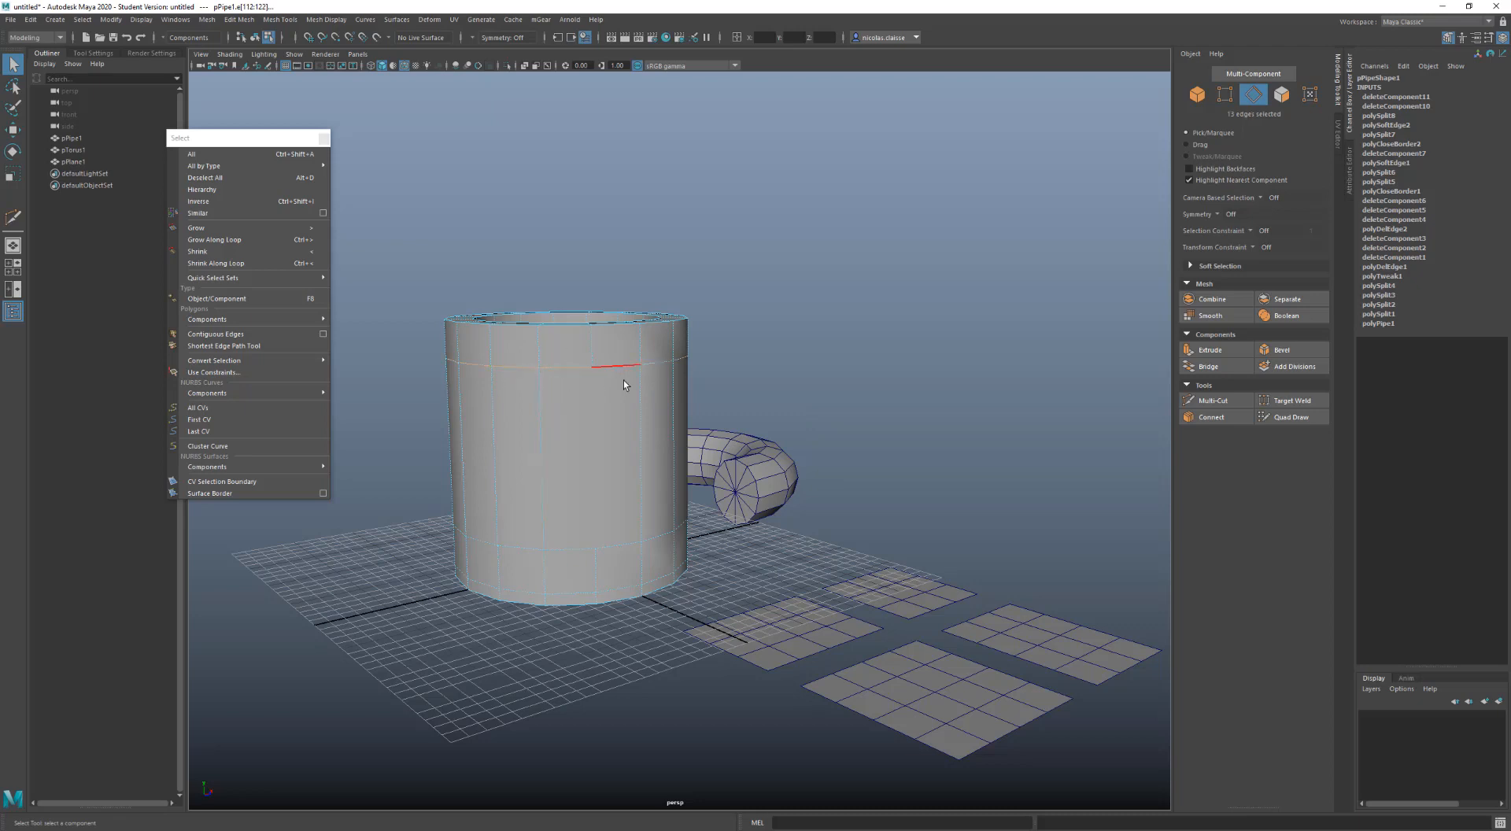
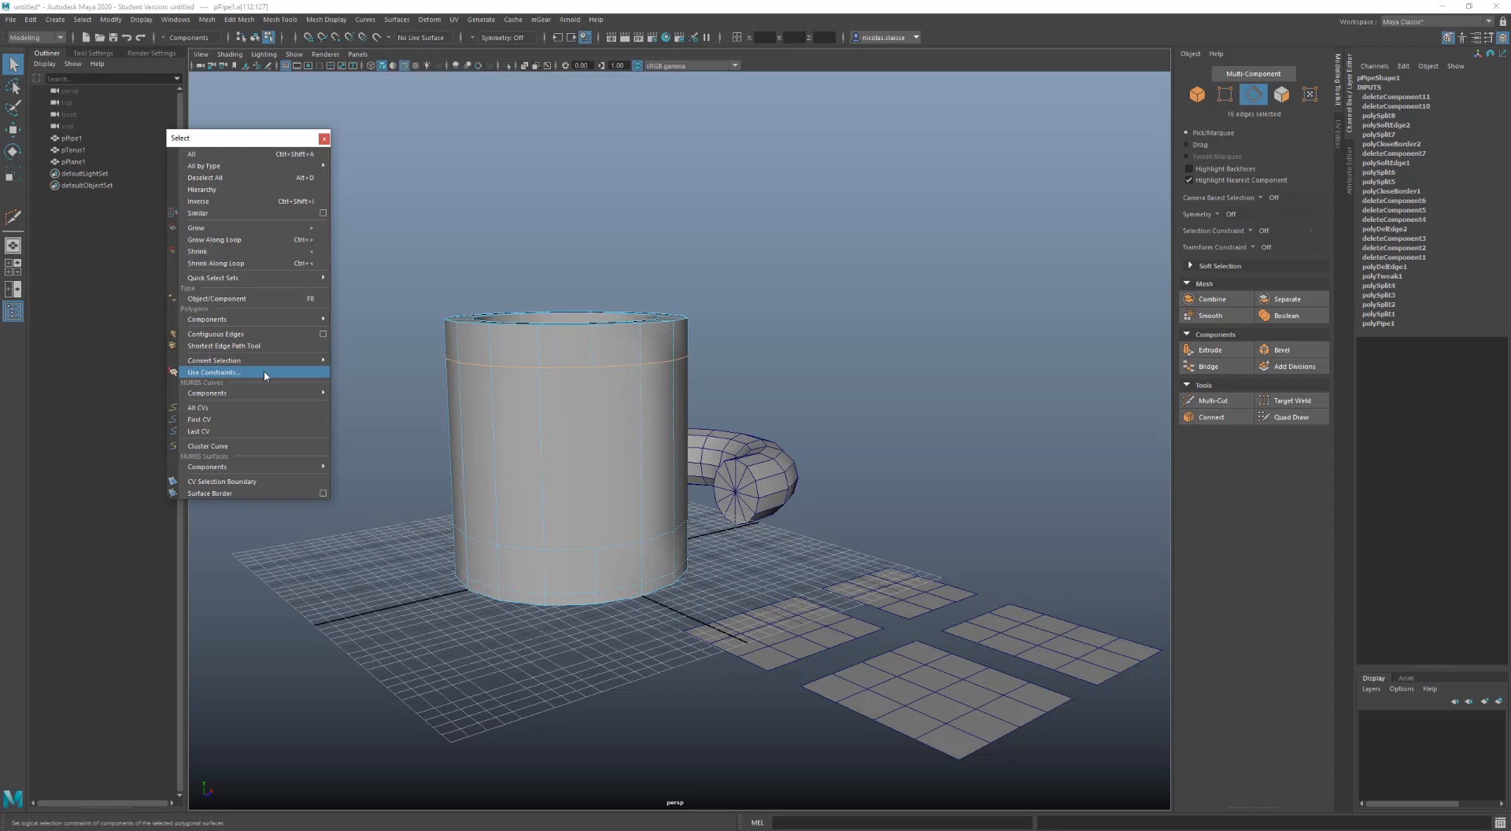
Open the polygon selection constraint options for the pipe's edges, move the window beside the model, and inspect the Geometry options
left_click(265, 375)
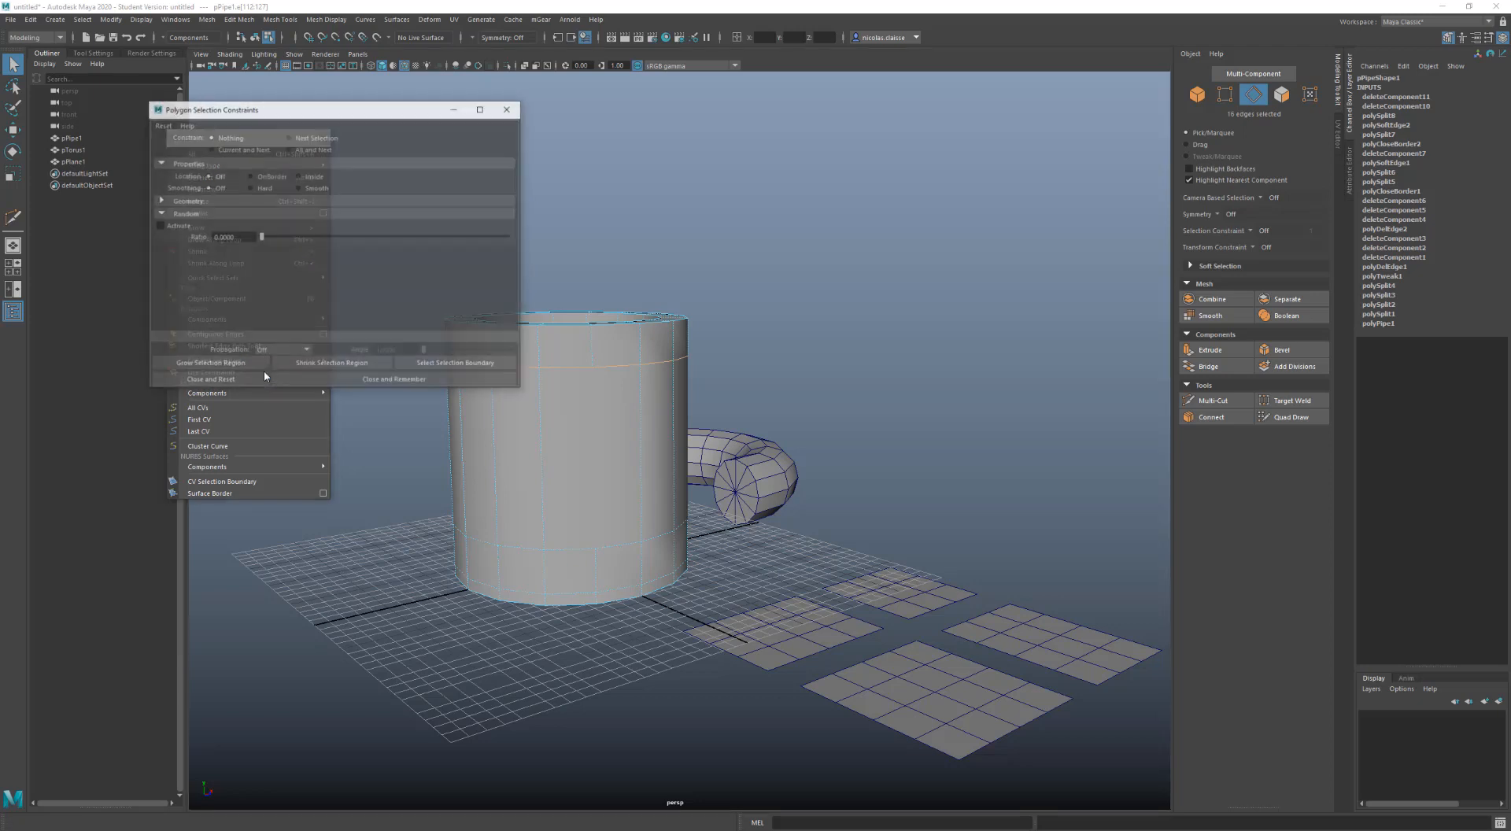
left_click(508, 113)
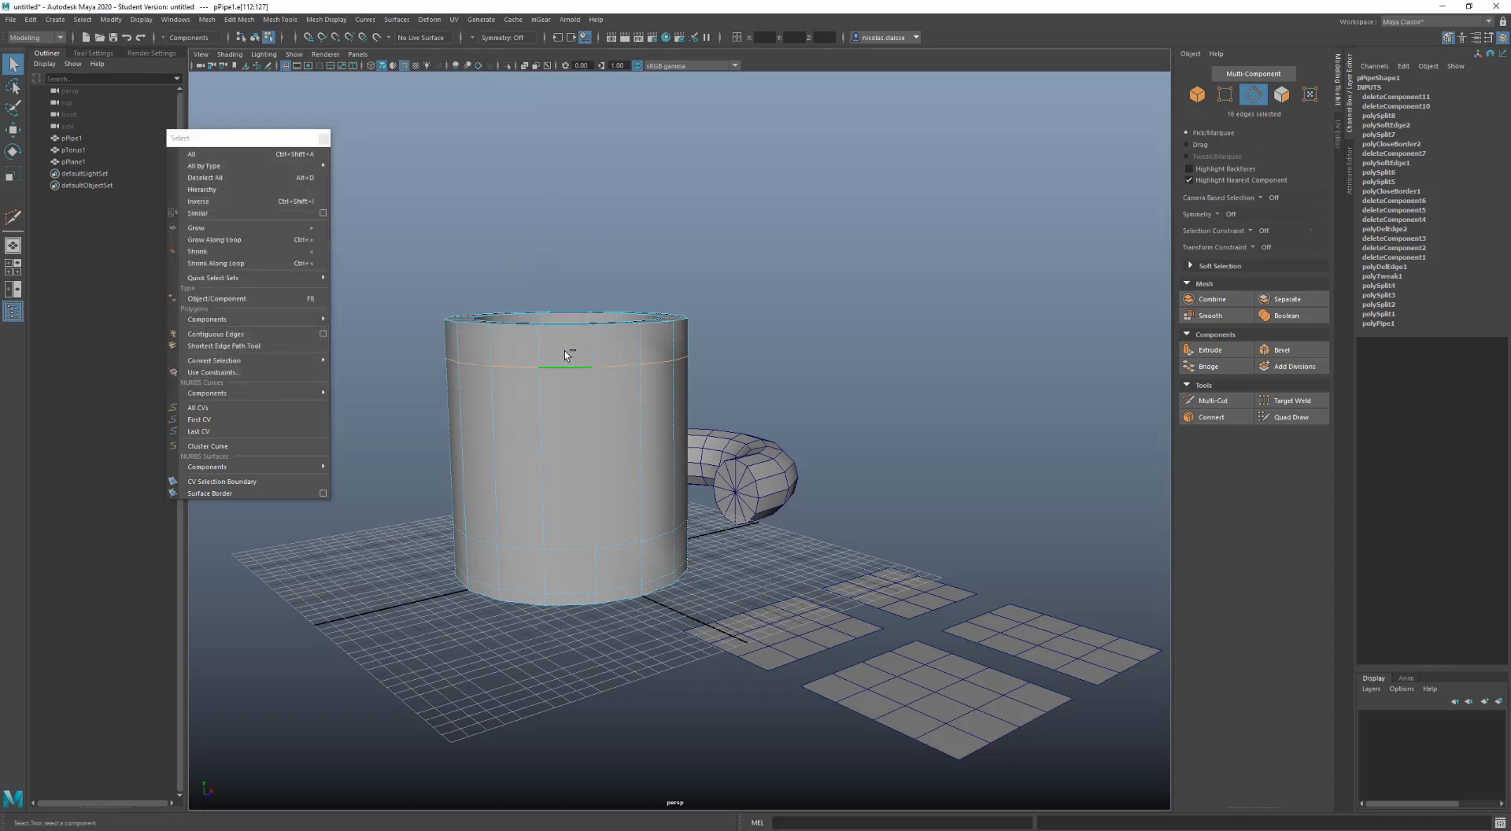
right_click_drag(619, 443, 625, 580, "shift")
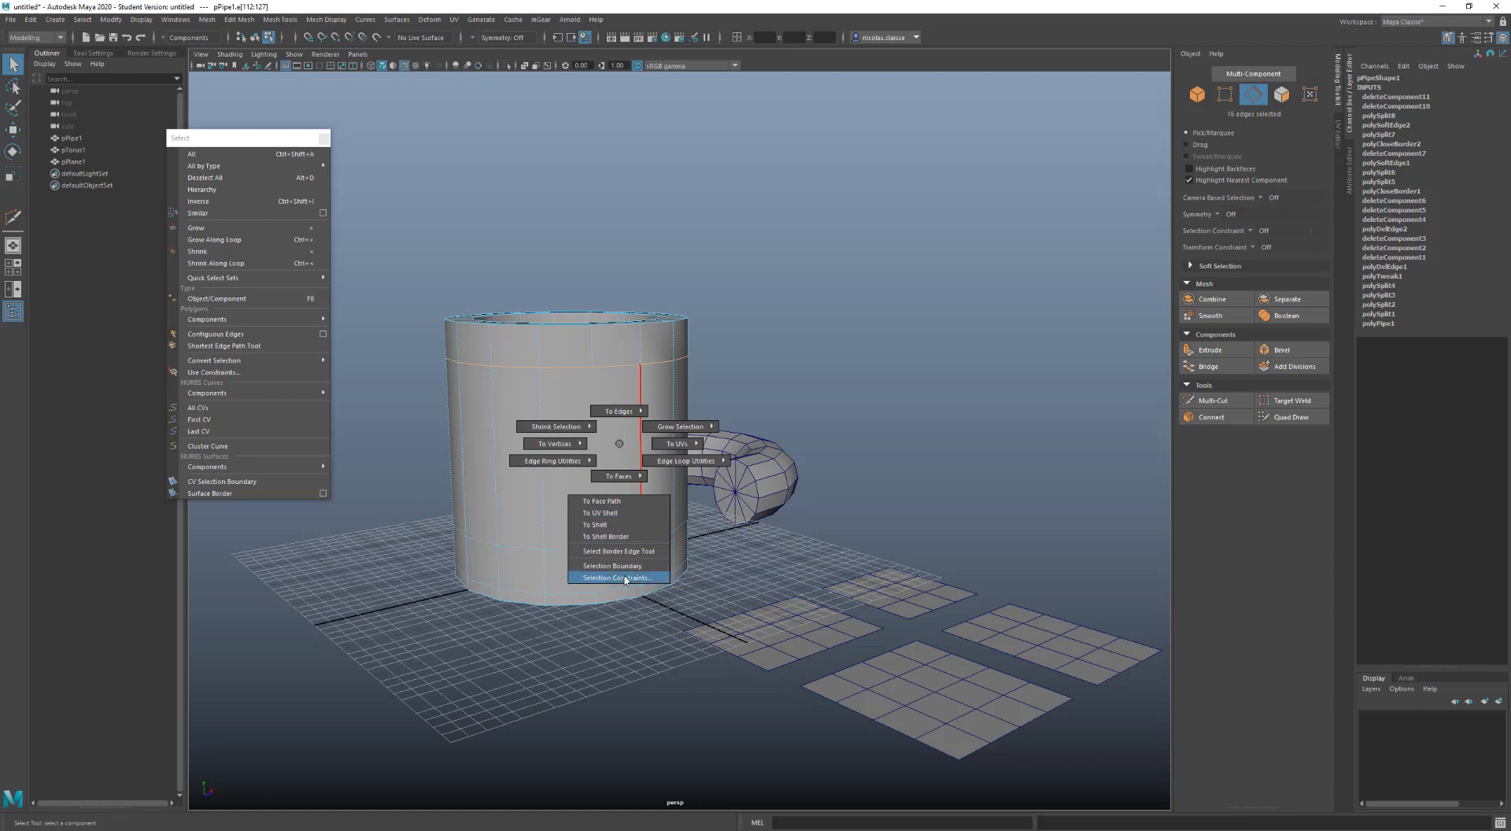
right_click_drag(626, 580, 626, 579, "shift")
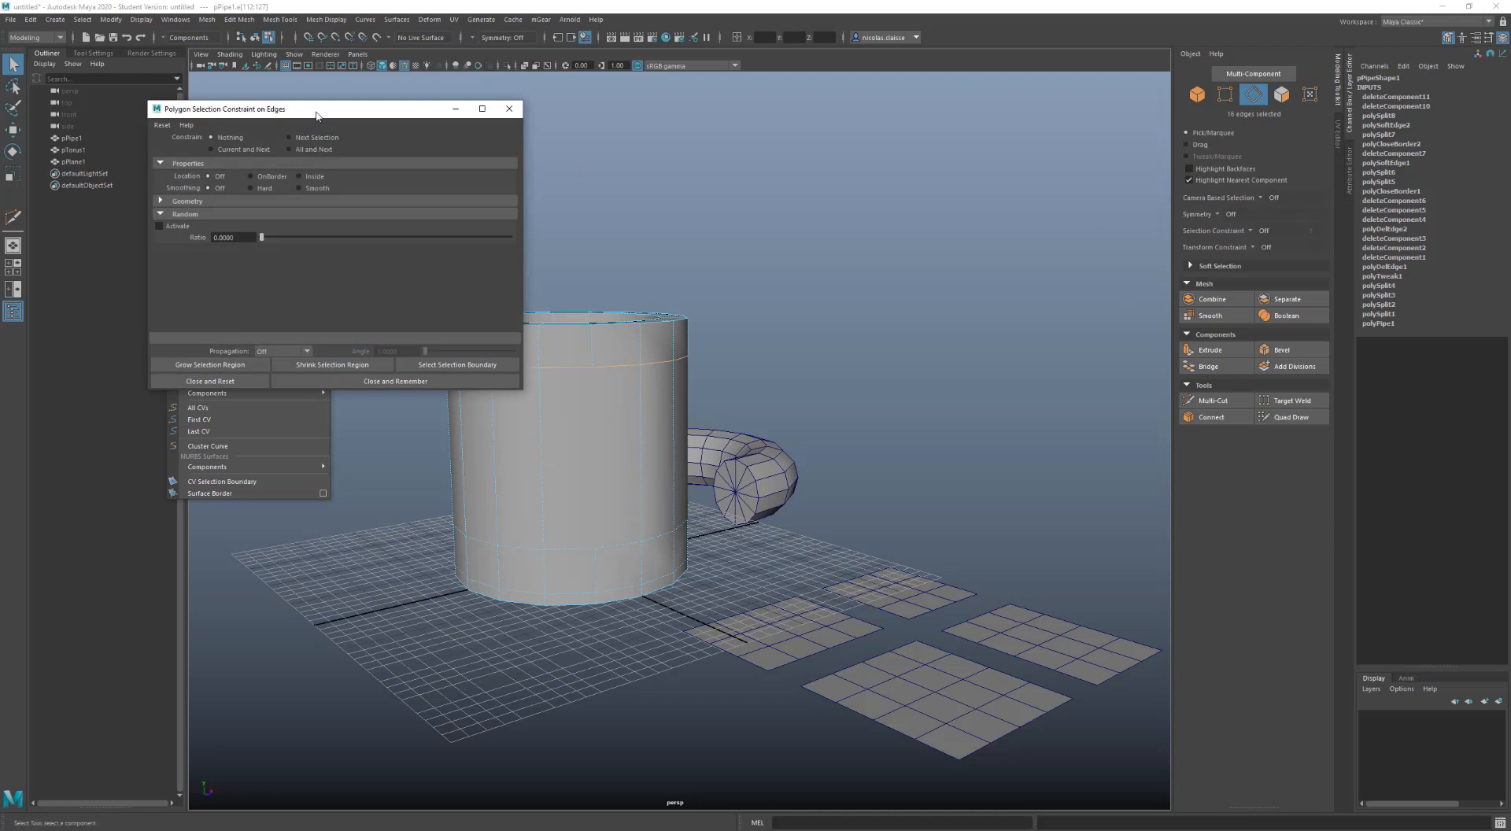
left_click_drag(317, 116, 195, 104)
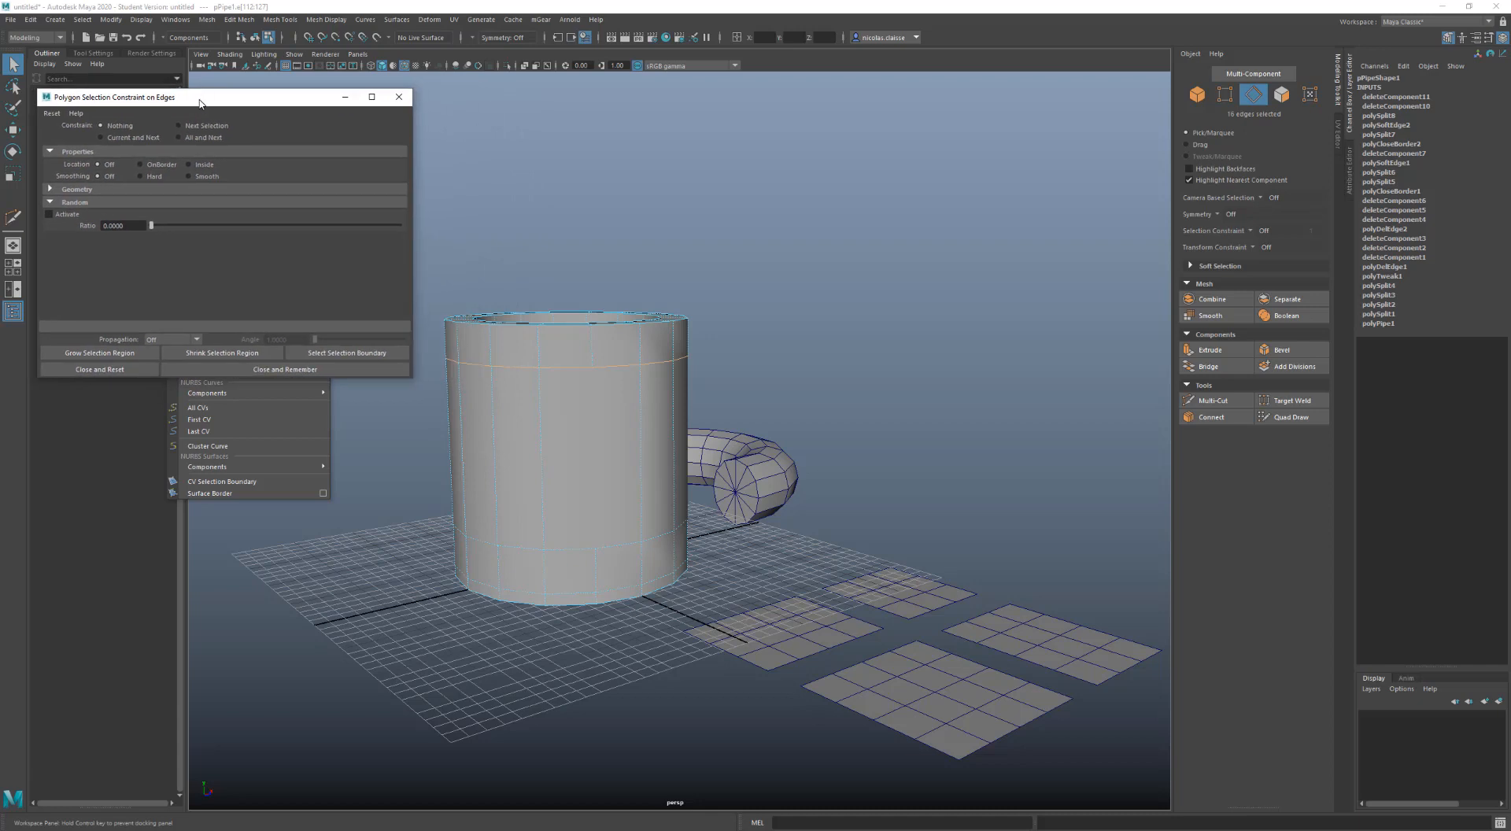
left_click(180, 190)
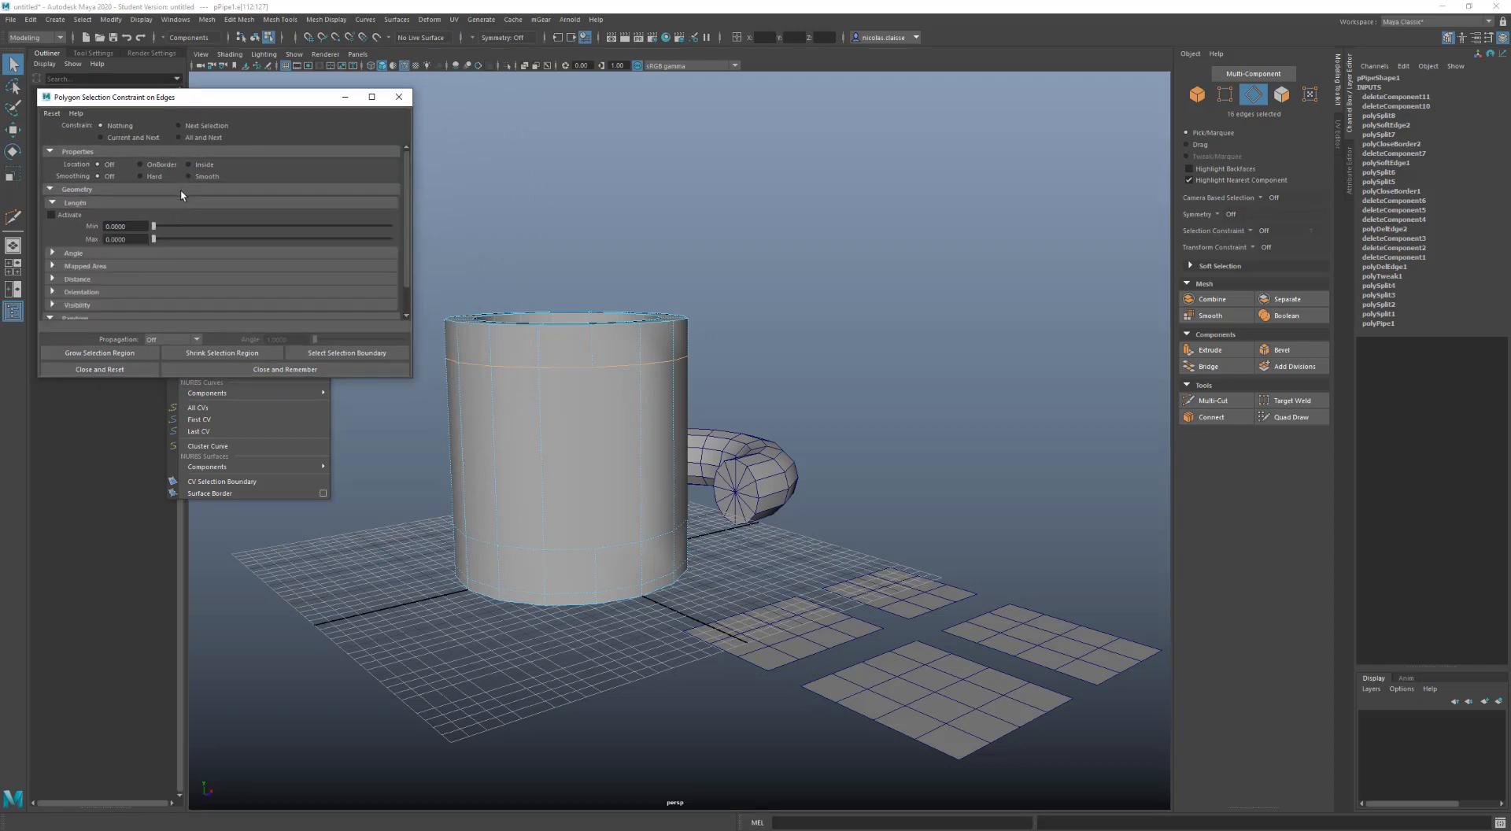
left_click(181, 191)
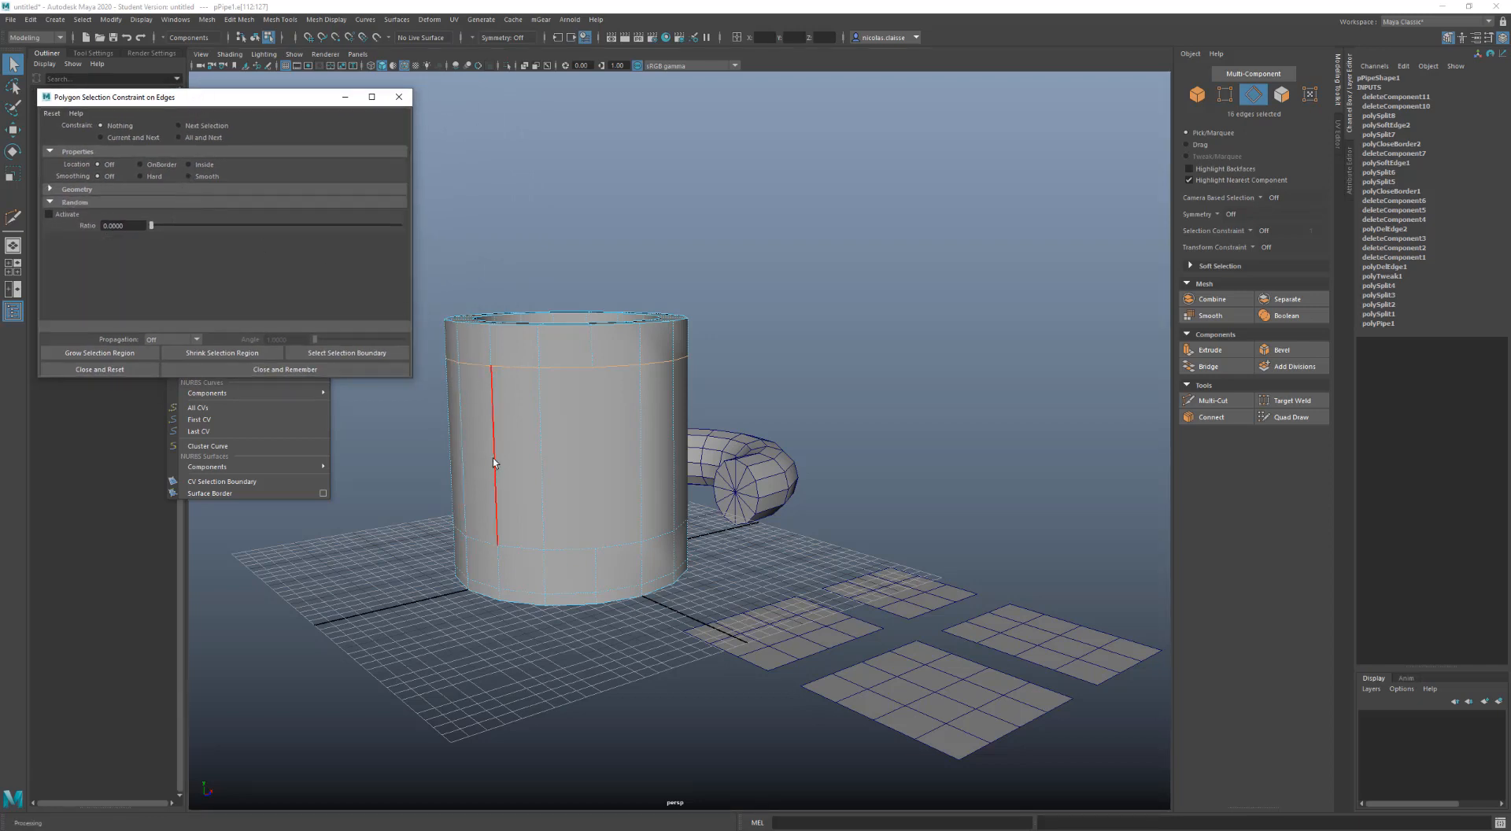
Switch the pipe to object mode and back to edge mode to compare the constraint options
right_click_drag(493, 459, 775, 100)
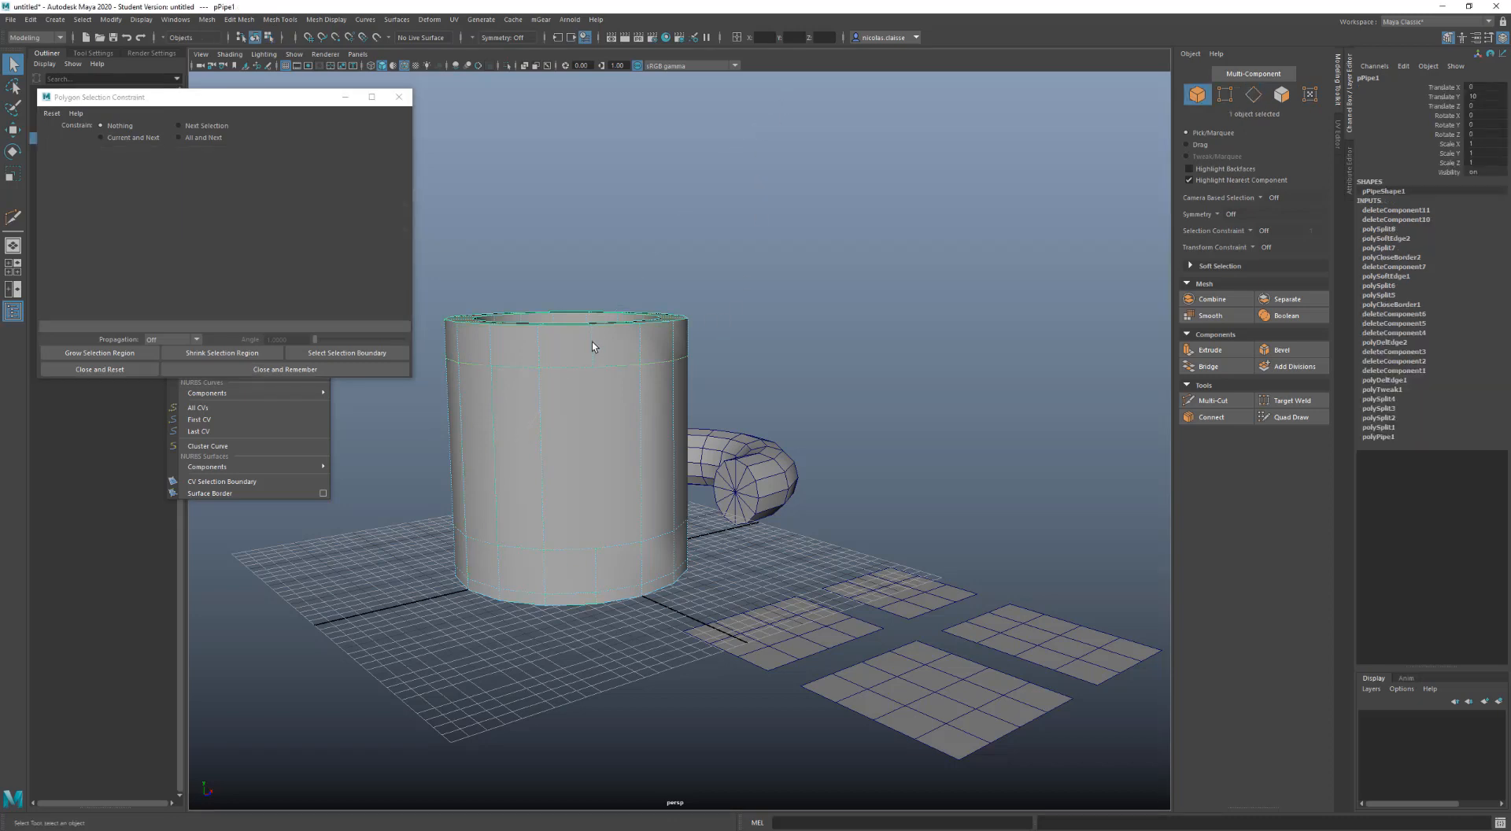
right_click_drag(590, 349, 588, 288)
double_click(590, 373)
mouse_move(608, 351)
right_mouse_down()
mouse_move(549, 352)
mouse_move(589, 358)
mouse_move(591, 327)
right_mouse_up()
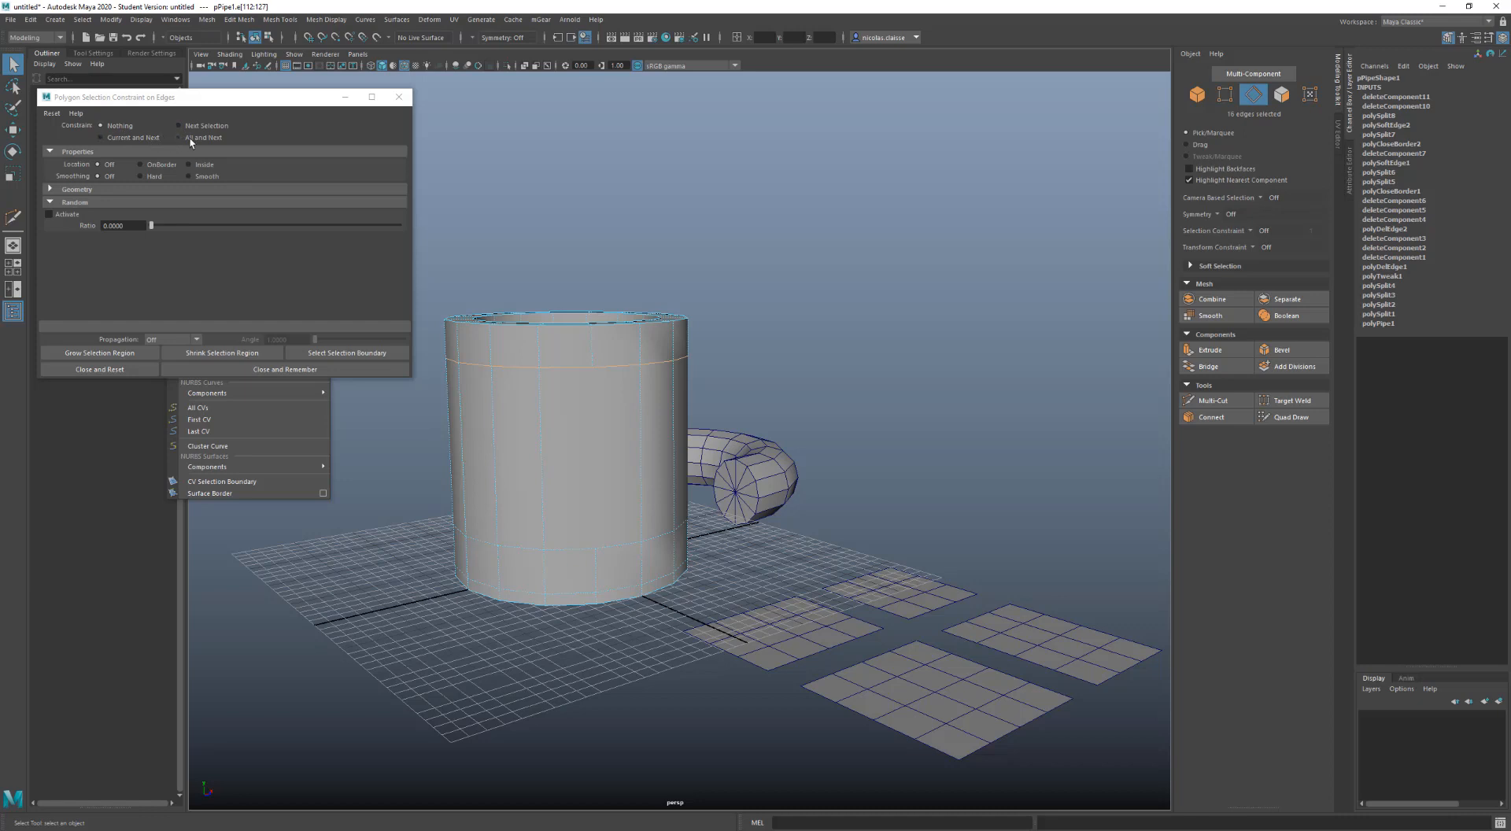
Constrain the selection to Current and Next and select all of the pipe's edges
left_click(130, 140)
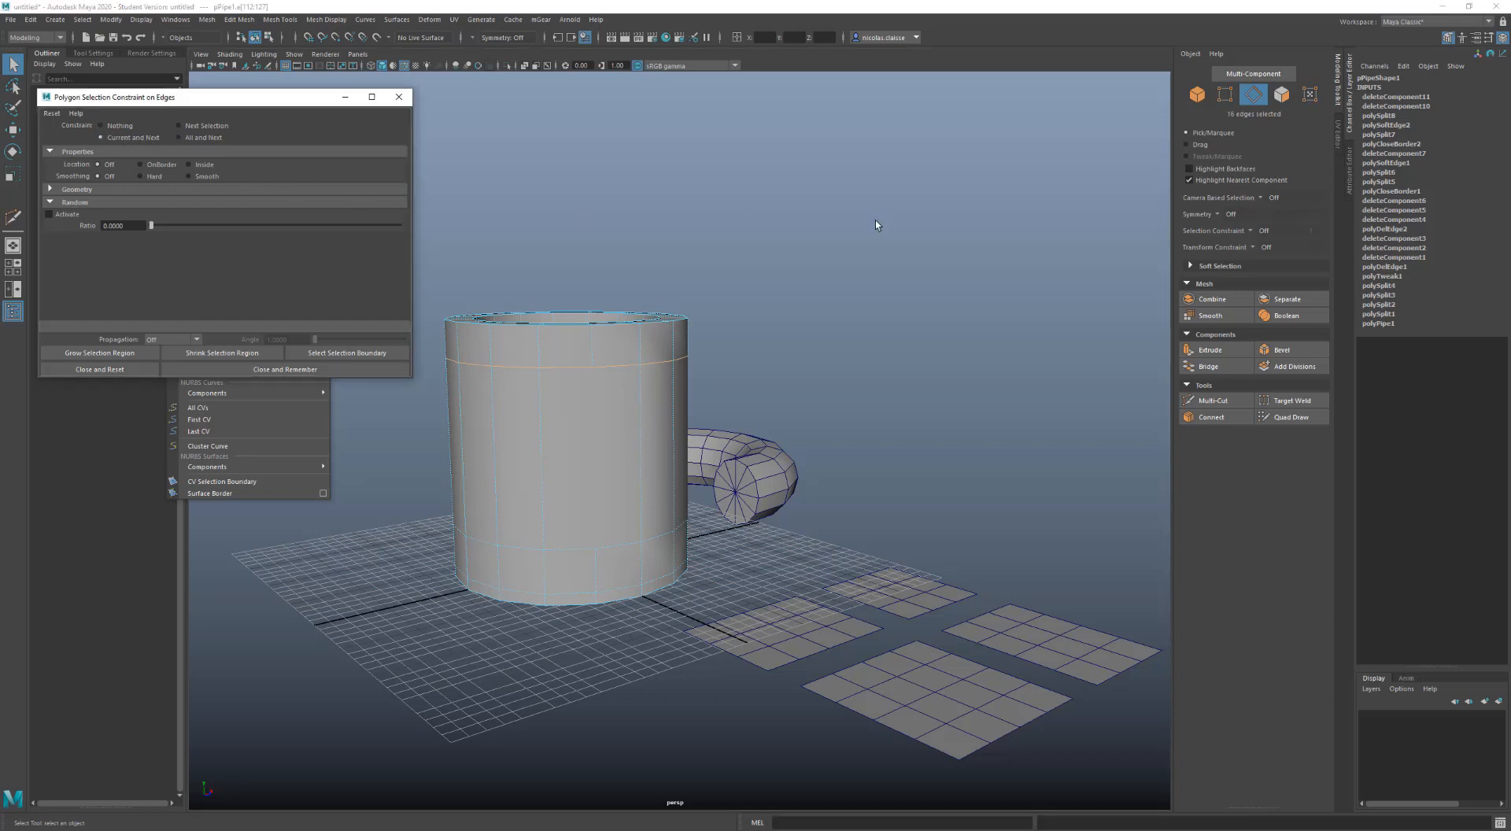
left_click_drag(818, 231, 330, 638)
left_click_drag(885, 194, 210, 791)
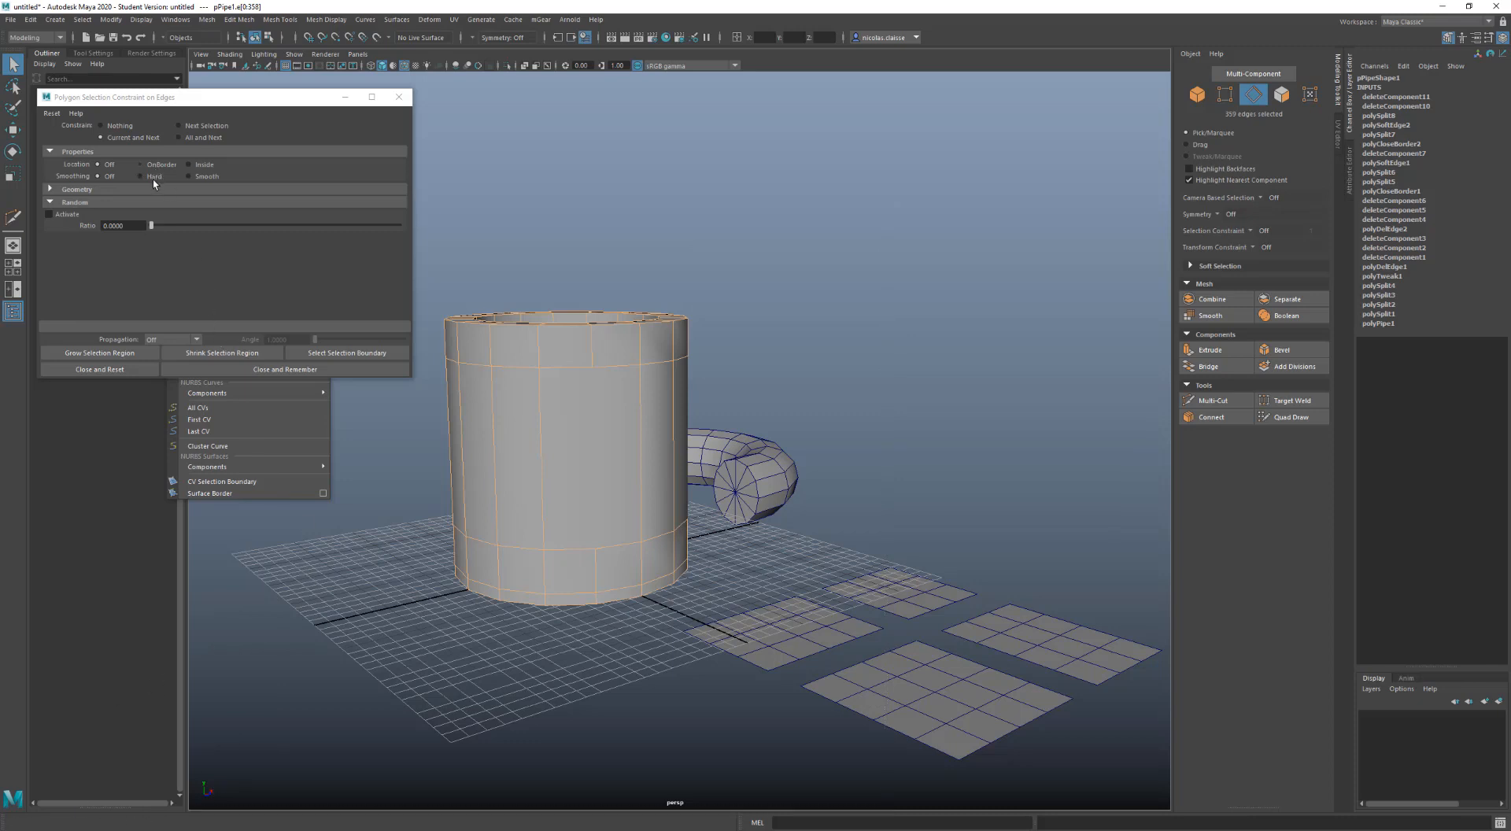
Activate the Random constraint with a ratio of 0.1527 and select a random set of the pipe's edges
left_click(66, 217)
left_click(189, 226)
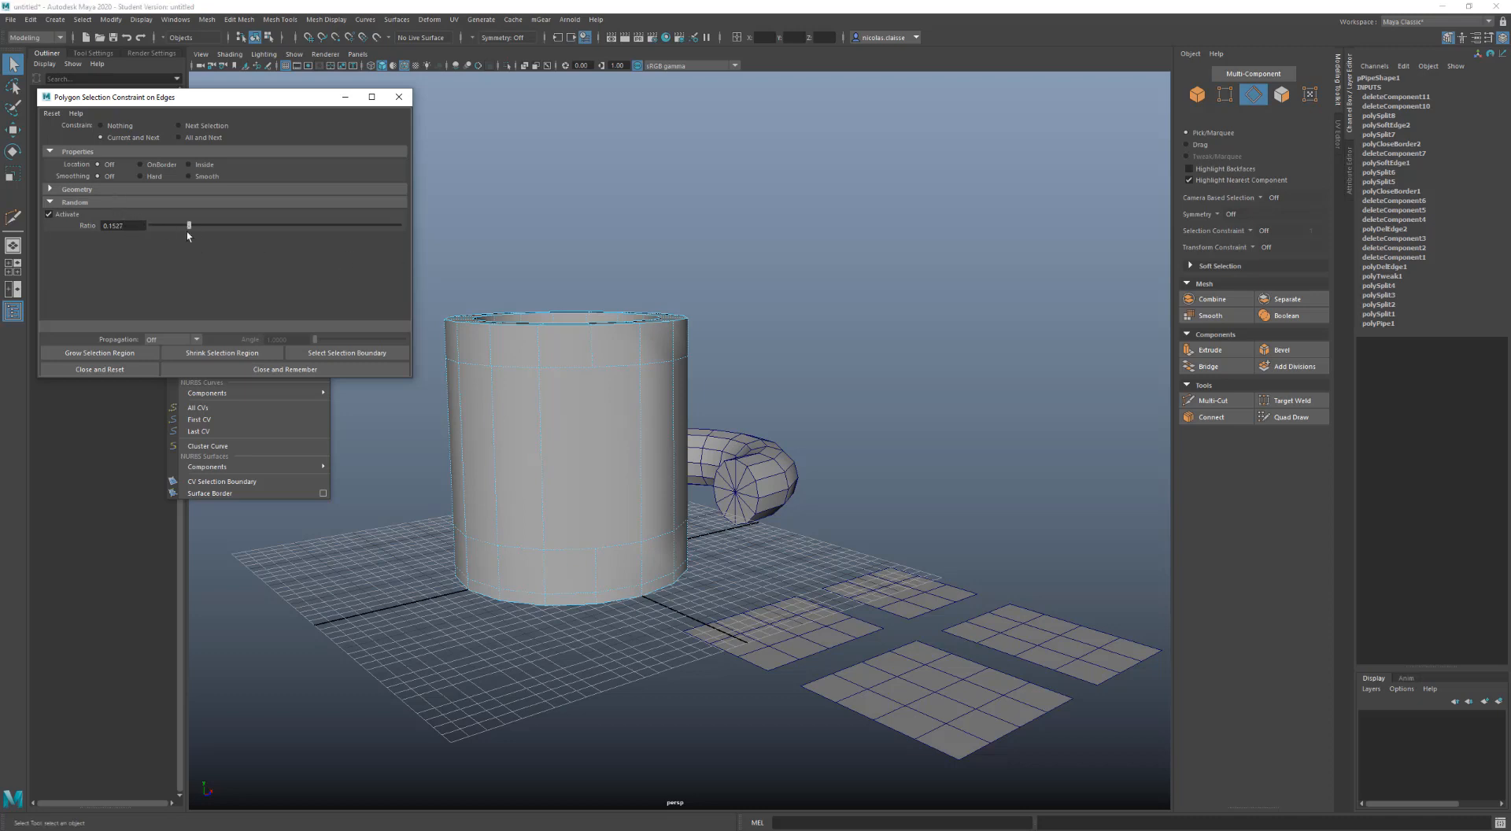
left_click_drag(787, 230, 263, 716)
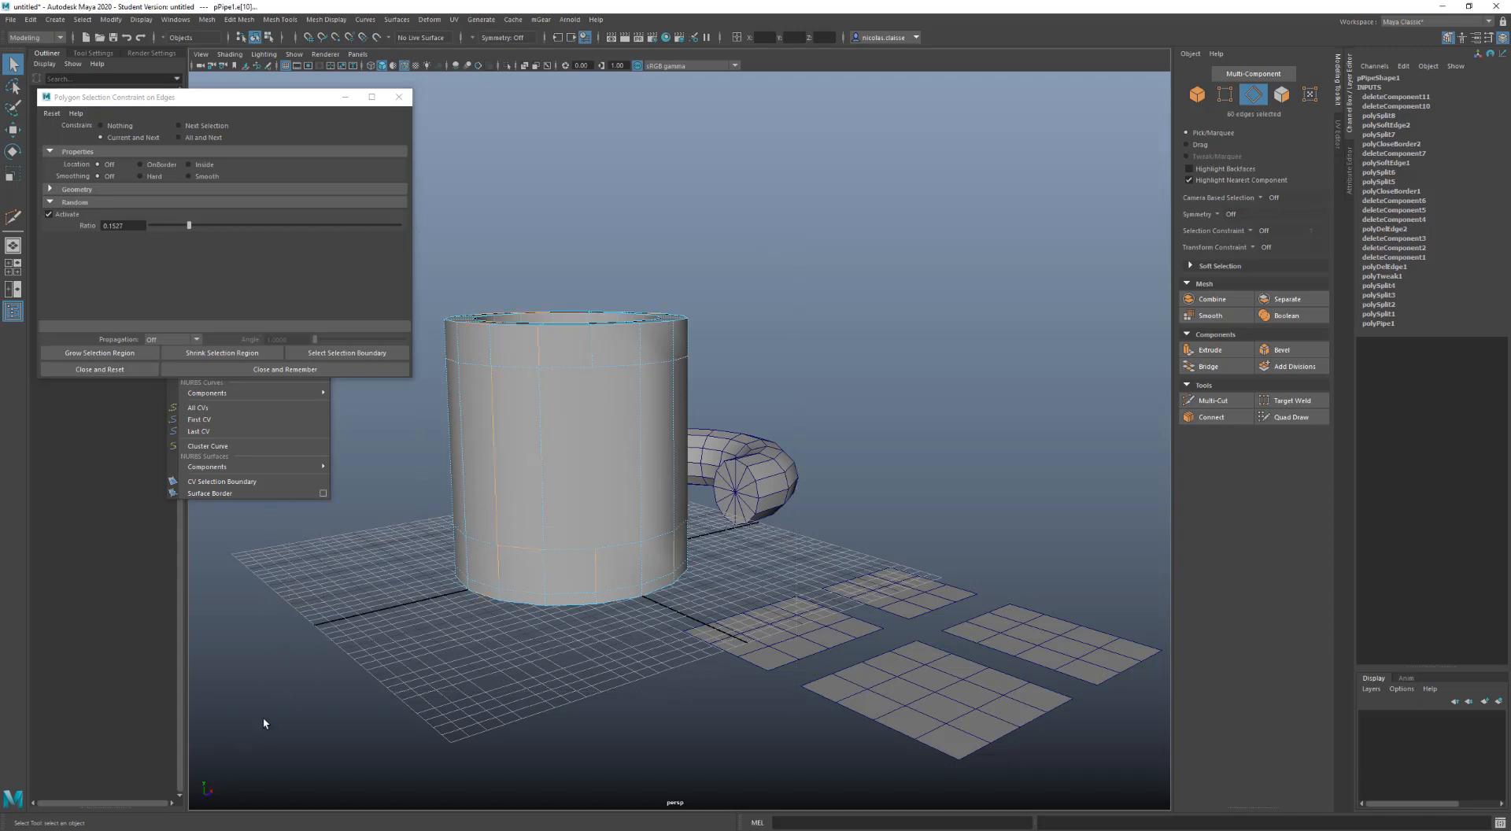
Change the pipe to vertex mode and repeatedly select random vertices across the whole pipe with the same ratio
right_click_drag(554, 371, 504, 360)
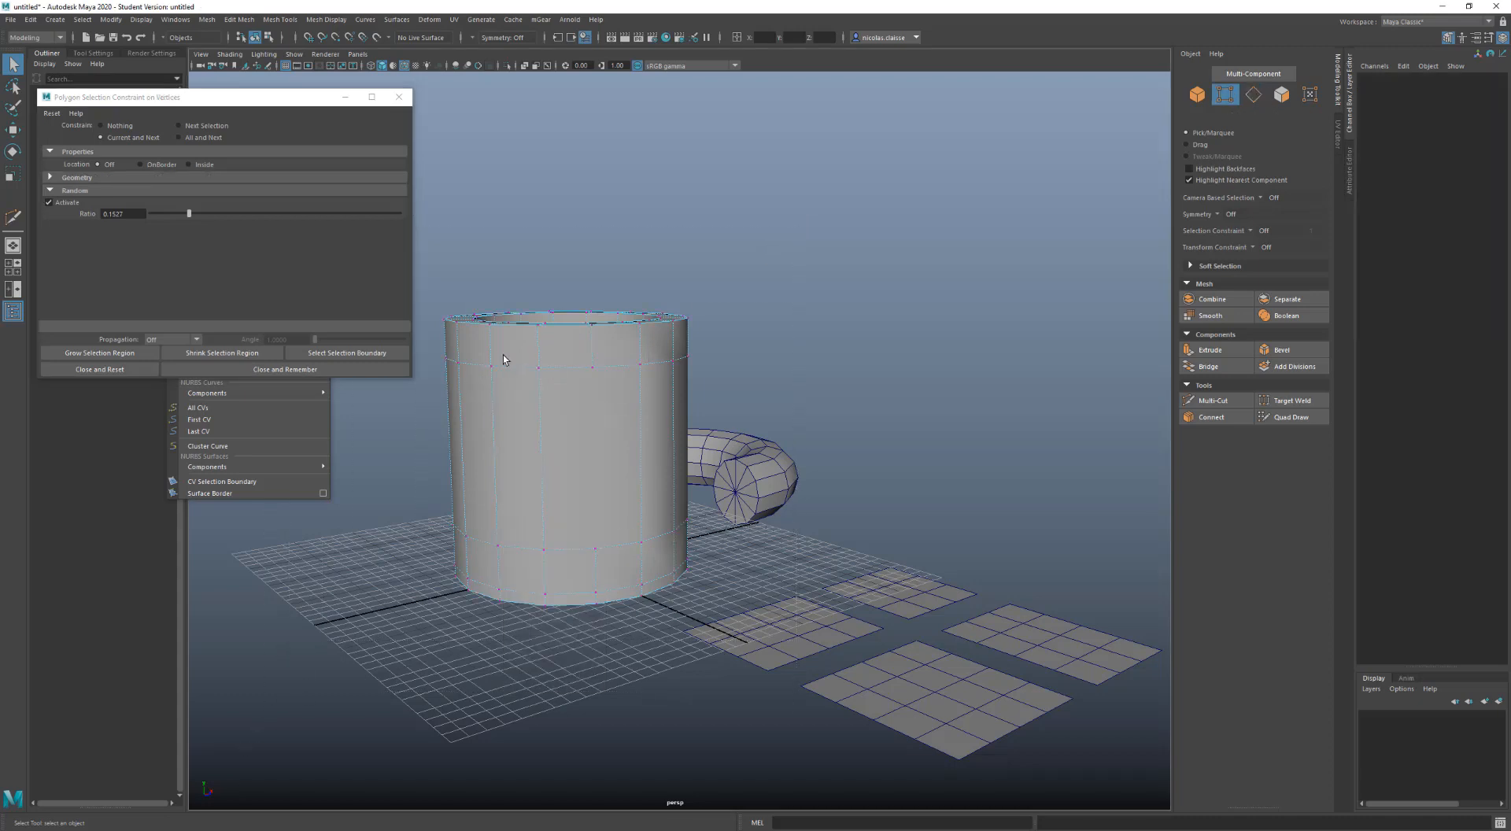
left_click_drag(798, 229, 302, 761)
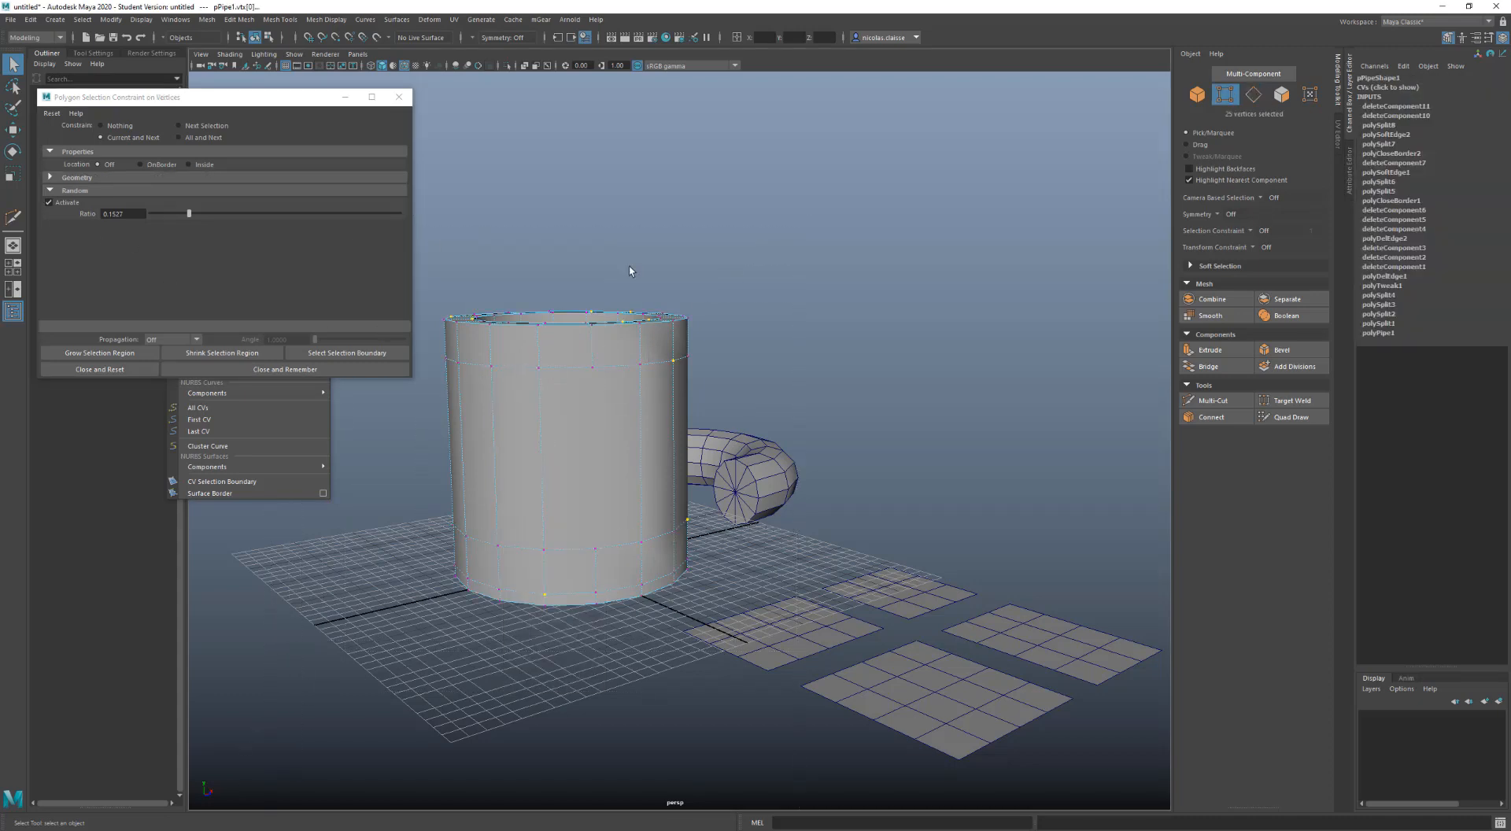
left_click_drag(774, 226, 197, 693)
left_click_drag(755, 222, 213, 699)
left_click_drag(581, 382, 568, 414, "alt")
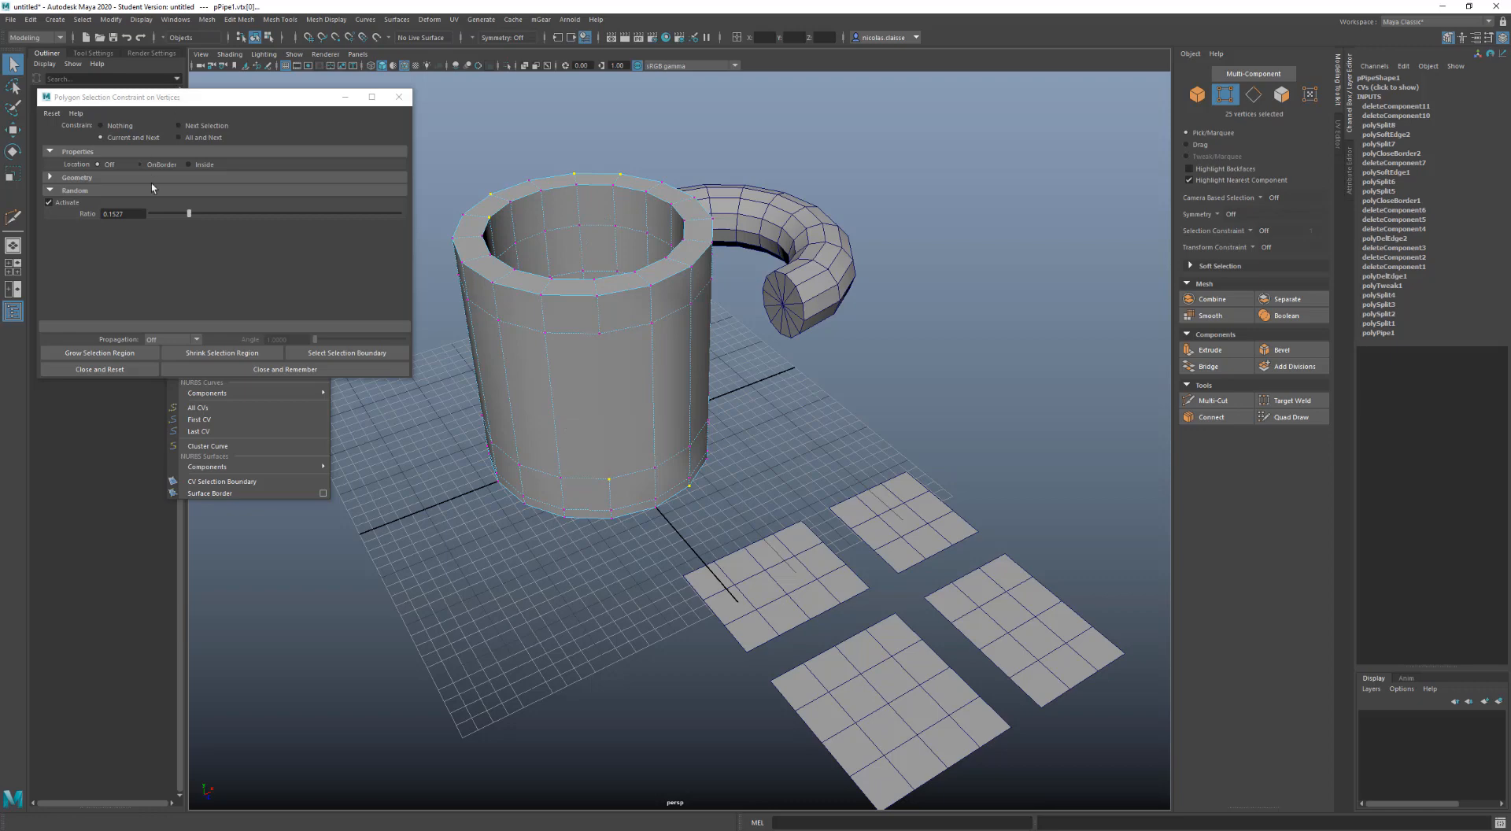
Raise the random ratio to 0.5274, select random vertices over the whole pipe, and close the floating Select menu
left_click(281, 212)
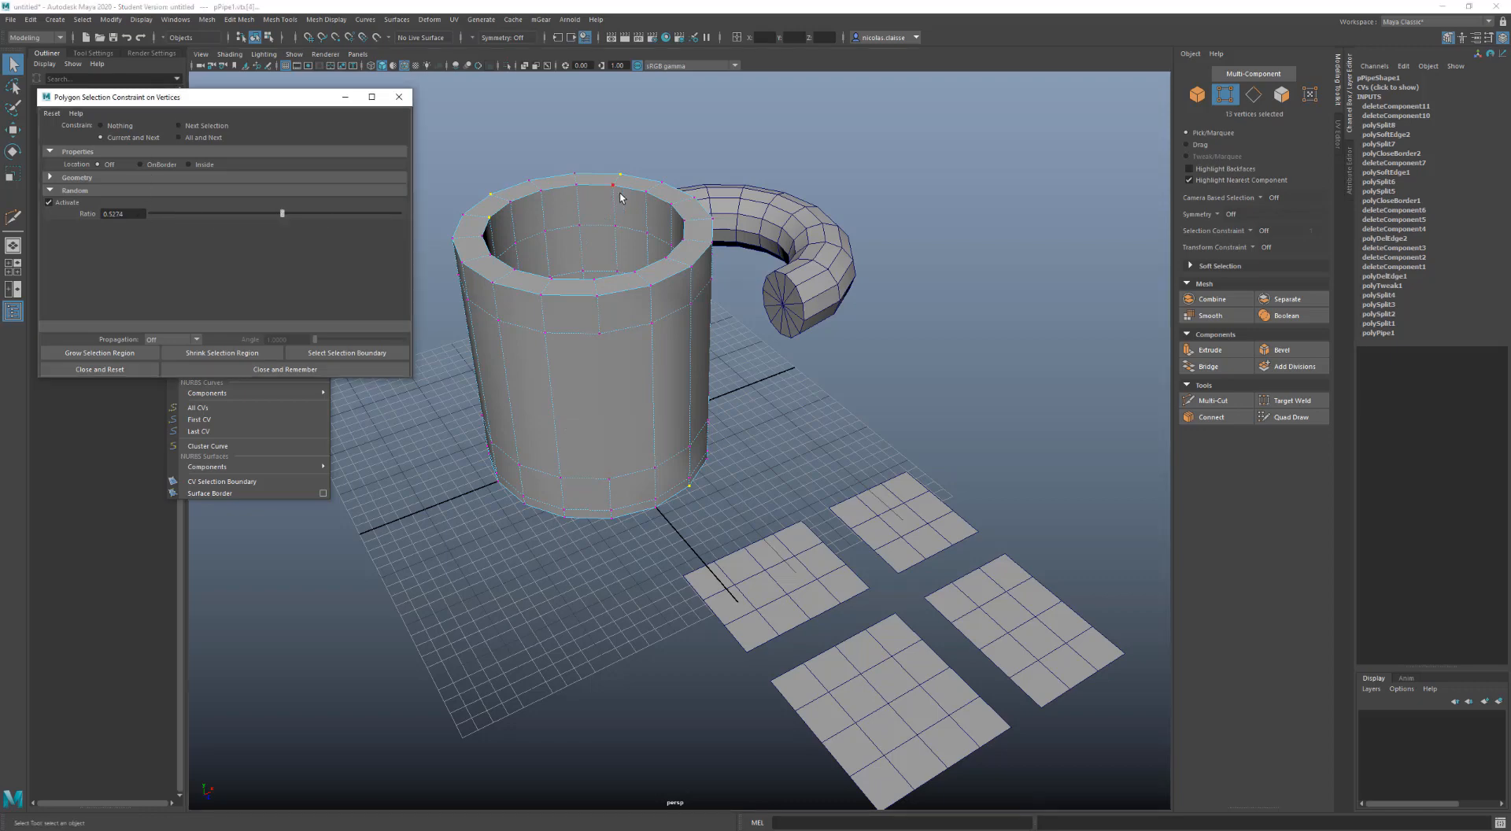
left_click(859, 118)
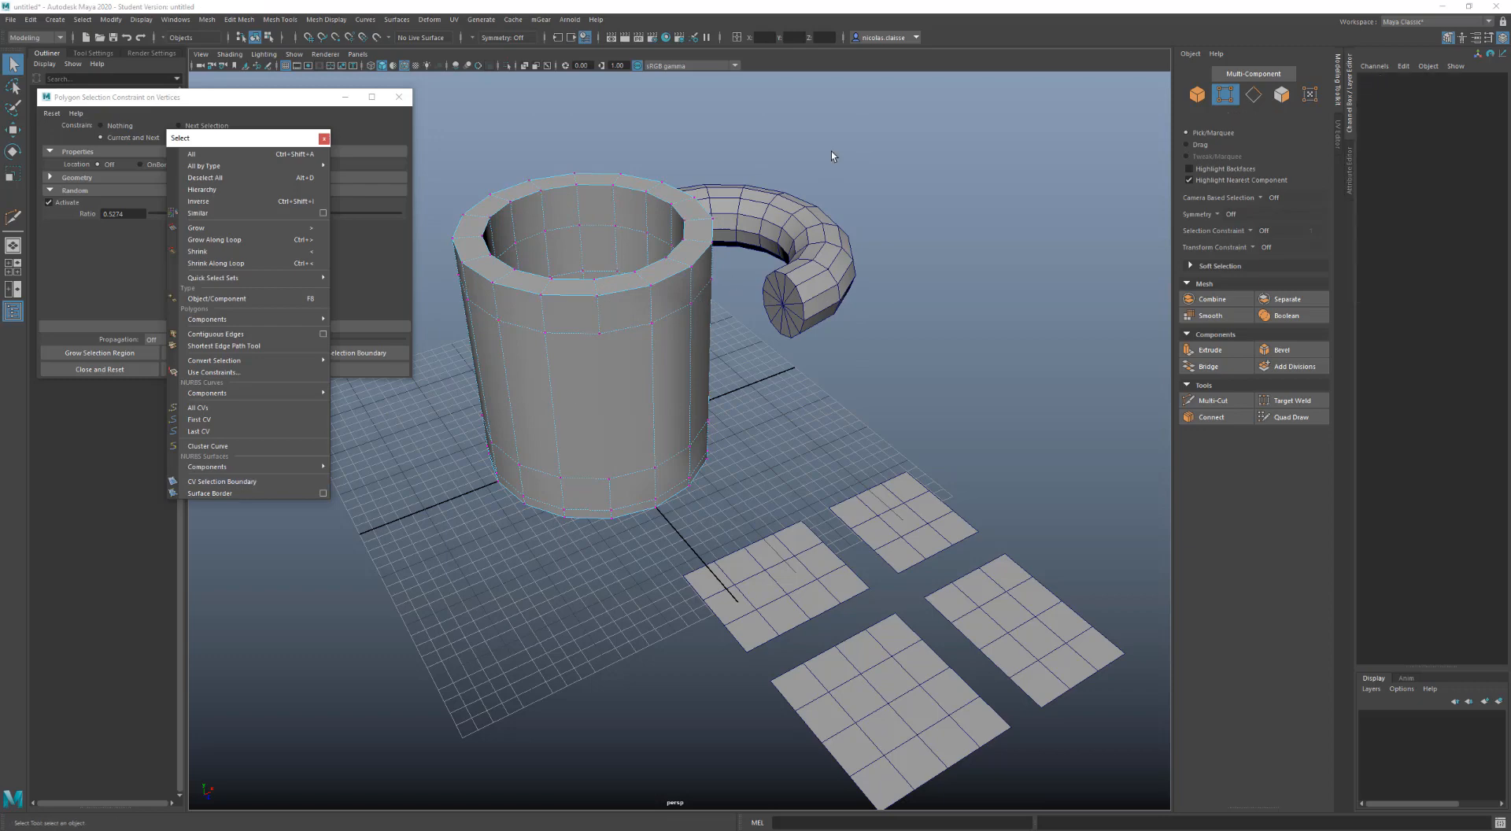
left_click_drag(768, 148, 297, 803)
left_click(322, 137)
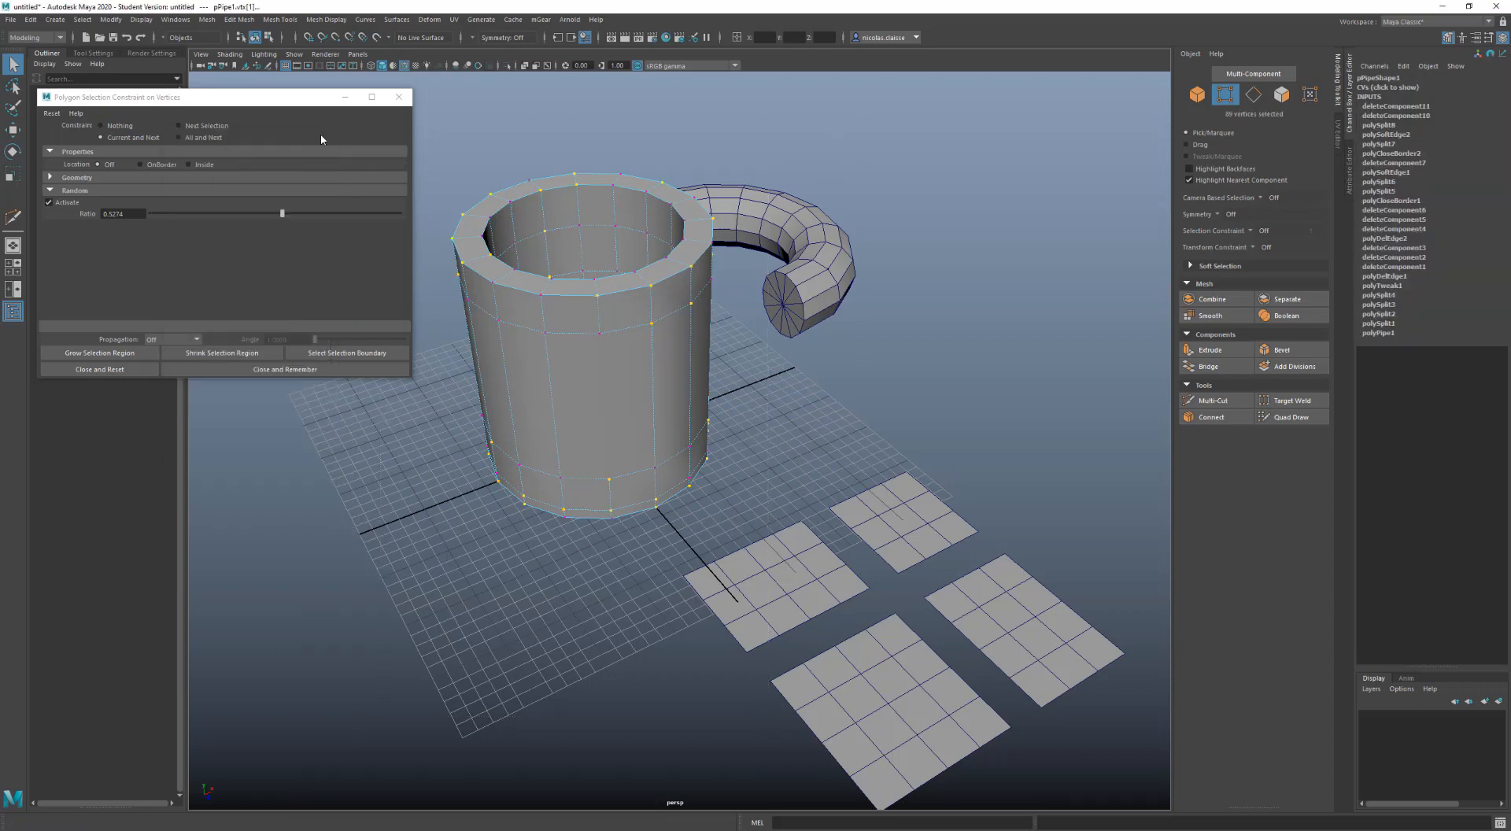
Set the random ratio to 0.8 and select random vertices over the whole pipe
left_click(122, 214)
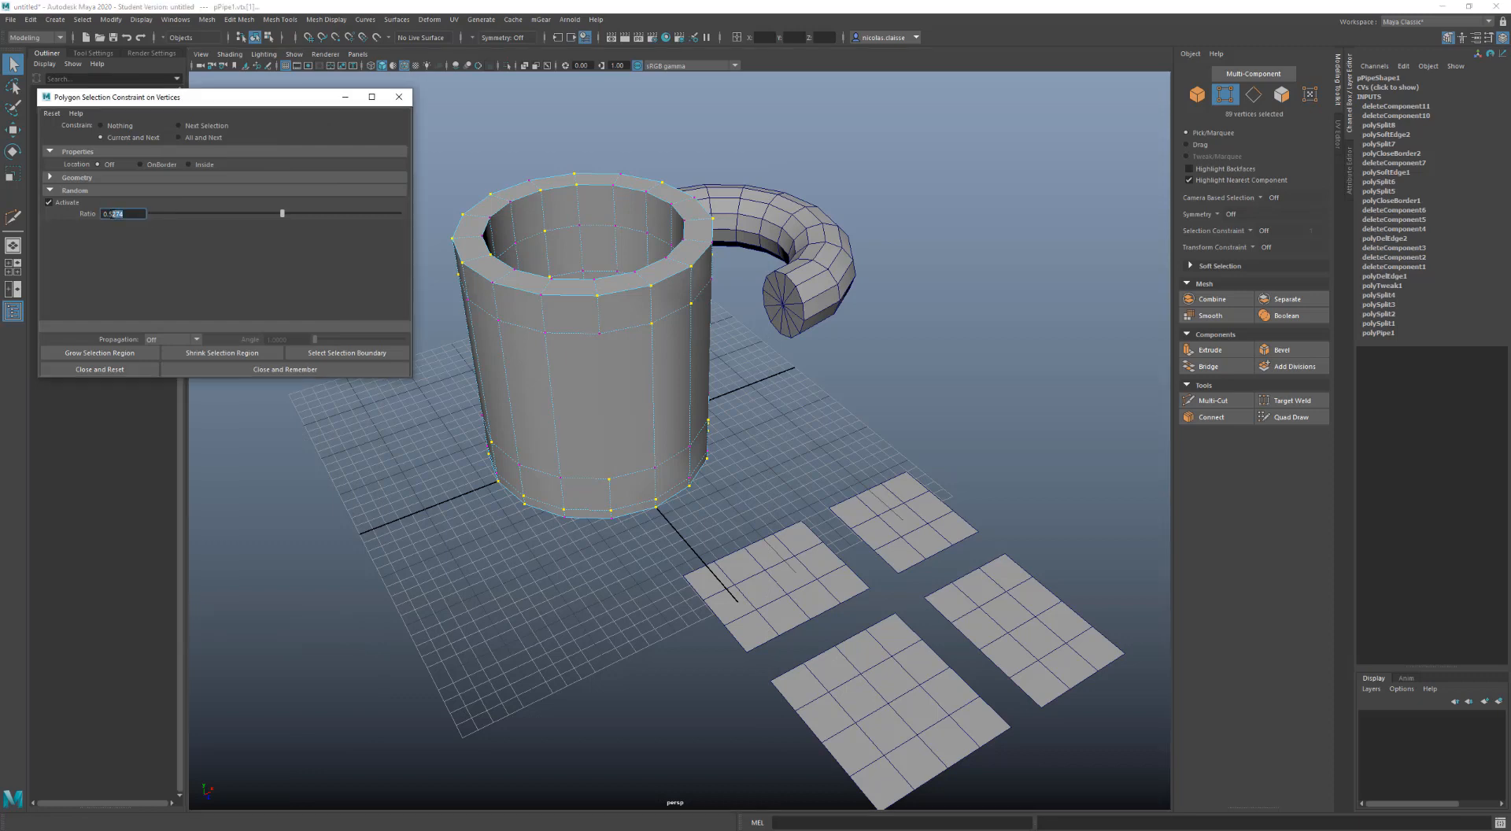
type("0.8")
left_click_drag(849, 78, 344, 644)
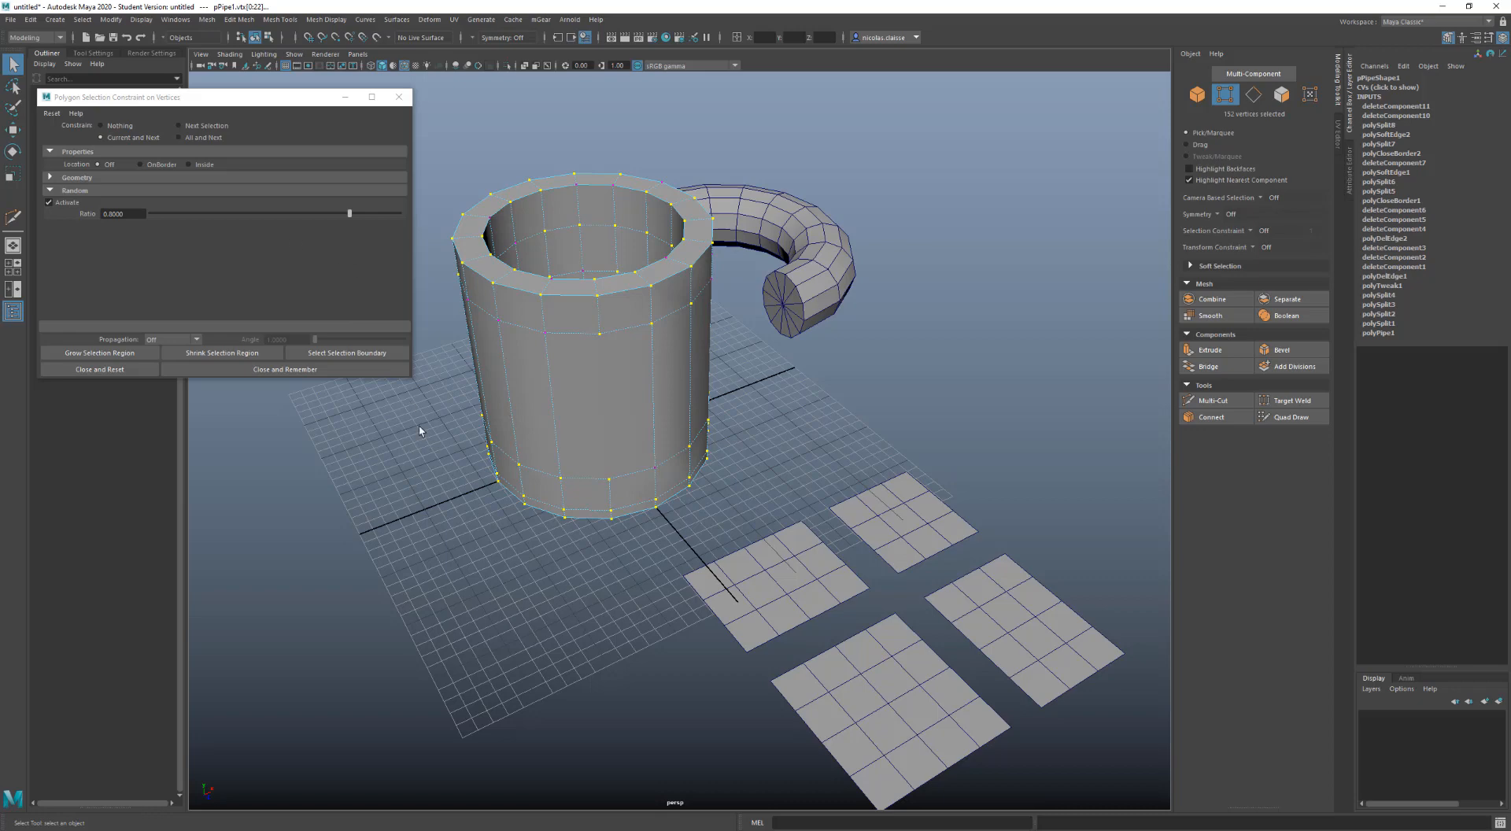
Create a square polygon plane about 52 units wide beside the pipe, with 17 subdivisions in width and height
scroll(427, 420, "down", 5)
left_click(398, 579)
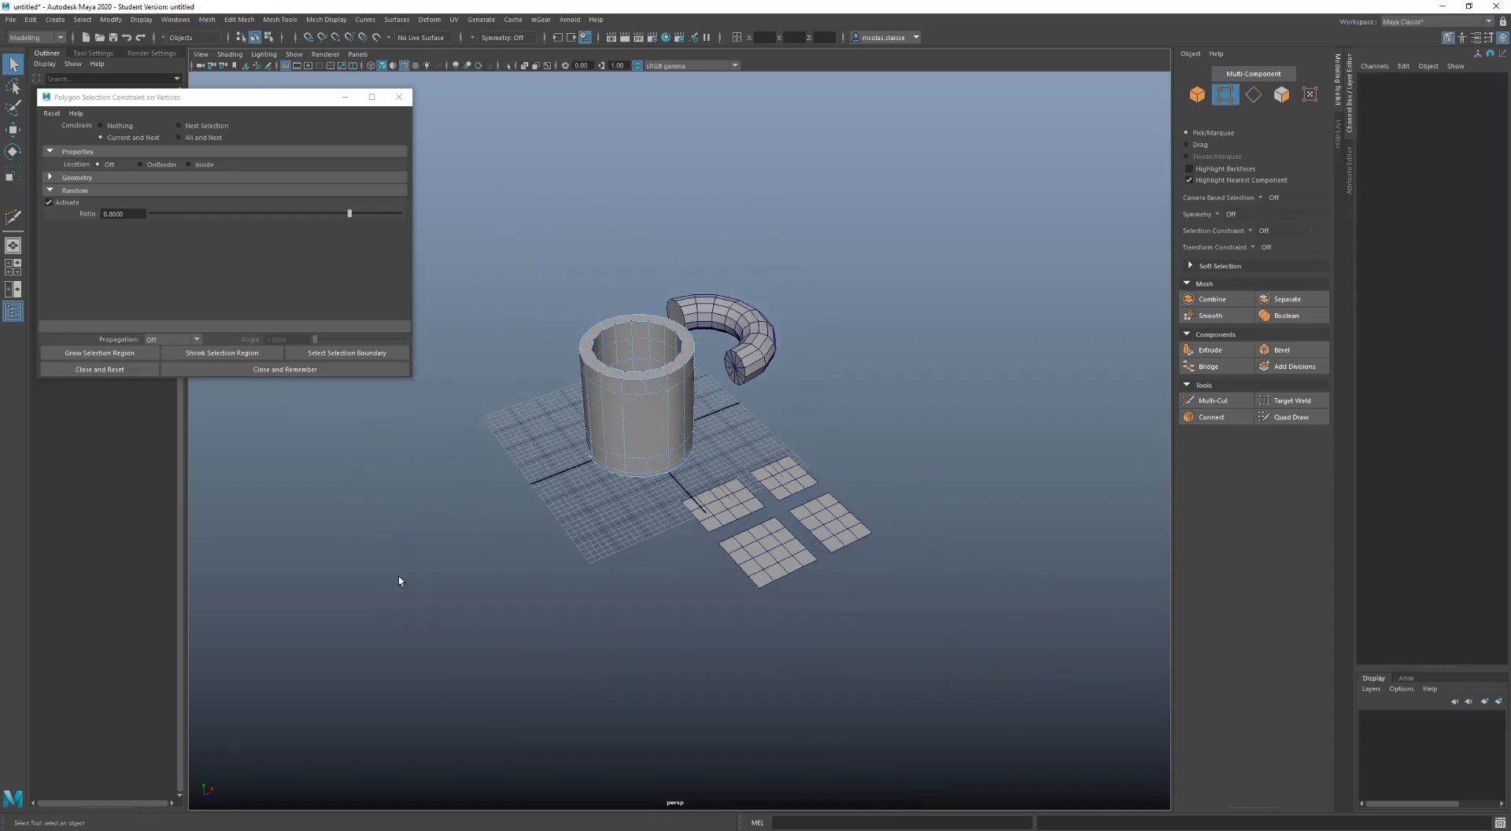
mouse_move(398, 578)
right_mouse_down("shift")
mouse_move(367, 575)
mouse_move(394, 554)
right_mouse_up("shift")
left_click_drag(395, 555, 513, 634)
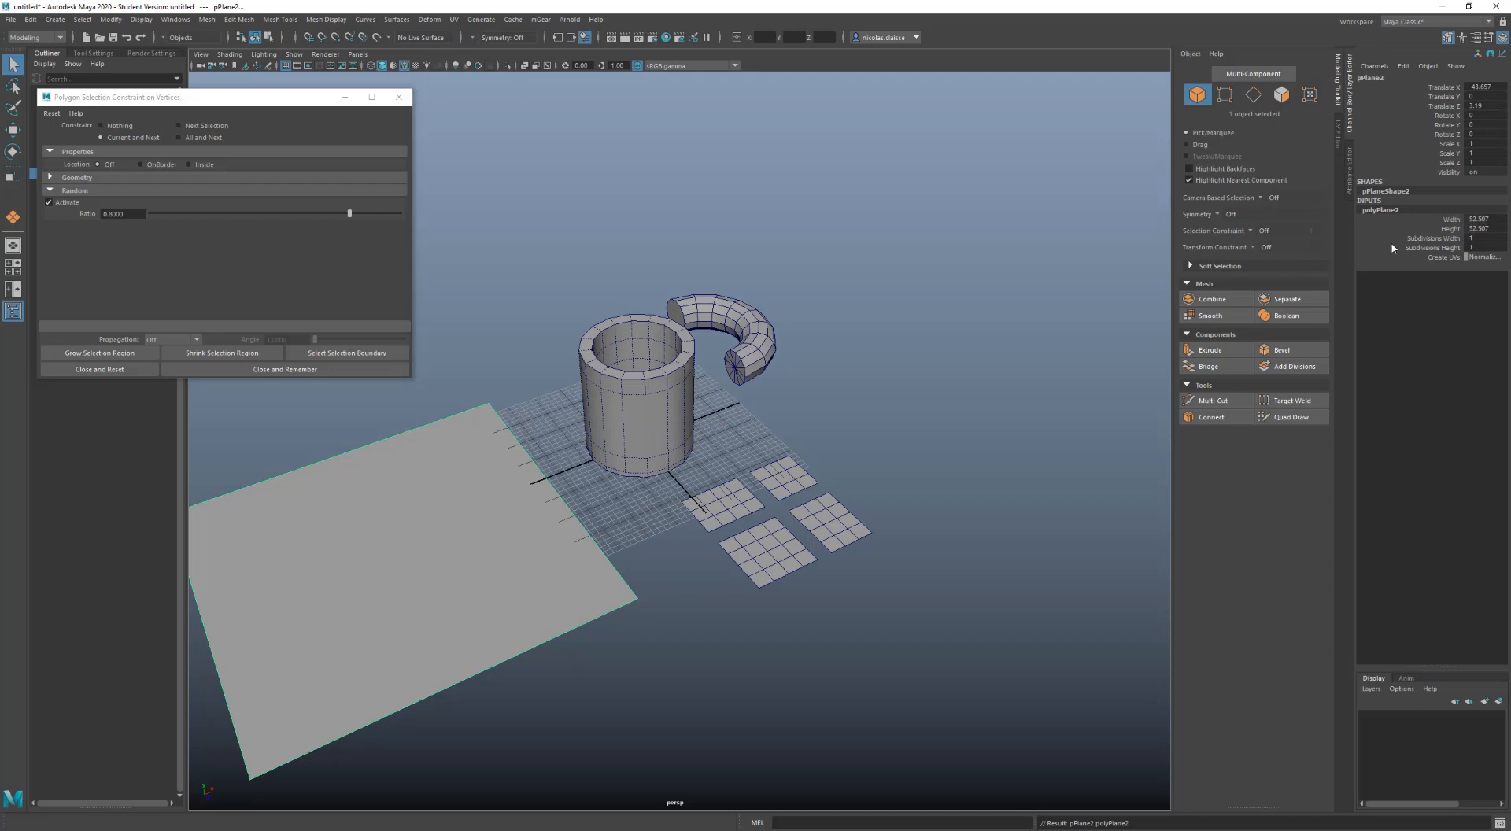
left_click_drag(1396, 236, 1395, 247)
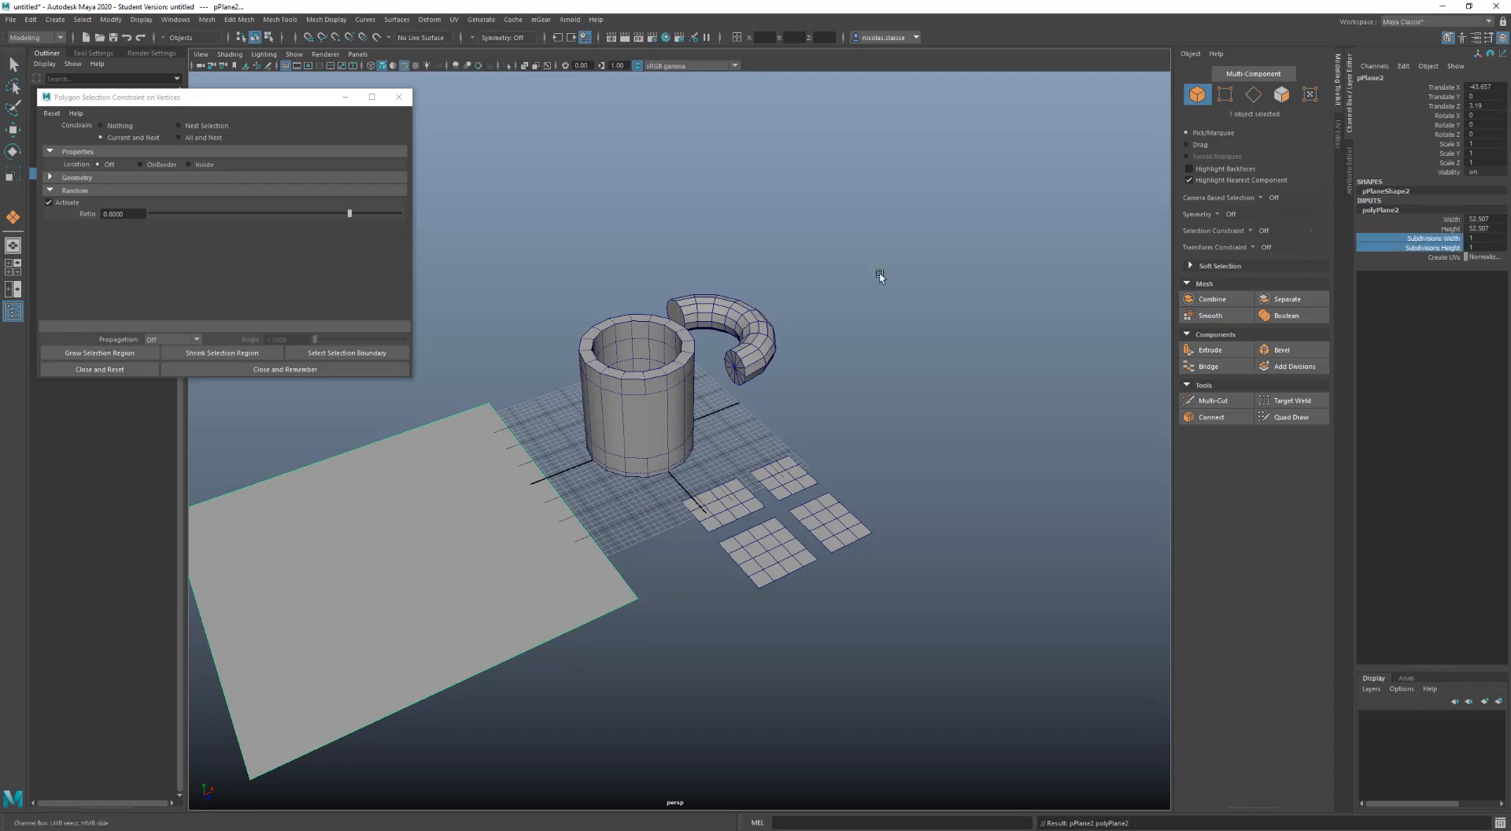
middle_click_drag(879, 276, 974, 263)
scroll(512, 618, "up", 1)
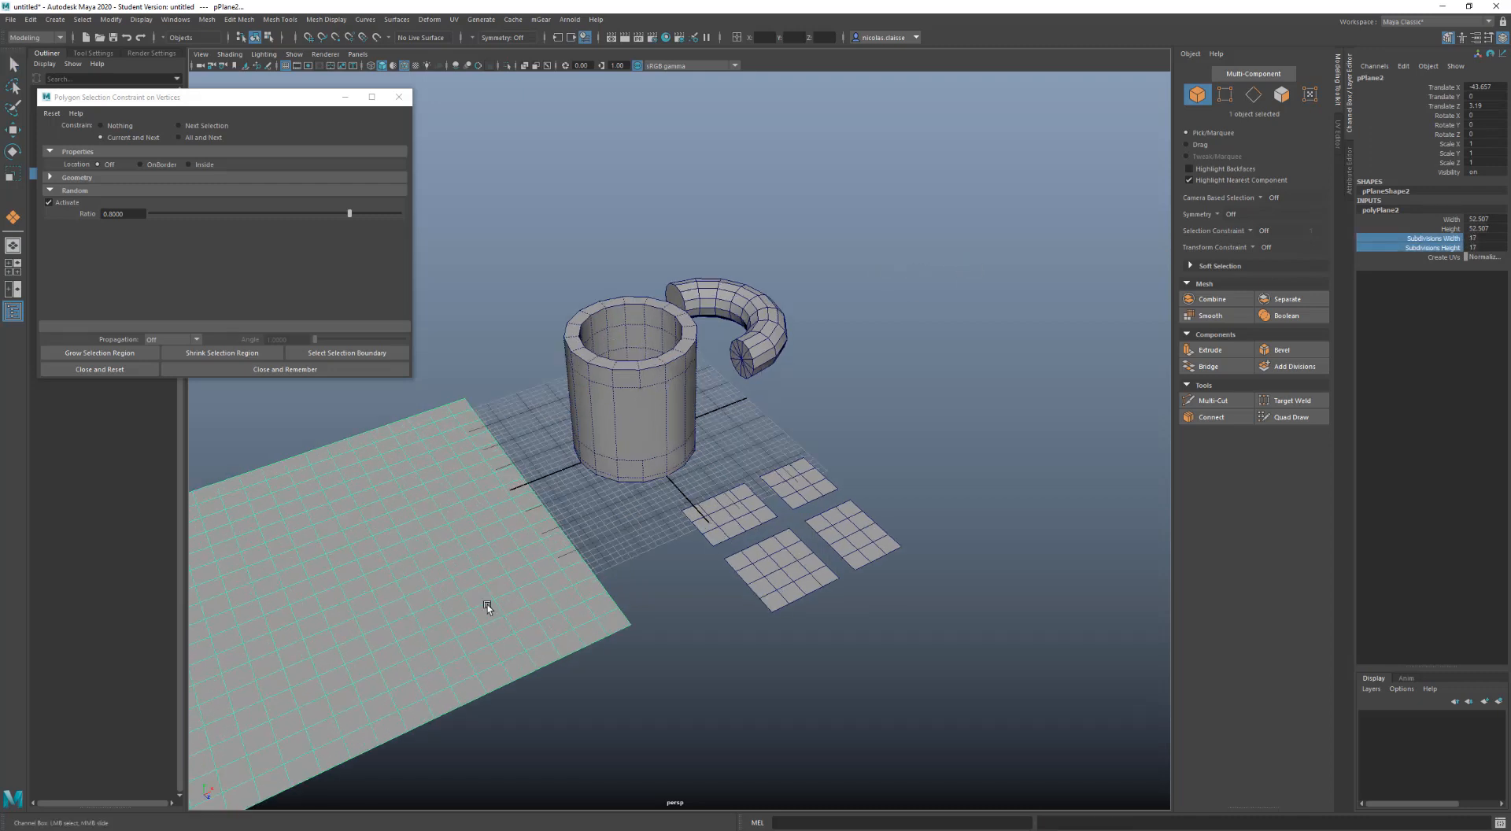
In vertex mode on the new plane, lower the random ratio to 0.2220 and select random vertices across it
right_click_drag(457, 527, 409, 535)
key("f")
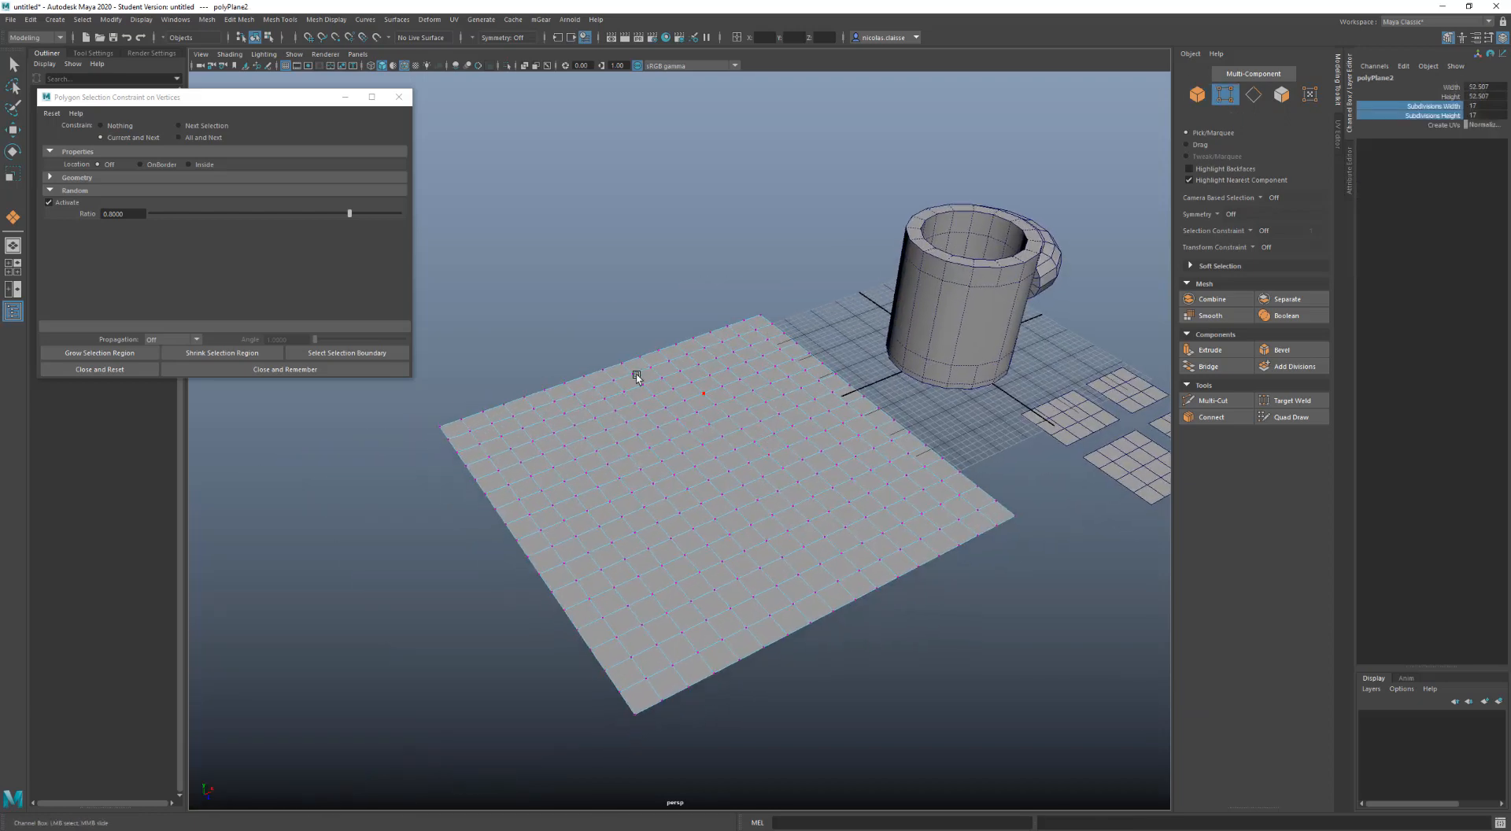
left_click_drag(350, 213, 205, 211)
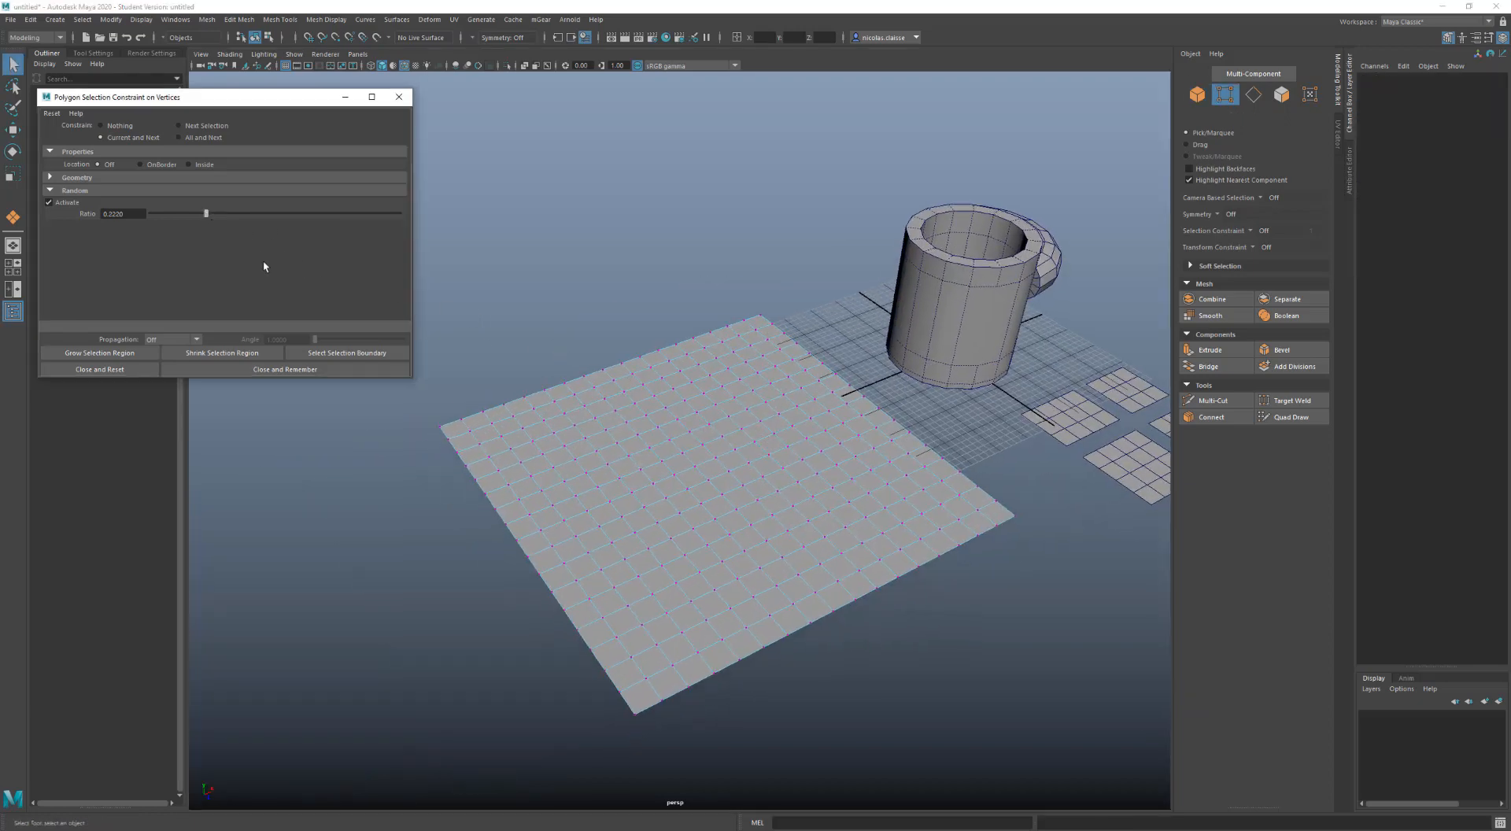
left_click_drag(452, 219, 1187, 744)
Raise the random vertices about 0.74 units, lower and raise two fresh random selections vertically, and return to object mode
key("w")
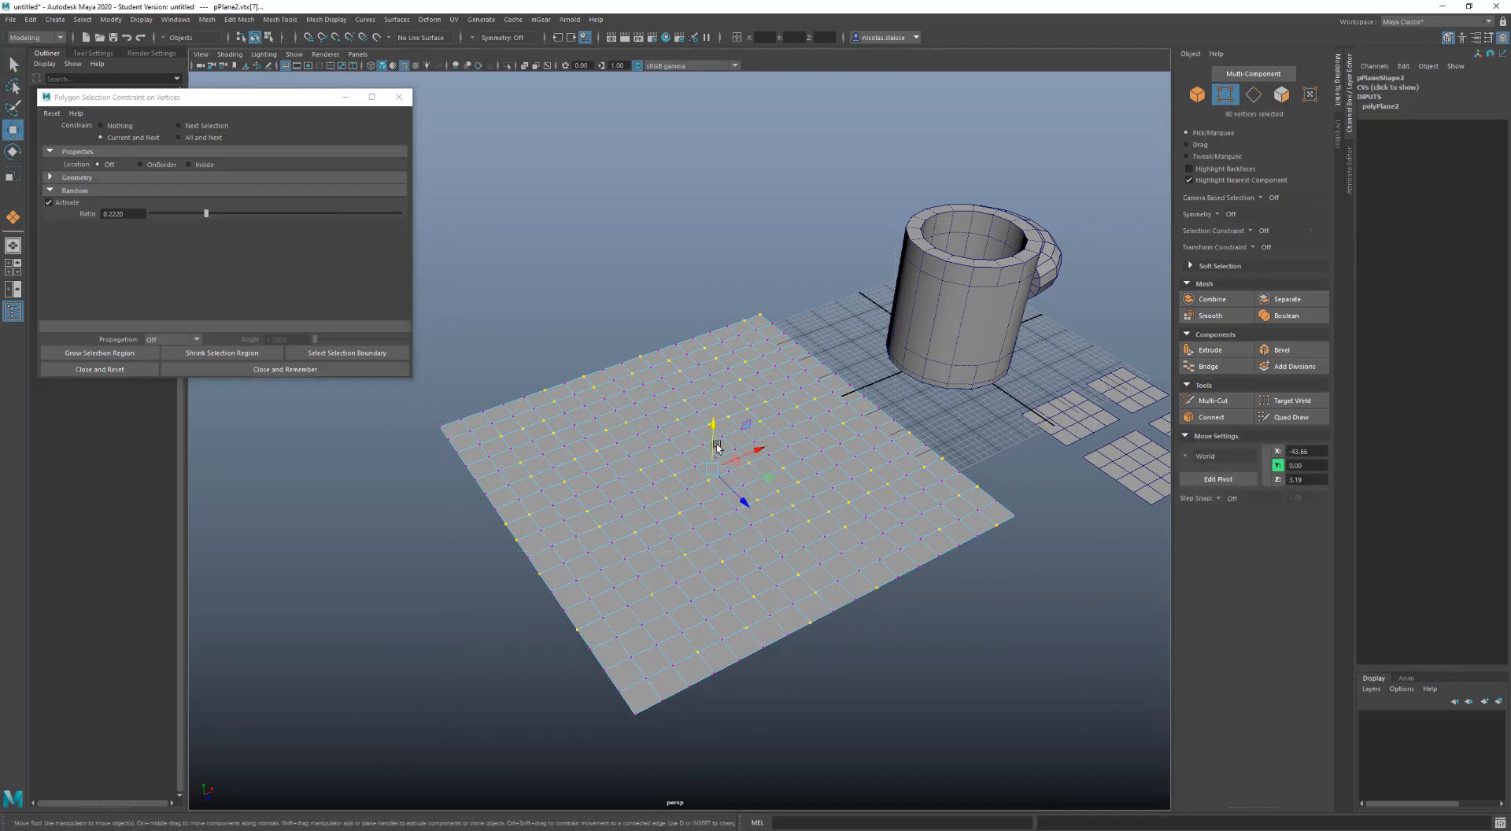
left_click_drag(714, 450, 713, 422)
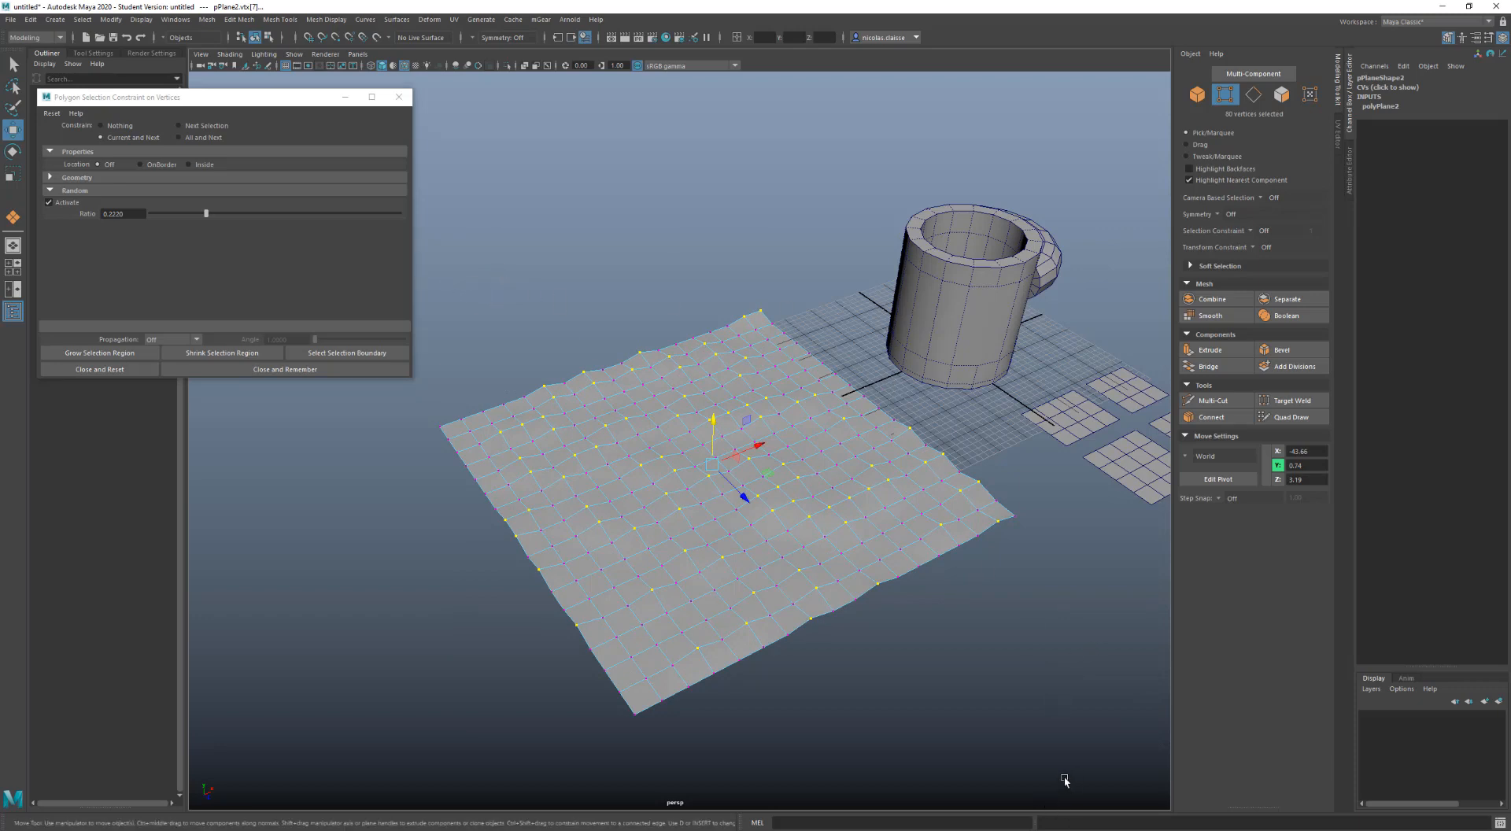
left_click_drag(1067, 781, 421, 260)
left_click_drag(716, 421, 720, 431)
left_click_drag(1111, 752, 358, 461)
left_click_drag(717, 430, 714, 420)
key("F8")
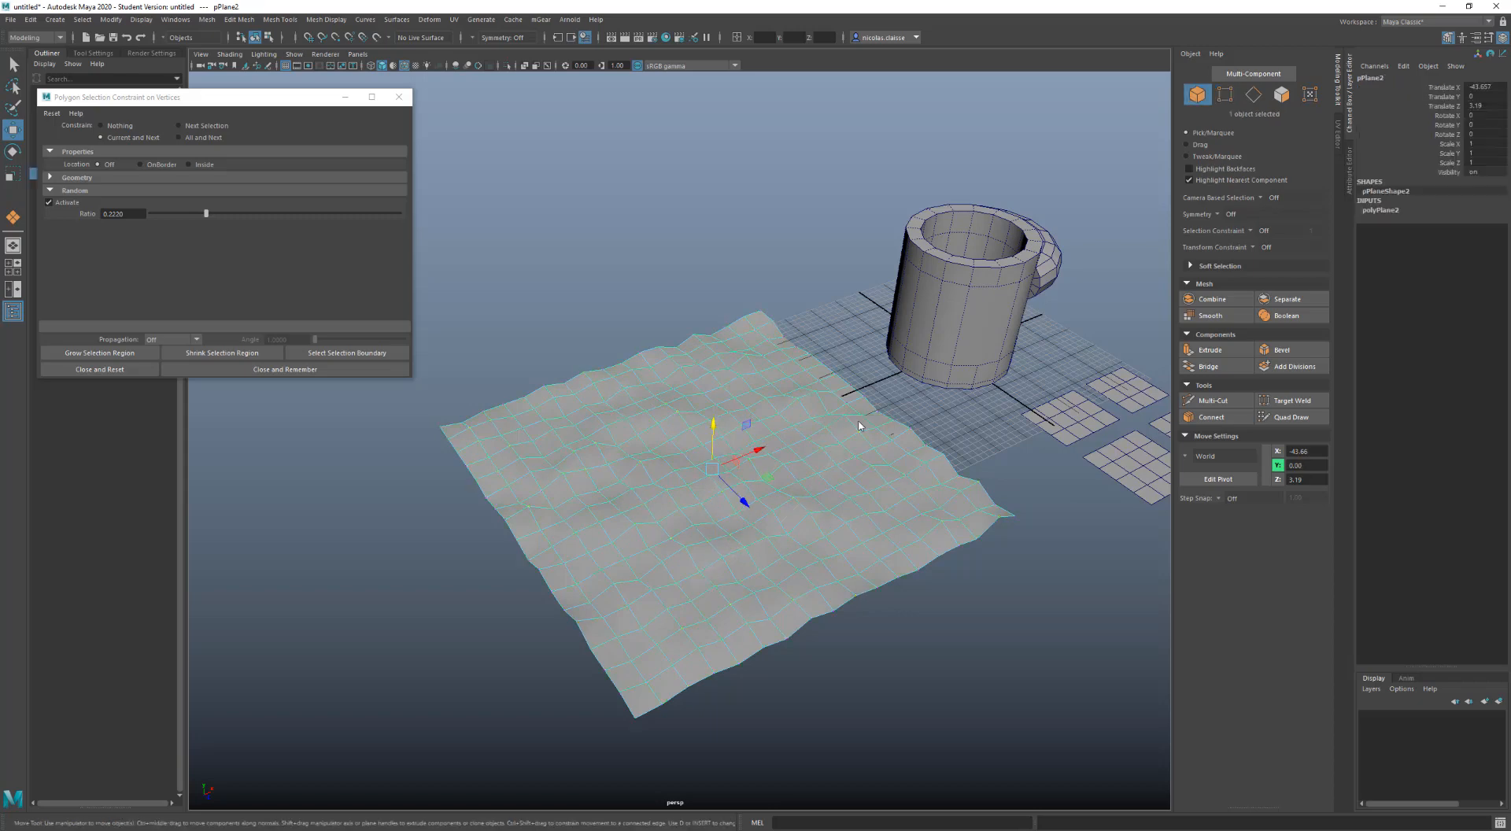
Inspect the uneven plane with smooth preview and without the wireframe overlay, and restore the normal wireframe display
mouse_move(858, 417)
left_mouse_down("alt")
mouse_move(831, 375)
mouse_move(843, 393)
left_mouse_up("alt")
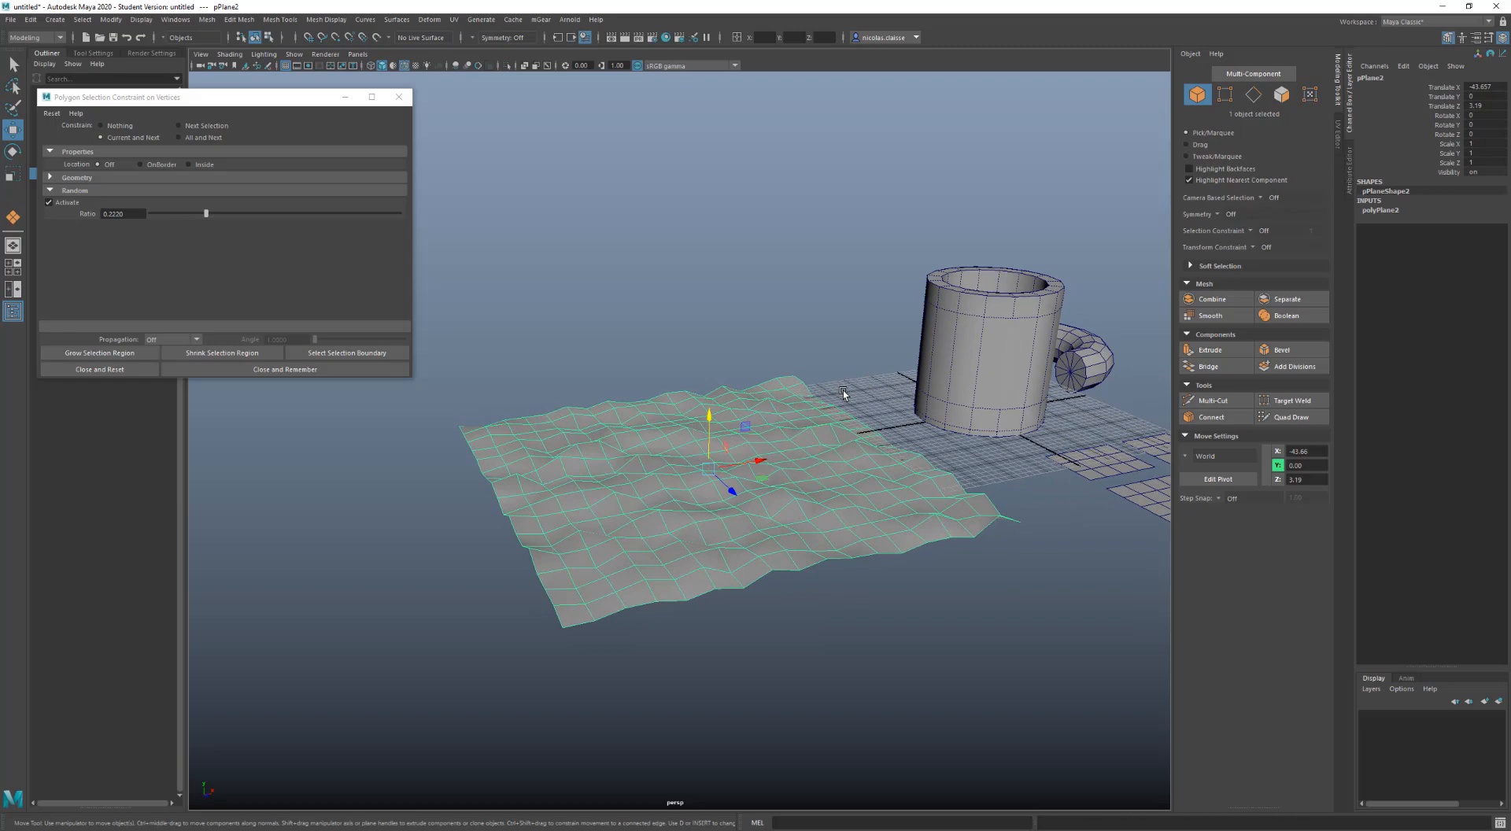
left_click(675, 340)
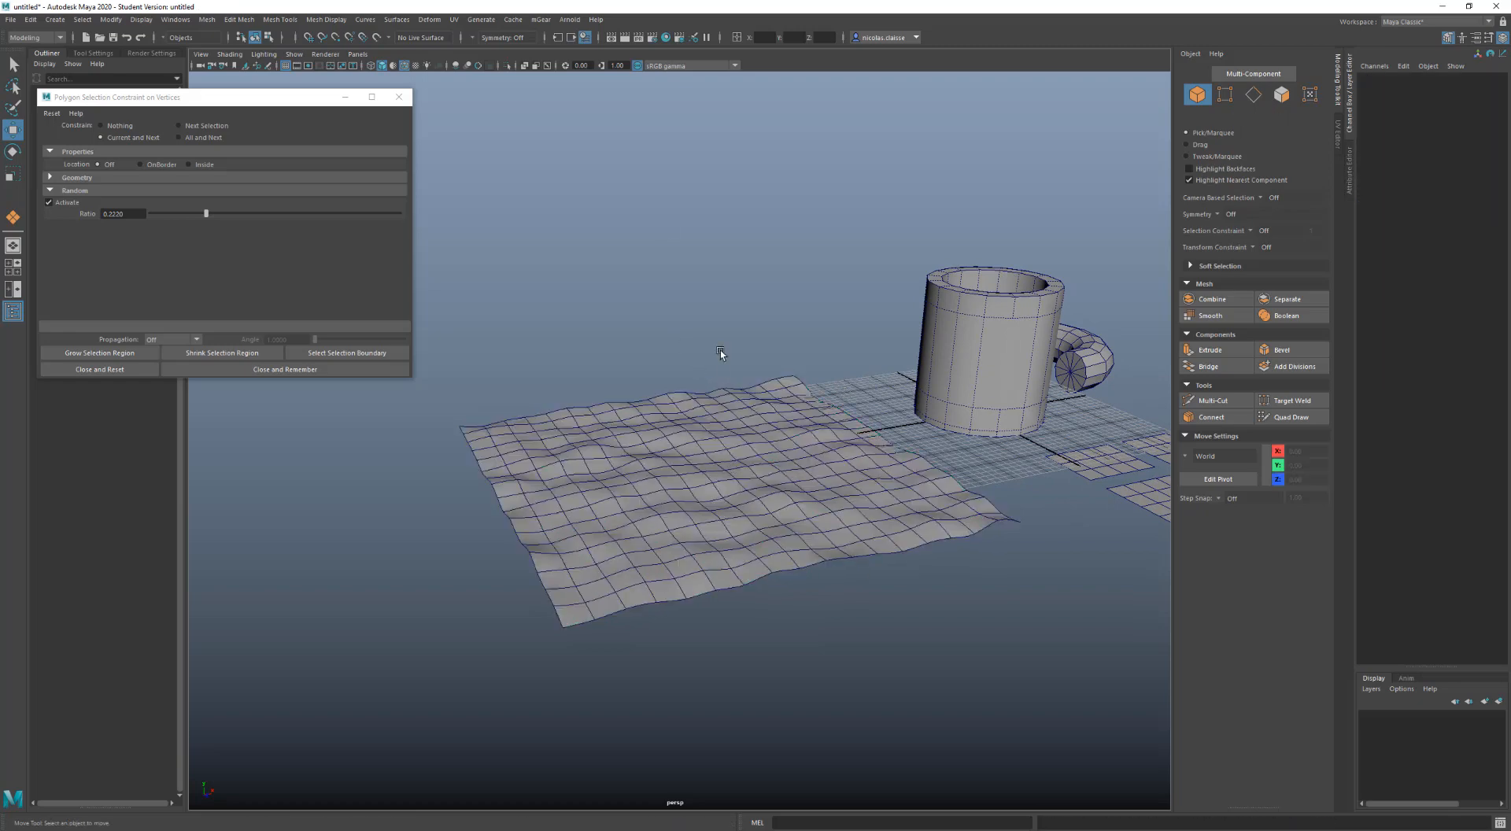
left_click(406, 66)
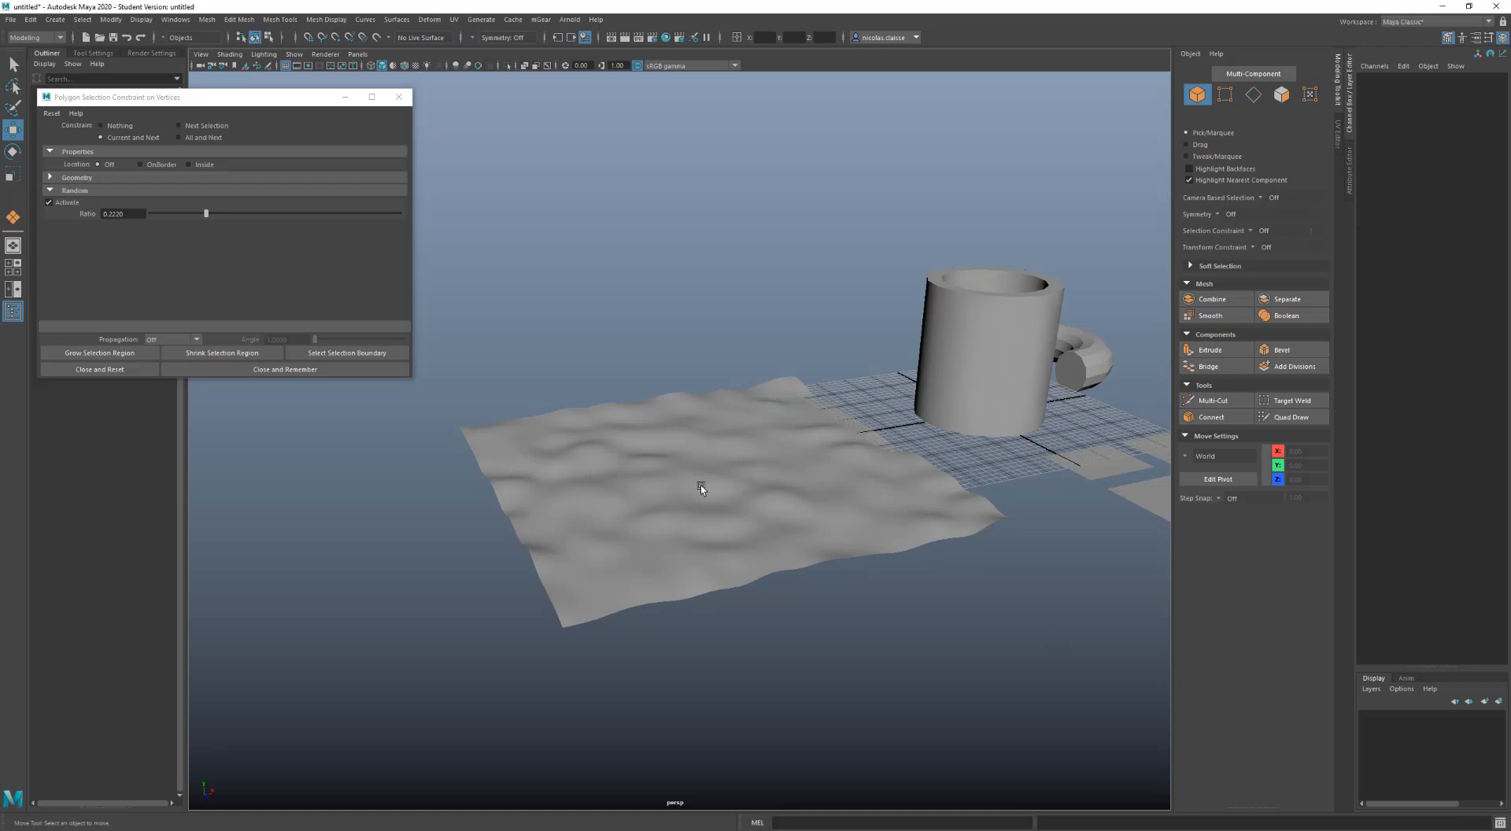
left_click(847, 494)
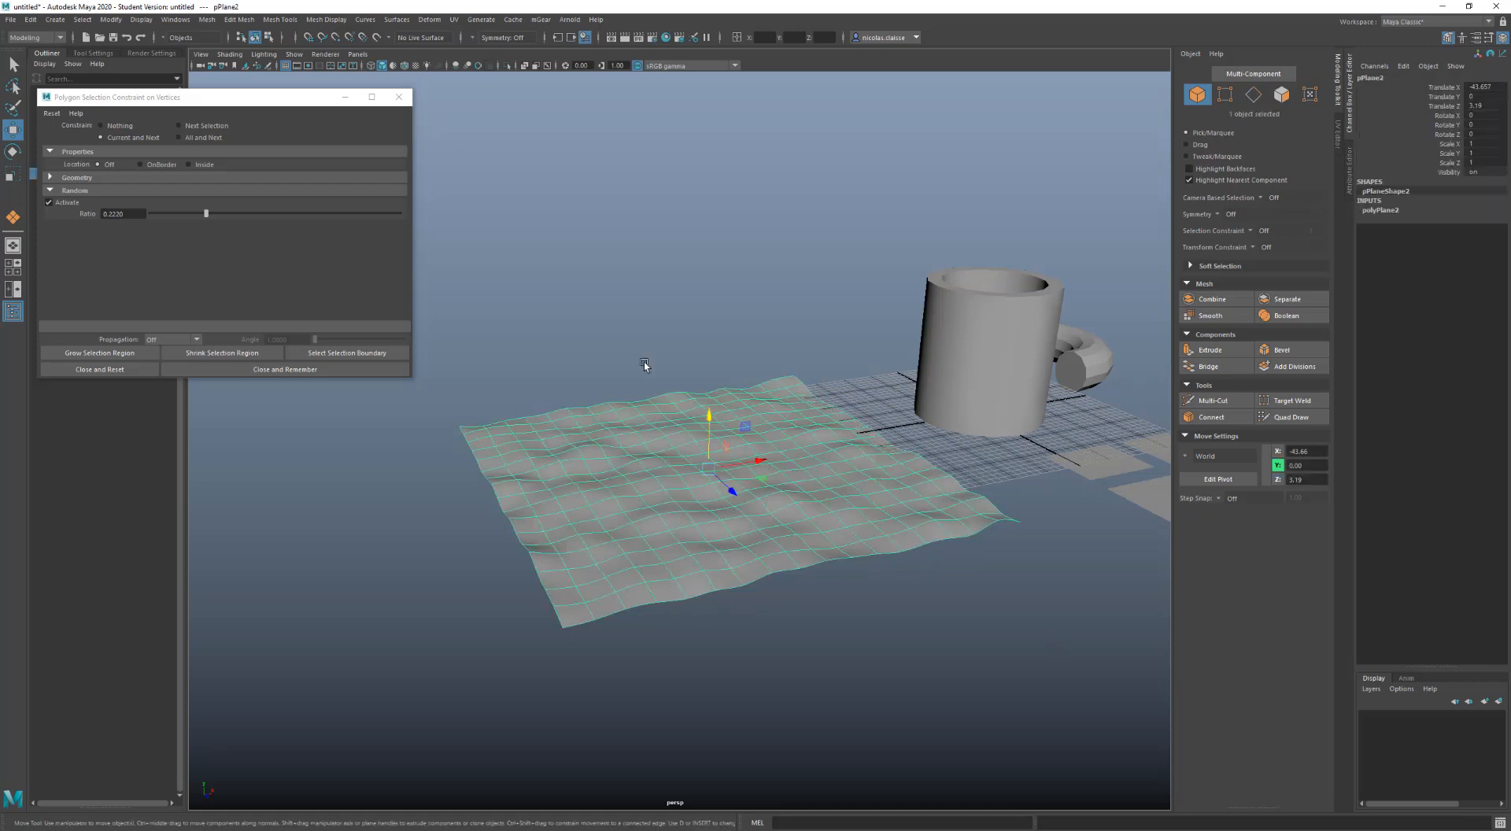
left_click(404, 66)
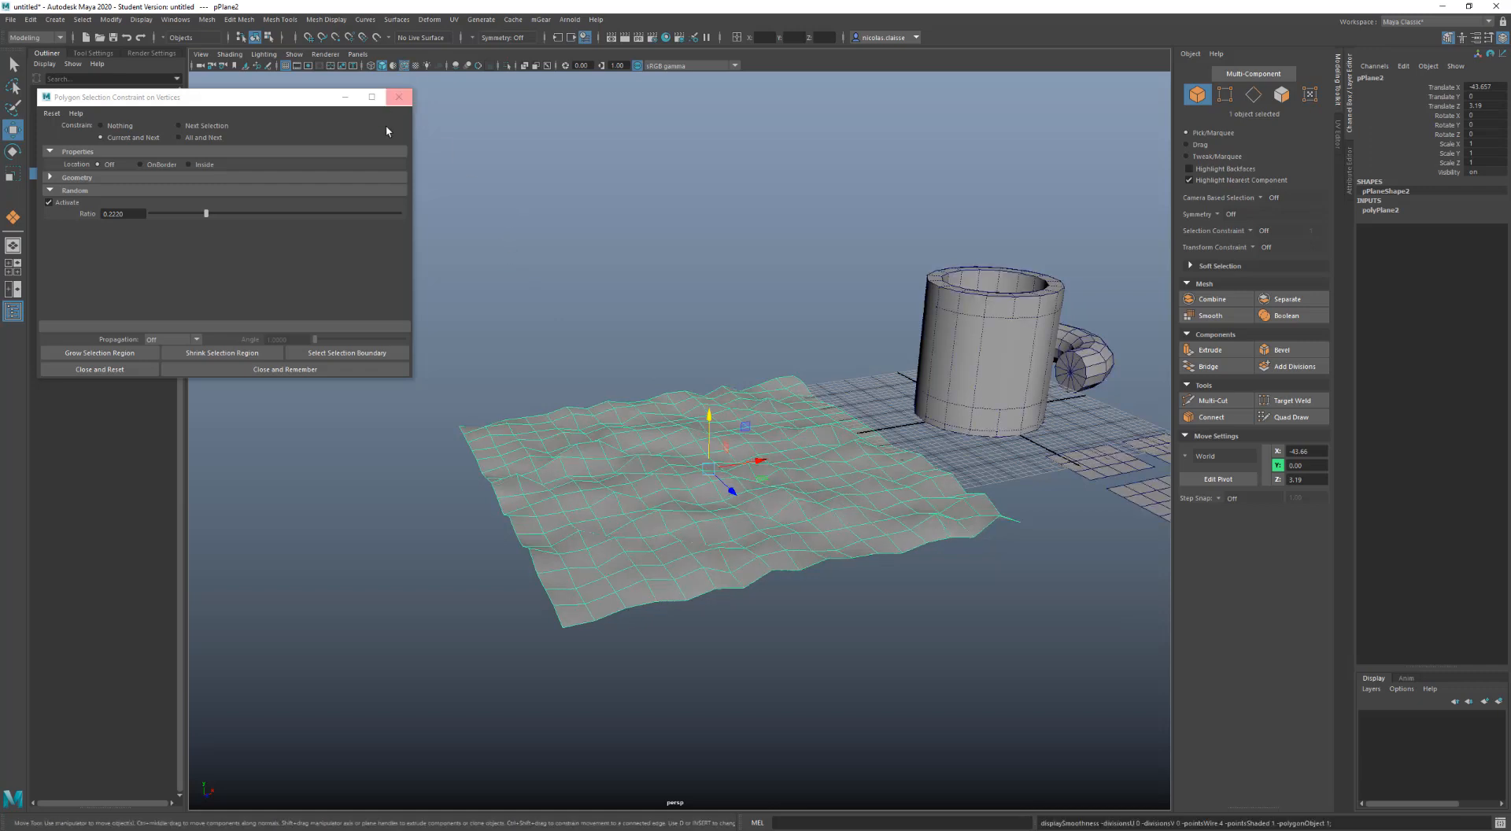
Turn off the random selection constraint and select the pipe
left_click(73, 201)
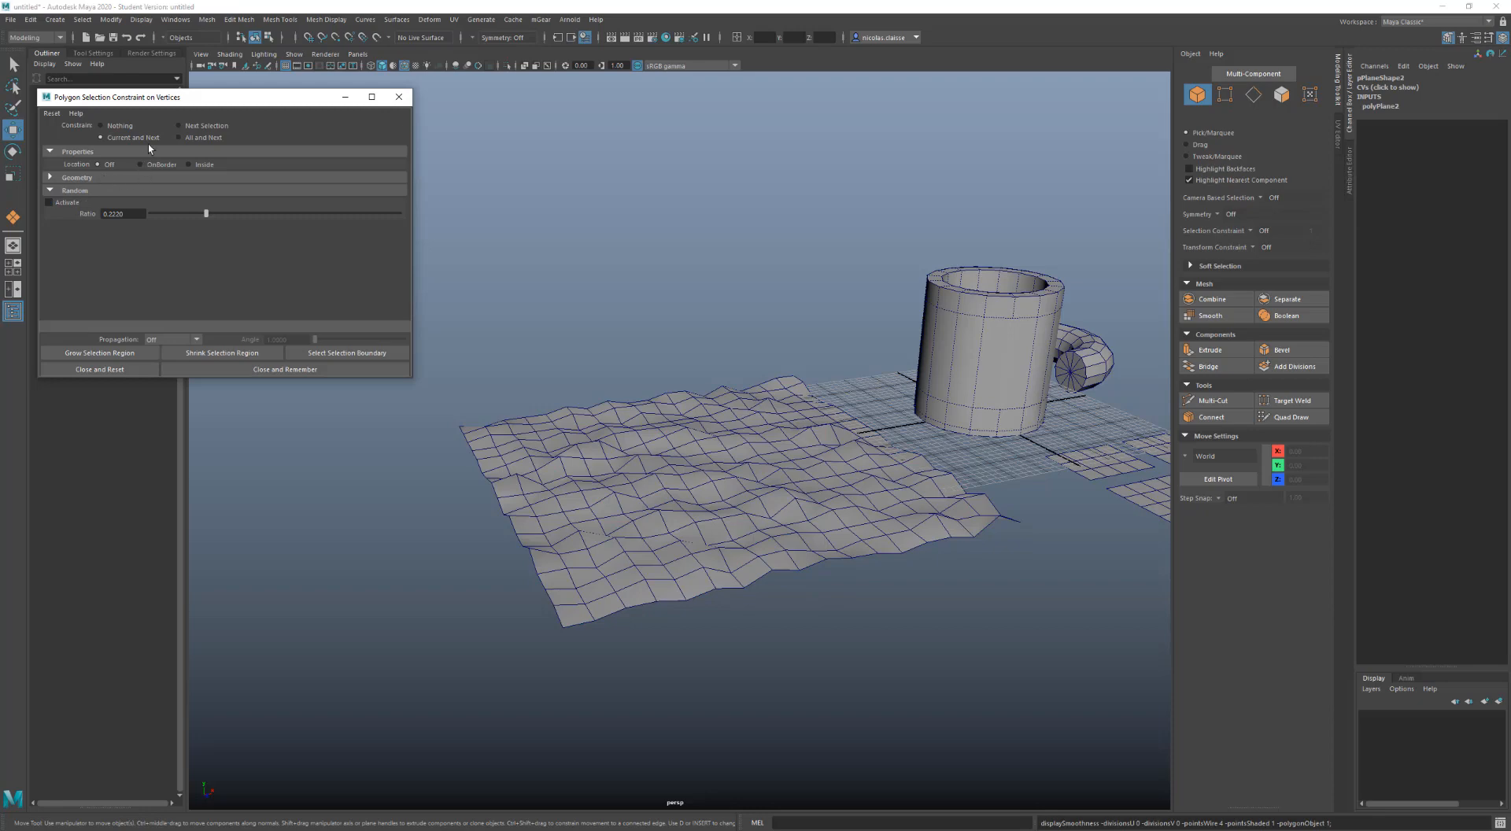
left_click(995, 314)
middle_click_drag(1003, 309, 636, 353, "alt")
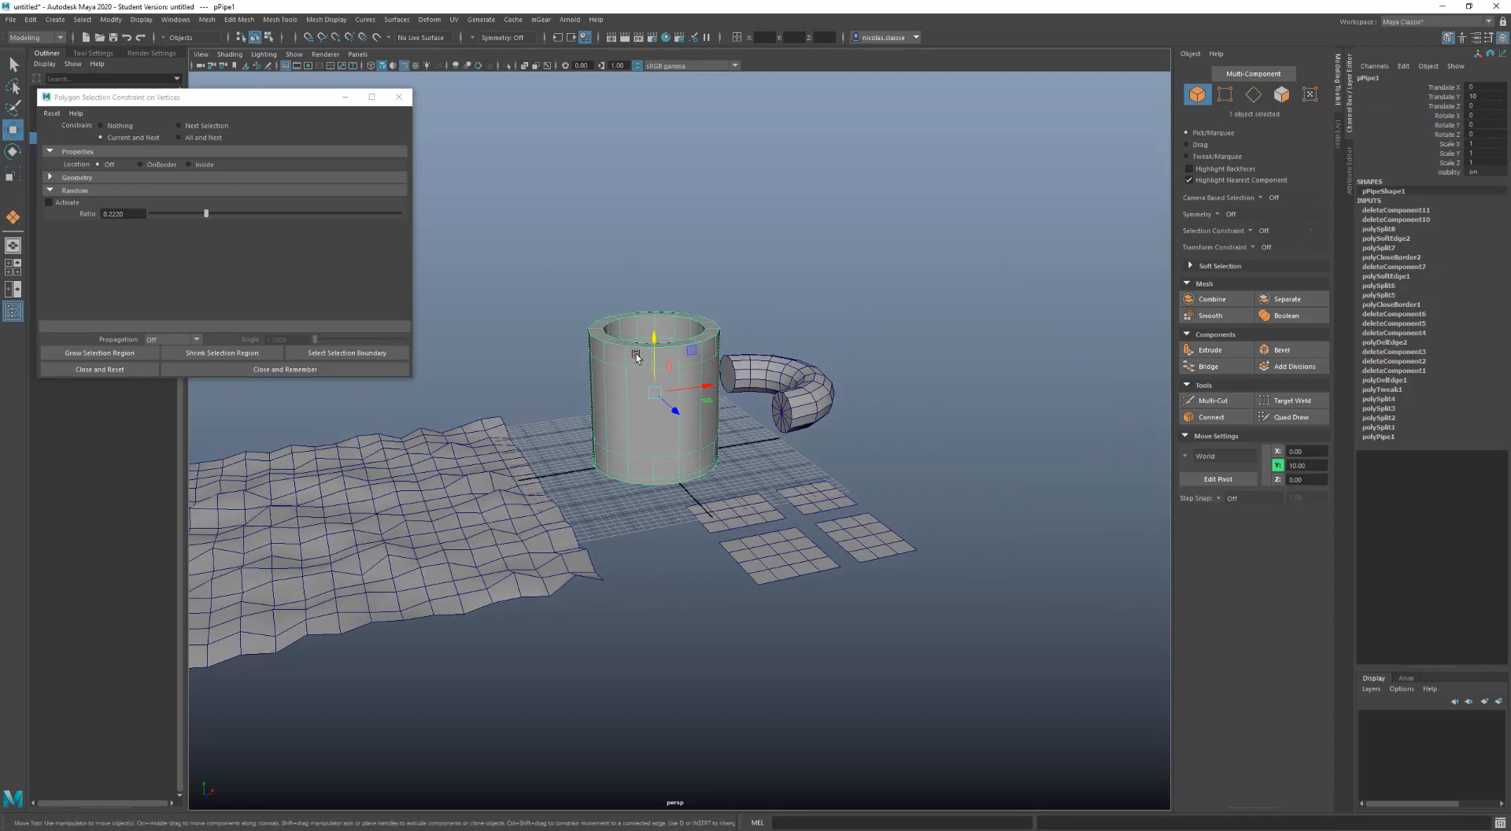
scroll(635, 353, "up", 6)
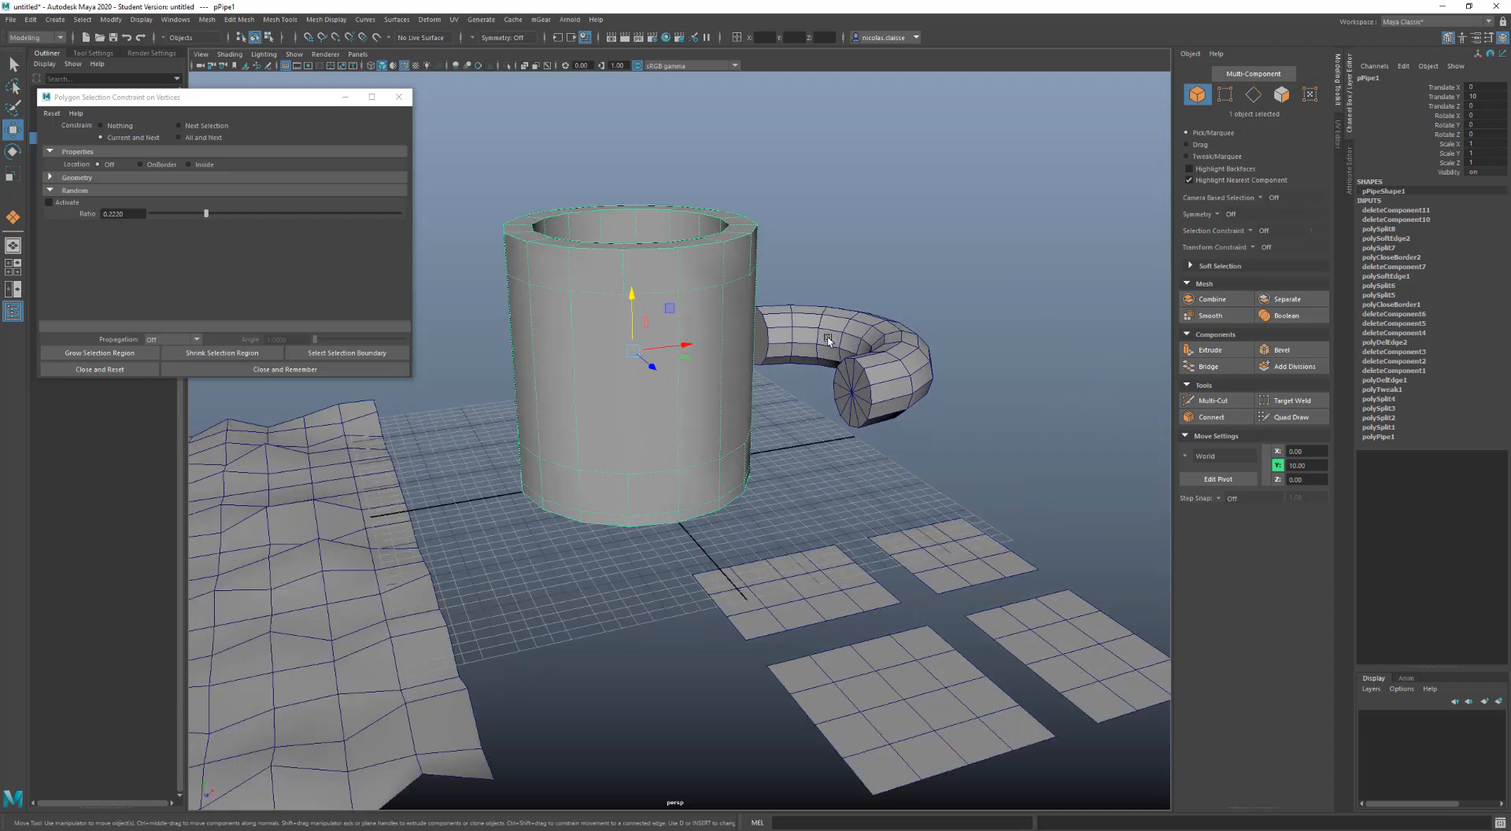
Soften and harden the half torus's edges by a 30-degree angle and return it to object mode
left_click(828, 340)
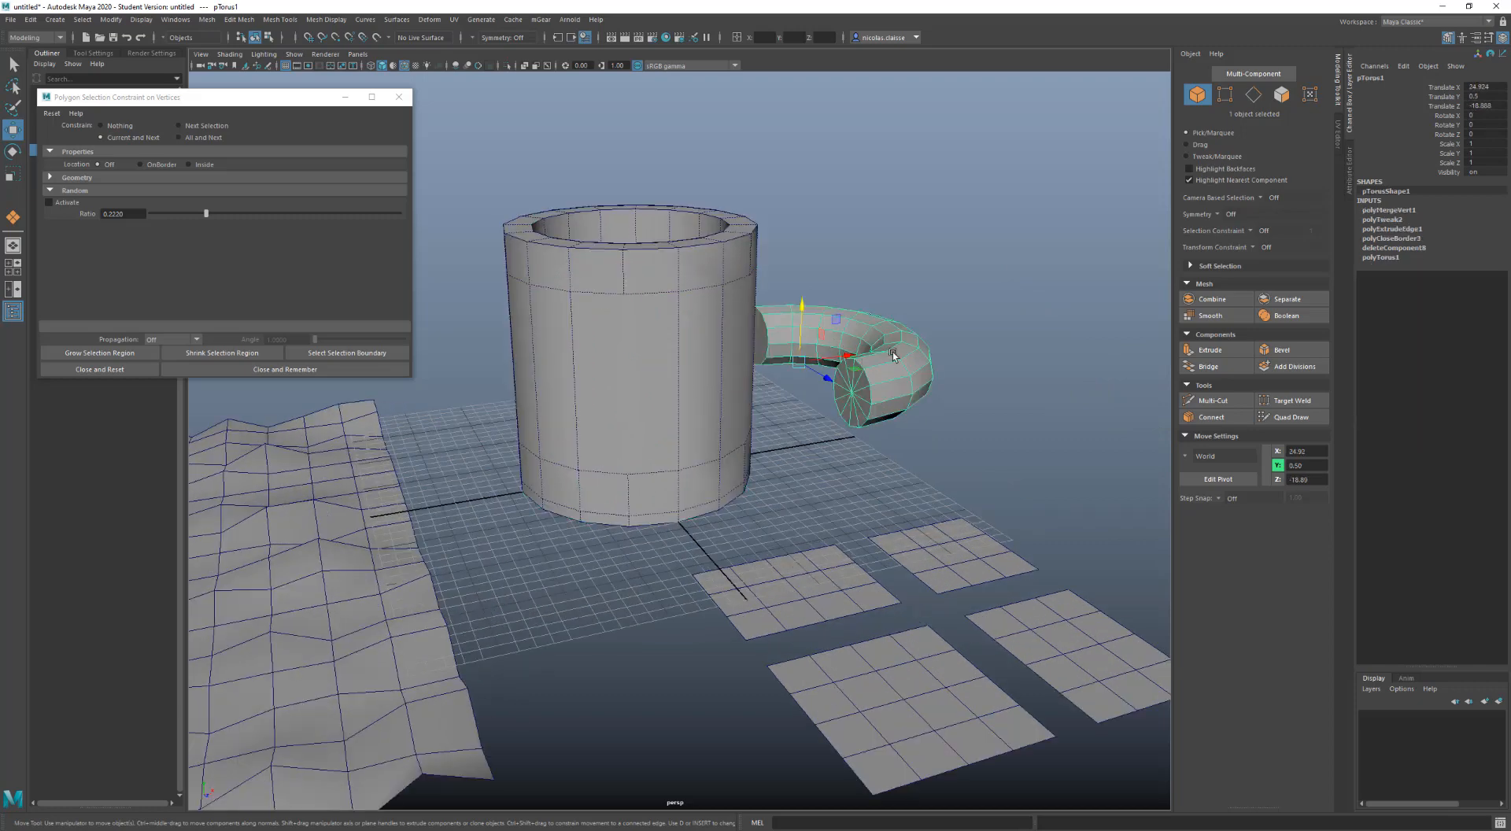
right_click_drag(893, 353, 962, 323, "shift")
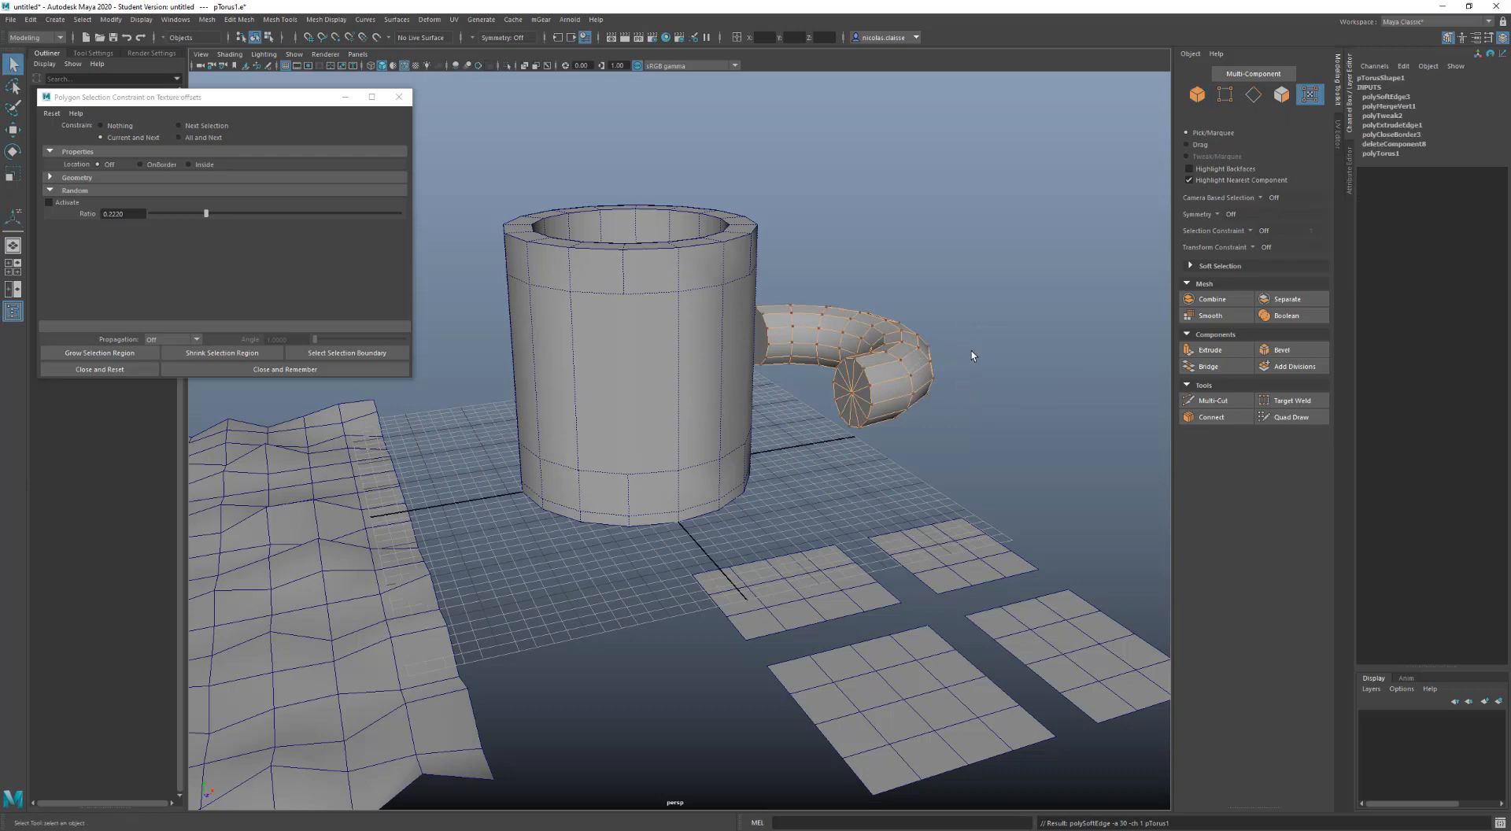
right_click_drag(882, 354, 937, 315)
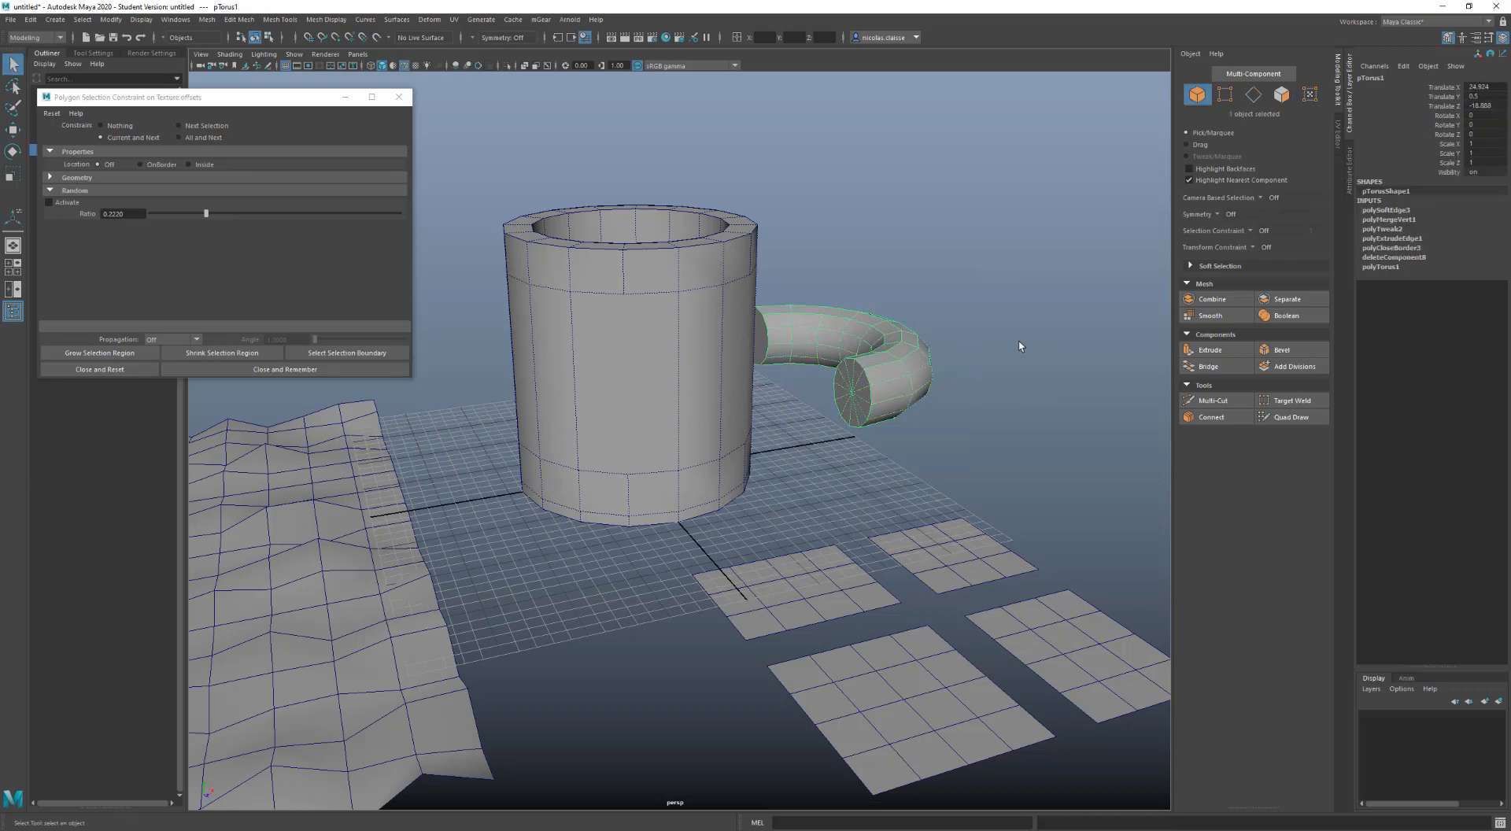
Set the half torus's soft-edge angle to 40 degrees
left_click_drag(829, 349, 823, 365, "alt")
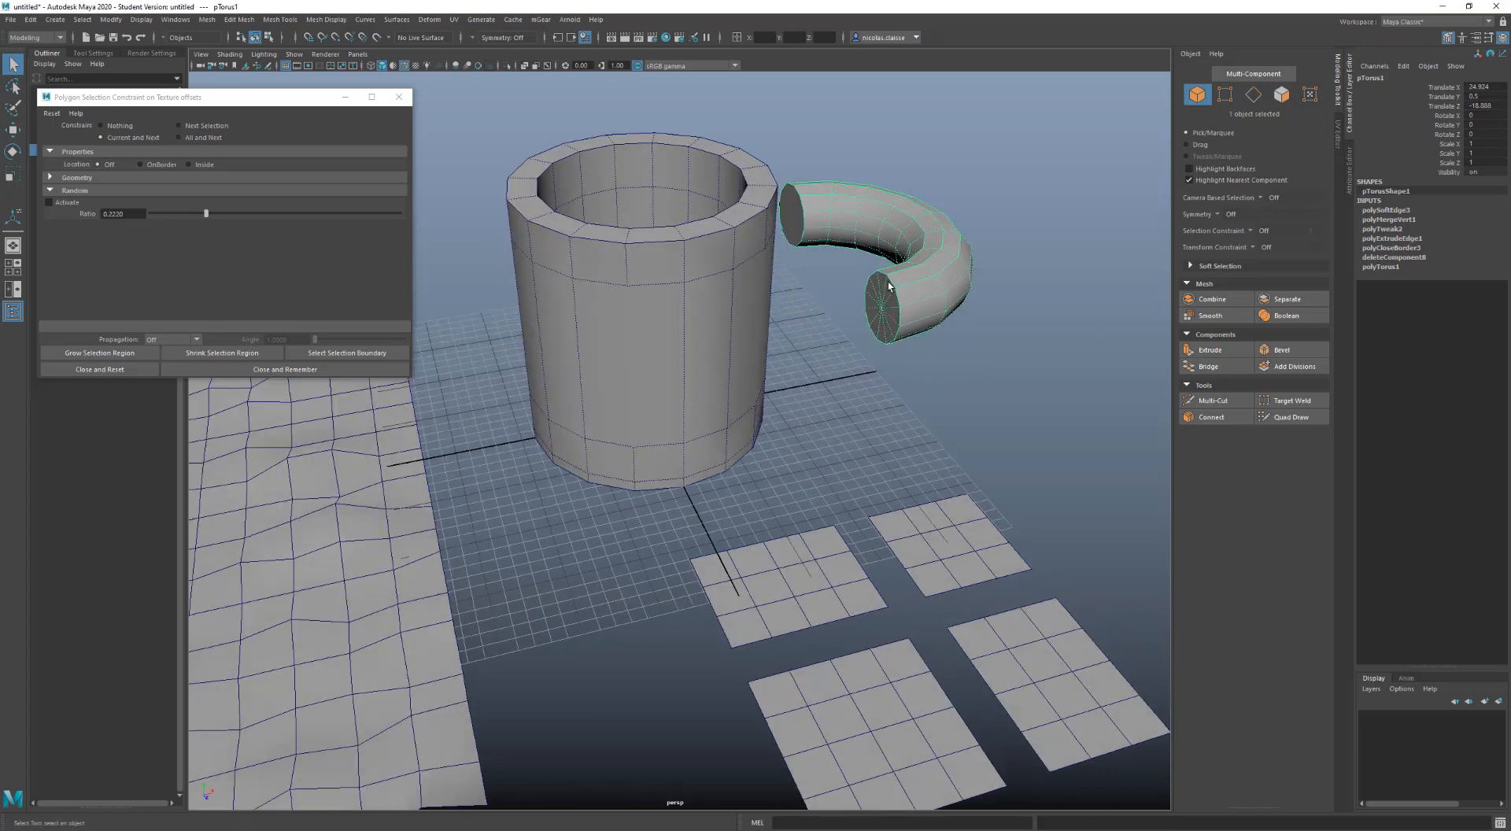
middle_click_drag(889, 293, 880, 371, "alt")
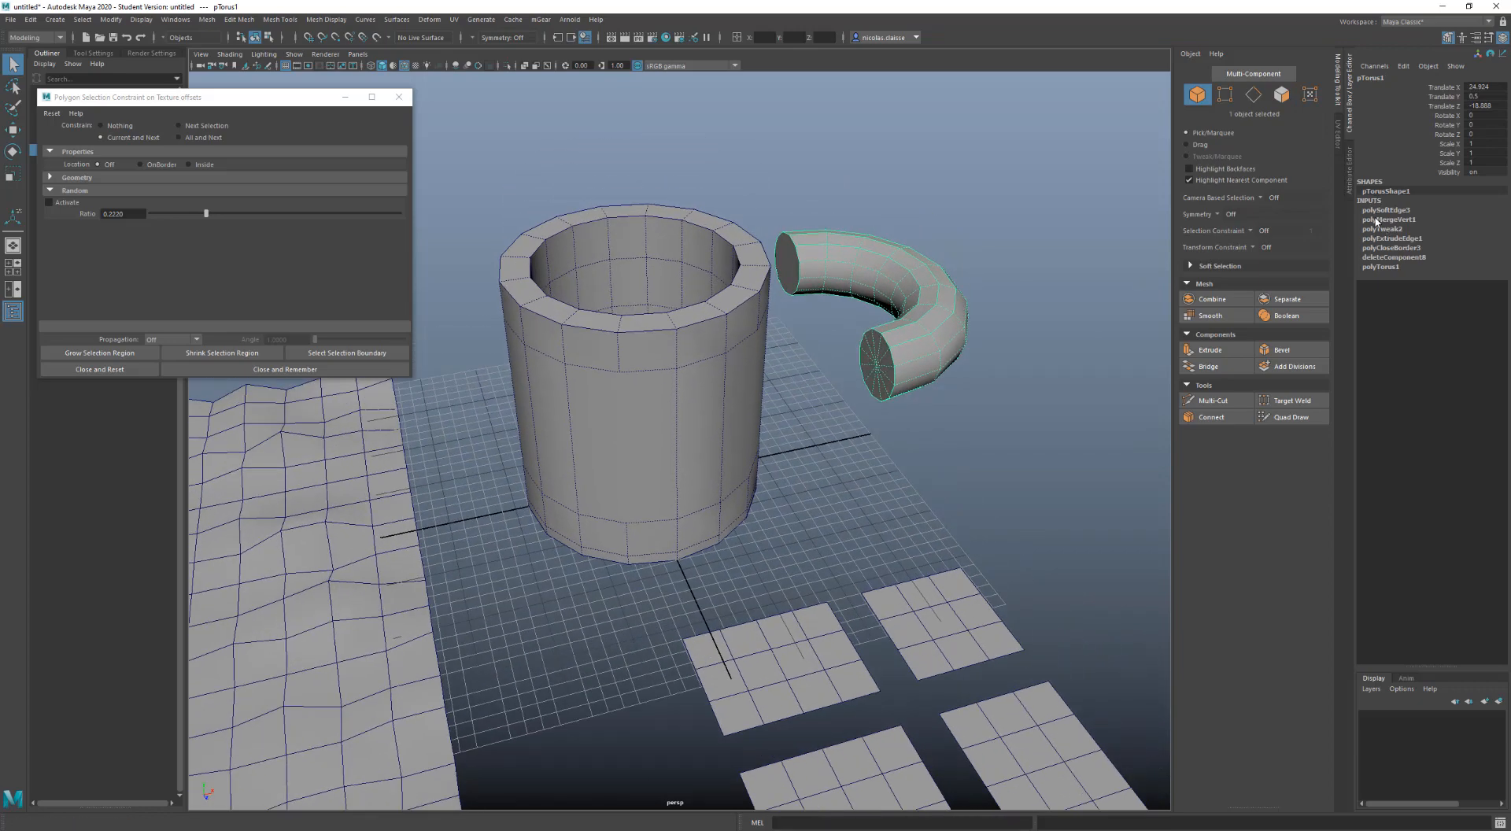
left_click(1383, 210)
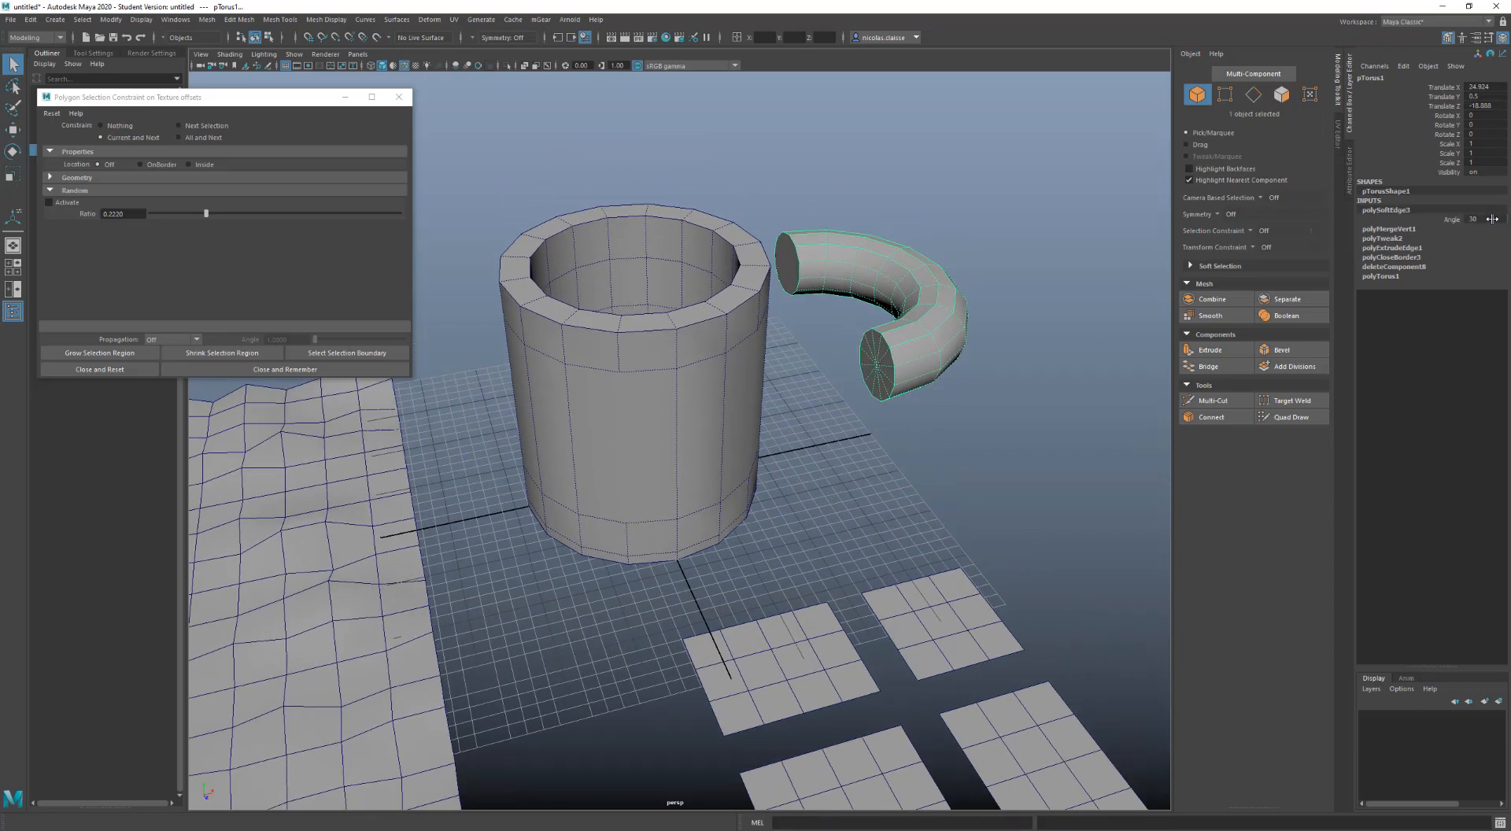
double_click(1492, 219)
type("40")
key("Return")
key("Return")
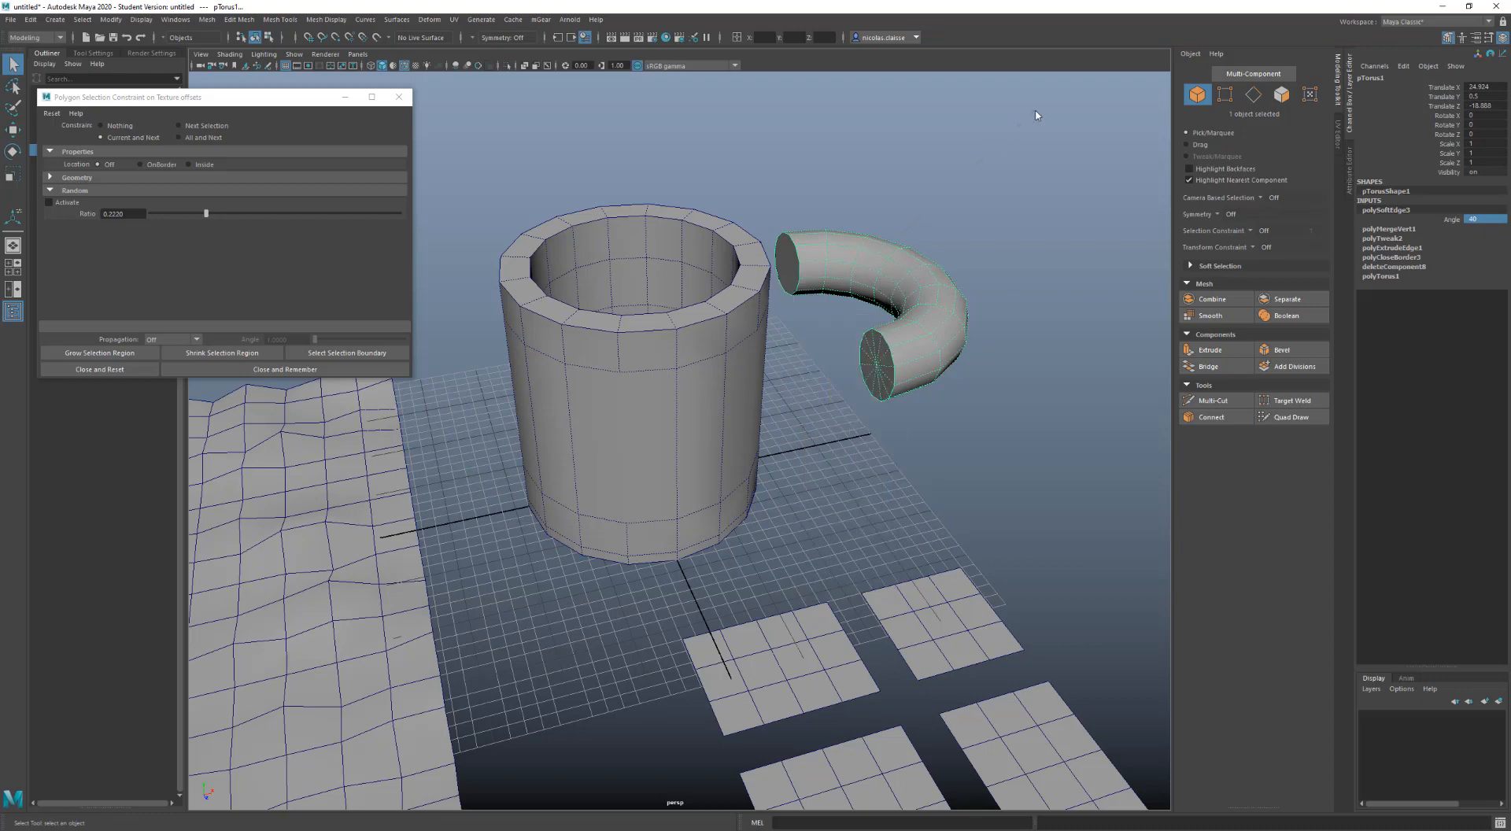
scroll(1018, 214, "down", 1)
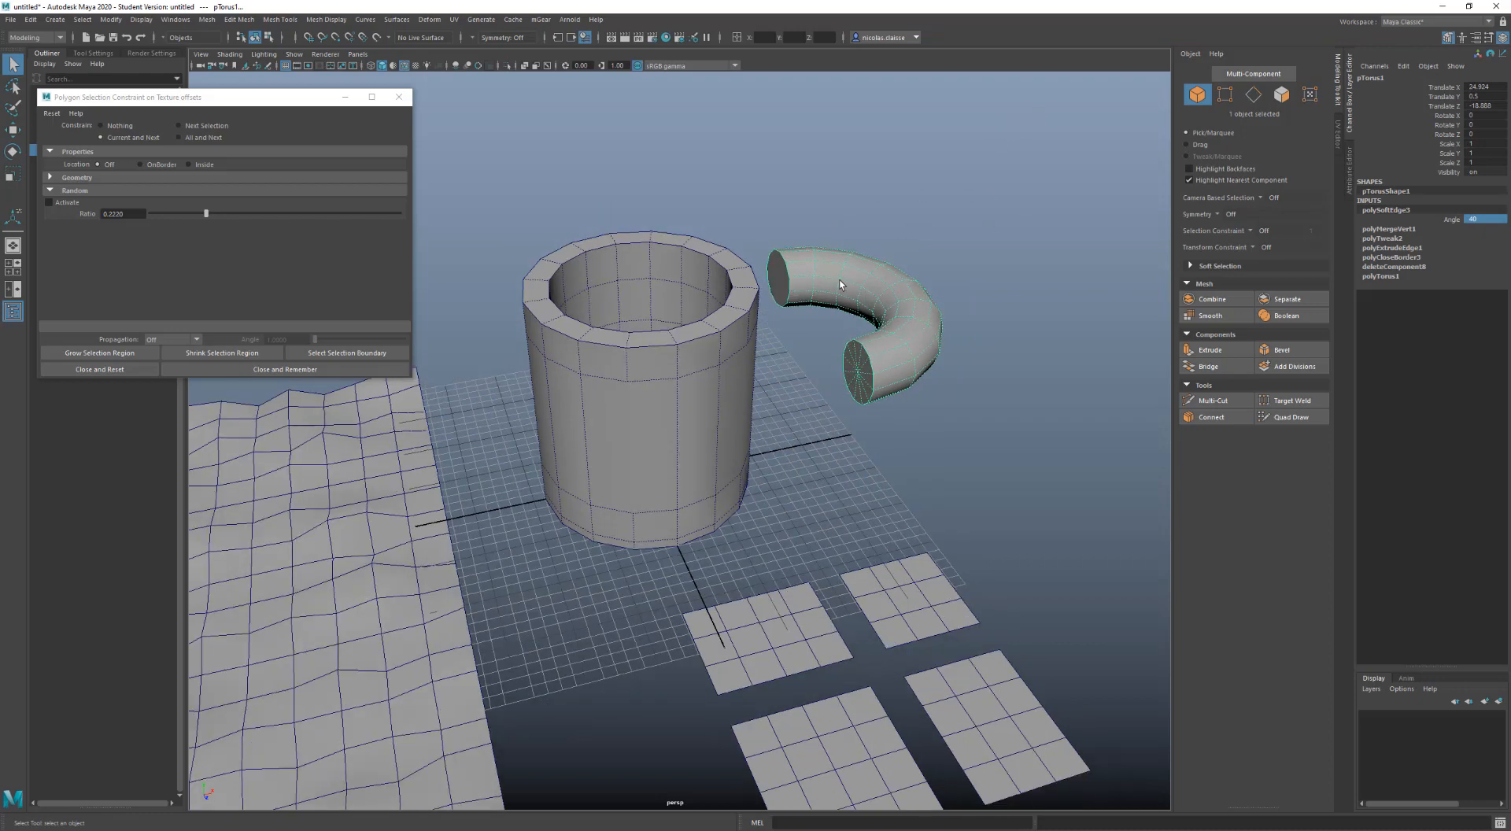
scroll(840, 284, "up", 1)
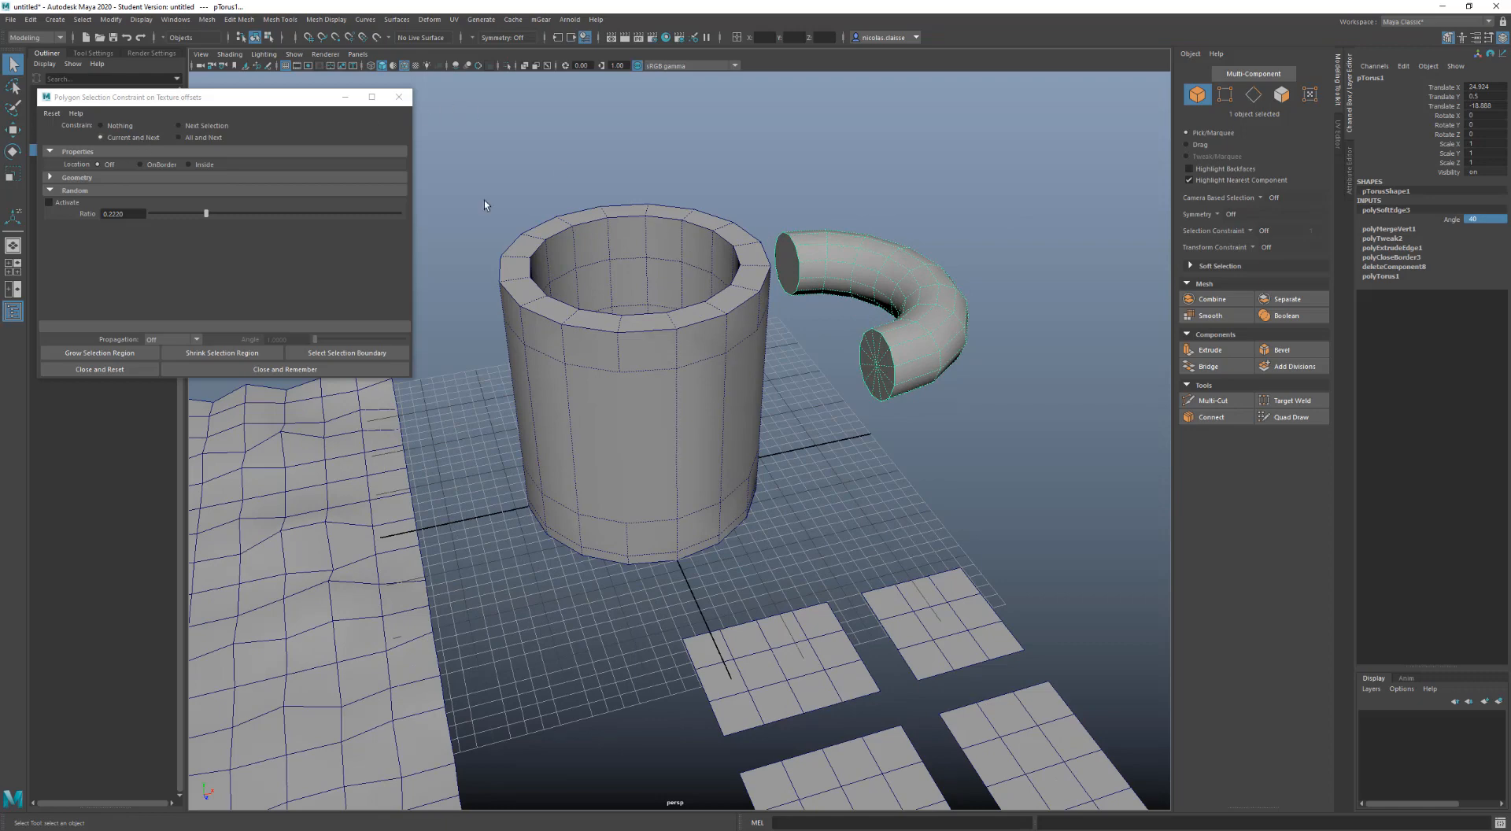
Select all edges of the half torus and constrain the selection to hard edges only
right_click_drag(896, 271, 894, 239)
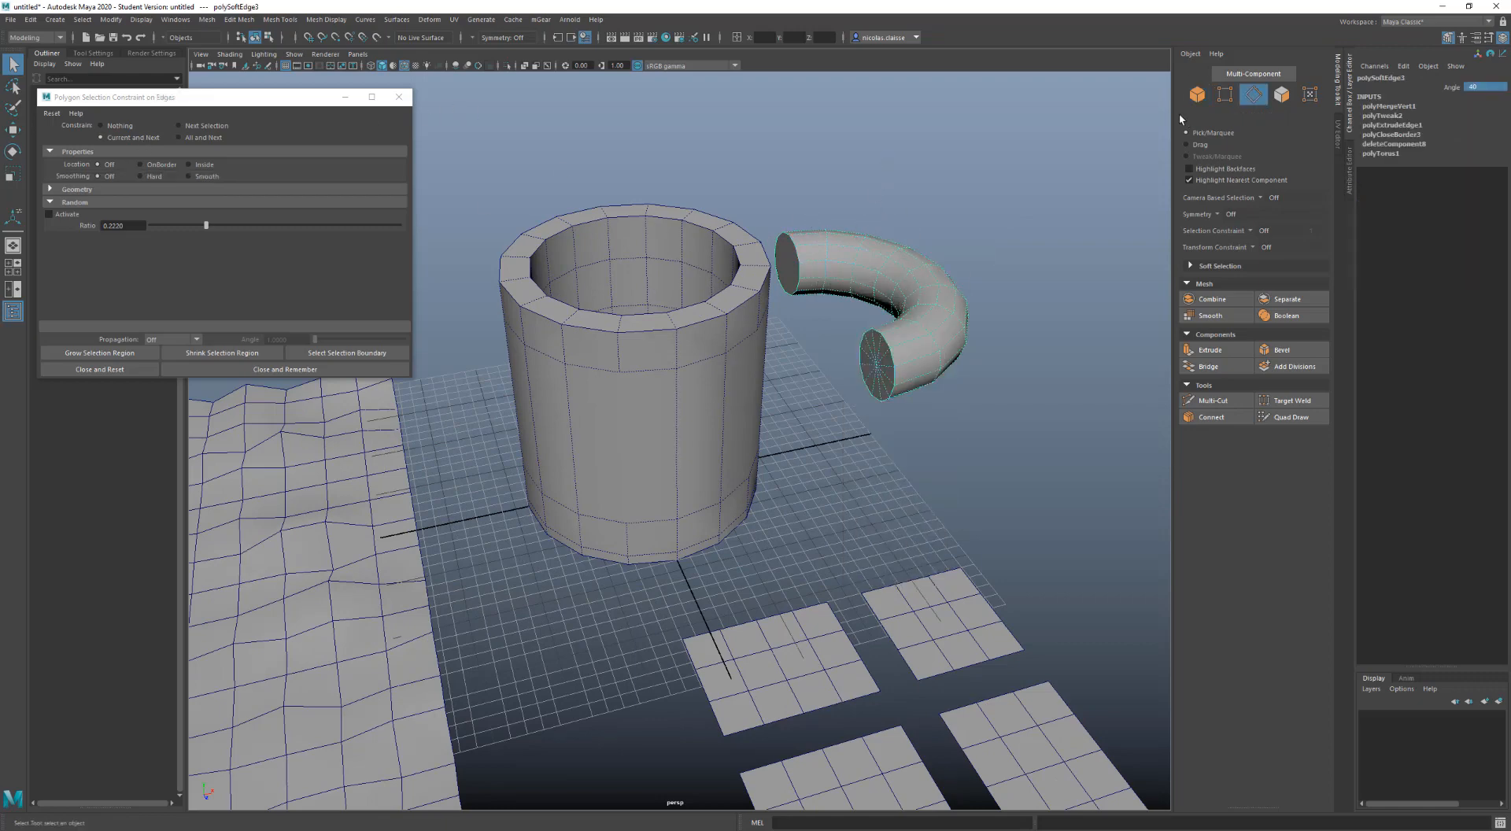
left_click_drag(1019, 153, 661, 503)
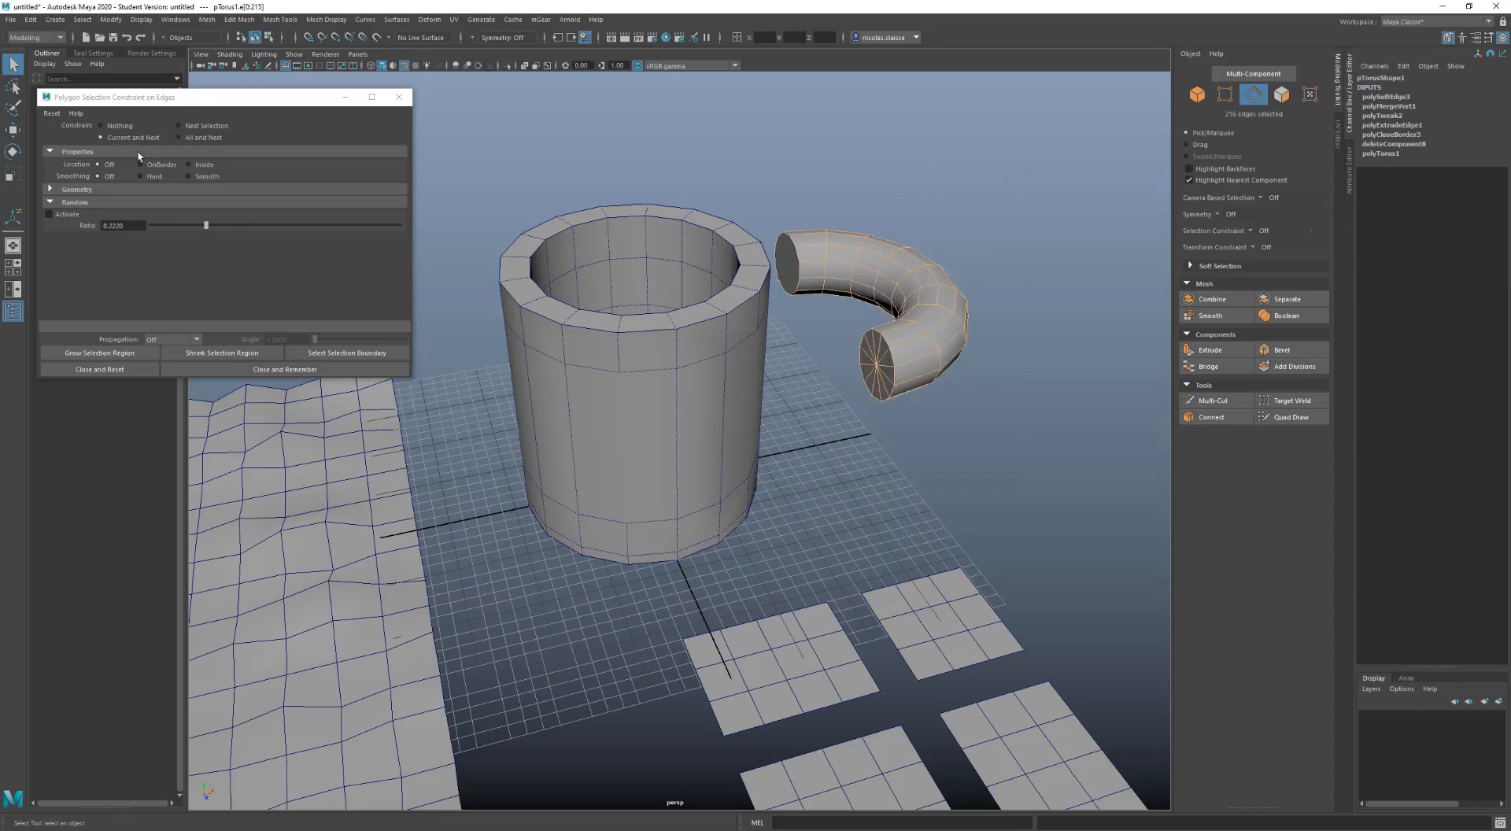
left_click(152, 178)
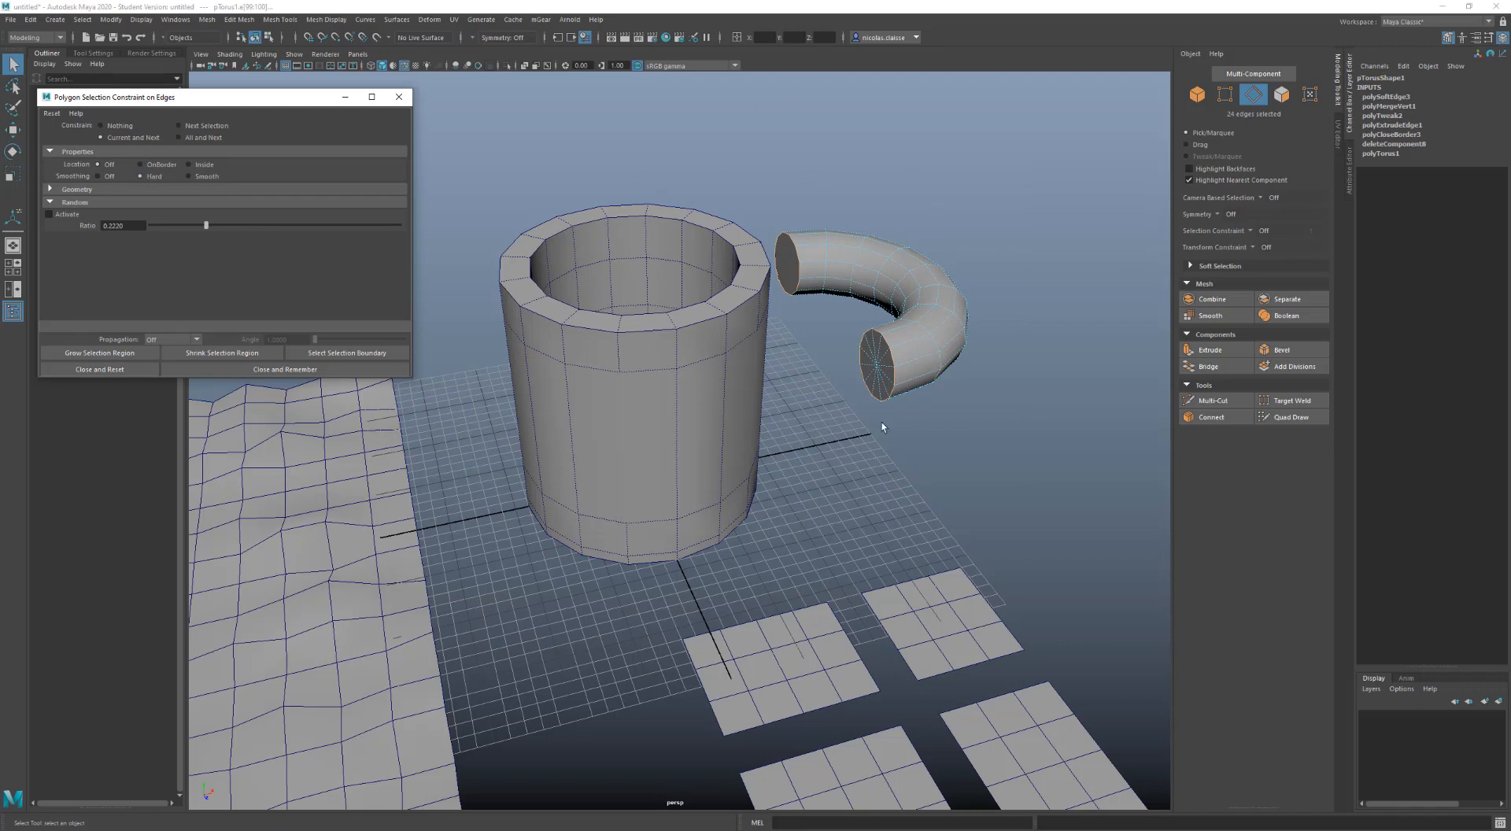
left_click_drag(883, 421, 898, 430, "alt")
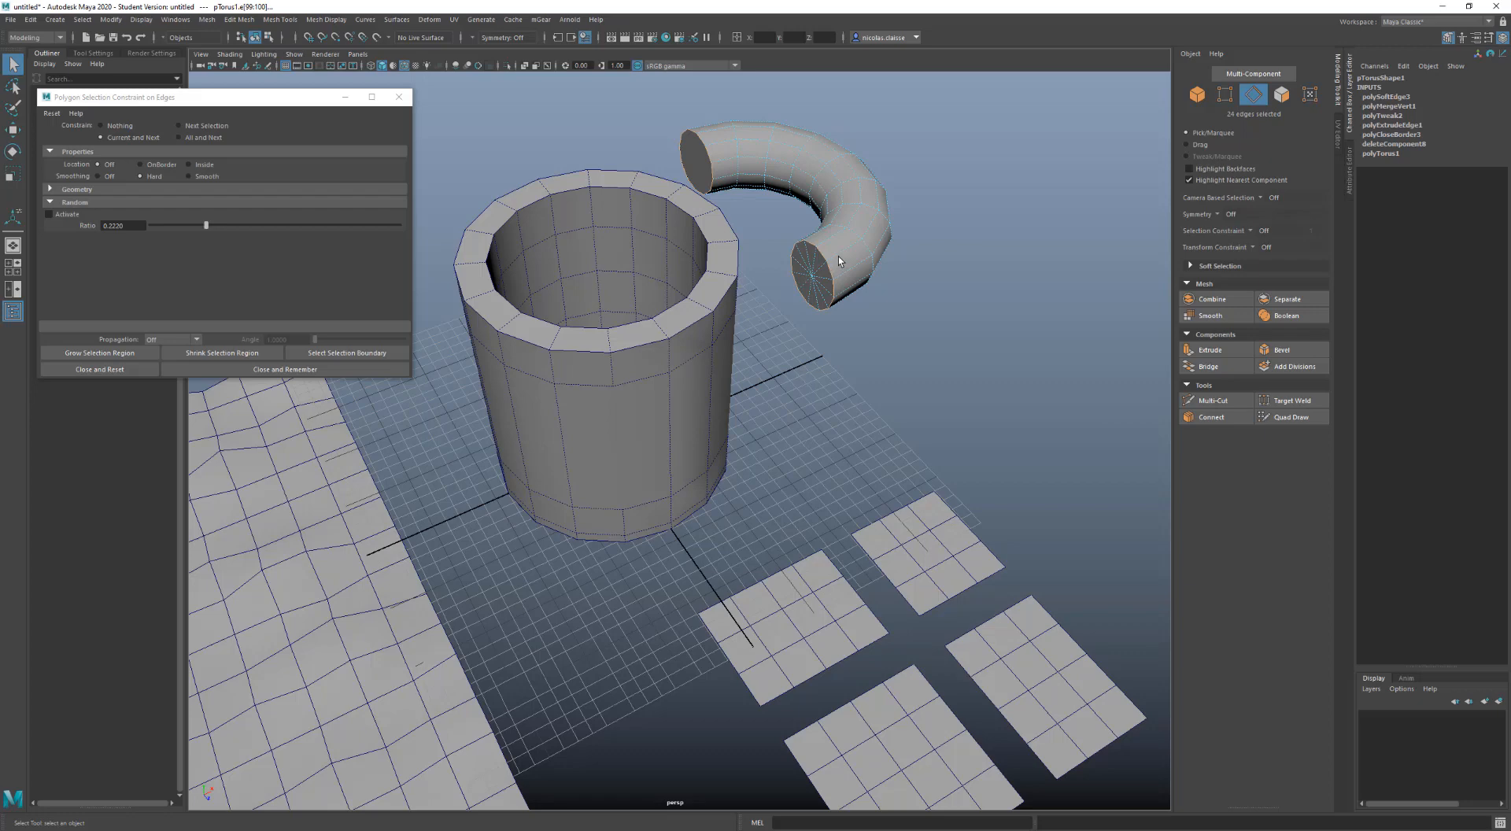
Bevel the half torus's selected hard edges with a fraction of 0.2 and 3 segments, and return to object mode
right_click_drag(838, 257, 880, 263, "shift")
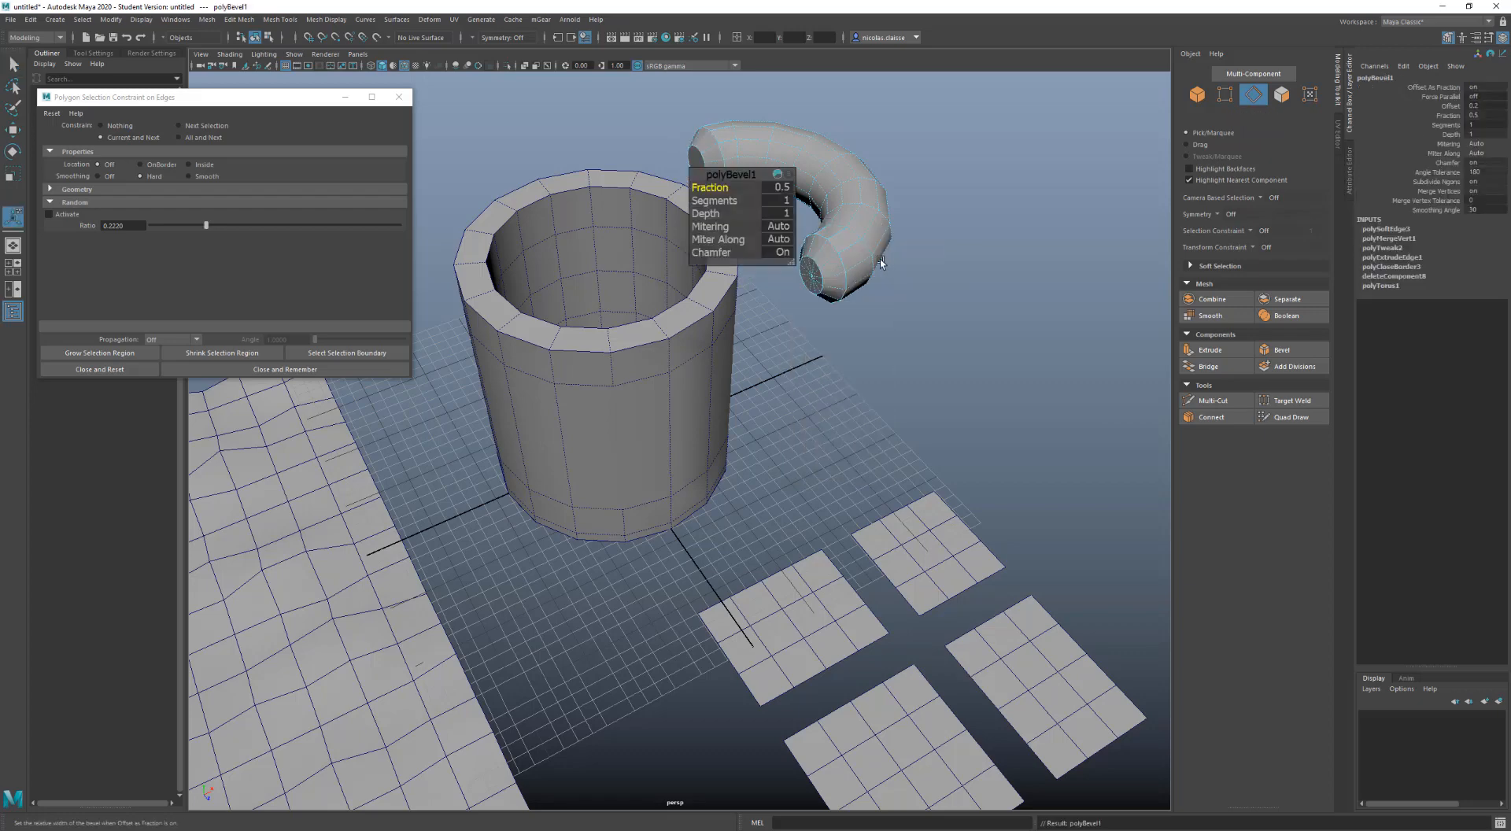
left_click_drag(724, 201, 710, 191)
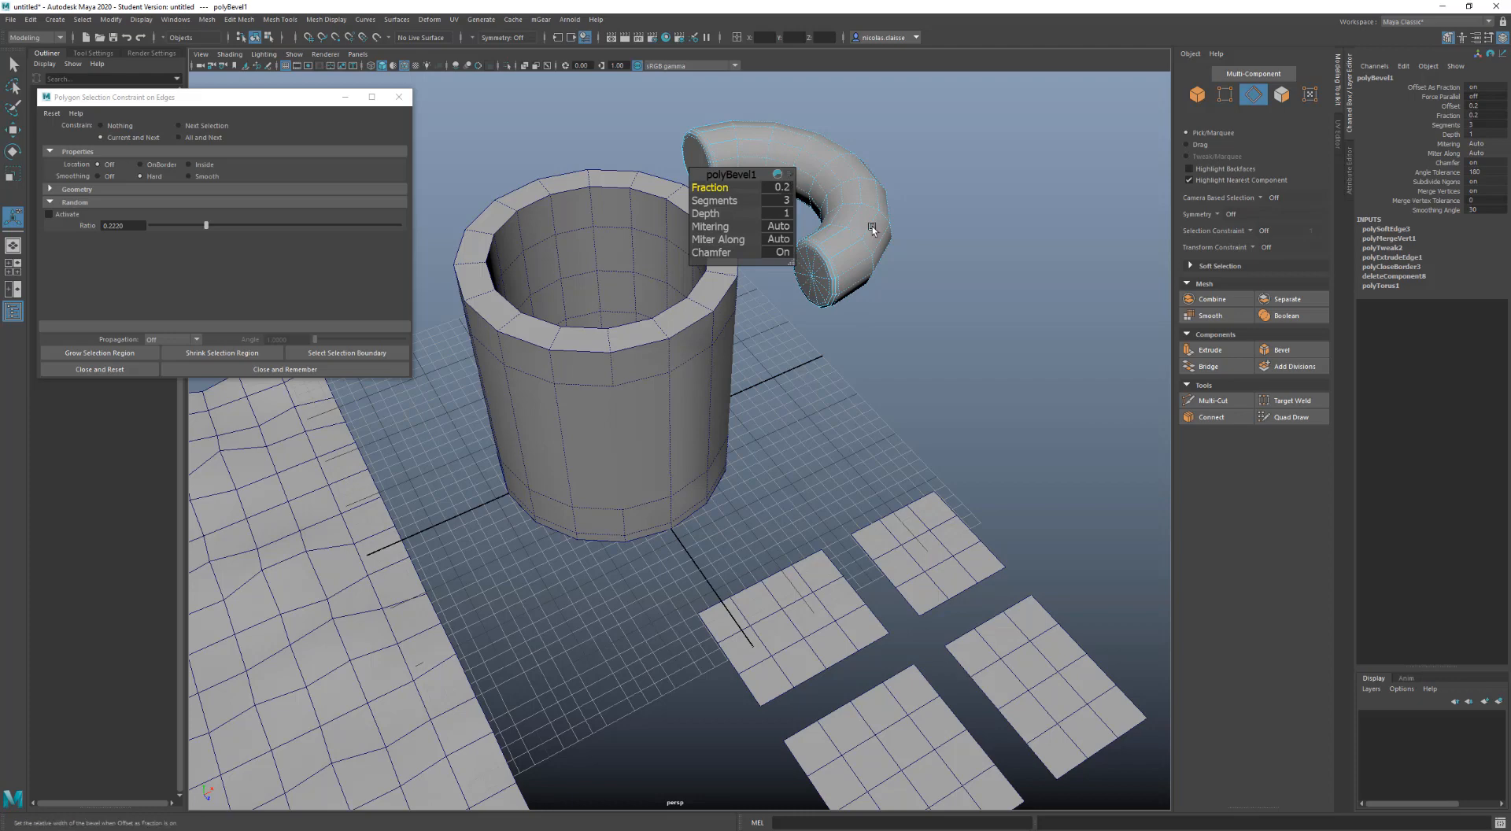
left_click(960, 347)
right_click_drag(778, 189, 820, 133)
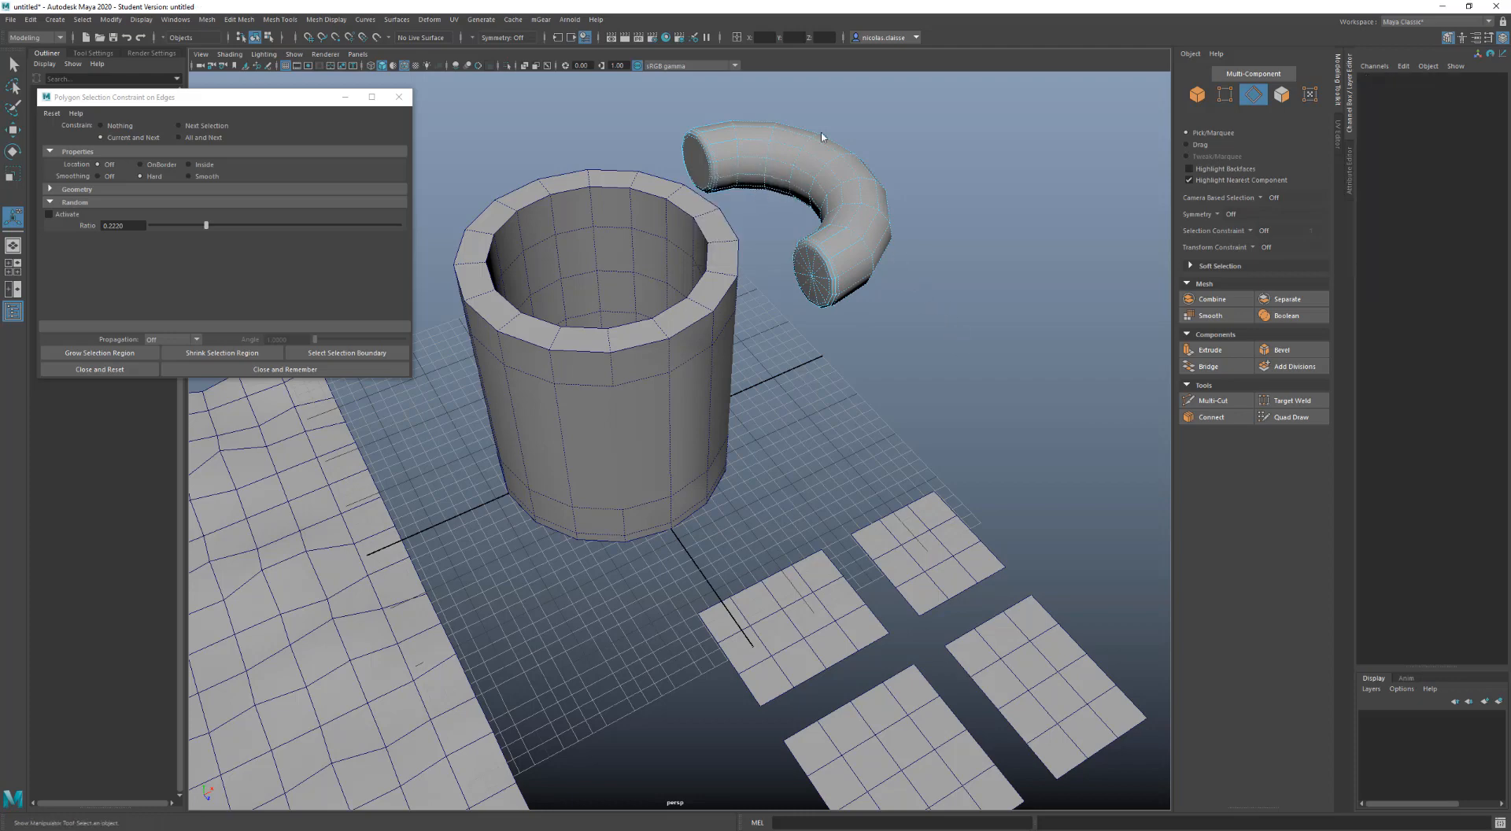
left_click(921, 310)
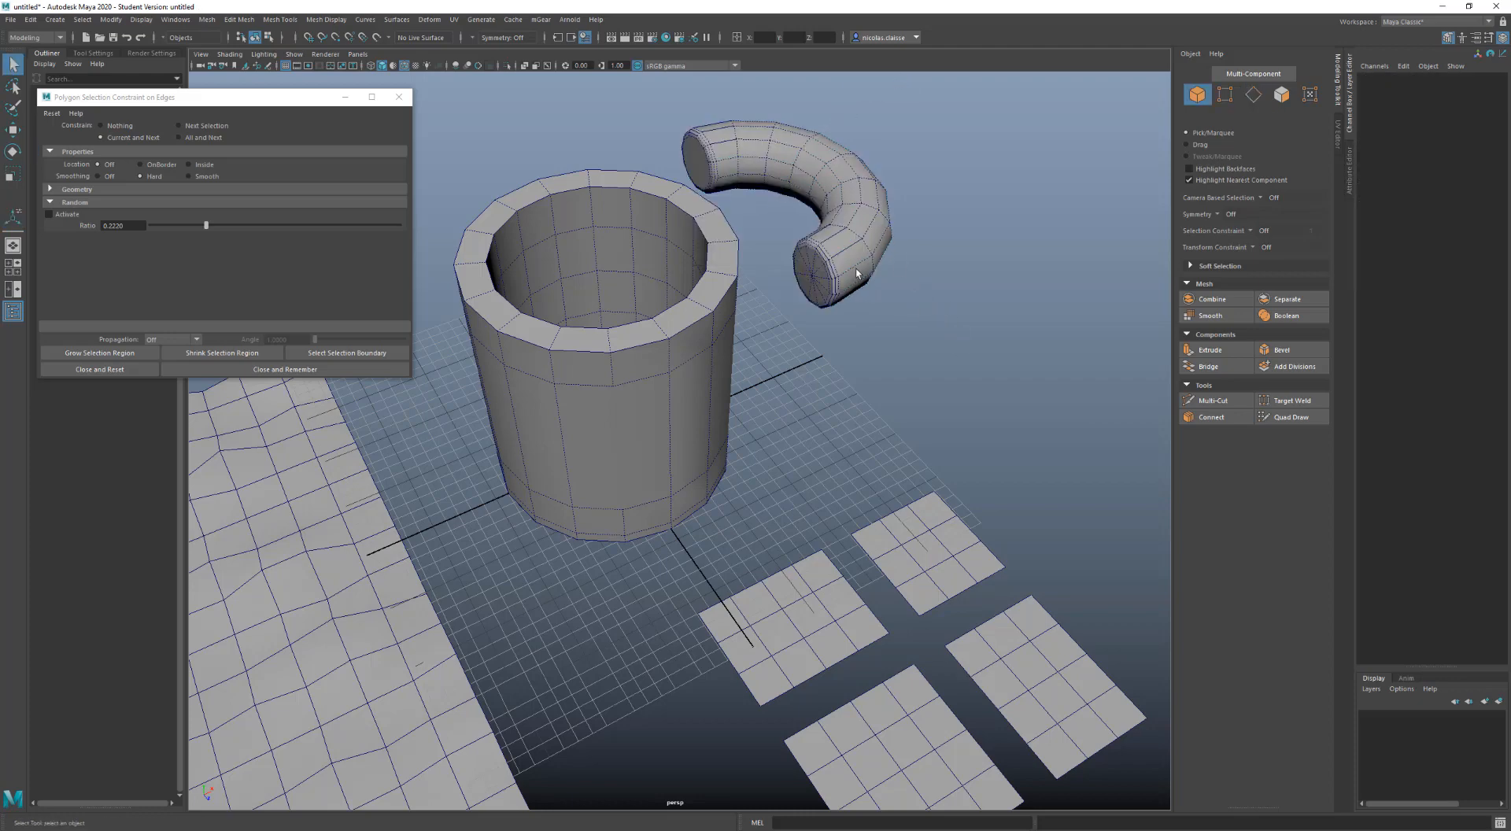
In edge mode on the pipe, box-select its hard edges with the constraint, first the upper part and finally the whole pipe
left_click(694, 224)
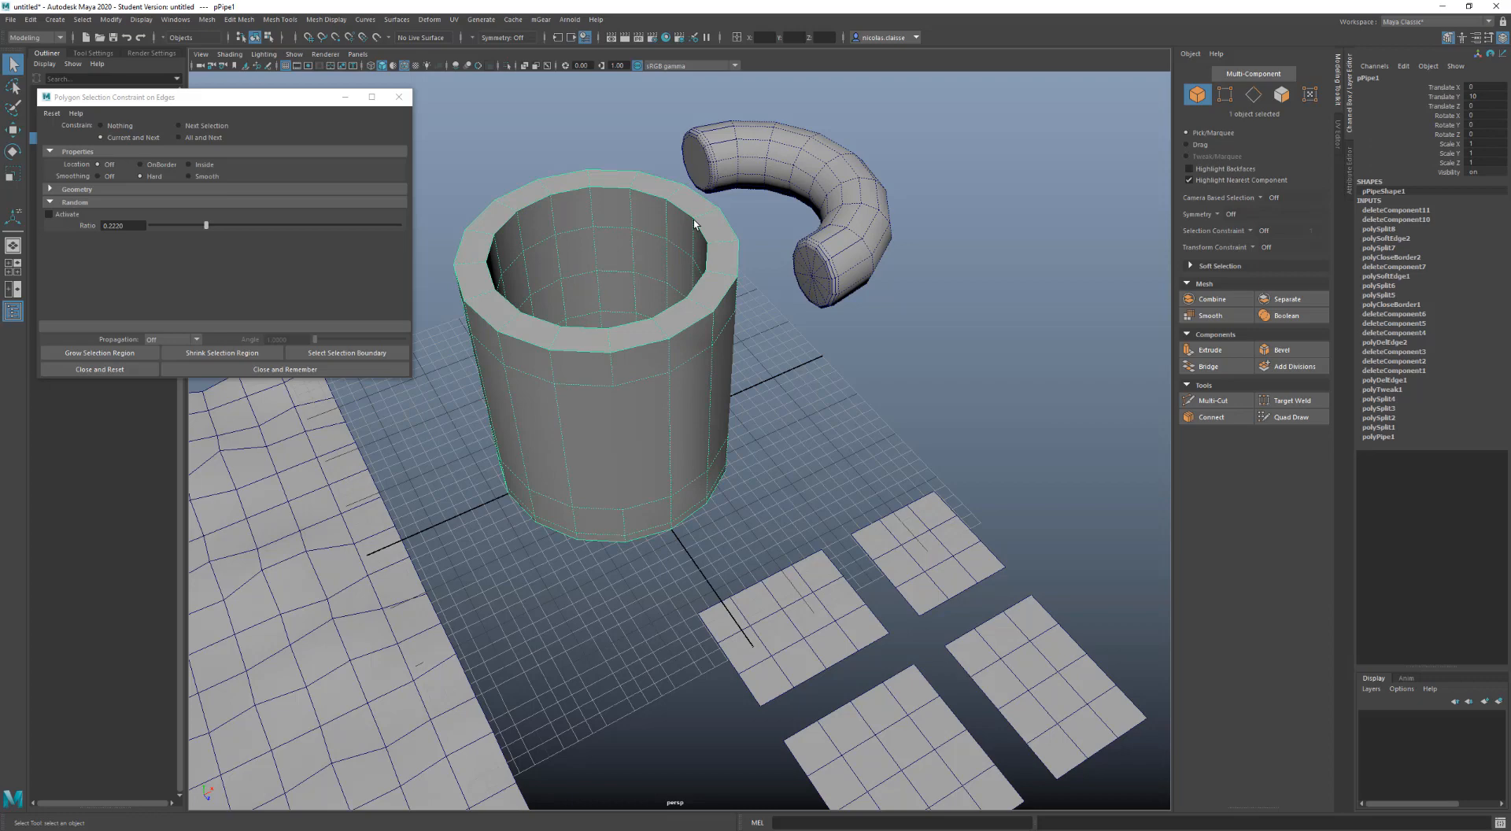
right_click_drag(694, 225, 695, 187)
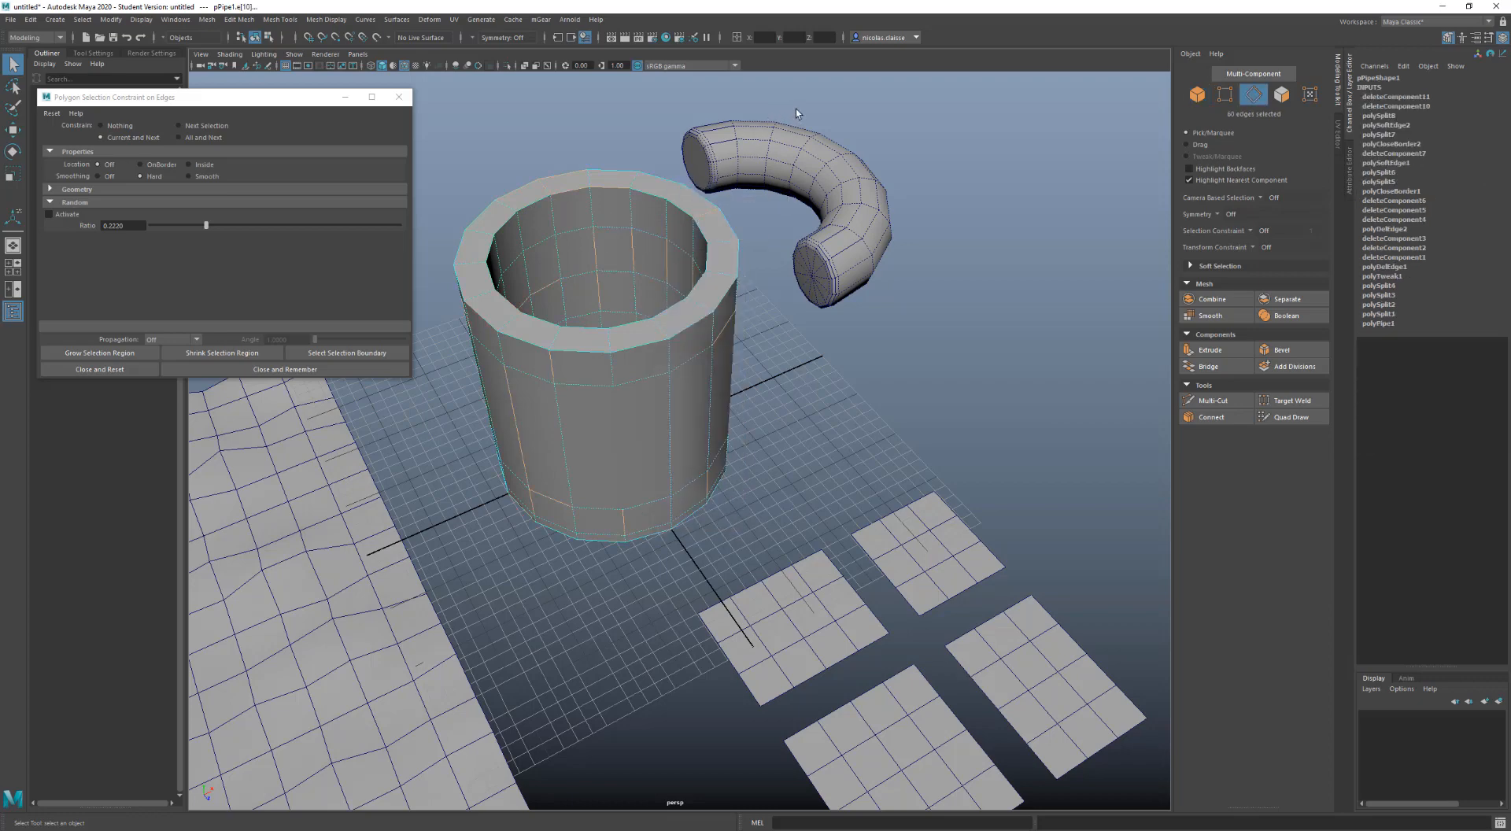
left_click_drag(796, 108, 413, 630)
mouse_move(590, 358)
left_mouse_down("alt")
mouse_move(580, 330)
mouse_move(567, 340)
left_mouse_up("alt")
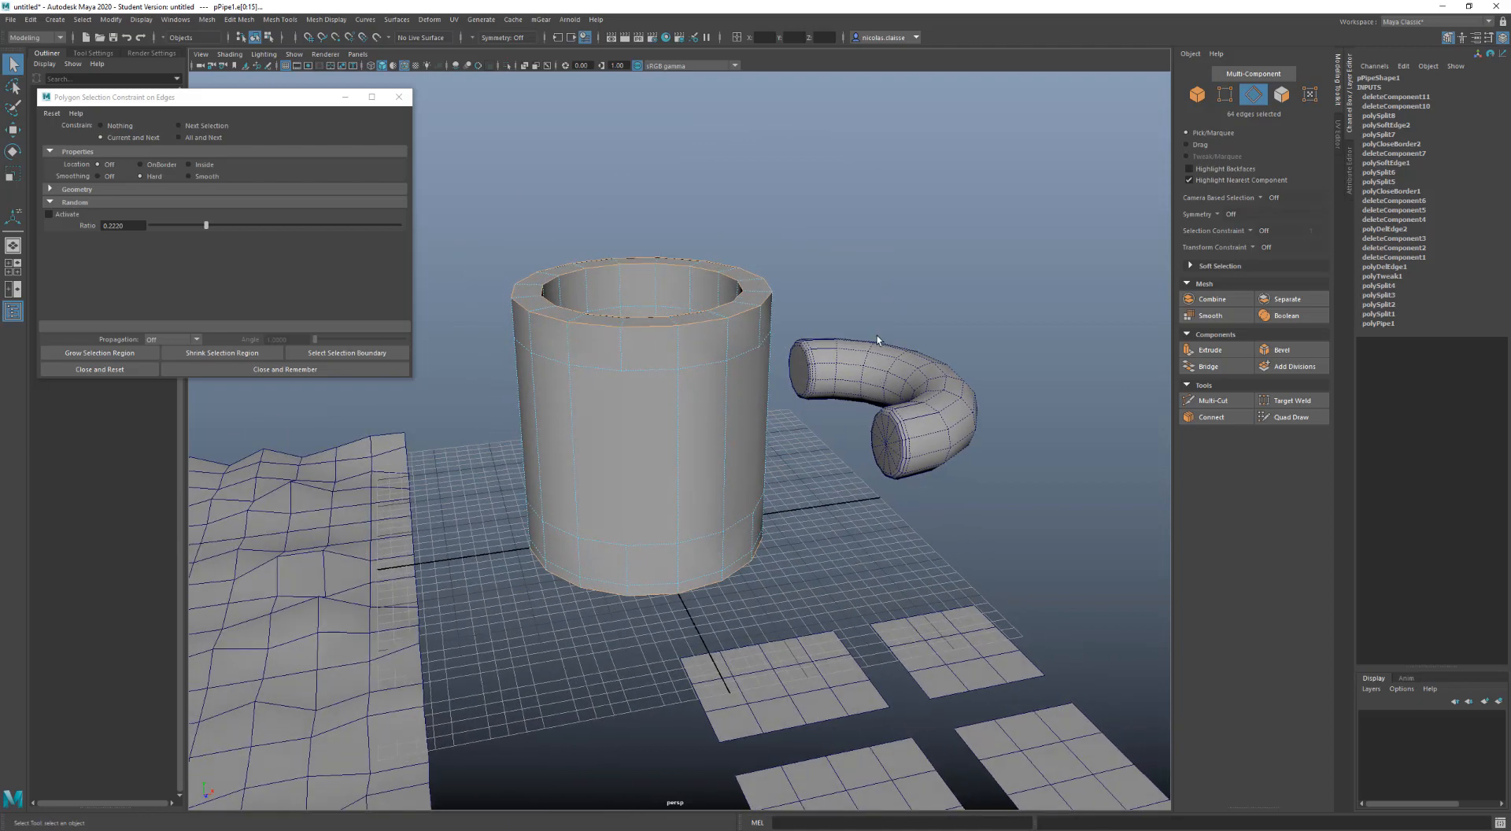
left_click(834, 238)
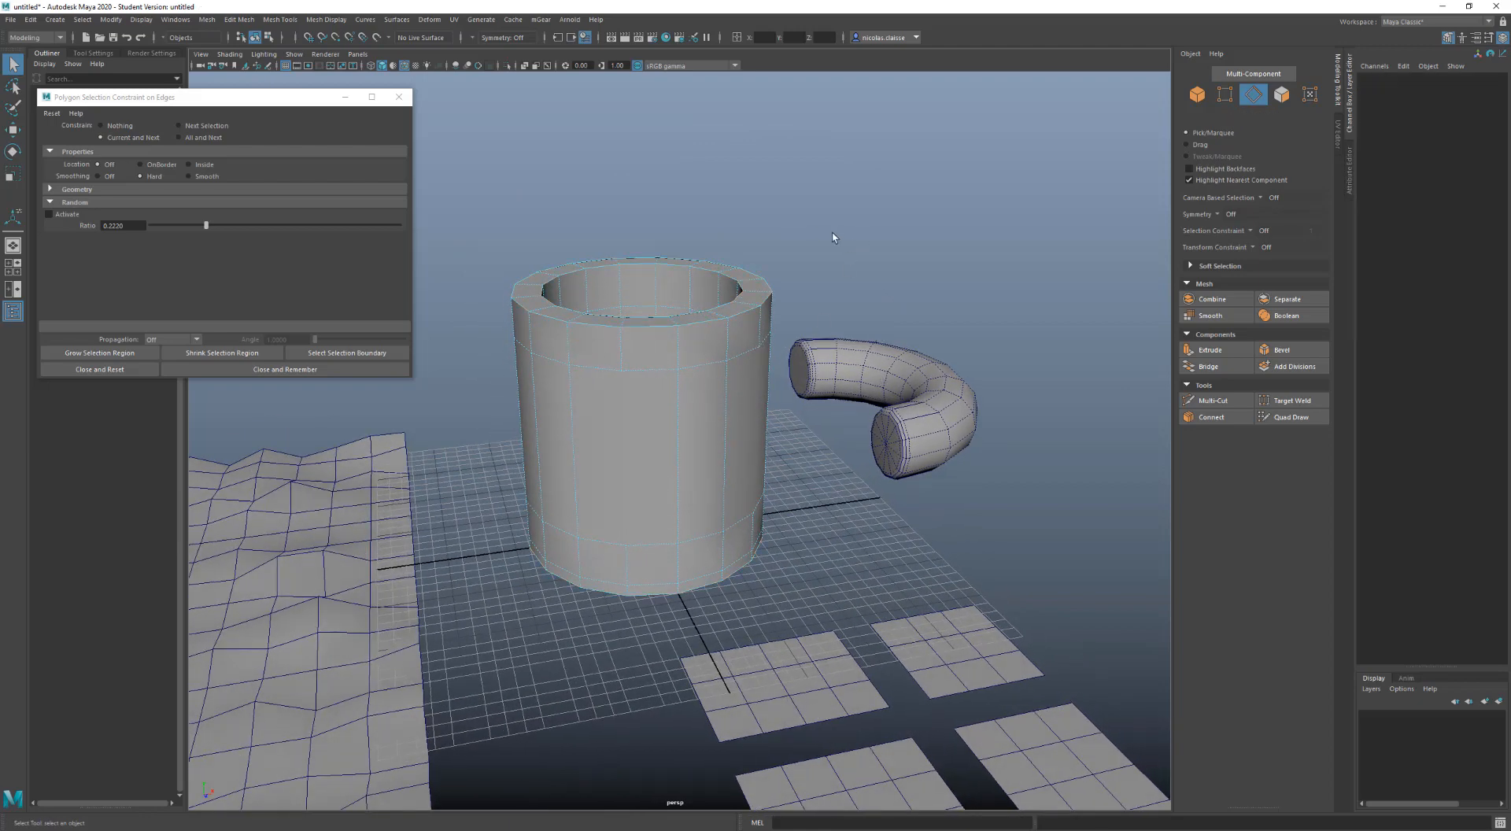
left_click_drag(847, 181, 678, 432)
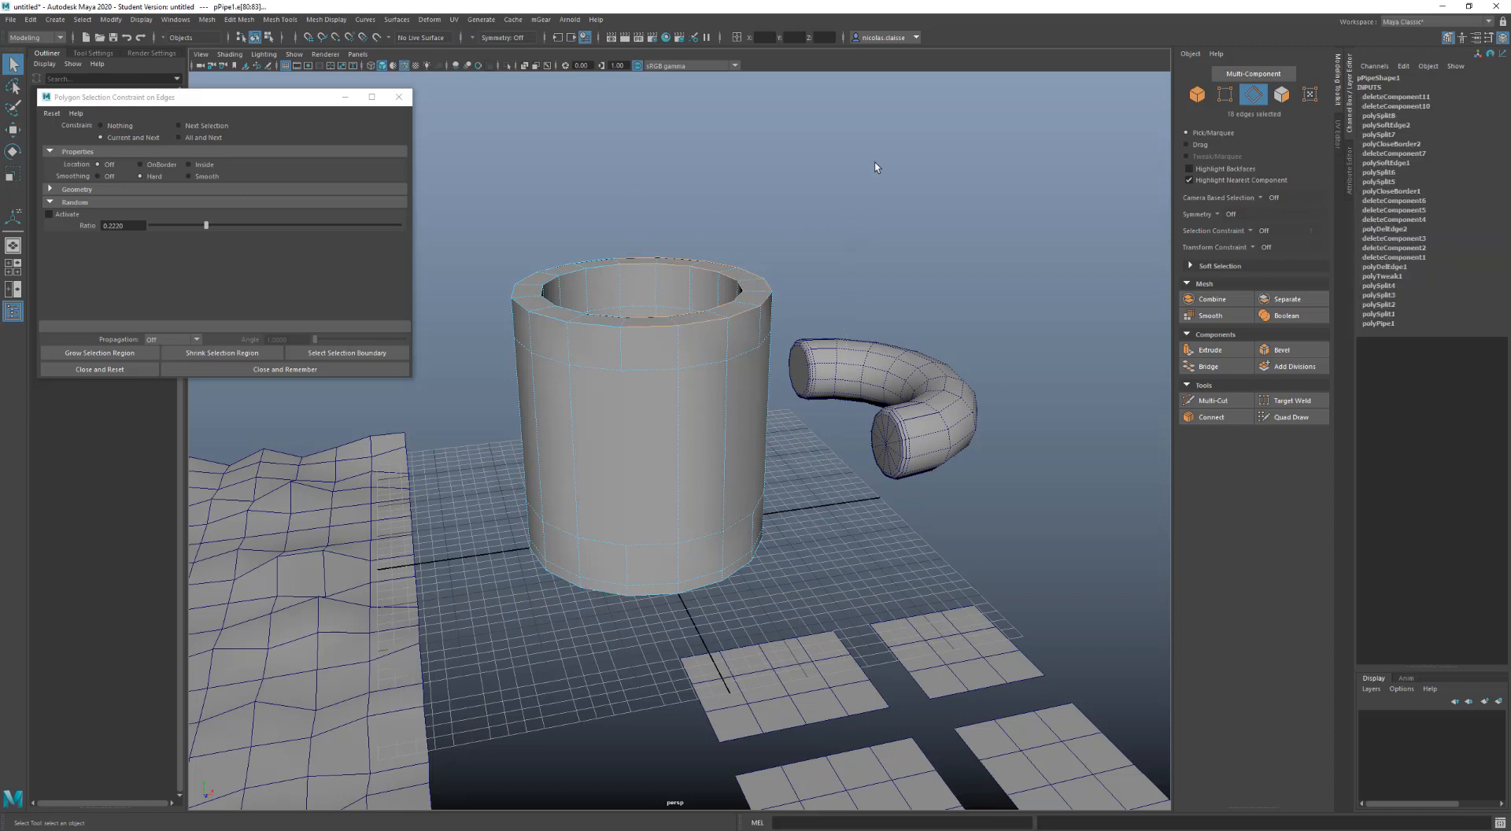
left_click_drag(876, 167, 463, 704)
Close the selection constraint window and box-select across the whole pipe again to test whether the hard-edge constraint still applies
left_click(398, 97)
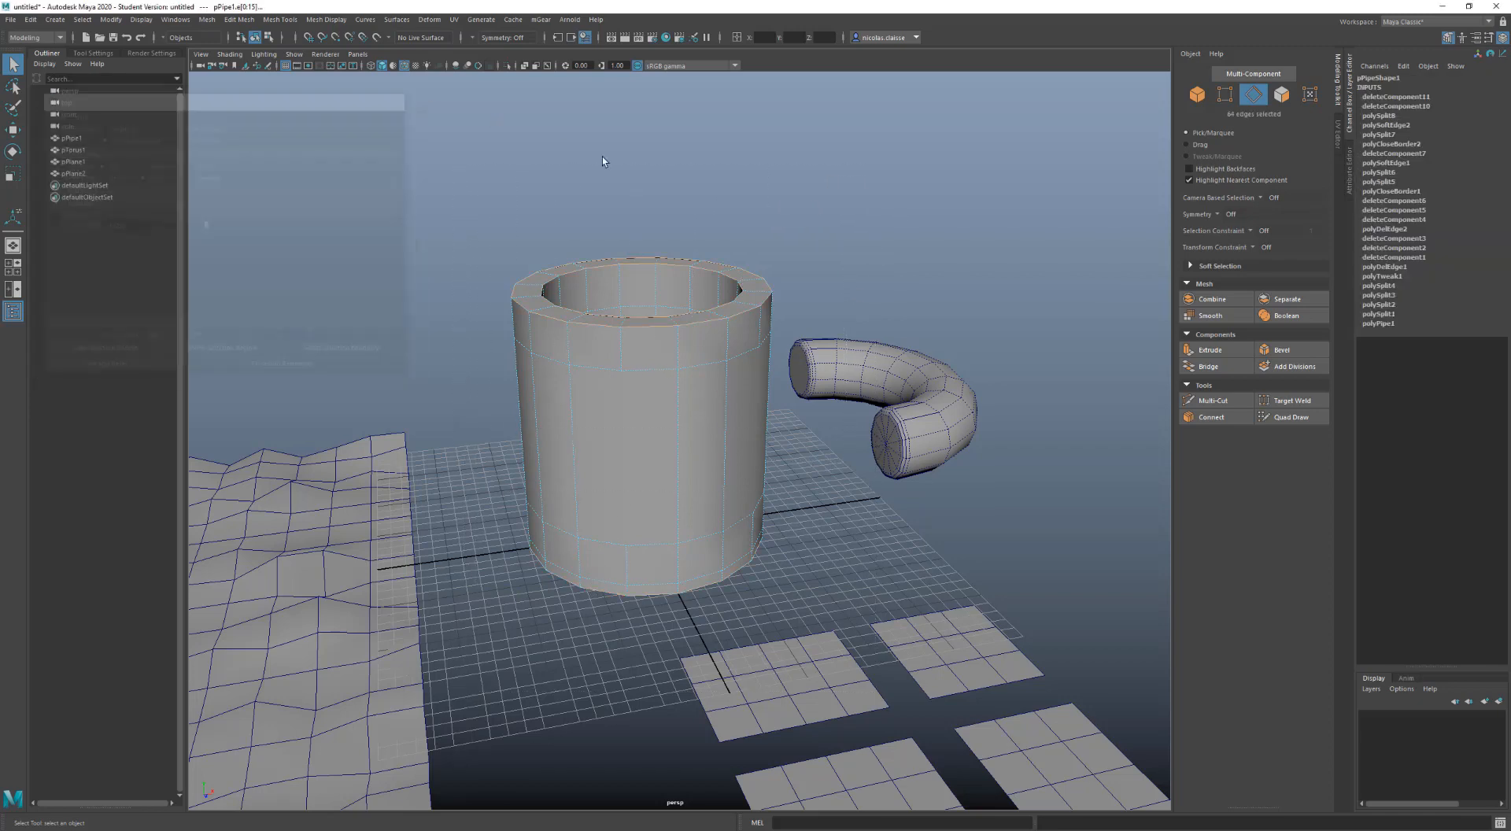
left_click(920, 173)
left_click_drag(945, 183, 382, 673)
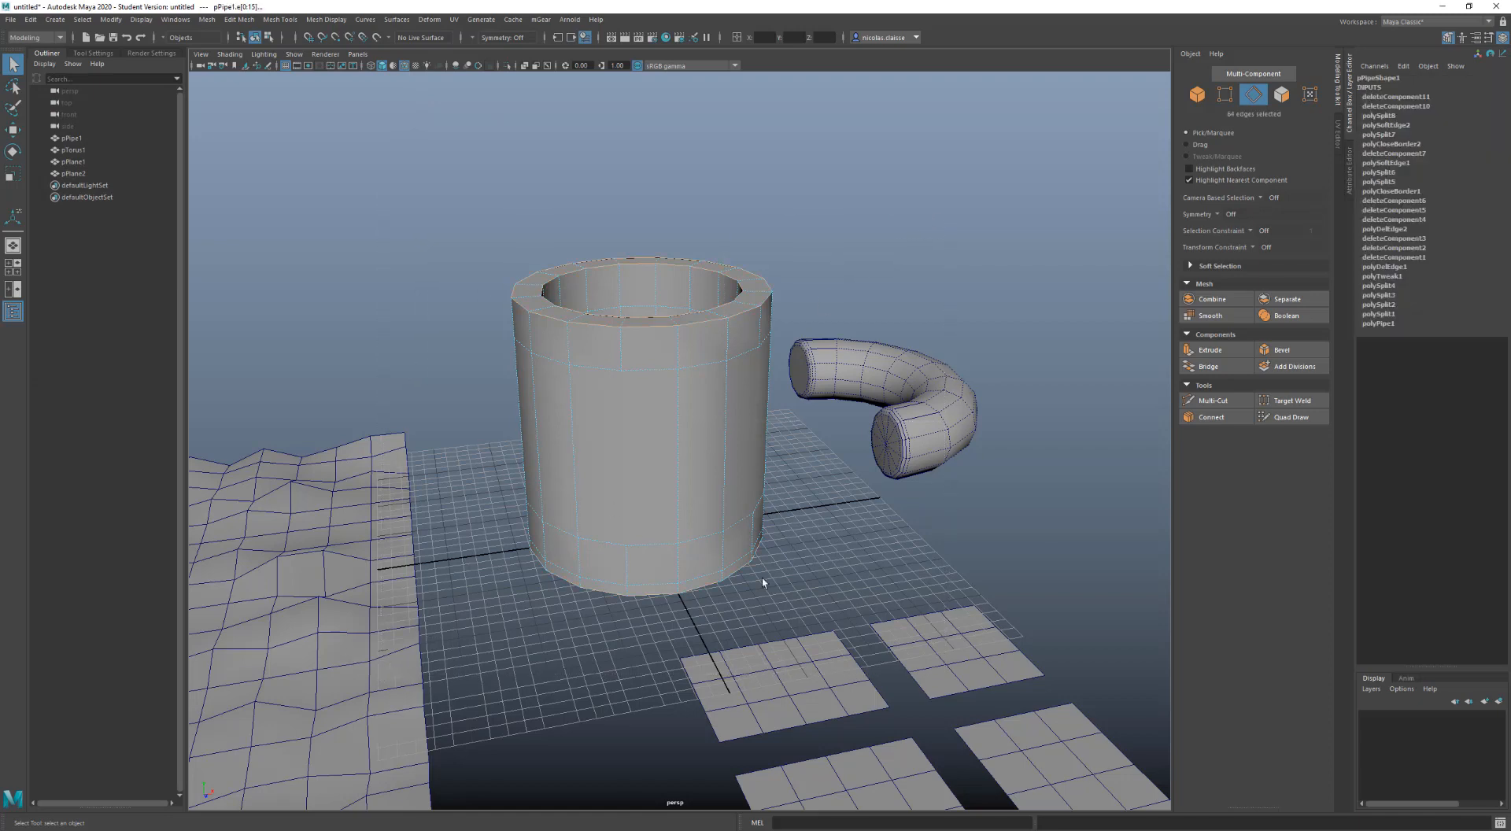
left_click_drag(883, 184, 467, 675)
Select the half torus and box-select all its edges in edge mode to test the remaining constraint
left_click(866, 376)
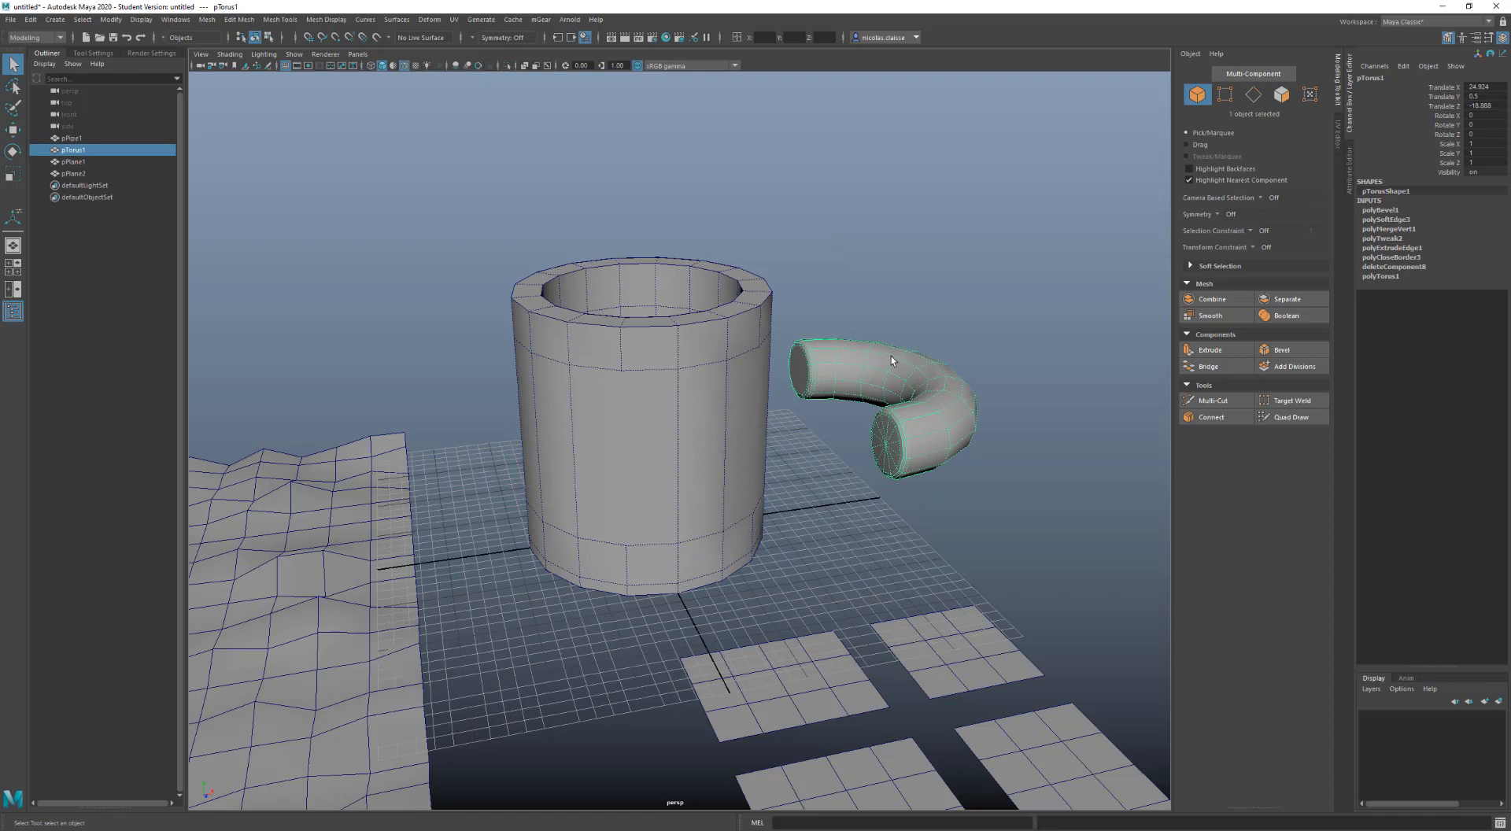
right_click_drag(891, 356, 883, 301)
left_click_drag(1031, 252, 701, 563)
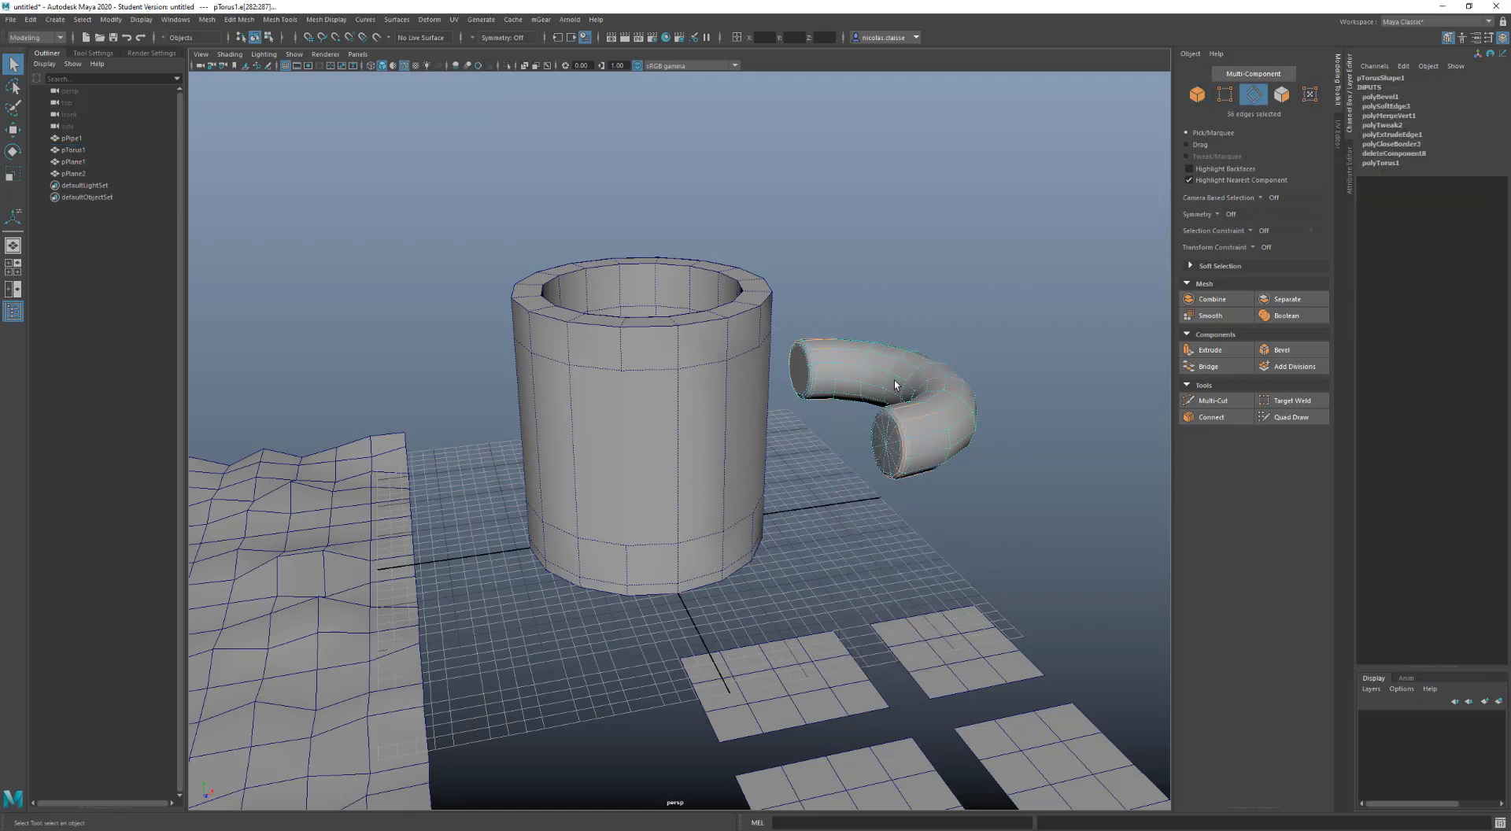
Reopen the selection constraint options for edges and reset the constraint to Nothing
right_click(901, 327, "ctrl")
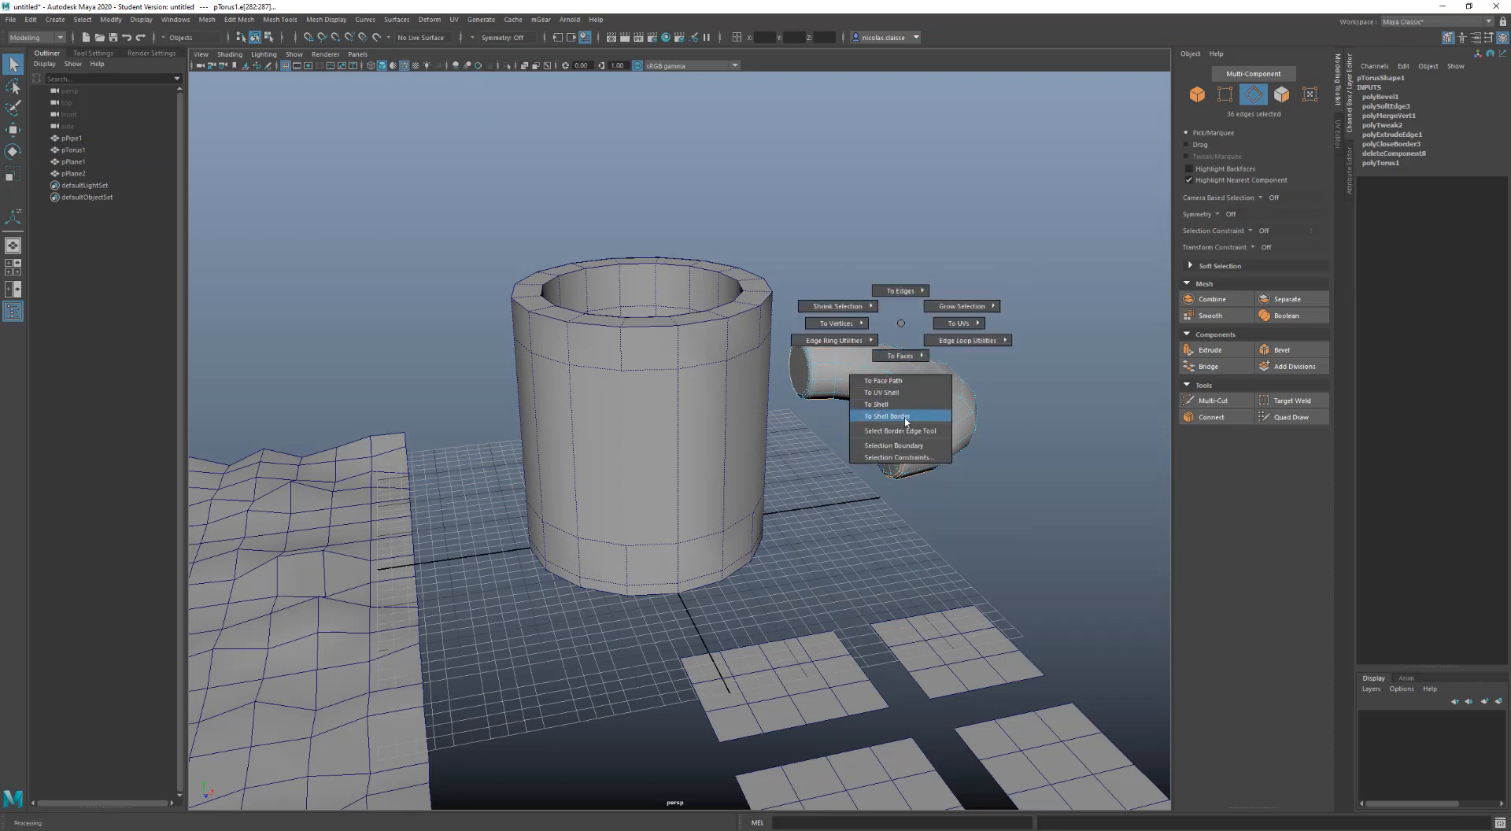
left_click(910, 459)
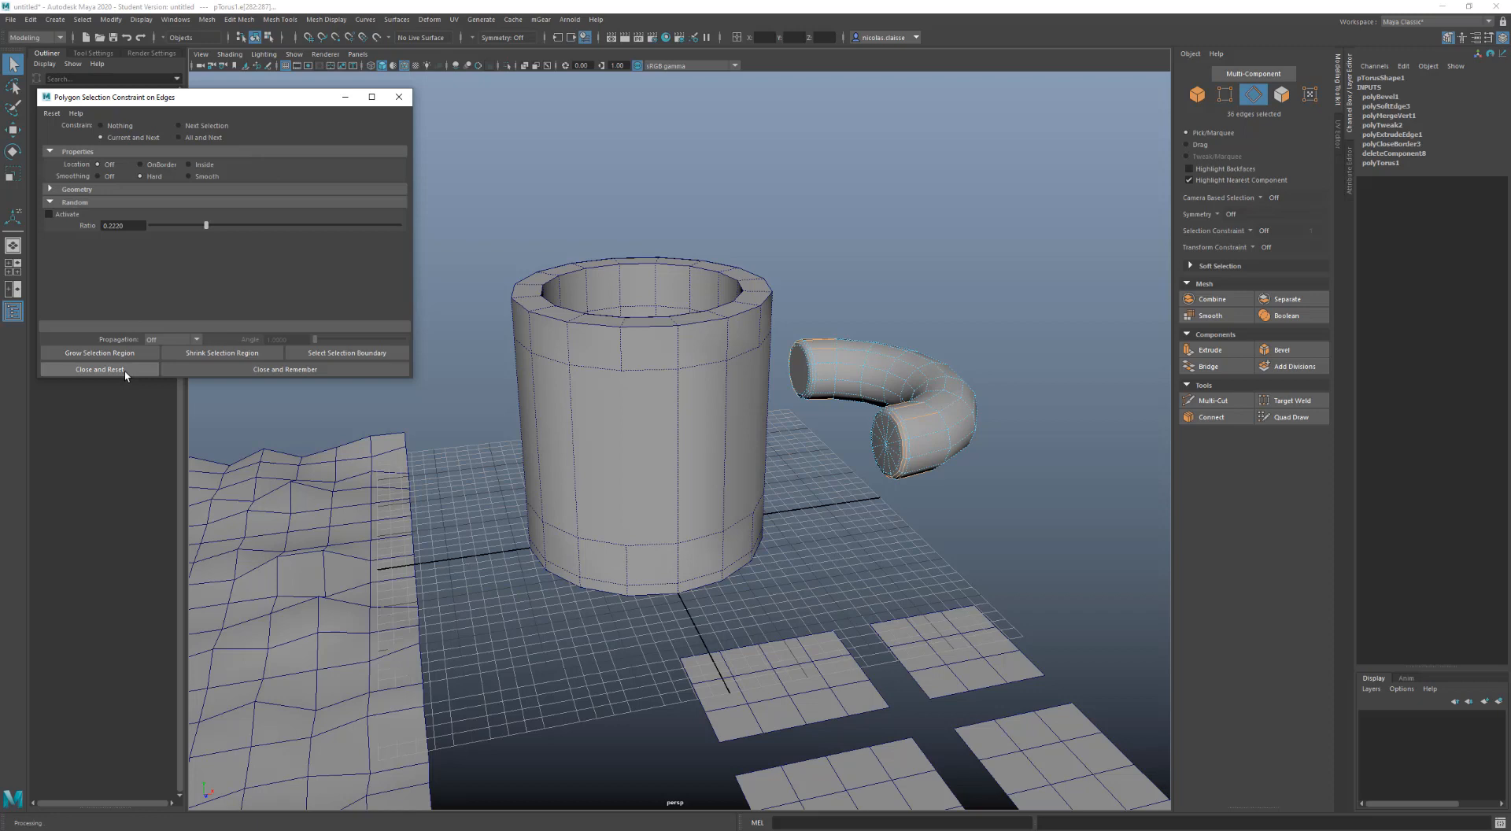
left_click(51, 114)
left_click(58, 125)
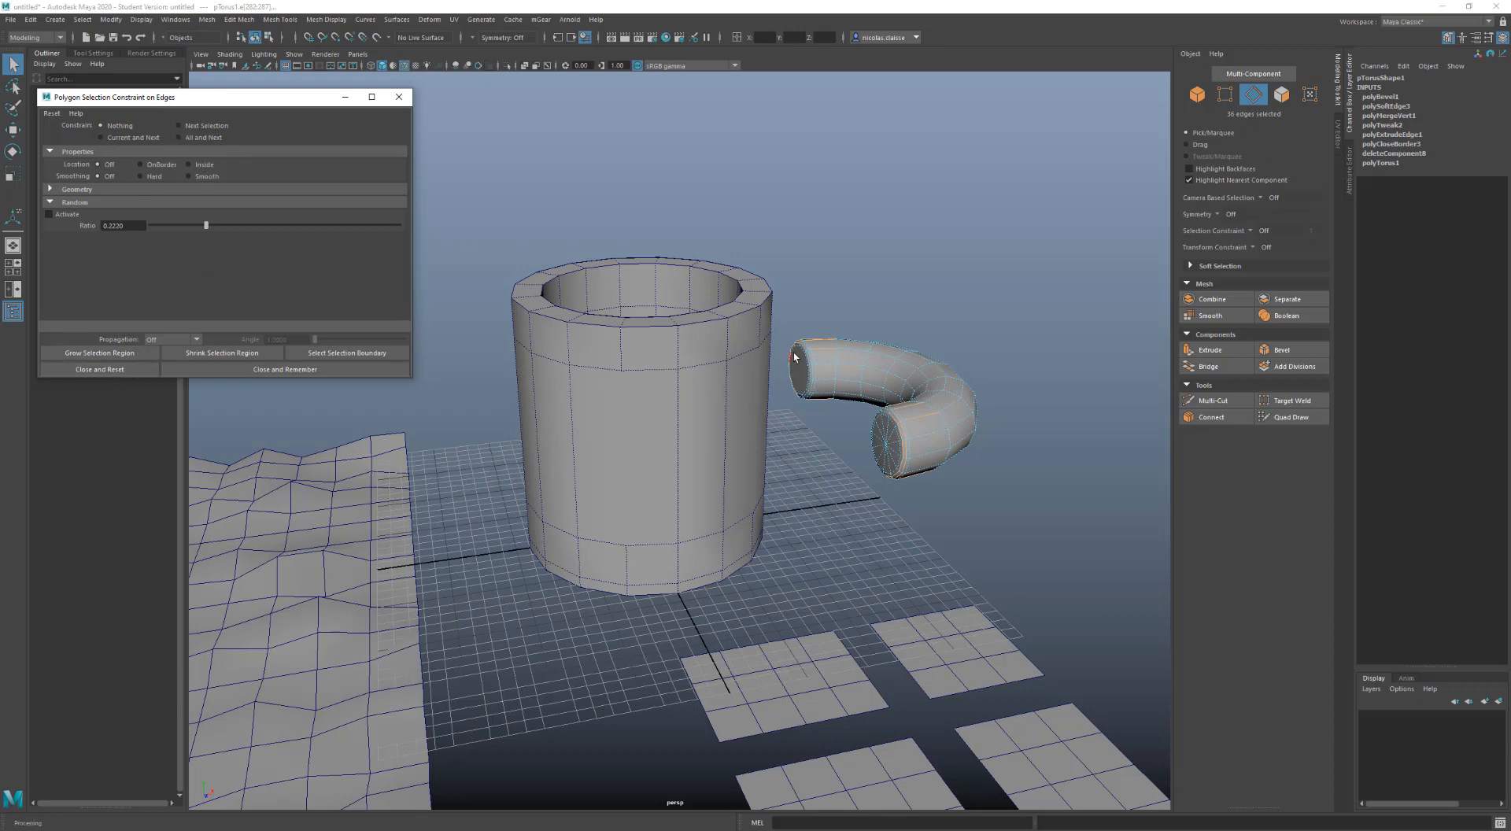
In edge mode on the pipe, box-select edges around its upper part without a constraint
left_click(675, 345)
right_click_drag(674, 342, 675, 299)
left_click_drag(793, 193, 626, 393)
Constrain Current and Next to hard edges, box-select the pipe's hard edges, and close the constraint options with a reset
left_click(142, 139)
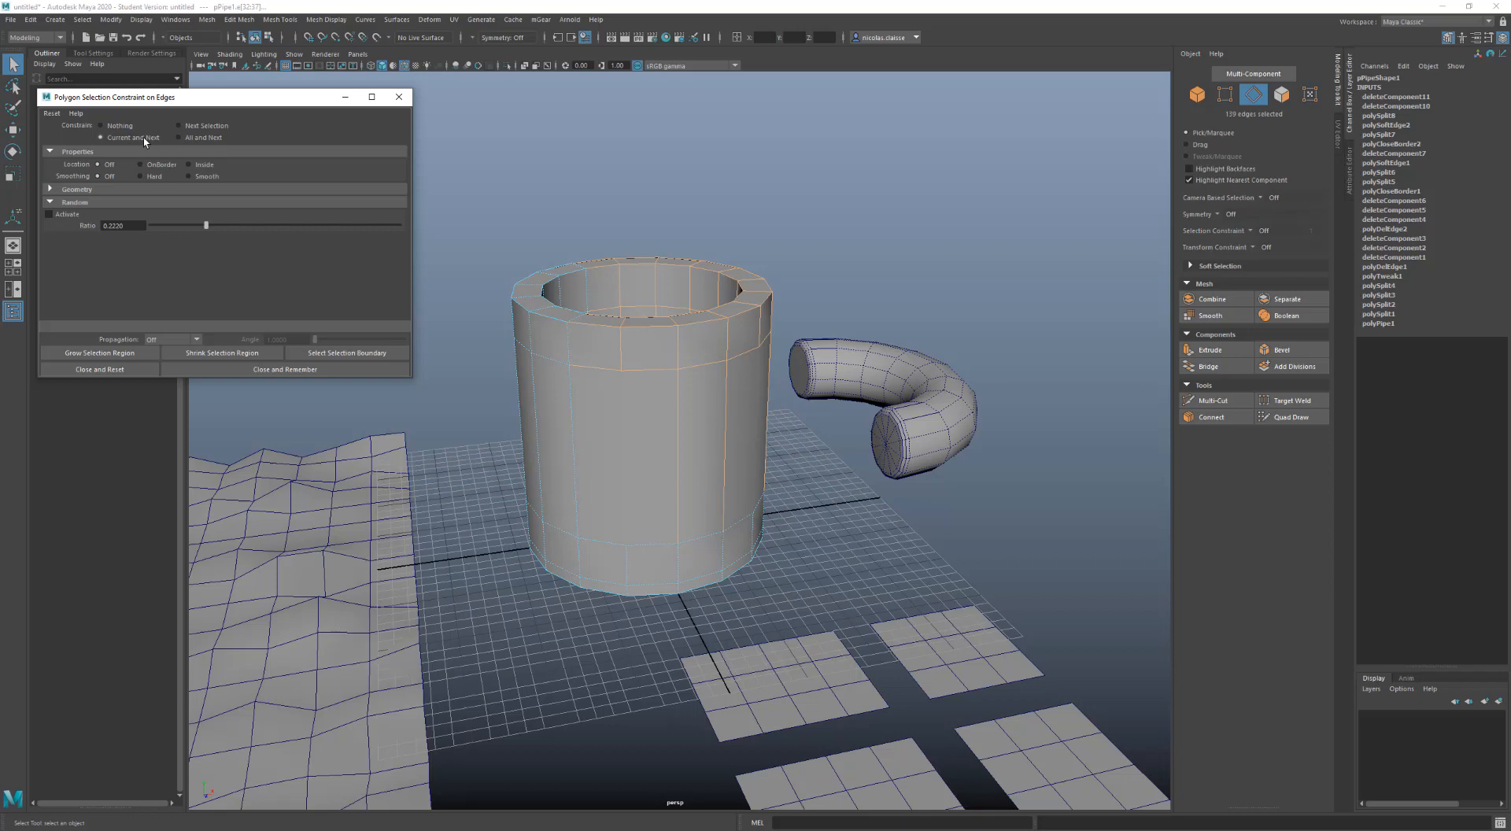
left_click(154, 176)
left_click_drag(791, 138, 606, 429)
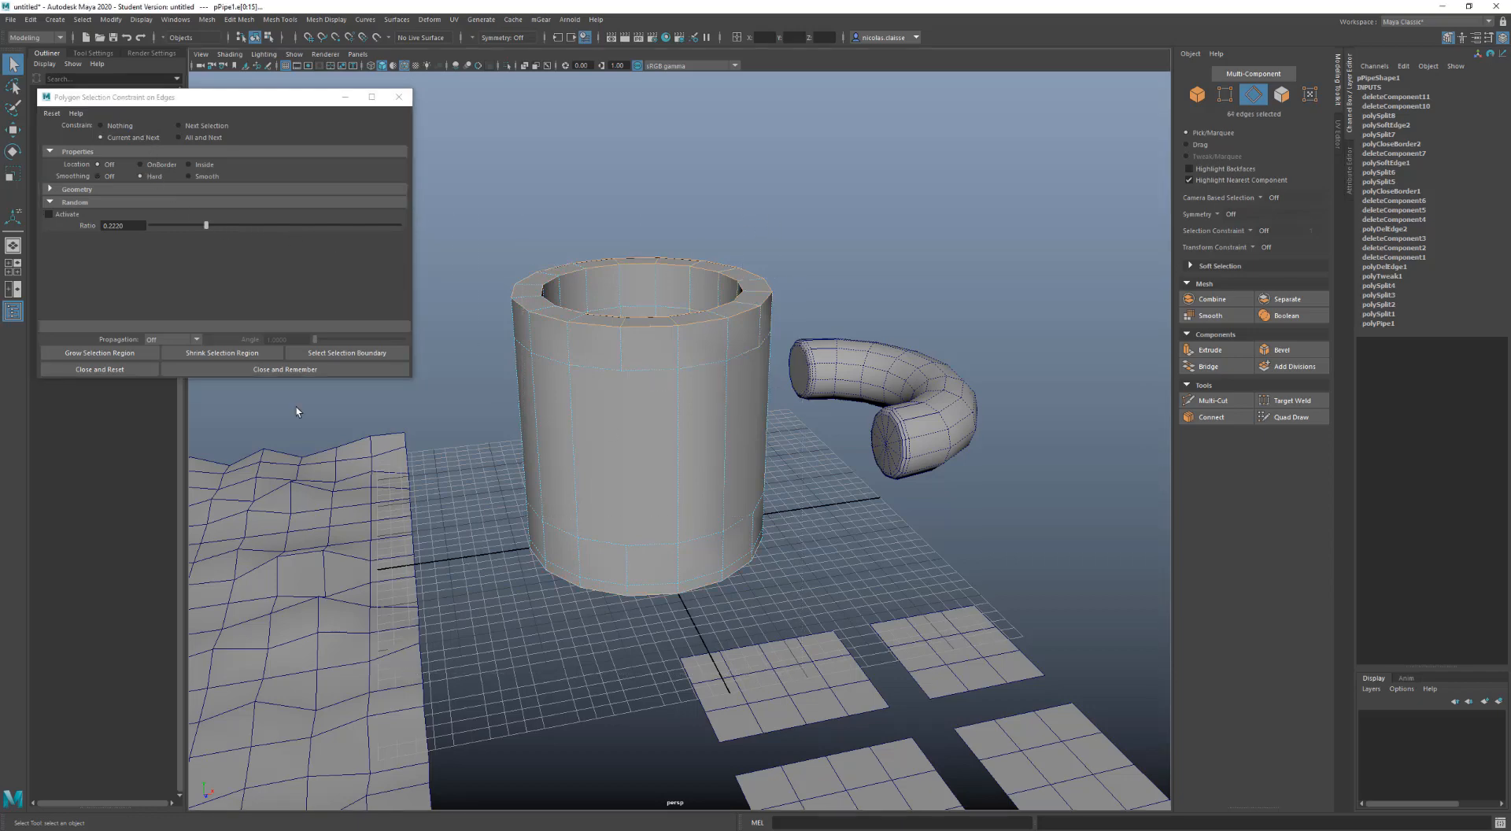
left_click(98, 370)
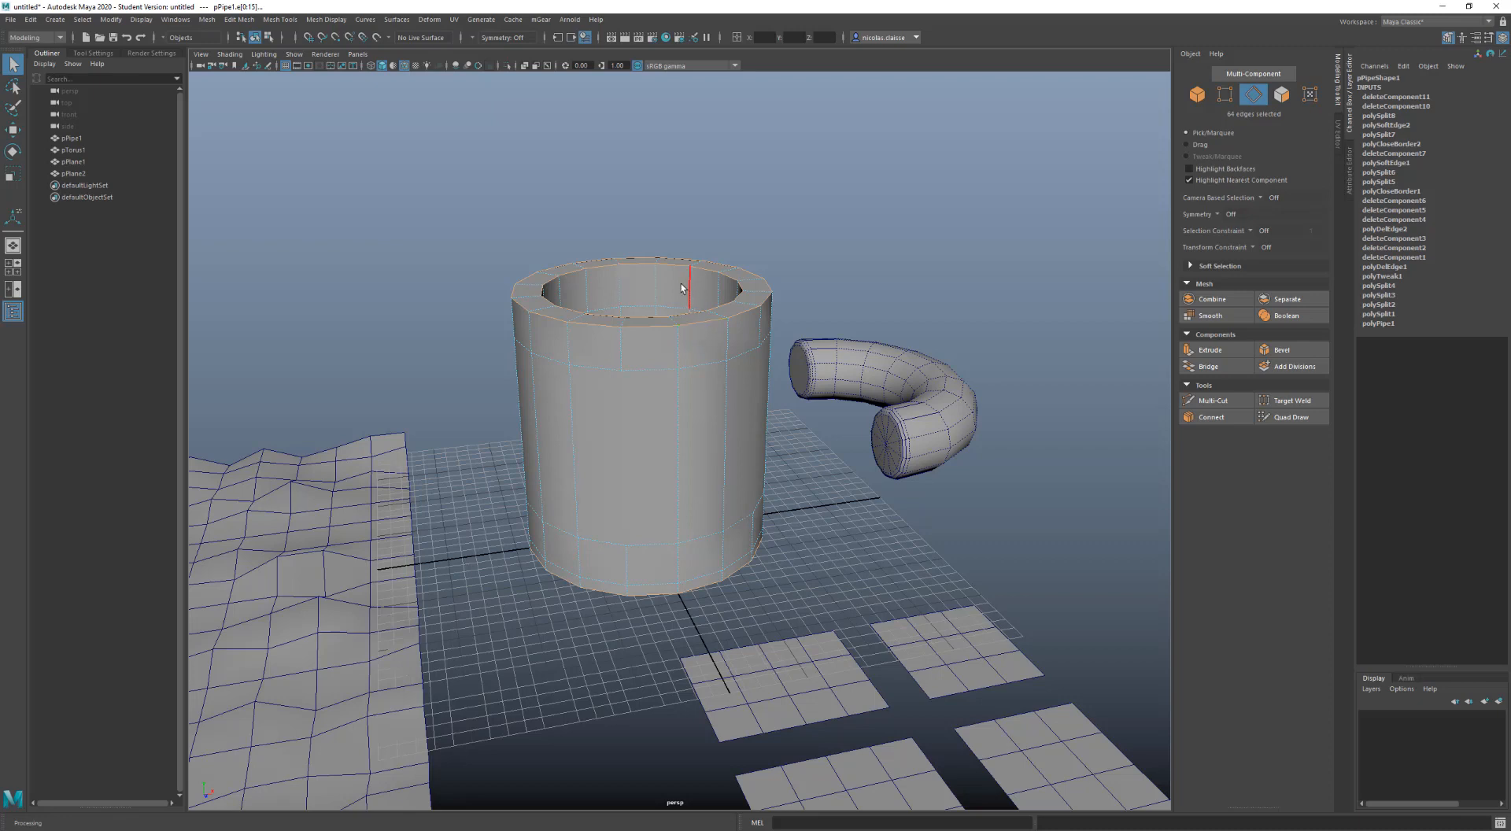
Reopen the edge selection constraint options, constrain Current and Next to smooth edges, and box-select the pipe's edges
left_click_drag(870, 206, 717, 352)
right_click_drag(785, 263, 796, 401, "shift")
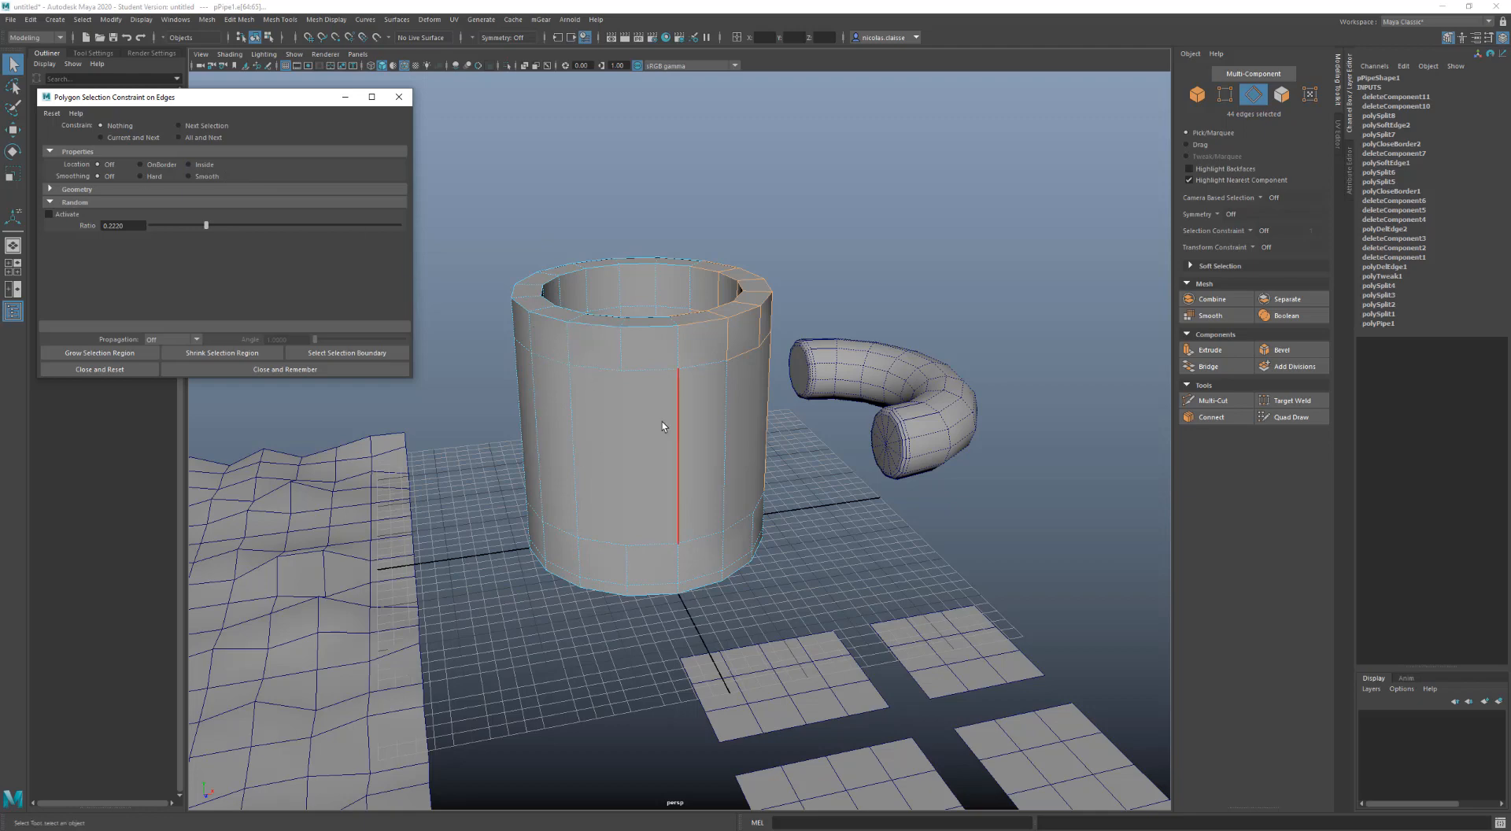
left_click(200, 176)
left_click_drag(831, 176, 547, 461)
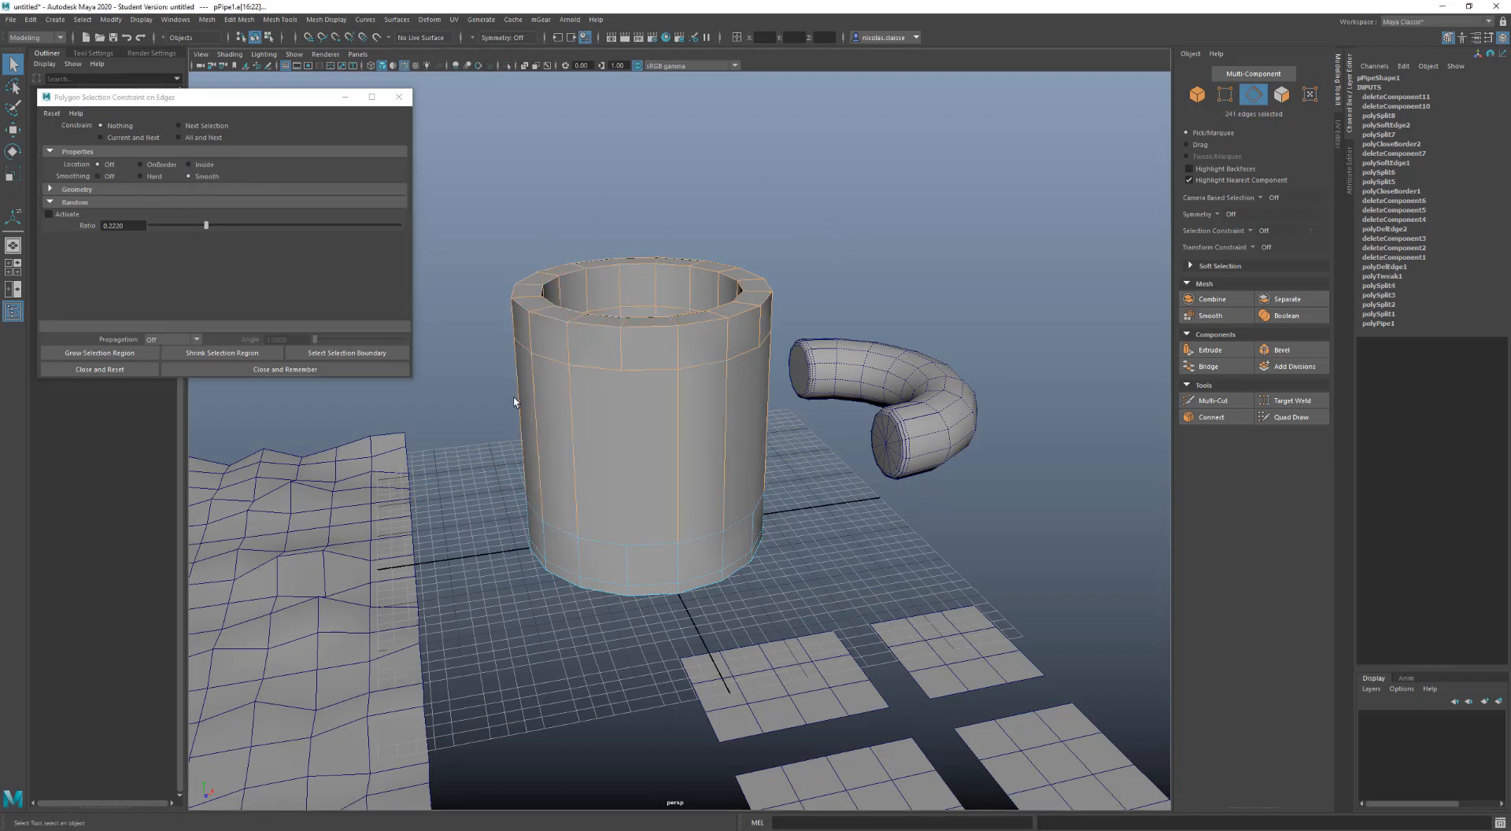
left_click(143, 139)
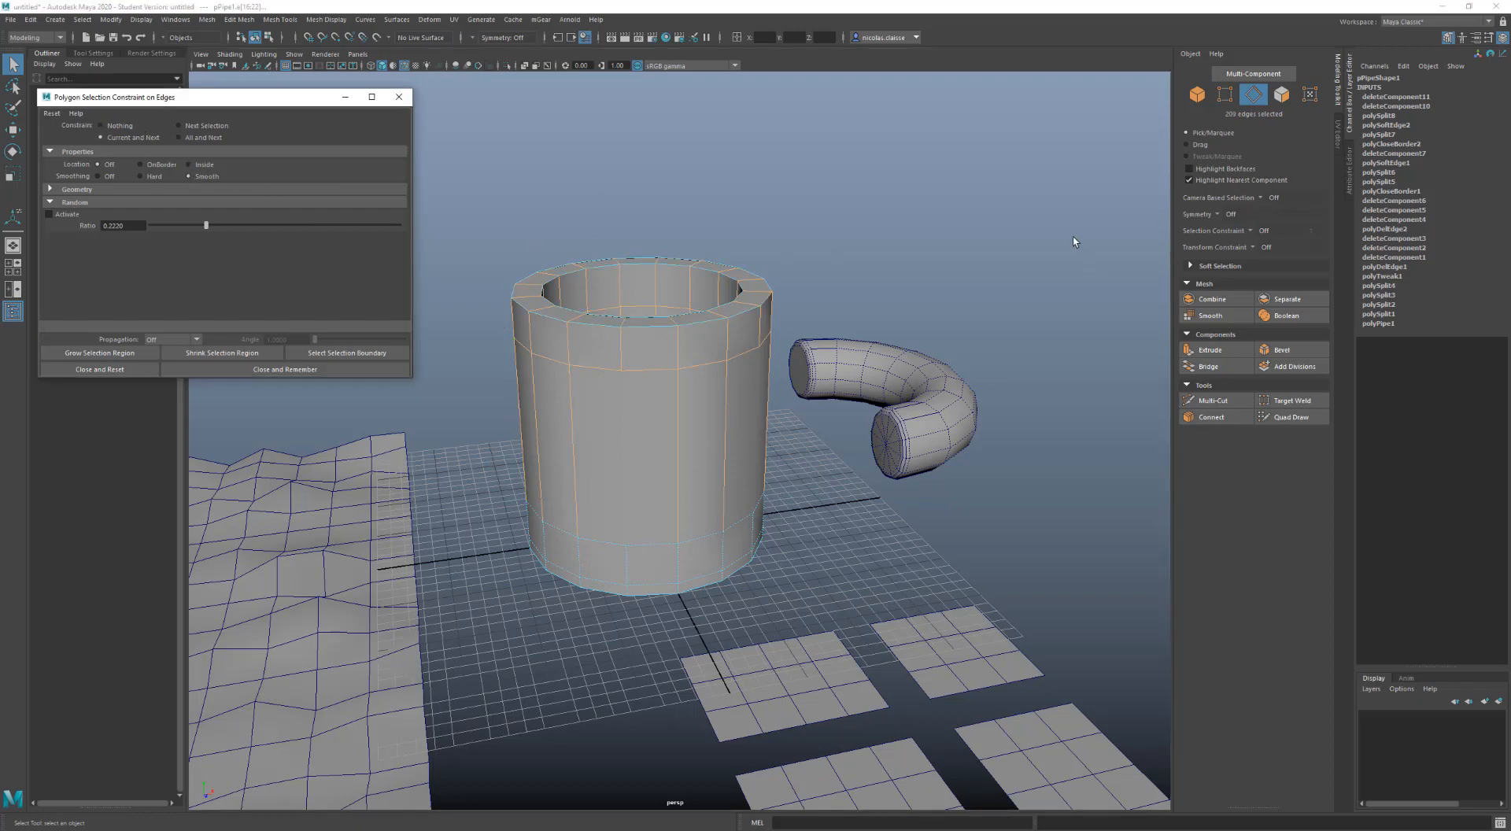
left_click_drag(950, 154, 430, 644)
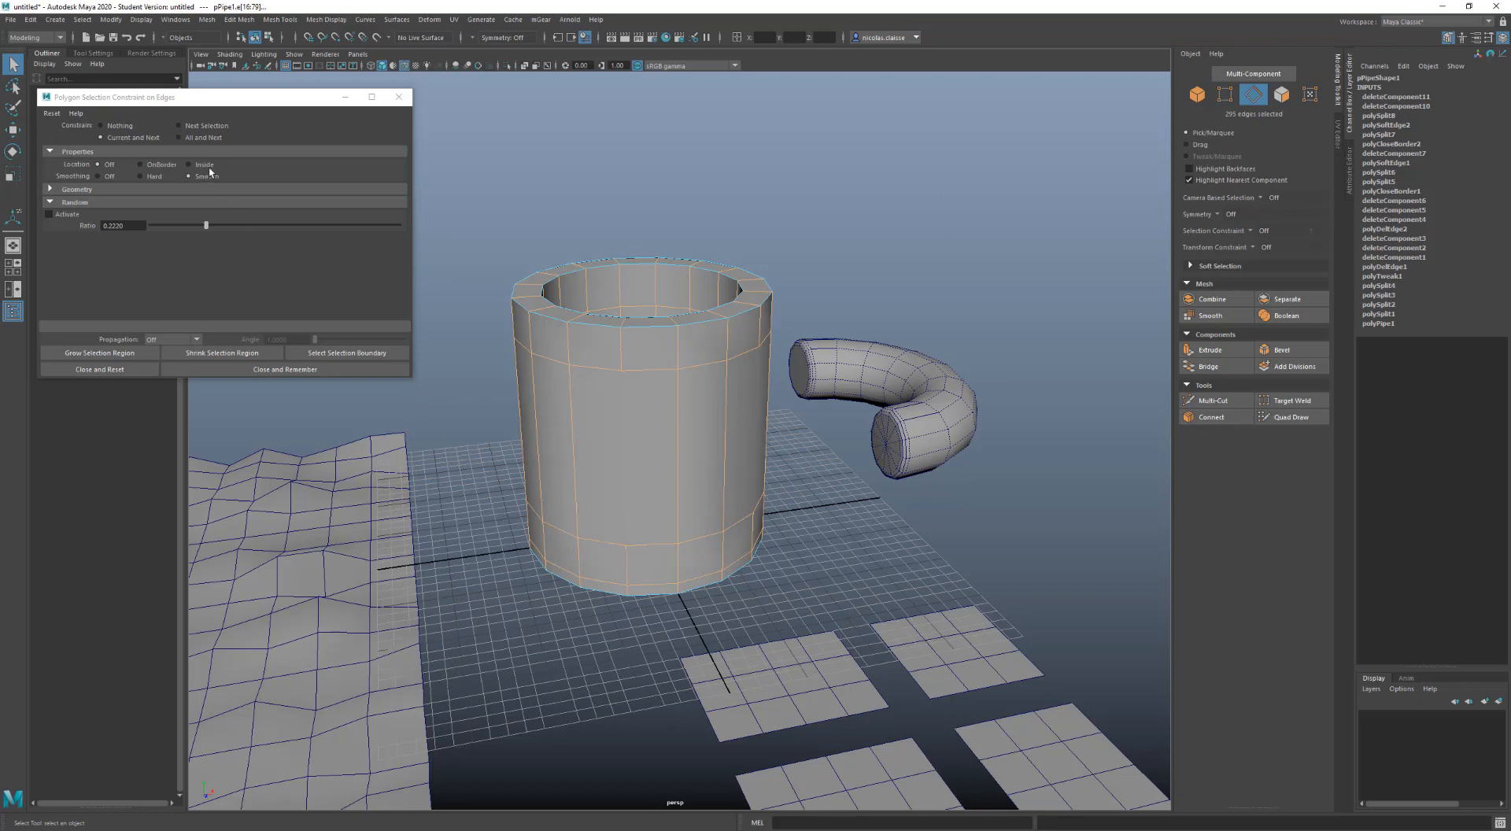
Activate the edge Length constraint with Min and Max at 100, and box-select the pipe's edges
left_click(211, 191)
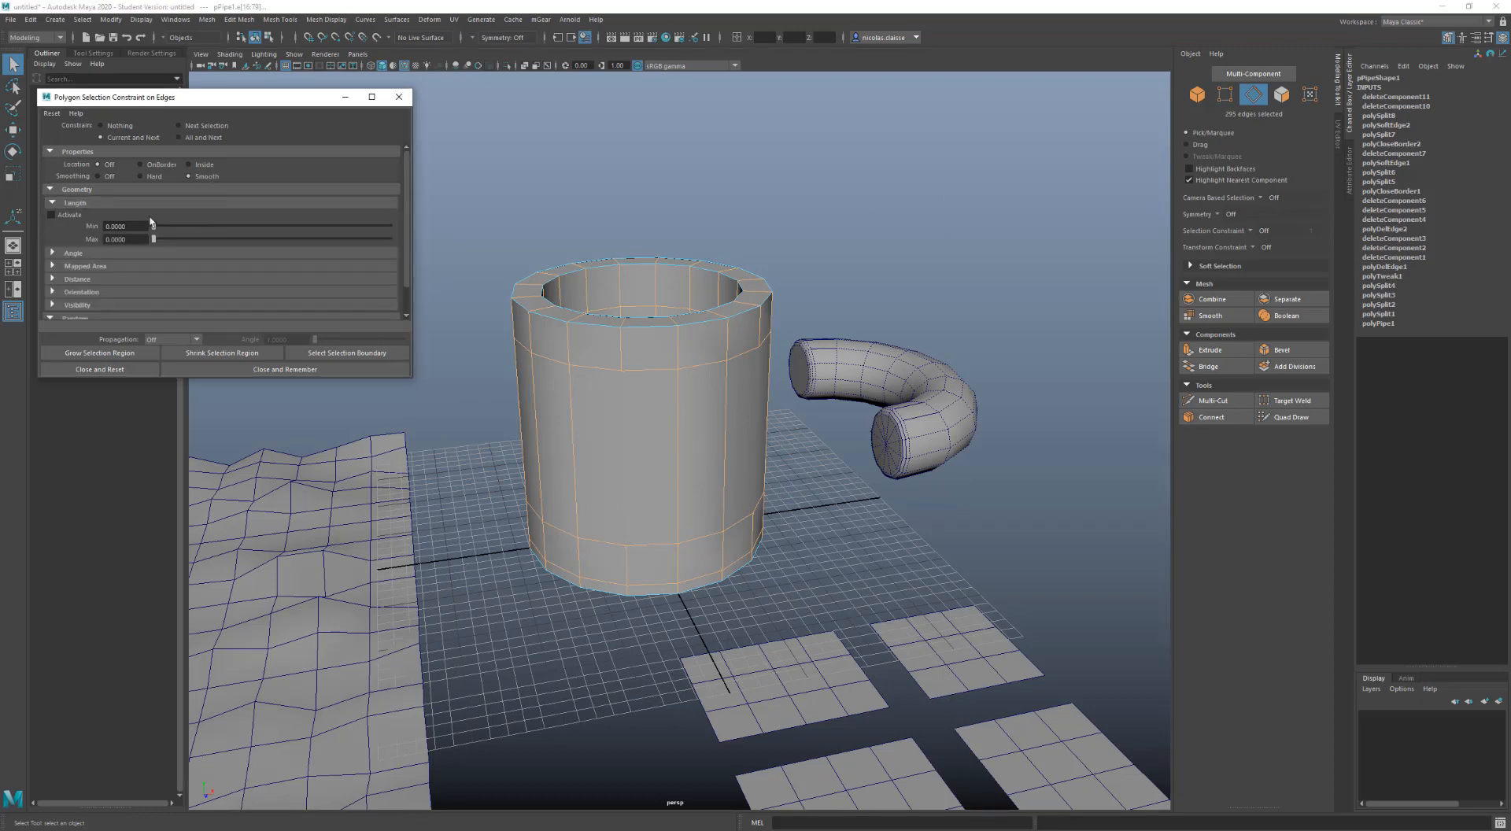
left_click(73, 215)
left_click_drag(153, 227, 165, 228)
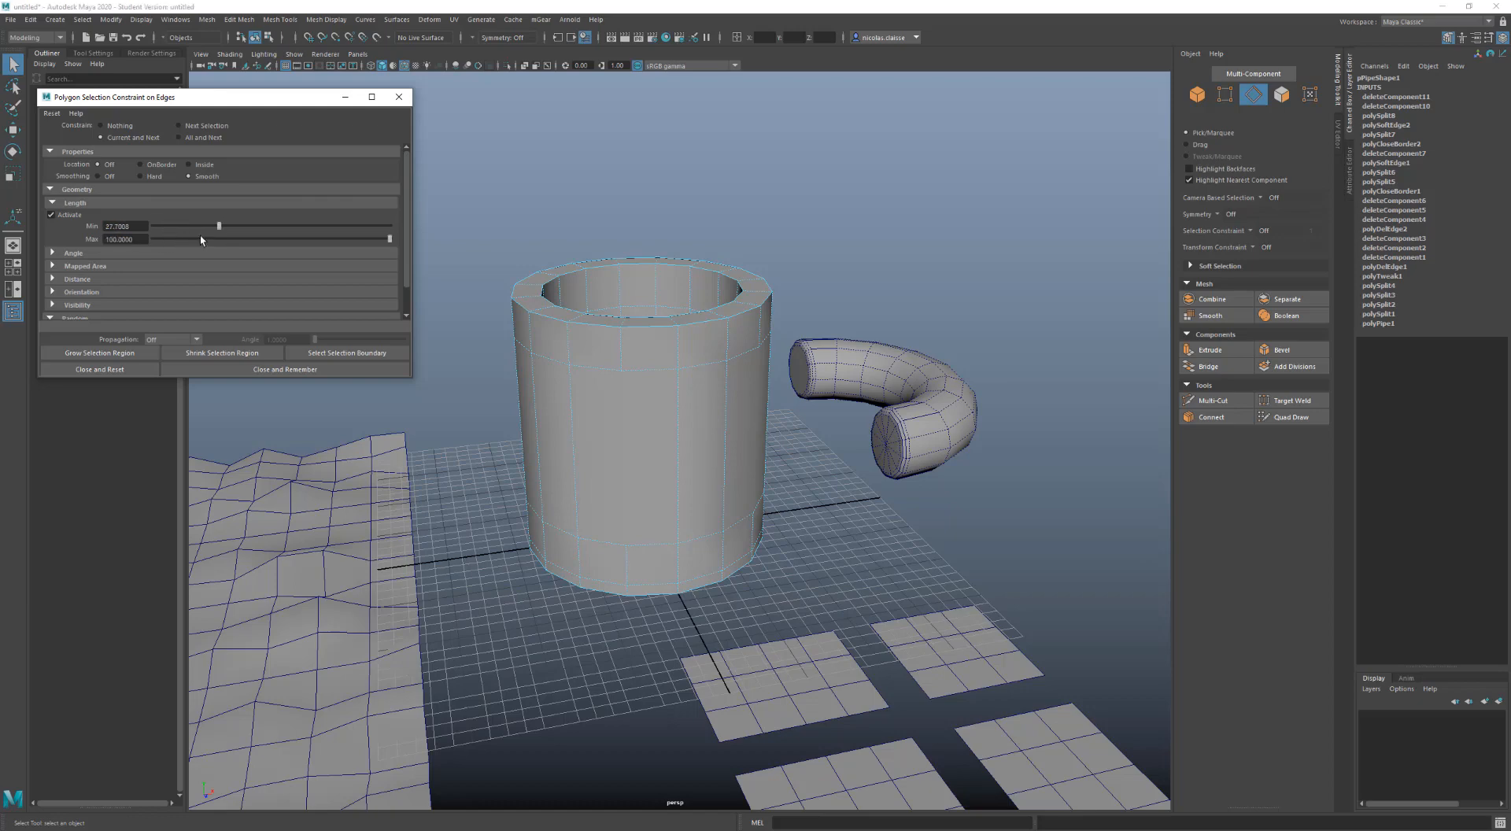
left_click_drag(218, 227, 190, 228)
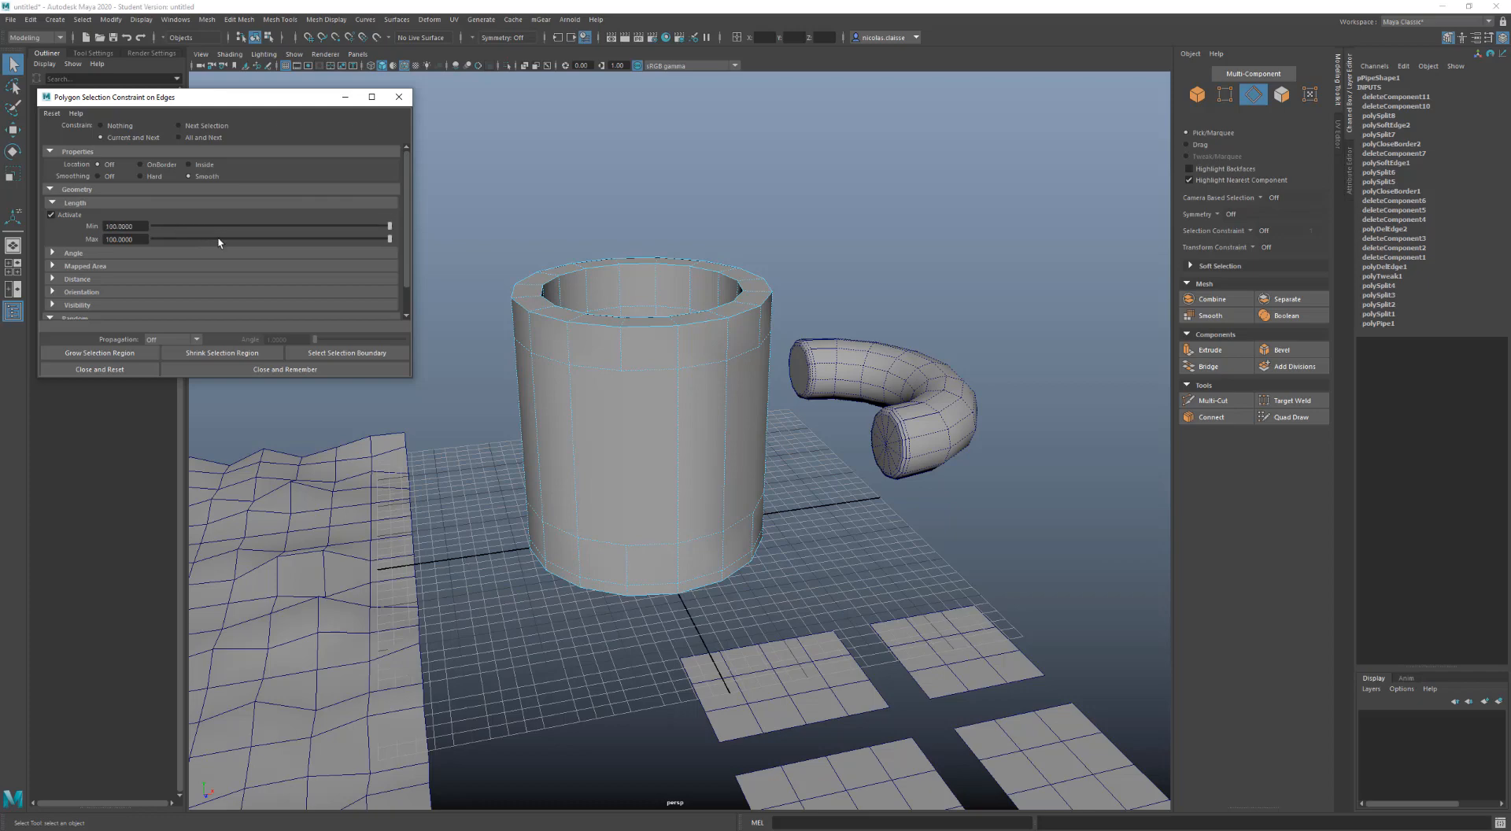
left_click_drag(512, 169, 759, 540)
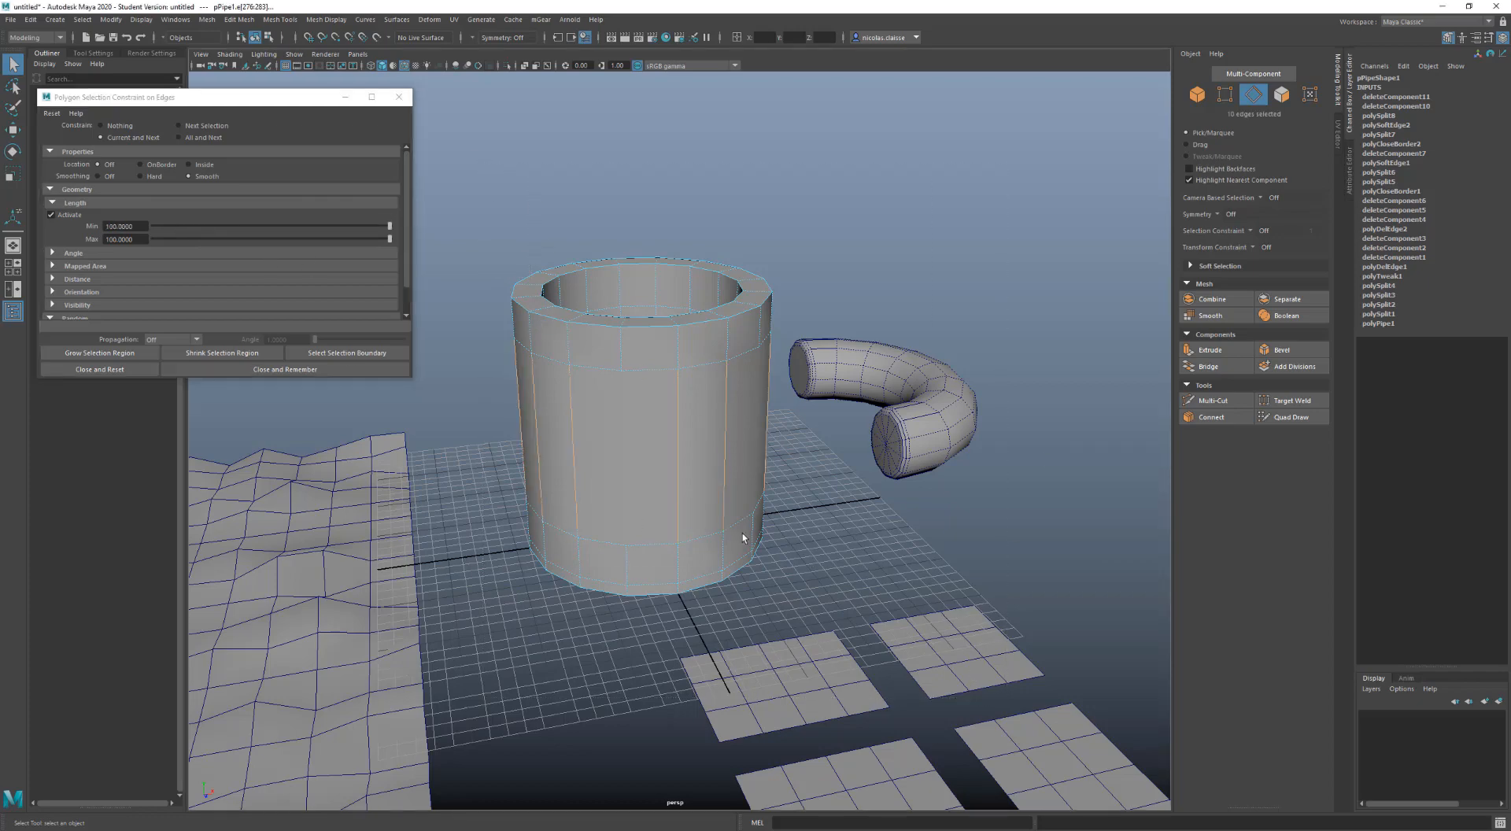
left_click(199, 228)
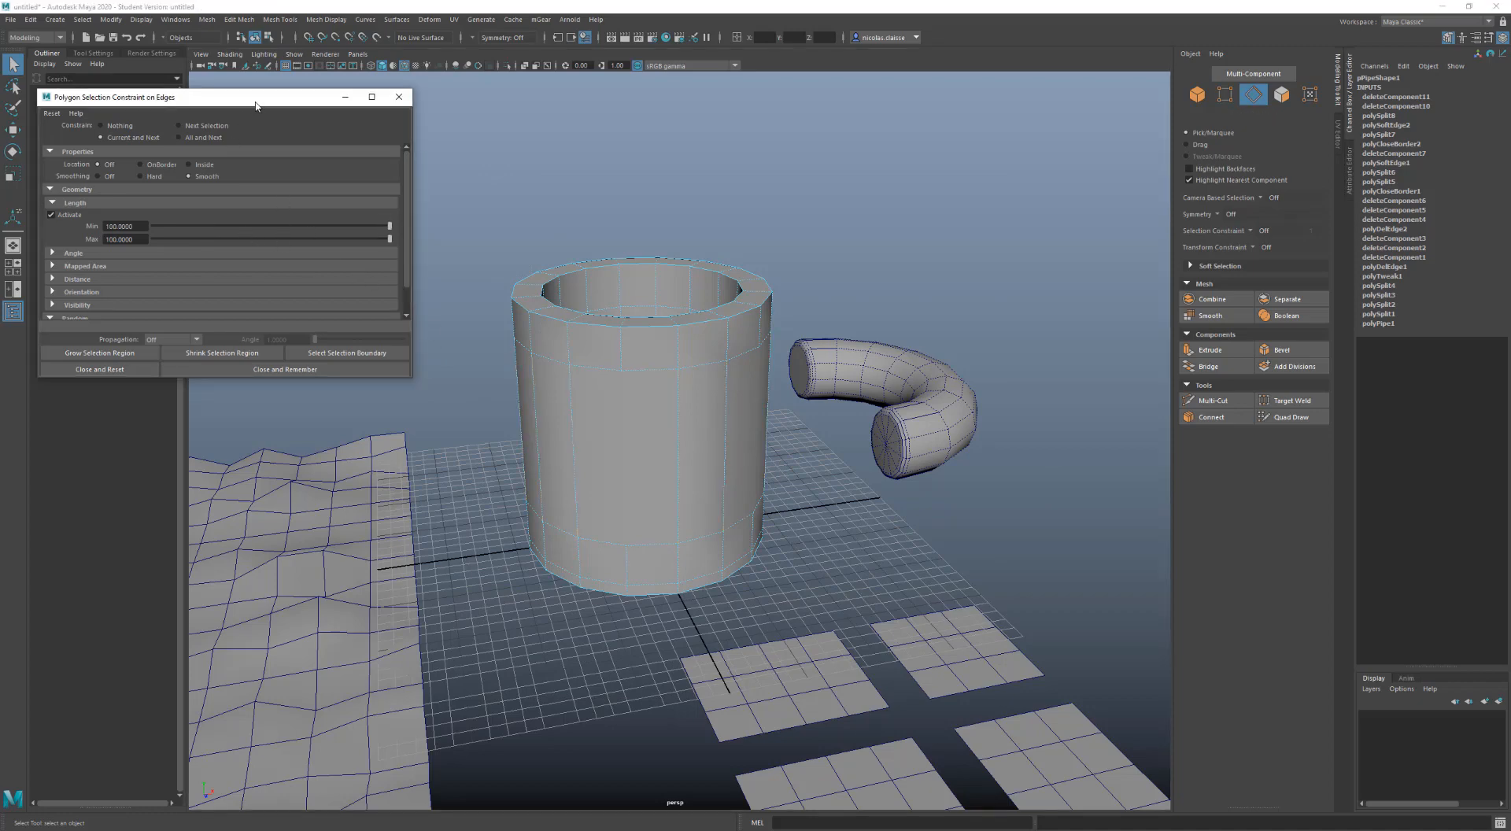
Replace the active Length constraint with the Angle constraint and expand the Orientation settings
left_click_drag(255, 112, 386, 149)
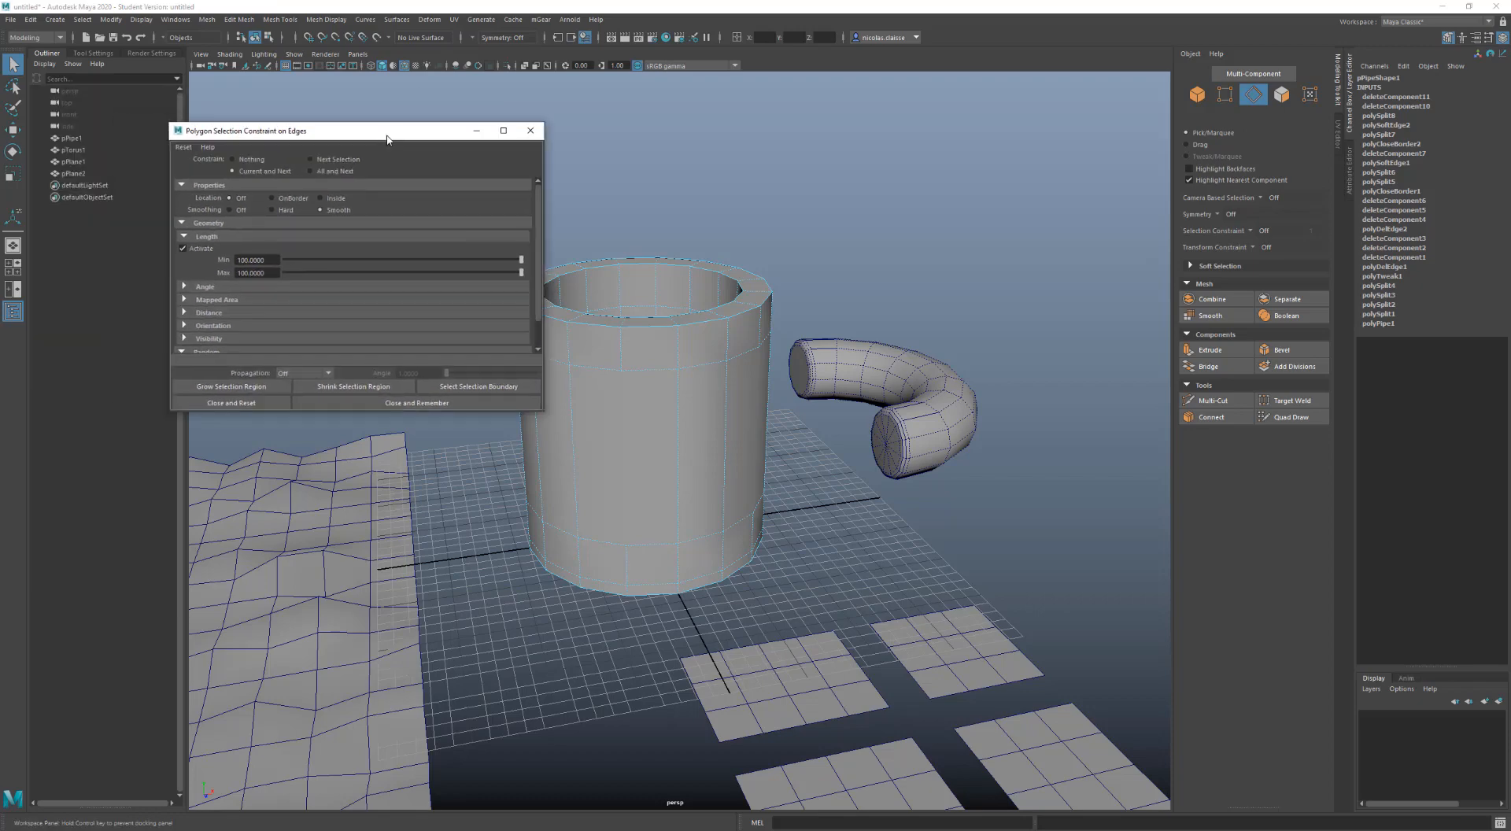
left_click(203, 253)
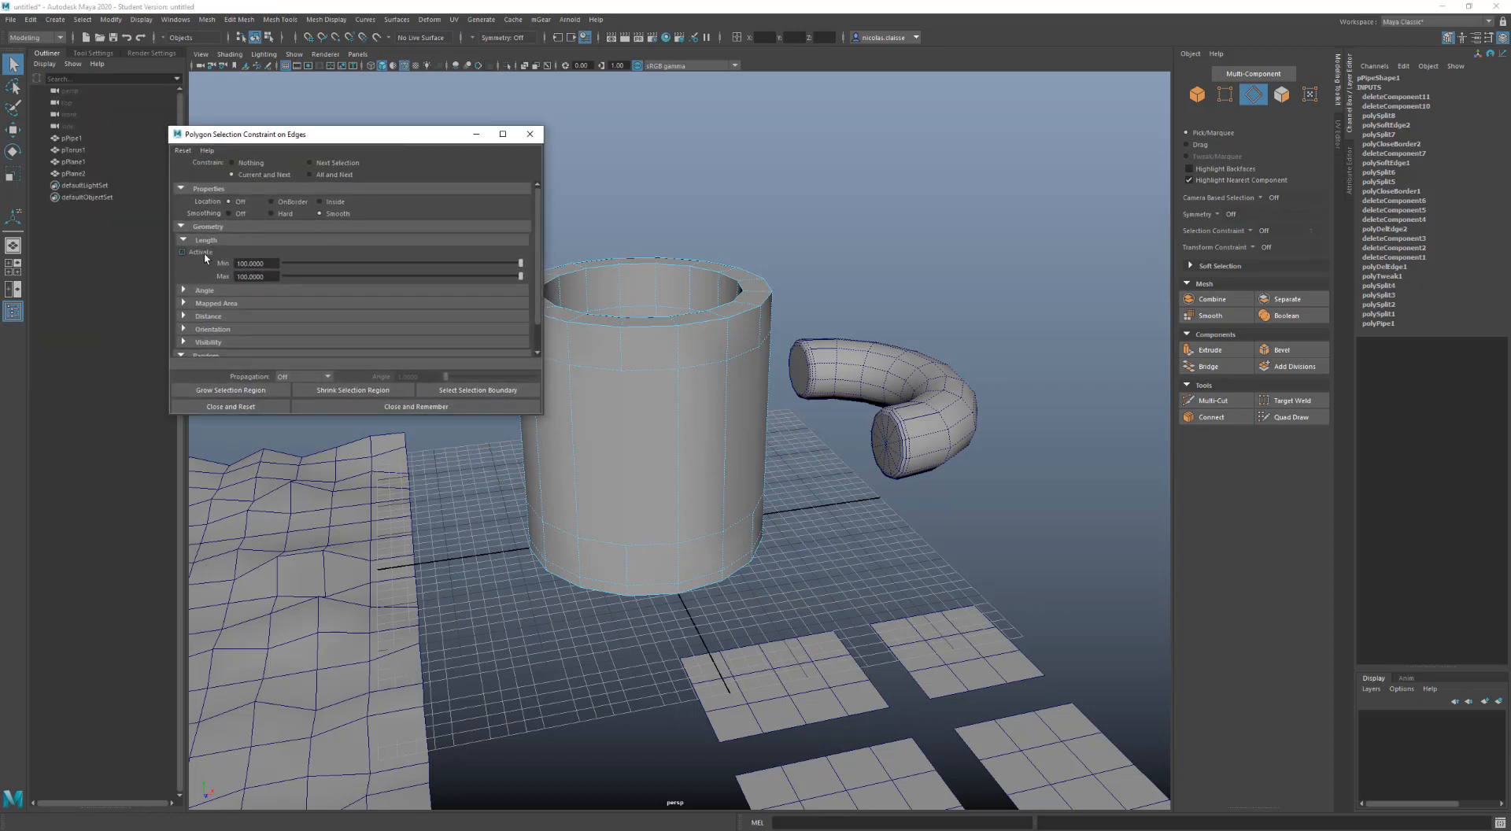
left_click(244, 293)
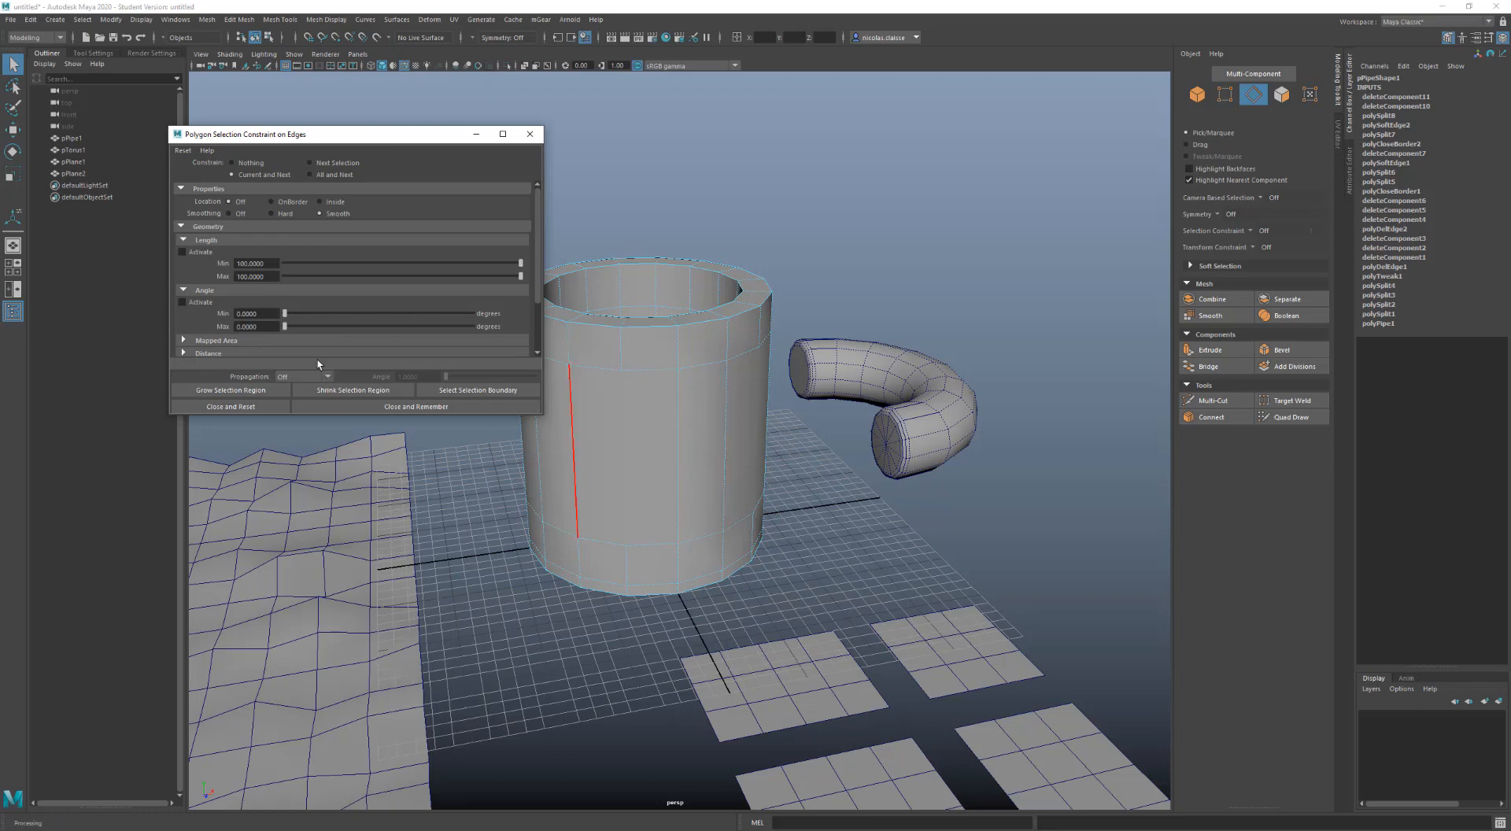
scroll(286, 310, "down", 3)
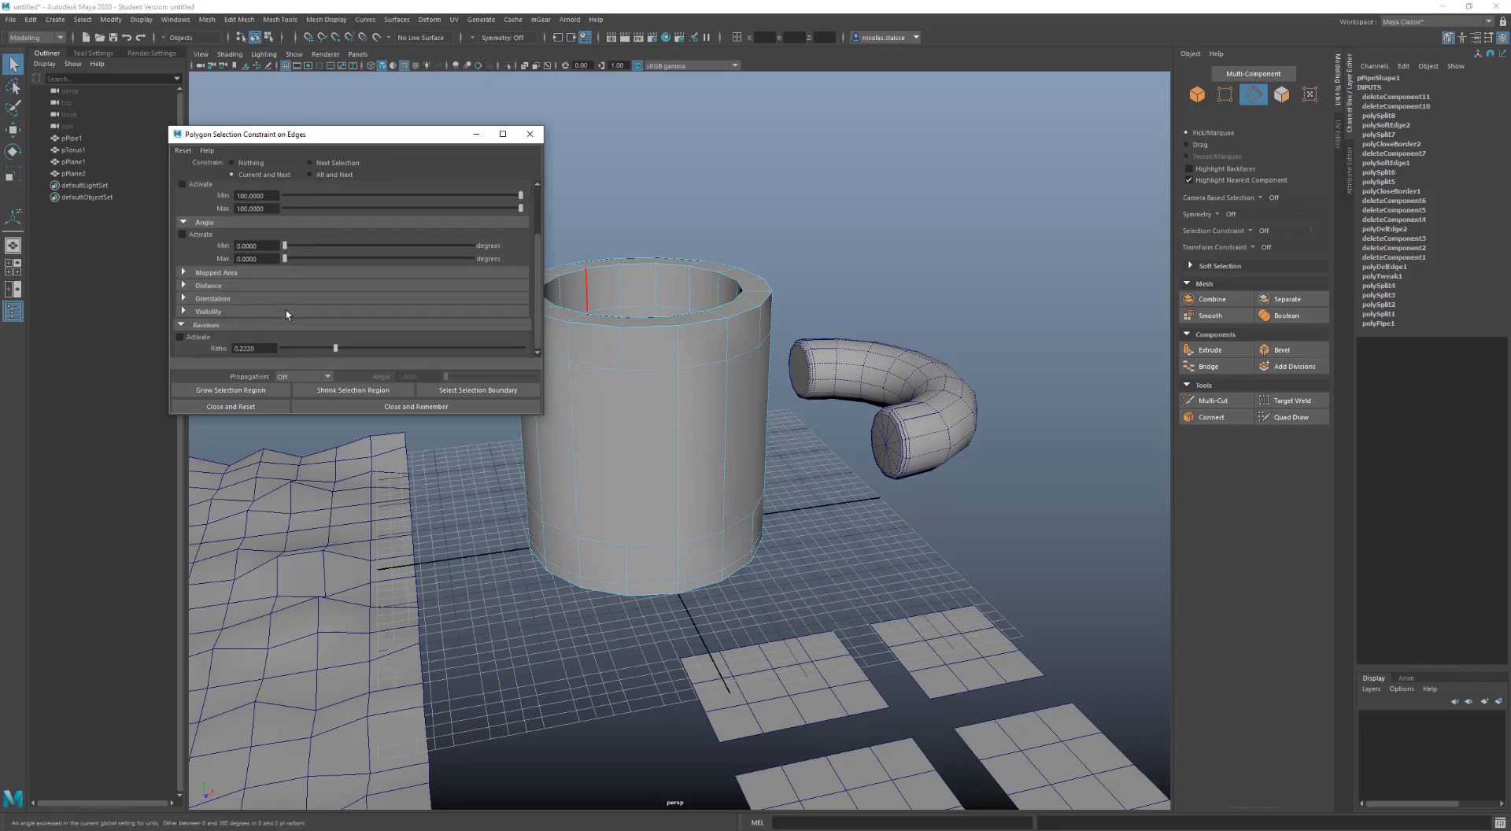
left_click(182, 234)
right_click(614, 345)
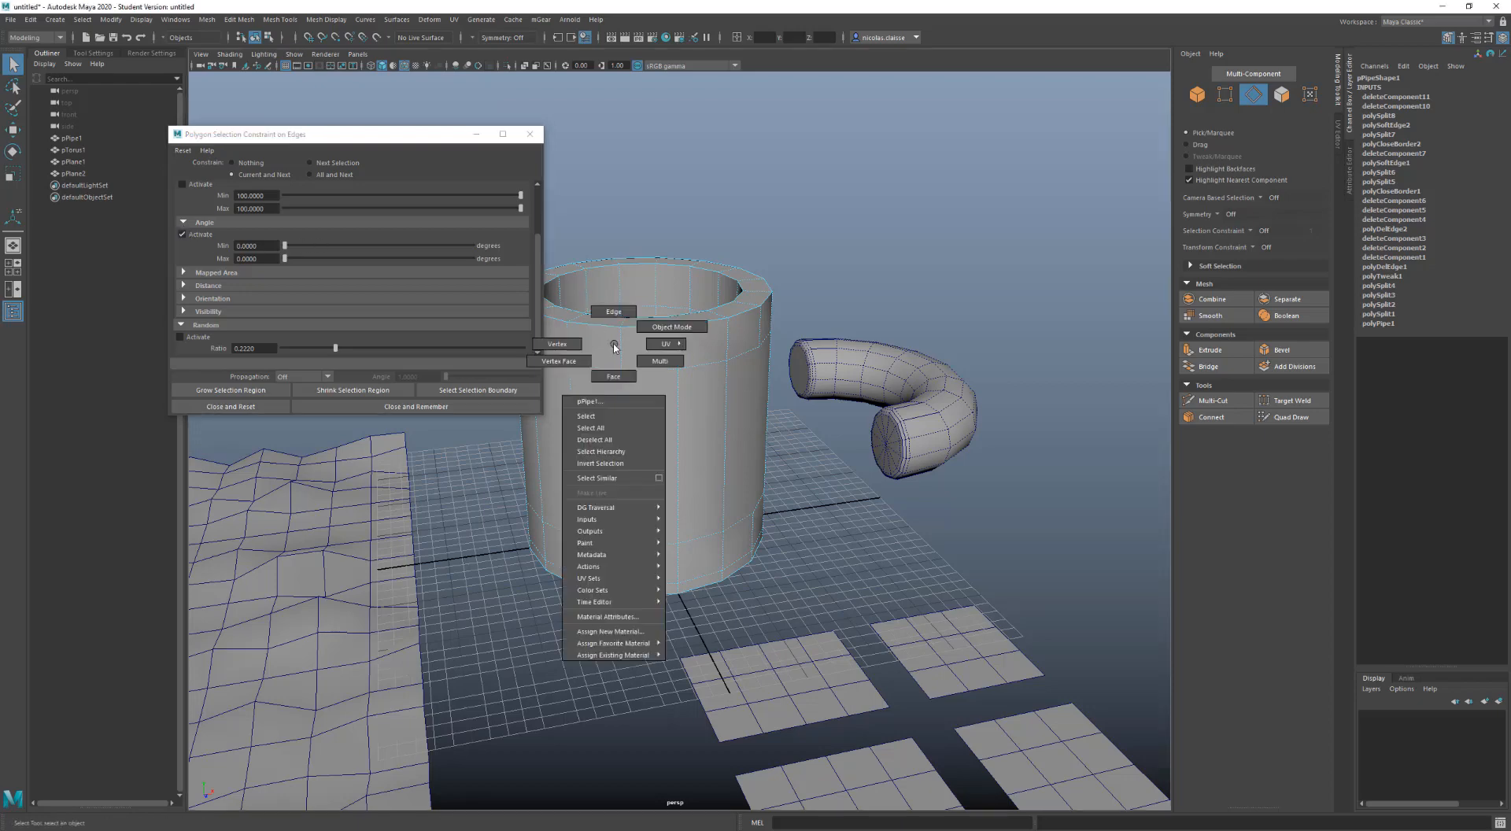
left_click(398, 303)
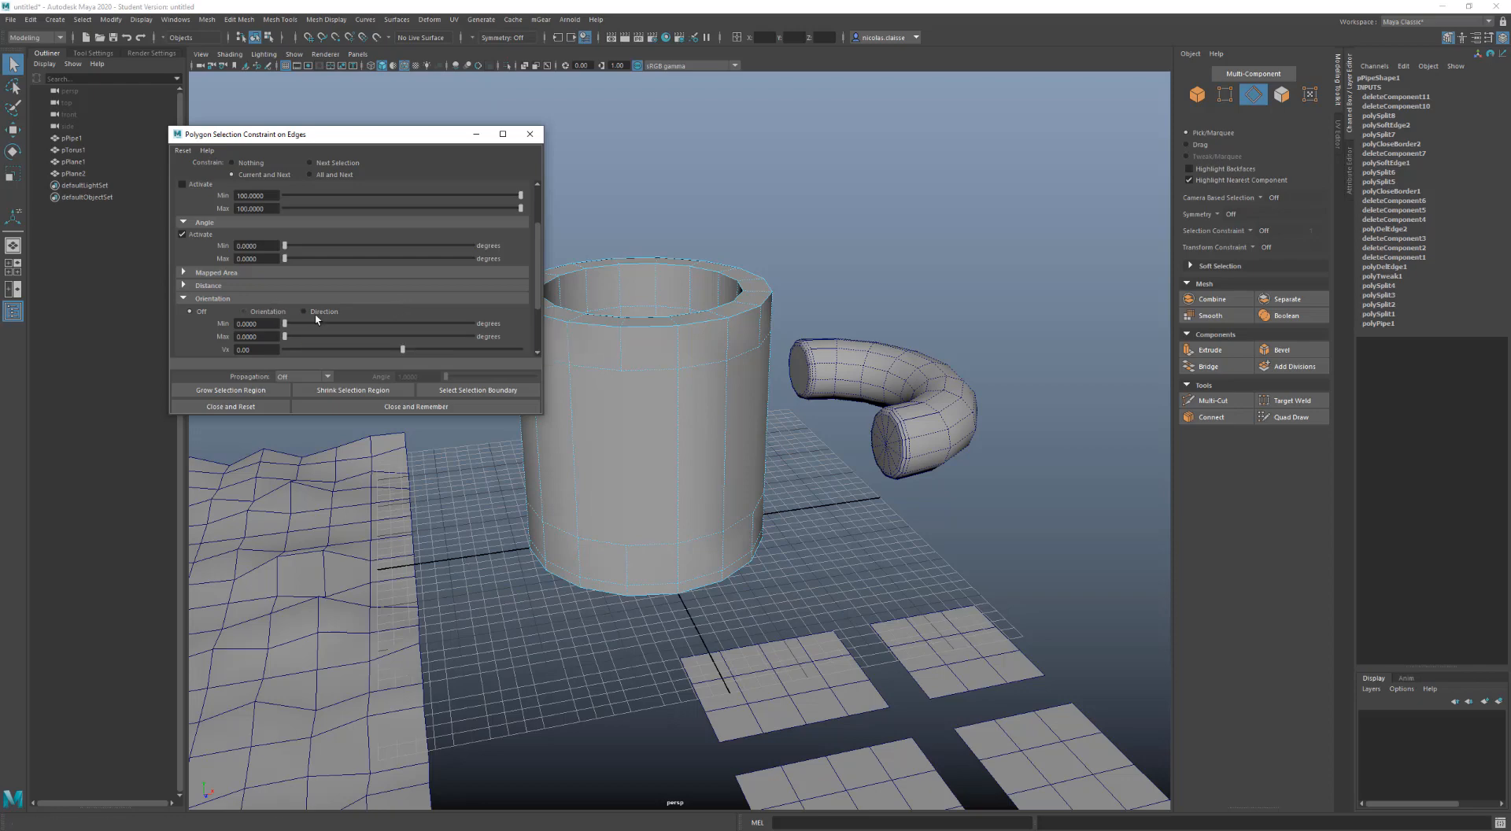
In face mode on the pipe, constrain the face order to Nsided and box-select the pipe's faces
left_click(595, 351)
right_click_drag(595, 353, 594, 378)
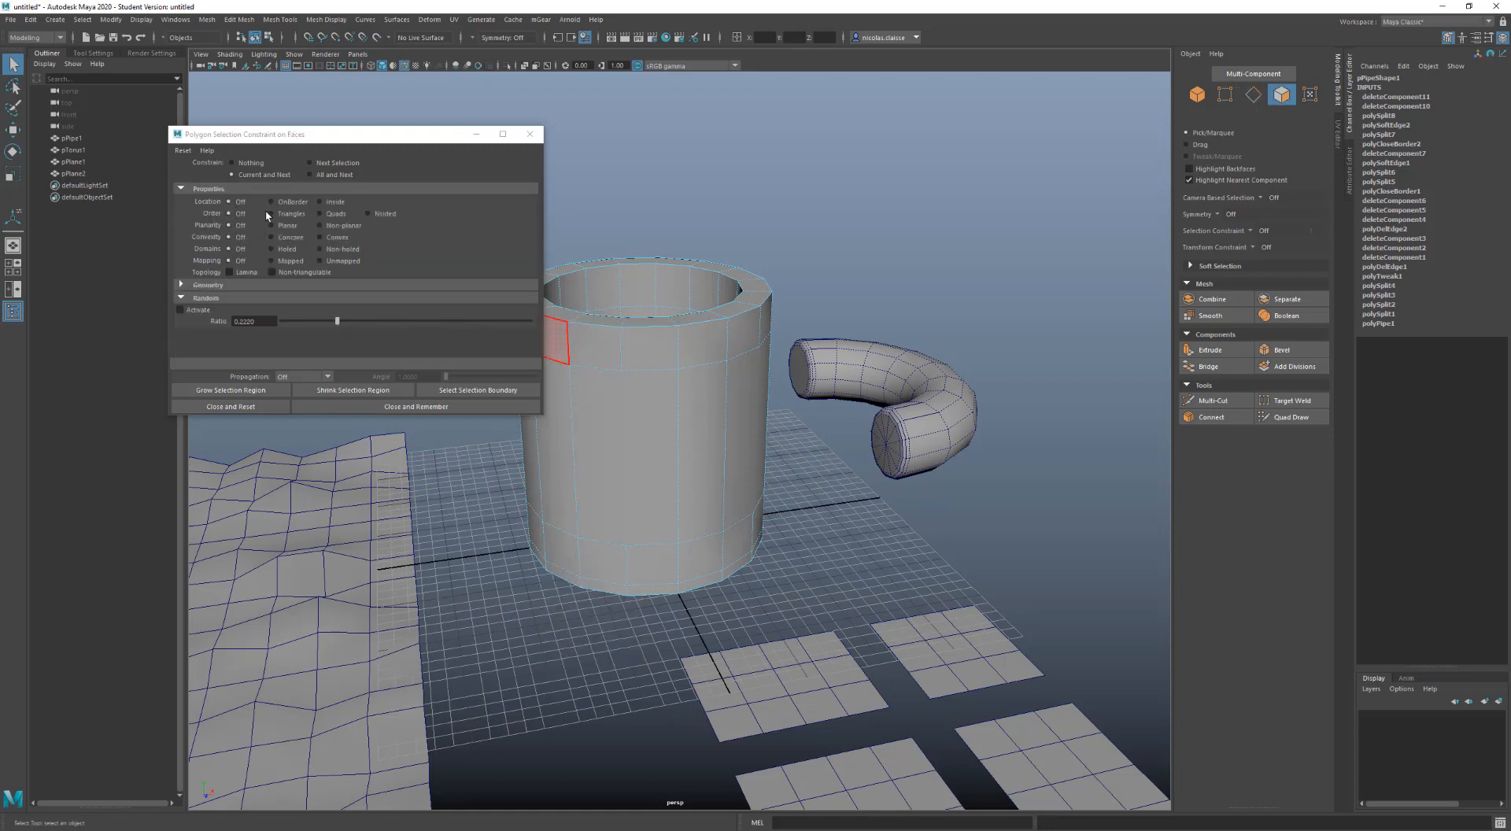
left_click(368, 213)
left_click_drag(824, 185, 279, 677)
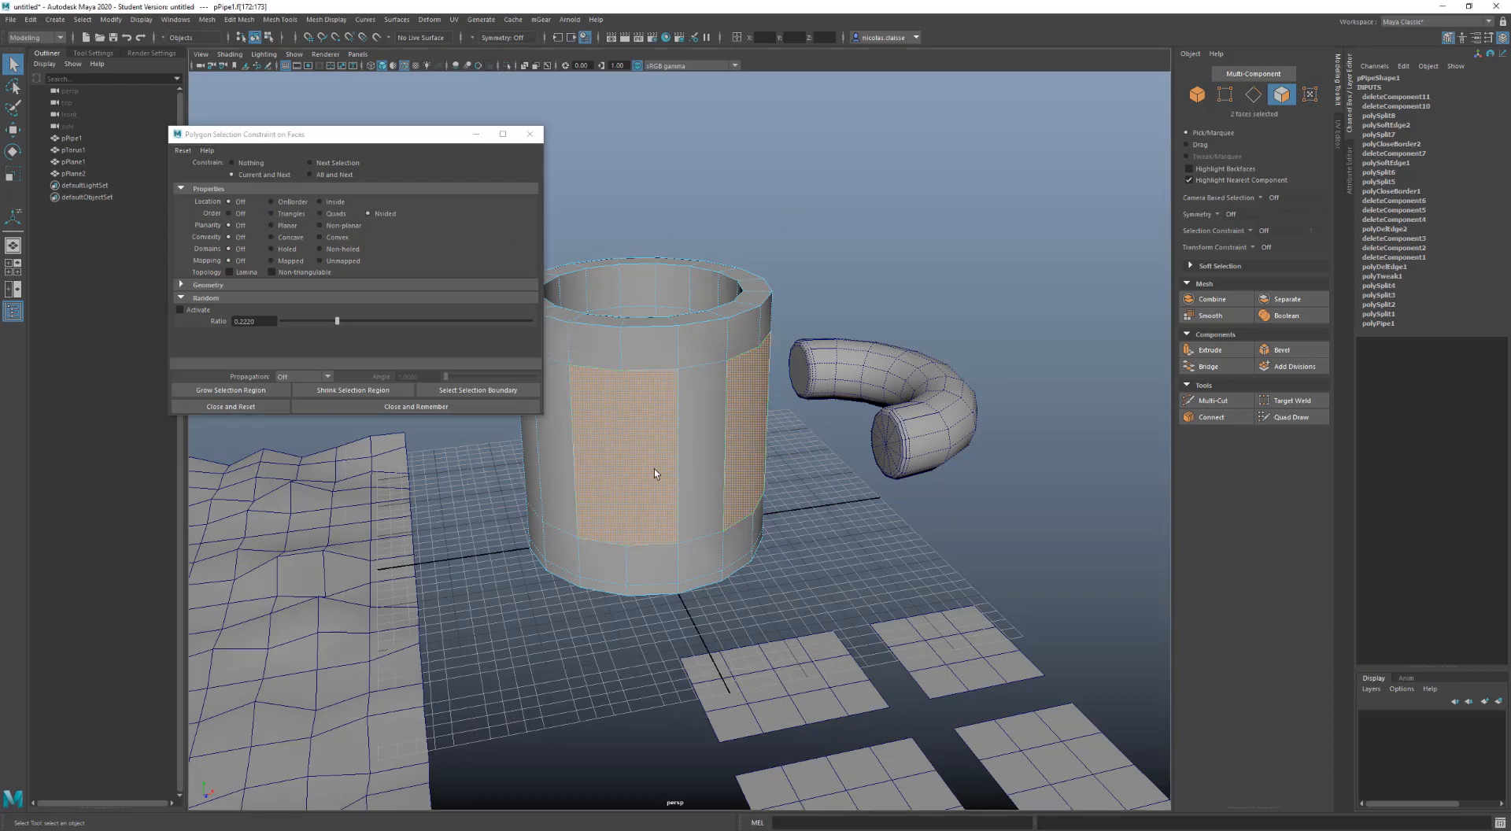
Isolate the selected n-sided faces to inspect them, and show the full scene again
left_click(507, 67)
left_click(507, 66)
left_click(507, 66)
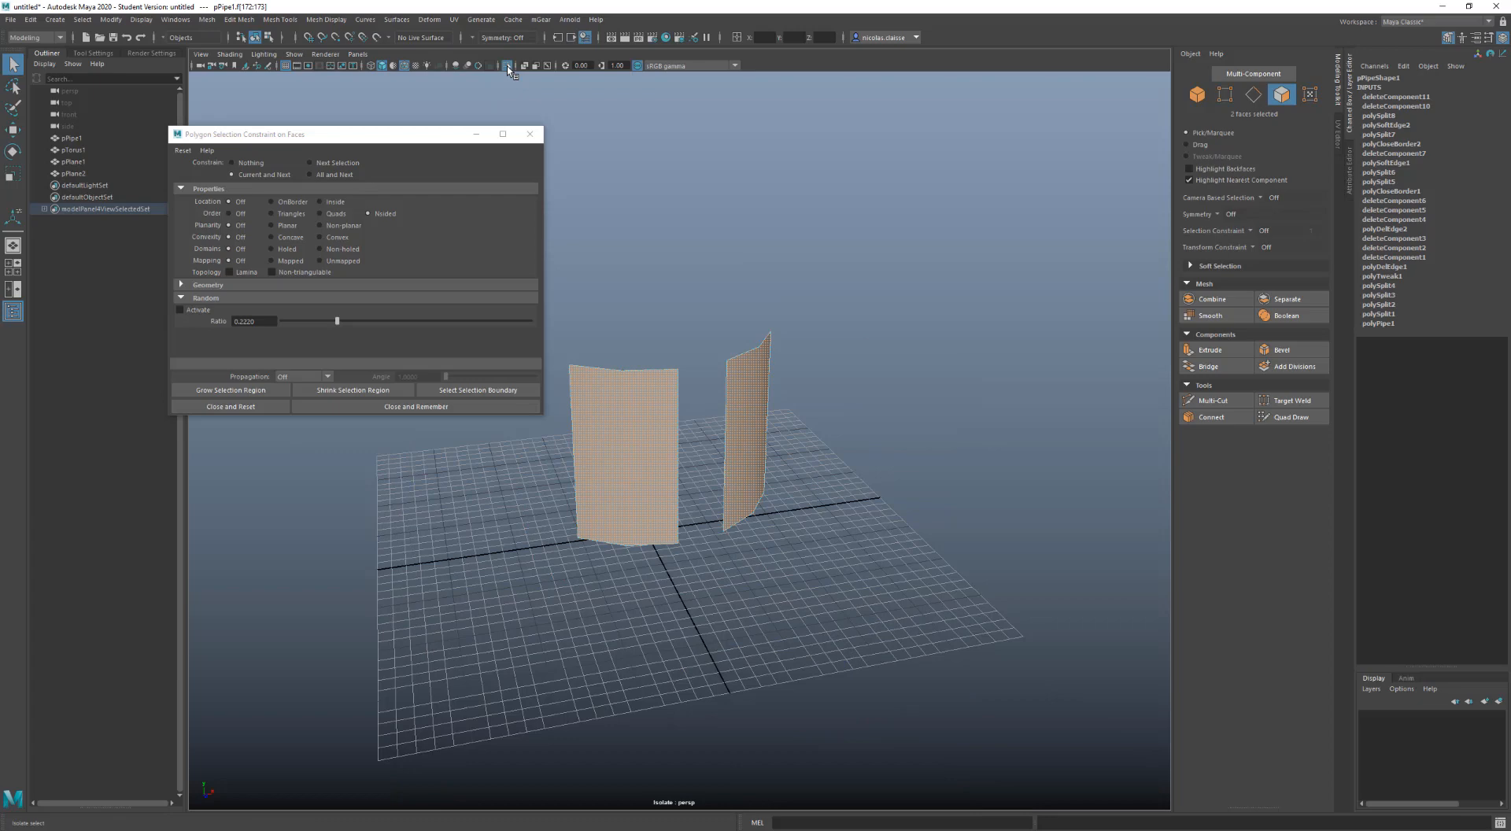
left_click(507, 66)
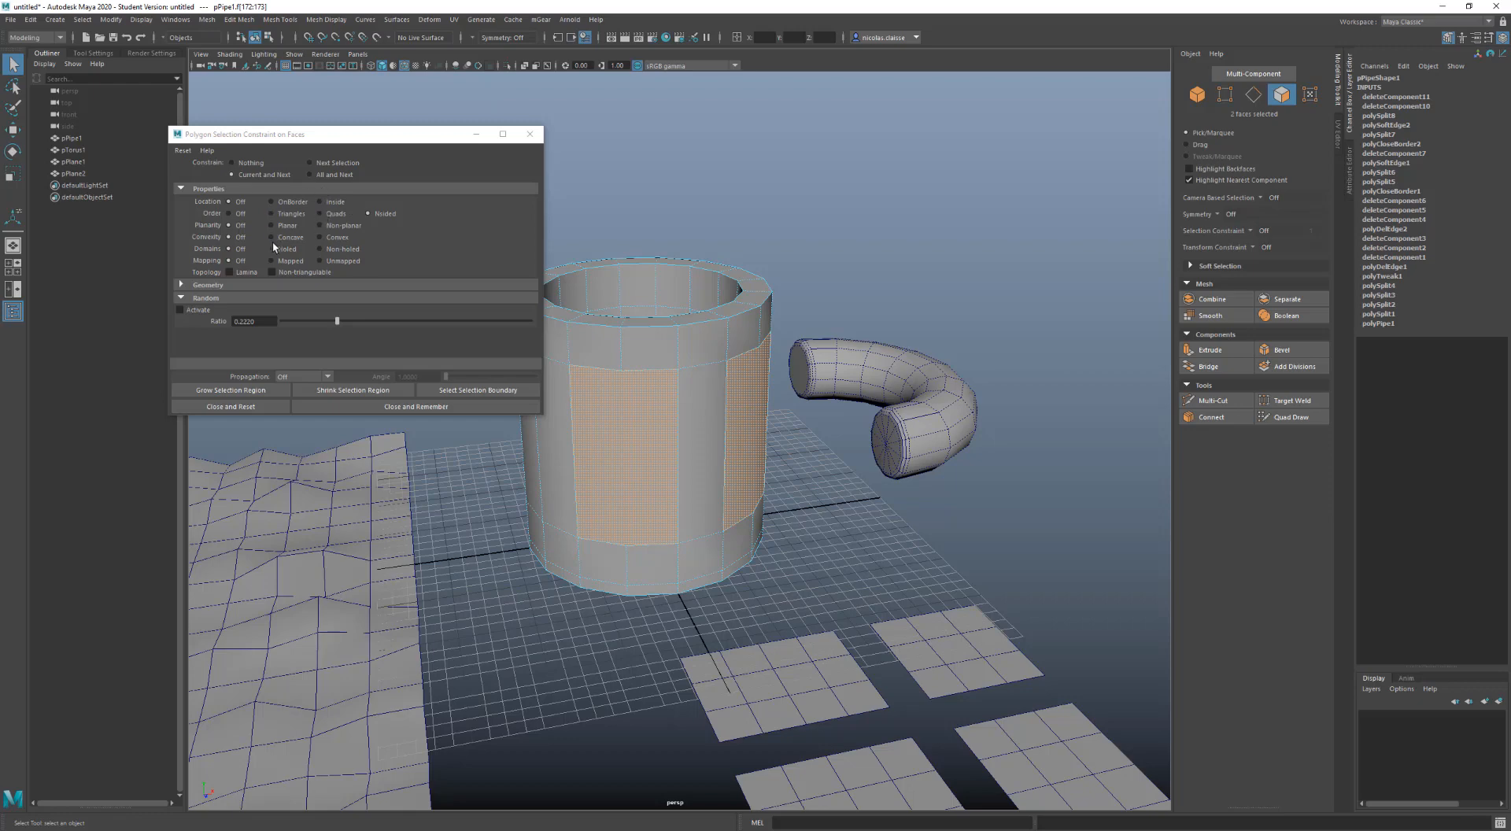
Add the Non-planar planarity constraint for faces and box-select the pipe's faces
left_click(287, 206)
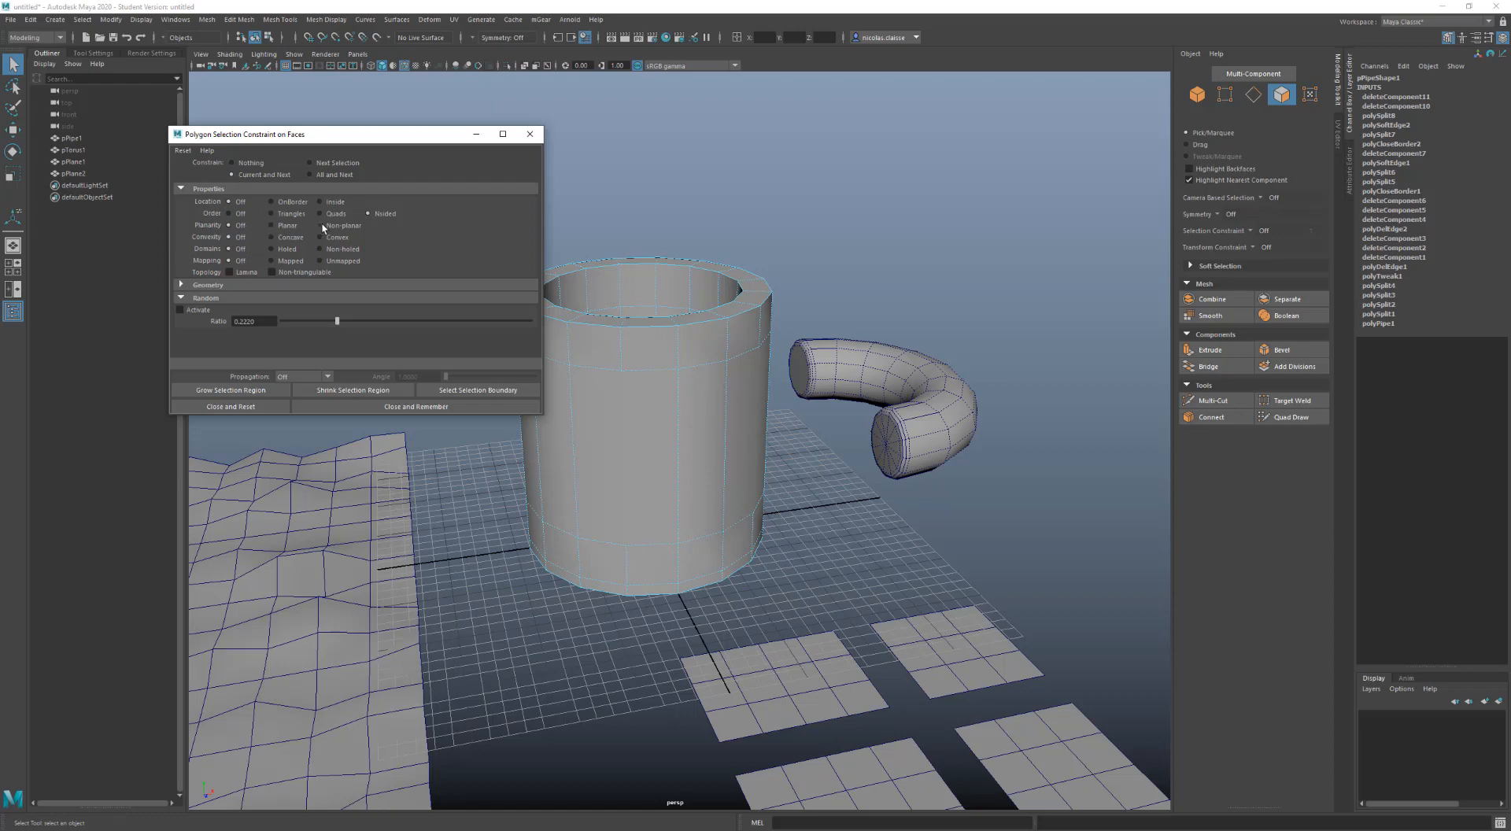
left_click_drag(857, 174, 466, 602)
left_click(971, 251)
left_click_drag(950, 126, 747, 643)
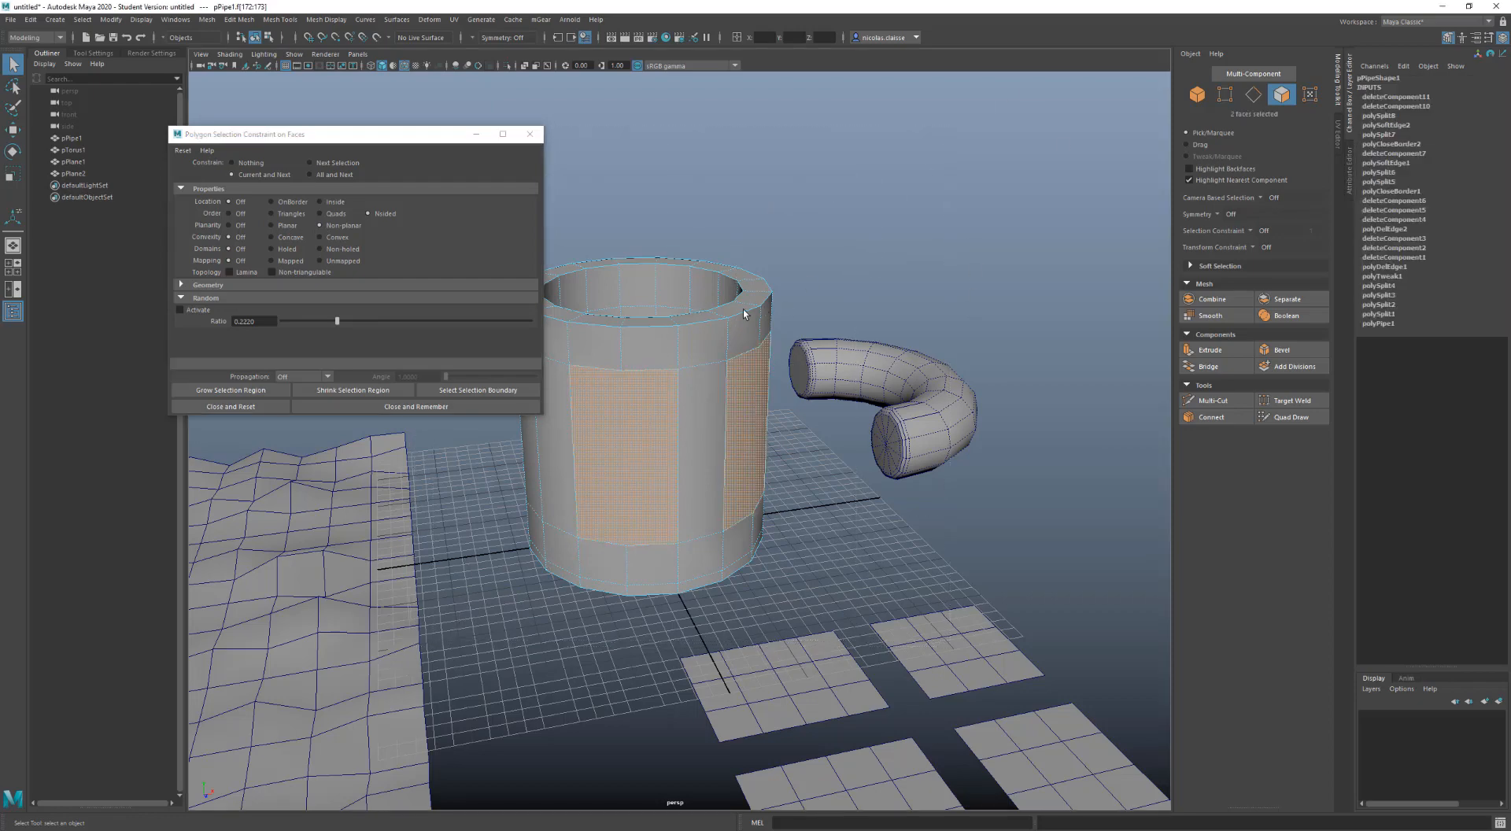
In vertex mode, set the constraint to Nothing and move one vertex on the pipe's outer rim slightly upward
right_click_drag(745, 308, 706, 307)
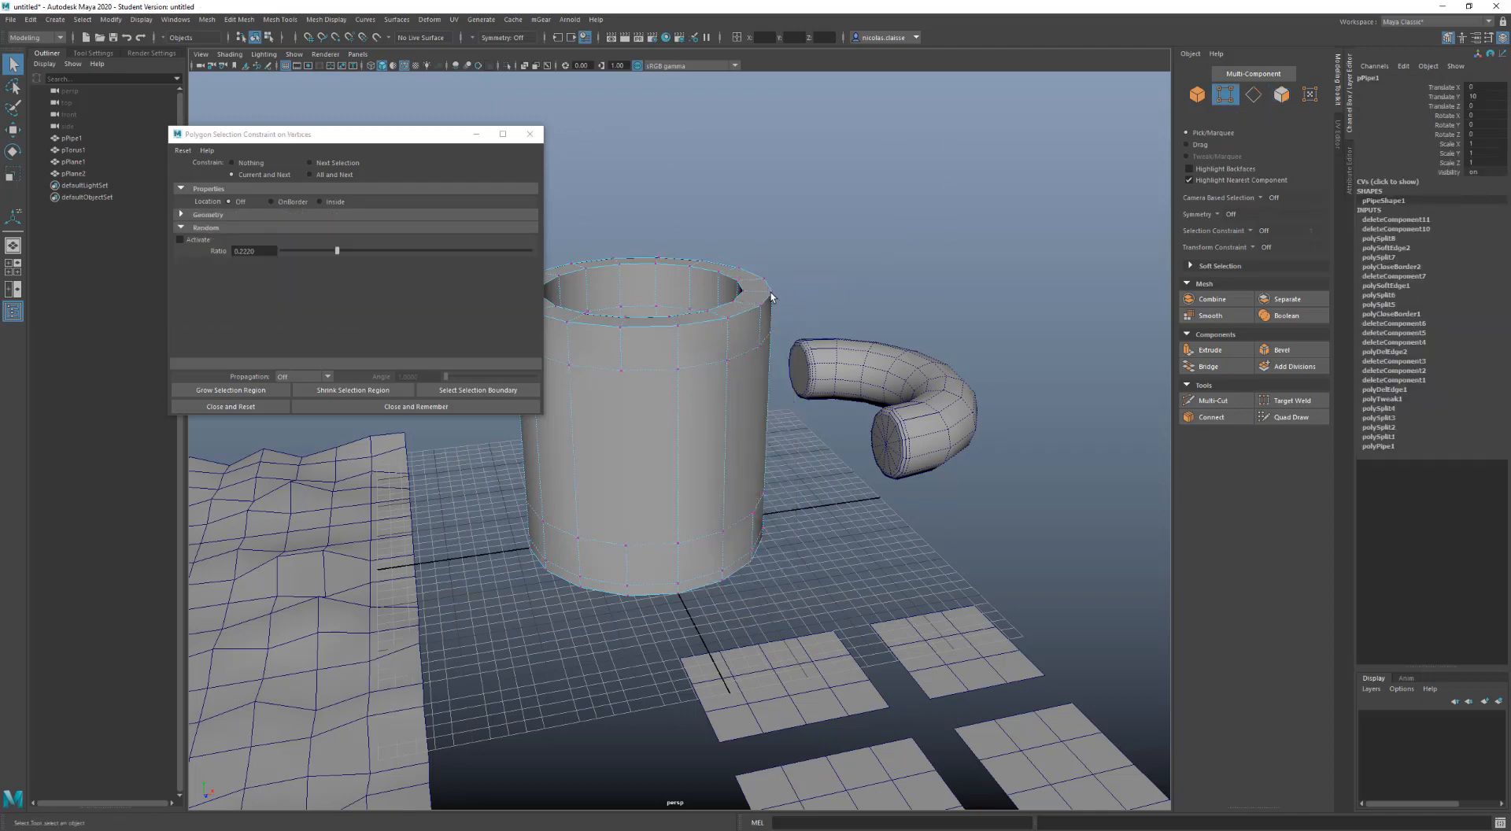
left_click(771, 296)
key("w")
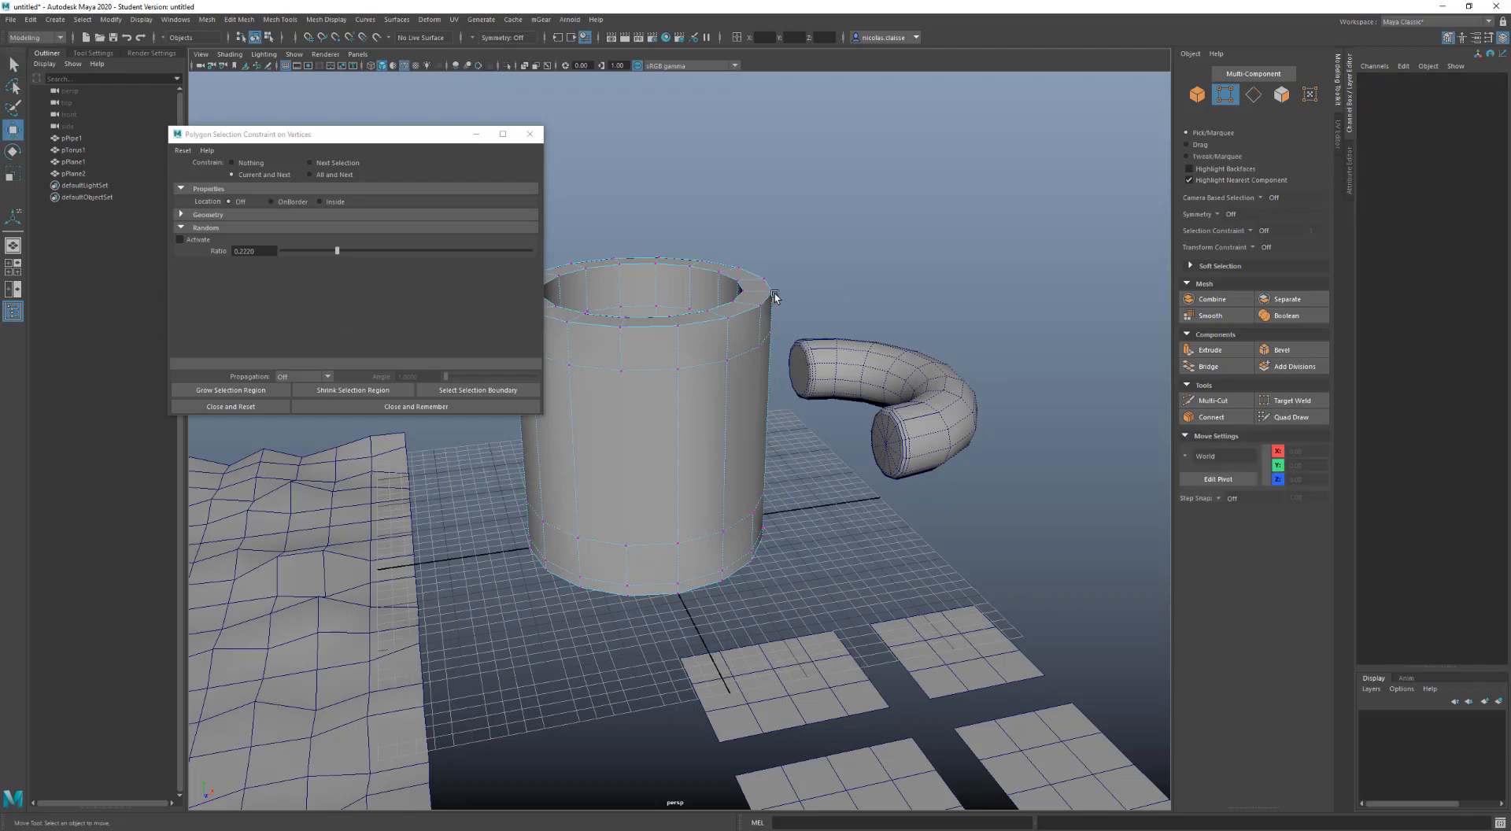
left_click(259, 164)
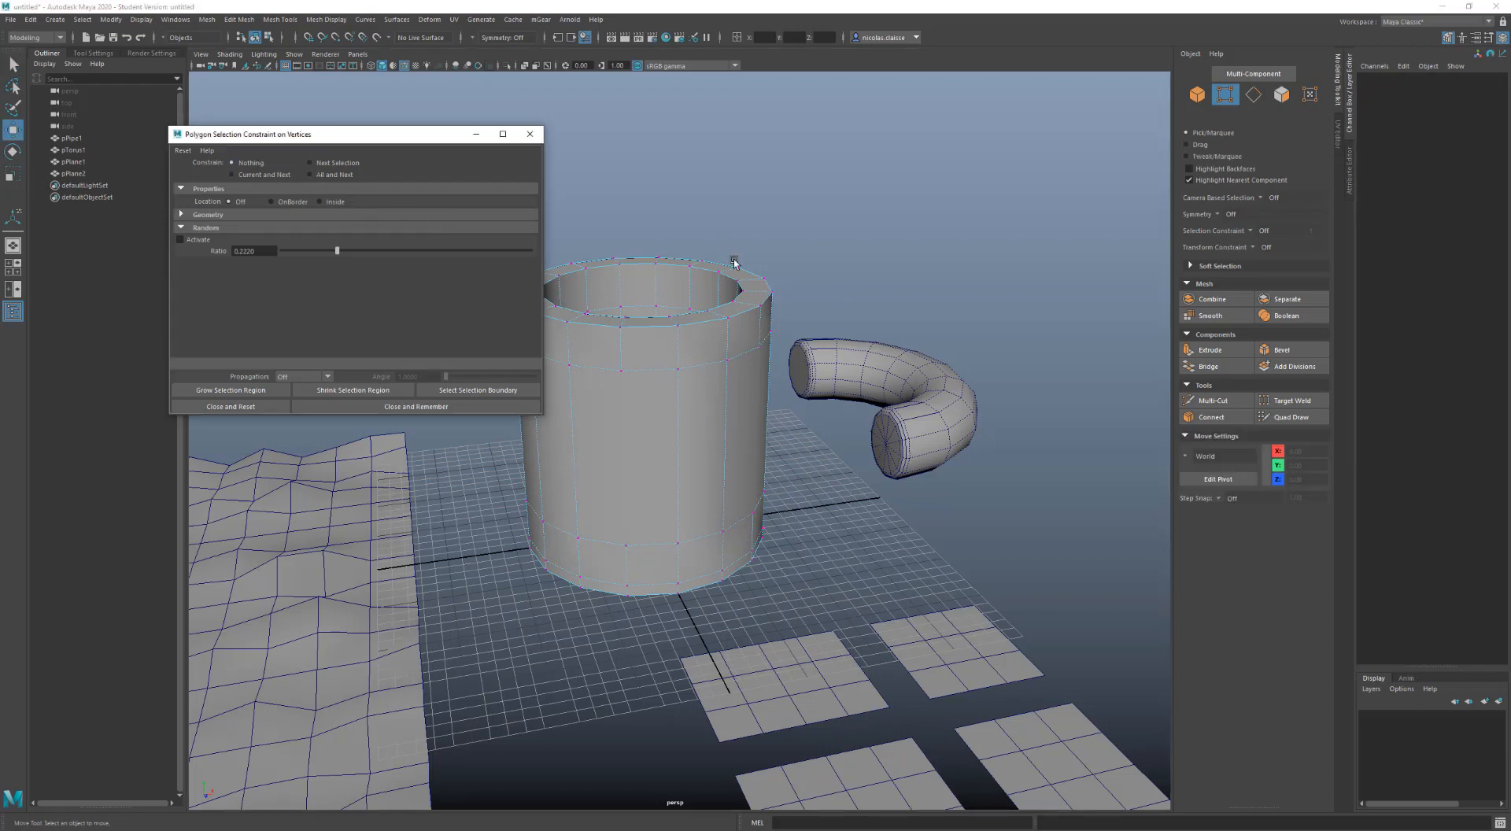
left_click(772, 292)
left_click_drag(774, 252, 774, 245)
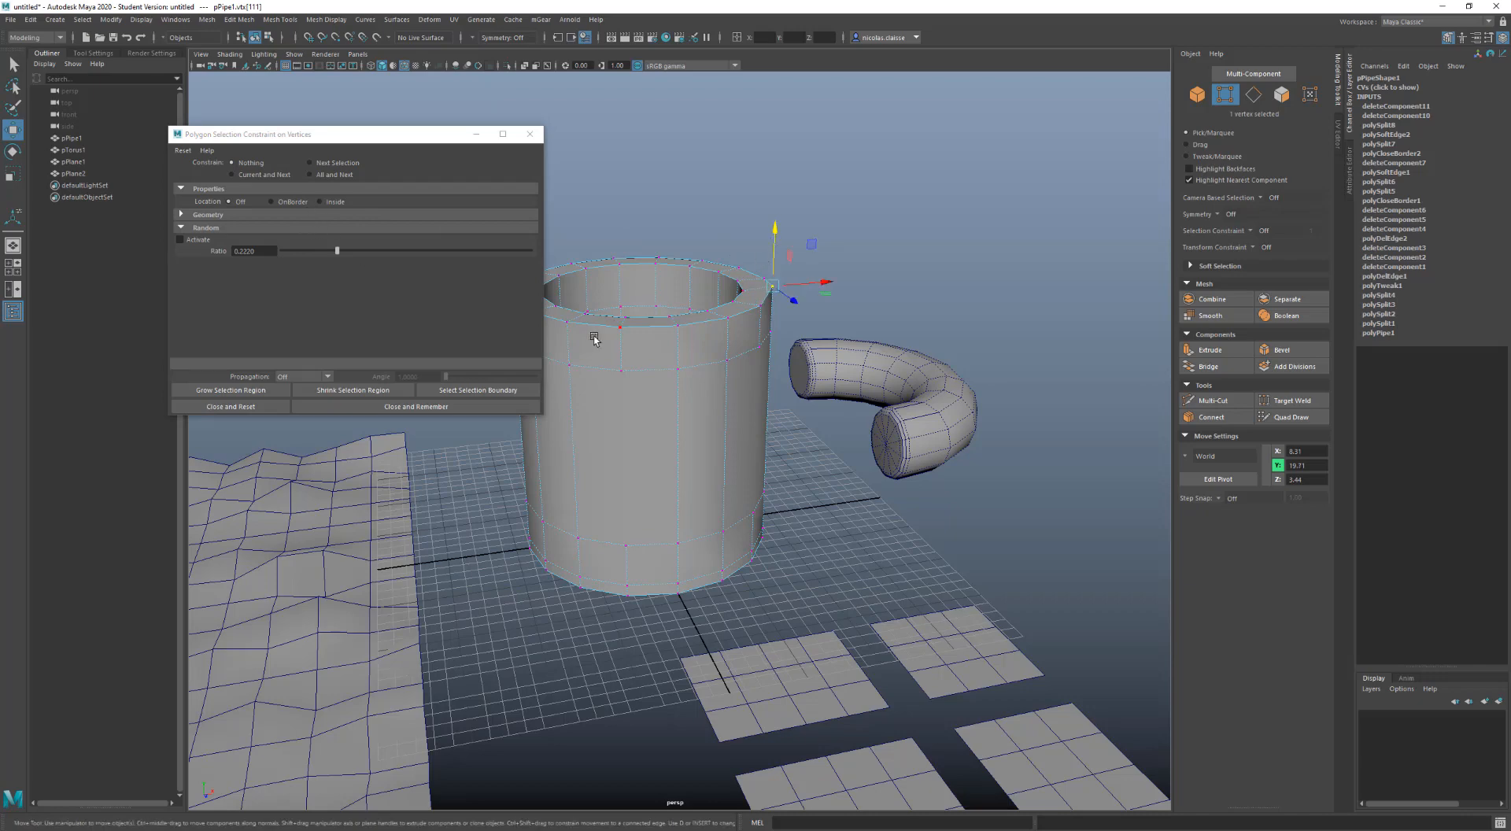
In face mode, box-select the pipe's faces without a constraint, and constrain Current and Next again to non-planar n-sided faces
right_click_drag(589, 334, 574, 336)
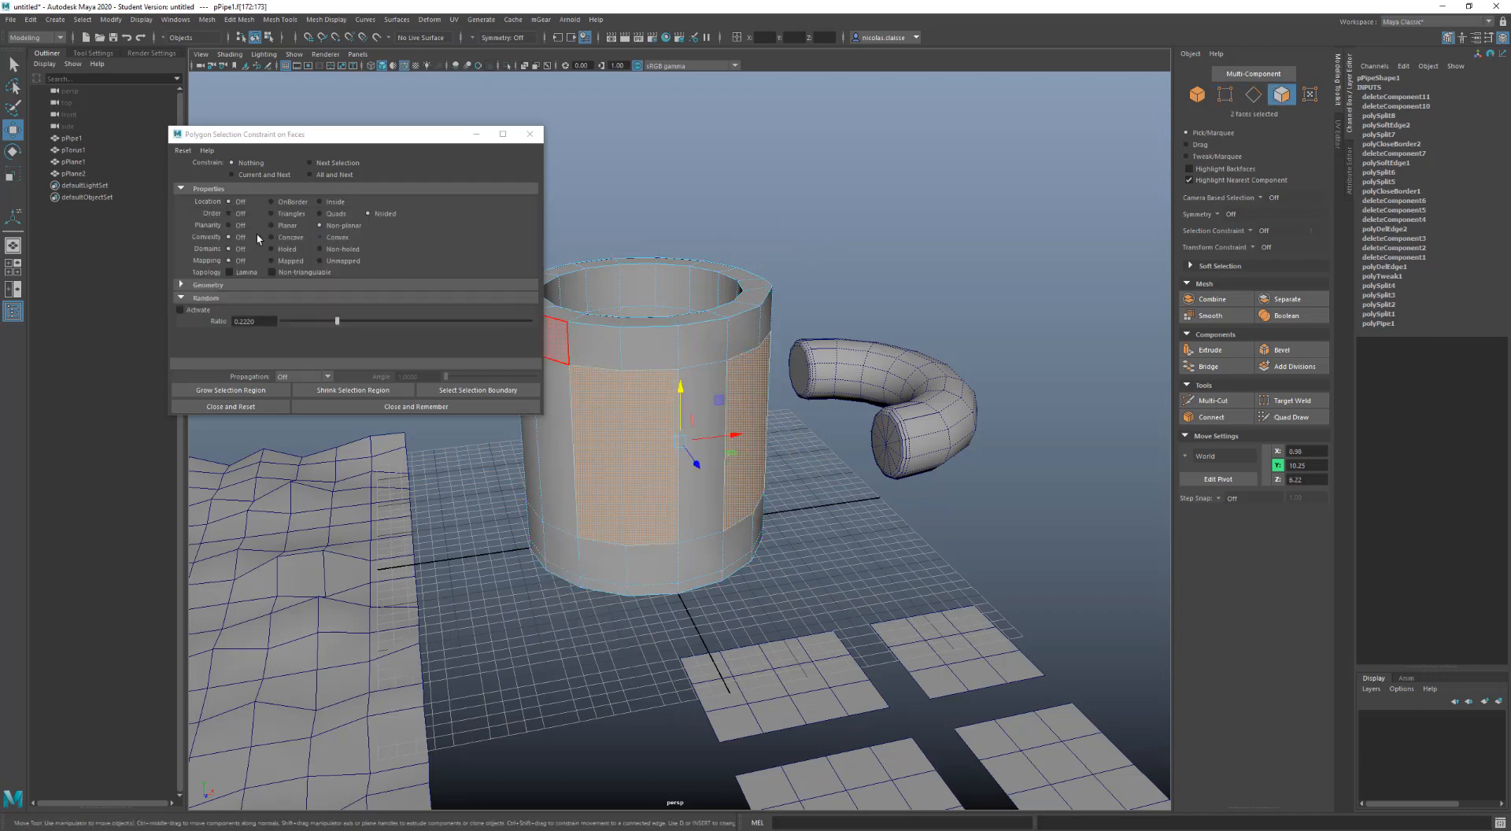
left_click_drag(873, 191, 554, 642)
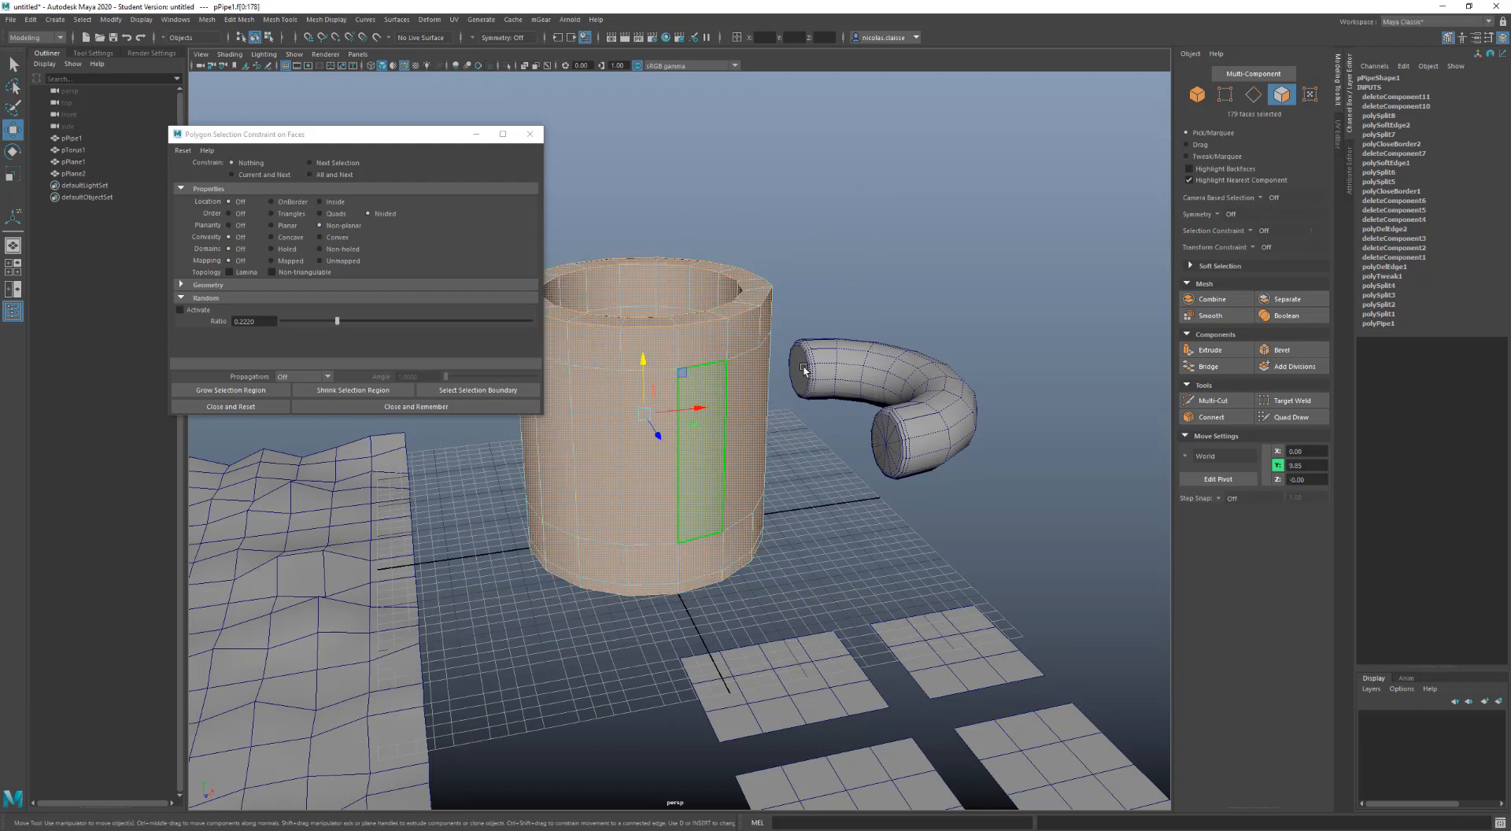
left_click(264, 175)
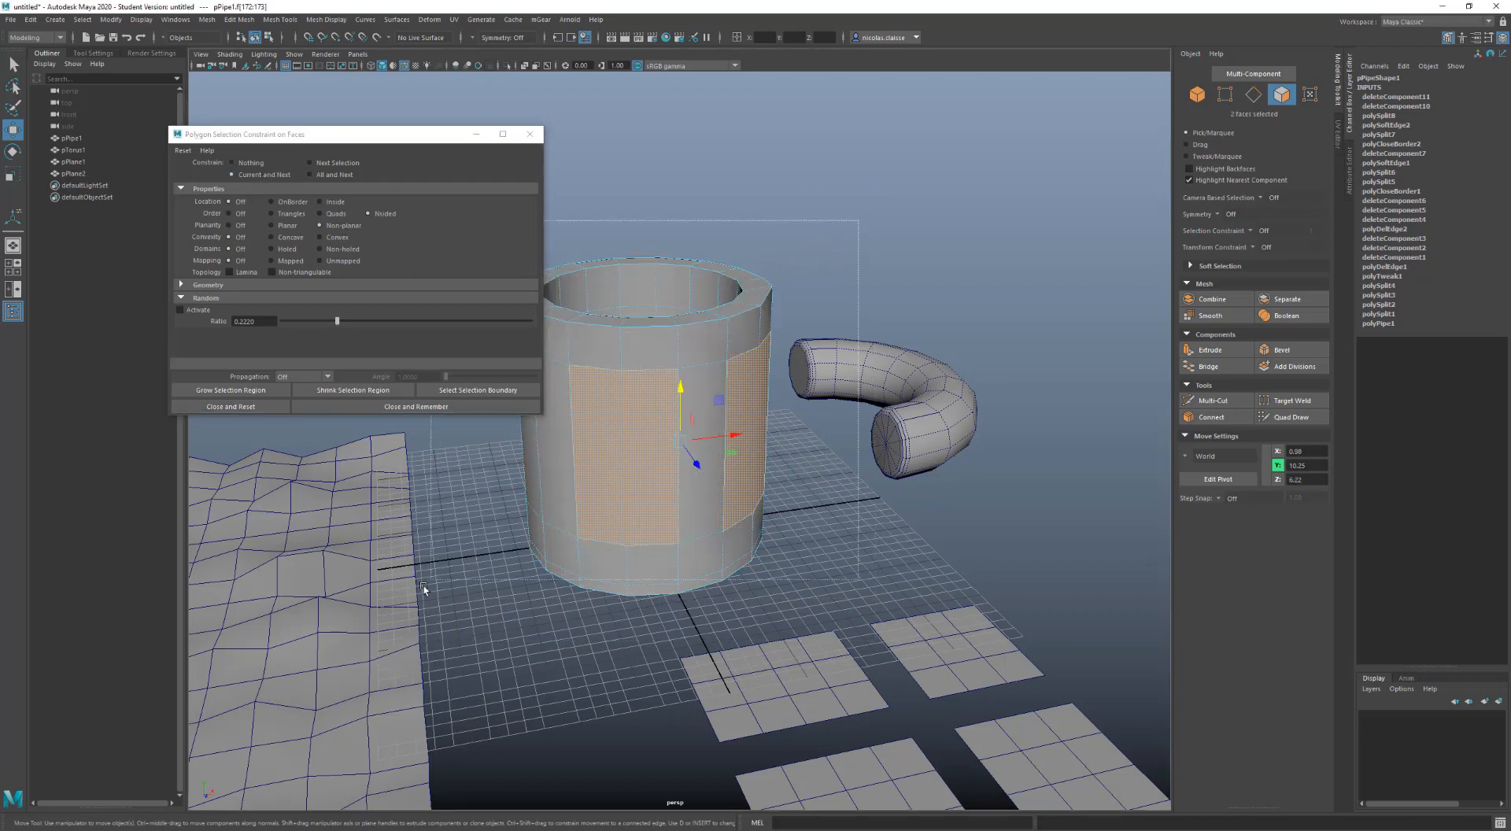
Set the constraint to Nothing, raise the same rim vertex to about Y 20.8 in vertex mode, and return to face mode
left_click_drag(746, 367, 813, 372, "alt")
right_click_drag(813, 372, 753, 407, "alt")
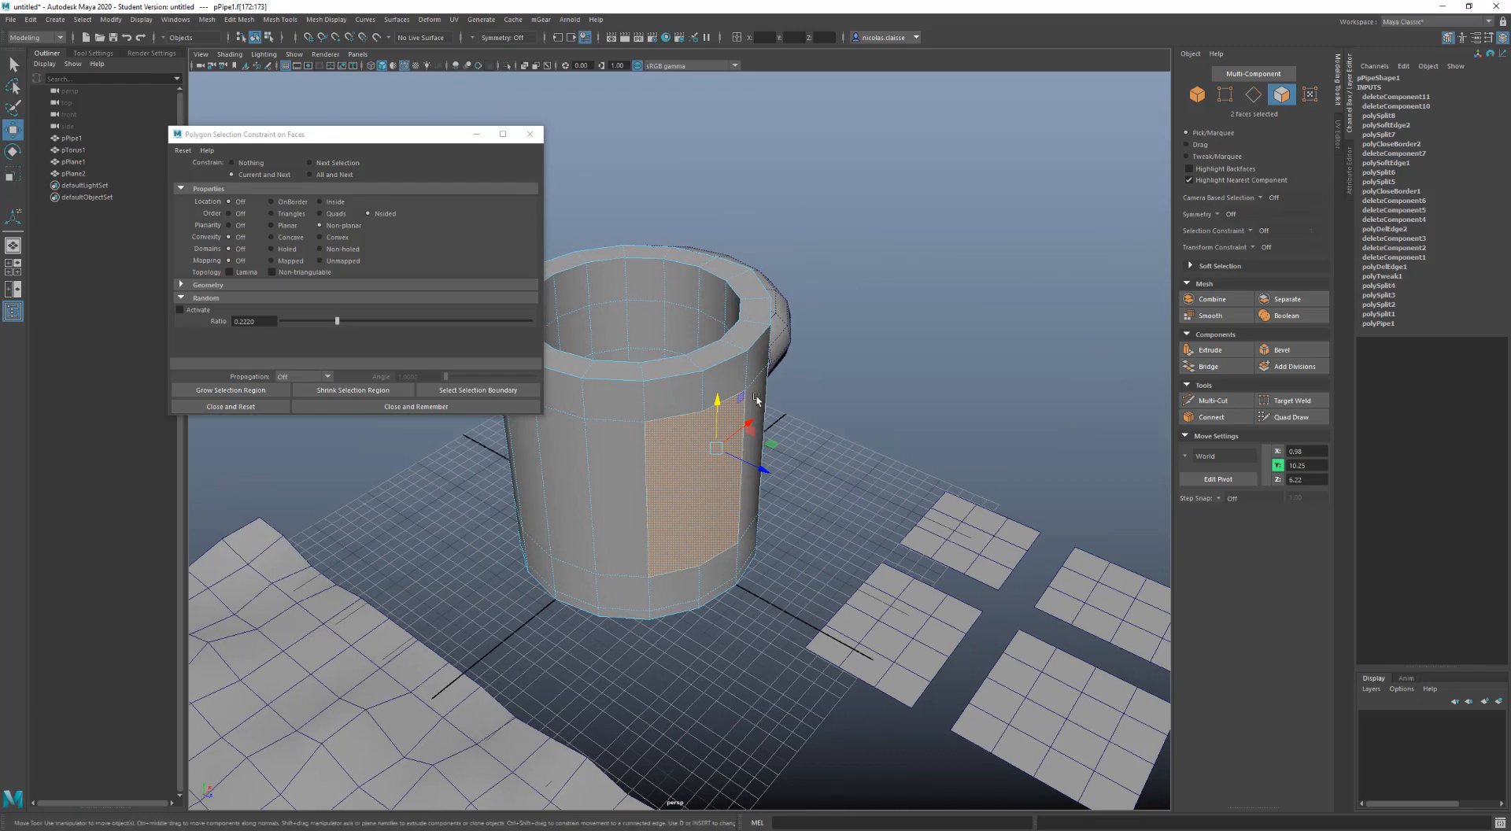
middle_click_drag(751, 384, 773, 388, "alt")
right_click_drag(773, 389, 774, 310, "alt")
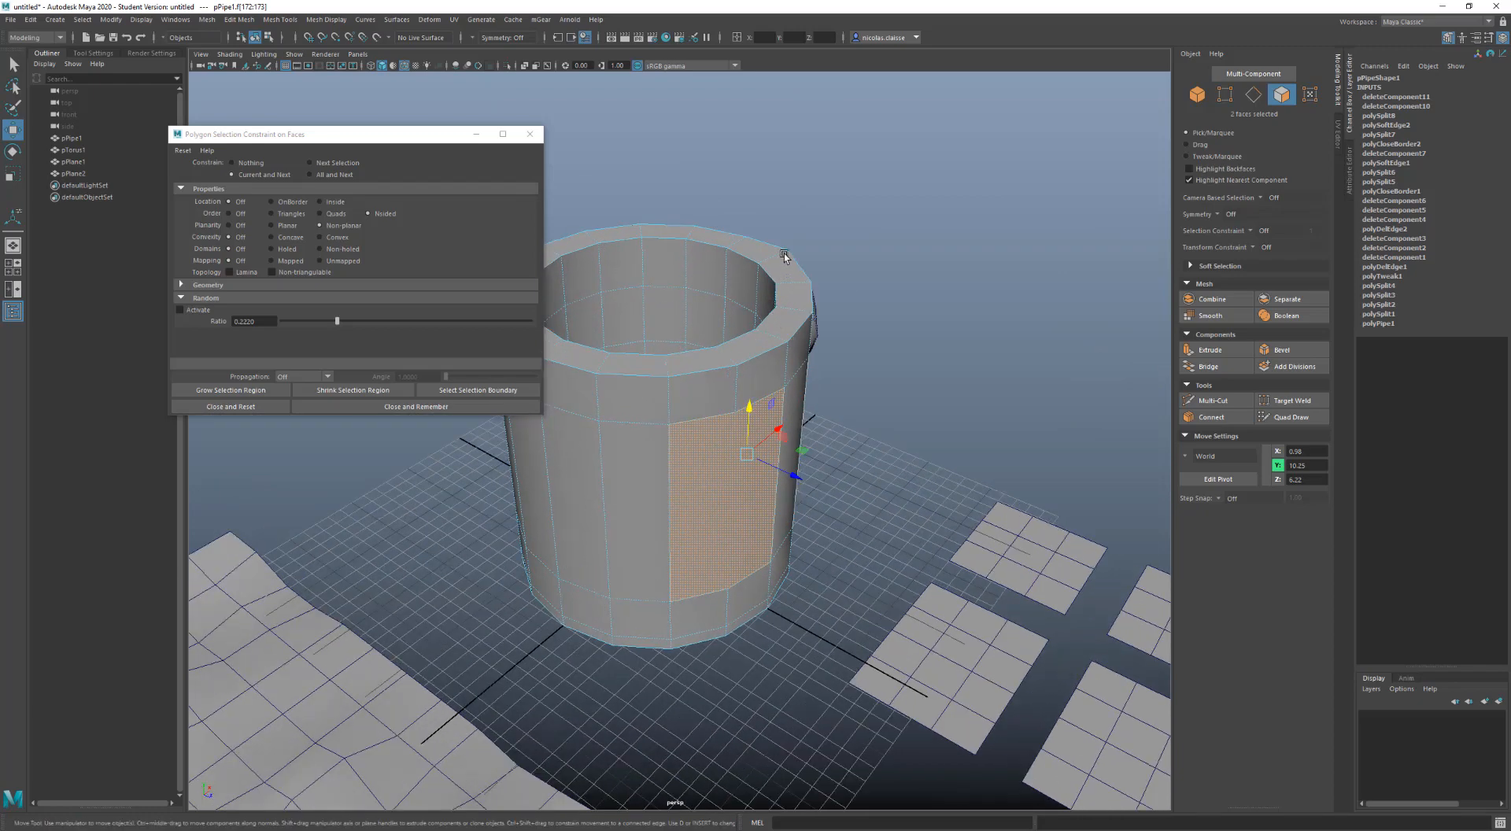
left_click(243, 161)
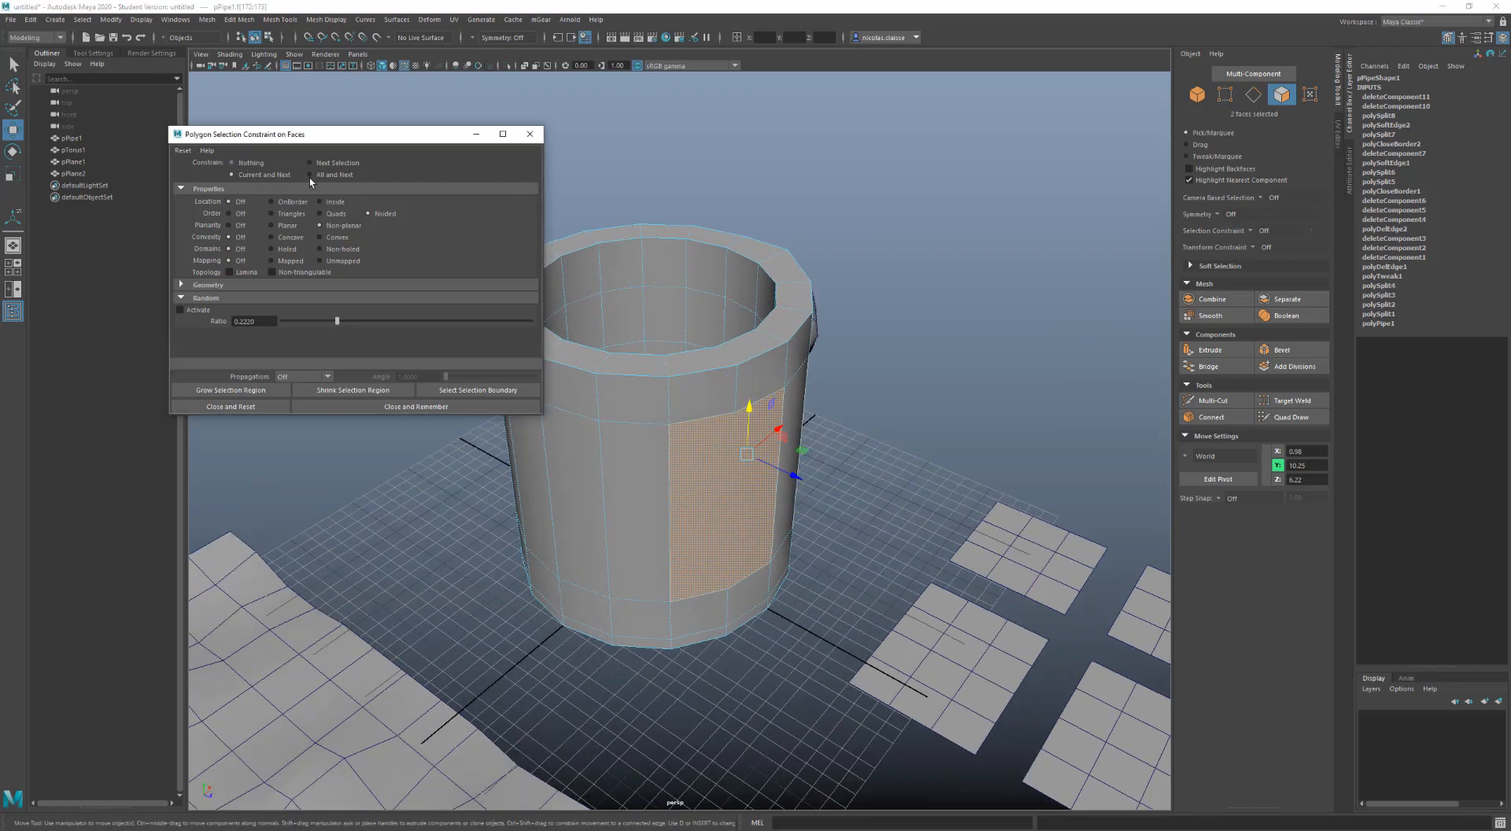
right_click(774, 252)
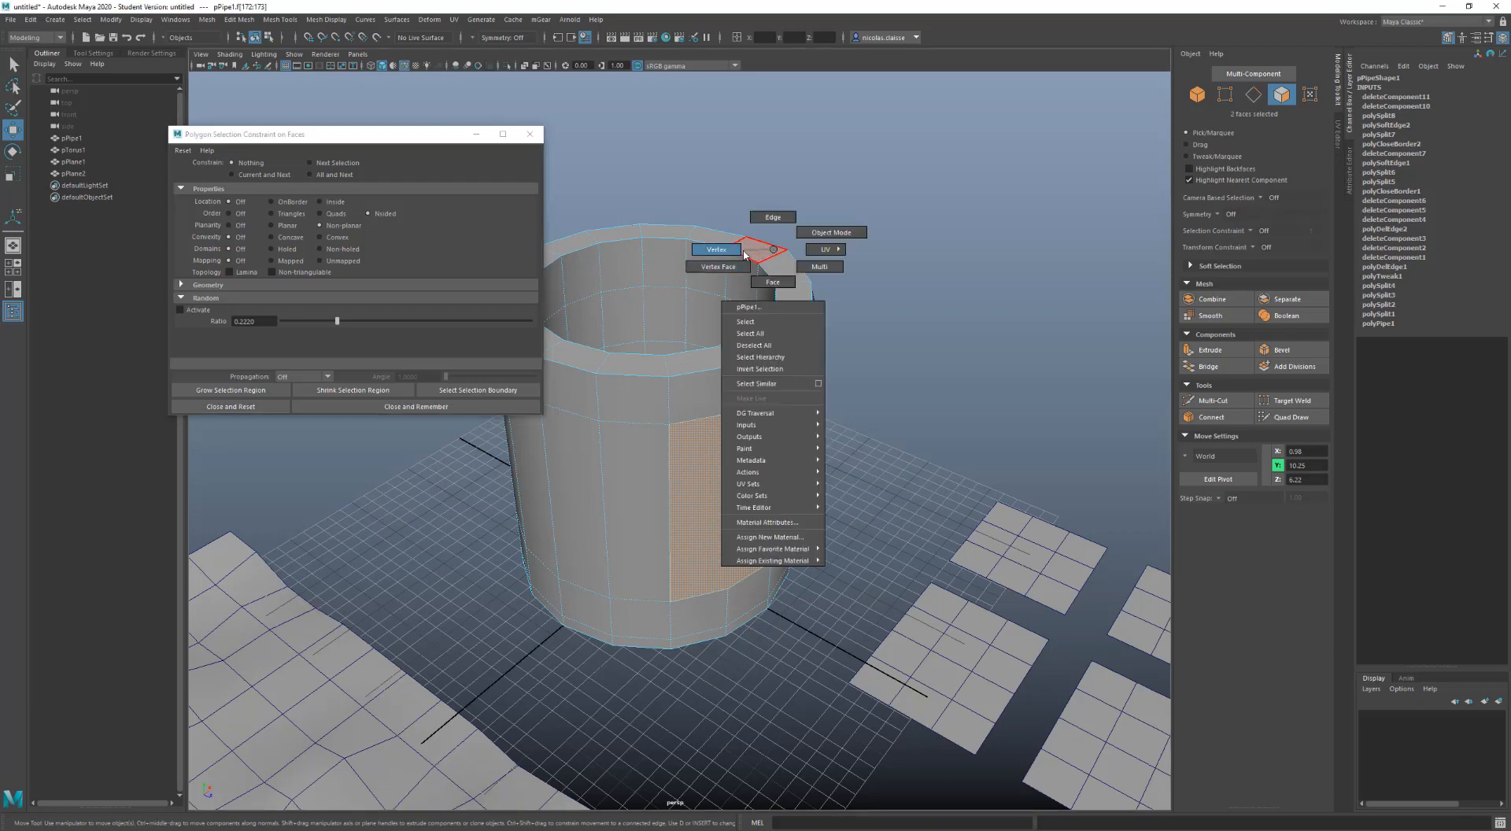
right_click_drag(744, 251, 742, 250)
left_click(785, 249)
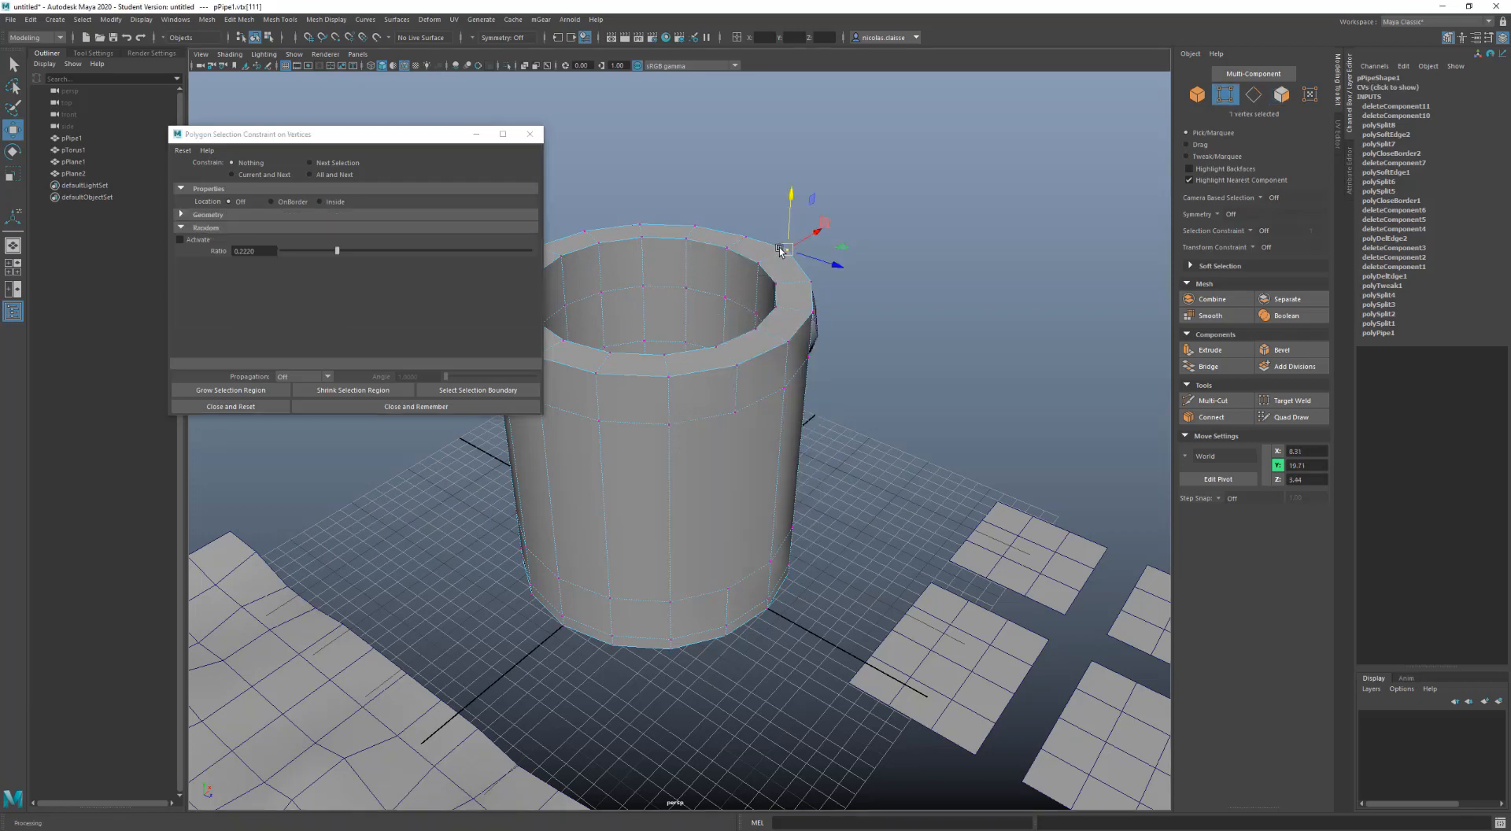
left_click_drag(790, 191, 786, 293)
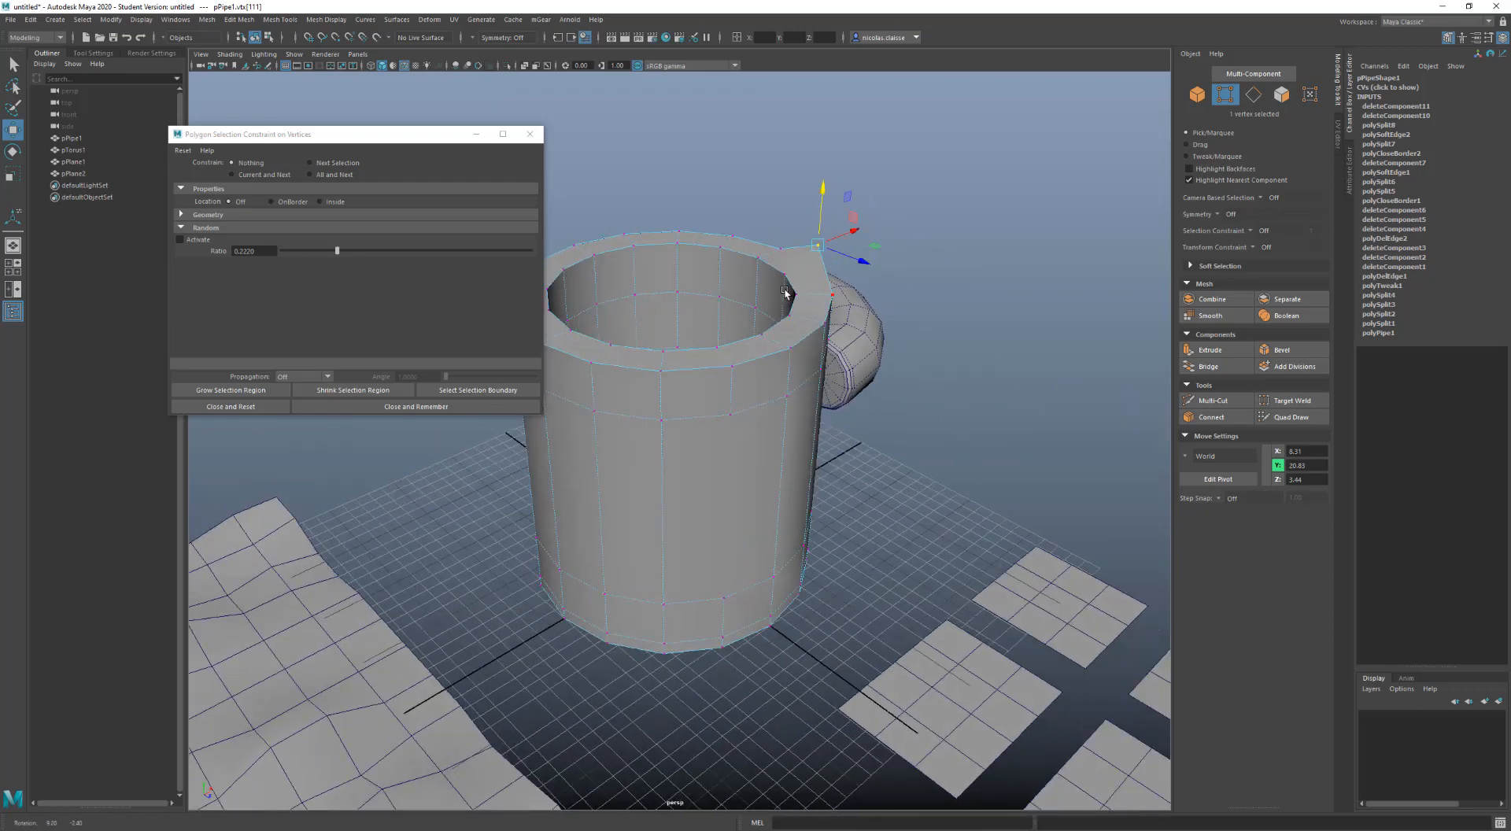
right_click_drag(785, 293, 781, 324)
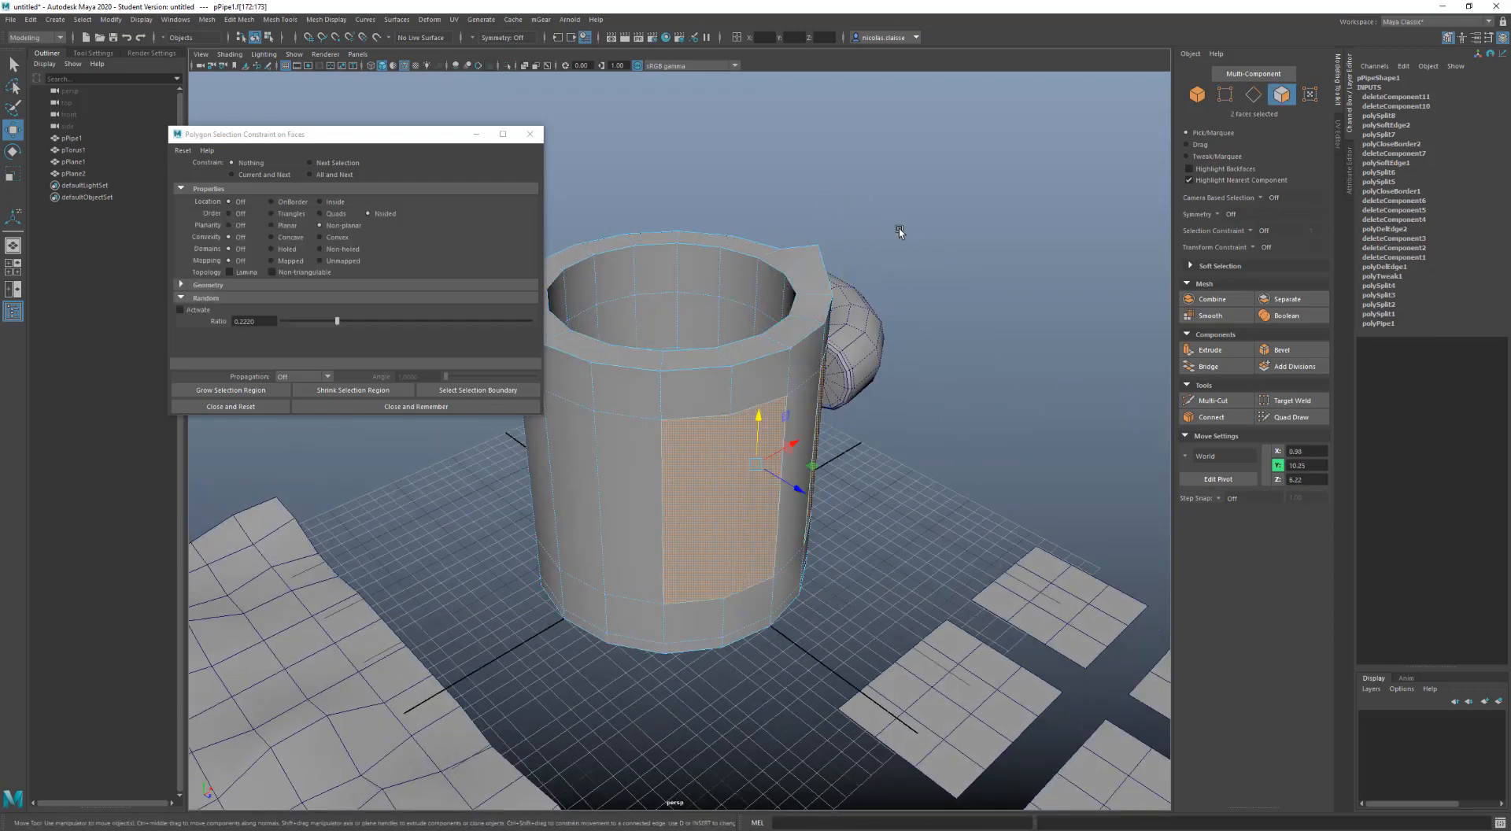
Box-select the pipe's faces without a constraint, and apply Current and Next to keep only the non-planar n-sided faces
left_click_drag(934, 190, 499, 619)
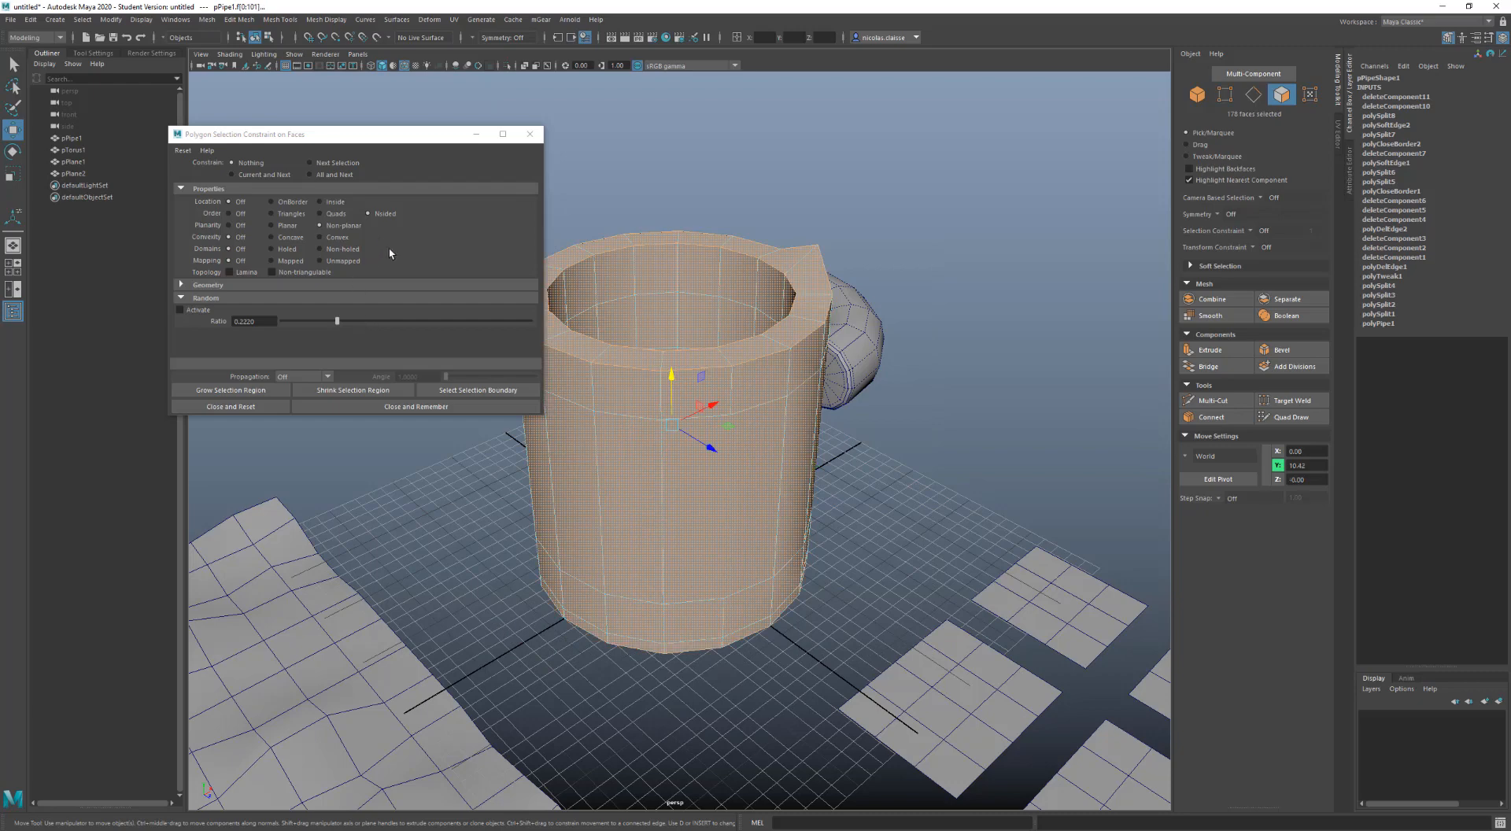
left_click(267, 176)
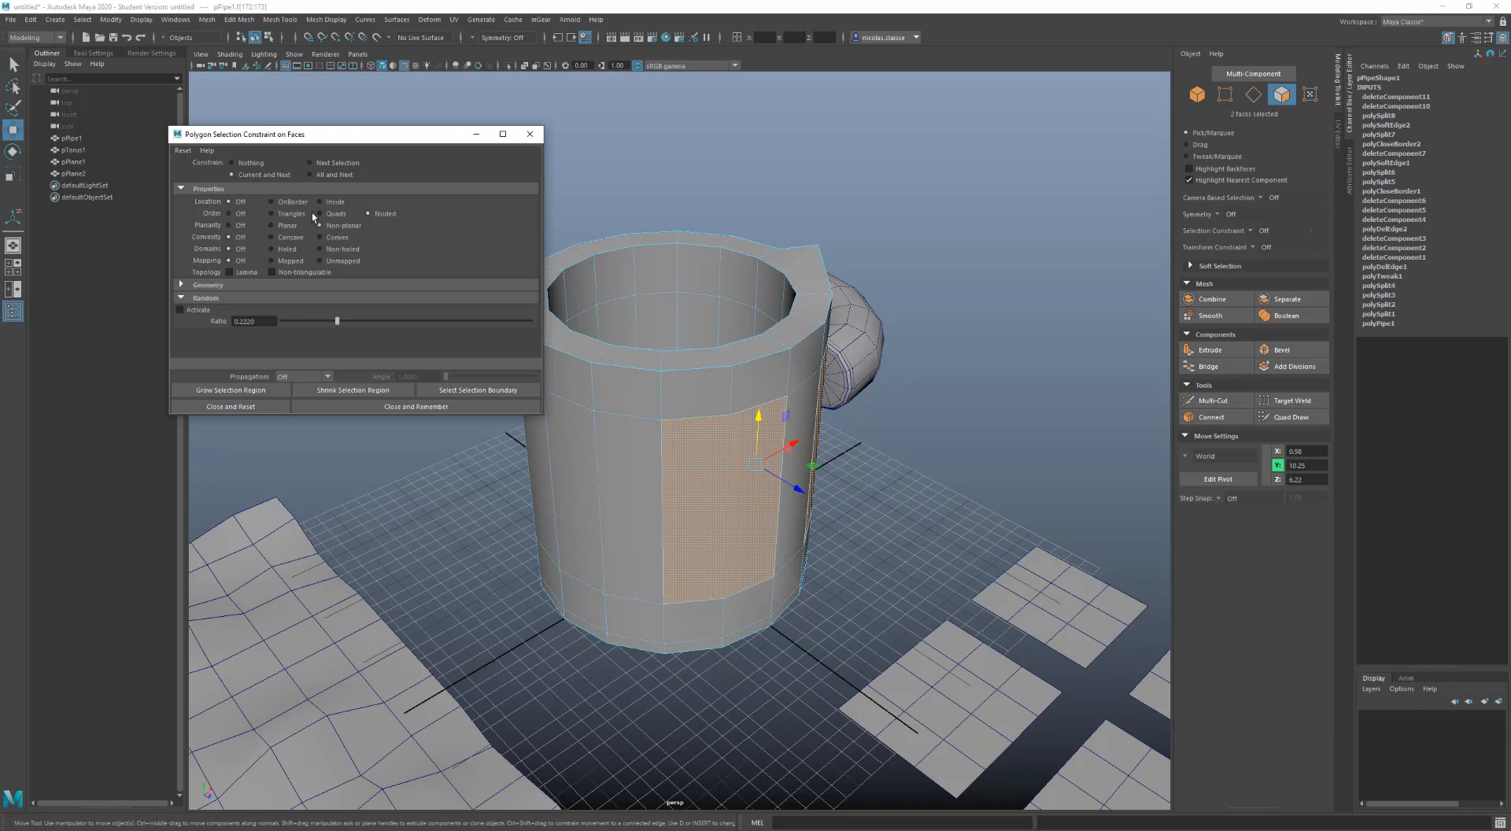
Turn the Order constraint off, box-select the pipe's non-planar faces of any order, and set Order back to Nsided
left_click_drag(1023, 147, 705, 543)
left_click_drag(843, 440, 696, 395, "alt")
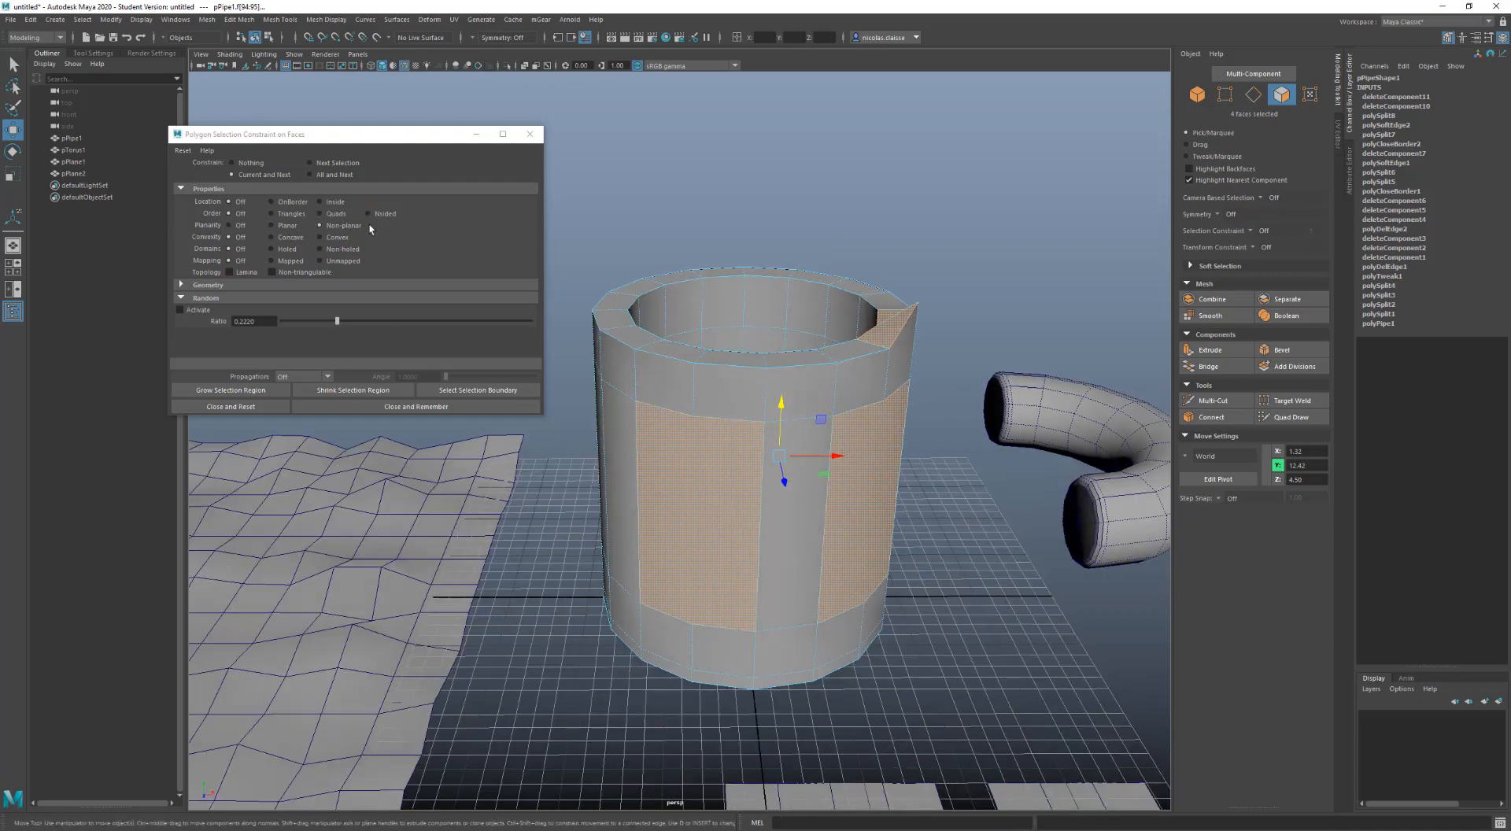
left_click_drag(737, 420, 848, 329, "alt")
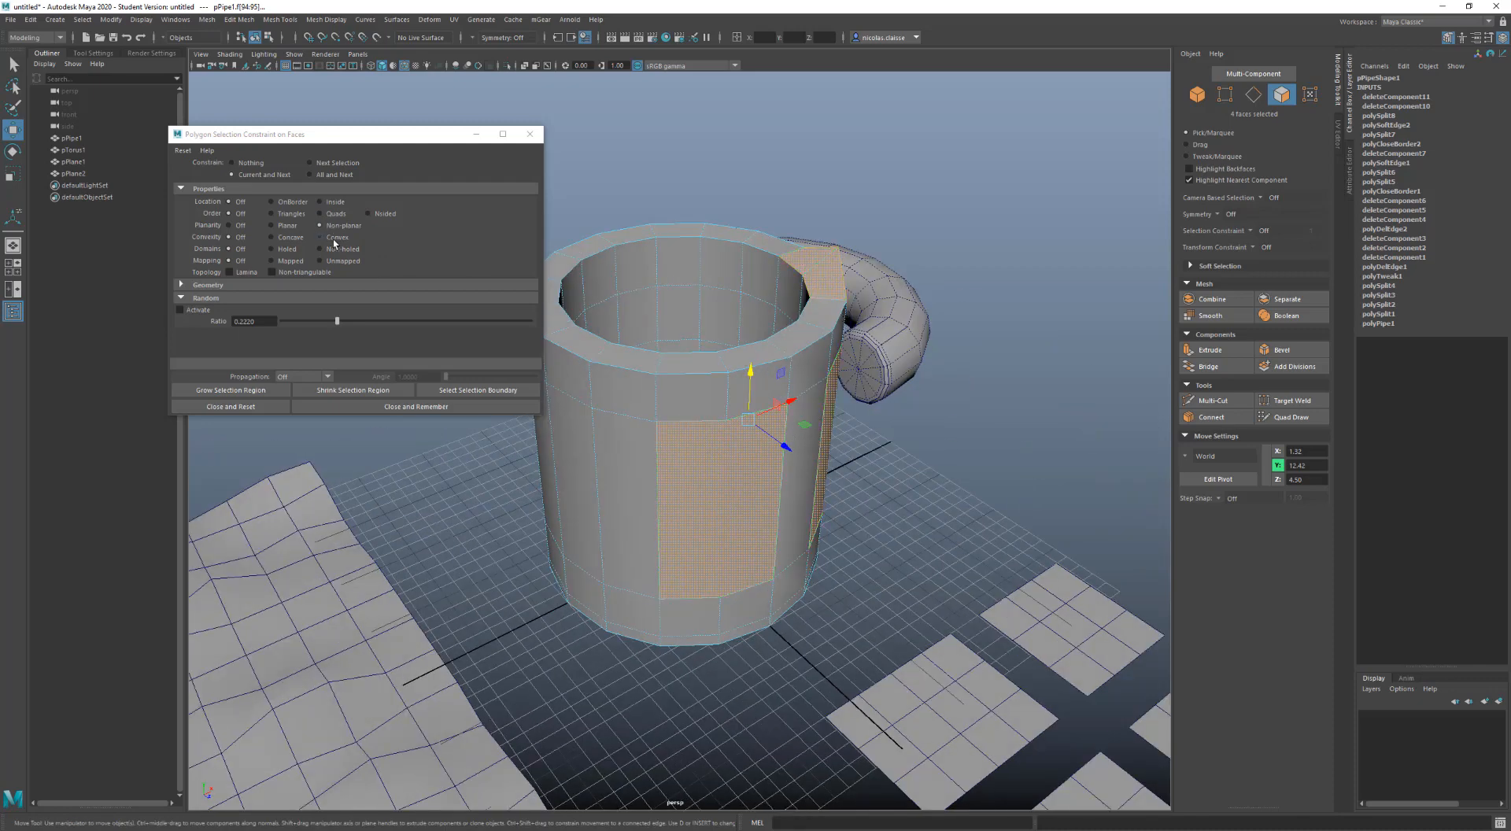
left_click(386, 212)
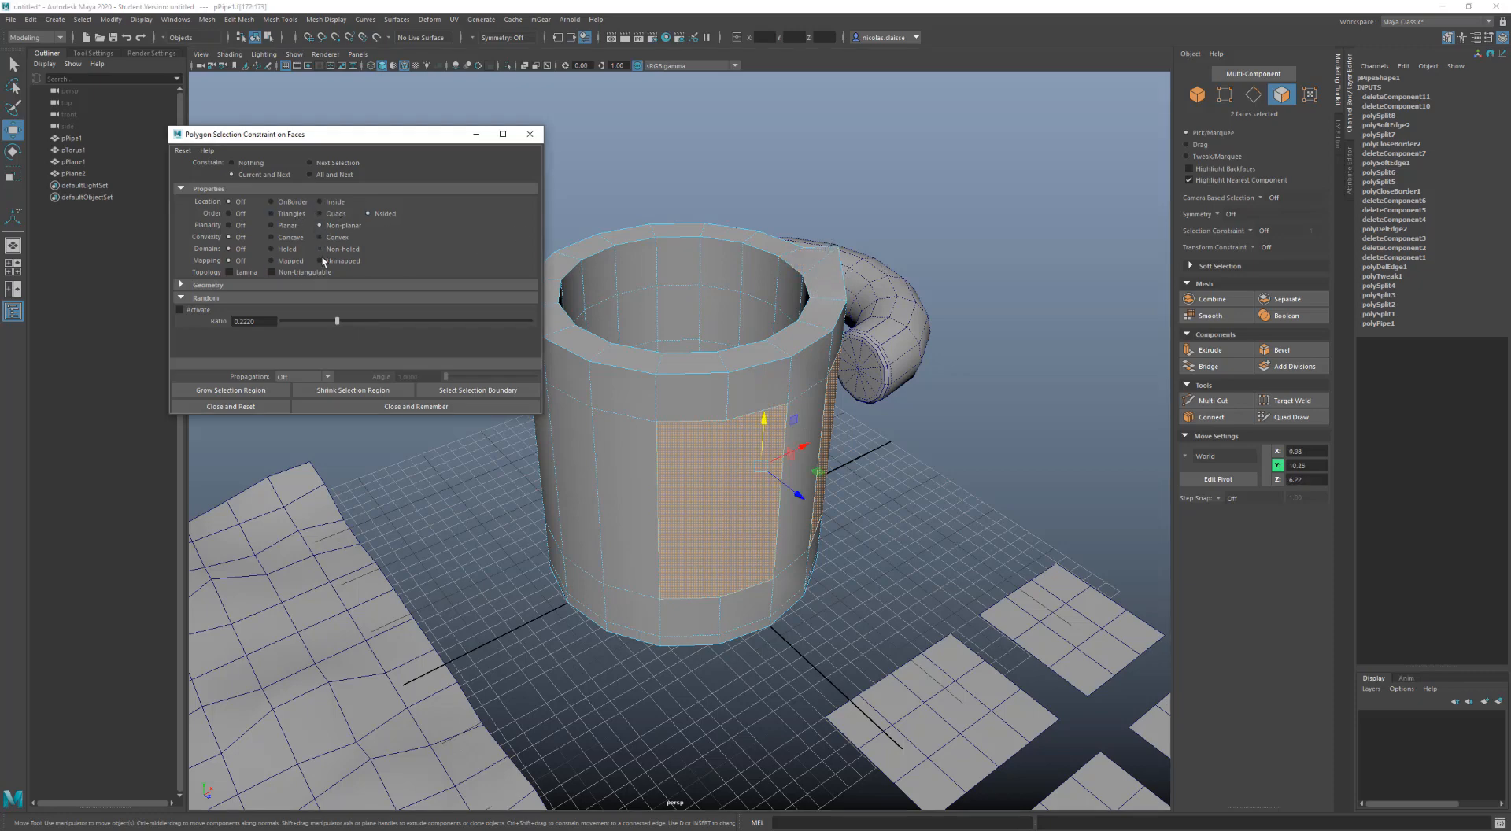
Activate the Area constraint in the geometry options, and close the selection constraint window with all constraints reset
left_click(323, 285)
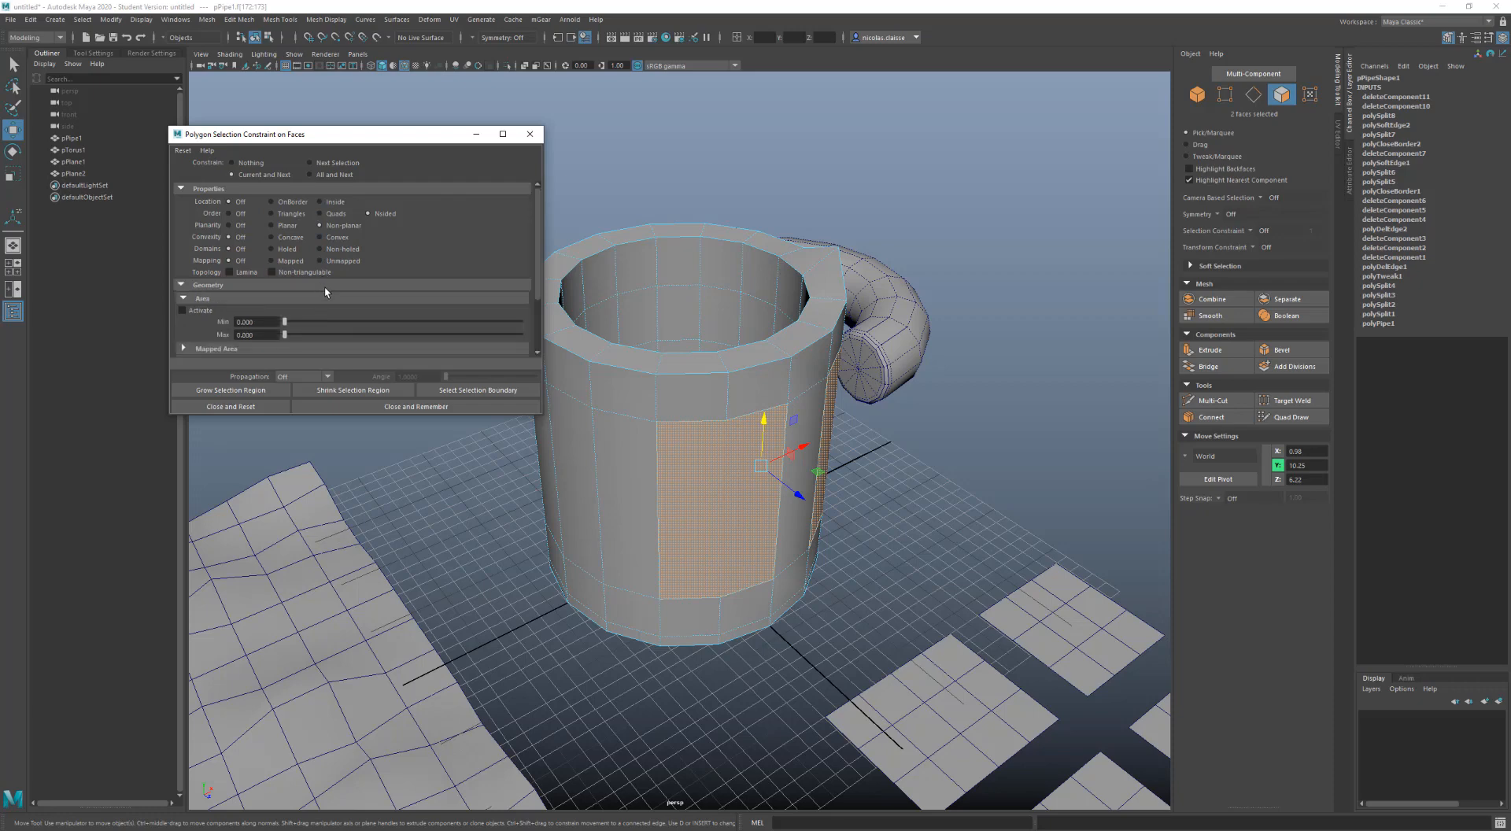
left_click(200, 312)
scroll(260, 296, "down", 2)
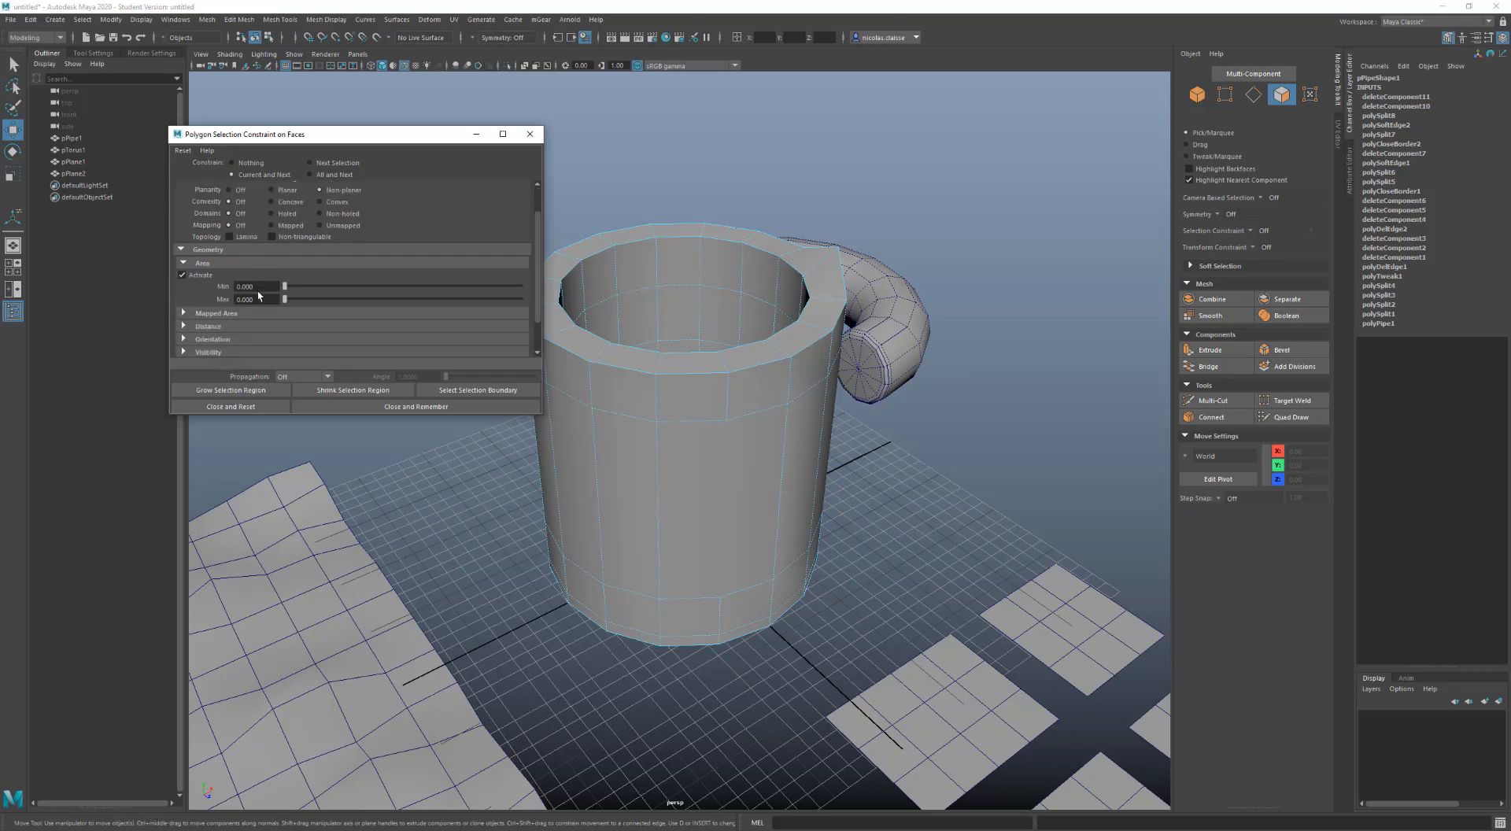
scroll(260, 296, "down", 1)
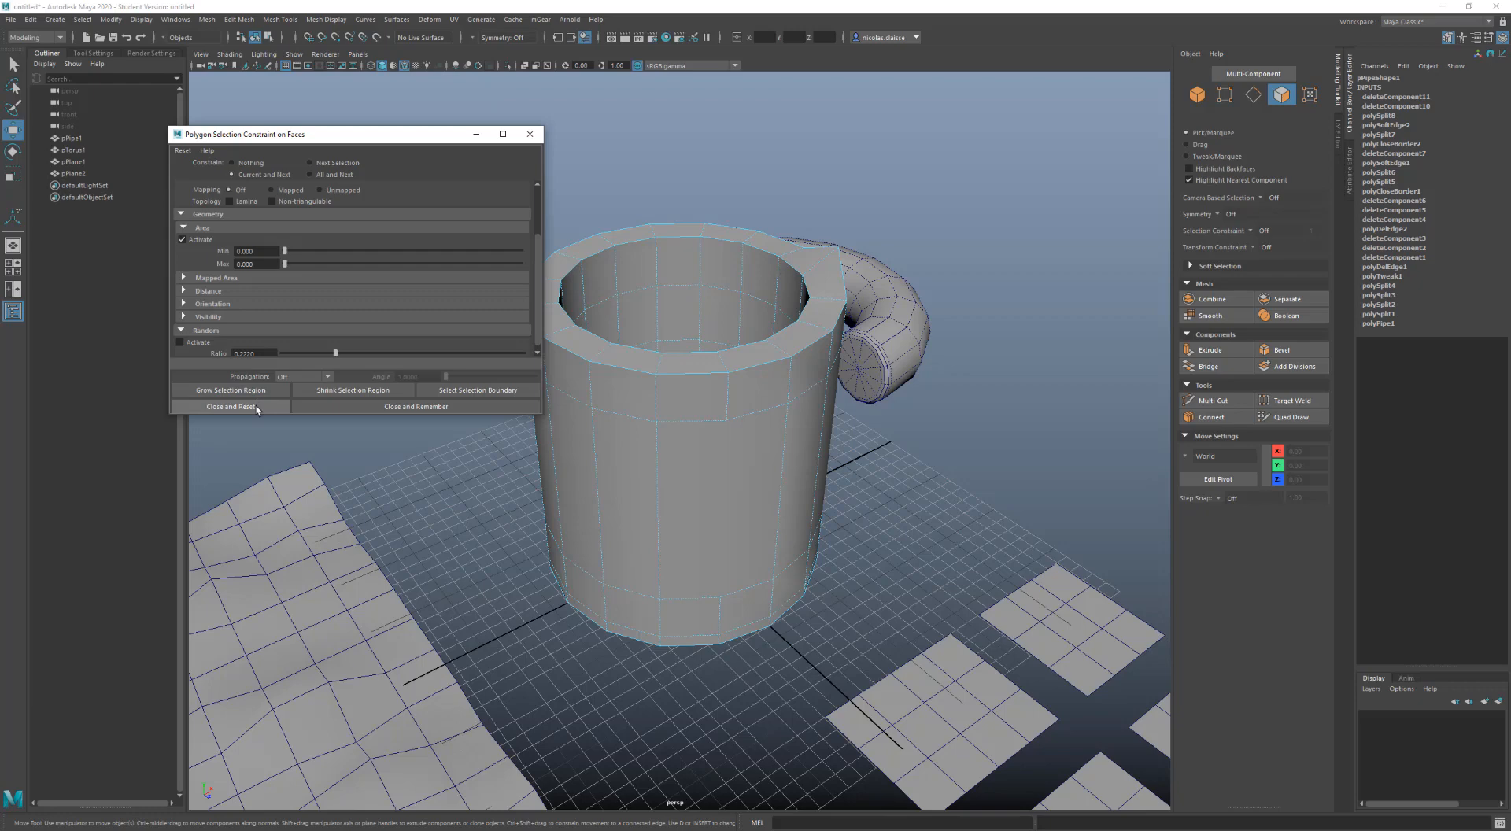
left_click(231, 407)
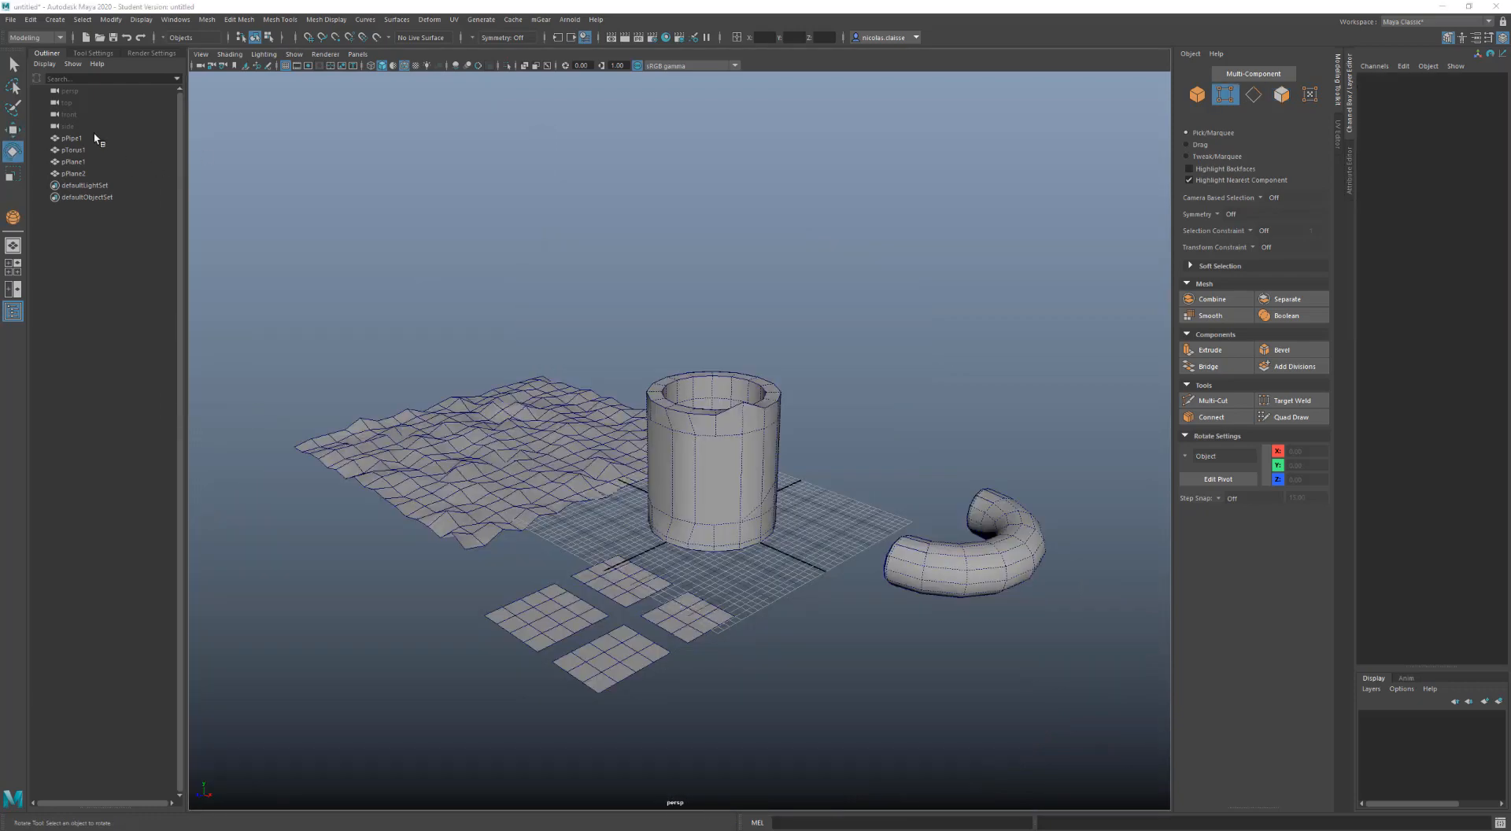
Show the tool settings of the Select tool and those of the Scale tool
left_click(13, 64)
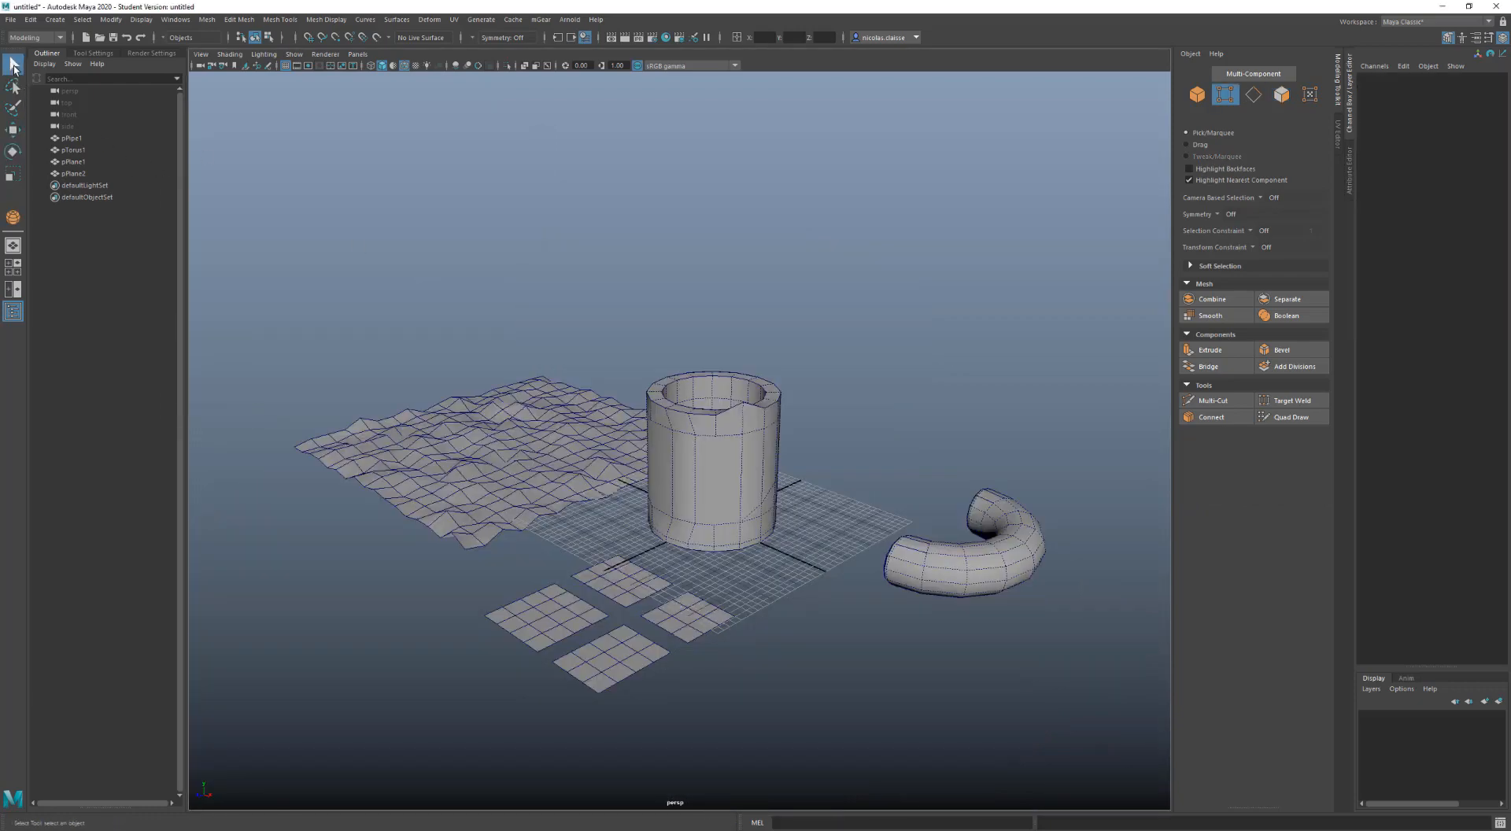
left_click(93, 53)
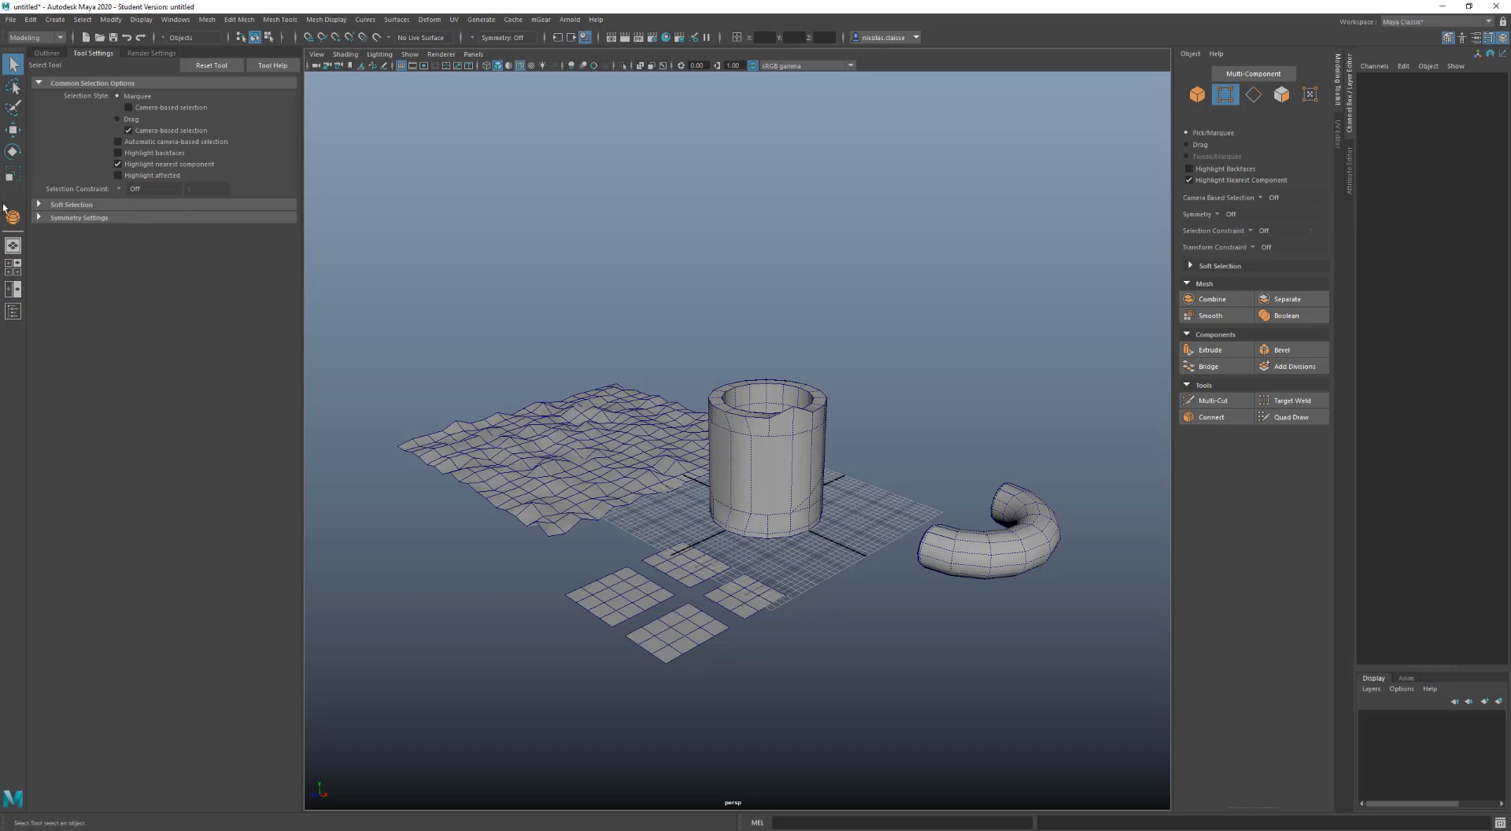
left_click(12, 174)
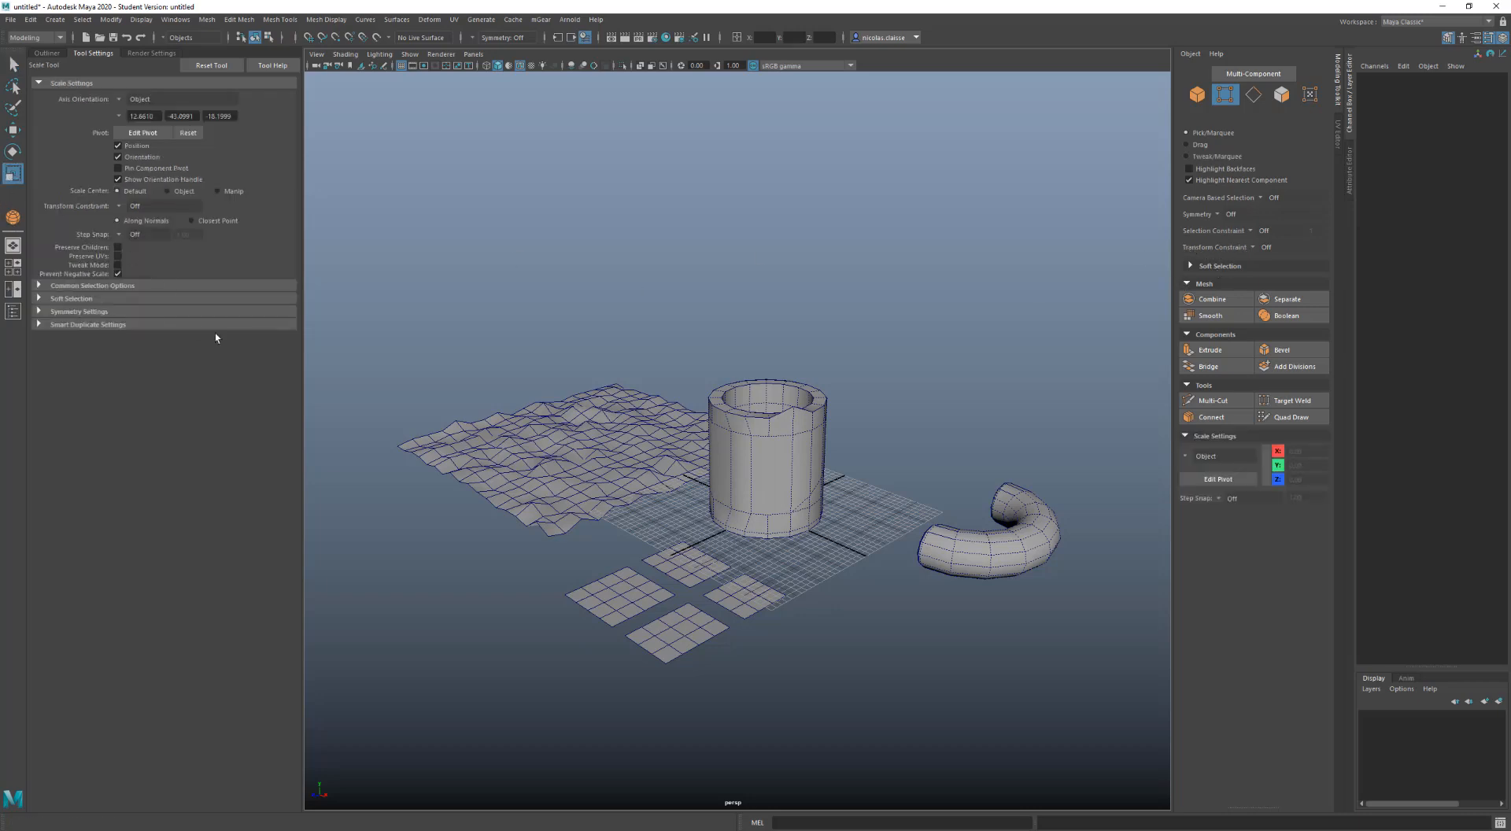